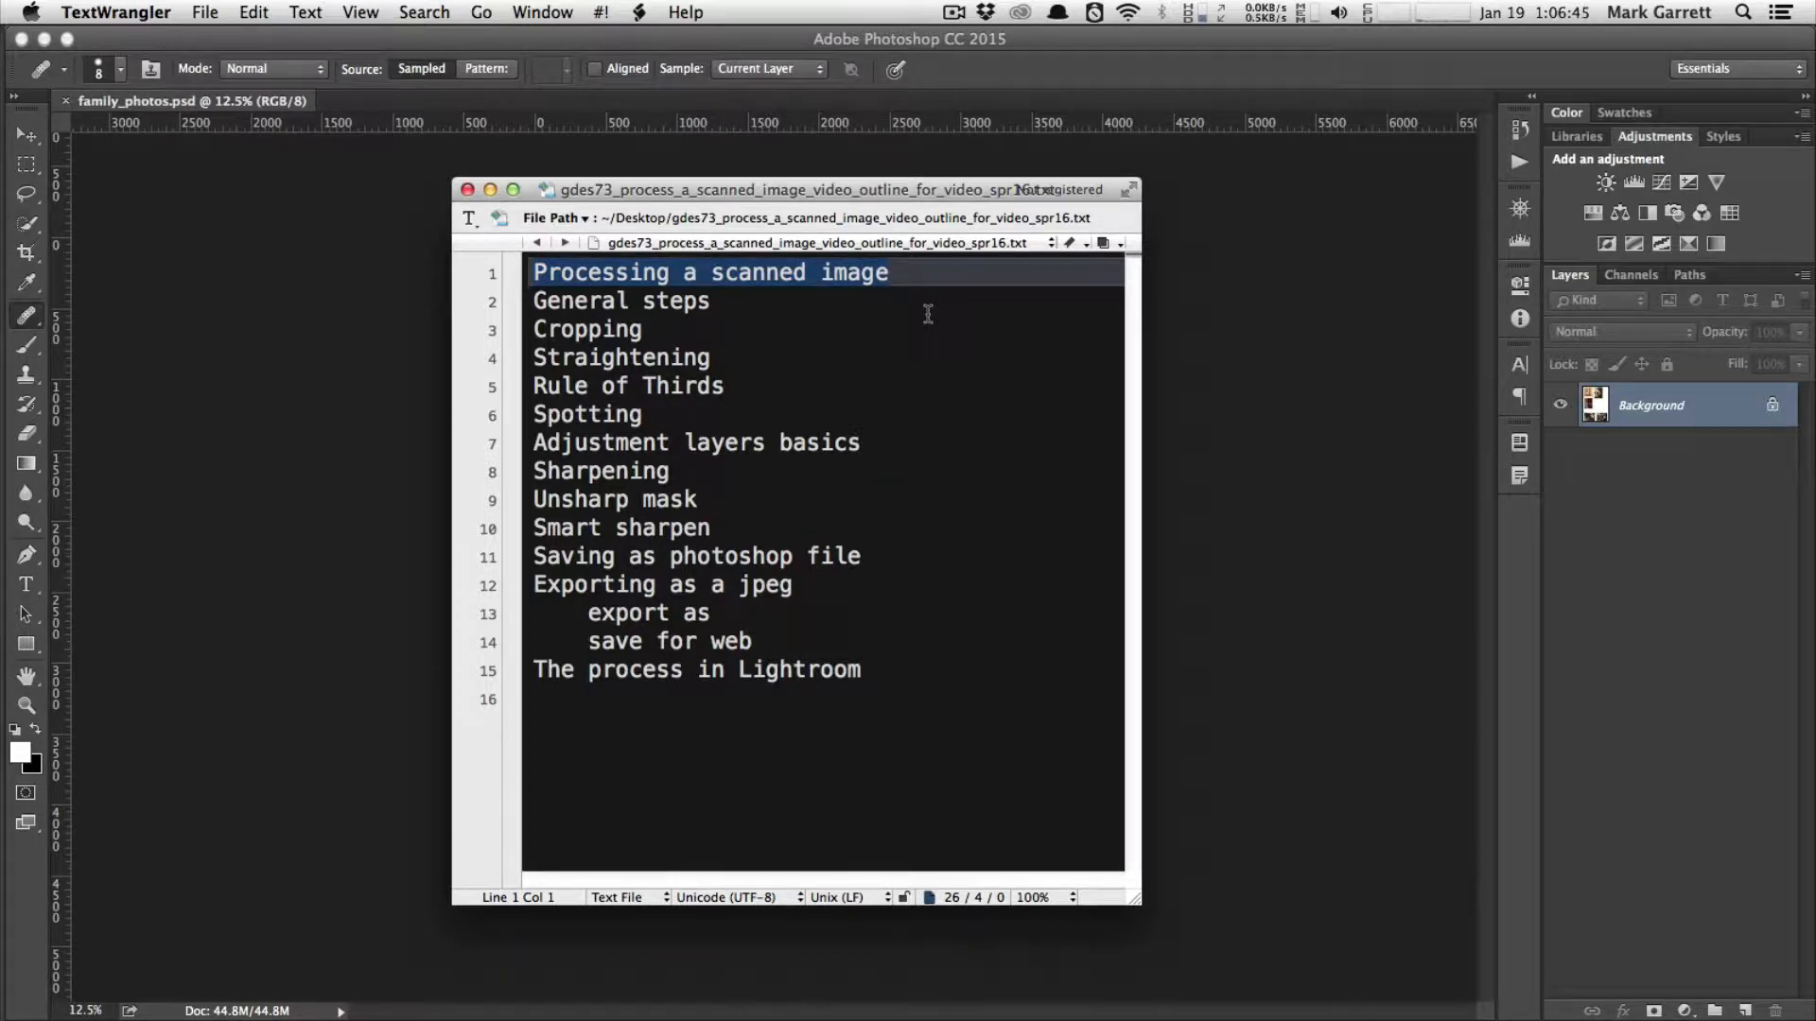
- Review the scanned-image processing outline line by line, from General steps to The process in Lightroom
{"action": "left_click_drag", "start_coordinate": [737, 300], "coordinate": [530, 303]}
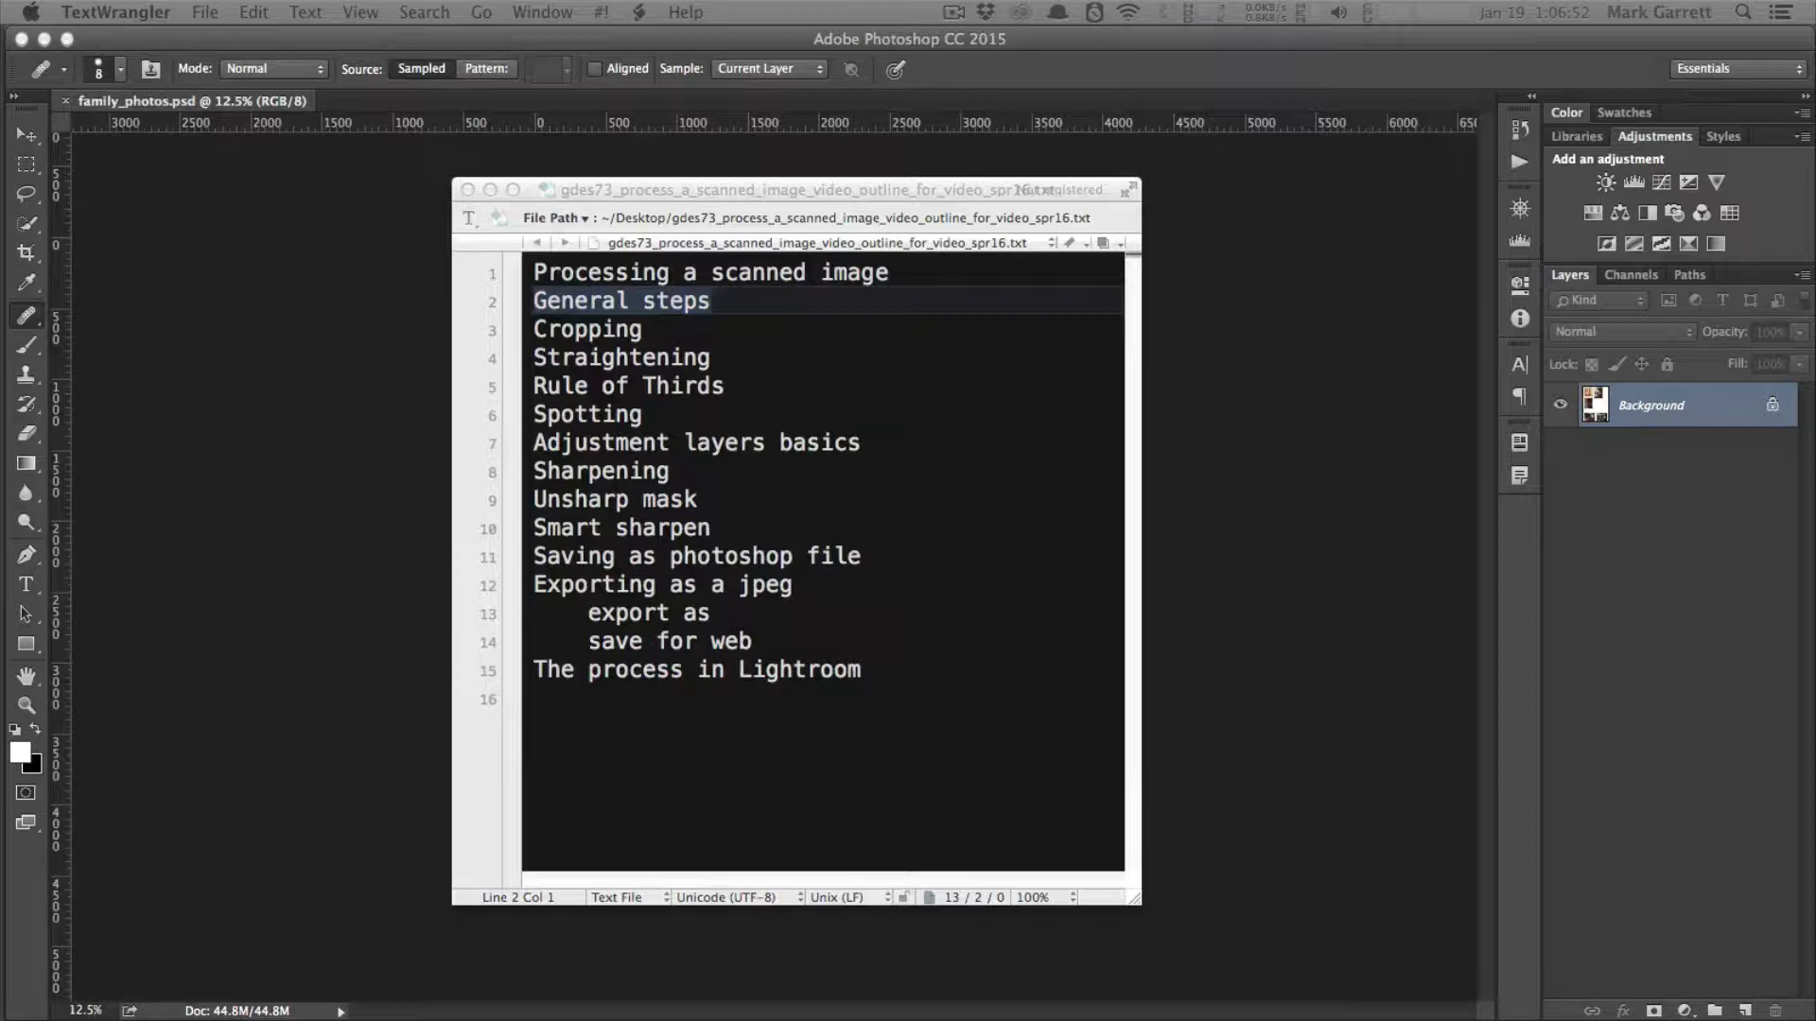
{"action": "left_click", "coordinate": [883, 186]}
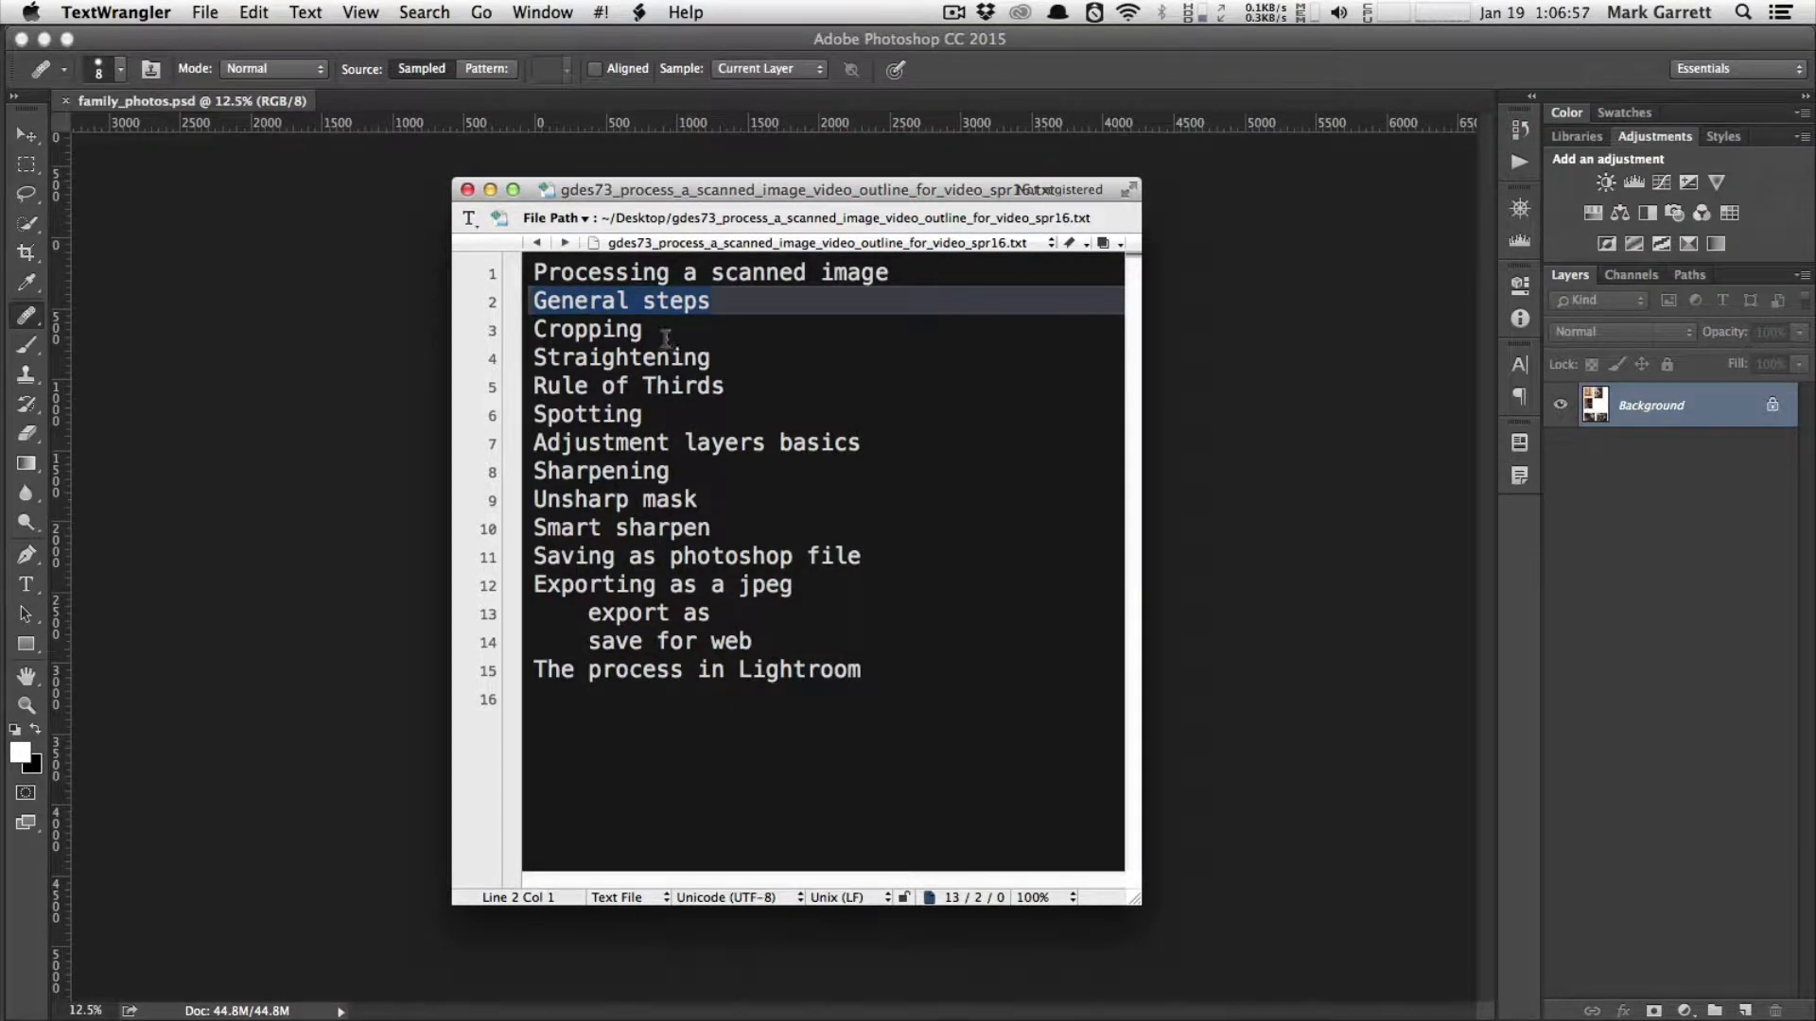
{"action": "left_click_drag", "start_coordinate": [650, 331], "coordinate": [518, 333]}
{"action": "left_click_drag", "start_coordinate": [711, 357], "coordinate": [530, 358]}
{"action": "left_click_drag", "start_coordinate": [743, 388], "coordinate": [530, 388]}
{"action": "left_click_drag", "start_coordinate": [641, 413], "coordinate": [530, 414]}
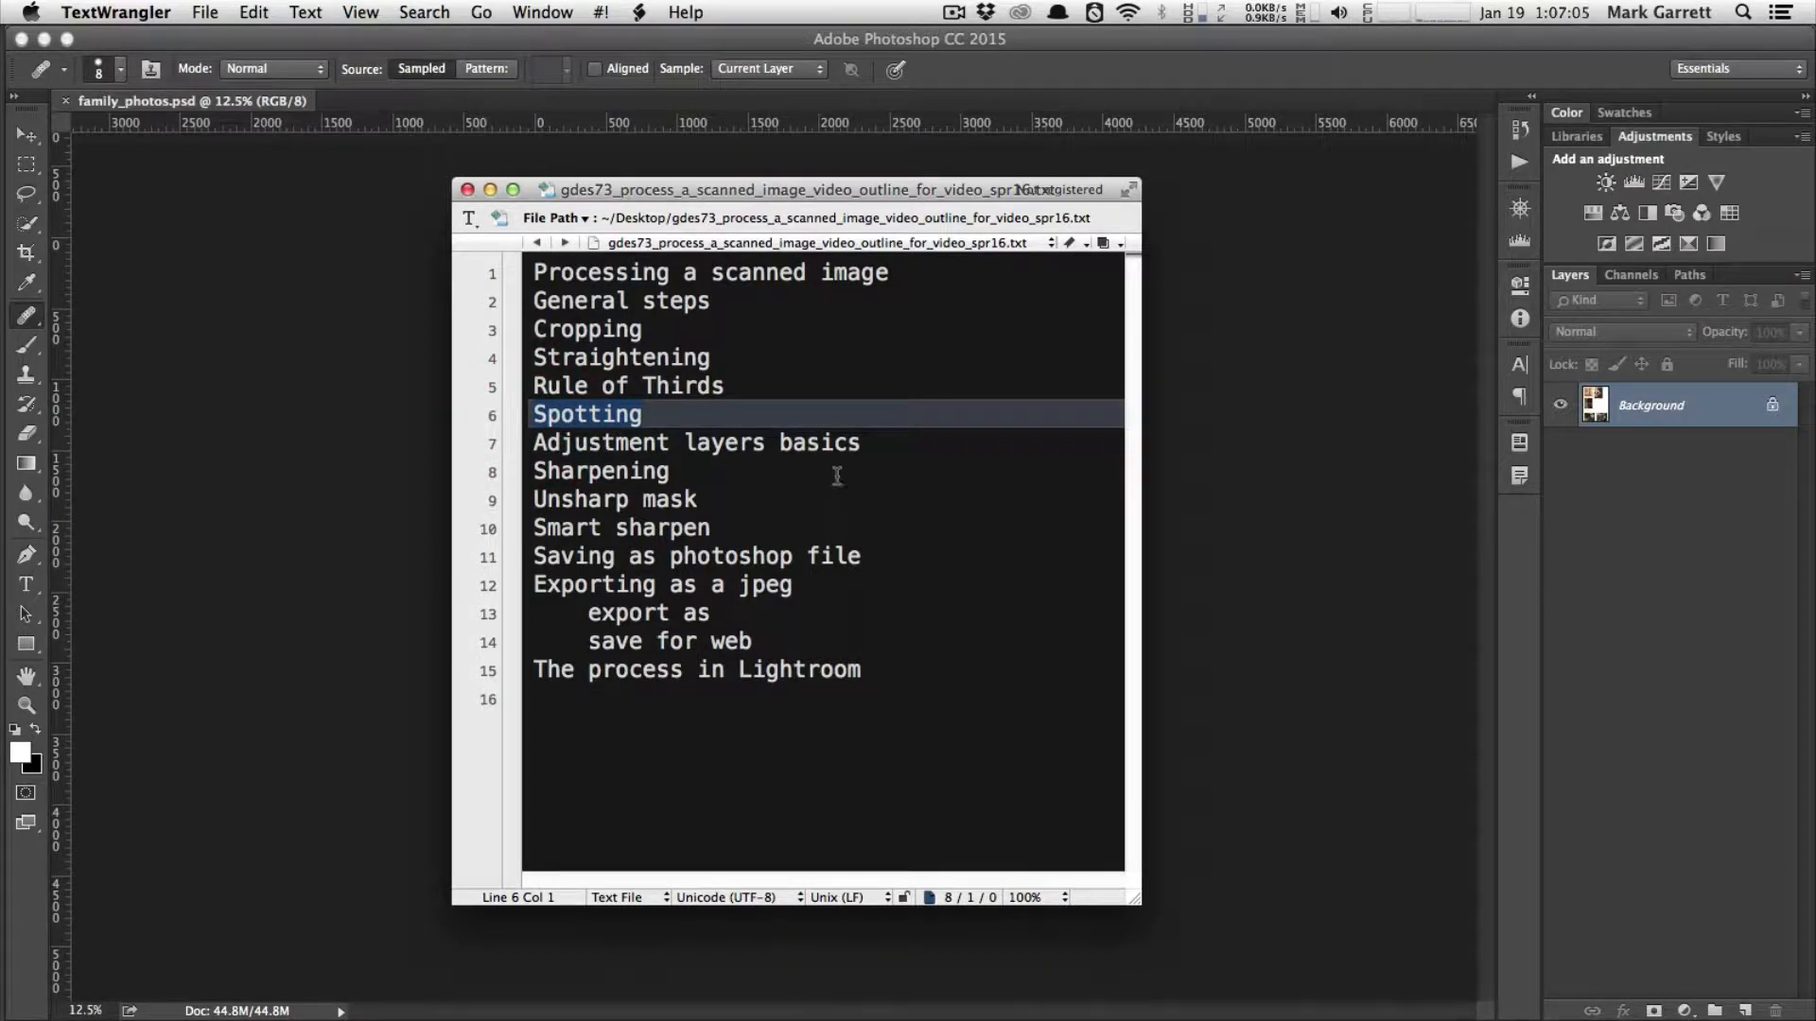
{"action": "left_click_drag", "start_coordinate": [864, 442], "coordinate": [530, 443]}
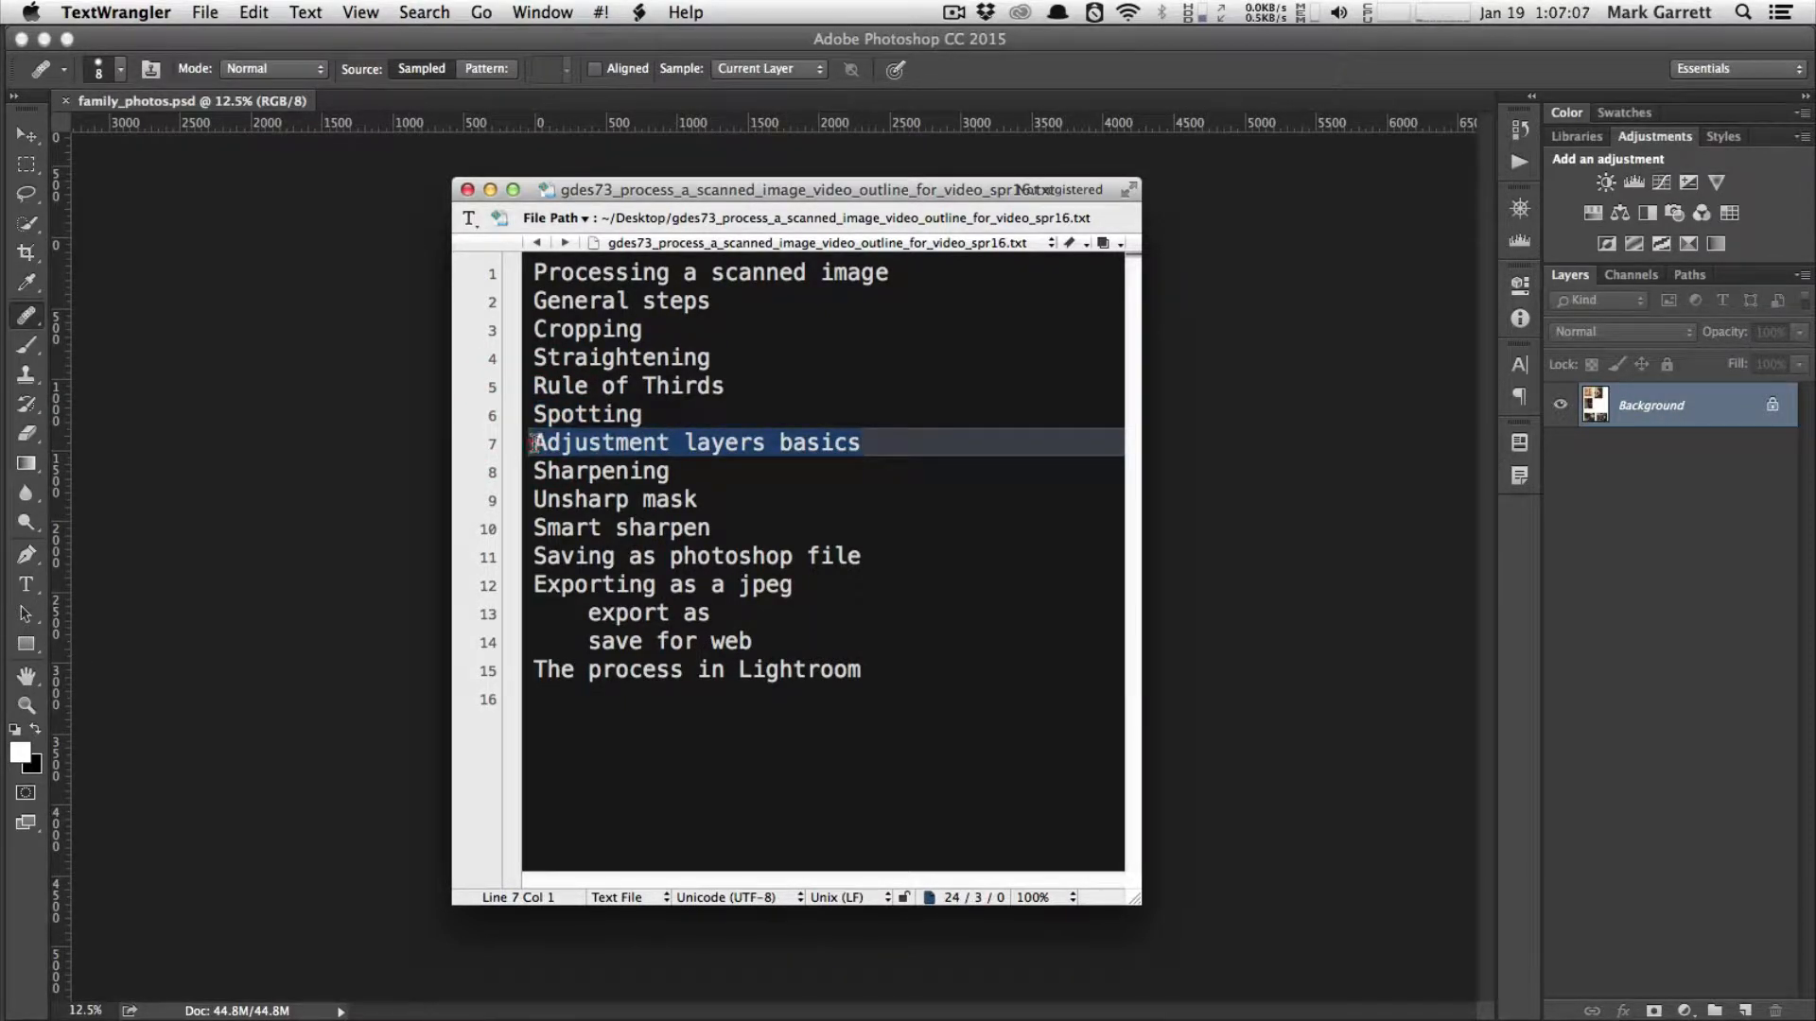
{"action": "left_click_drag", "start_coordinate": [679, 472], "coordinate": [788, 525]}
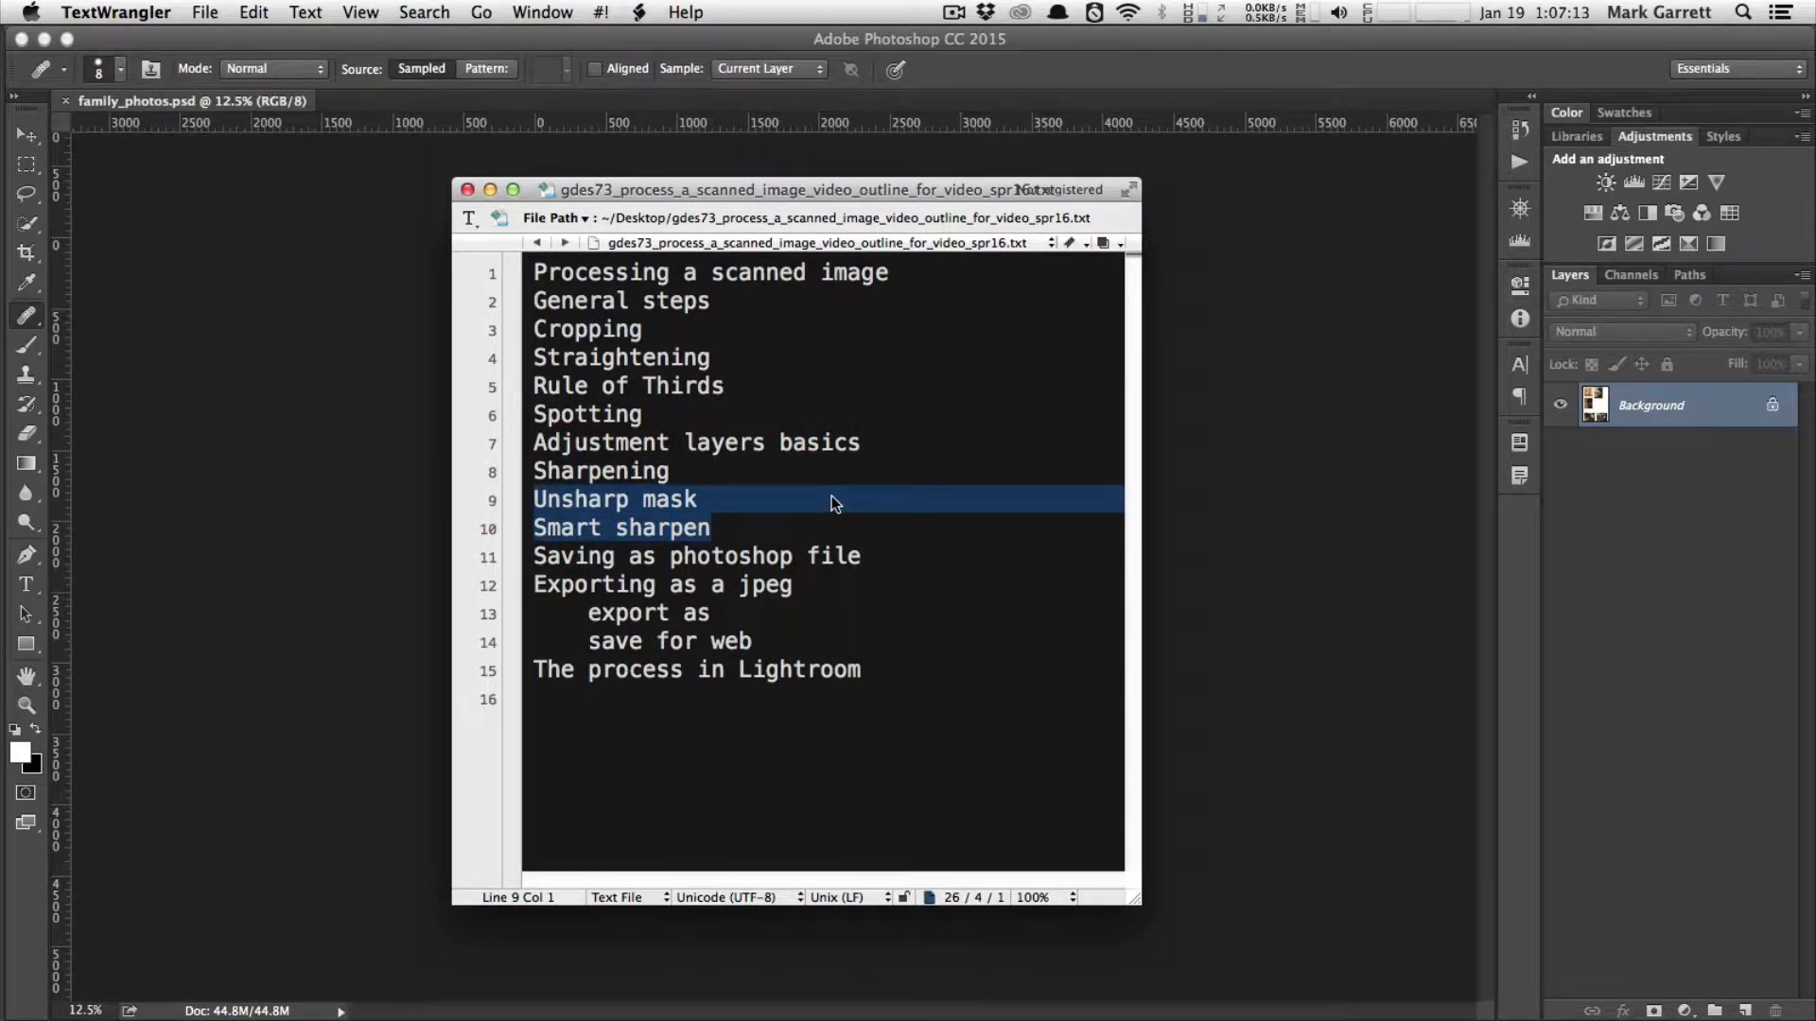
{"action": "left_click_drag", "start_coordinate": [876, 558], "coordinate": [533, 557]}
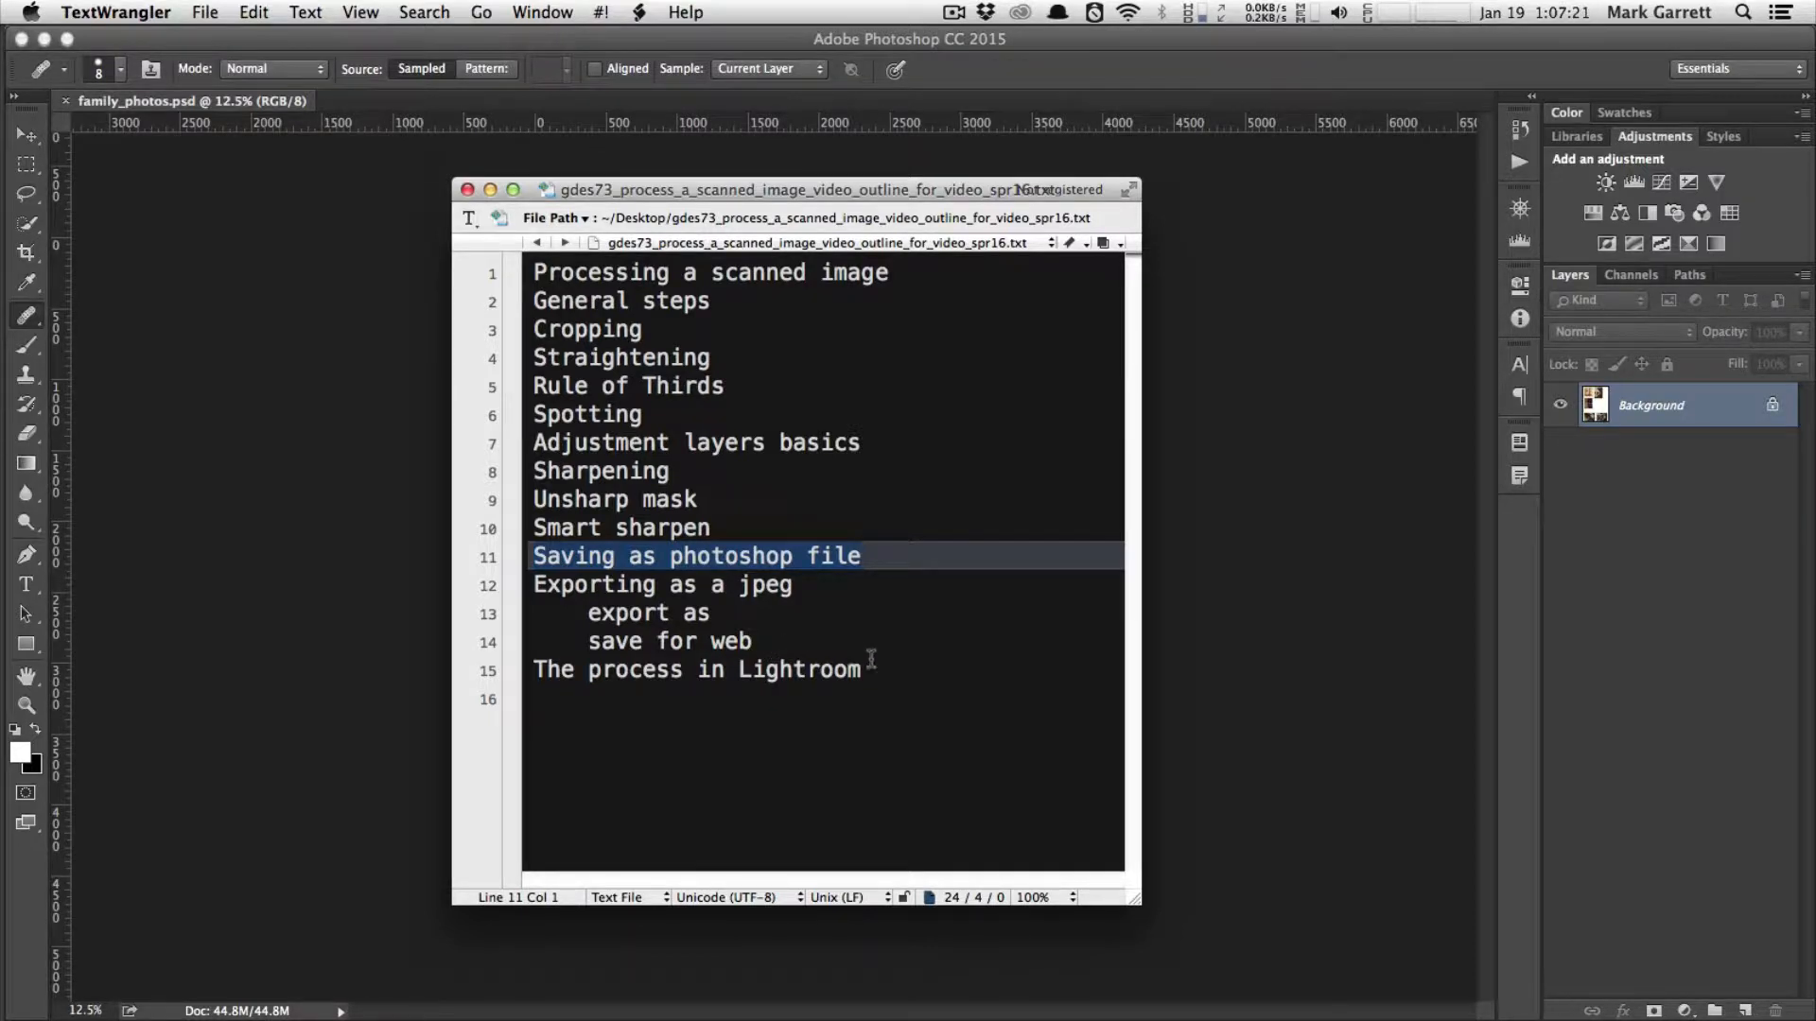
{"action": "left_click_drag", "start_coordinate": [868, 667], "coordinate": [535, 586]}
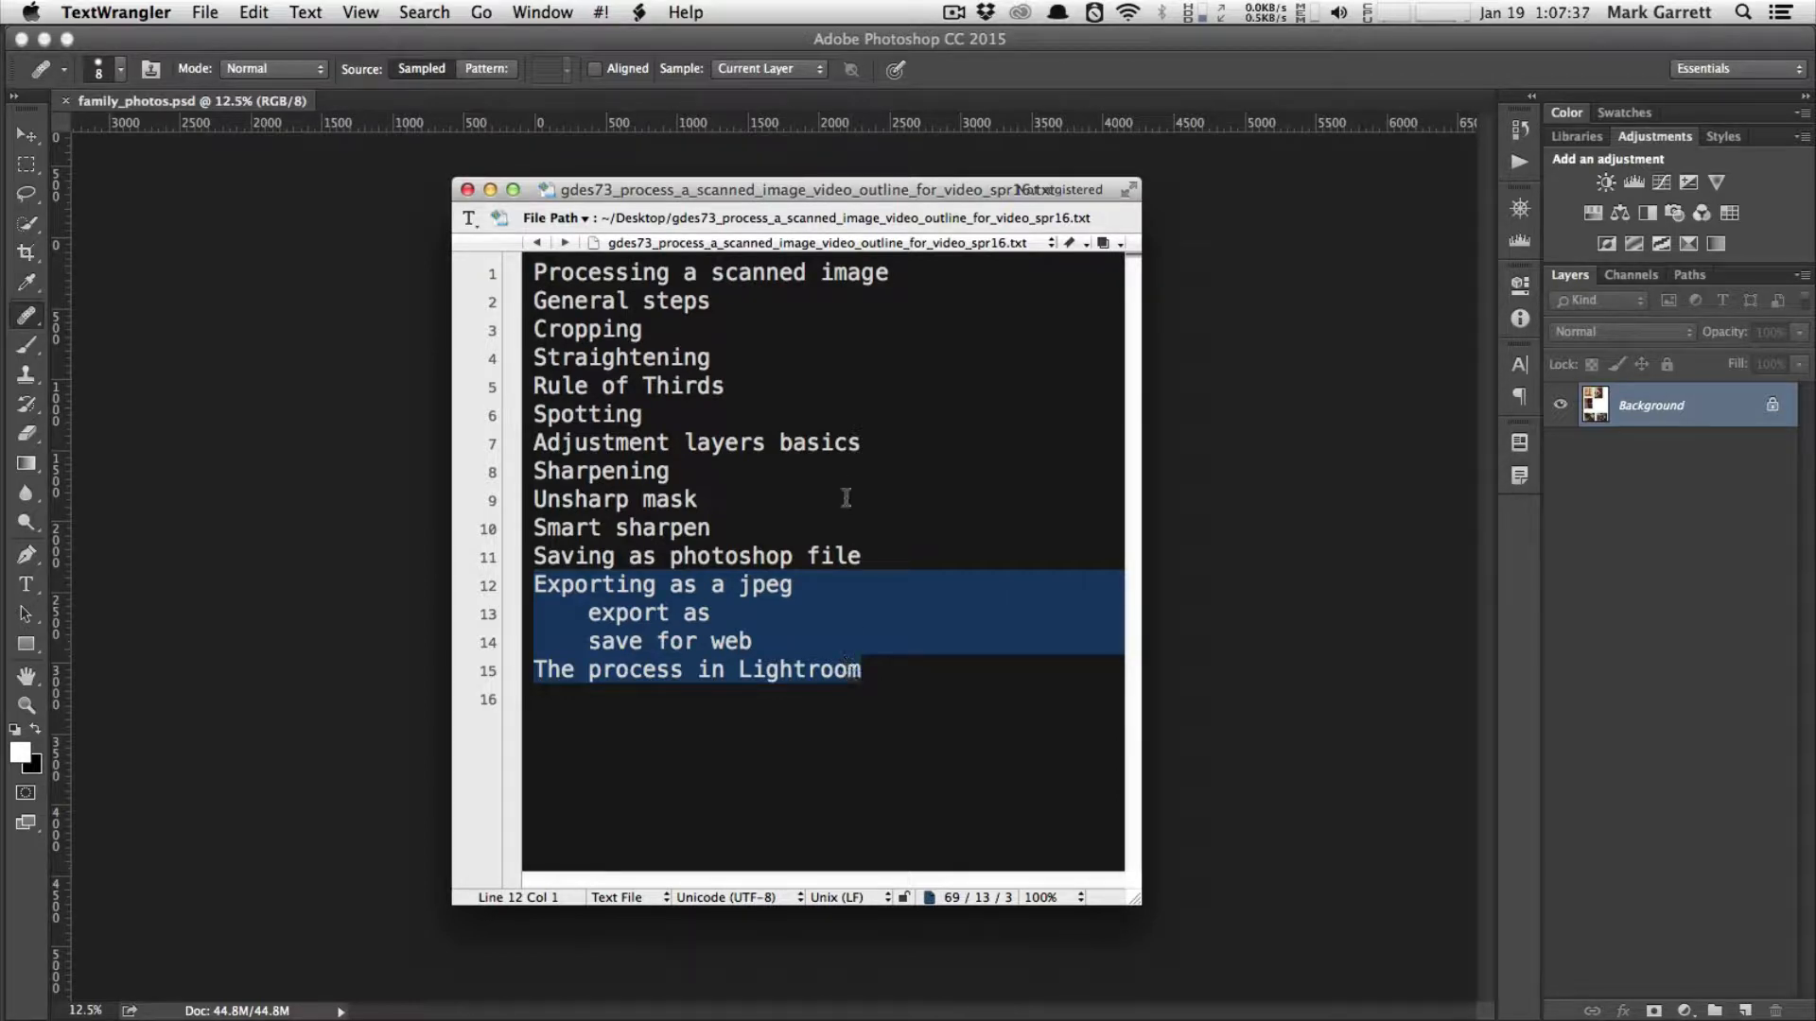
- Move the outline window out of view and switch to Photoshop with family_photos.psd
{"action": "left_click_drag", "start_coordinate": [687, 190], "coordinate": [1815, 192]}
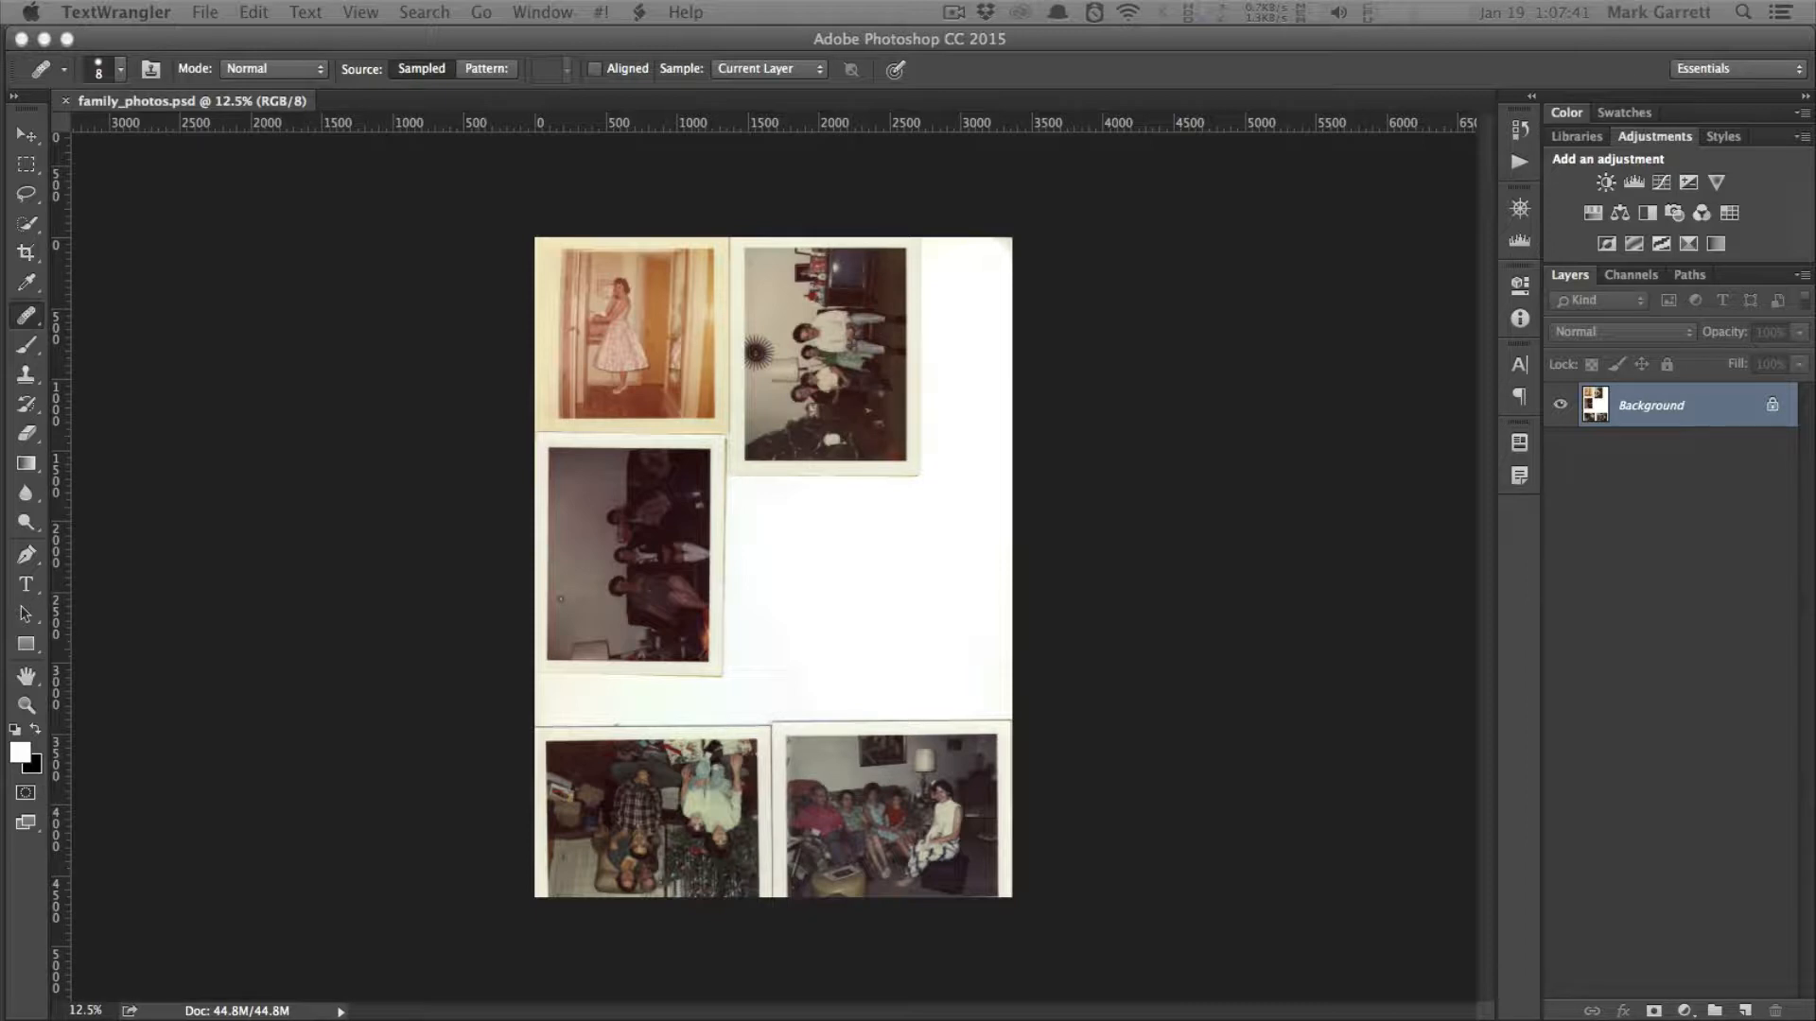
{"action": "left_click", "coordinate": [458, 368]}
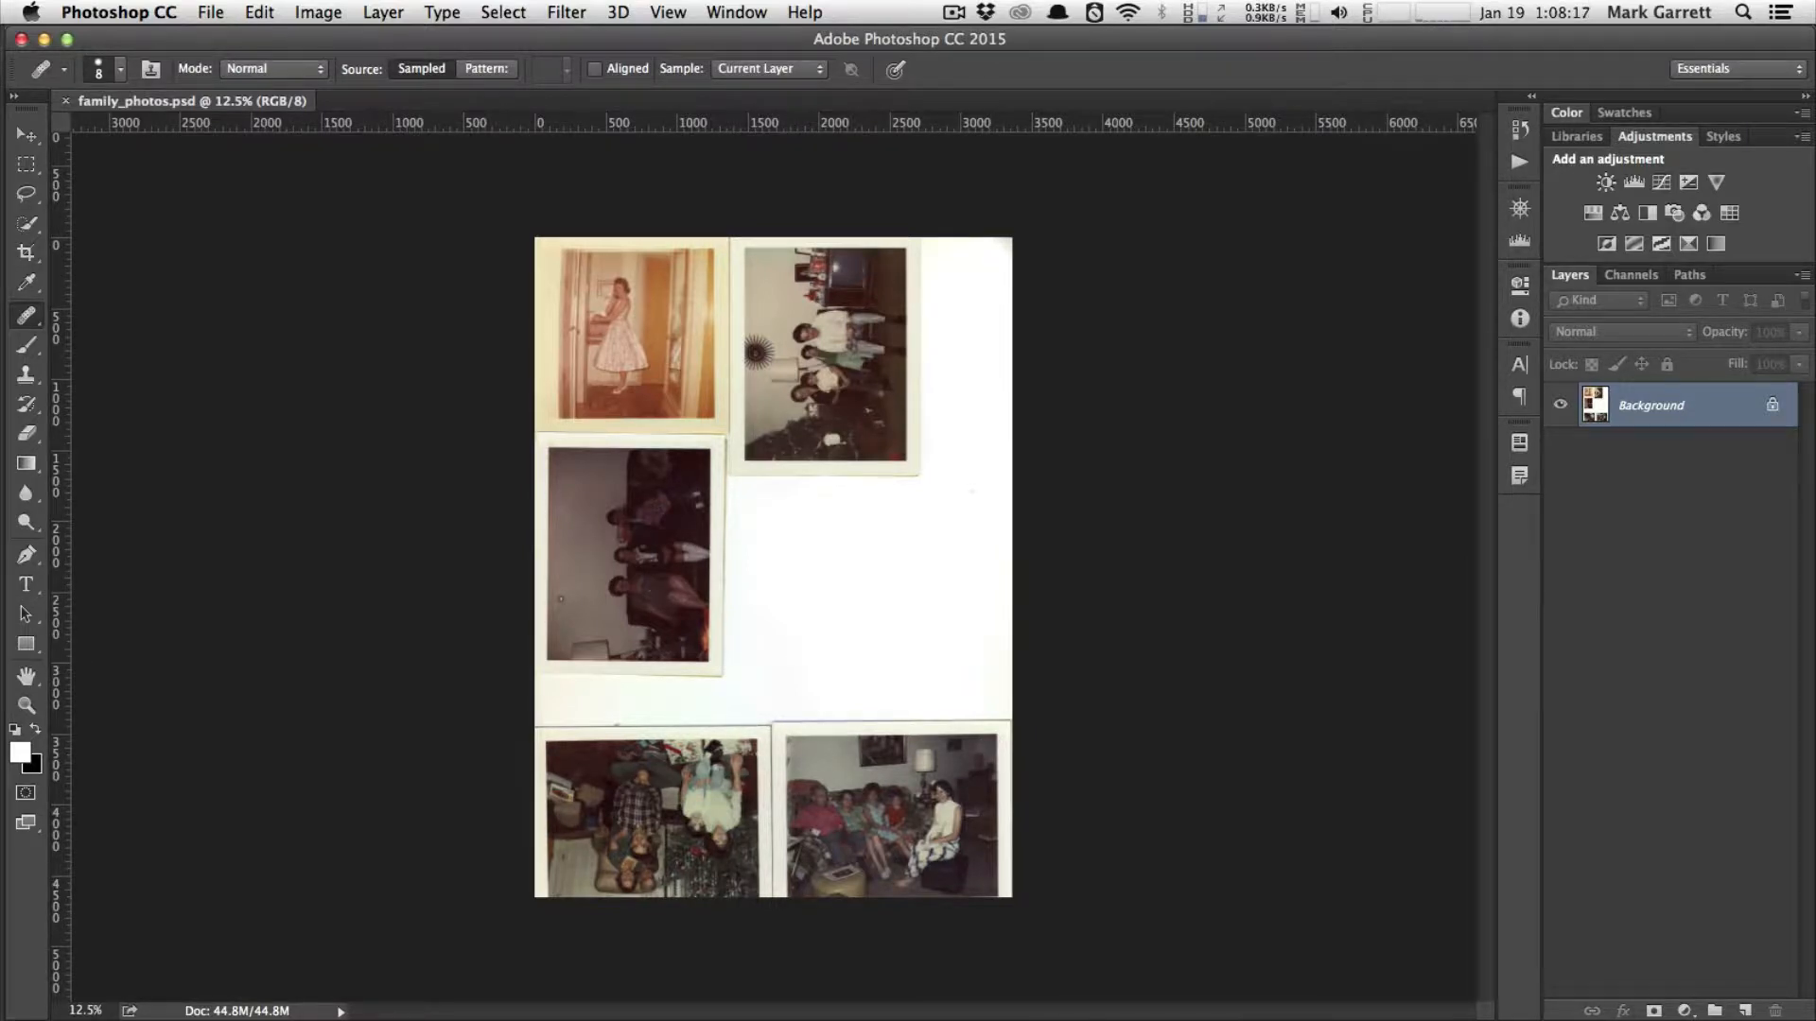
- Bring the Firefox window with the scanning tips page into view and enlarge the page text
{"action": "left_click_drag", "start_coordinate": [1814, 280], "coordinate": [578, 54]}
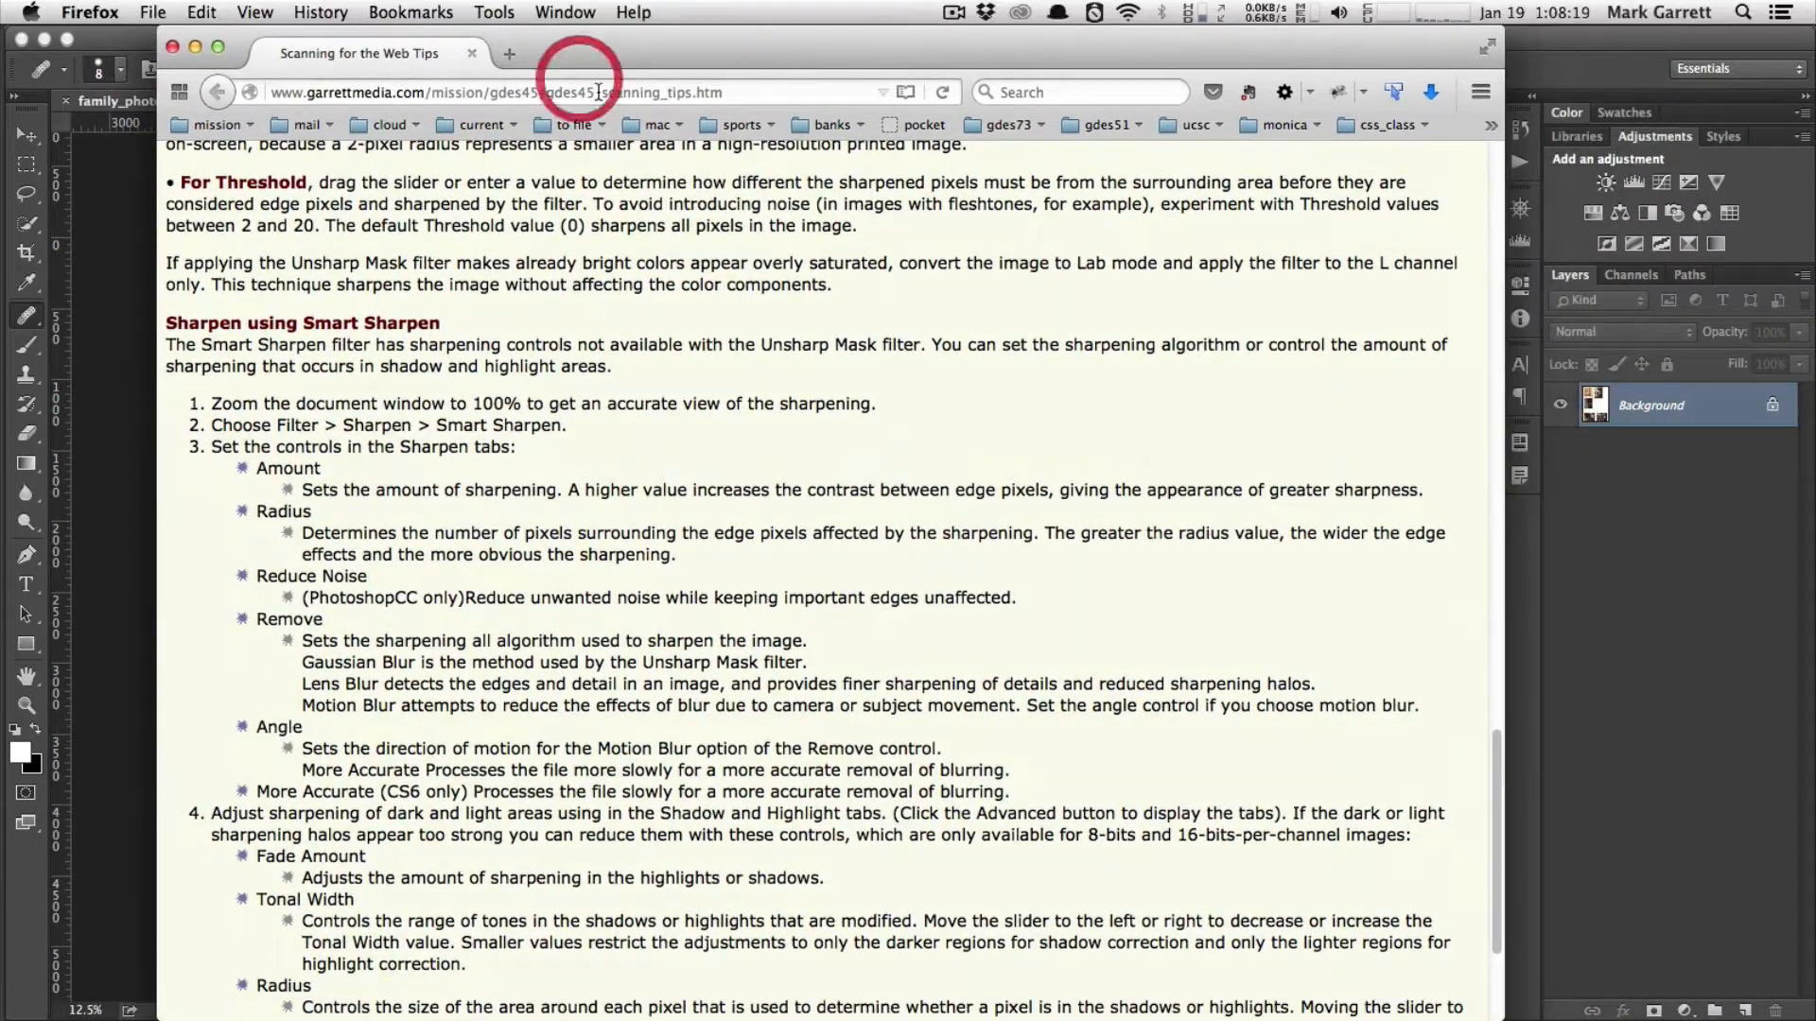
{"action": "key", "text": "super+plus"}
{"action": "key", "text": "super+plus"}
{"action": "key", "text": "super+plus"}
{"action": "key", "text": "super+plus"}
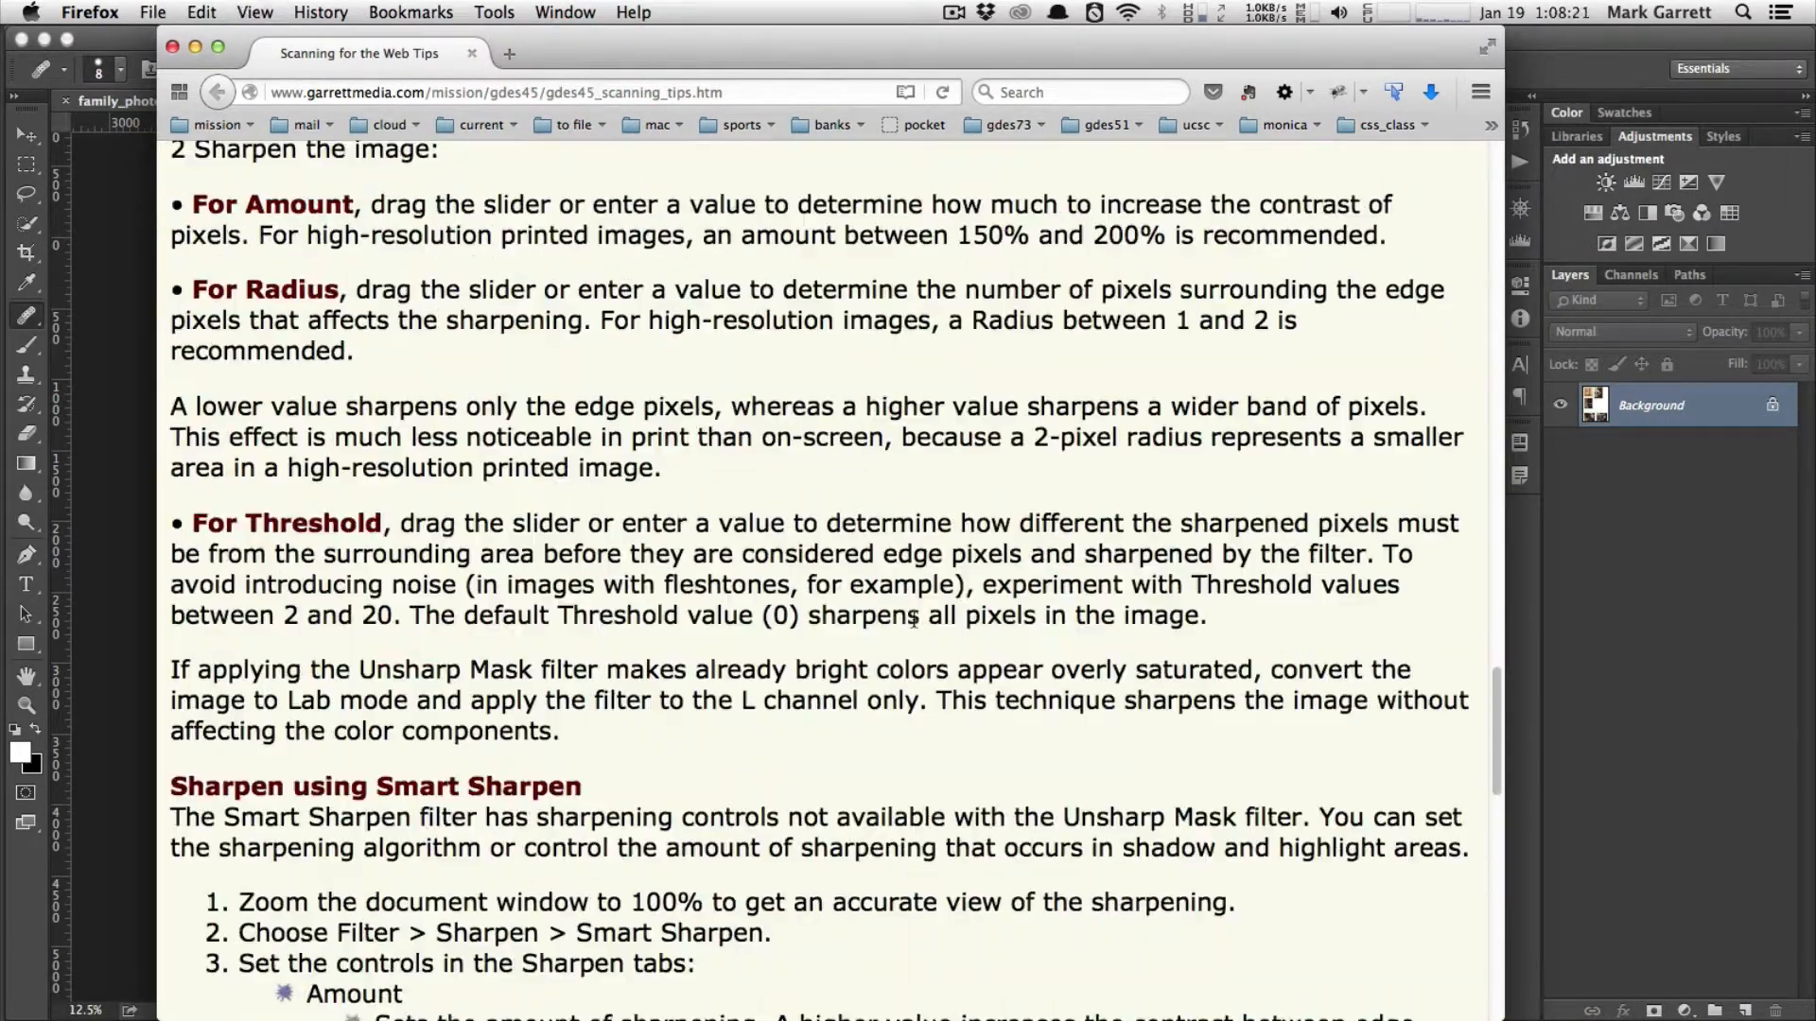
- Read the scanning tips page from its beginning through the general steps for correcting and preparing images
{"action": "scroll", "coordinate": [910, 619], "scroll_direction": "up", "scroll_amount": 20}
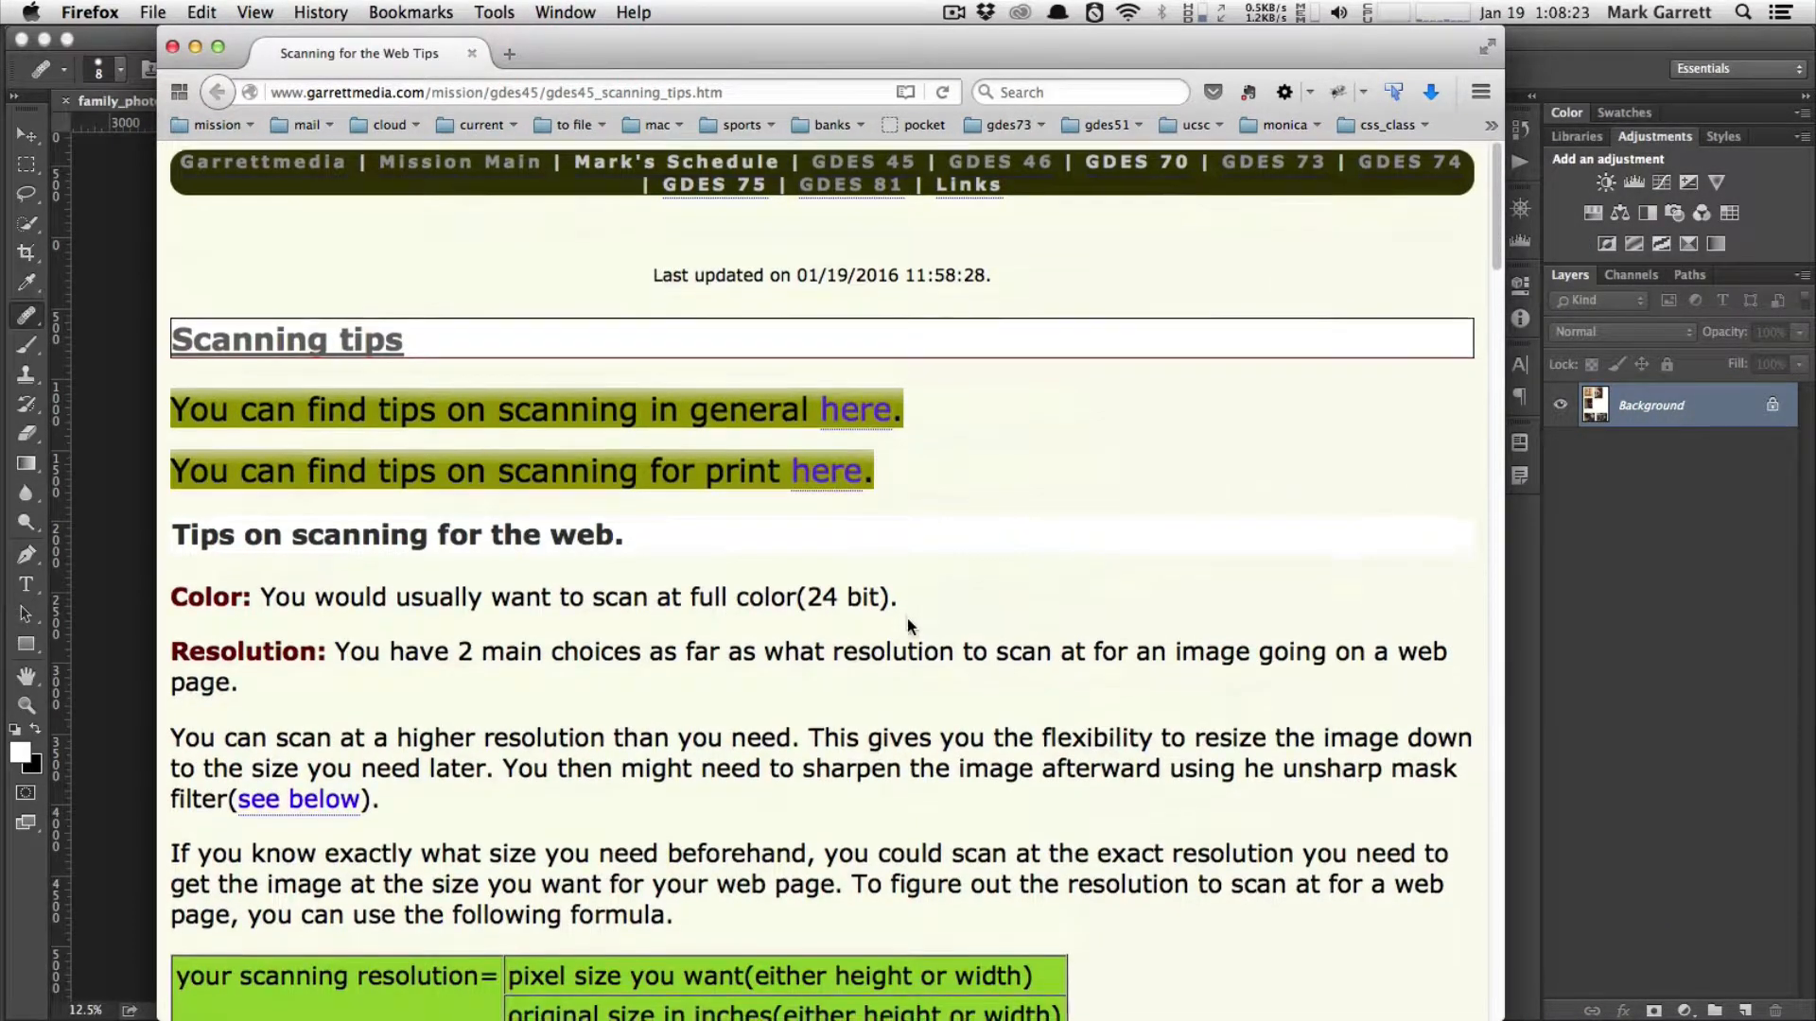
{"action": "scroll", "coordinate": [906, 617], "scroll_direction": "down", "scroll_amount": 6}
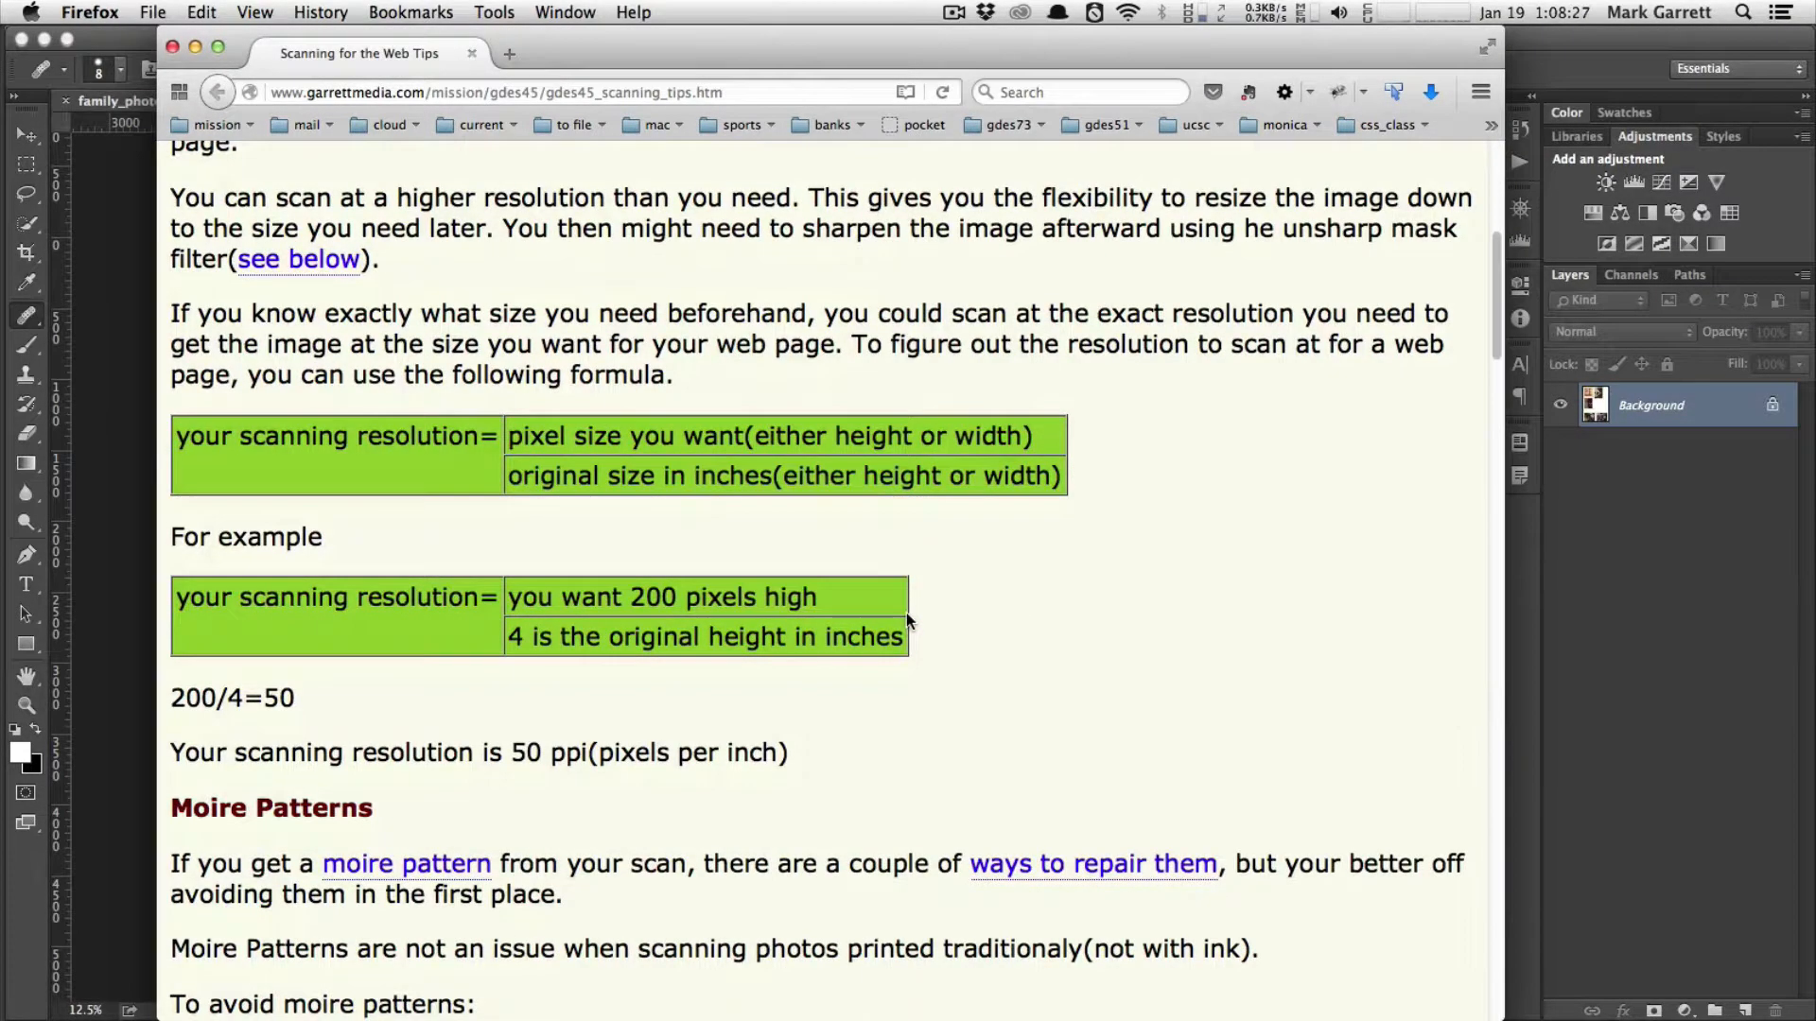
{"action": "scroll", "coordinate": [906, 617], "scroll_direction": "down", "scroll_amount": 3}
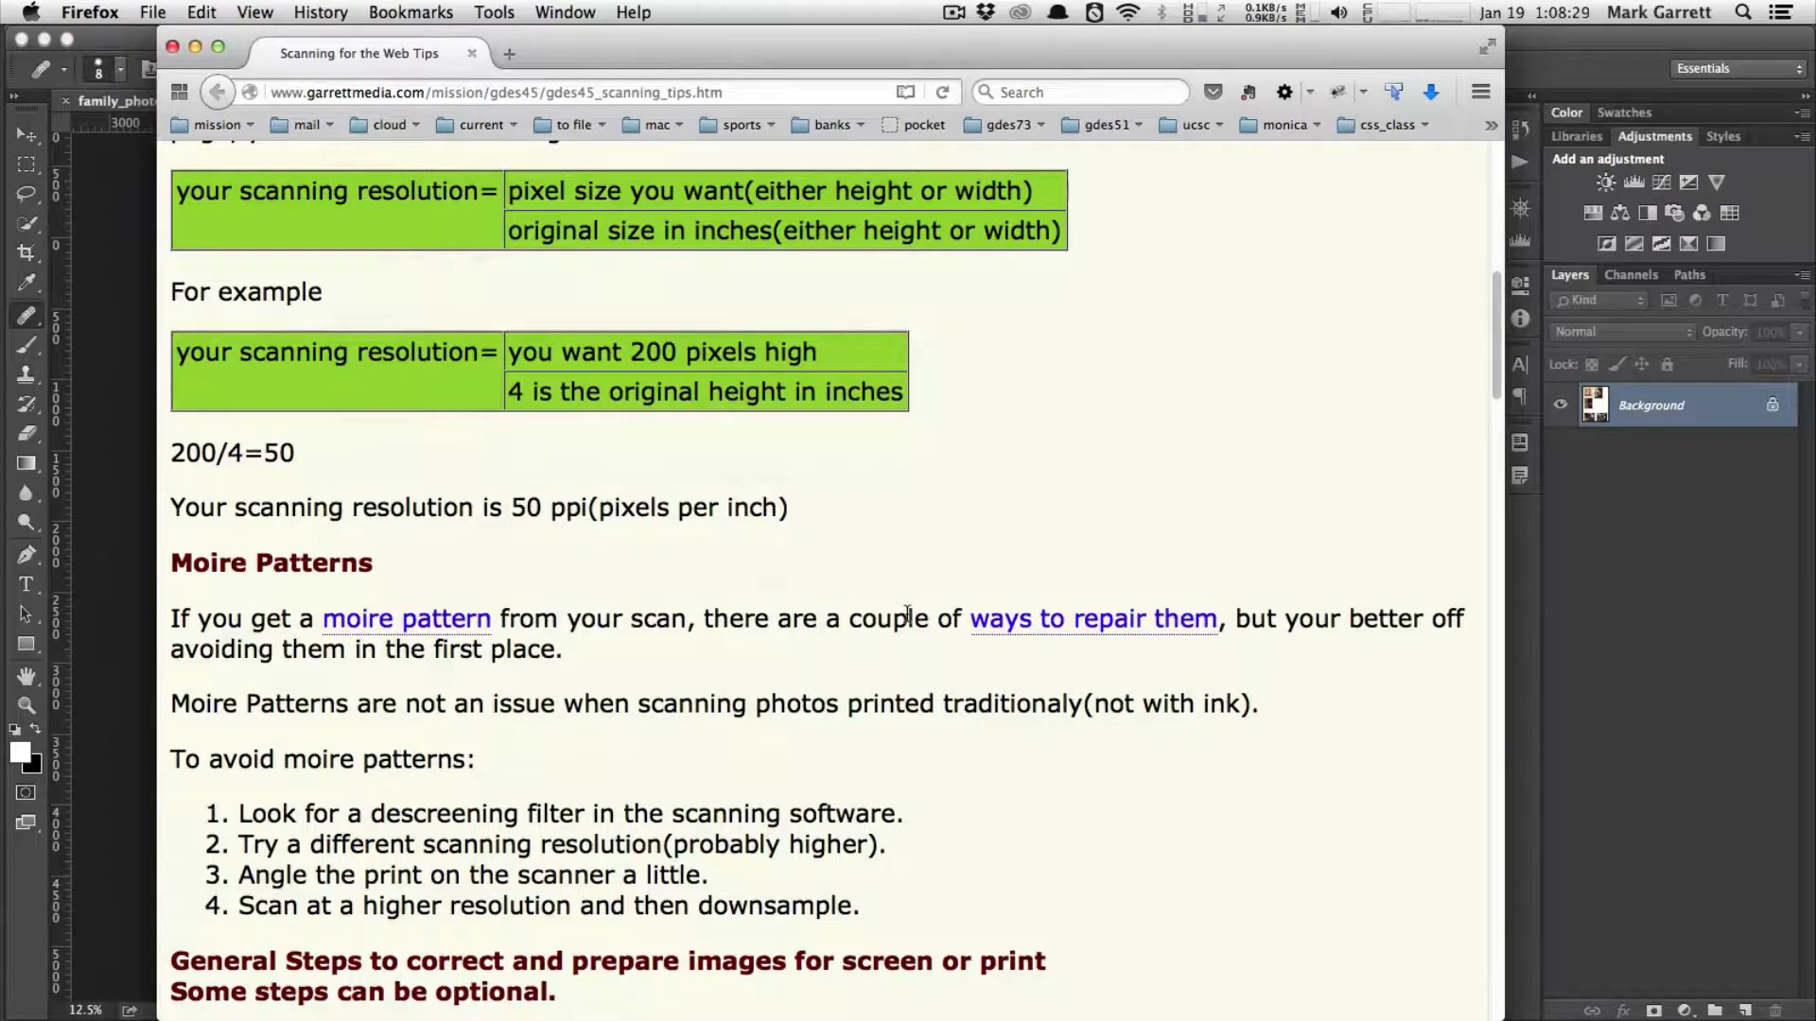
{"action": "scroll", "coordinate": [906, 615], "scroll_direction": "down", "scroll_amount": 8}
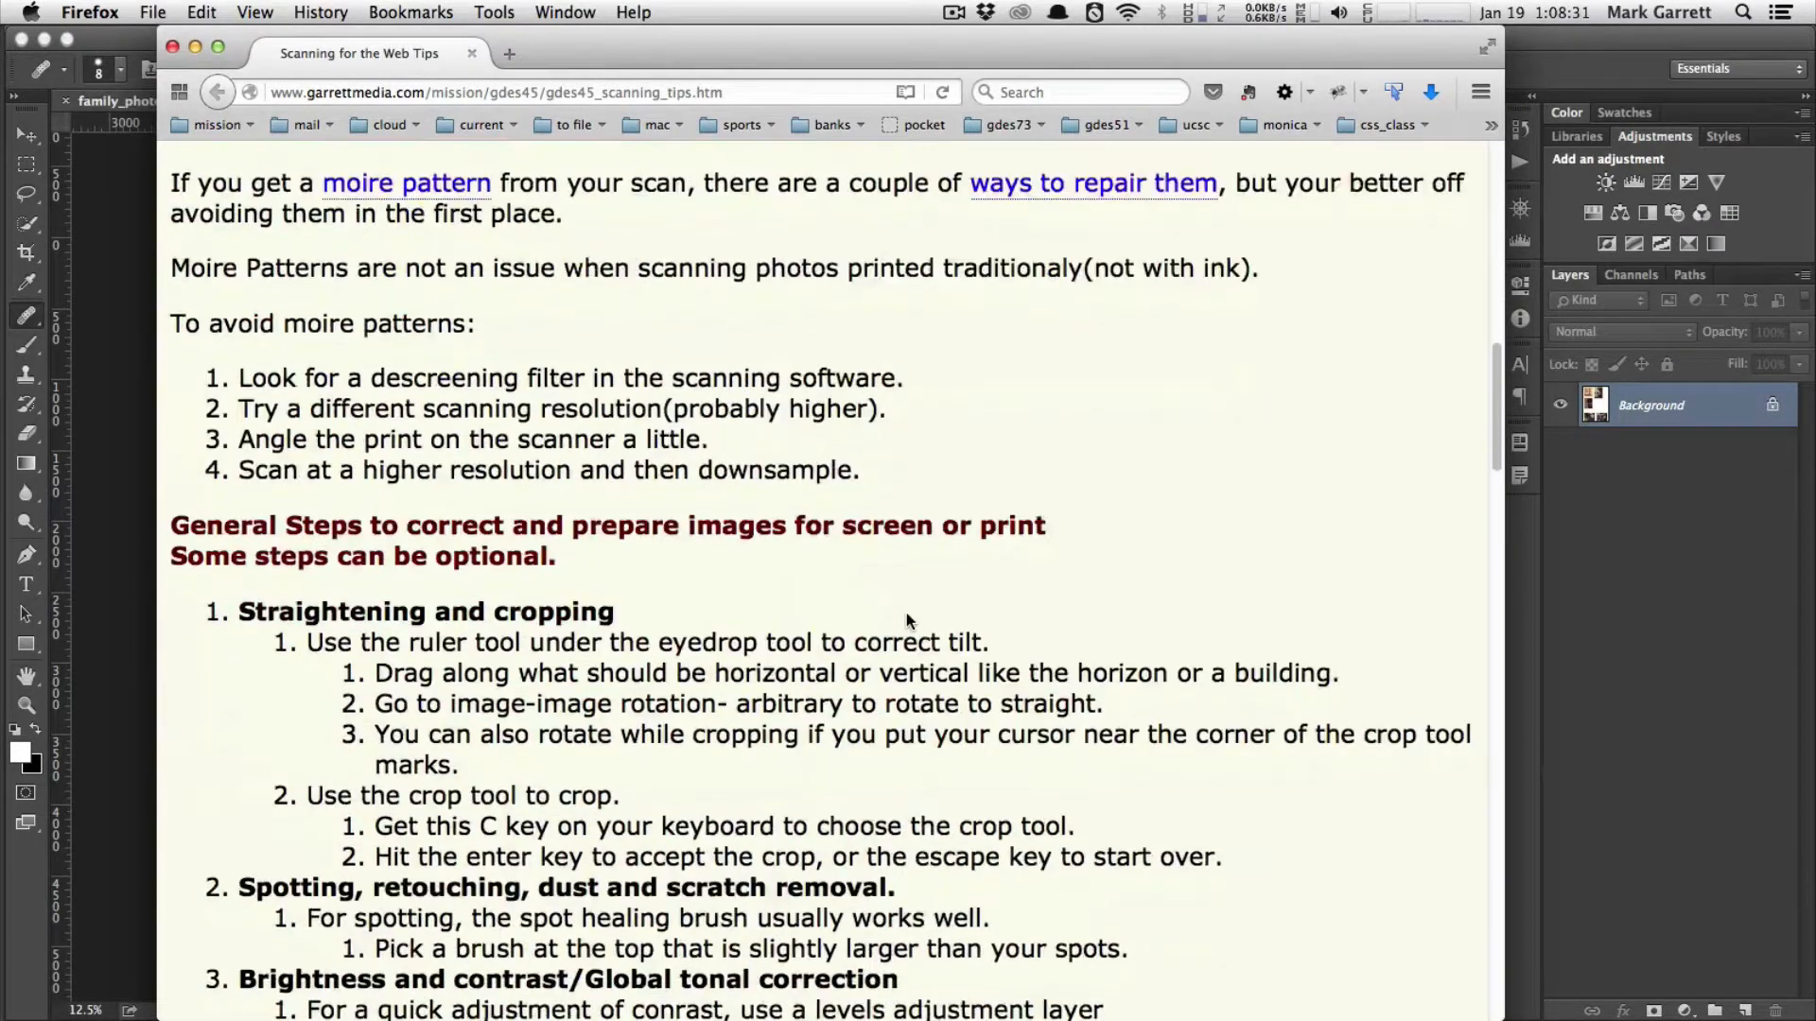
{"action": "scroll", "coordinate": [906, 615], "scroll_direction": "down", "scroll_amount": 2}
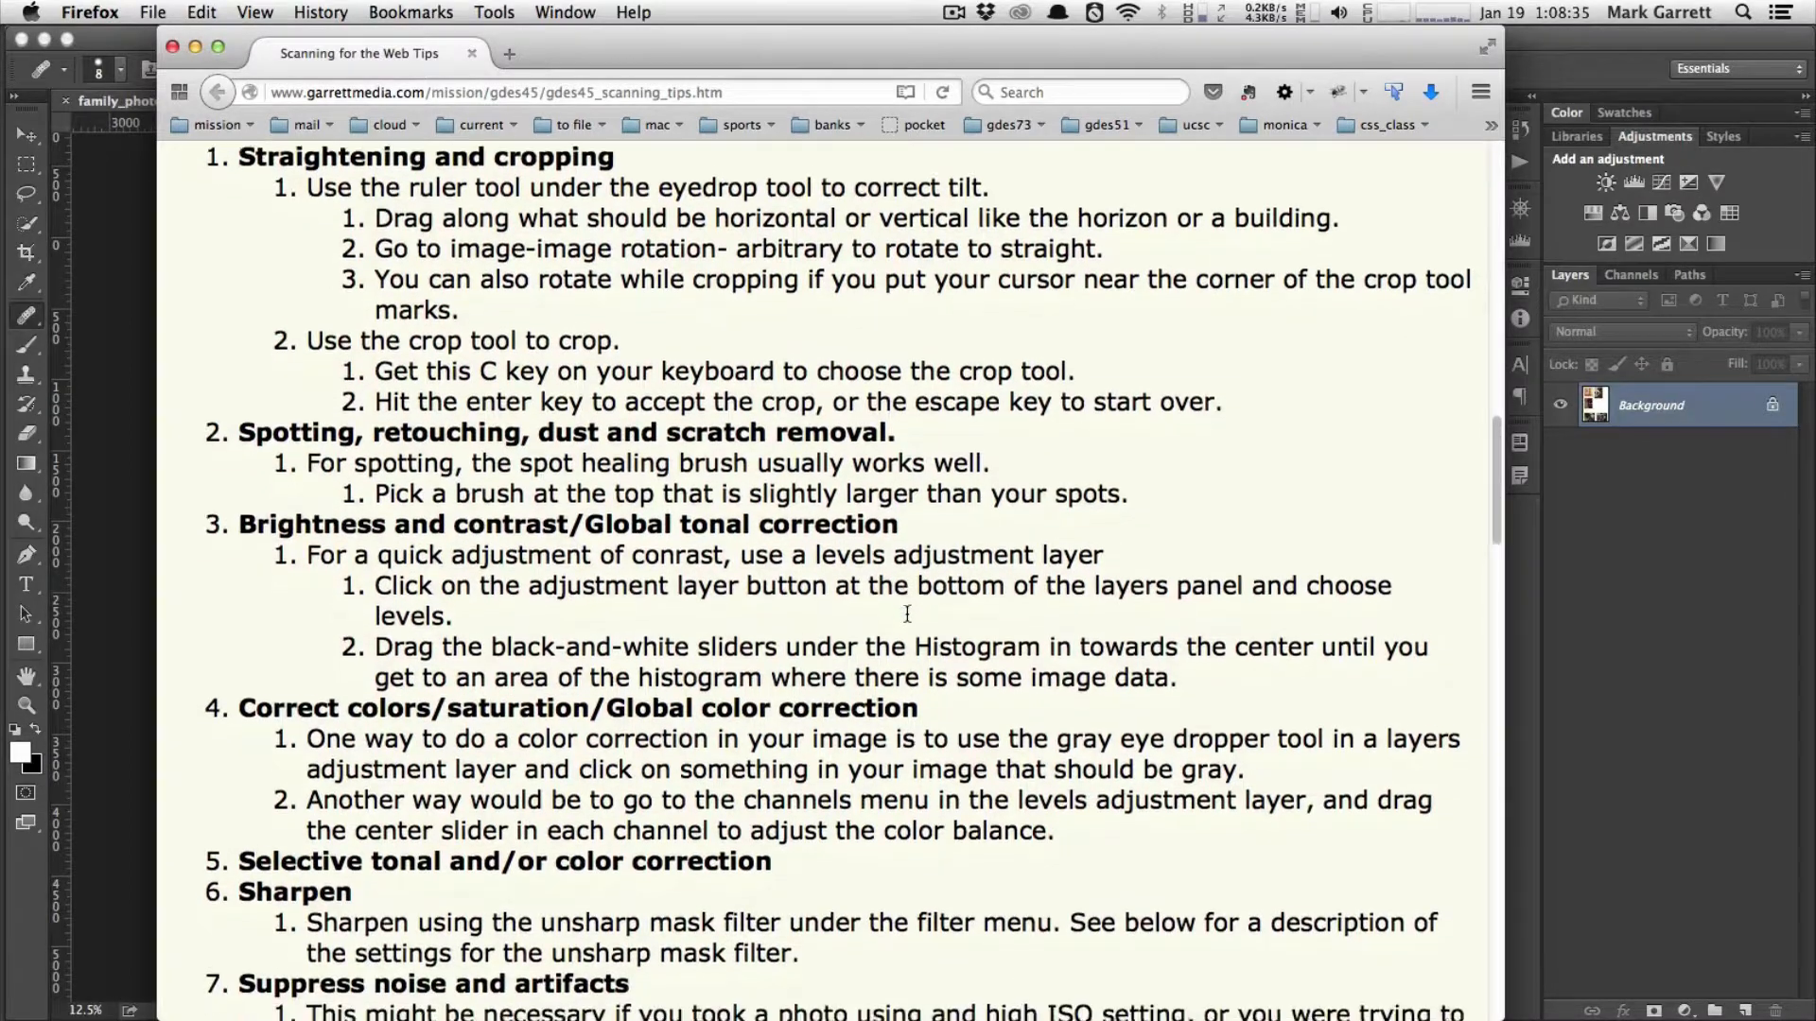
{"action": "scroll", "coordinate": [468, 381], "scroll_direction": "up", "scroll_amount": 2}
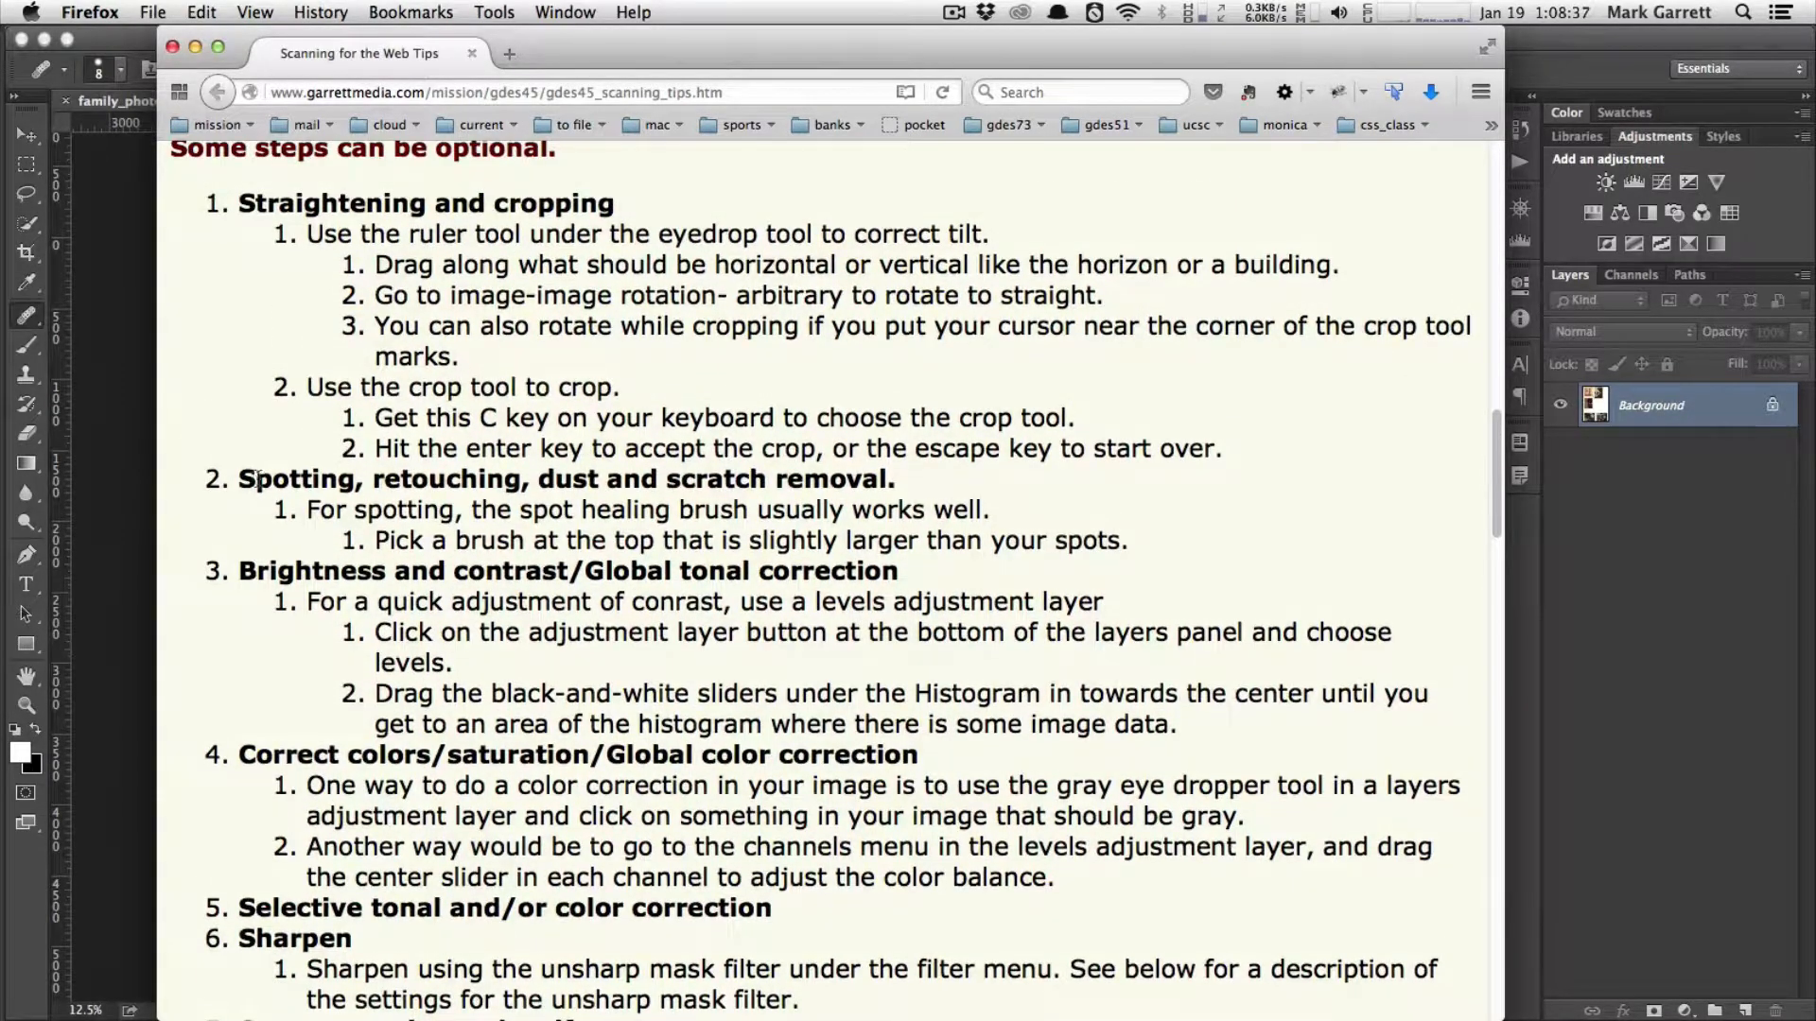
{"action": "left_click_drag", "start_coordinate": [250, 478], "coordinate": [369, 478]}
{"action": "left_click_drag", "start_coordinate": [296, 571], "coordinate": [709, 574]}
{"action": "left_click_drag", "start_coordinate": [286, 754], "coordinate": [674, 785]}
{"action": "scroll", "coordinate": [423, 908], "scroll_direction": "down", "scroll_amount": 1}
{"action": "scroll", "coordinate": [423, 903], "scroll_direction": "down", "scroll_amount": 5}
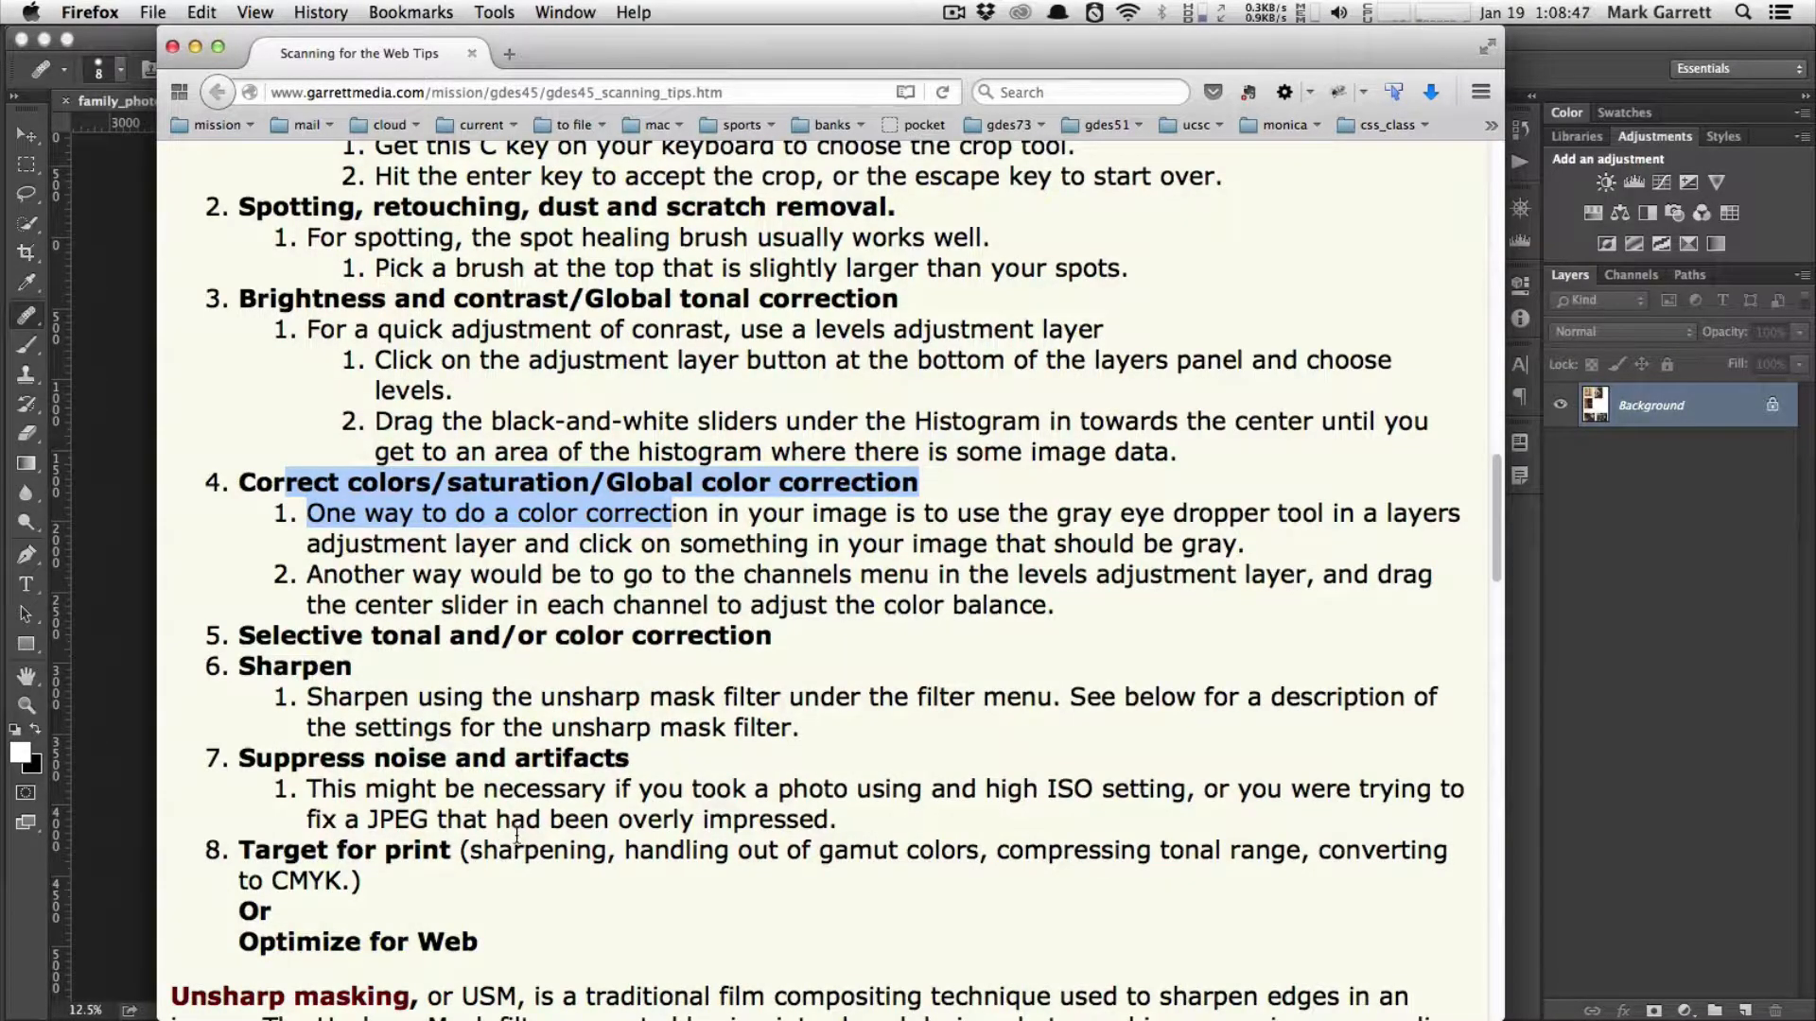
{"action": "scroll", "coordinate": [520, 827], "scroll_direction": "up", "scroll_amount": 8}
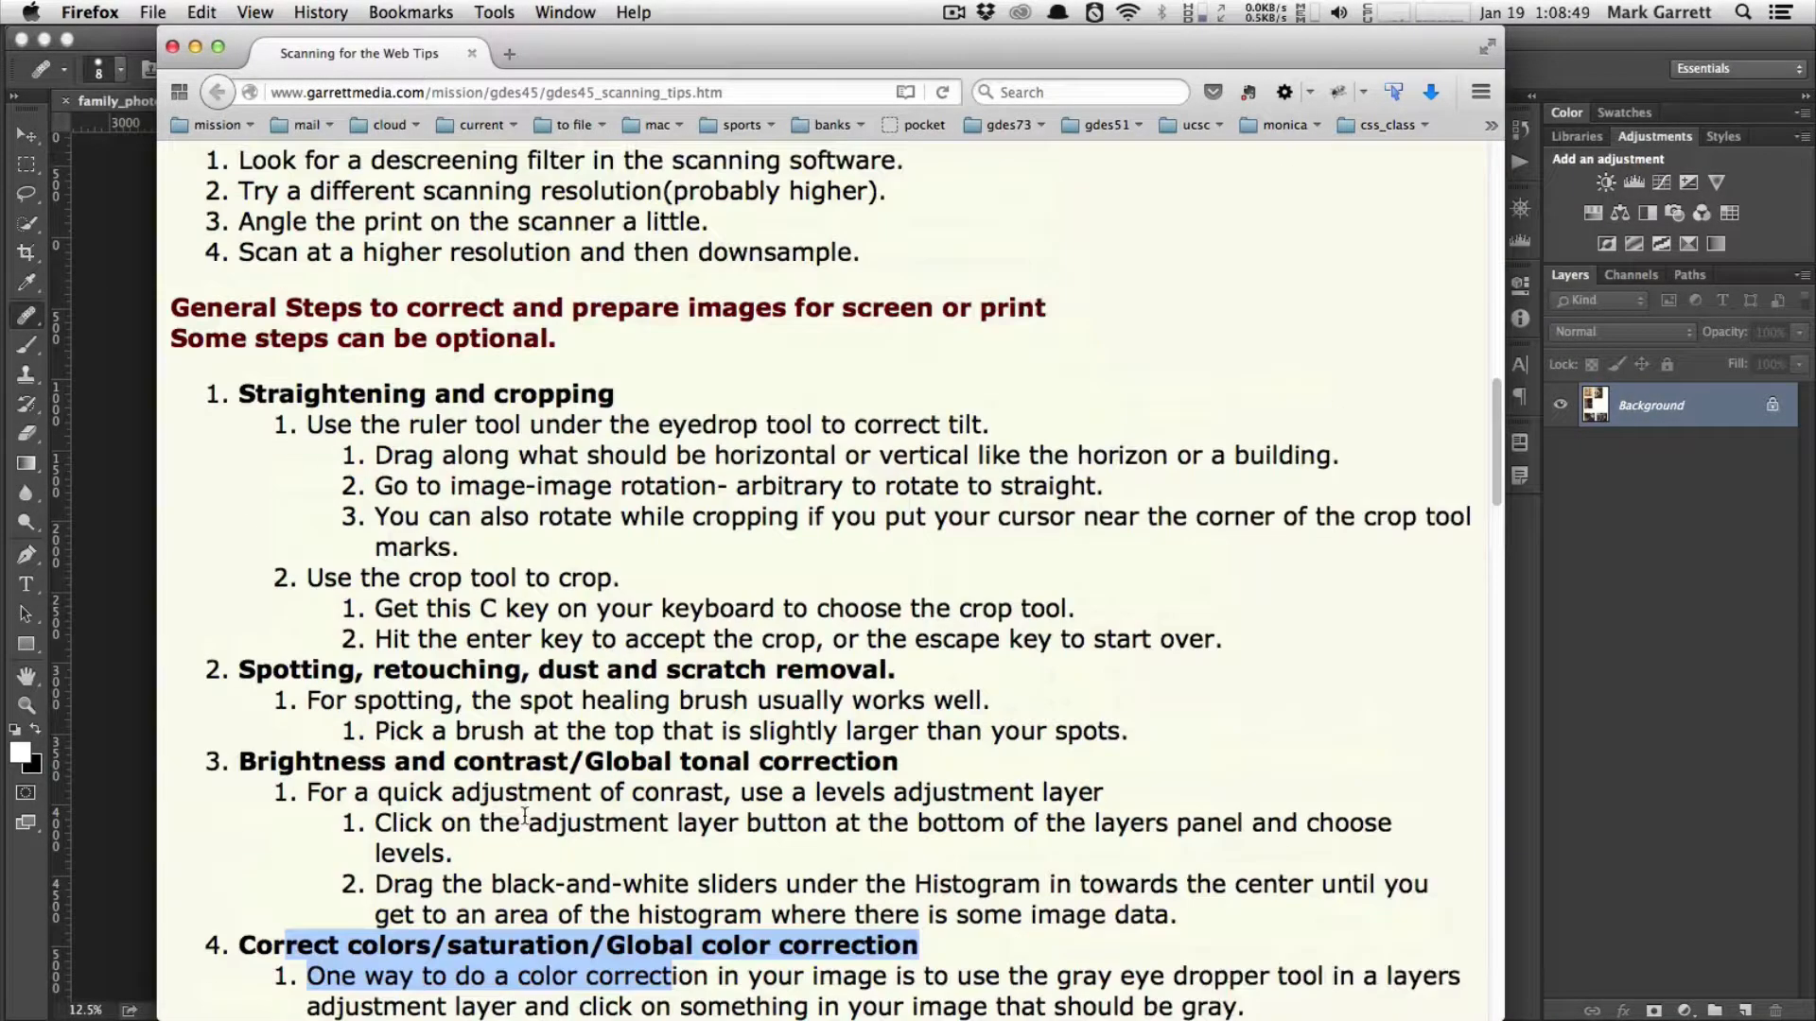
{"action": "scroll", "coordinate": [525, 816], "scroll_direction": "down", "scroll_amount": 8}
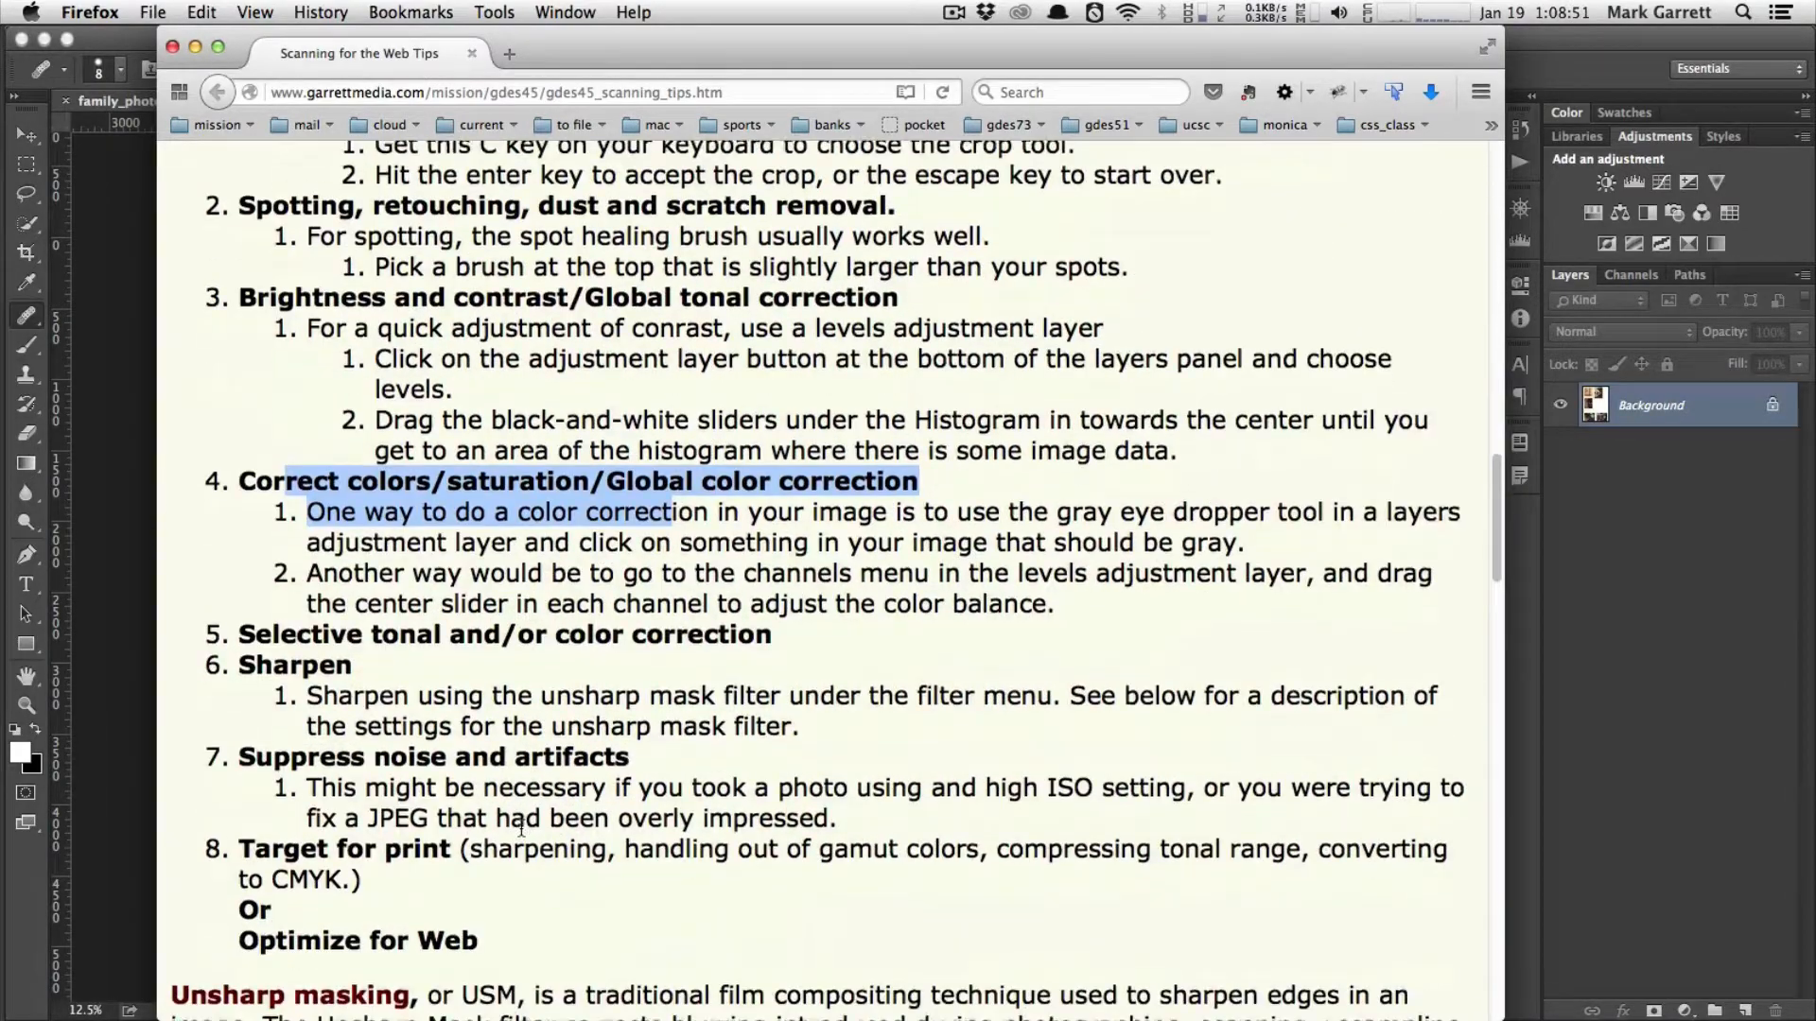
- Examine the Unsharp Mask and Smart Sharpen explanations further down the scanning tips page
{"action": "scroll", "coordinate": [521, 830], "scroll_direction": "down", "scroll_amount": 10}
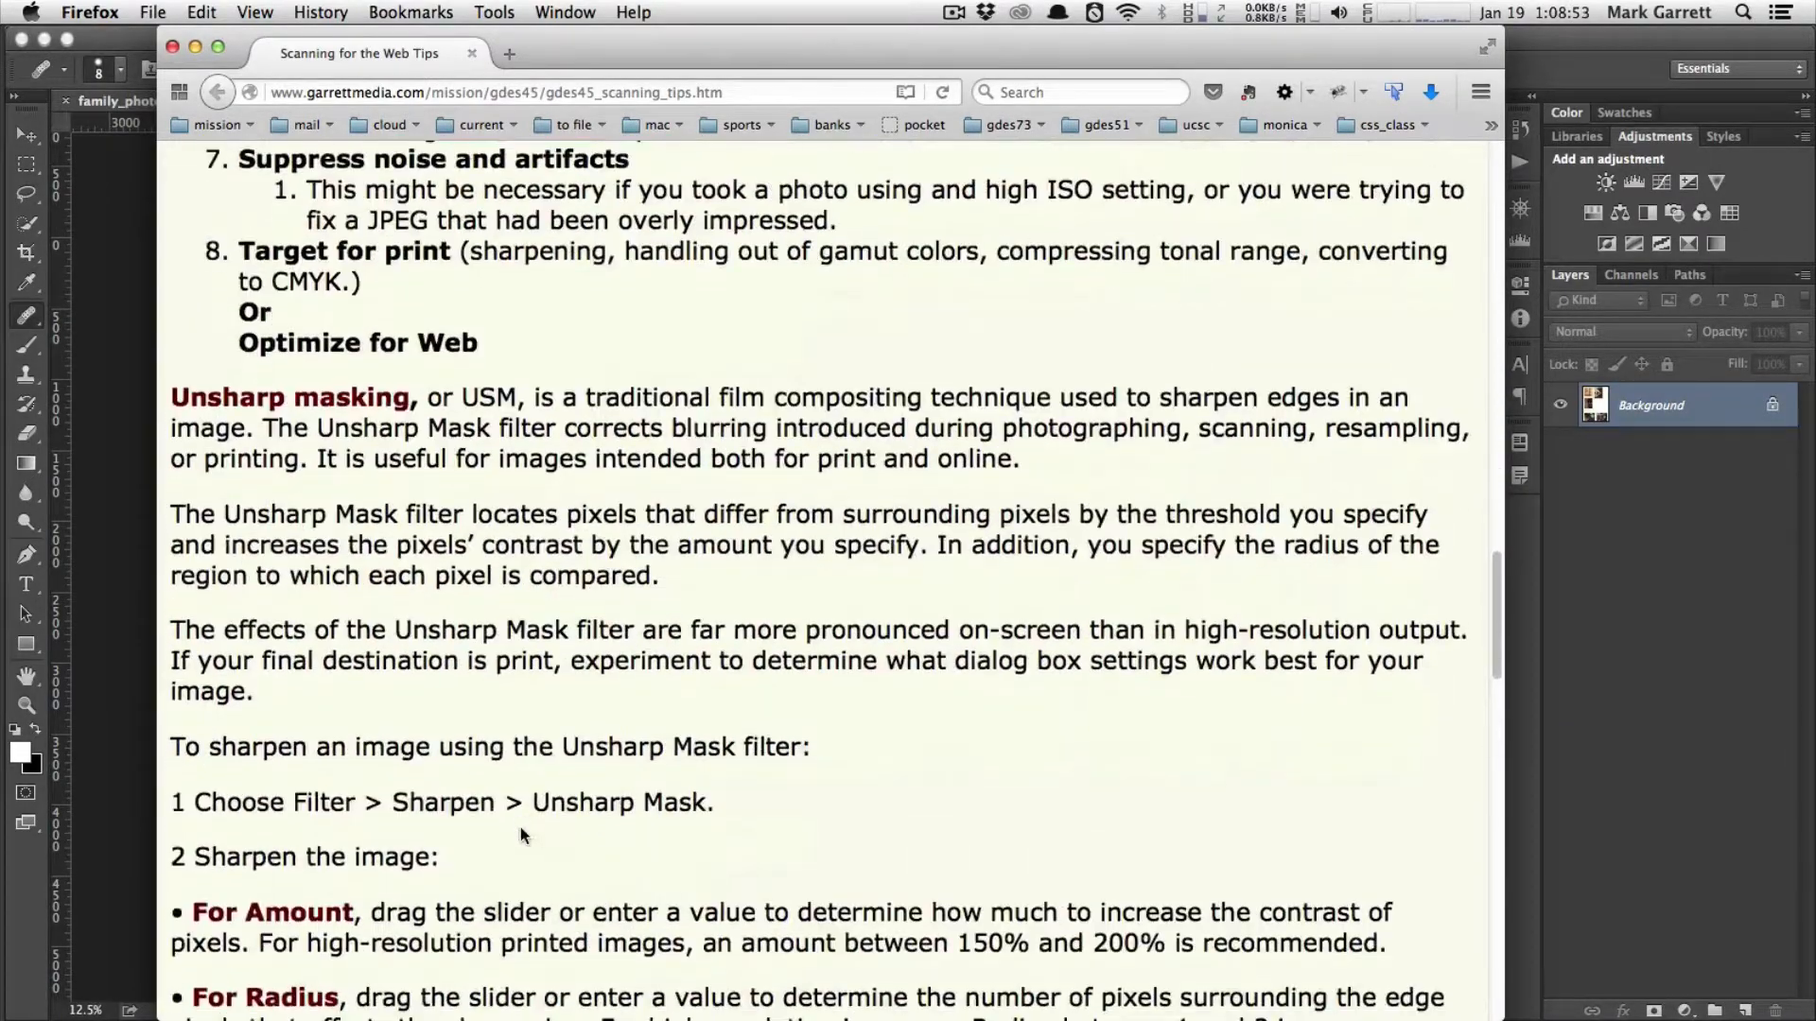
{"action": "scroll", "coordinate": [521, 835], "scroll_direction": "down", "scroll_amount": 3}
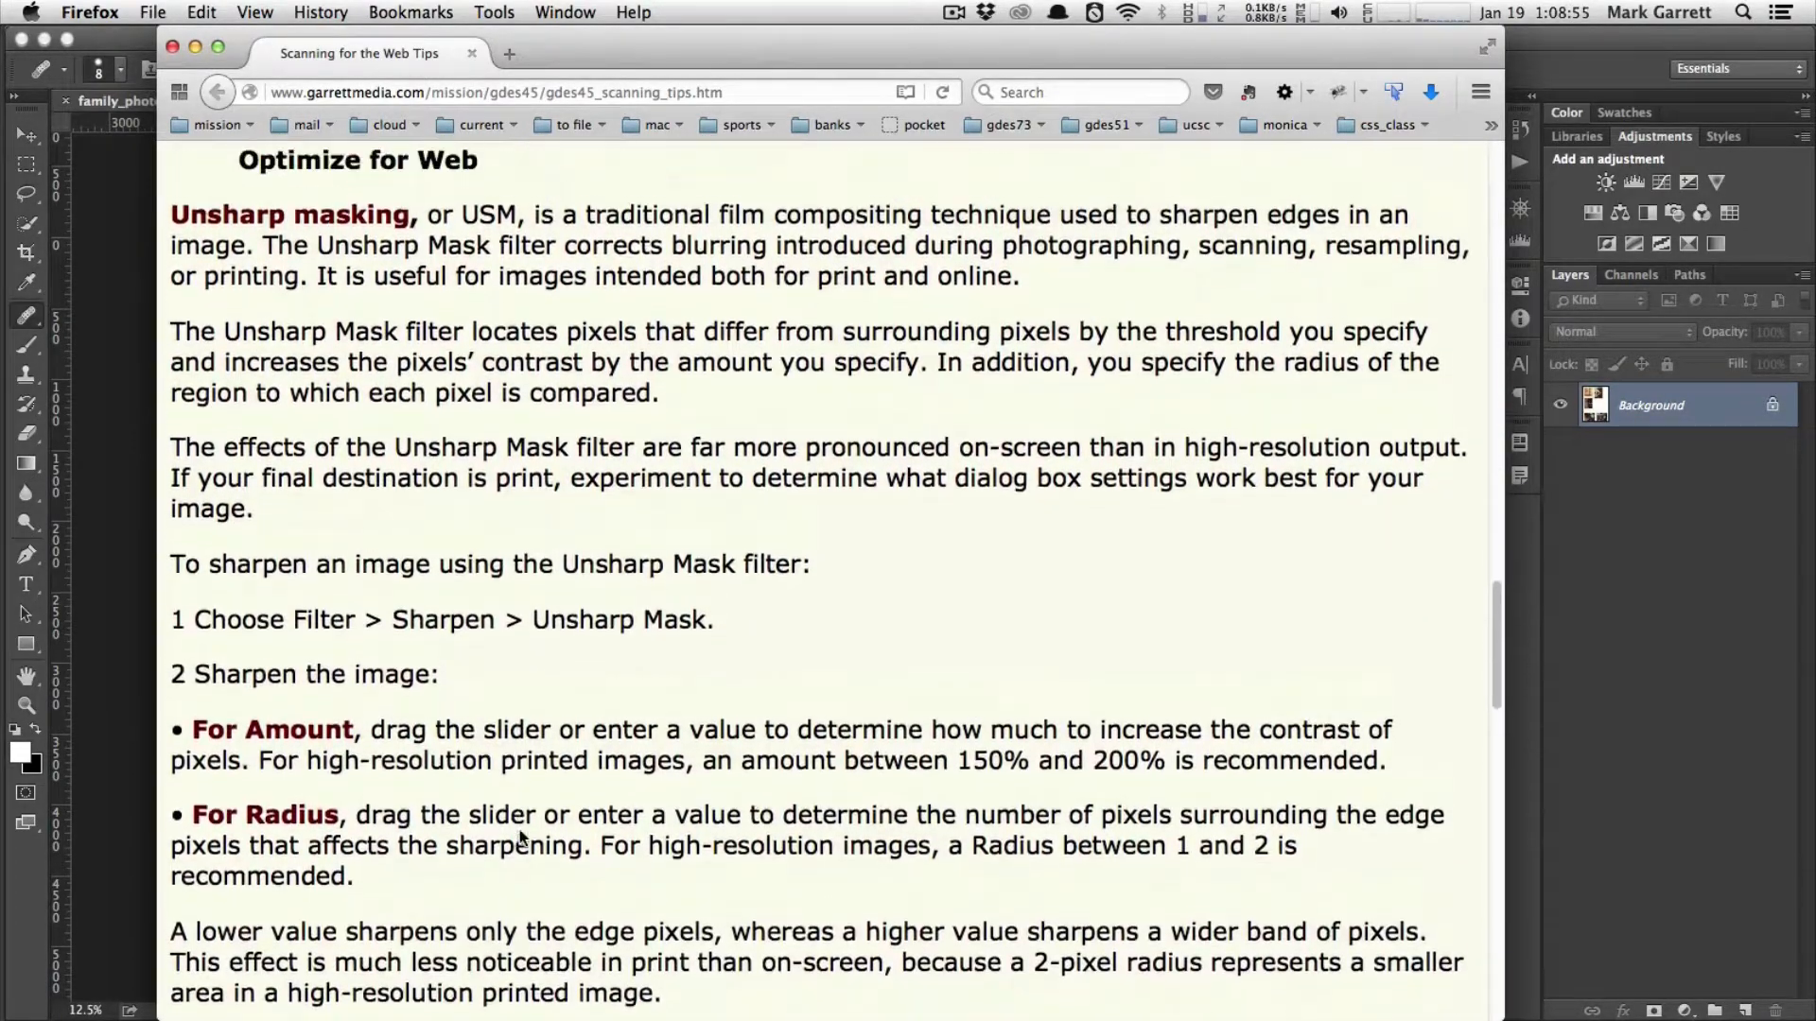
{"action": "scroll", "coordinate": [522, 836], "scroll_direction": "up", "scroll_amount": 1}
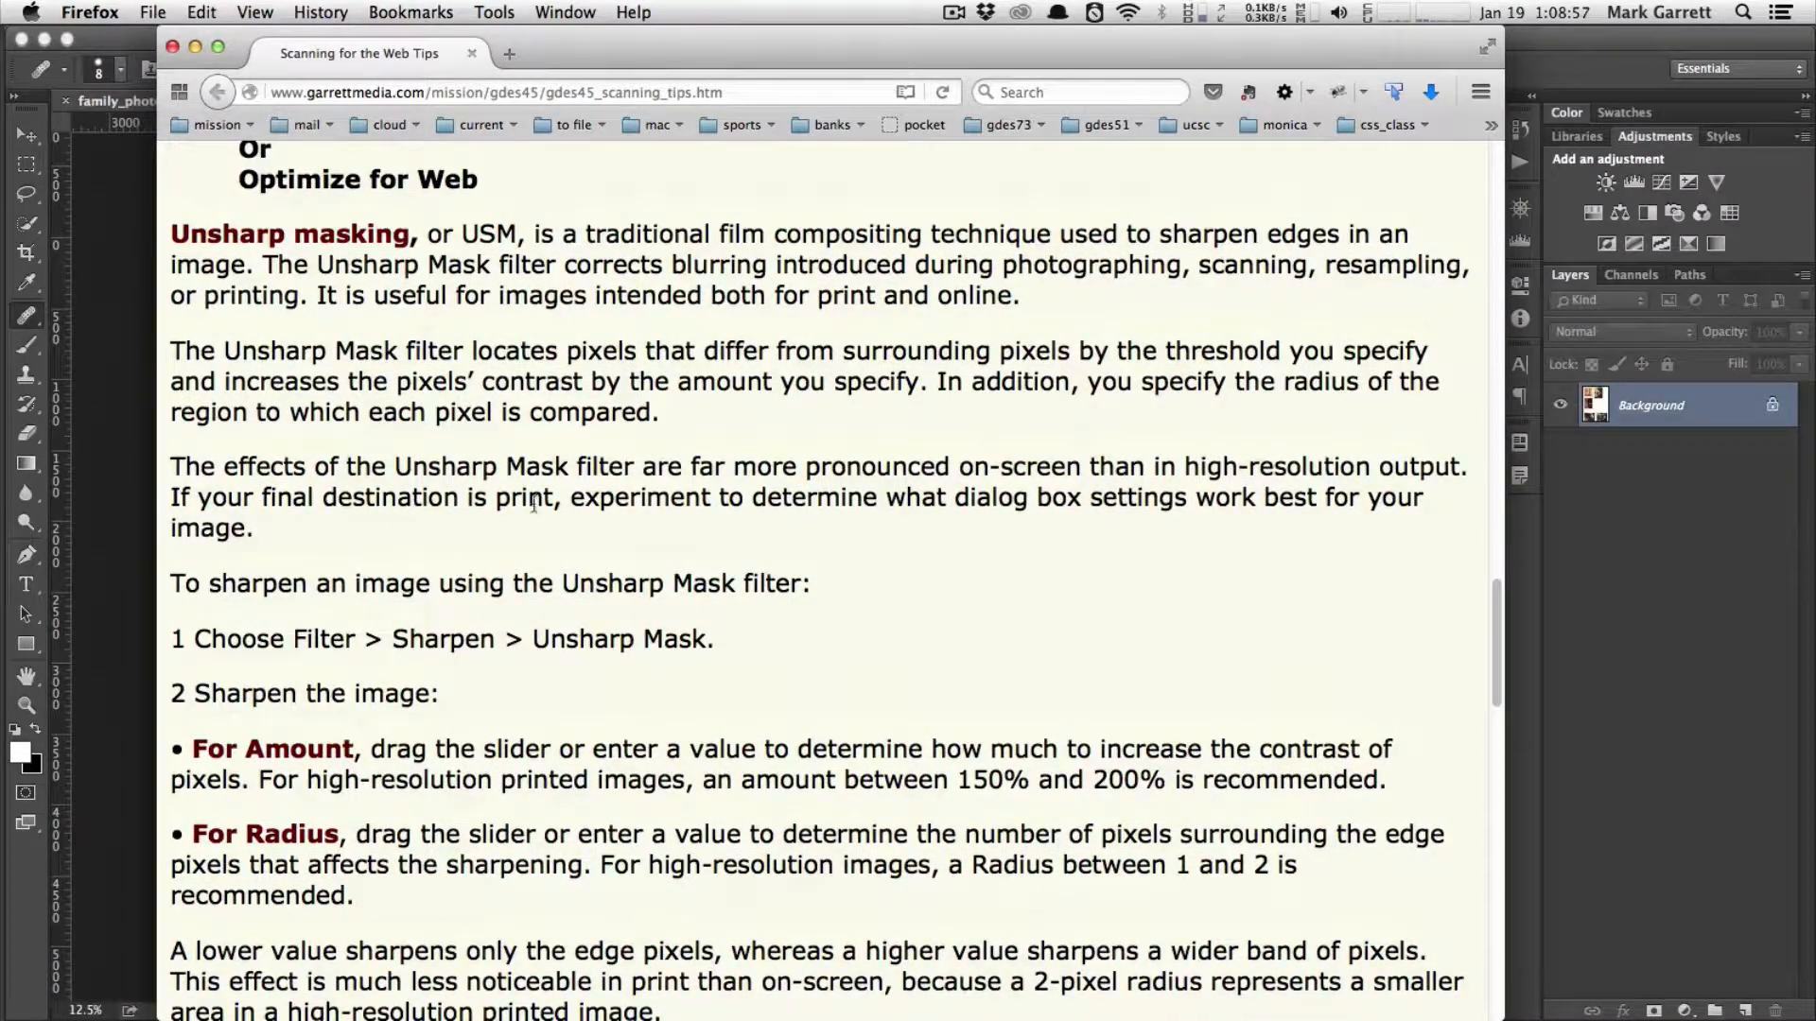
{"action": "scroll", "coordinate": [573, 730], "scroll_direction": "down", "scroll_amount": 11}
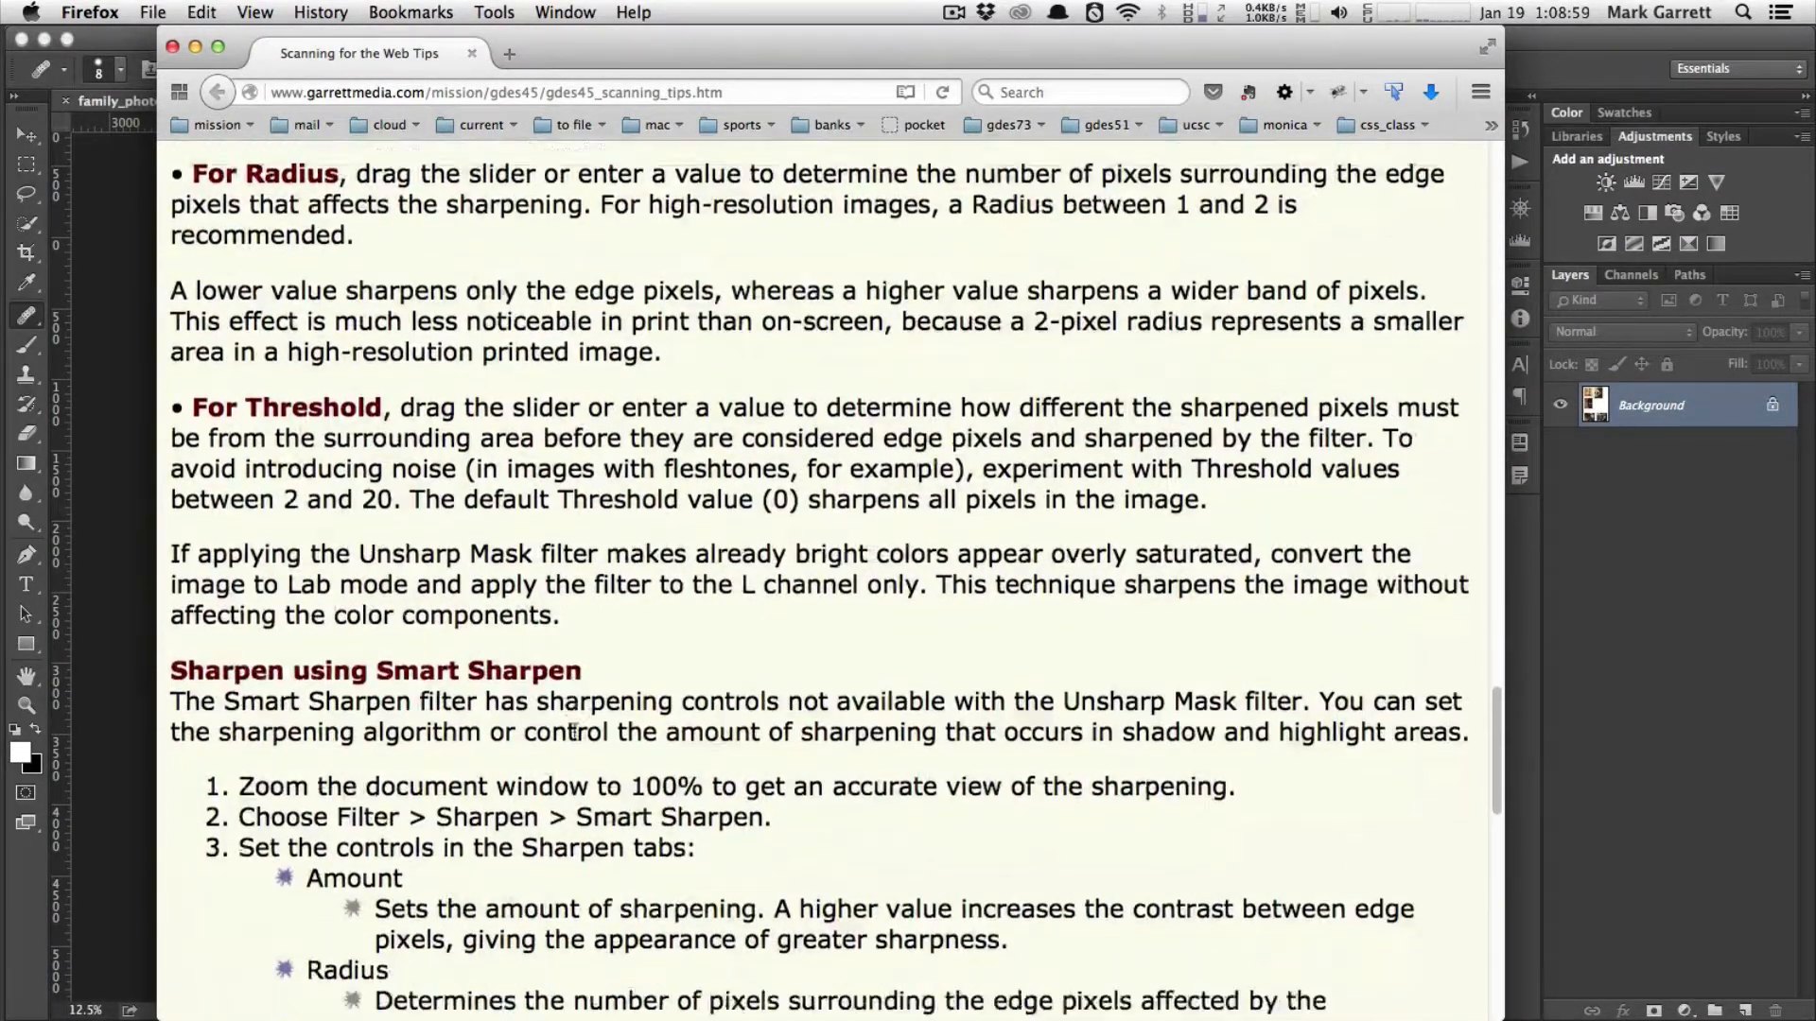
{"action": "scroll", "coordinate": [573, 729], "scroll_direction": "down", "scroll_amount": 4}
{"action": "left_click_drag", "start_coordinate": [583, 460], "coordinate": [173, 460]}
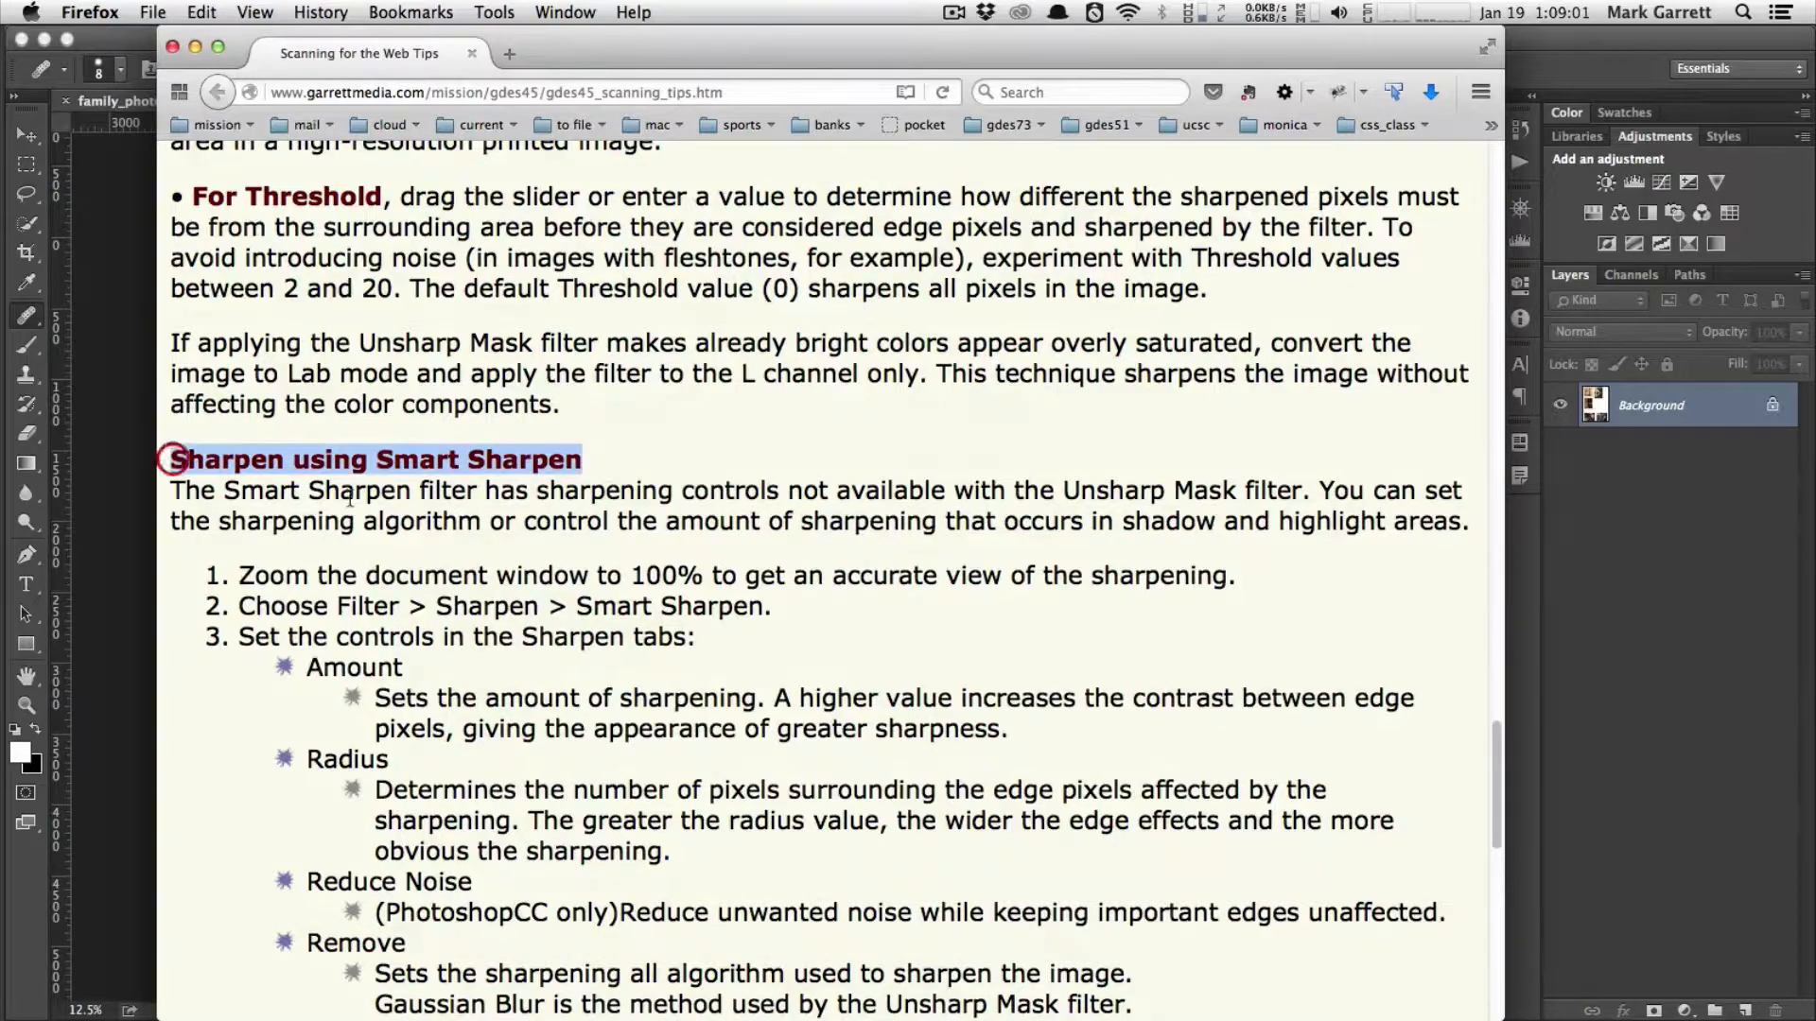
{"action": "scroll", "coordinate": [652, 795], "scroll_direction": "down", "scroll_amount": 8}
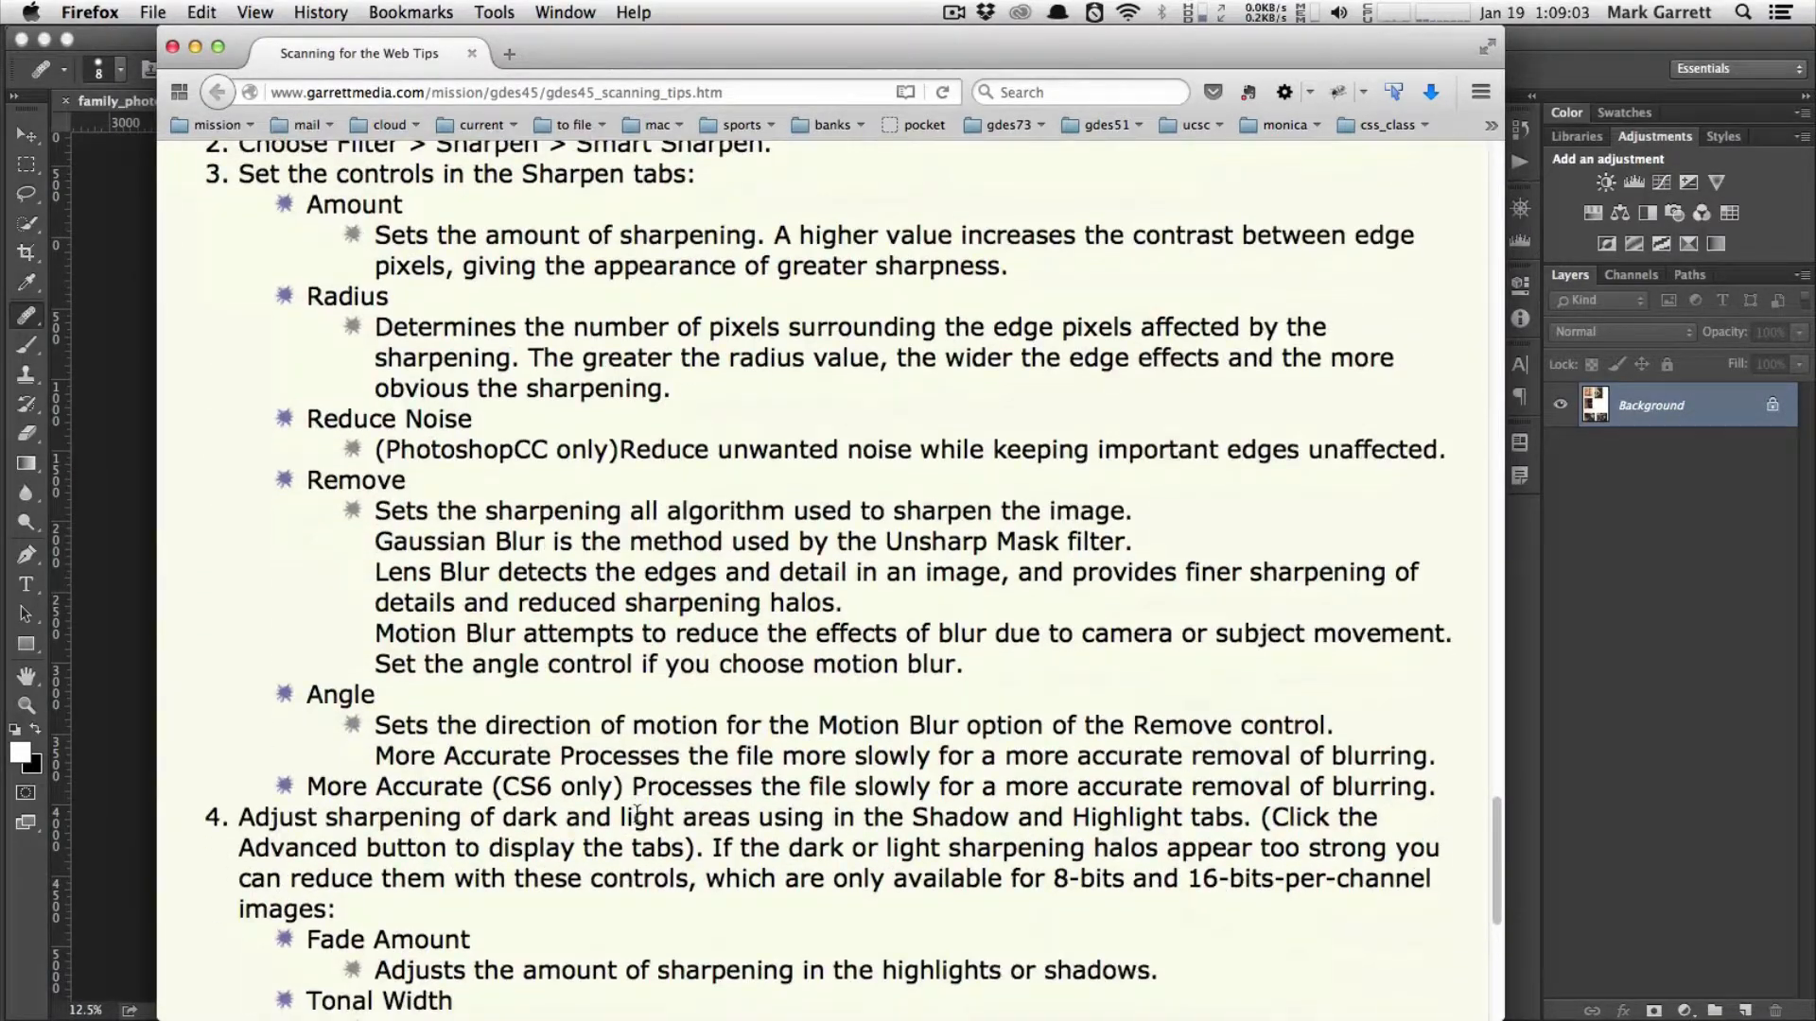
{"action": "scroll", "coordinate": [637, 813], "scroll_direction": "down", "scroll_amount": 4}
{"action": "scroll", "coordinate": [637, 813], "scroll_direction": "down", "scroll_amount": 6}
{"action": "scroll", "coordinate": [636, 813], "scroll_direction": "up", "scroll_amount": 6}
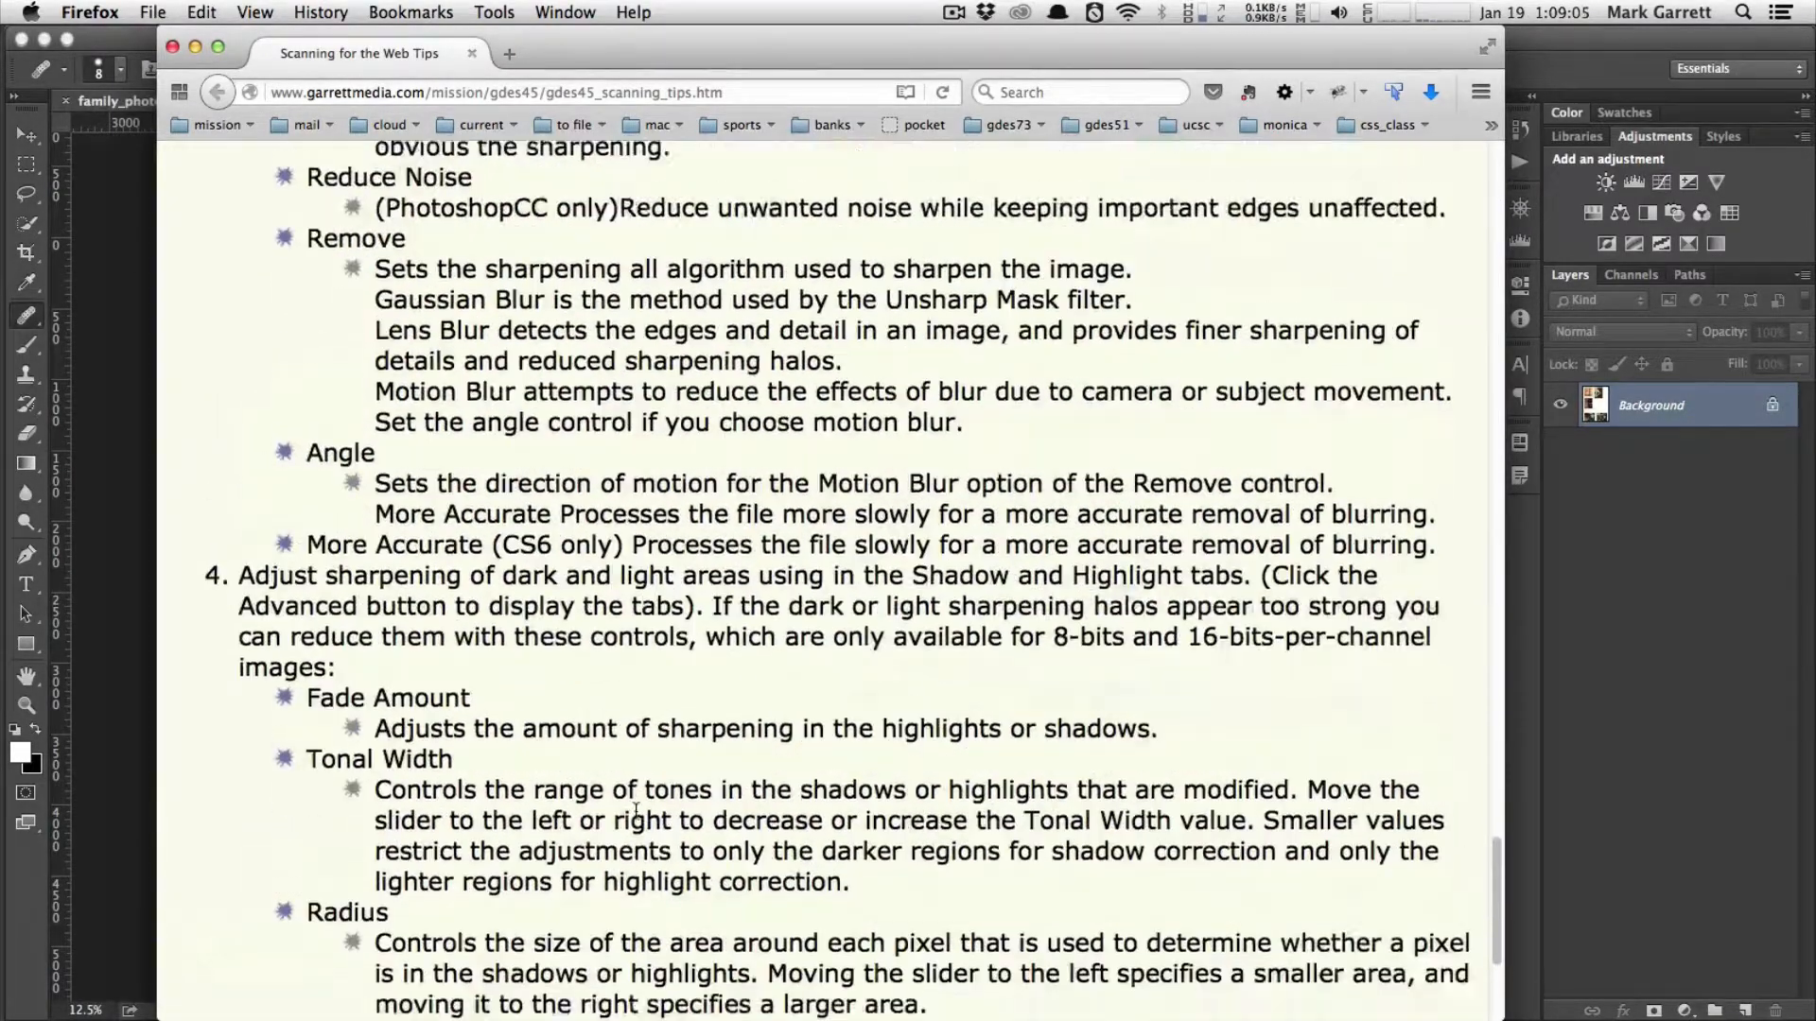
{"action": "scroll", "coordinate": [637, 811], "scroll_direction": "up", "scroll_amount": 20}
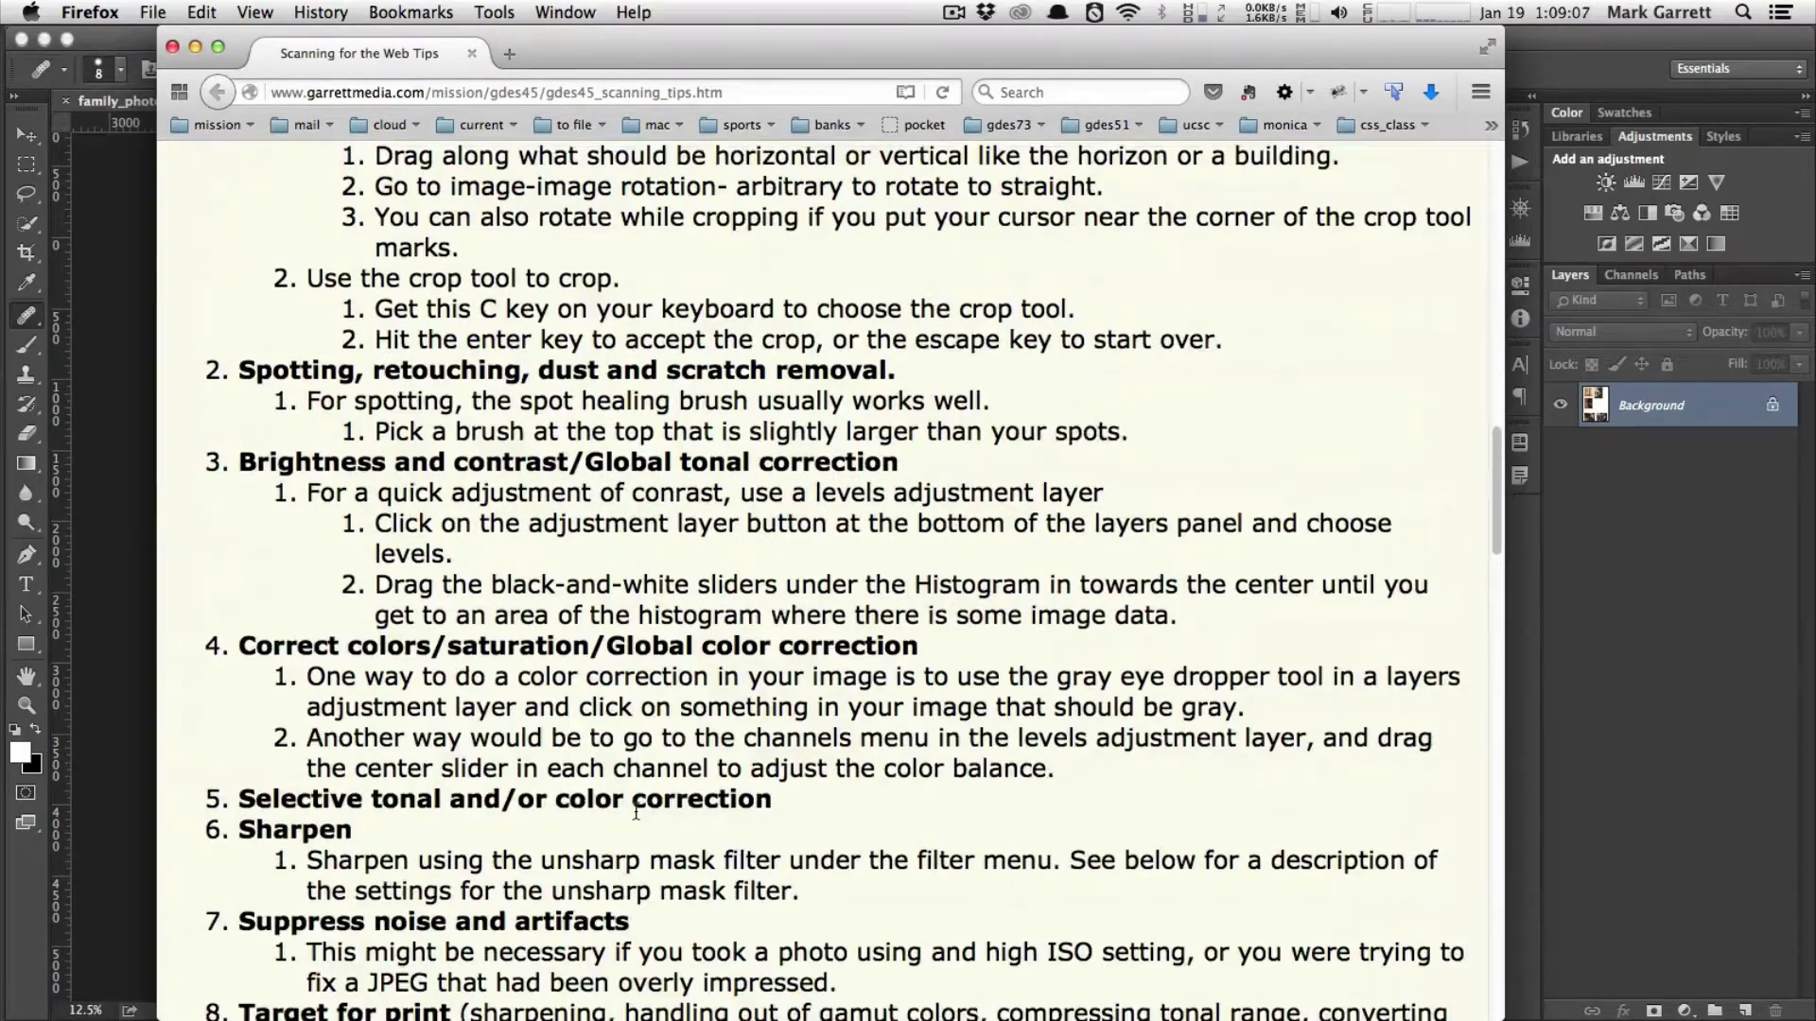
{"action": "scroll", "coordinate": [636, 813], "scroll_direction": "up", "scroll_amount": 1}
- Minimize the browser window and return to family_photos.psd in Photoshop
{"action": "double_click", "coordinate": [697, 48]}
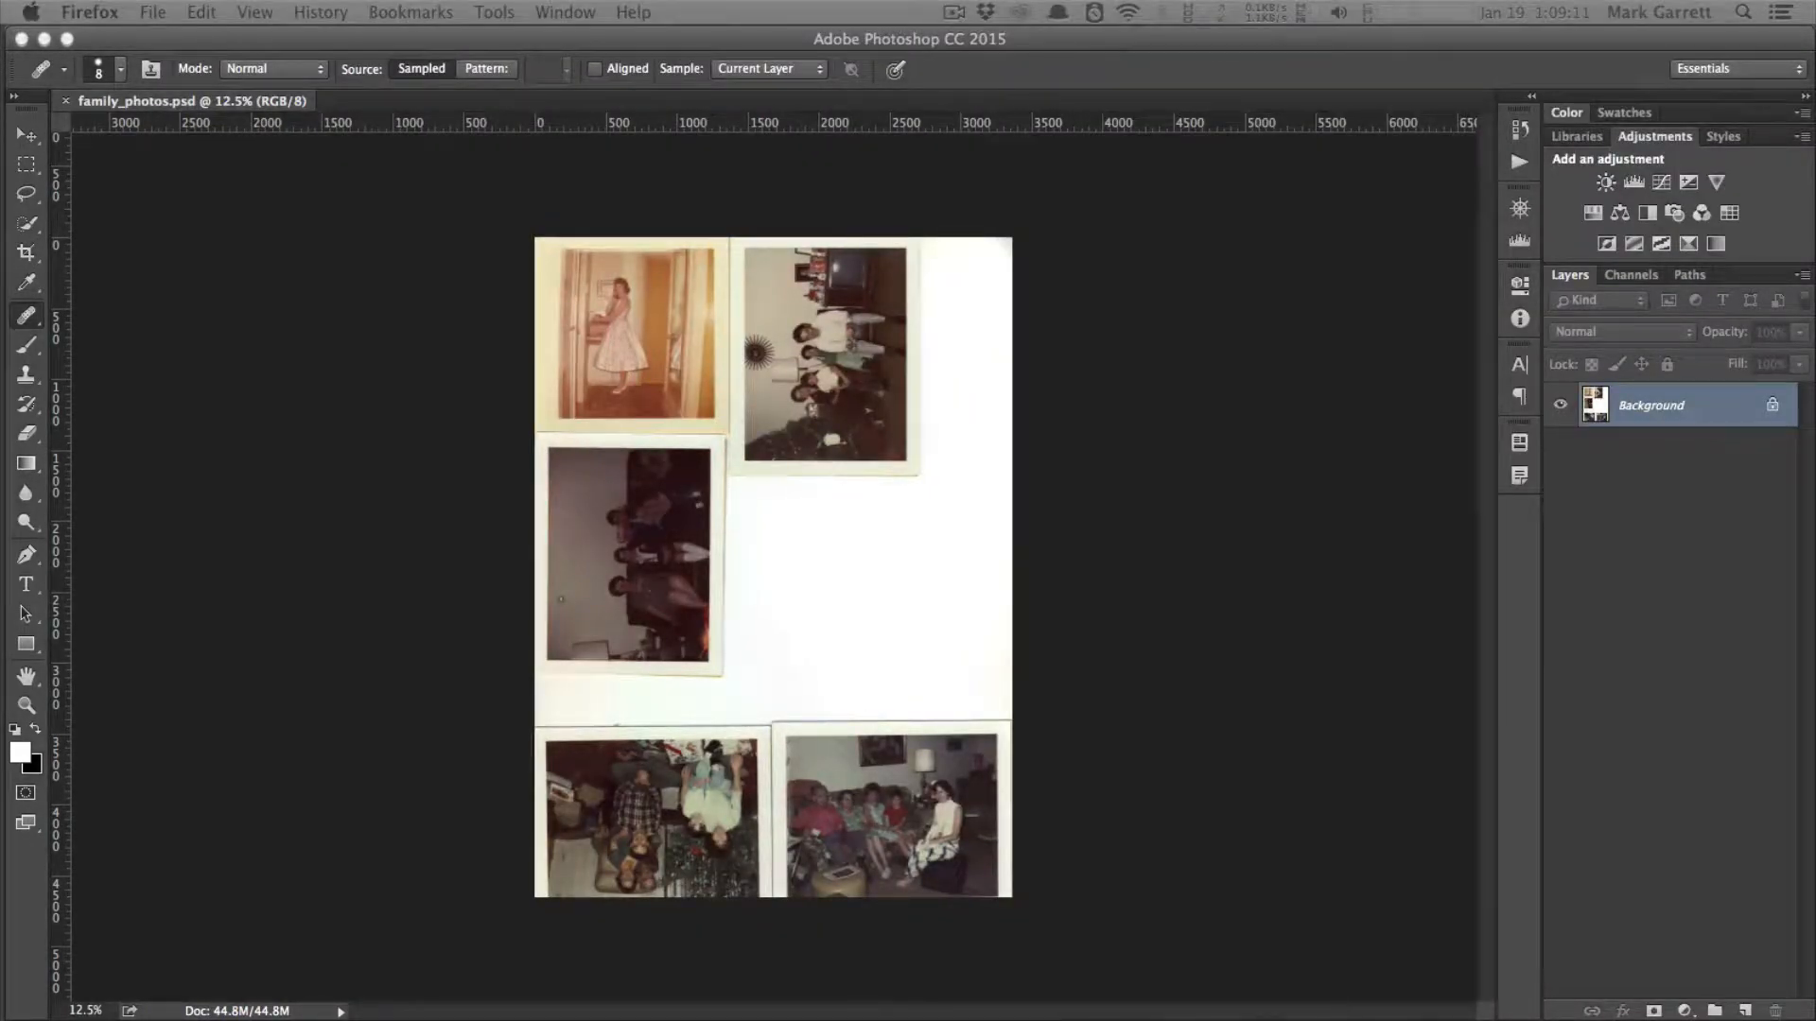
{"action": "left_click", "coordinate": [1042, 41]}
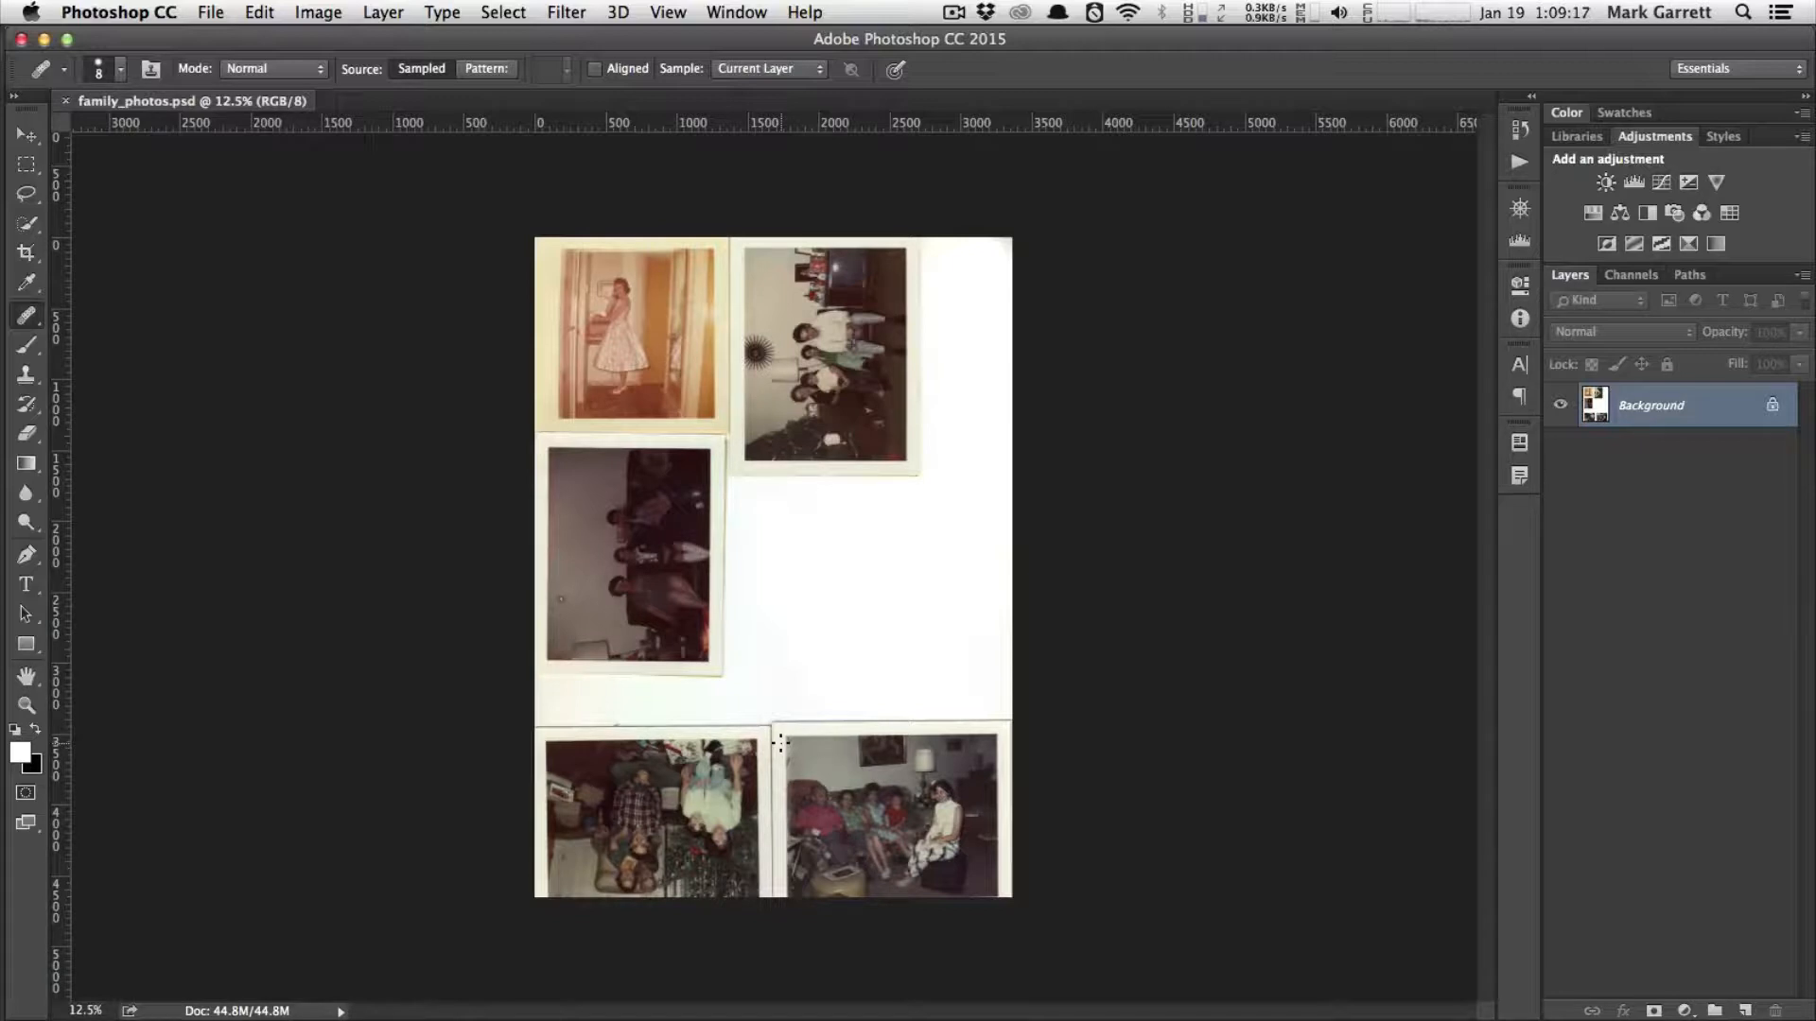
{"action": "left_click", "coordinate": [953, 12]}
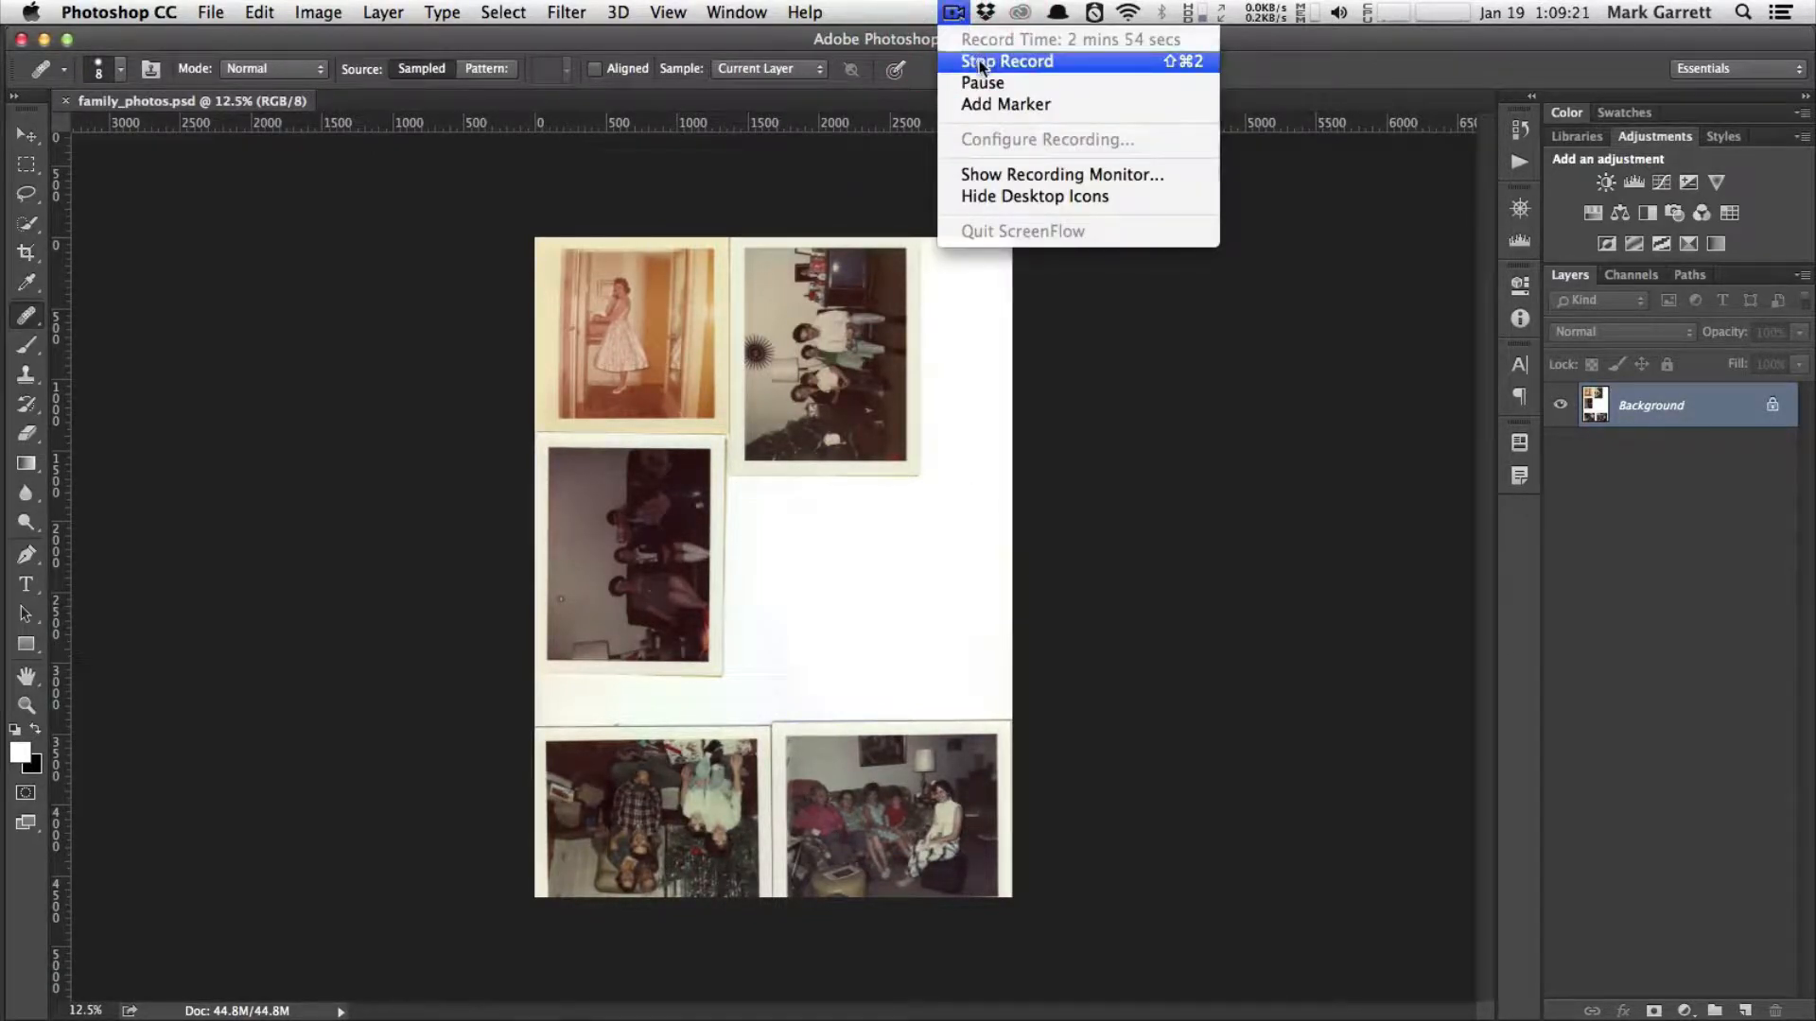
{"action": "left_click", "coordinate": [980, 62]}
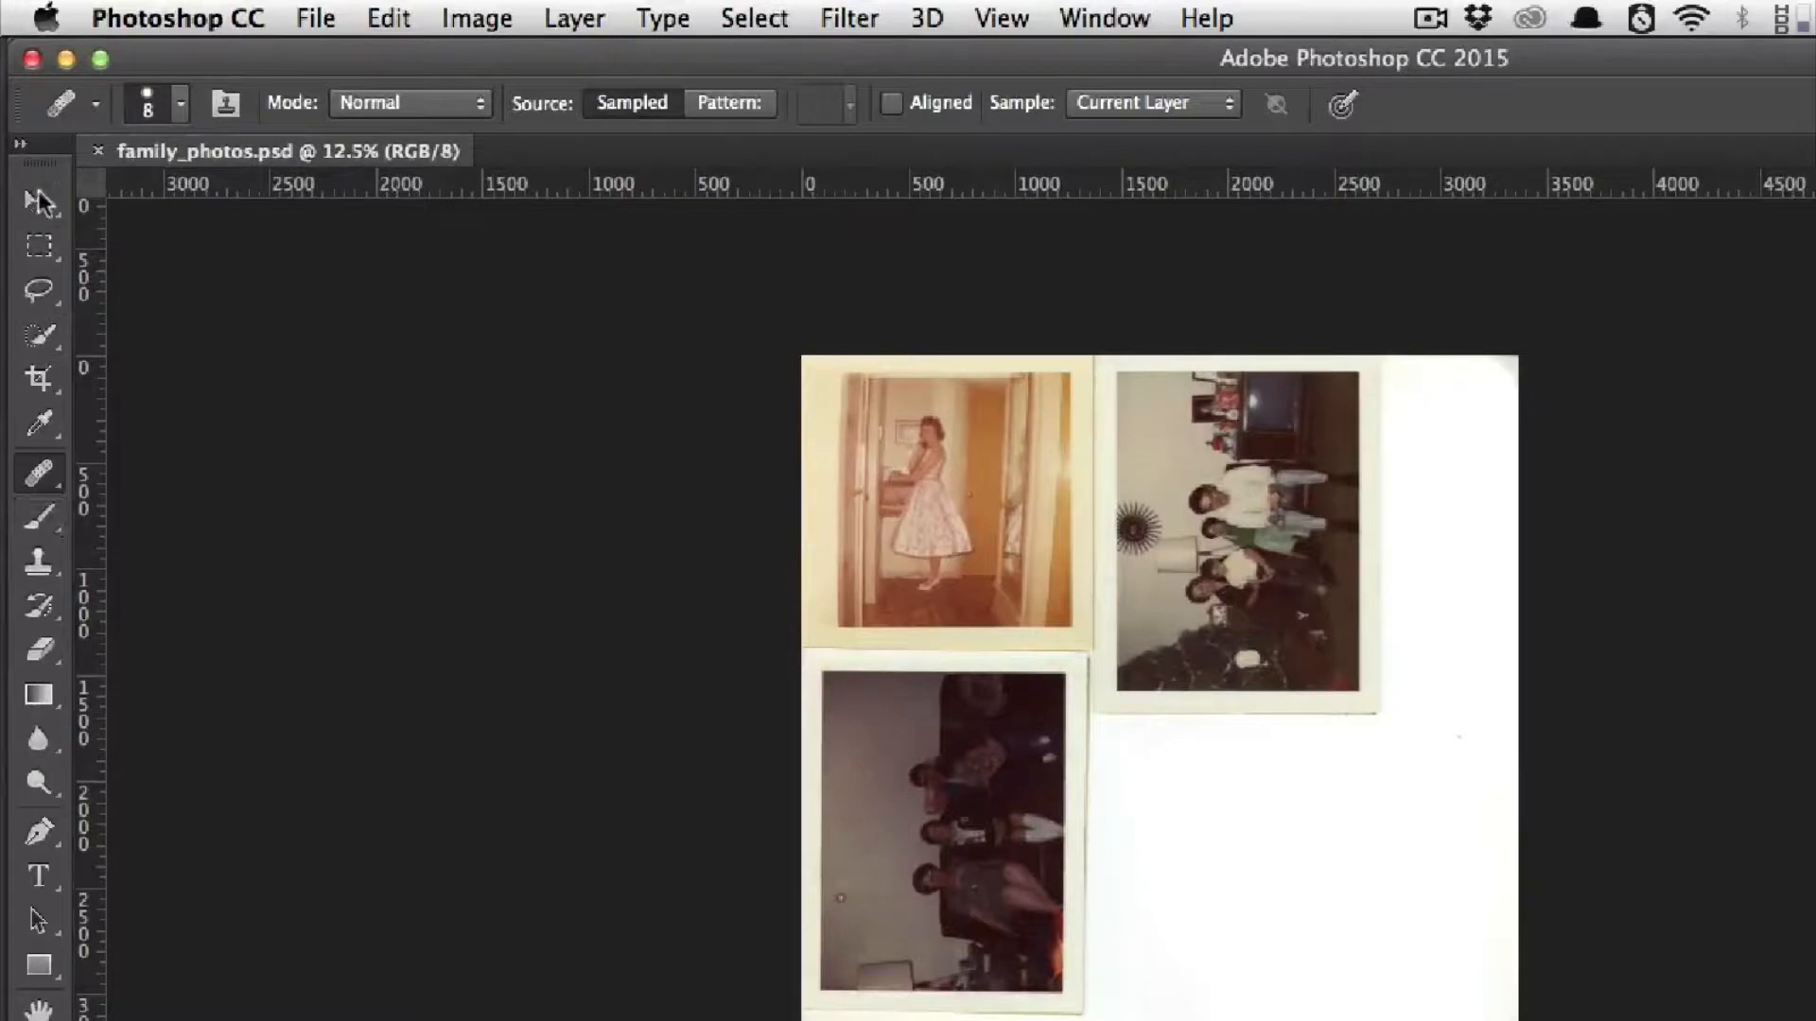
- Draw a crop frame around the family-on-the-sofa photo at the lower right of the scanned sheet, inside its white border
{"action": "left_click", "coordinate": [36, 382]}
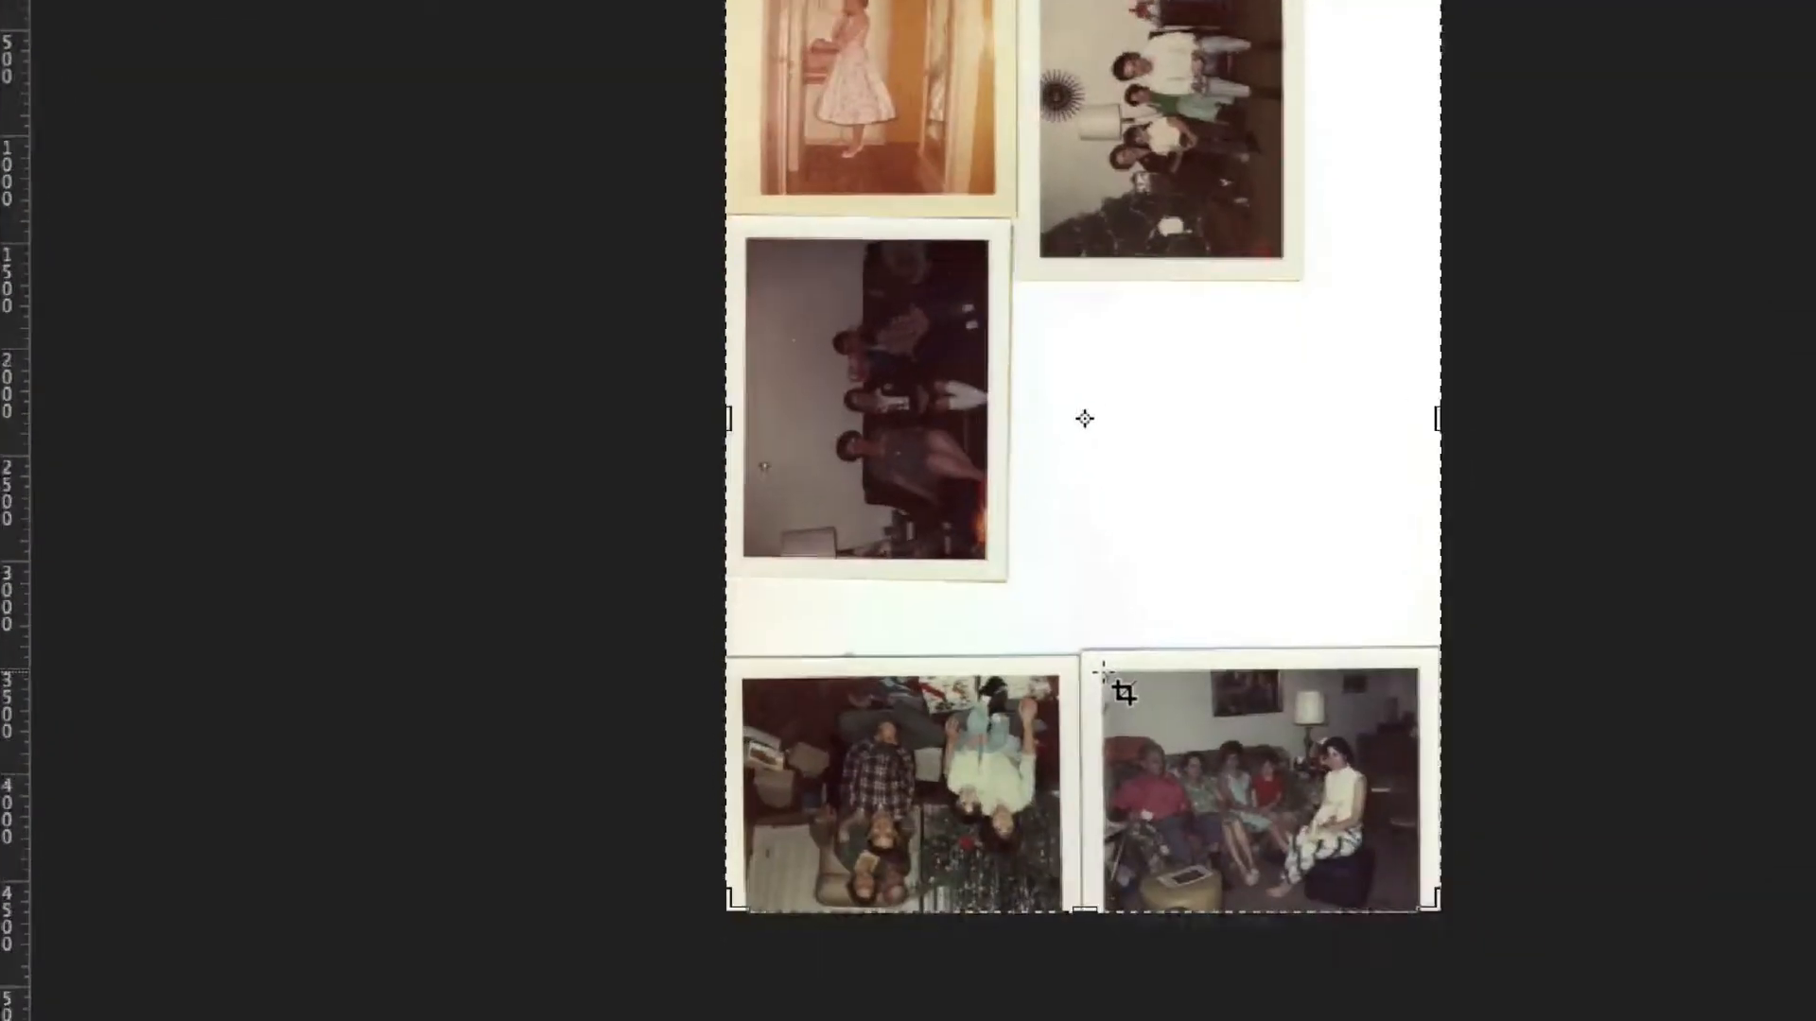
{"action": "left_click_drag", "start_coordinate": [1092, 598], "coordinate": [1394, 820]}
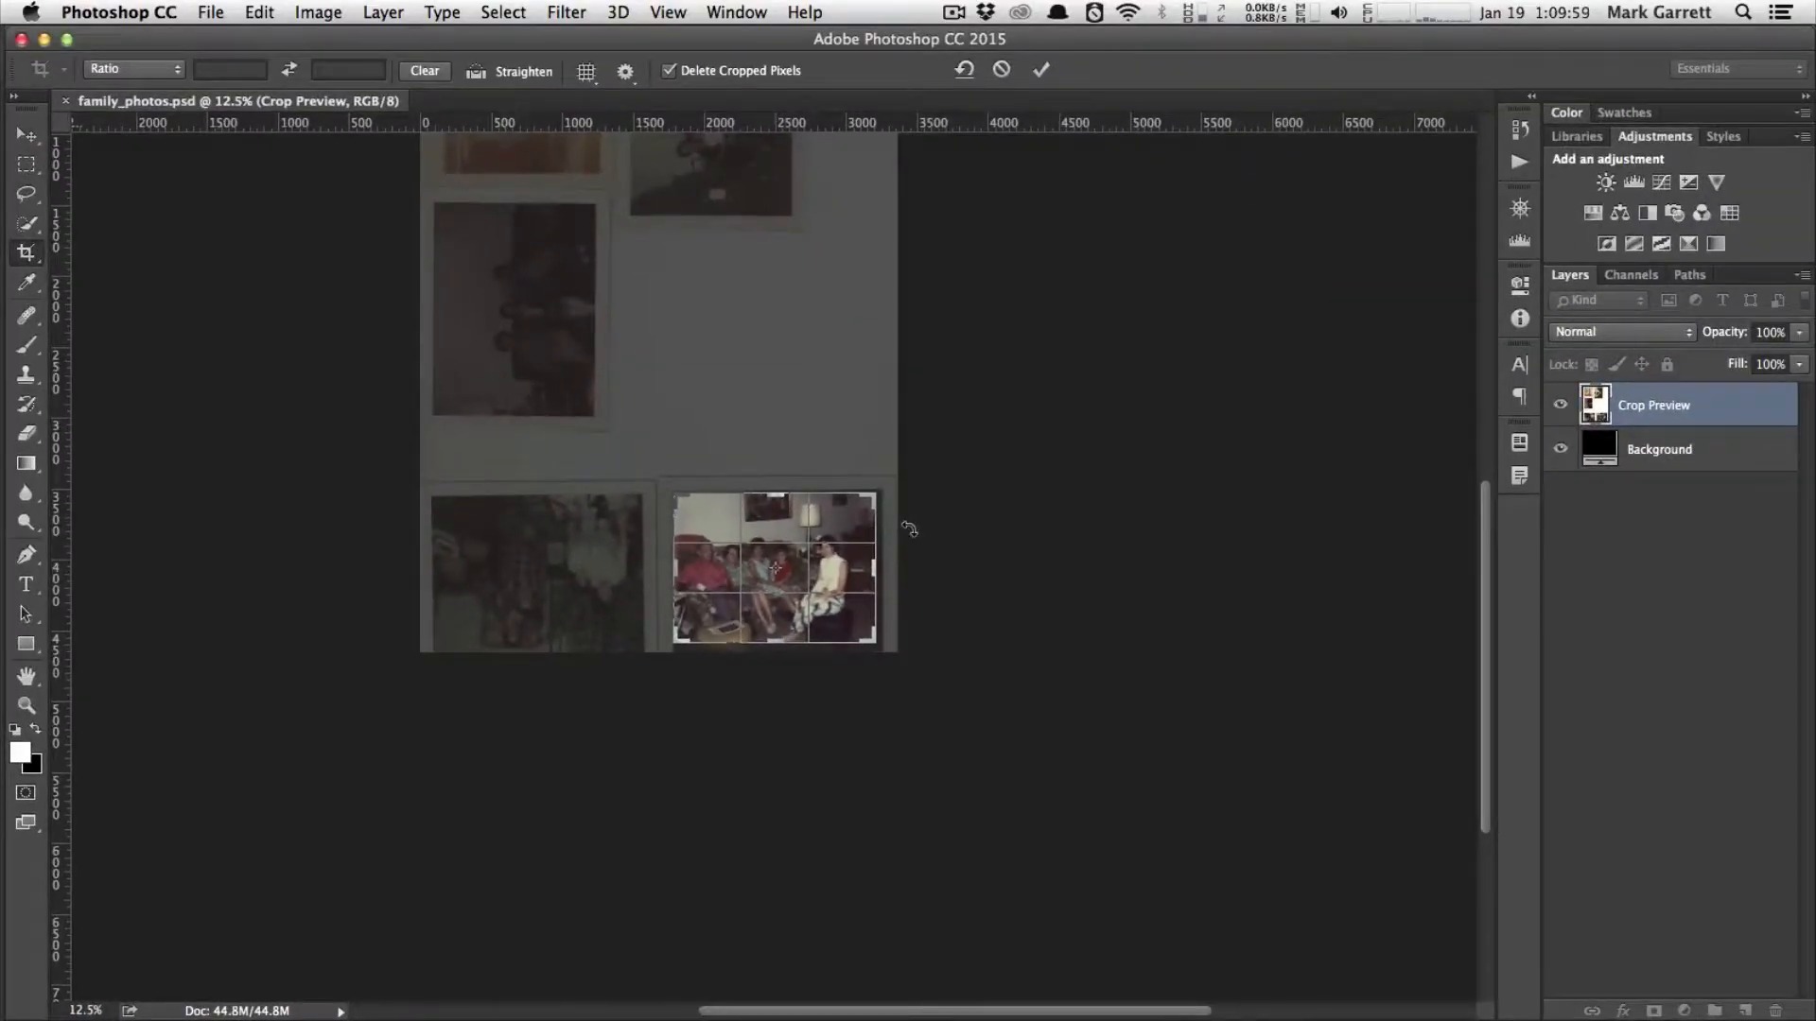
{"action": "key", "text": "super+equal"}
{"action": "key", "text": "super+equal"}
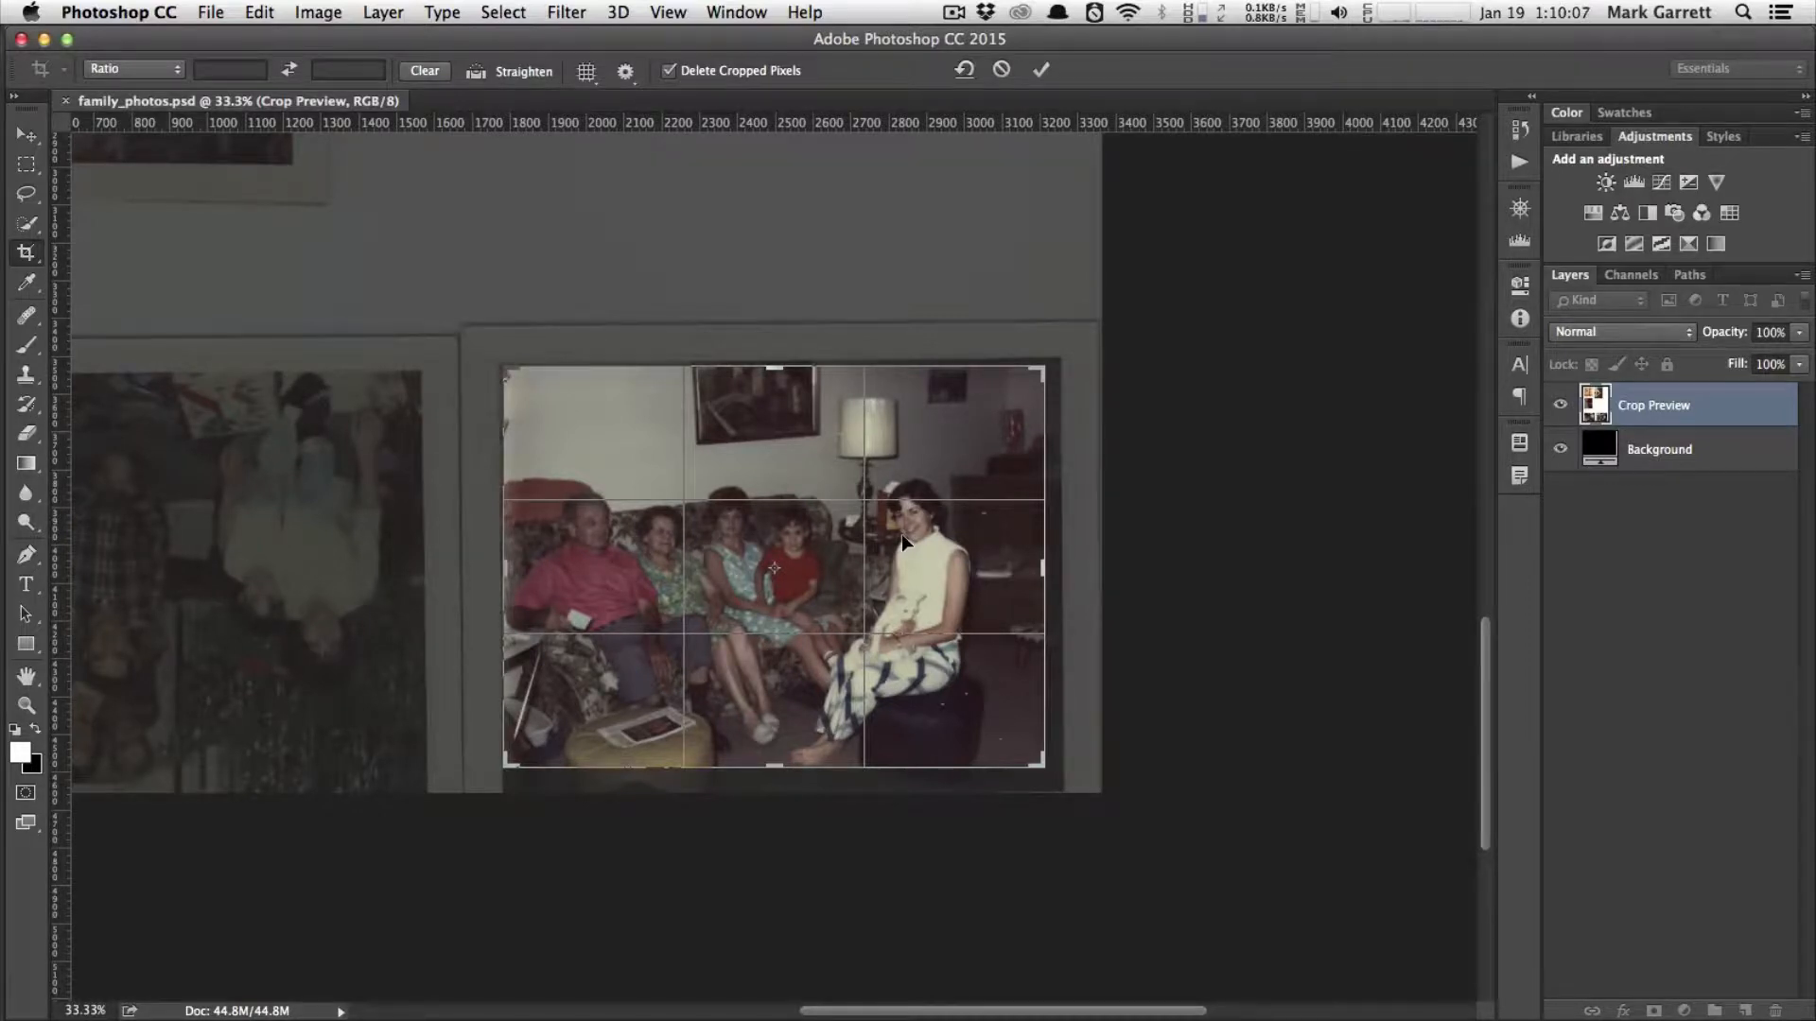
{"action": "key", "text": "super+minus"}
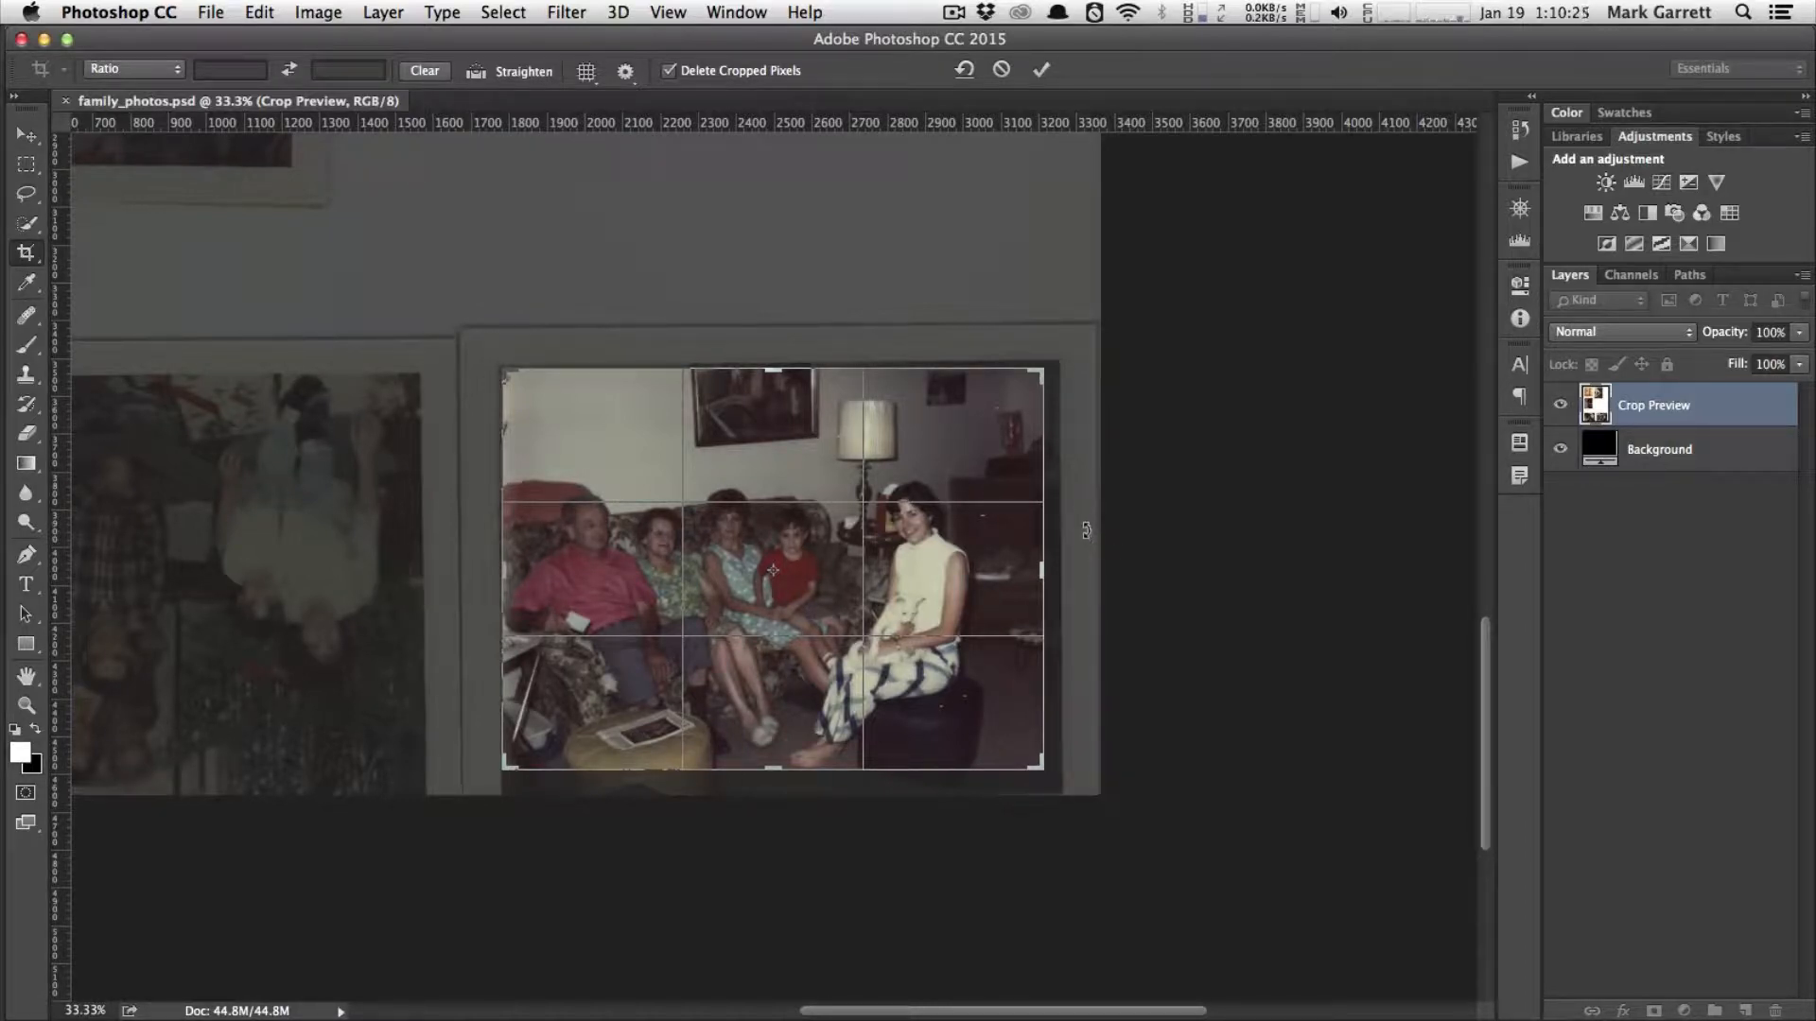
- Fine-tune the crop frame's corners, rotate it about 0.6° to align with the photo, and apply the crop
{"action": "left_click_drag", "start_coordinate": [503, 373], "coordinate": [504, 372]}
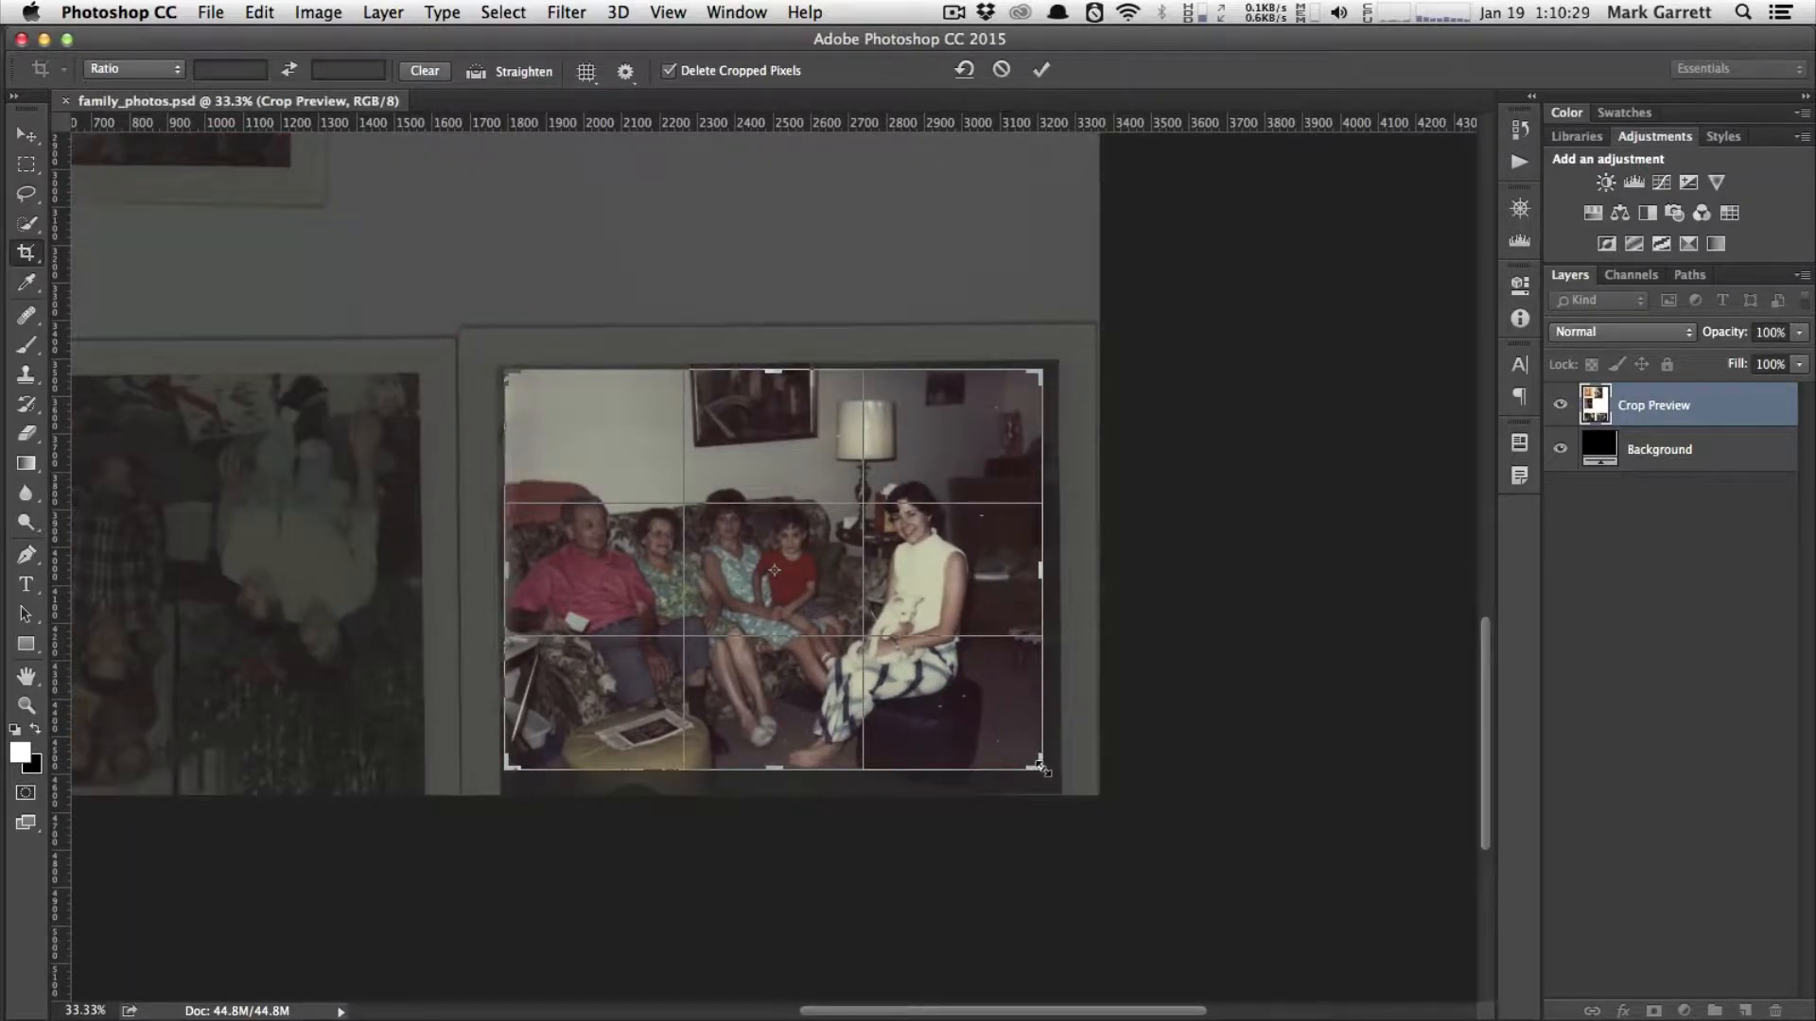
{"action": "left_click_drag", "start_coordinate": [1045, 761], "coordinate": [1046, 775]}
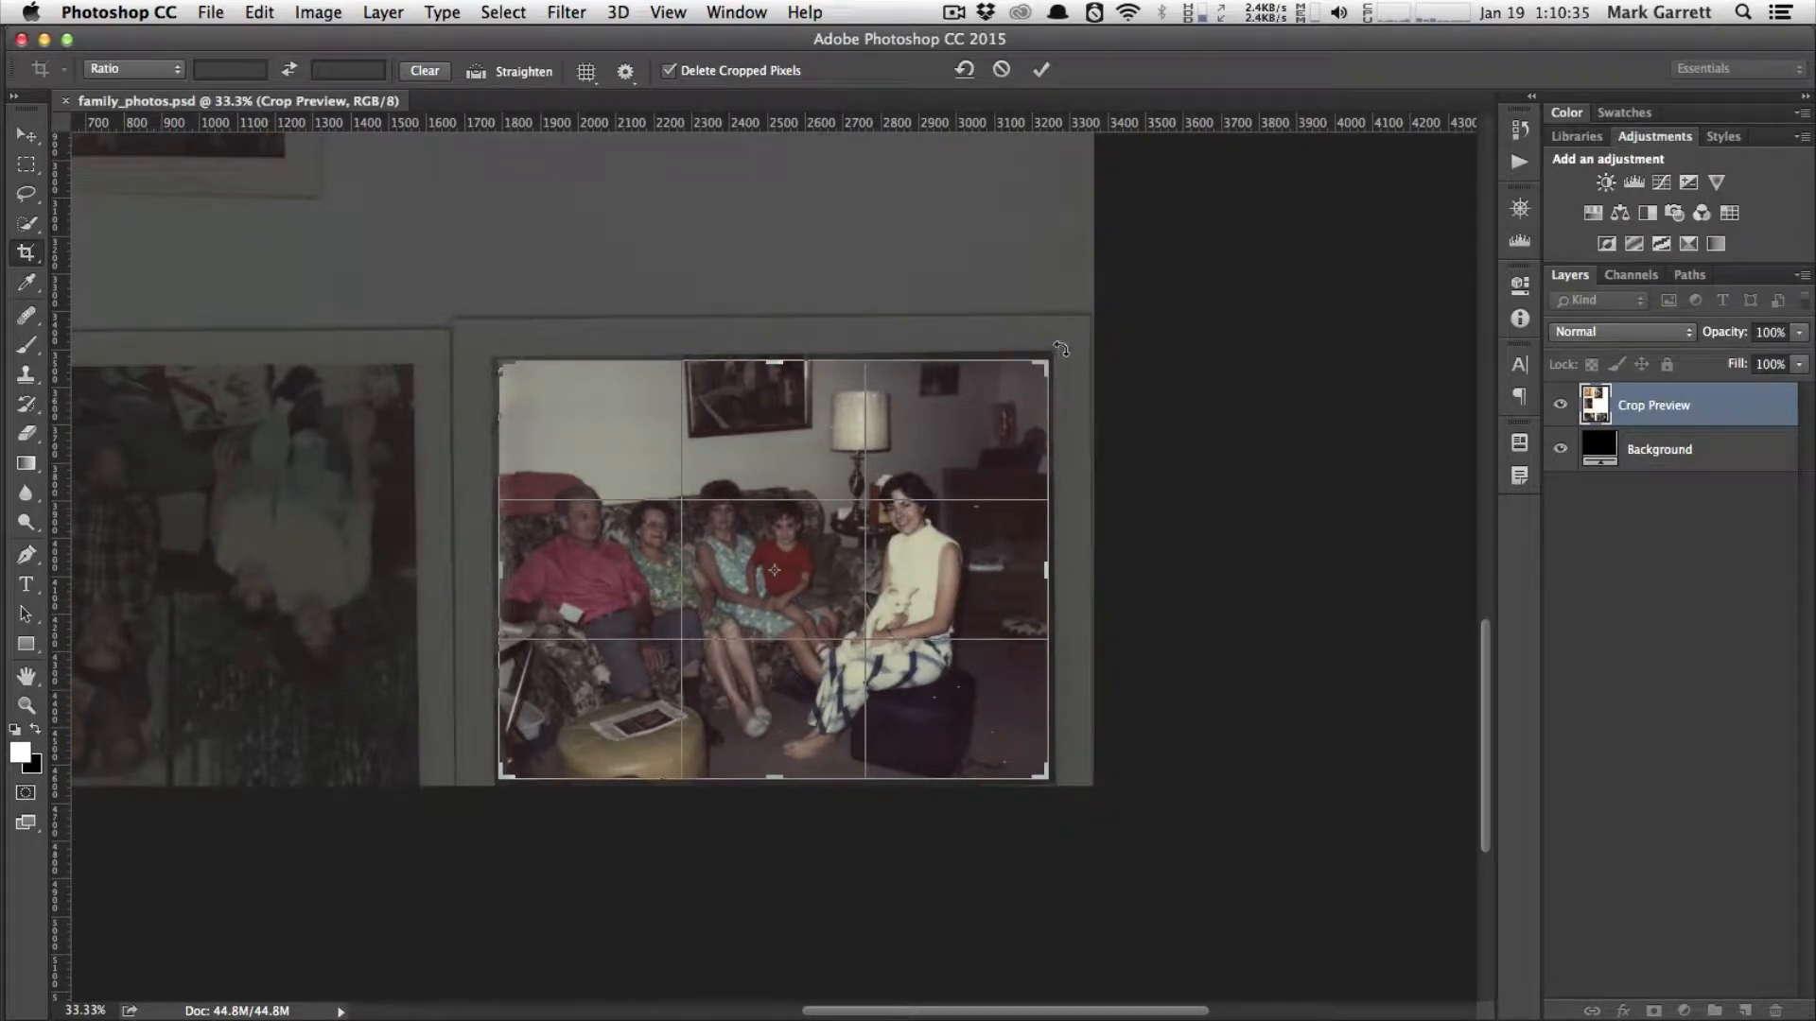
{"action": "left_click_drag", "start_coordinate": [1062, 349], "coordinate": [1060, 356]}
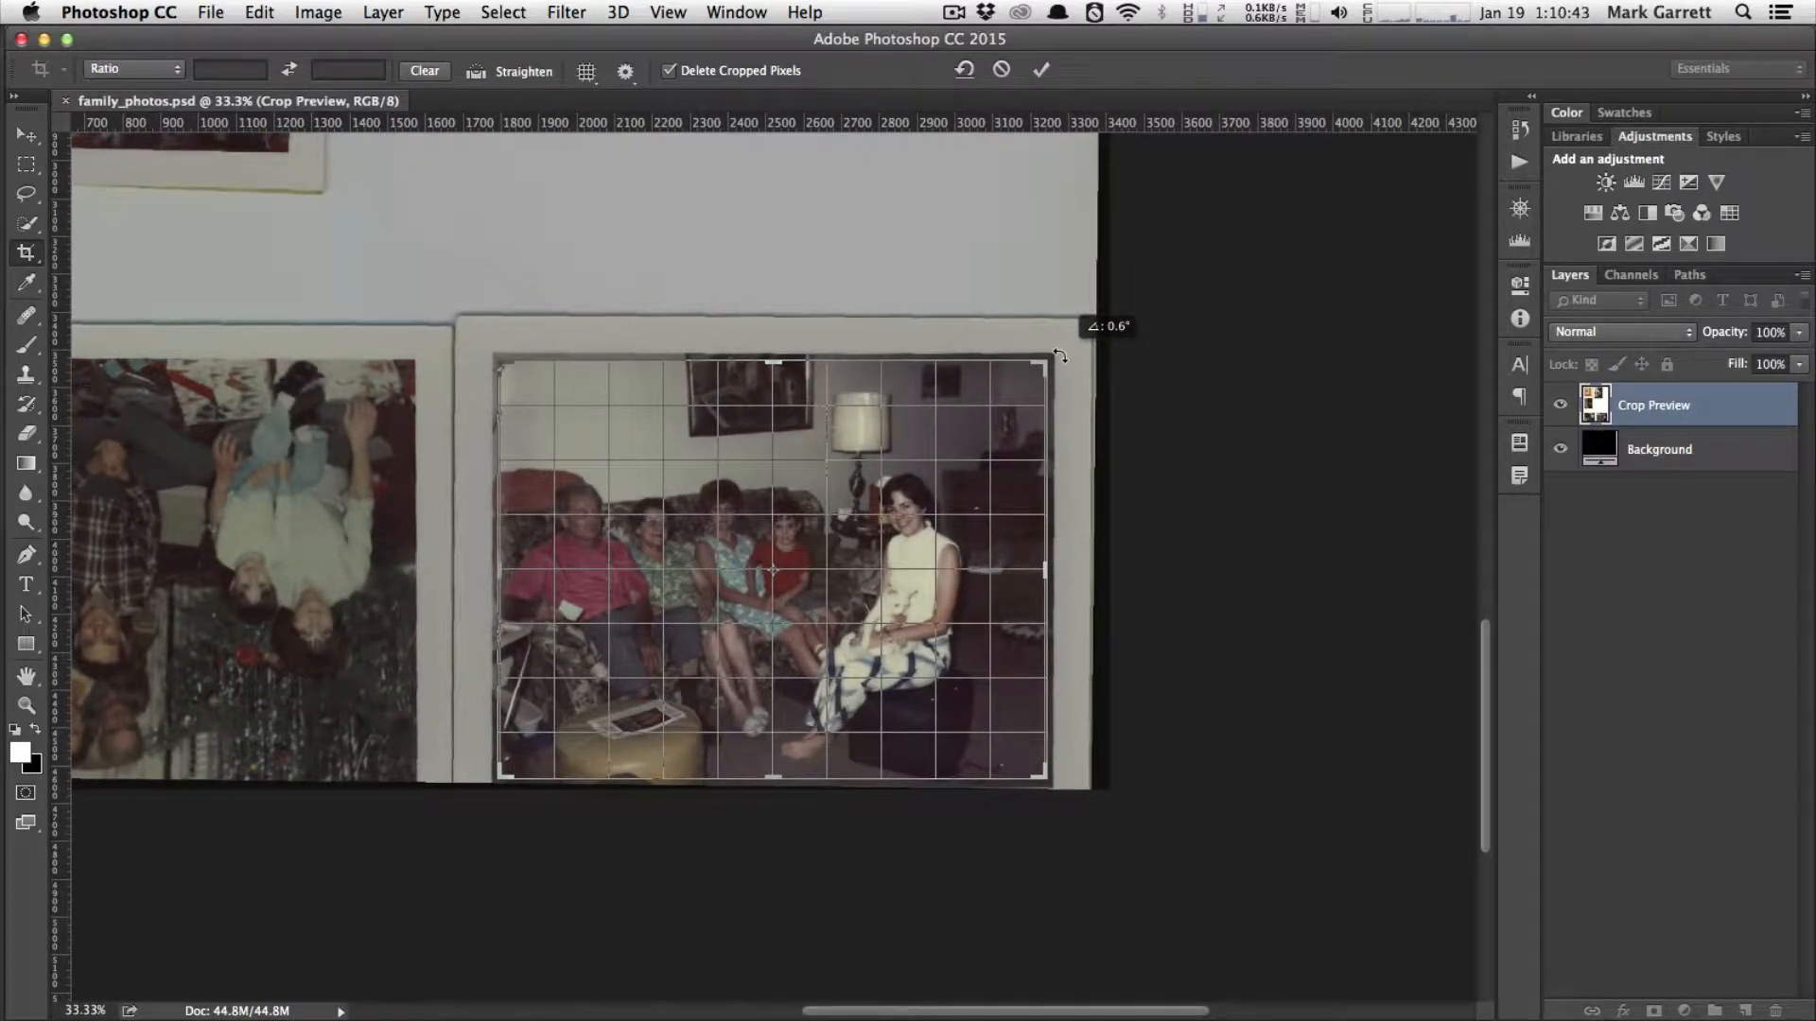
{"action": "left_click", "coordinate": [1061, 356]}
{"action": "key", "text": "Return"}
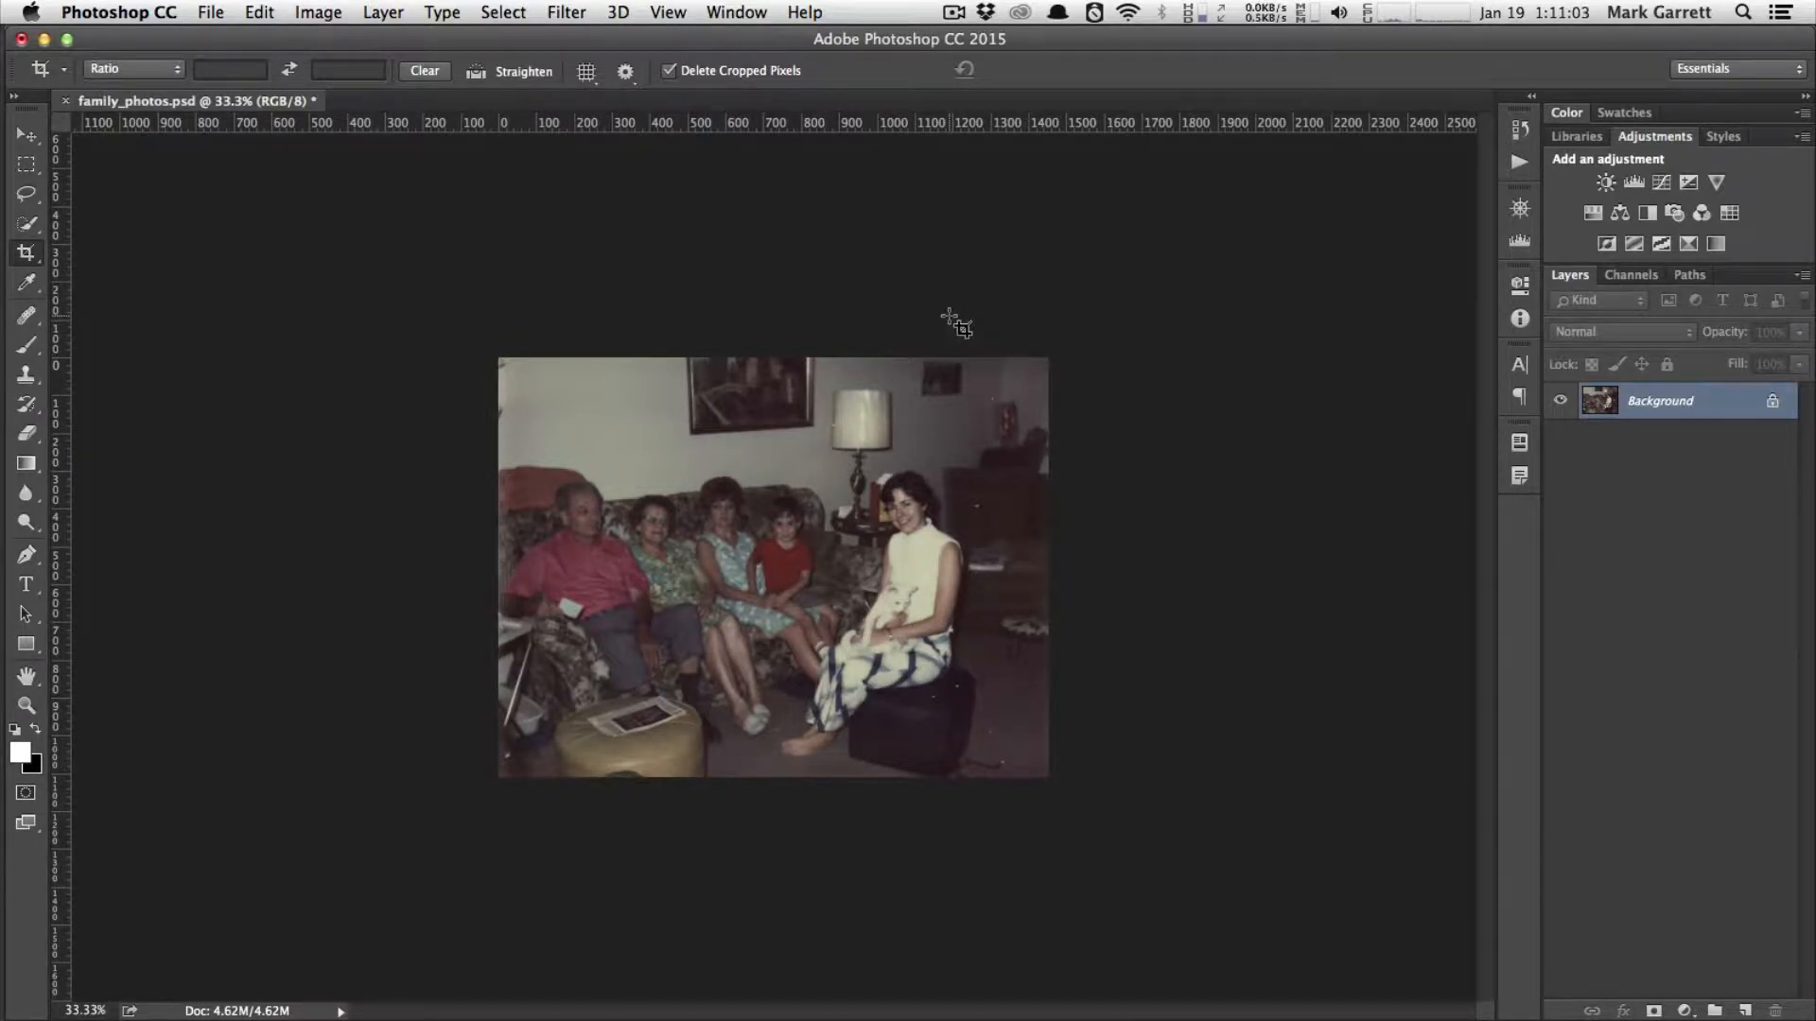
- Try to straighten the cropped photo along the left edge of the framed wall picture, and undo it
{"action": "key", "text": "super+0"}
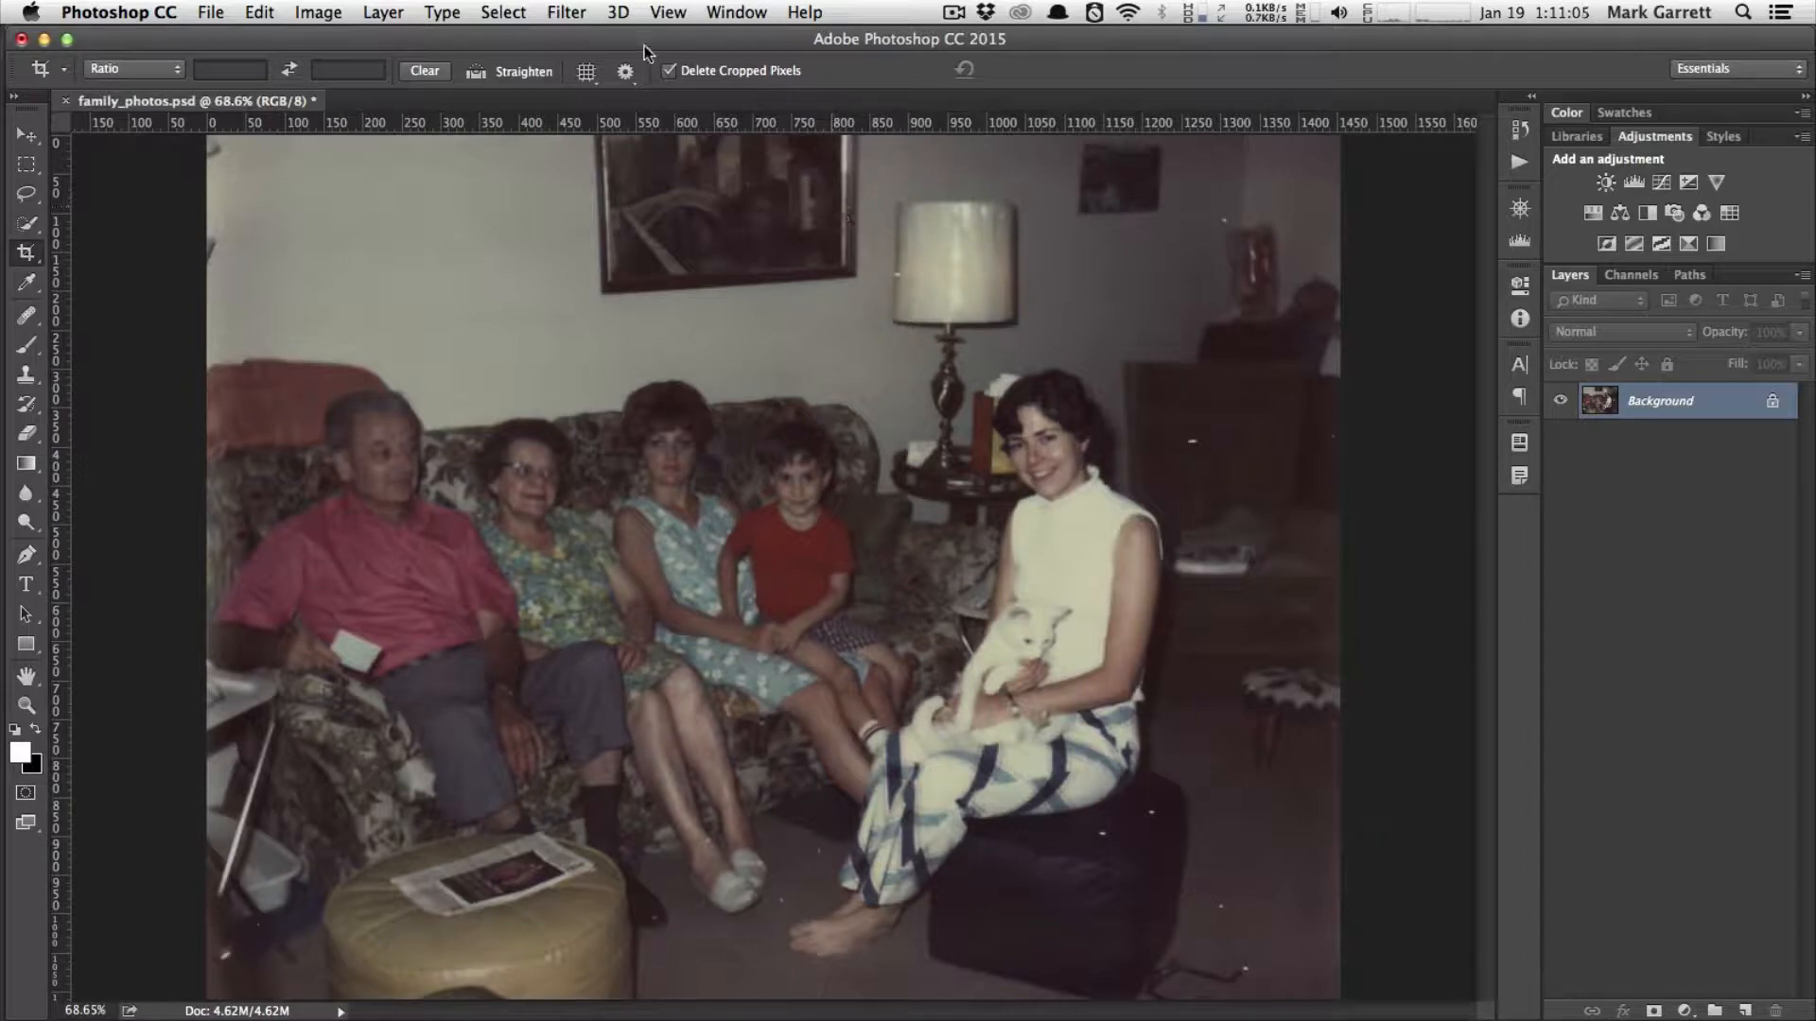
{"action": "left_click", "coordinate": [666, 12]}
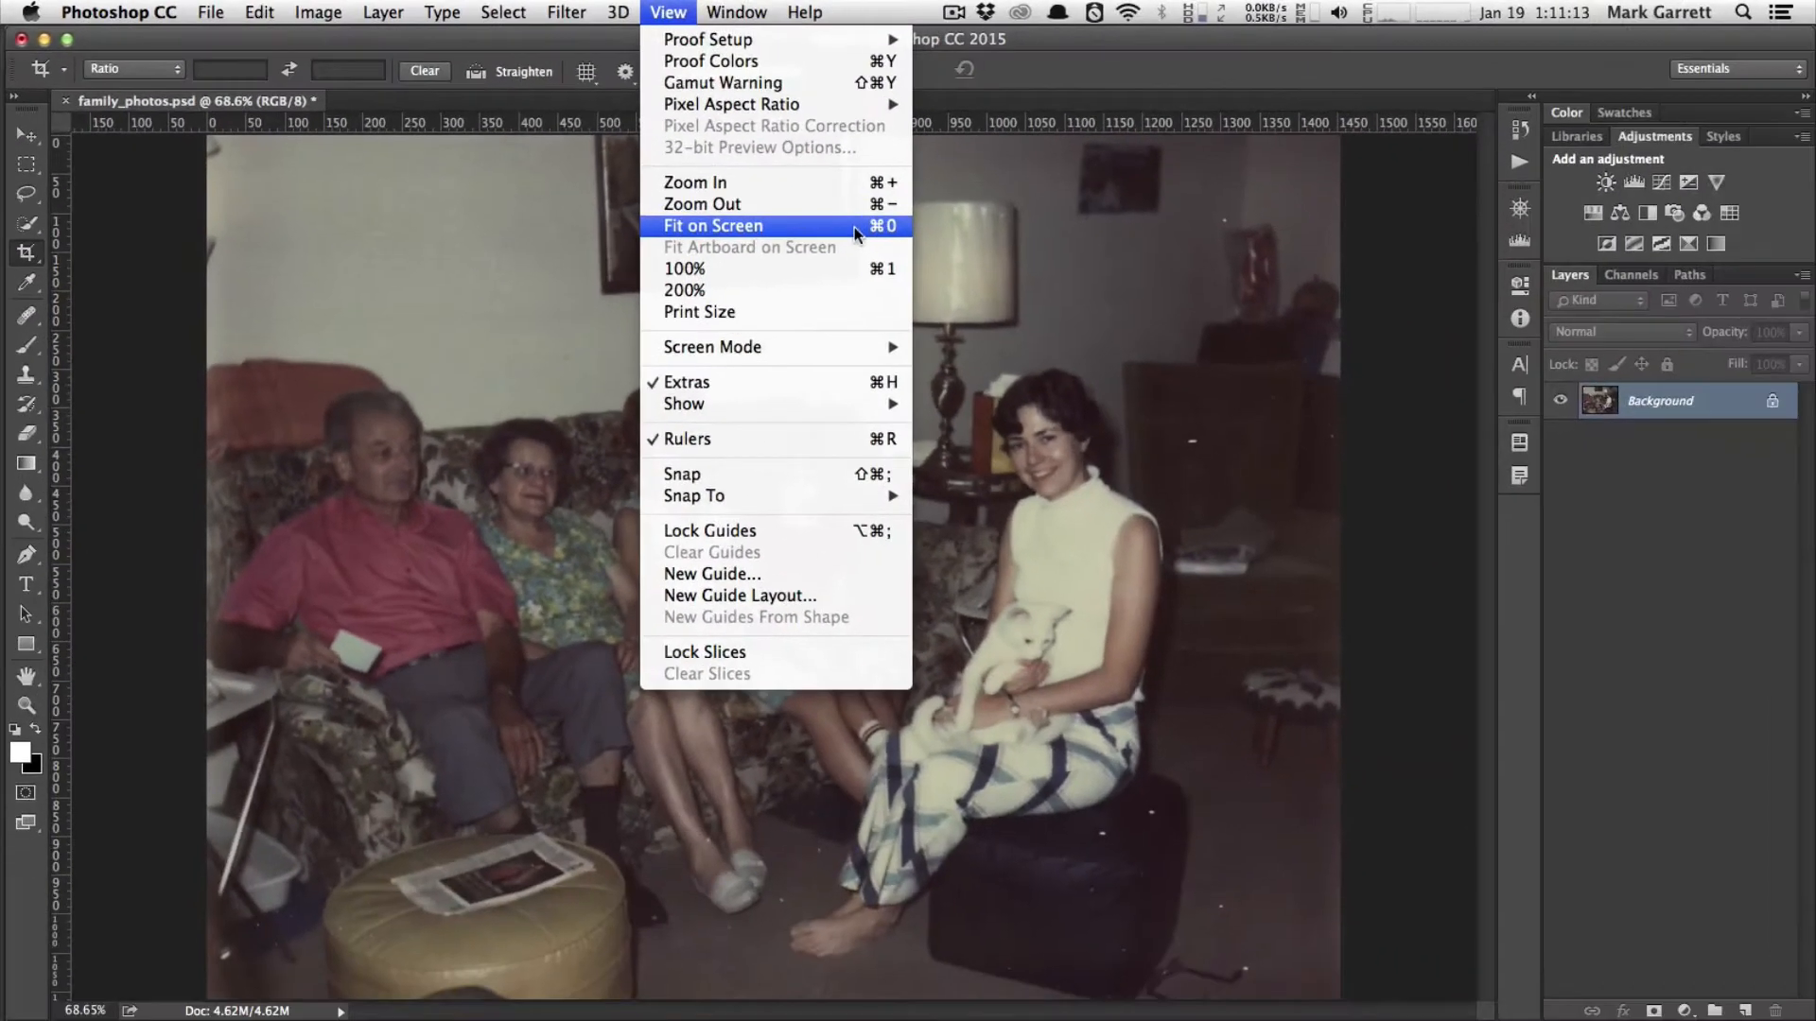
{"action": "left_click", "coordinate": [880, 231]}
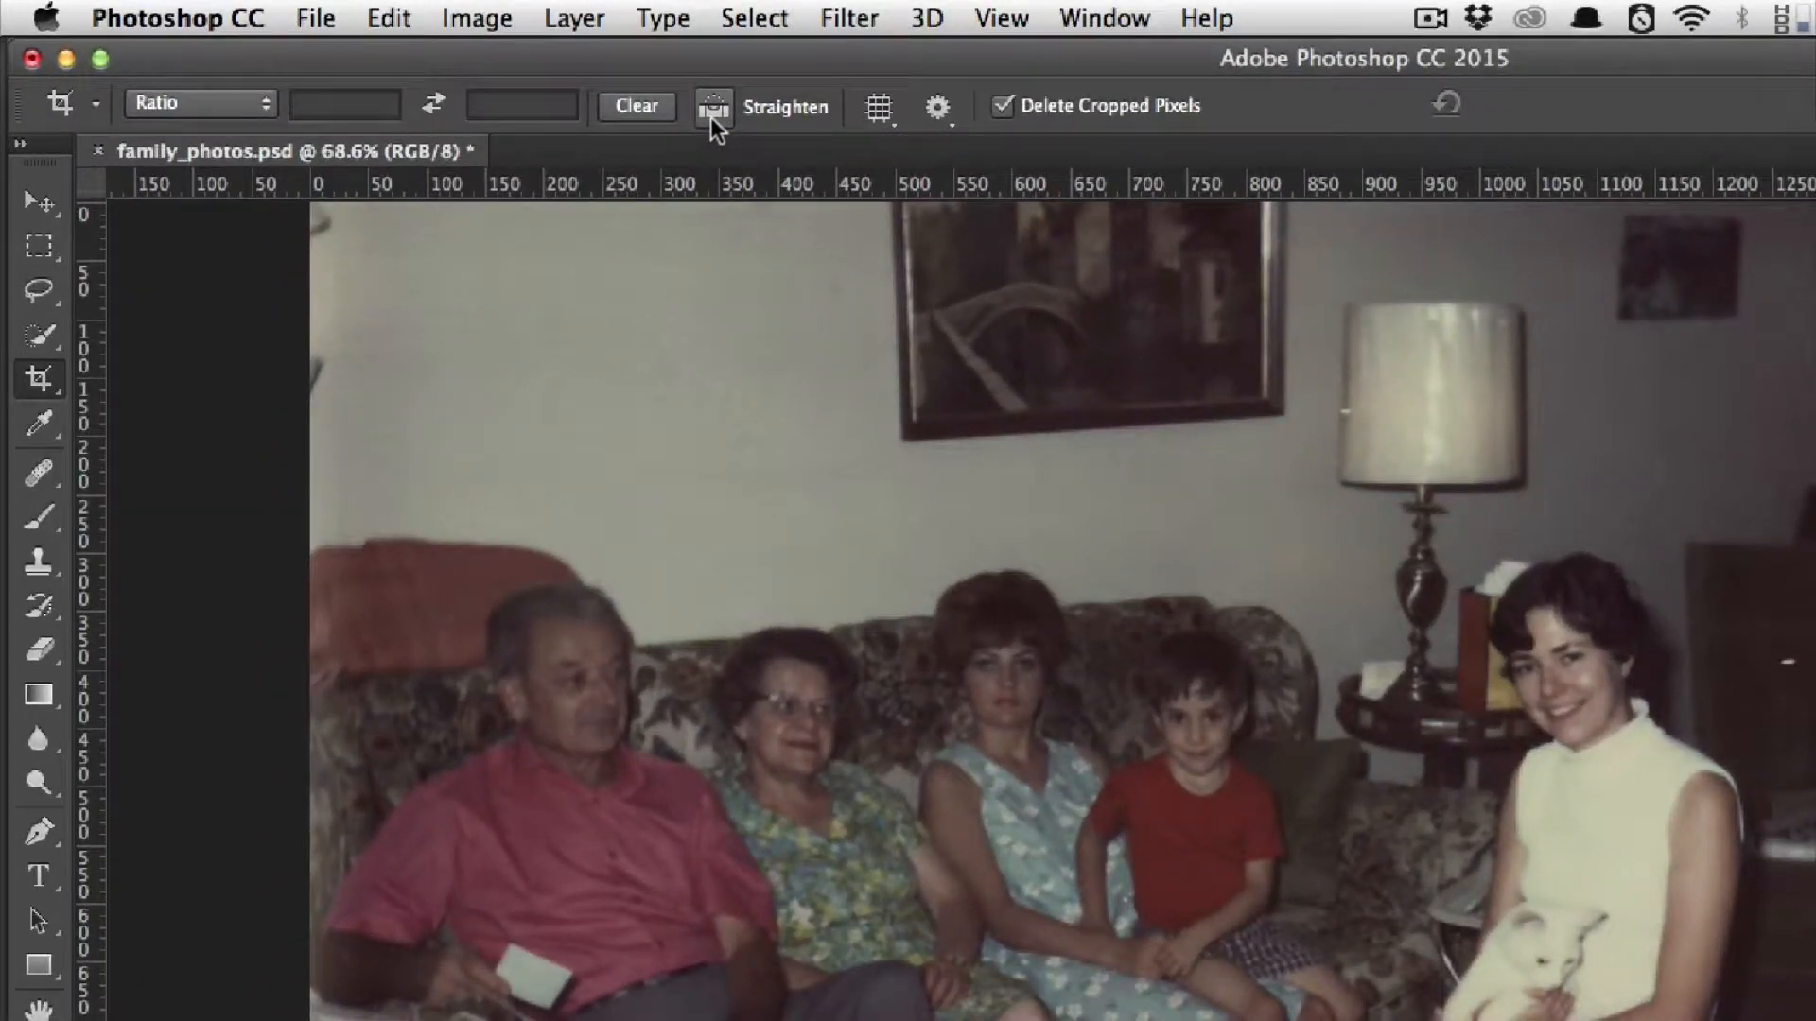
{"action": "left_click", "coordinate": [714, 110]}
{"action": "left_click_drag", "start_coordinate": [892, 208], "coordinate": [903, 440]}
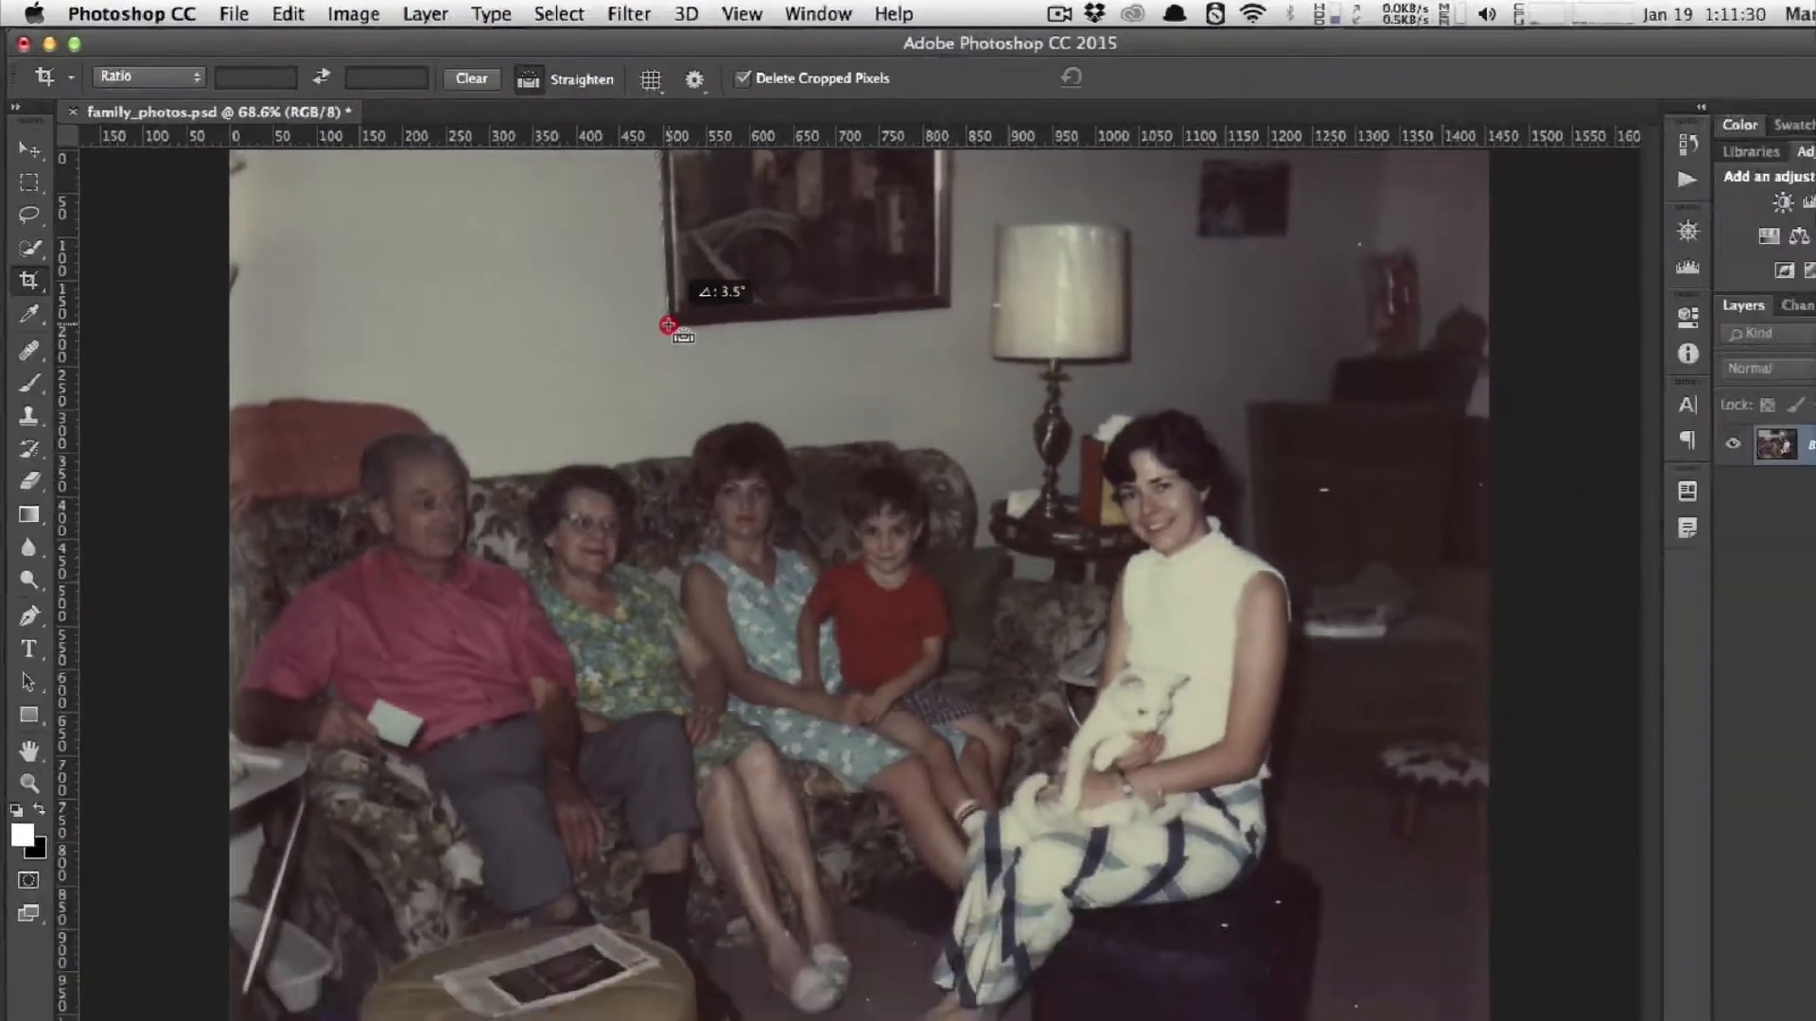
{"action": "left_click_drag", "start_coordinate": [668, 325], "coordinate": [666, 321]}
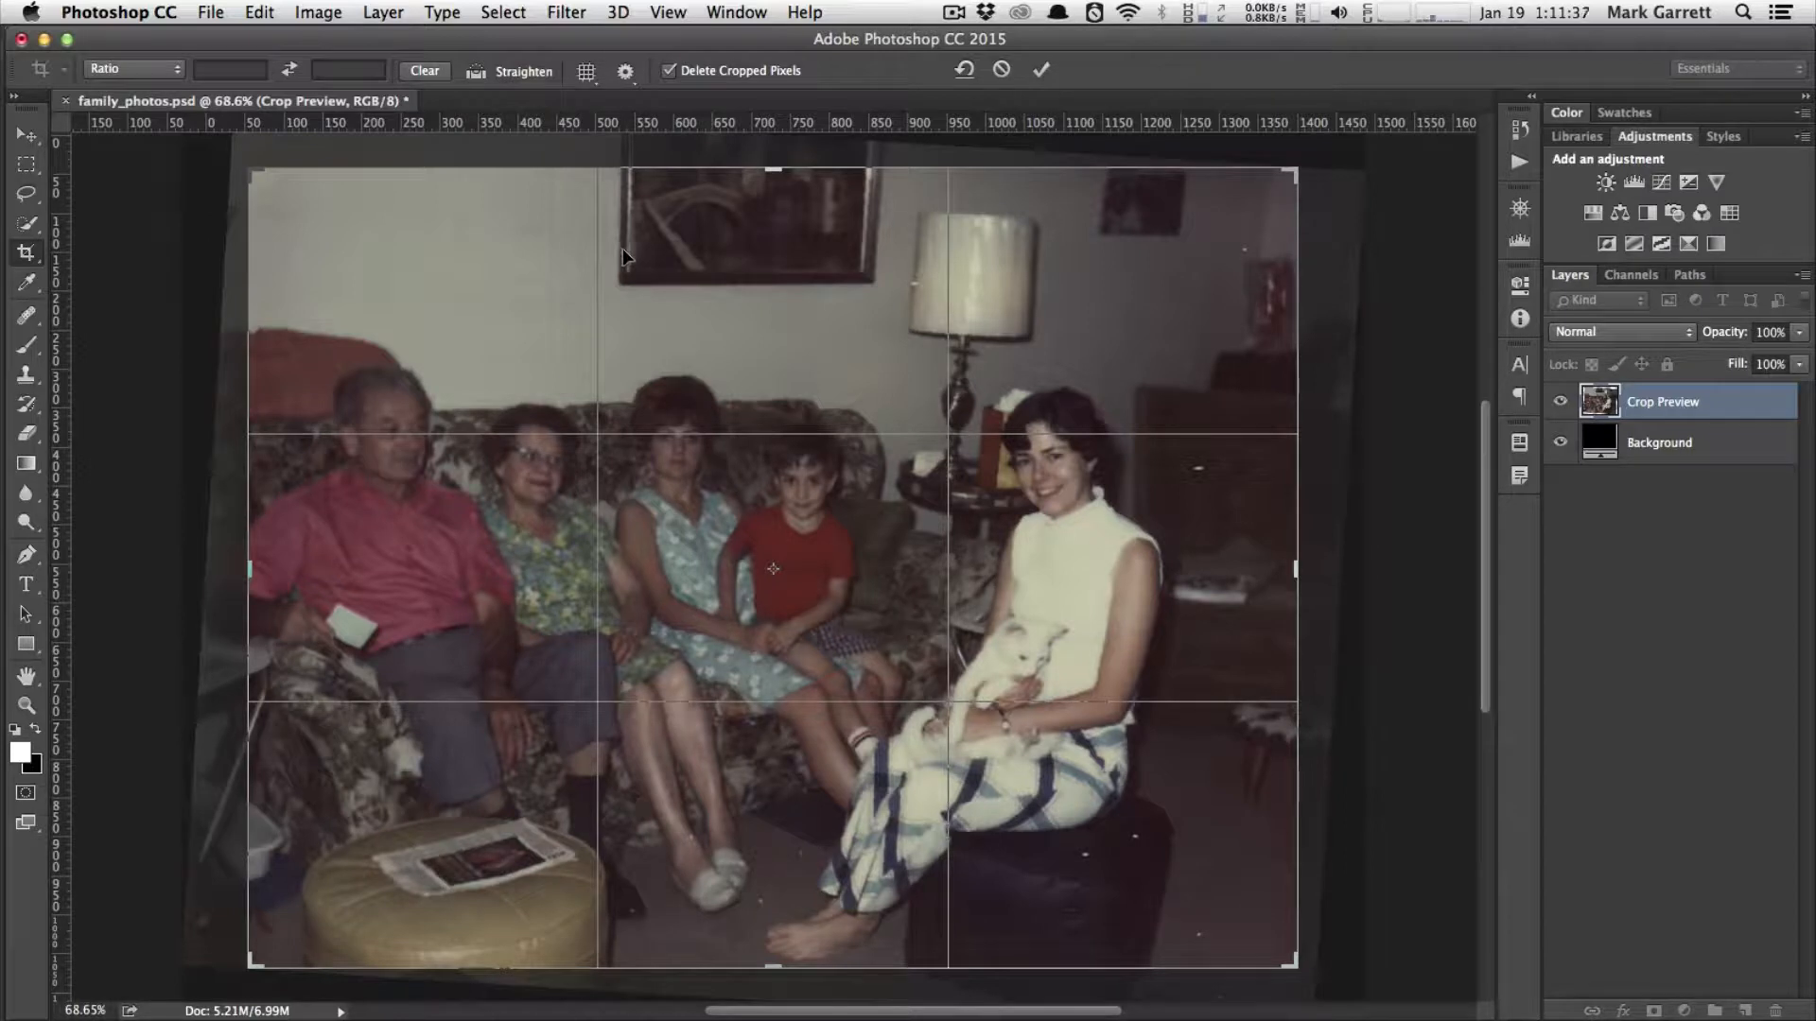
{"action": "key", "text": "super+z"}
{"action": "key", "text": "super+z"}
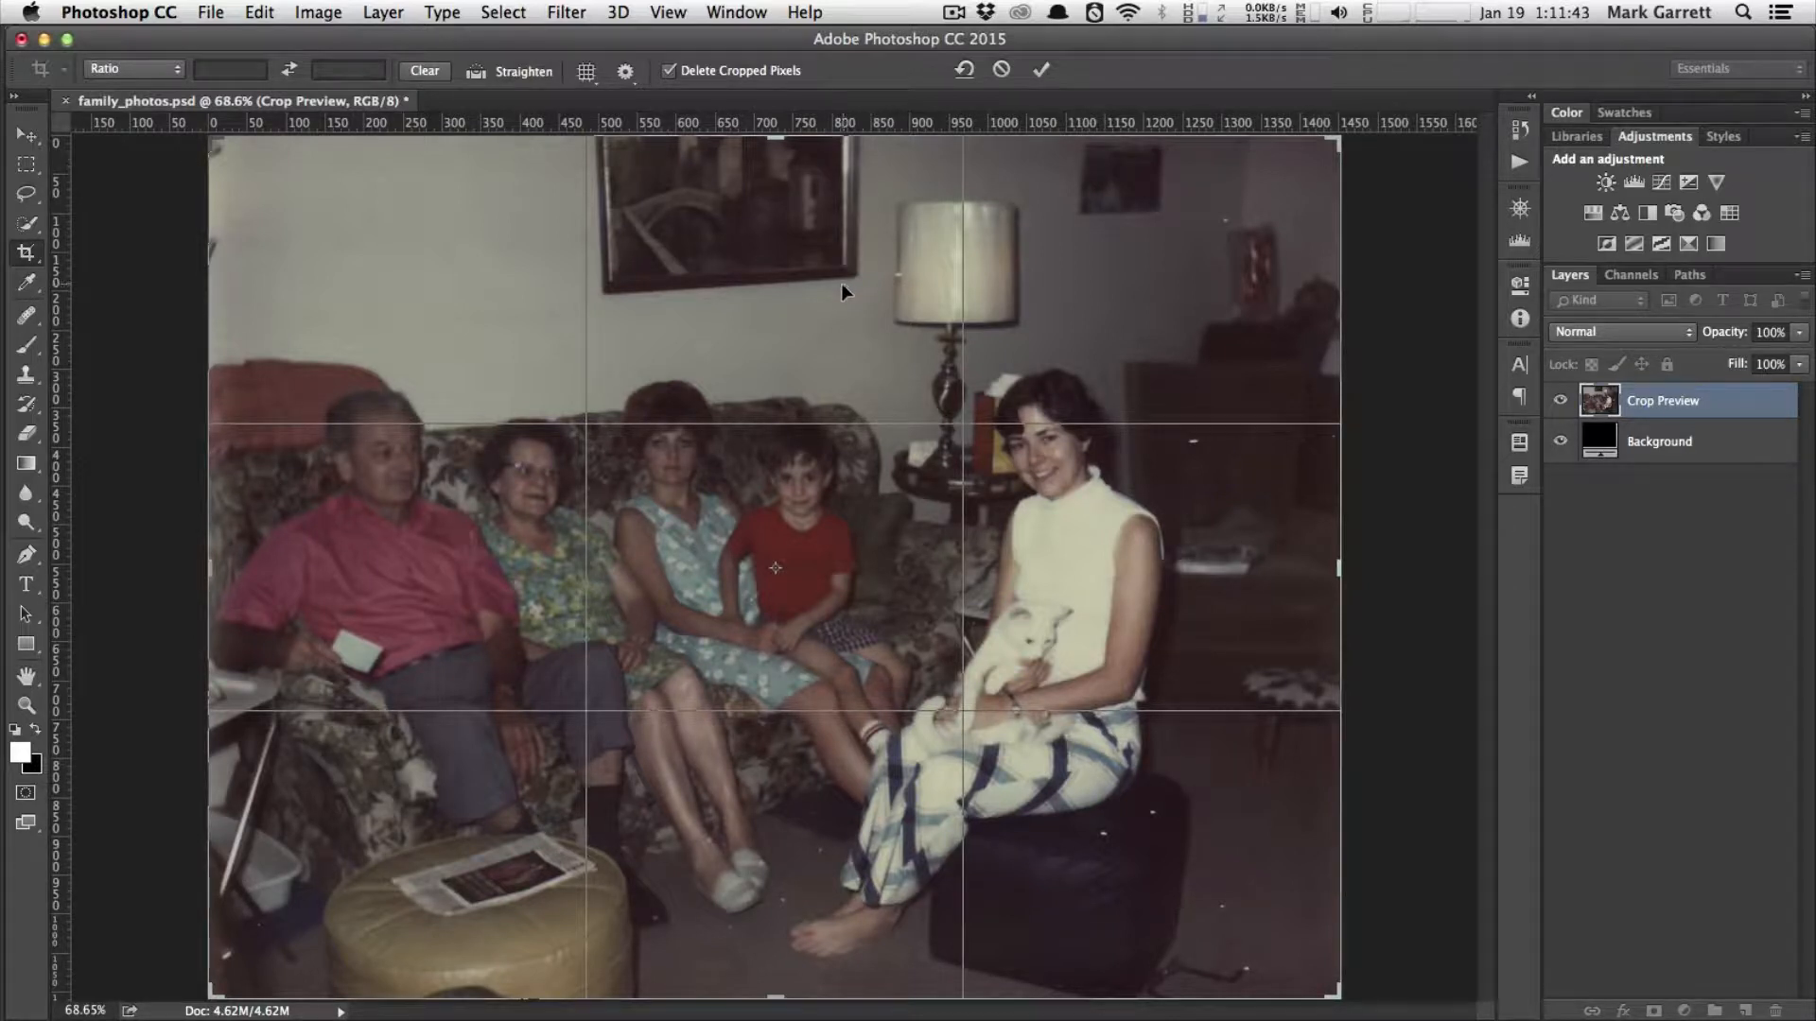
- Try to straighten the photo along the left edge of the lampshade
{"action": "left_click", "coordinate": [471, 73]}
{"action": "left_click_drag", "start_coordinate": [900, 207], "coordinate": [893, 320]}
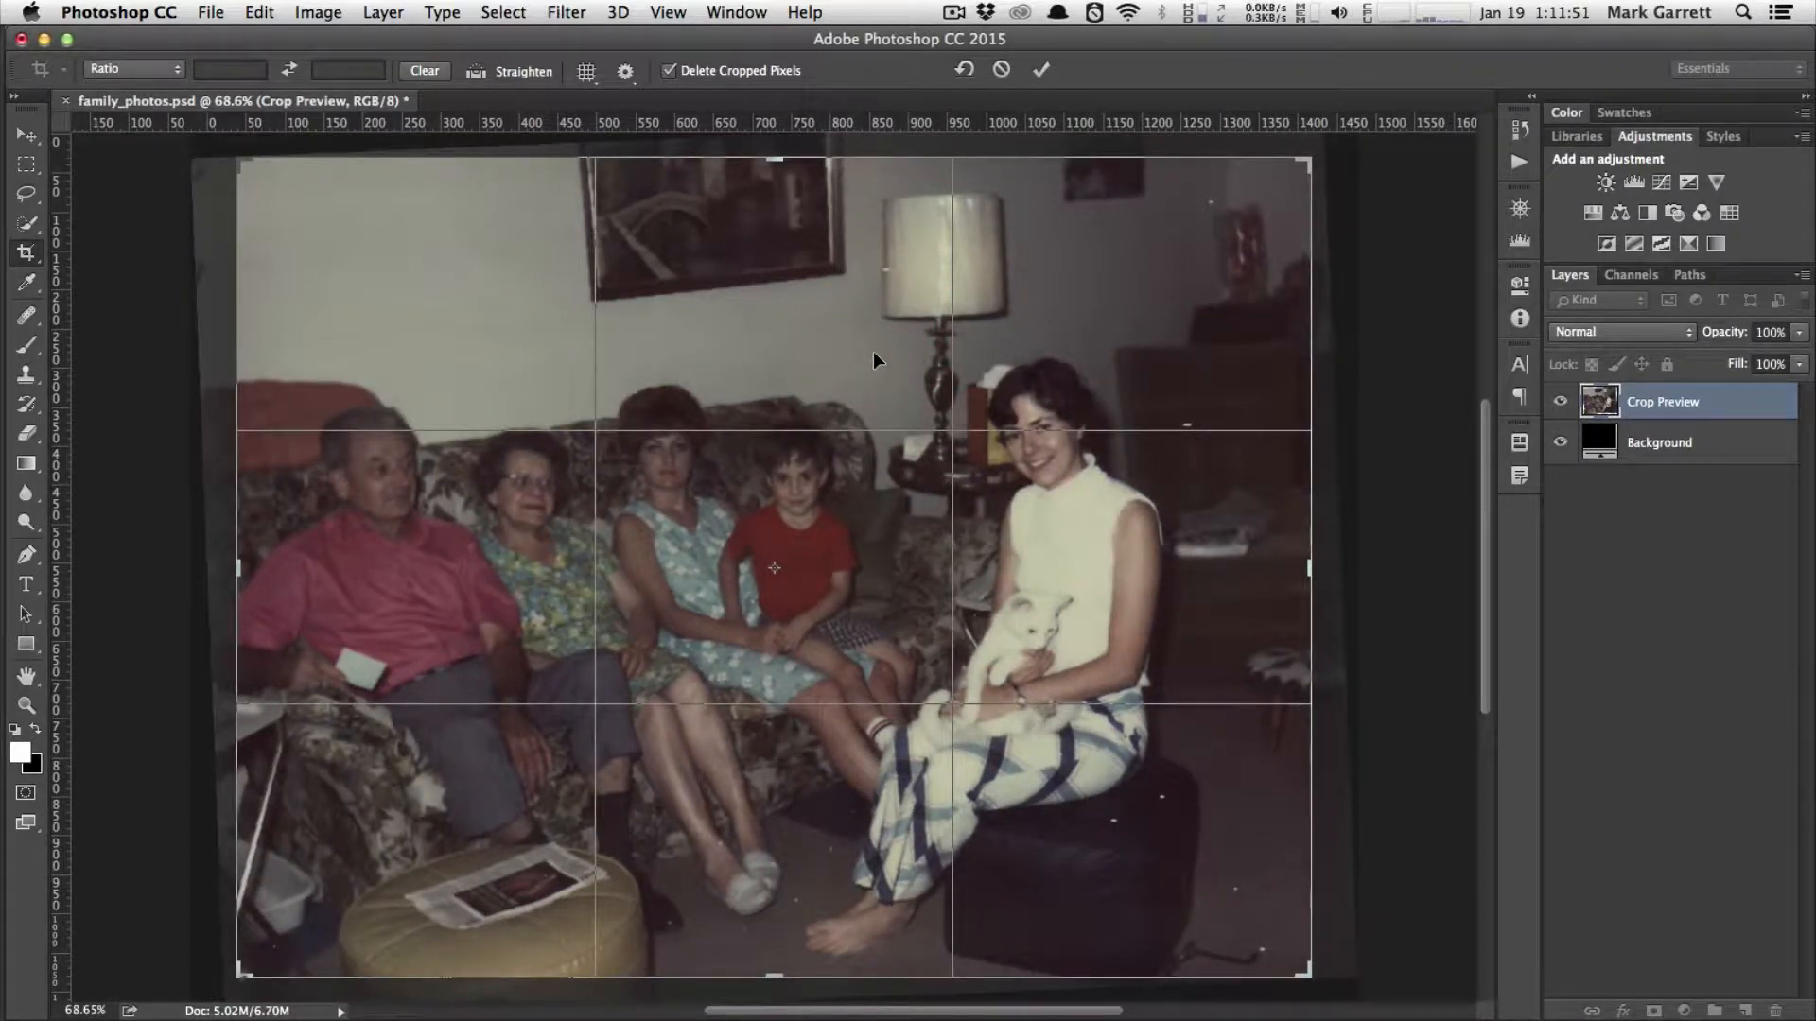
{"action": "key", "text": "Return"}
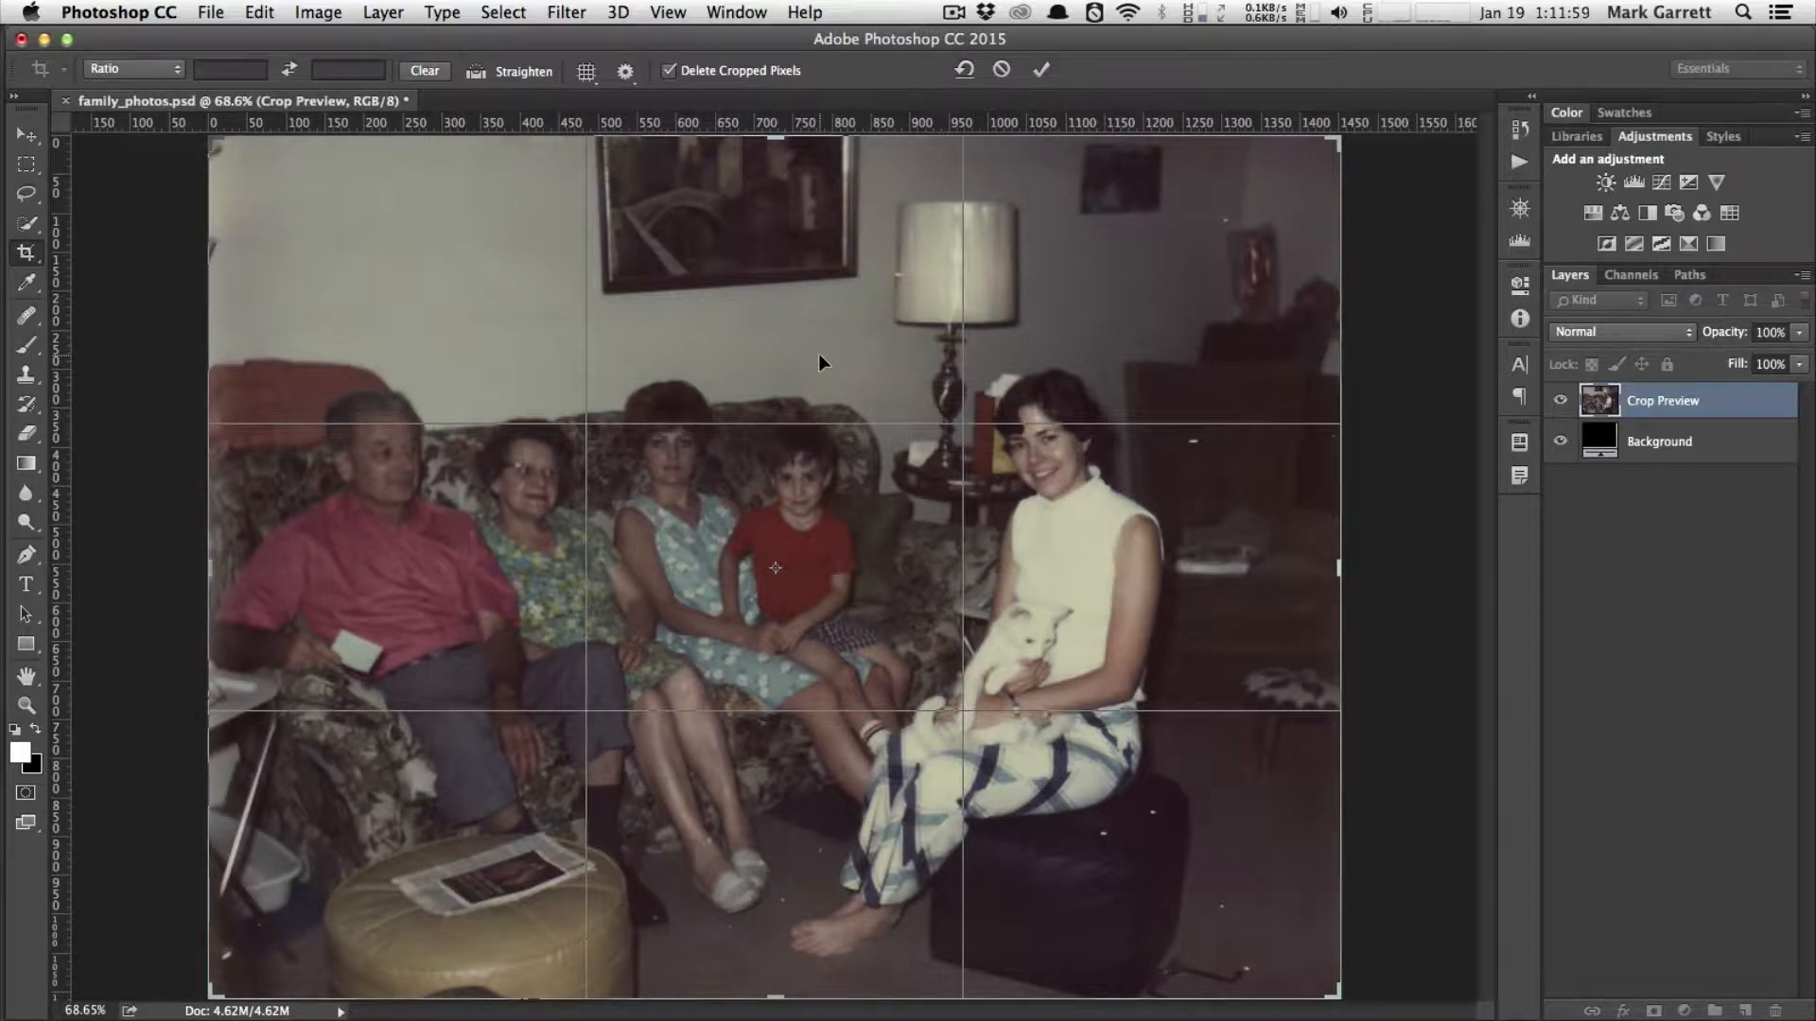
- Try to straighten the photo along a slanted line across the seated people, and undo the rotation
{"action": "left_click", "coordinate": [479, 79]}
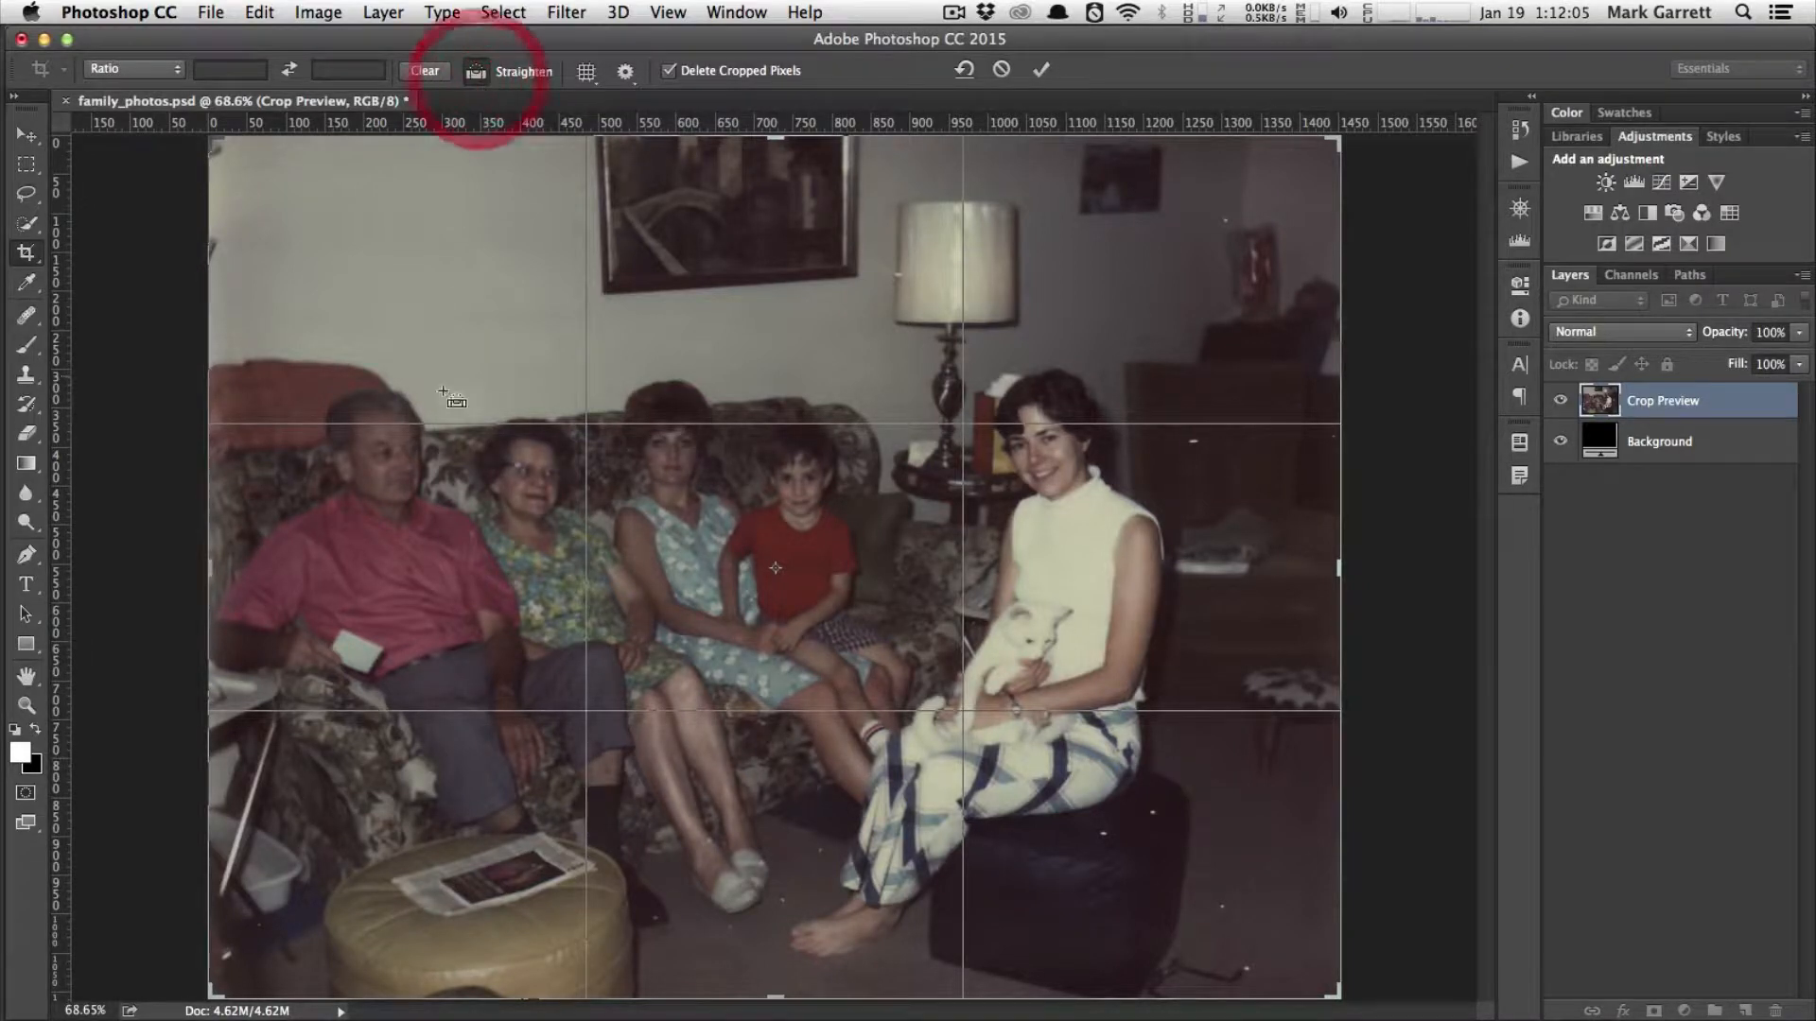
{"action": "left_click_drag", "start_coordinate": [379, 542], "coordinate": [1226, 698]}
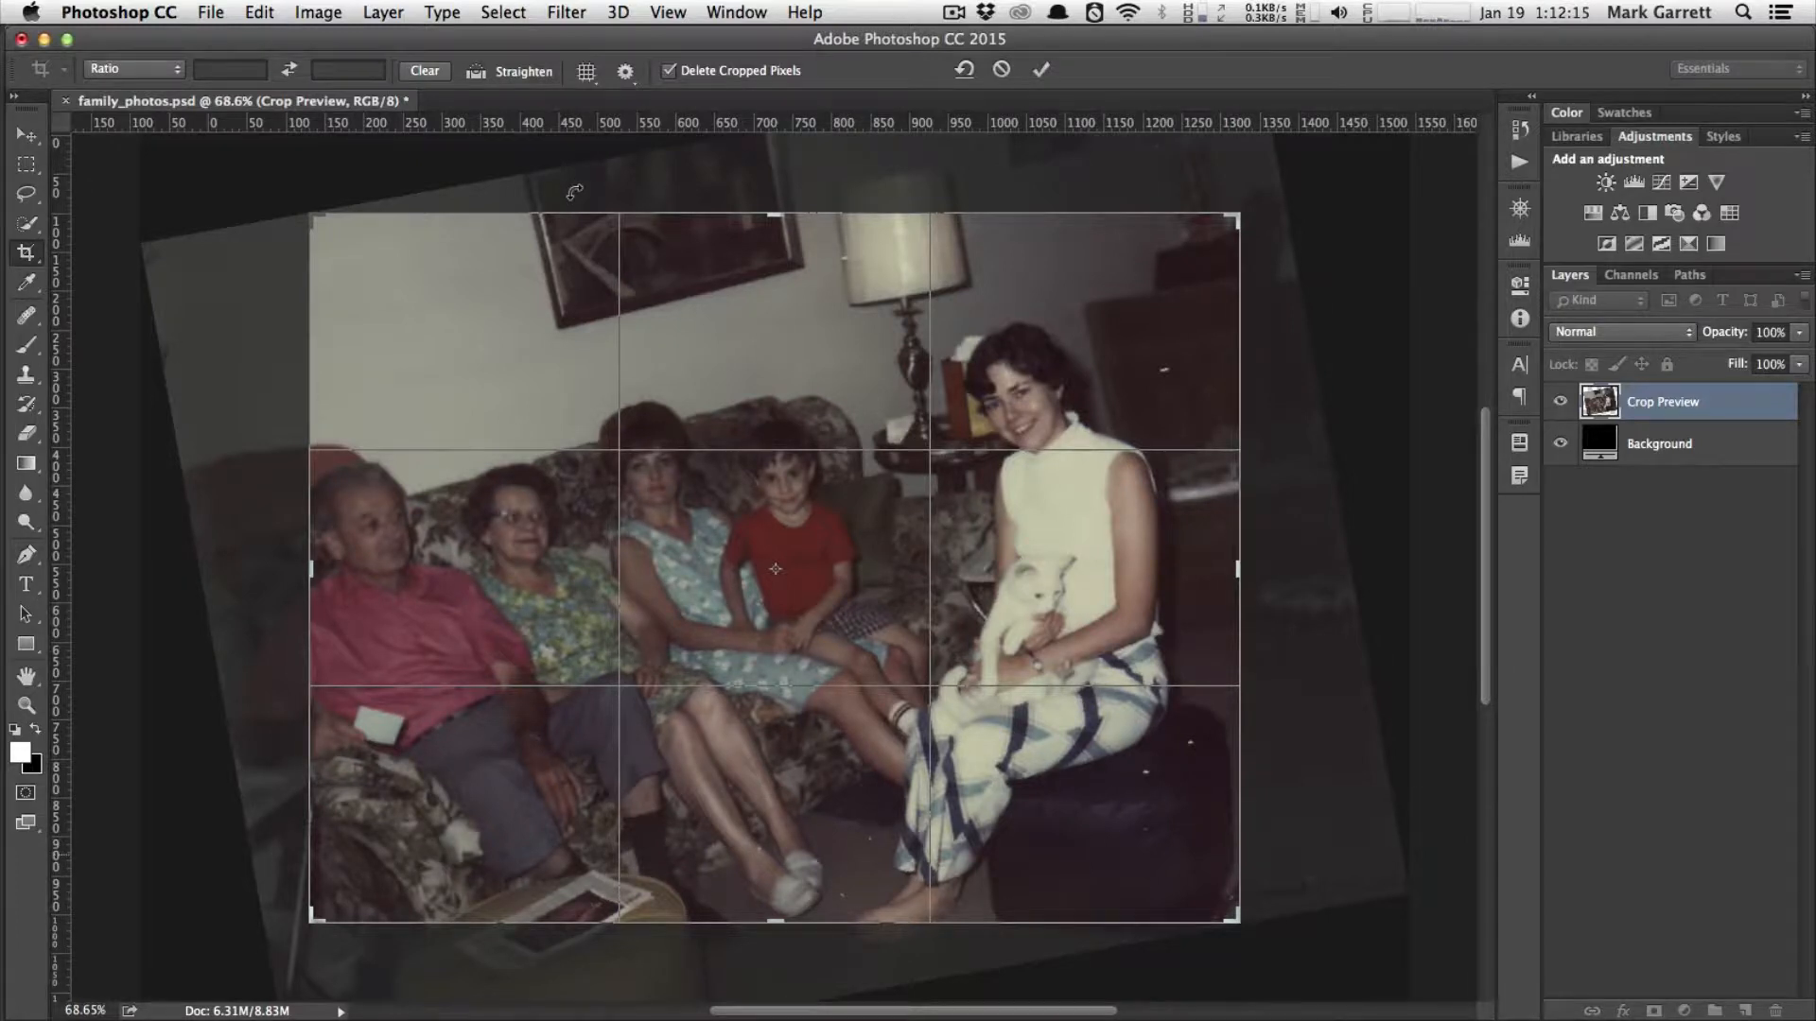
{"action": "key", "text": "super+z"}
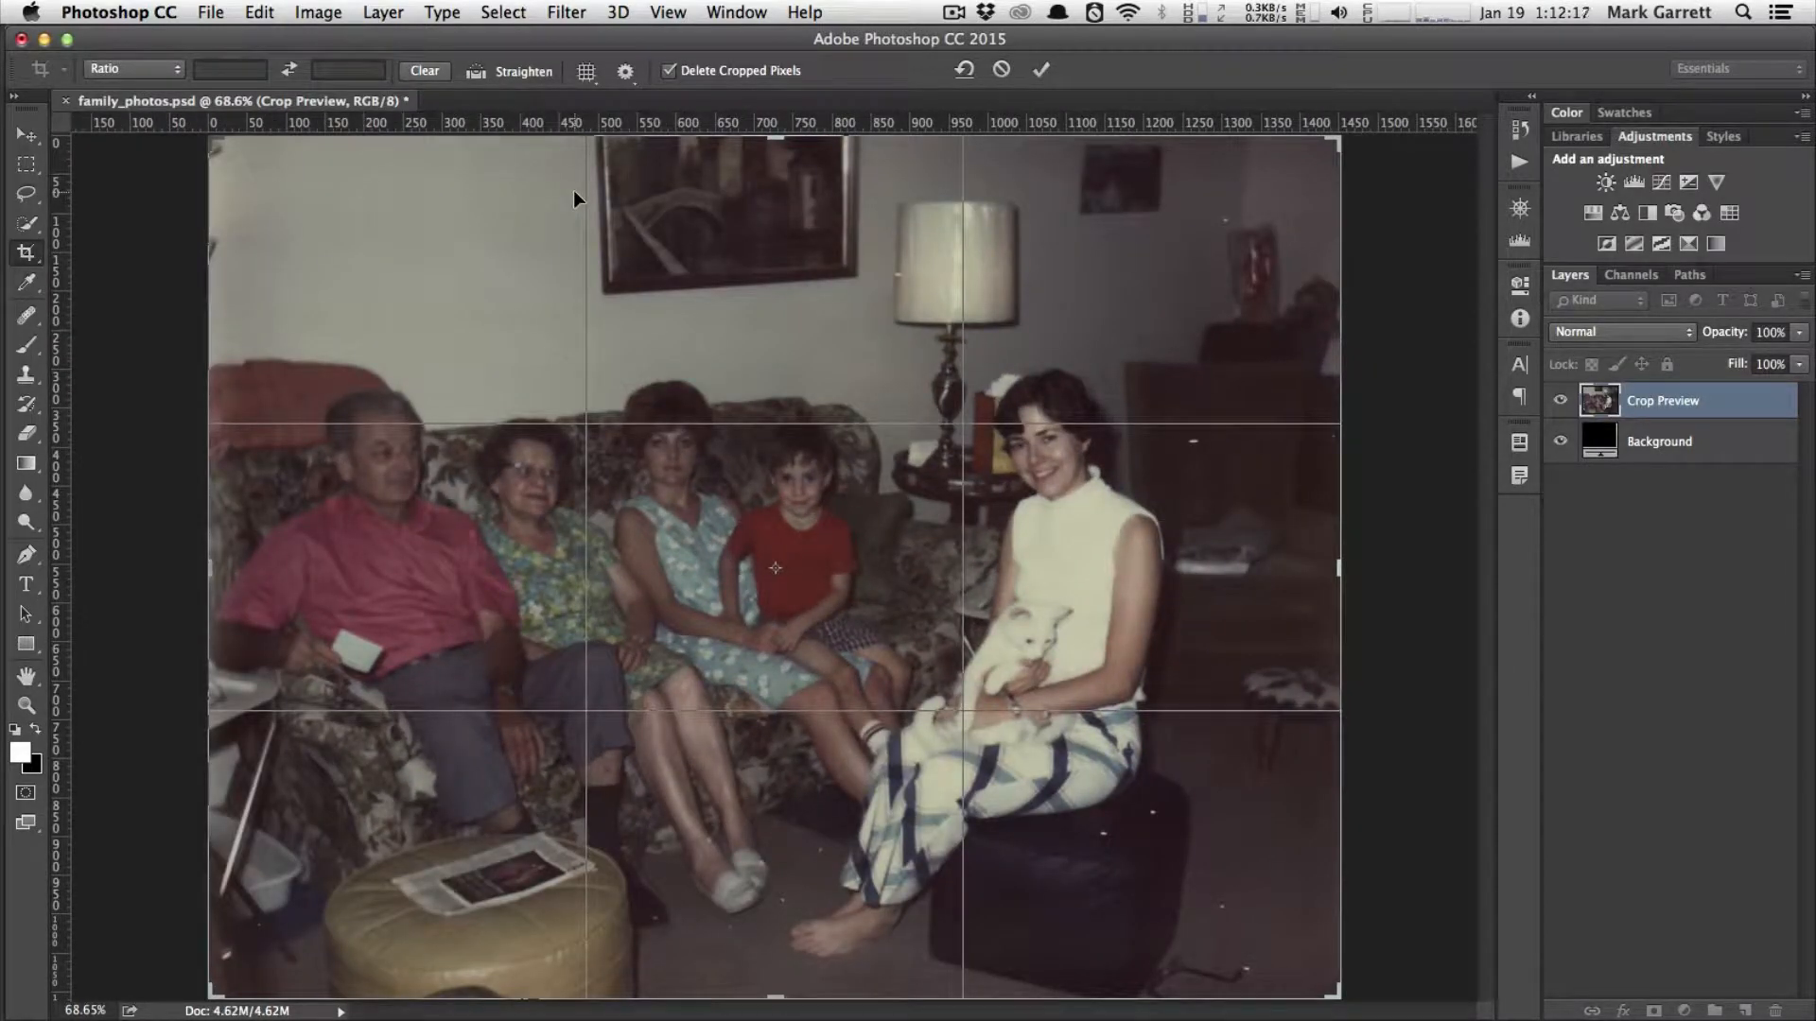
- Try to trim a thin strip off the top of the photo with the crop frame
{"action": "left_click", "coordinate": [470, 71]}
{"action": "left_click_drag", "start_coordinate": [775, 138], "coordinate": [773, 155]}
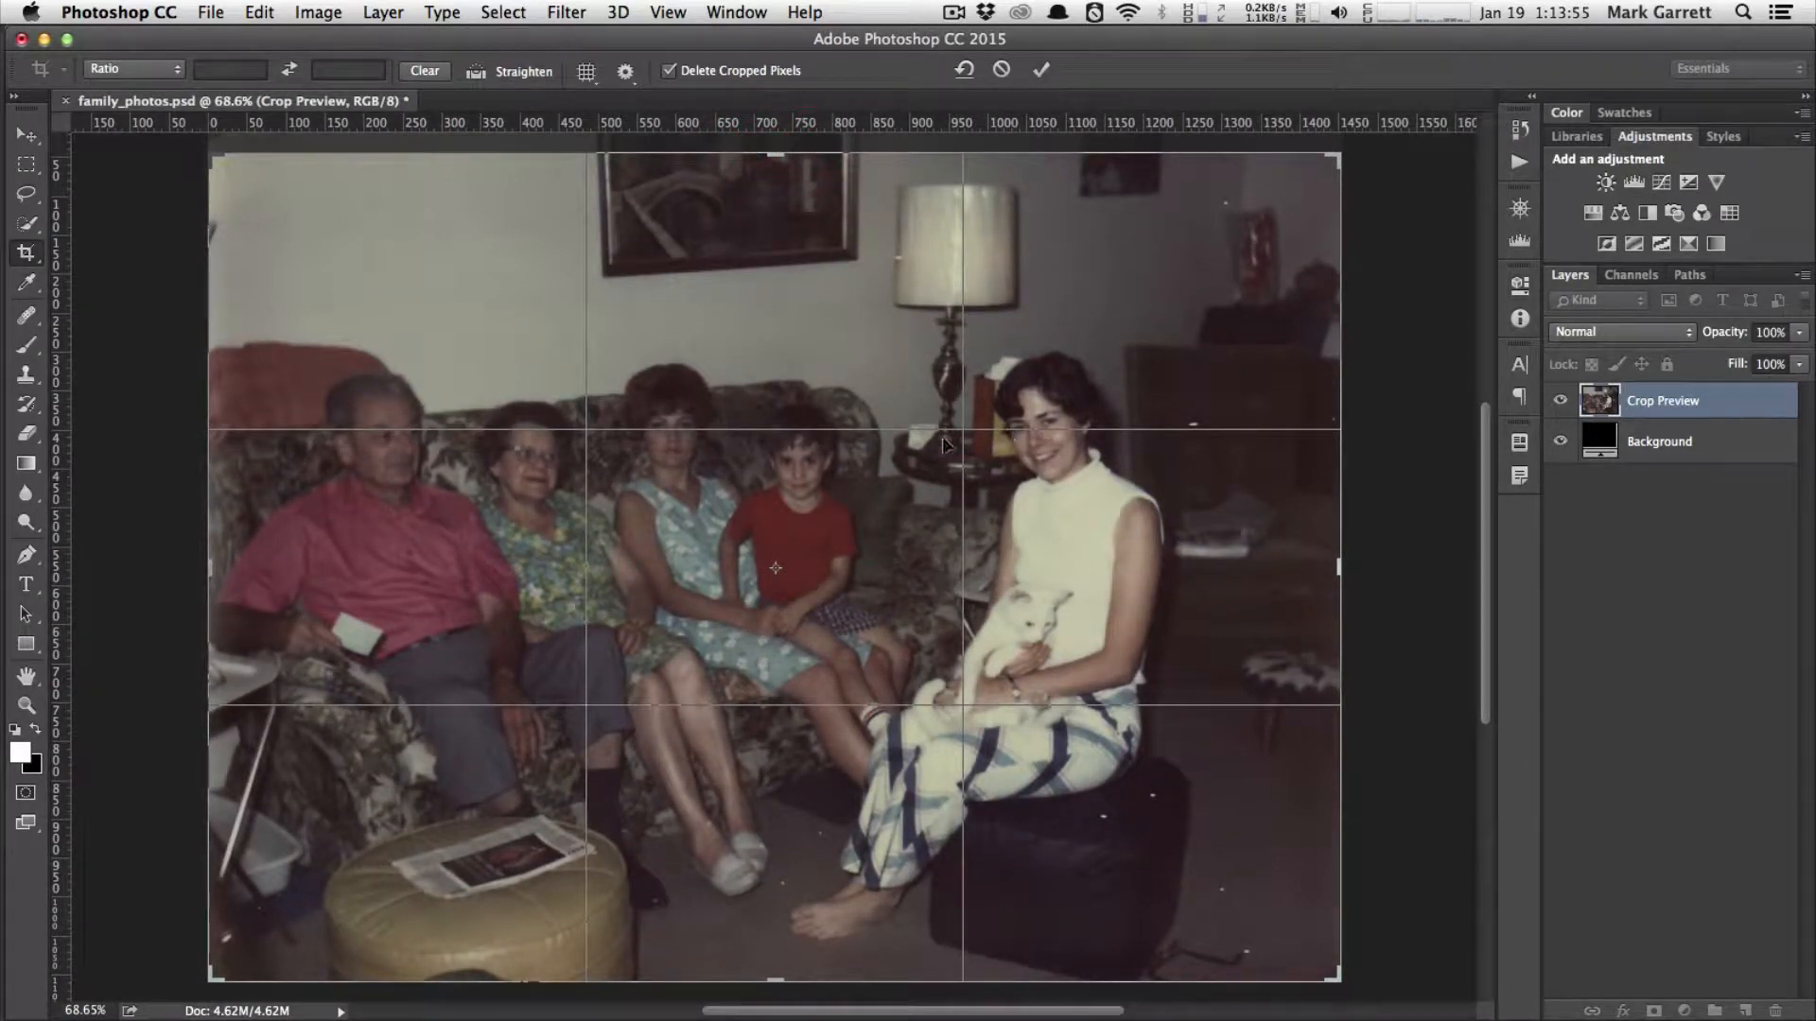
{"action": "left_click_drag", "start_coordinate": [773, 155], "coordinate": [773, 158]}
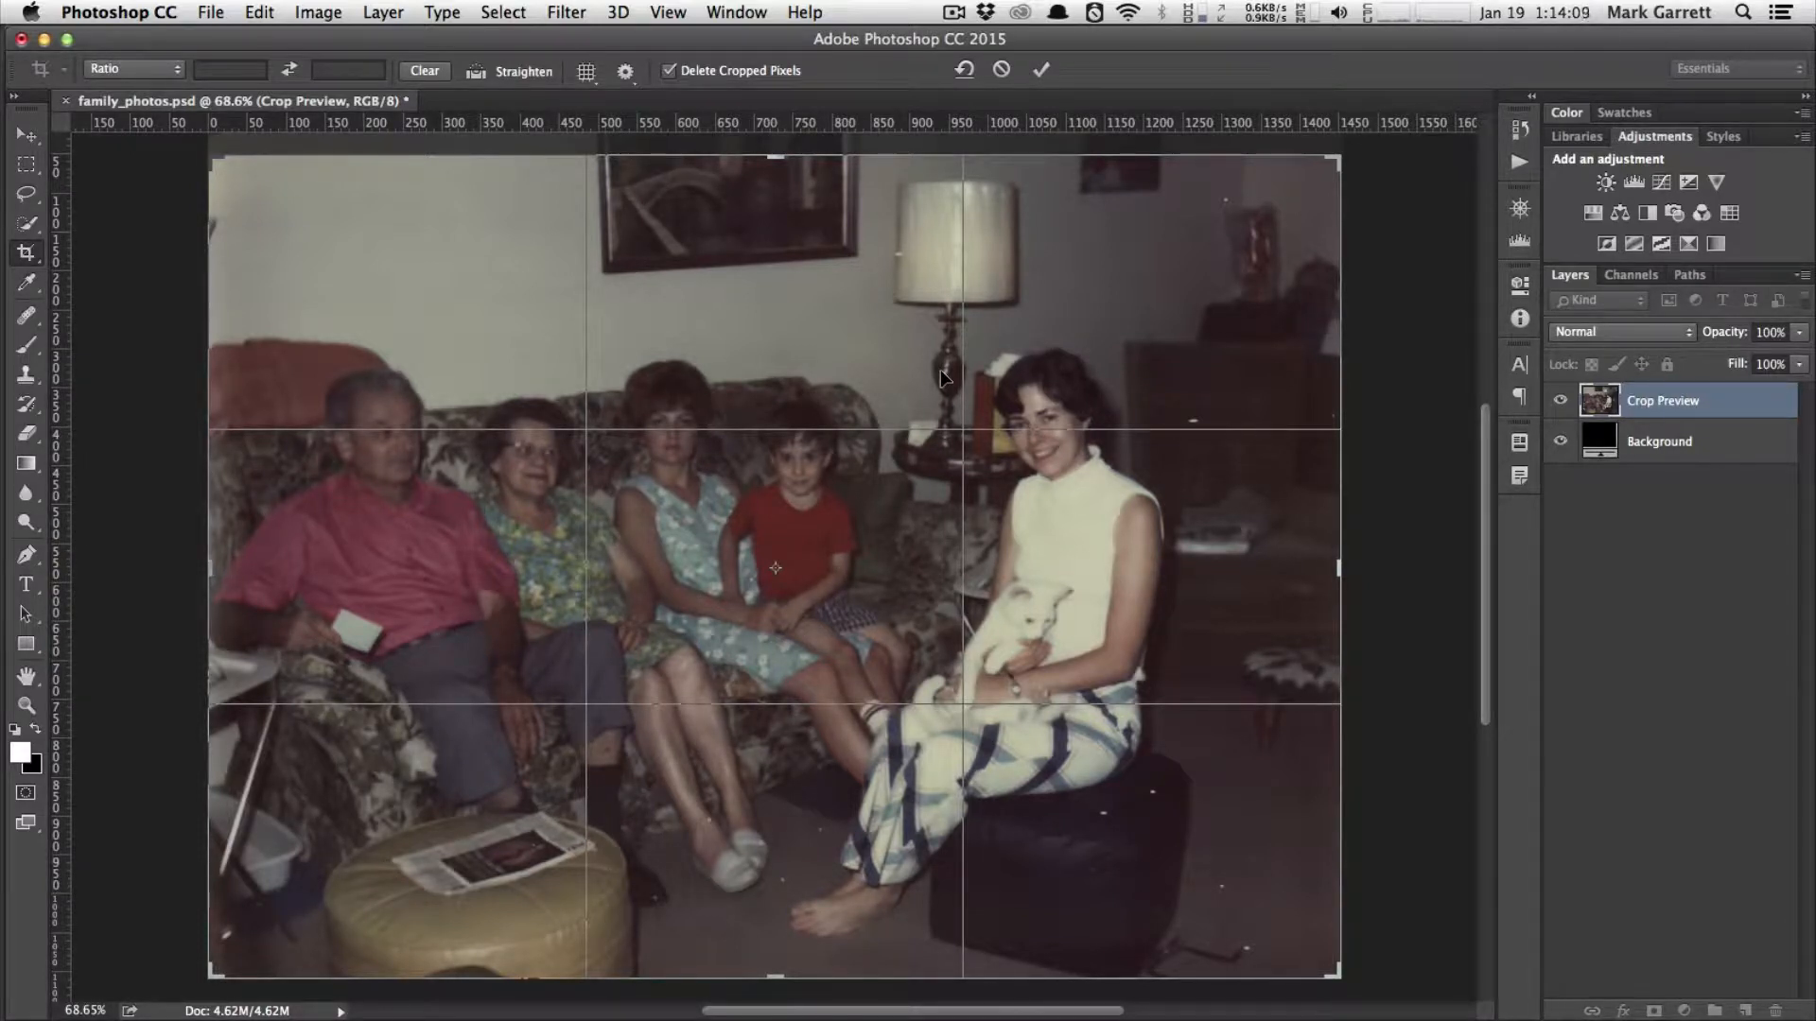
{"action": "key", "text": "Return"}
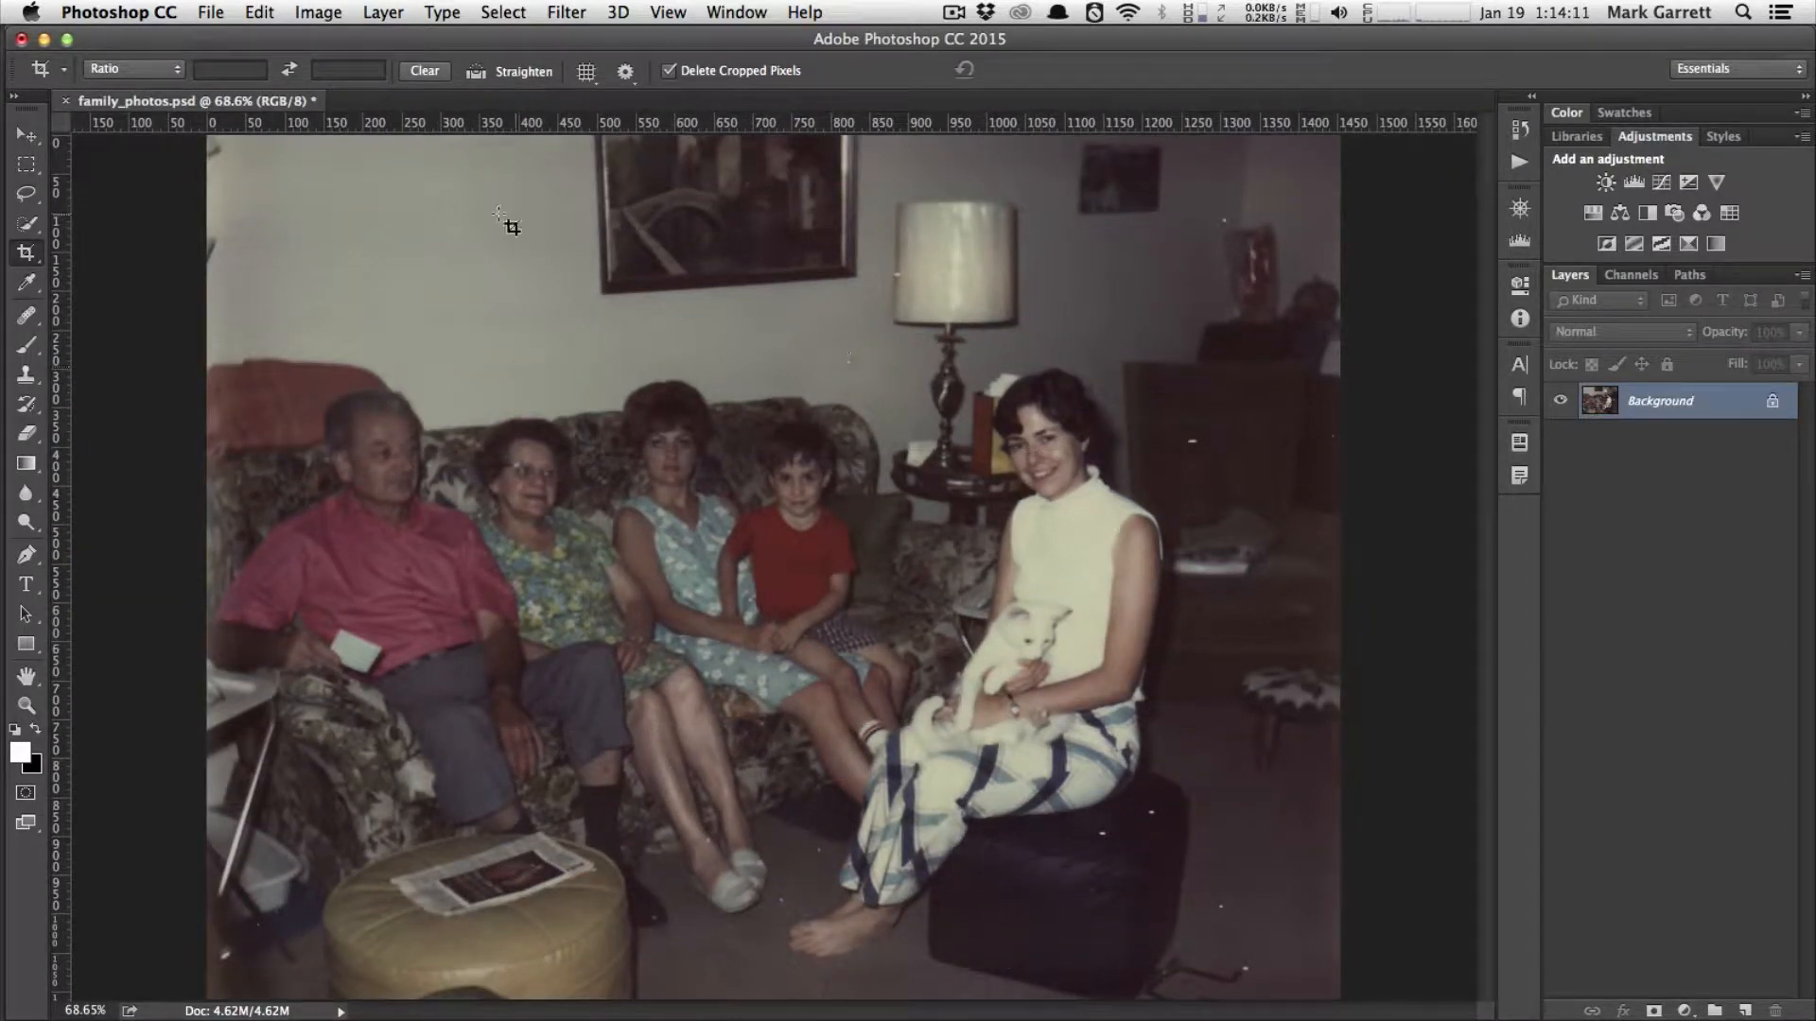
- Crop the photo more tightly, trimming narrow strips from its top, right and left edges
{"action": "left_click_drag", "start_coordinate": [209, 143], "coordinate": [1337, 993]}
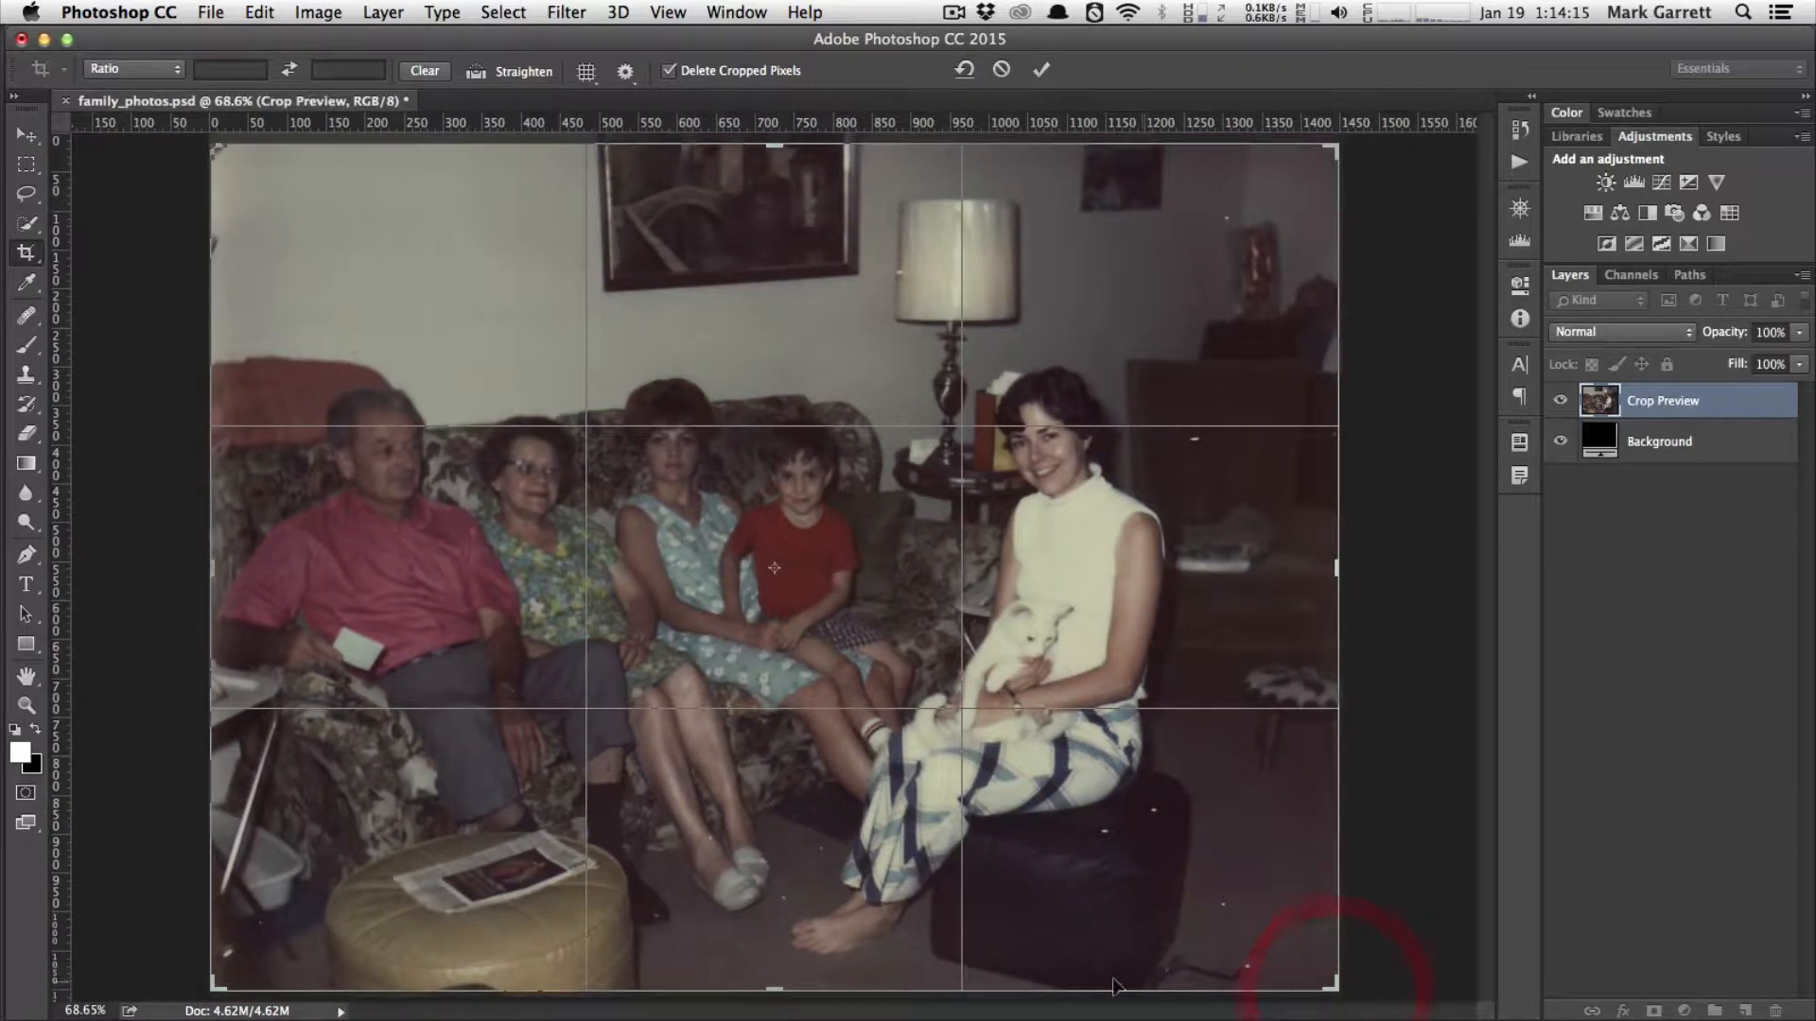
{"action": "left_click_drag", "start_coordinate": [776, 142], "coordinate": [774, 163]}
{"action": "left_click_drag", "start_coordinate": [1329, 580], "coordinate": [1304, 568]}
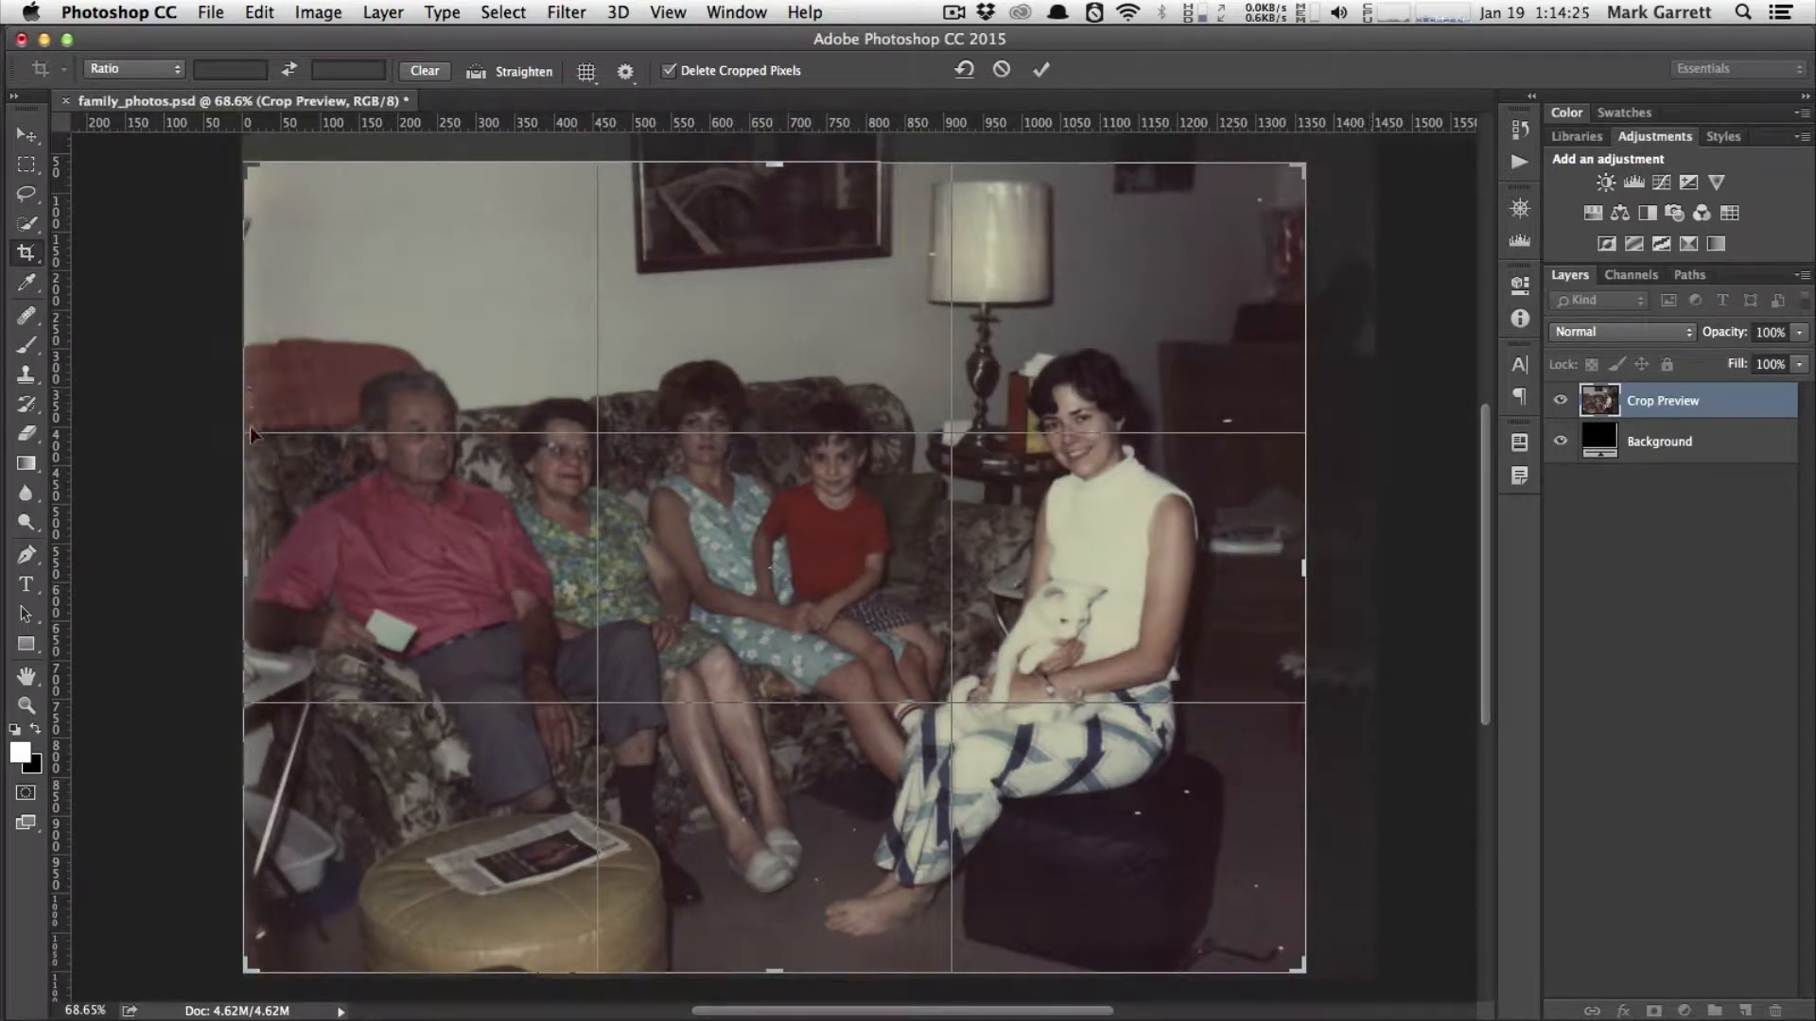
{"action": "left_click_drag", "start_coordinate": [243, 566], "coordinate": [248, 567]}
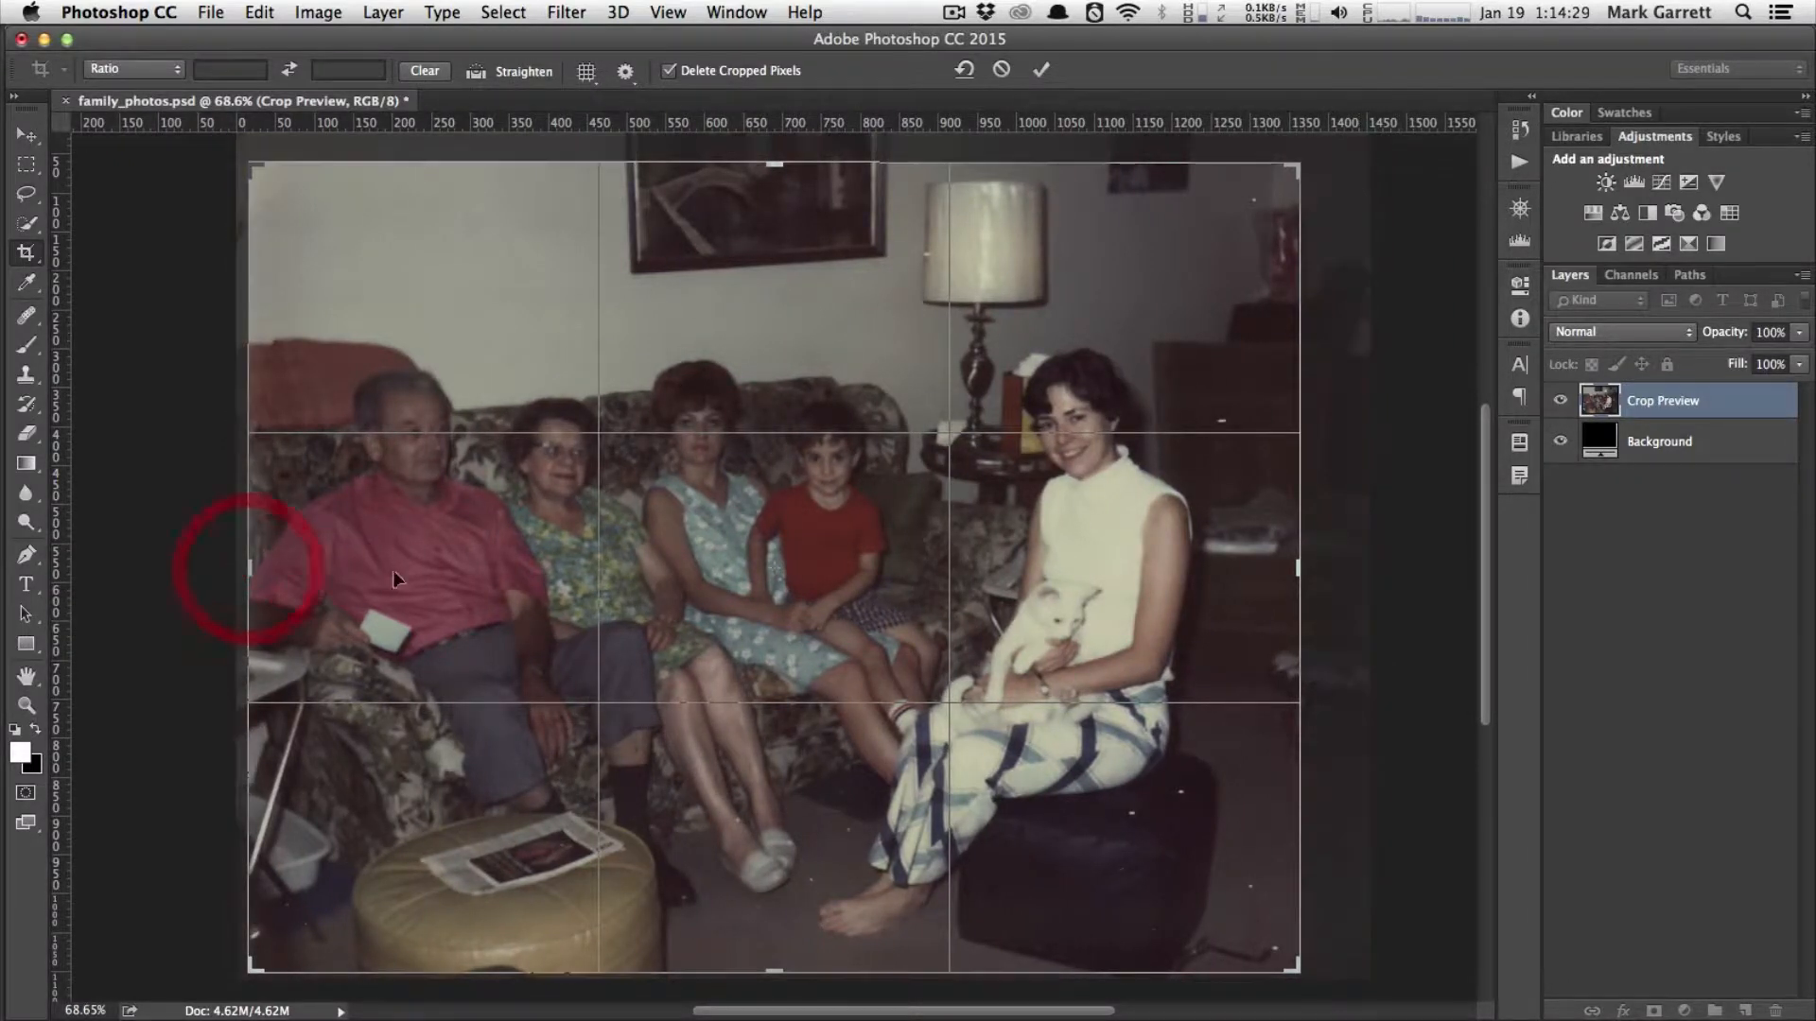
{"action": "double_click", "coordinate": [712, 575]}
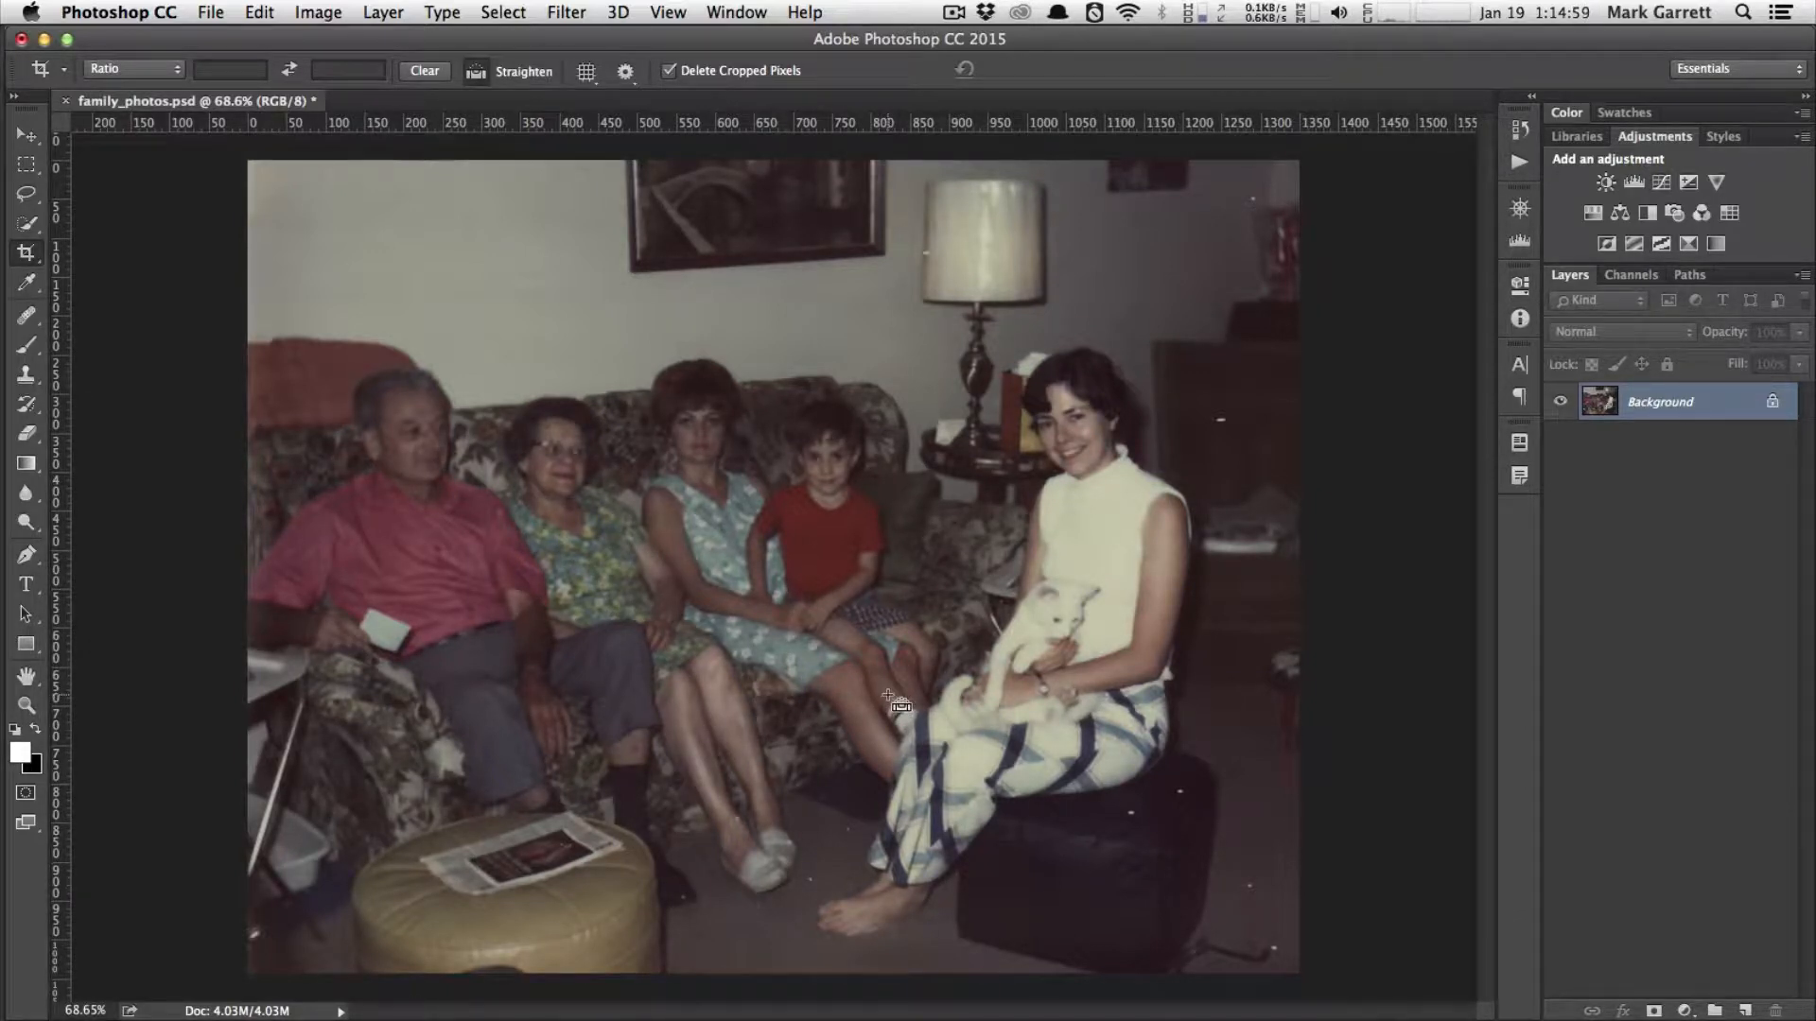
- Examine the cropped photo at 200% for dust spots and scratches, from the seated people to the dark ottoman and floor
{"action": "key", "text": "super+equal"}
{"action": "key", "text": "super+equal"}
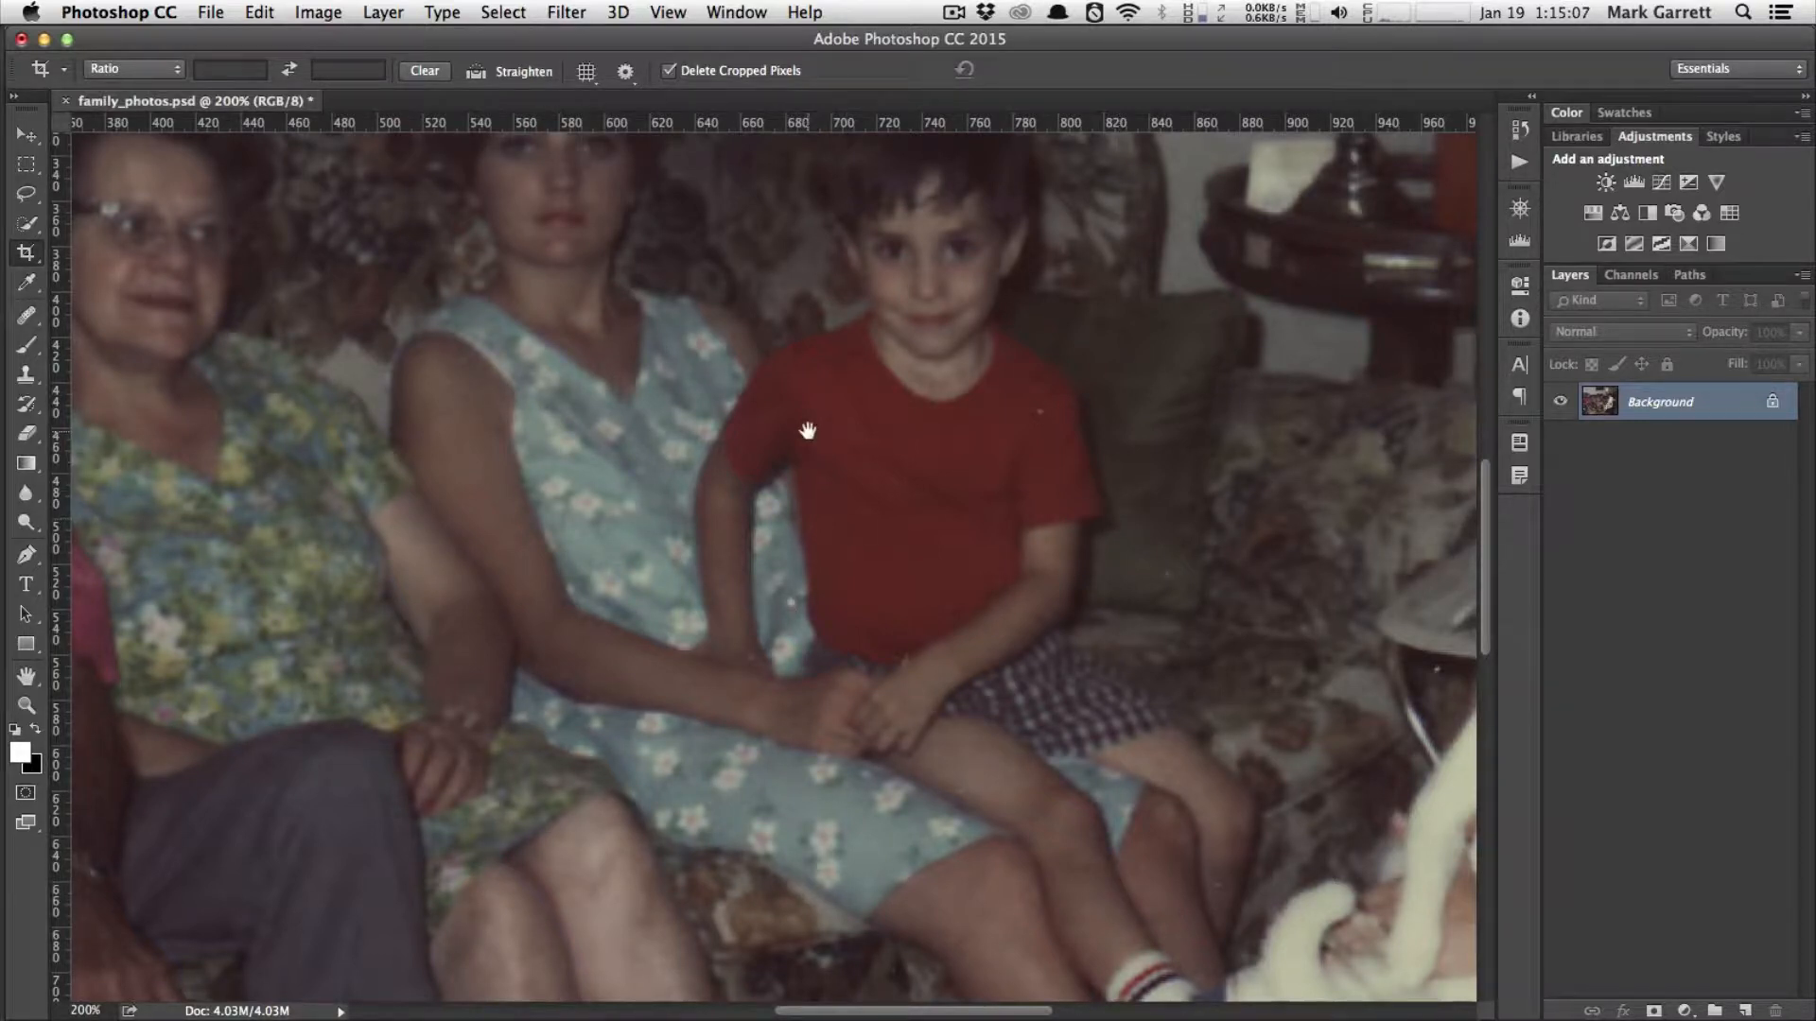
{"action": "left_click_drag", "start_coordinate": [1001, 439], "coordinate": [648, 729]}
{"action": "left_click_drag", "start_coordinate": [924, 543], "coordinate": [841, 535]}
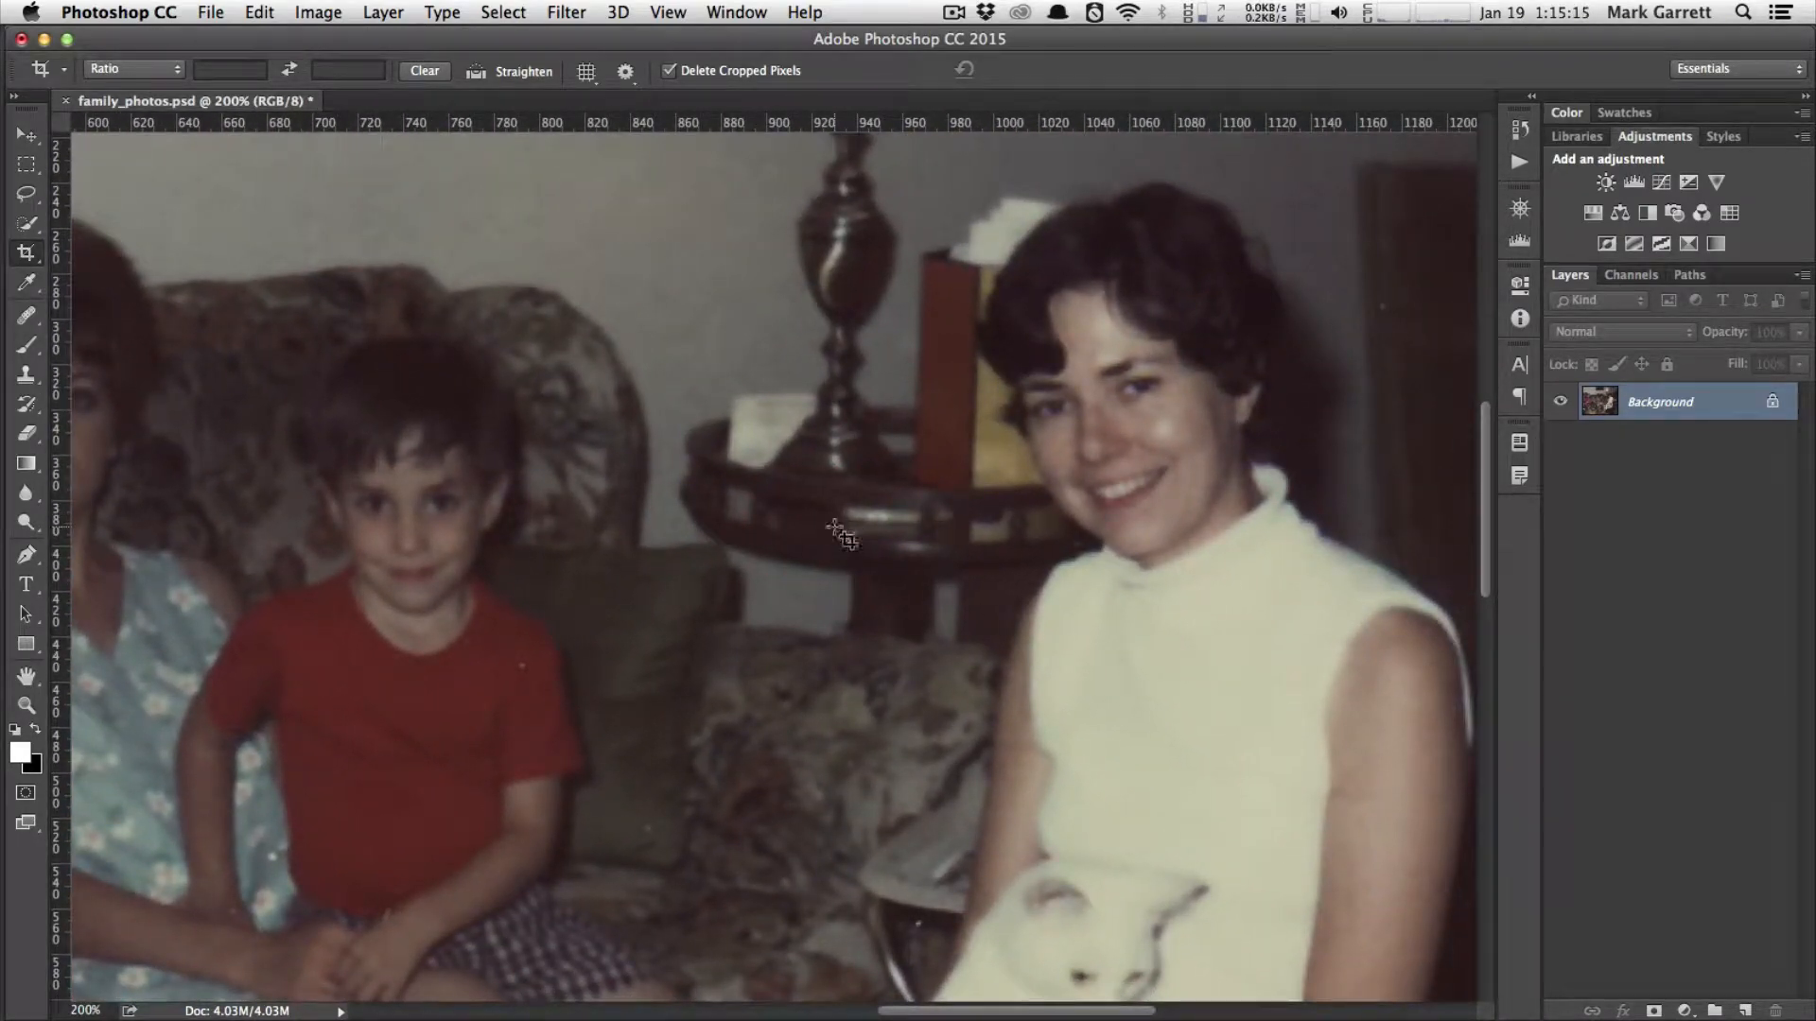
{"action": "left_click_drag", "start_coordinate": [847, 530], "coordinate": [558, 727]}
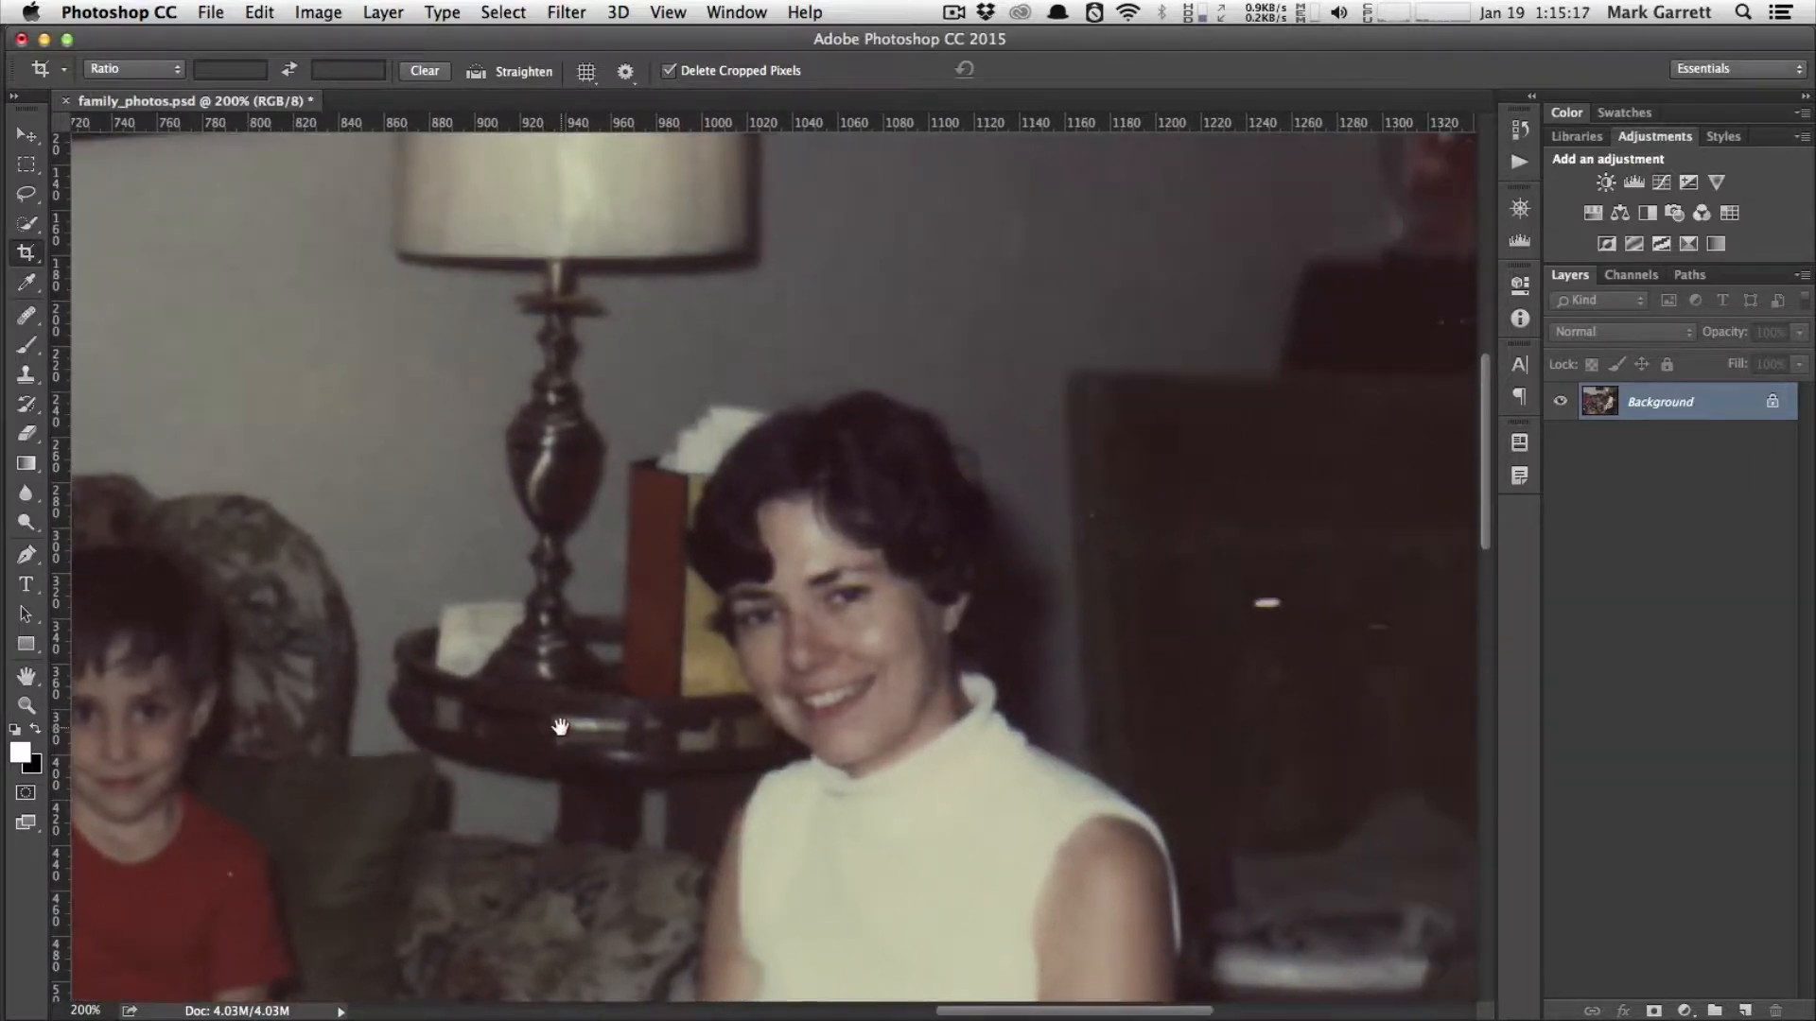
{"action": "left_click_drag", "start_coordinate": [937, 616], "coordinate": [727, 666]}
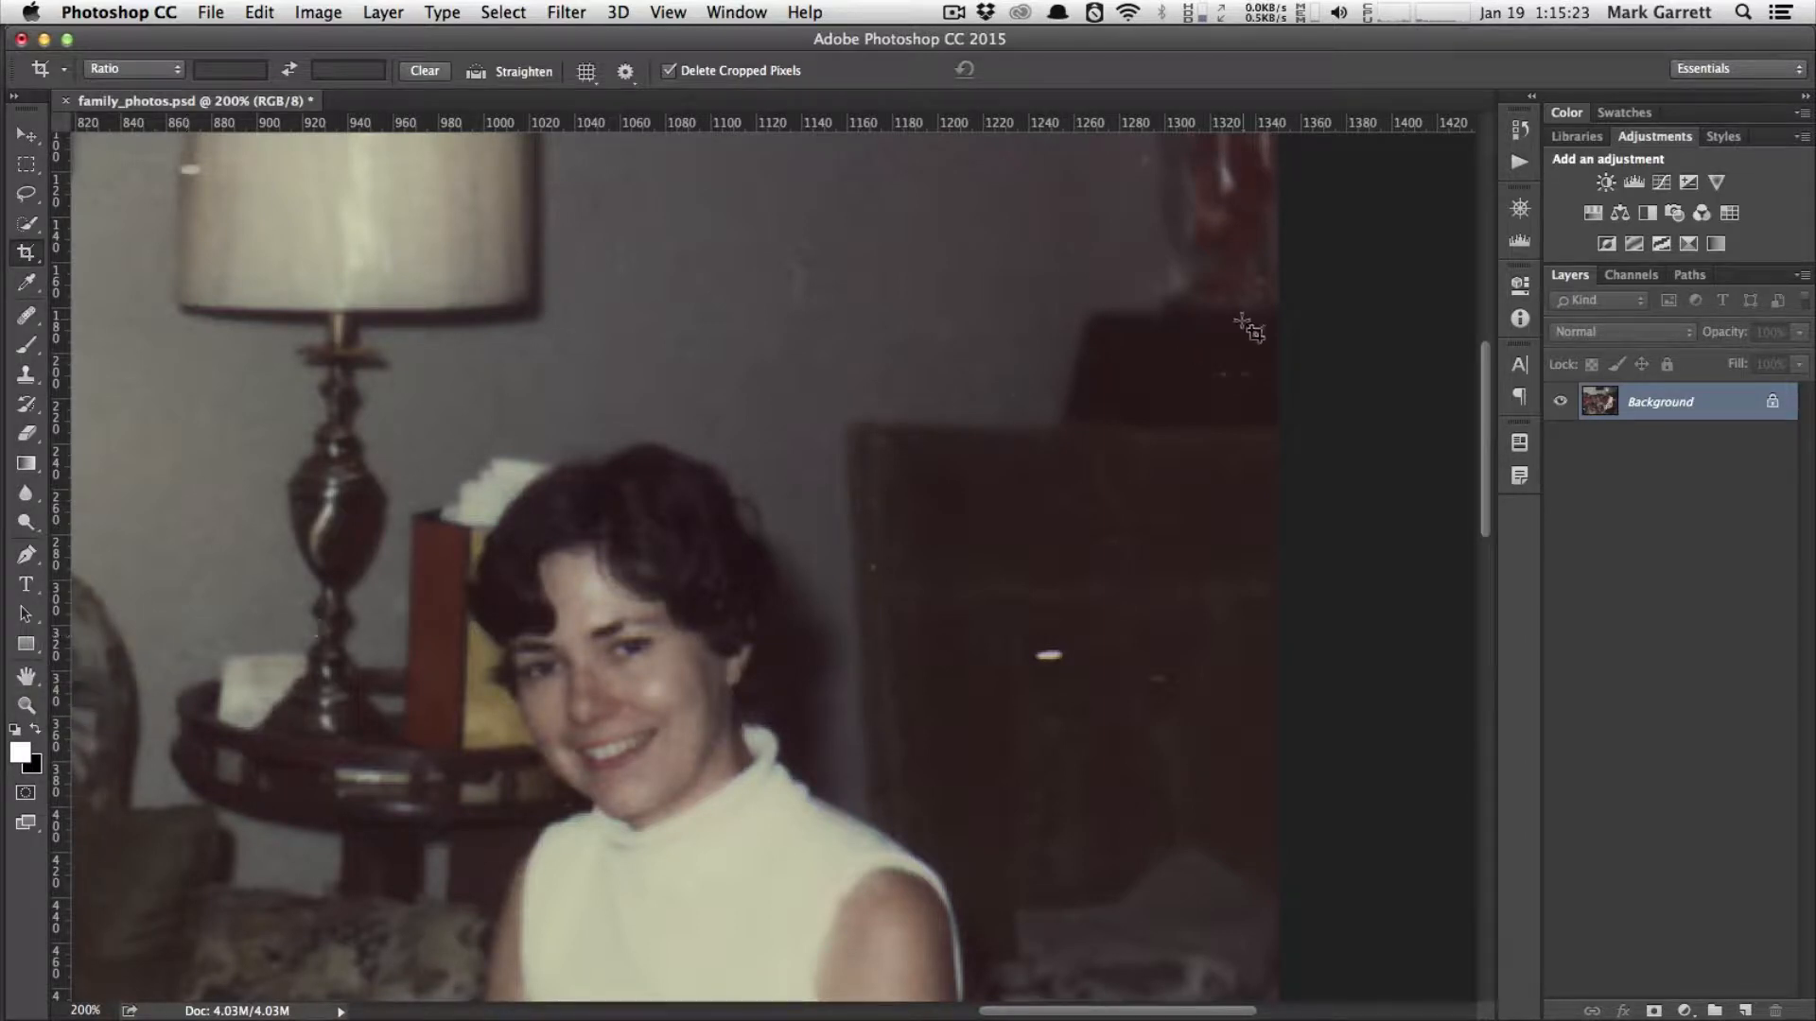
{"action": "left_click_drag", "start_coordinate": [794, 487], "coordinate": [749, 238]}
{"action": "left_click_drag", "start_coordinate": [996, 662], "coordinate": [1010, 195]}
{"action": "left_click_drag", "start_coordinate": [996, 528], "coordinate": [1013, 332]}
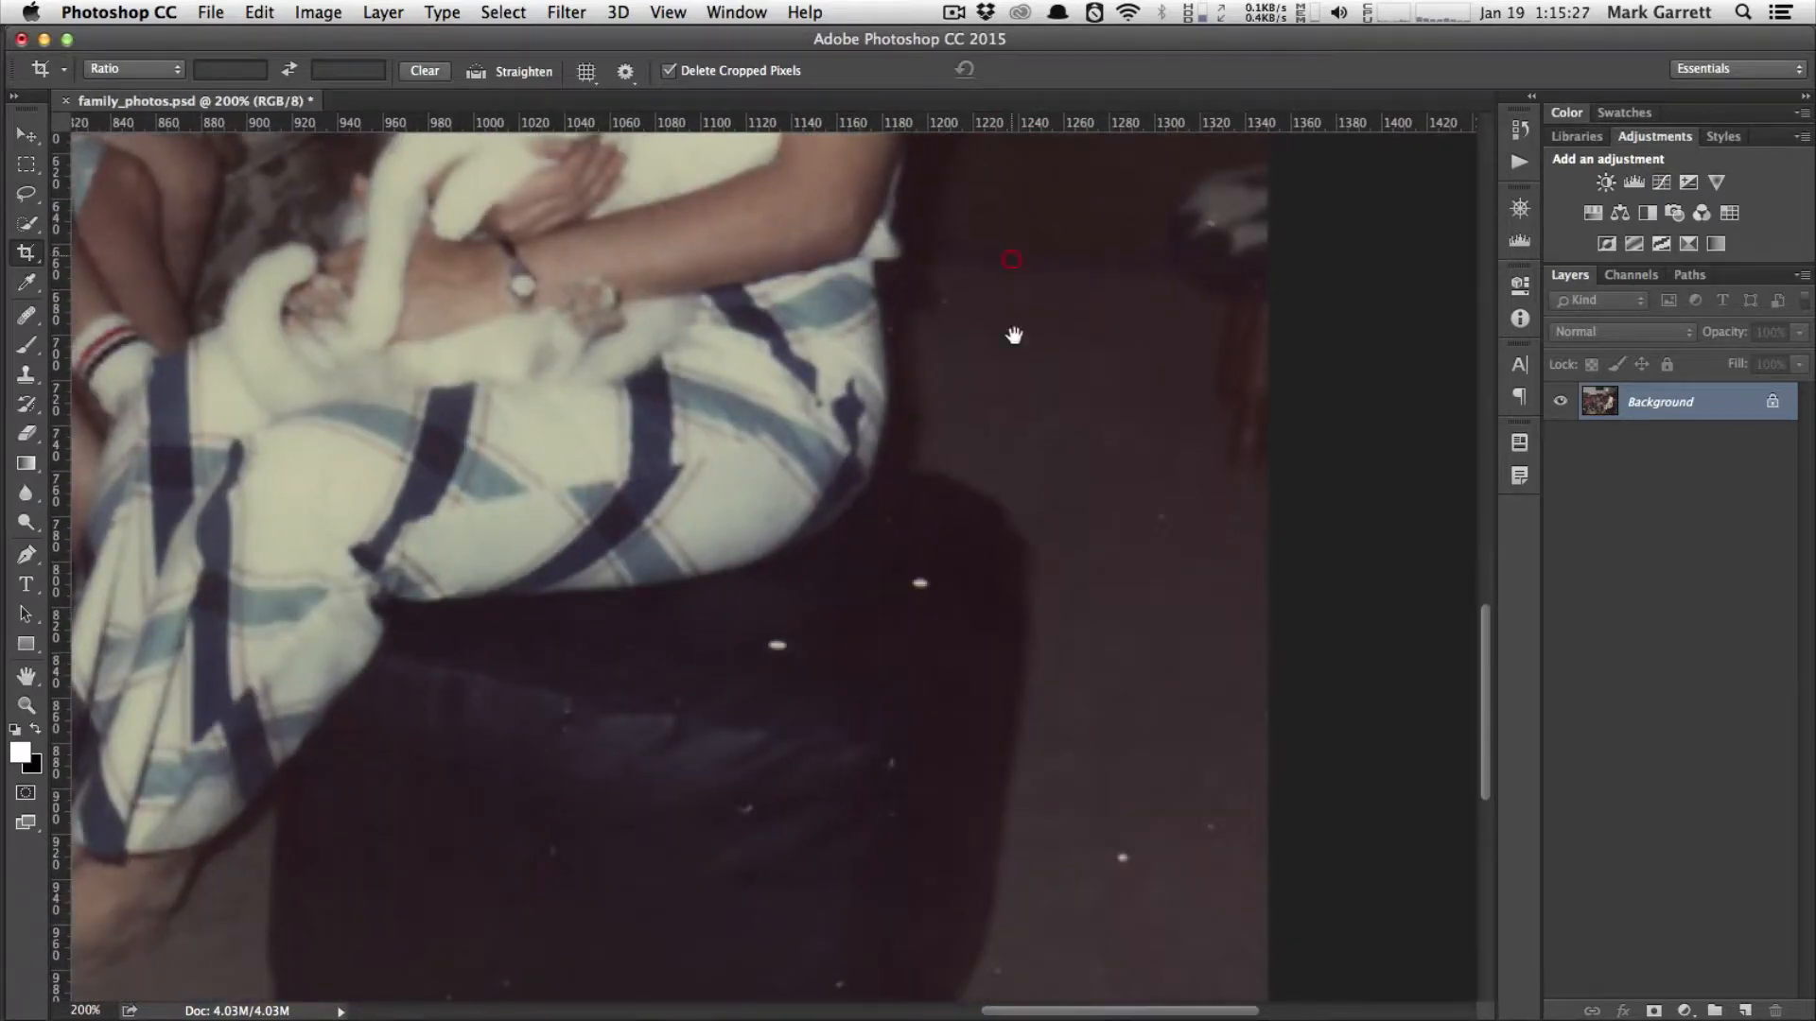
{"action": "left_click_drag", "start_coordinate": [925, 734], "coordinate": [1029, 606]}
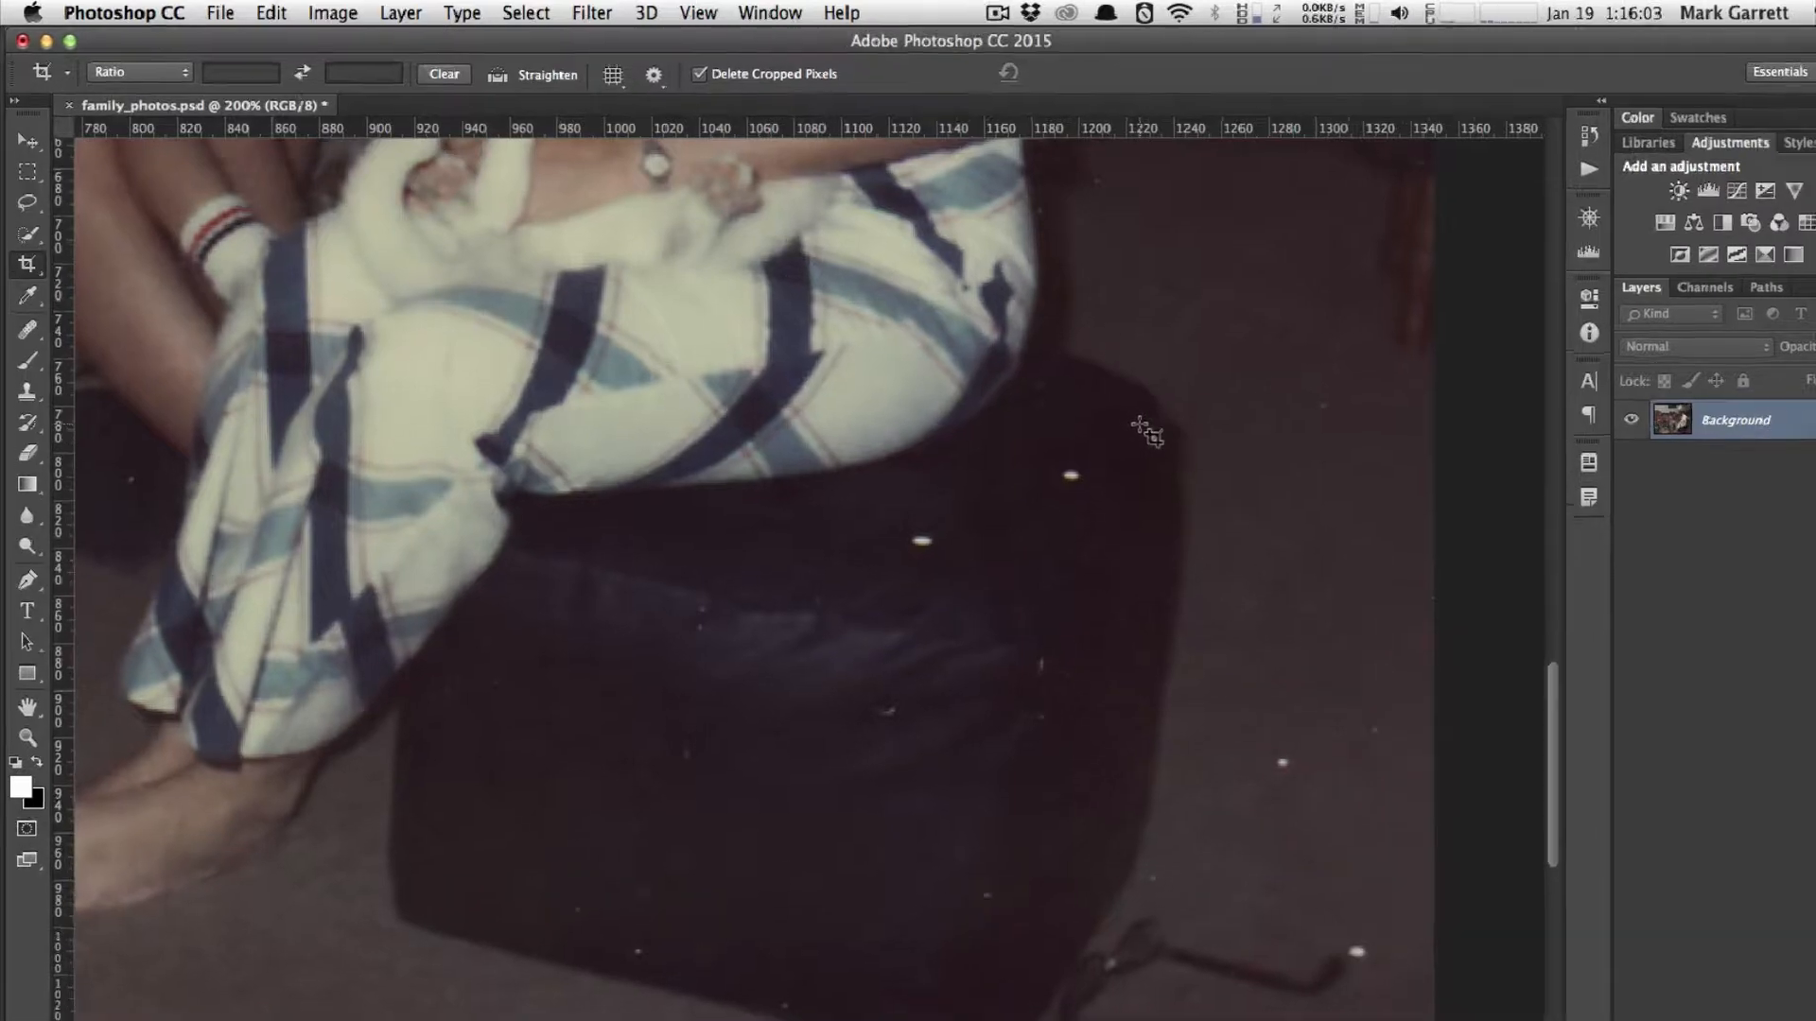
{"action": "key", "text": "space"}
{"action": "left_click_drag", "start_coordinate": [1084, 401], "coordinate": [1187, 640]}
{"action": "left_click_drag", "start_coordinate": [1780, 961], "coordinate": [1778, 963]}
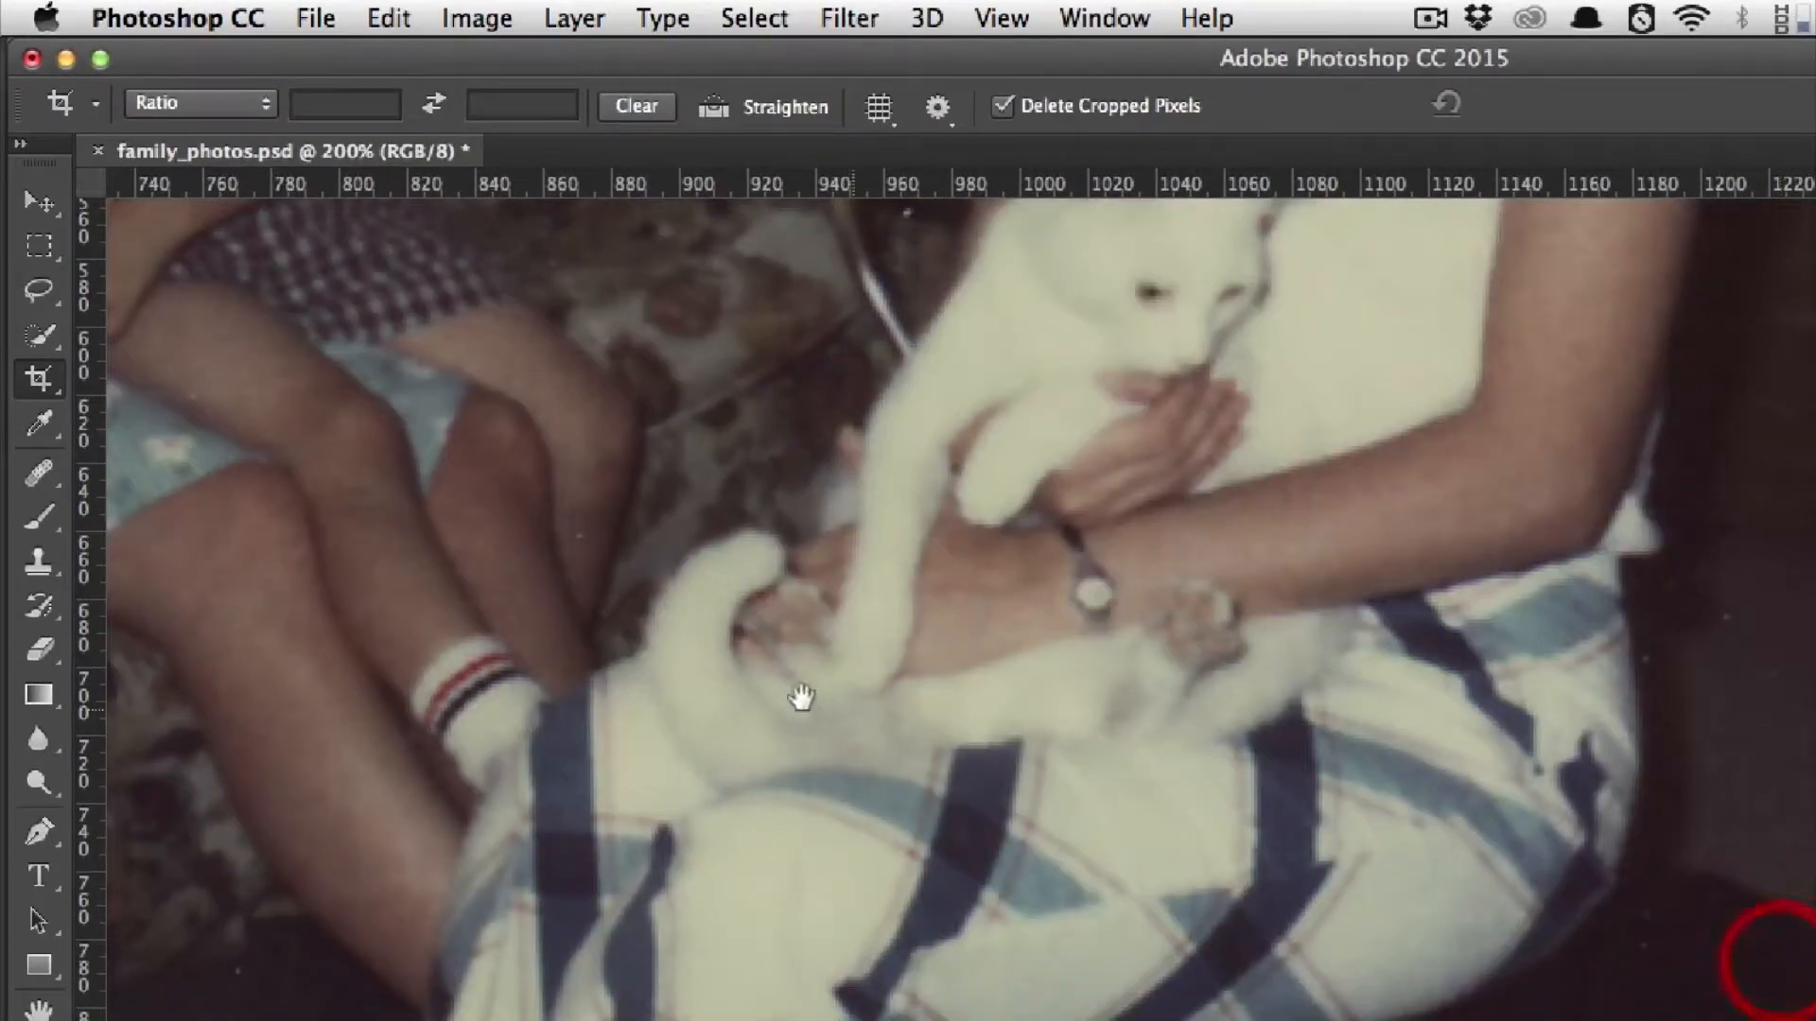
- Switch to the Spot Healing Brush for removing dust spots
{"action": "left_click", "coordinate": [42, 480]}
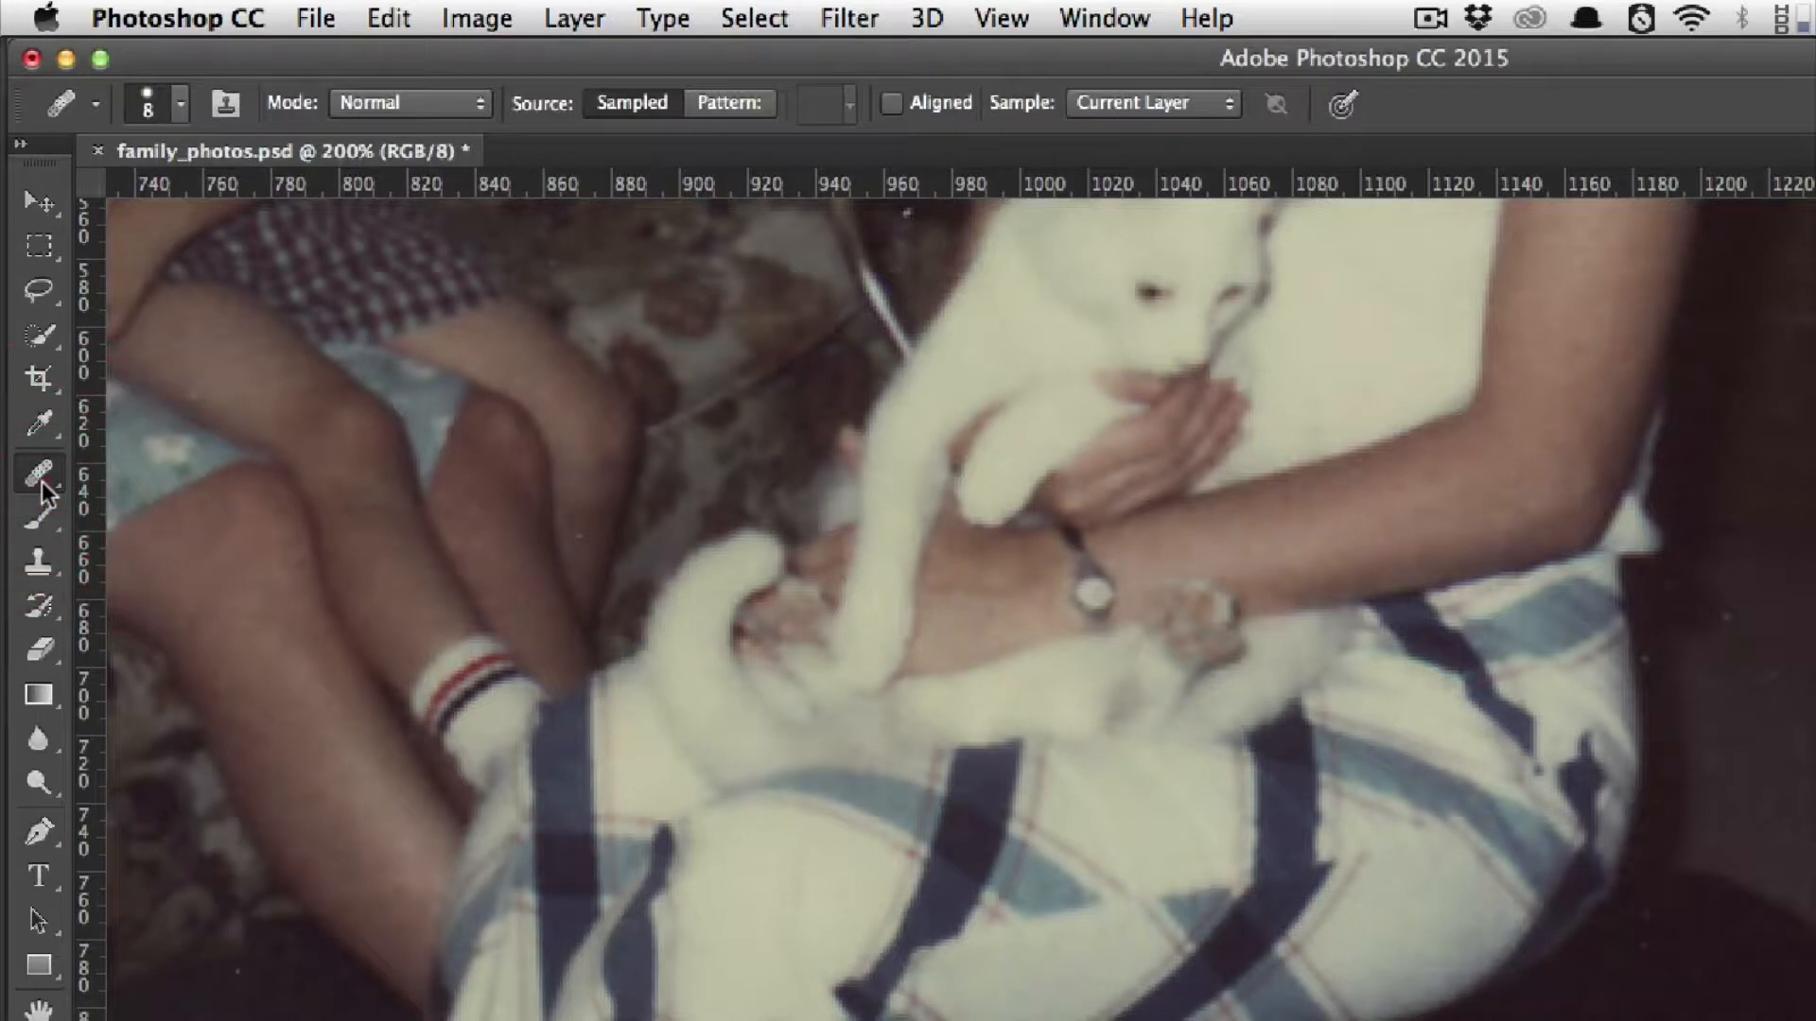
{"action": "left_click", "coordinate": [41, 481]}
{"action": "left_click", "coordinate": [142, 461]}
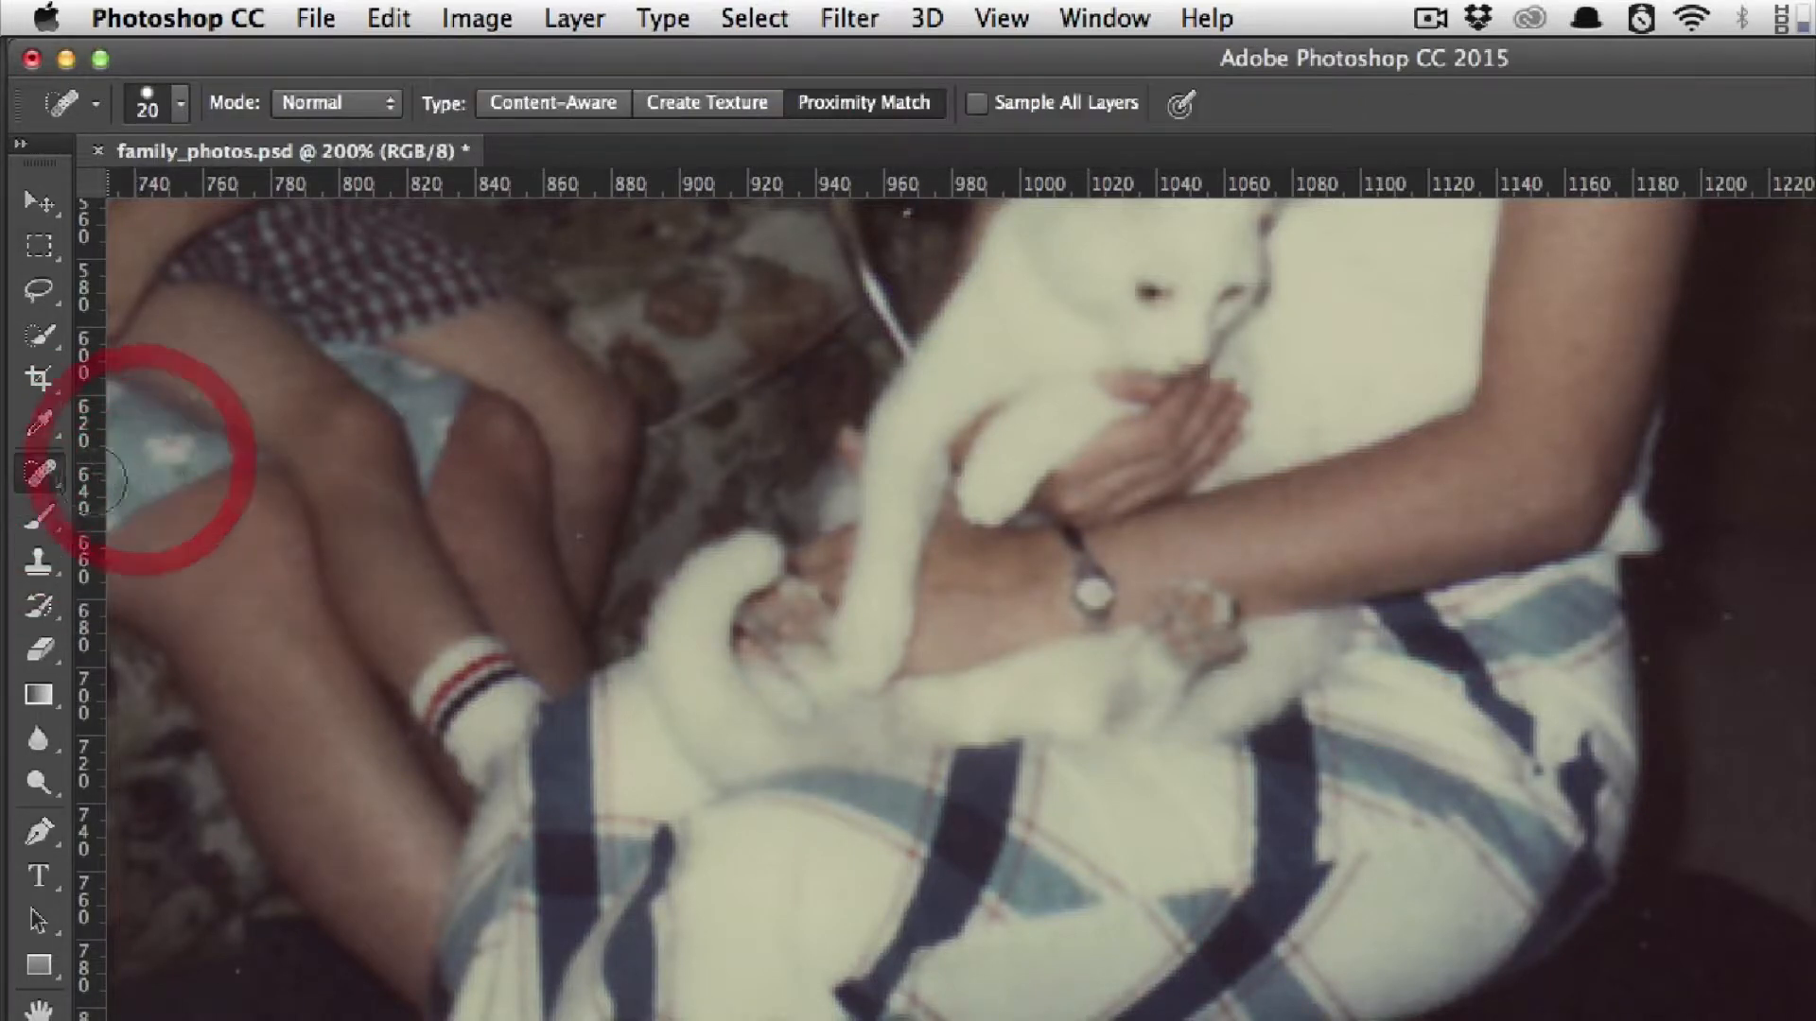
- Set the Spot Healing Brush to a size of 18 px and a hardness of 10%
{"action": "mouse_move", "coordinate": [41, 480]}
{"action": "left_mouse_down"}
{"action": "mouse_move", "coordinate": [125, 479]}
{"action": "mouse_move", "coordinate": [176, 560]}
{"action": "mouse_move", "coordinate": [202, 479]}
{"action": "mouse_move", "coordinate": [215, 591]}
{"action": "mouse_move", "coordinate": [197, 463]}
{"action": "mouse_move", "coordinate": [320, 473]}
{"action": "mouse_move", "coordinate": [242, 477]}
{"action": "left_mouse_up"}
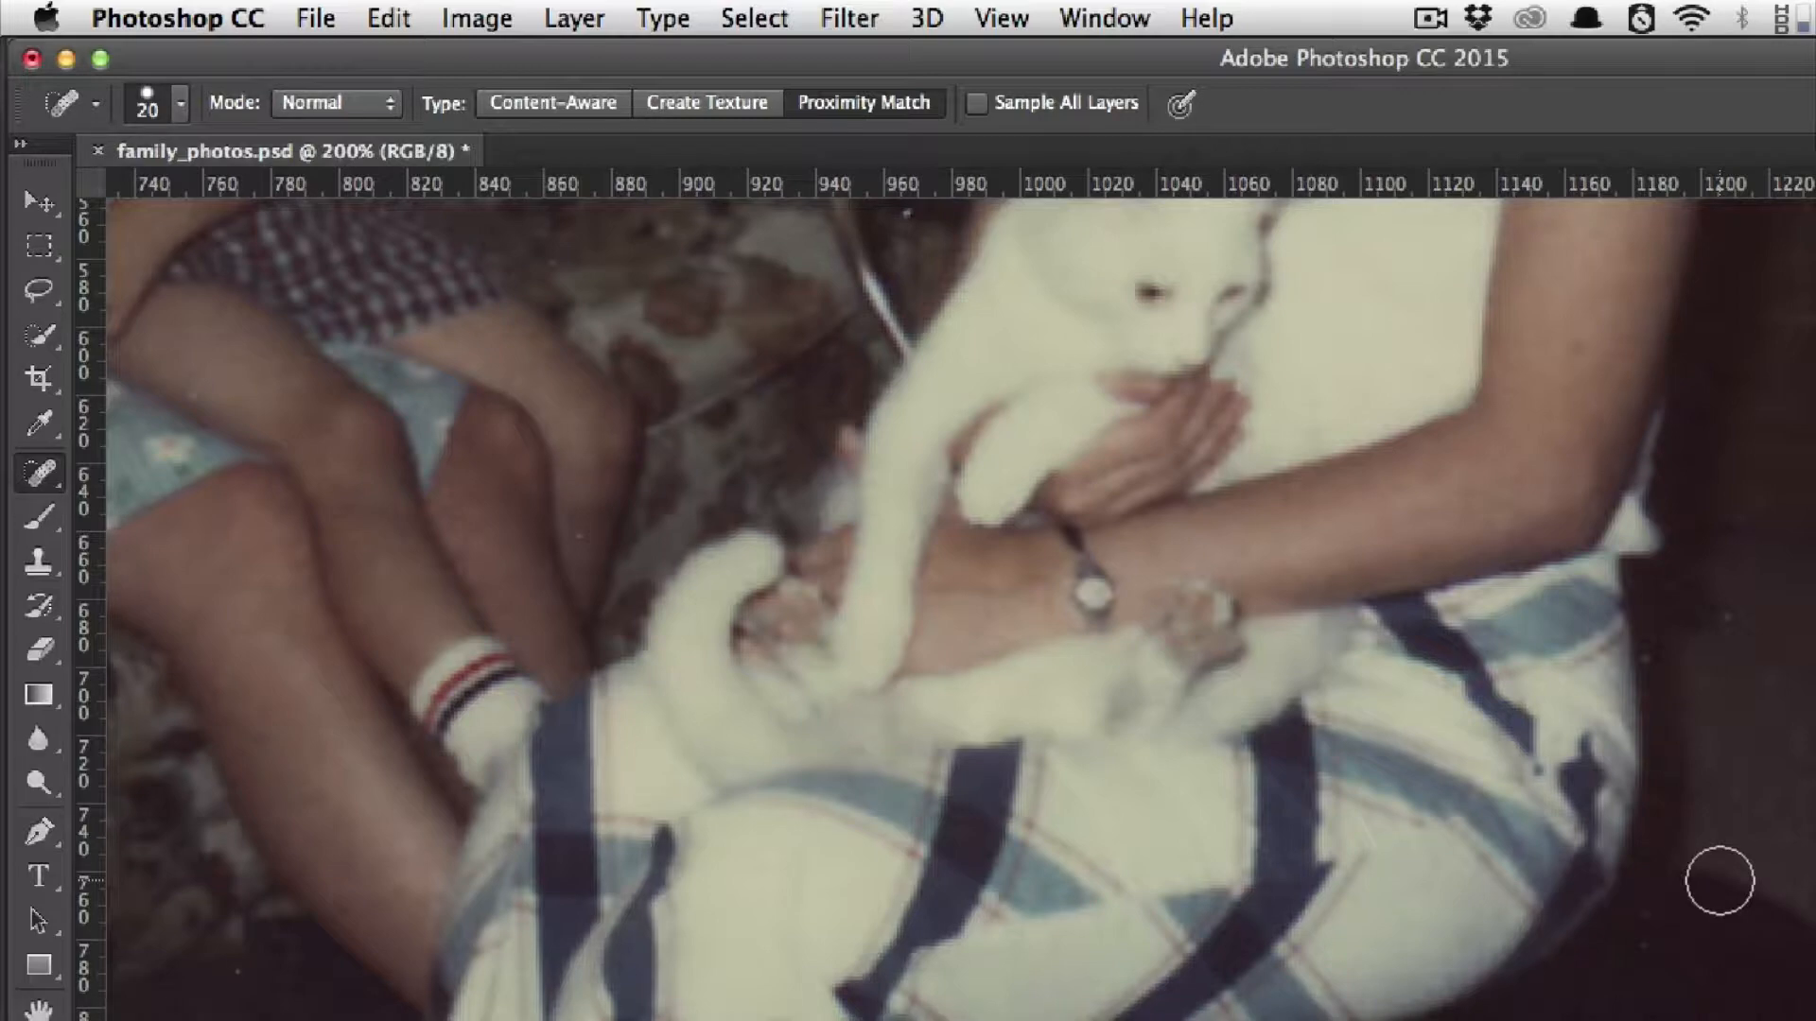
{"action": "key", "text": "bracketleft"}
{"action": "left_click", "coordinate": [178, 105]}
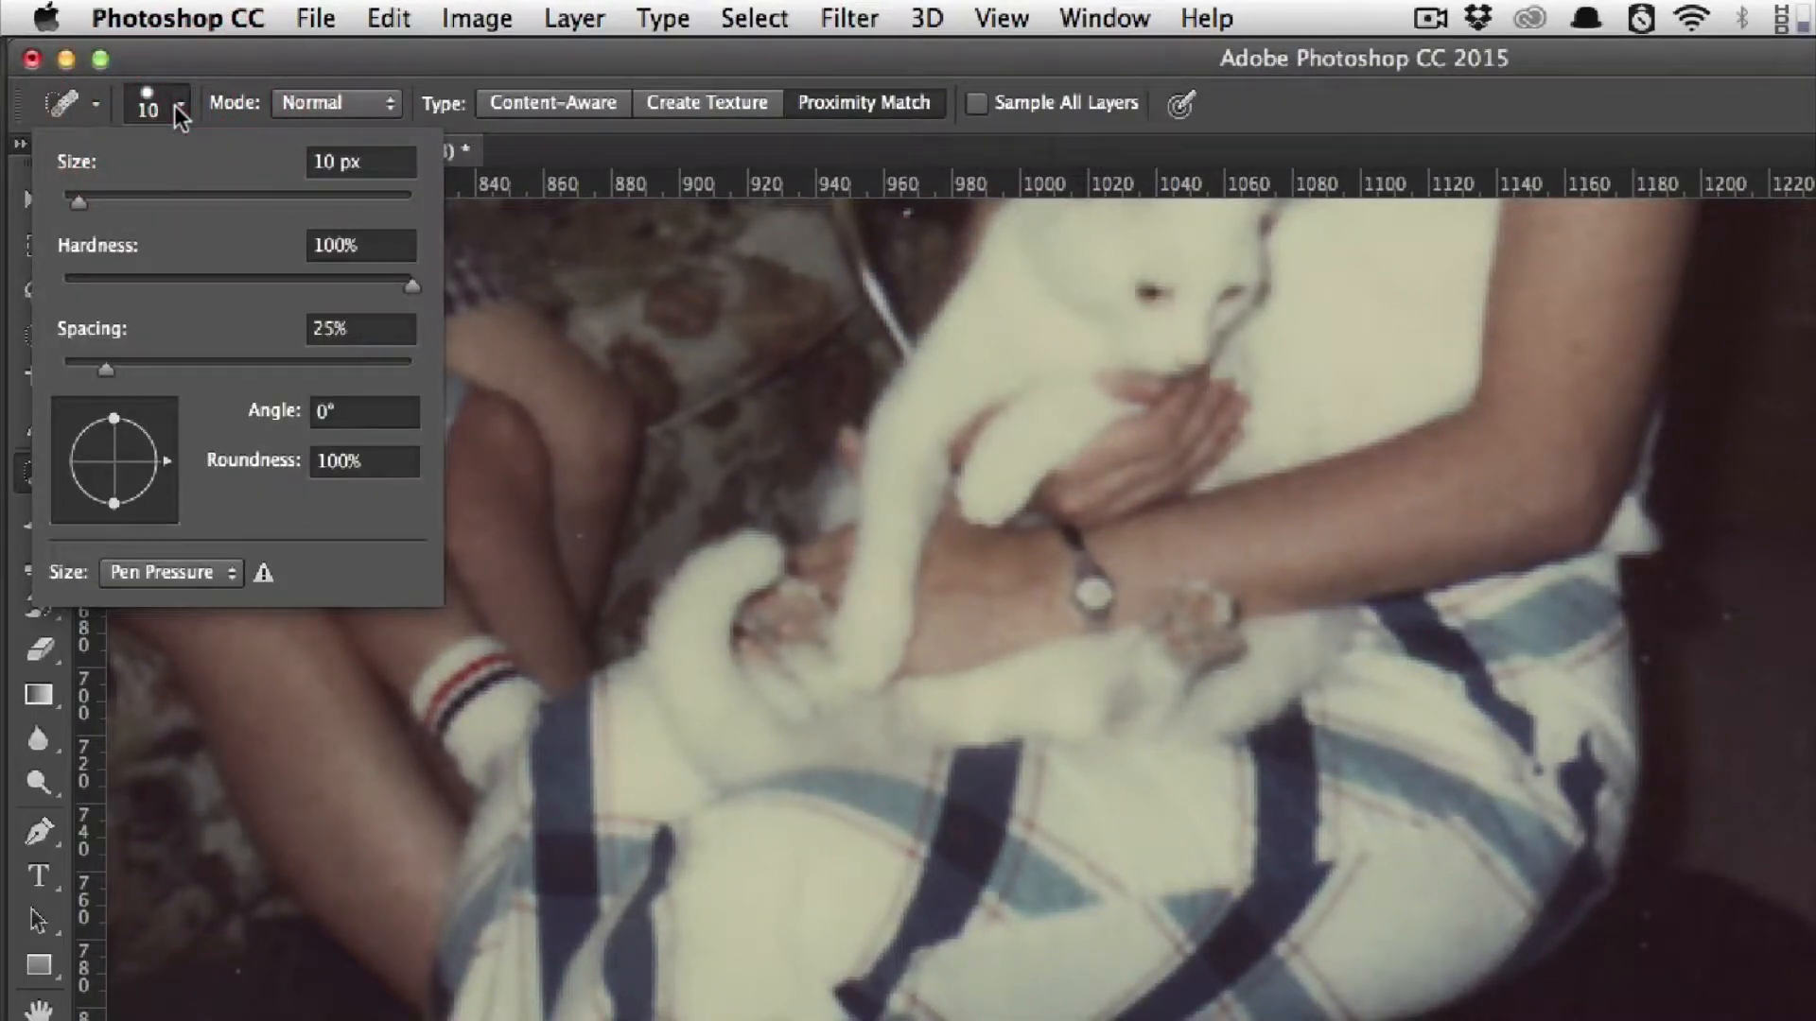
{"action": "mouse_move", "coordinate": [77, 202]}
{"action": "left_mouse_down"}
{"action": "mouse_move", "coordinate": [266, 202]}
{"action": "mouse_move", "coordinate": [95, 202]}
{"action": "left_mouse_up"}
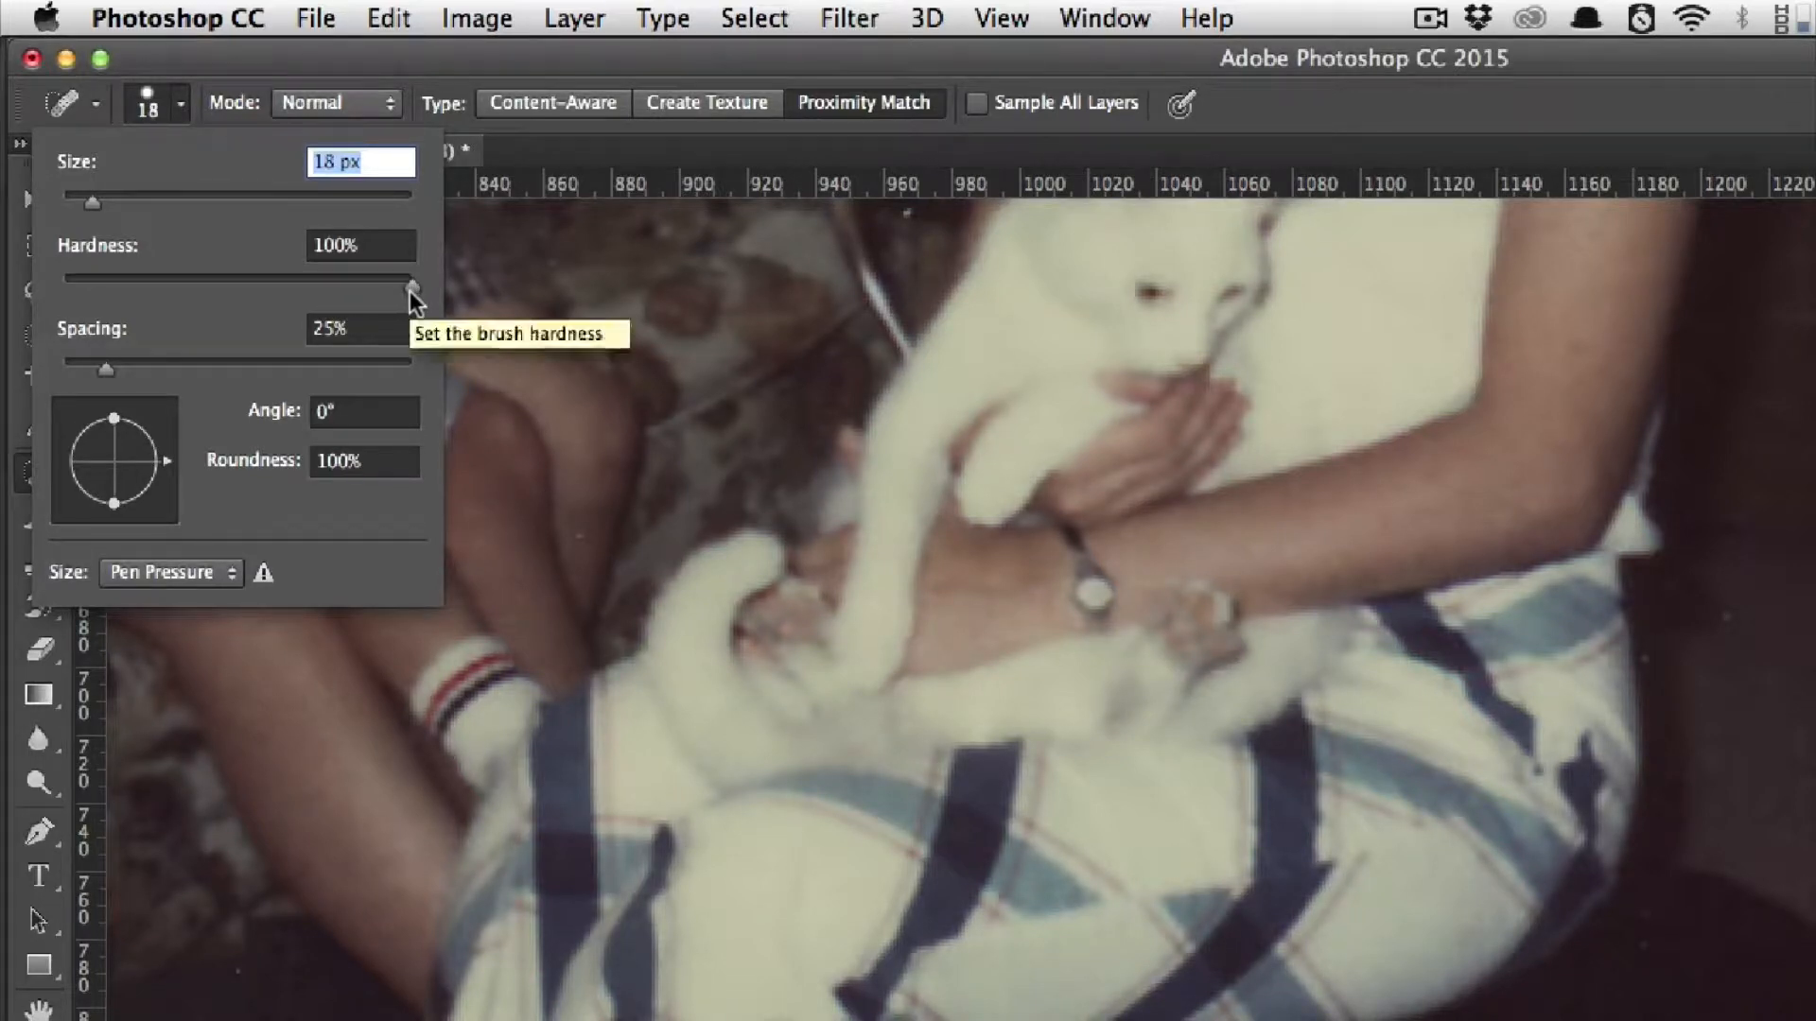
{"action": "left_click_drag", "start_coordinate": [412, 287], "coordinate": [68, 288]}
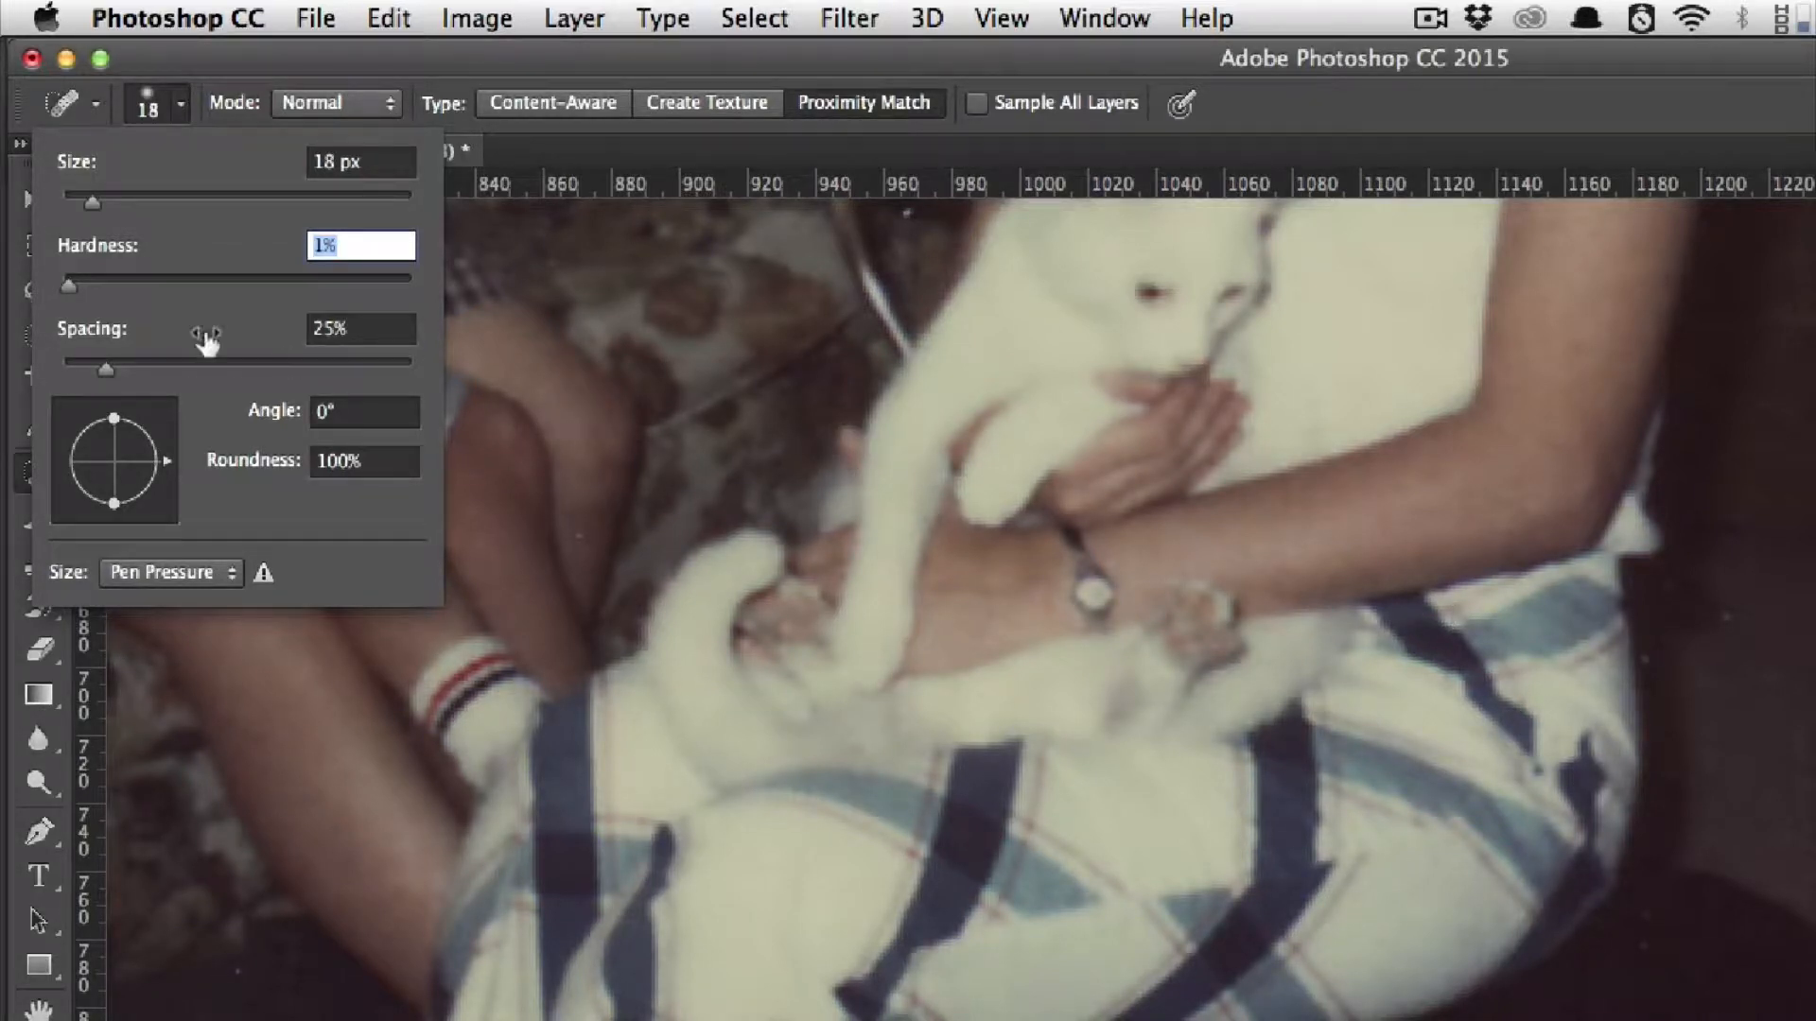
{"action": "left_click_drag", "start_coordinate": [68, 285], "coordinate": [104, 291]}
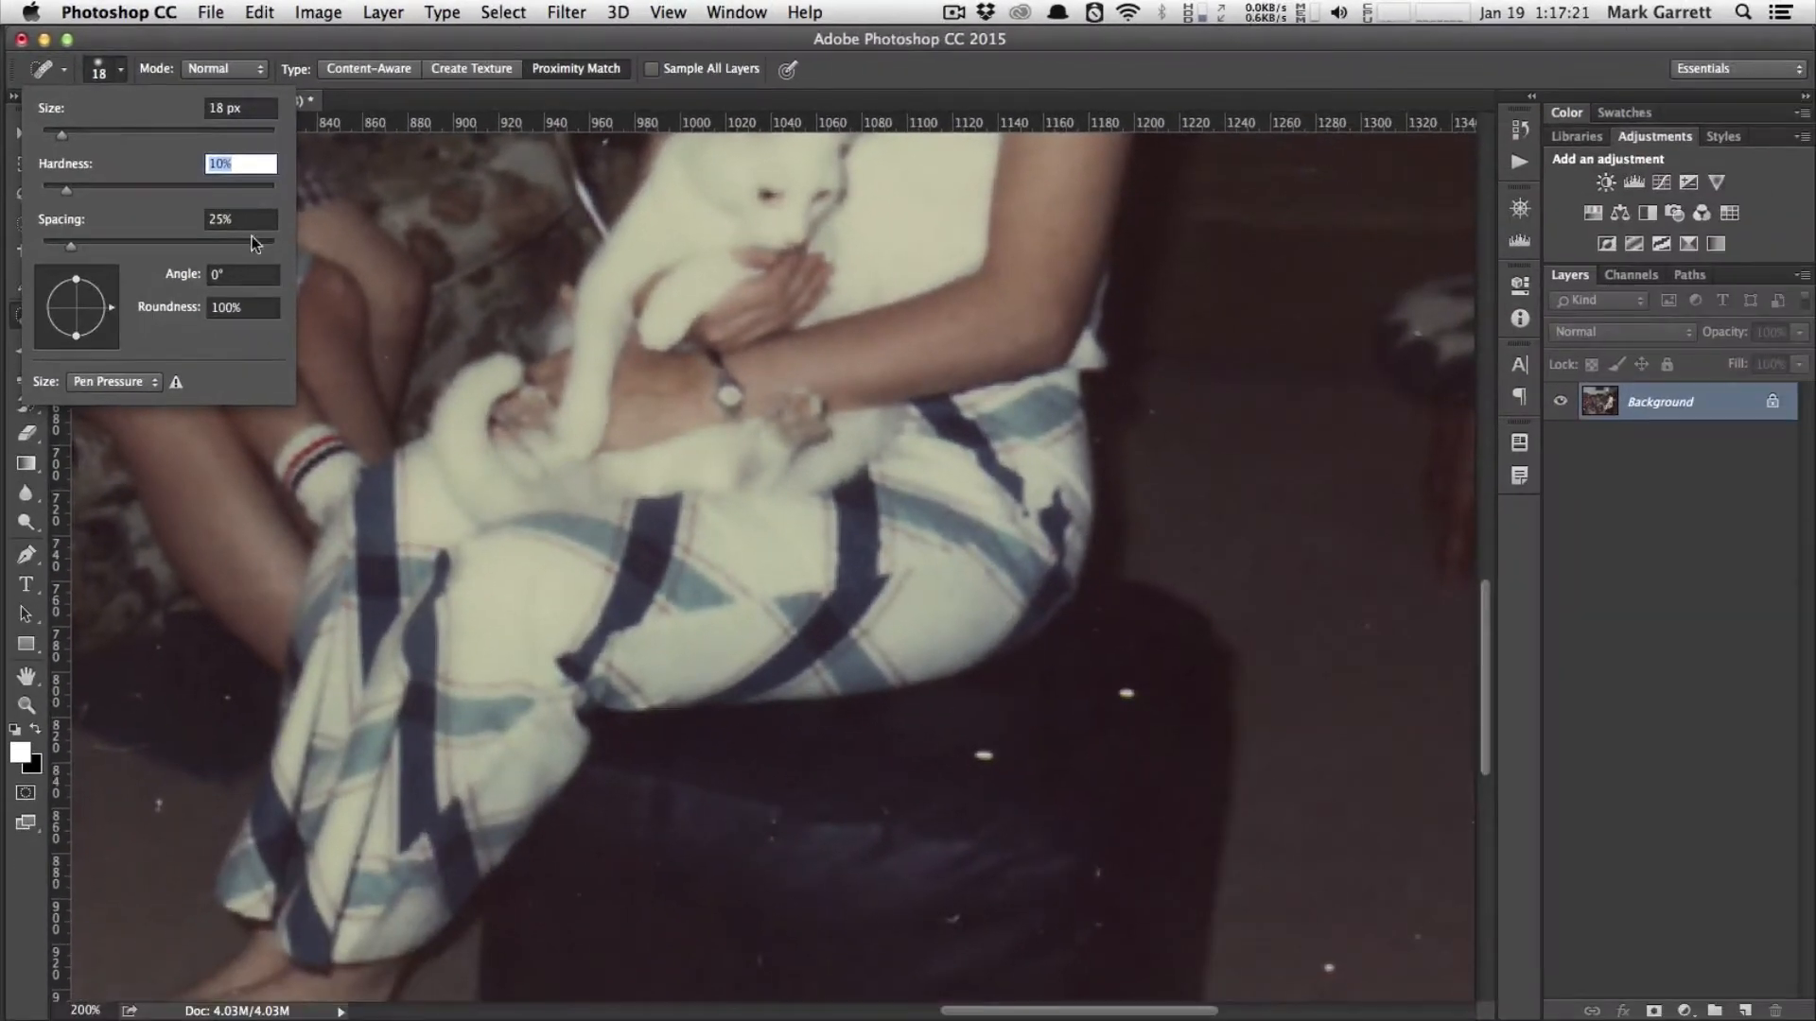
{"action": "left_click", "coordinate": [122, 71]}
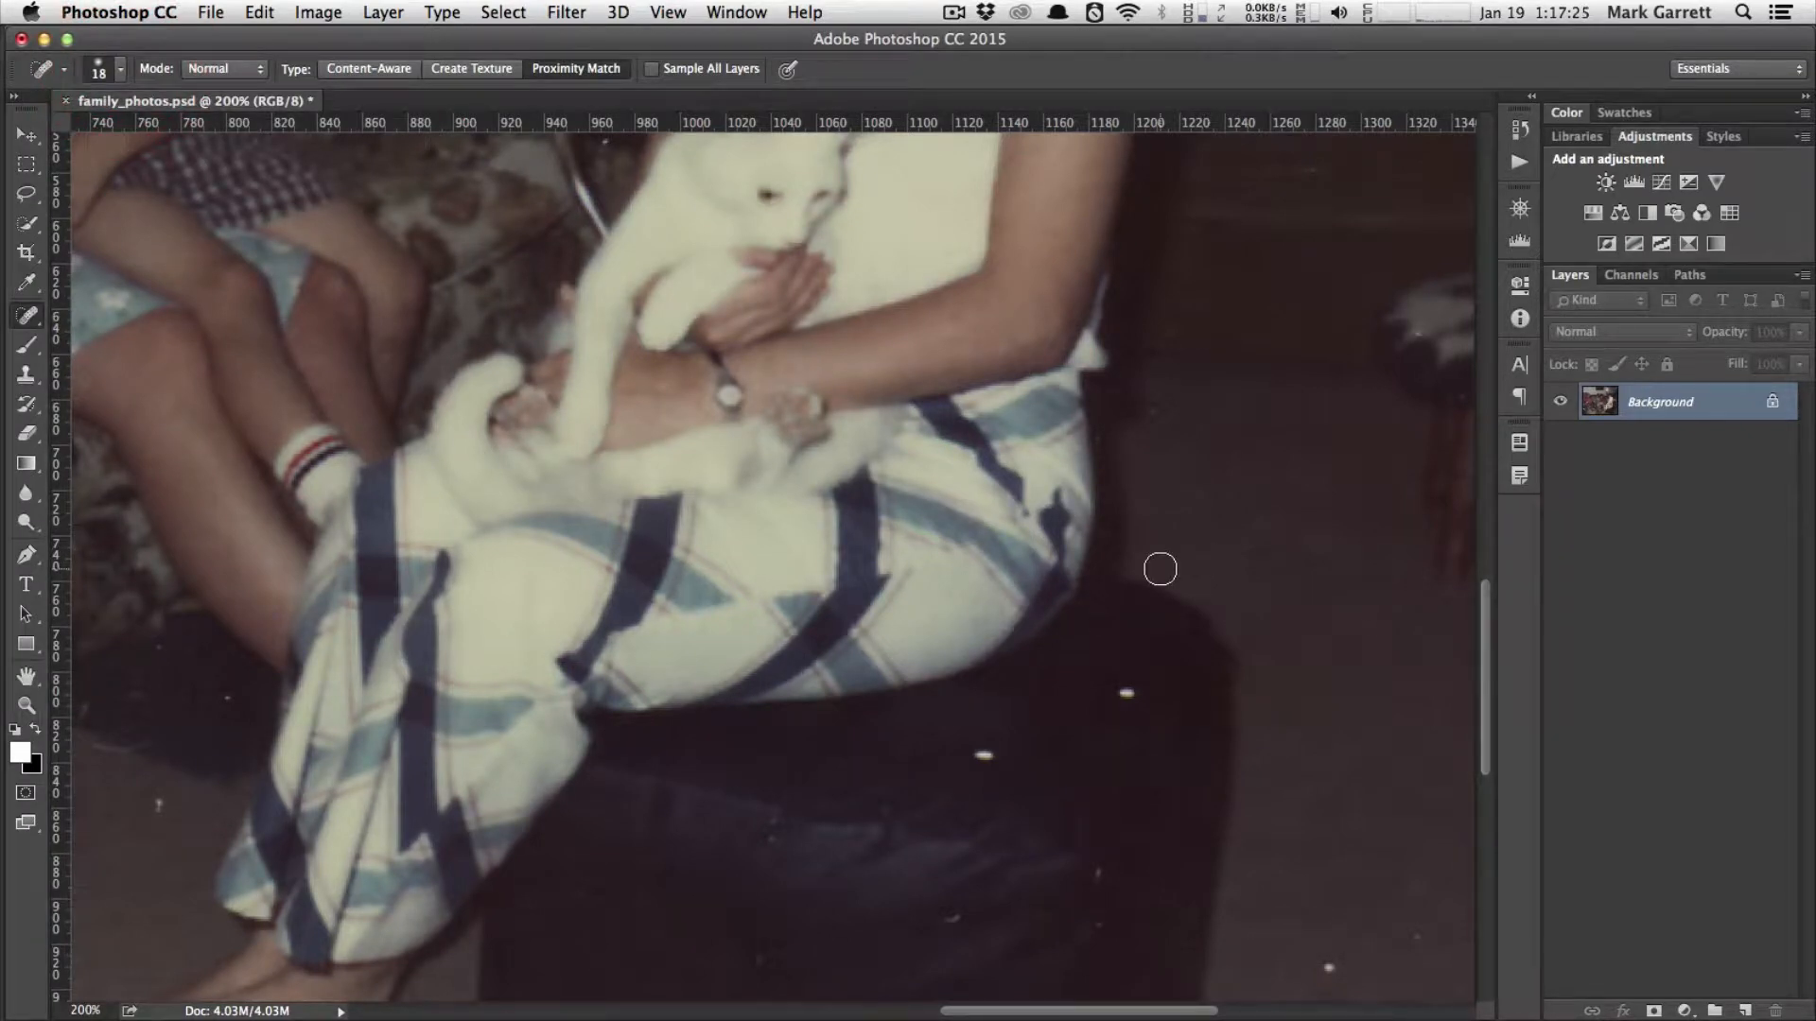
{"action": "left_click", "coordinate": [122, 71]}
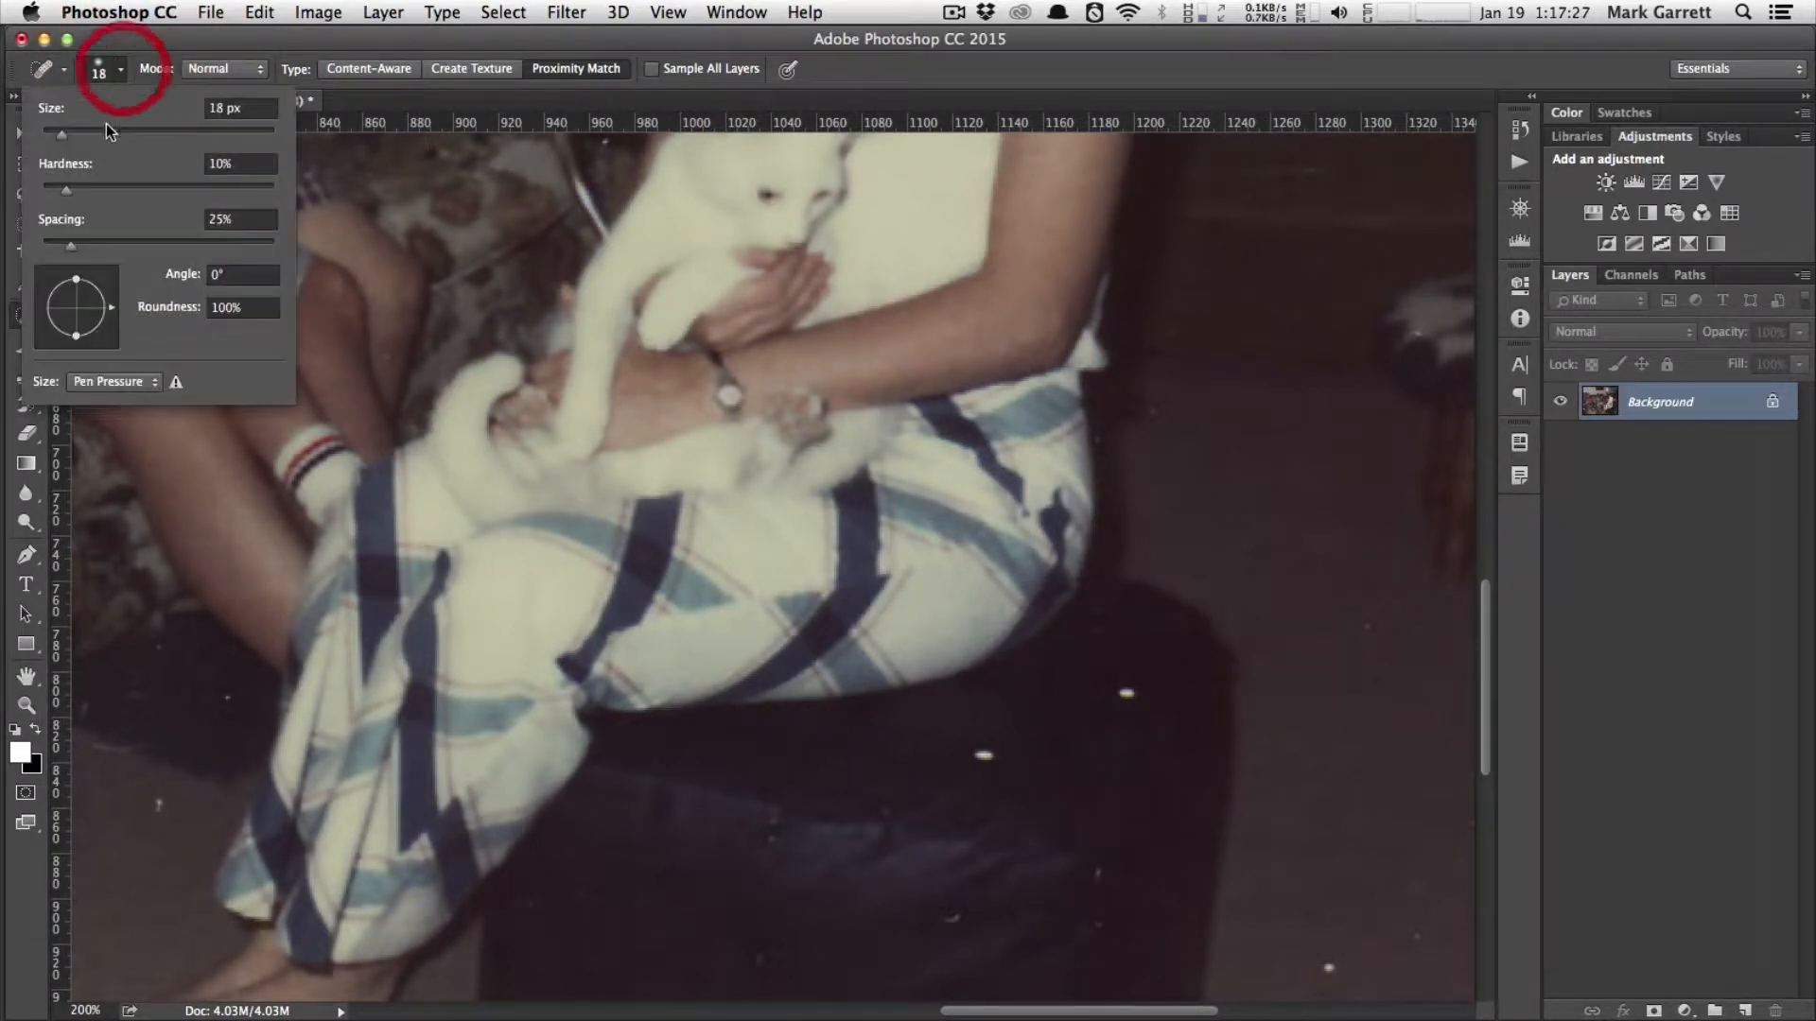
{"action": "left_click", "coordinate": [121, 72]}
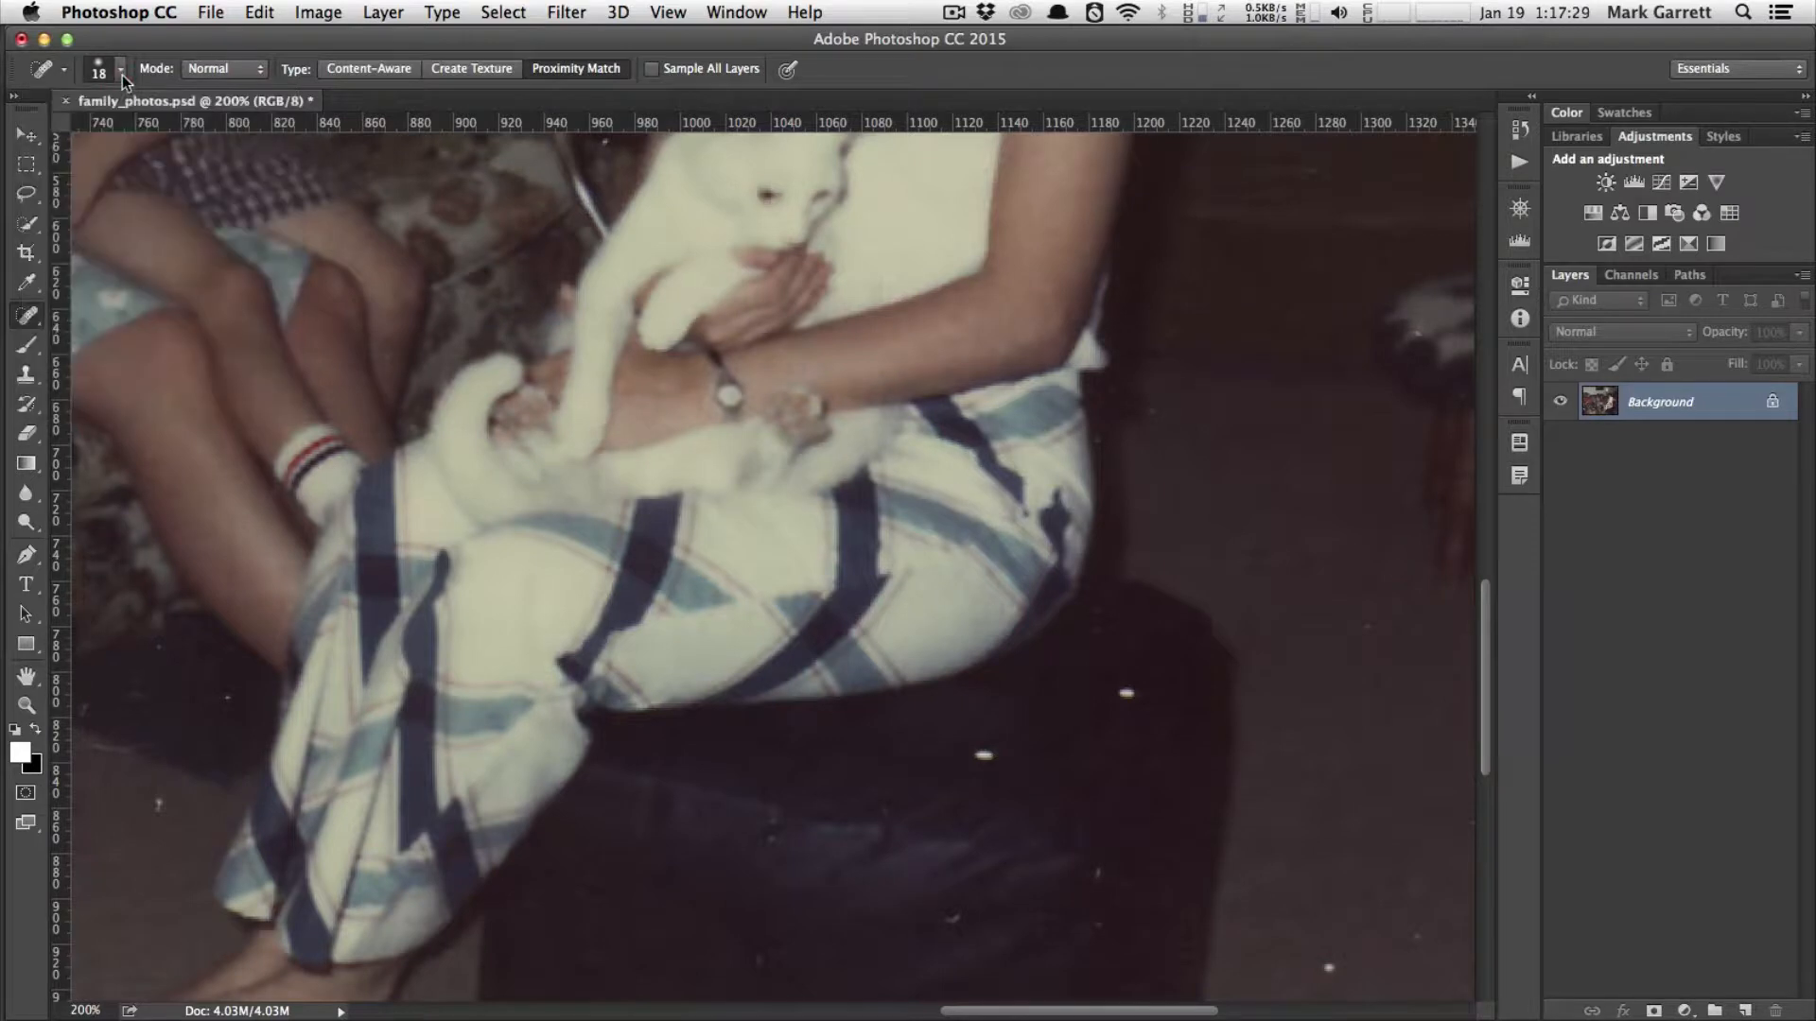
- Practise enlarging and shrinking the healing brush, going up to 70 px and finishing at 15 px
{"action": "key", "text": "bracketleft"}
{"action": "key", "text": "bracketleft"}
{"action": "key", "text": "bracketright"}
{"action": "key", "text": "bracketright"}
{"action": "key", "text": "bracketright"}
{"action": "key", "text": "bracketright"}
{"action": "key", "text": "bracketleft"}
{"action": "key", "text": "bracketleft"}
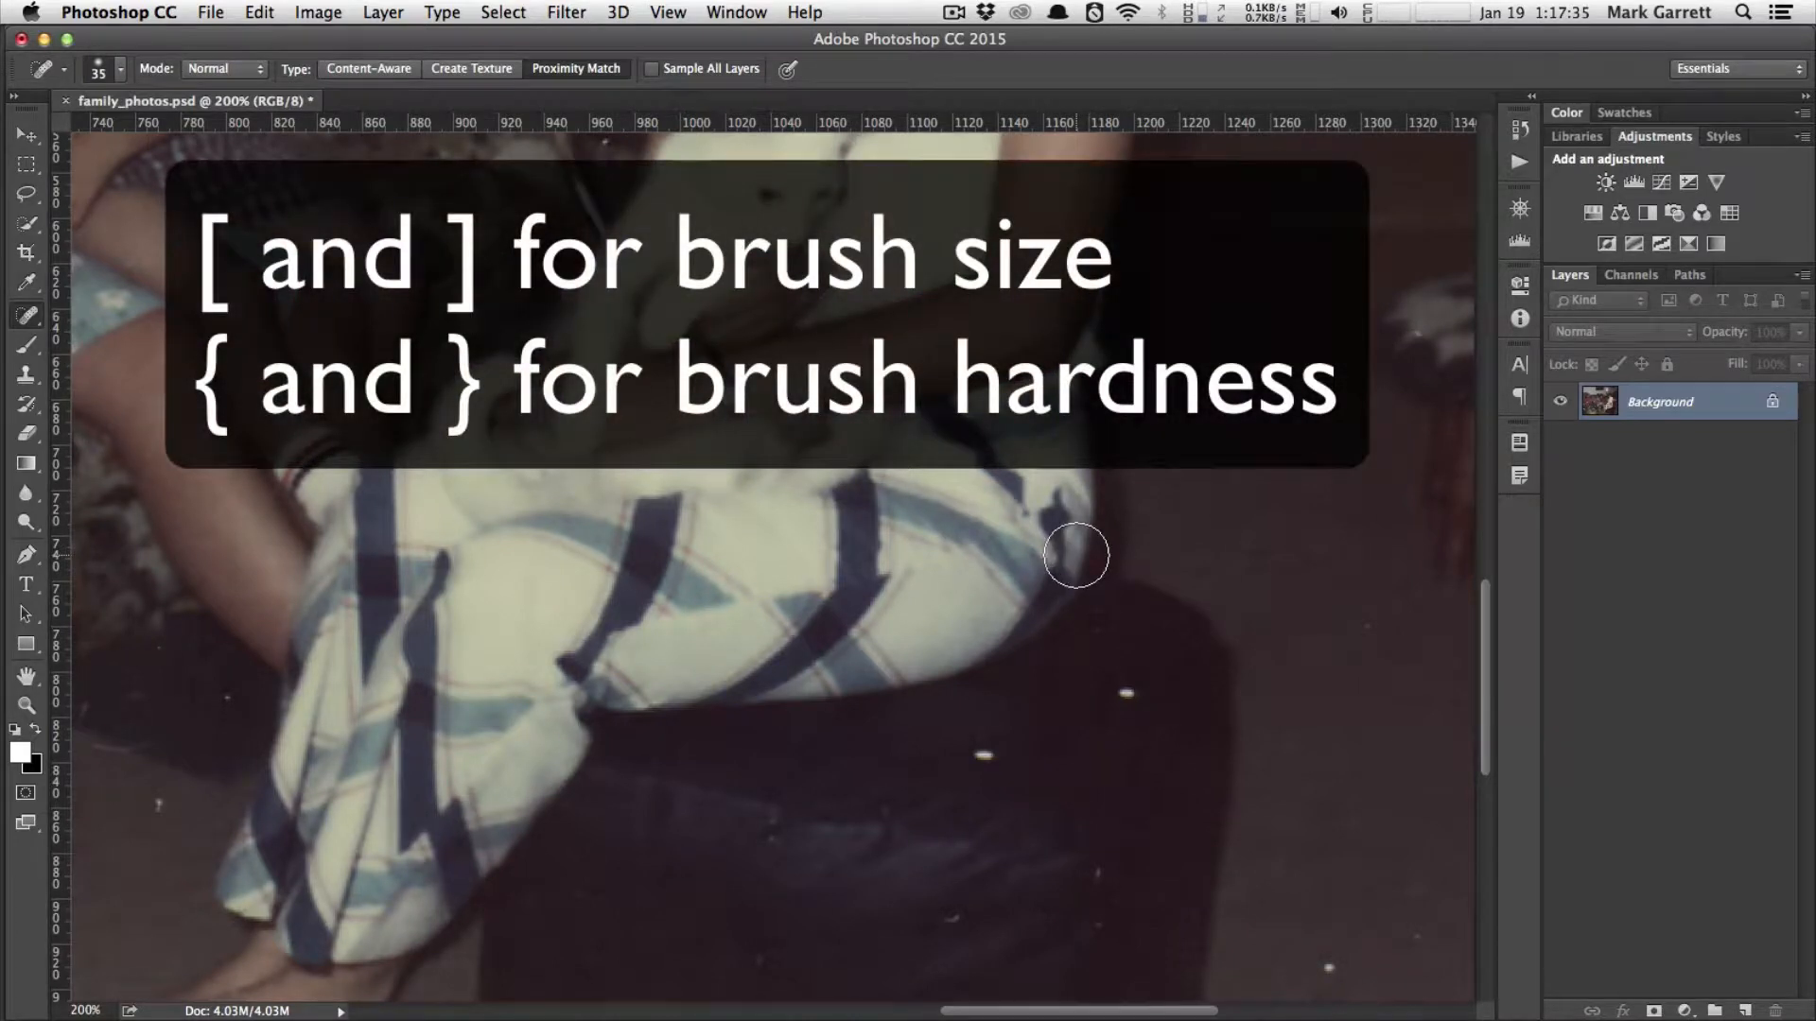
{"action": "key", "text": "bracketright"}
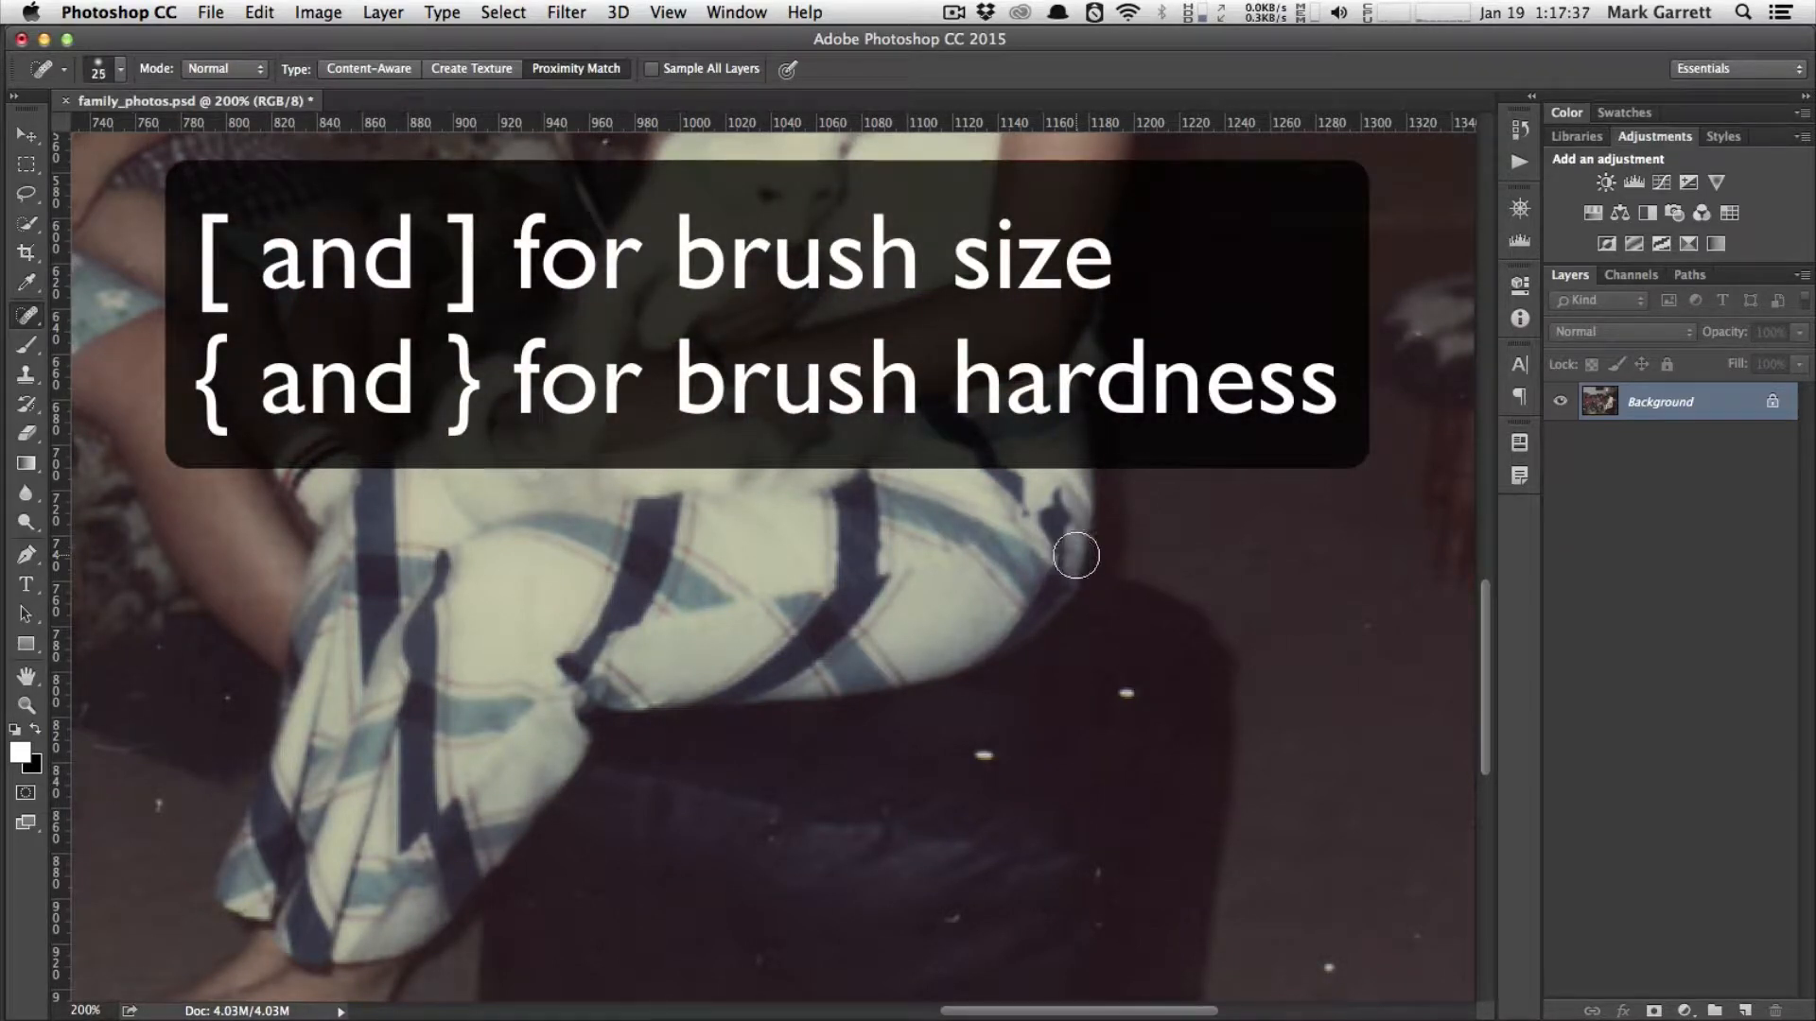
{"action": "key", "text": "bracketleft"}
{"action": "key", "text": "bracketright"}
{"action": "key", "text": "bracketright"}
{"action": "key", "text": "bracketright"}
{"action": "key", "text": "bracketright"}
{"action": "key", "text": "bracketright"}
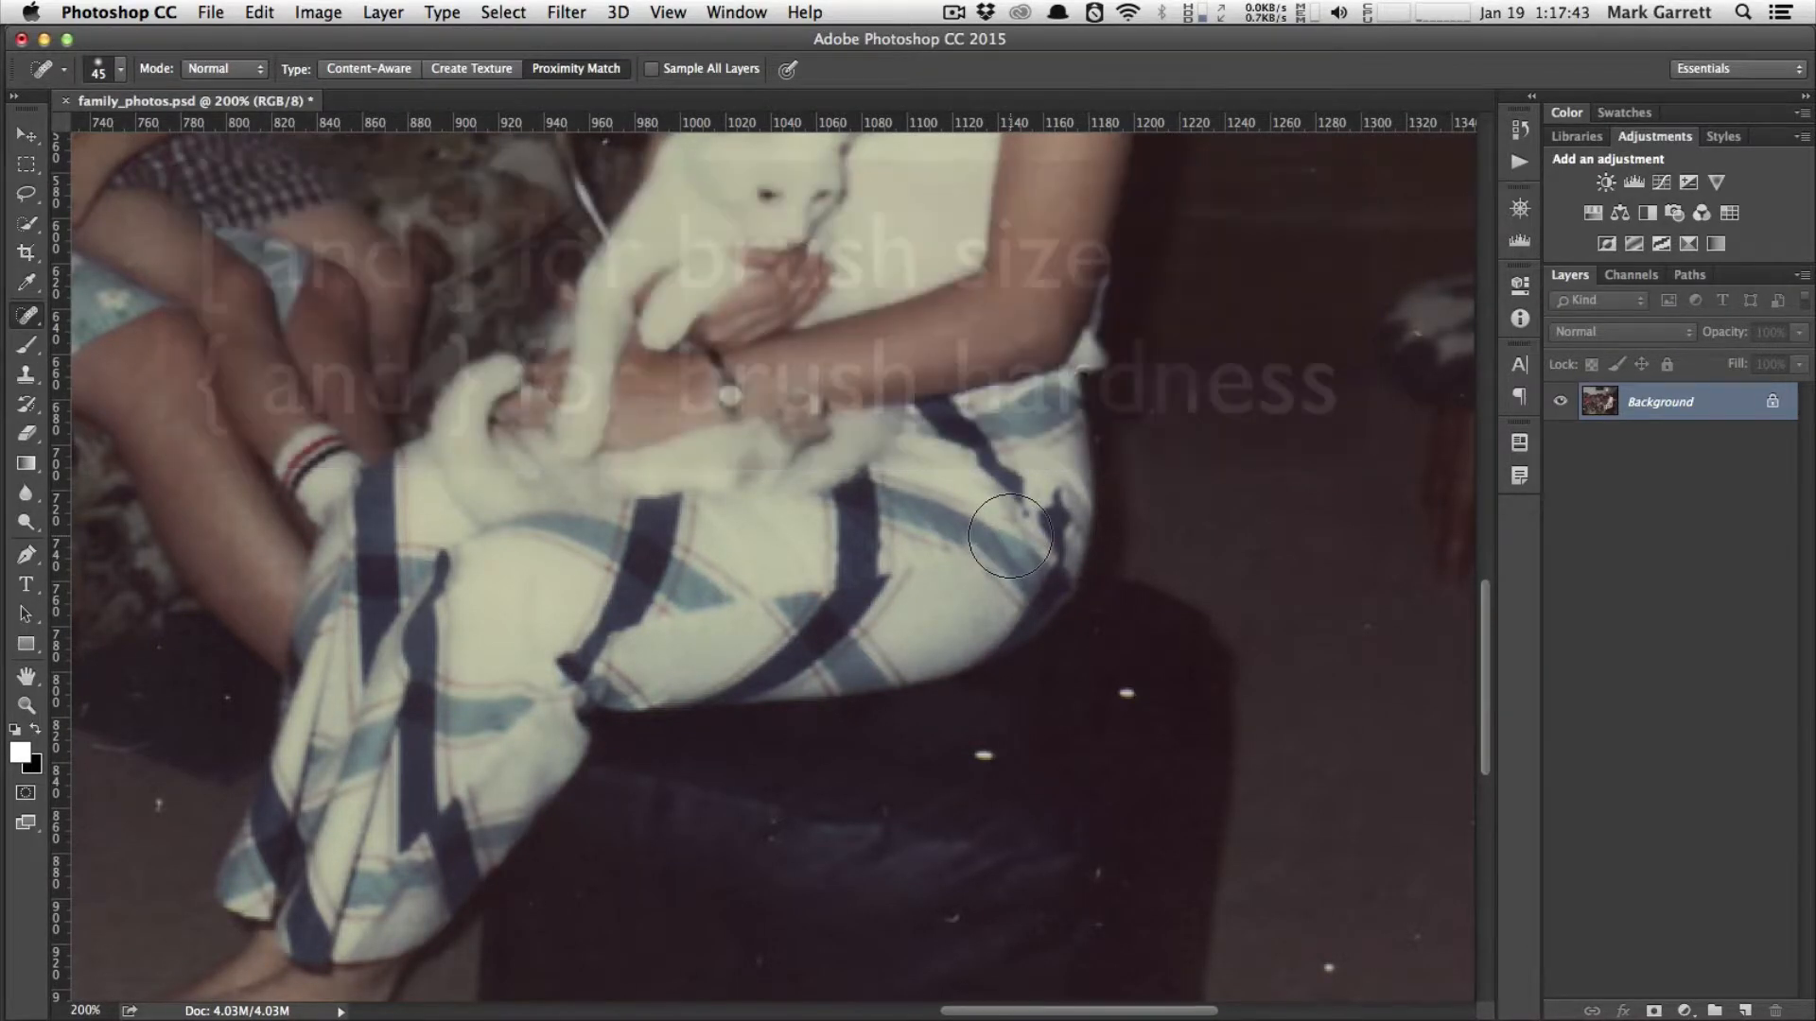
{"action": "key", "text": "bracketright"}
{"action": "key", "text": "bracketright"}
{"action": "key", "text": "bracketright"}
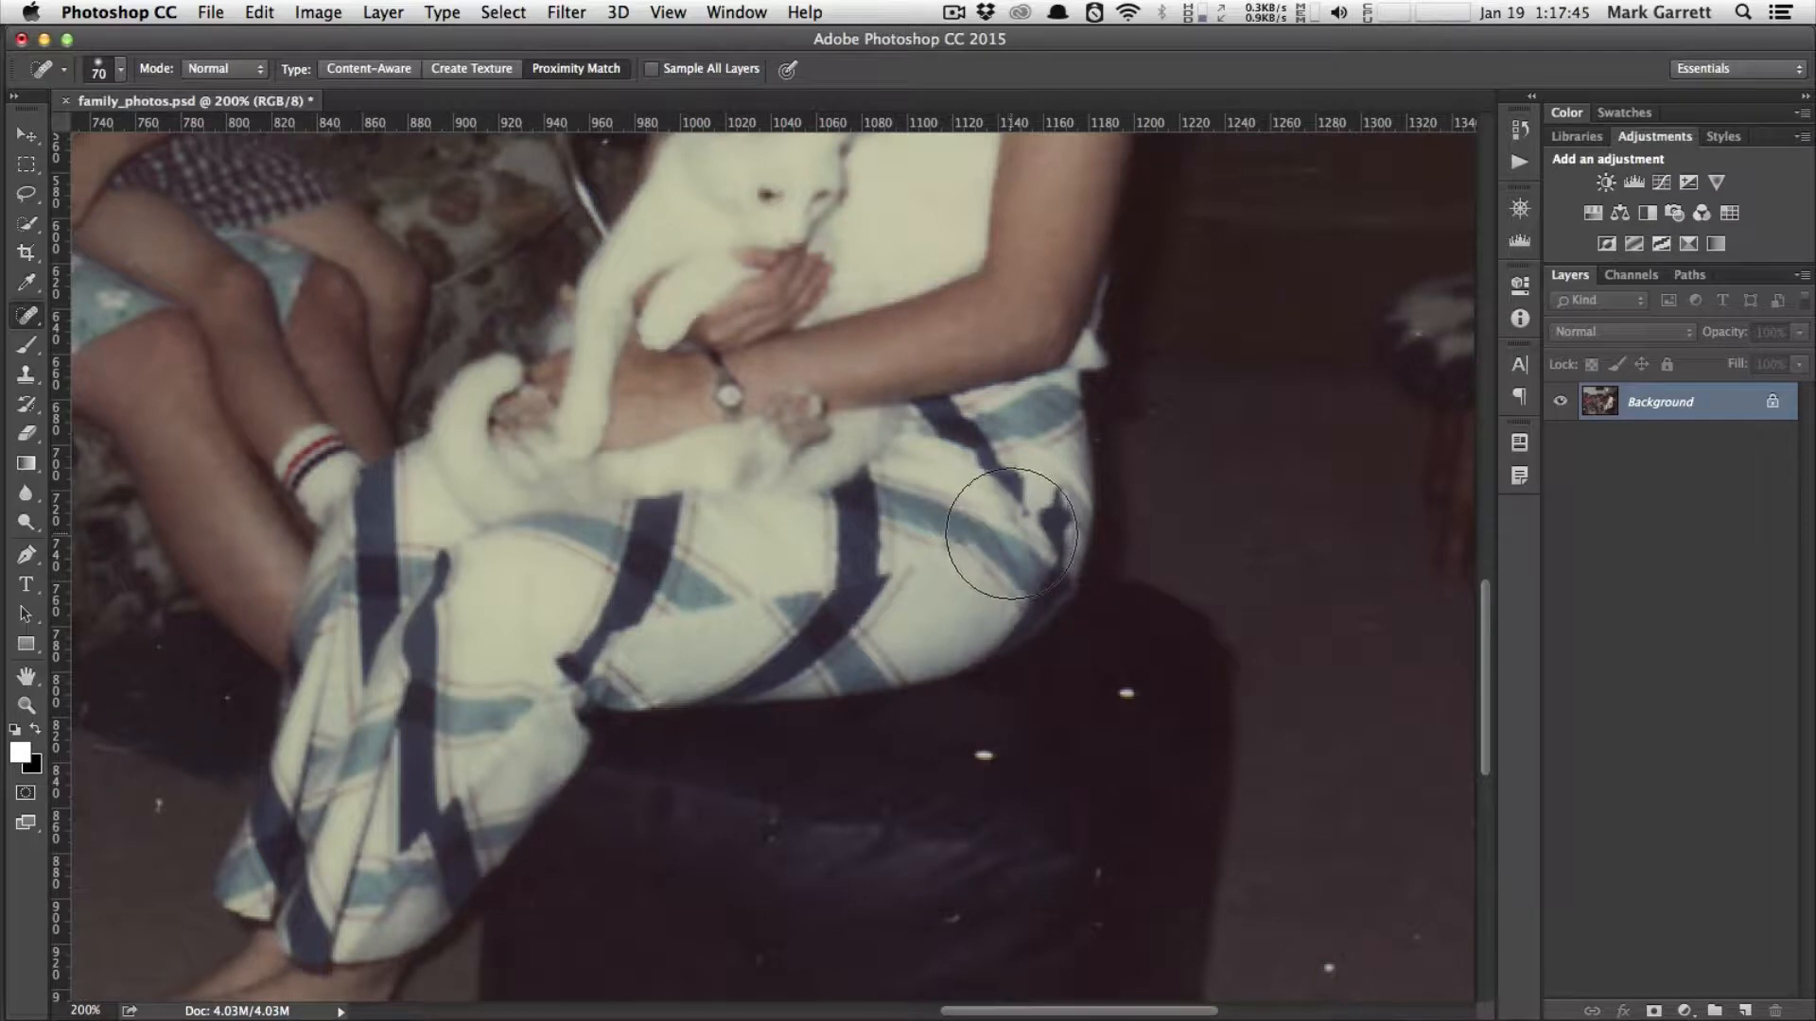
{"action": "key", "text": "bracketleft"}
{"action": "key", "text": "bracketleft"}
{"action": "key", "text": "bracketleft"}
{"action": "key", "text": "bracketleft"}
{"action": "key", "text": "bracketleft"}
{"action": "key", "text": "bracketleft"}
{"action": "key", "text": "bracketleft"}
{"action": "key", "text": "bracketleft"}
{"action": "key", "text": "bracketleft"}
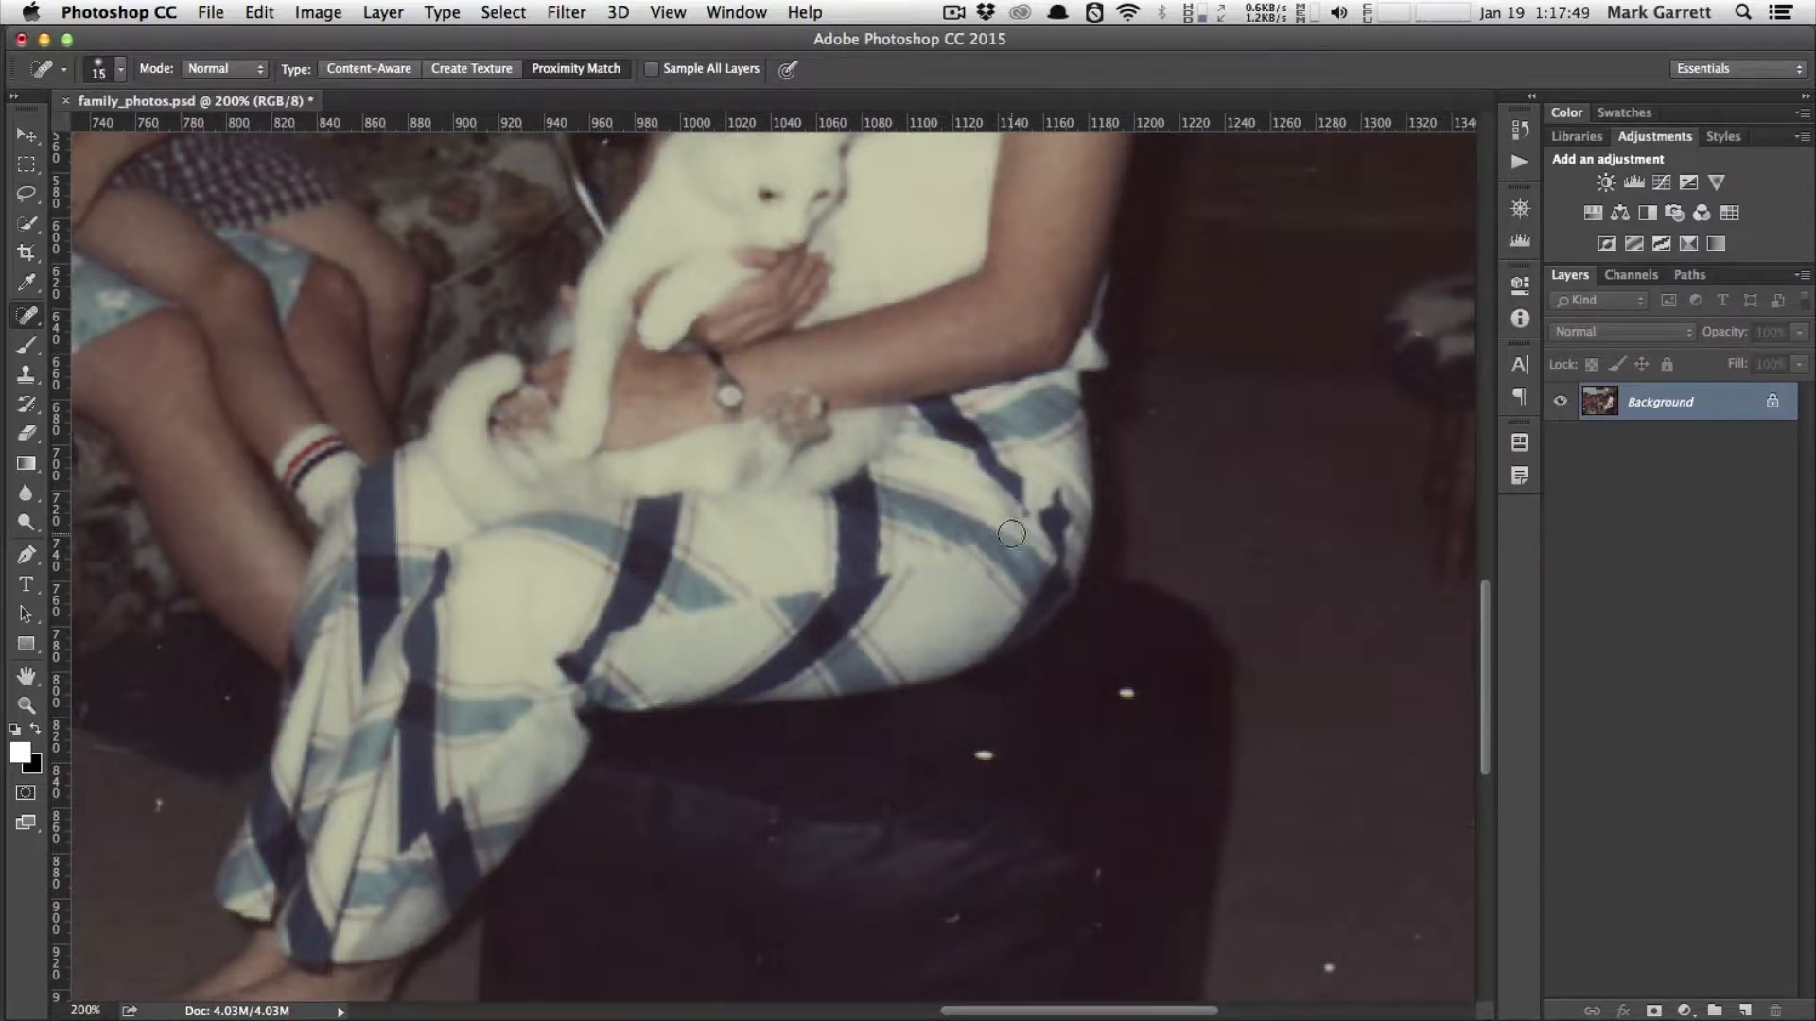
{"action": "key", "text": "bracketright"}
{"action": "key", "text": "bracketright"}
{"action": "key", "text": "bracketright"}
{"action": "key", "text": "bracketright"}
{"action": "key", "text": "bracketright"}
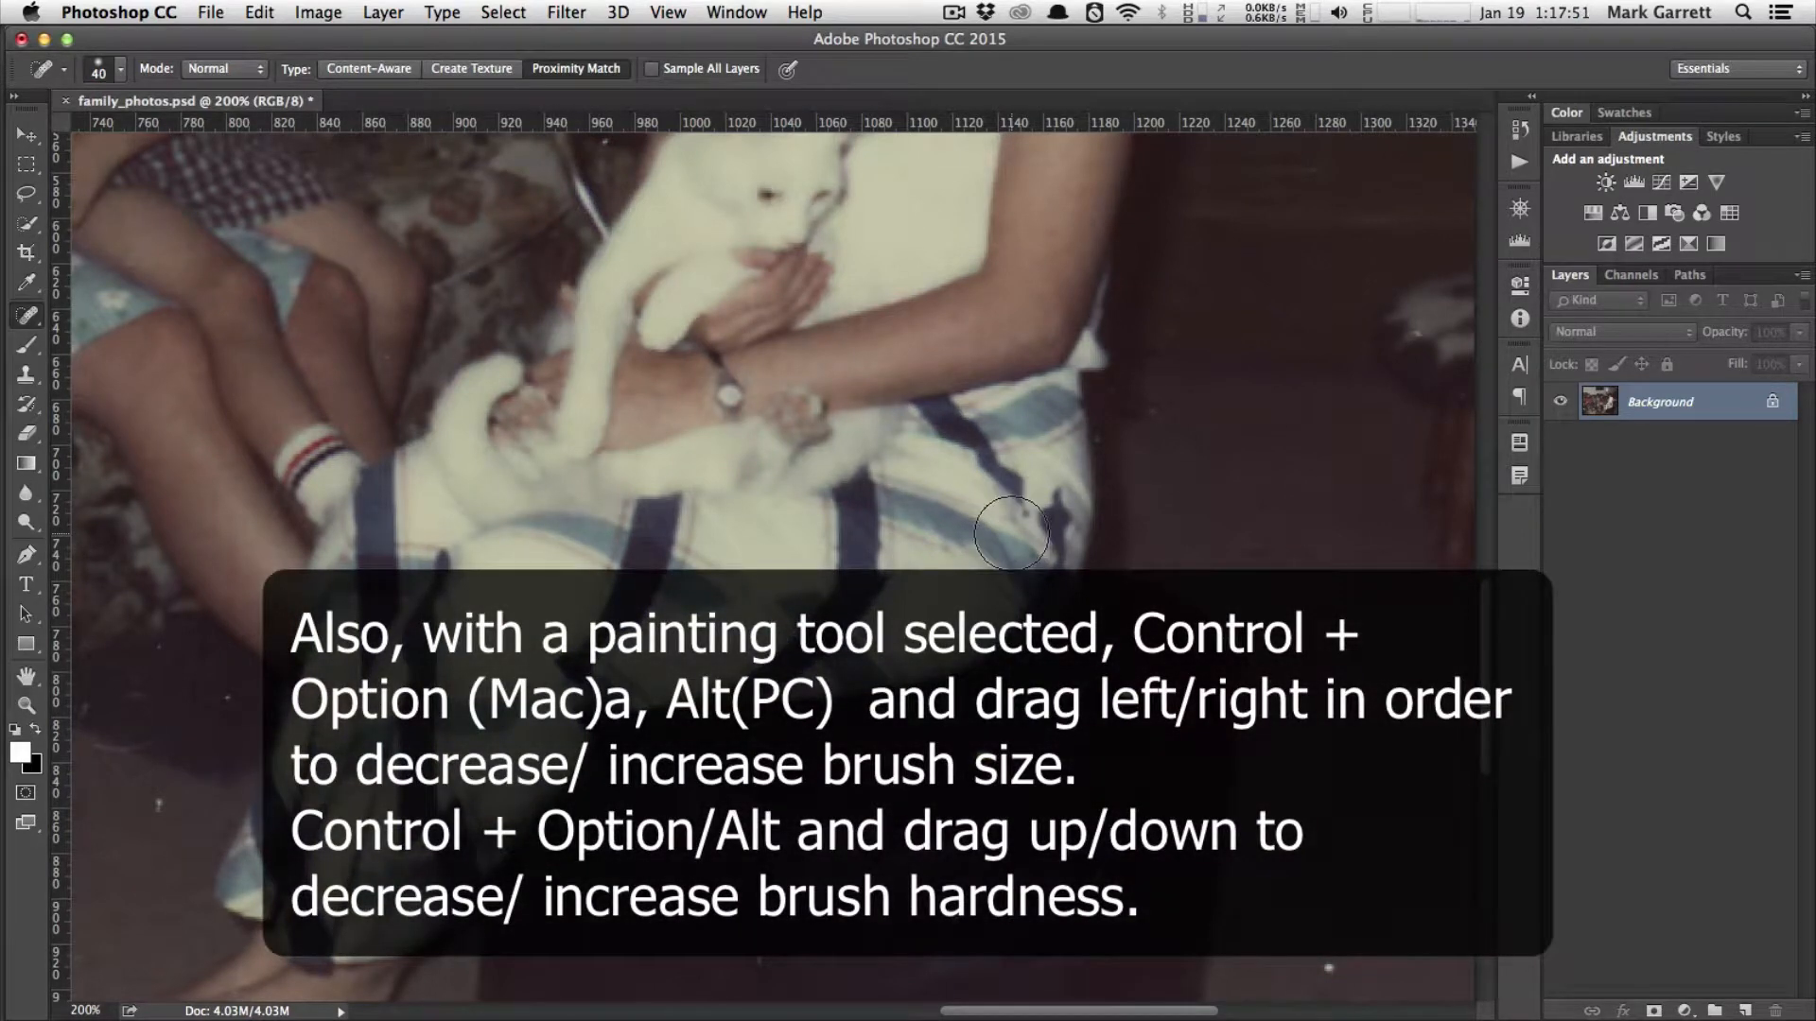
{"action": "key", "text": "bracketleft"}
{"action": "key", "text": "bracketleft"}
{"action": "key", "text": "bracketleft"}
{"action": "key", "text": "bracketleft"}
{"action": "key", "text": "bracketleft"}
{"action": "key", "text": "bracketright"}
{"action": "key", "text": "bracketright"}
{"action": "key", "text": "bracketright"}
{"action": "key", "text": "bracketright"}
{"action": "key", "text": "bracketright"}
{"action": "key", "text": "bracketright"}
{"action": "key", "text": "bracketright"}
{"action": "key", "text": "bracketright"}
{"action": "key", "text": "bracketright"}
{"action": "key", "text": "bracketright"}
{"action": "key", "text": "bracketleft"}
{"action": "key", "text": "bracketleft"}
{"action": "key", "text": "bracketleft"}
{"action": "key", "text": "bracketleft"}
{"action": "key", "text": "bracketleft"}
{"action": "key", "text": "bracketleft"}
{"action": "key", "text": "bracketleft"}
{"action": "key", "text": "bracketleft"}
{"action": "key", "text": "bracketleft"}
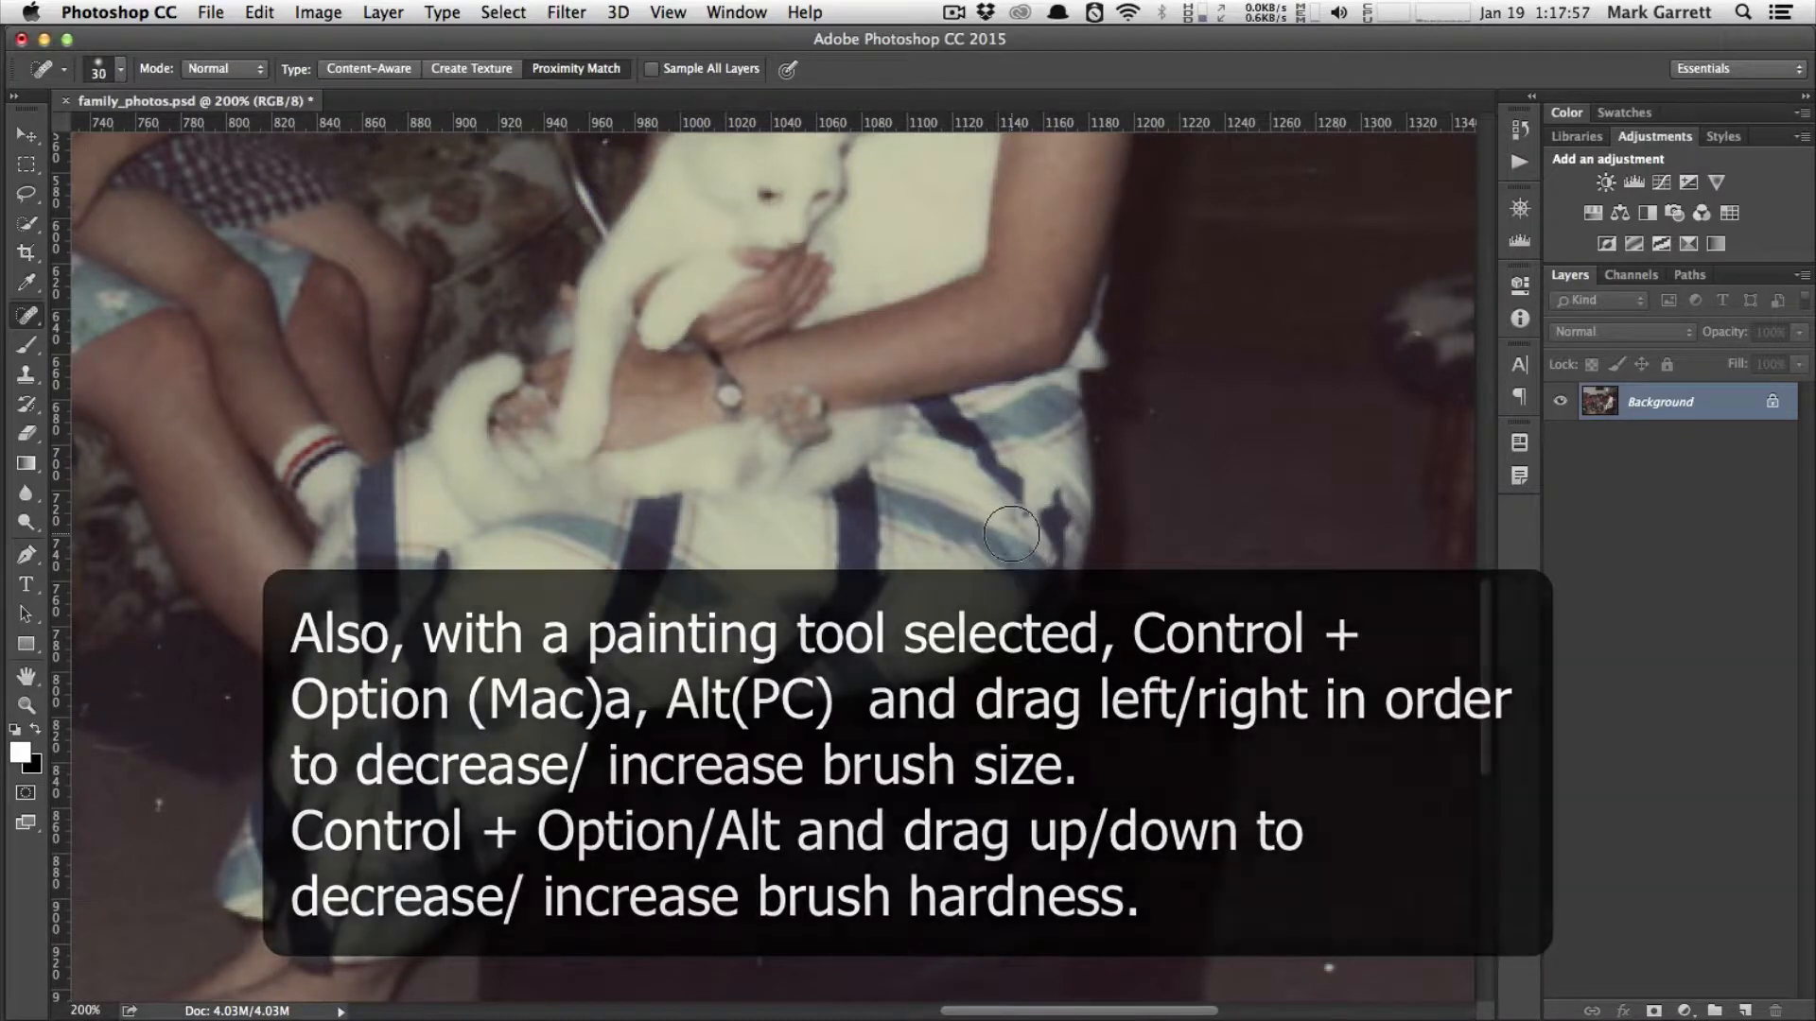
{"action": "key", "text": "bracketleft"}
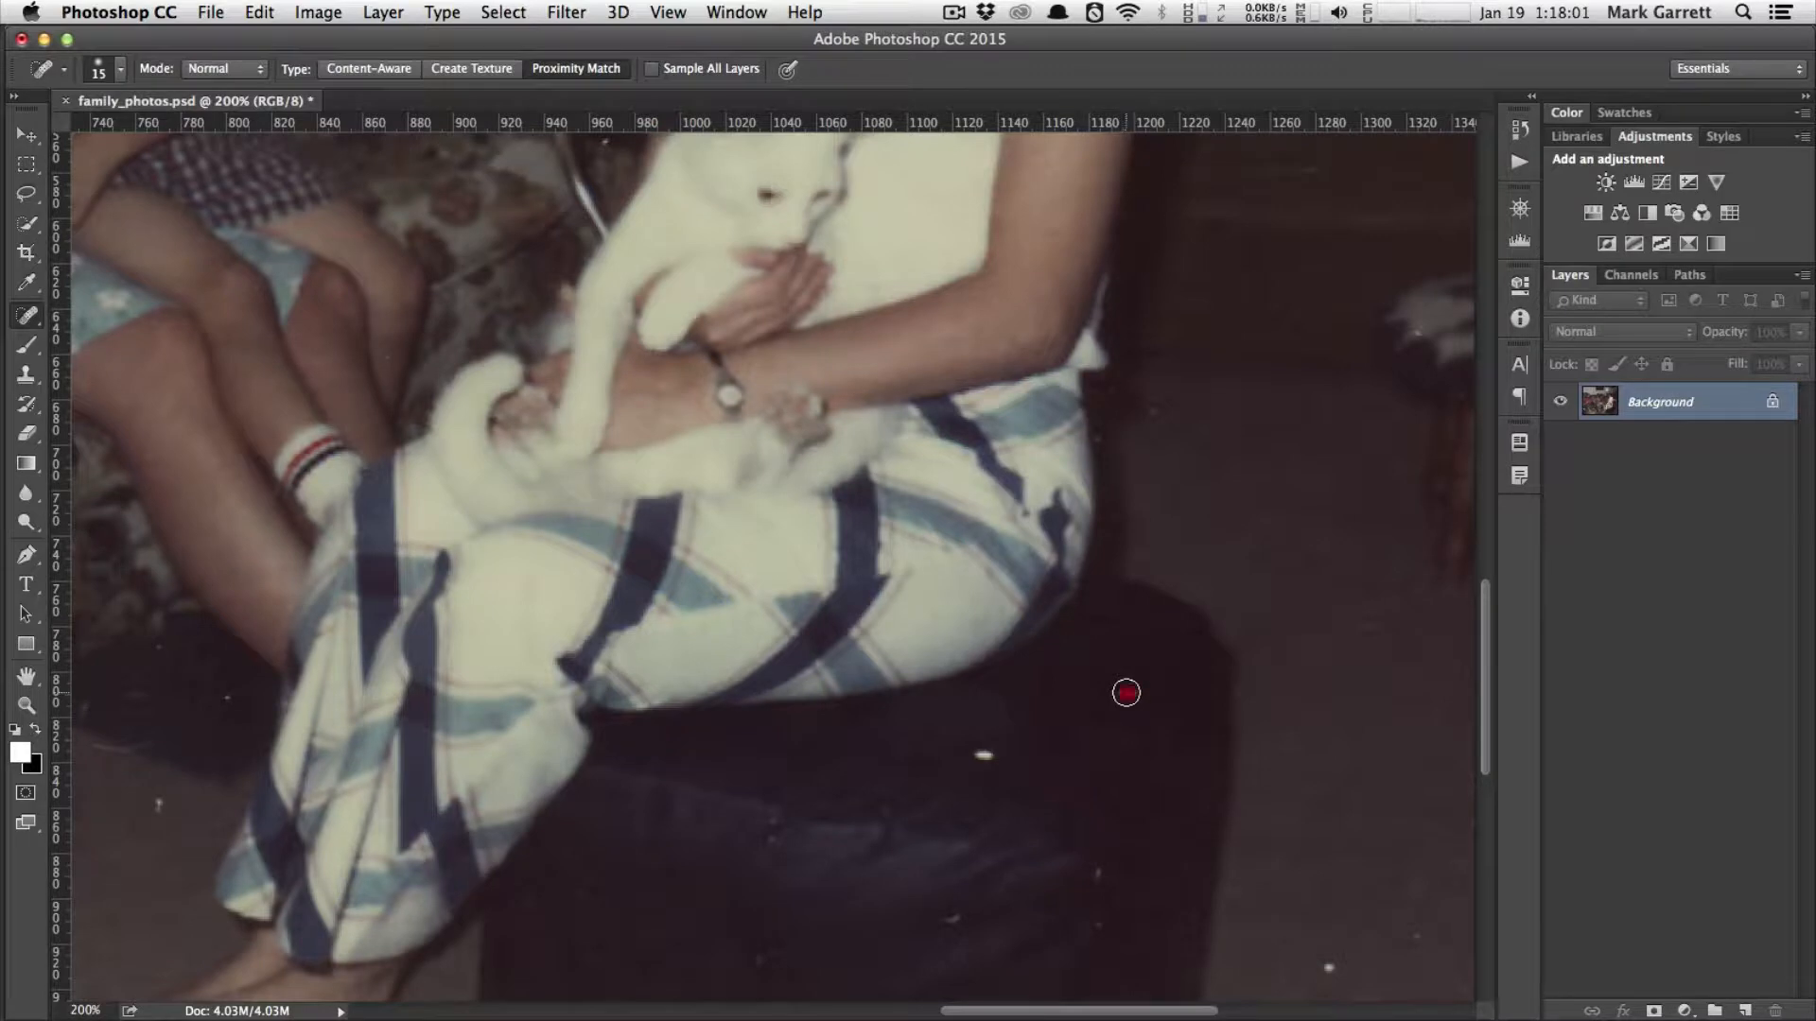
- Undo a trial healing of the upper white speck on the ottoman and set the brush to 25 px with 30% hardness
{"action": "left_click", "coordinate": [1125, 693]}
{"action": "key", "text": "super+z"}
{"action": "key", "text": "bracketright"}
{"action": "key", "text": "bracketright"}
{"action": "left_click", "coordinate": [104, 77]}
{"action": "left_click_drag", "start_coordinate": [62, 186], "coordinate": [95, 192]}
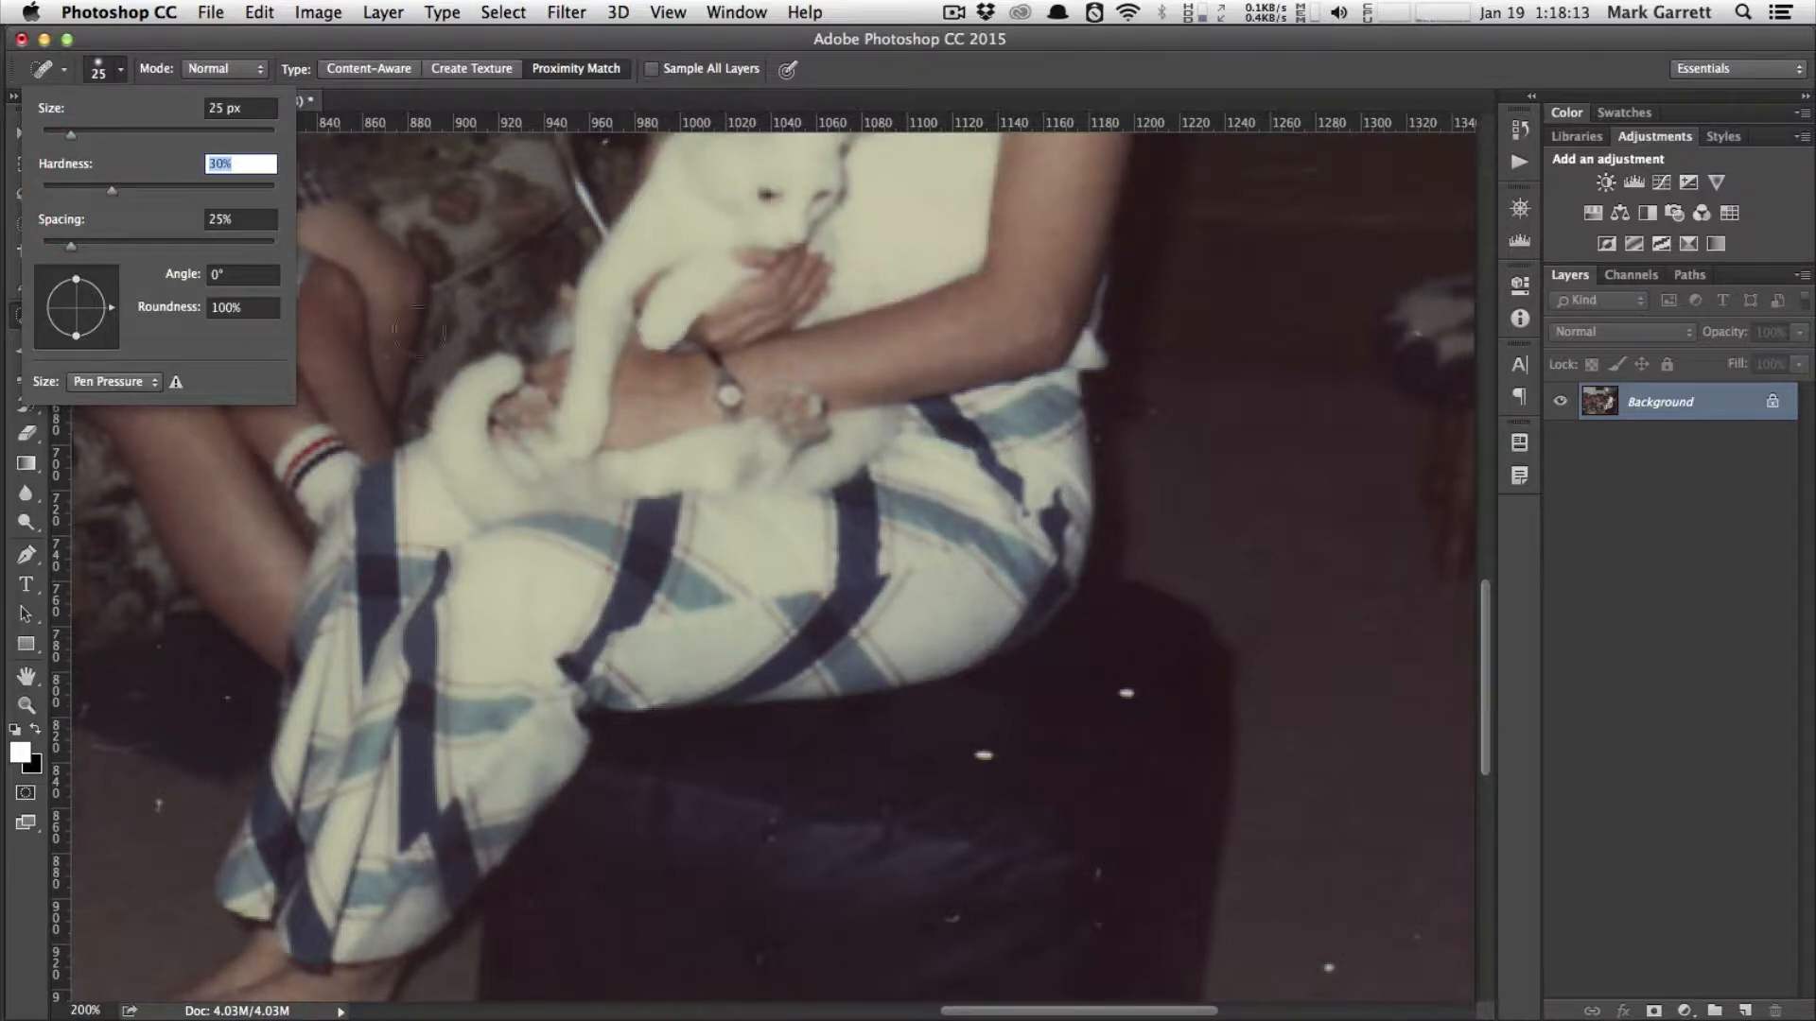
{"action": "left_click", "coordinate": [123, 69]}
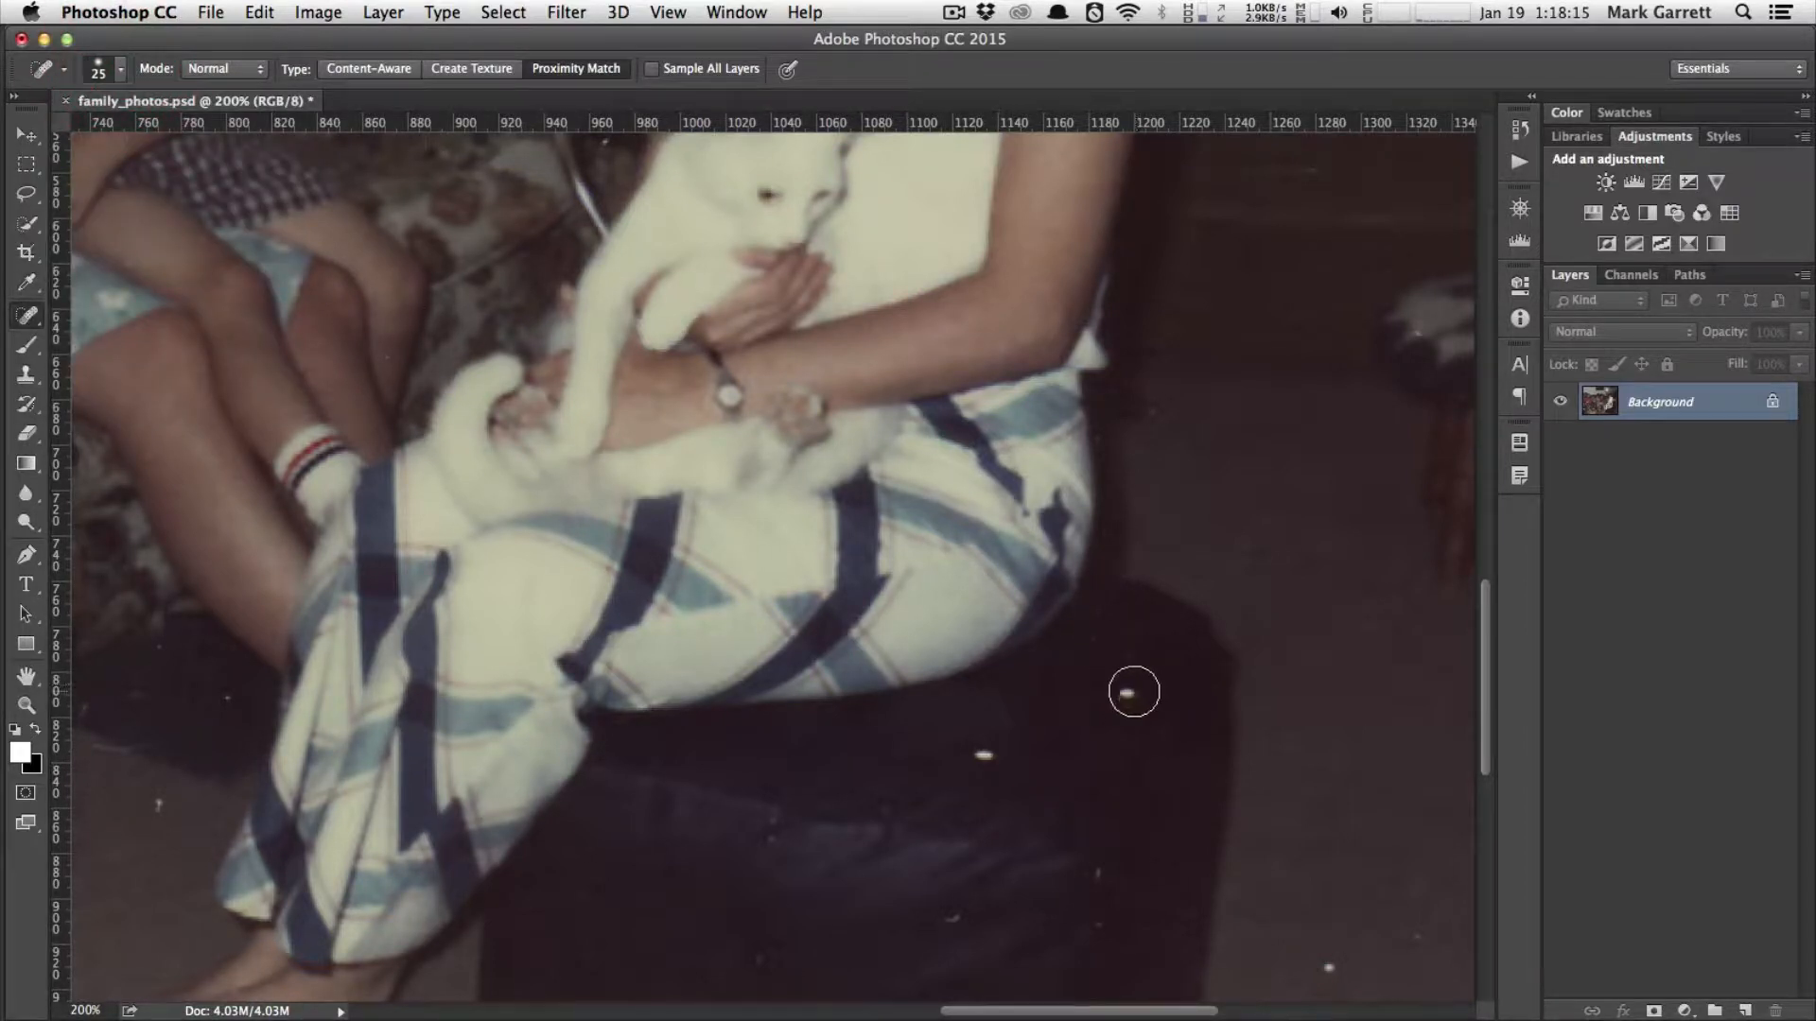
- Heal the bright white specks on the dark ottoman with a 20 px brush
{"action": "key", "text": "bracketleft"}
{"action": "key", "text": "bracketright"}
{"action": "left_click", "coordinate": [983, 756]}
{"action": "left_click", "coordinate": [1098, 869]}
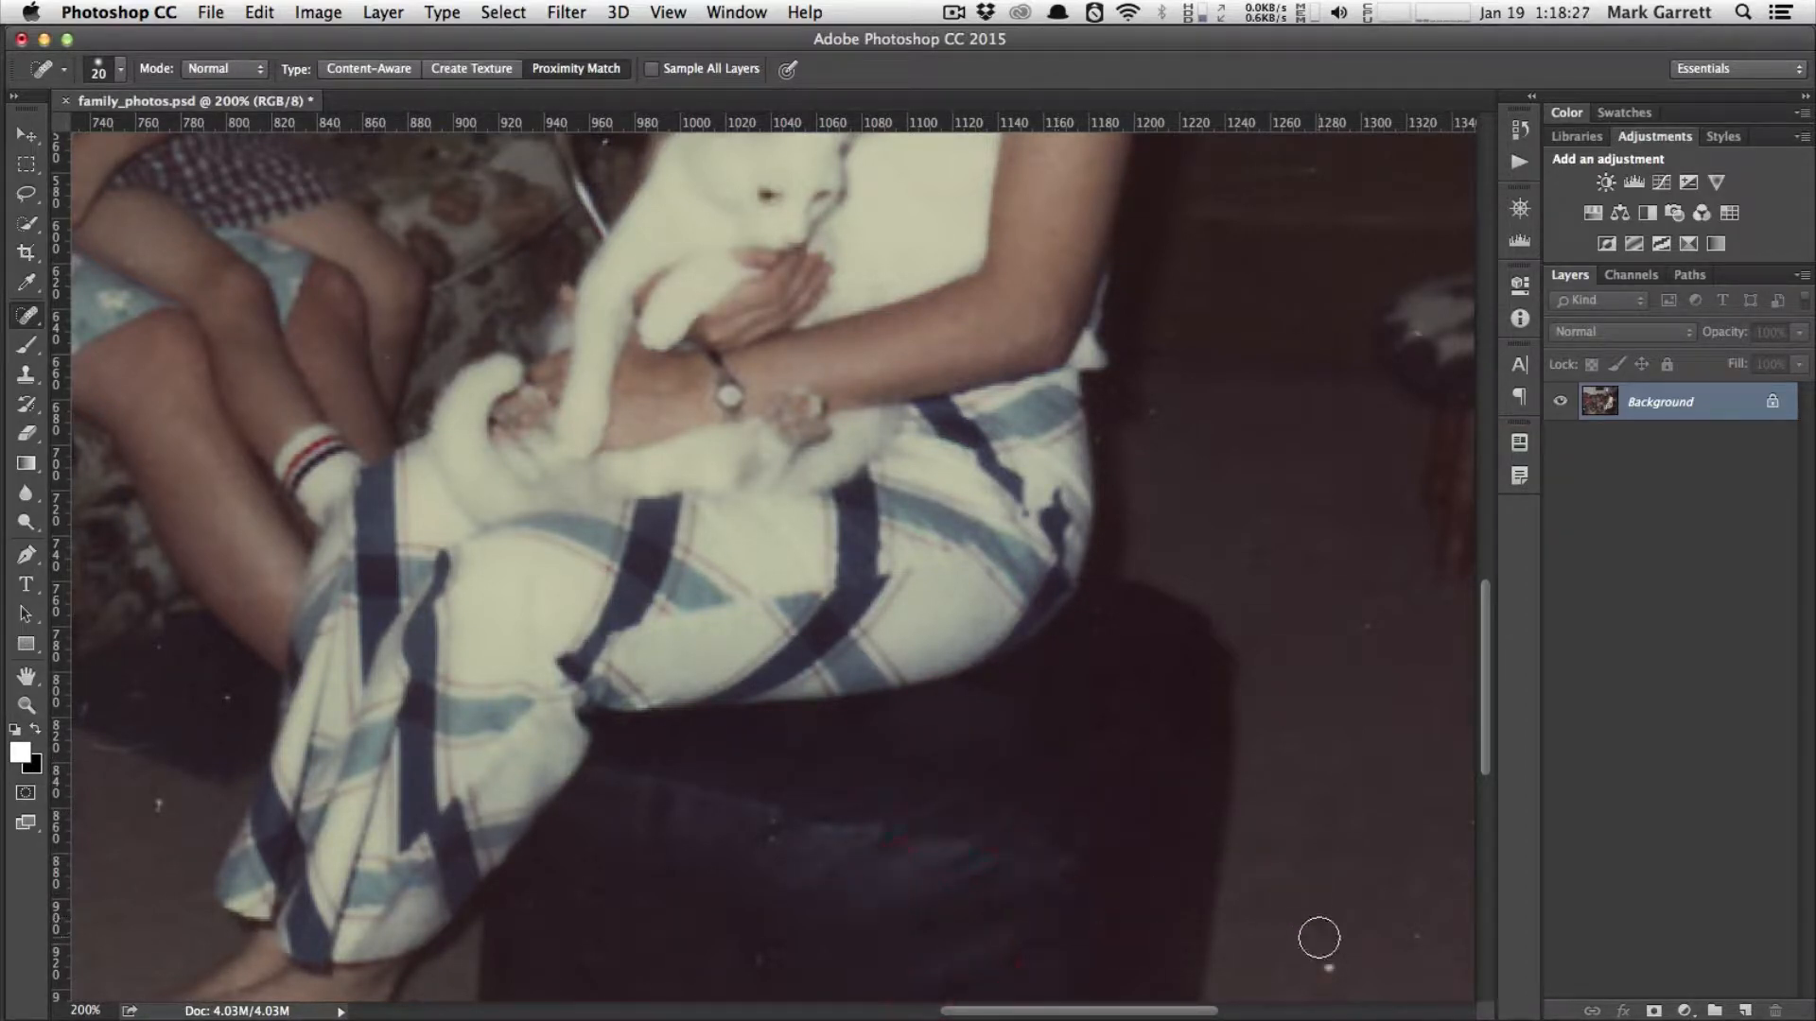
- Heal the small specks on the dark floor and background beside the ottoman and the seated woman
{"action": "left_click", "coordinate": [1327, 963]}
{"action": "left_click", "coordinate": [1414, 938]}
{"action": "left_click", "coordinate": [1374, 628]}
{"action": "left_click", "coordinate": [1158, 415]}
- Heal the remaining tiny specks on the ottoman, reducing the brush to 10 px for the smallest ones
{"action": "left_click", "coordinate": [769, 830]}
{"action": "left_click", "coordinate": [753, 954]}
{"action": "key", "text": "bracketleft"}
{"action": "key", "text": "bracketright"}
{"action": "left_click", "coordinate": [840, 919]}
{"action": "key", "text": "bracketleft"}
{"action": "left_click", "coordinate": [1098, 923]}
- Heal the white dash and the faint mark next to it on the dark cabinet behind the woman
{"action": "key", "text": "super+plus"}
{"action": "key", "text": "super+plus"}
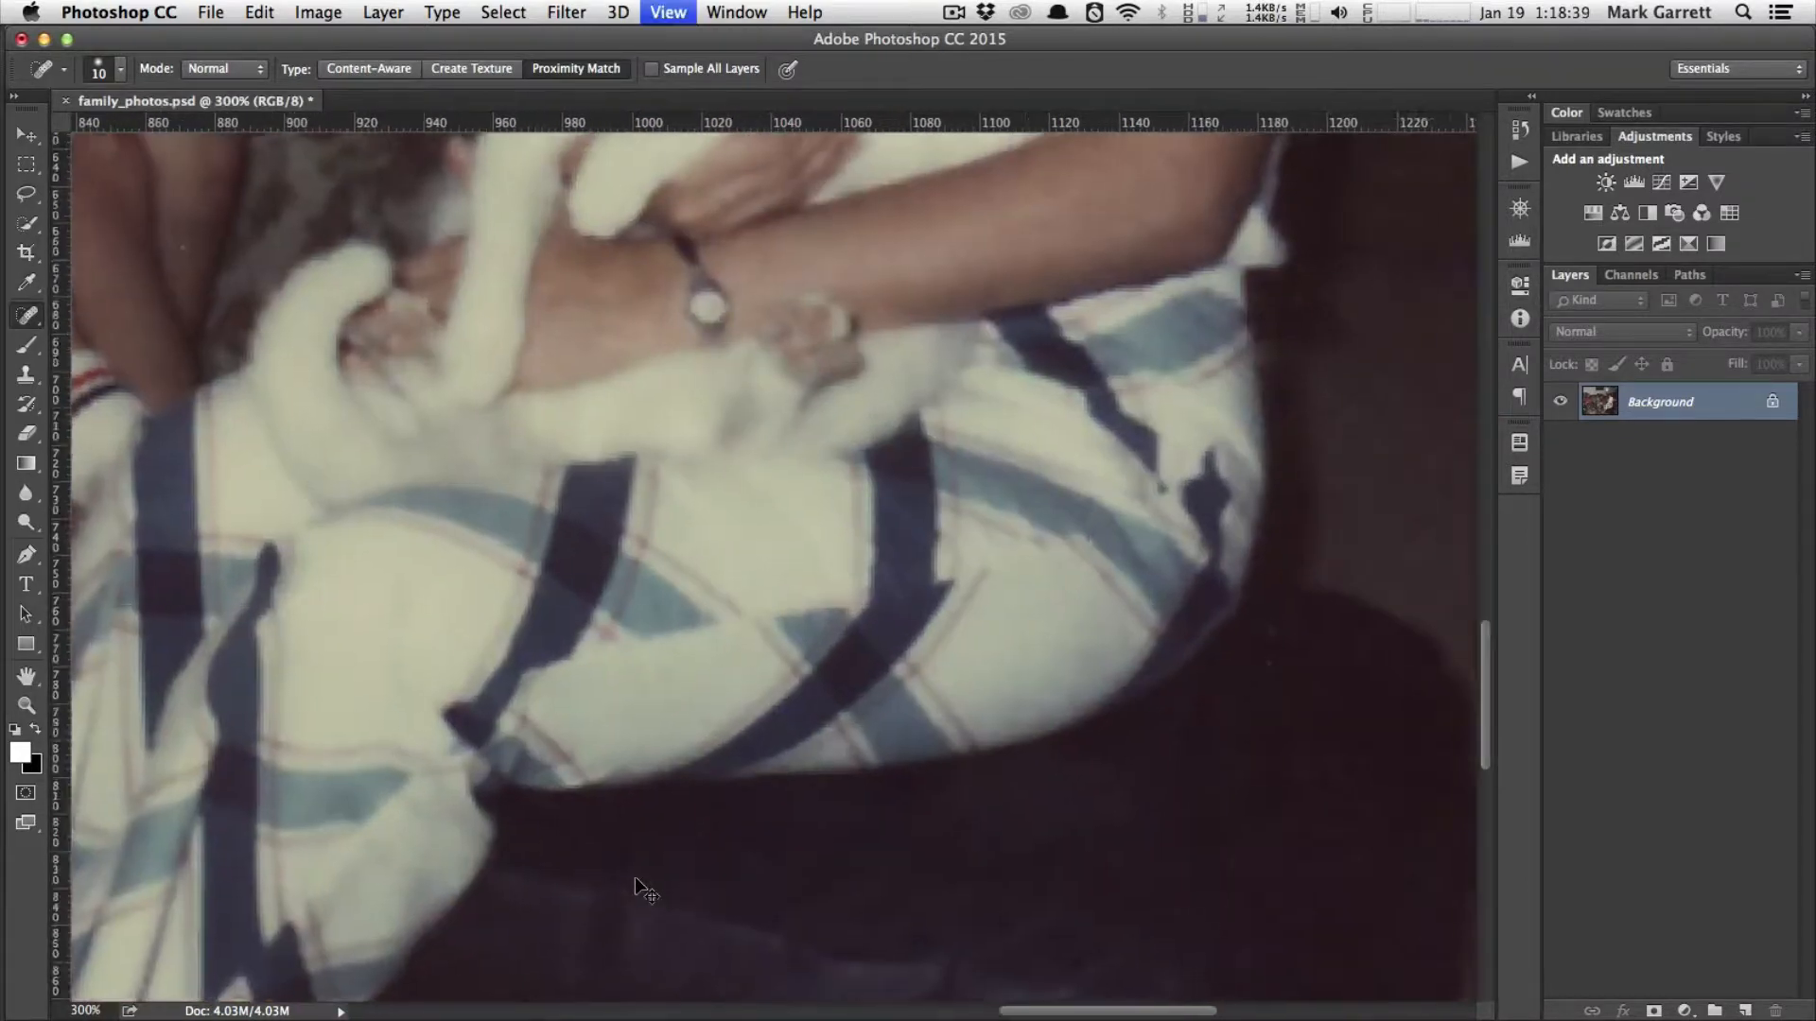
{"action": "left_click_drag", "start_coordinate": [1078, 624], "coordinate": [522, 882]}
{"action": "mouse_move", "coordinate": [672, 354]}
{"action": "left_mouse_down"}
{"action": "mouse_move", "coordinate": [394, 491]}
{"action": "mouse_move", "coordinate": [477, 622]}
{"action": "left_mouse_up"}
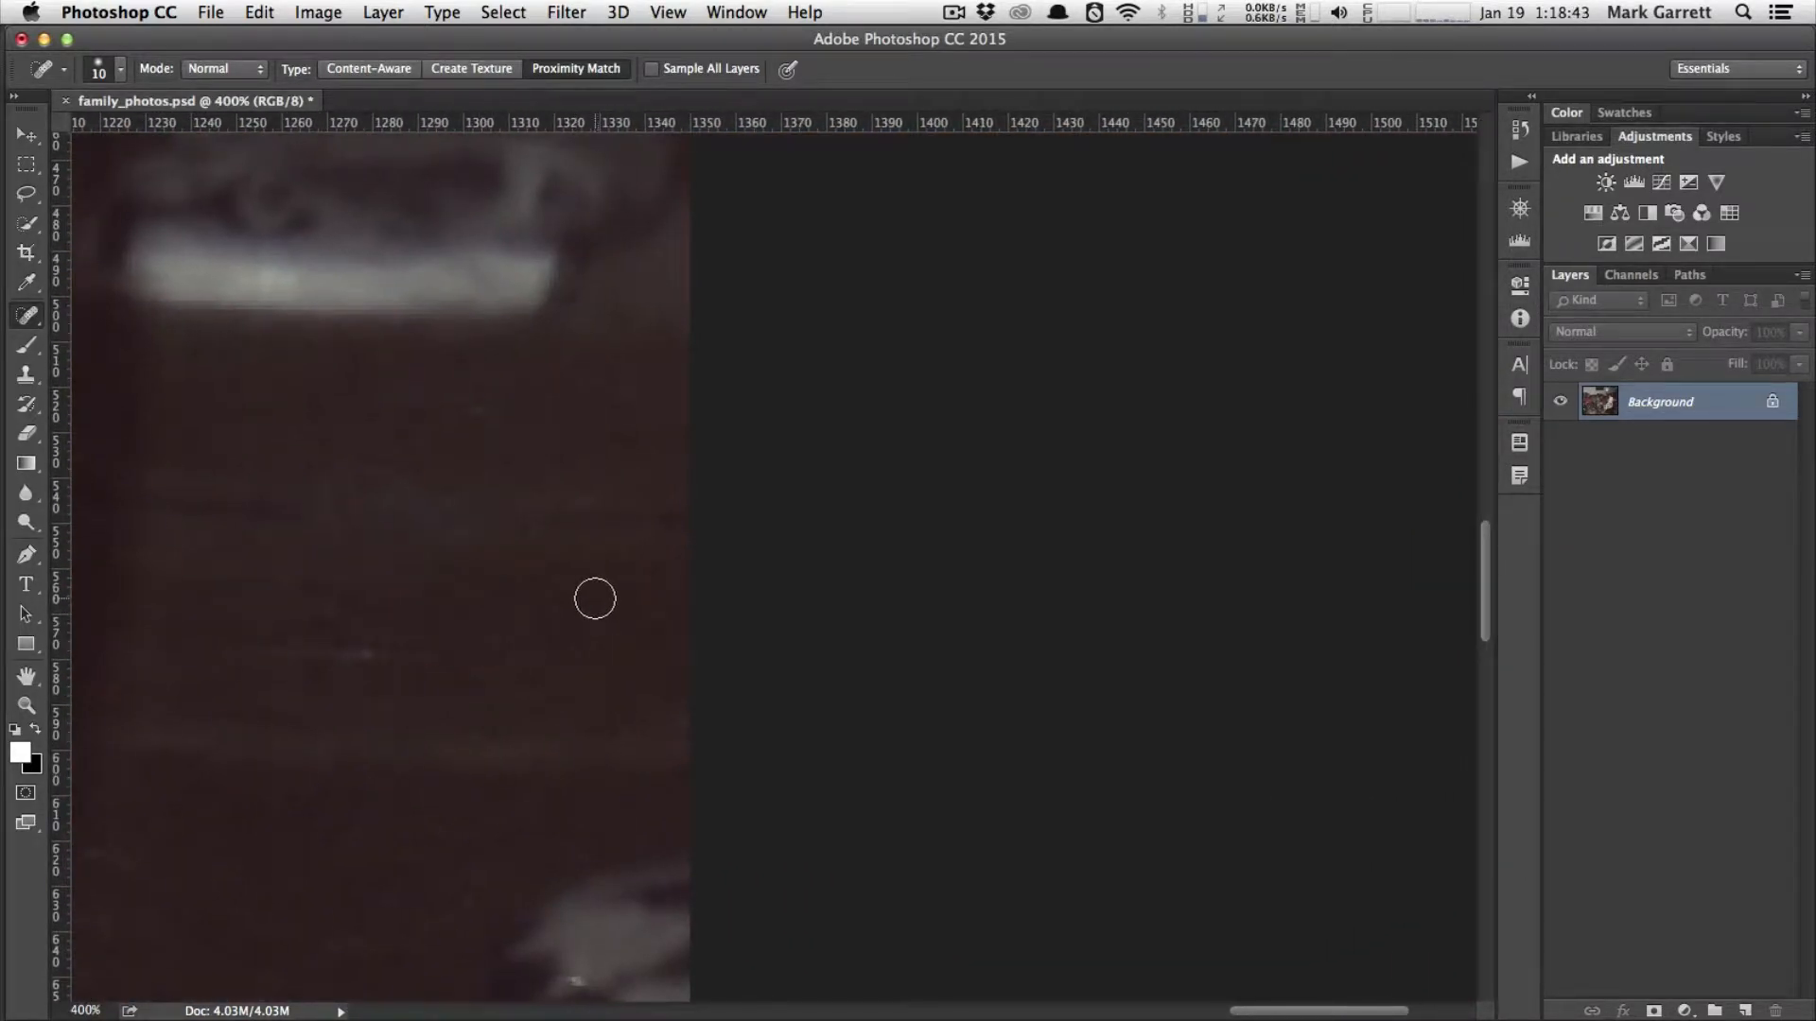
{"action": "key", "text": "super+minus"}
{"action": "key", "text": "super+minus"}
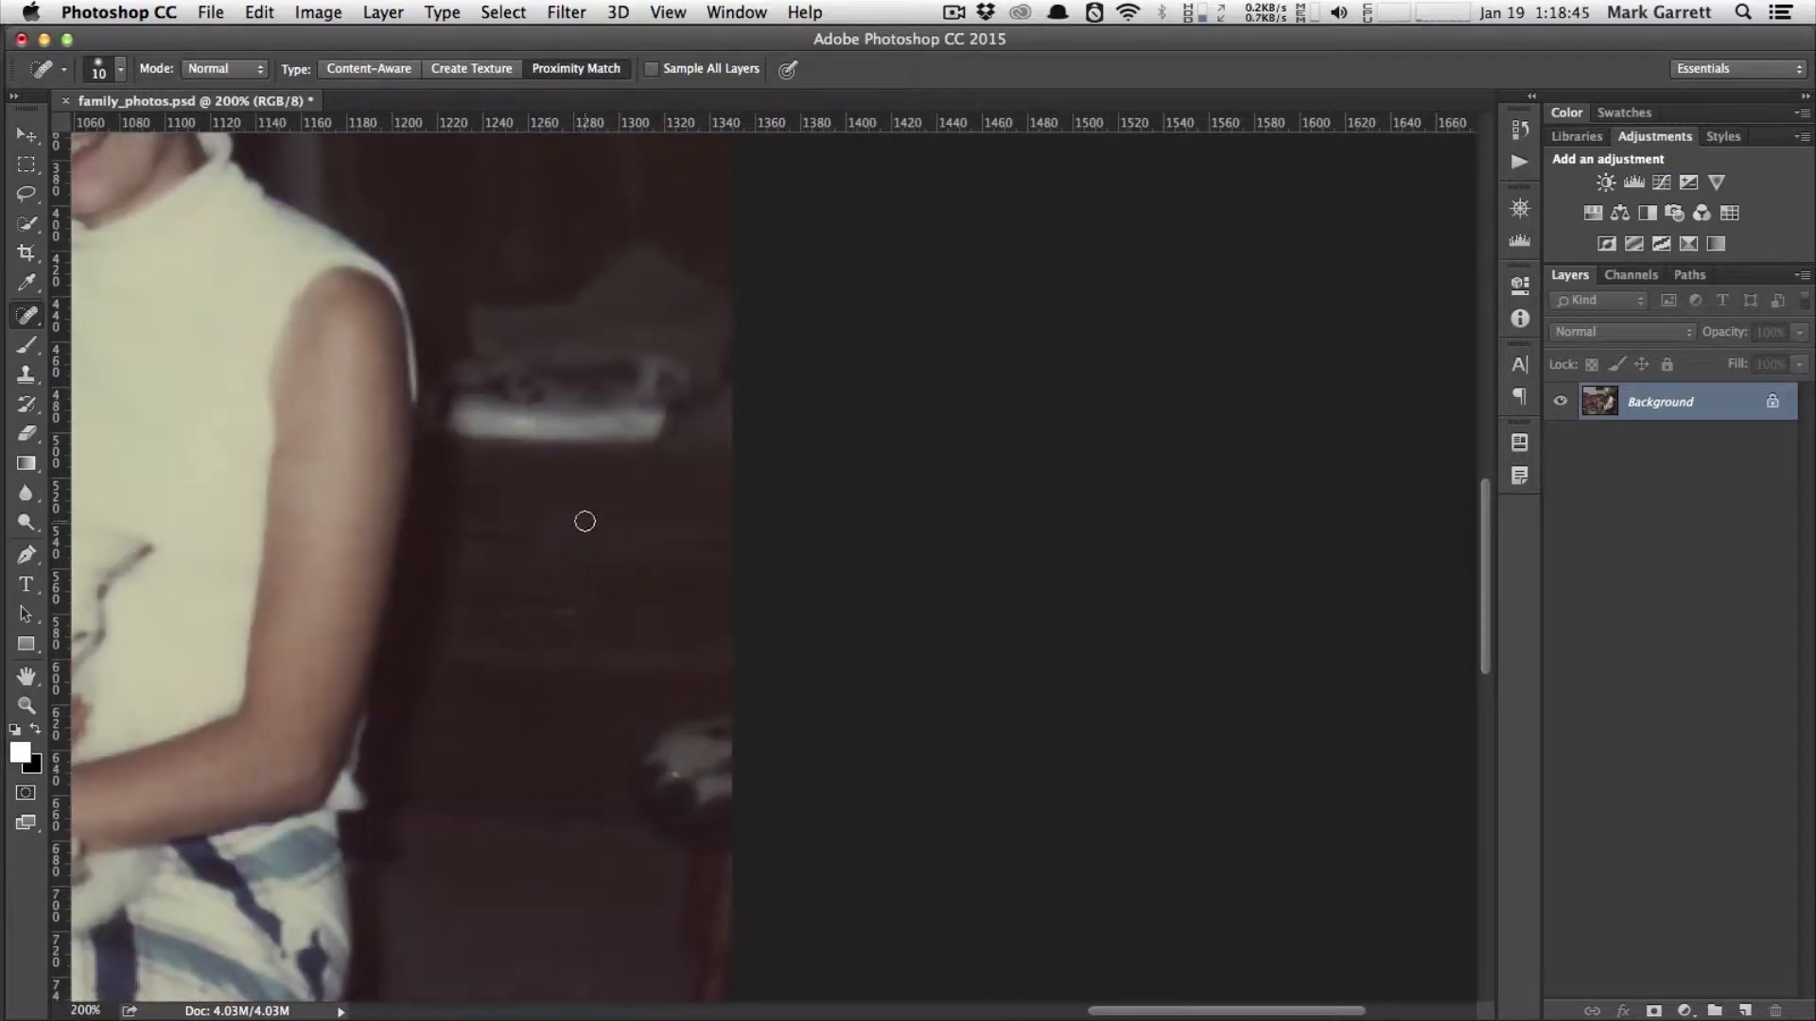
{"action": "left_click_drag", "start_coordinate": [743, 582], "coordinate": [996, 880]}
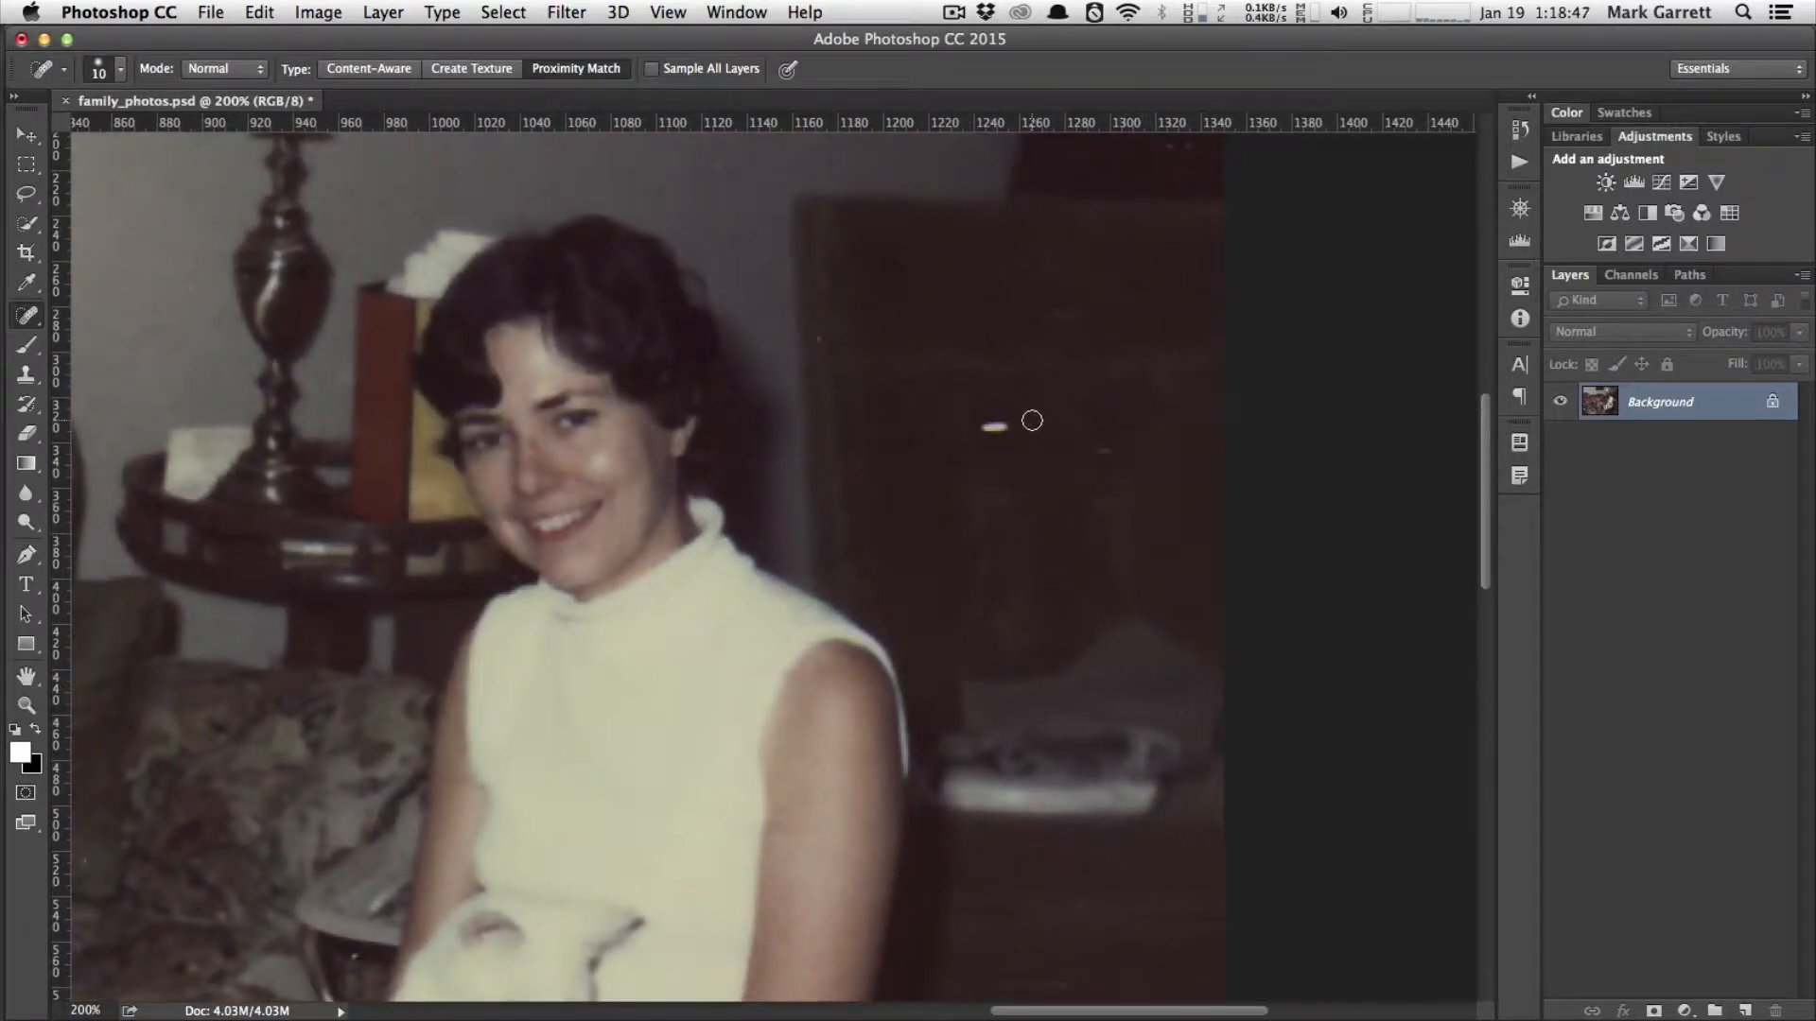
{"action": "left_click_drag", "start_coordinate": [1009, 422], "coordinate": [974, 418]}
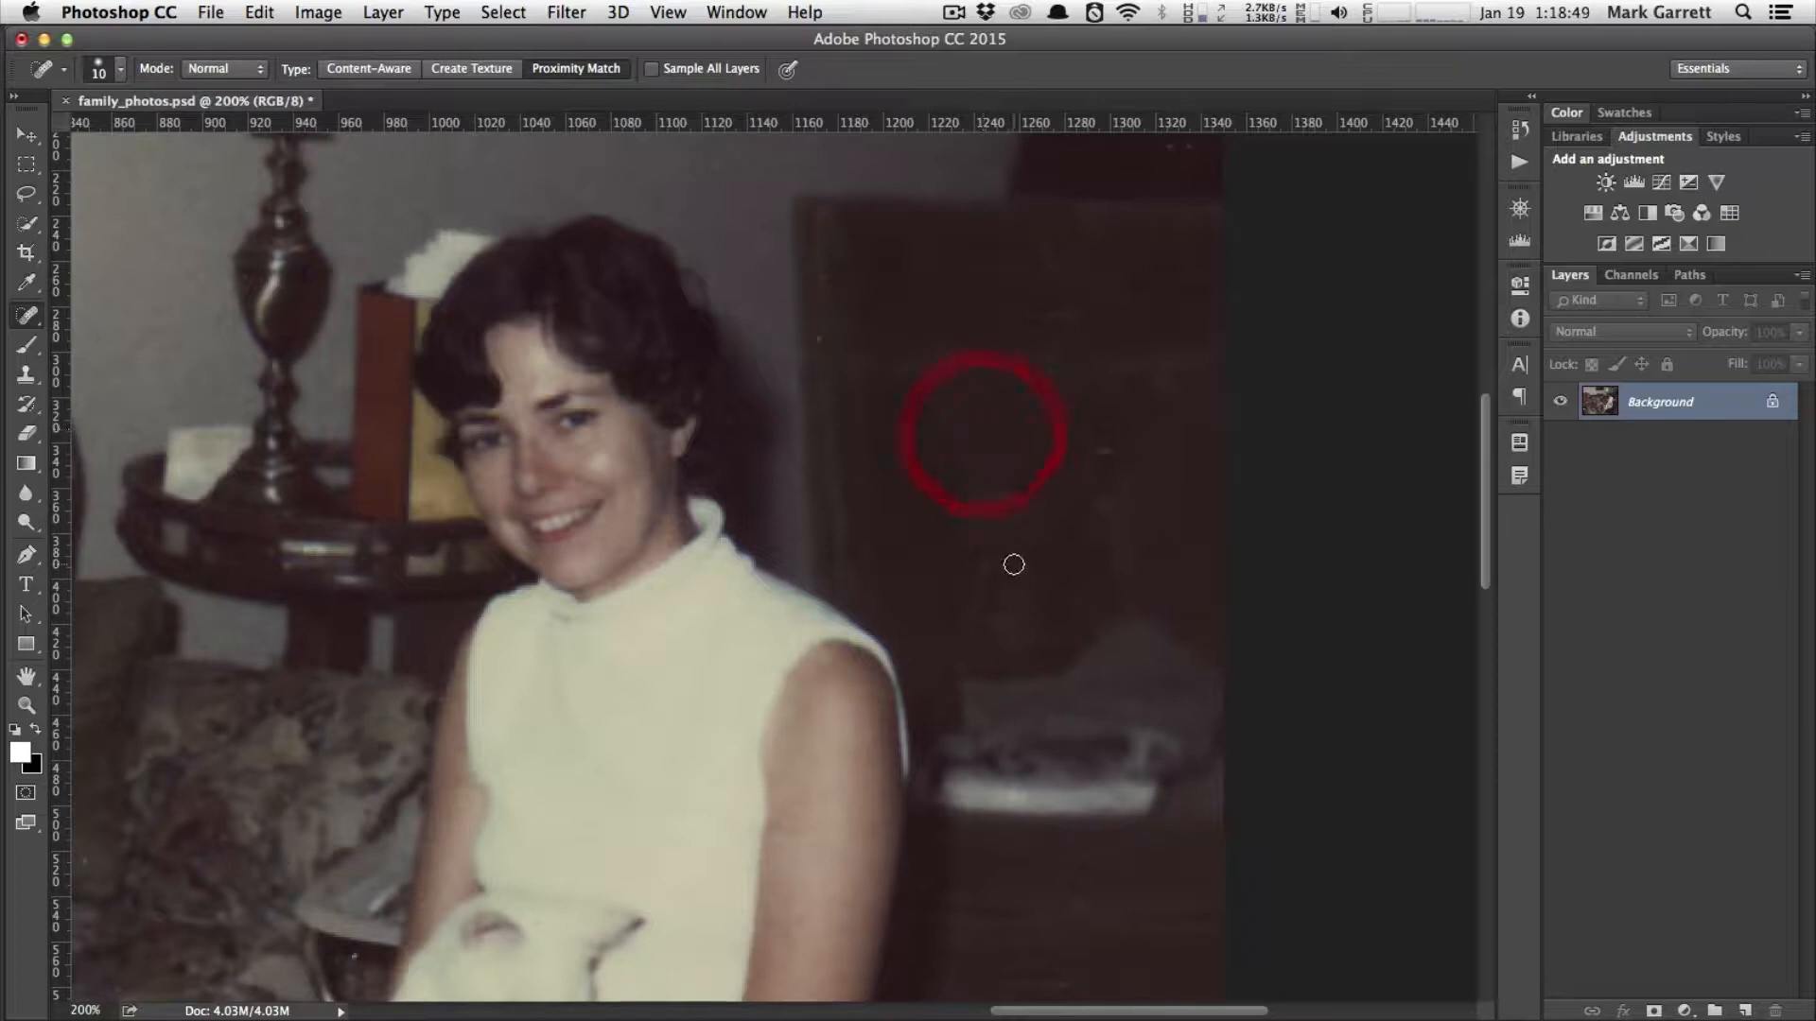
{"action": "left_click", "coordinate": [1104, 450]}
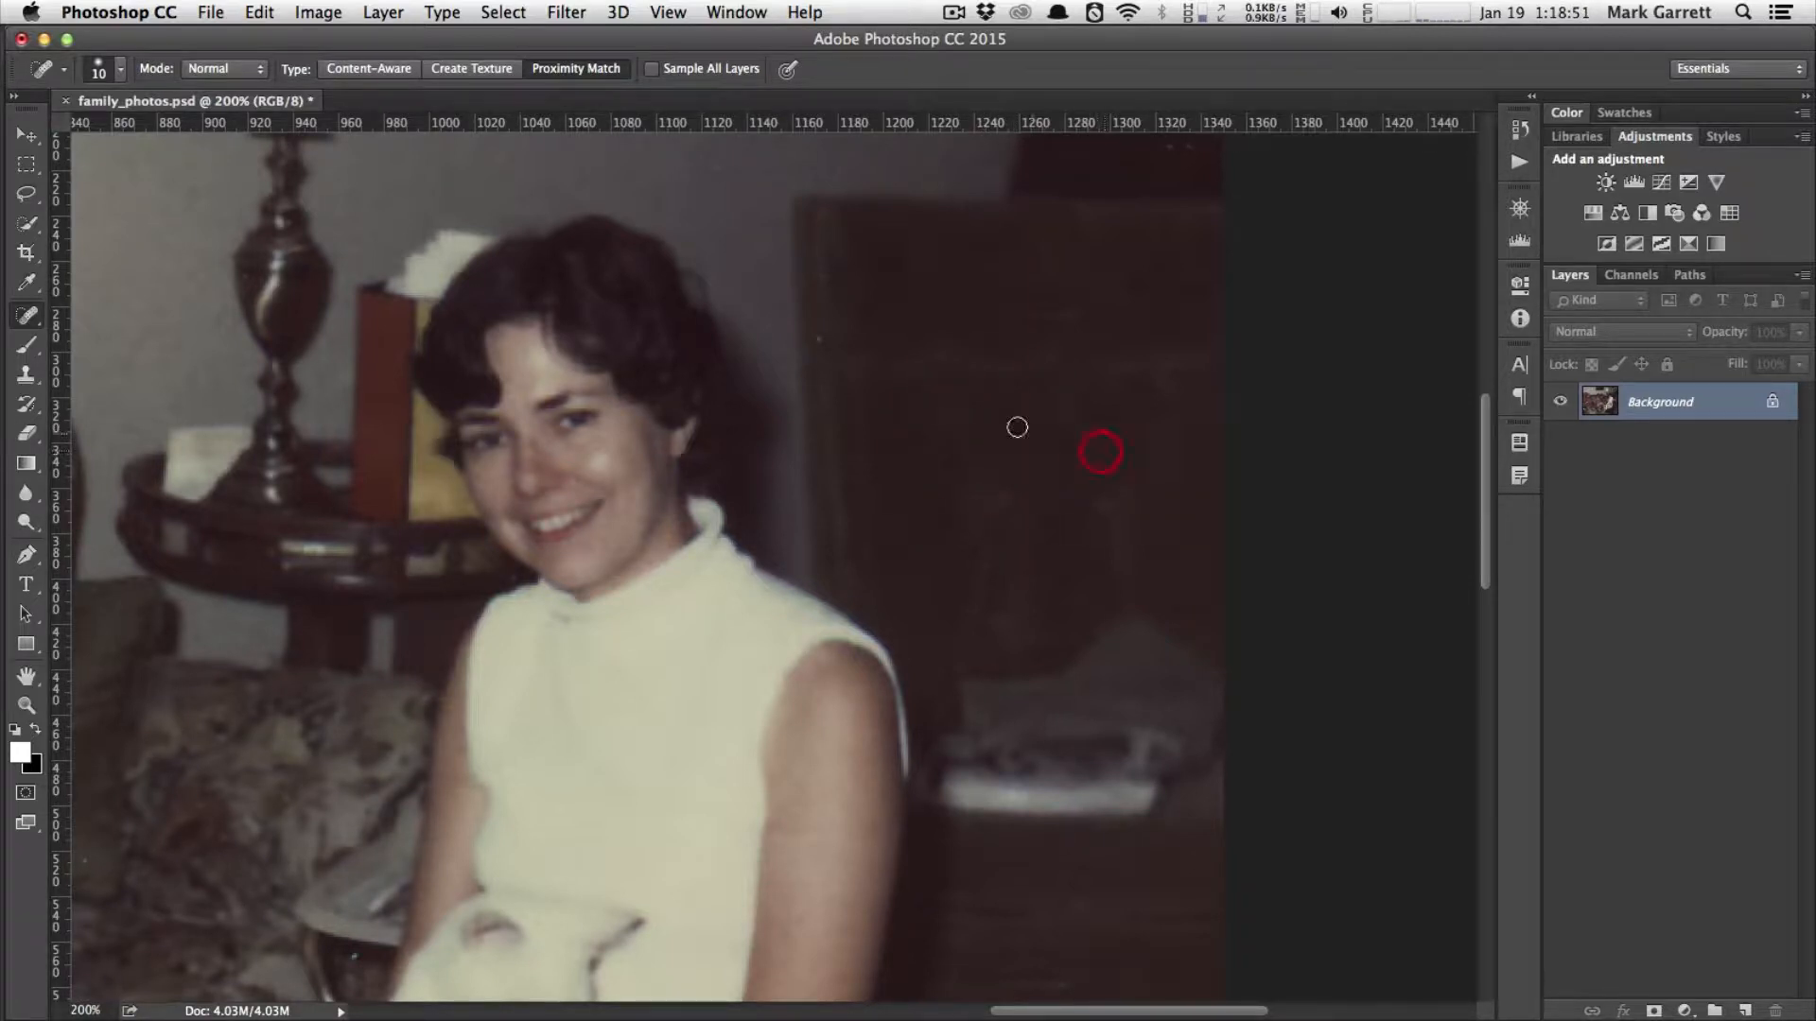
- Heal the white spot and small blemishes on the grey wall between the lamp and the red vase
{"action": "mouse_move", "coordinate": [1013, 486]}
{"action": "left_mouse_down"}
{"action": "mouse_move", "coordinate": [949, 741]}
{"action": "mouse_move", "coordinate": [977, 858]}
{"action": "left_mouse_up"}
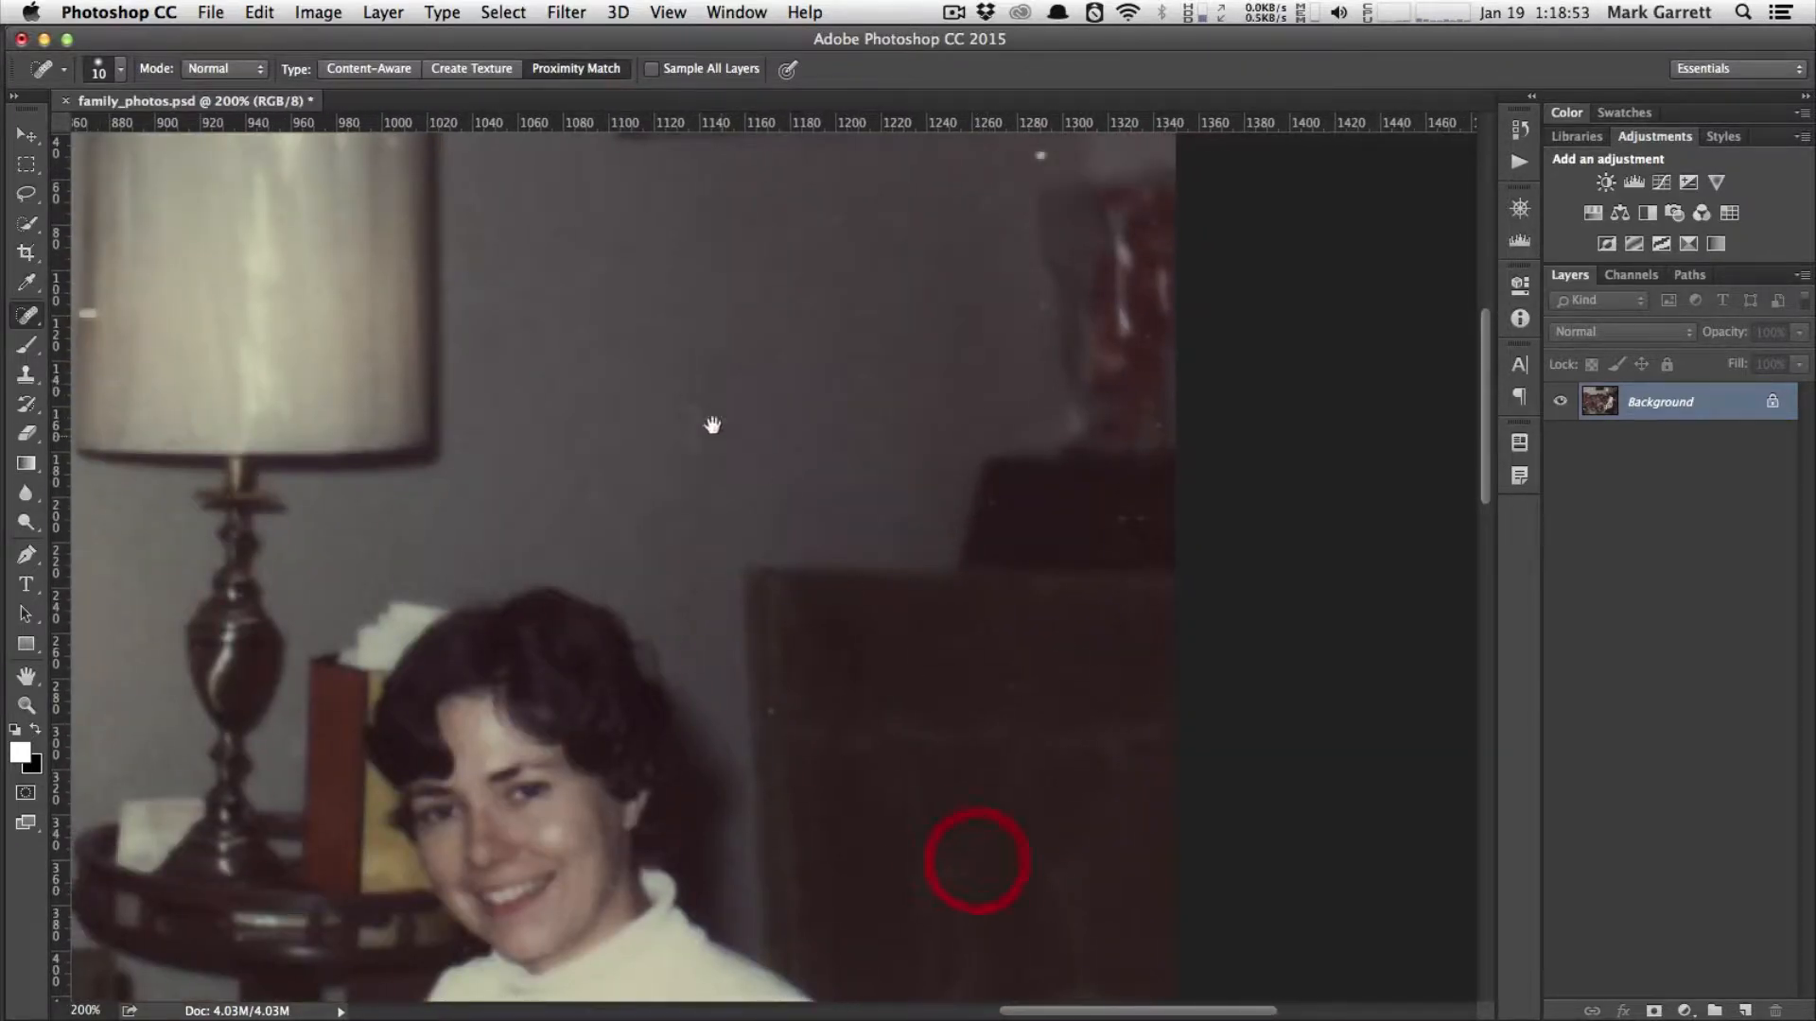
{"action": "left_click_drag", "start_coordinate": [680, 405], "coordinate": [698, 451]}
{"action": "left_click_drag", "start_coordinate": [867, 410], "coordinate": [832, 523]}
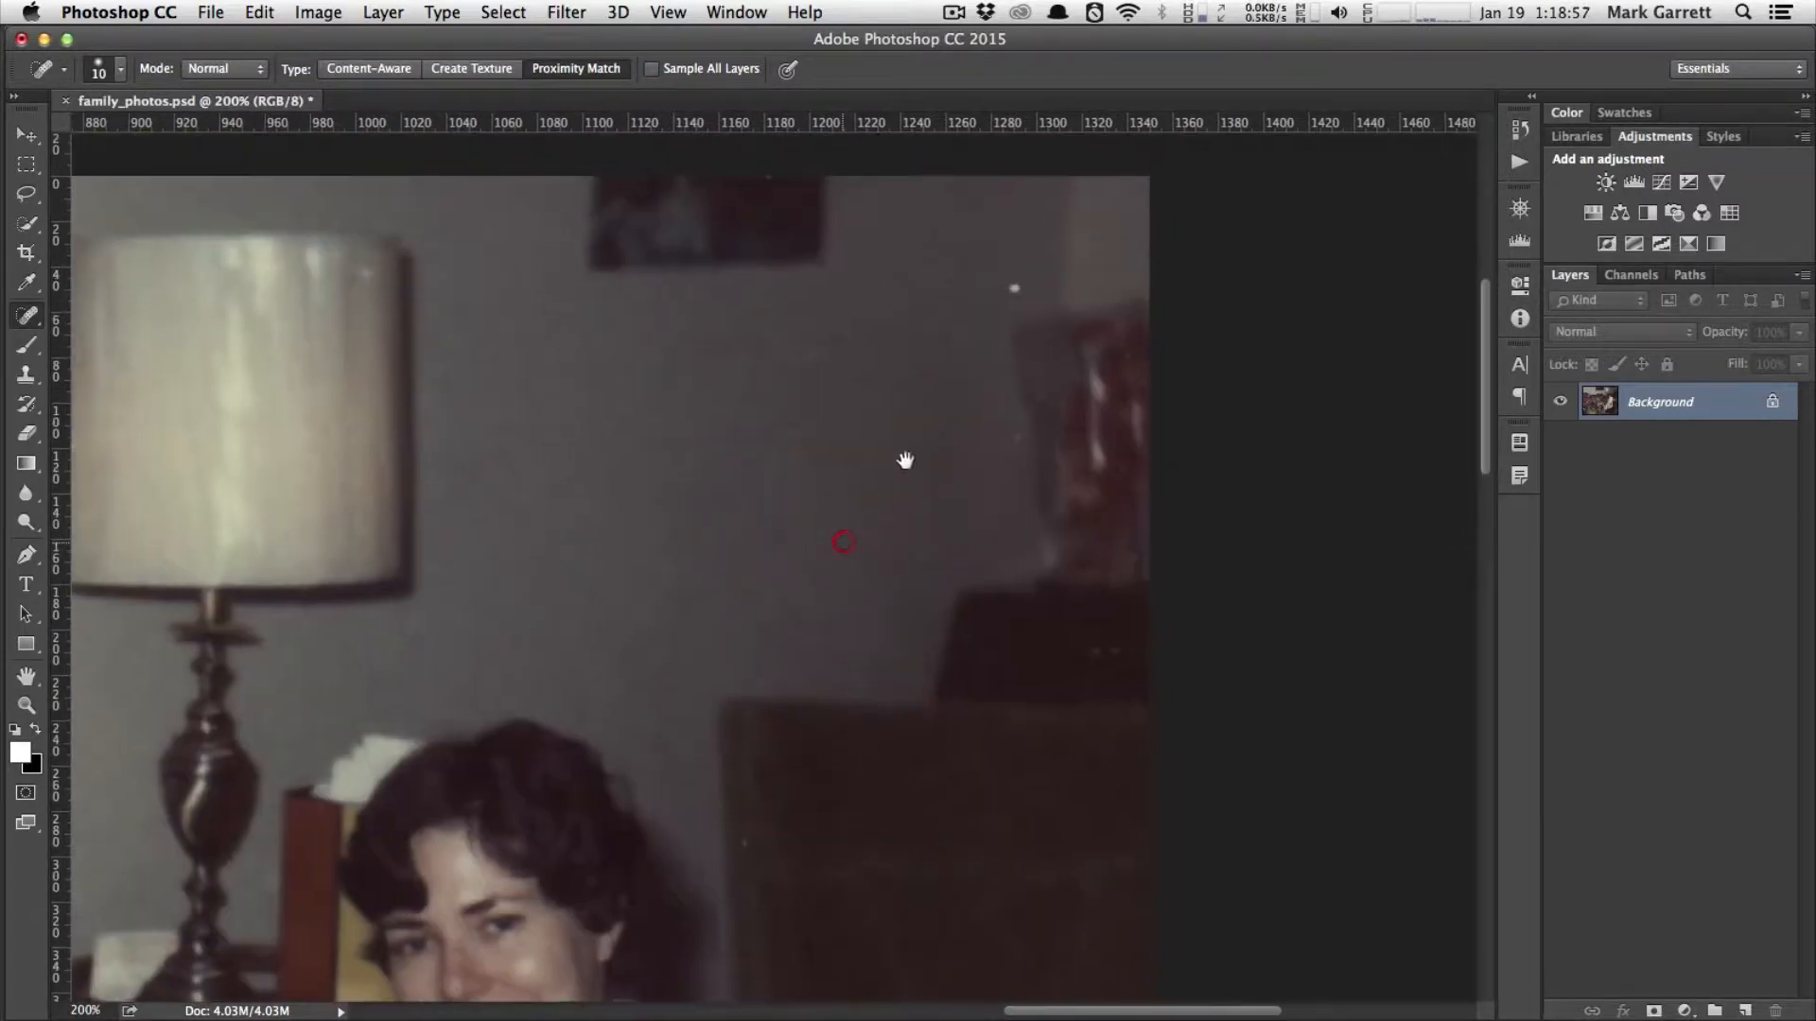
{"action": "left_click", "coordinate": [1017, 287]}
{"action": "left_click", "coordinate": [1013, 287]}
{"action": "left_click", "coordinate": [815, 353]}
{"action": "left_click", "coordinate": [813, 338]}
- Switch the healing type to Content-Aware and back to Proximity Match
{"action": "left_click", "coordinate": [380, 71]}
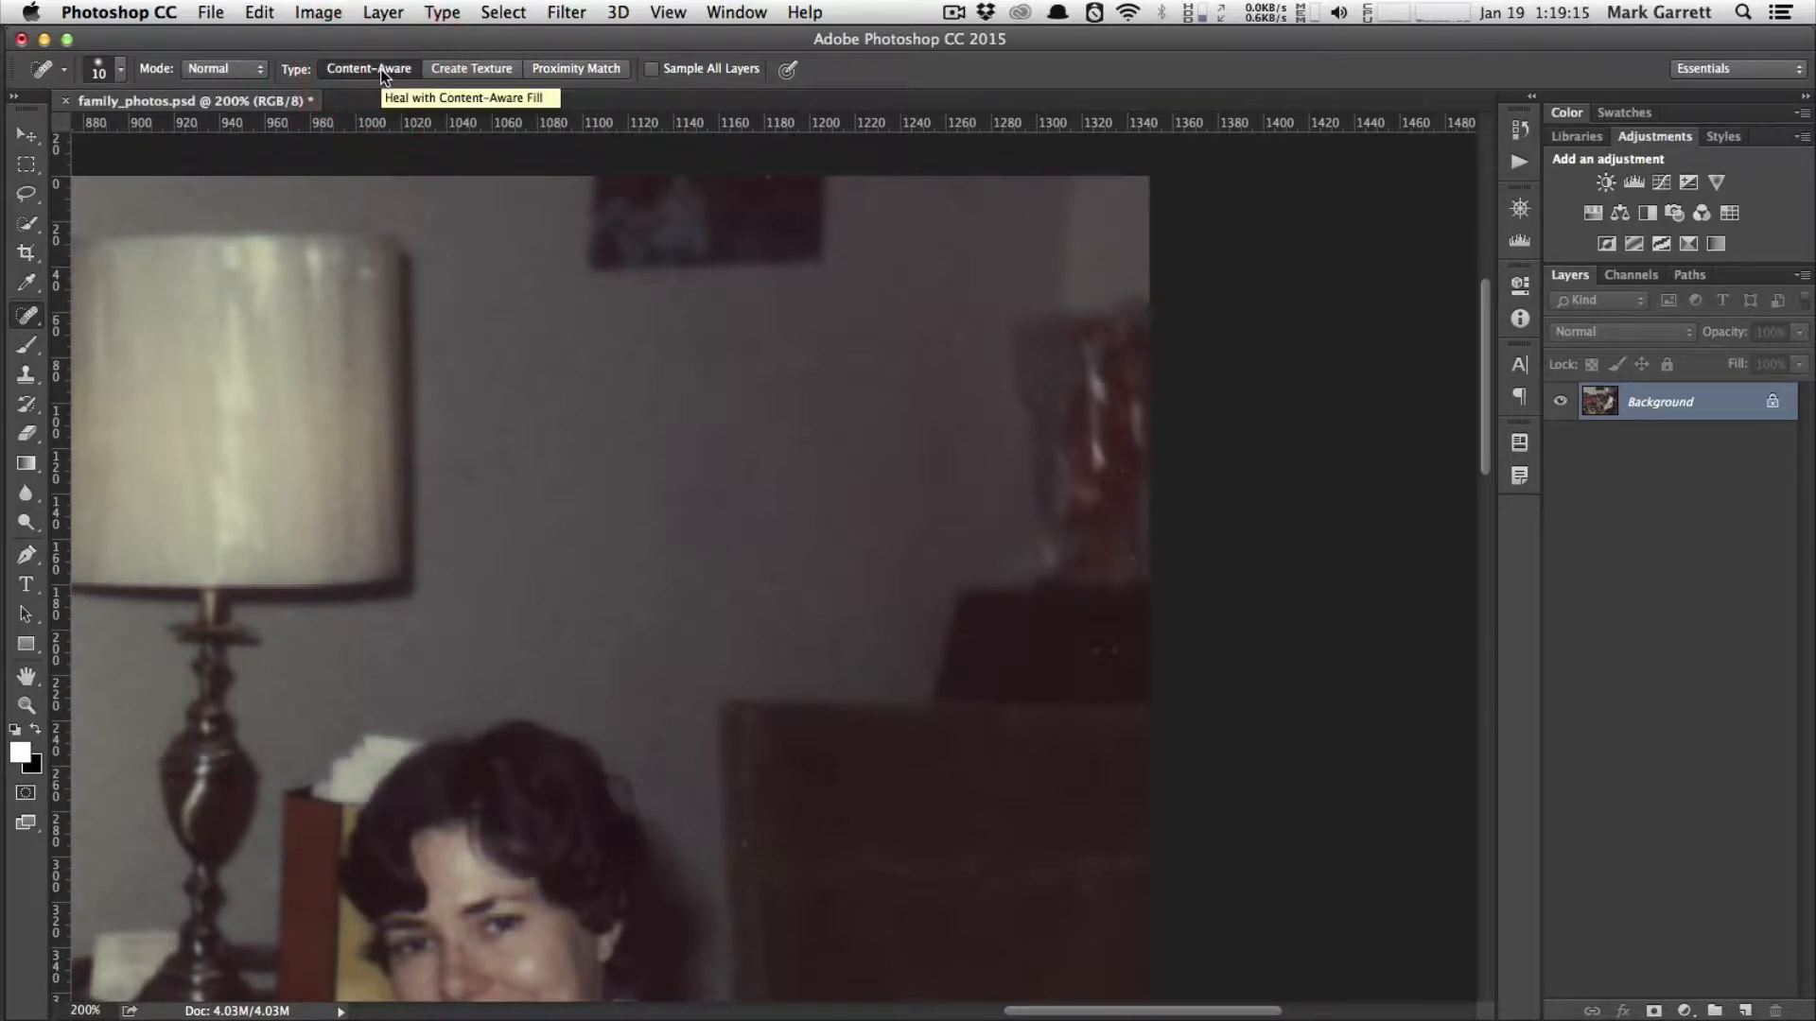
{"action": "left_click", "coordinate": [547, 74]}
{"action": "left_click", "coordinate": [547, 74]}
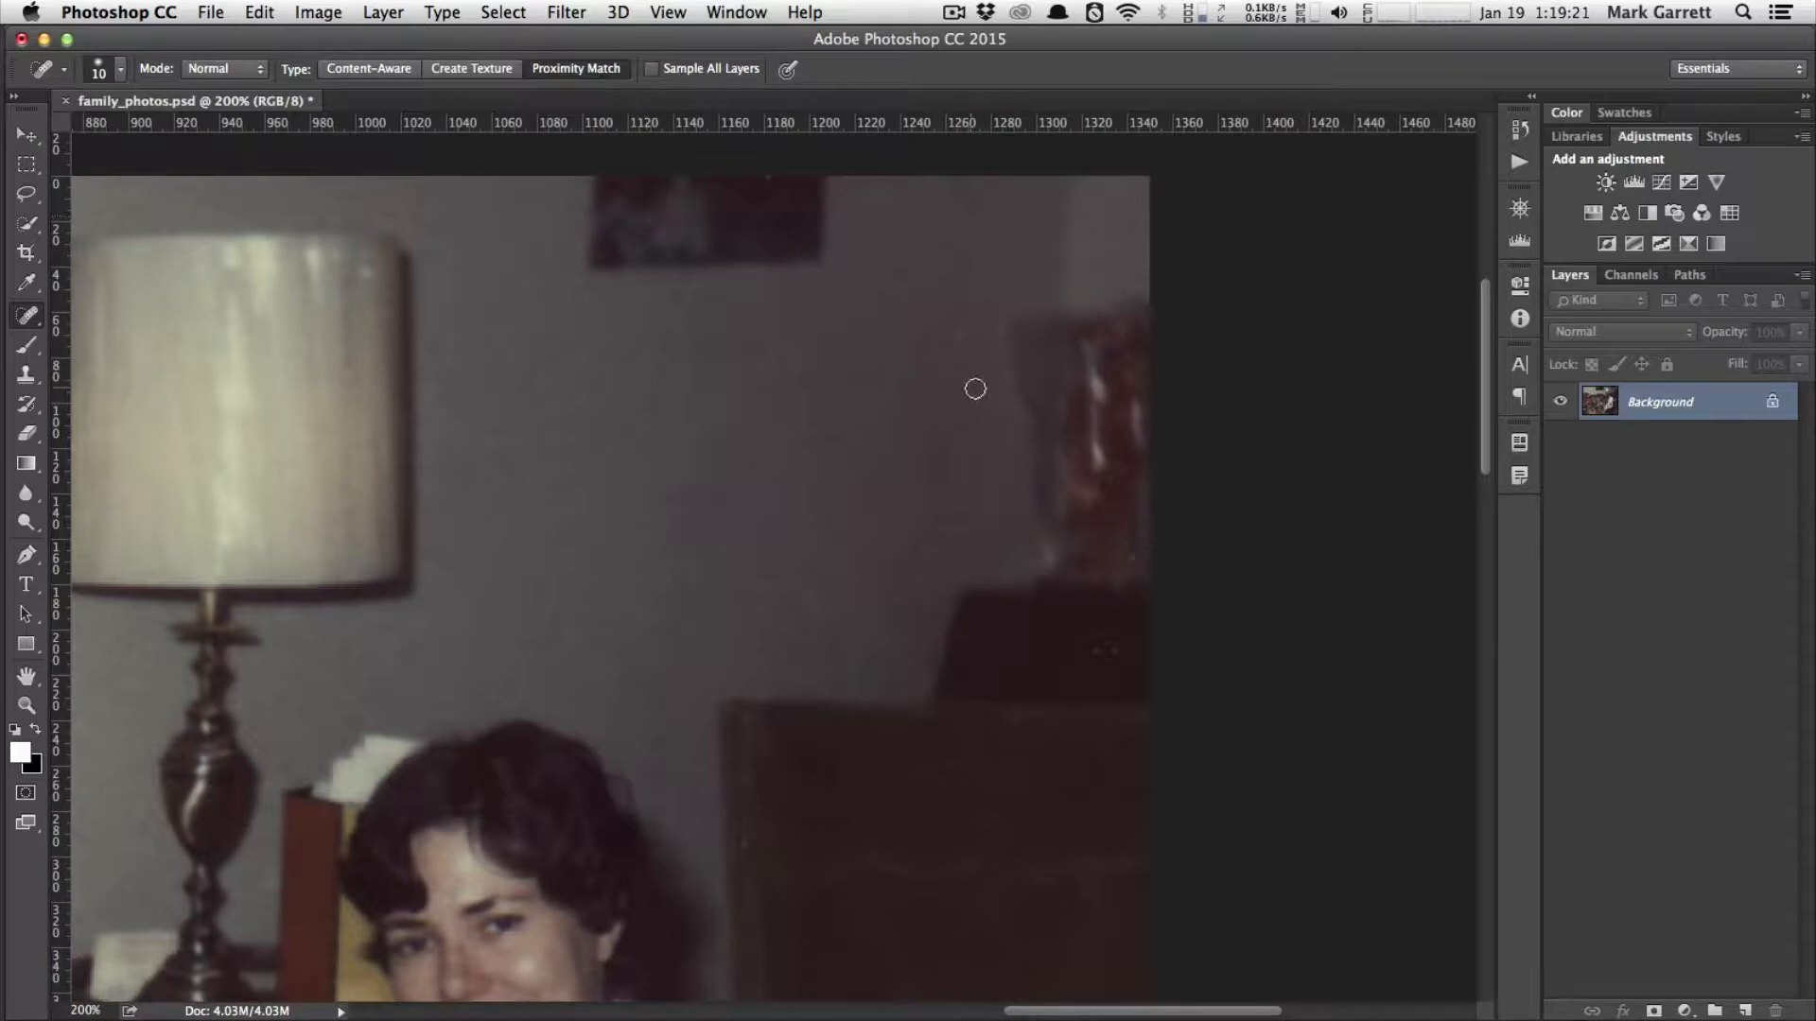
- Heal the specks beside the red vase, on the dark box below it and on the cabinet front
{"action": "left_click", "coordinate": [1040, 392]}
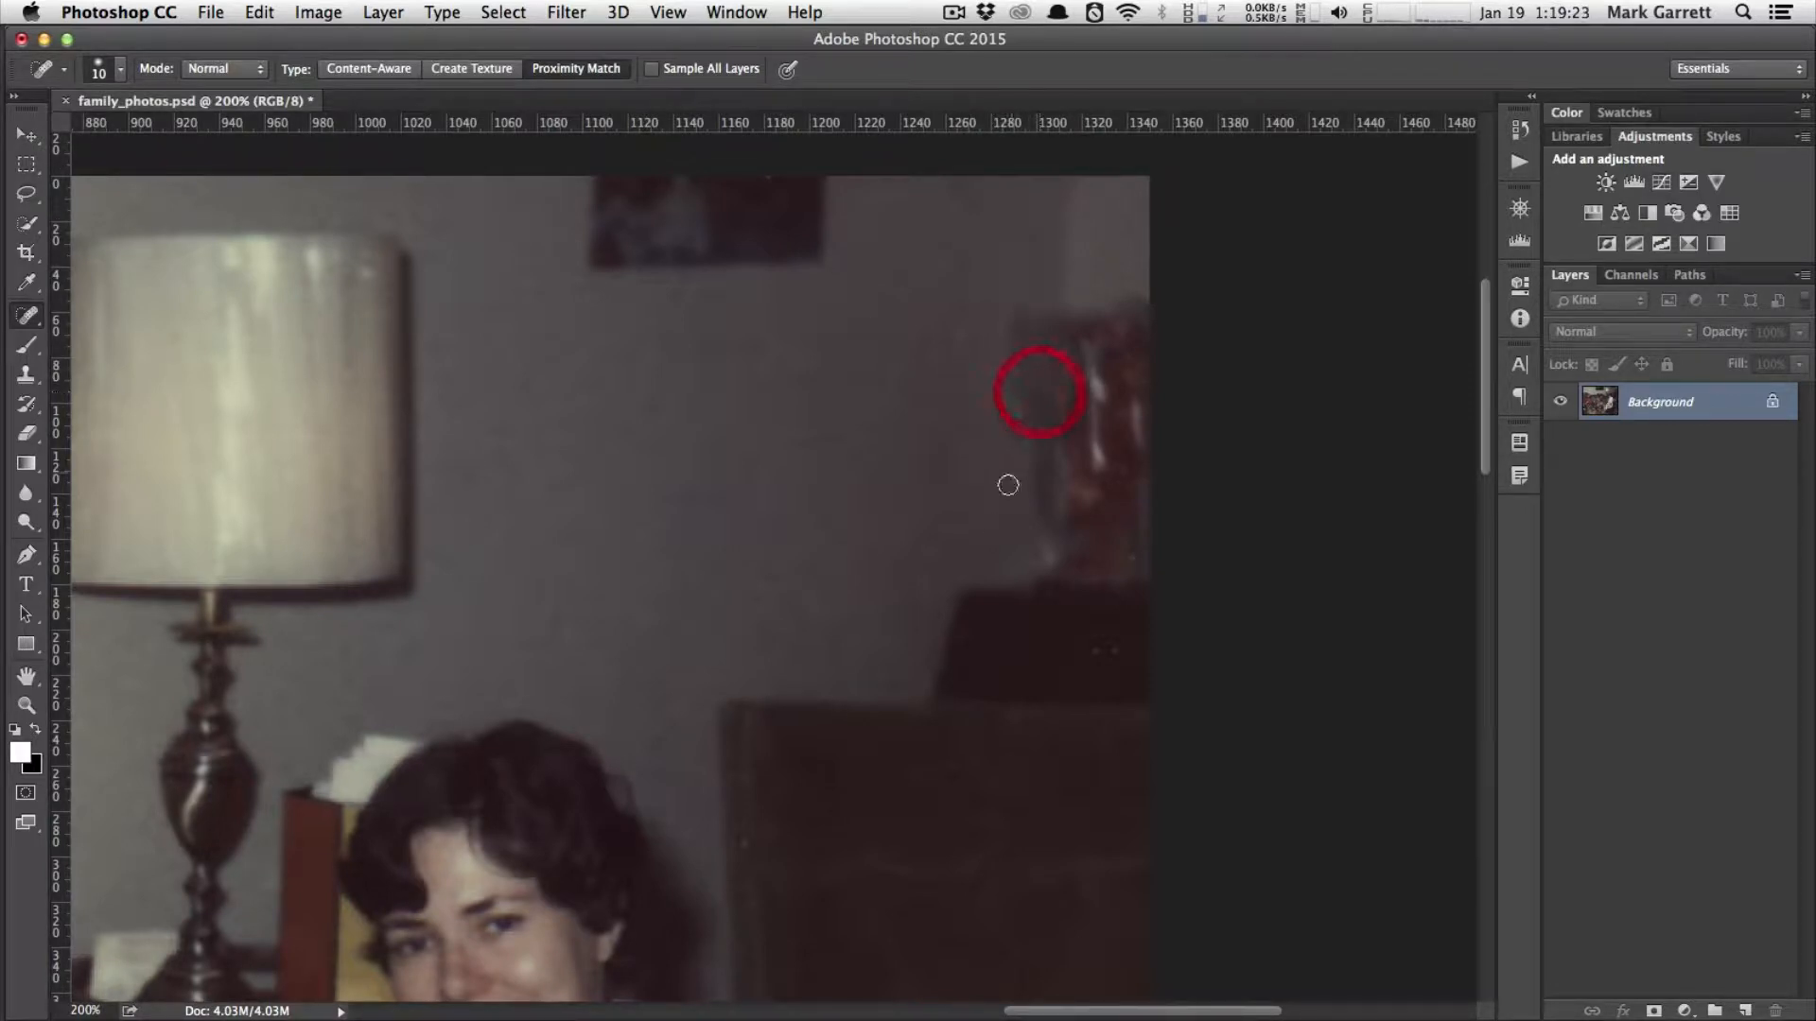
{"action": "left_click", "coordinate": [962, 630]}
{"action": "left_click", "coordinate": [1091, 653]}
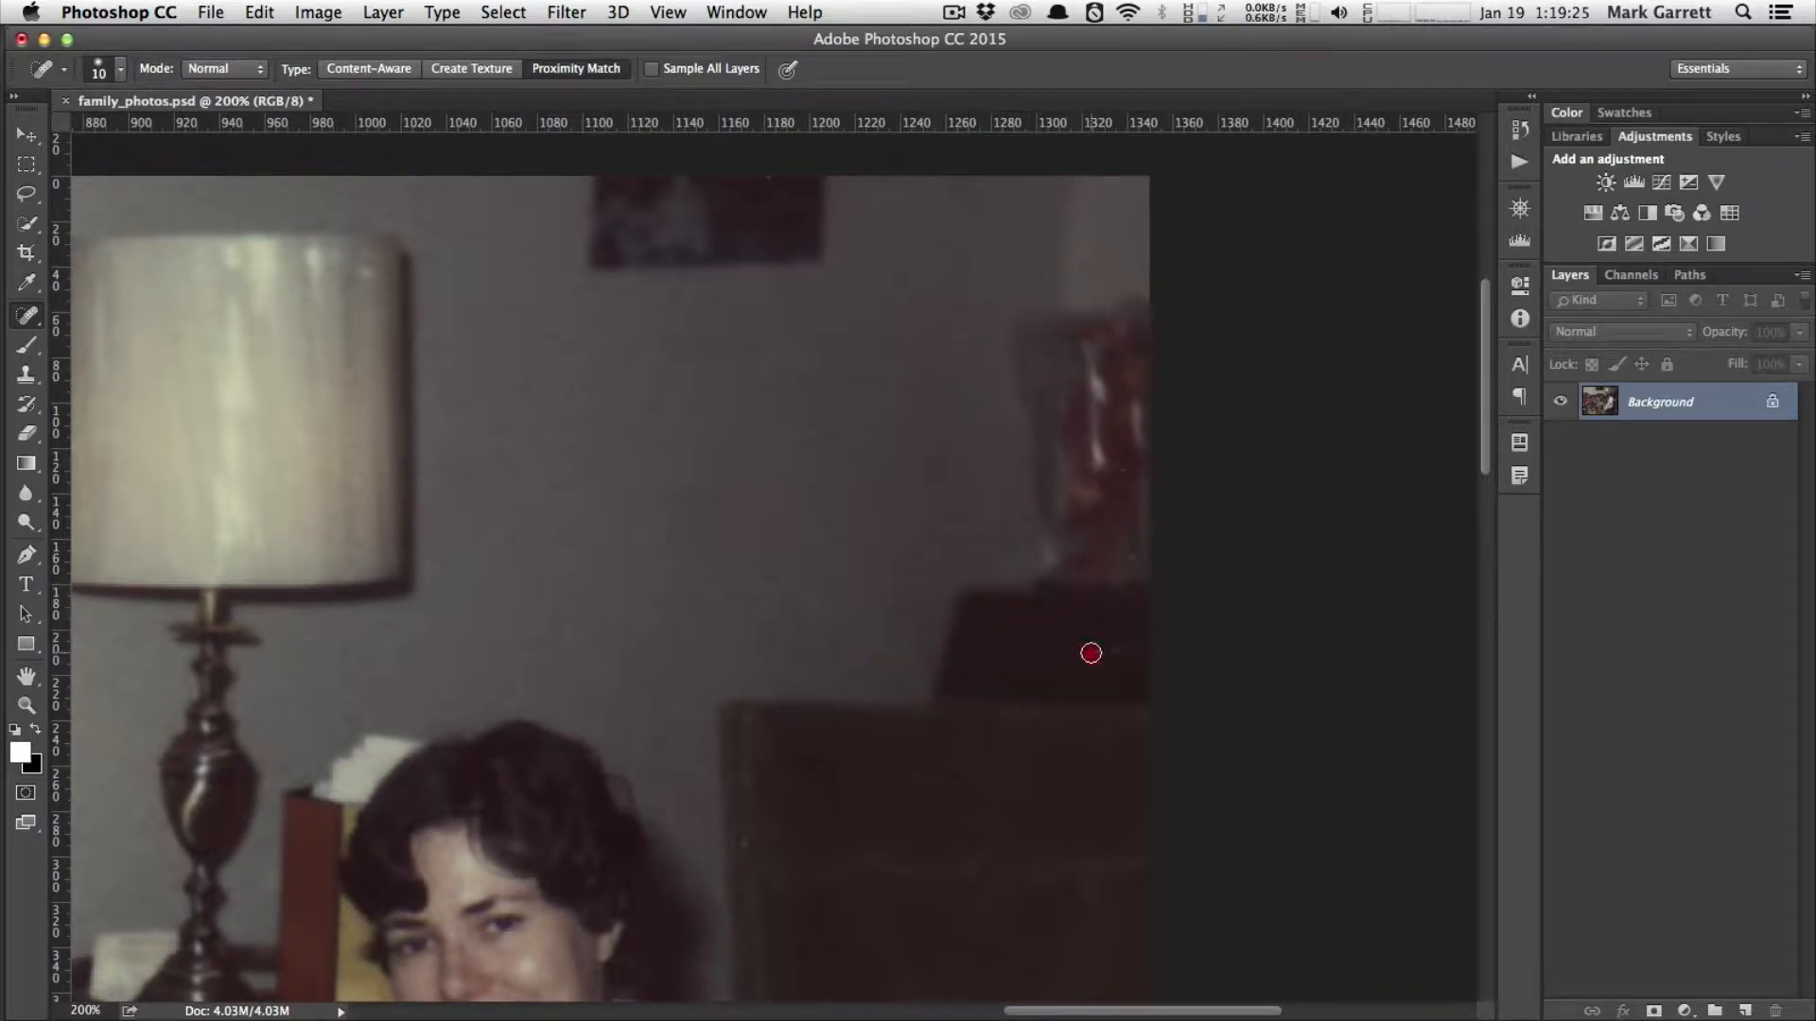
{"action": "left_click", "coordinate": [1025, 780]}
{"action": "left_click", "coordinate": [985, 821]}
{"action": "left_click", "coordinate": [955, 766]}
- Duplicate the Background layer
{"action": "left_click_drag", "start_coordinate": [633, 546], "coordinate": [1005, 539]}
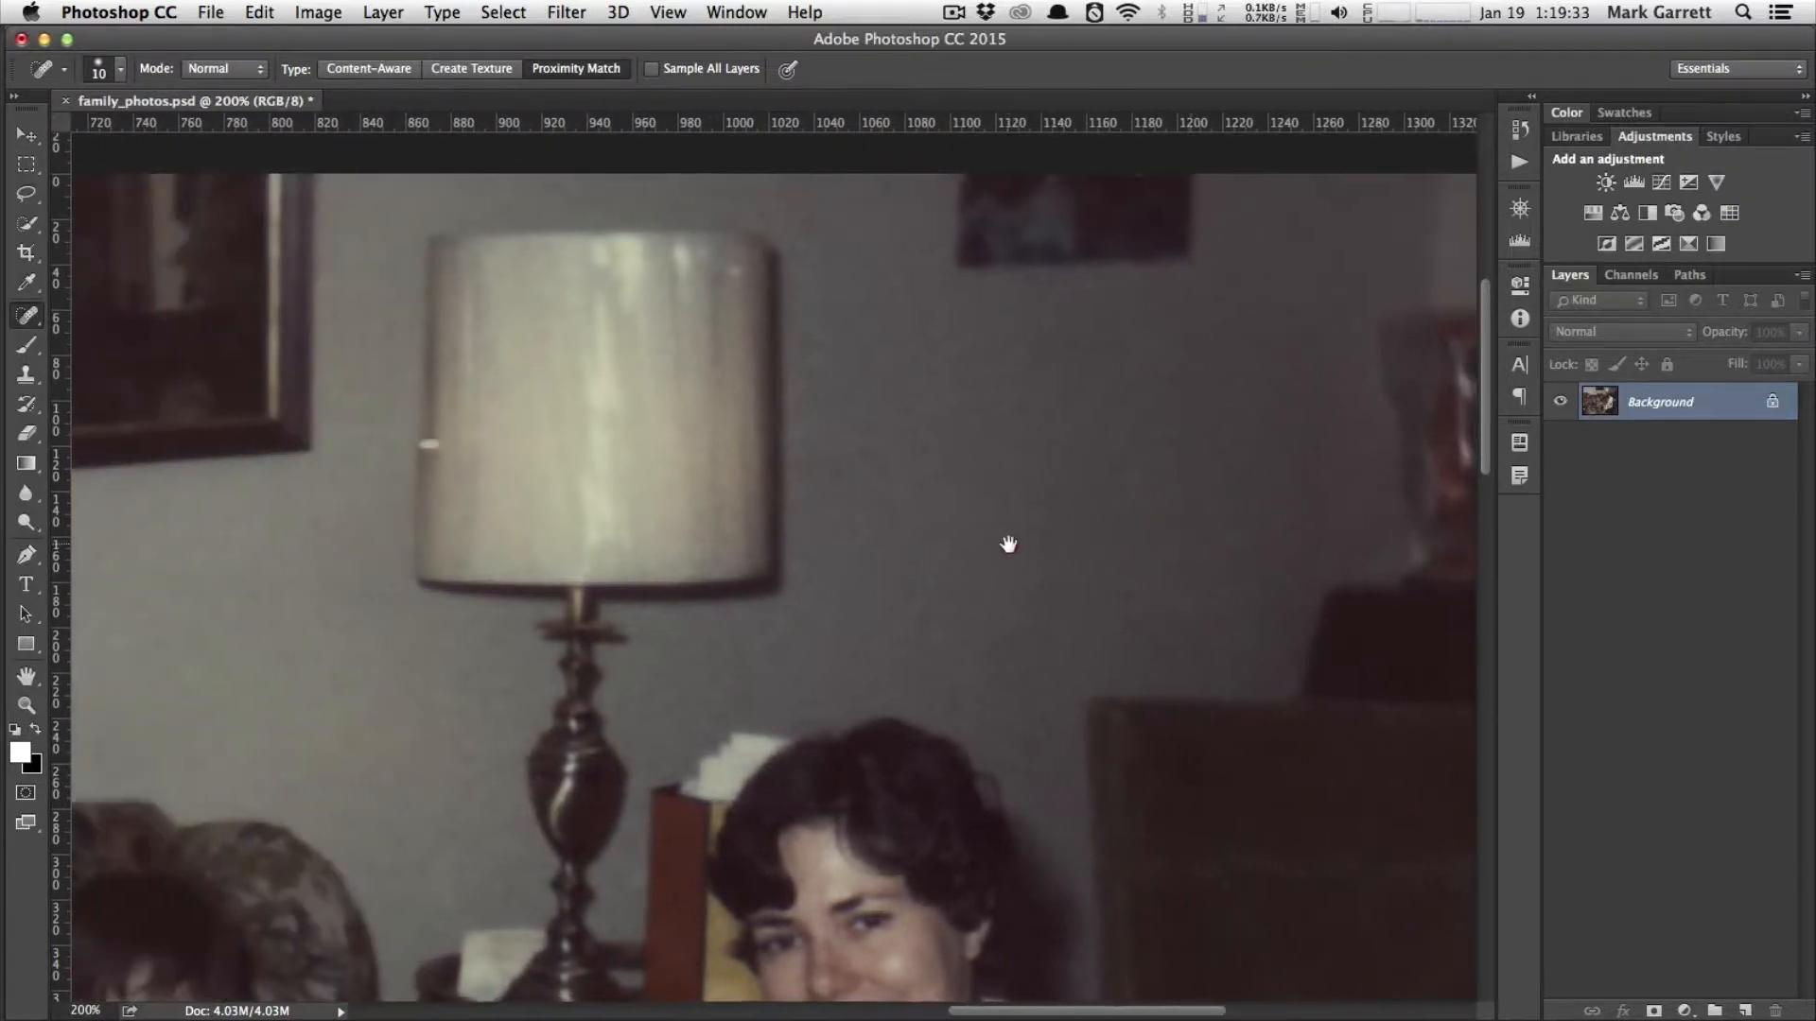
{"action": "left_click_drag", "start_coordinate": [491, 640], "coordinate": [1070, 596]}
{"action": "left_click_drag", "start_coordinate": [701, 580], "coordinate": [808, 635]}
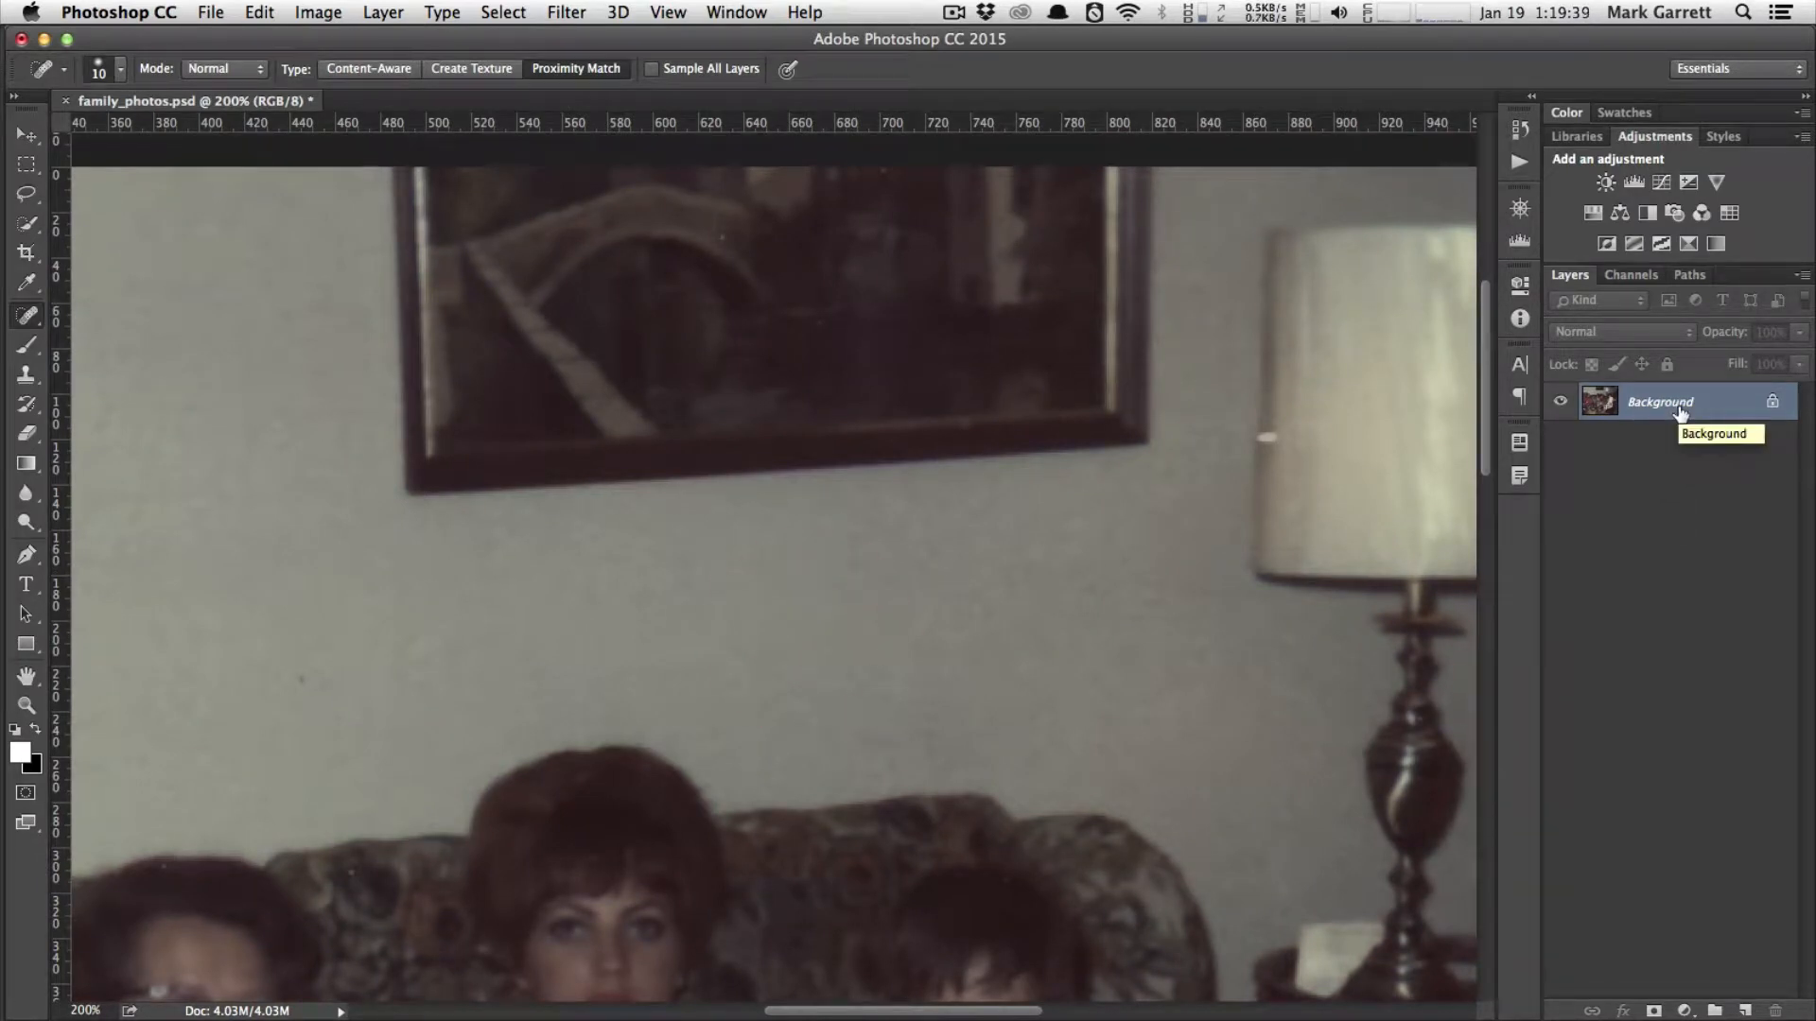
{"action": "left_click_drag", "start_coordinate": [838, 614], "coordinate": [1031, 550]}
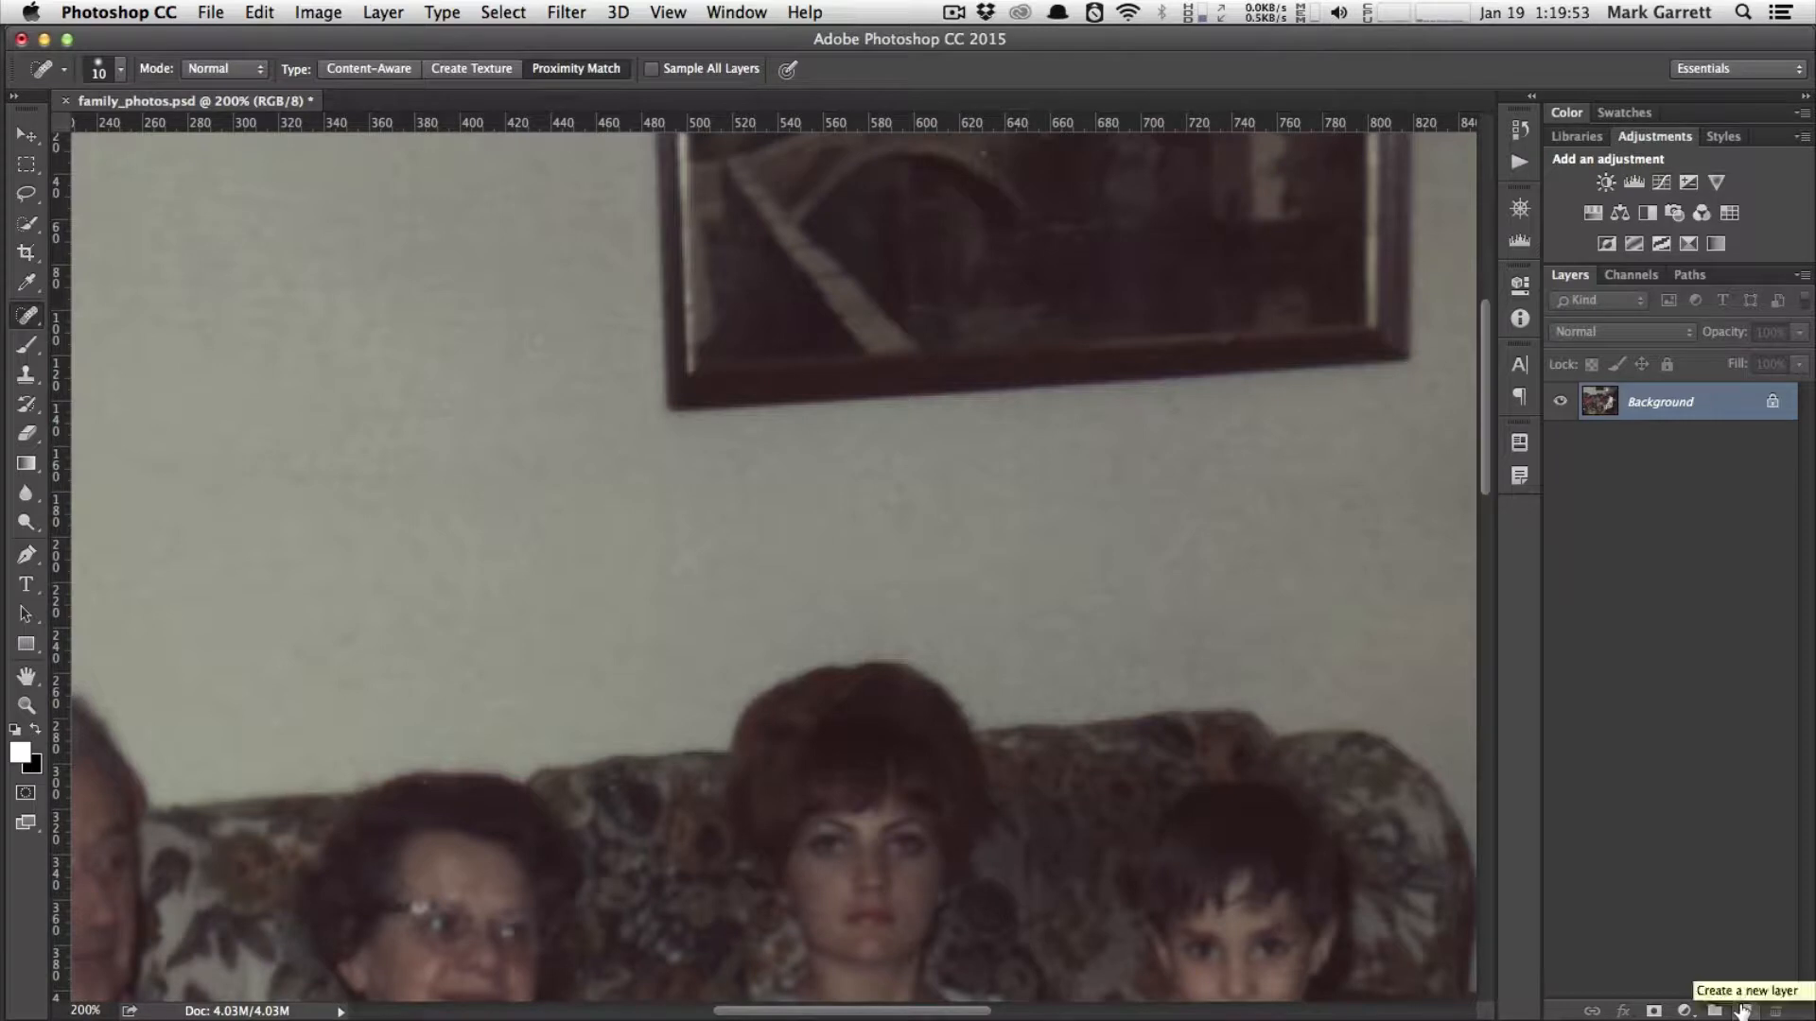
{"action": "left_click_drag", "start_coordinate": [1672, 405], "coordinate": [1745, 1009]}
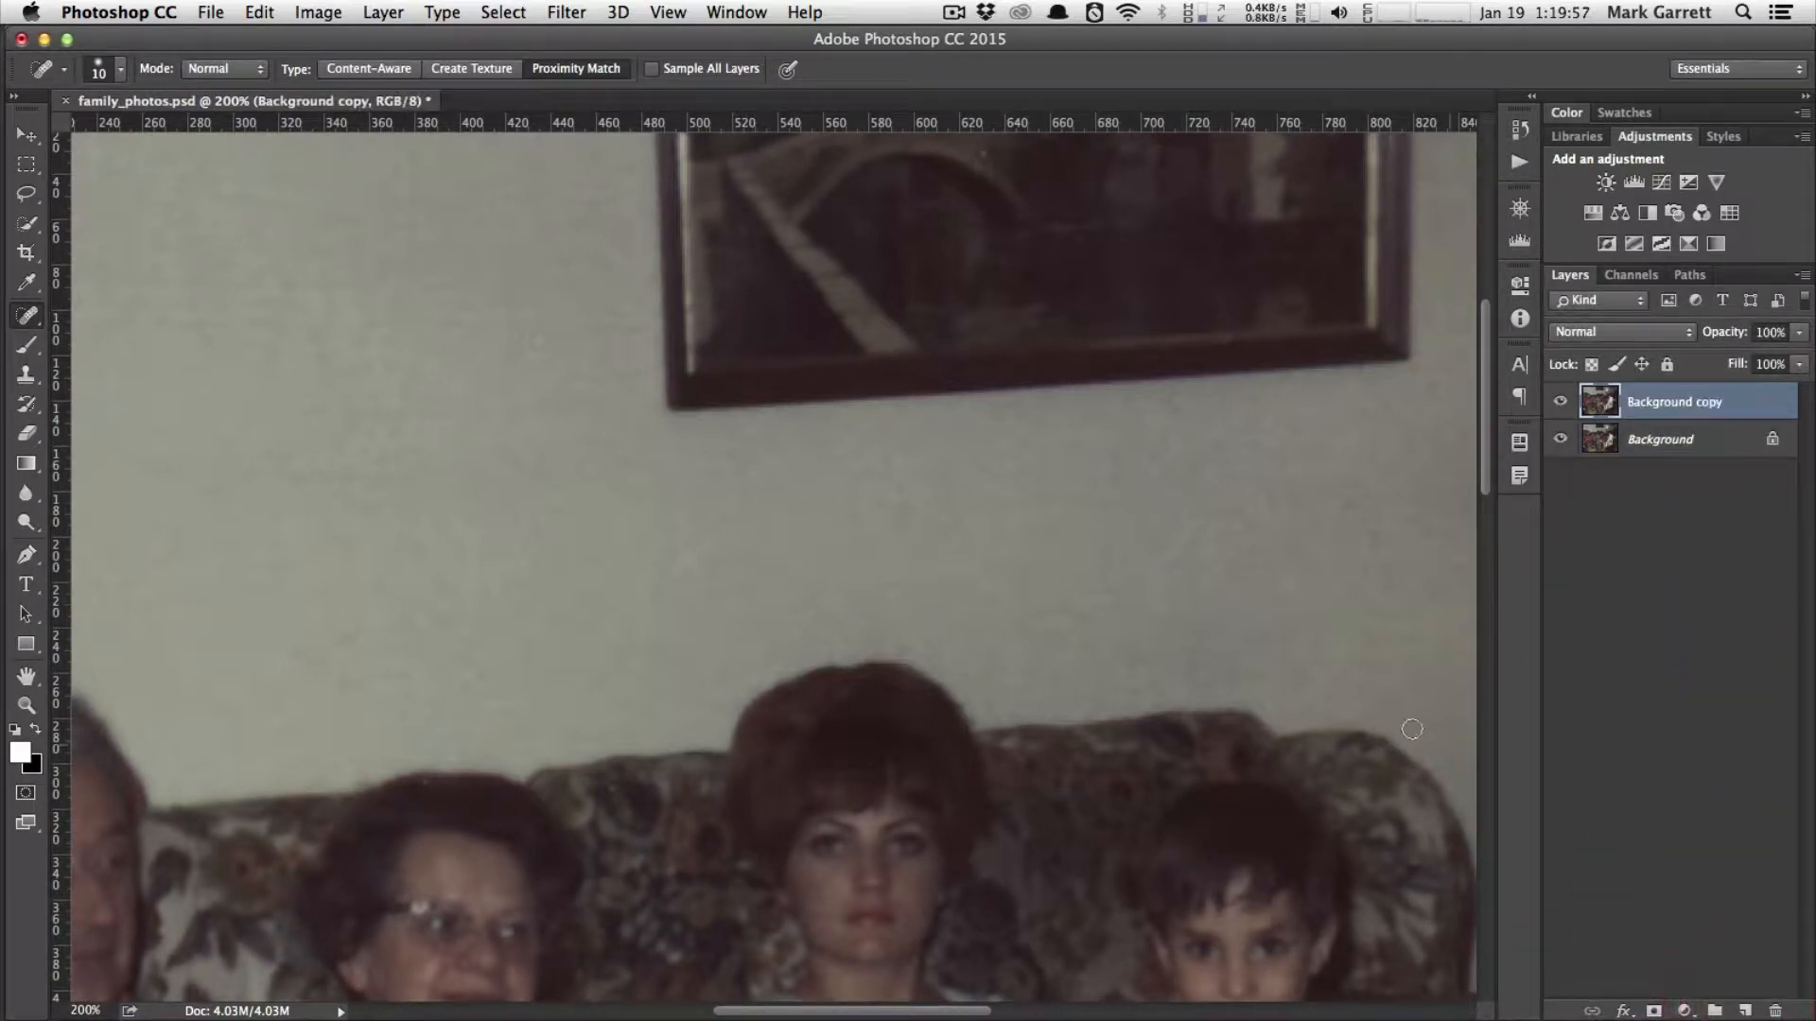
- Heal the white speck and the small blemish on the orange blanket draped over the sofa beside the older man
{"action": "left_click_drag", "start_coordinate": [508, 400], "coordinate": [1109, 463]}
{"action": "scroll", "coordinate": [743, 468], "scroll_direction": "down", "scroll_amount": 5}
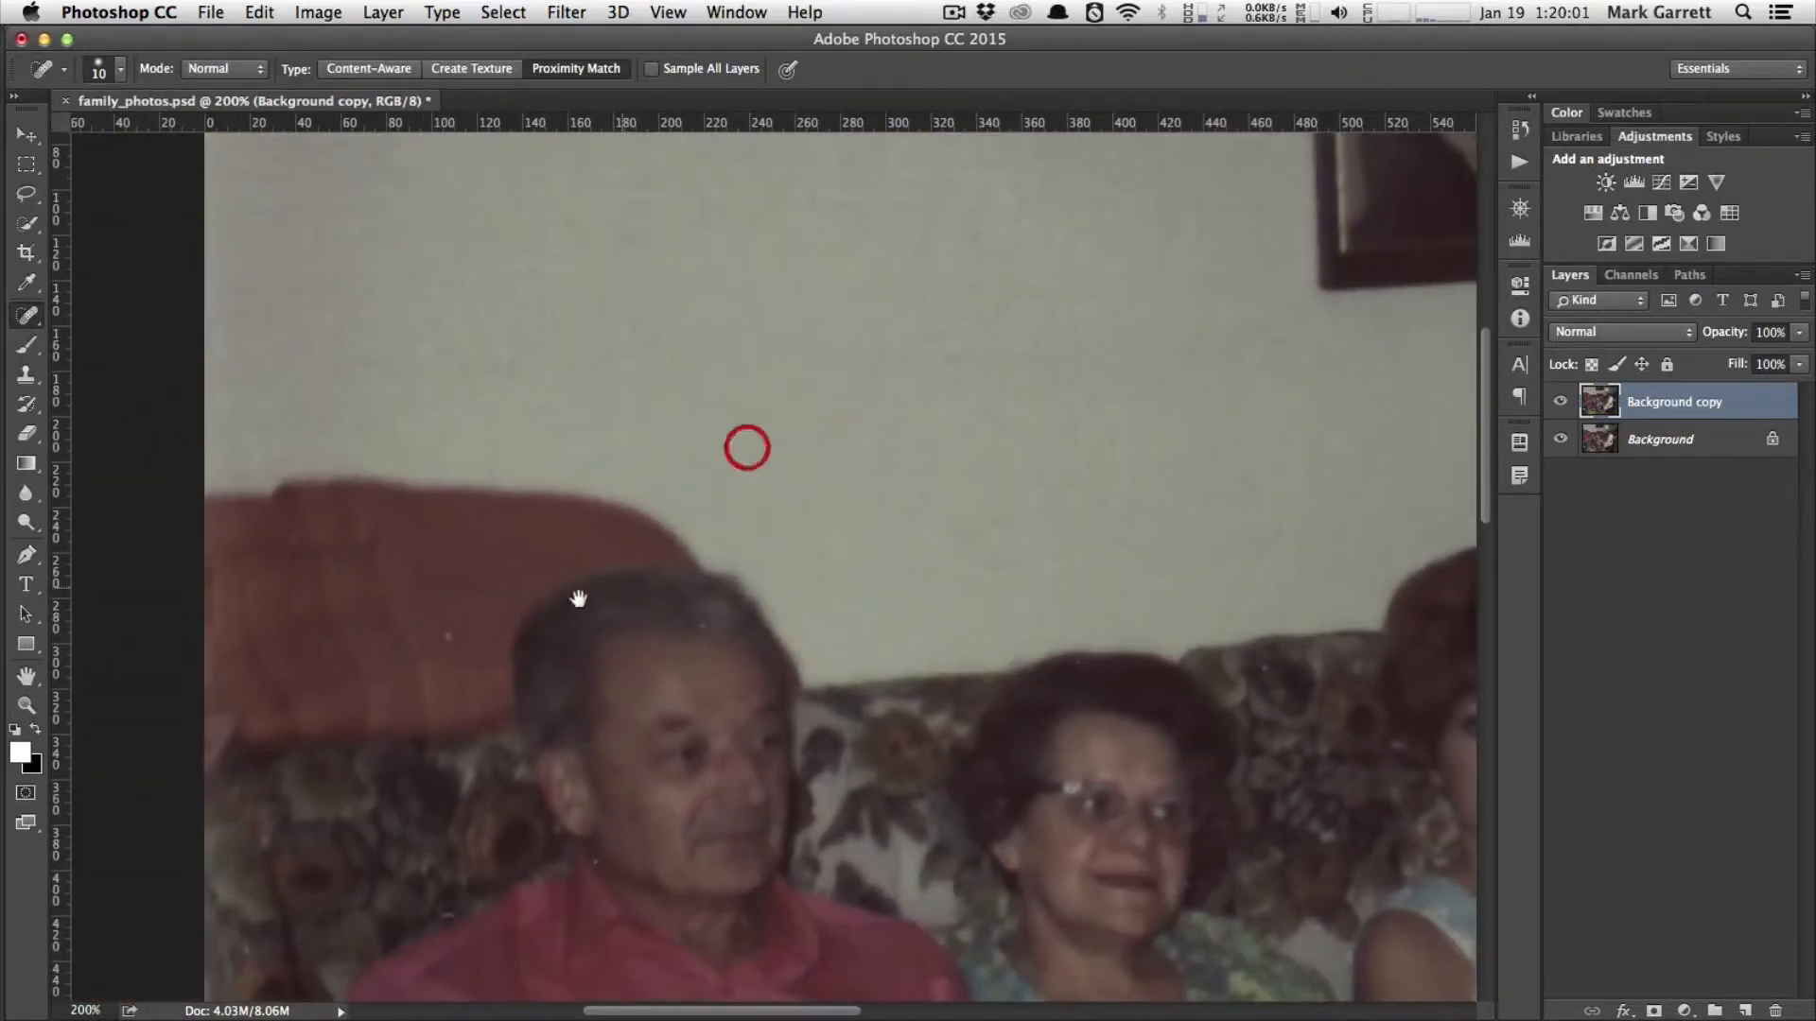
{"action": "left_click", "coordinate": [448, 637]}
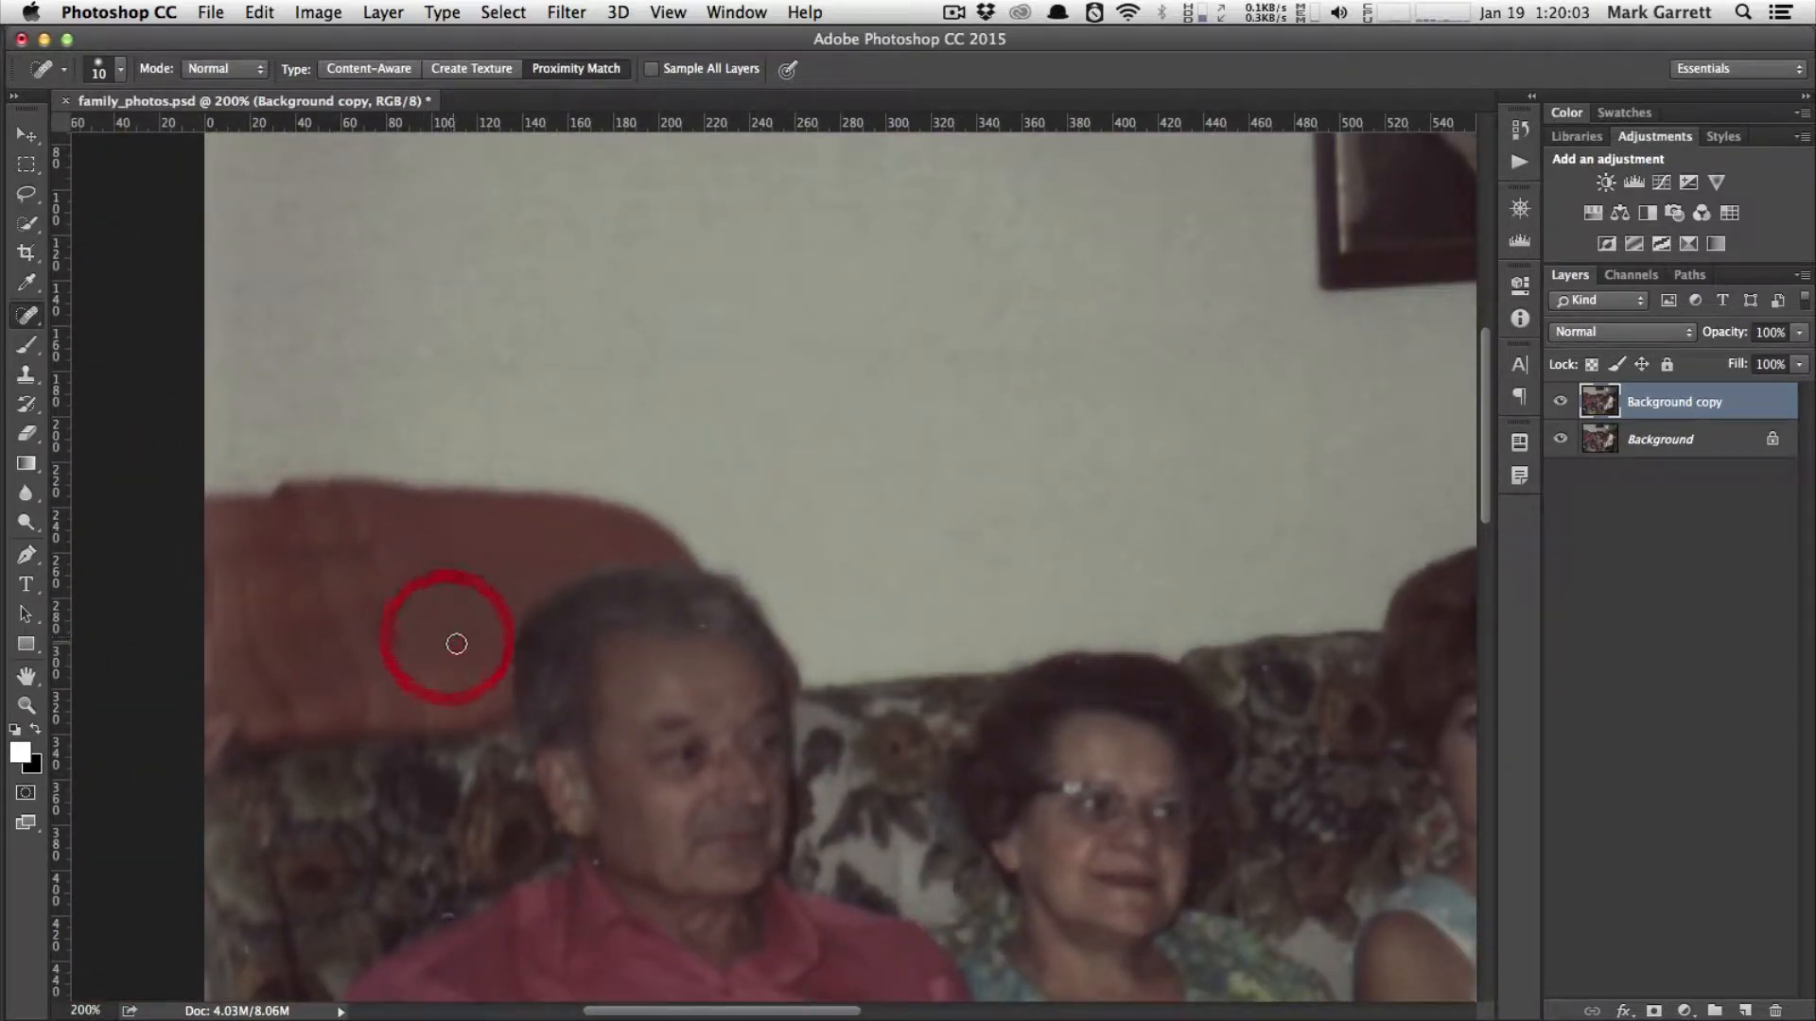
{"action": "left_click", "coordinate": [292, 542]}
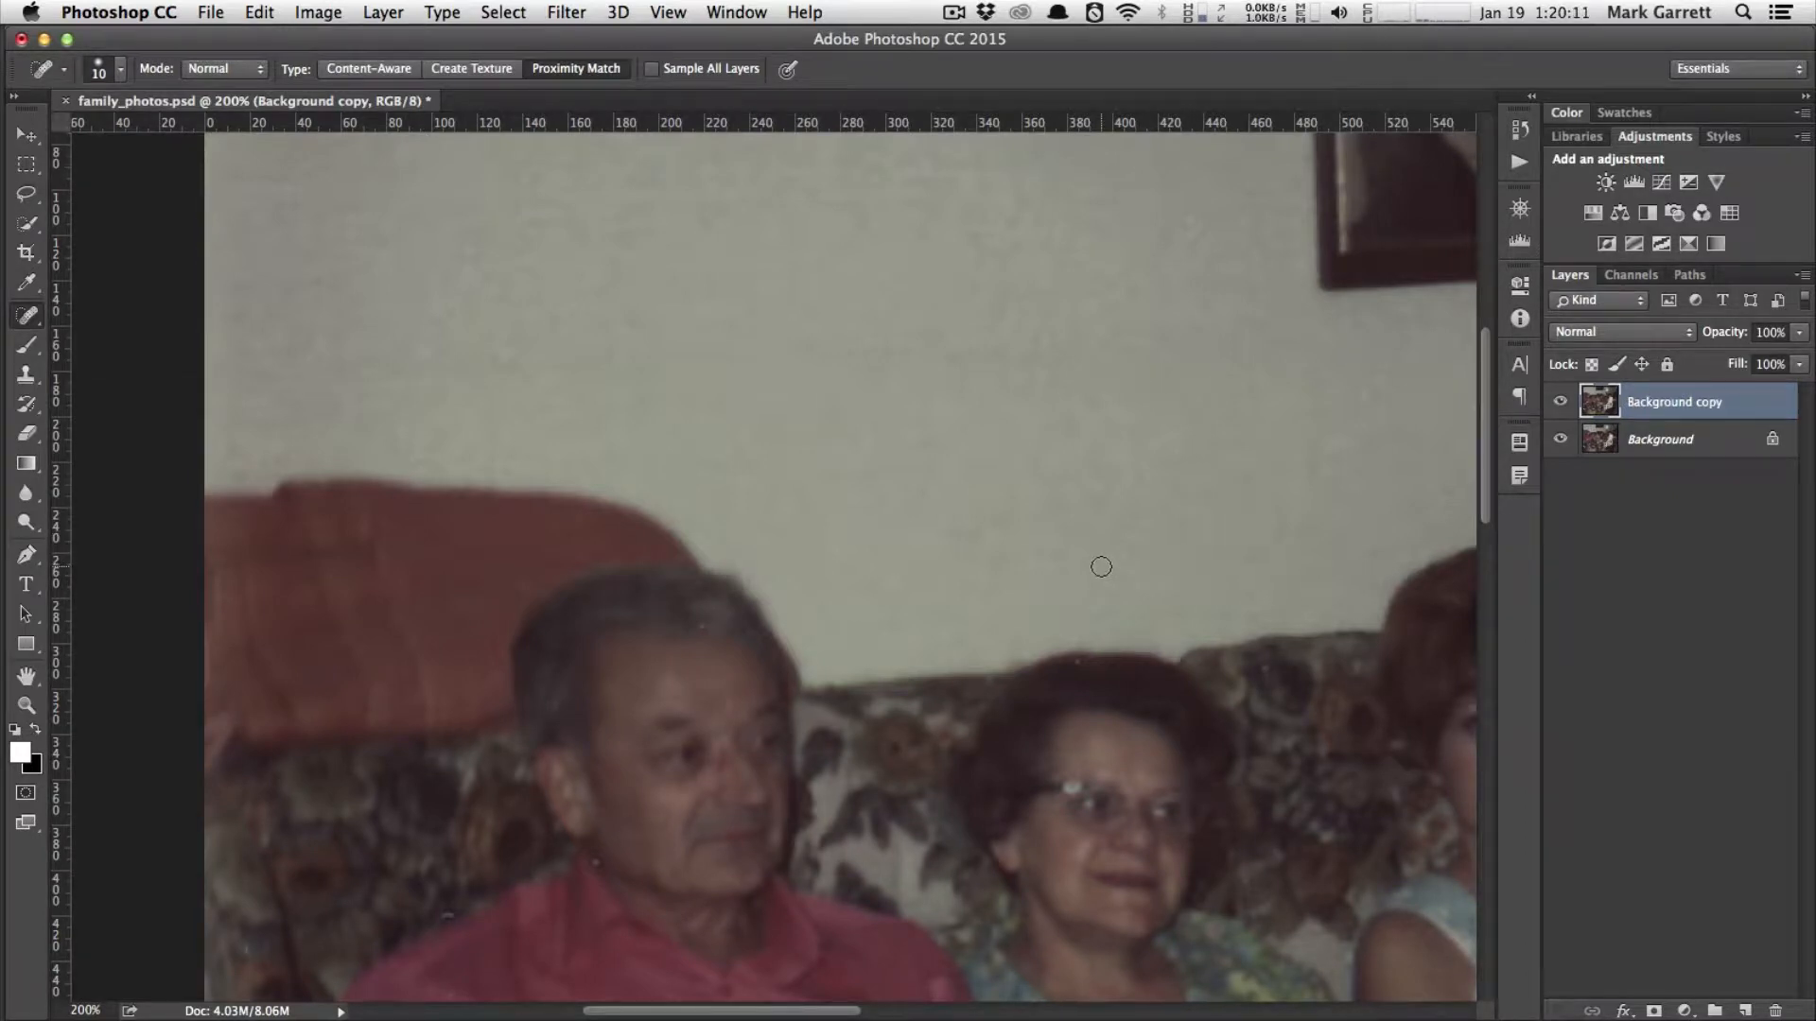
- Heal the faint spots on the wall beside the picture frame and on the sofa back between the two women
{"action": "left_click_drag", "start_coordinate": [1146, 571], "coordinate": [933, 594]}
{"action": "left_click_drag", "start_coordinate": [1004, 411], "coordinate": [966, 482]}
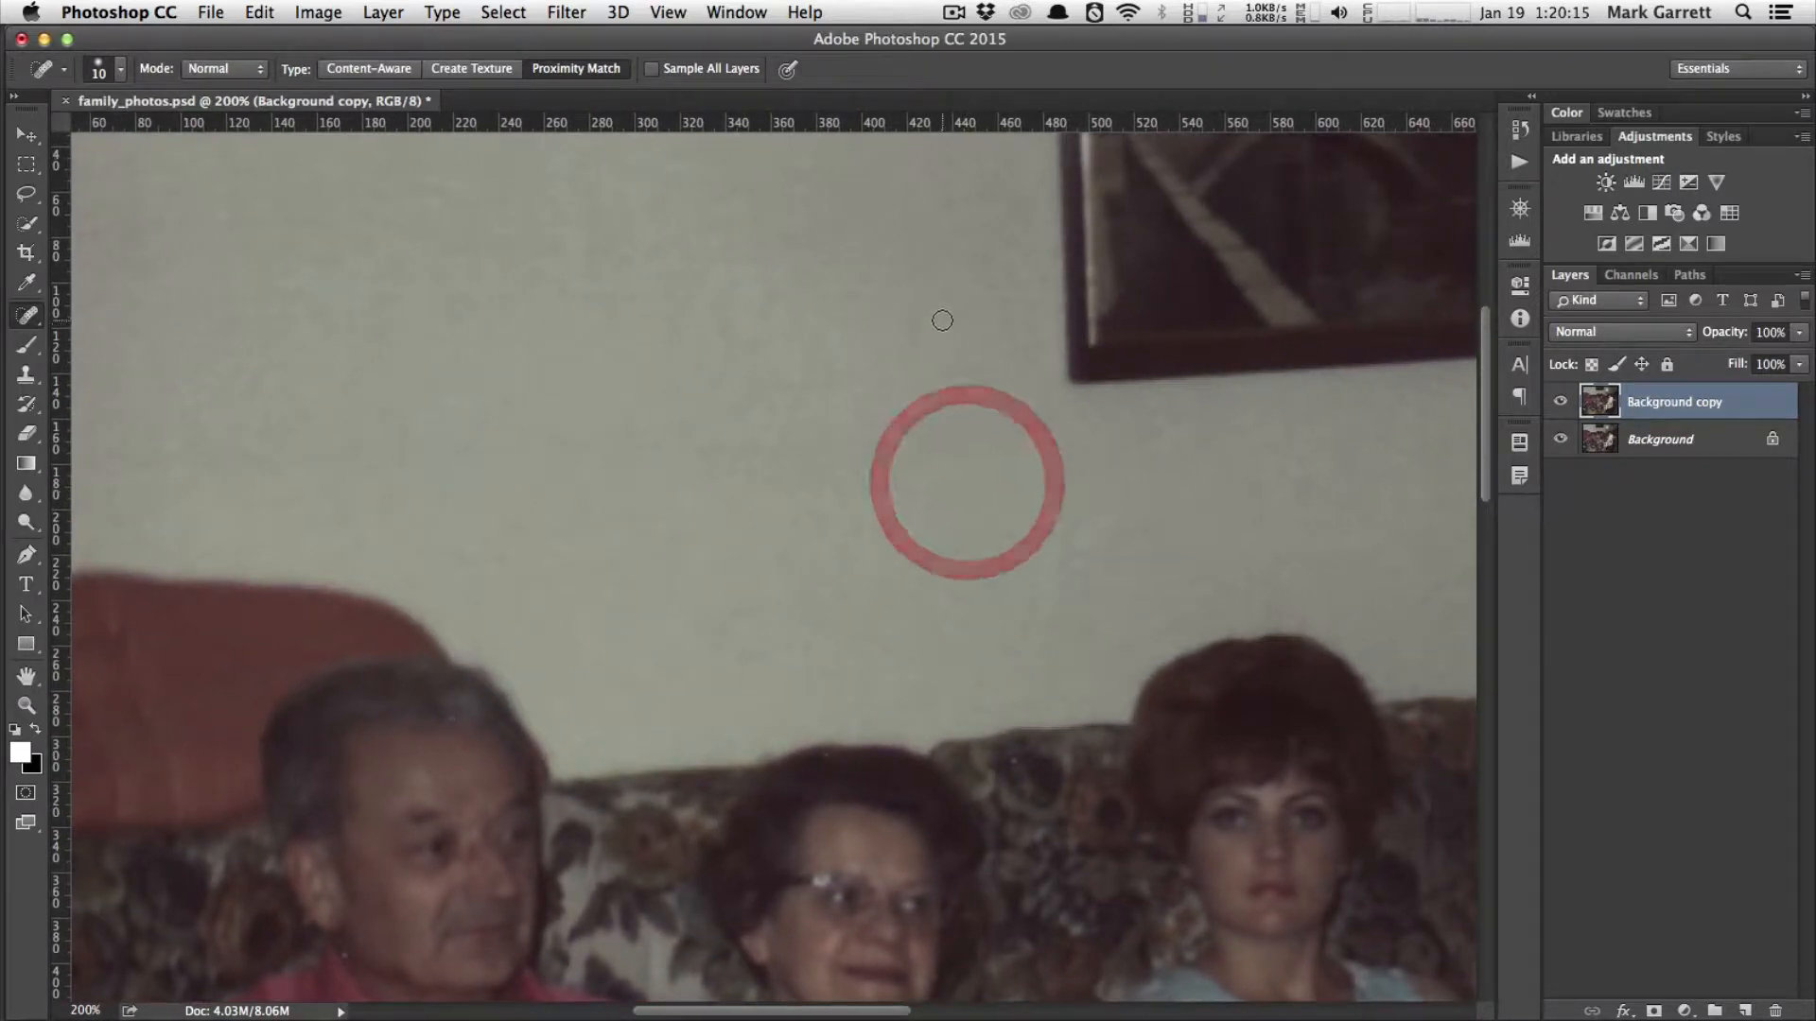
{"action": "left_click", "coordinate": [1004, 292]}
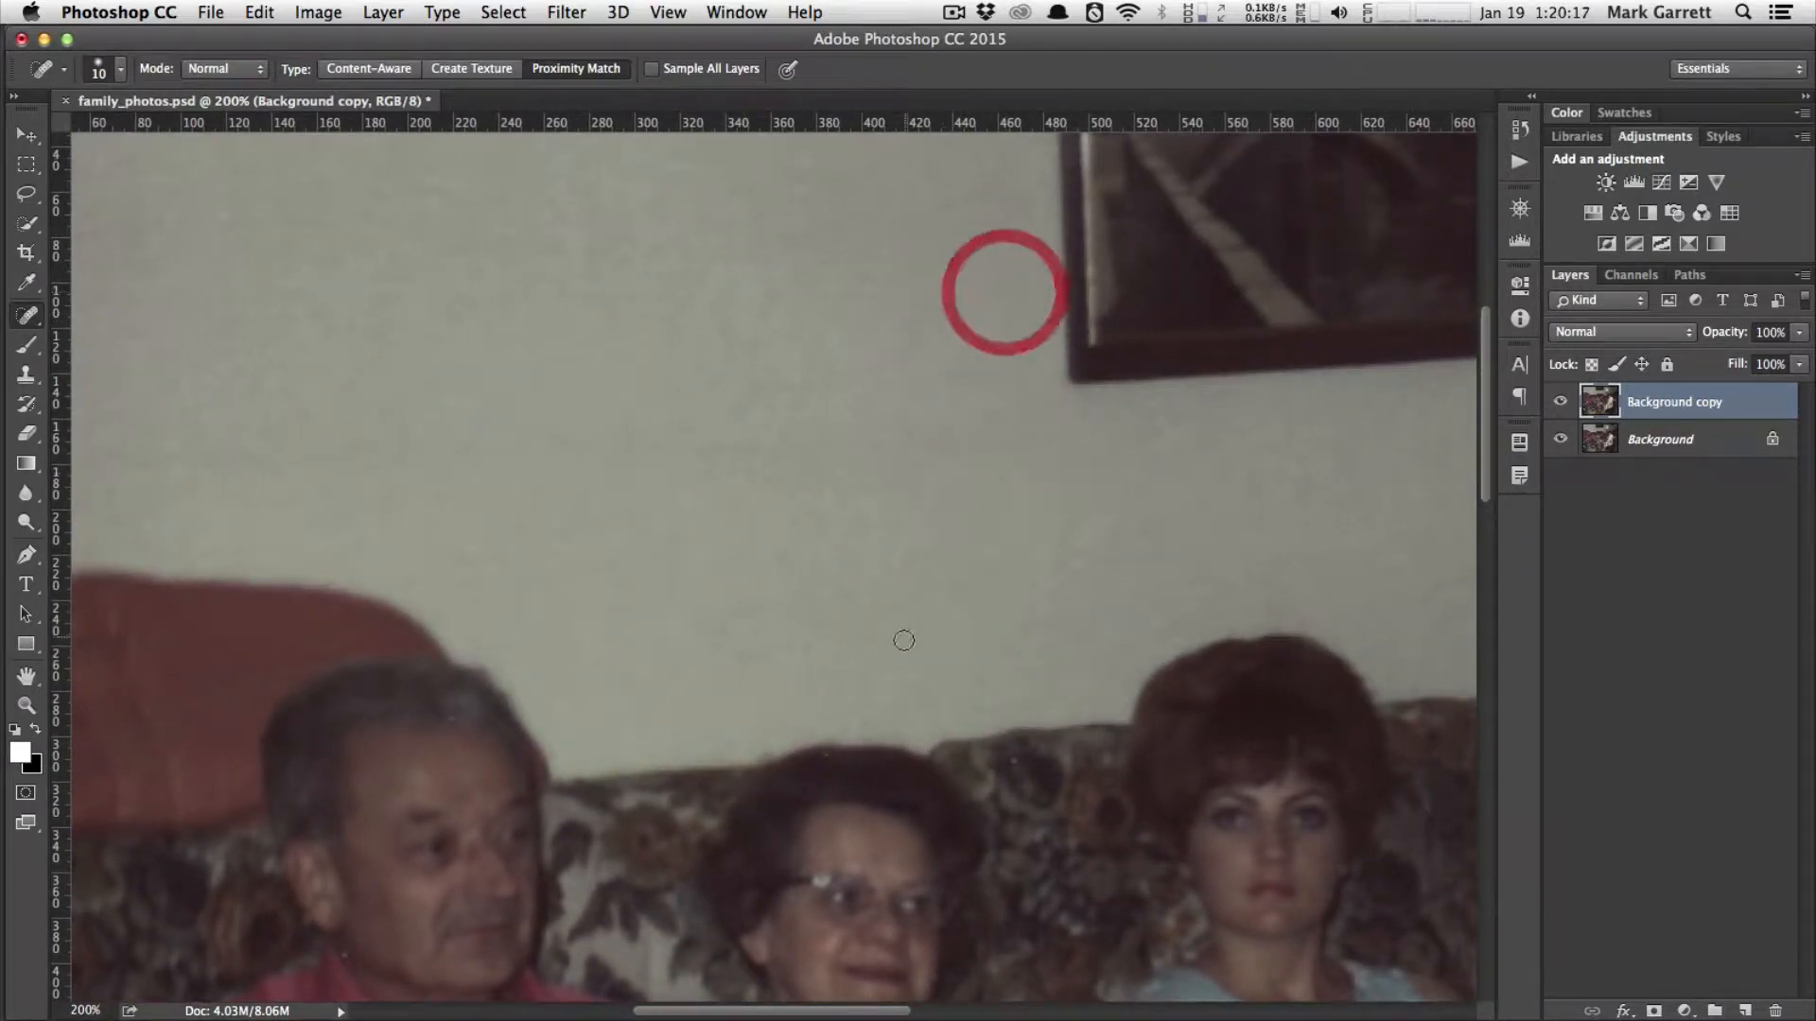
{"action": "left_click", "coordinate": [1015, 760]}
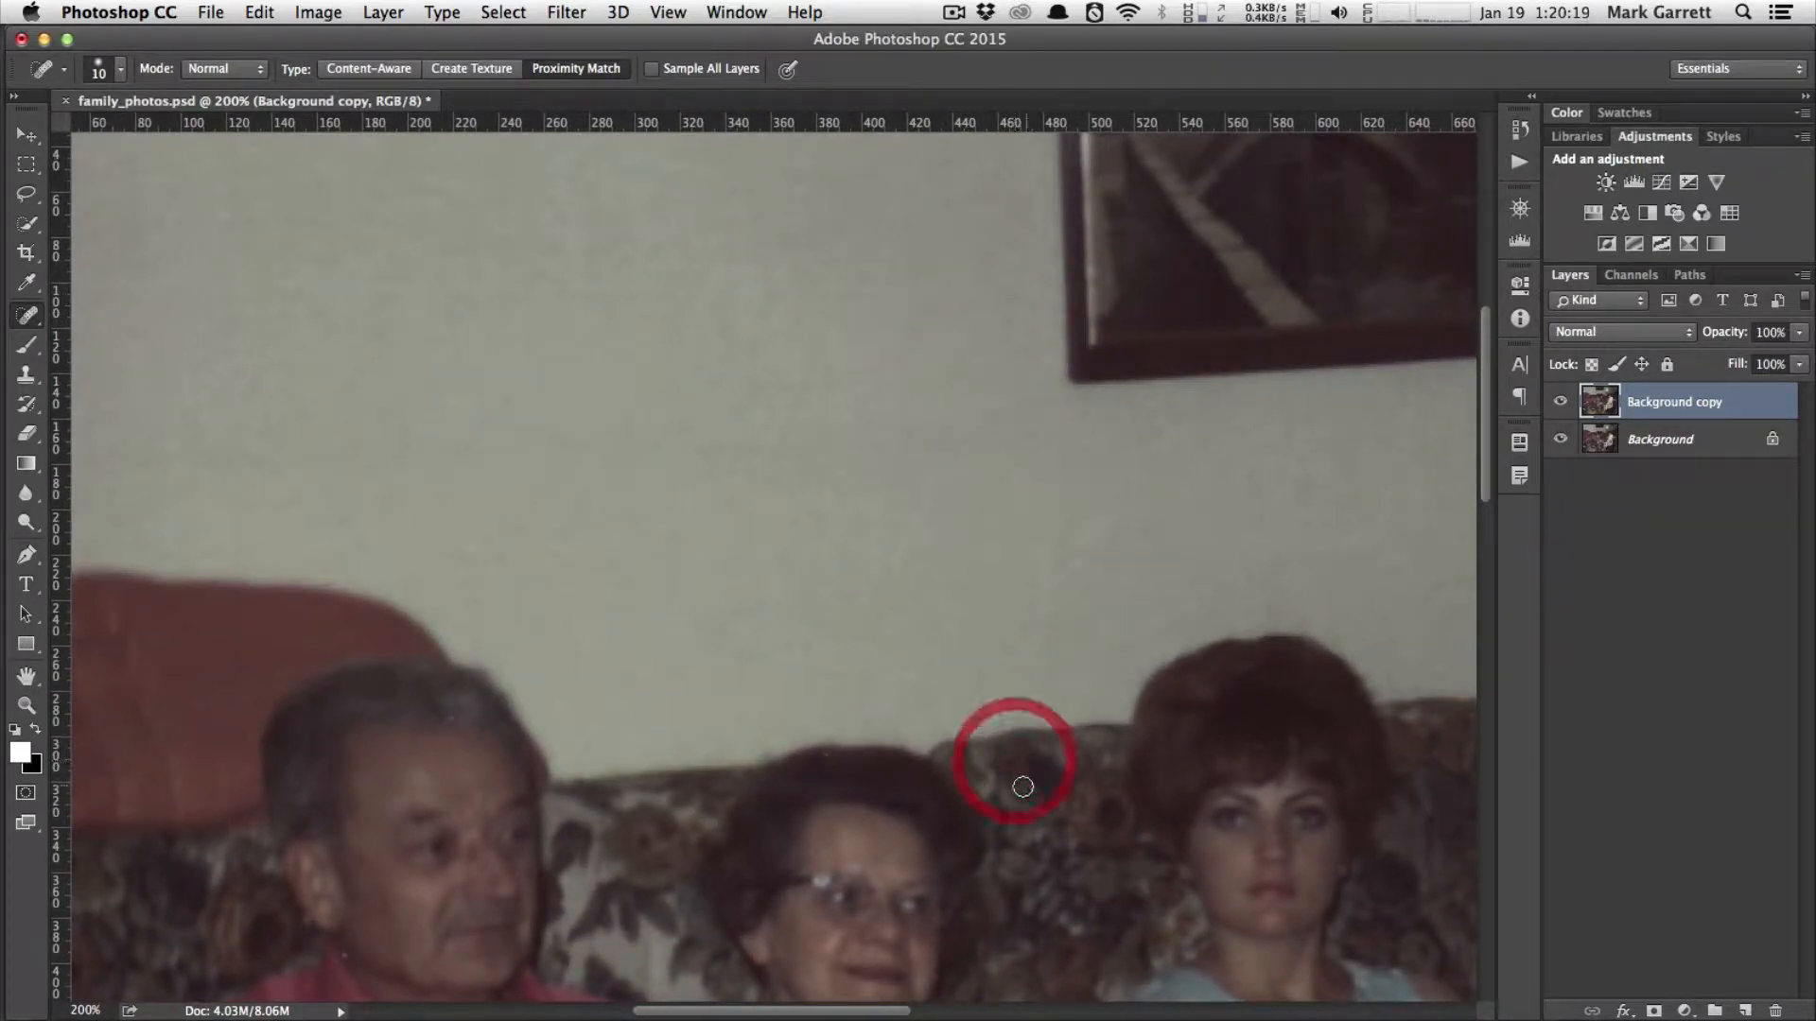
{"action": "key", "text": "space"}
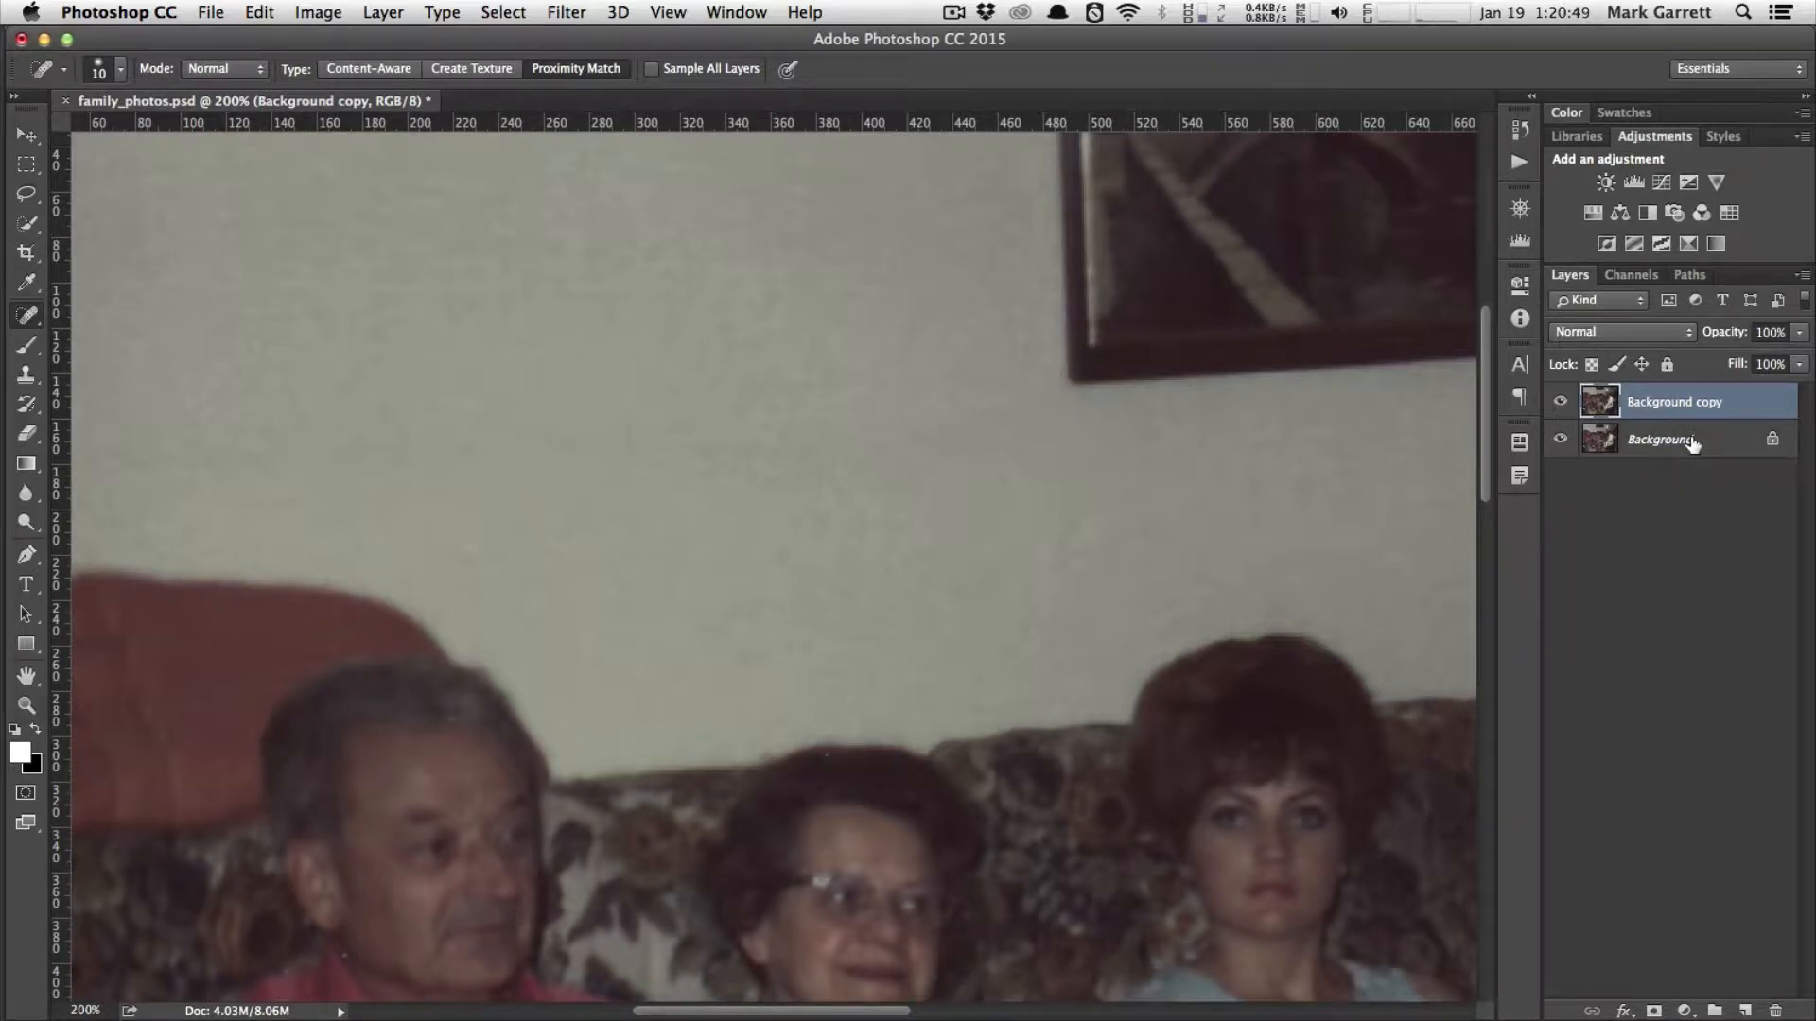
- Toggle the visibility of the Background copy layer to compare the retouched photo with the layer beneath
{"action": "left_click", "coordinate": [1560, 402]}
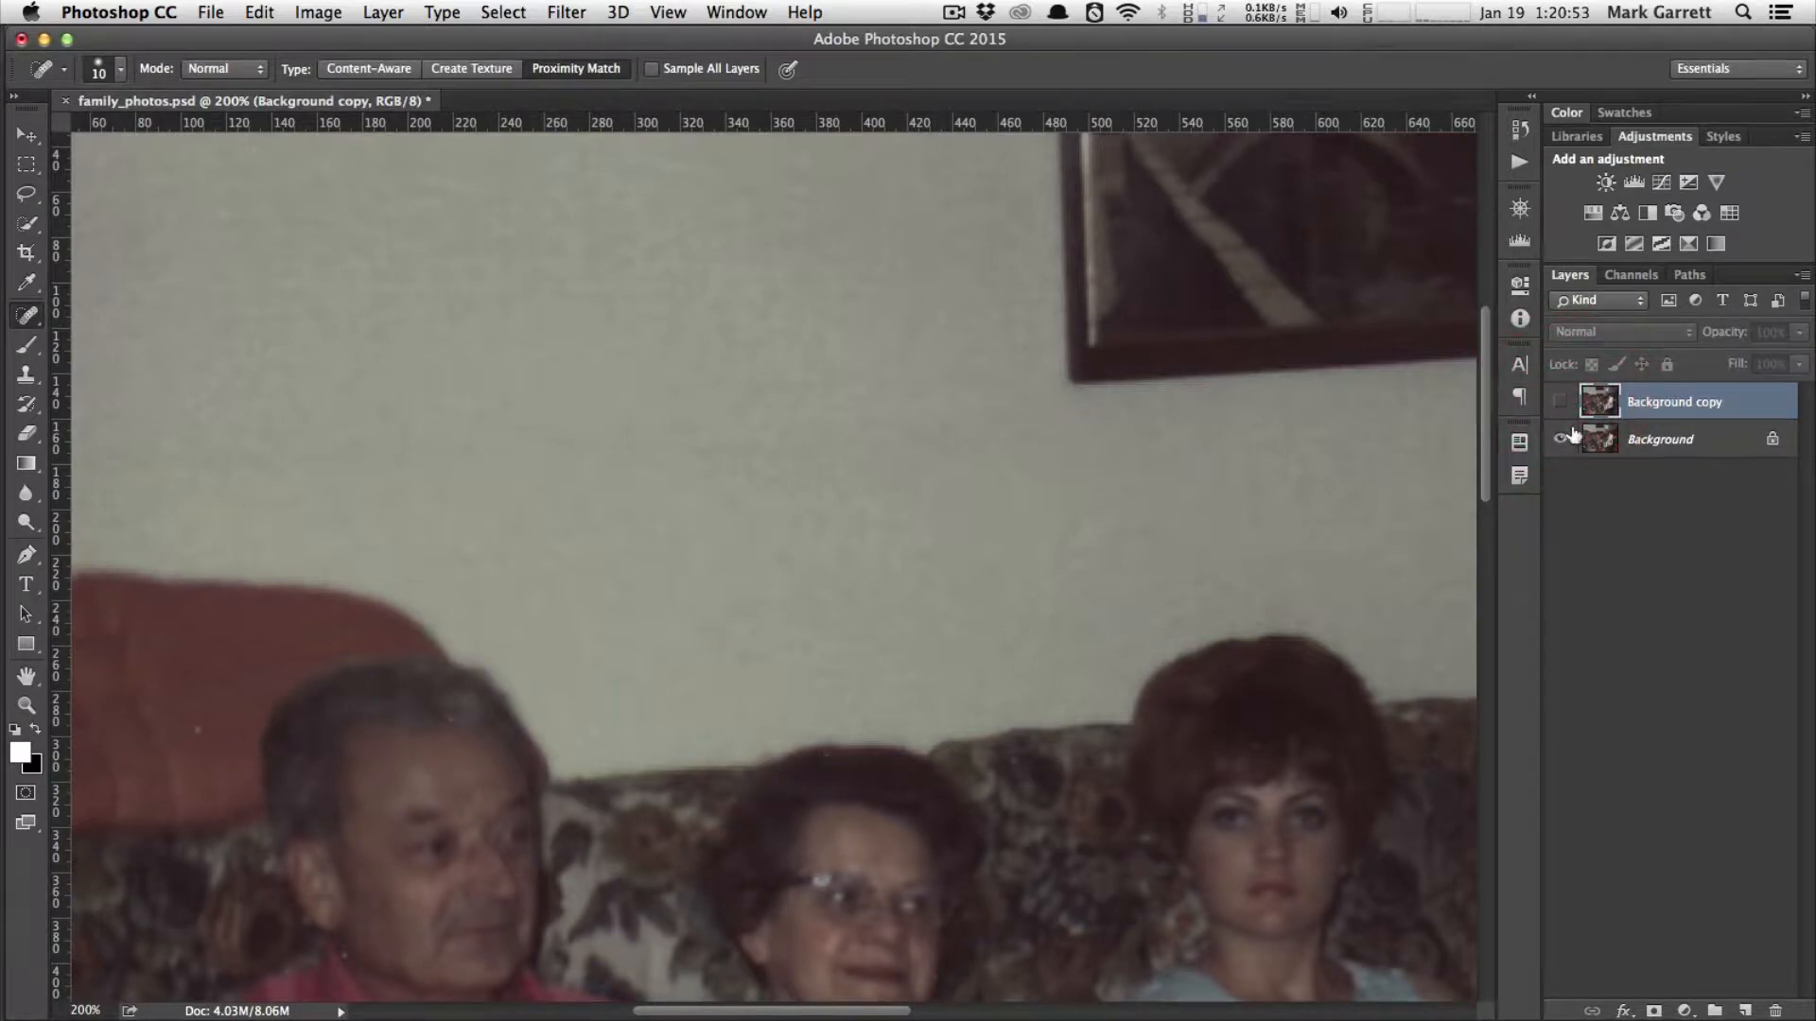
{"action": "left_click", "coordinate": [1562, 405]}
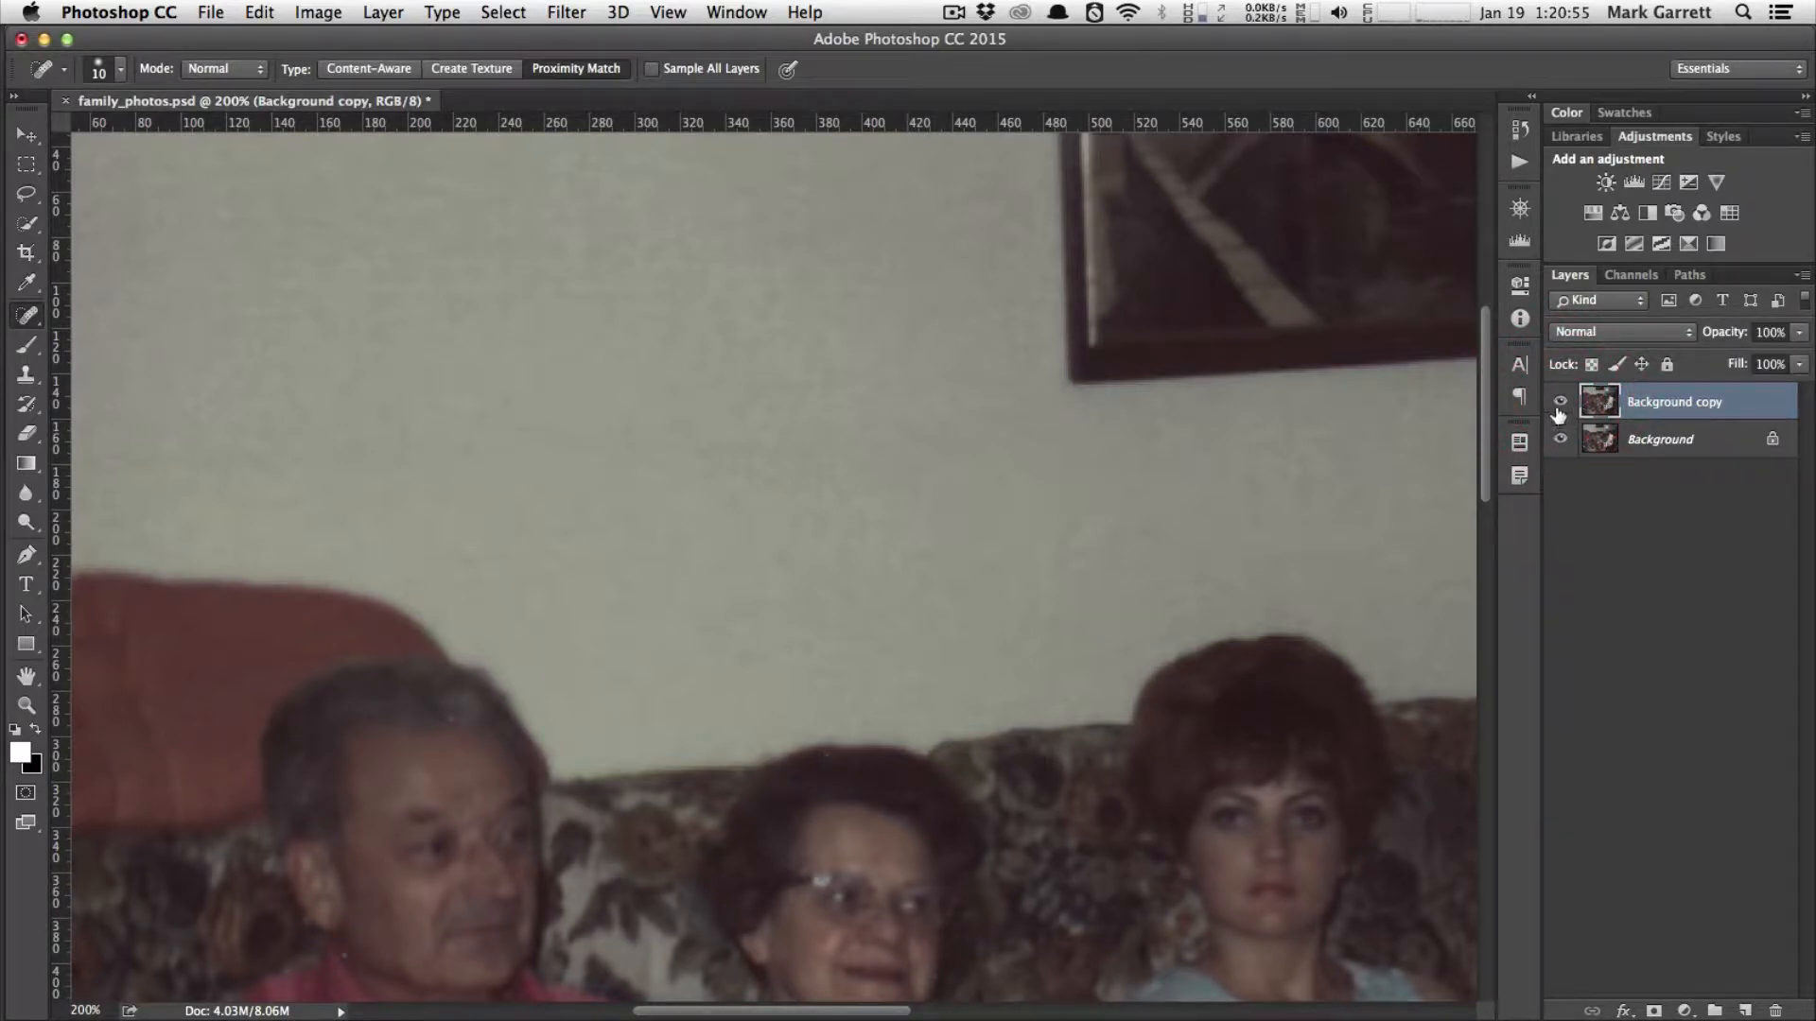
{"action": "left_click", "coordinate": [1559, 404]}
{"action": "left_click", "coordinate": [1558, 405]}
- Enlarge the Spot Healing Brush to 20 px for the white mark on the lampshade's edge
{"action": "key", "text": "super+0"}
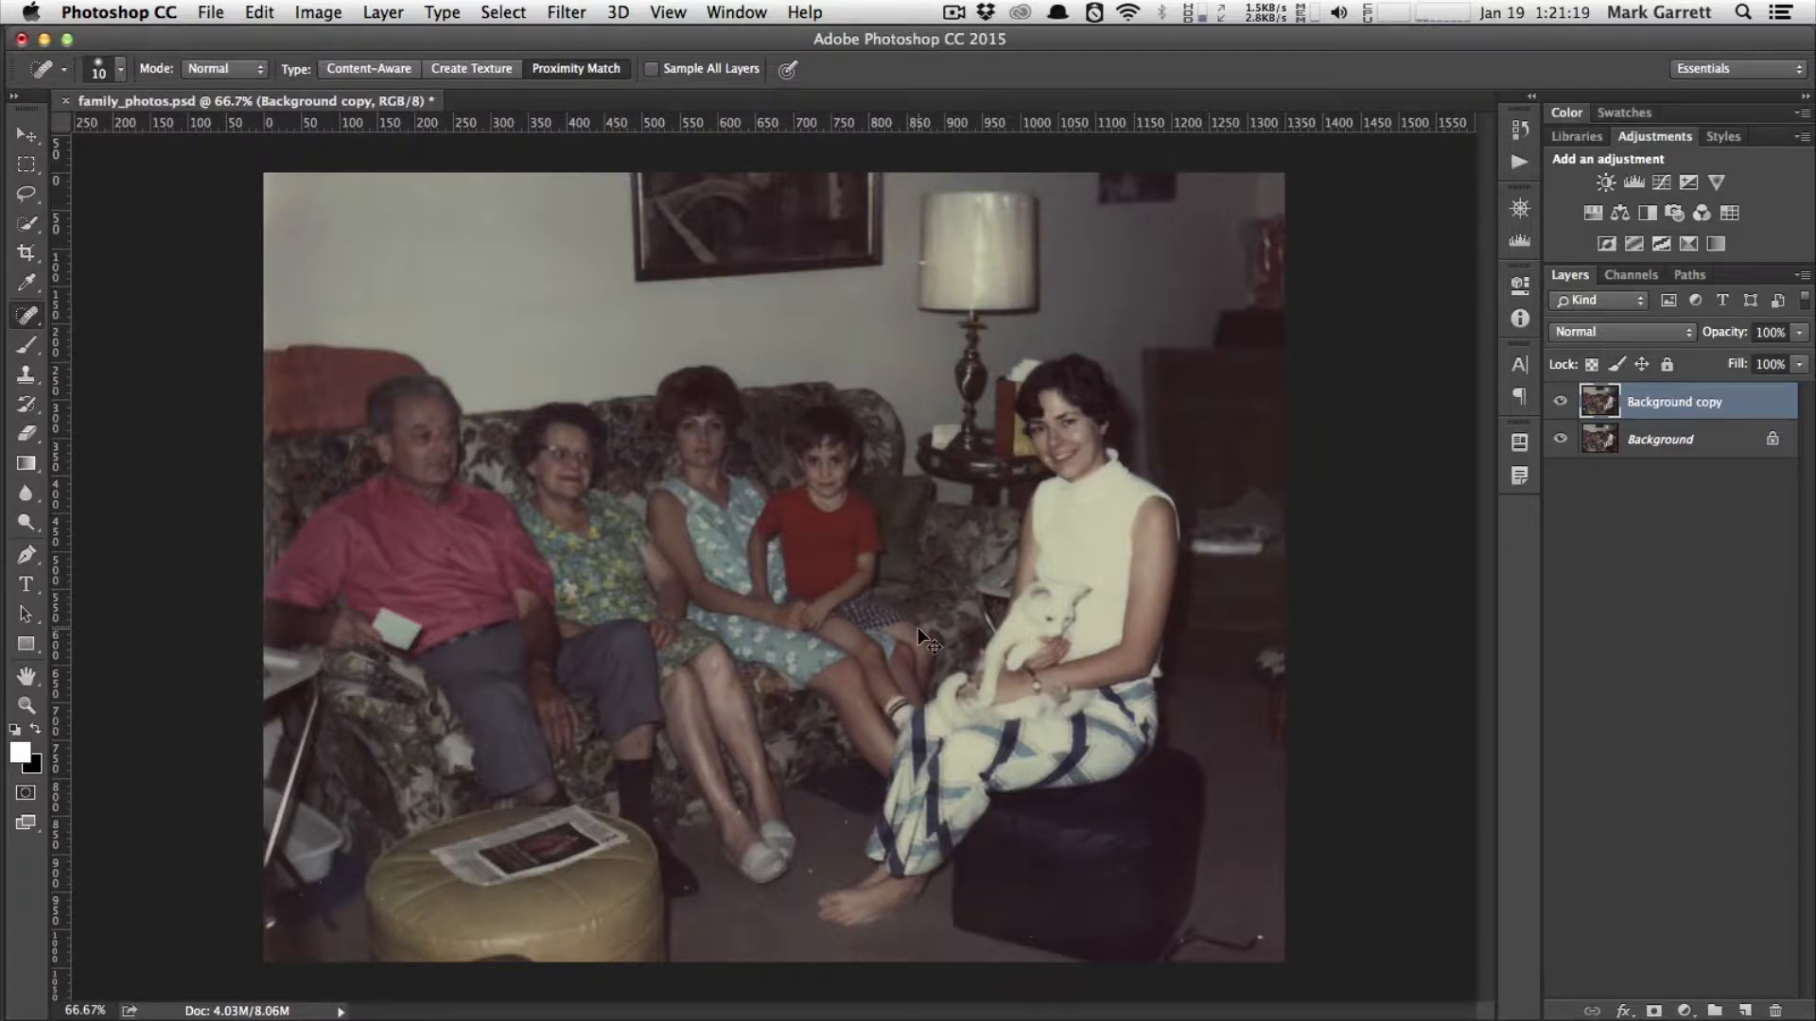
{"action": "key", "text": "super+plus"}
{"action": "key", "text": "super+plus"}
{"action": "left_click_drag", "start_coordinate": [1087, 511], "coordinate": [970, 905]}
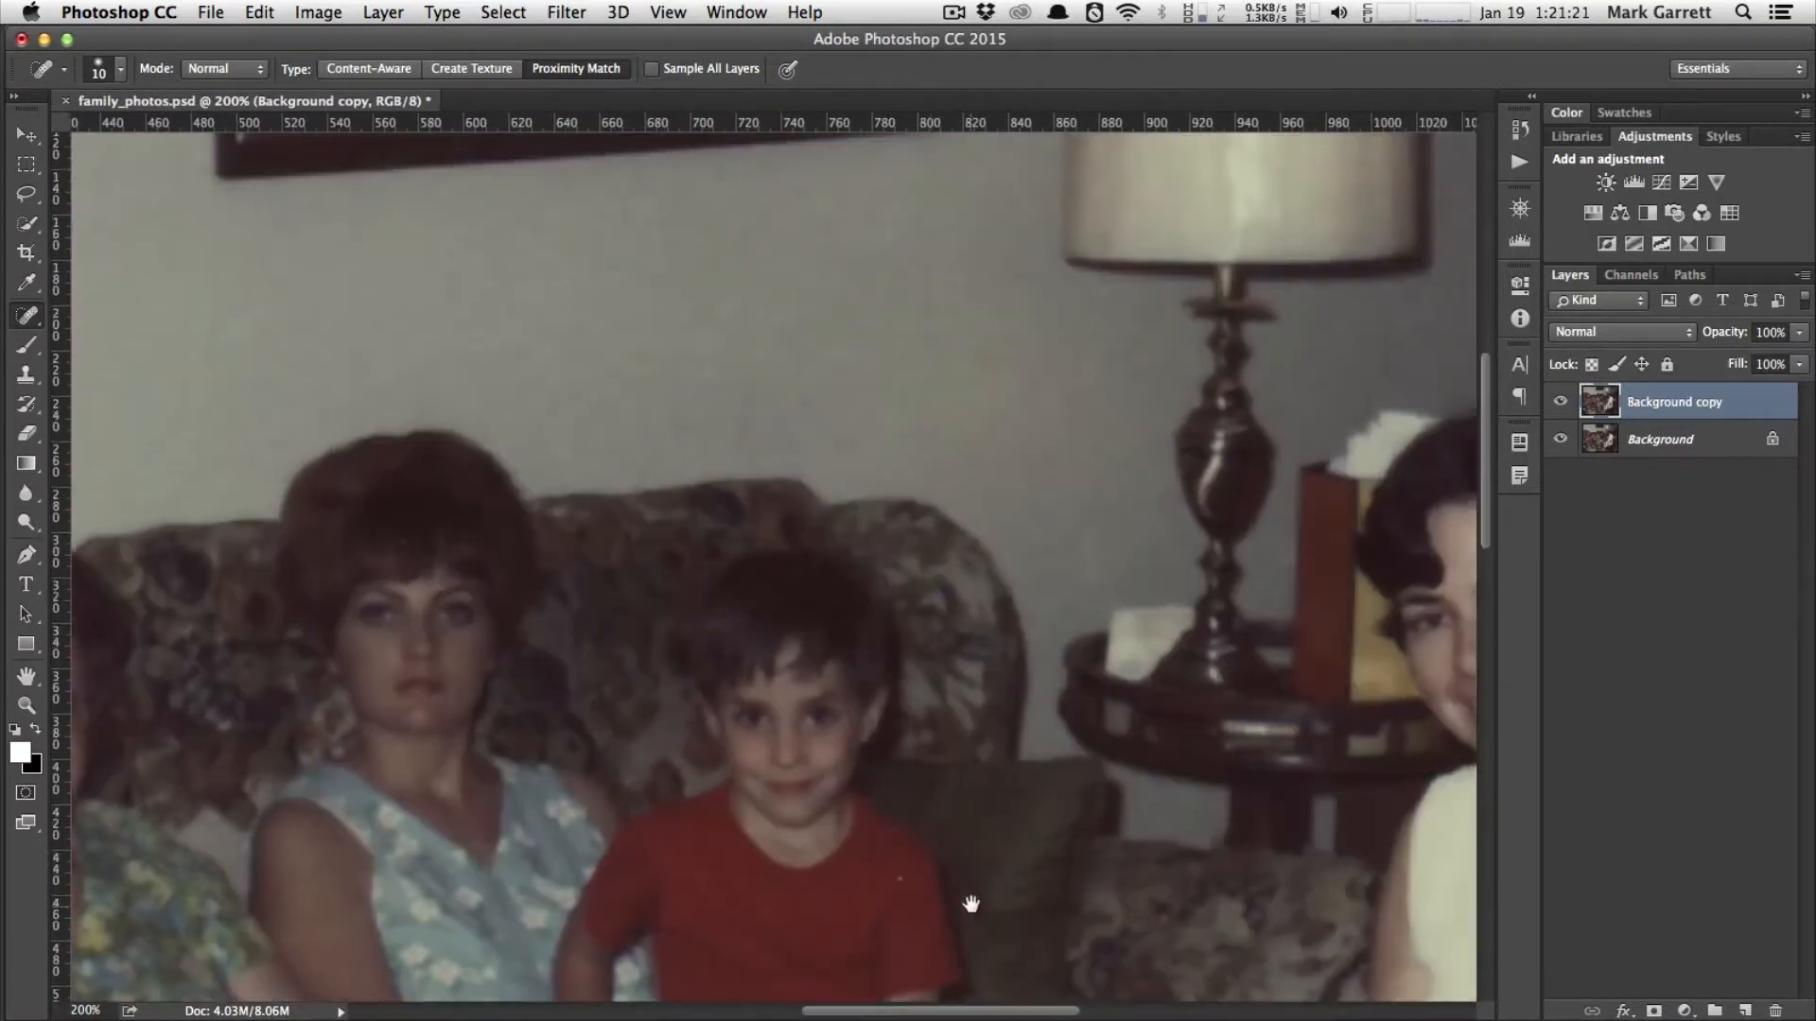
{"action": "left_click_drag", "start_coordinate": [993, 443], "coordinate": [969, 694]}
{"action": "key", "text": "super+plus"}
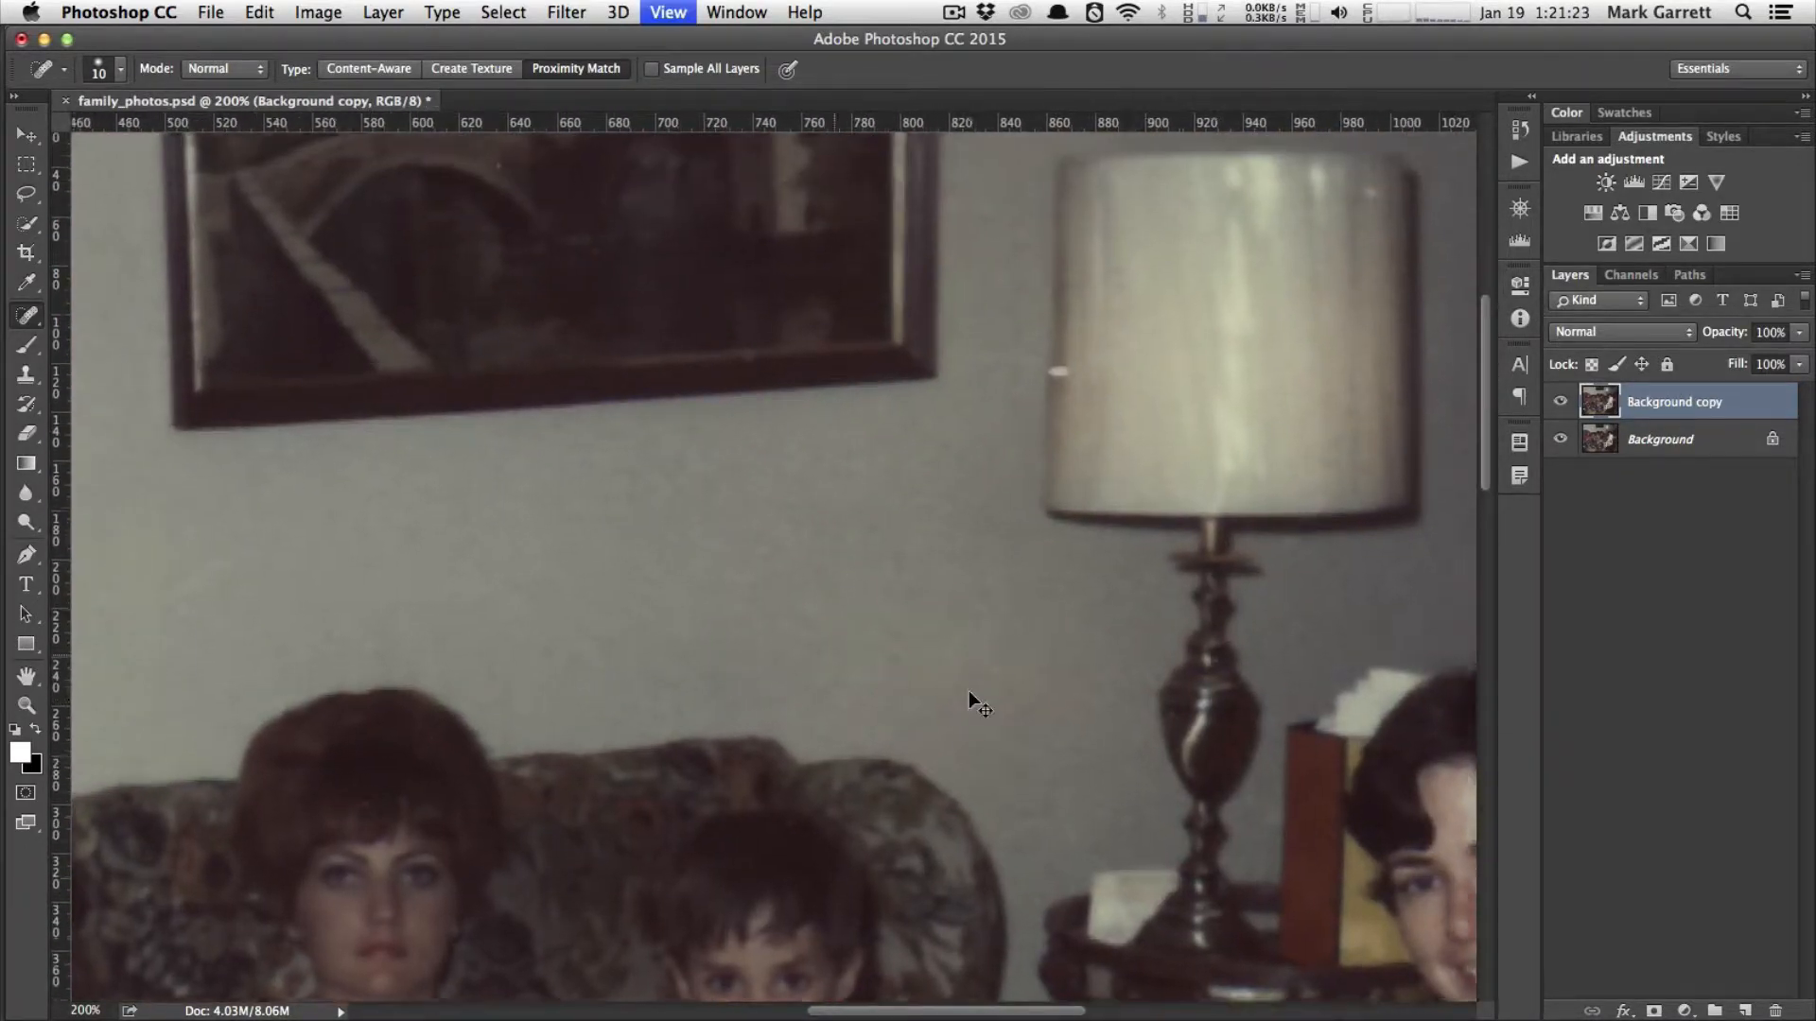
{"action": "left_click_drag", "start_coordinate": [1067, 531], "coordinate": [904, 643]}
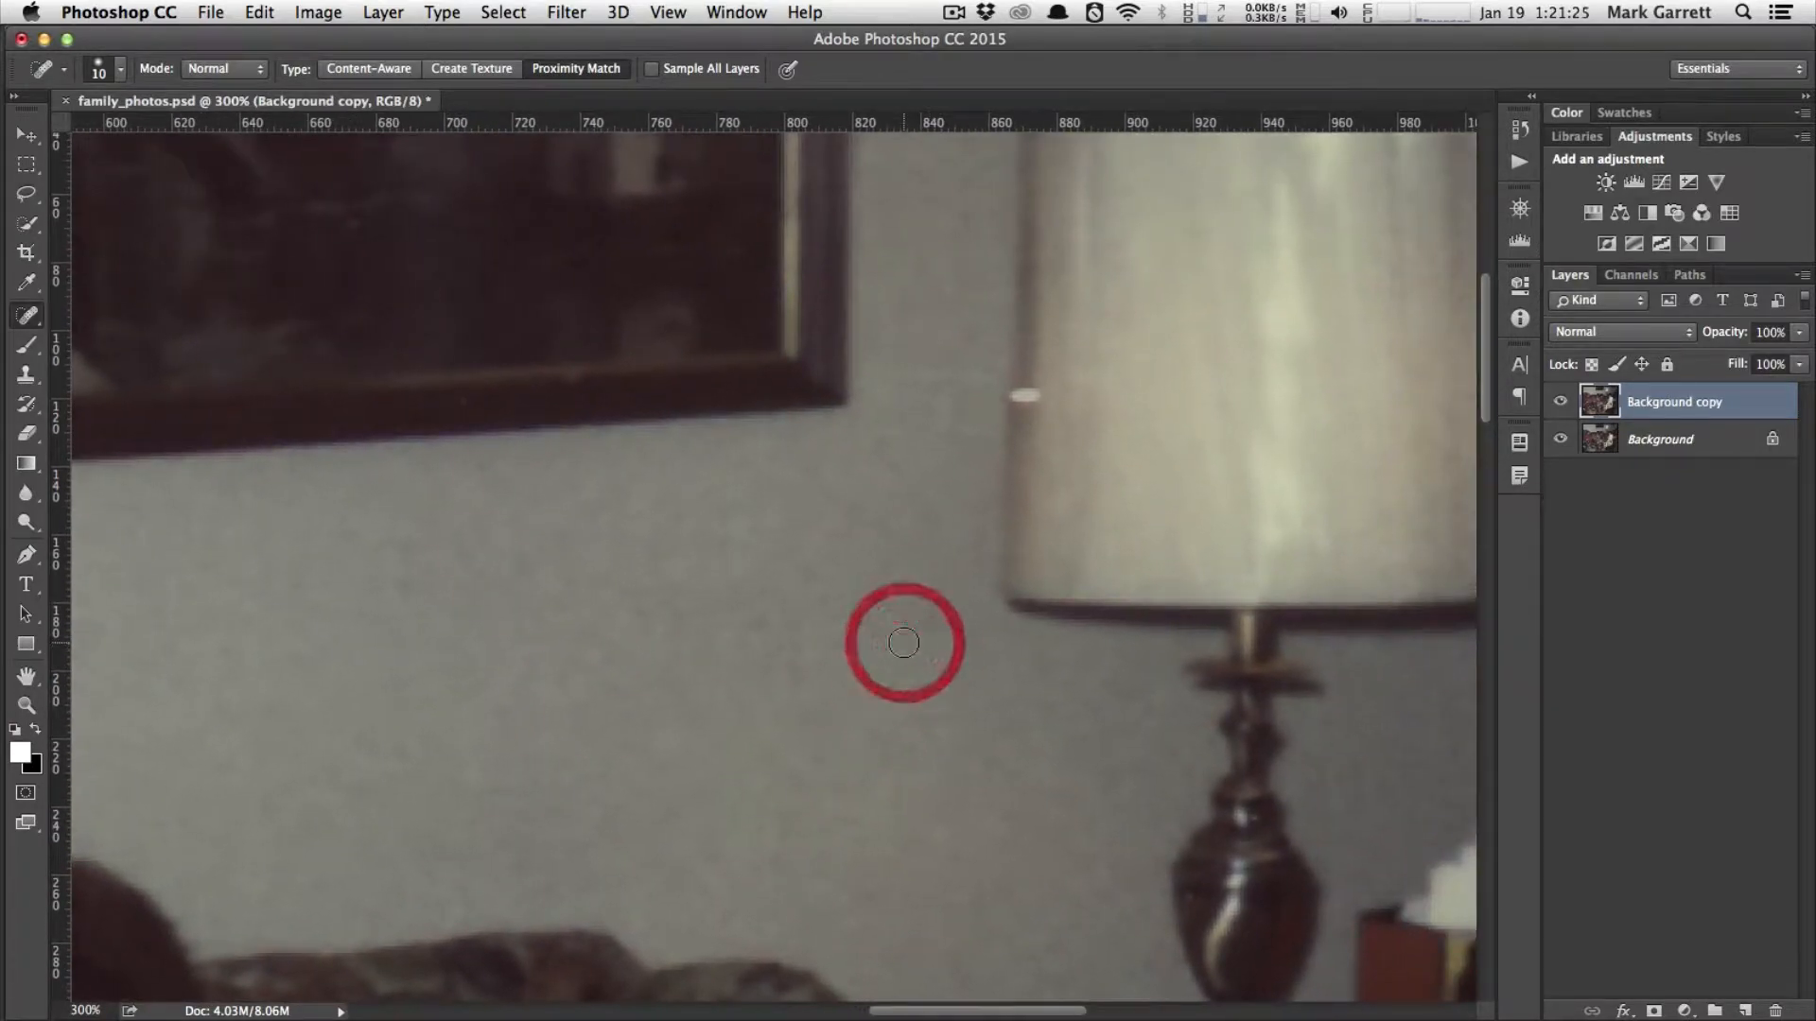
{"action": "key", "text": "super+plus"}
{"action": "left_click_drag", "start_coordinate": [1005, 547], "coordinate": [922, 593]}
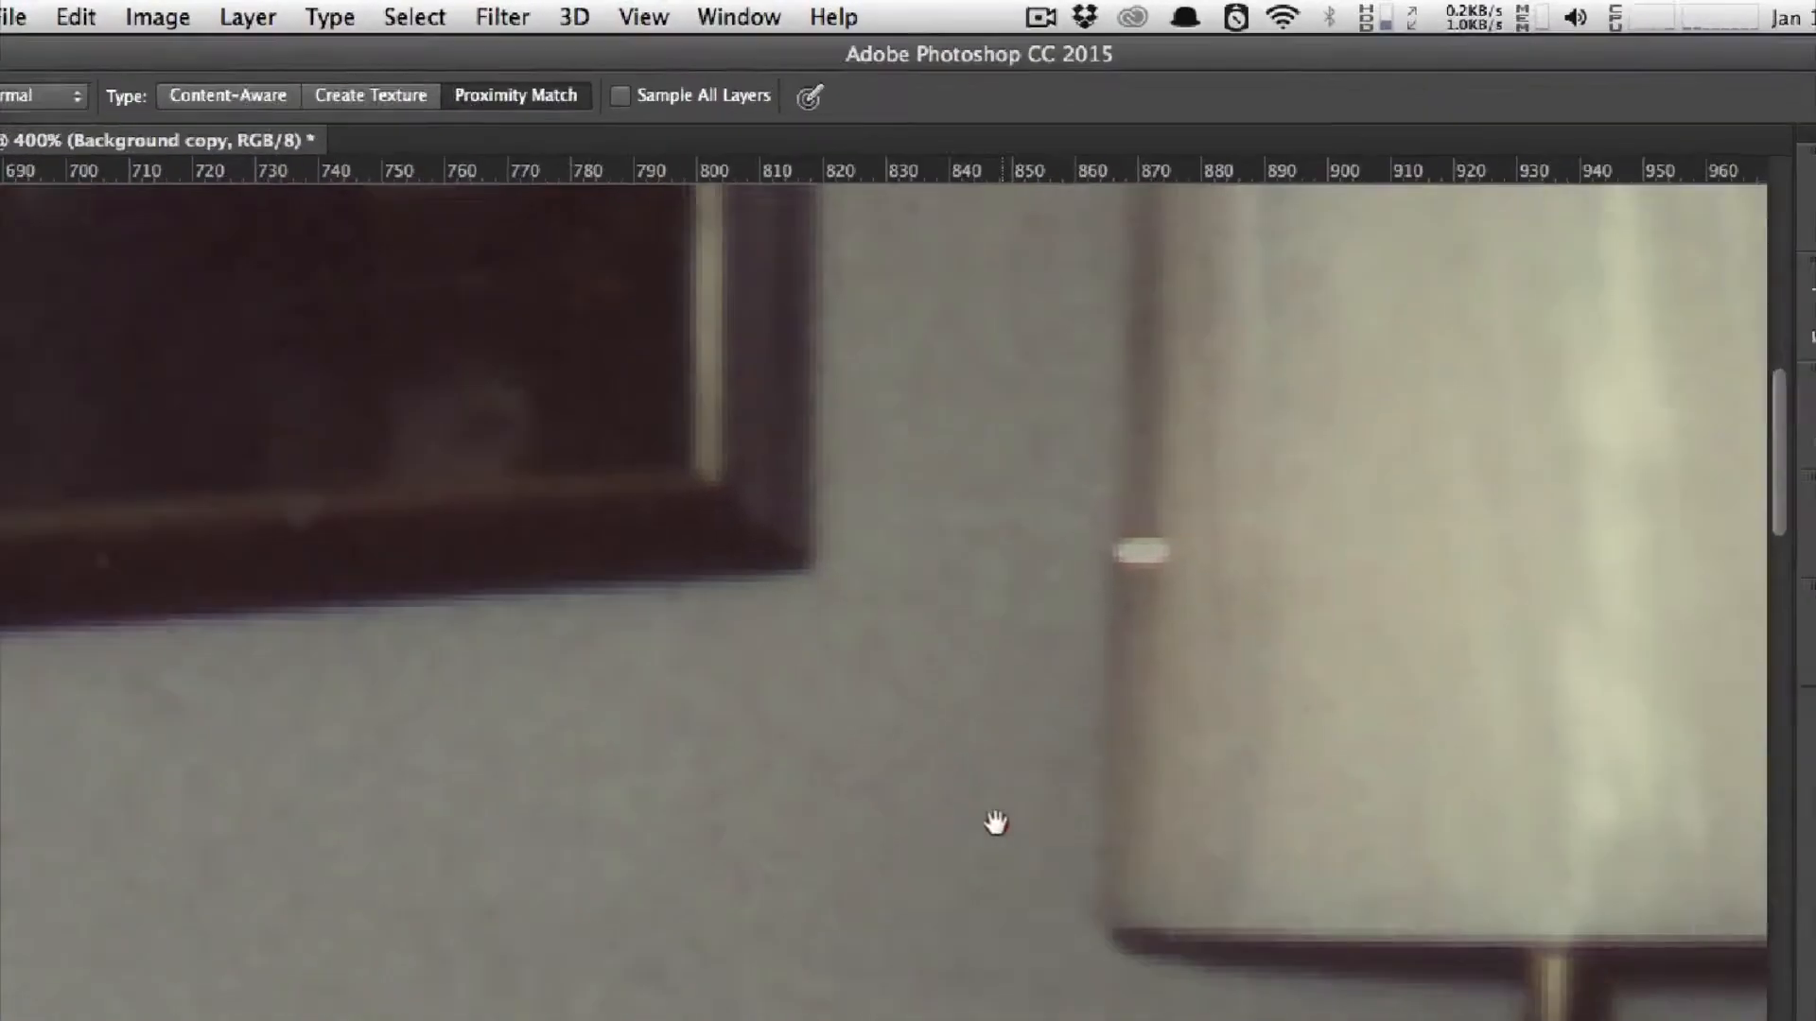
{"action": "left_click_drag", "start_coordinate": [996, 823], "coordinate": [997, 824]}
{"action": "key", "text": "bracketright"}
{"action": "key", "text": "bracketright"}
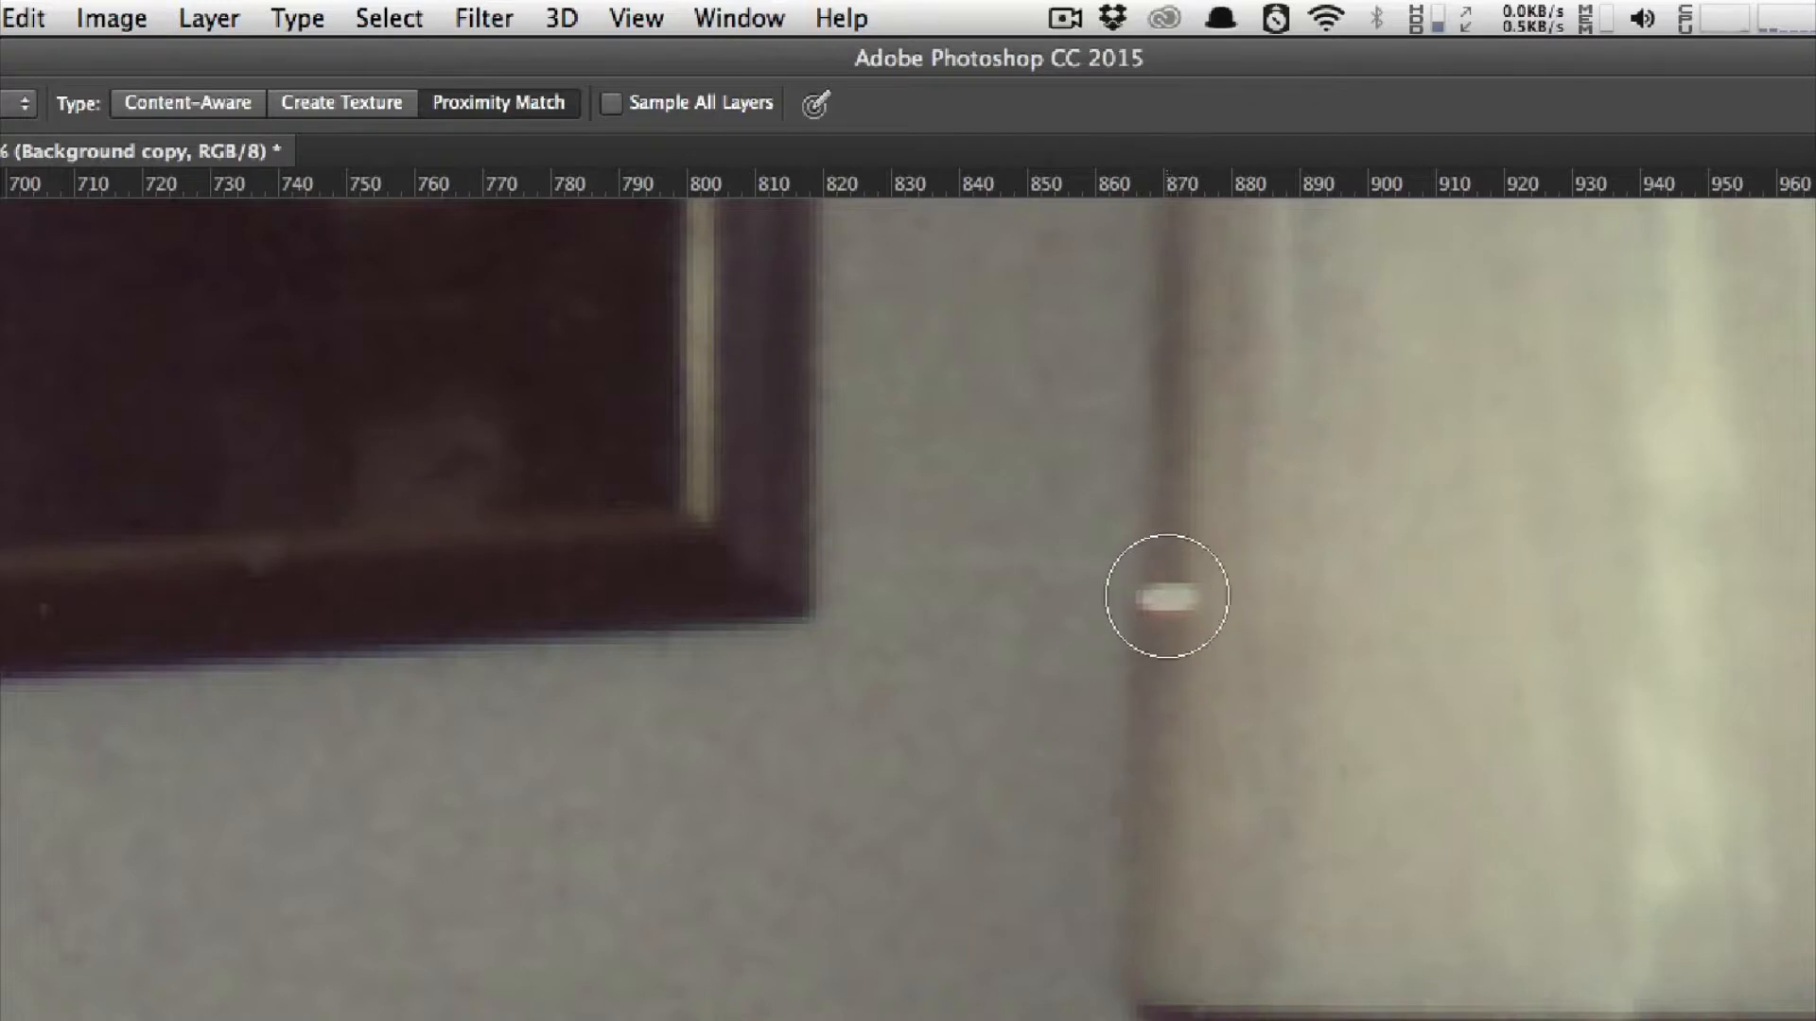
- Try to heal the white mark on the lampshade's edge with Proximity Match and undo each attempt
{"action": "left_click", "coordinate": [1168, 596]}
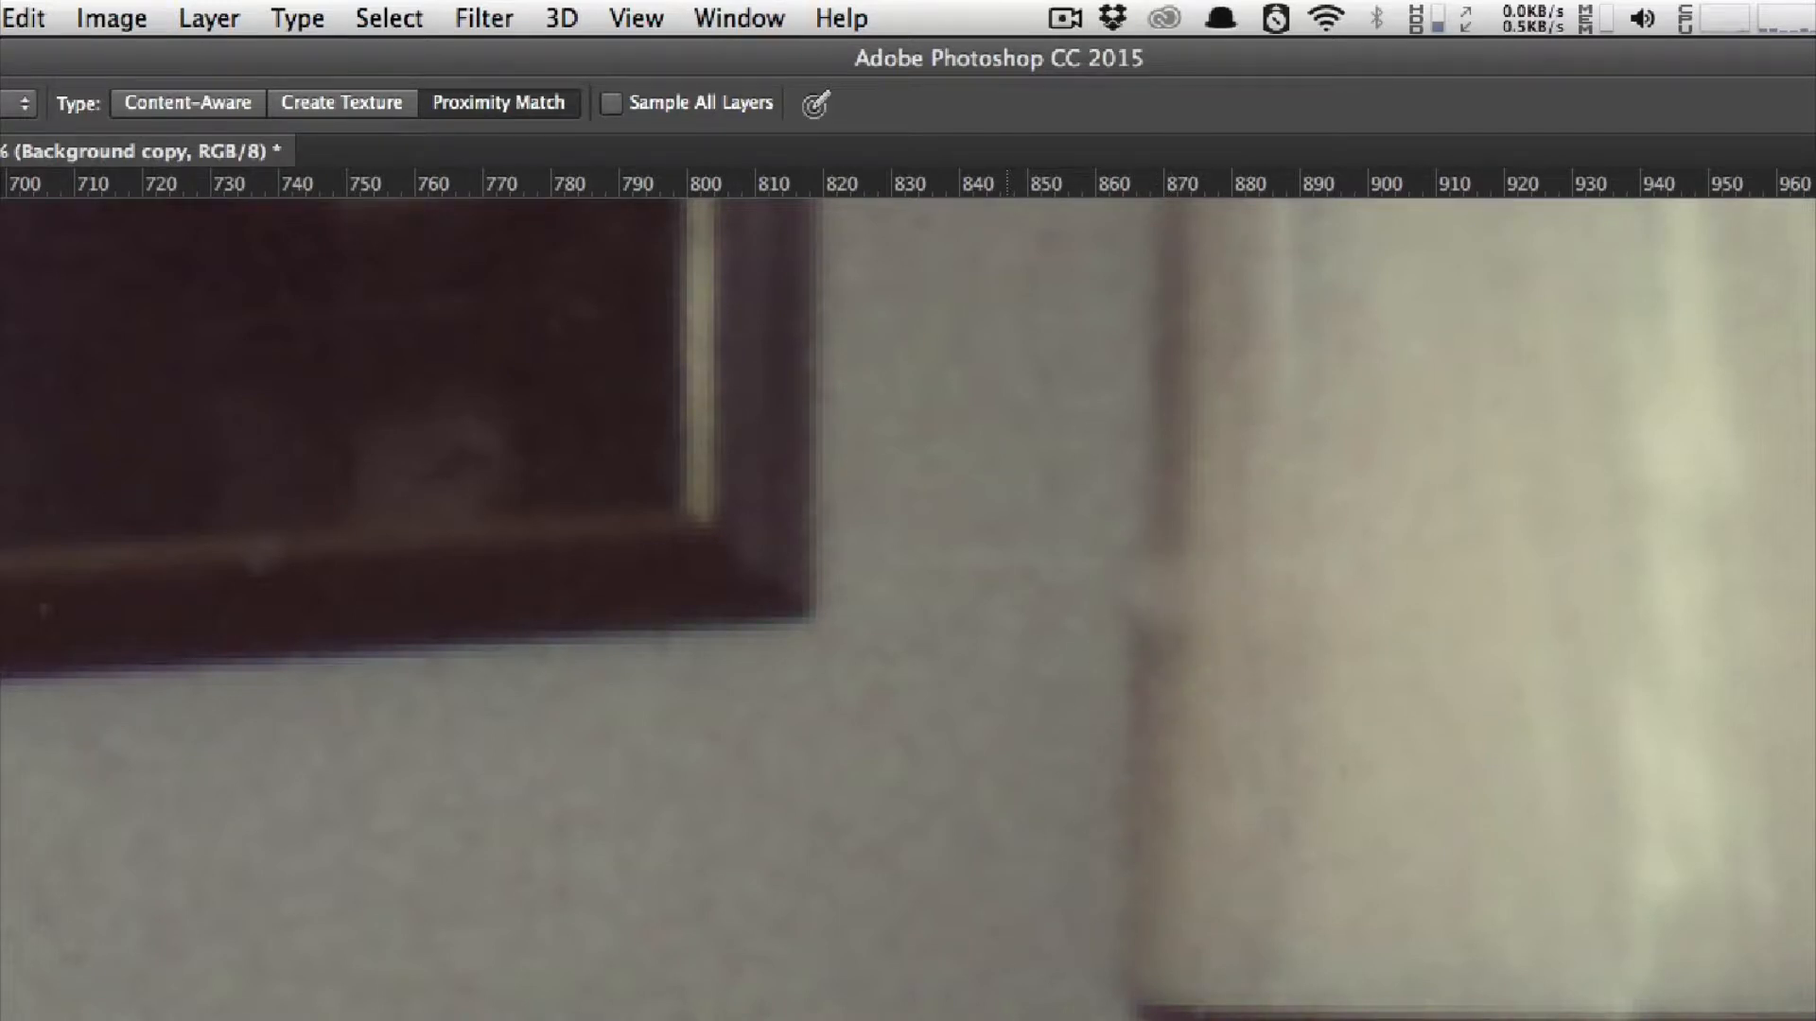
{"action": "key", "text": "super+z"}
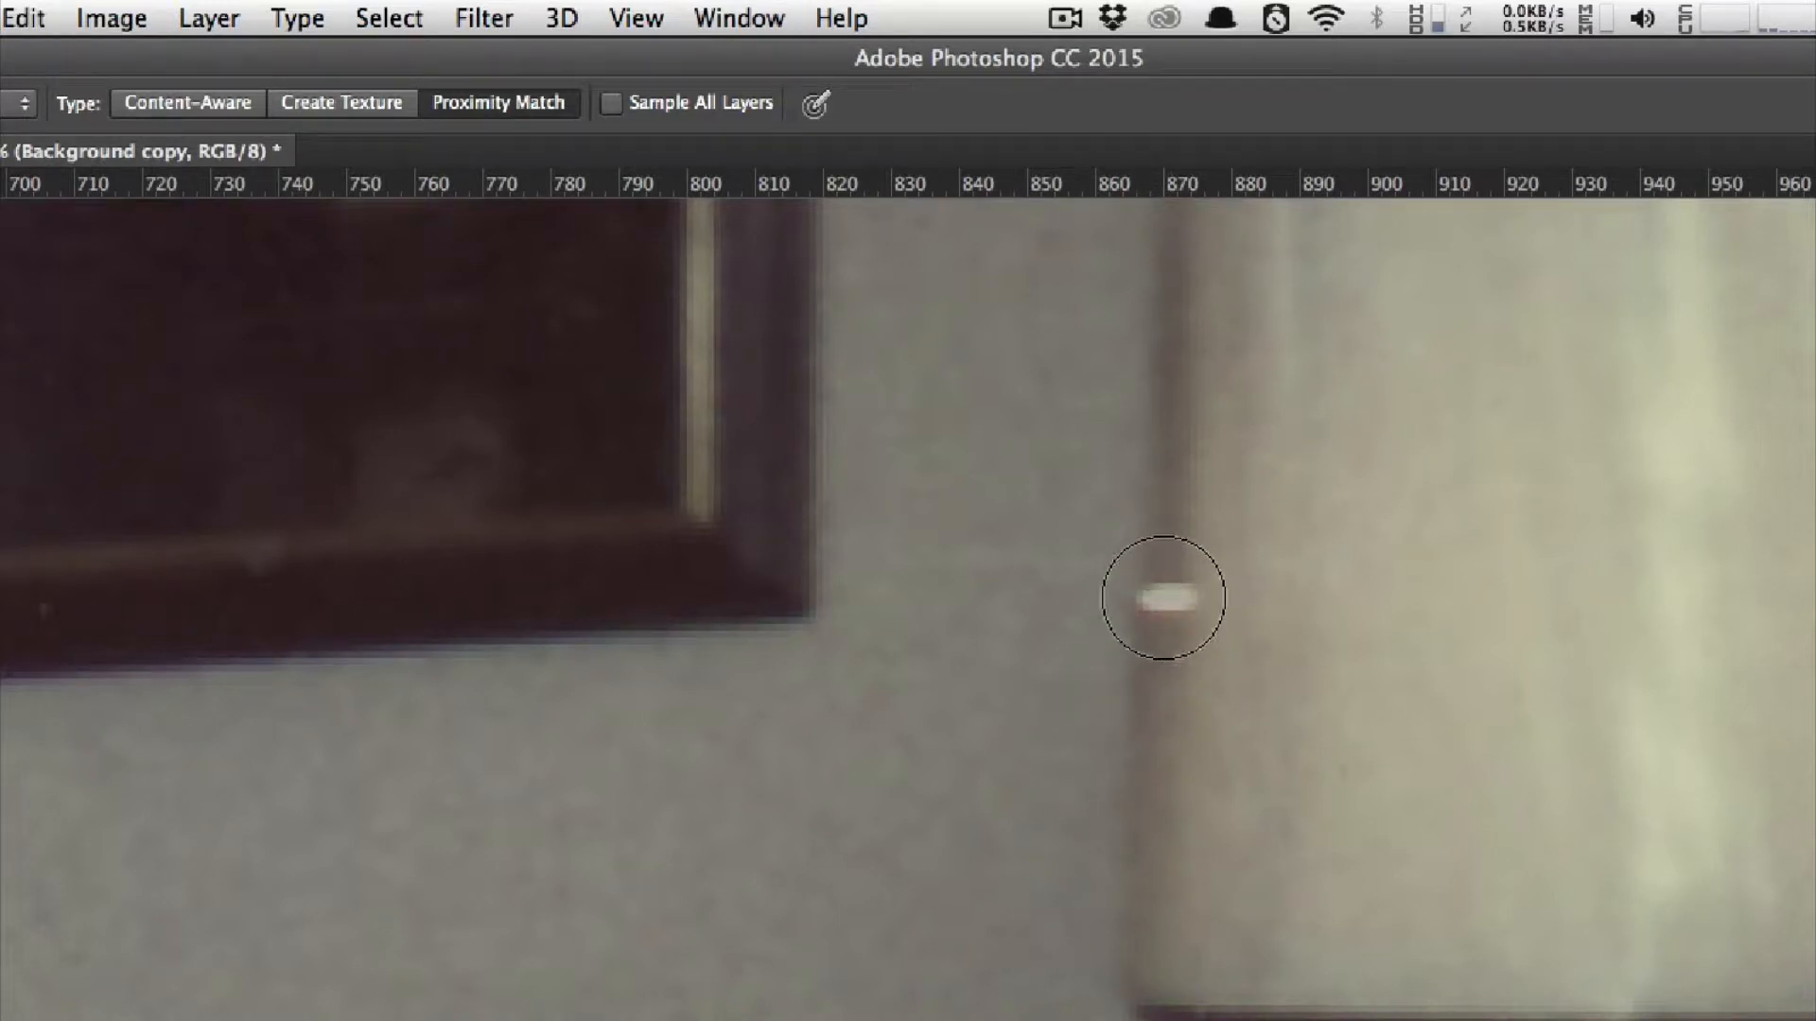
{"action": "left_click", "coordinate": [1165, 598]}
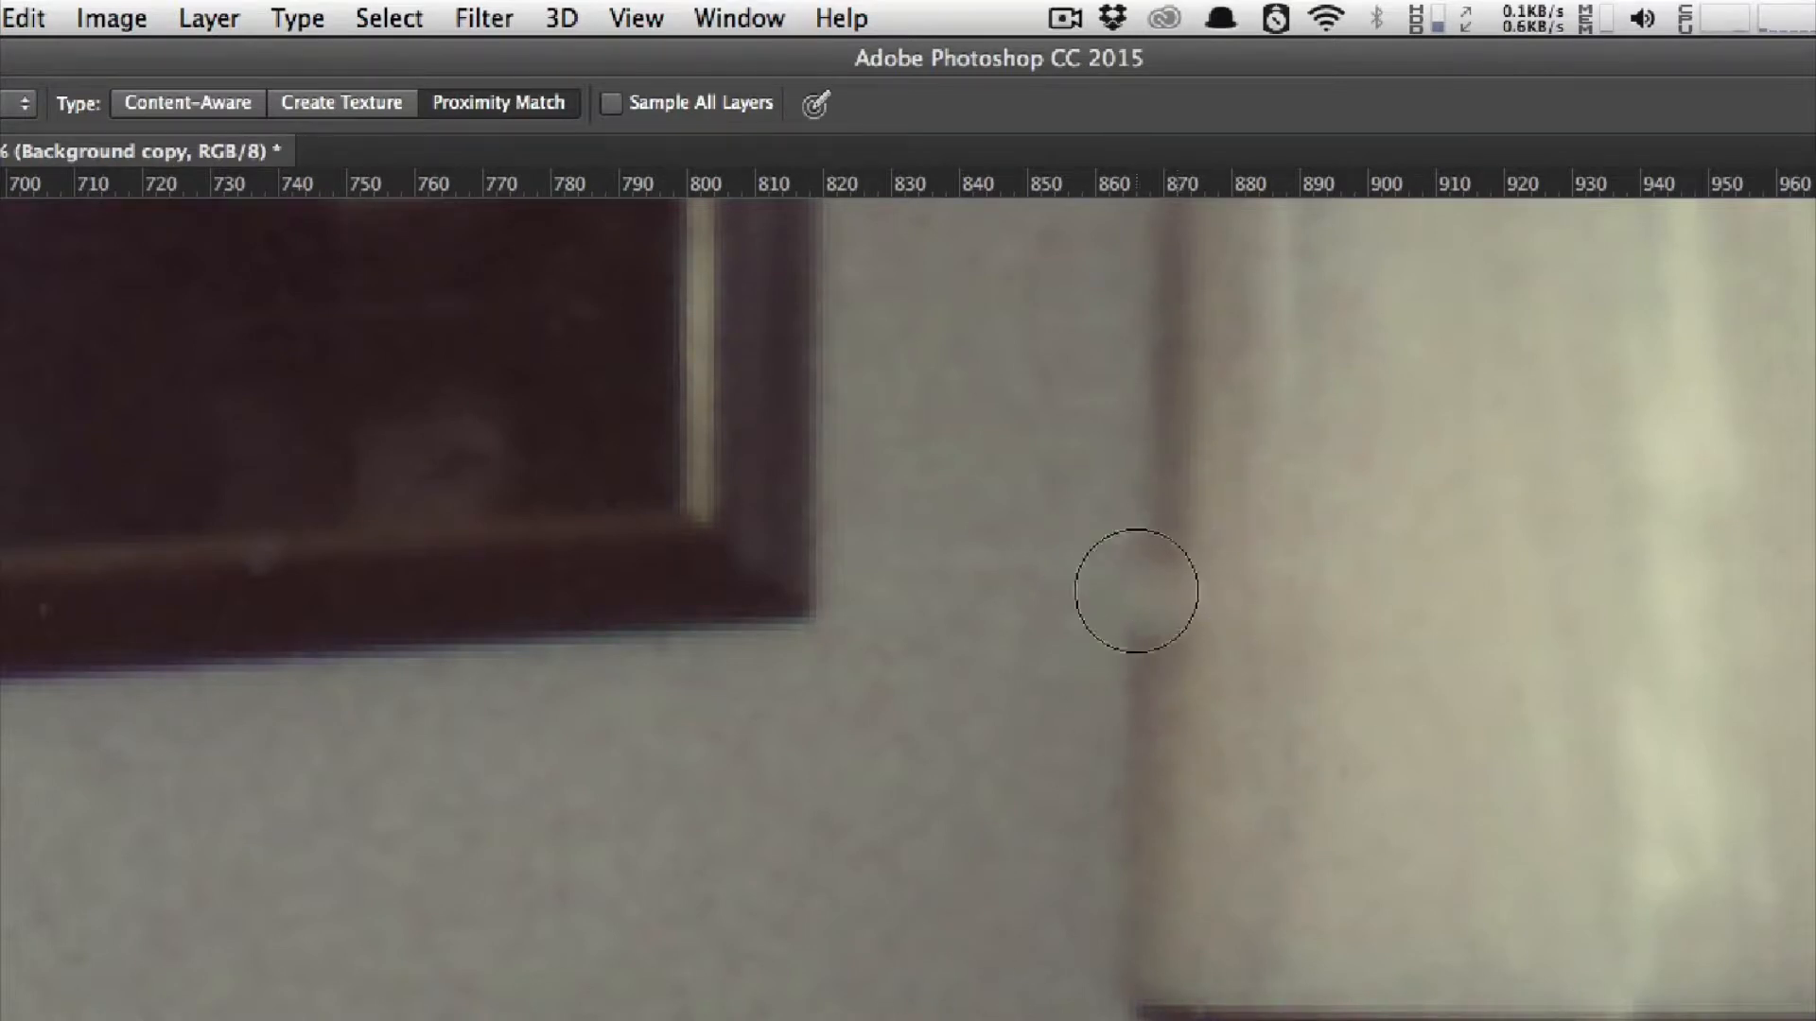
{"action": "left_click", "coordinate": [1171, 598]}
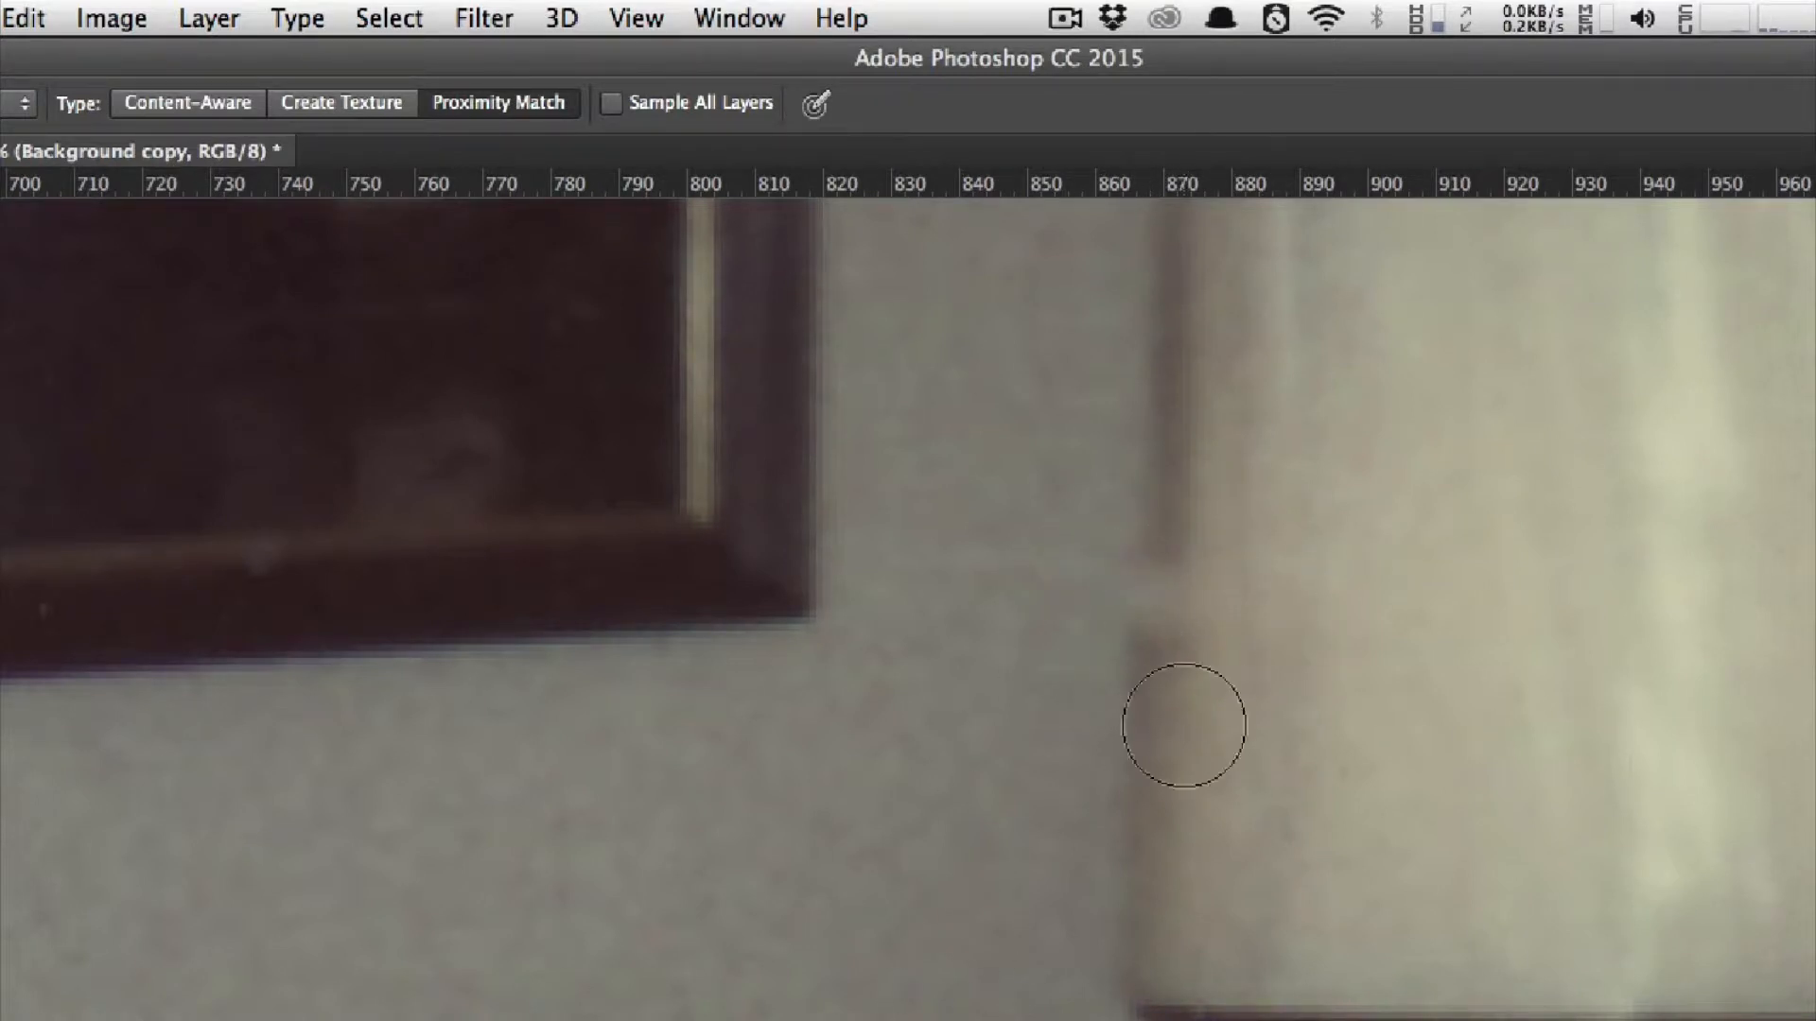
{"action": "key", "text": "super+z"}
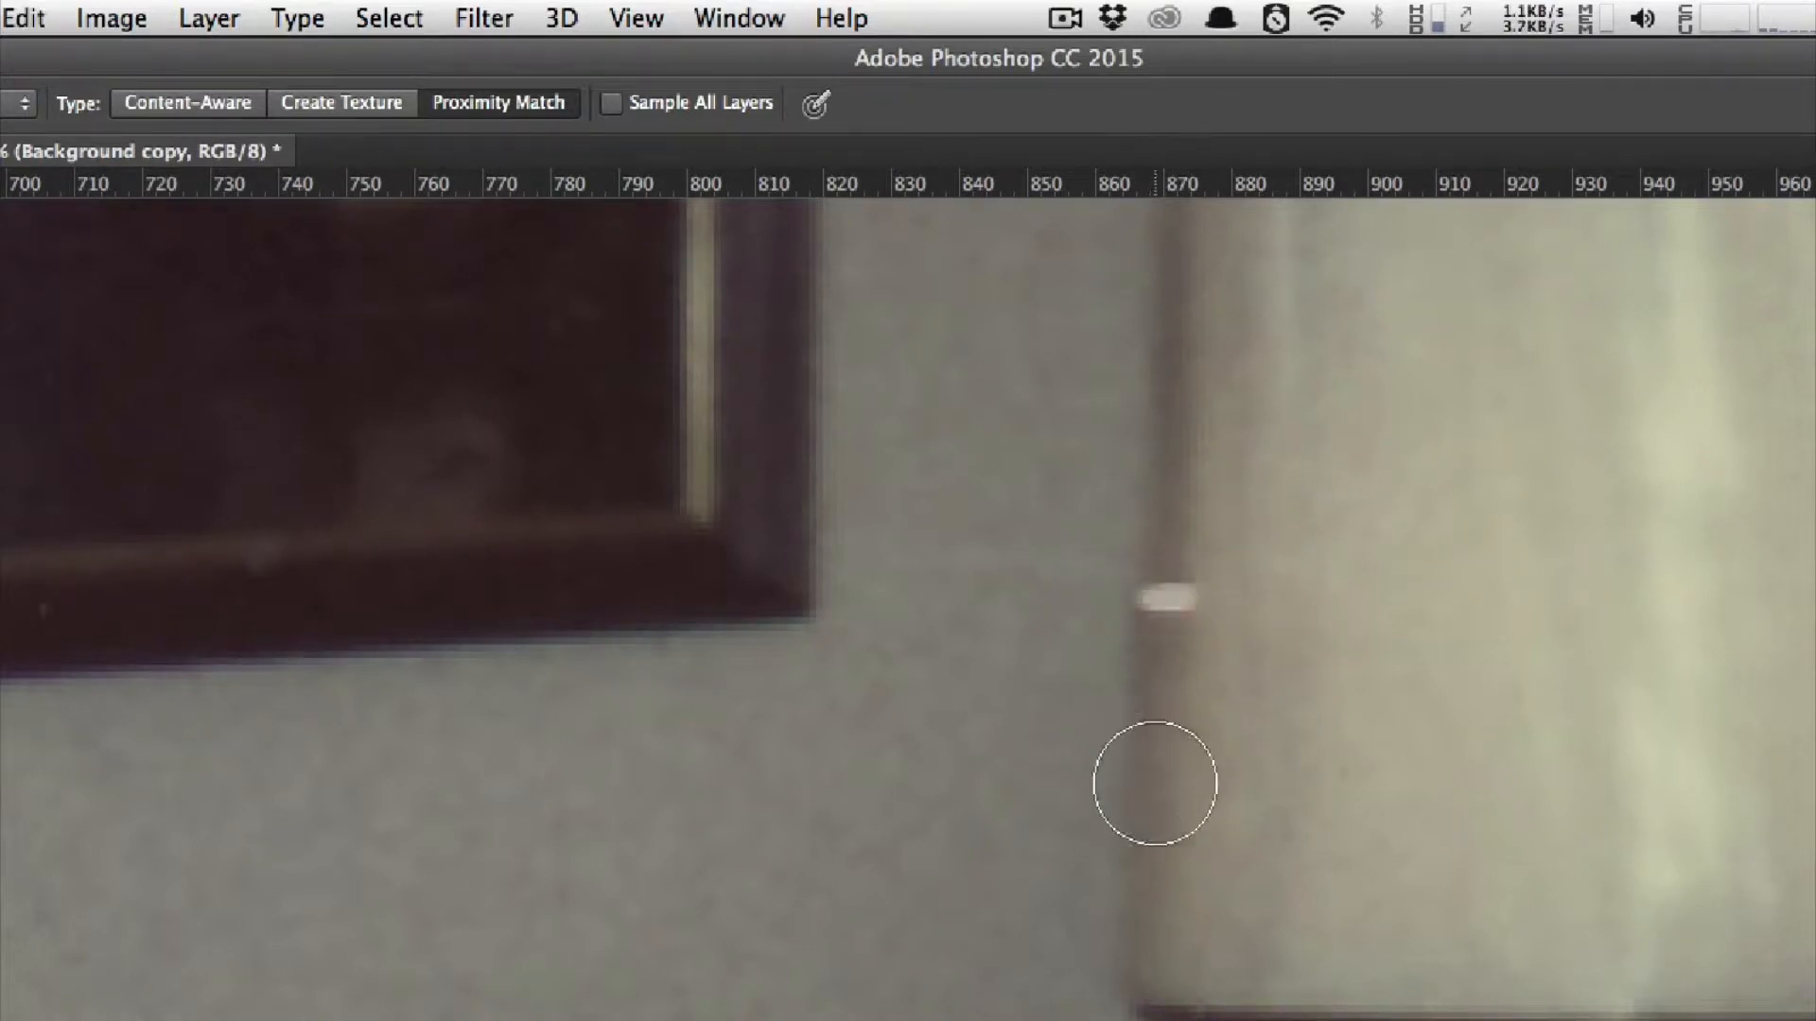
- Try to heal the lampshade's white mark with the Content-Aware type and undo the attempt
{"action": "left_click", "coordinate": [227, 106]}
{"action": "left_click", "coordinate": [1167, 592]}
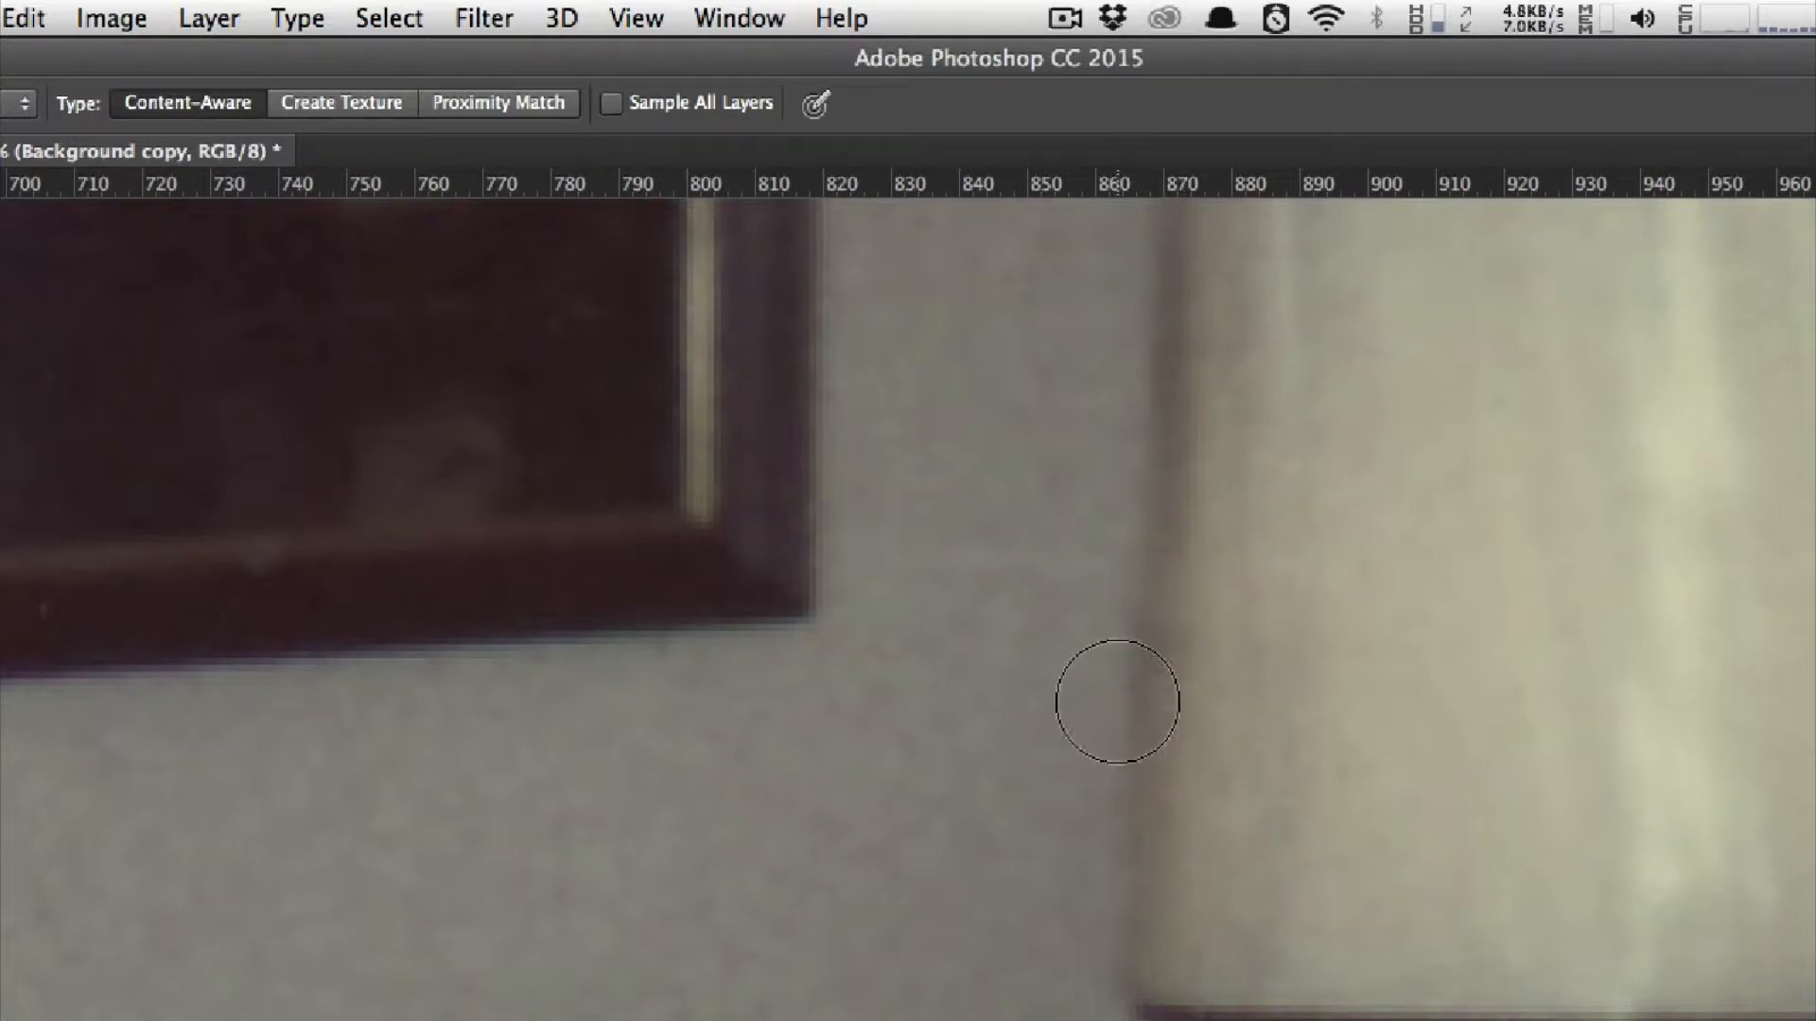
{"action": "key", "text": "super+z"}
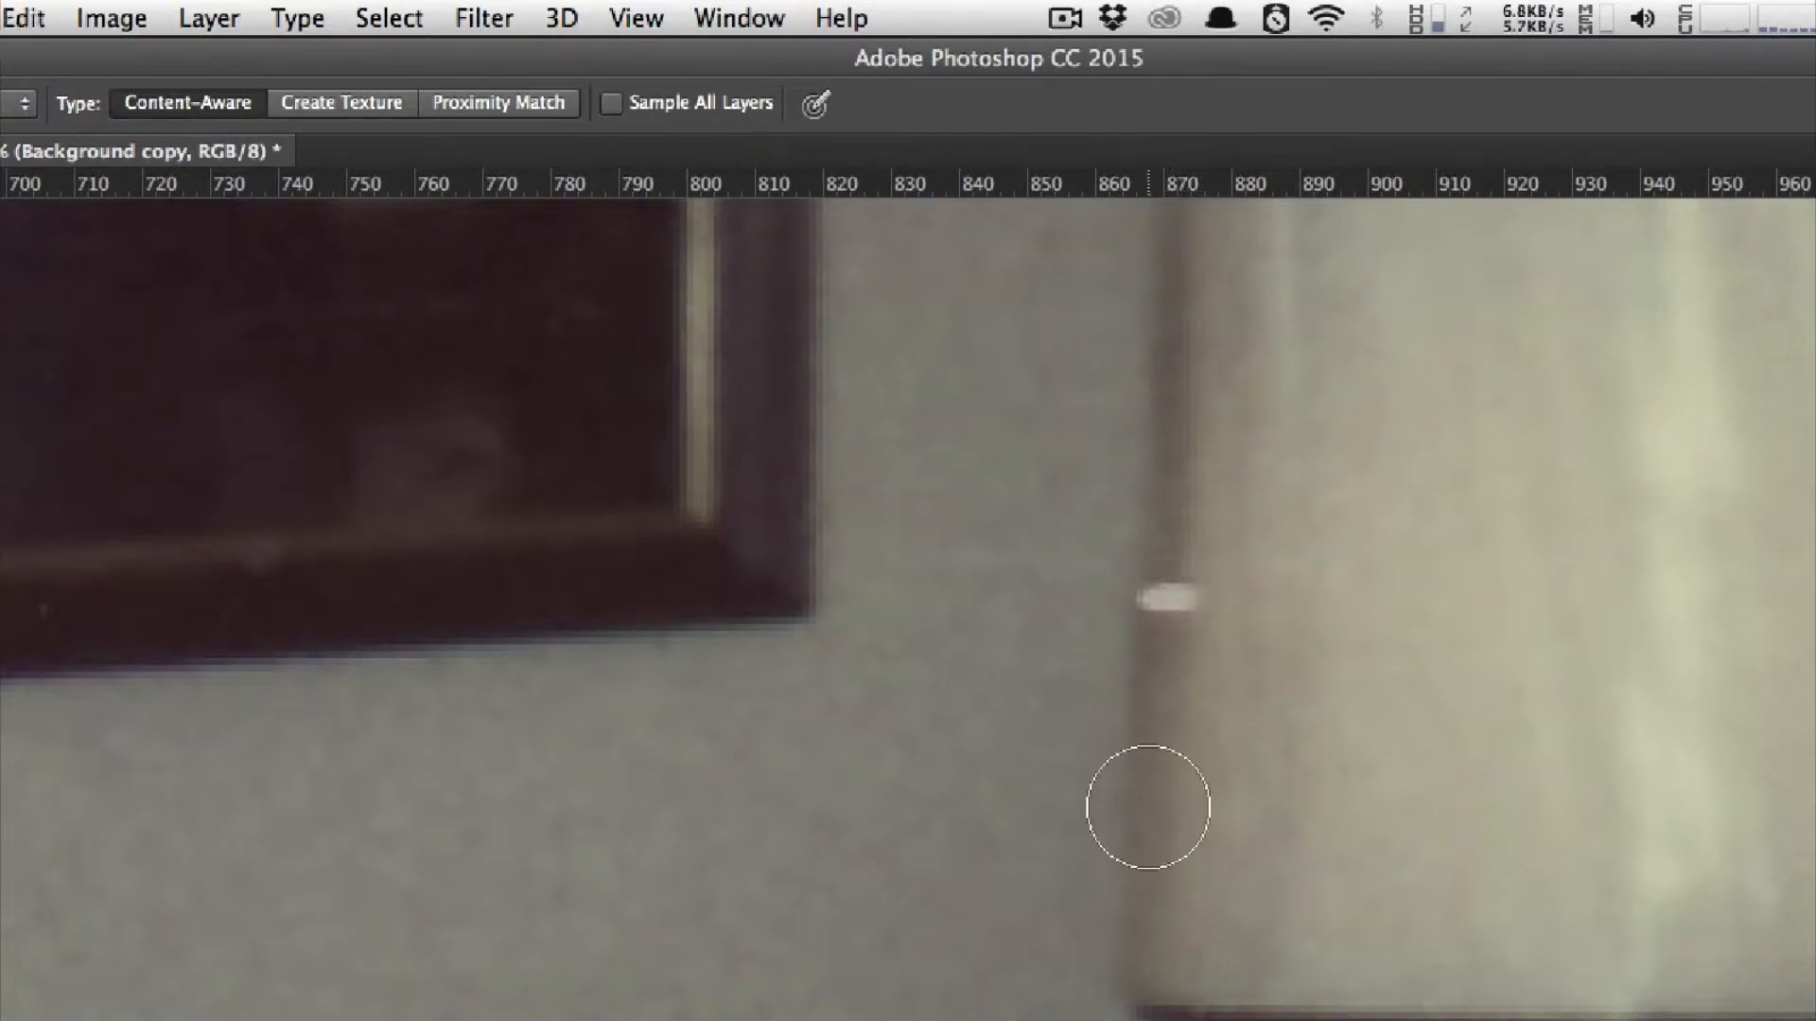
- Try the Create Texture type on the lampshade's white mark, undo it and return the type to Proximity Match
{"action": "left_click", "coordinate": [345, 104]}
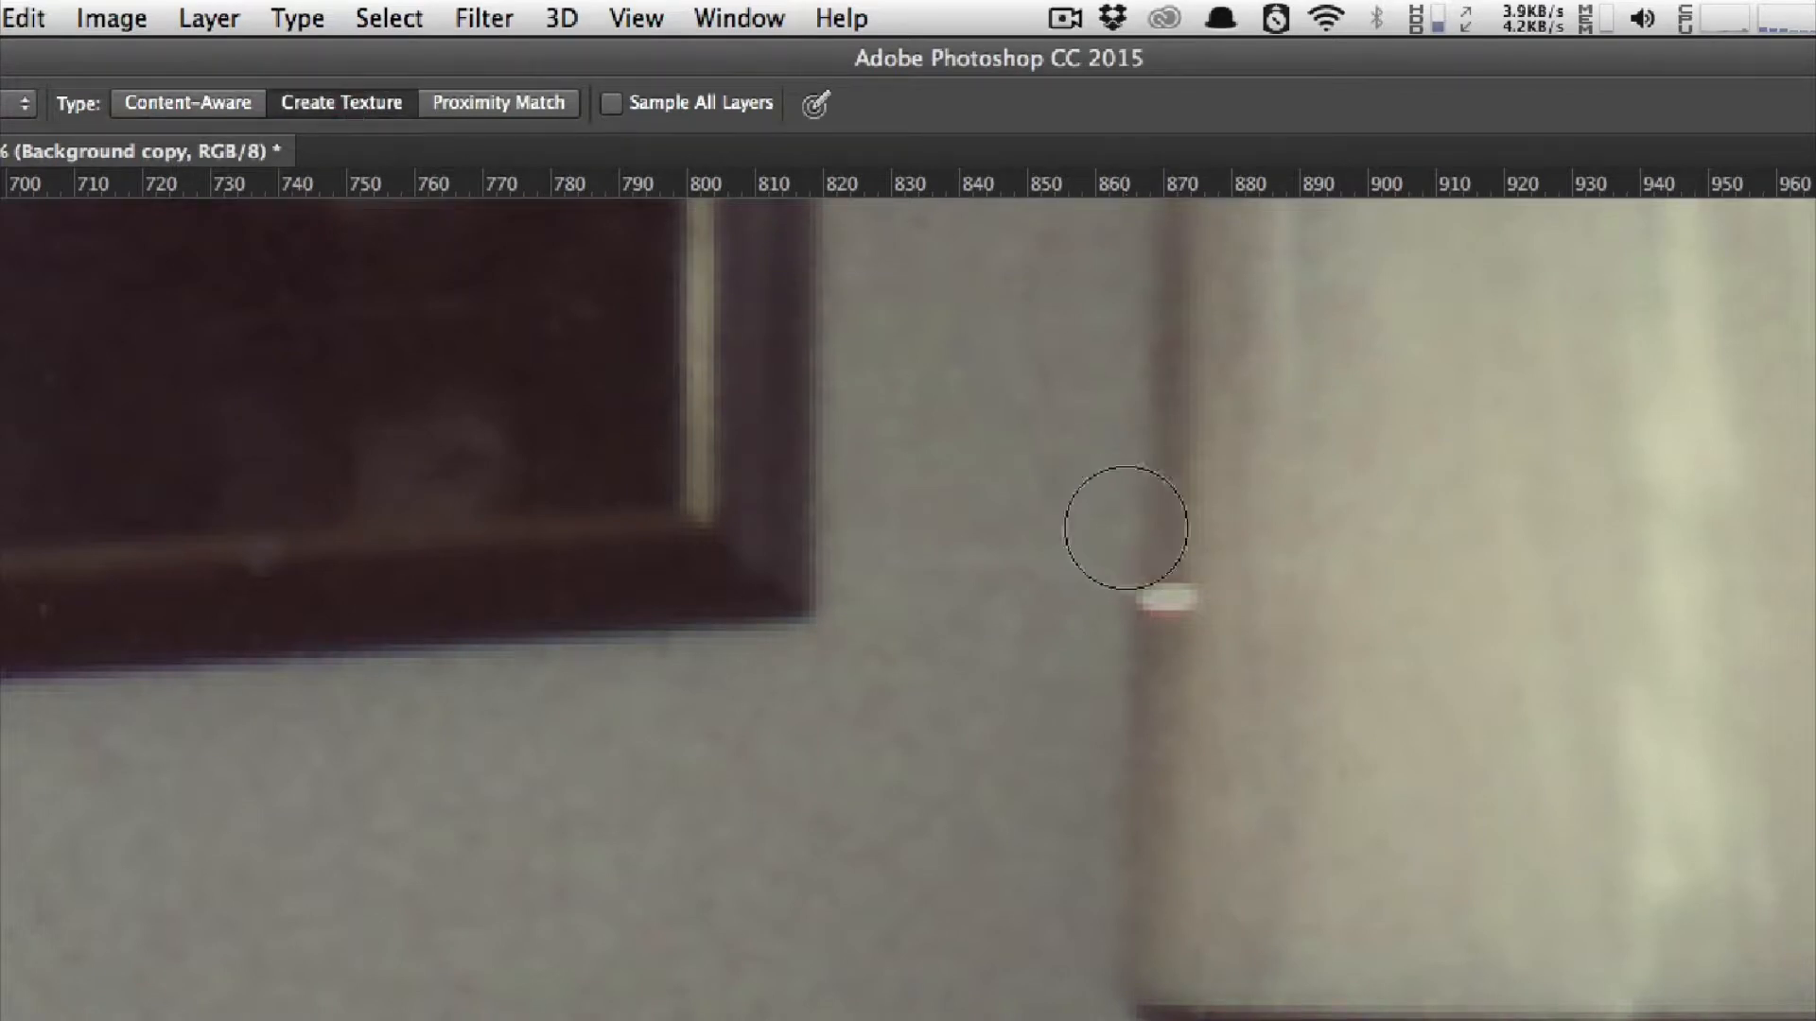
{"action": "left_click_drag", "start_coordinate": [1126, 528], "coordinate": [1162, 610]}
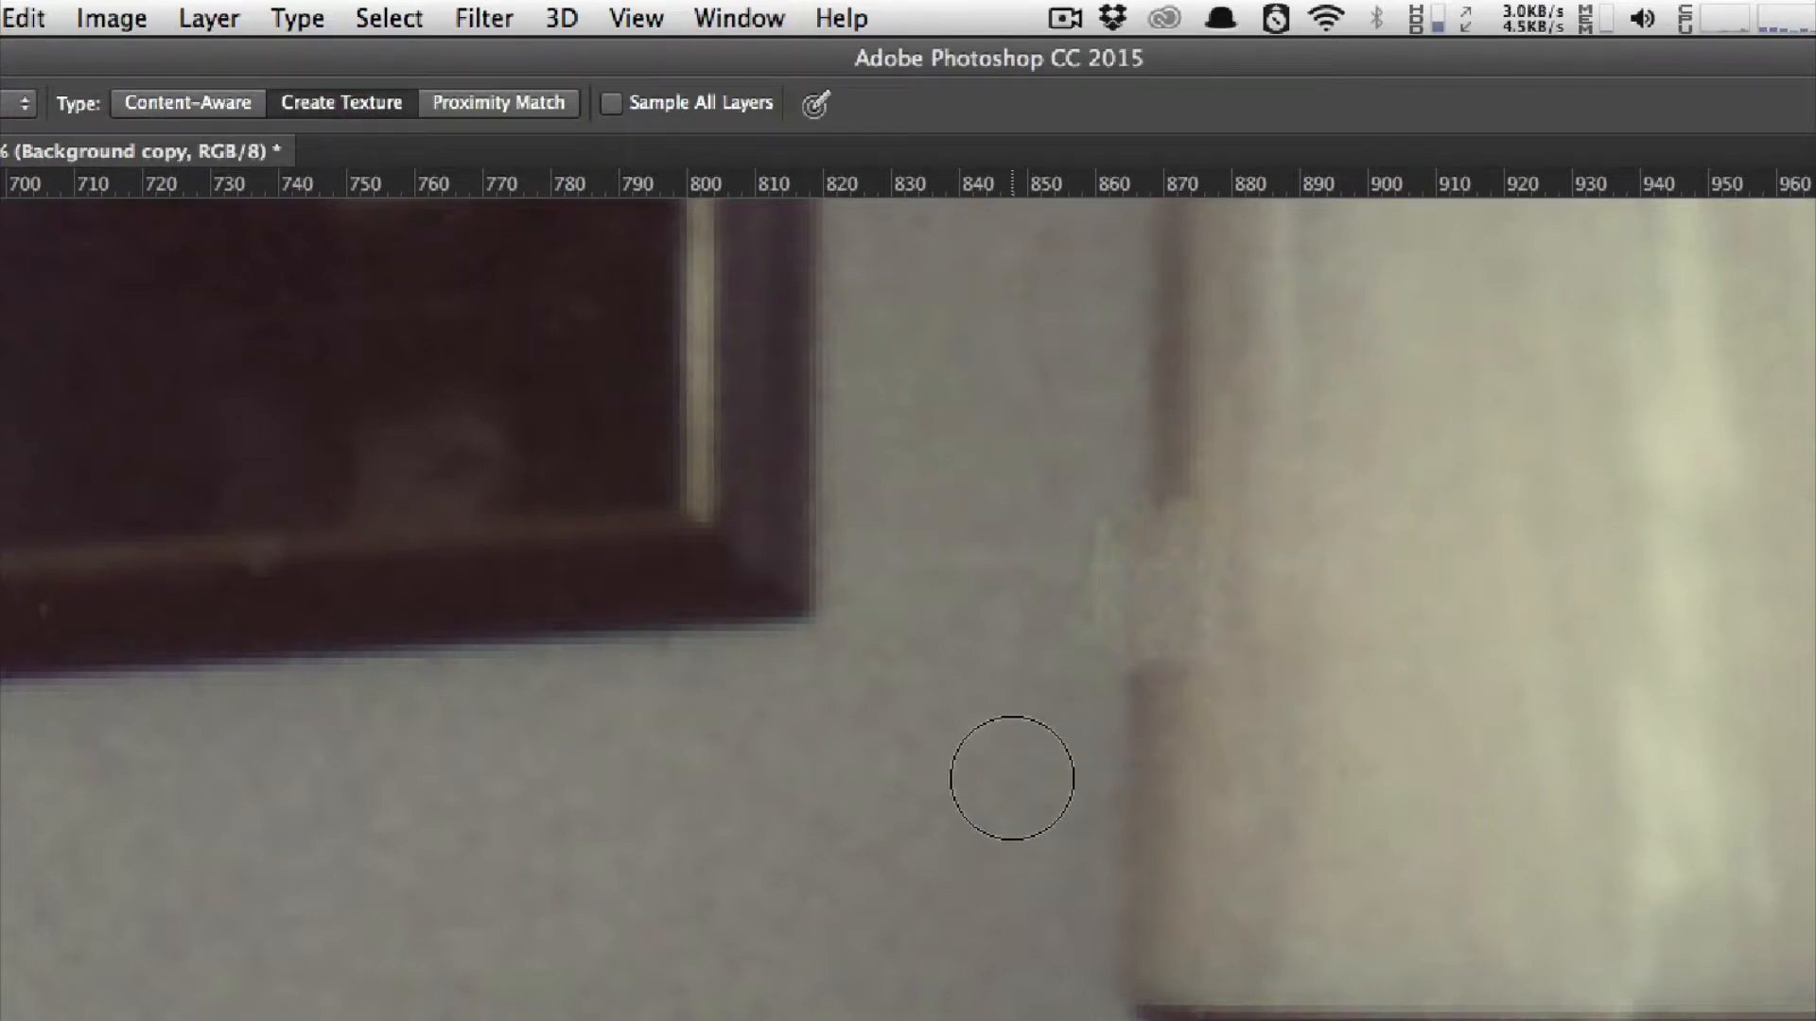
{"action": "key", "text": "super+z"}
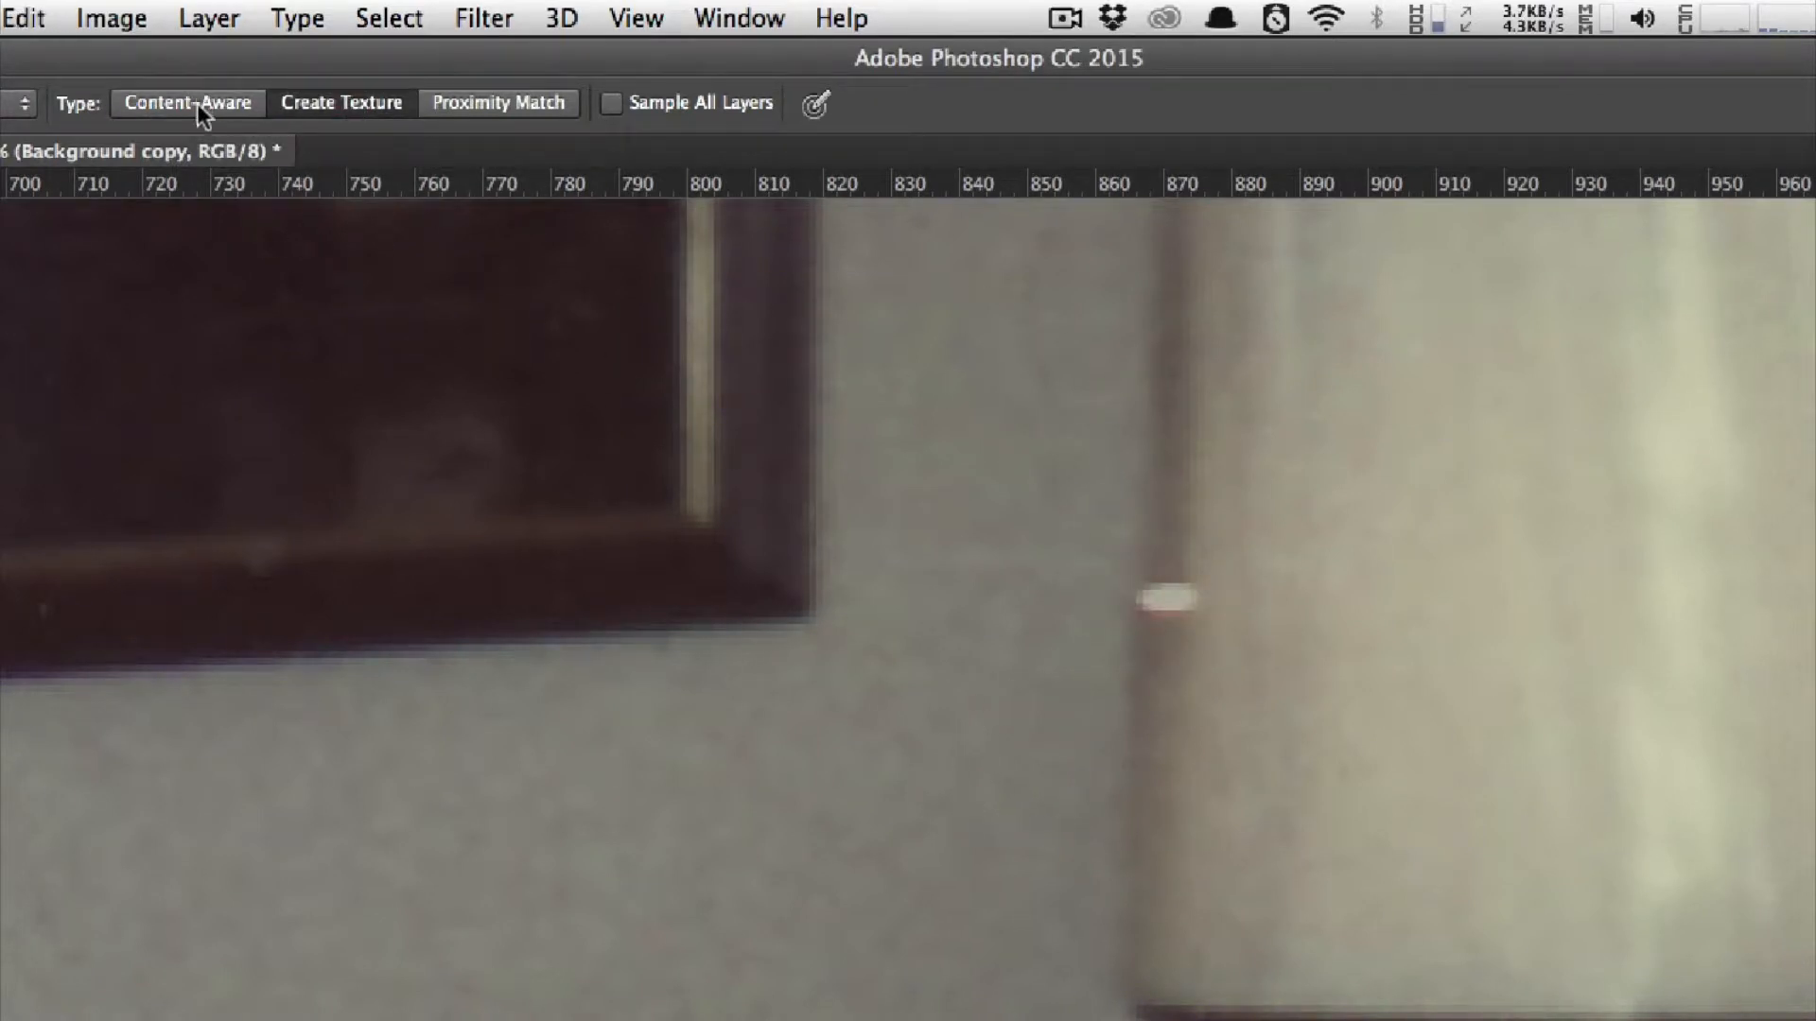
{"action": "left_click", "coordinate": [196, 102]}
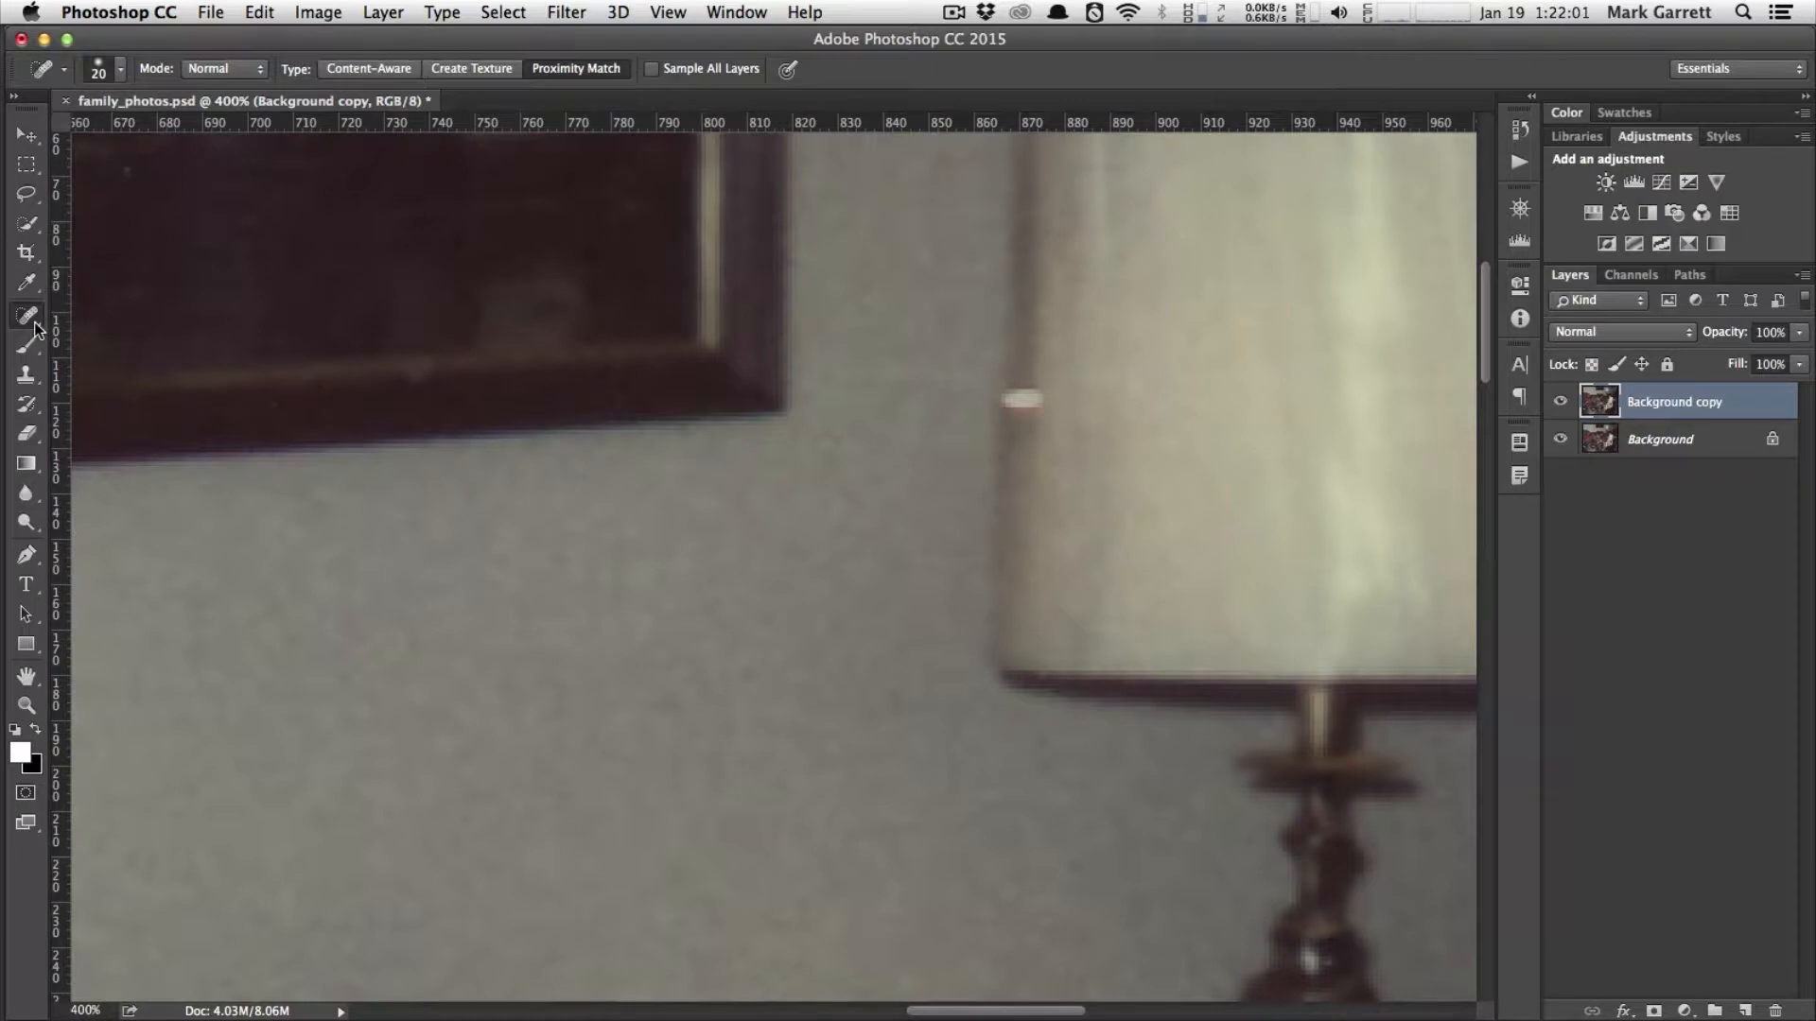
- With the Healing Brush at 15 px, sample the lampshade's edge just below the white mark and heal the mark
{"action": "left_click", "coordinate": [28, 318]}
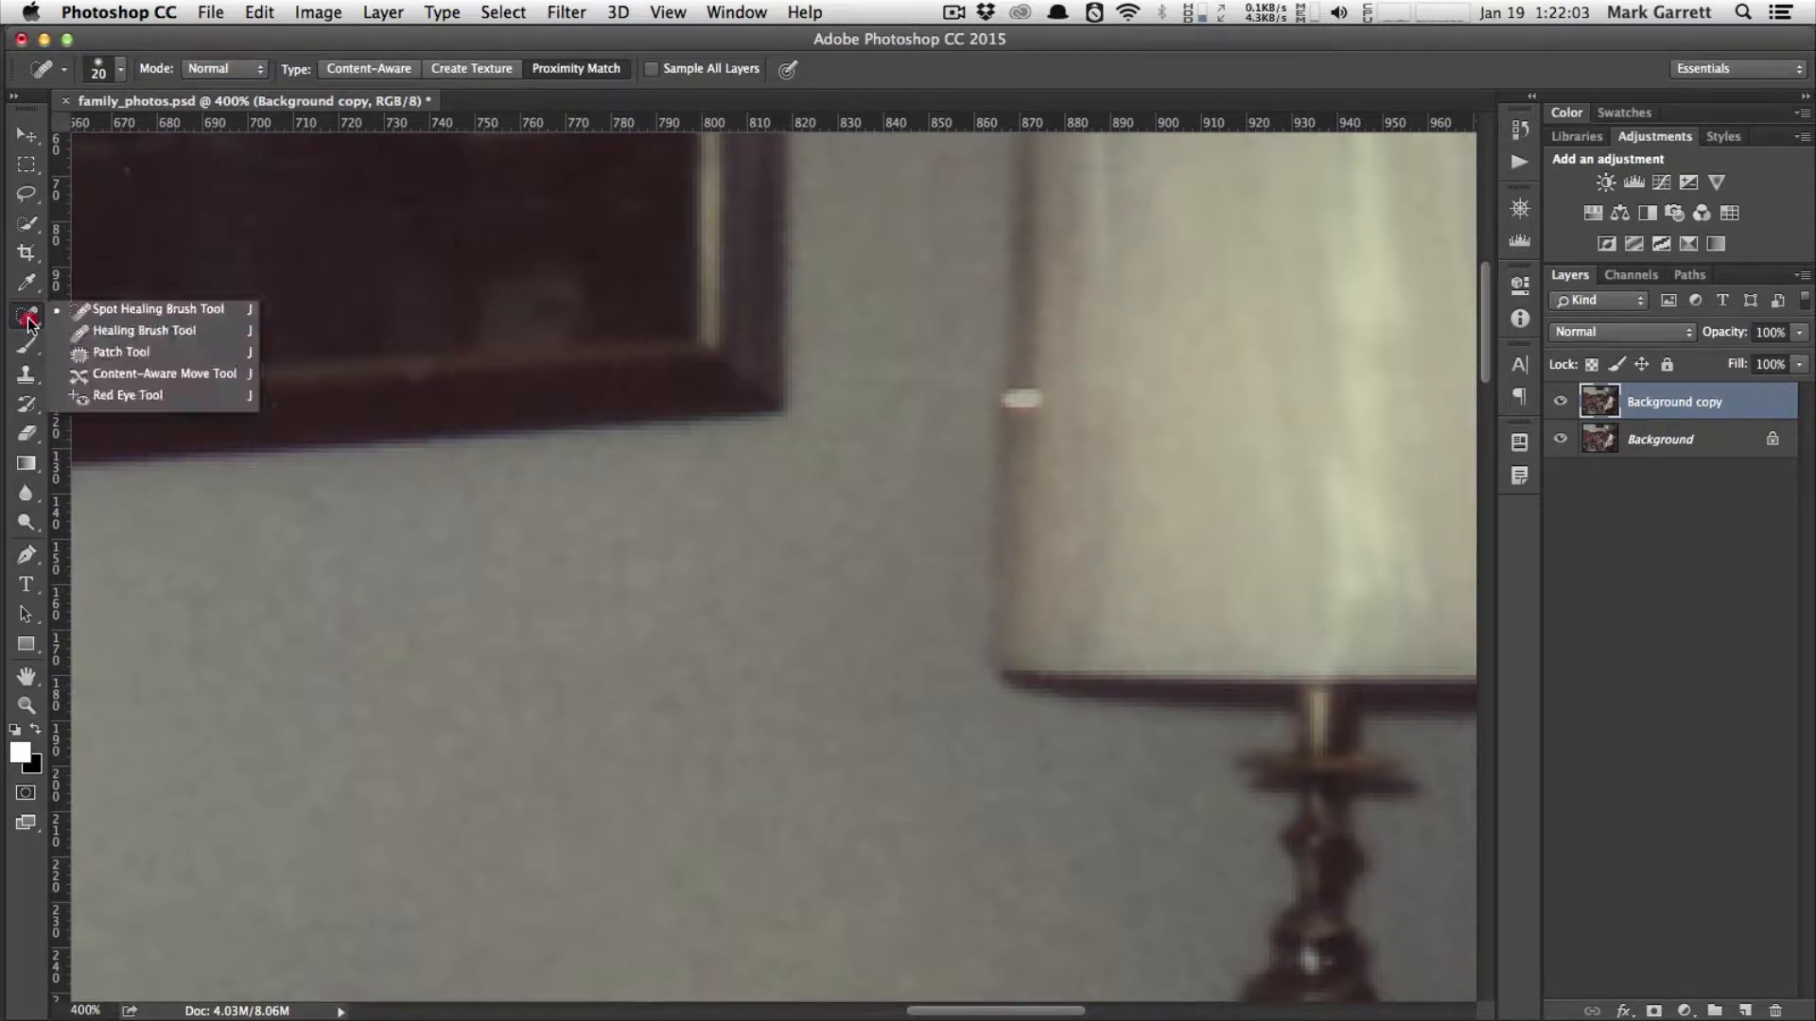
{"action": "left_click_drag", "start_coordinate": [28, 321], "coordinate": [115, 335]}
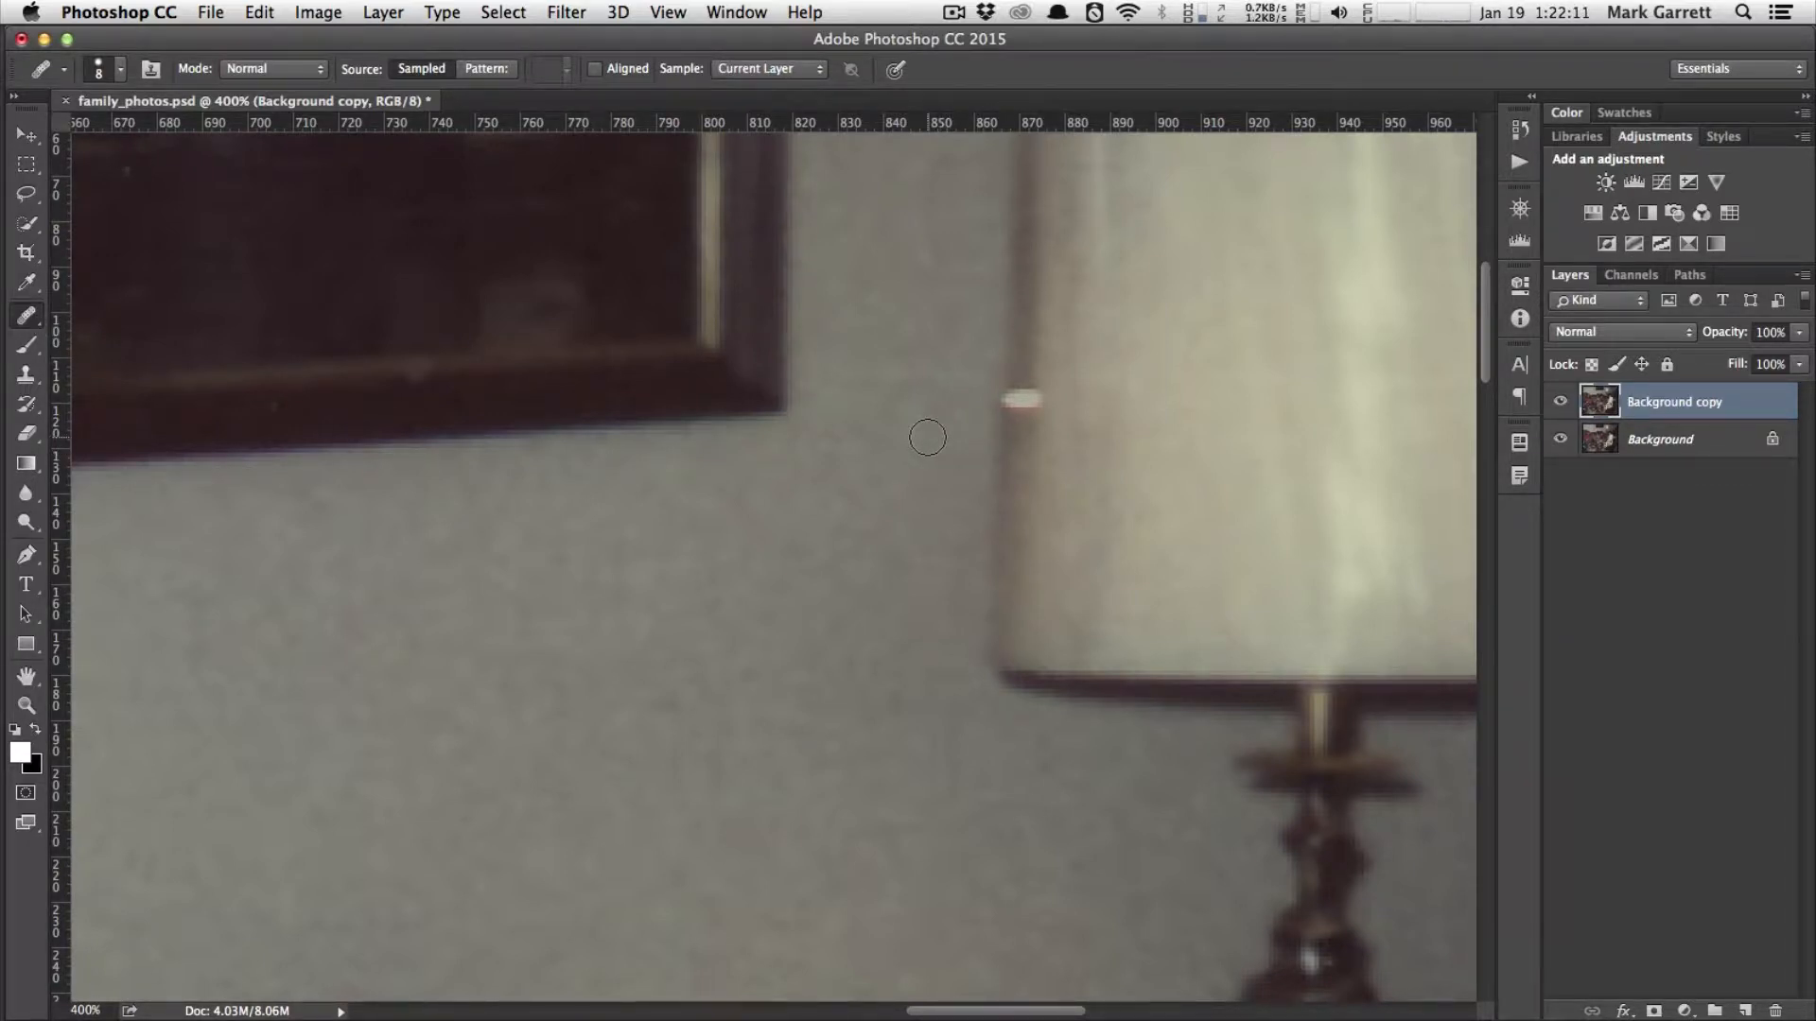
{"action": "key", "text": "bracketright"}
{"action": "key", "text": "bracketright"}
{"action": "key", "text": "bracketright"}
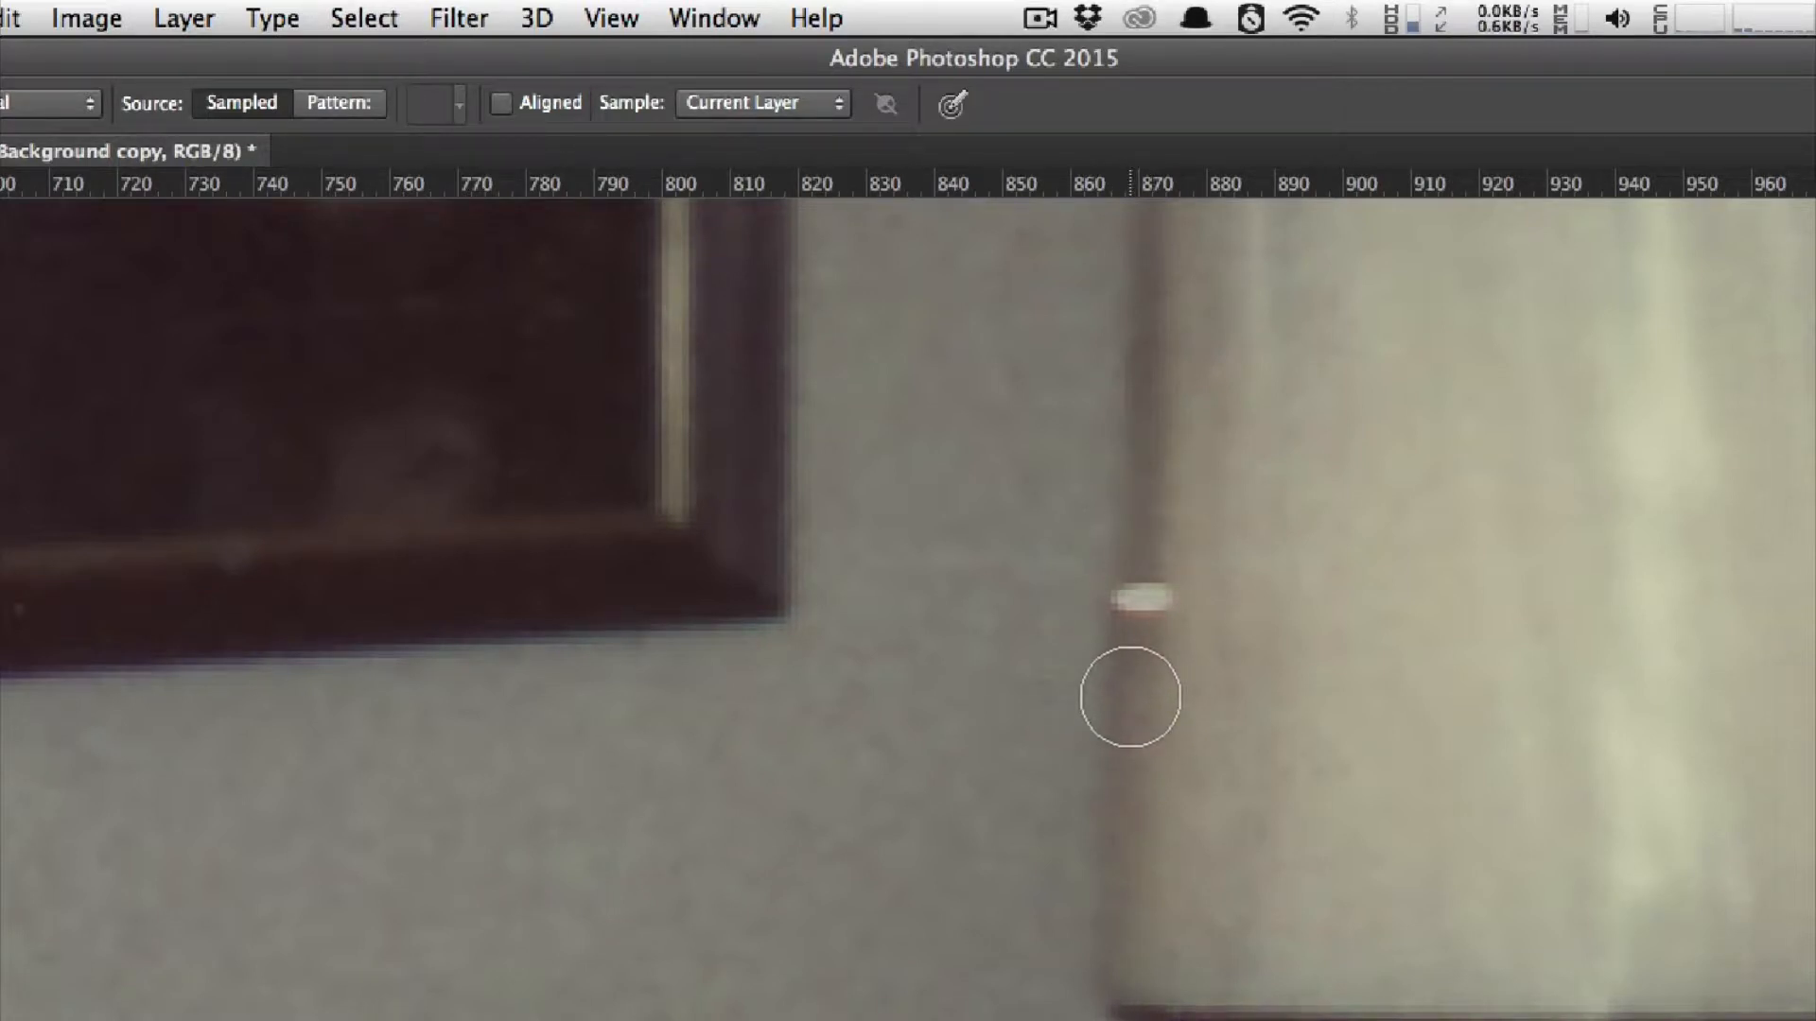
{"action": "left_click", "coordinate": [1134, 697], "text": "alt"}
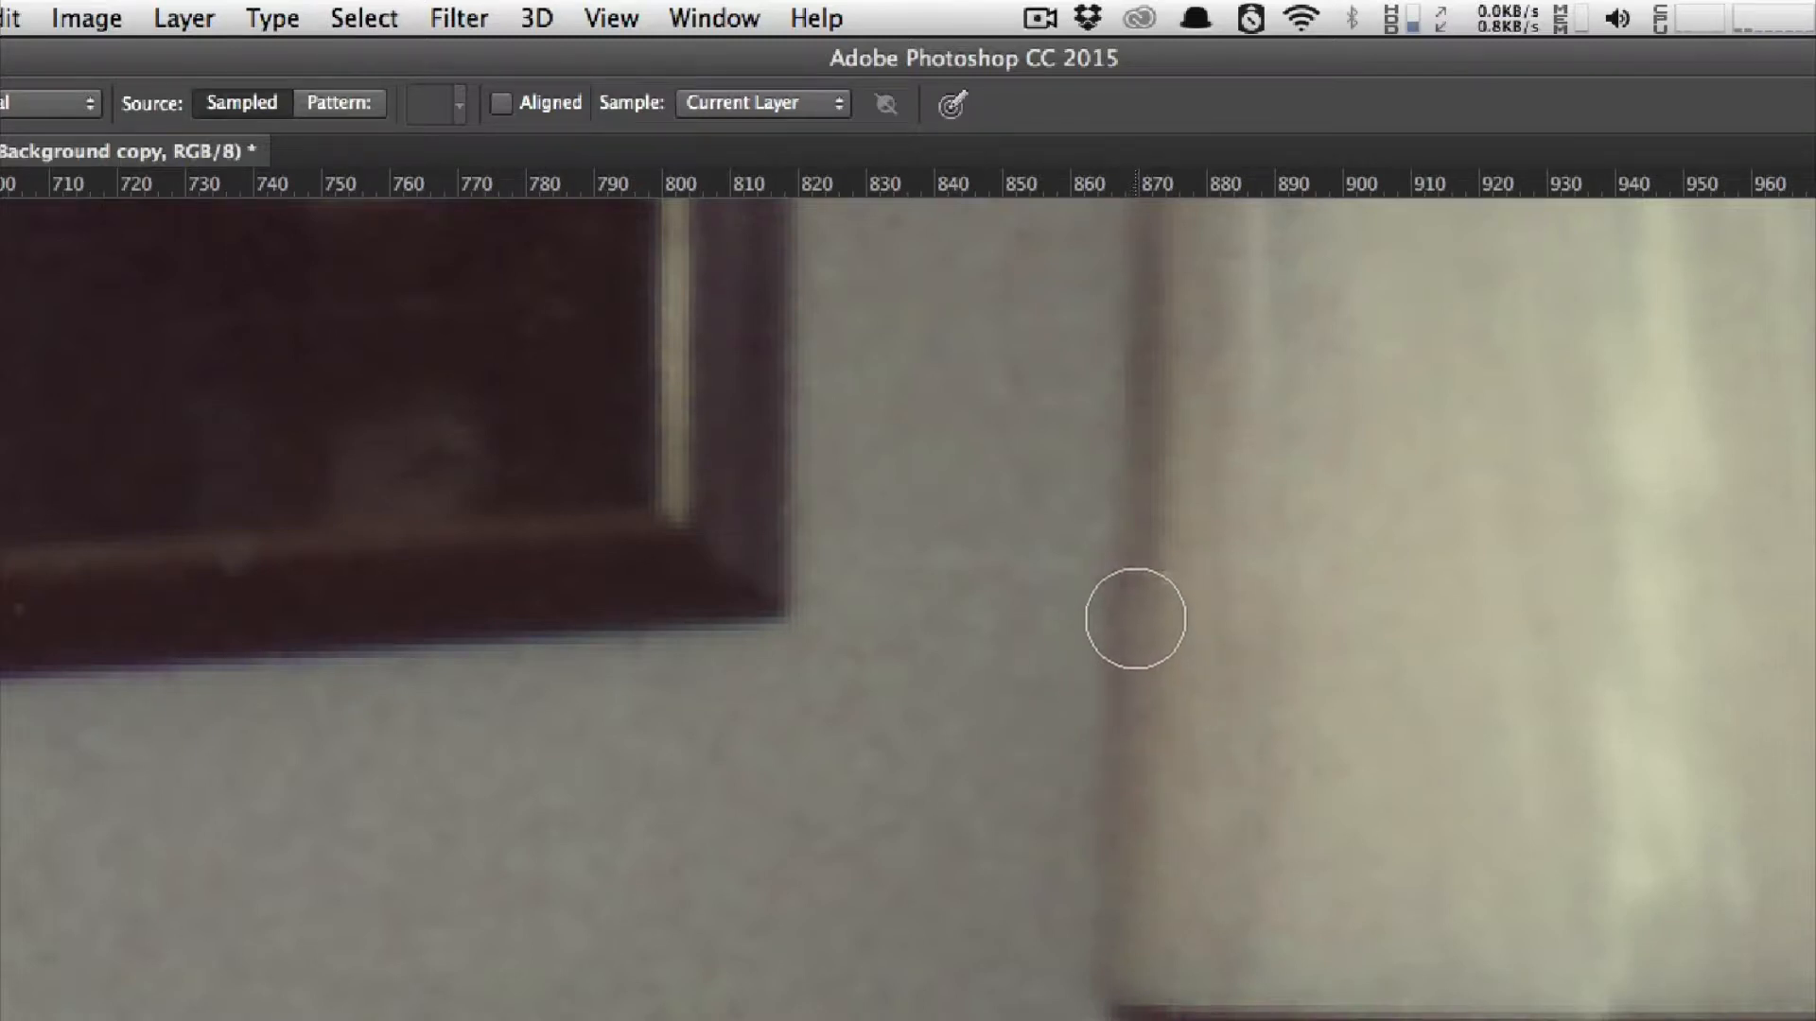
{"action": "left_click", "coordinate": [1136, 617]}
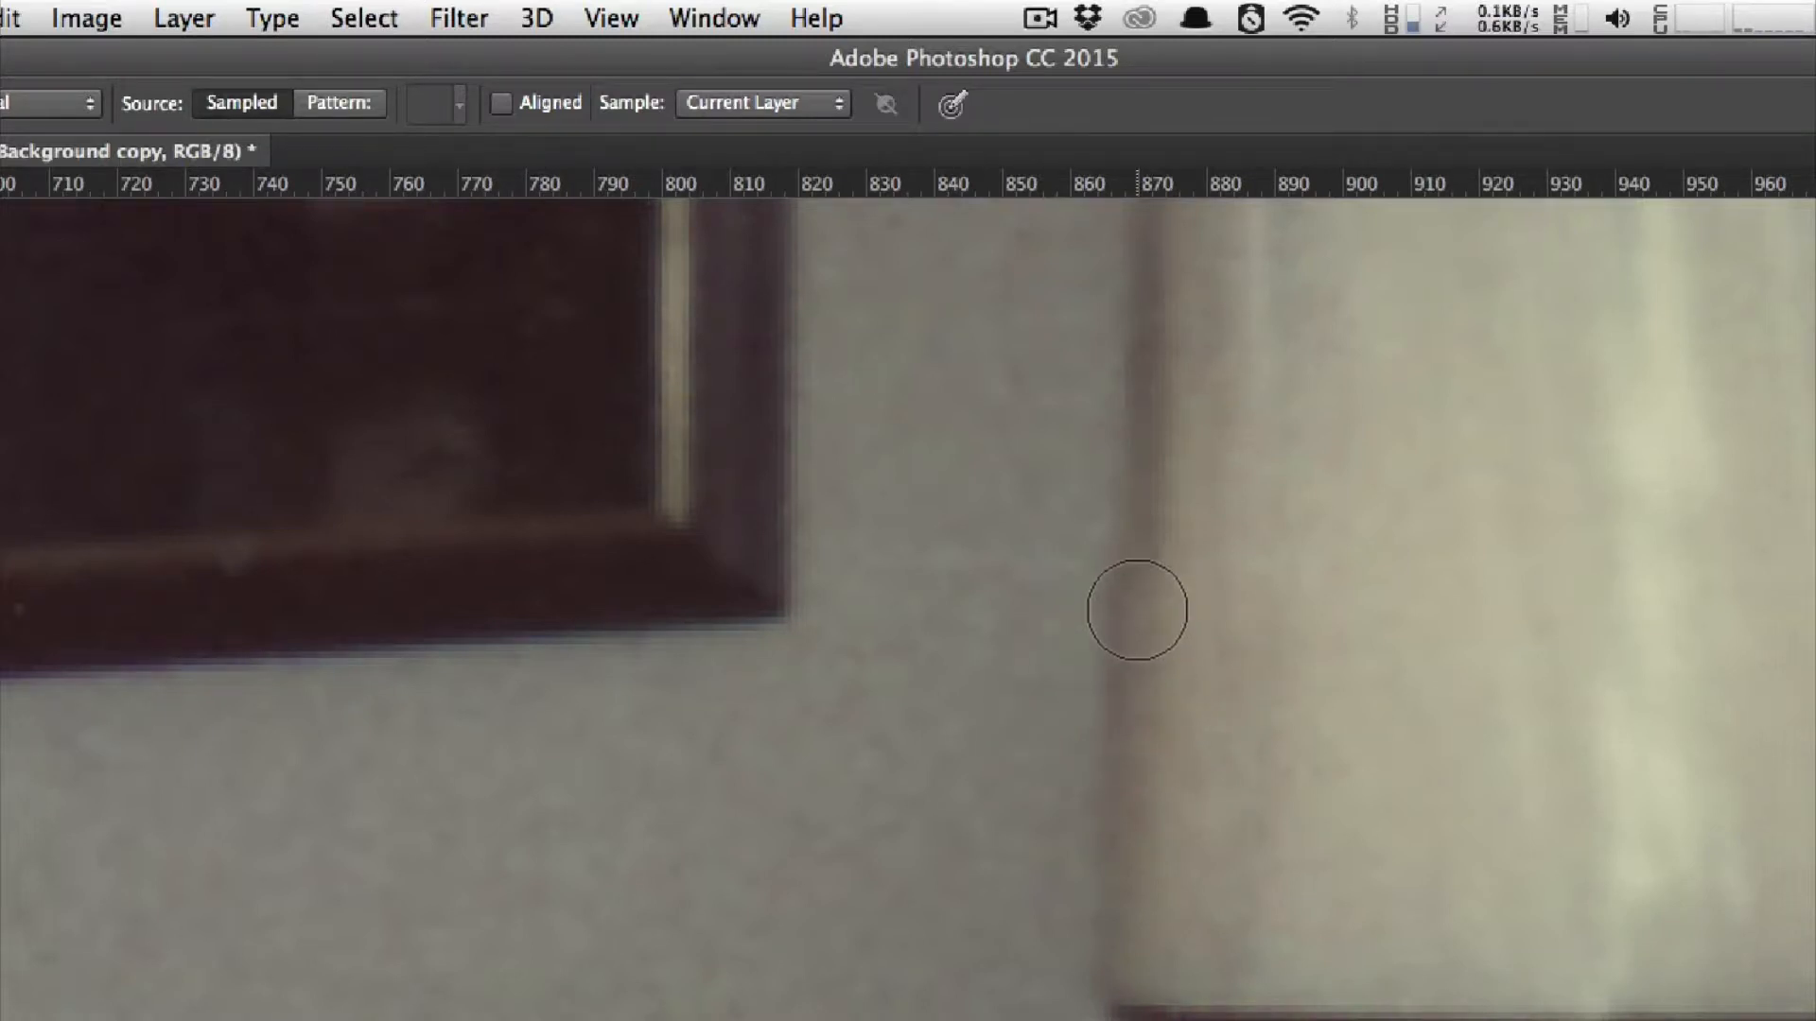
- Undo the healing of the lampshade's white mark, repeat it from the same source and redo the Healing Brush stroke
{"action": "key", "text": "super+z"}
{"action": "left_click", "coordinate": [1136, 610]}
{"action": "left_click", "coordinate": [1139, 604]}
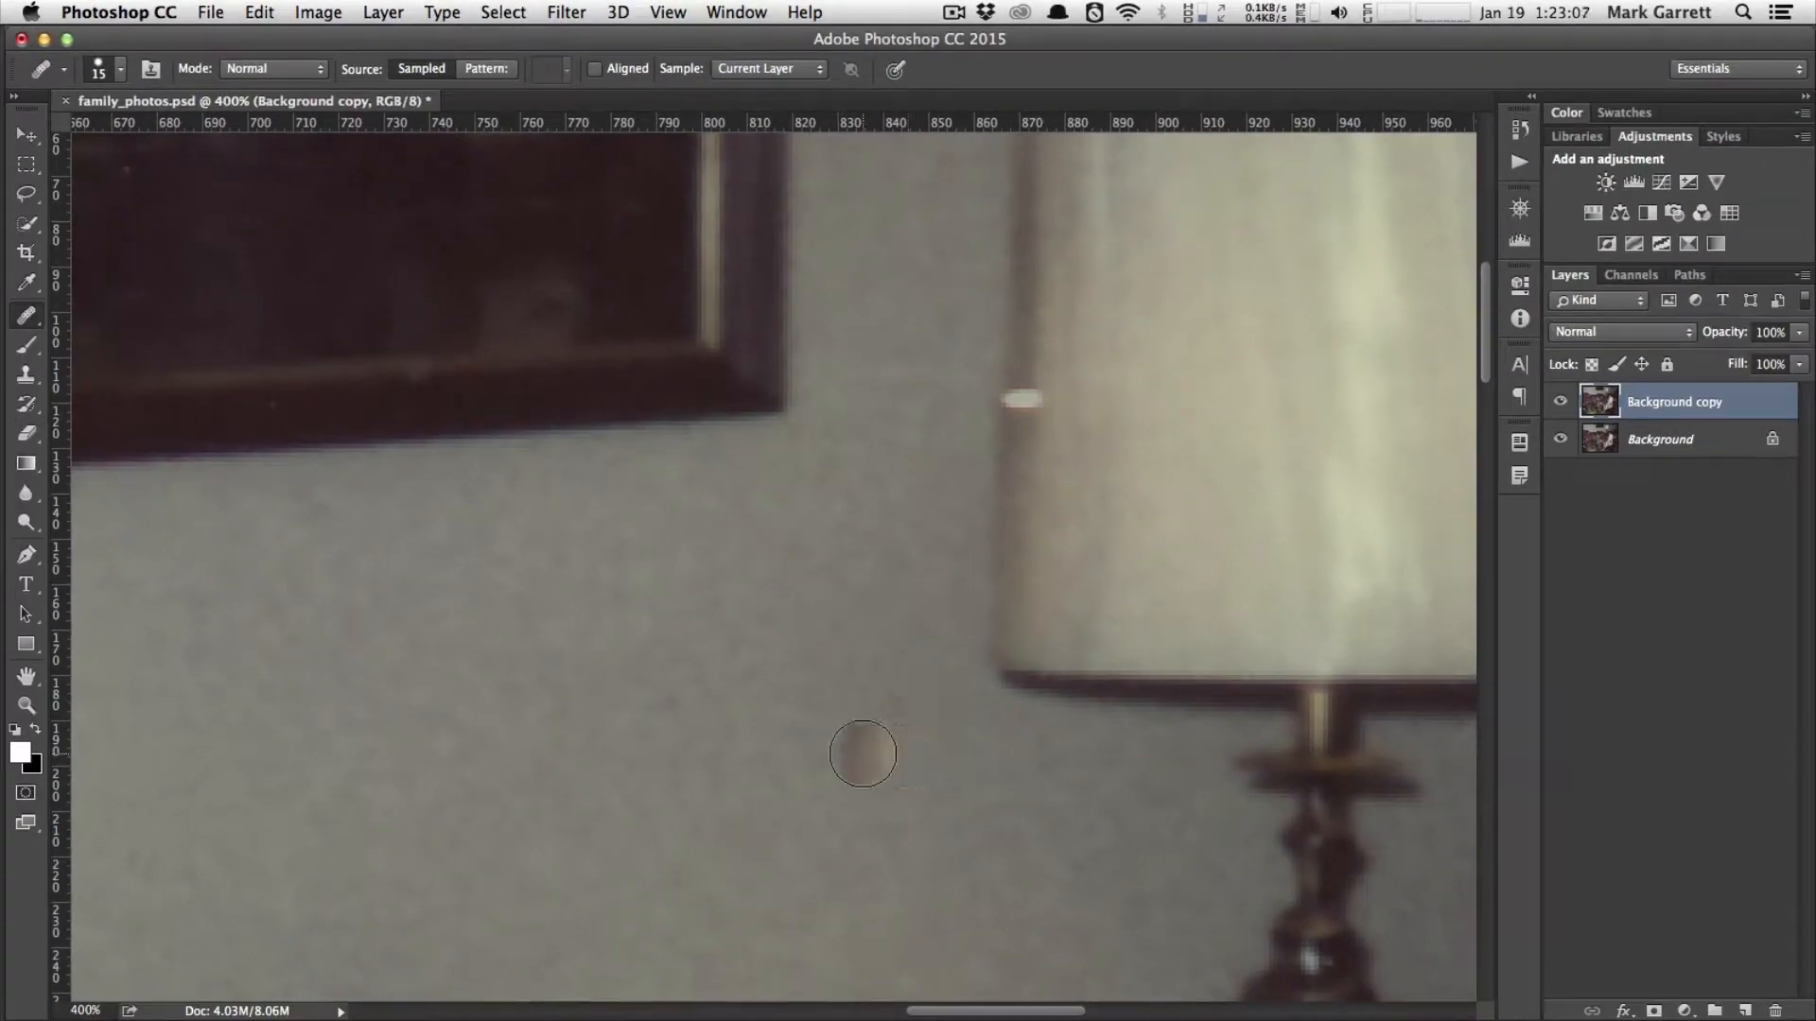
{"action": "left_click", "coordinate": [863, 753]}
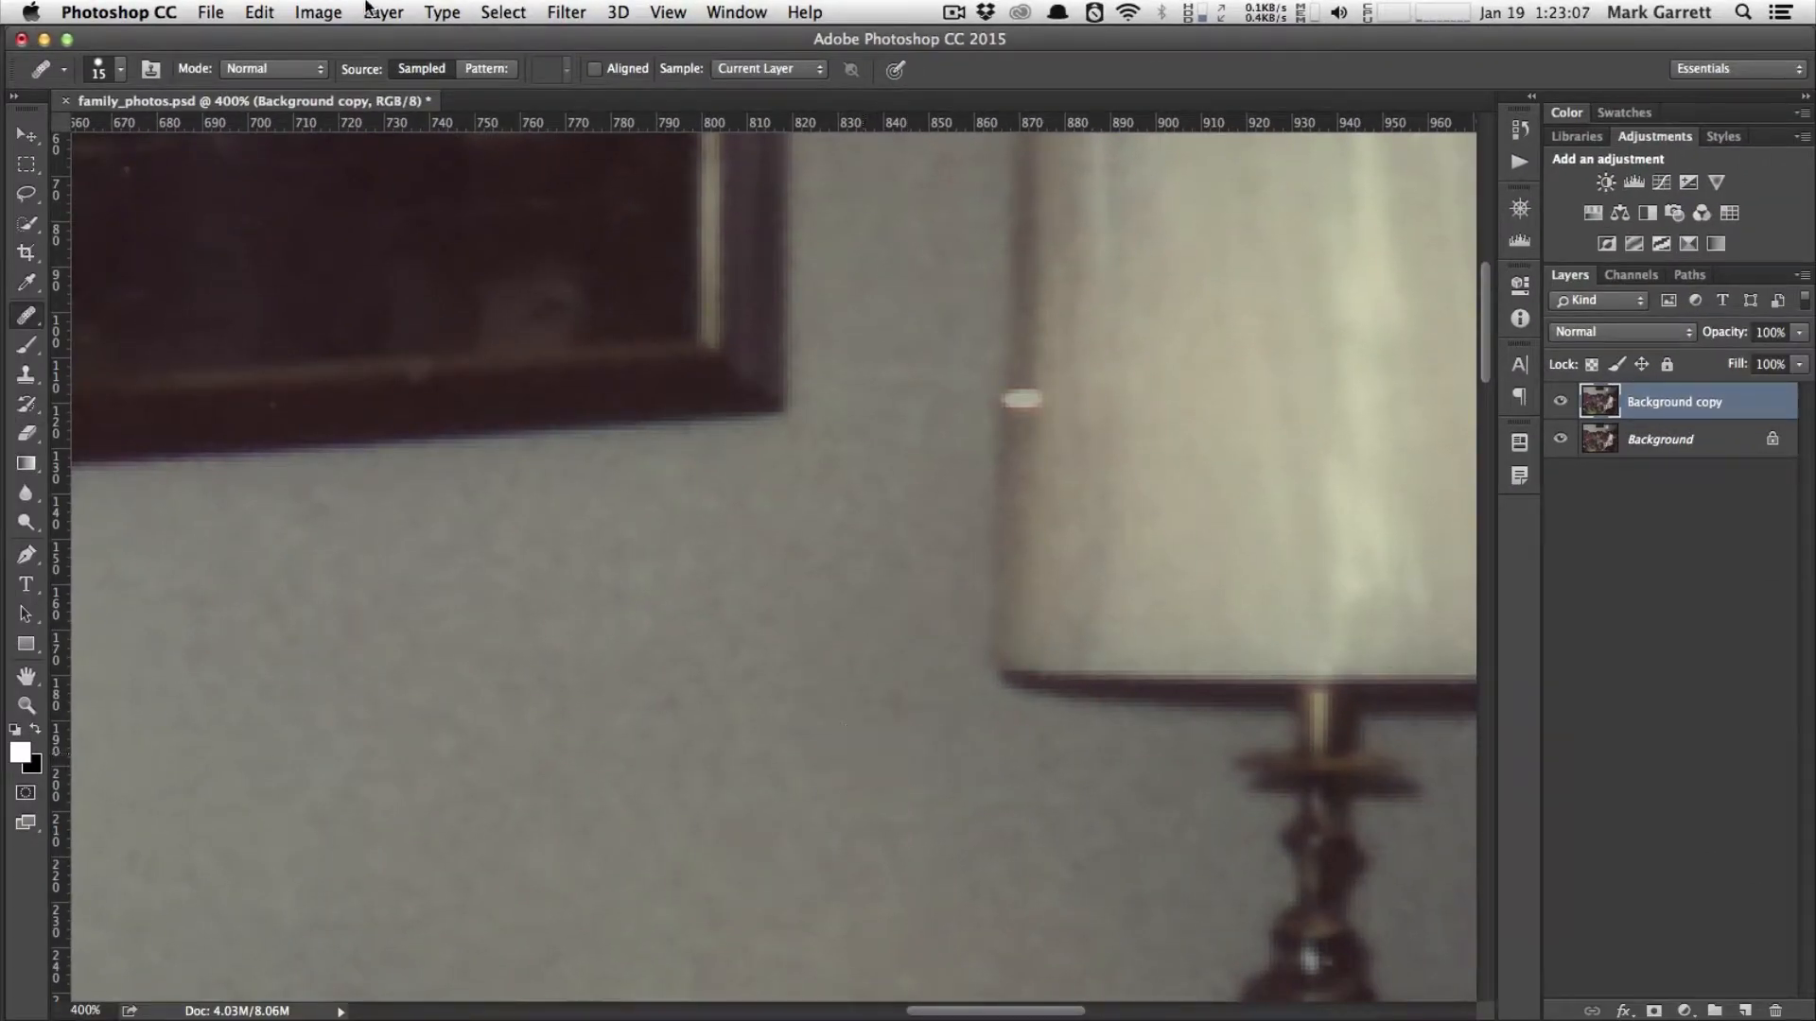
{"action": "left_click", "coordinate": [270, 13]}
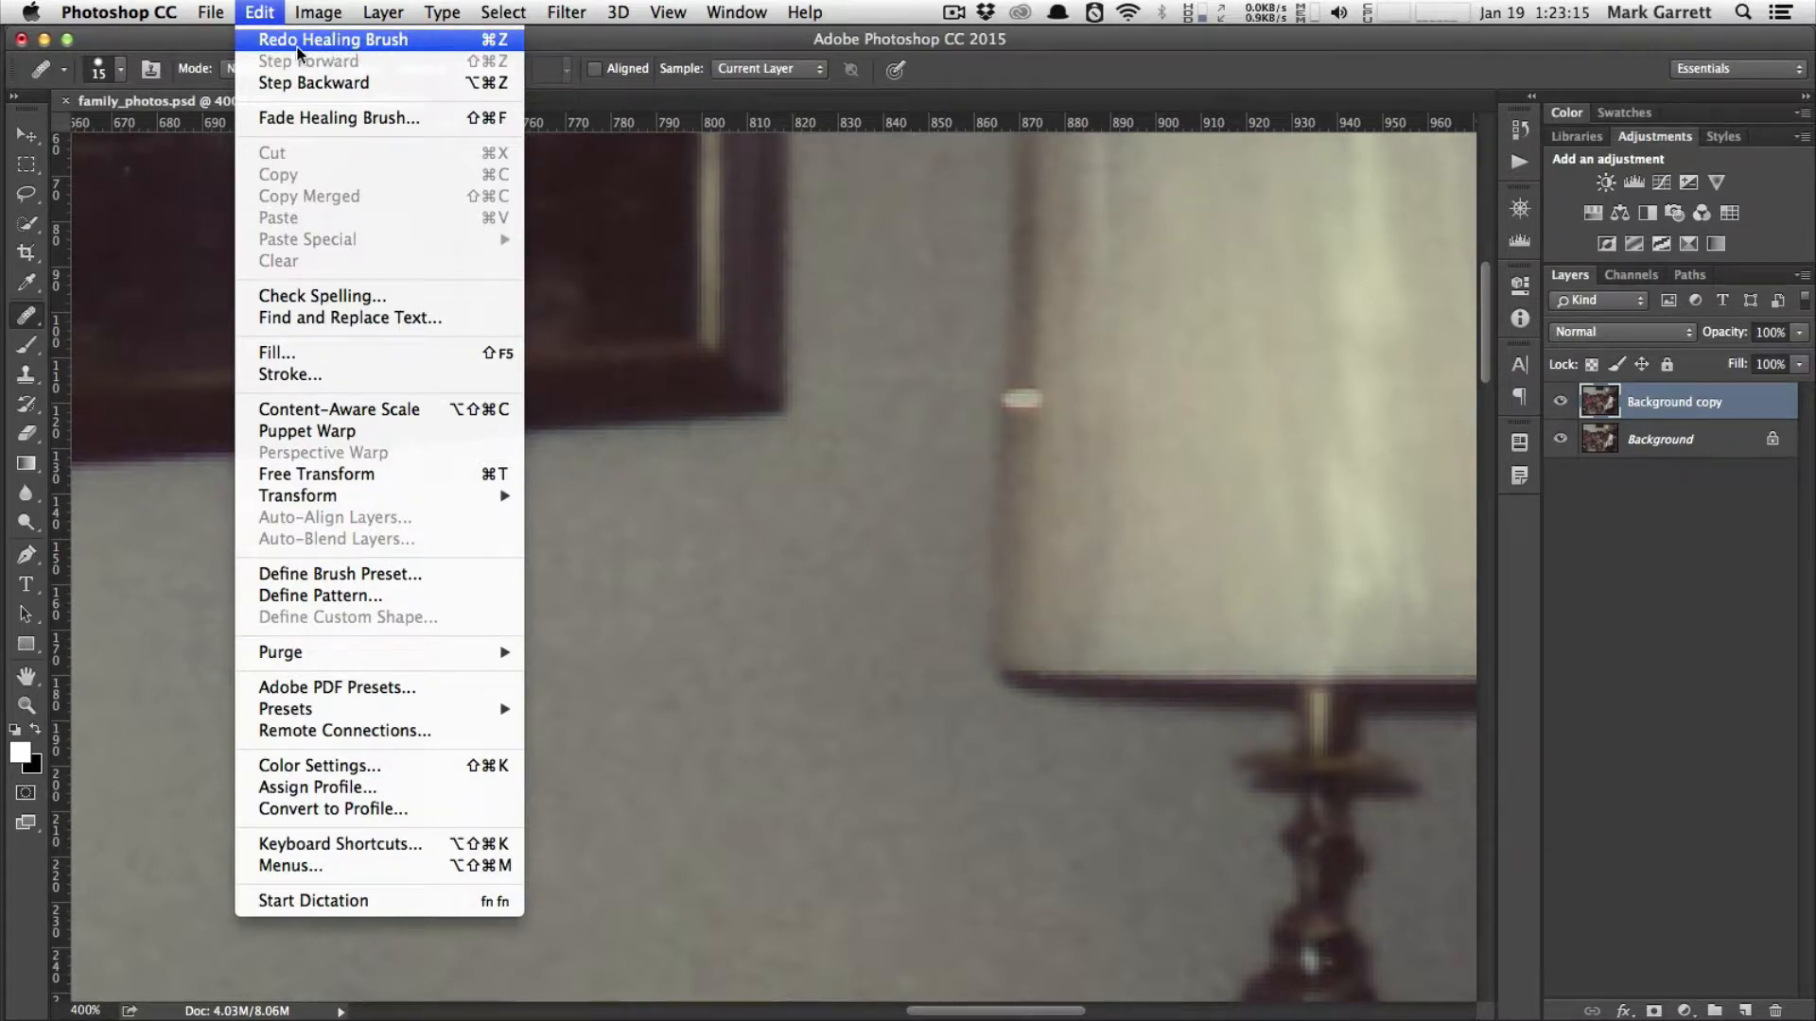
{"action": "left_click", "coordinate": [348, 46]}
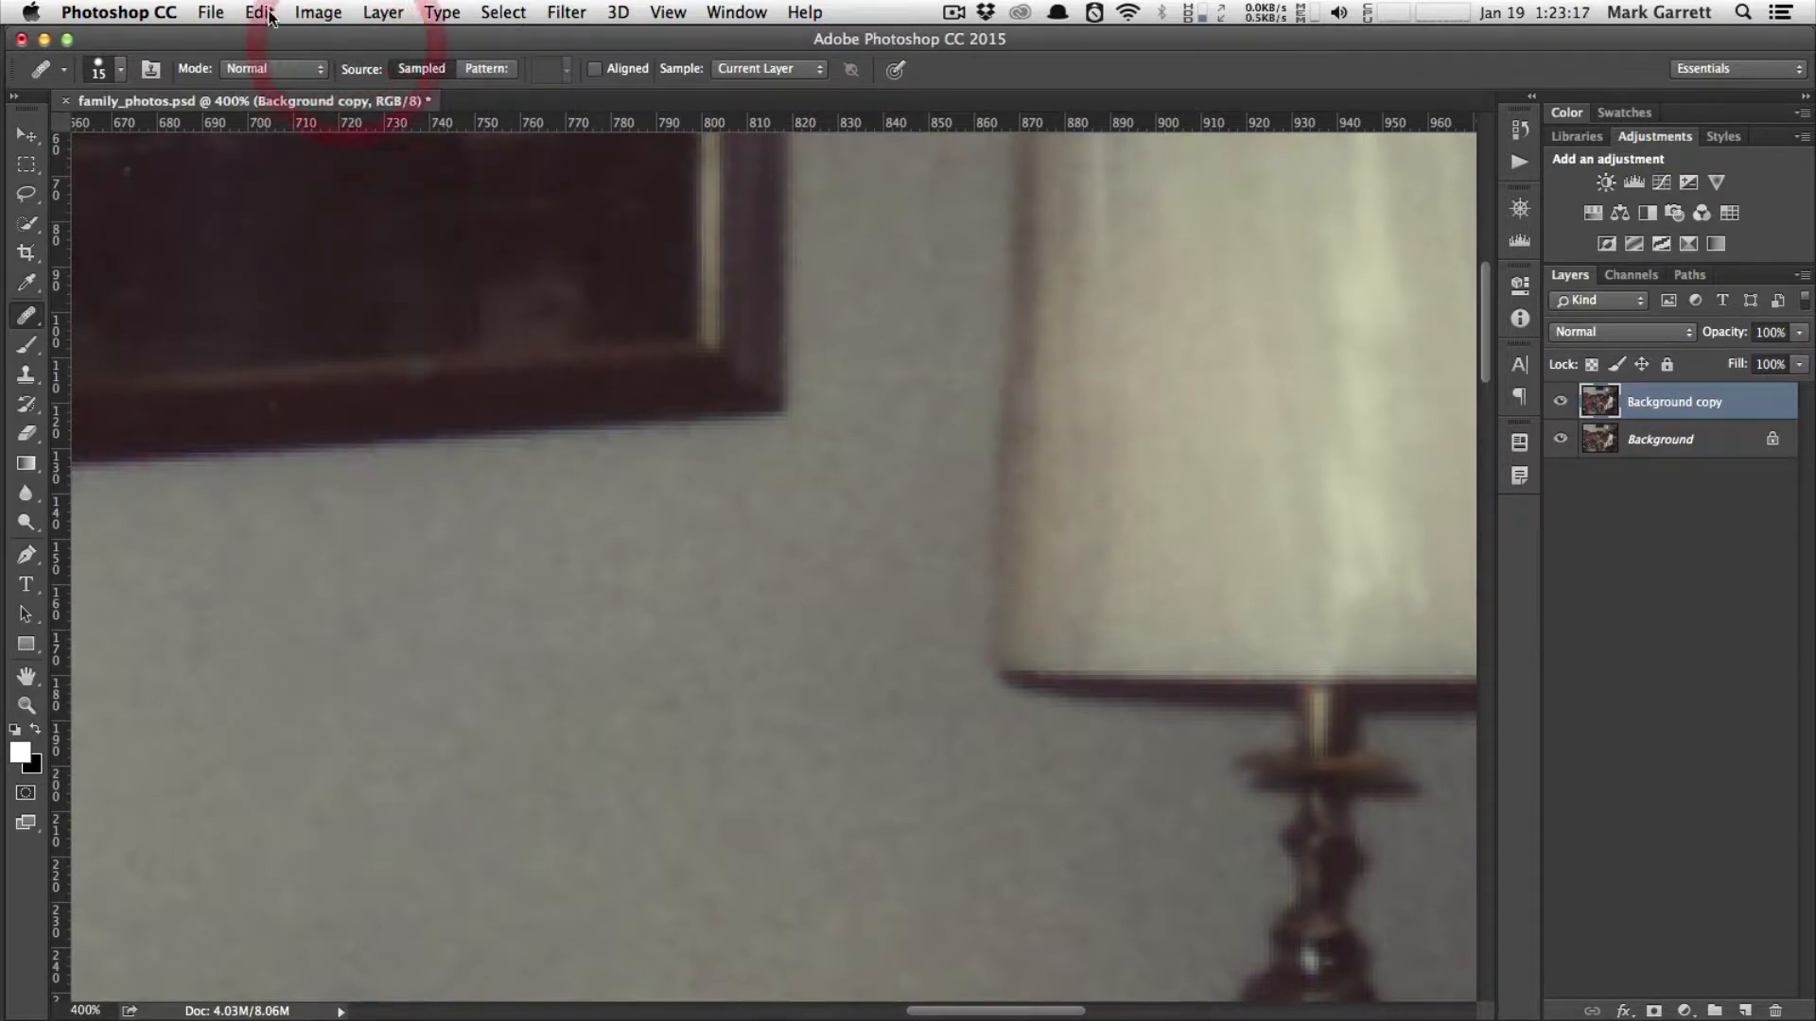
- Undo and redo the Healing Brush stroke on the lampshade's white mark to compare before and after
{"action": "left_click", "coordinate": [260, 13]}
{"action": "left_click", "coordinate": [293, 43]}
{"action": "left_click", "coordinate": [260, 13]}
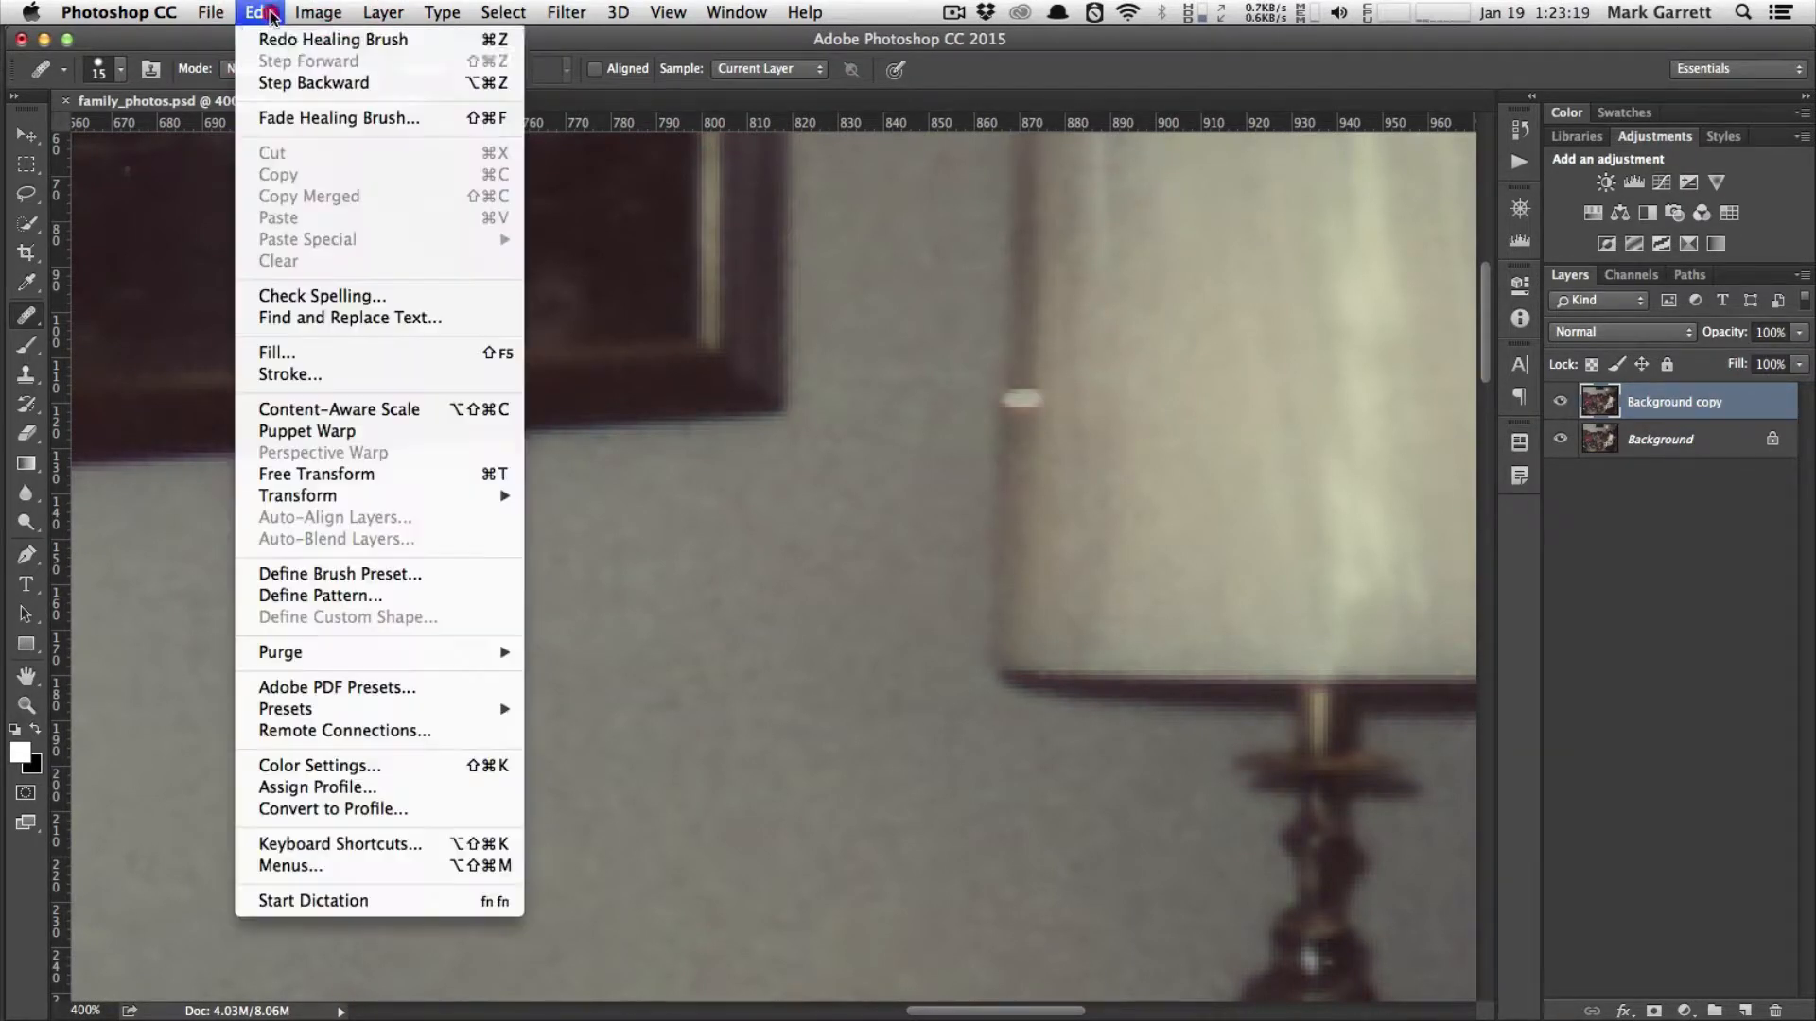
{"action": "left_click", "coordinate": [289, 45]}
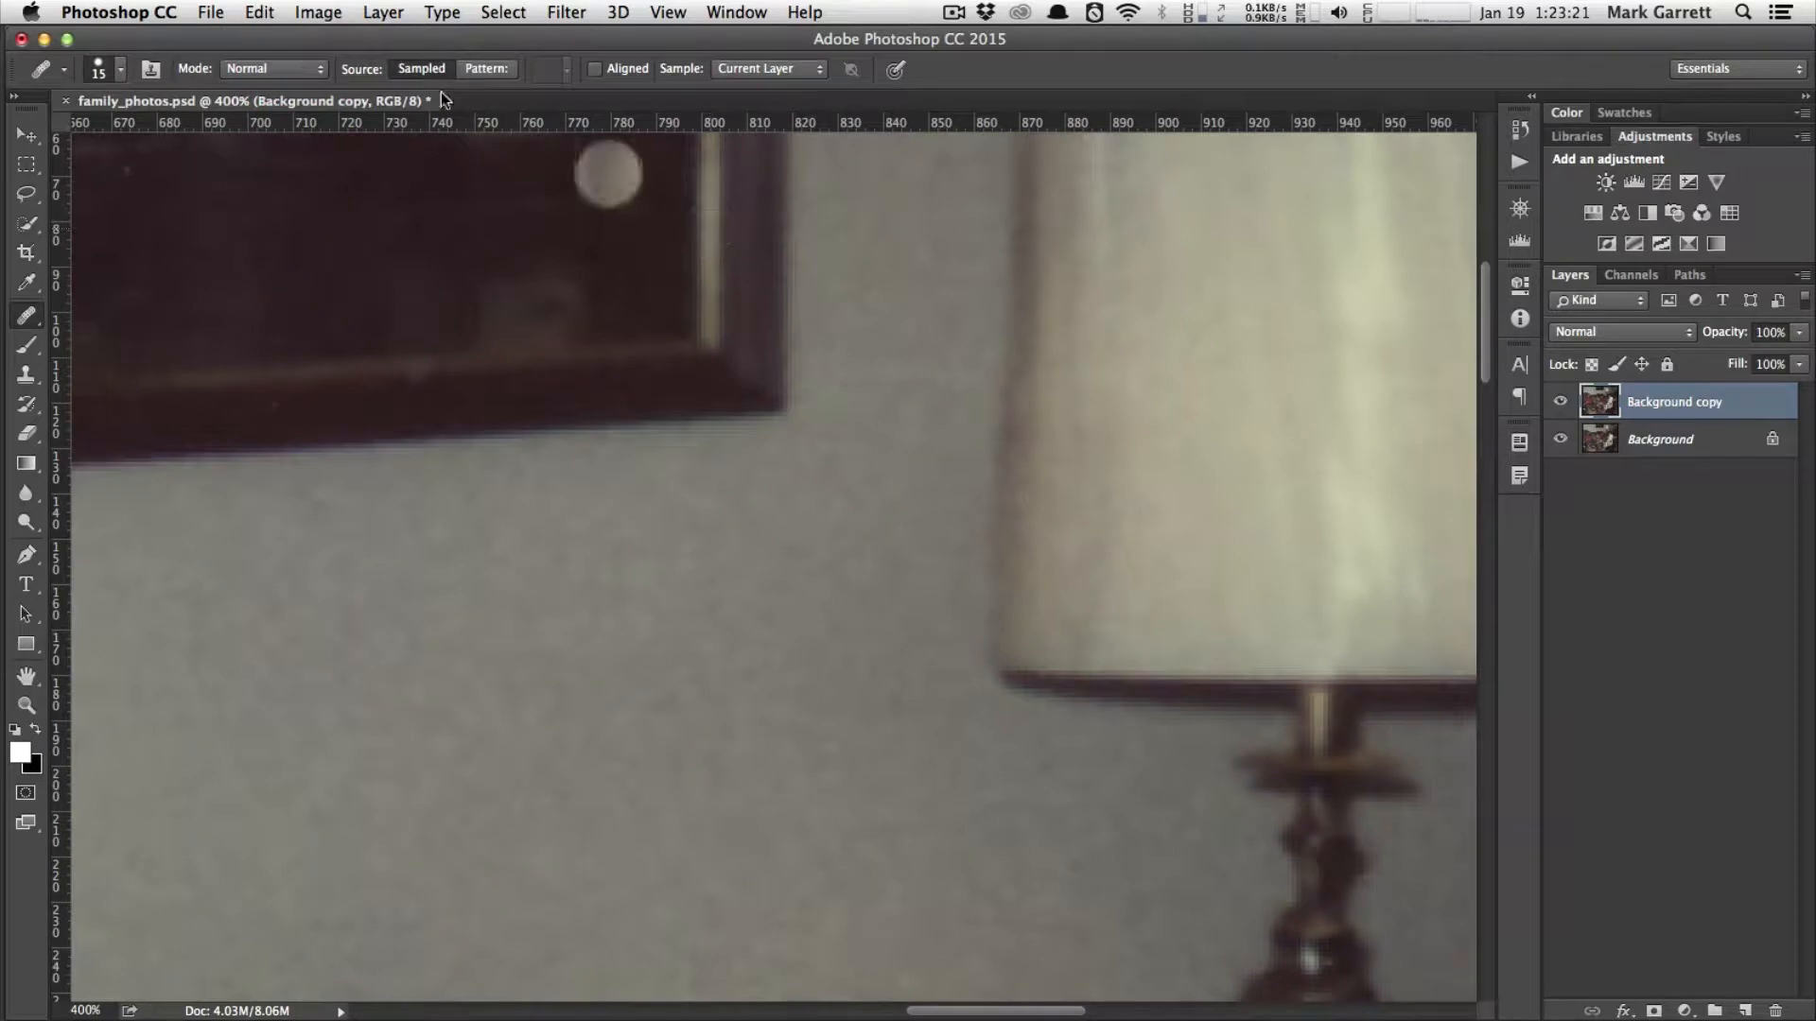
{"action": "left_click", "coordinate": [278, 11]}
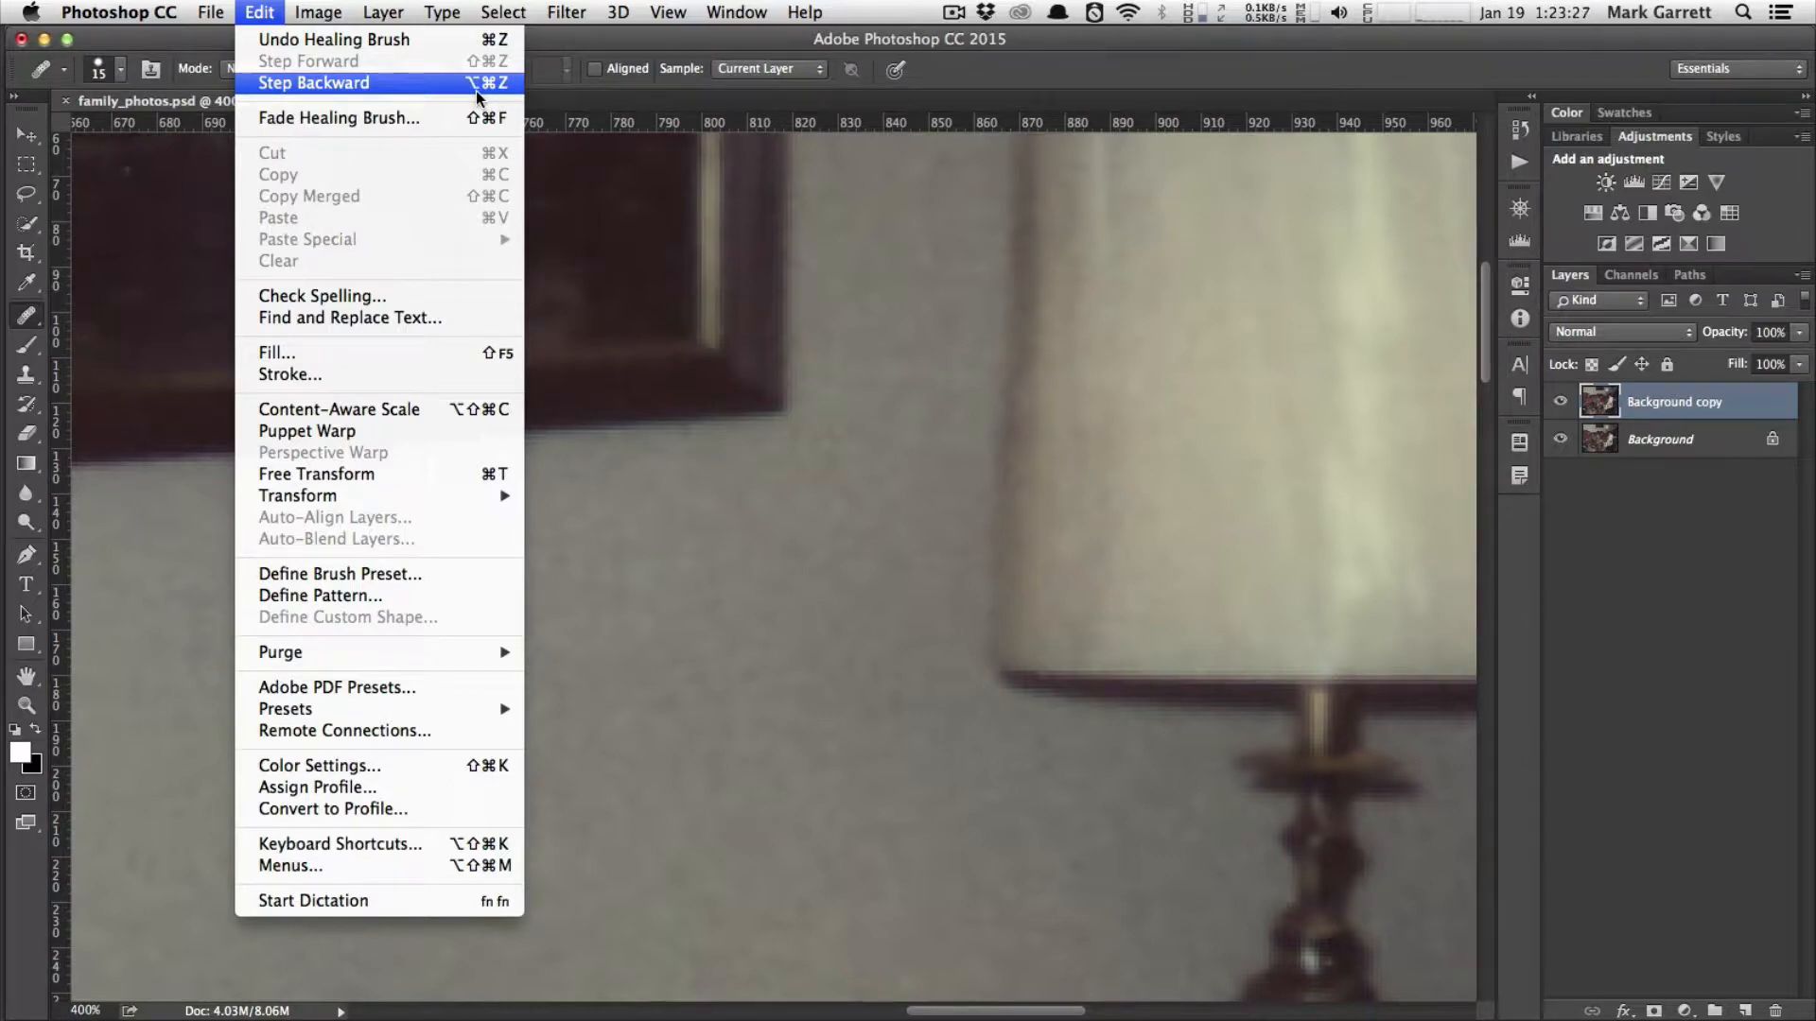
{"action": "left_click", "coordinate": [266, 9]}
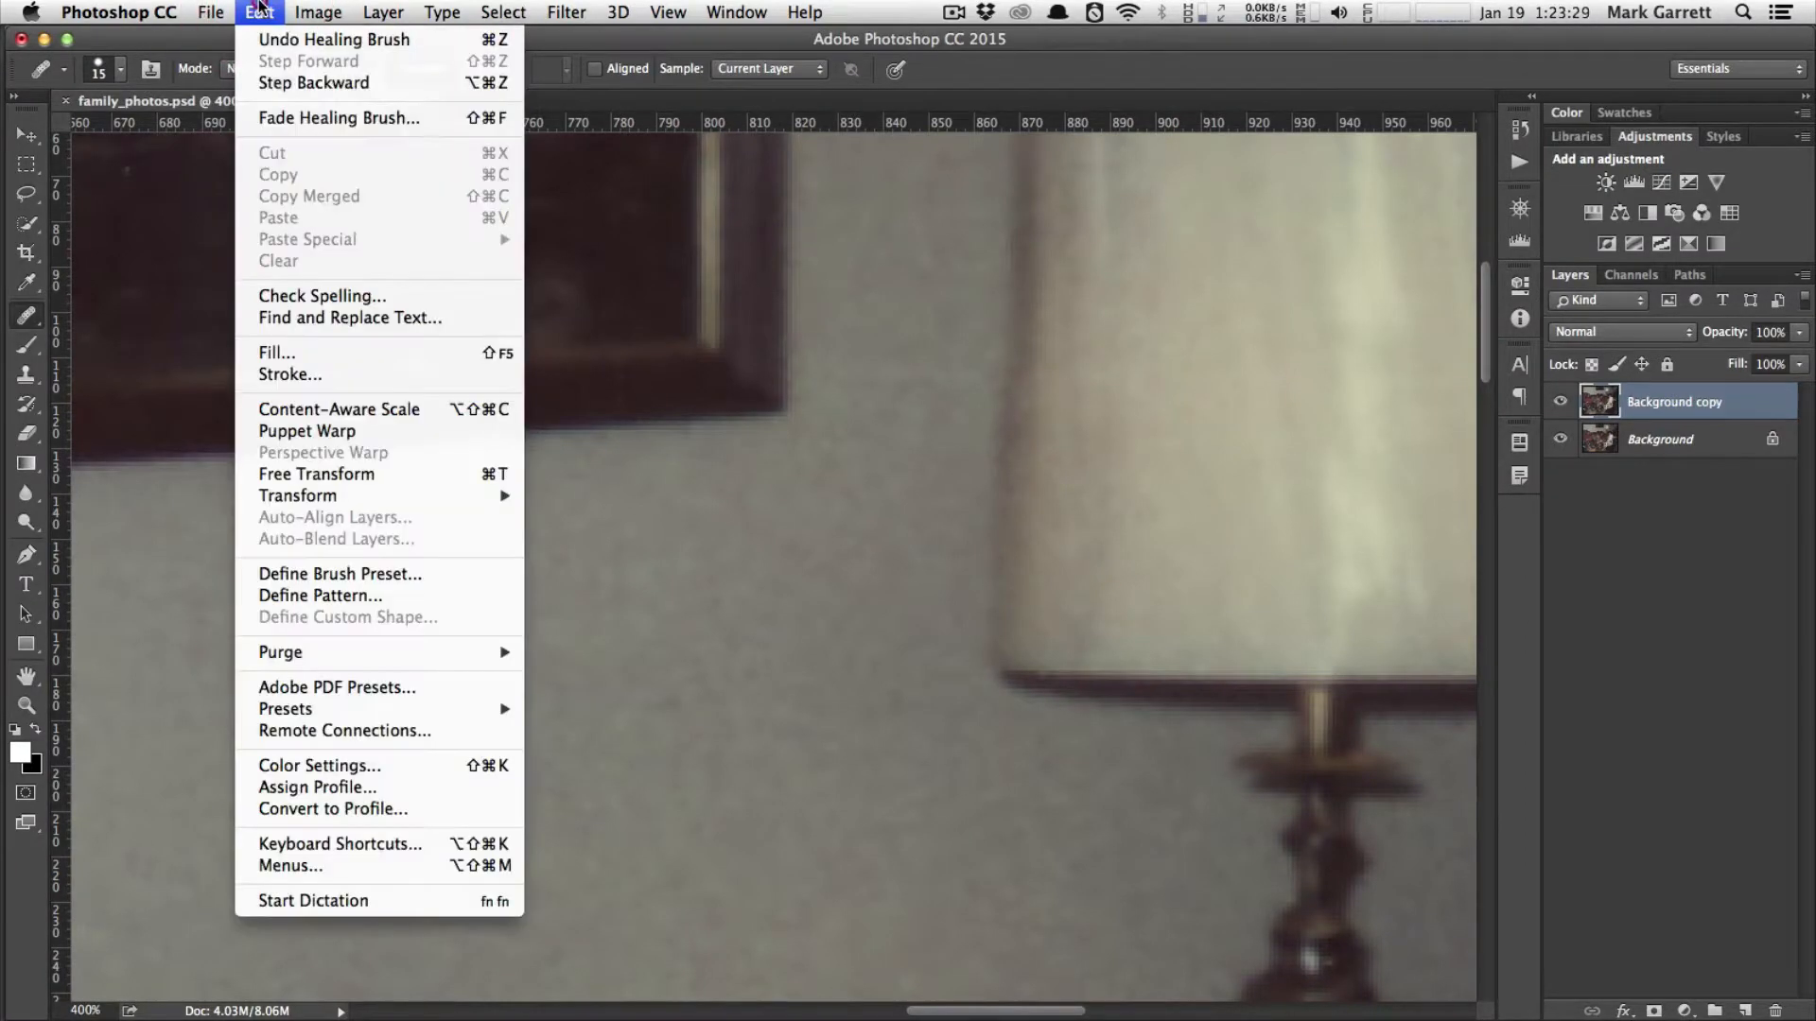
{"action": "left_click", "coordinate": [265, 17]}
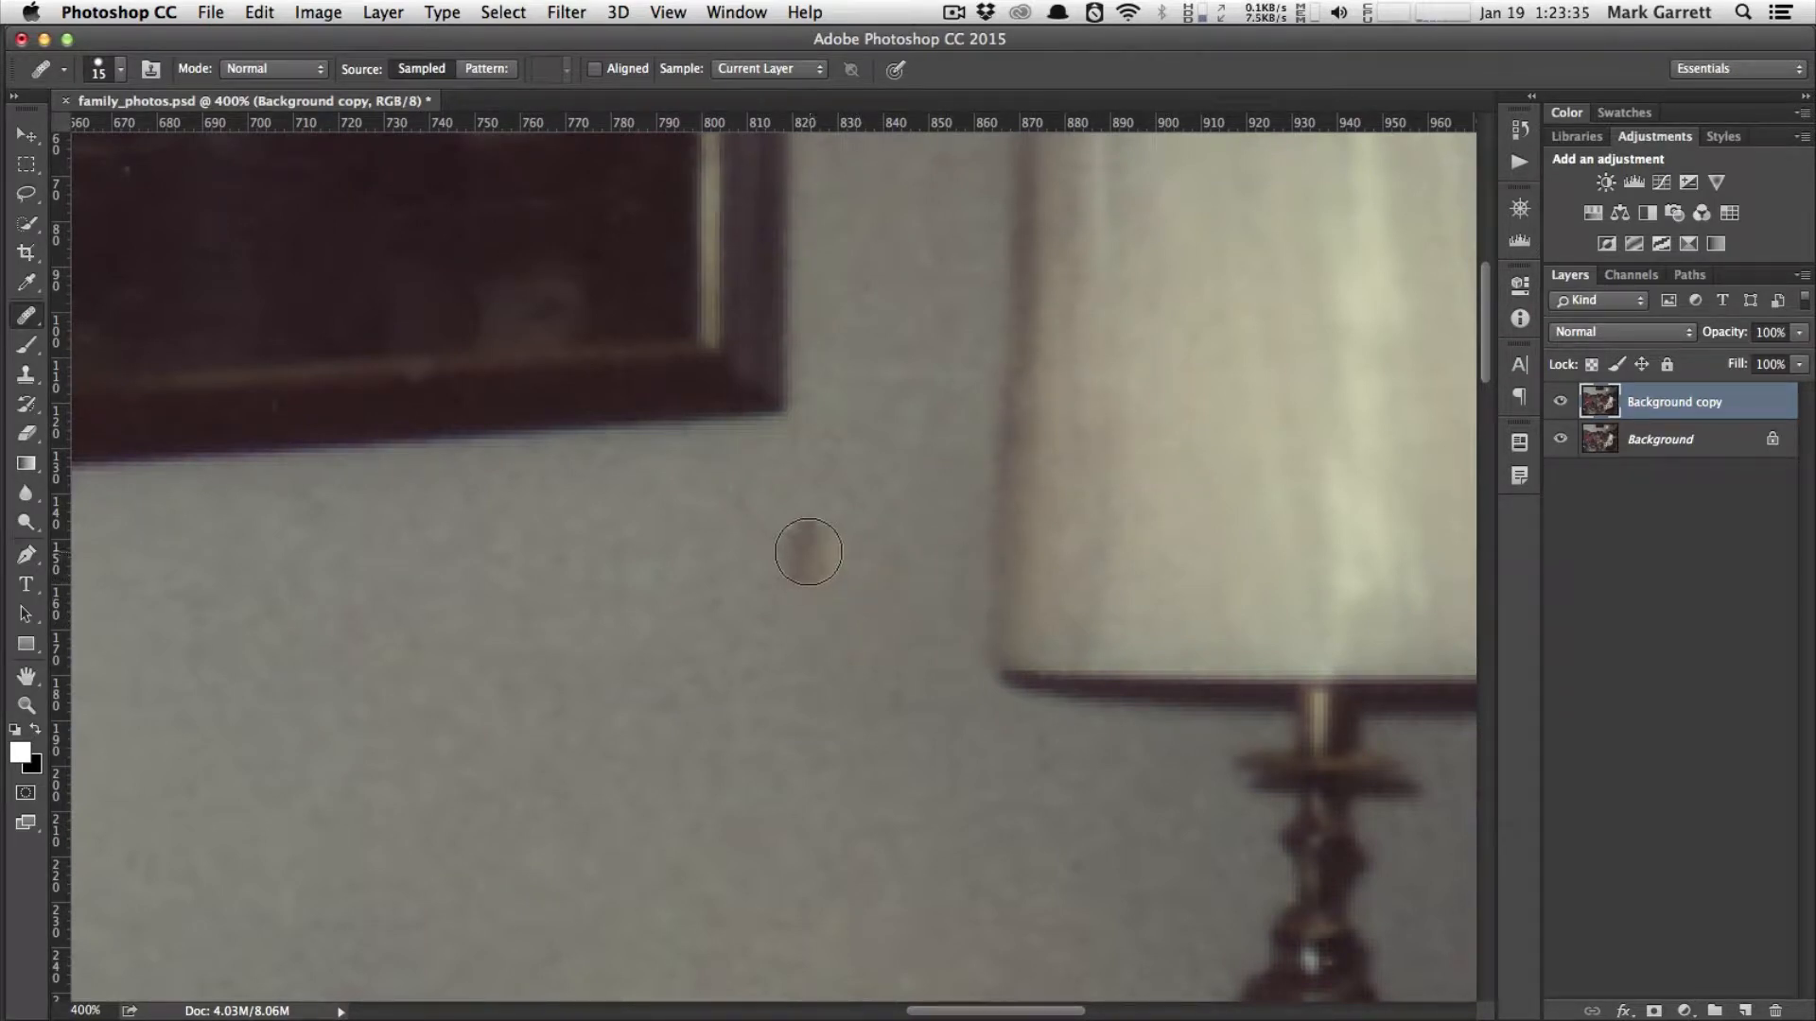
- Try the Healing Brush on the bare wall at 15 px and 50 px, undo each stroke and resample the plain wall
{"action": "left_click", "coordinate": [739, 556]}
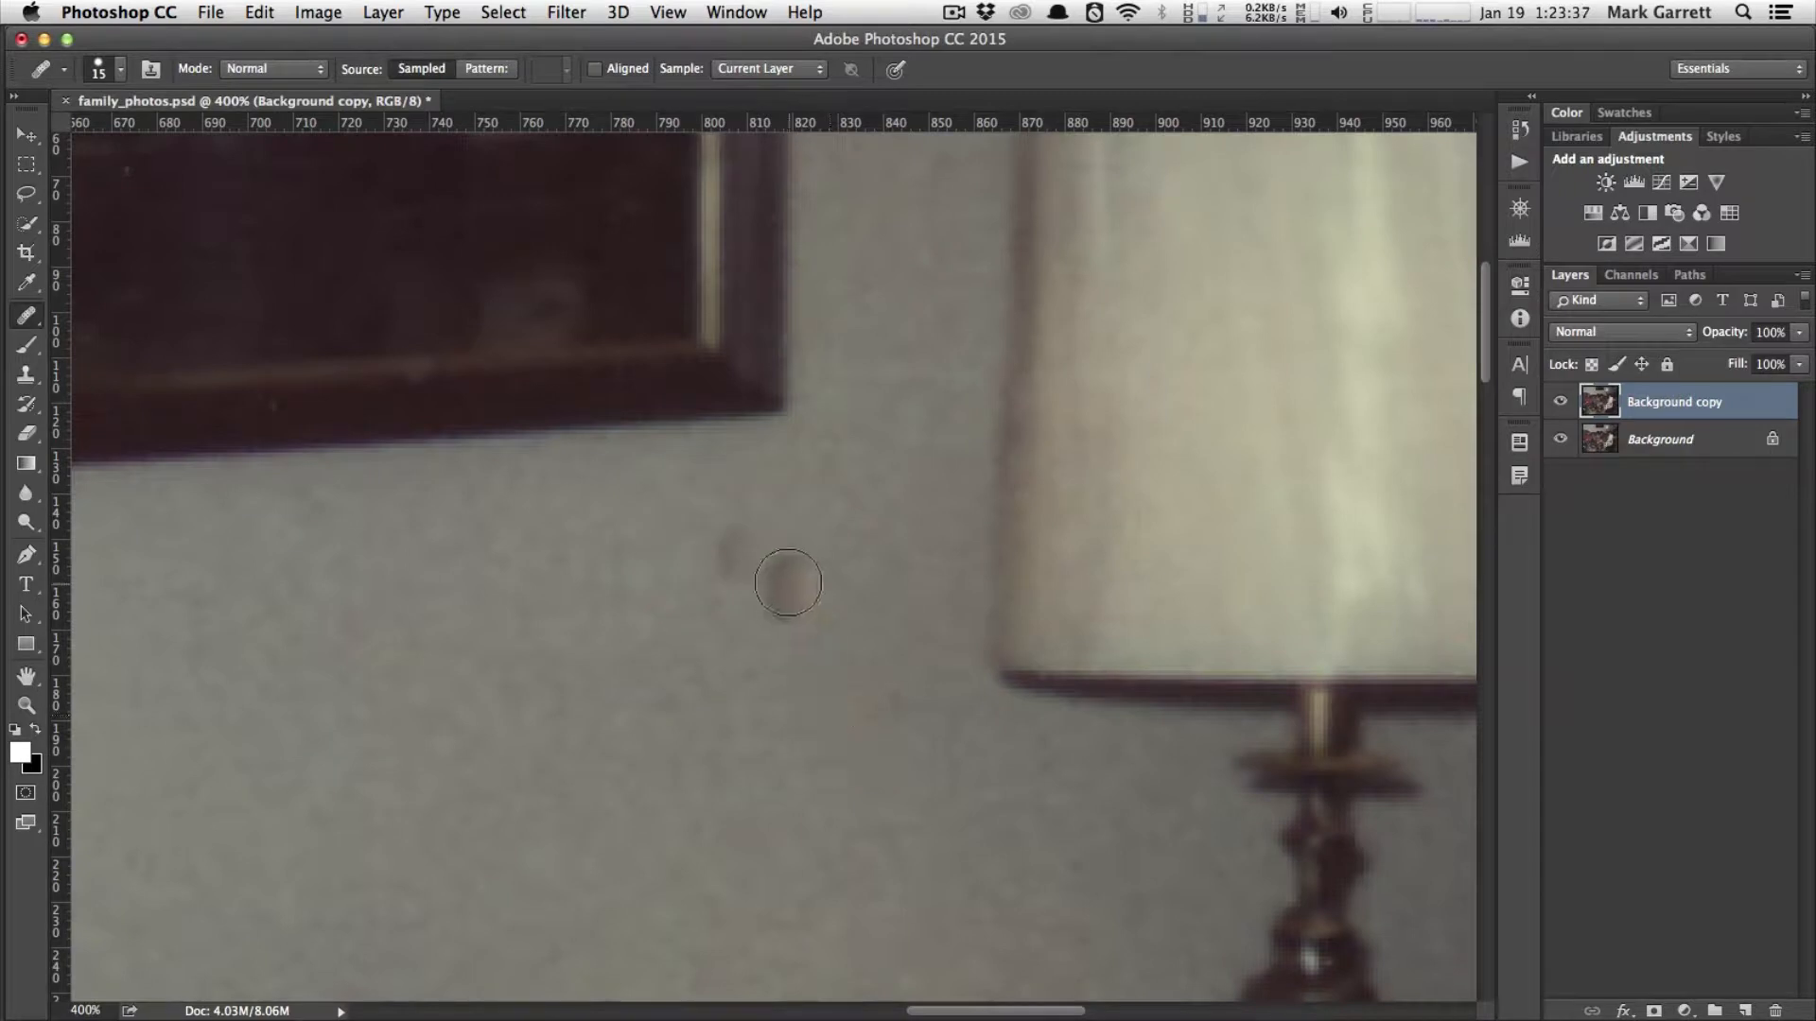
{"action": "key", "text": "super+z"}
{"action": "key", "text": "bracketright"}
{"action": "key", "text": "bracketright"}
{"action": "key", "text": "bracketright"}
{"action": "key", "text": "bracketright"}
{"action": "key", "text": "bracketright"}
{"action": "key", "text": "bracketright"}
{"action": "key", "text": "bracketright"}
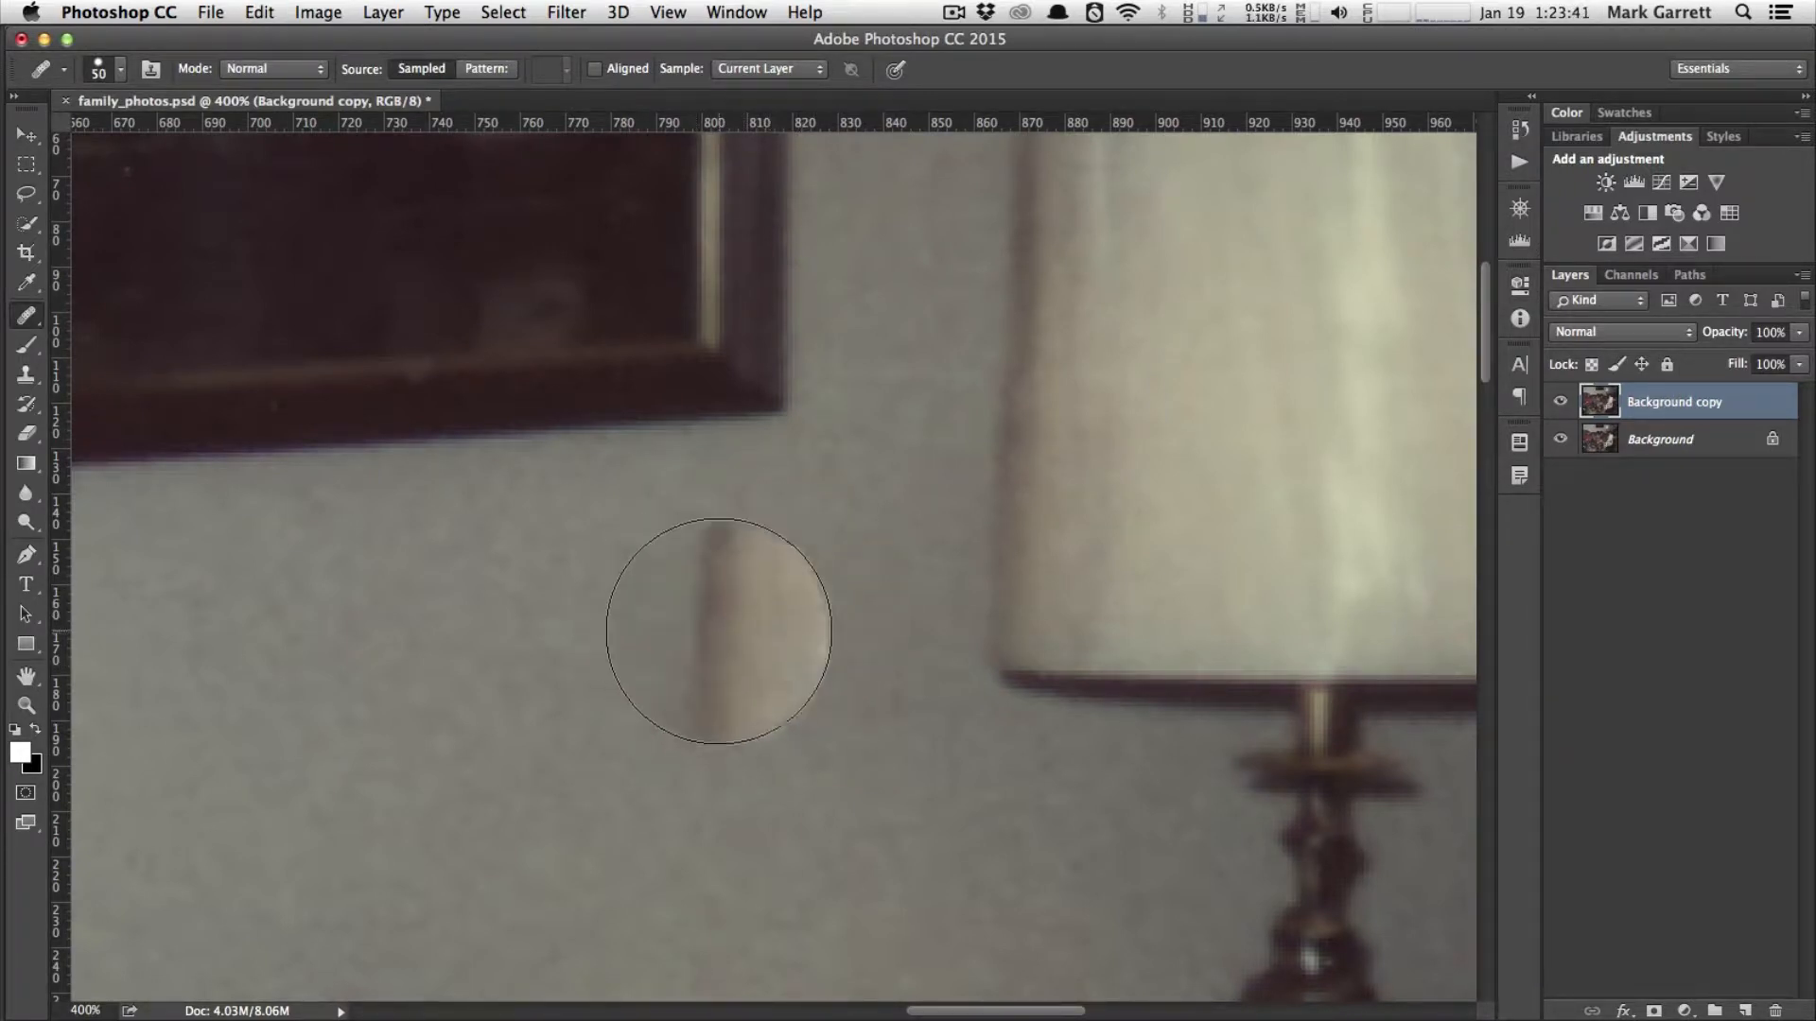
{"action": "left_click", "coordinate": [721, 629]}
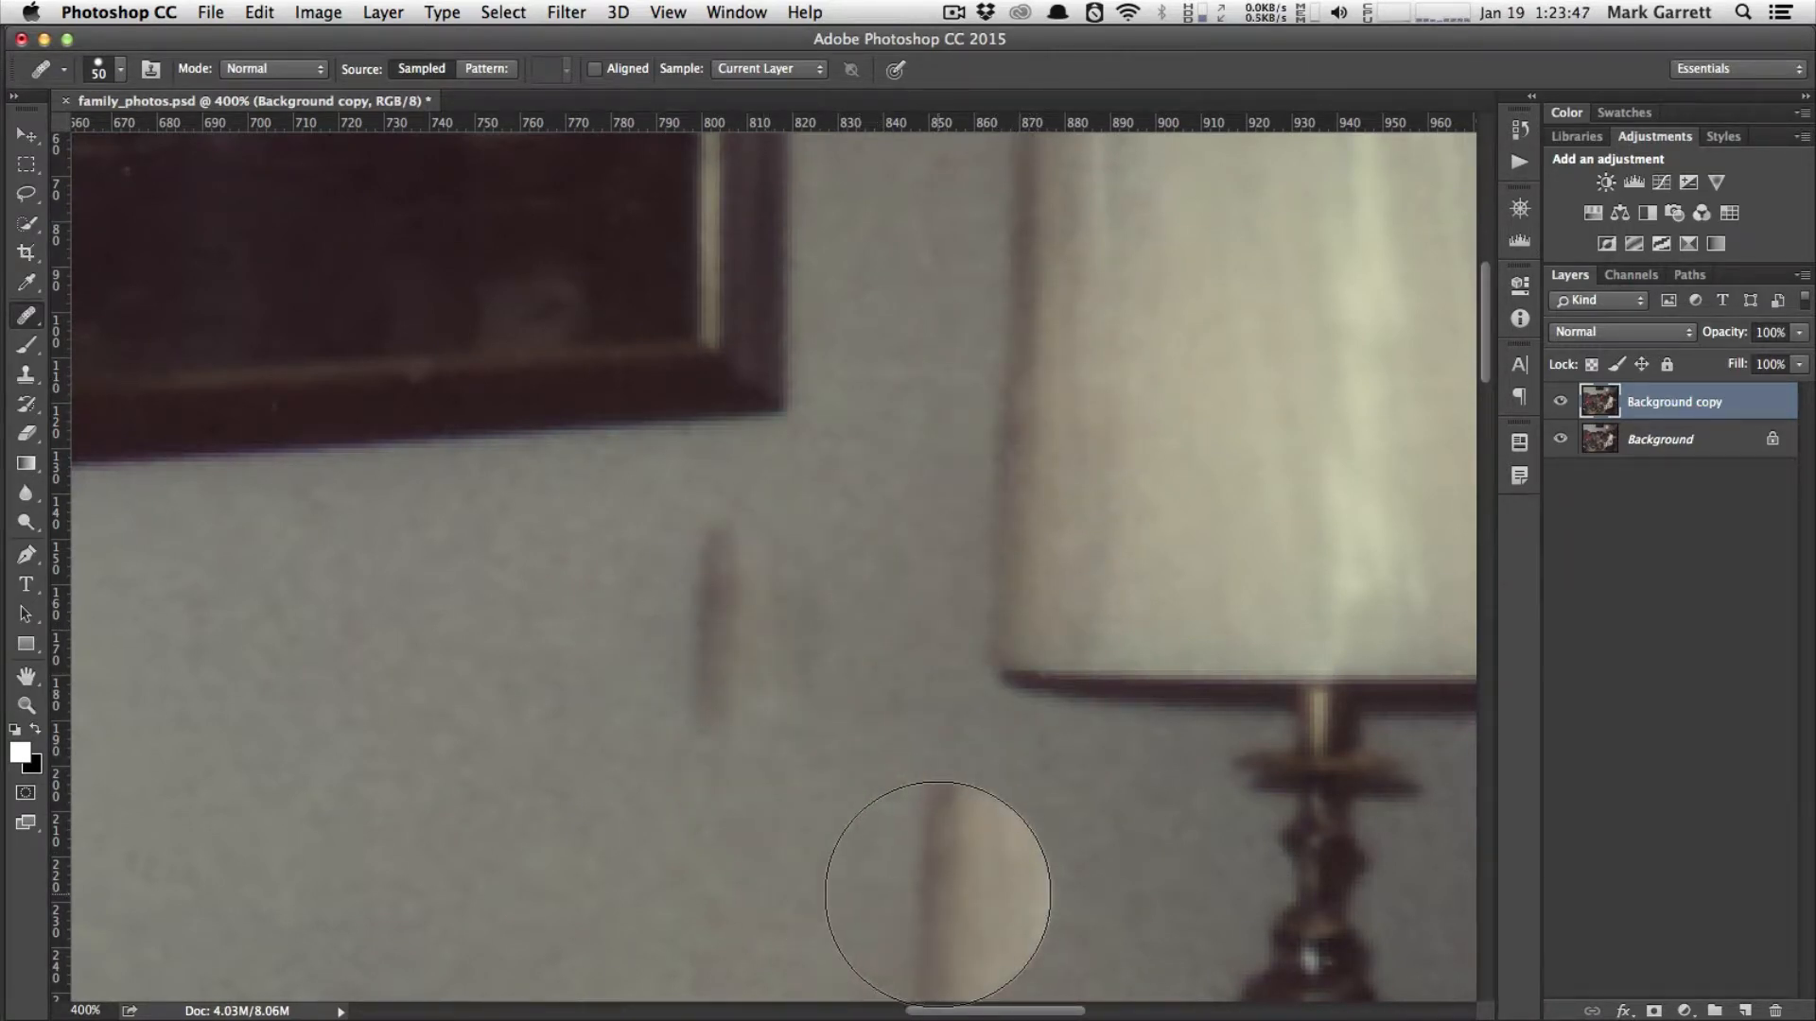
{"action": "key", "text": "super+z"}
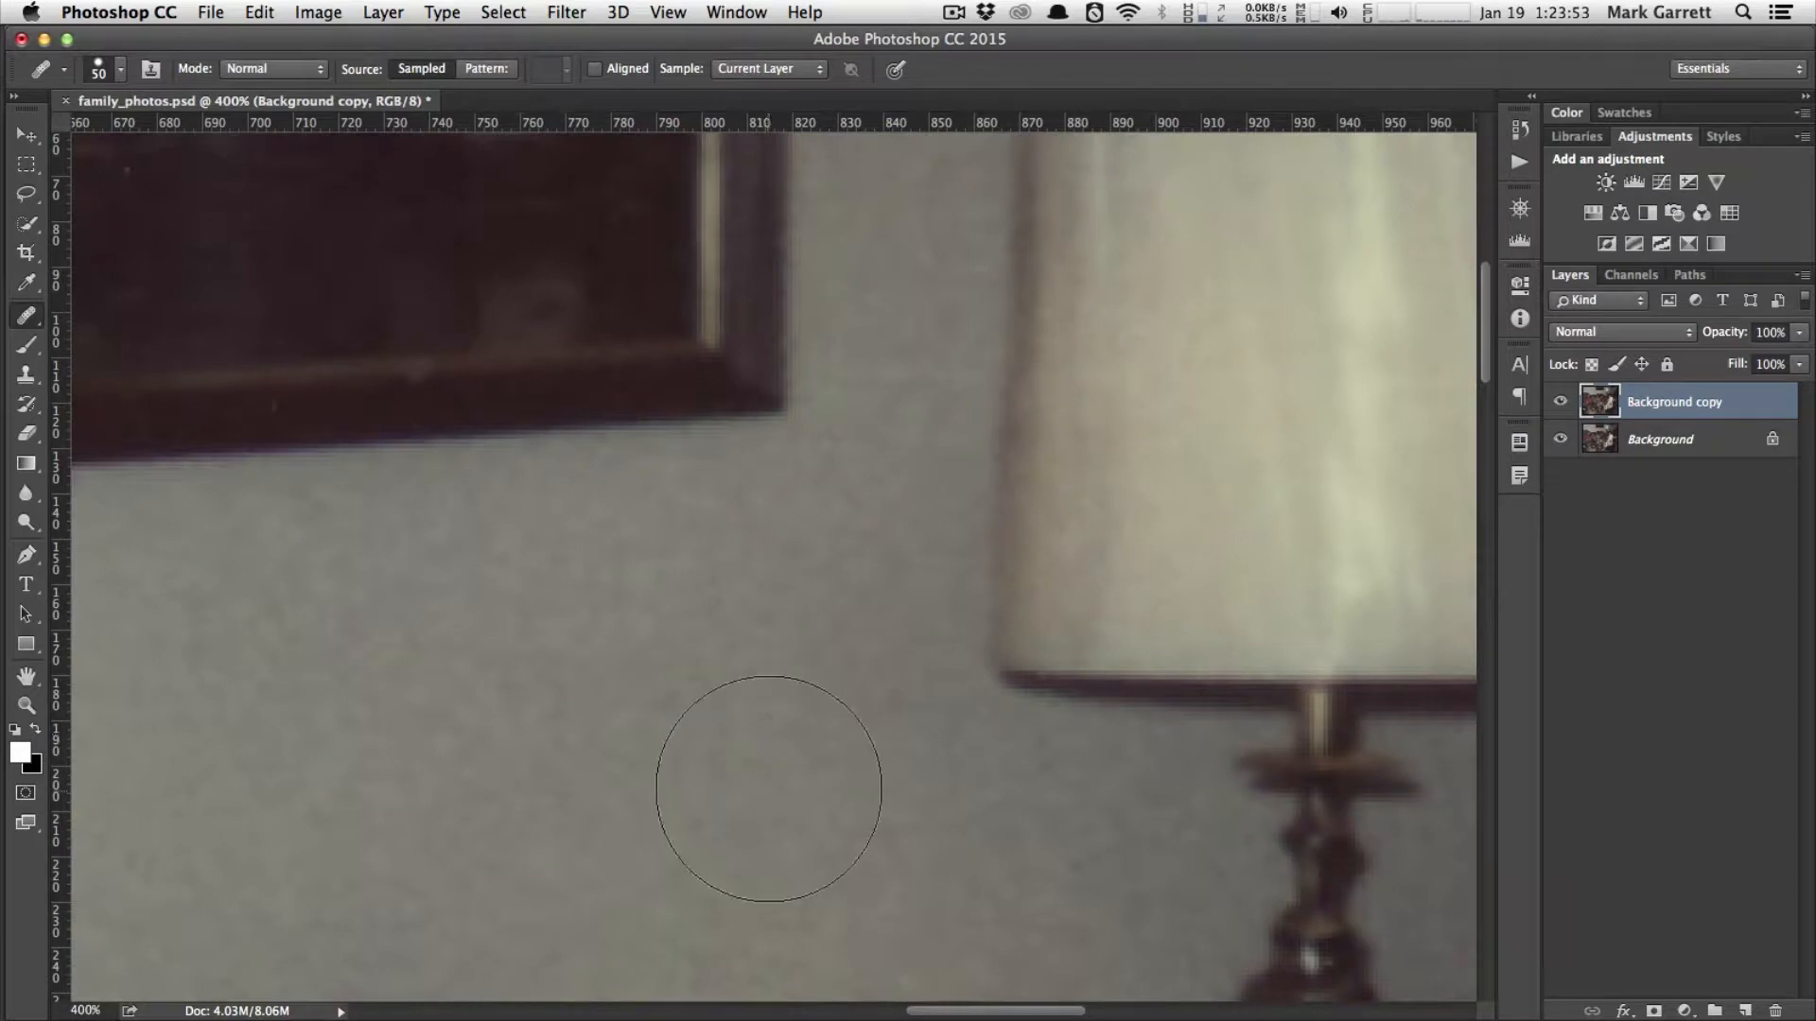
{"action": "left_click", "coordinate": [740, 814], "text": "alt"}
{"action": "left_click", "coordinate": [737, 814], "text": "alt"}
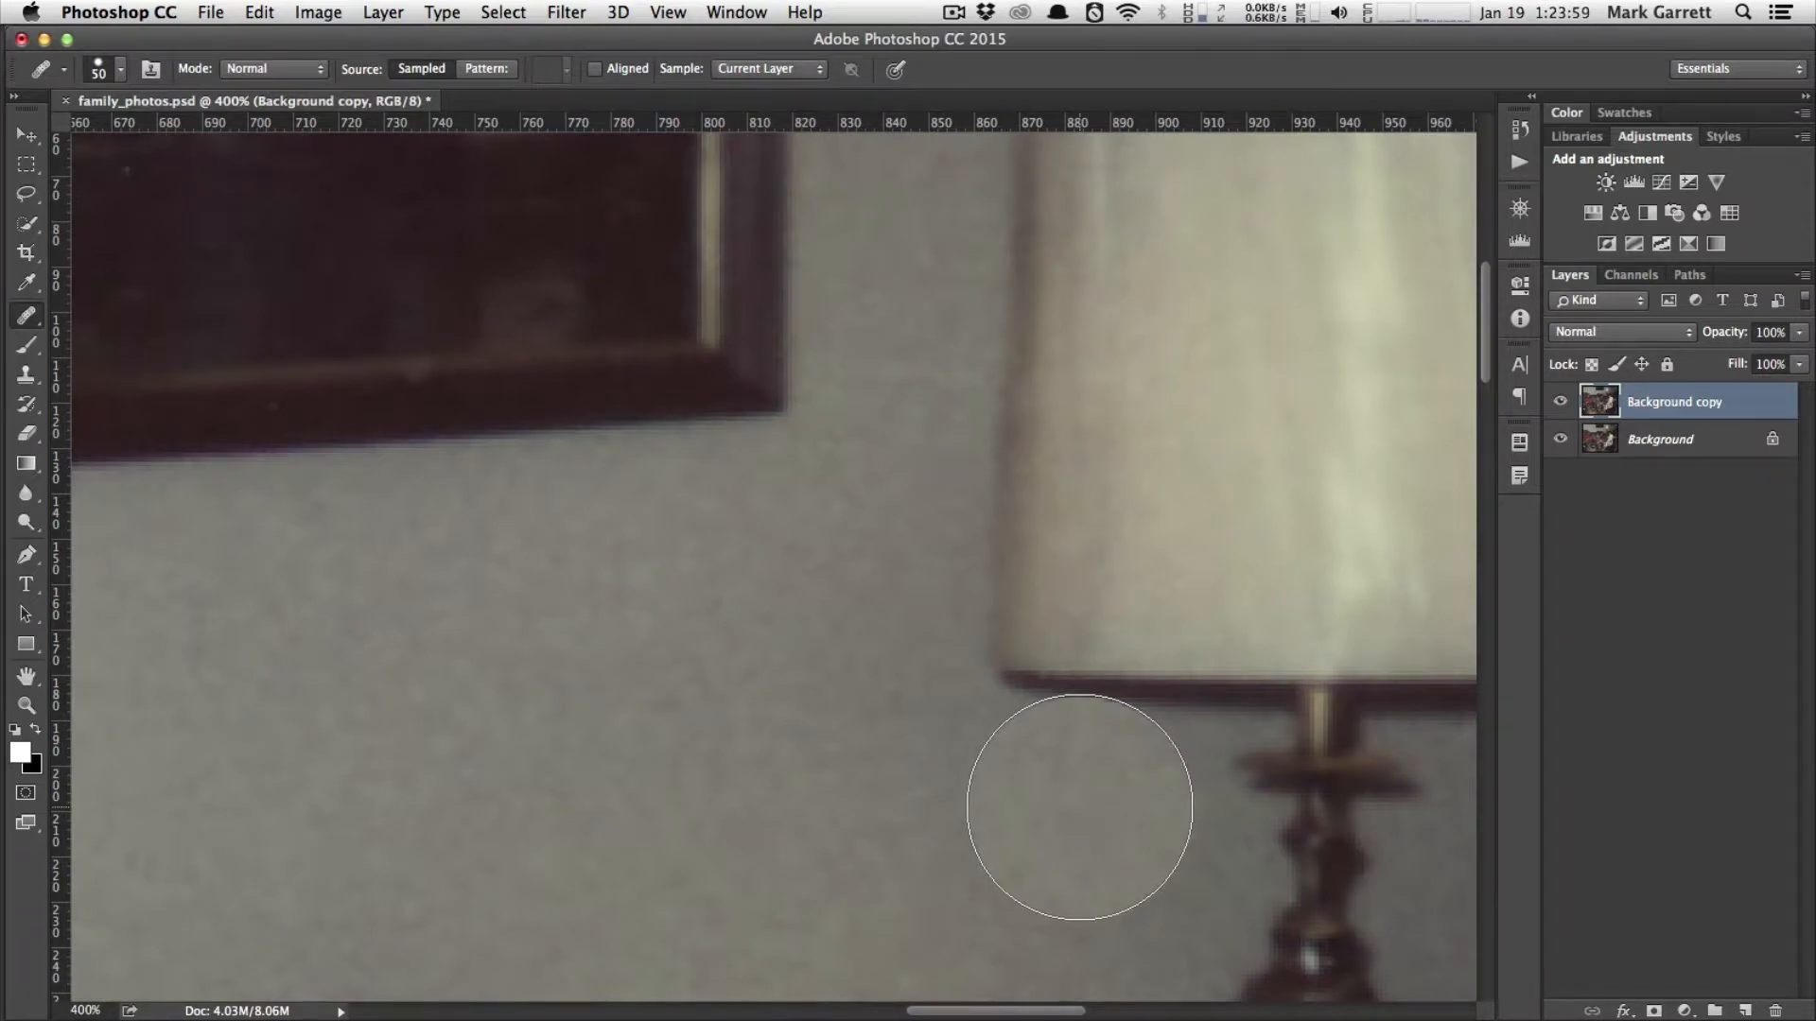
- With the Clone Stamp tool enlarged to 150 px, sample the head of the white cat on the woman's lap
{"action": "left_click", "coordinate": [31, 383]}
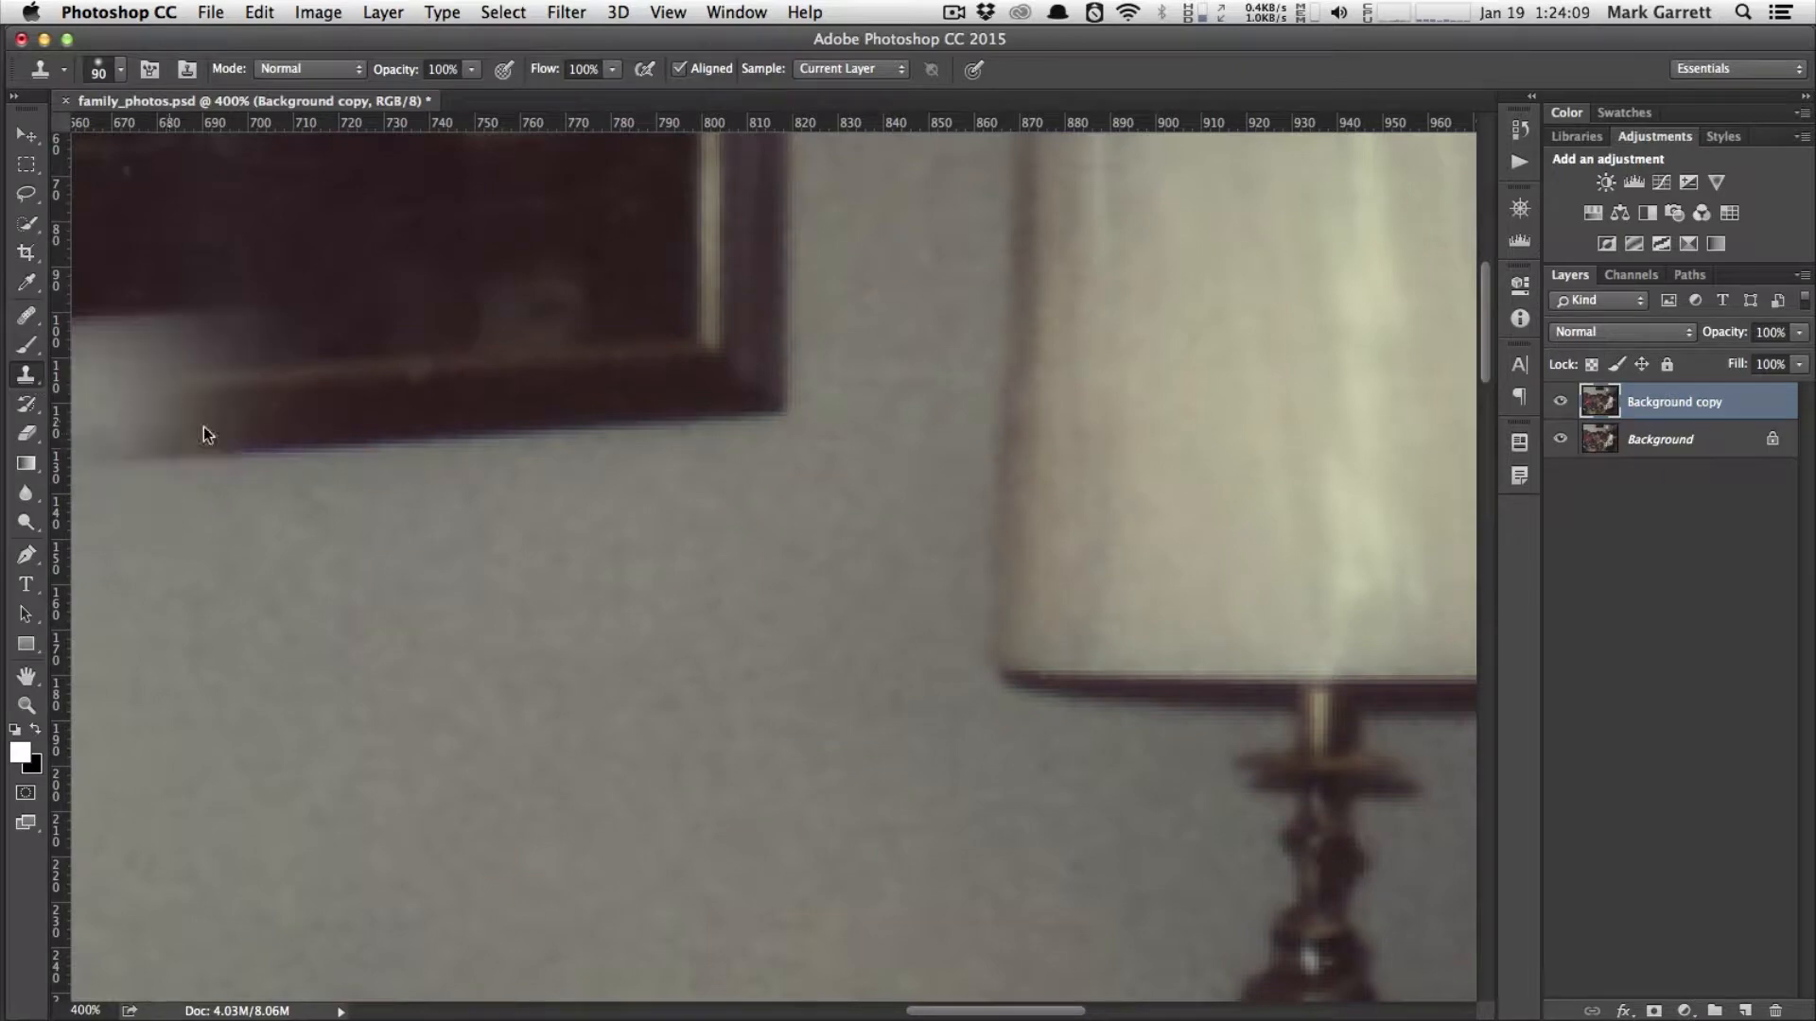
{"action": "key", "text": "super+minus"}
{"action": "key", "text": "super+minus"}
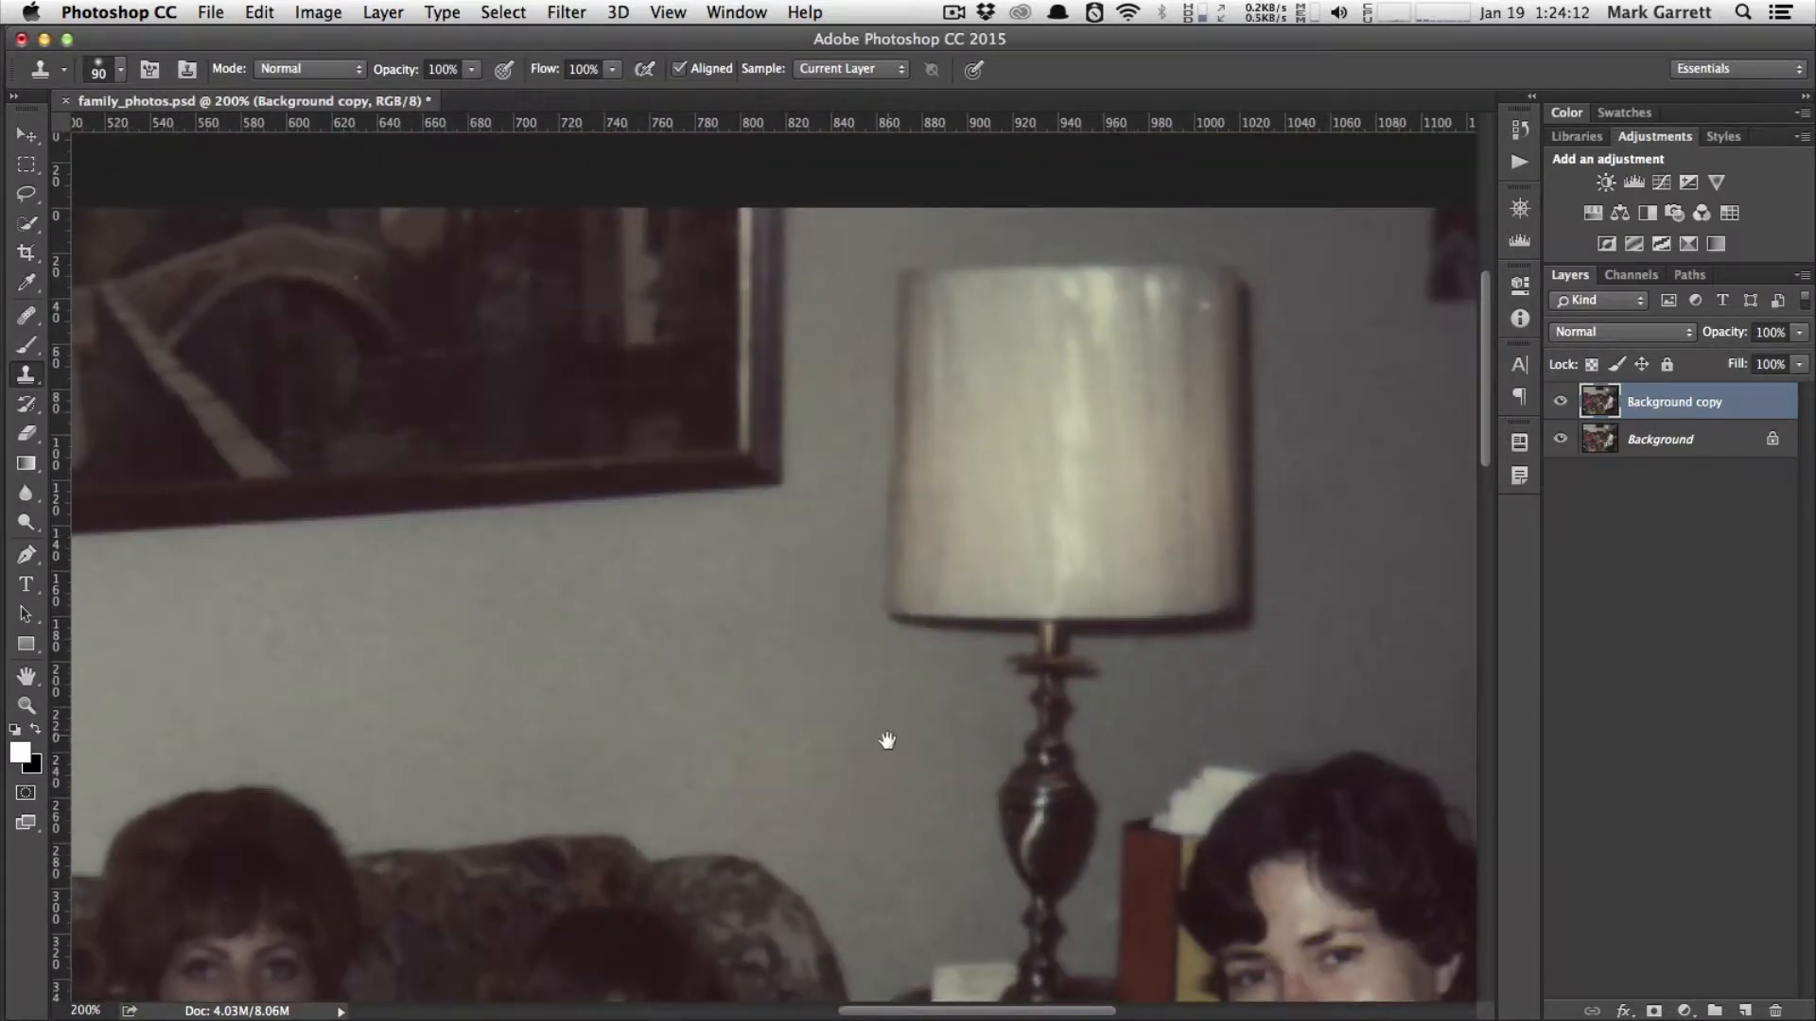
{"action": "left_click_drag", "start_coordinate": [954, 833], "coordinate": [697, 413]}
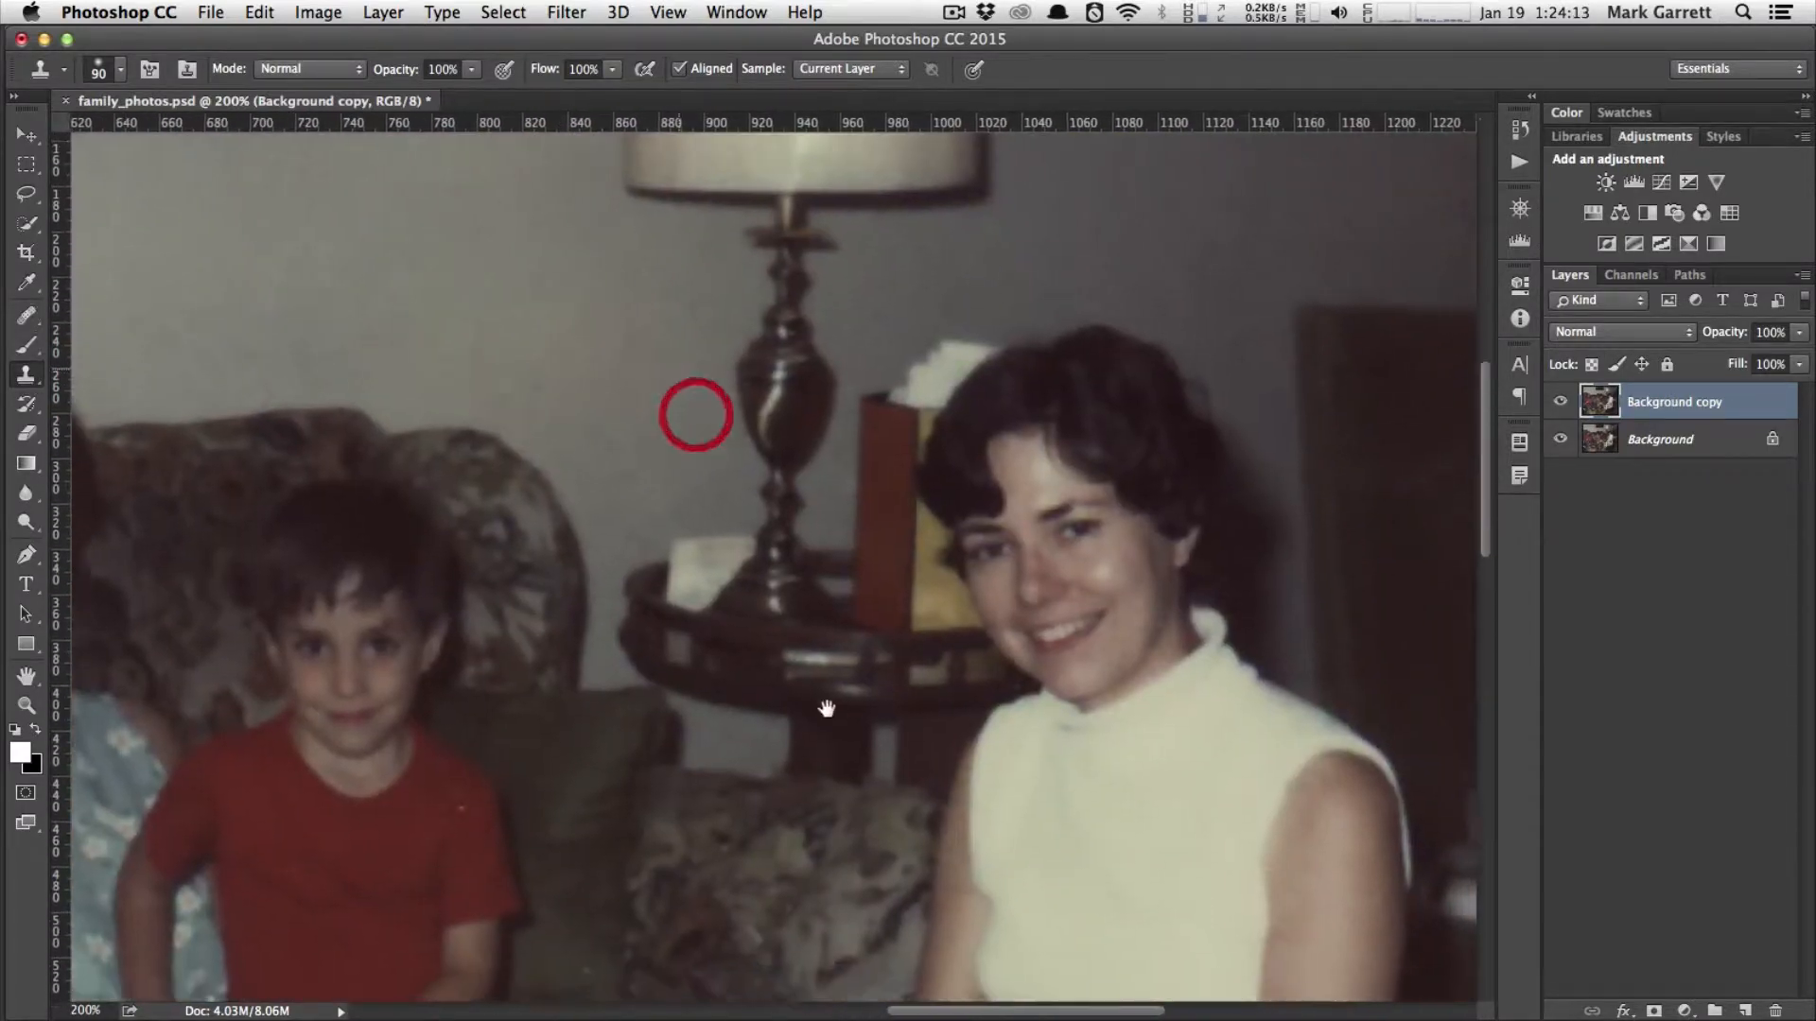
{"action": "left_click_drag", "start_coordinate": [832, 734], "coordinate": [770, 364]}
{"action": "left_click_drag", "start_coordinate": [833, 537], "coordinate": [866, 870]}
{"action": "left_click_drag", "start_coordinate": [768, 488], "coordinate": [793, 689]}
{"action": "left_click_drag", "start_coordinate": [691, 437], "coordinate": [809, 727]}
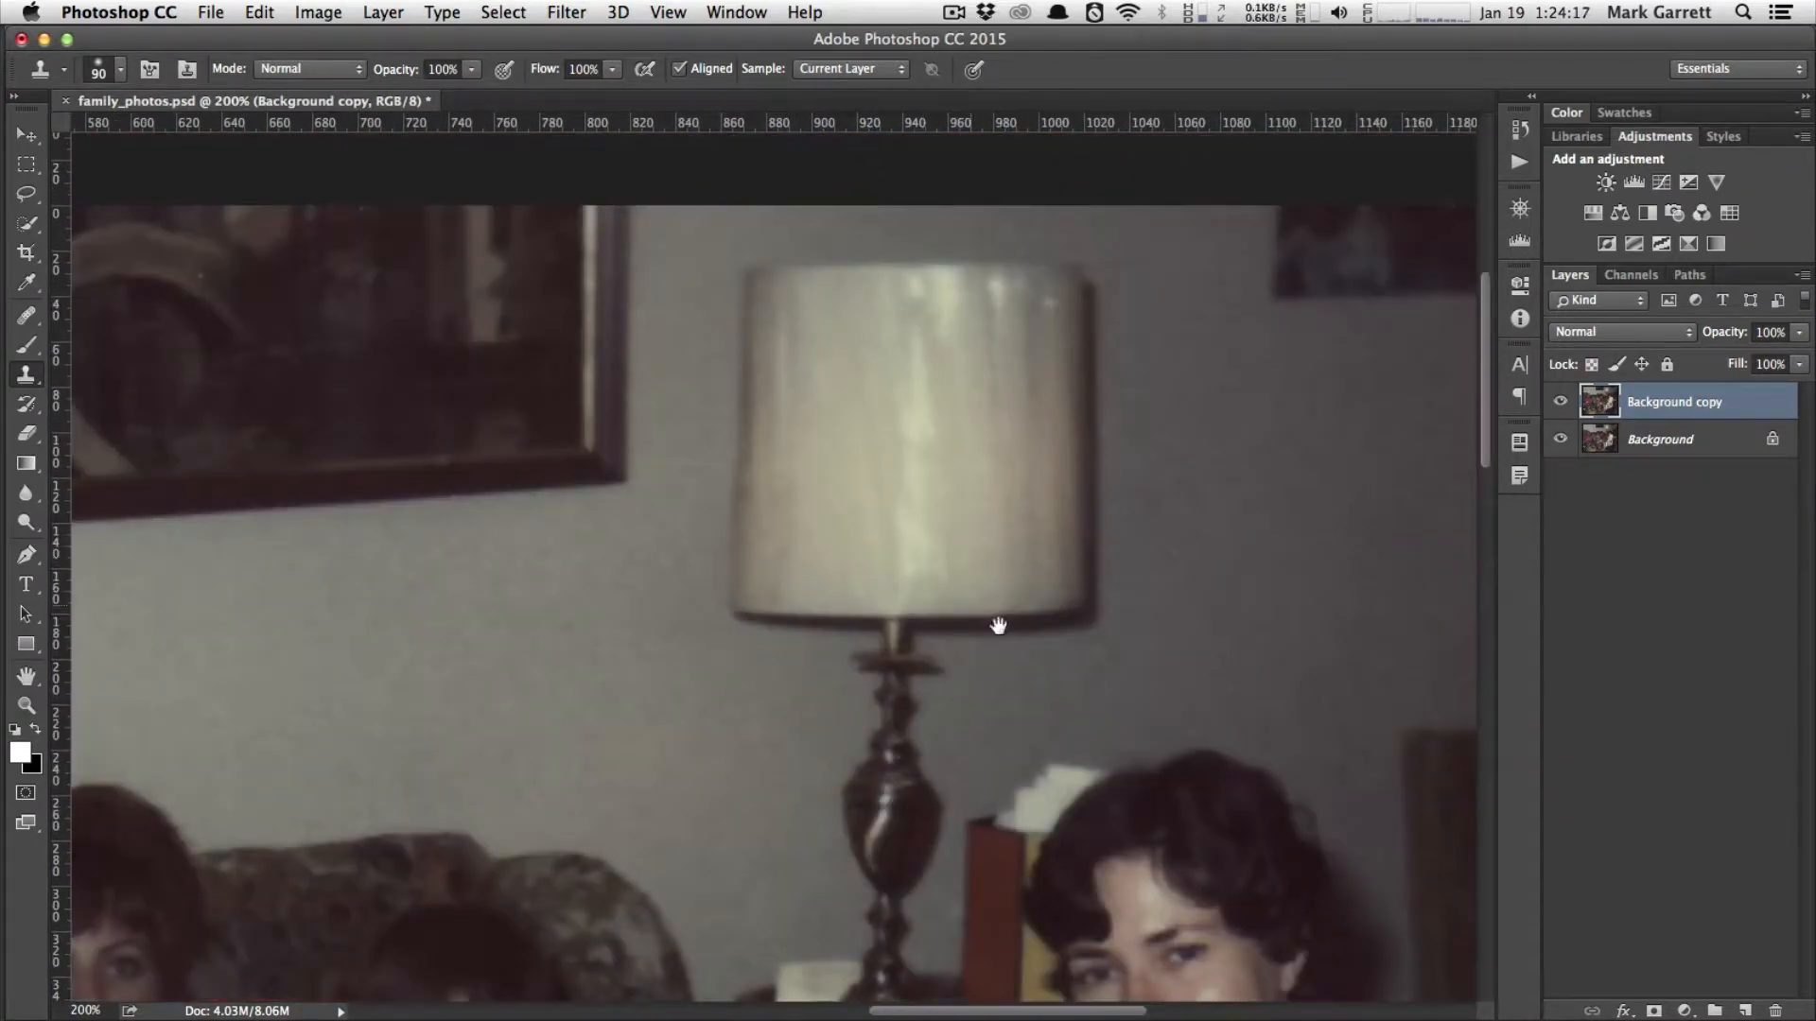
{"action": "left_click_drag", "start_coordinate": [1040, 748], "coordinate": [904, 412]}
{"action": "left_click_drag", "start_coordinate": [1016, 843], "coordinate": [909, 360]}
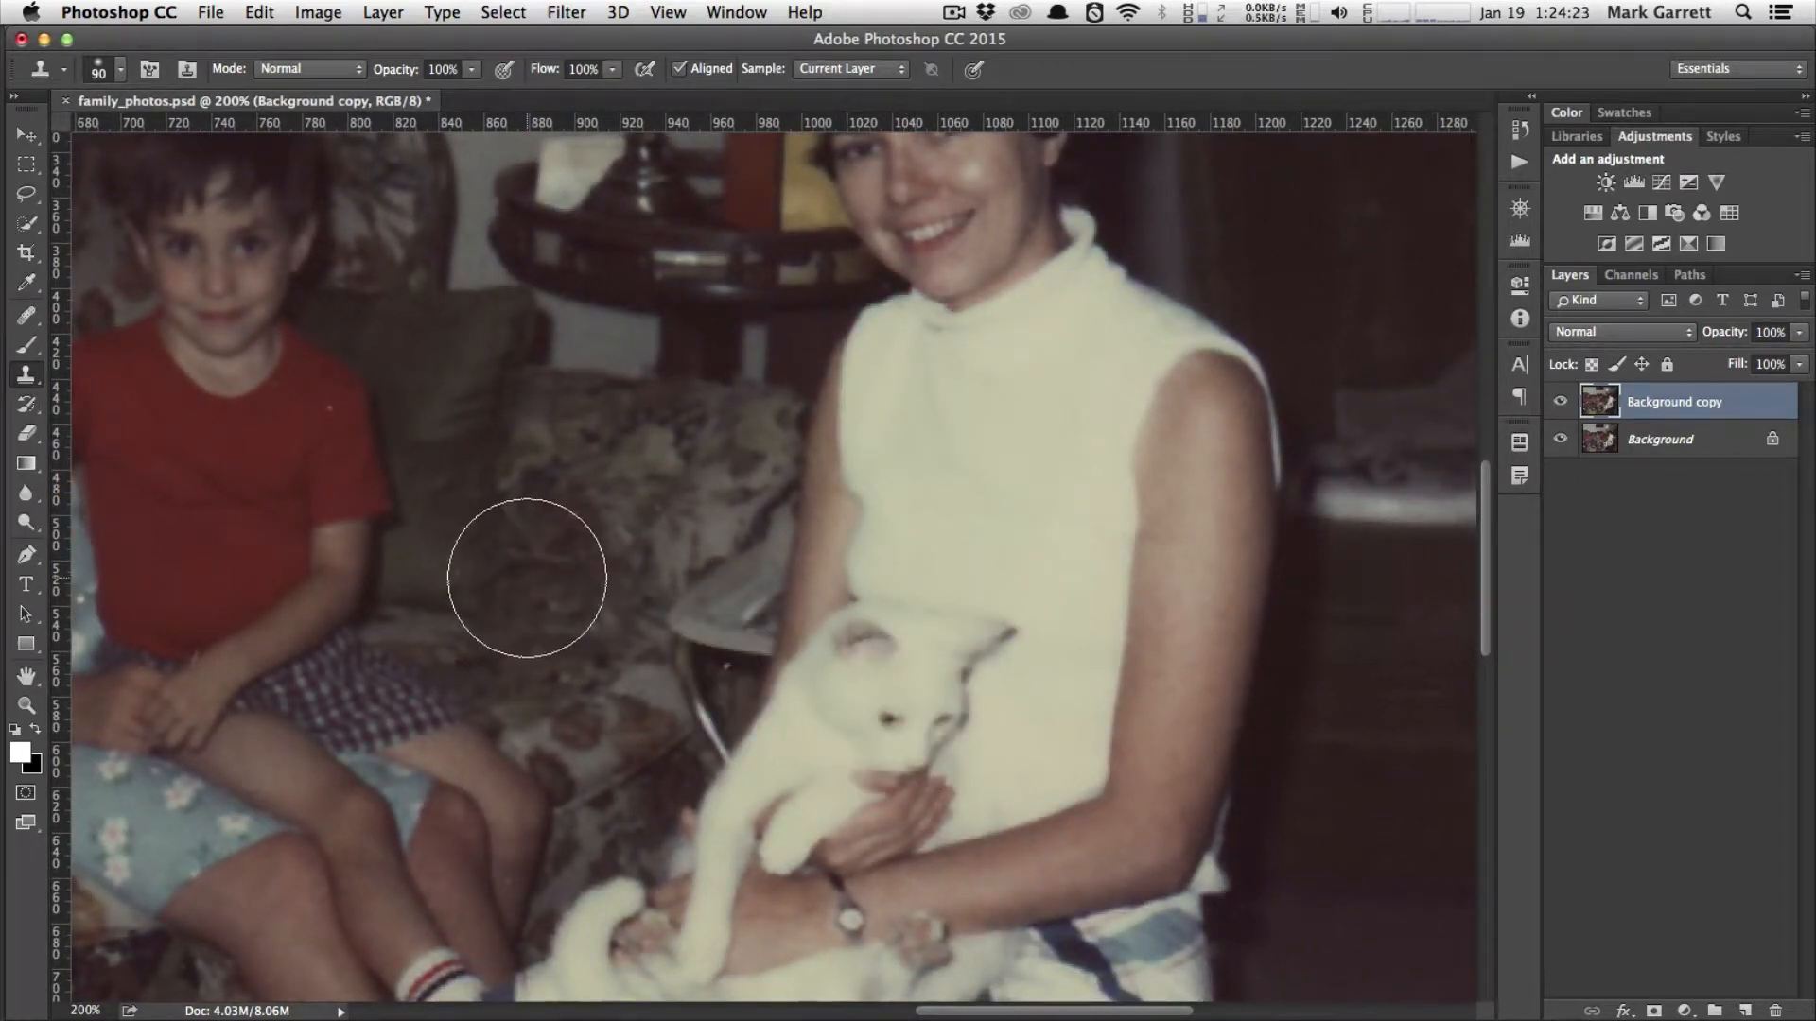
{"action": "key", "text": "bracketright"}
{"action": "key", "text": "bracketright"}
{"action": "key", "text": "bracketright"}
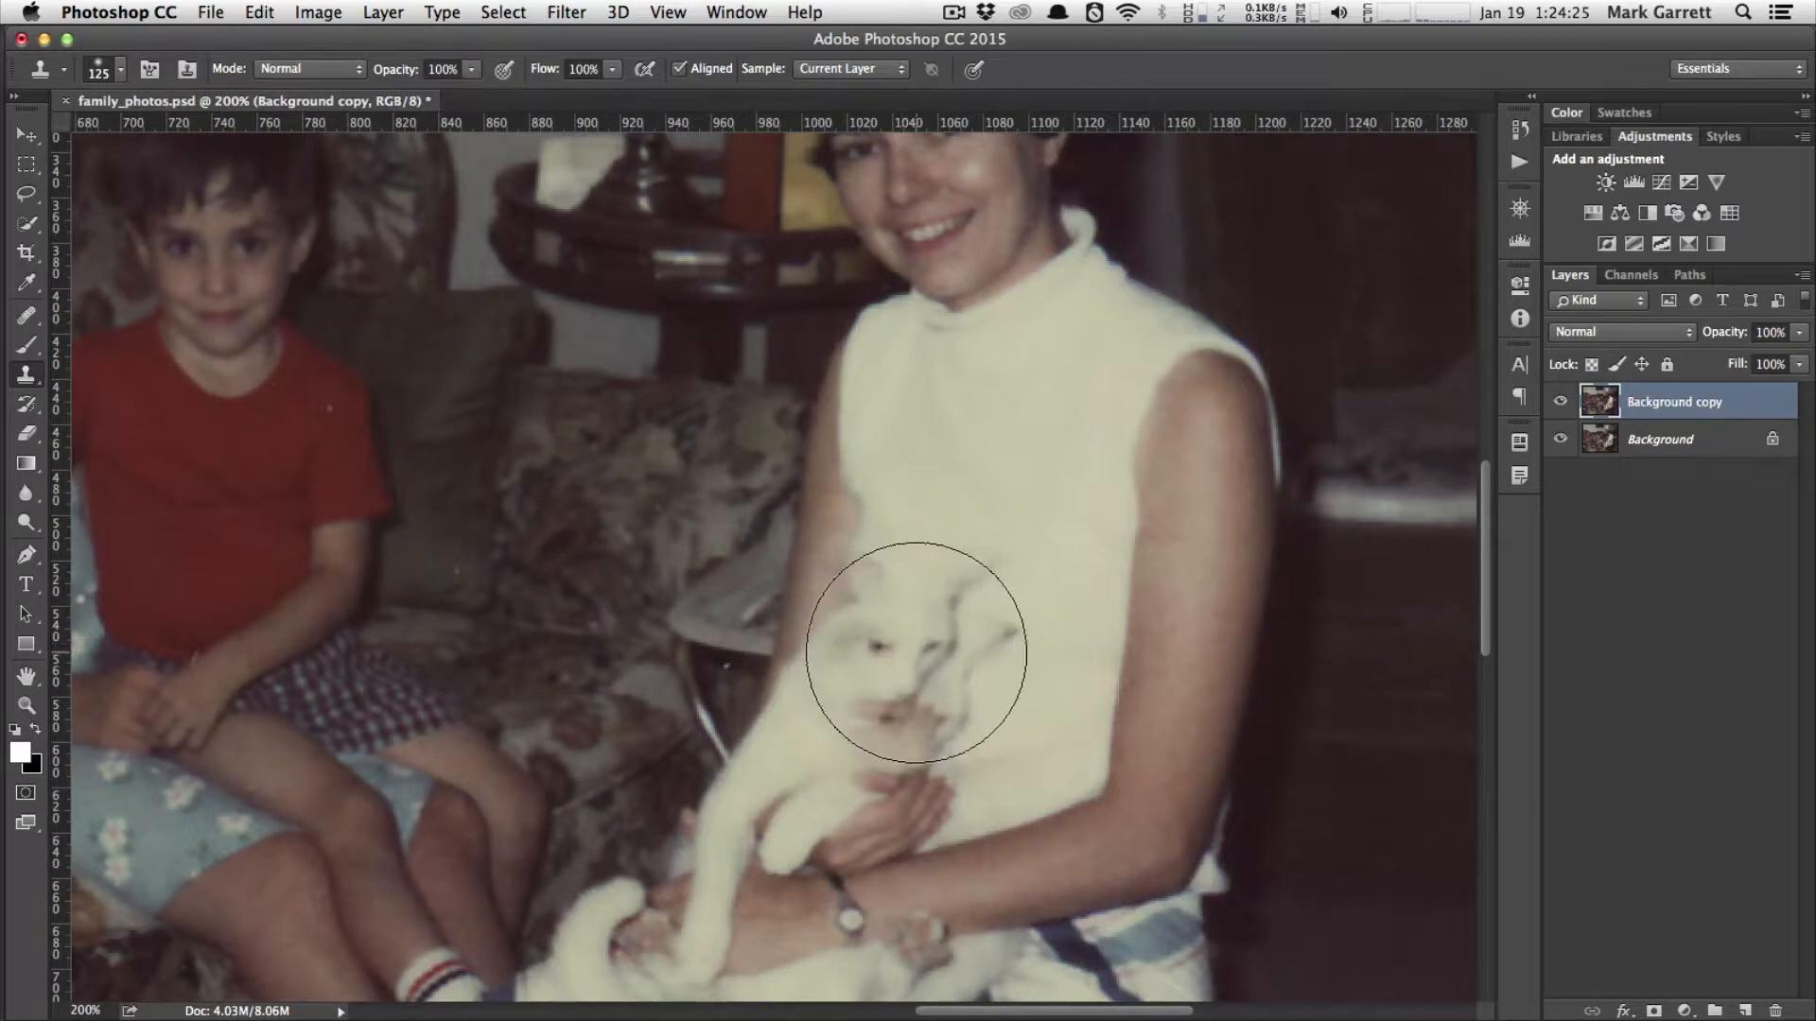
{"action": "key", "text": "alt"}
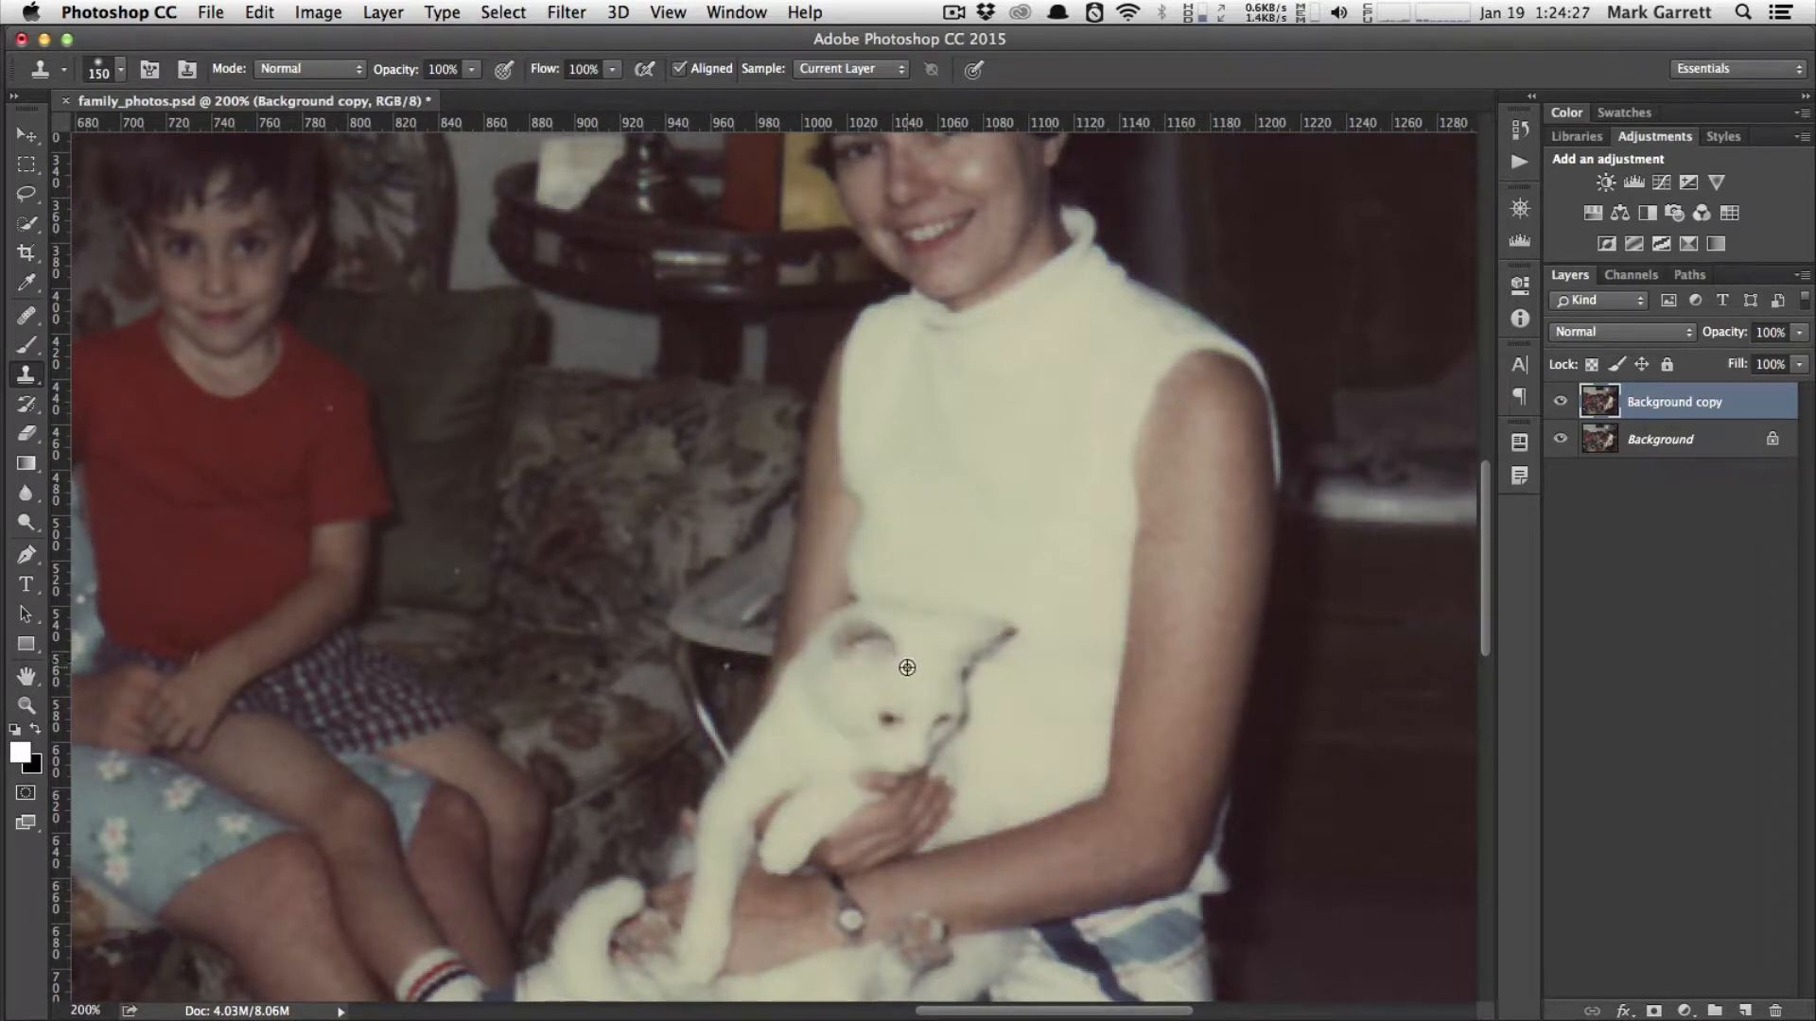
{"action": "left_click", "coordinate": [896, 688], "text": "alt"}
{"action": "left_click", "coordinate": [894, 688], "text": "alt"}
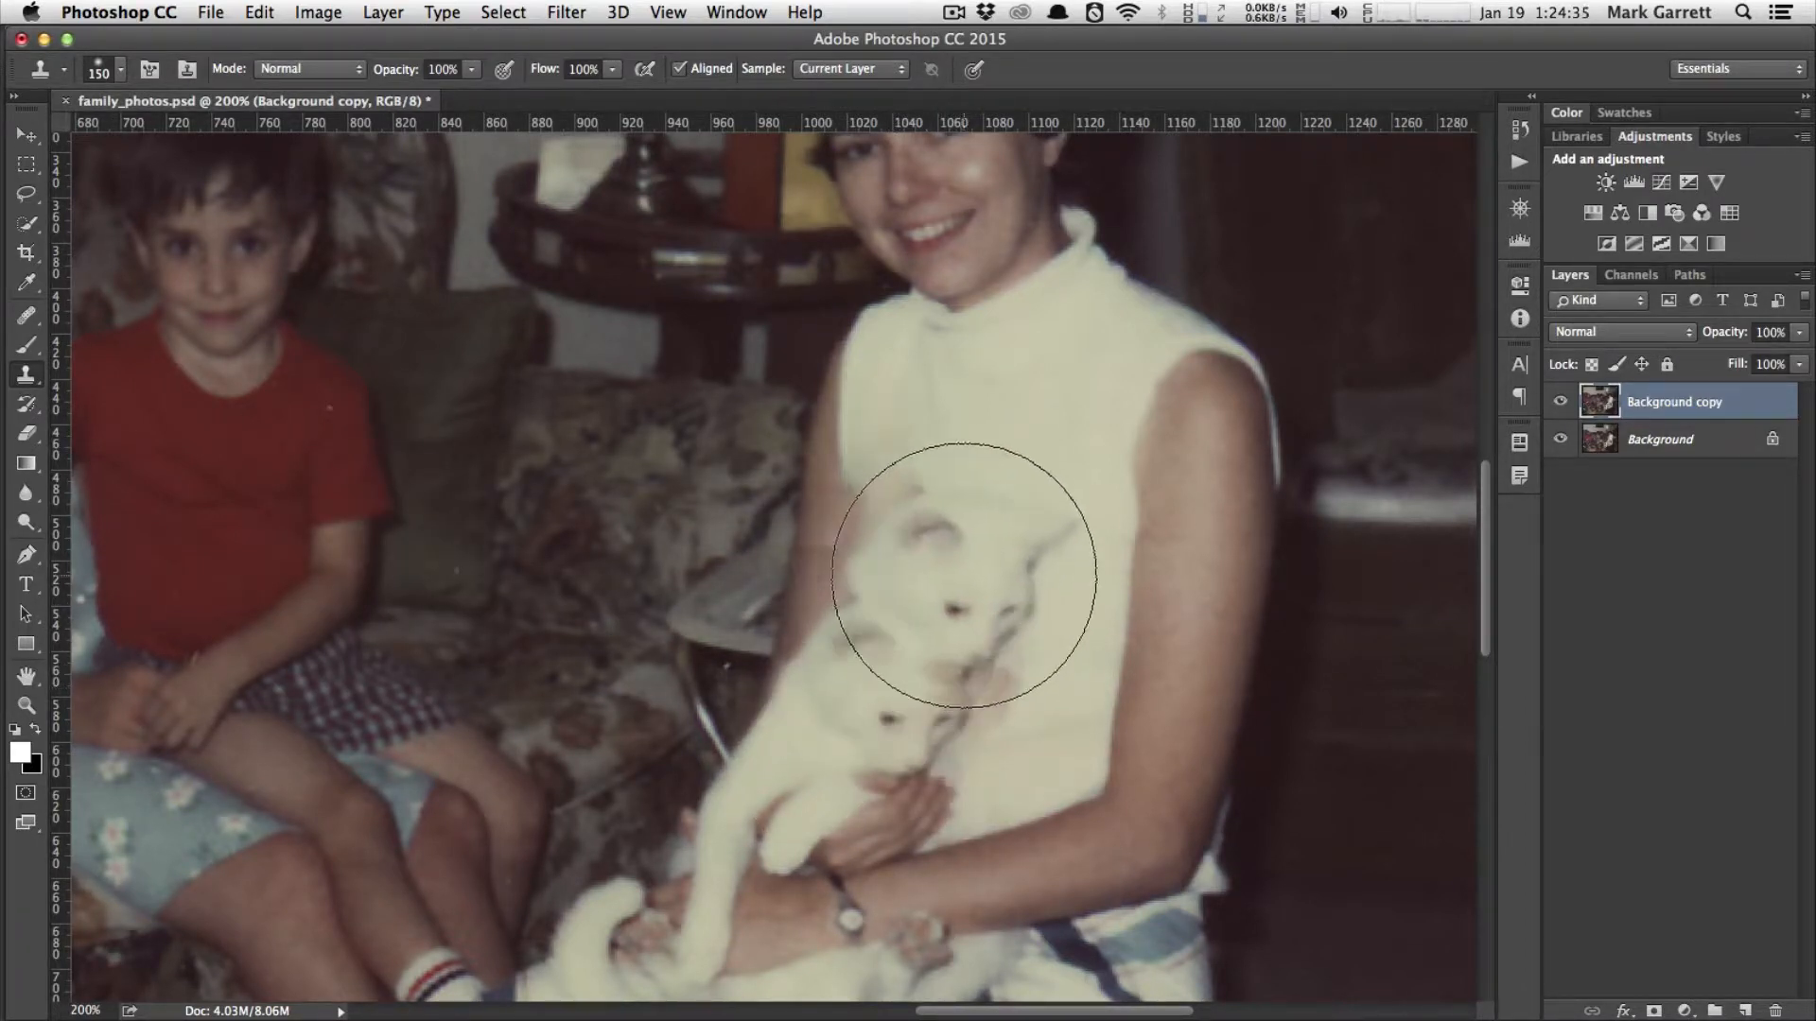
- Reduce the Clone Stamp brush to 90 px and stamp the cat's face onto the woman's white top above the cat
{"action": "key", "text": "bracketleft"}
{"action": "key", "text": "bracketleft"}
{"action": "key", "text": "bracketleft"}
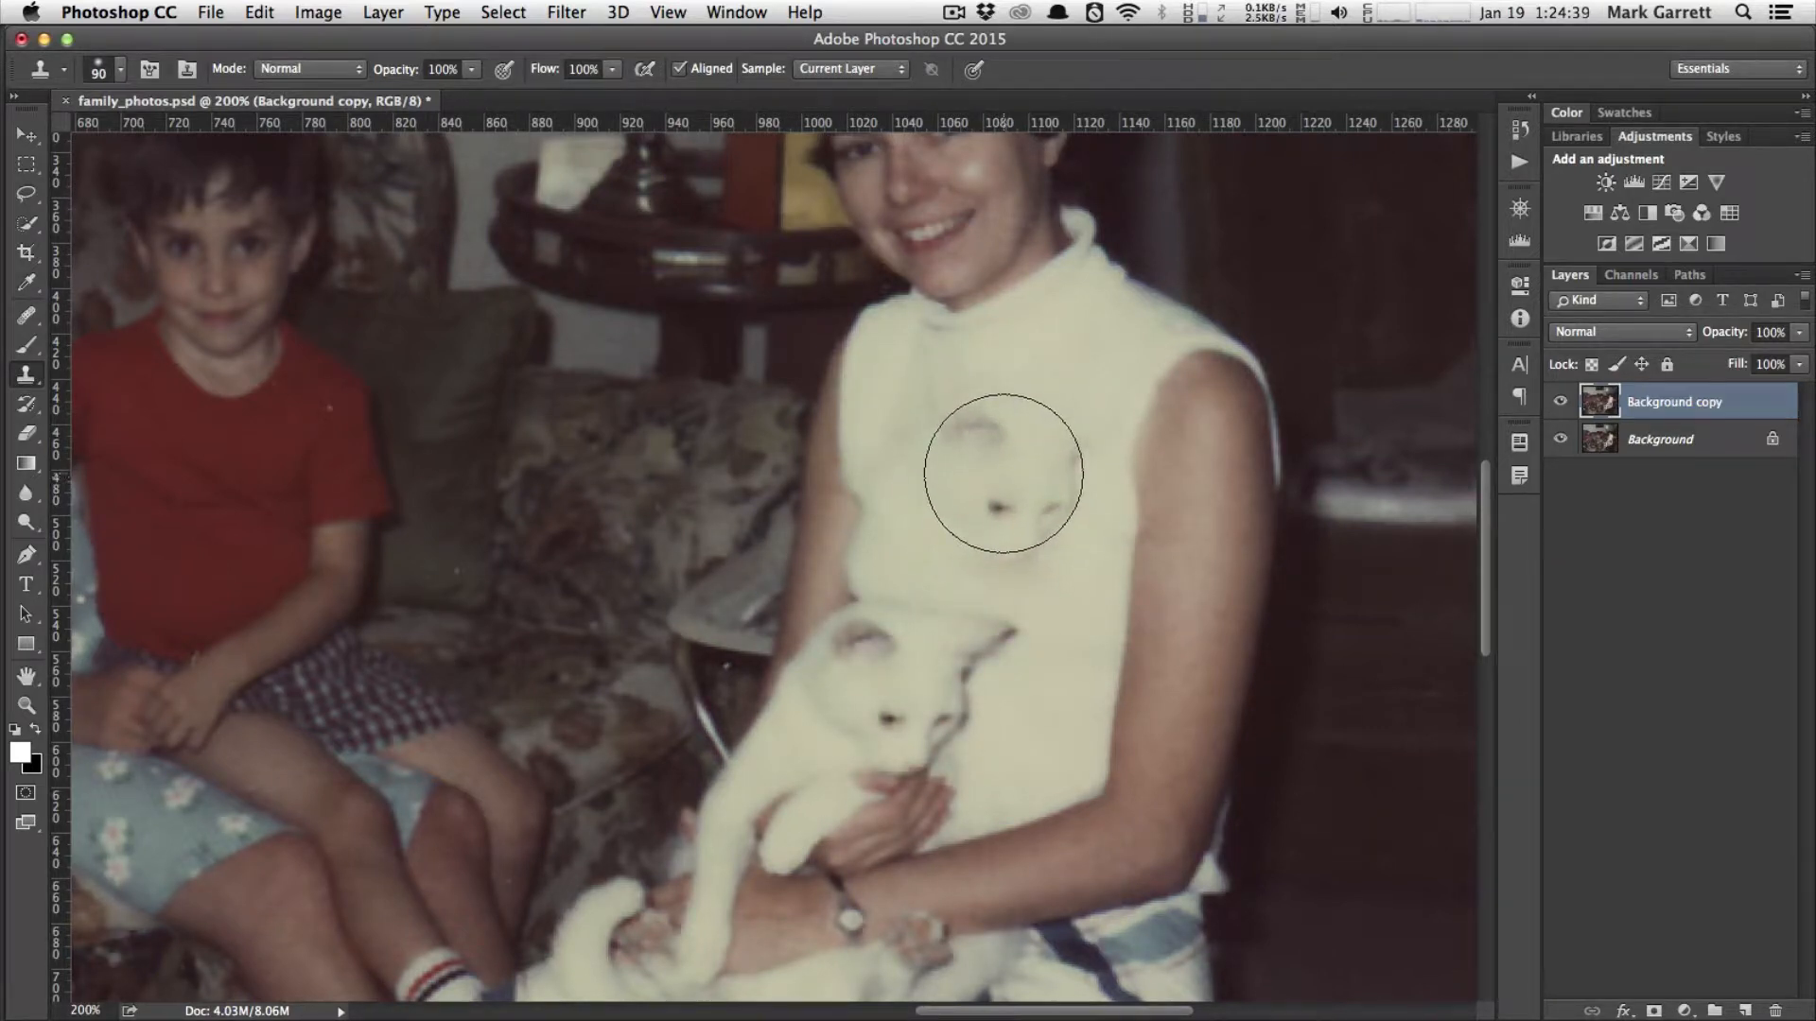
{"action": "key", "text": "bracketleft"}
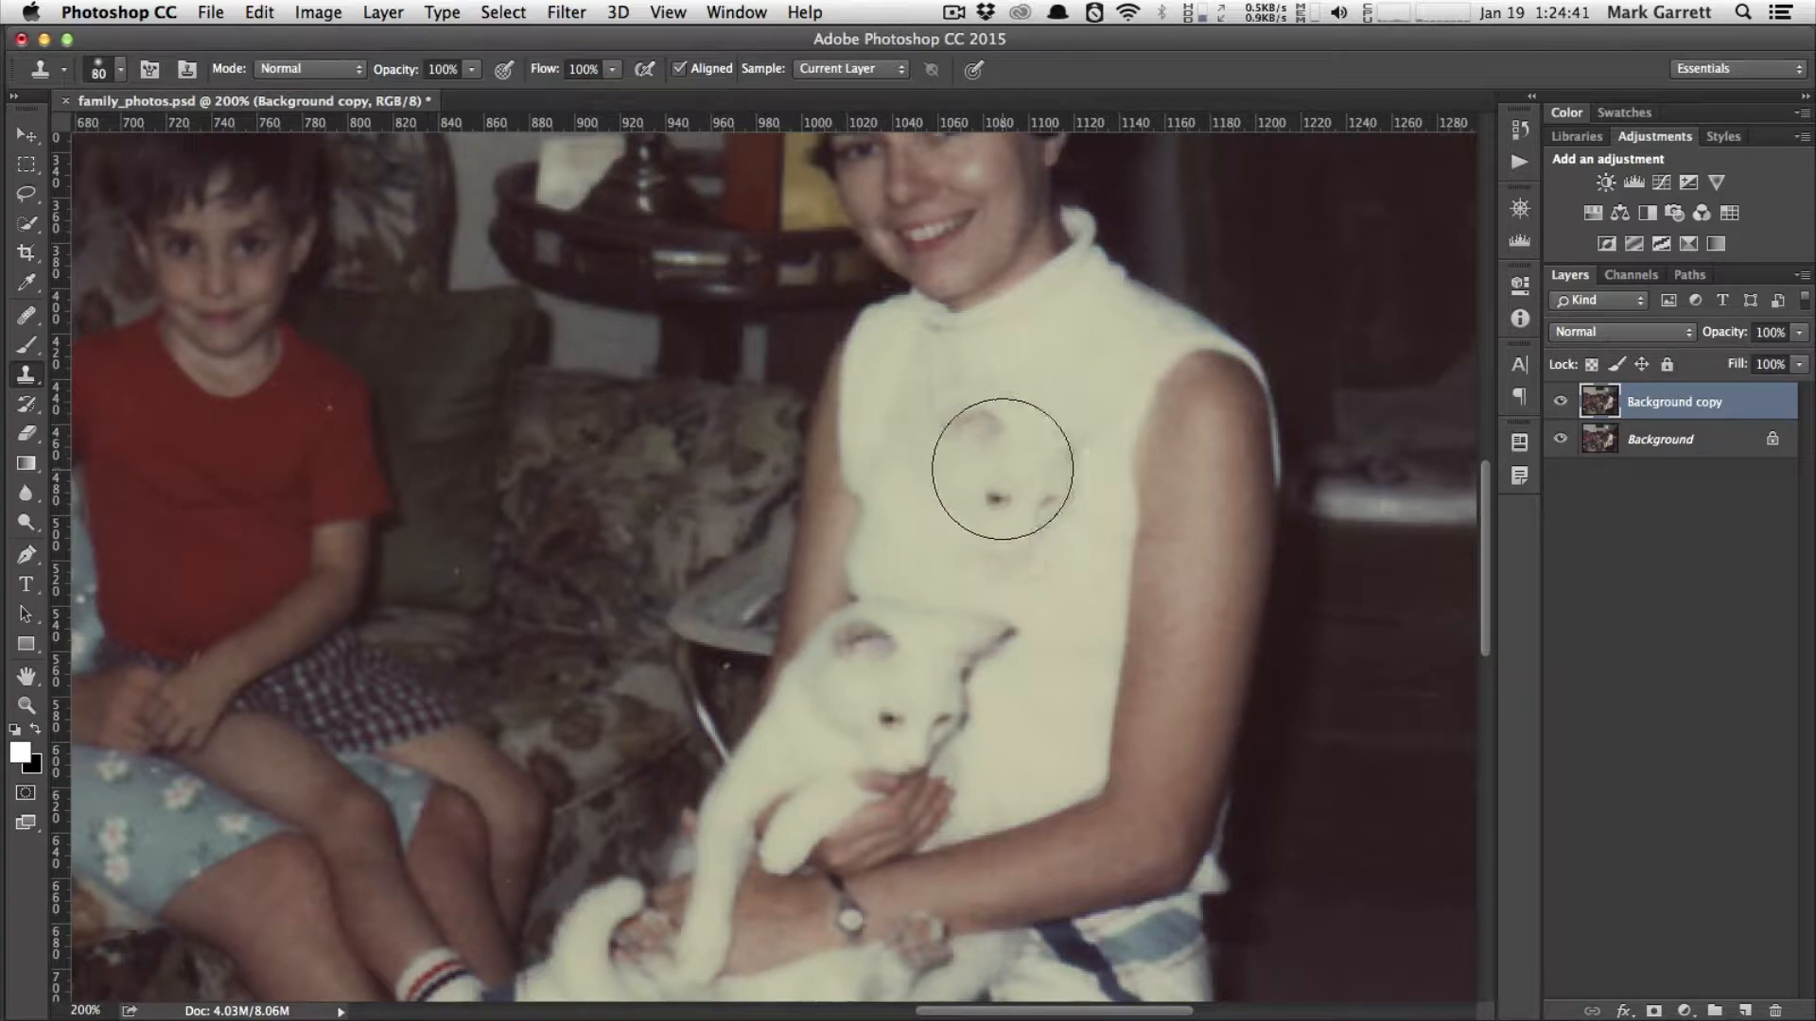
{"action": "key", "text": "bracketright"}
{"action": "key", "text": "bracketright"}
{"action": "key", "text": "bracketleft"}
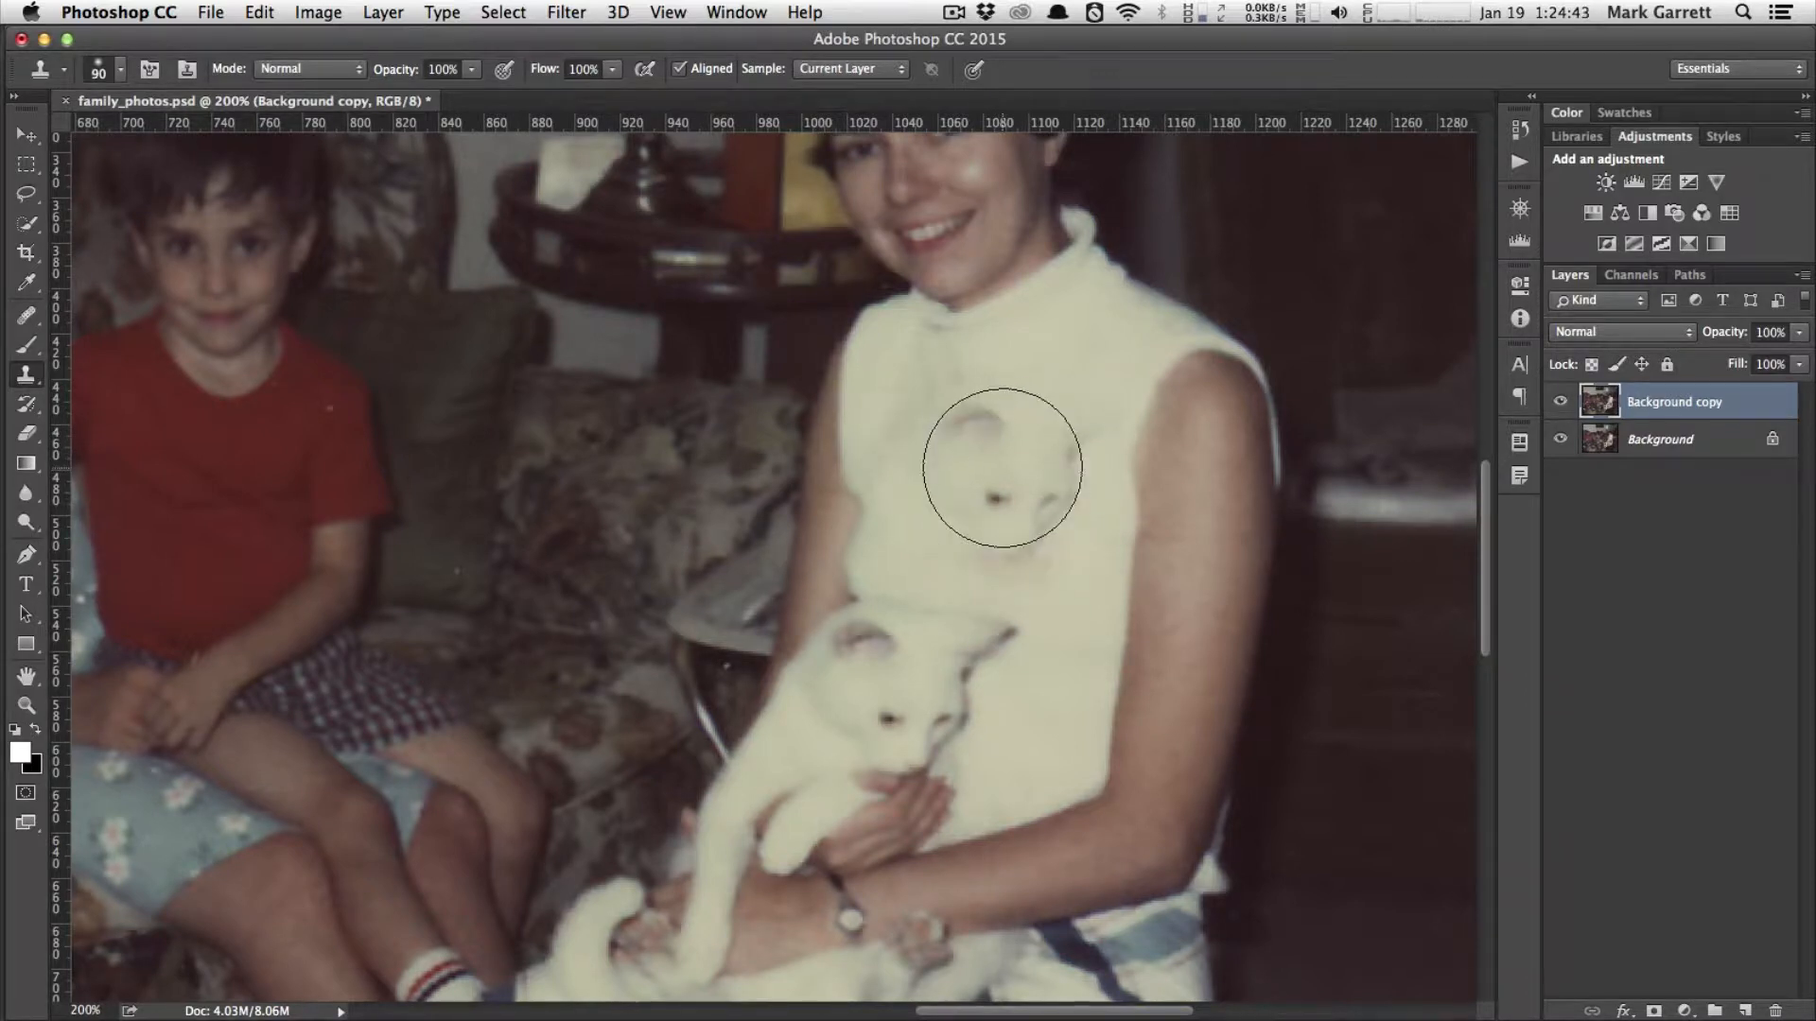
{"action": "key", "text": "bracketleft"}
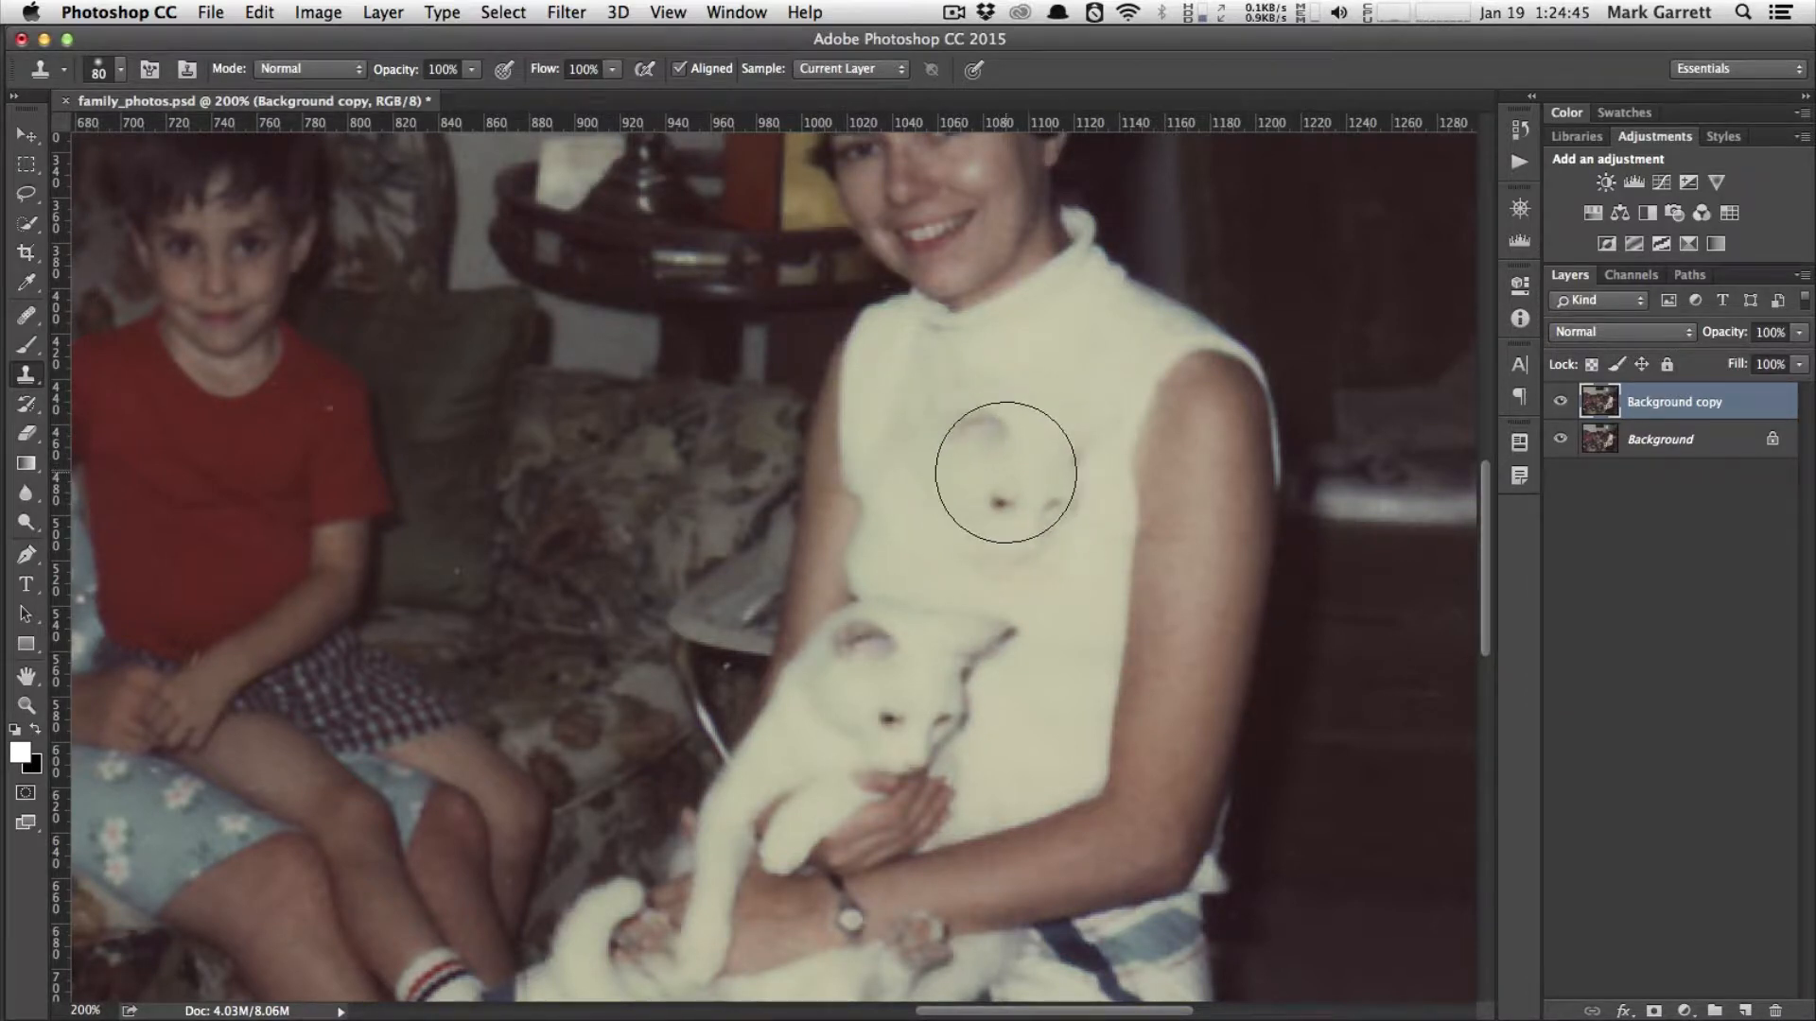
{"action": "key", "text": "bracketright"}
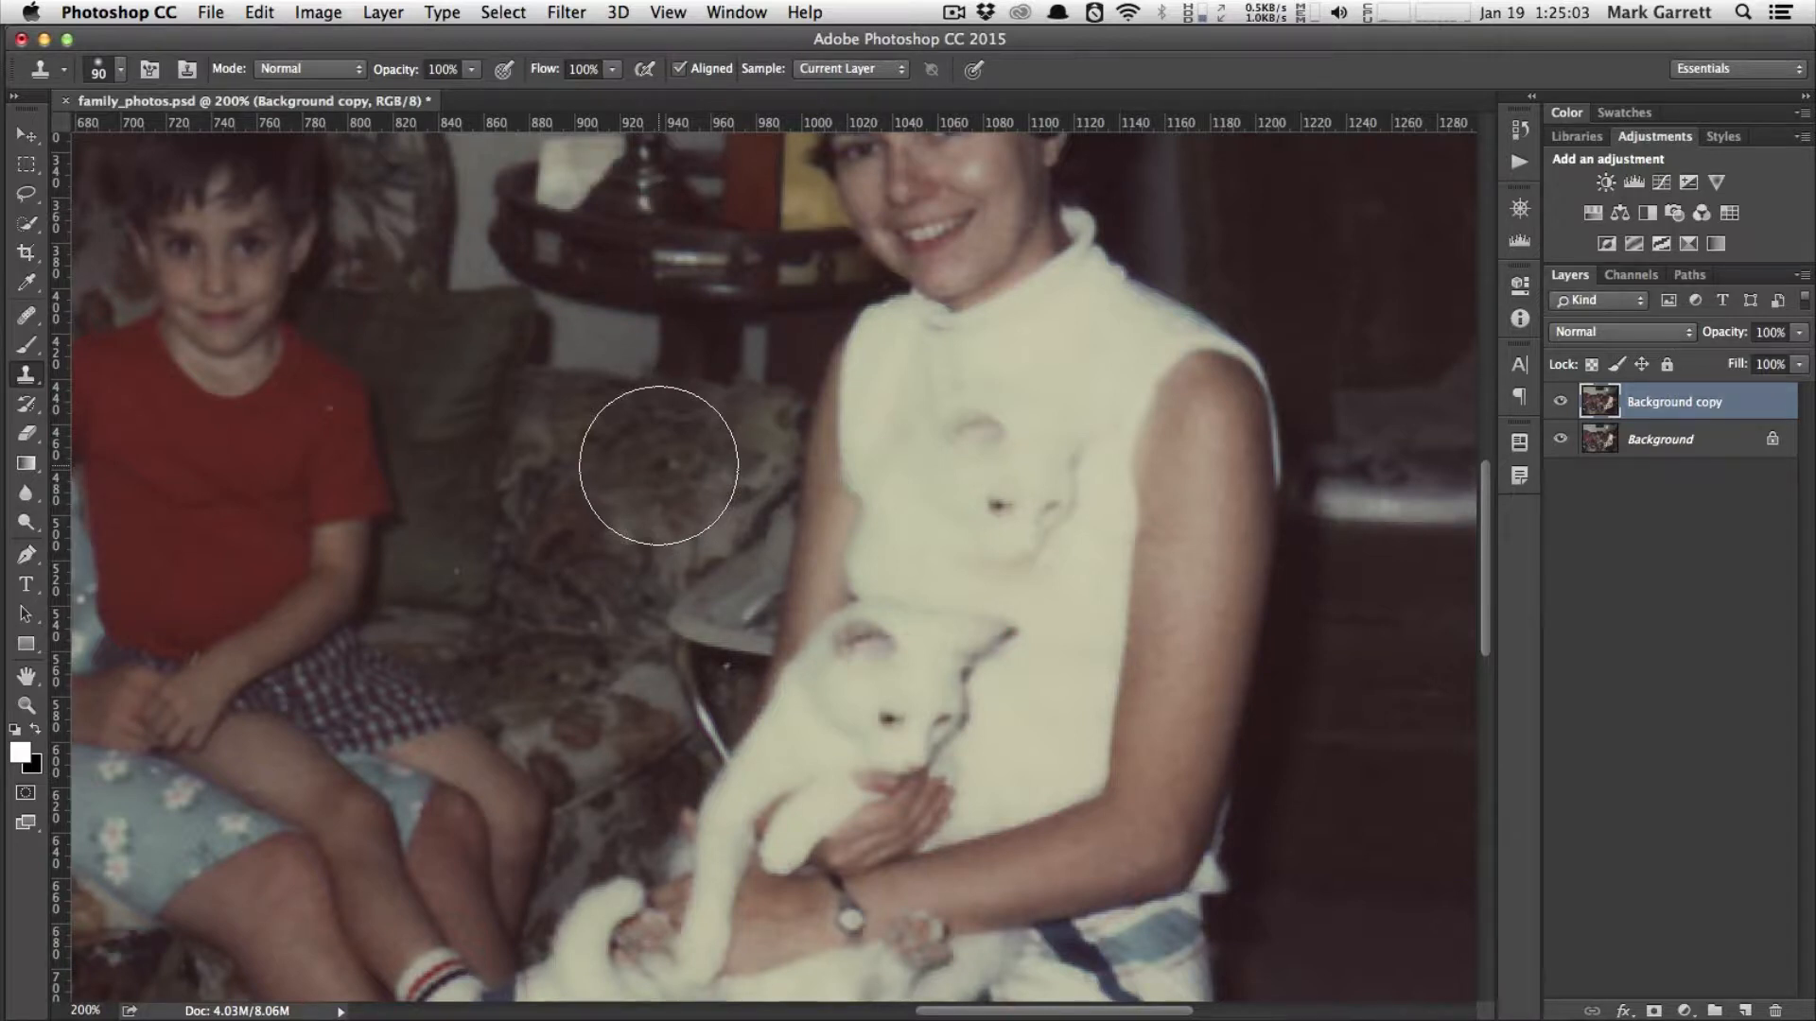
- Add a Levels adjustment layer above the Background copy layer
{"action": "key", "text": "super+minus"}
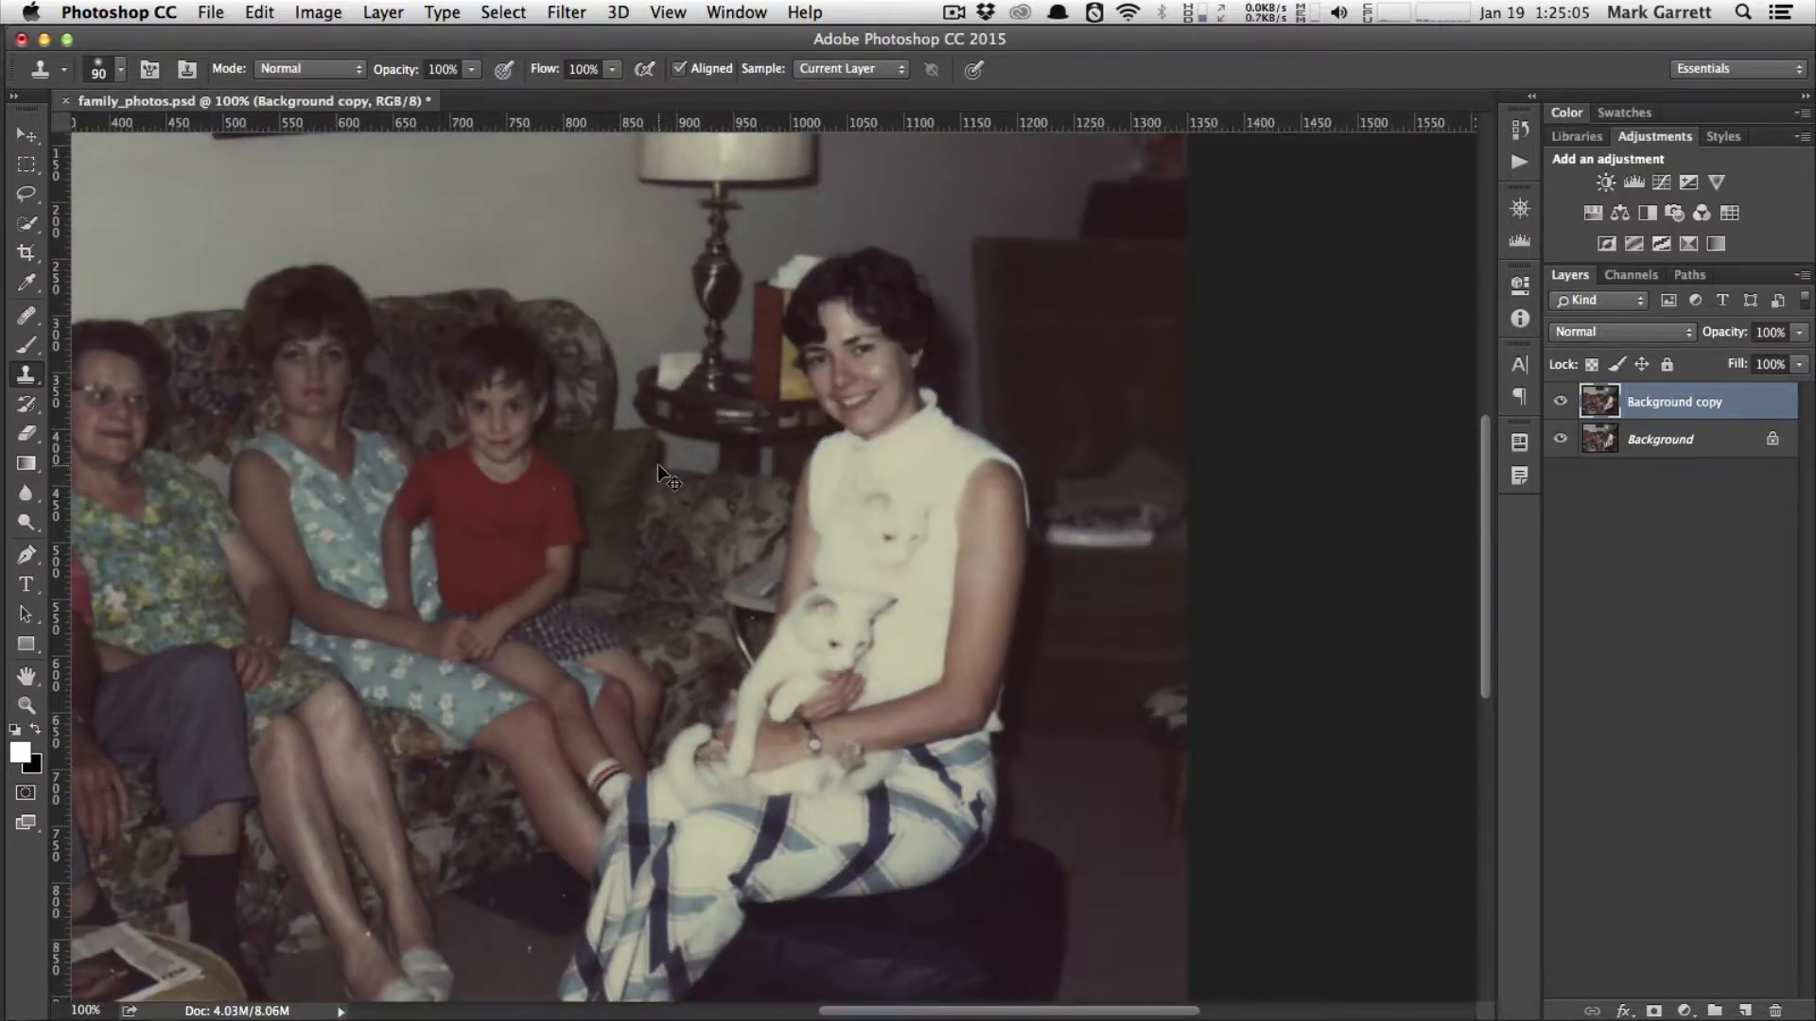
{"action": "key", "text": "super+minus"}
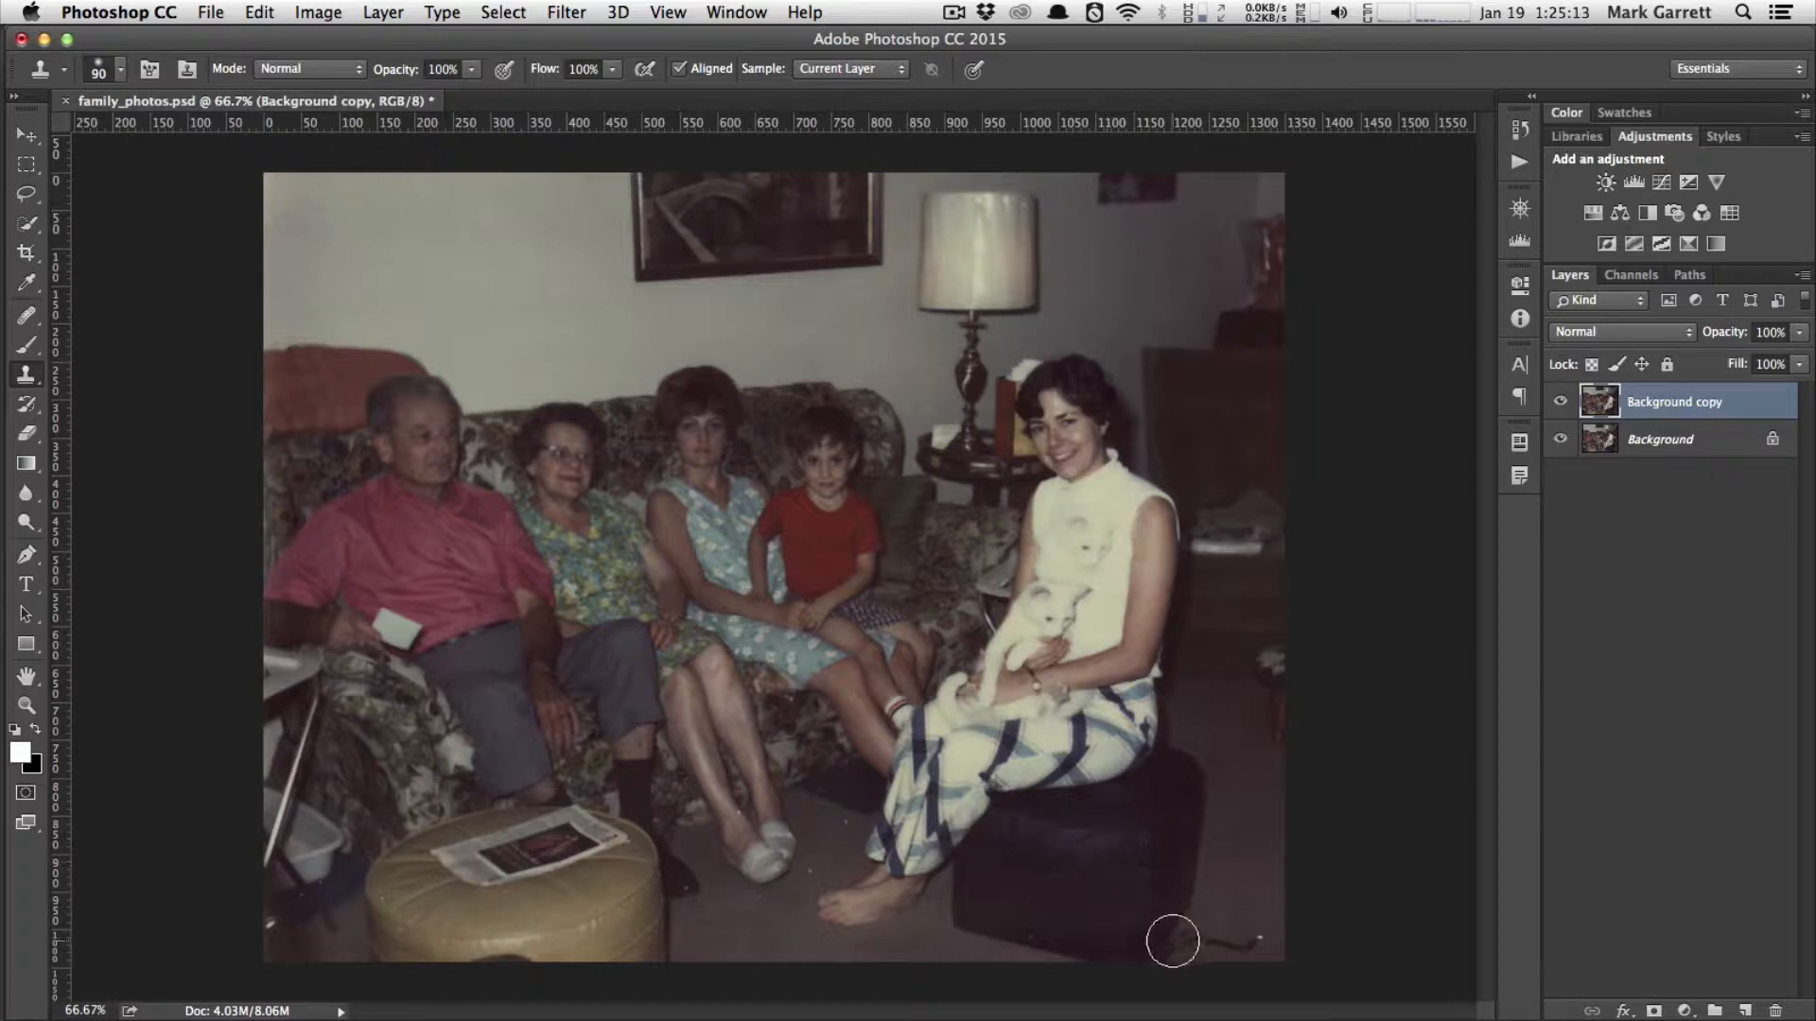
{"action": "left_click", "coordinate": [491, 672]}
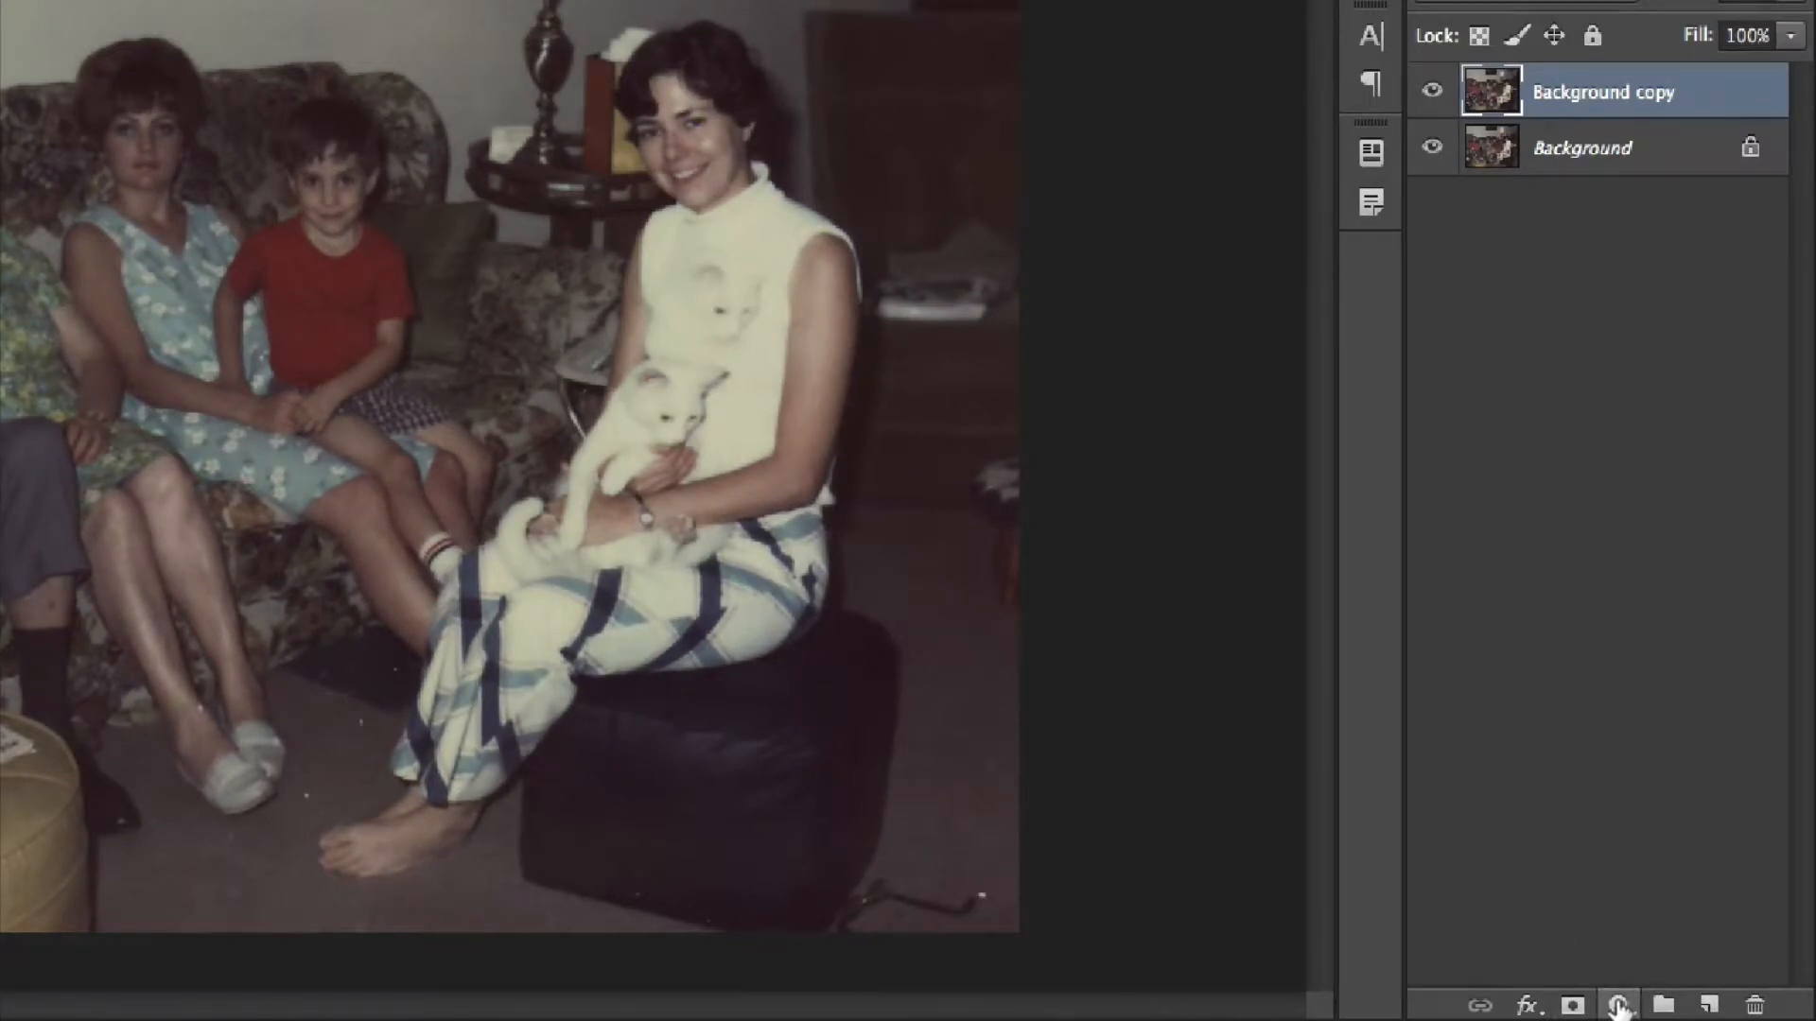
{"action": "left_click", "coordinate": [1619, 1006]}
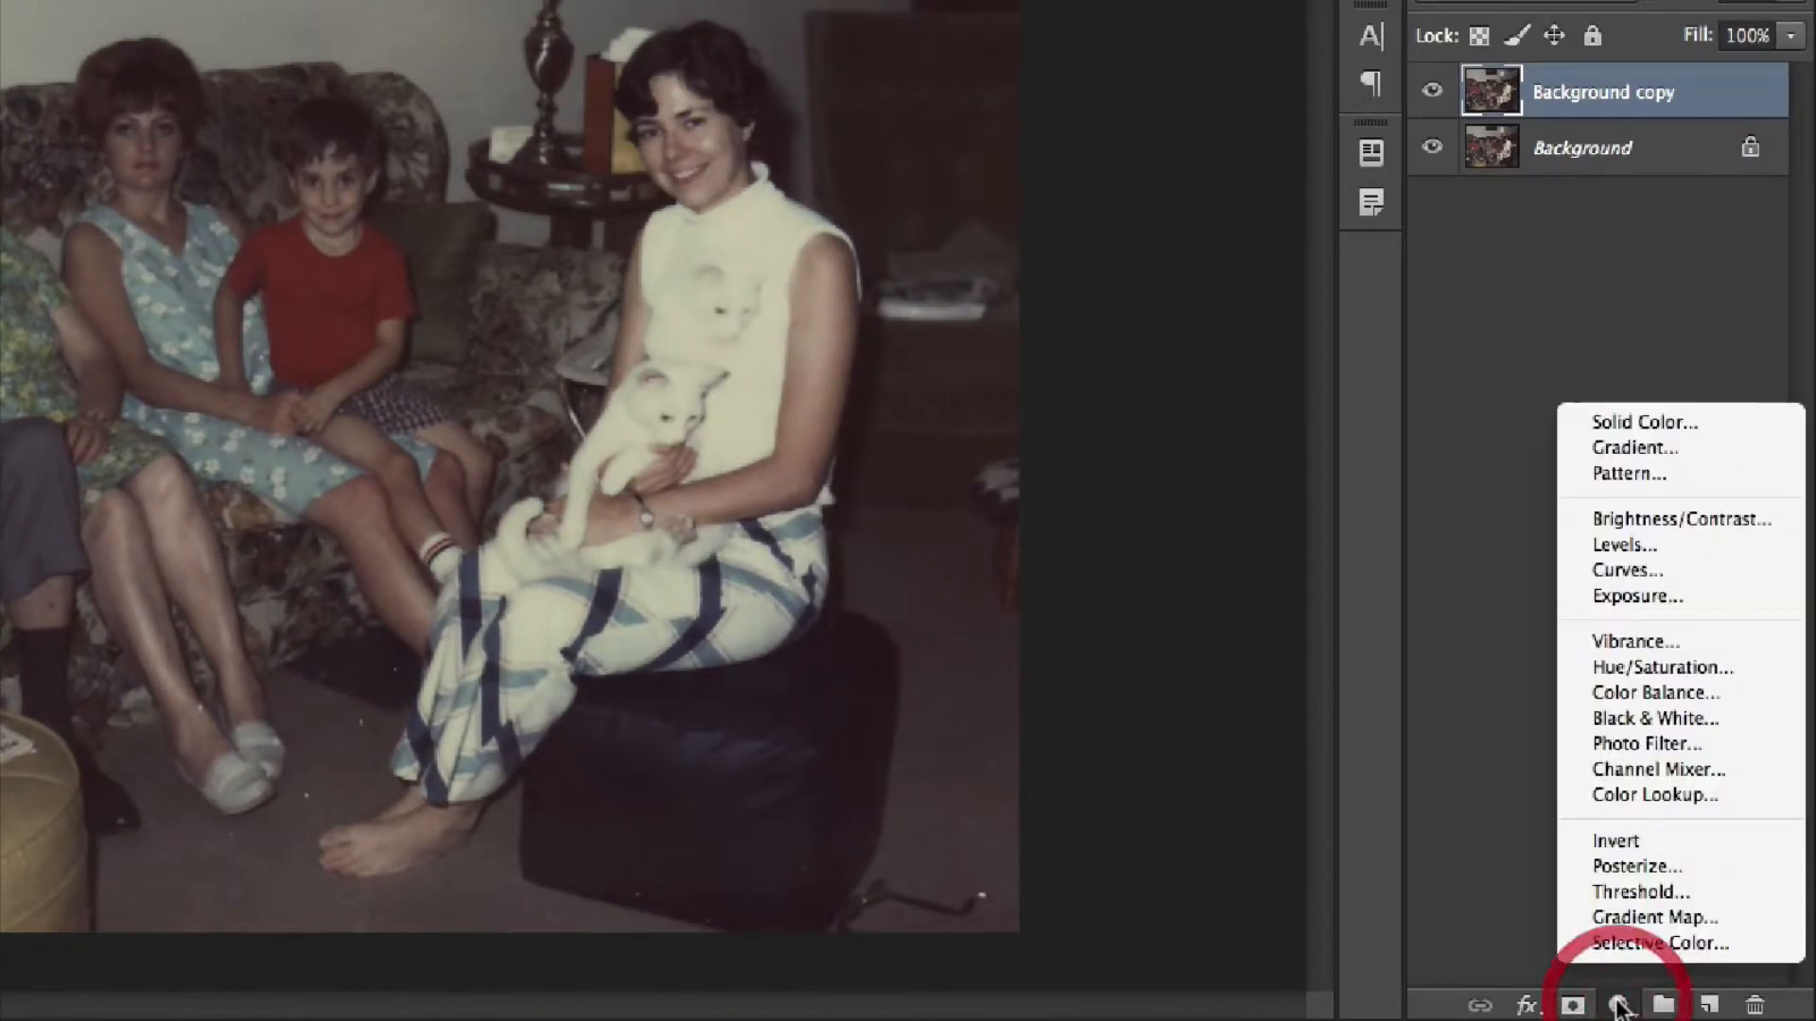
{"action": "left_click", "coordinate": [1604, 544]}
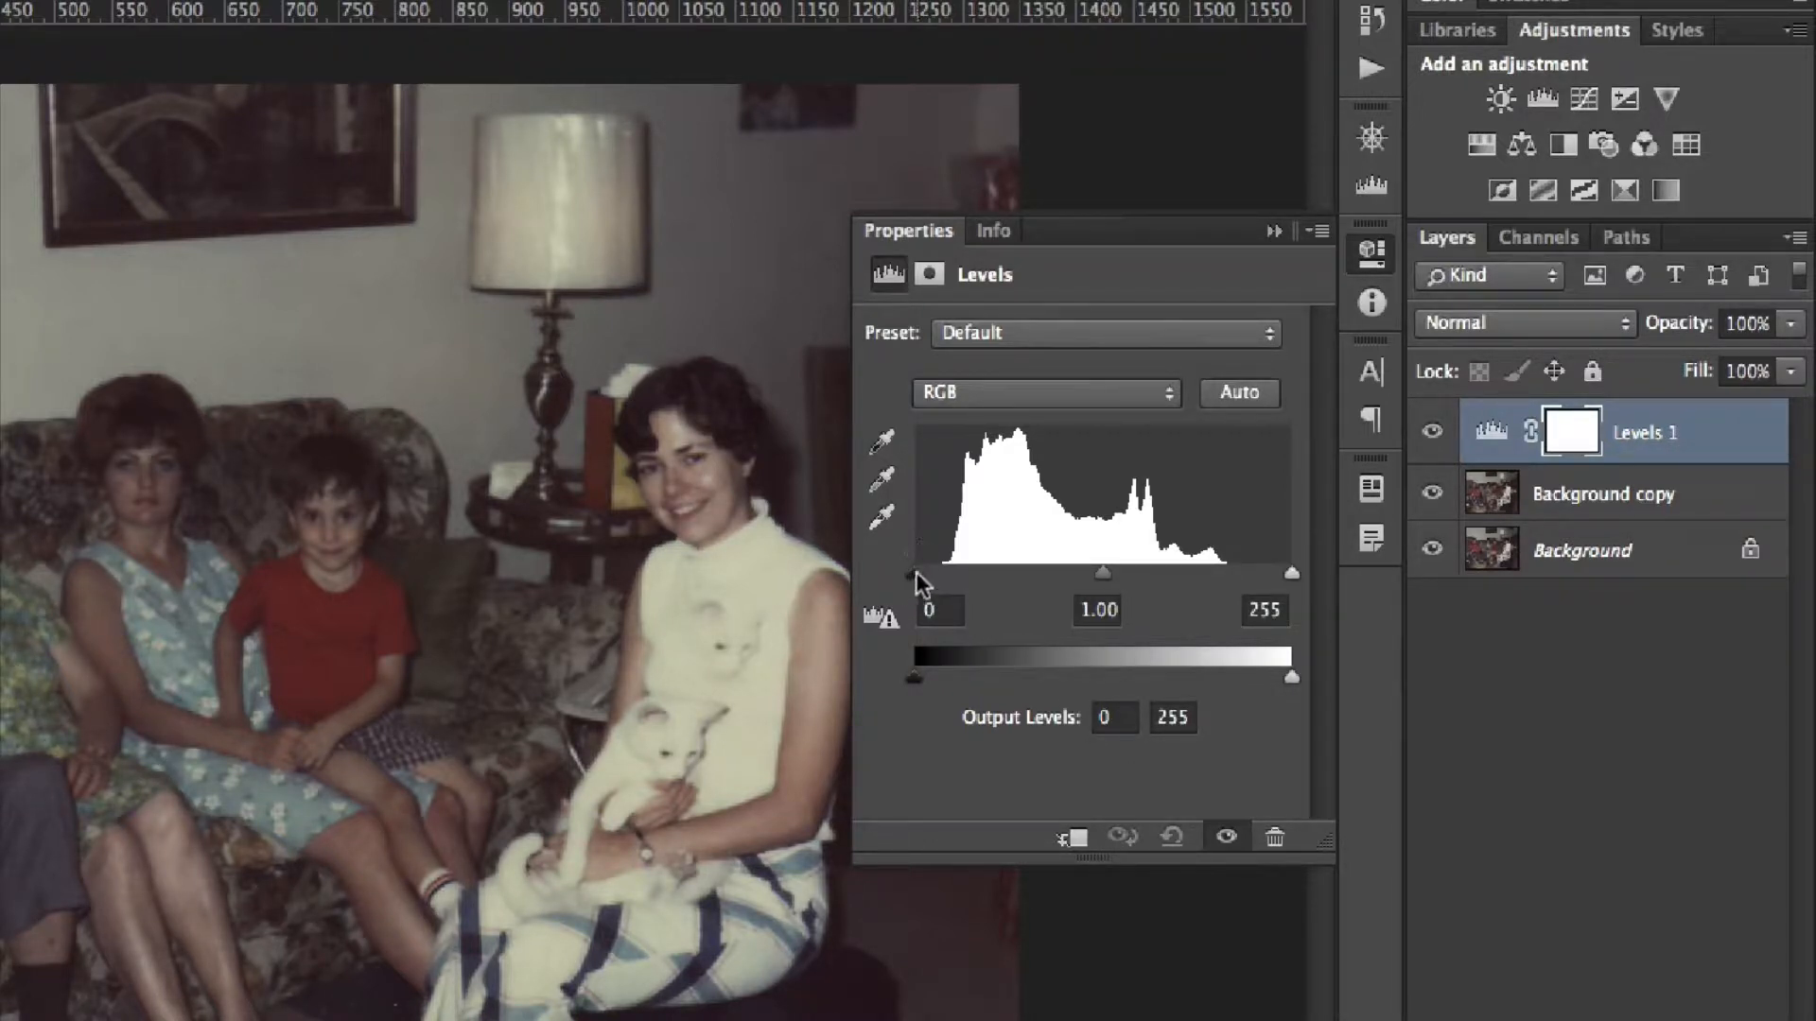
- Try Levels input values of 21 and 209 with a midtone shift, and reset the inputs to 0, 1.00 and 255
{"action": "left_click_drag", "start_coordinate": [915, 574], "coordinate": [945, 579]}
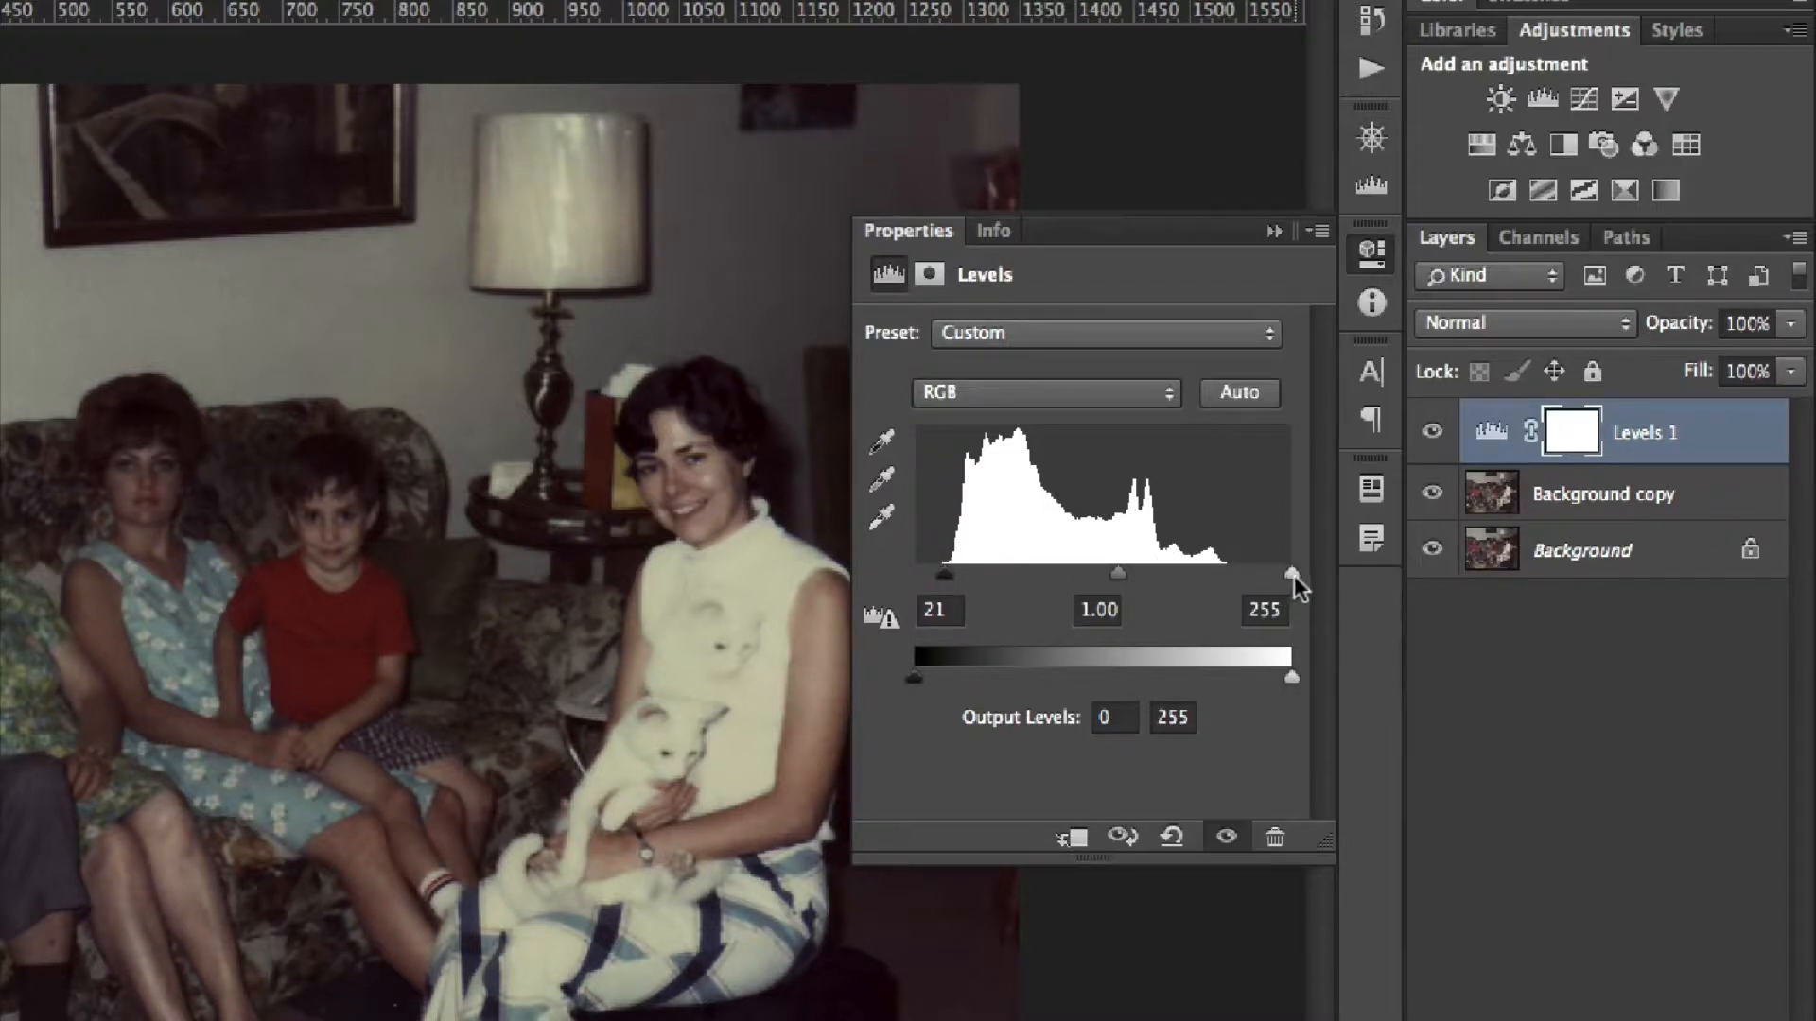
{"action": "left_click_drag", "start_coordinate": [1292, 575], "coordinate": [1223, 579]}
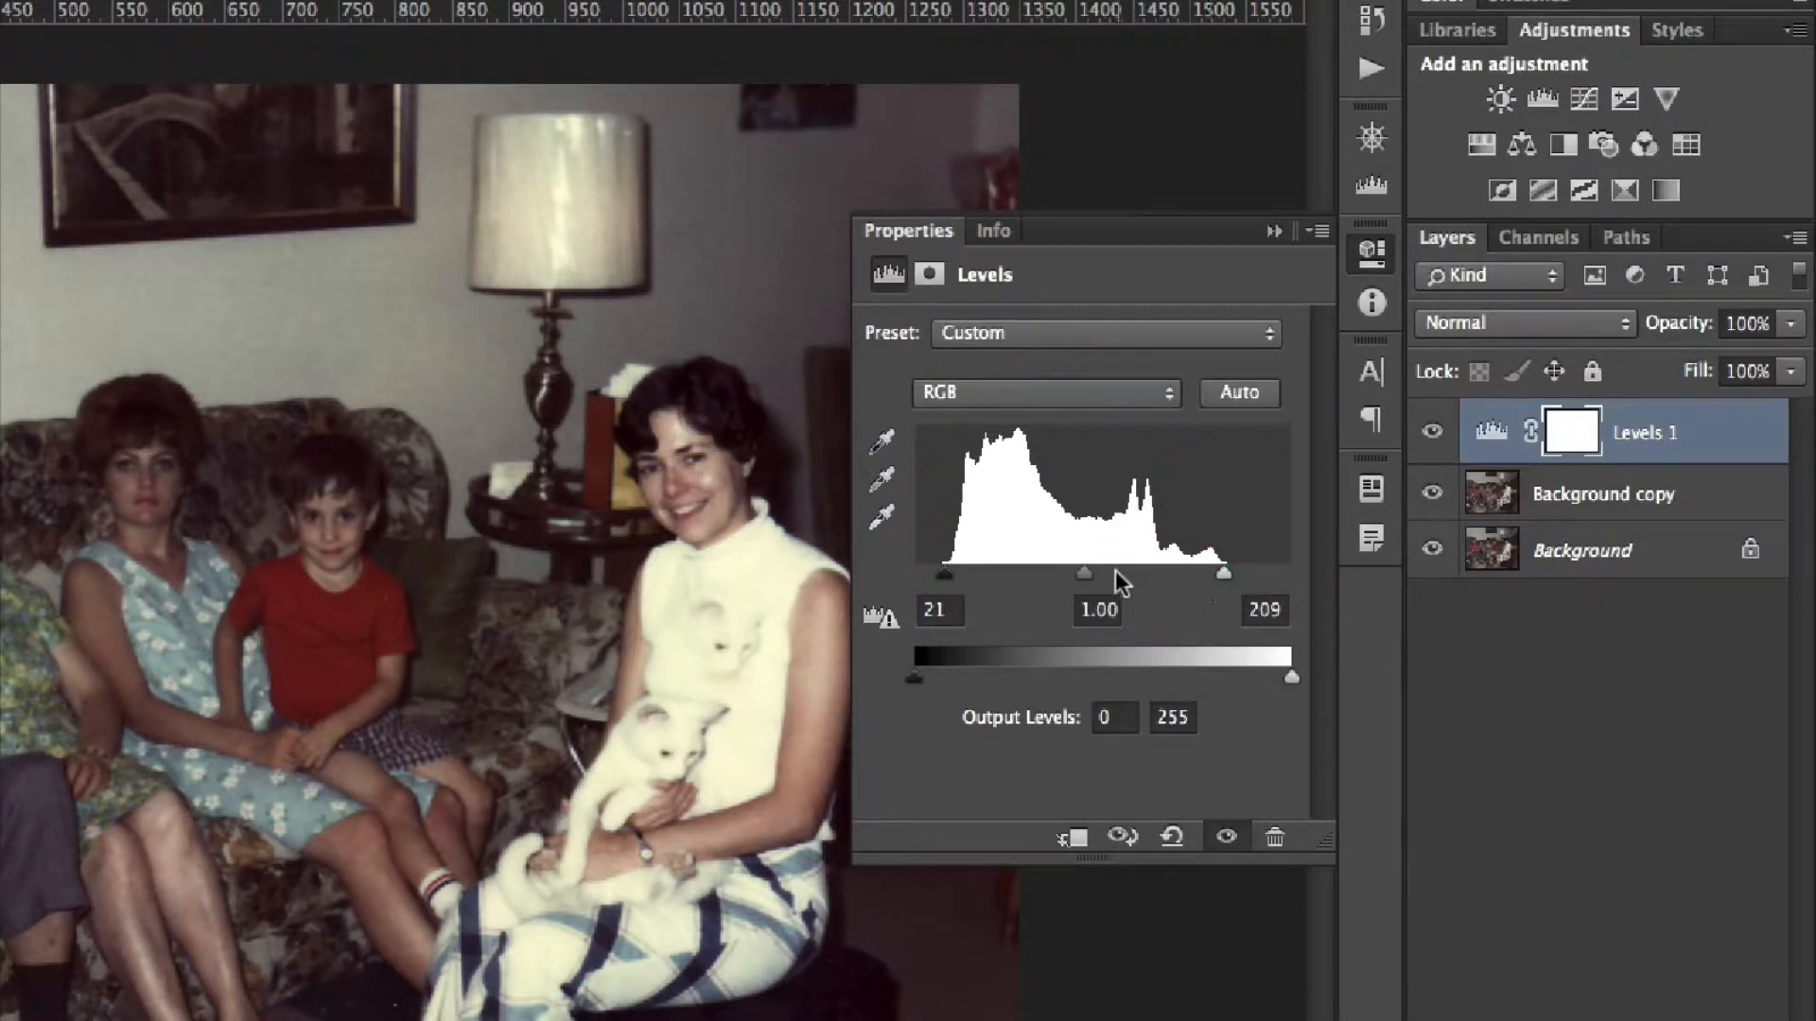
{"action": "mouse_move", "coordinate": [1084, 575]}
{"action": "left_mouse_down"}
{"action": "mouse_move", "coordinate": [1066, 568]}
{"action": "mouse_move", "coordinate": [1102, 572]}
{"action": "left_mouse_up"}
{"action": "left_click_drag", "start_coordinate": [1095, 574], "coordinate": [1084, 575]}
{"action": "left_click_drag", "start_coordinate": [945, 575], "coordinate": [882, 582]}
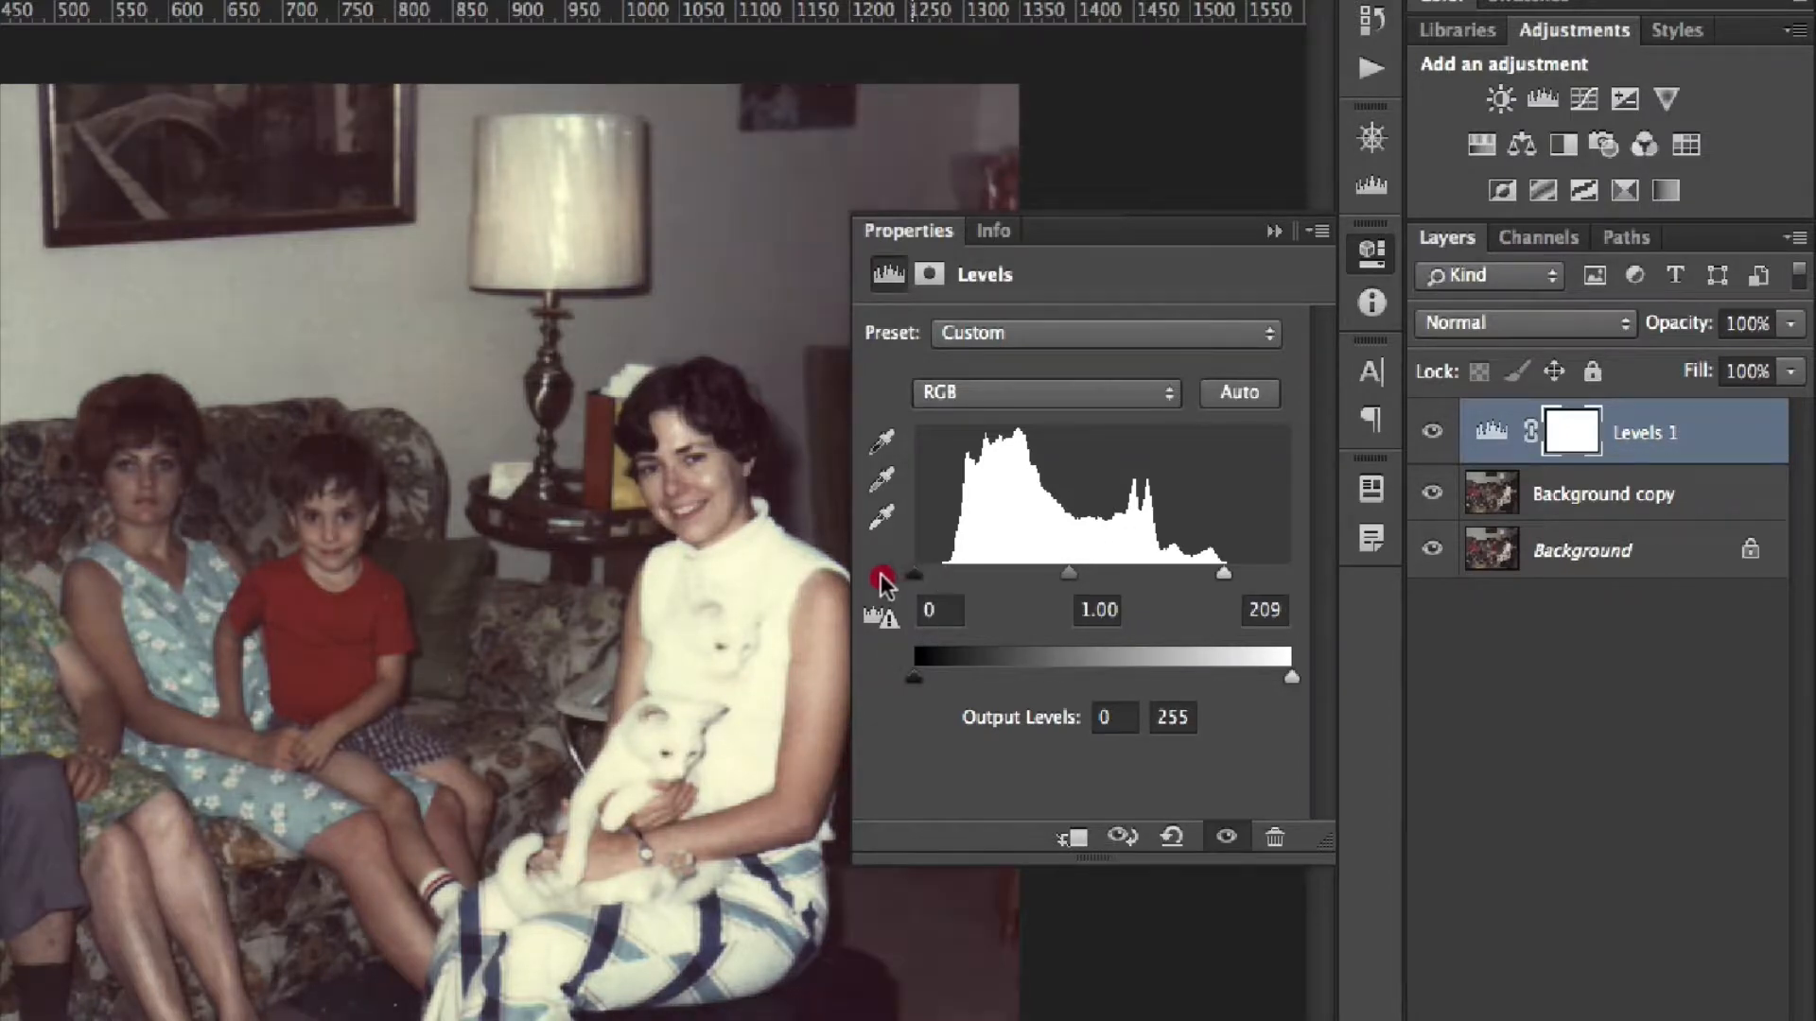
{"action": "left_click_drag", "start_coordinate": [1224, 574], "coordinate": [1291, 574]}
- Try Levels output values of 95 and 132 and restore them to 0 and 255
{"action": "left_click_drag", "start_coordinate": [1292, 677], "coordinate": [1108, 678]}
{"action": "left_click_drag", "start_coordinate": [918, 679], "coordinate": [1057, 683]}
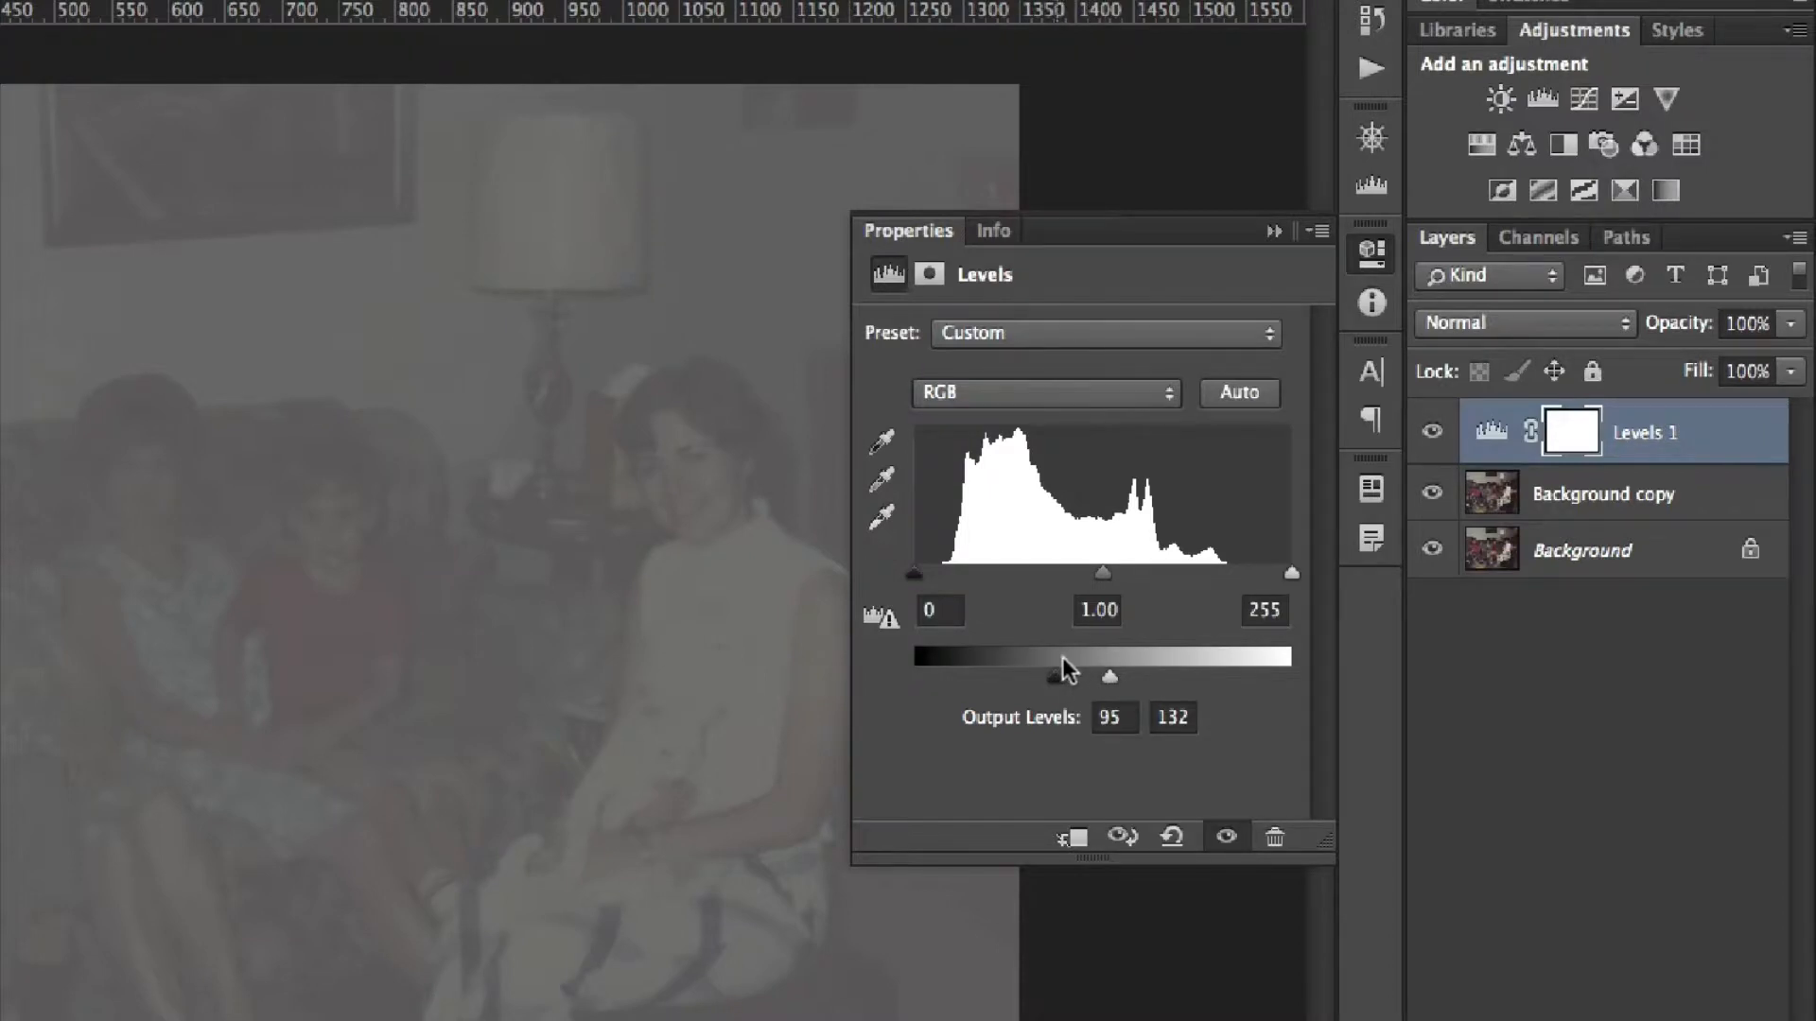
{"action": "left_click_drag", "start_coordinate": [1054, 677], "coordinate": [893, 676]}
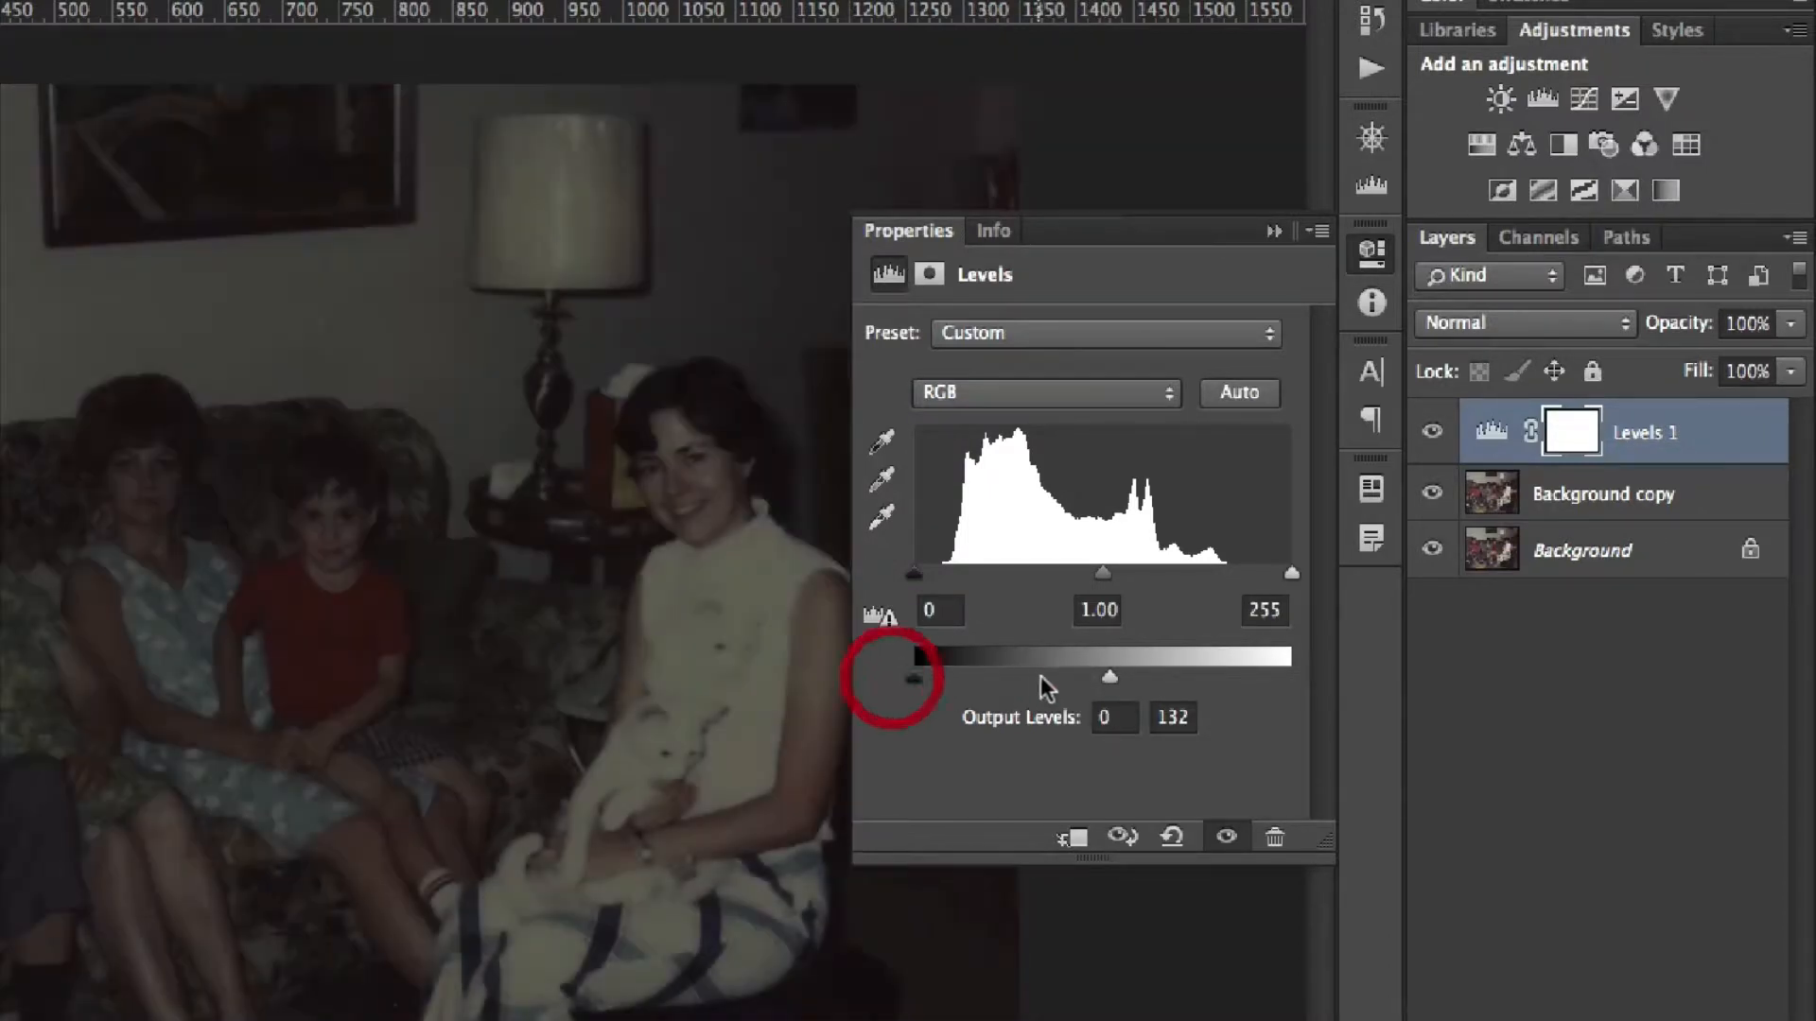
{"action": "left_click_drag", "start_coordinate": [1109, 677], "coordinate": [1300, 678]}
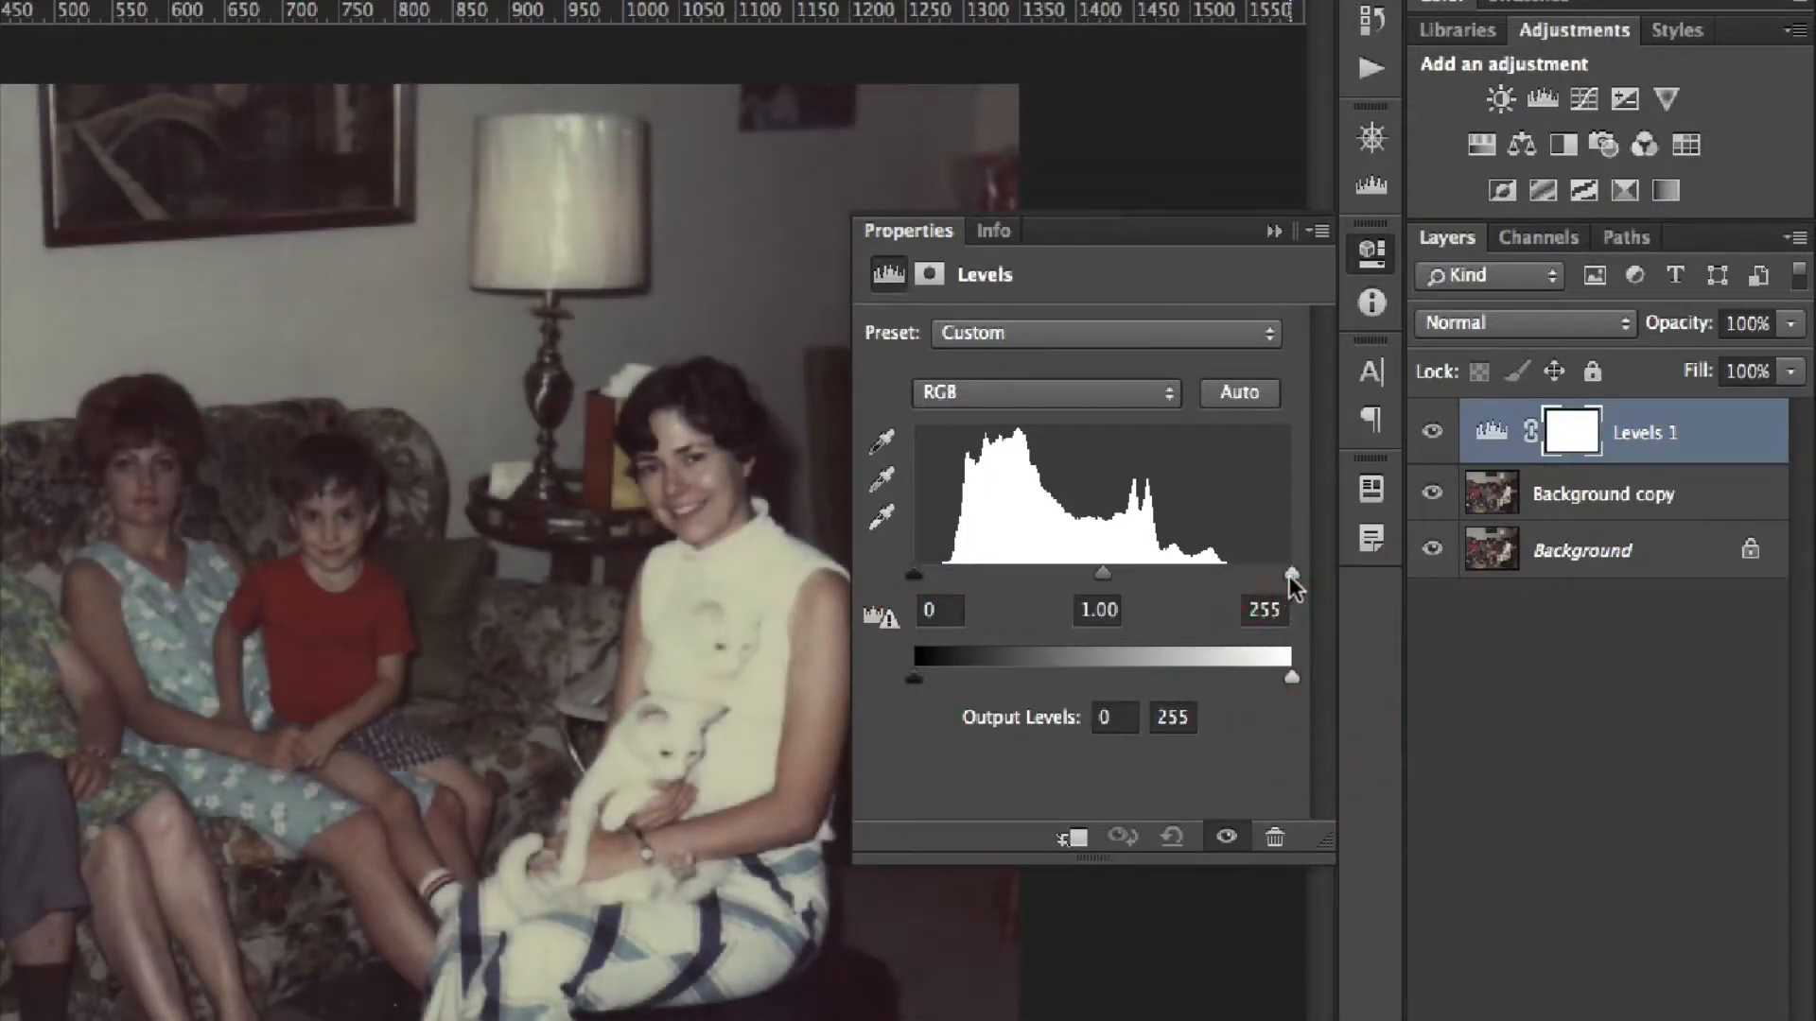
- Set the Levels input black point to 28 and the white point to 206, and close the adjustment settings
{"action": "left_click_drag", "start_coordinate": [1292, 573], "coordinate": [1135, 574]}
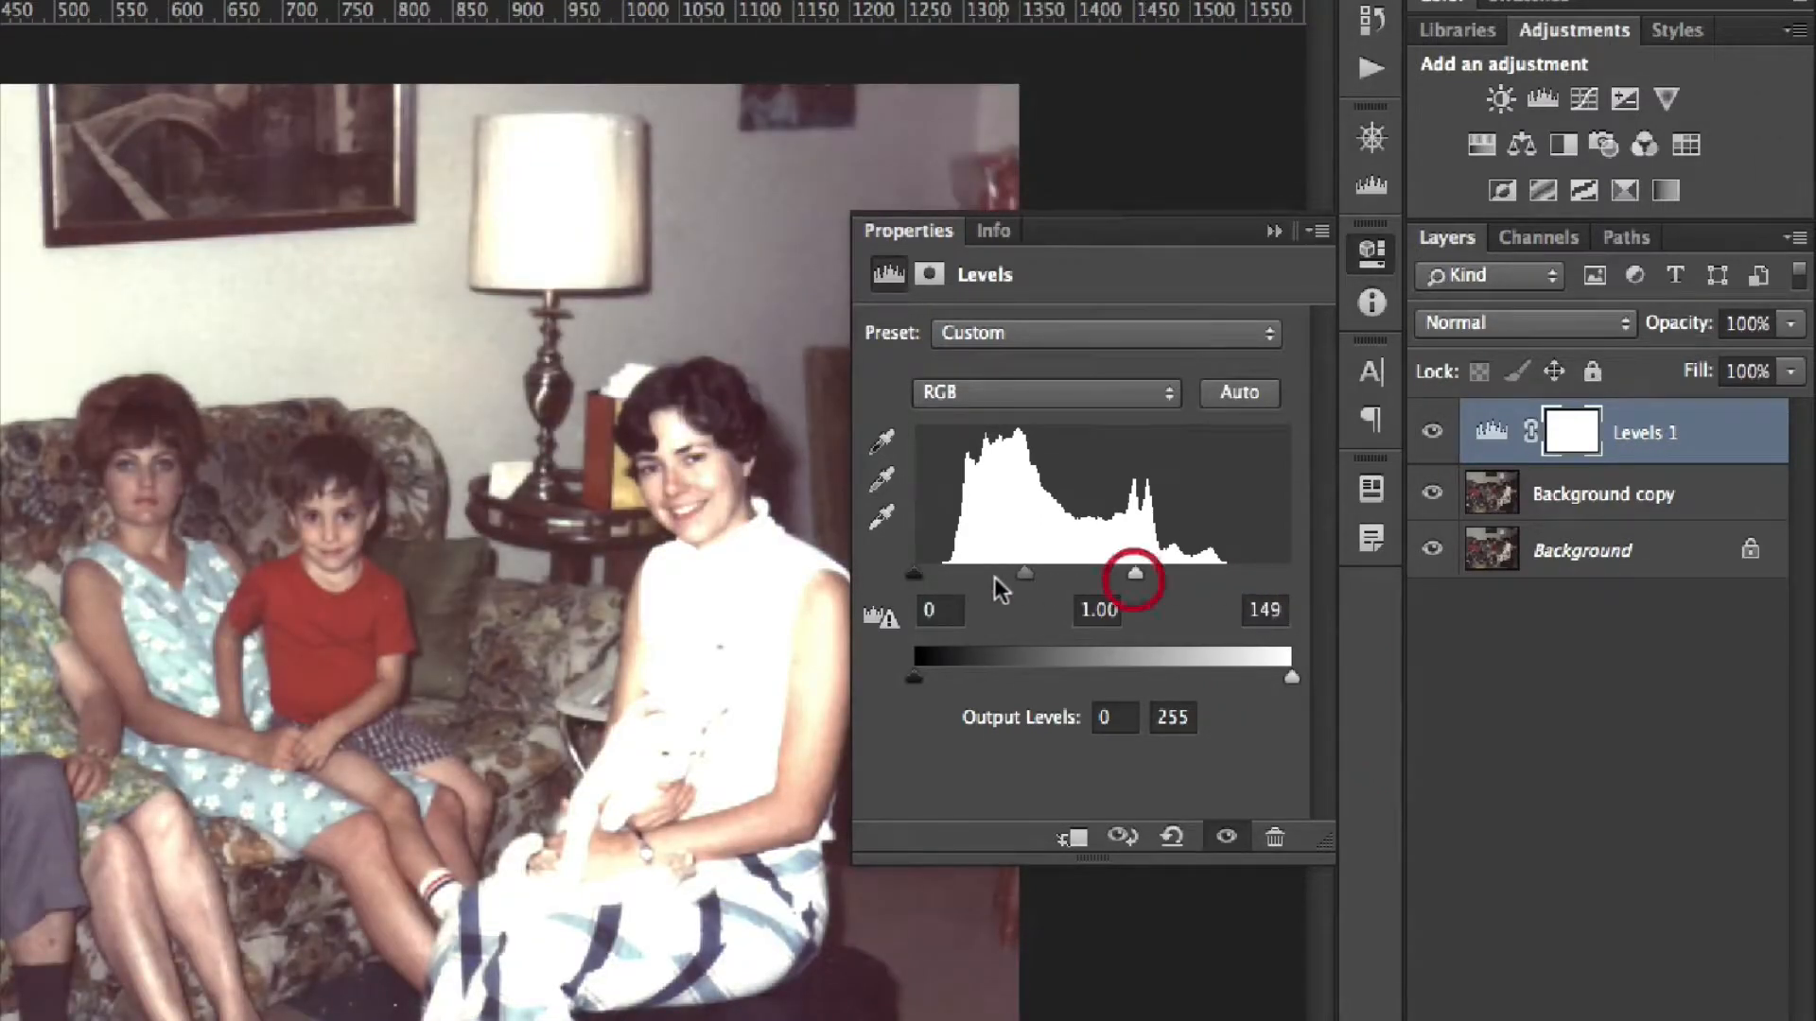
{"action": "left_click_drag", "start_coordinate": [914, 574], "coordinate": [1054, 574]}
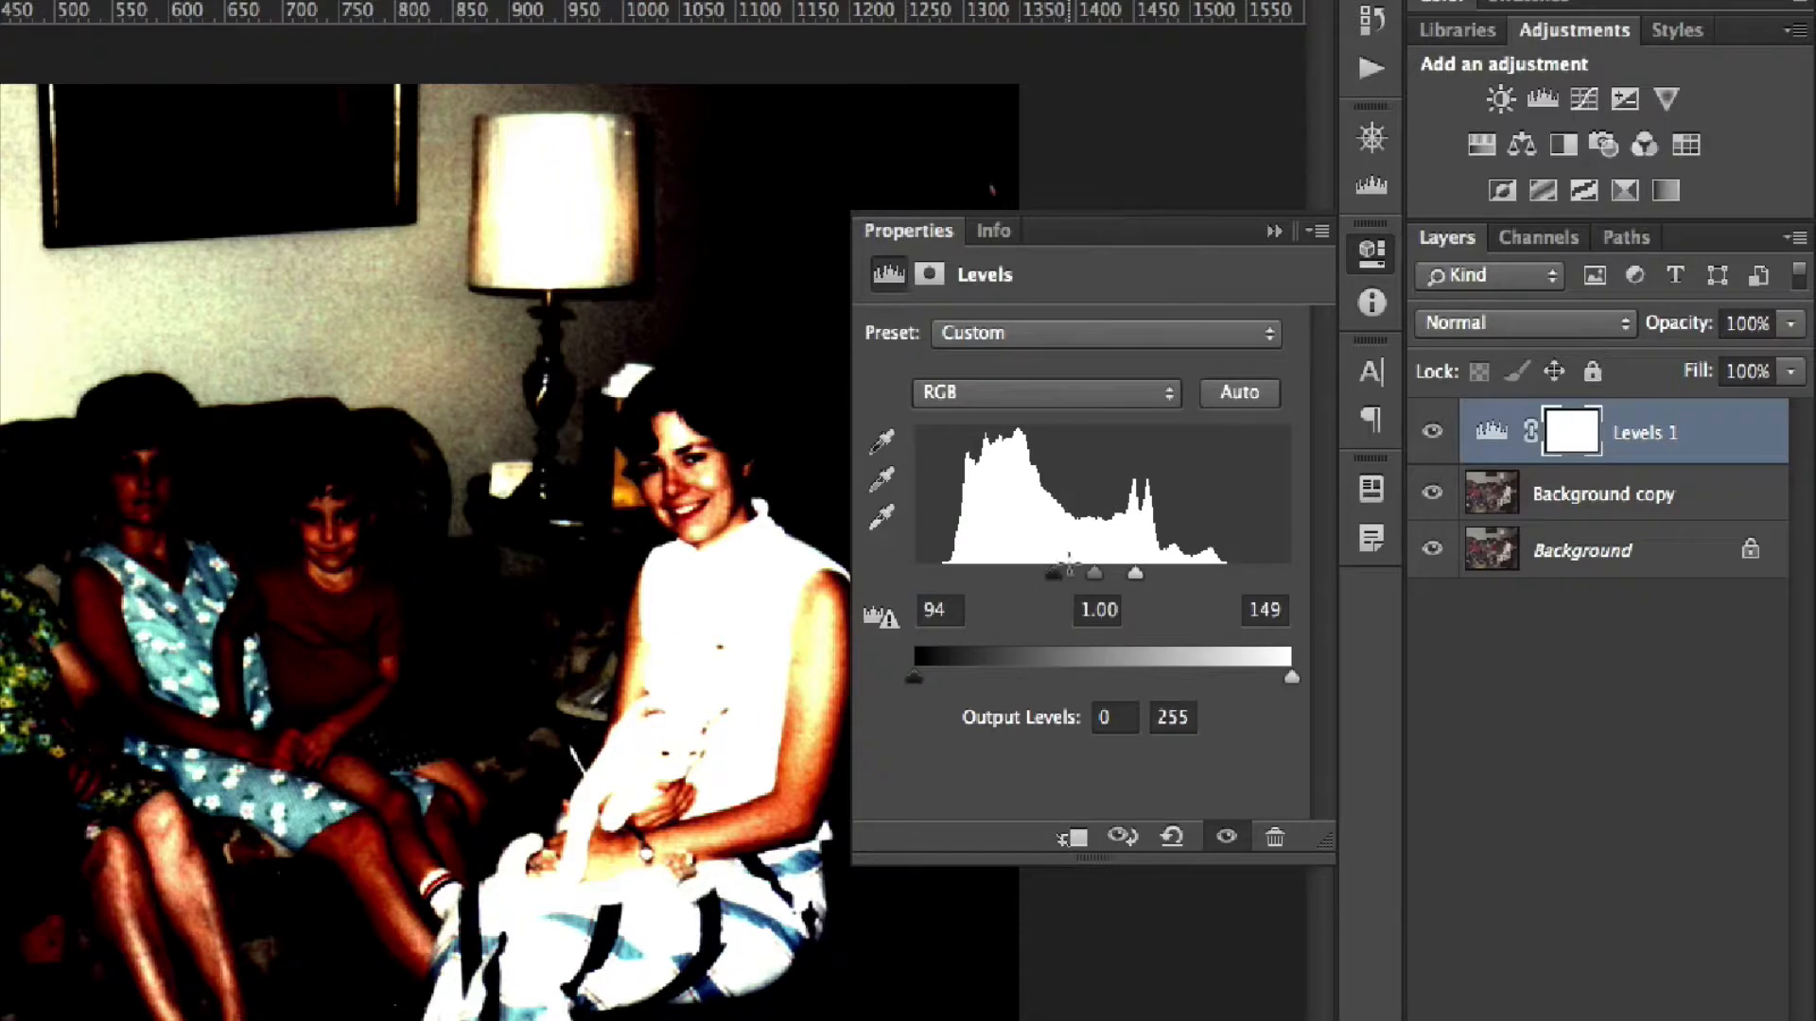
{"action": "left_click_drag", "start_coordinate": [1053, 574], "coordinate": [953, 581]}
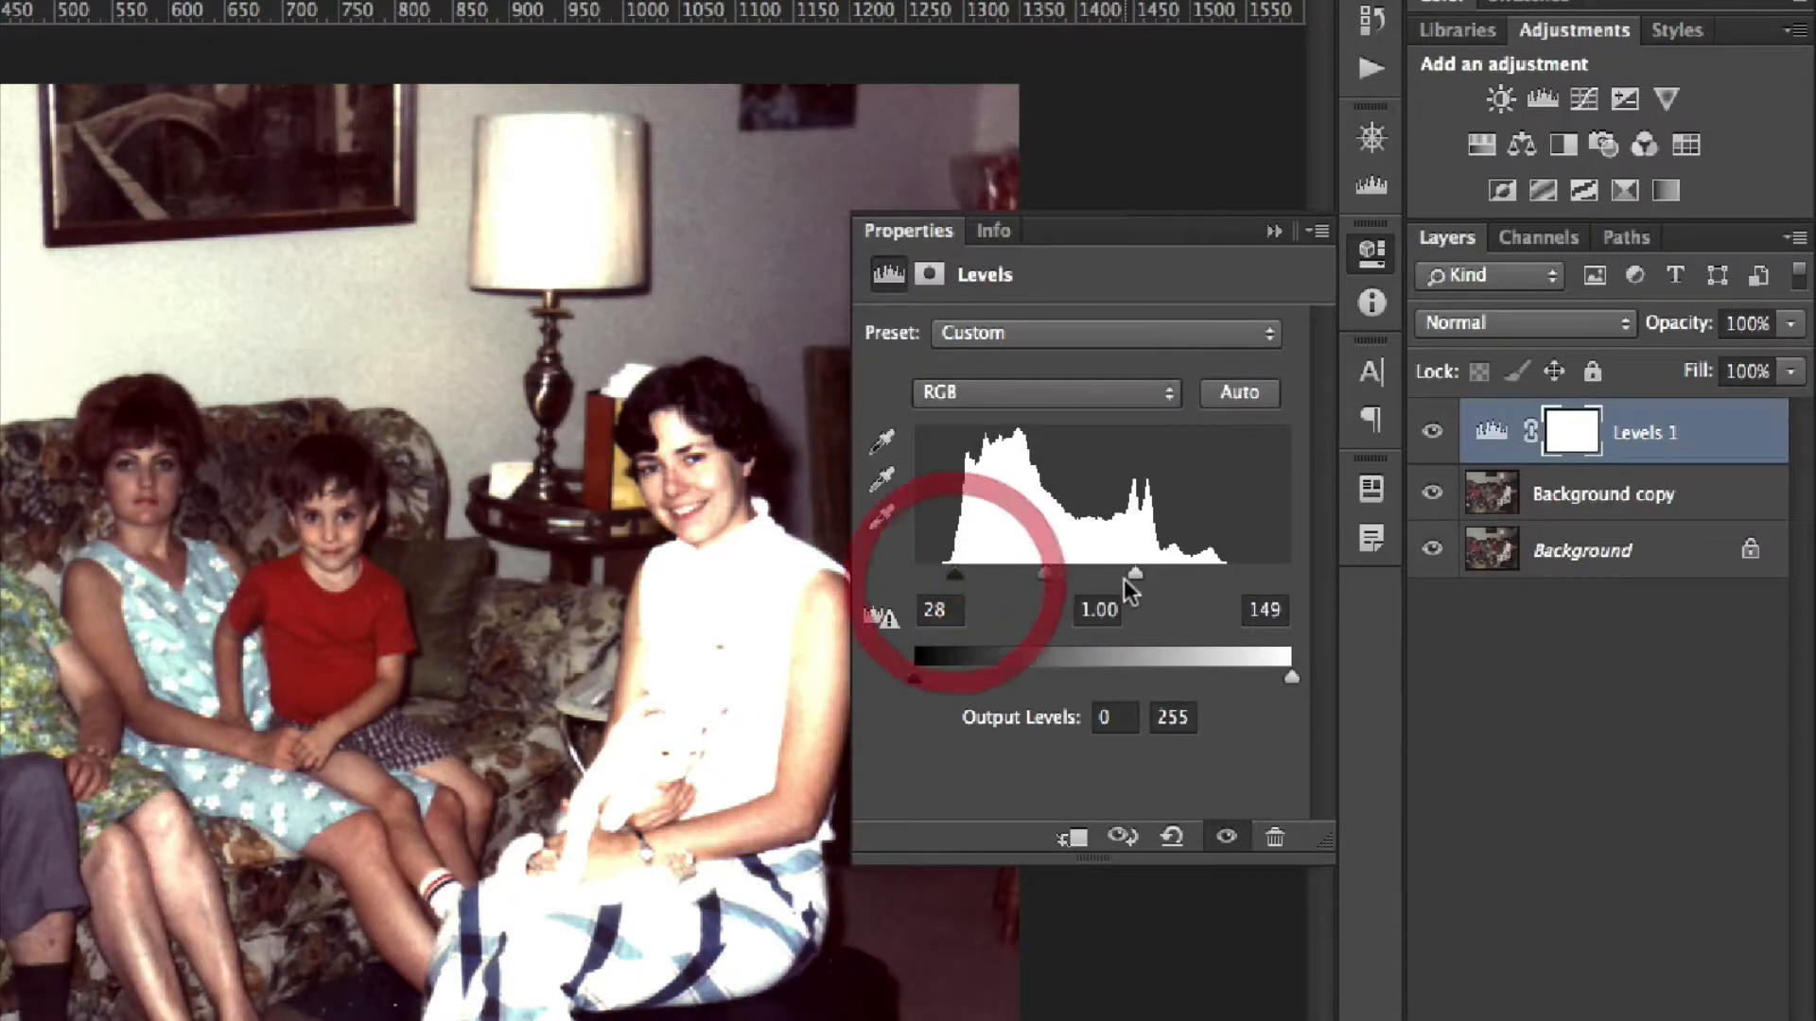
{"action": "left_click_drag", "start_coordinate": [1135, 574], "coordinate": [1217, 569]}
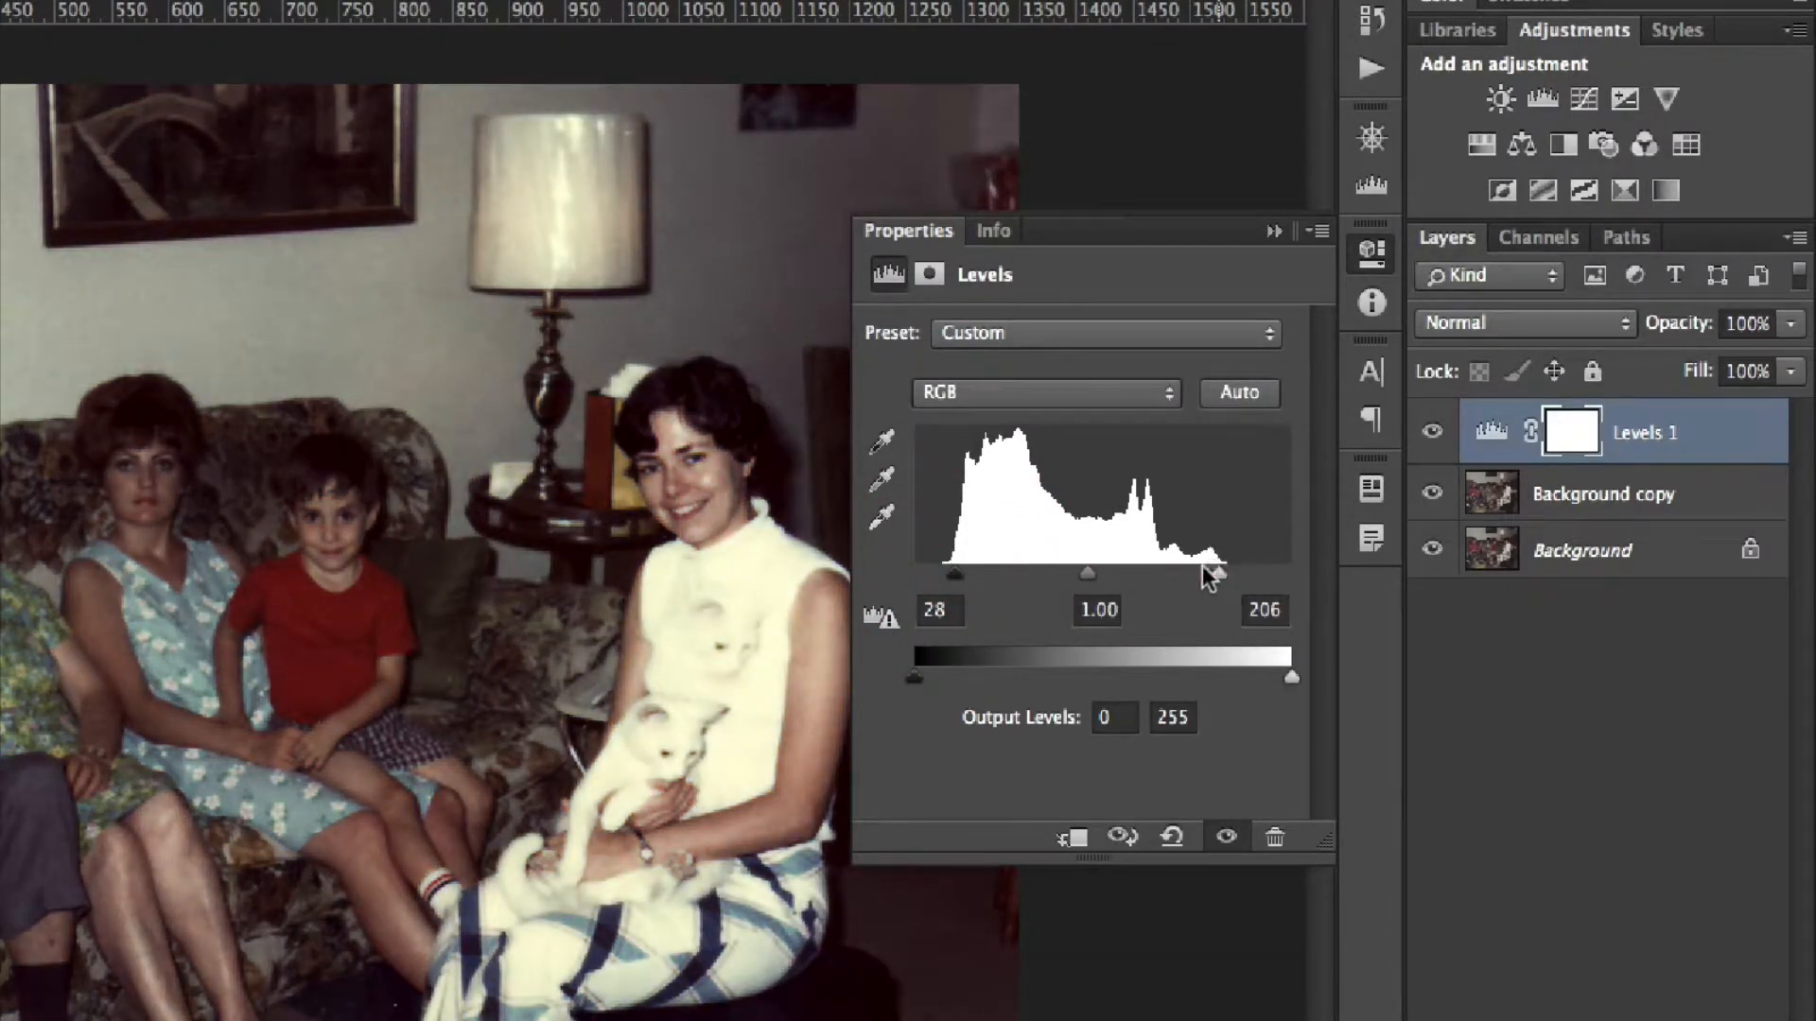
{"action": "left_click", "coordinate": [953, 579]}
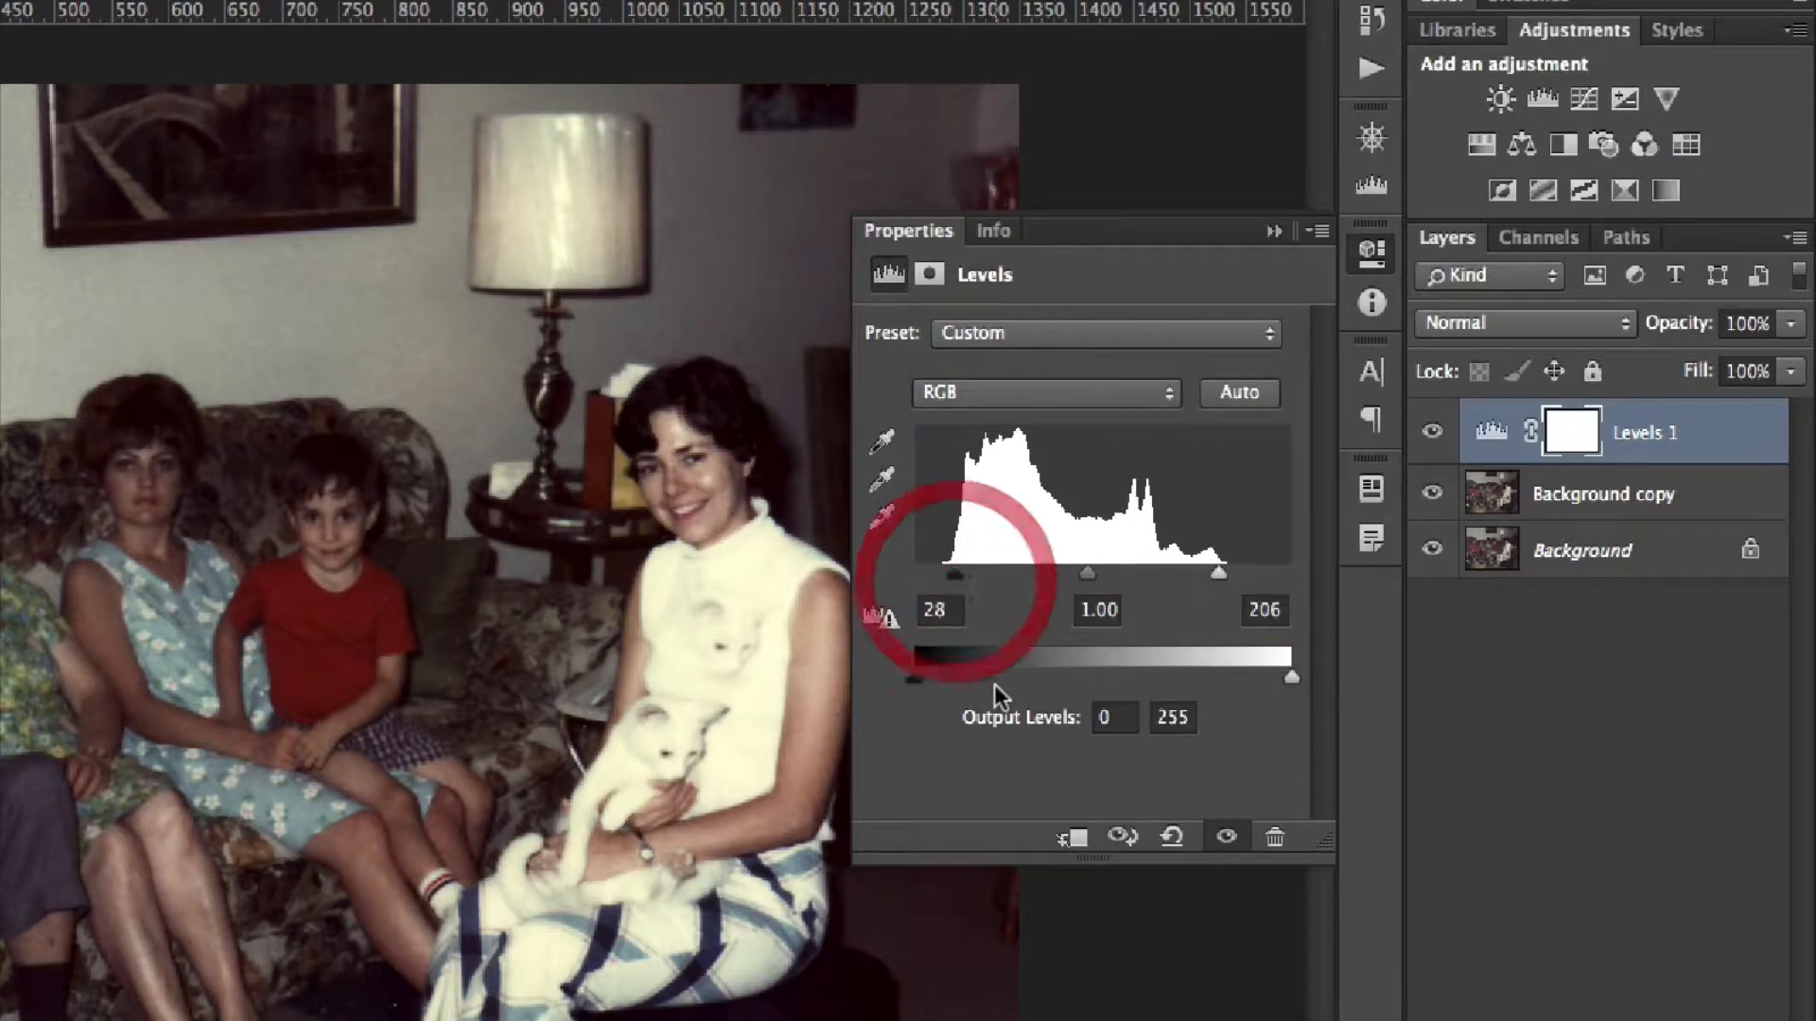
{"action": "left_click", "coordinate": [1268, 230]}
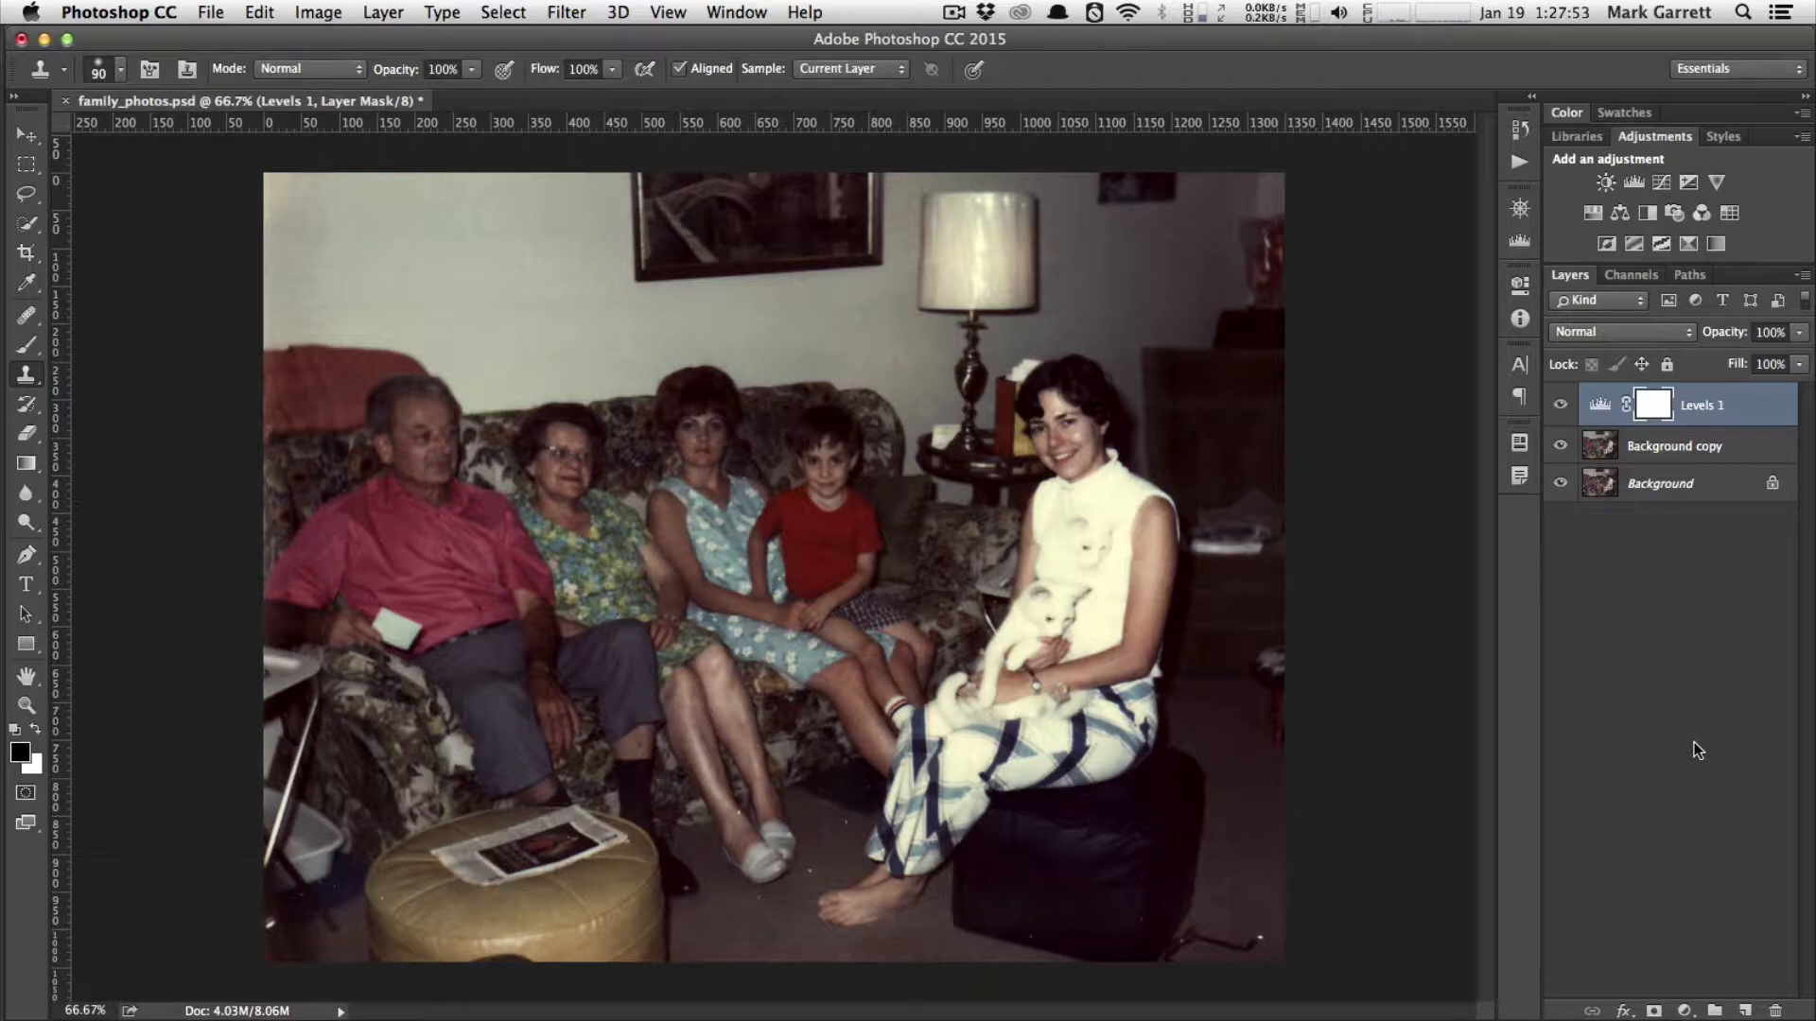
- Compare the photo with the Background copy and Levels 1 layers each hidden and shown again
{"action": "left_click", "coordinate": [1561, 446]}
{"action": "left_click", "coordinate": [1560, 446]}
{"action": "left_click", "coordinate": [1561, 405]}
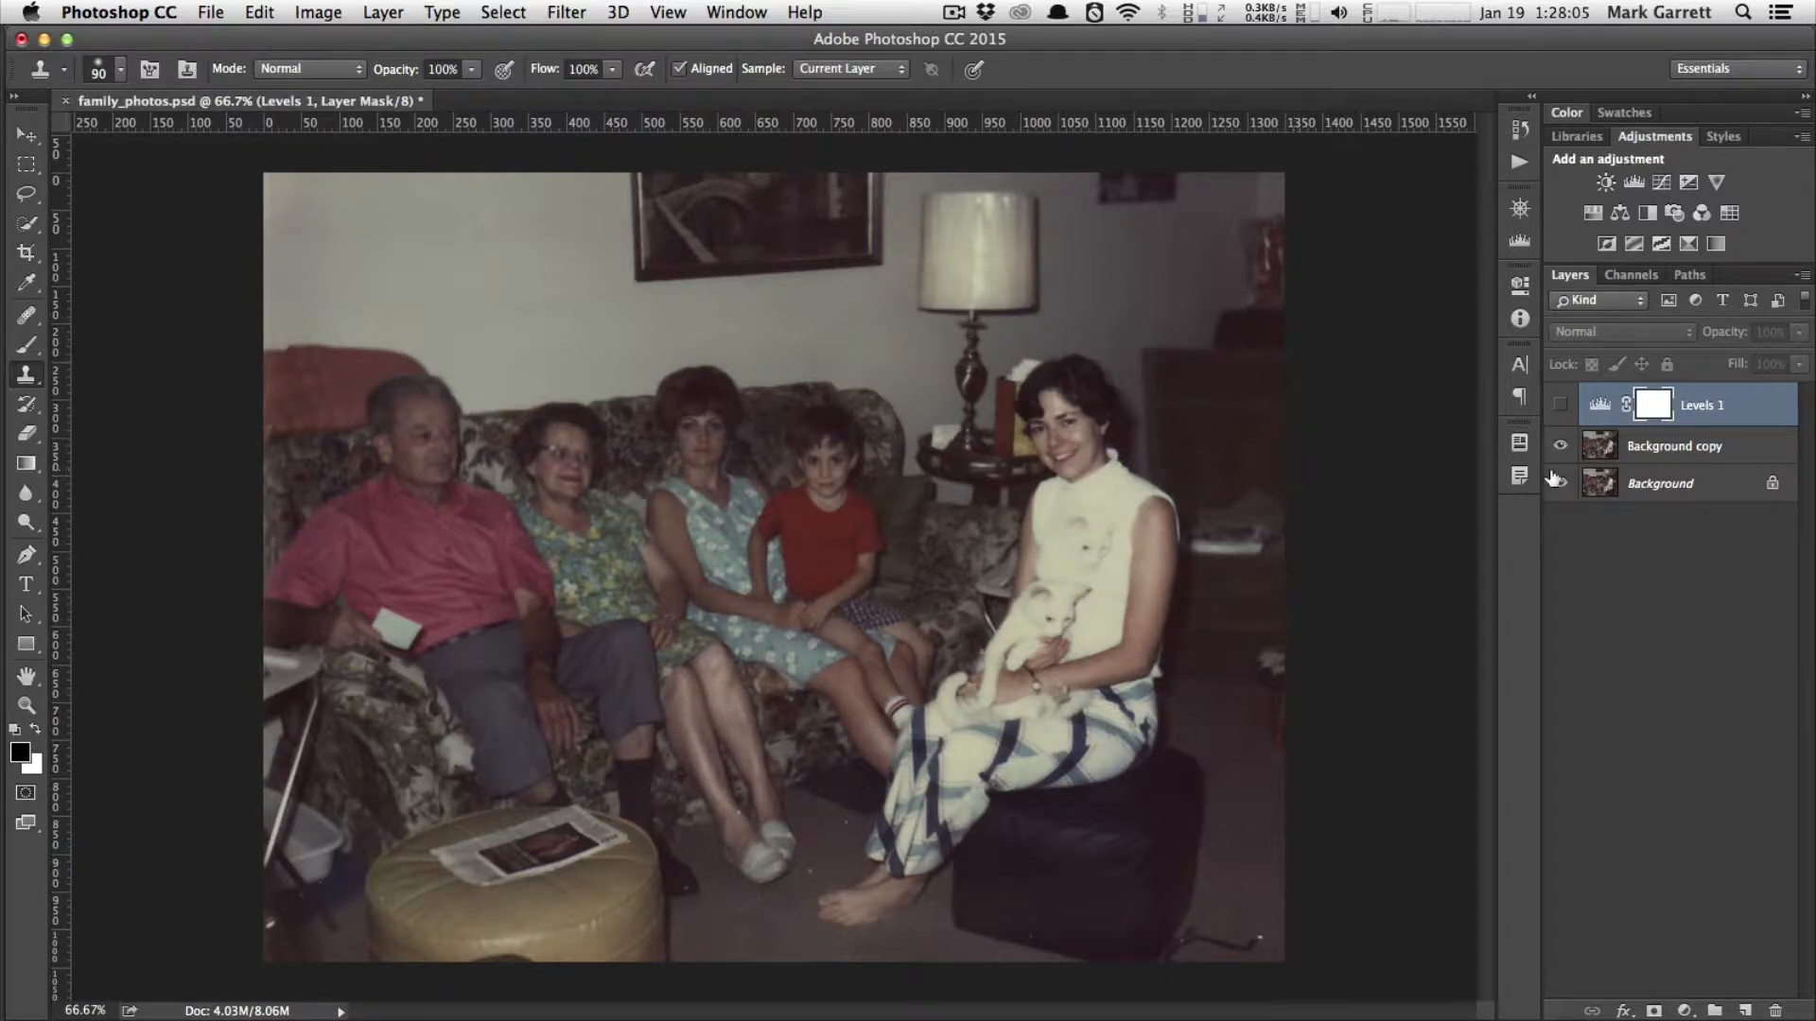
{"action": "left_click", "coordinate": [1561, 404]}
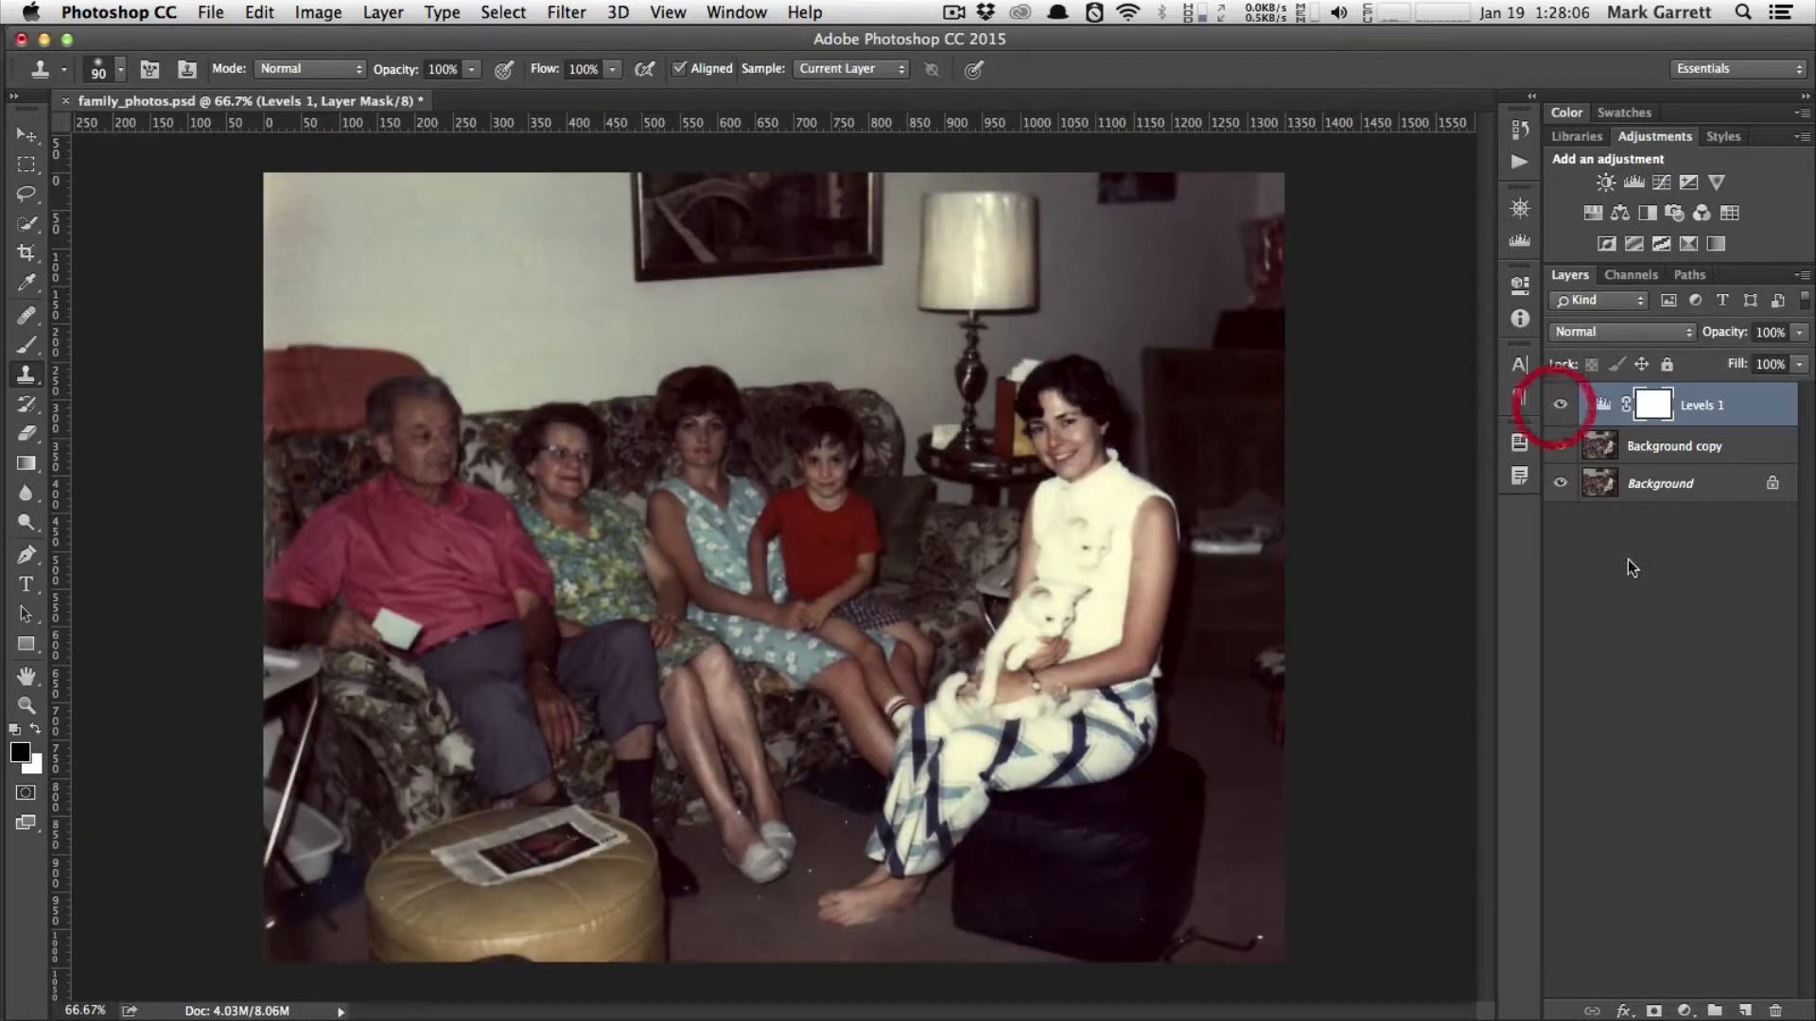
- Reopen the Levels 1 adjustment settings to review the input values, and close them
{"action": "left_click", "coordinate": [1601, 407]}
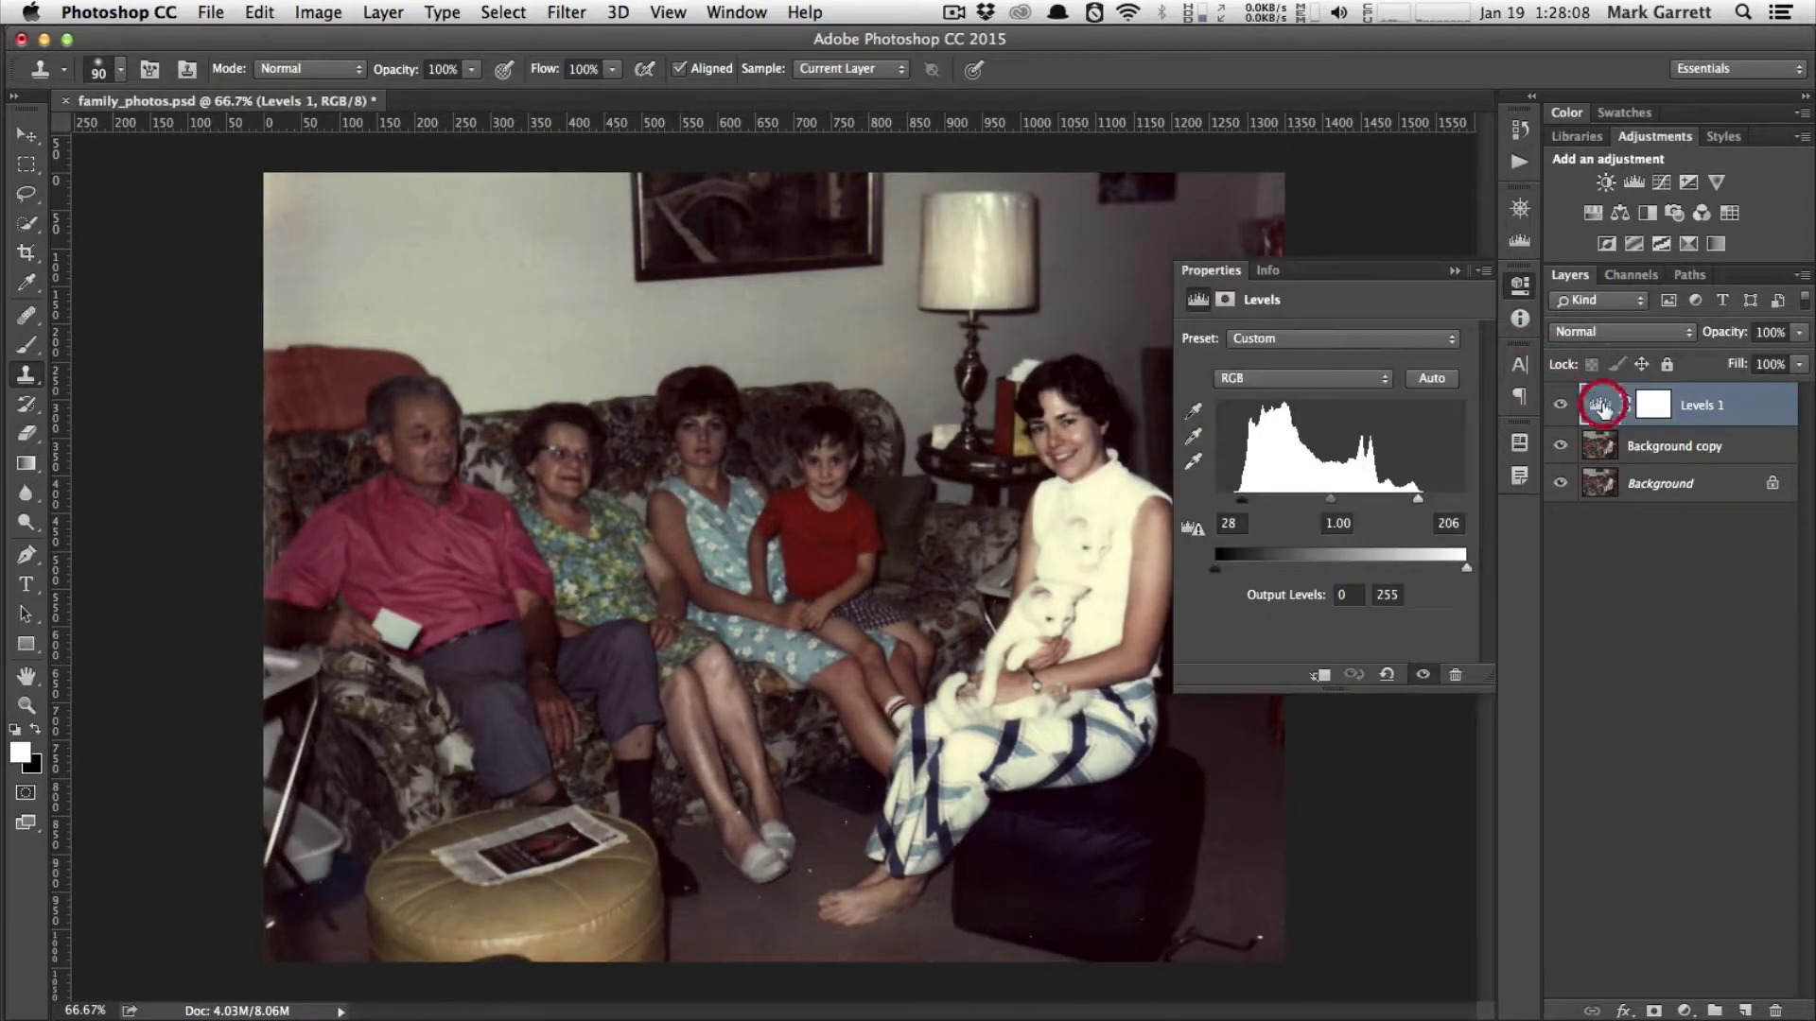
{"action": "left_click", "coordinate": [1519, 287]}
{"action": "left_click", "coordinate": [1519, 287]}
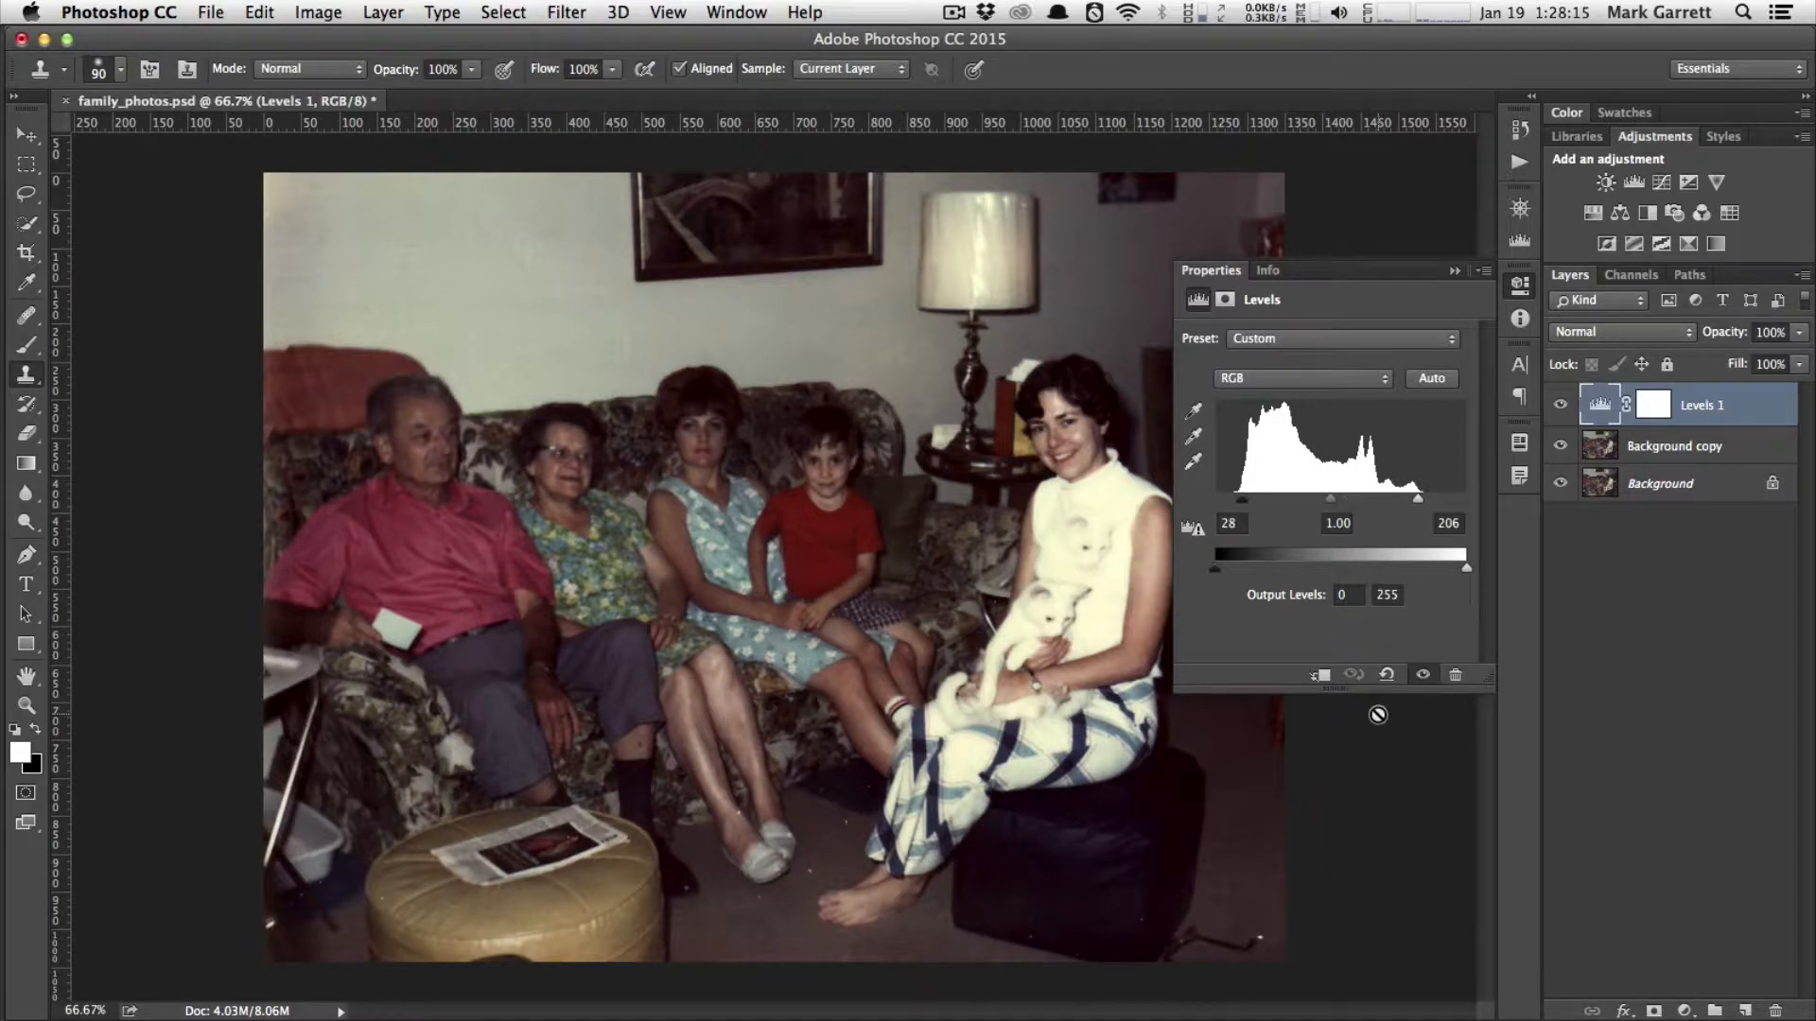
{"action": "left_click", "coordinate": [1454, 273]}
- Select the Background copy layer and look over the direct image adjustment commands without applying one
{"action": "left_click", "coordinate": [1664, 449]}
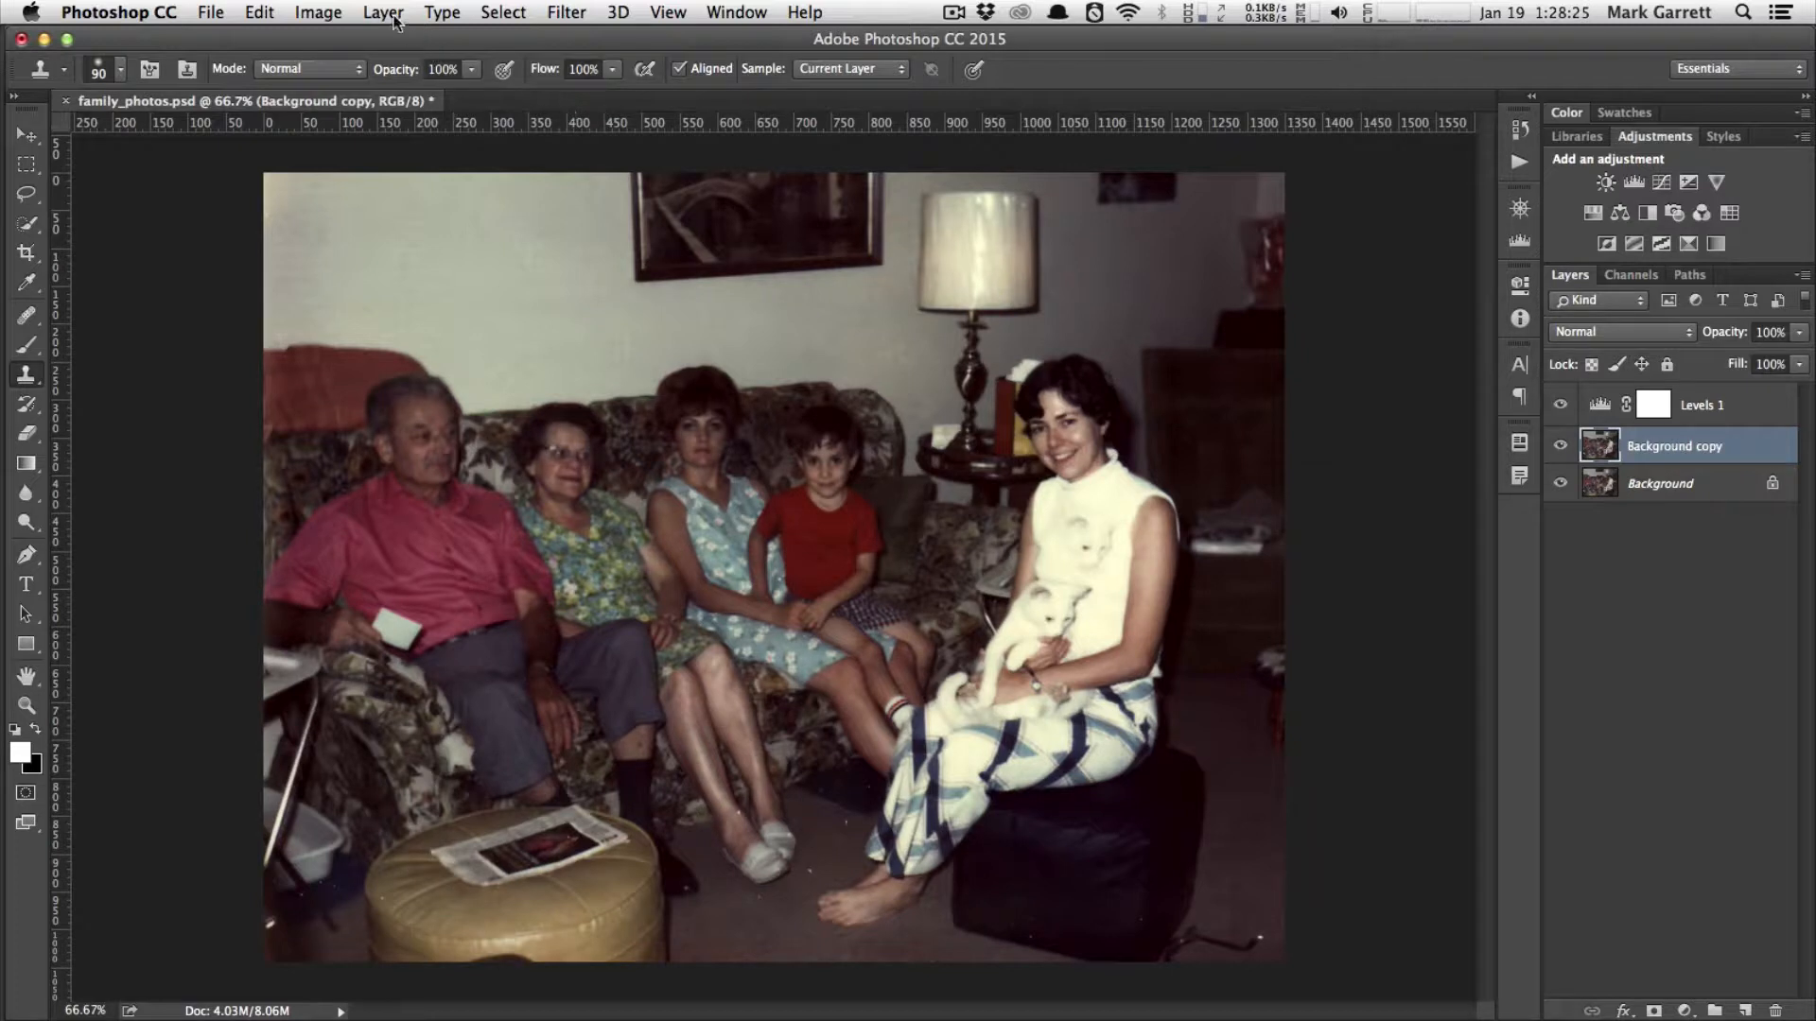
{"action": "left_click", "coordinate": [324, 12]}
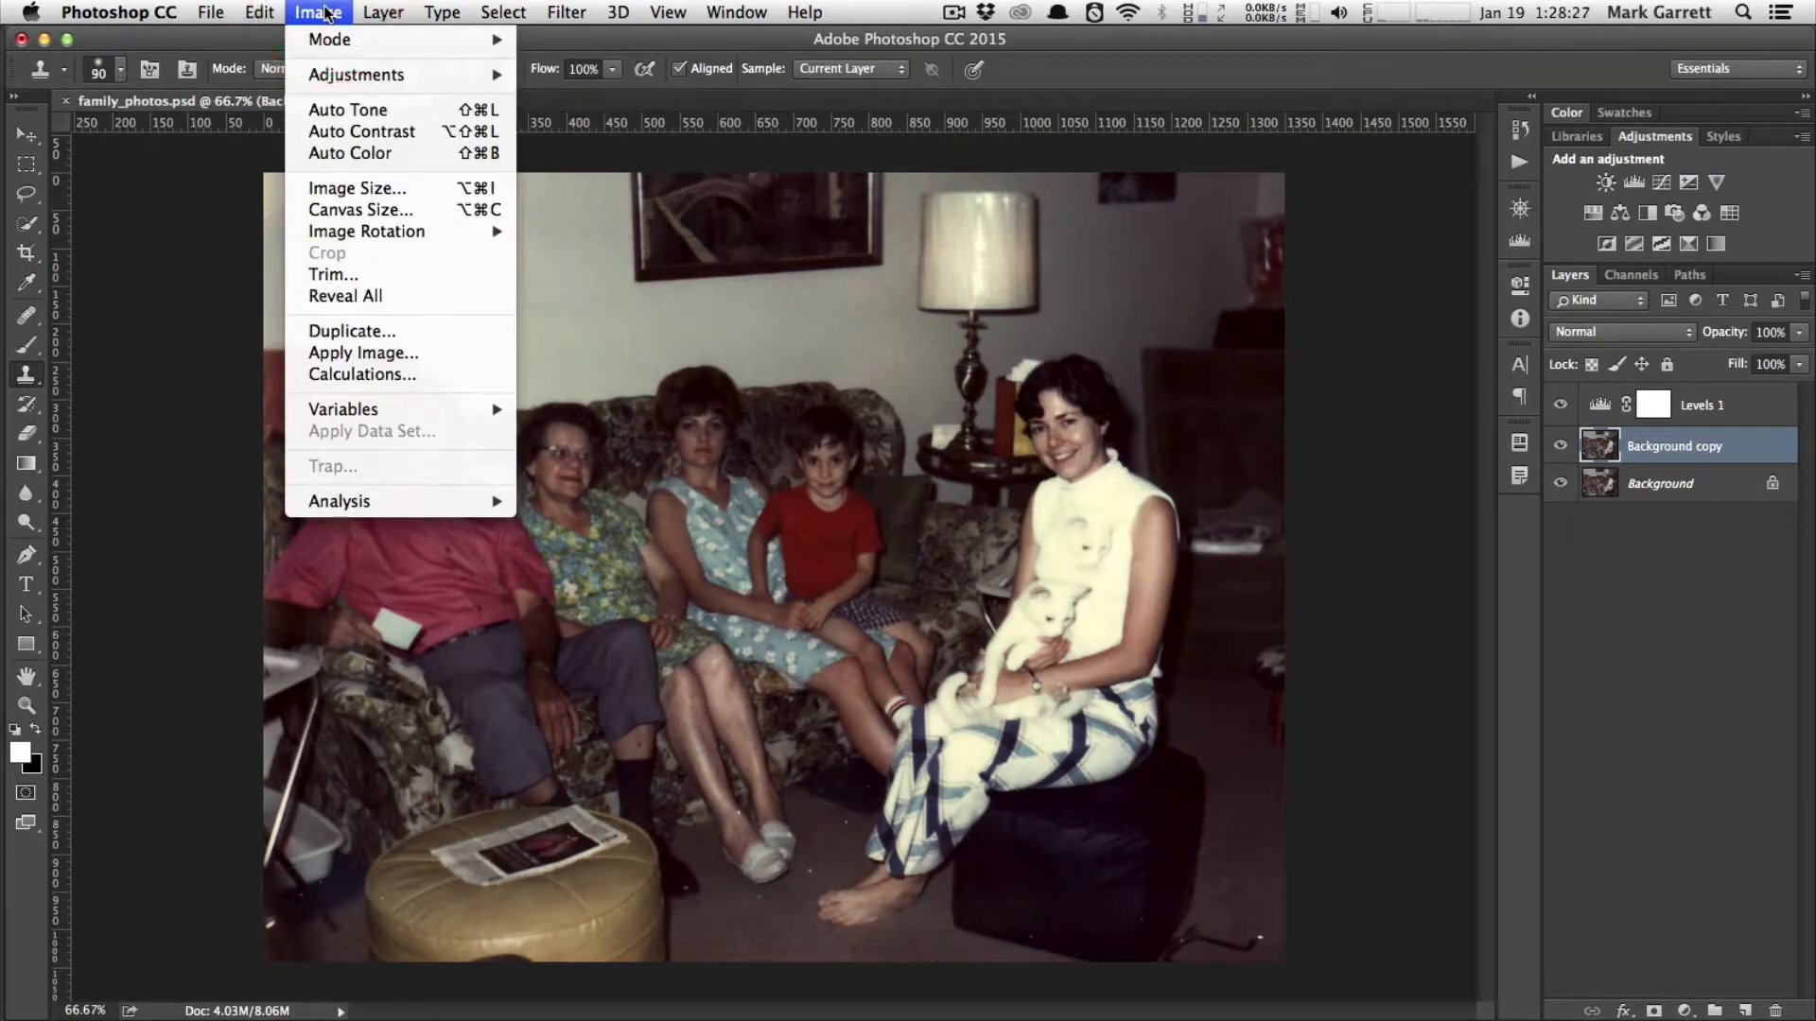
{"action": "mouse_move", "coordinate": [390, 76]}
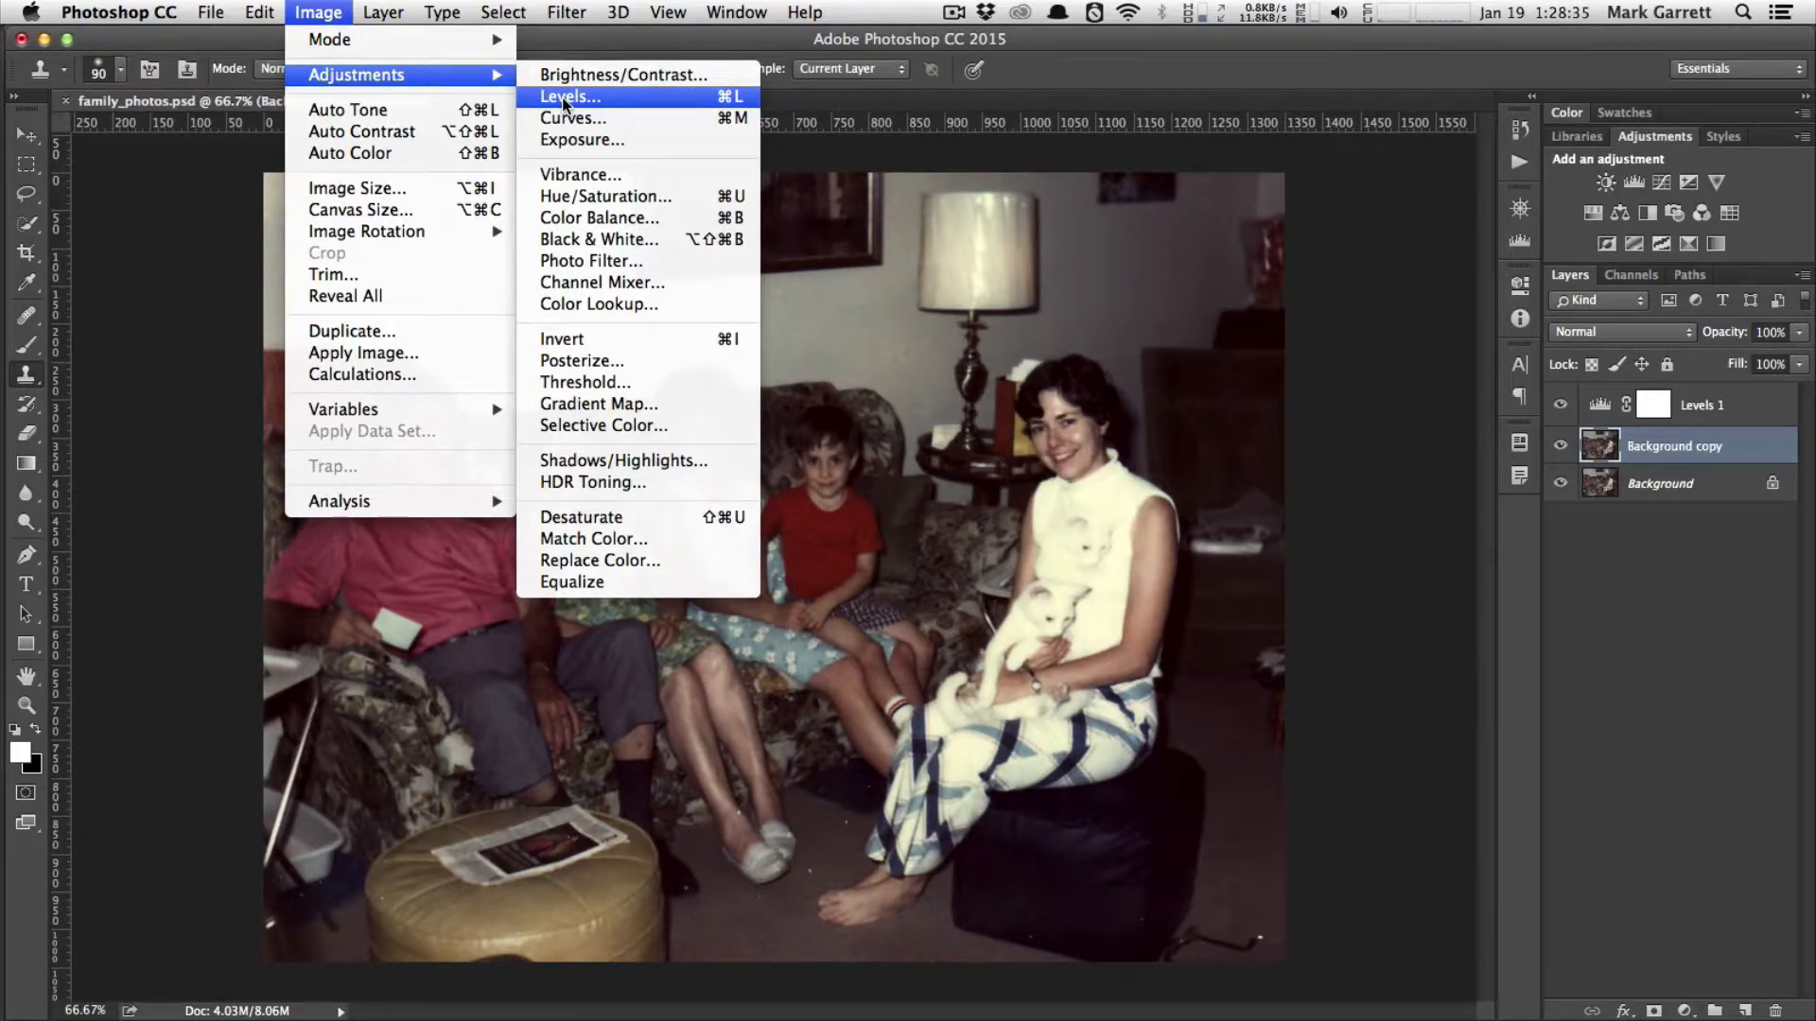
{"action": "left_click", "coordinate": [312, 14]}
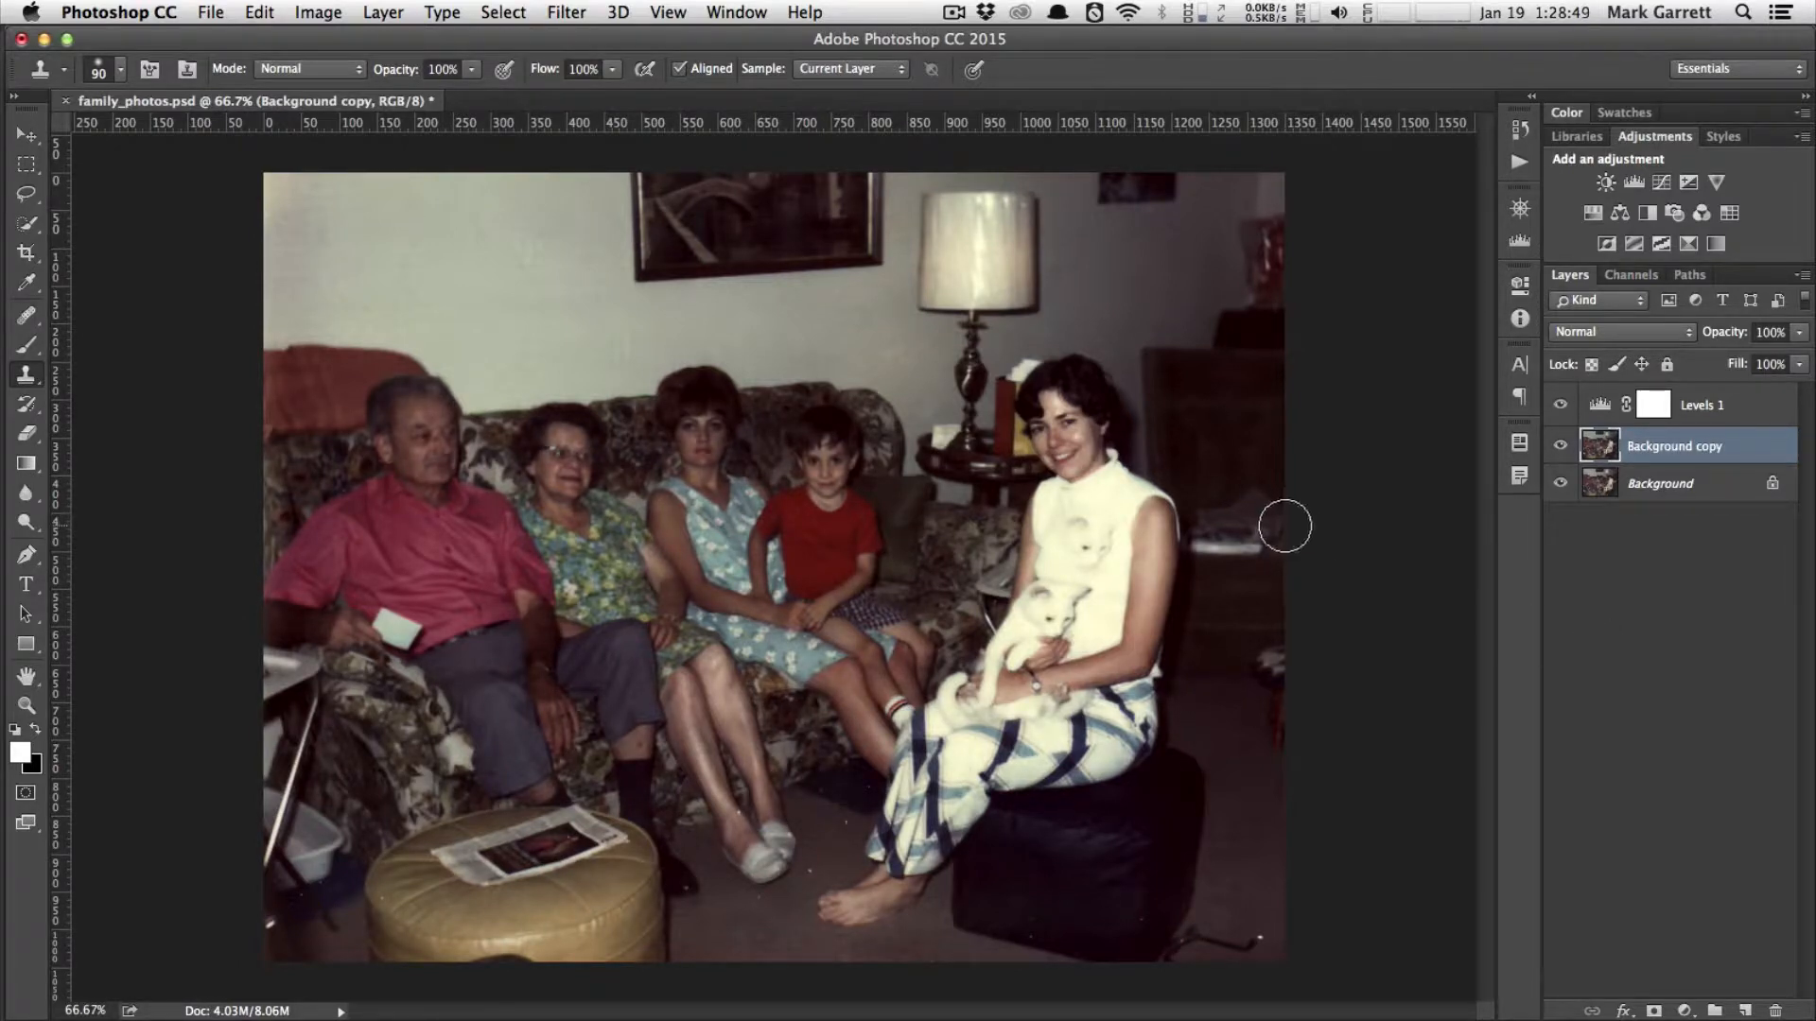
- Switch to the Scanning for the Web Tips page in Firefox and review the steps from straightening to global tonal correction
{"action": "left_click_drag", "start_coordinate": [1814, 168], "coordinate": [779, 87]}
{"action": "scroll", "coordinate": [883, 395], "scroll_direction": "up", "scroll_amount": 5}
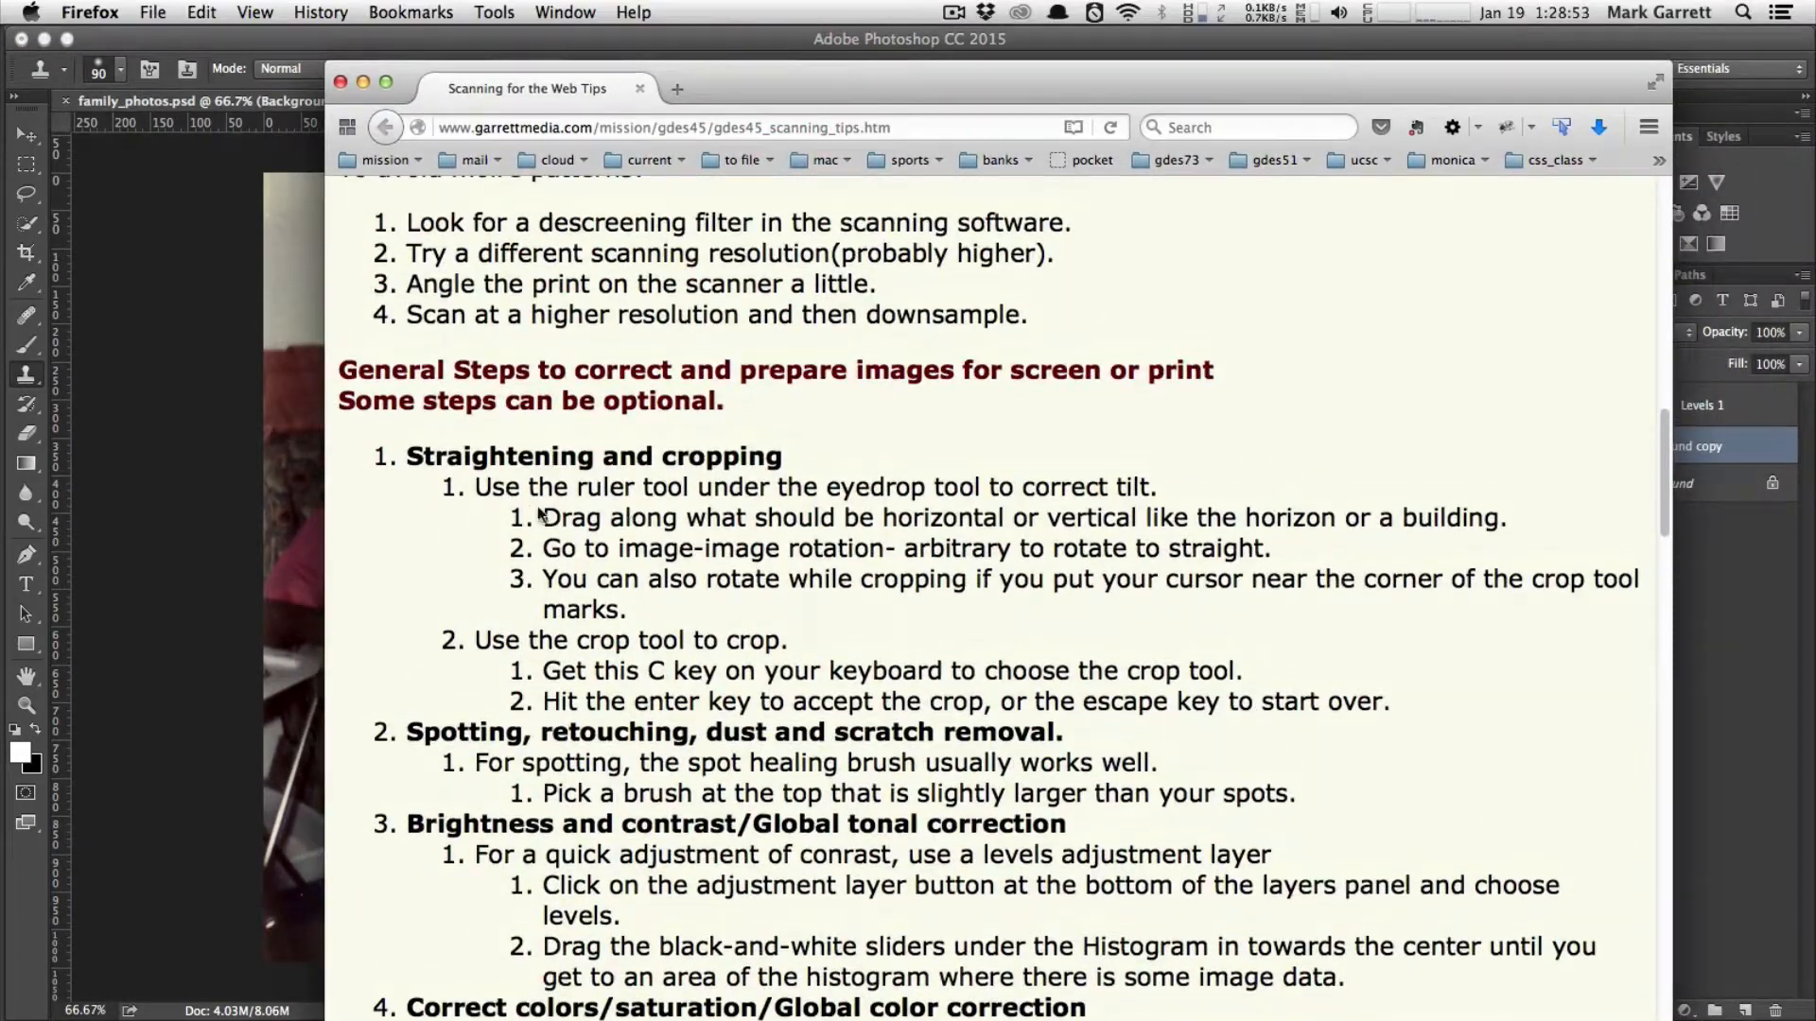
{"action": "scroll", "coordinate": [690, 564], "scroll_direction": "down", "scroll_amount": 3}
{"action": "scroll", "coordinate": [690, 565], "scroll_direction": "down", "scroll_amount": 2}
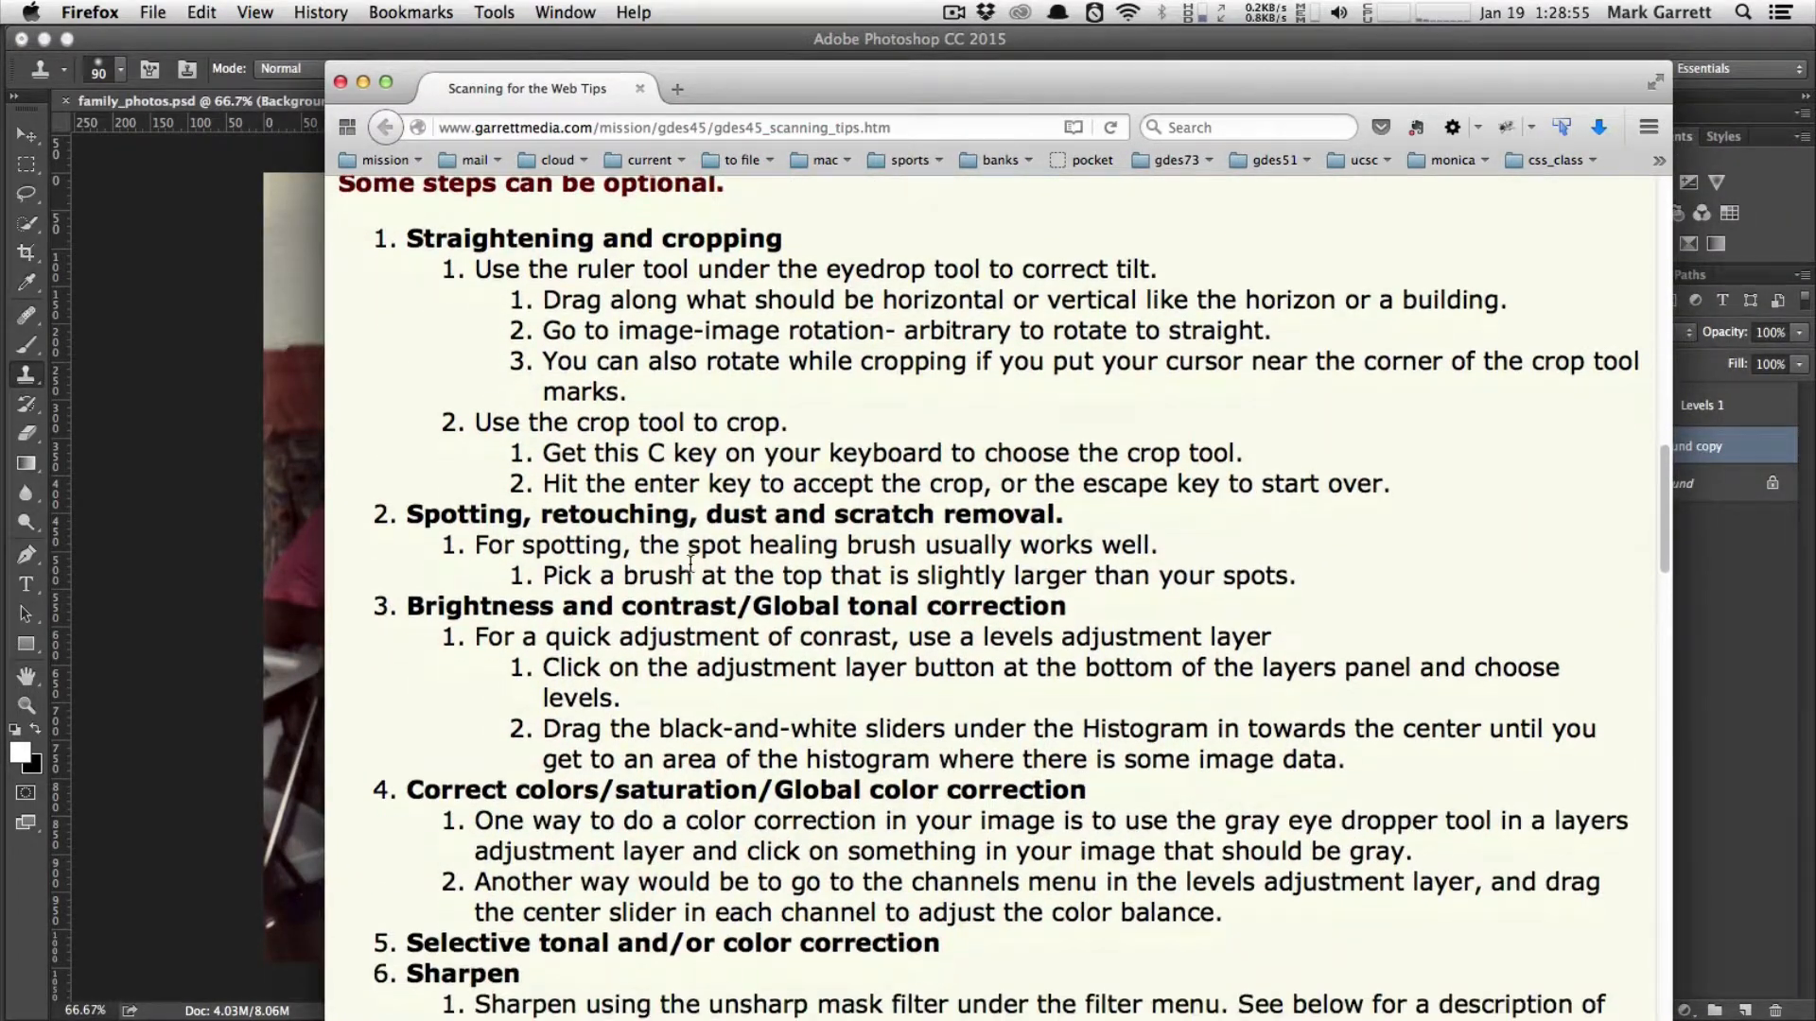
{"action": "scroll", "coordinate": [698, 548], "scroll_direction": "down", "scroll_amount": 3}
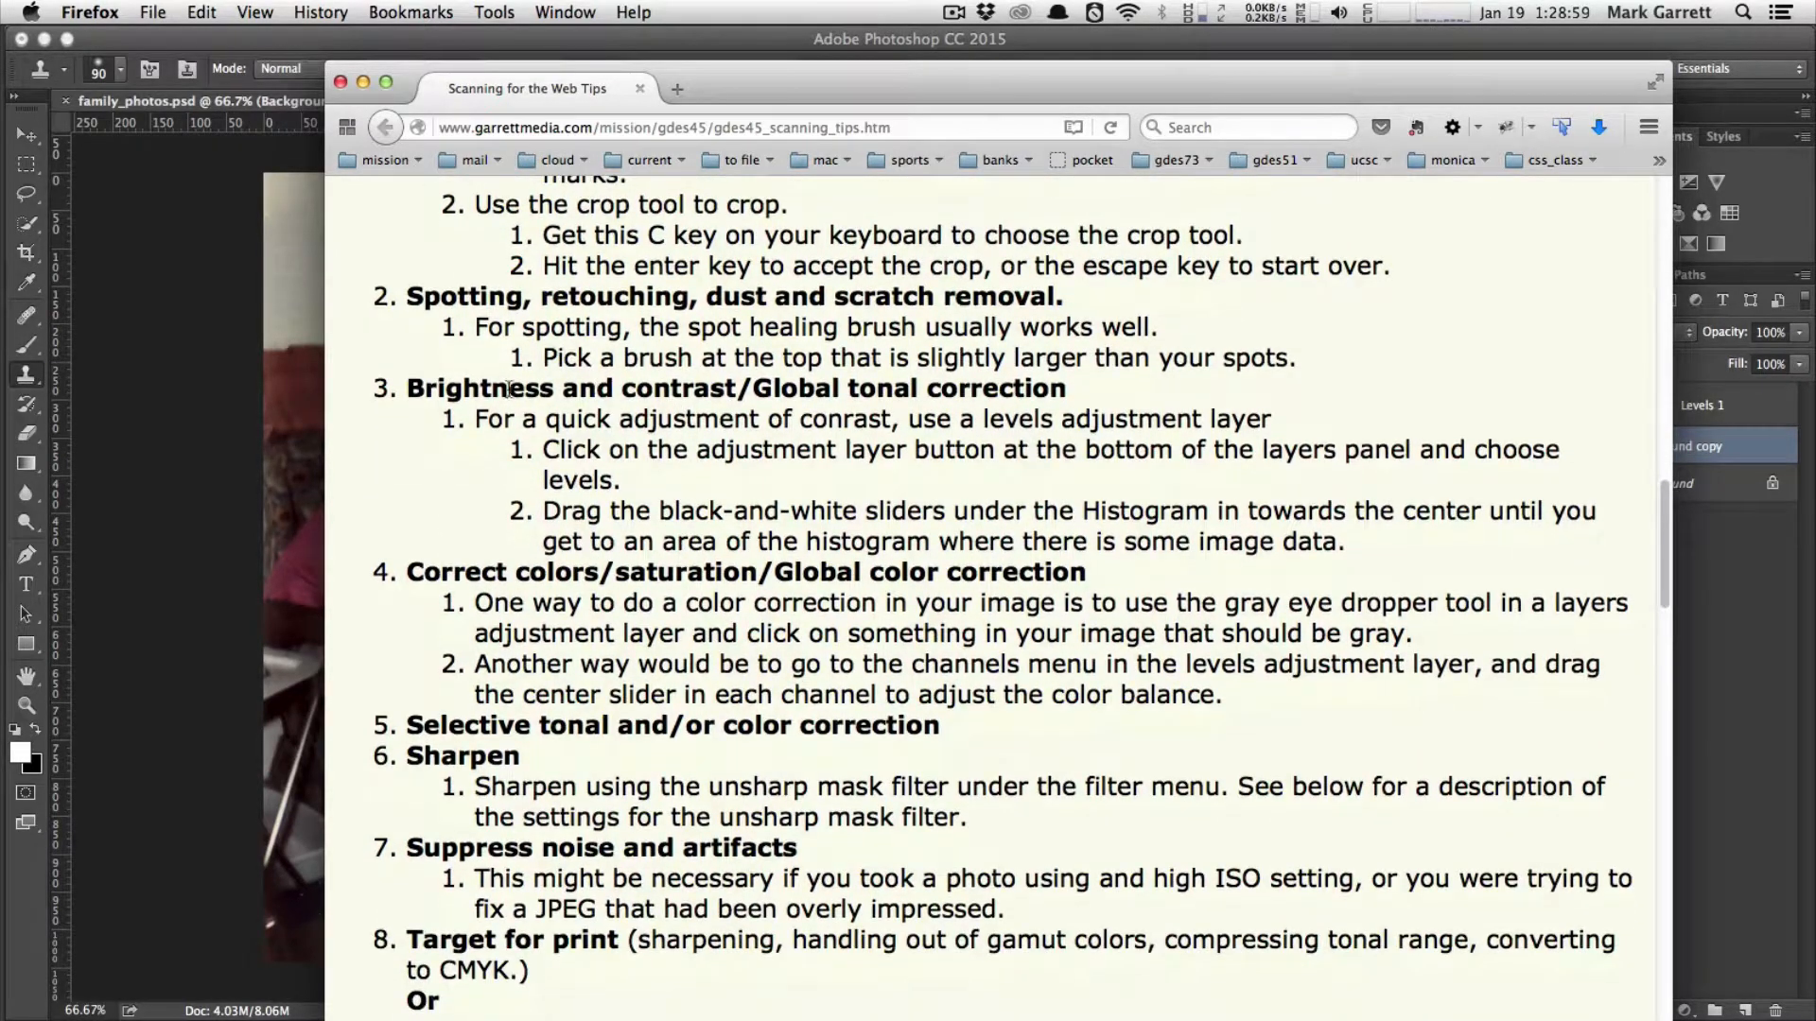
{"action": "left_click_drag", "start_coordinate": [754, 388], "coordinate": [927, 388]}
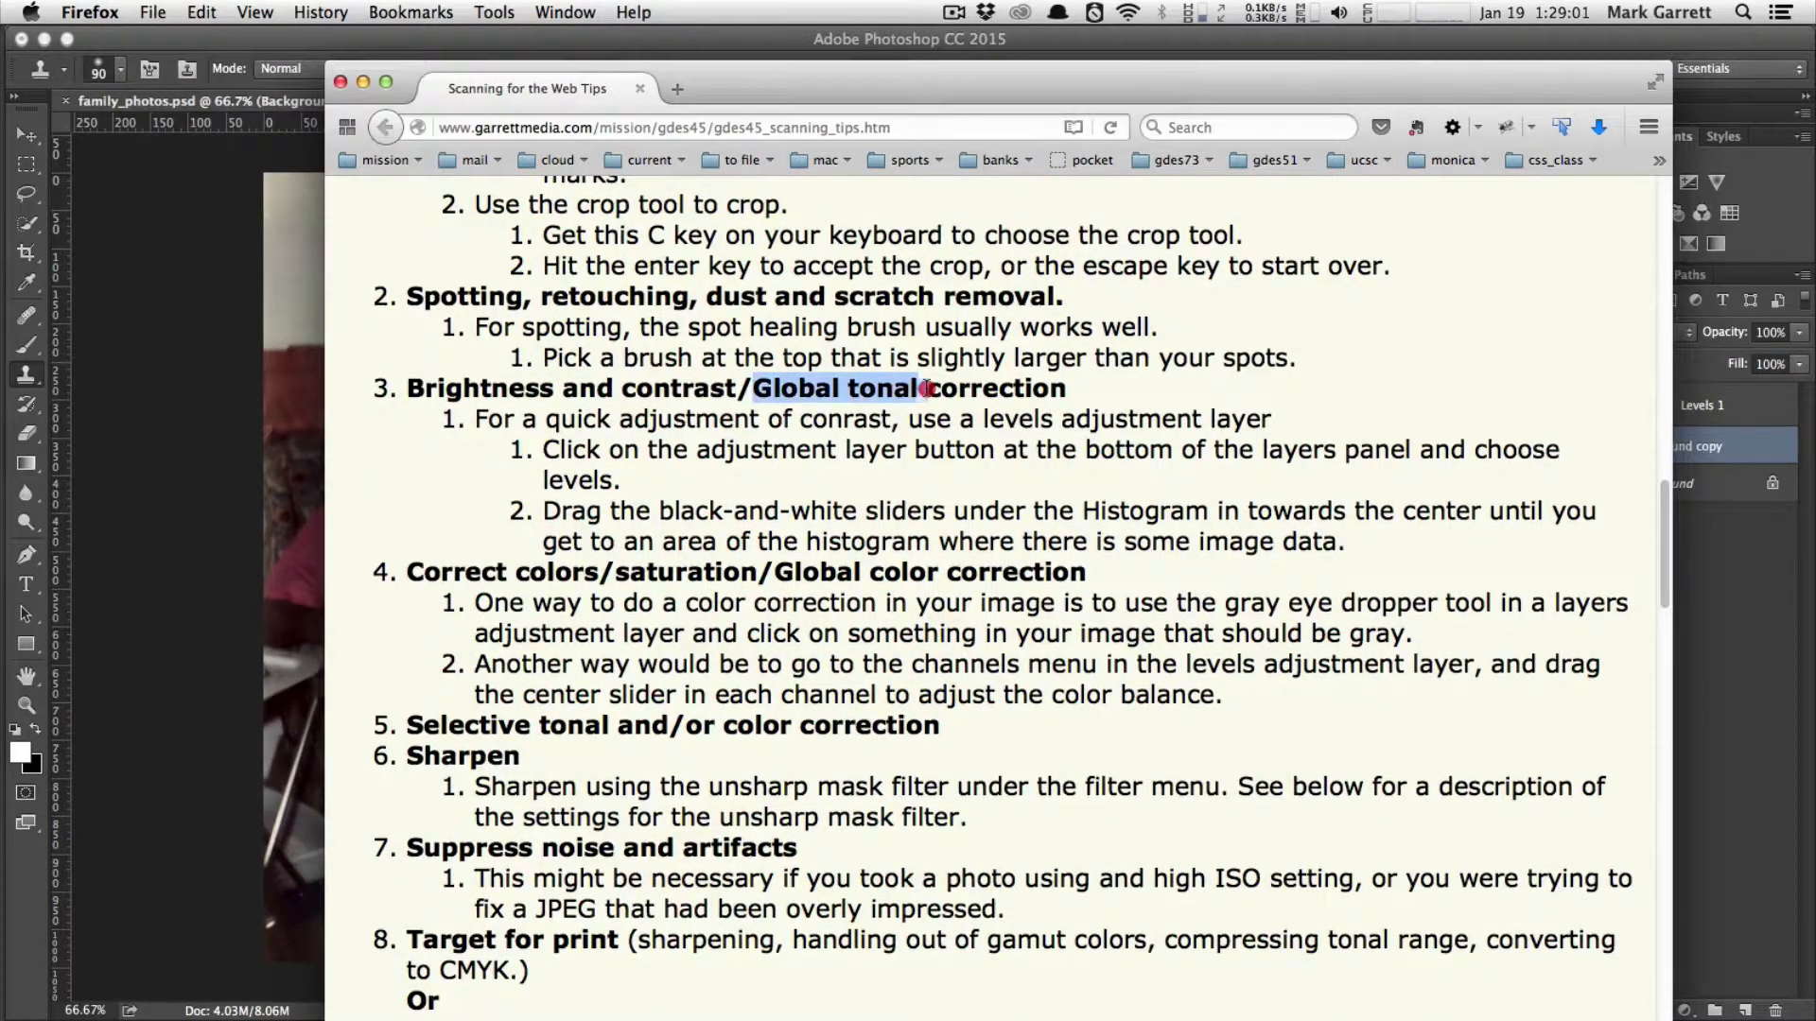
{"action": "left_click_drag", "start_coordinate": [617, 389], "coordinate": [919, 389]}
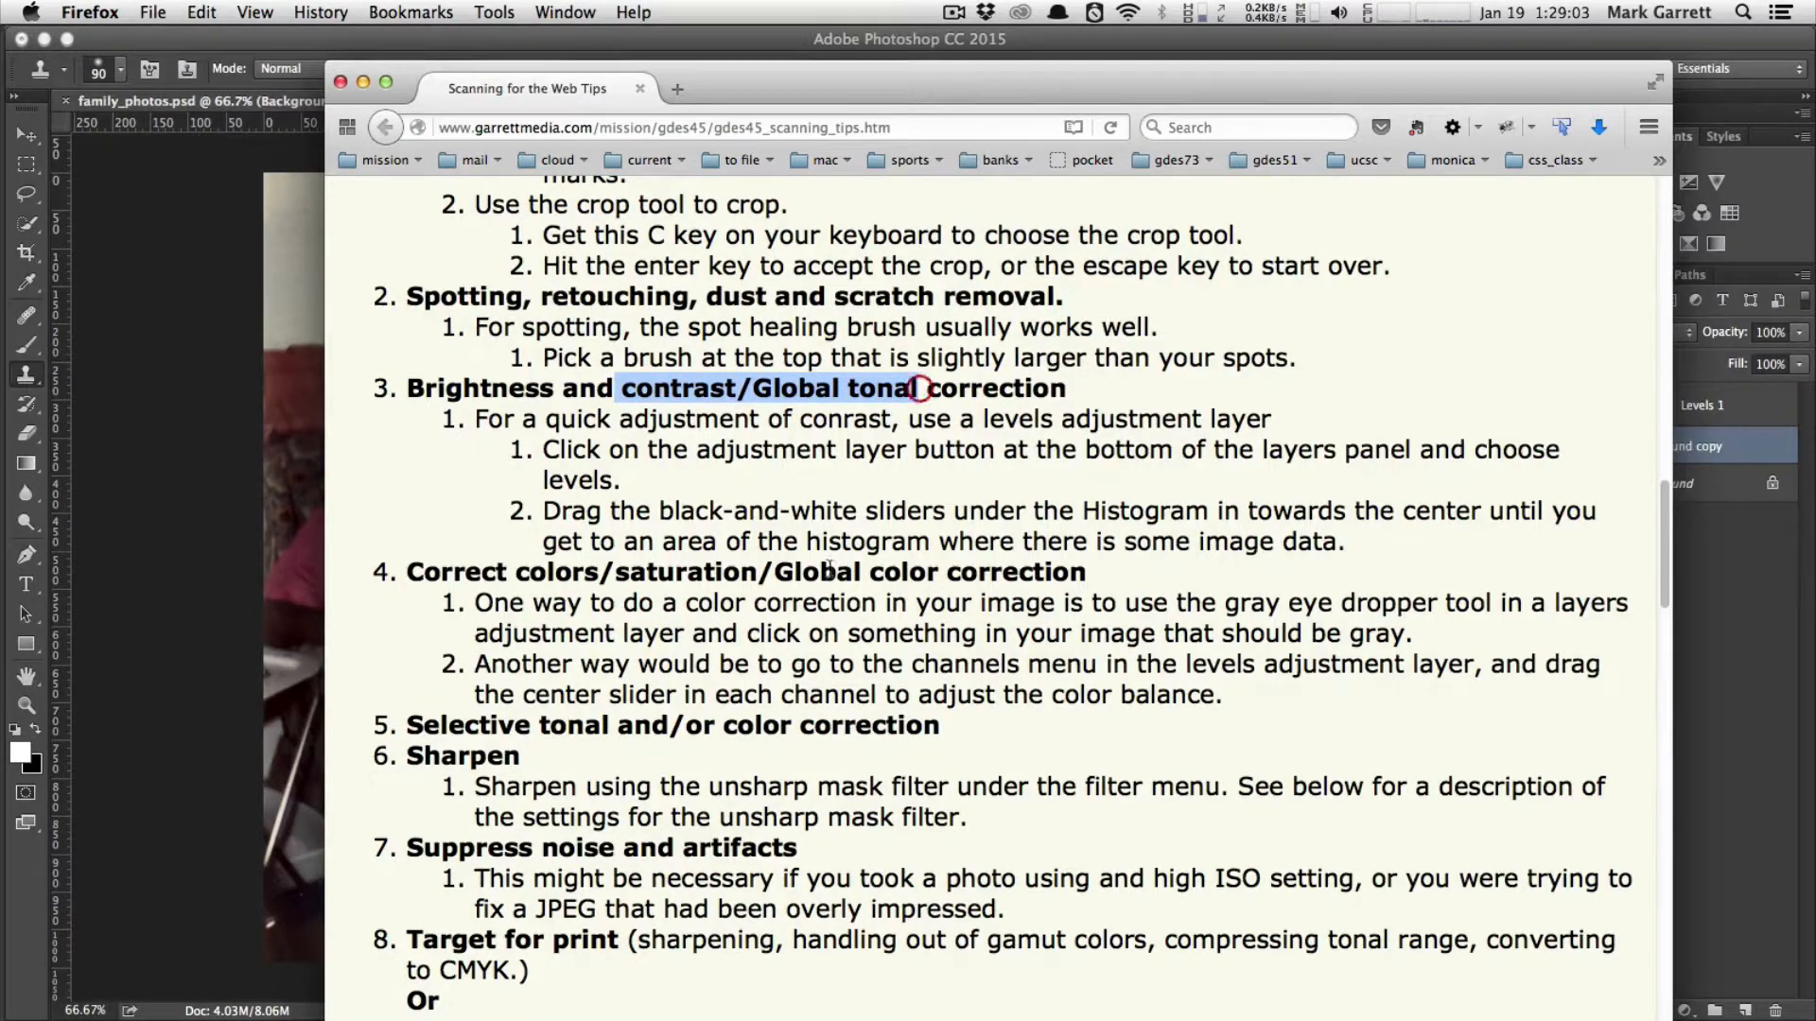
- Review the tips on global color correction, selective correction and sharpening, and minimize the browser window
{"action": "scroll", "coordinate": [536, 402], "scroll_direction": "down", "scroll_amount": 4}
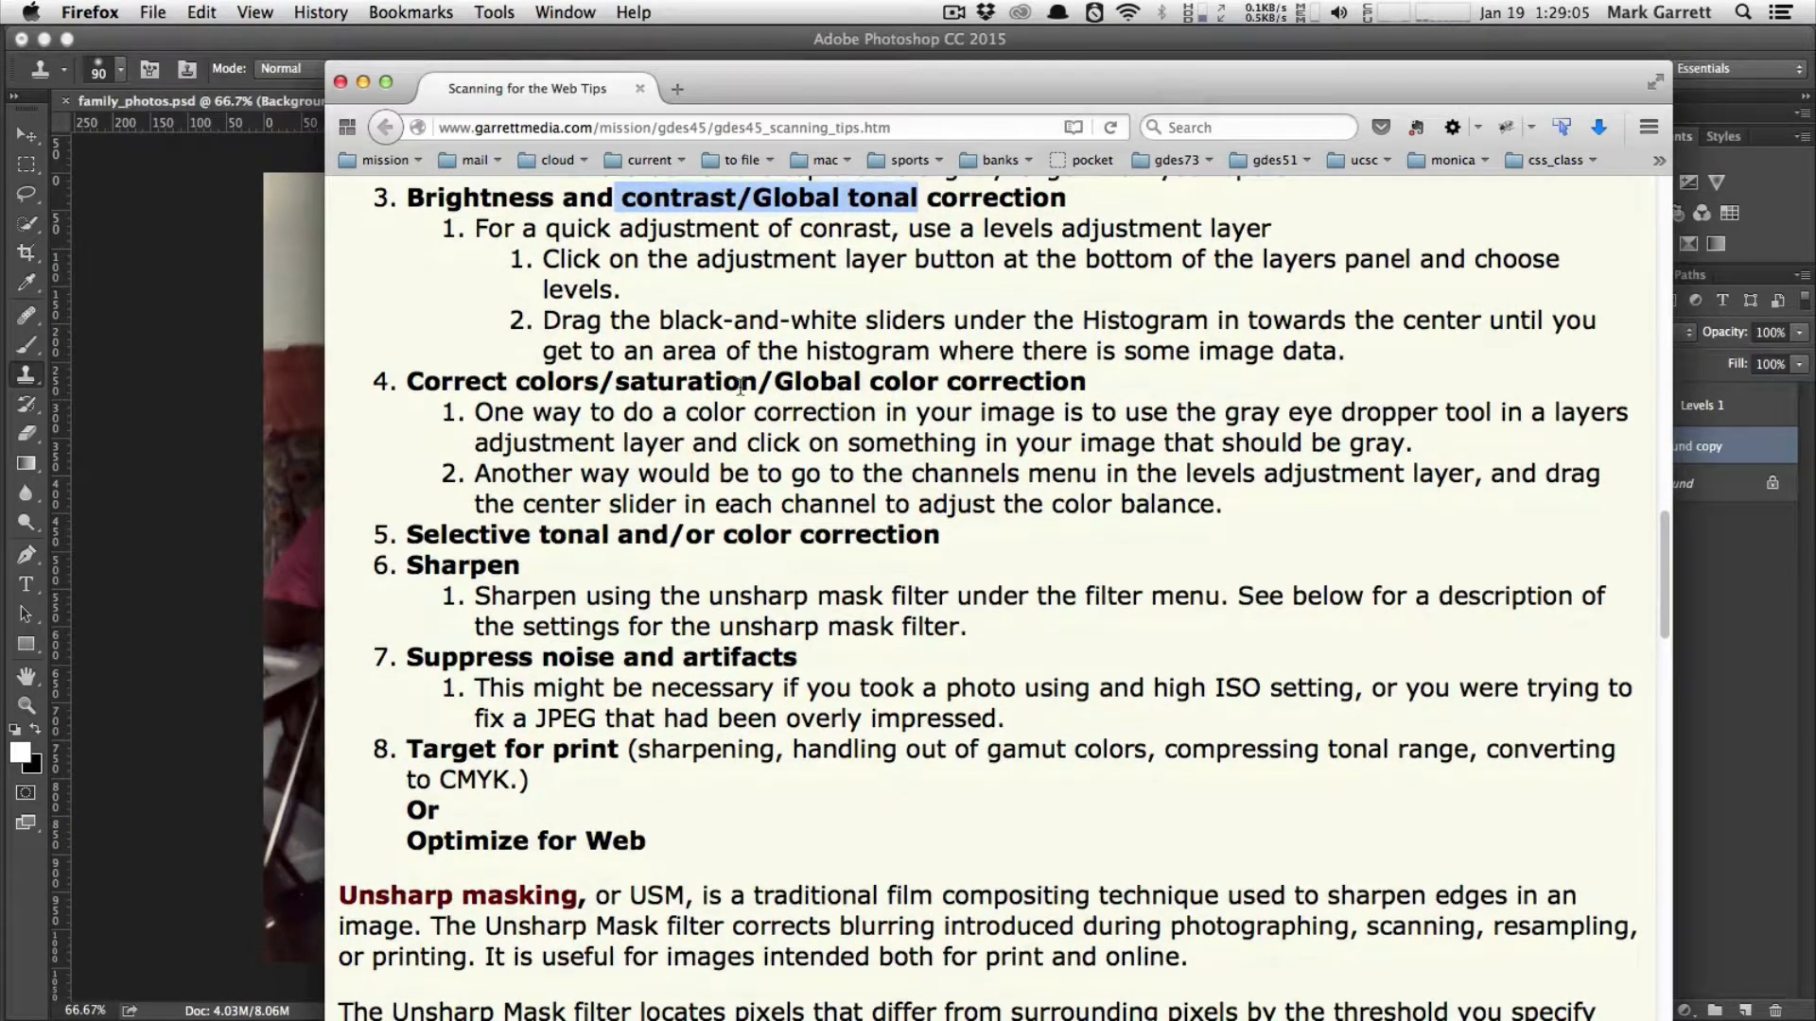
{"action": "left_click_drag", "start_coordinate": [839, 80], "coordinate": [801, 83]}
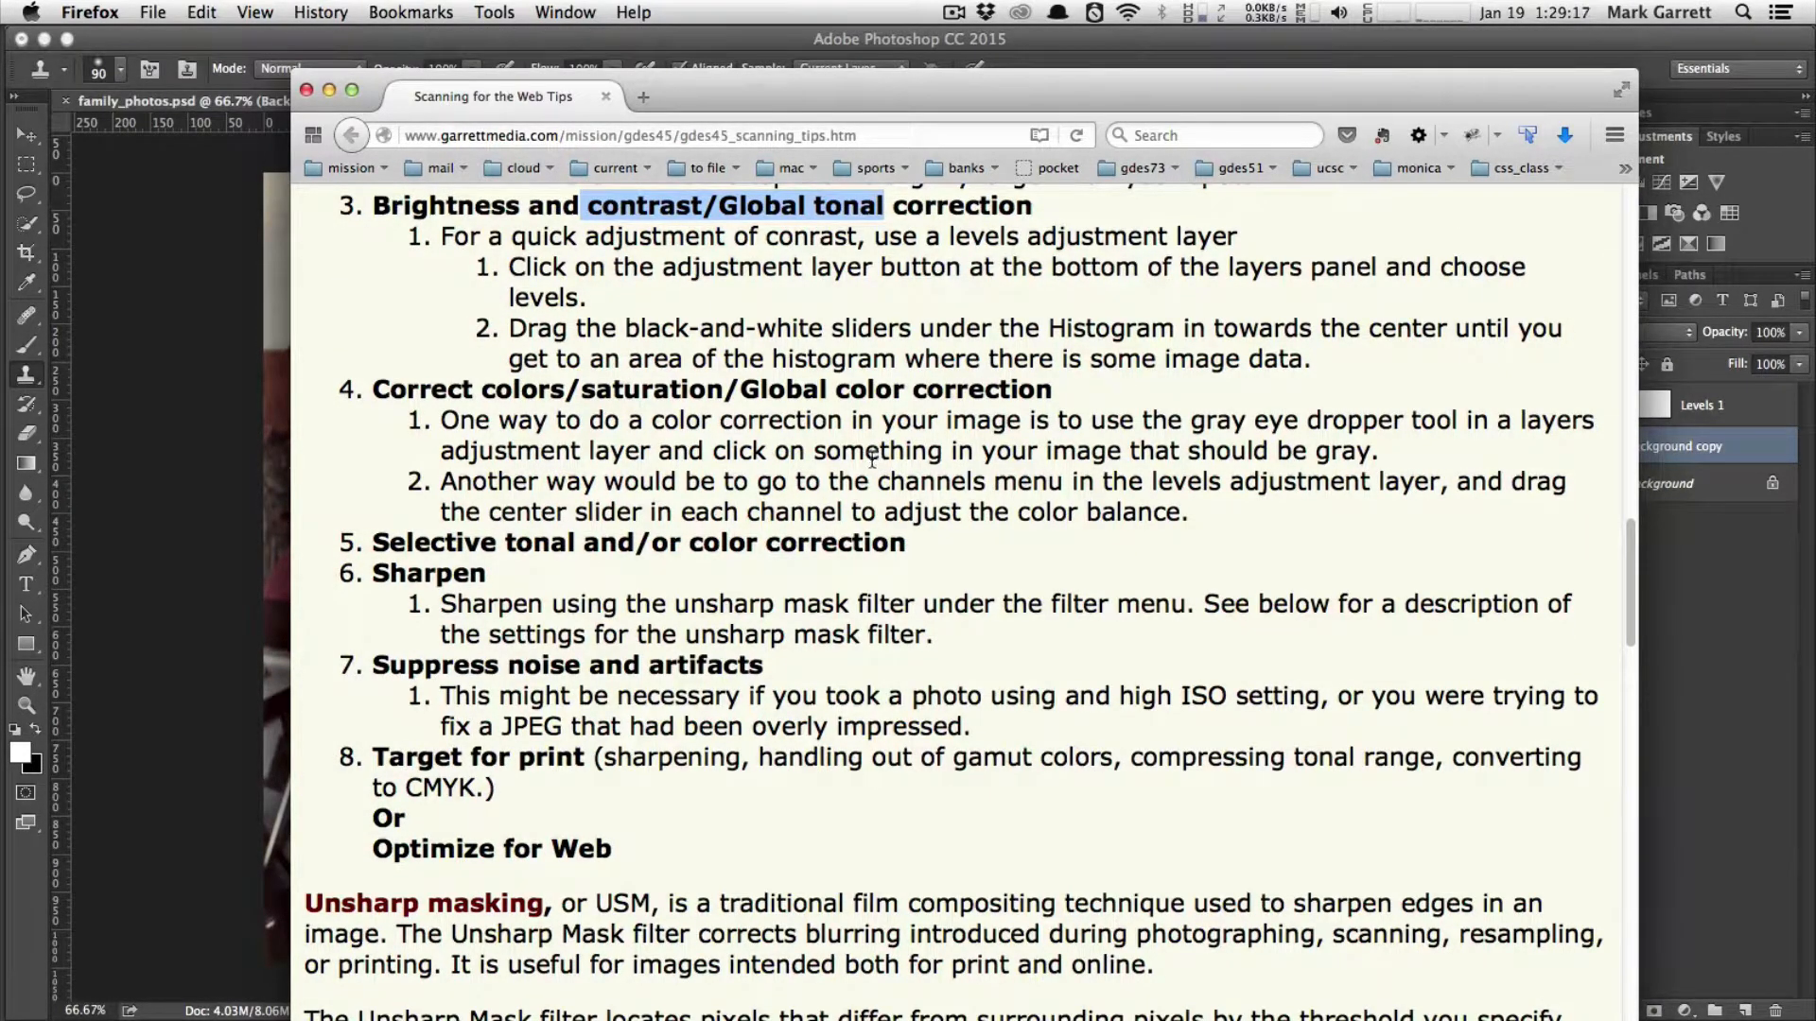
{"action": "left_click_drag", "start_coordinate": [372, 547], "coordinate": [908, 551]}
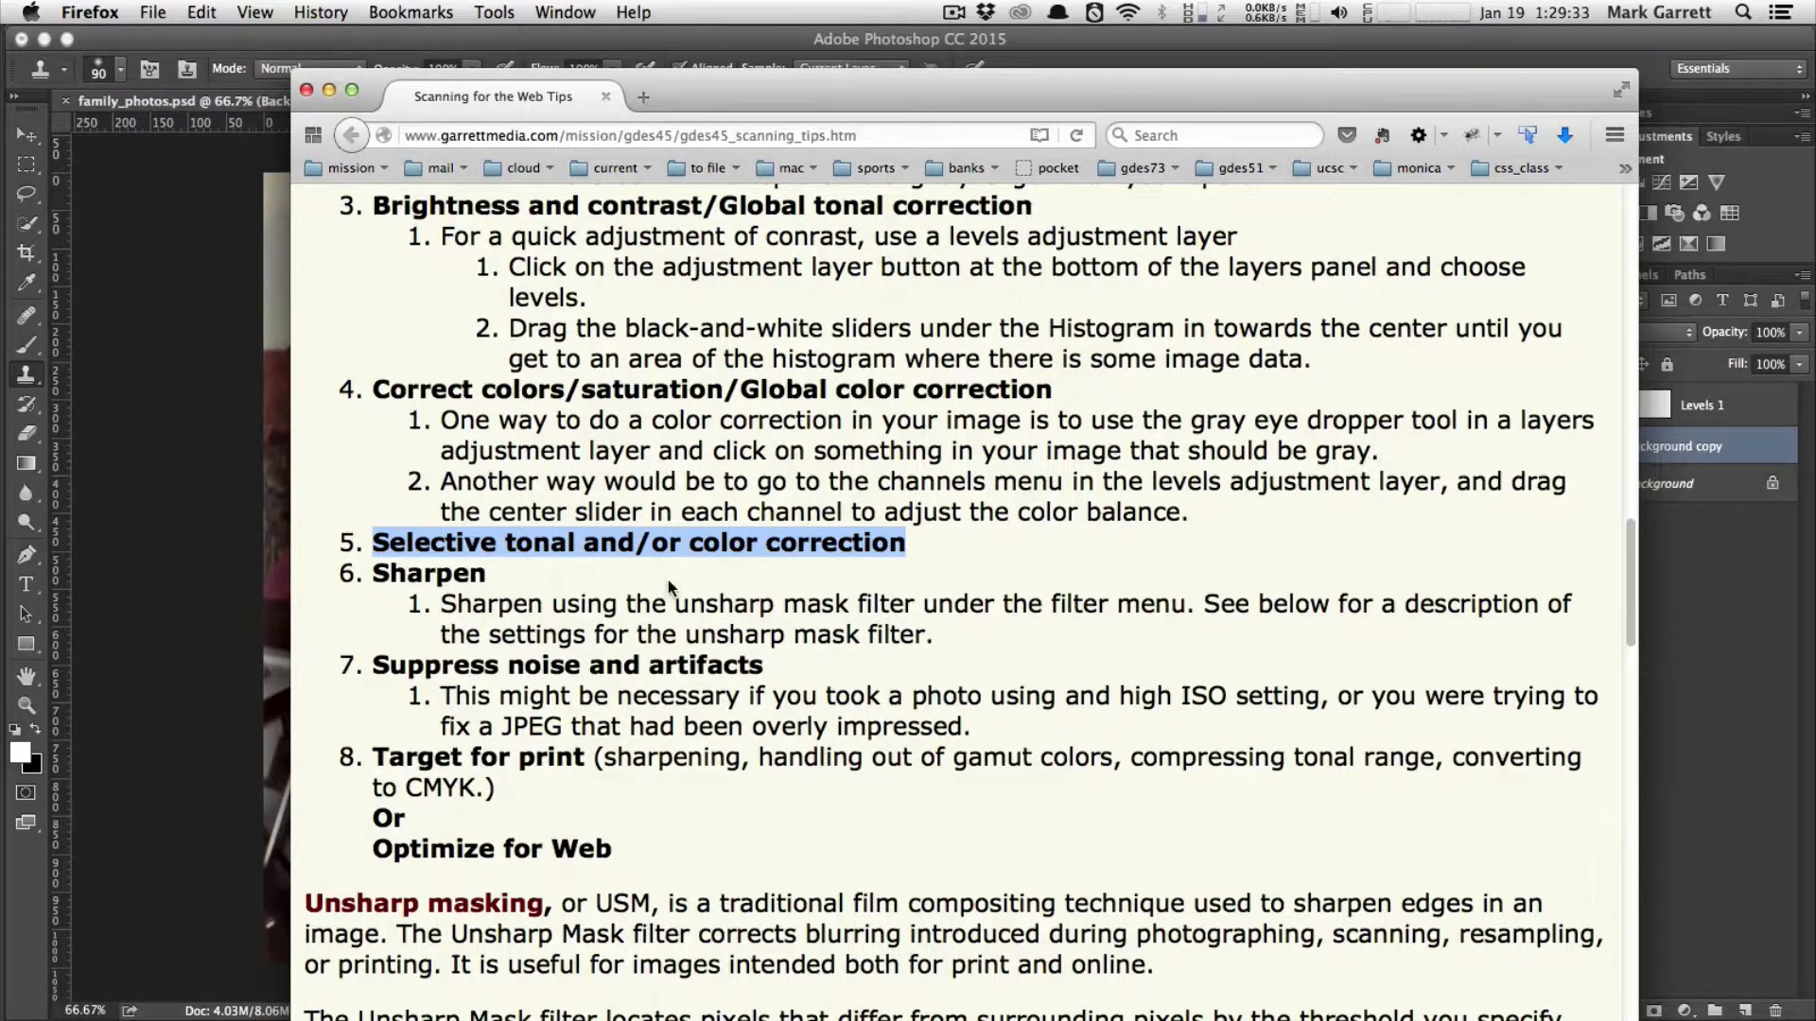
{"action": "scroll", "coordinate": [667, 586], "scroll_direction": "down", "scroll_amount": 3}
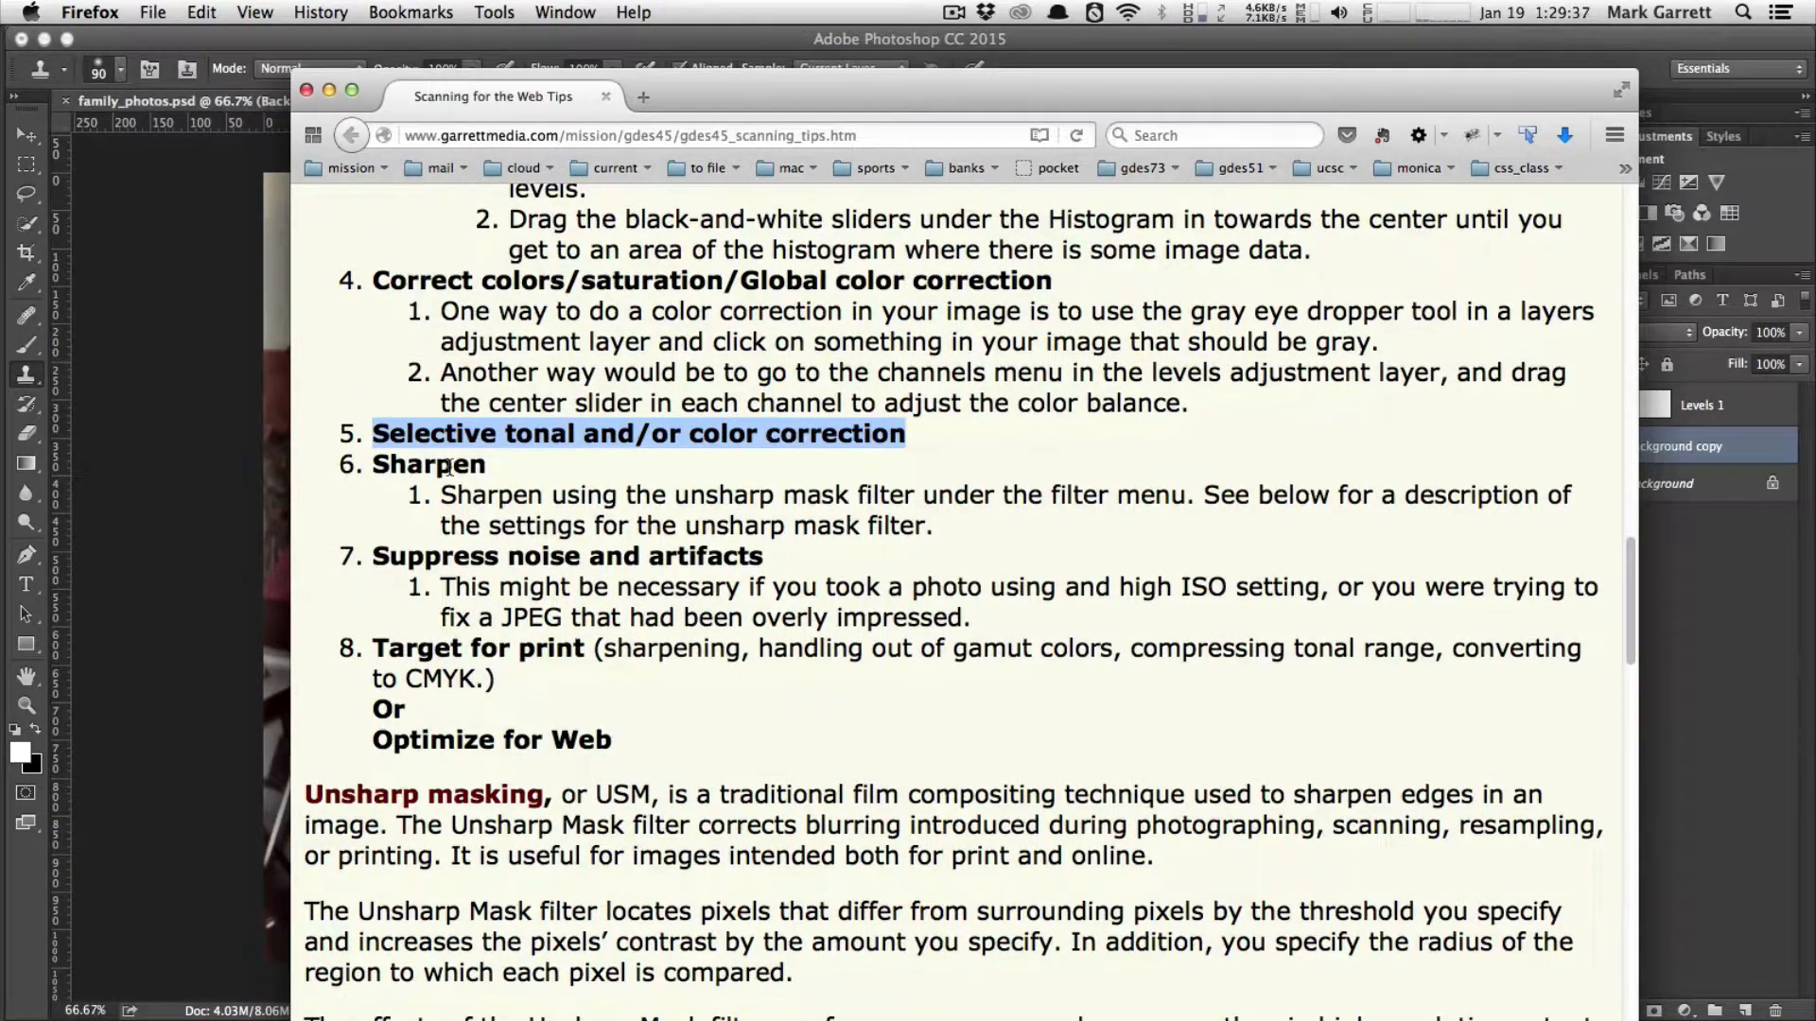
{"action": "key", "text": "super+m"}
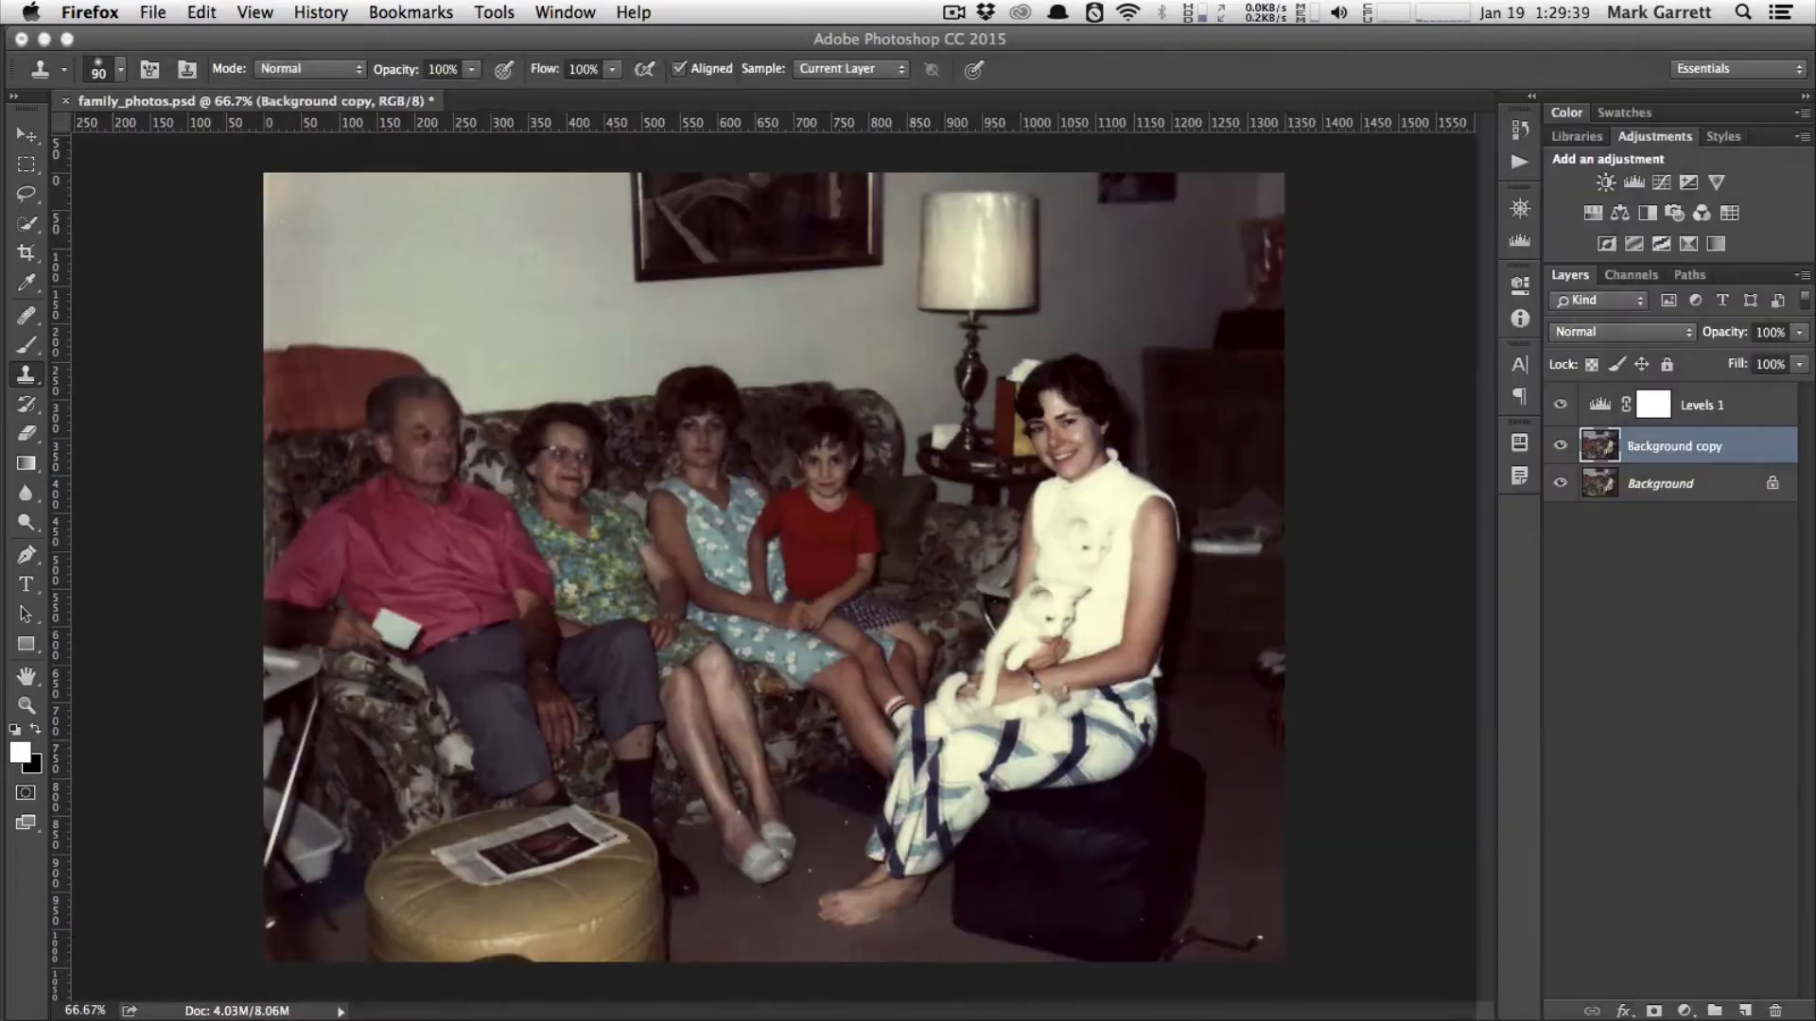
- Convert the Background copy layer to a smart object, and open its contents as a document and close them
{"action": "left_click", "coordinate": [1780, 159]}
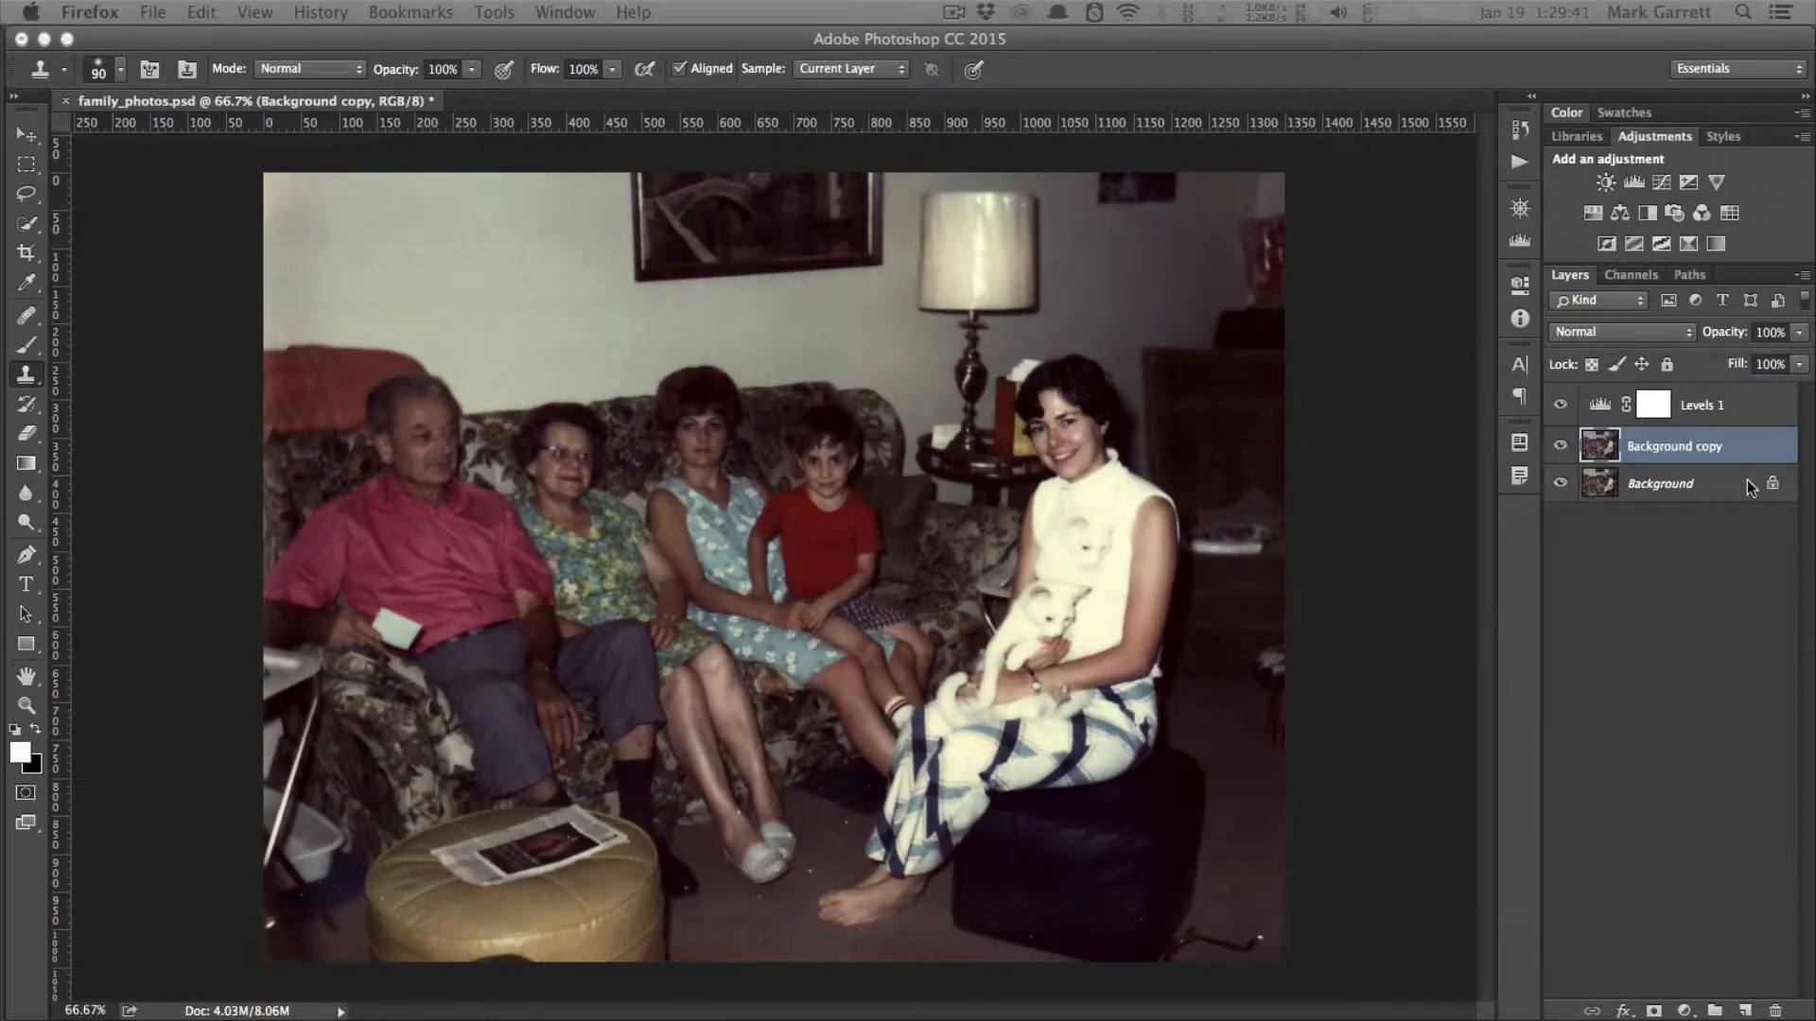
{"action": "right_click", "coordinate": [1665, 439]}
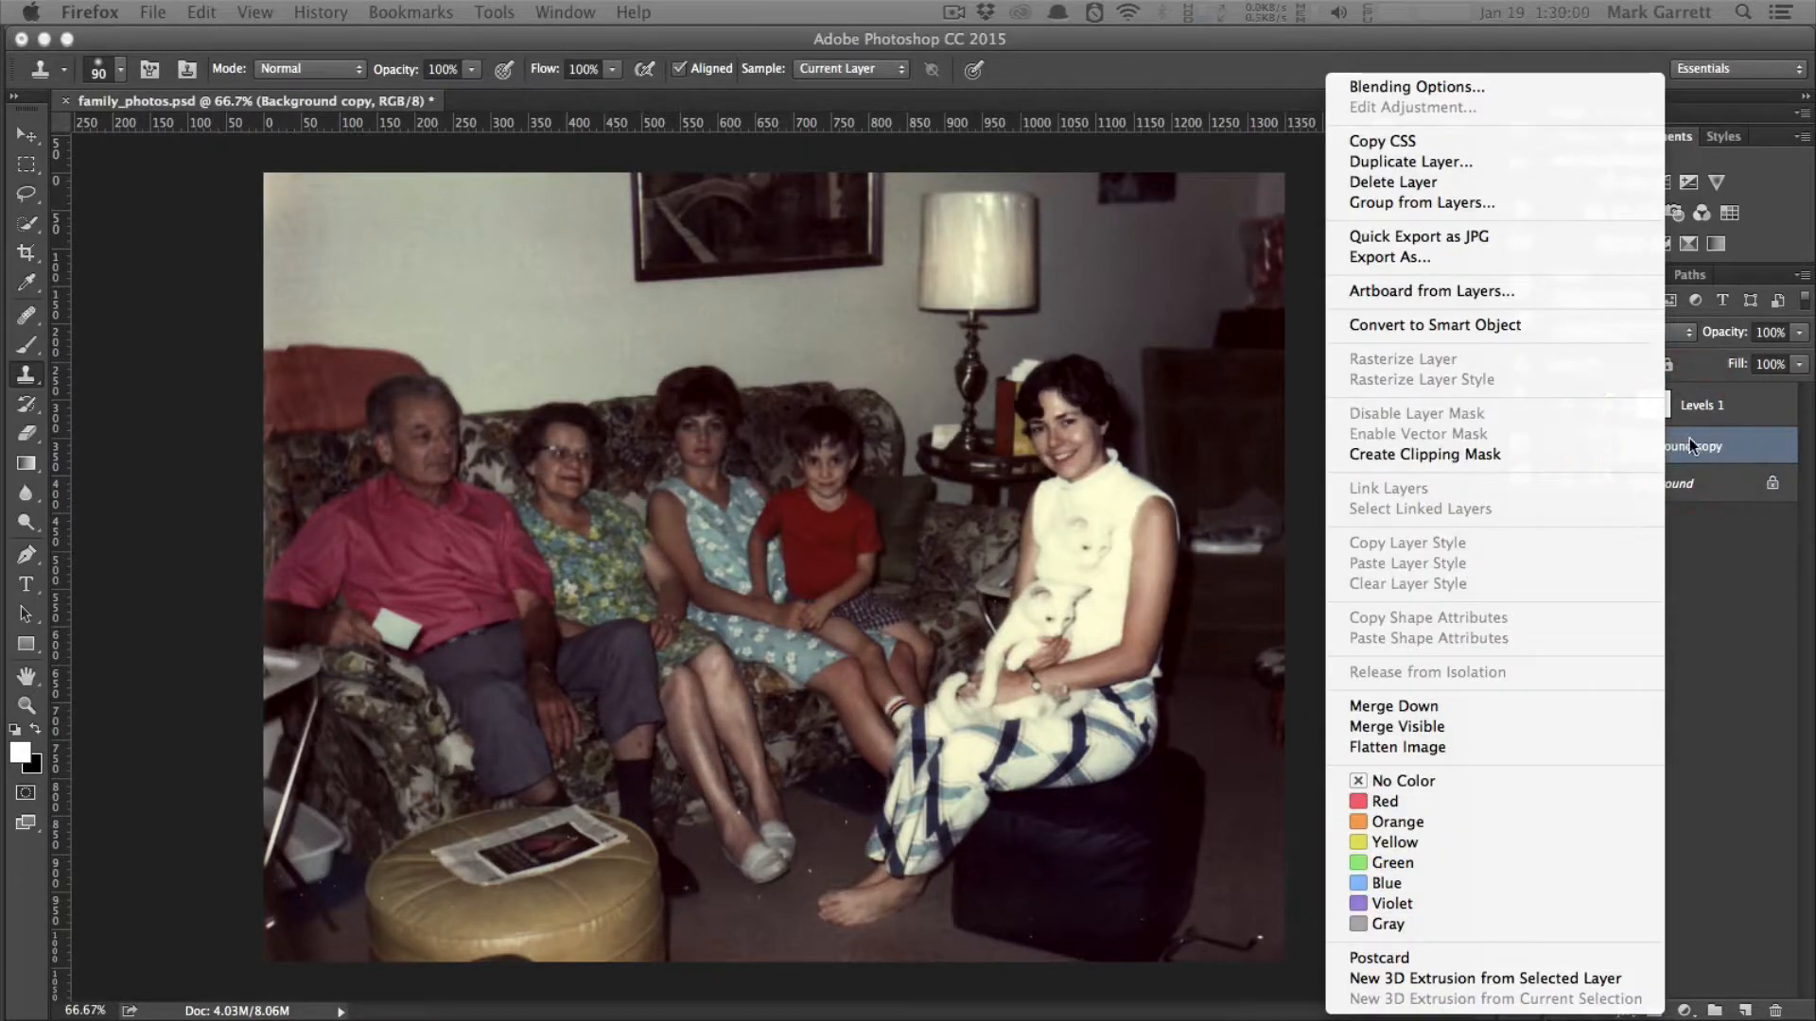
{"action": "left_click", "coordinate": [1680, 448]}
{"action": "right_click", "coordinate": [1680, 452]}
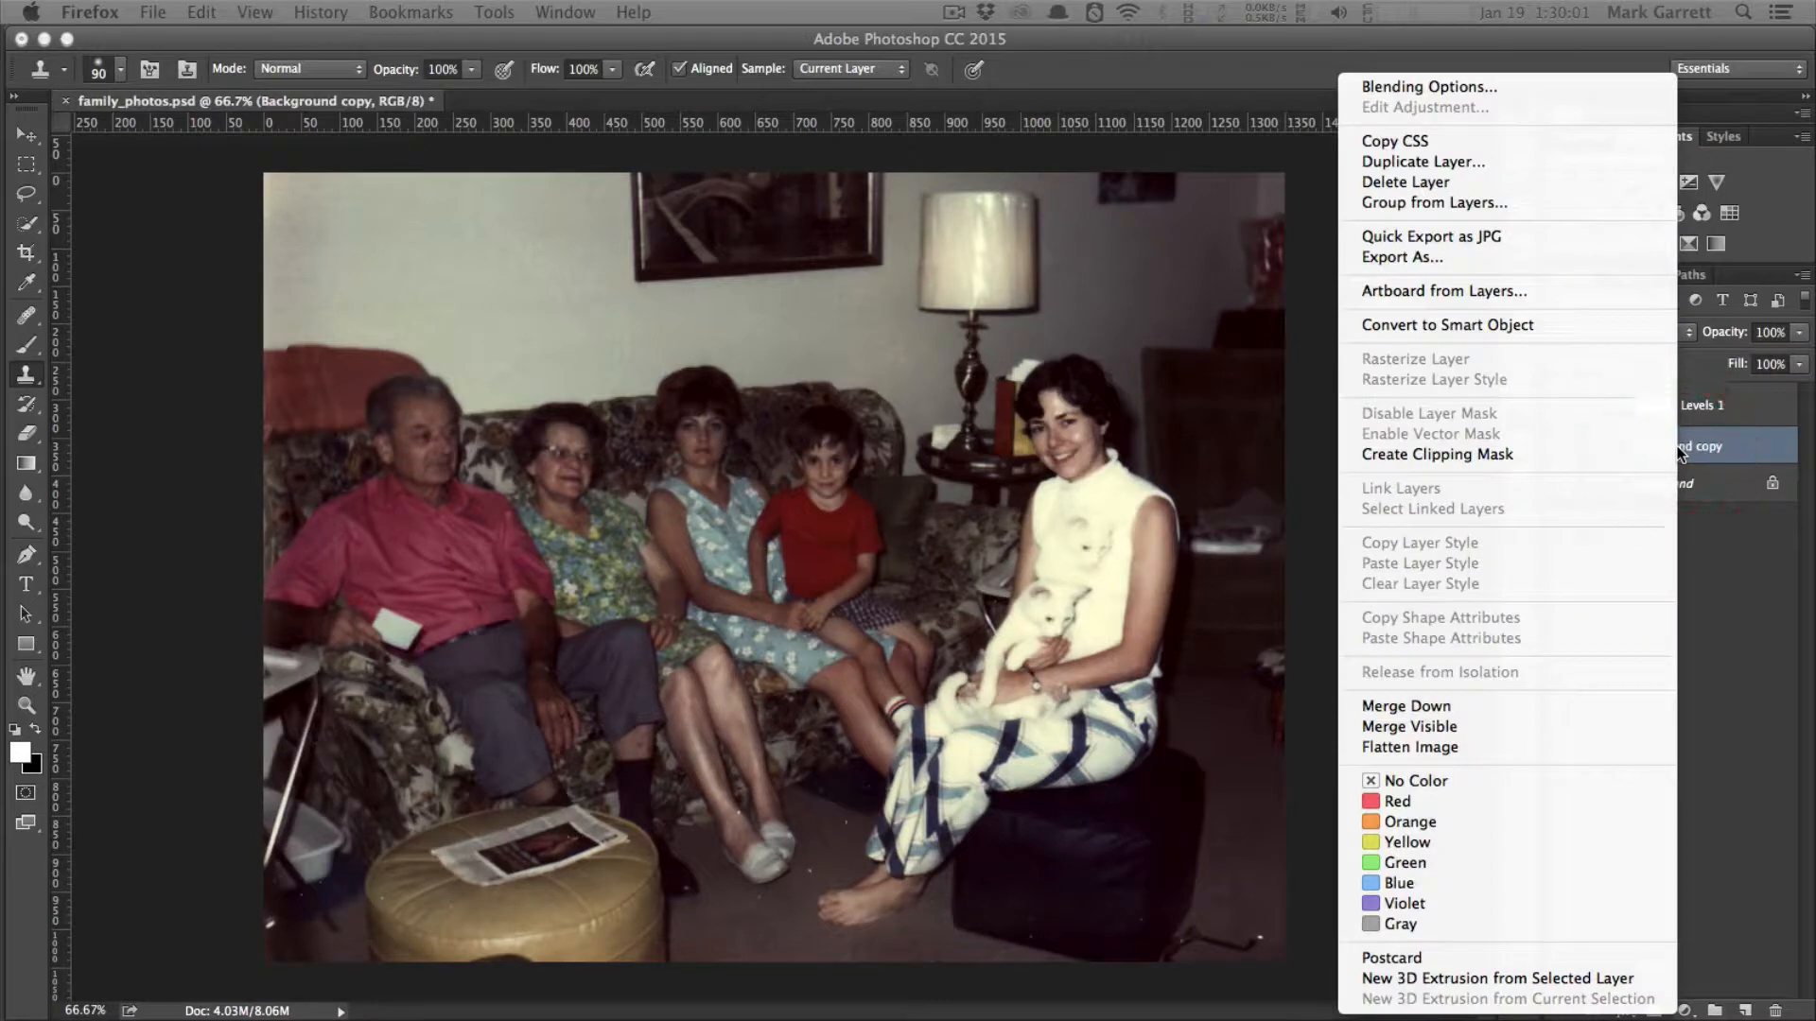
{"action": "left_click", "coordinate": [1439, 331]}
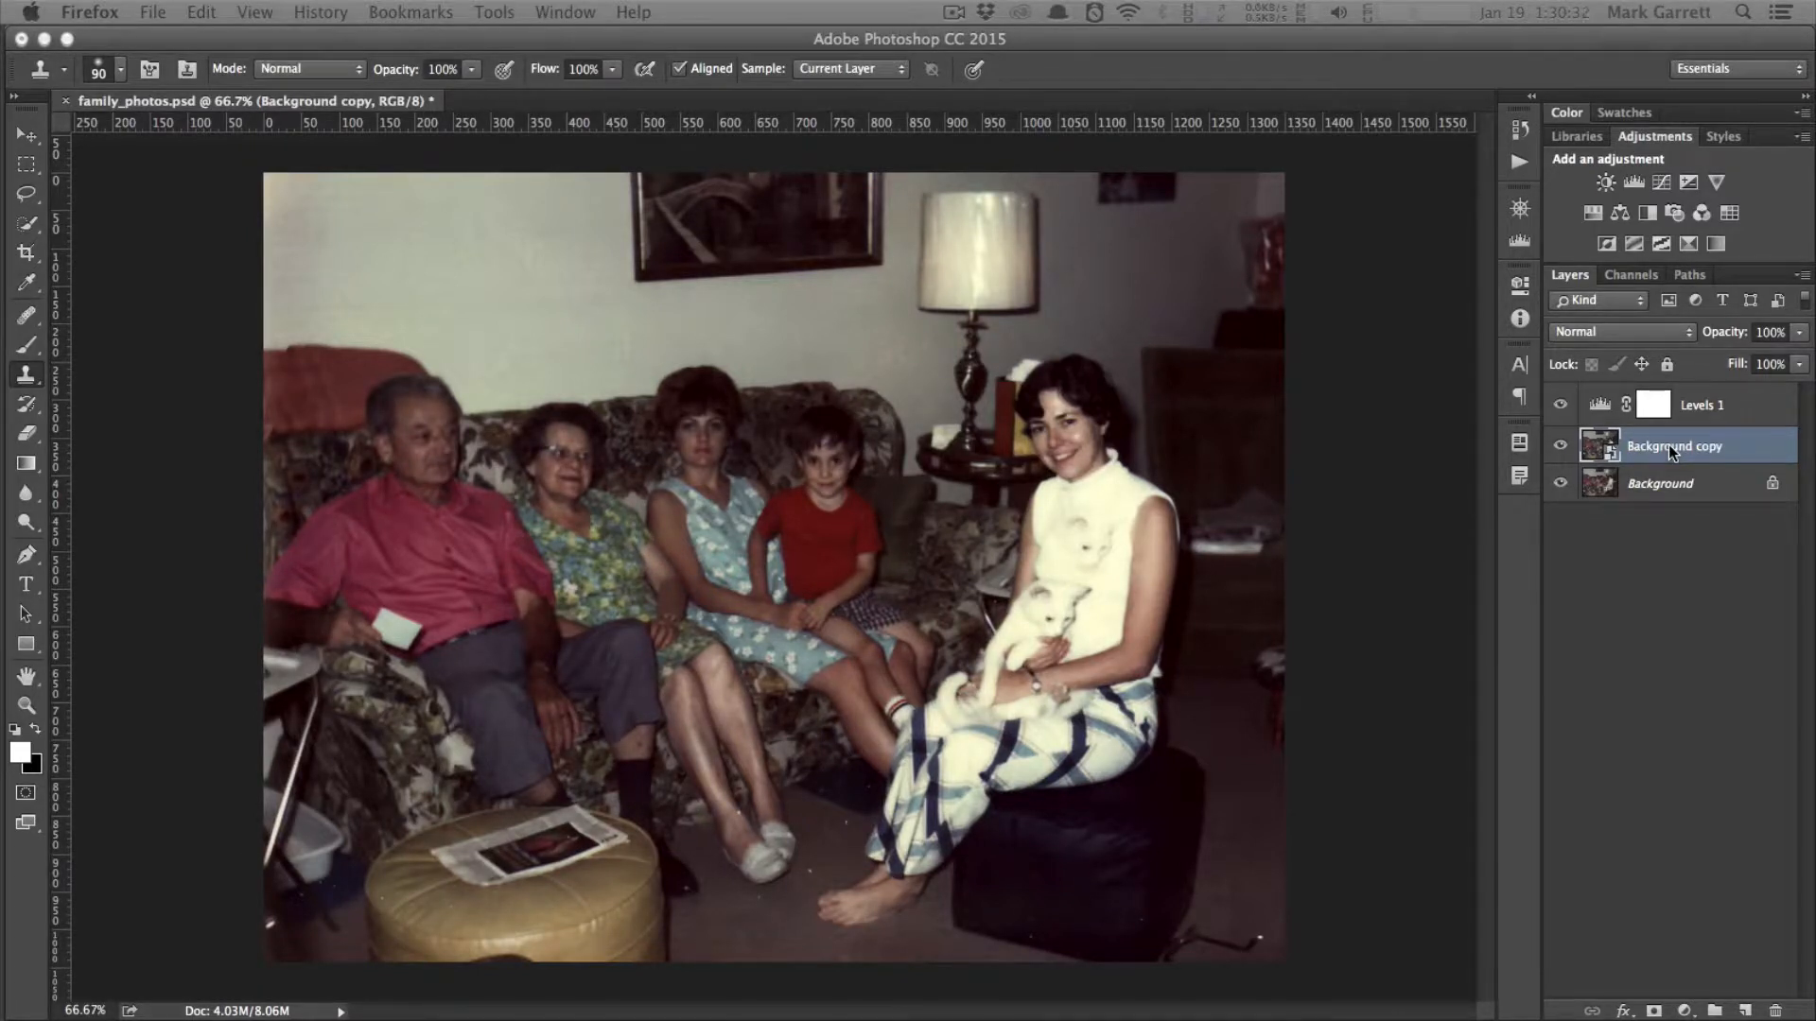
{"action": "double_click", "coordinate": [1592, 449]}
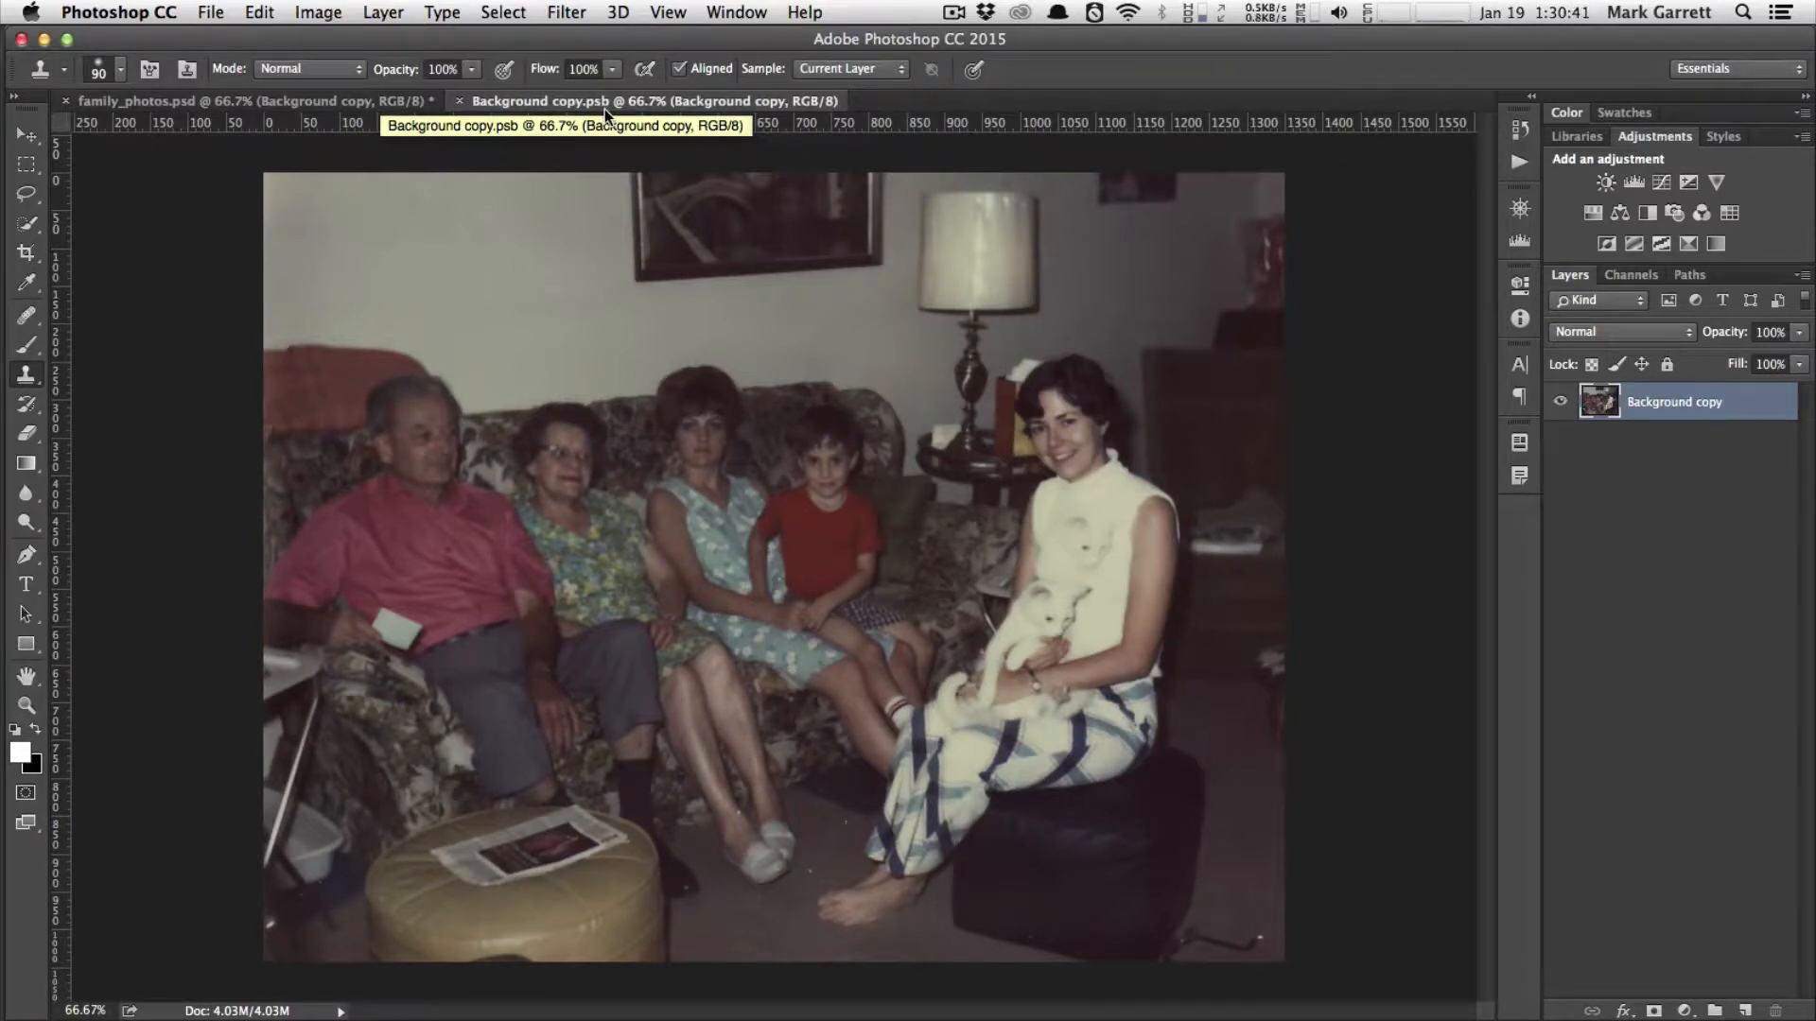
{"action": "left_click", "coordinate": [460, 101]}
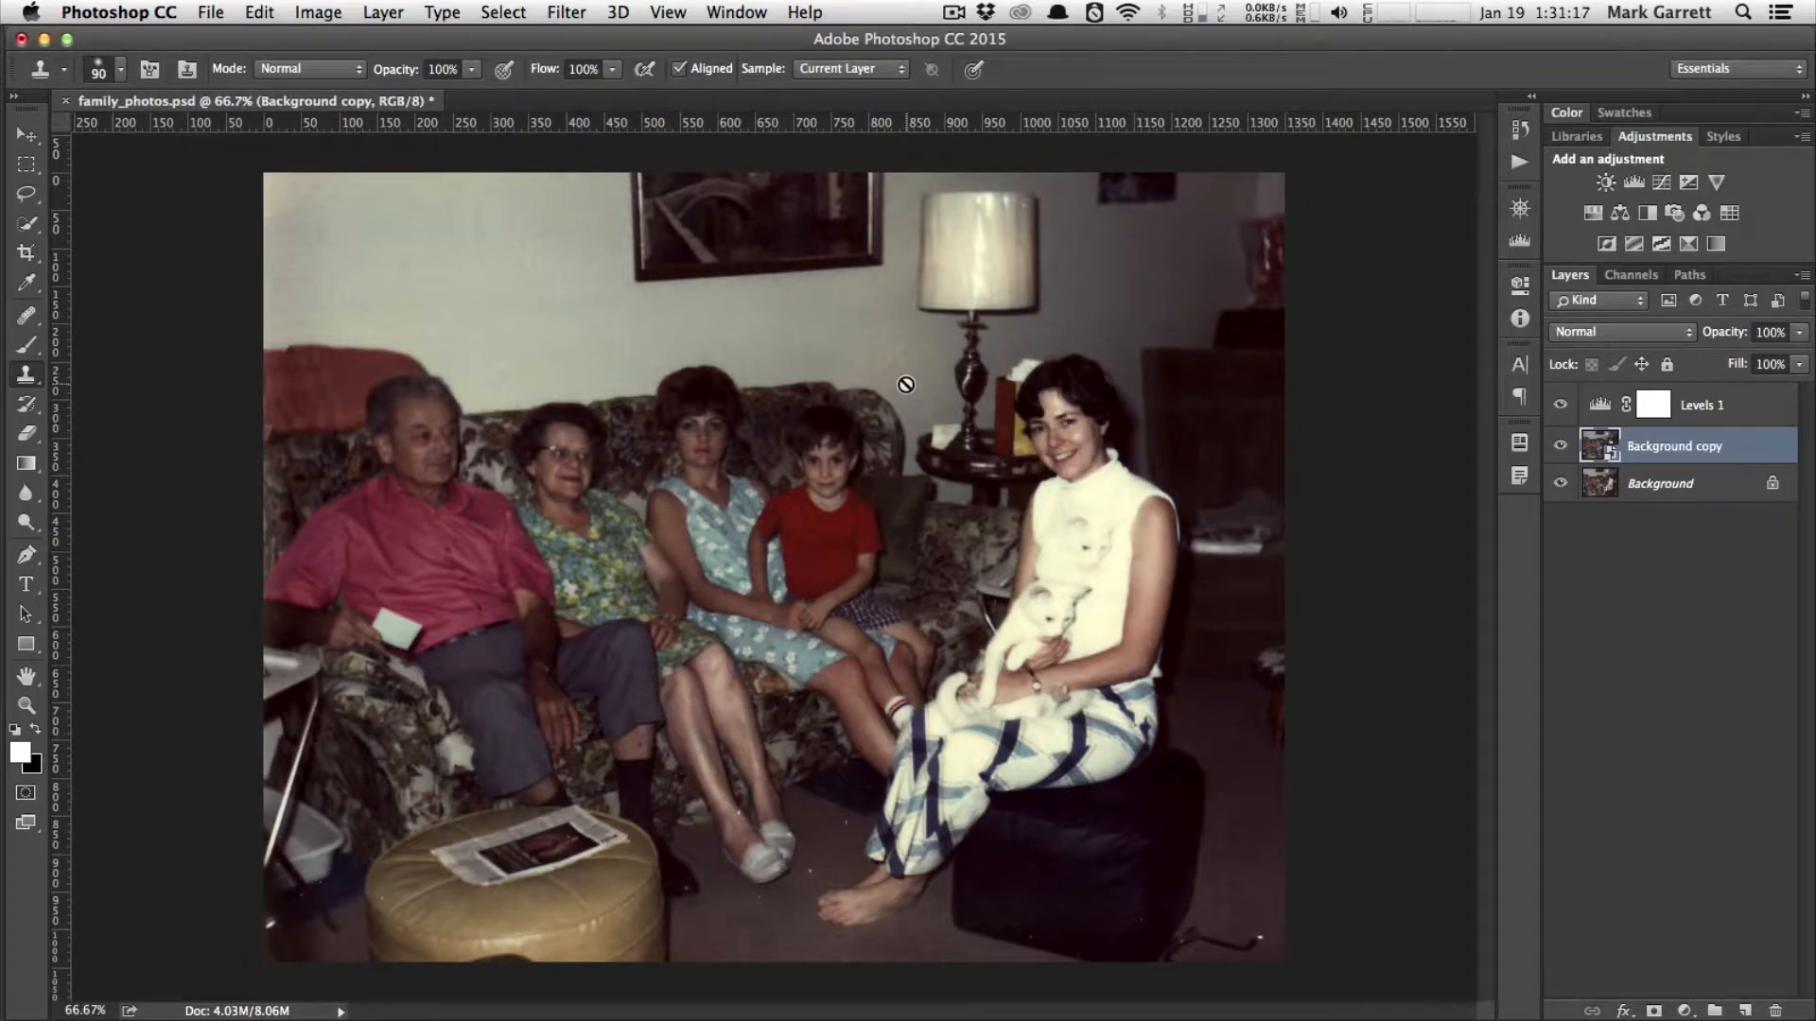
- Start the Unsharp Mask filter on the Background copy layer and centre its preview on the face of the woman in the blue dress
{"action": "left_click", "coordinate": [570, 12]}
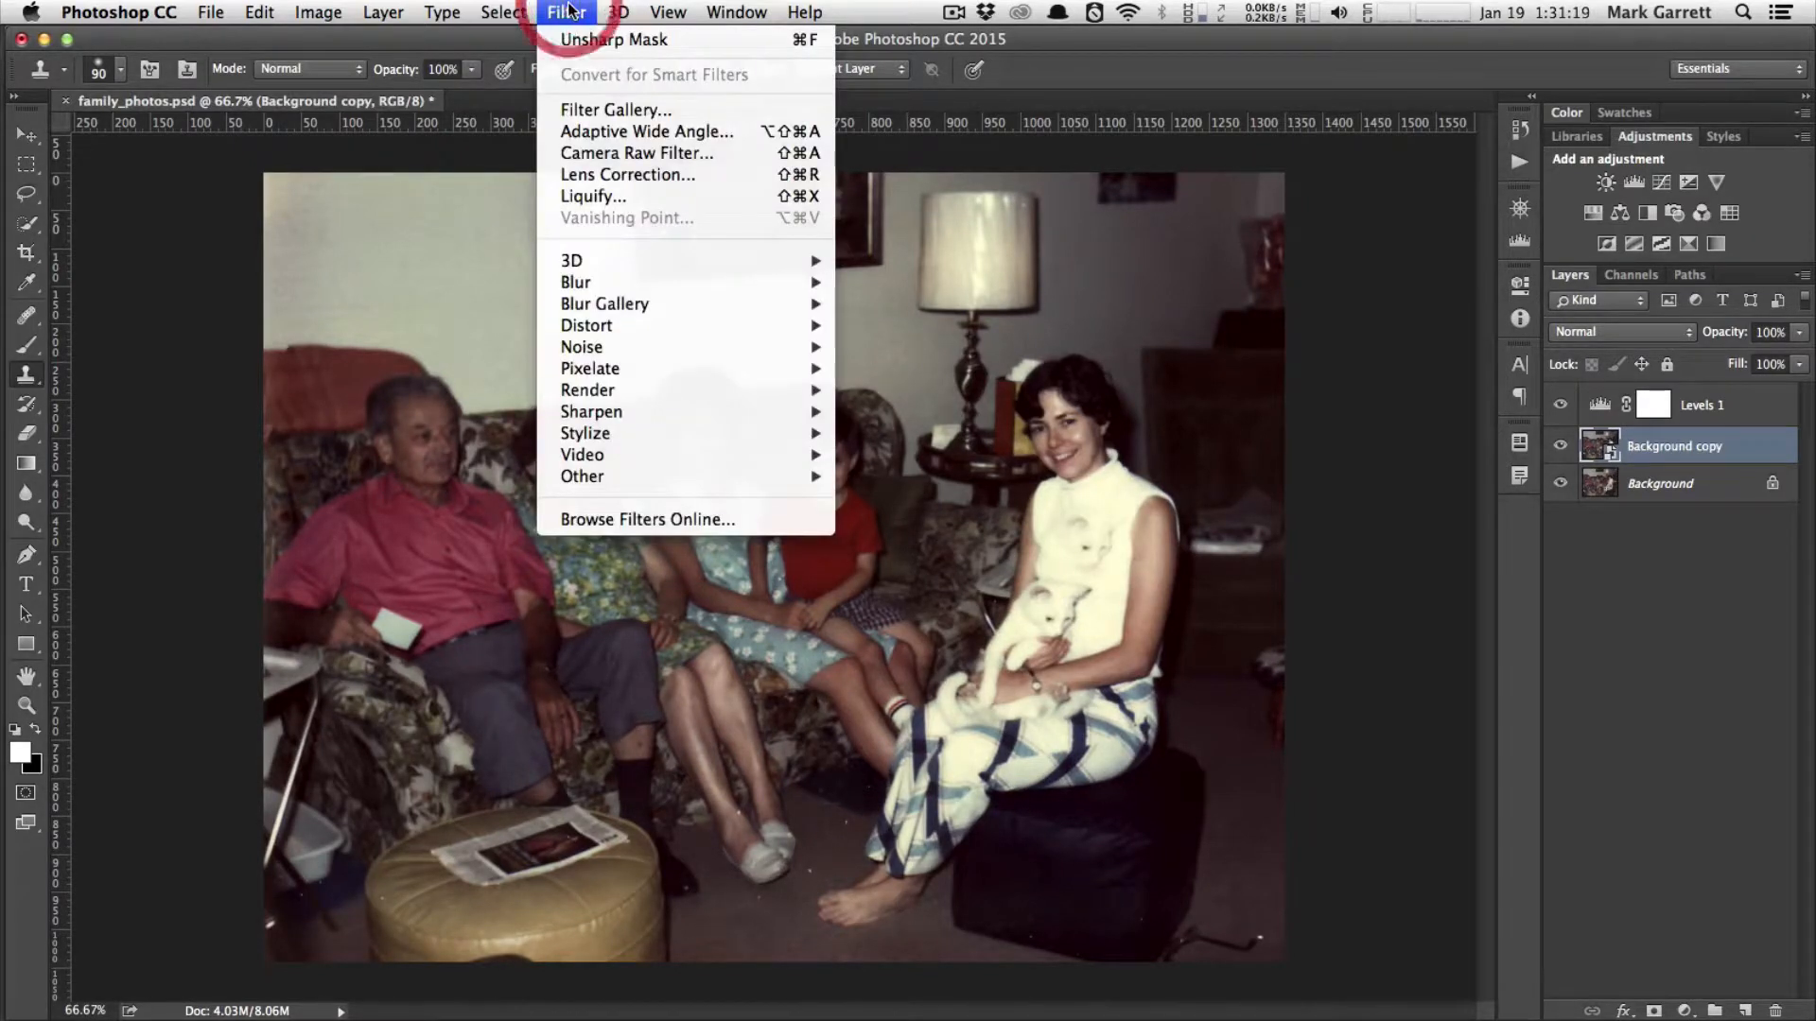
{"action": "mouse_move", "coordinate": [616, 417]}
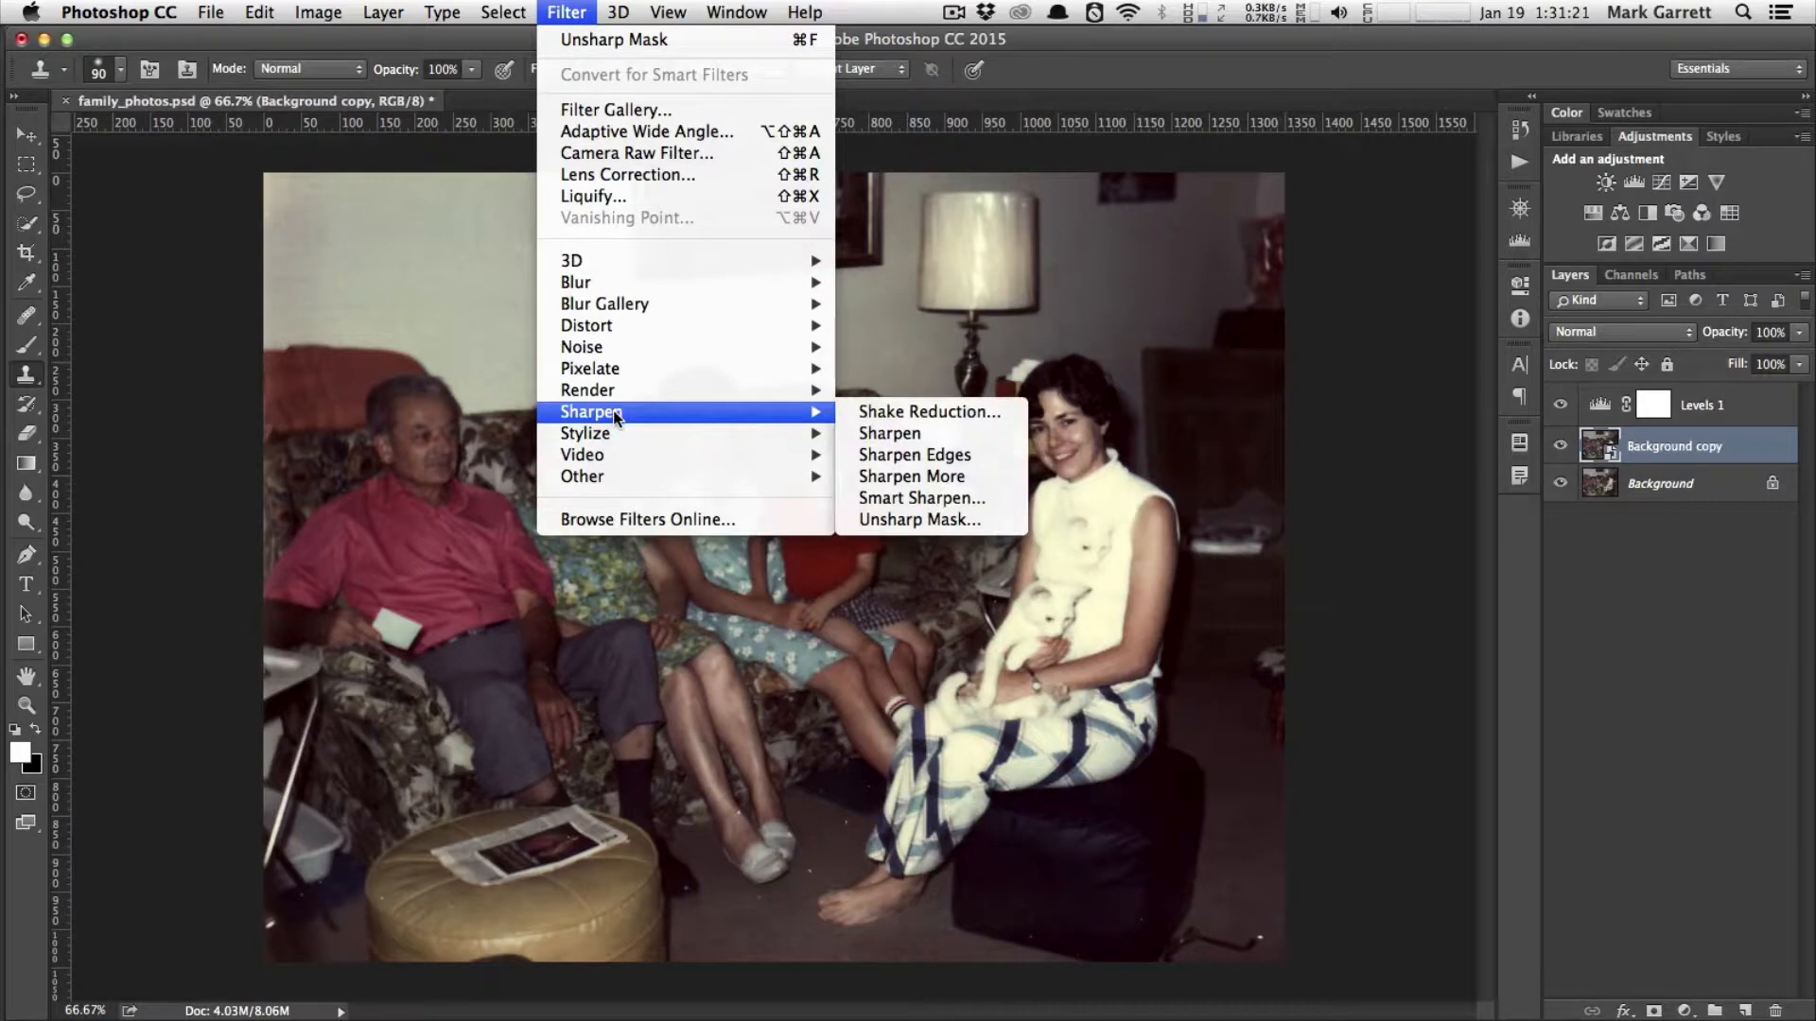
{"action": "left_click", "coordinate": [959, 518]}
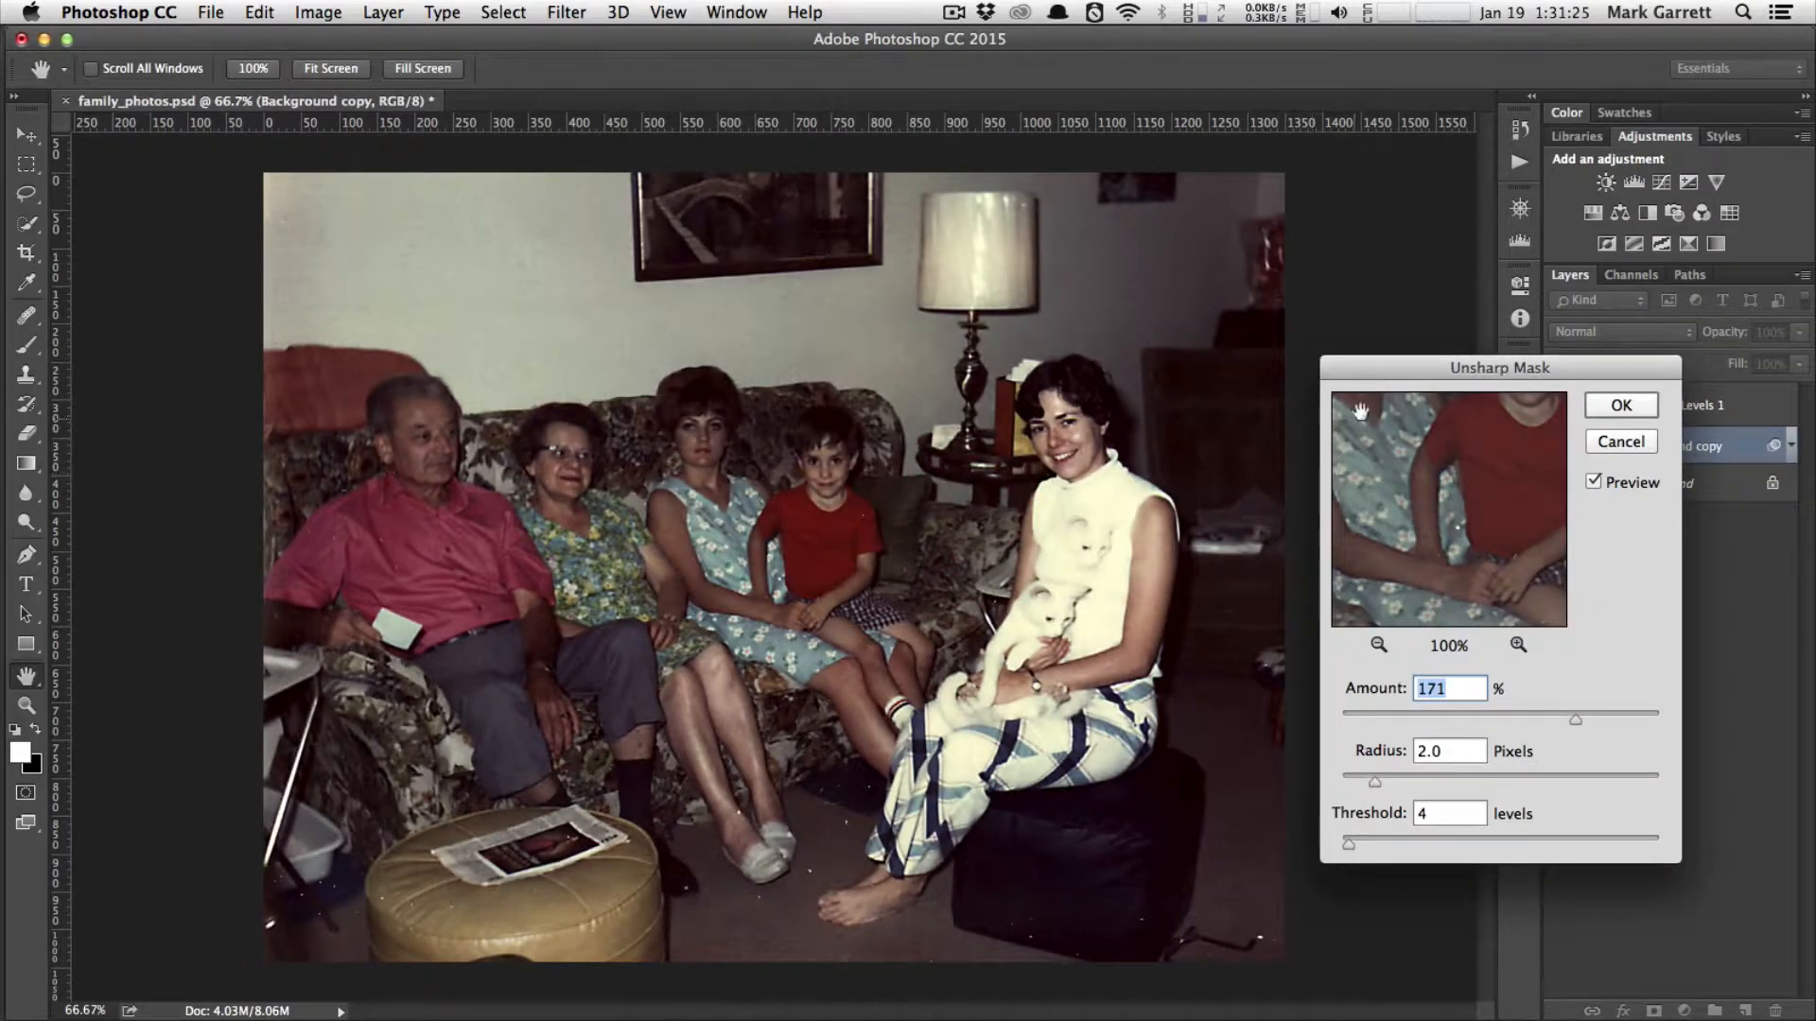
{"action": "left_click_drag", "start_coordinate": [1367, 367], "coordinate": [1294, 263]}
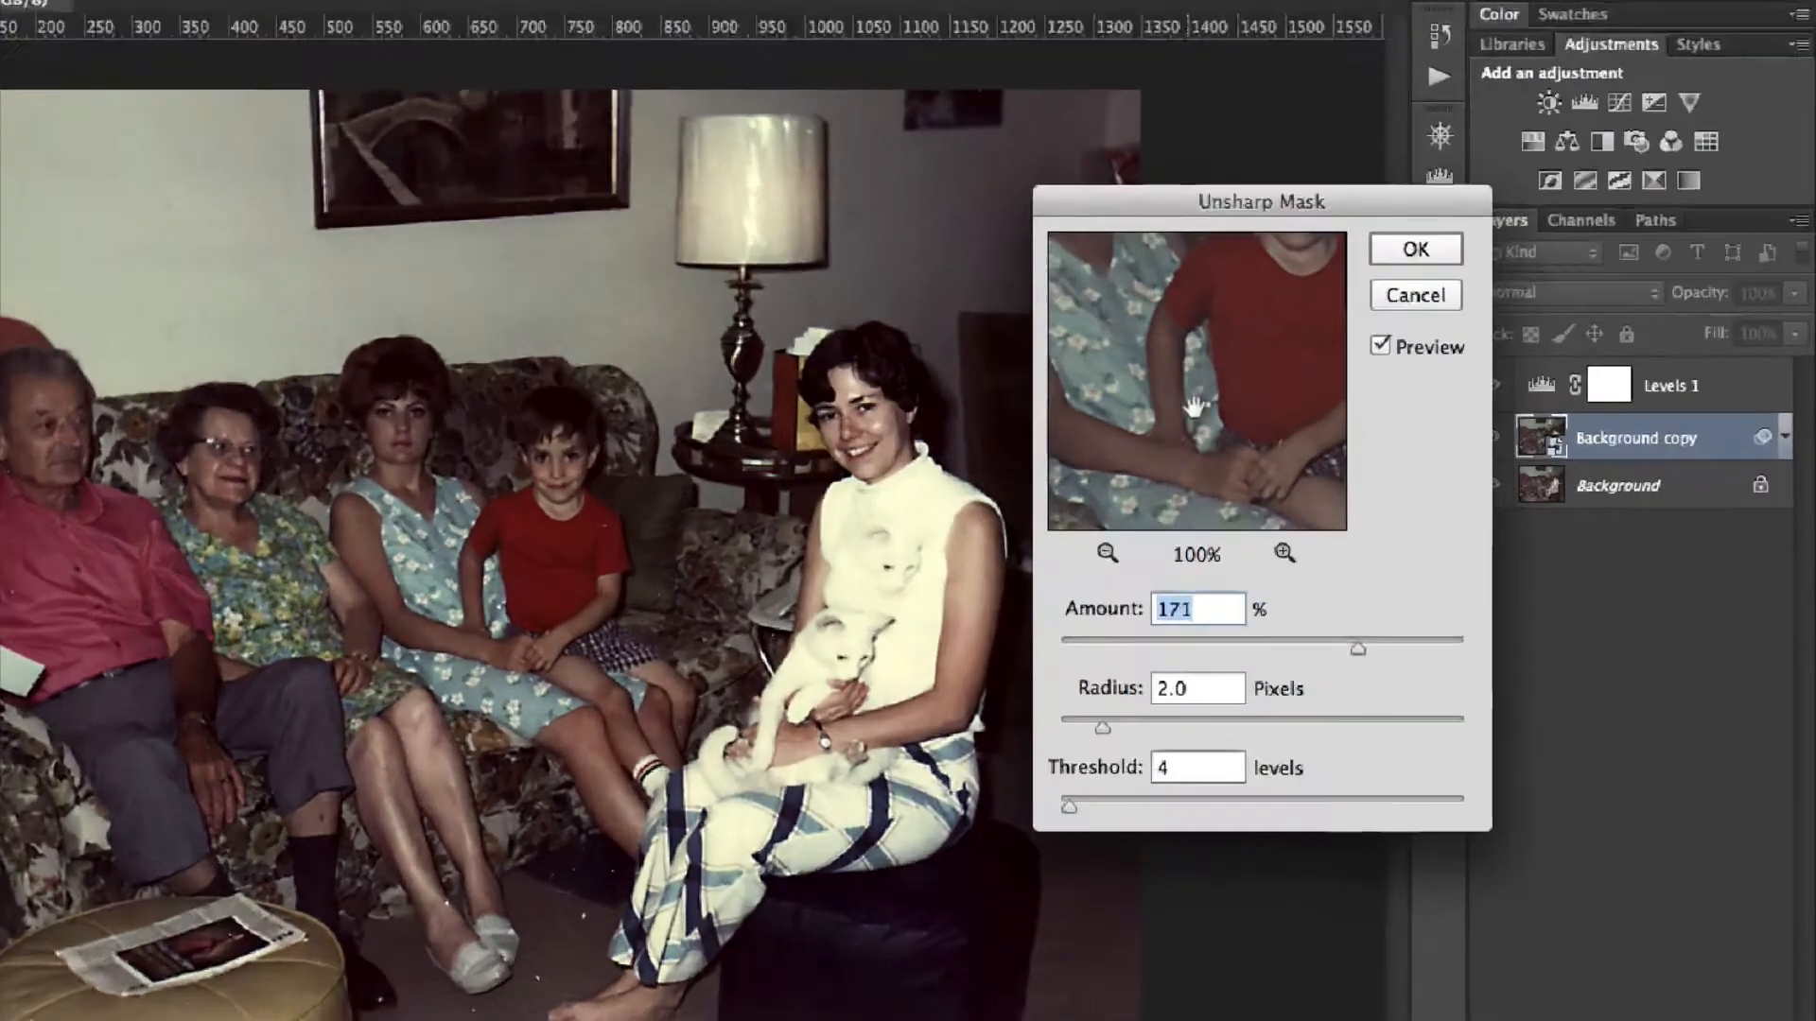
{"action": "left_click_drag", "start_coordinate": [1325, 365], "coordinate": [1331, 437]}
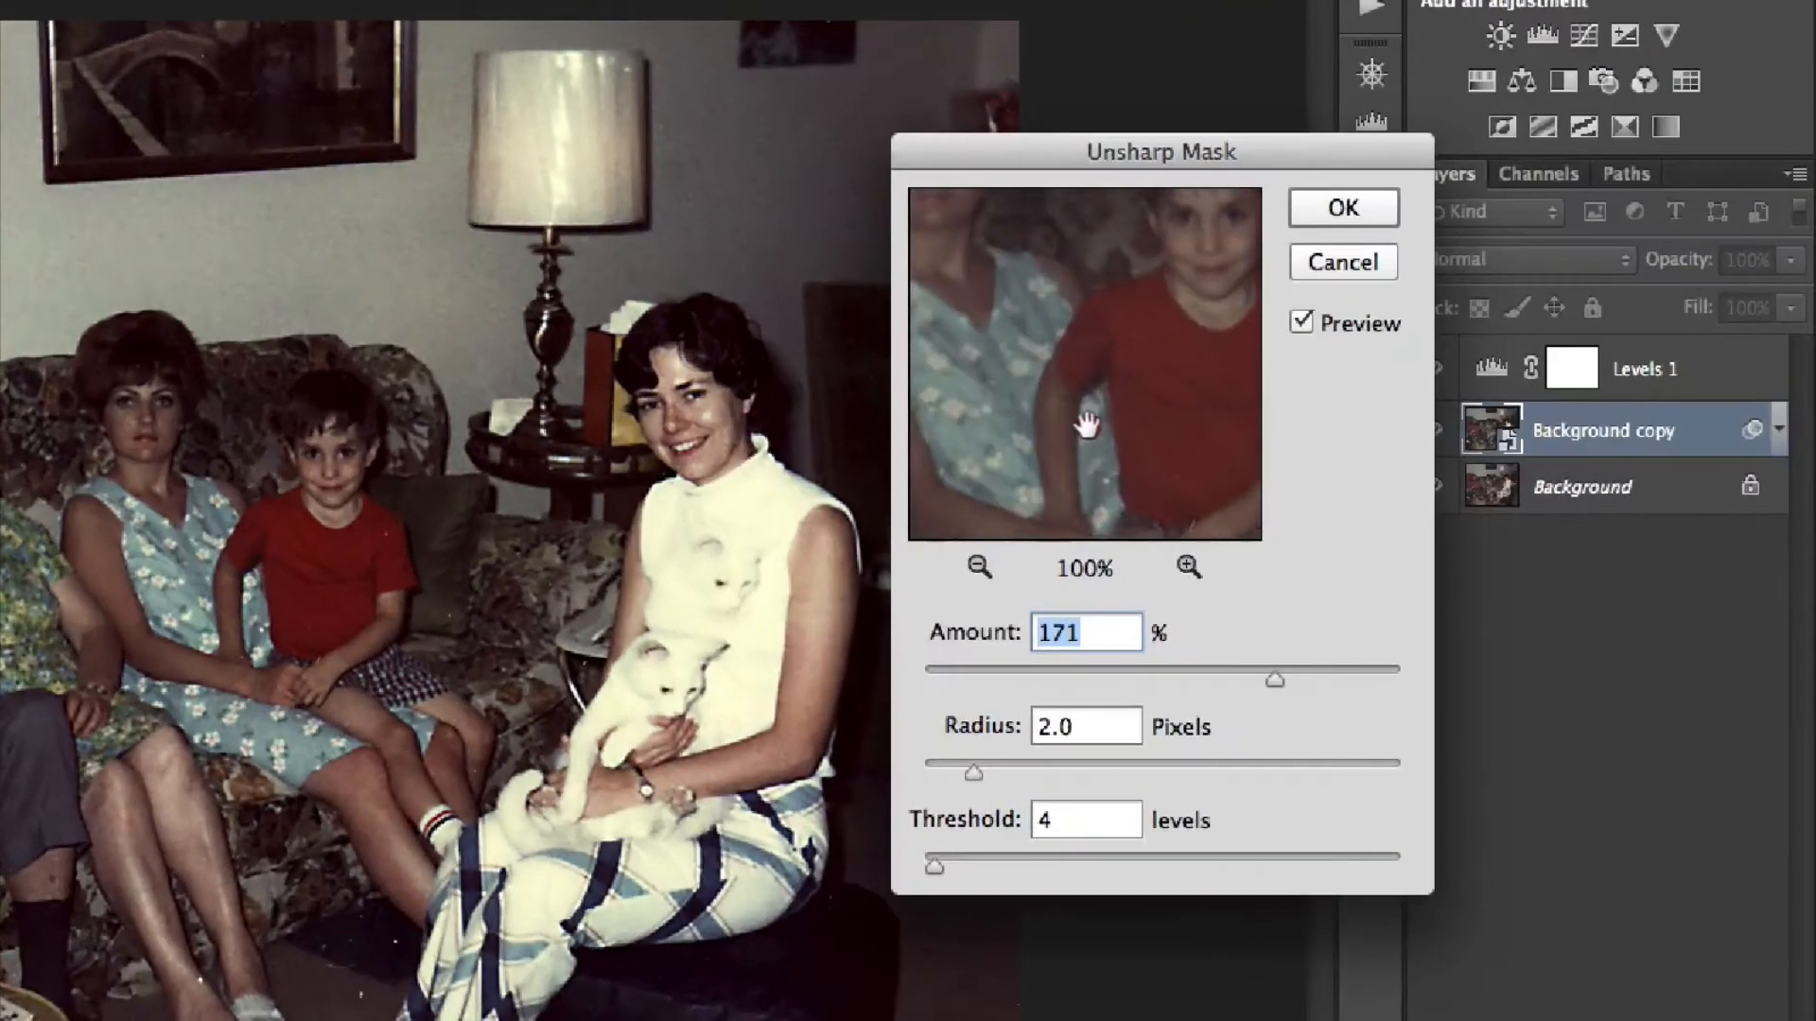
{"action": "left_click_drag", "start_coordinate": [1106, 303], "coordinate": [1178, 461]}
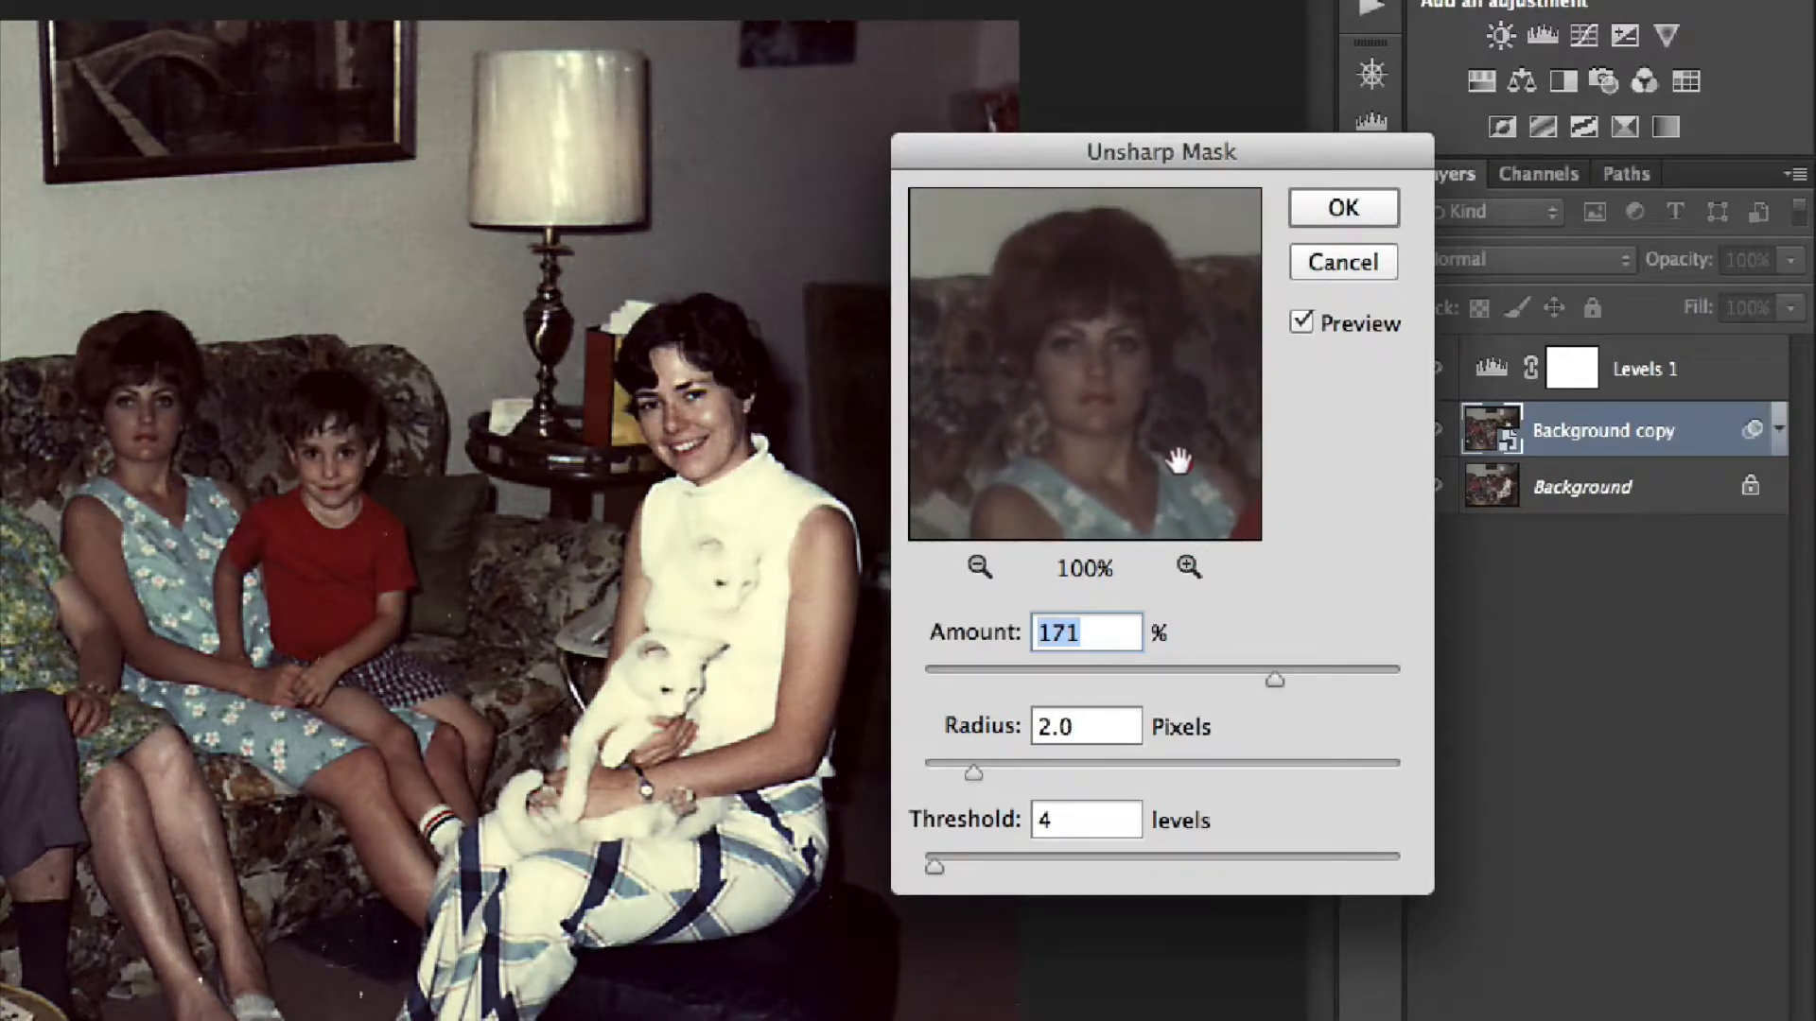
{"action": "left_click", "coordinate": [1173, 463]}
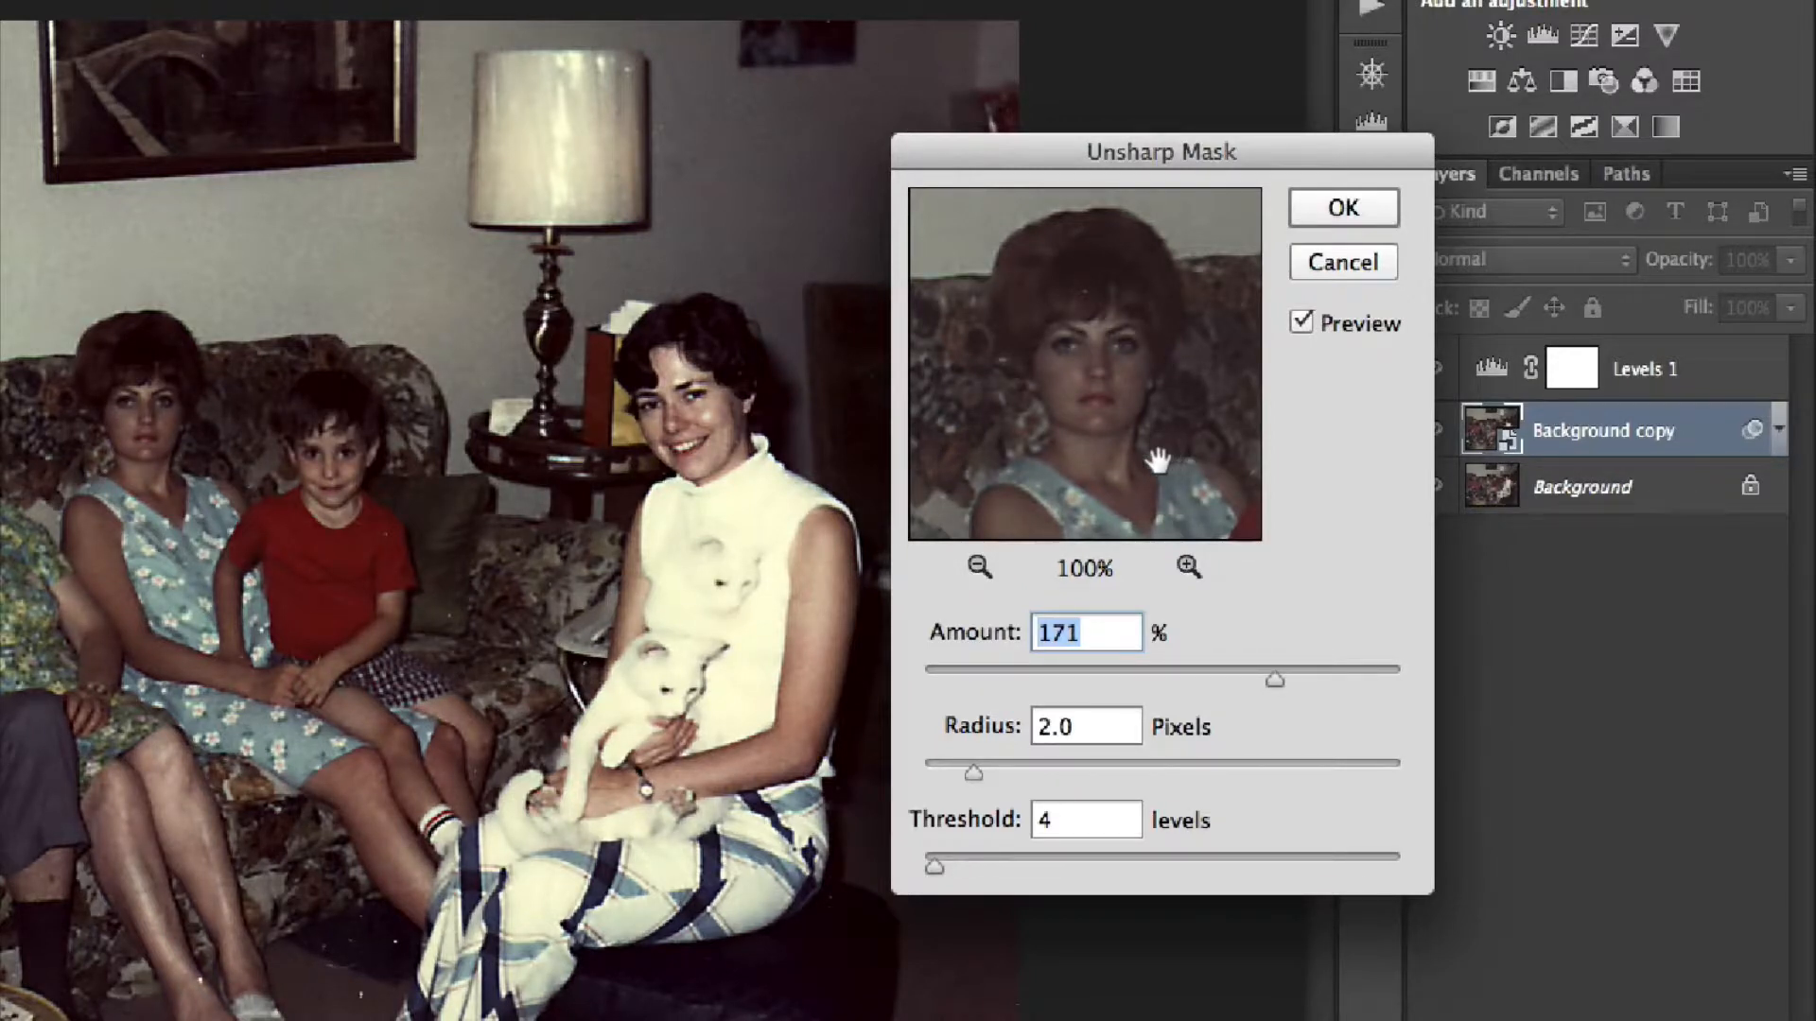
{"action": "left_click_drag", "start_coordinate": [1007, 156], "coordinate": [840, 58]}
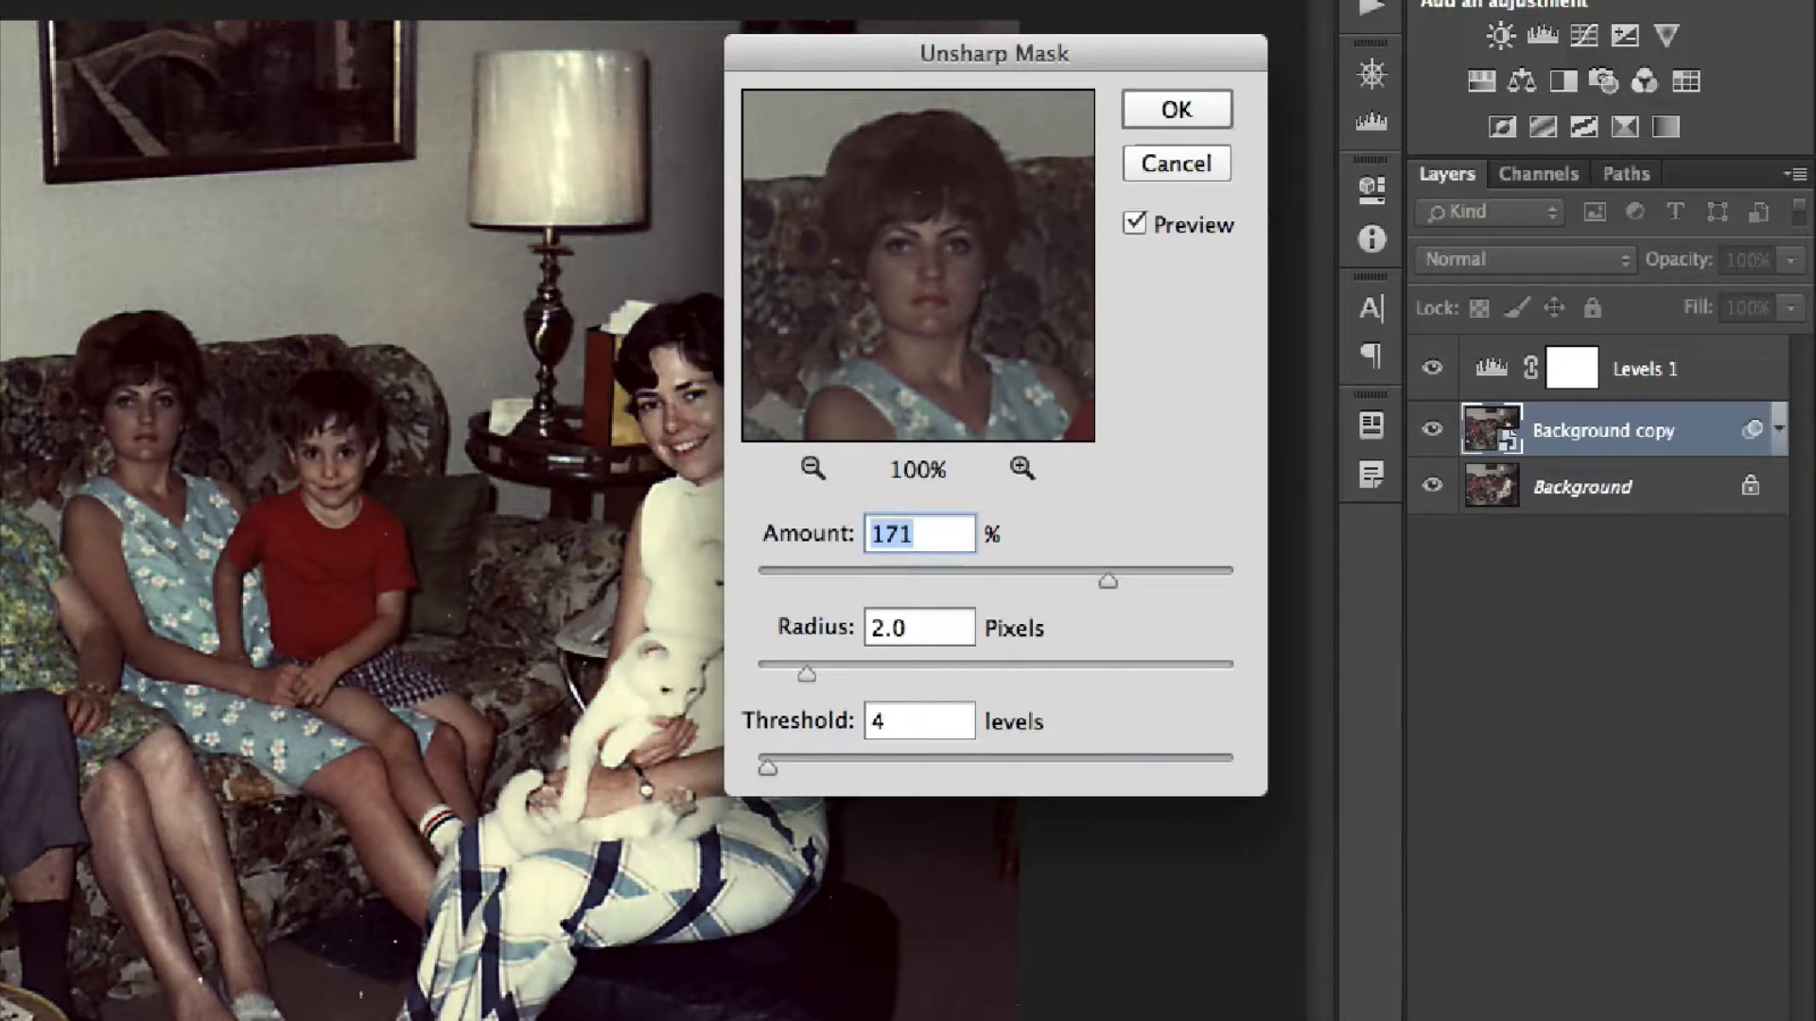
{"action": "left_click", "coordinate": [1651, 540]}
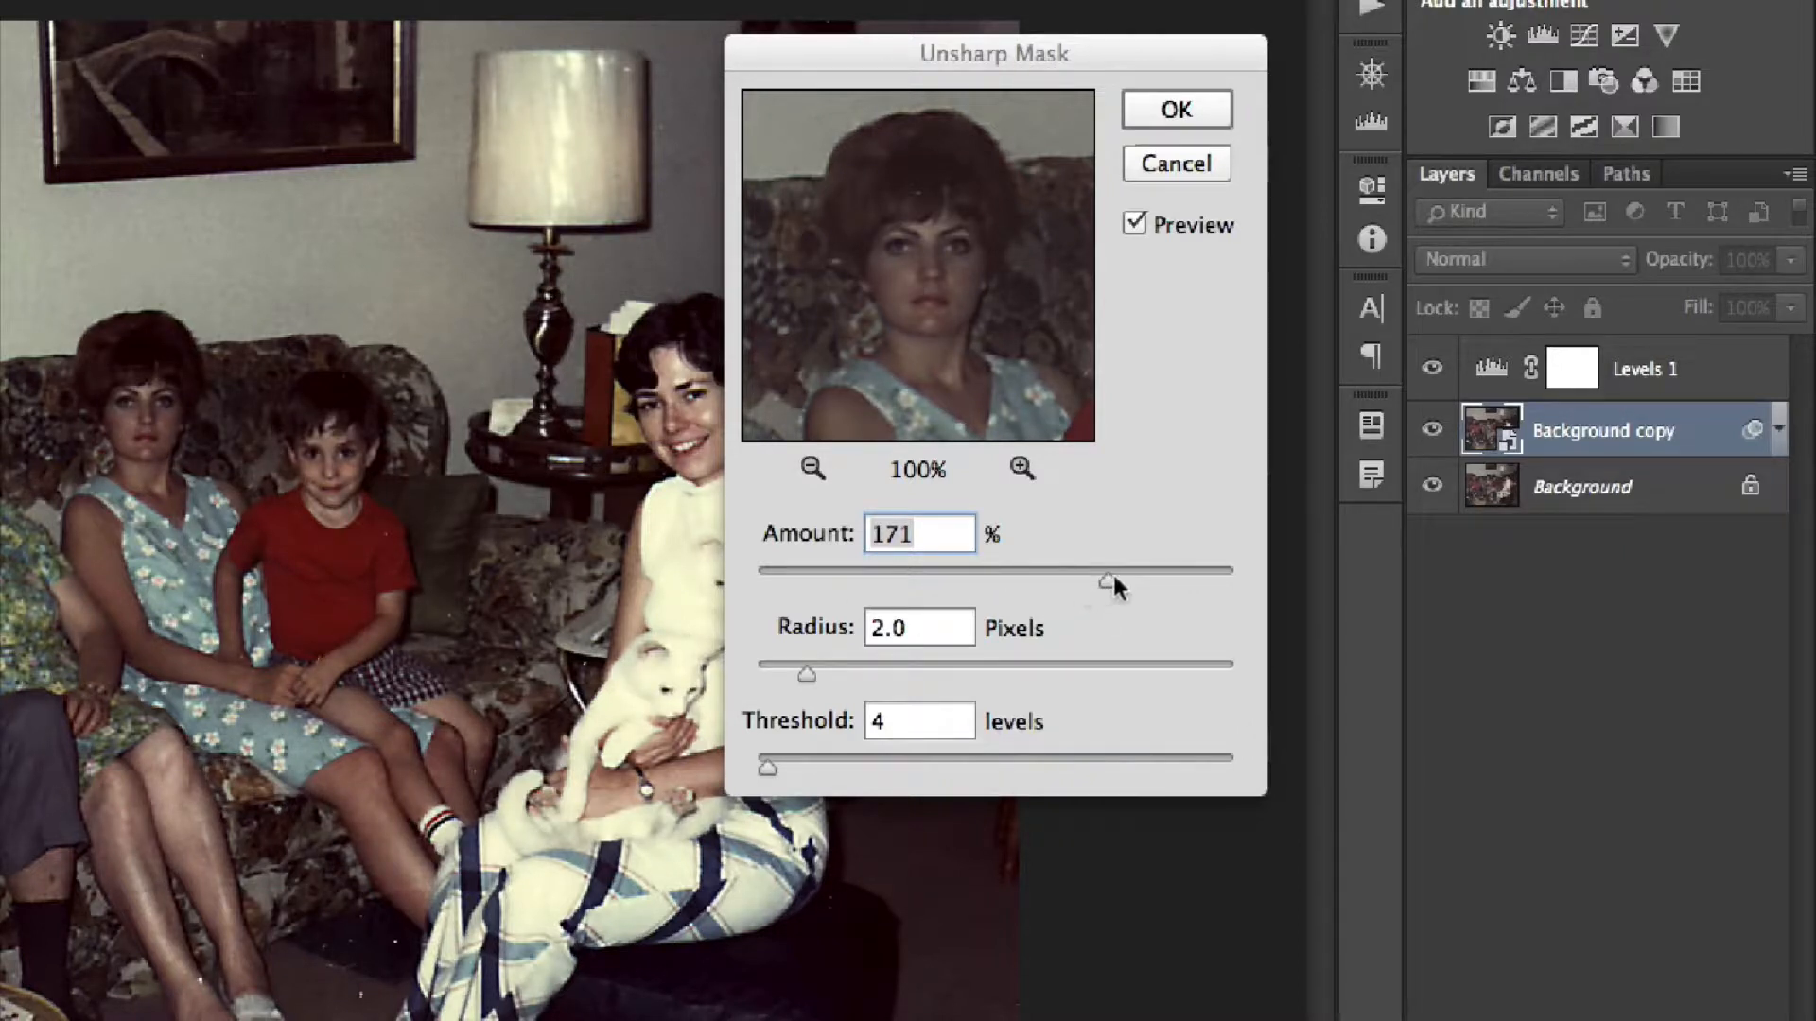
- Set the Unsharp Mask amount to 154% and the radius to 1.5 pixels
{"action": "mouse_move", "coordinate": [1104, 580]}
{"action": "left_mouse_down"}
{"action": "mouse_move", "coordinate": [1057, 580]}
{"action": "mouse_move", "coordinate": [1090, 581]}
{"action": "left_mouse_up"}
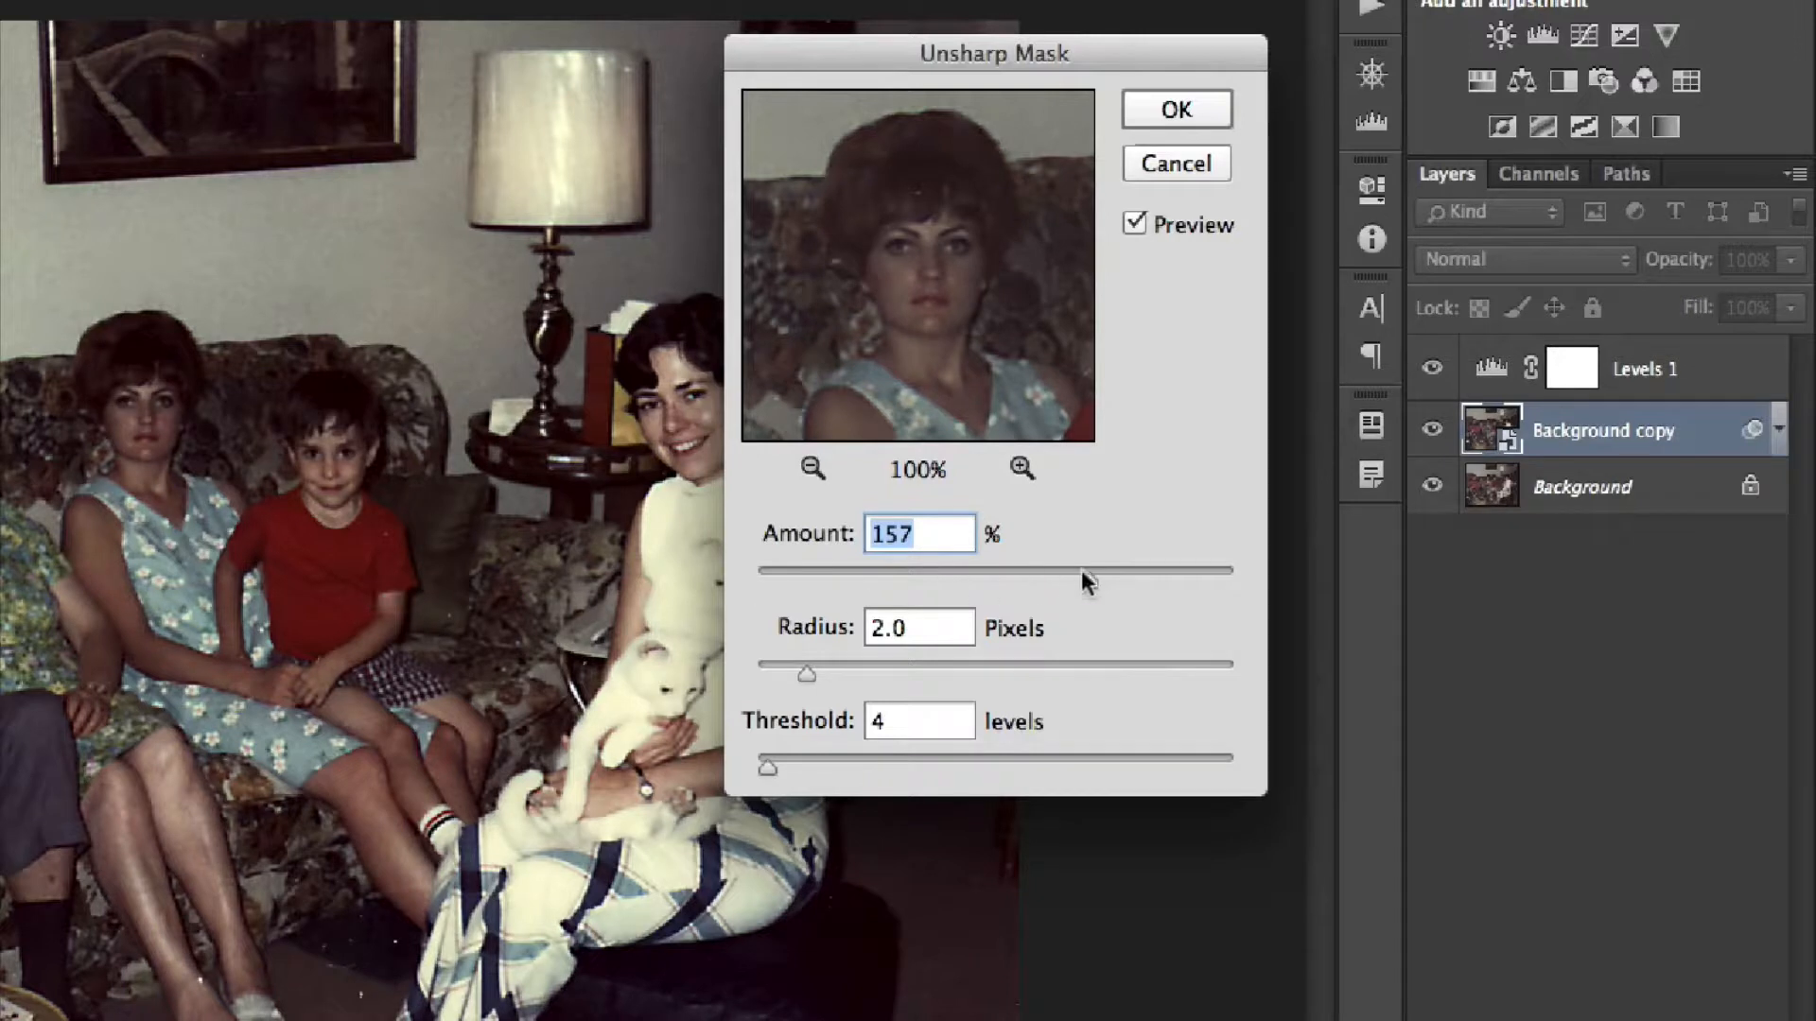
{"action": "mouse_move", "coordinate": [1088, 580]}
{"action": "left_mouse_down"}
{"action": "mouse_move", "coordinate": [1106, 580]}
{"action": "mouse_move", "coordinate": [1061, 581]}
{"action": "mouse_move", "coordinate": [1086, 582]}
{"action": "left_mouse_up"}
{"action": "mouse_move", "coordinate": [804, 675]}
{"action": "left_mouse_down"}
{"action": "mouse_move", "coordinate": [789, 677]}
{"action": "mouse_move", "coordinate": [1012, 668]}
{"action": "mouse_move", "coordinate": [789, 664]}
{"action": "left_mouse_up"}
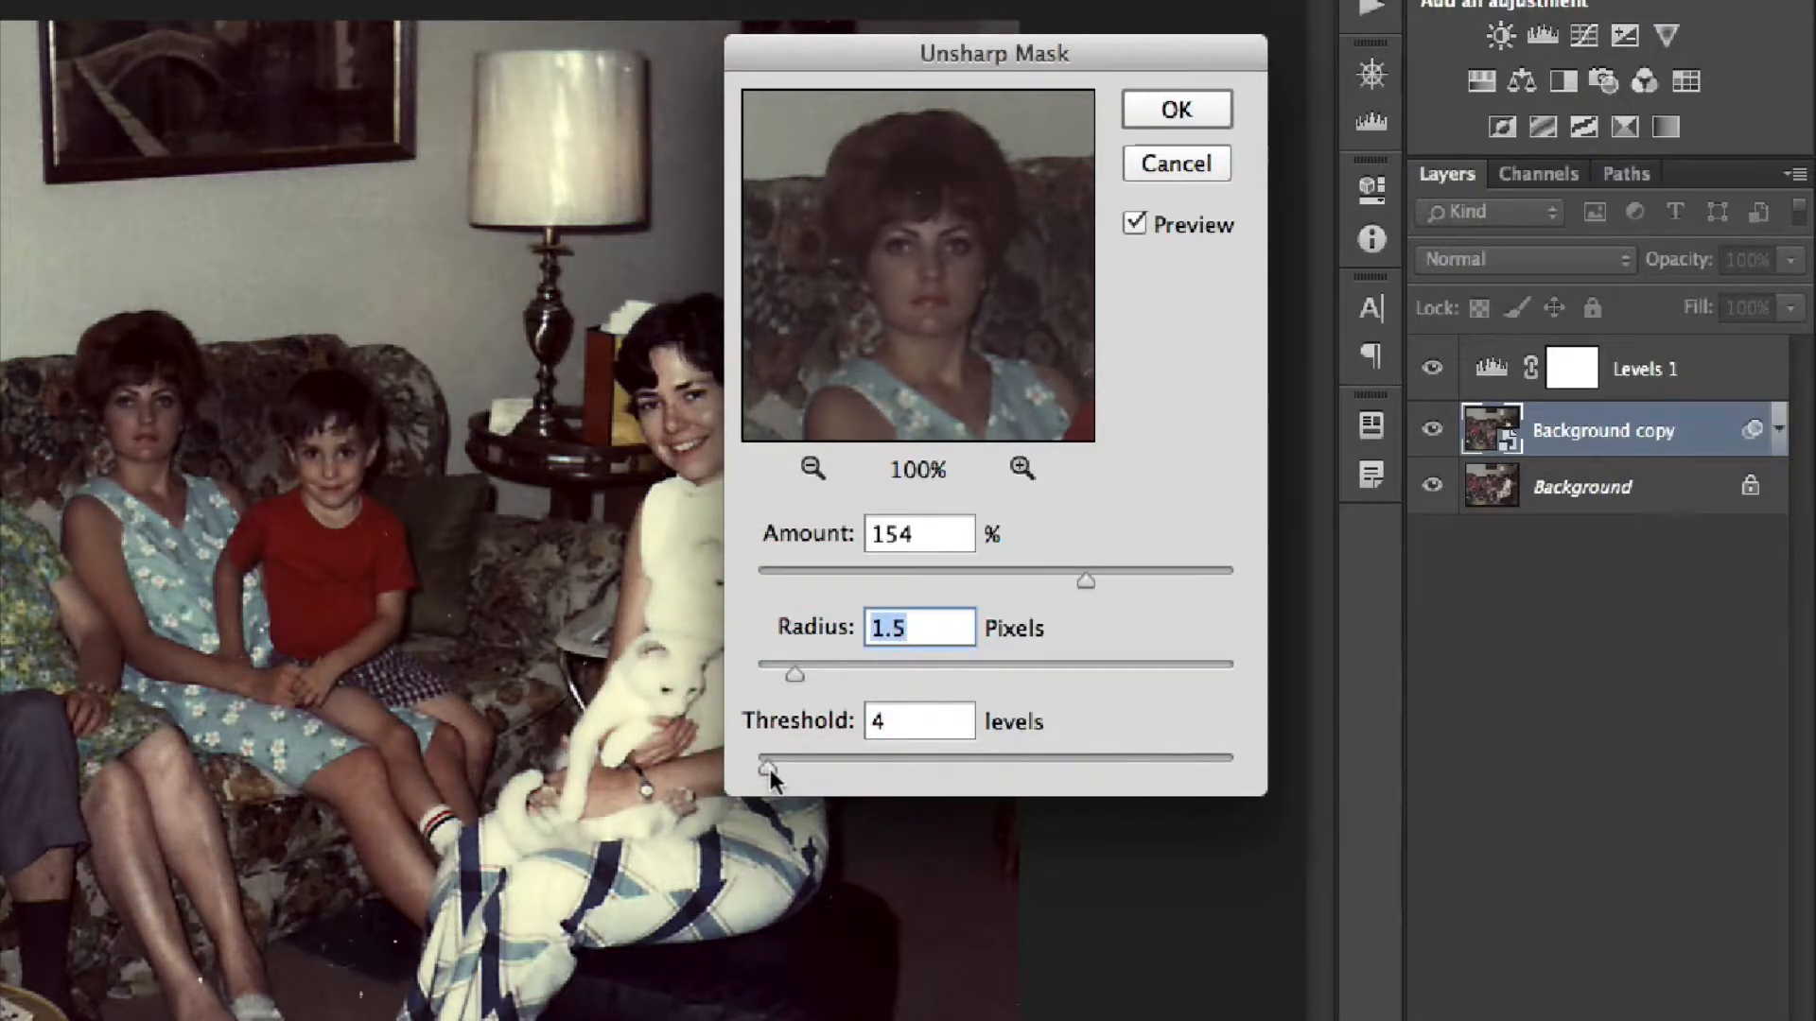
- Try Unsharp Mask thresholds of 137, 2, 21 and 0 levels, and set the threshold to 4 levels
{"action": "left_click_drag", "start_coordinate": [767, 768], "coordinate": [1113, 759]}
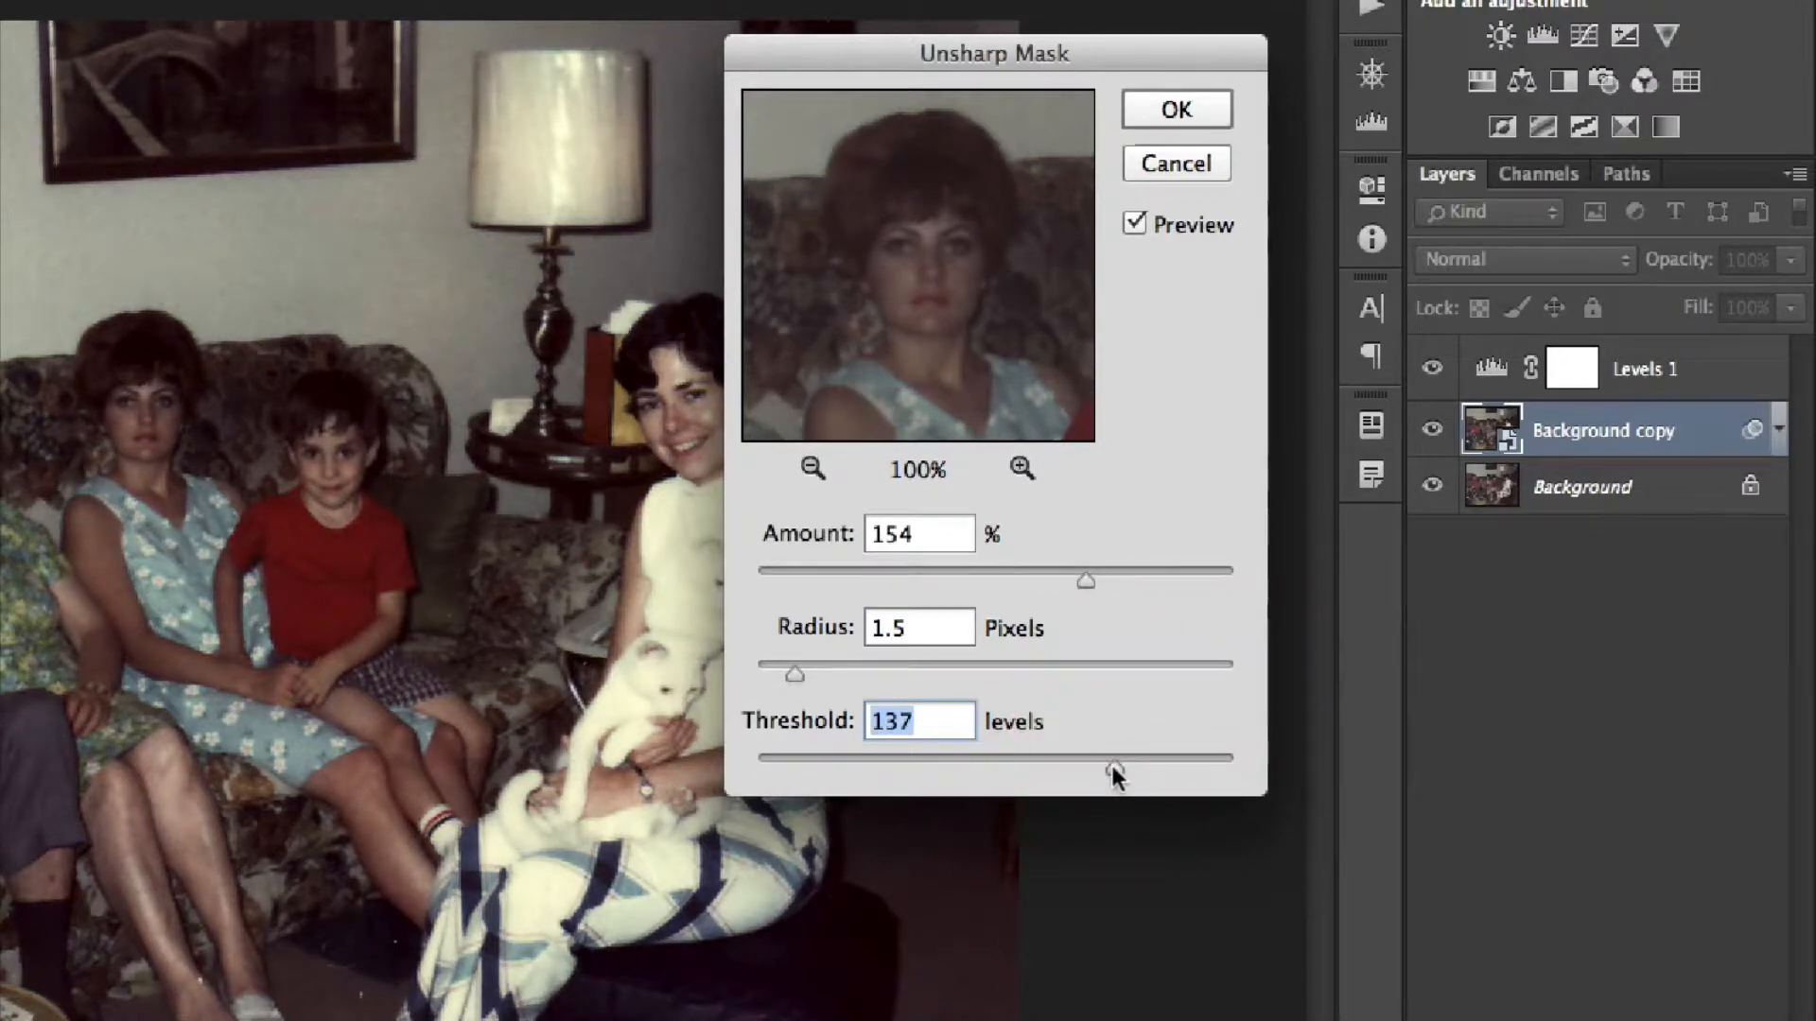
{"action": "left_click_drag", "start_coordinate": [1113, 763], "coordinate": [768, 764]}
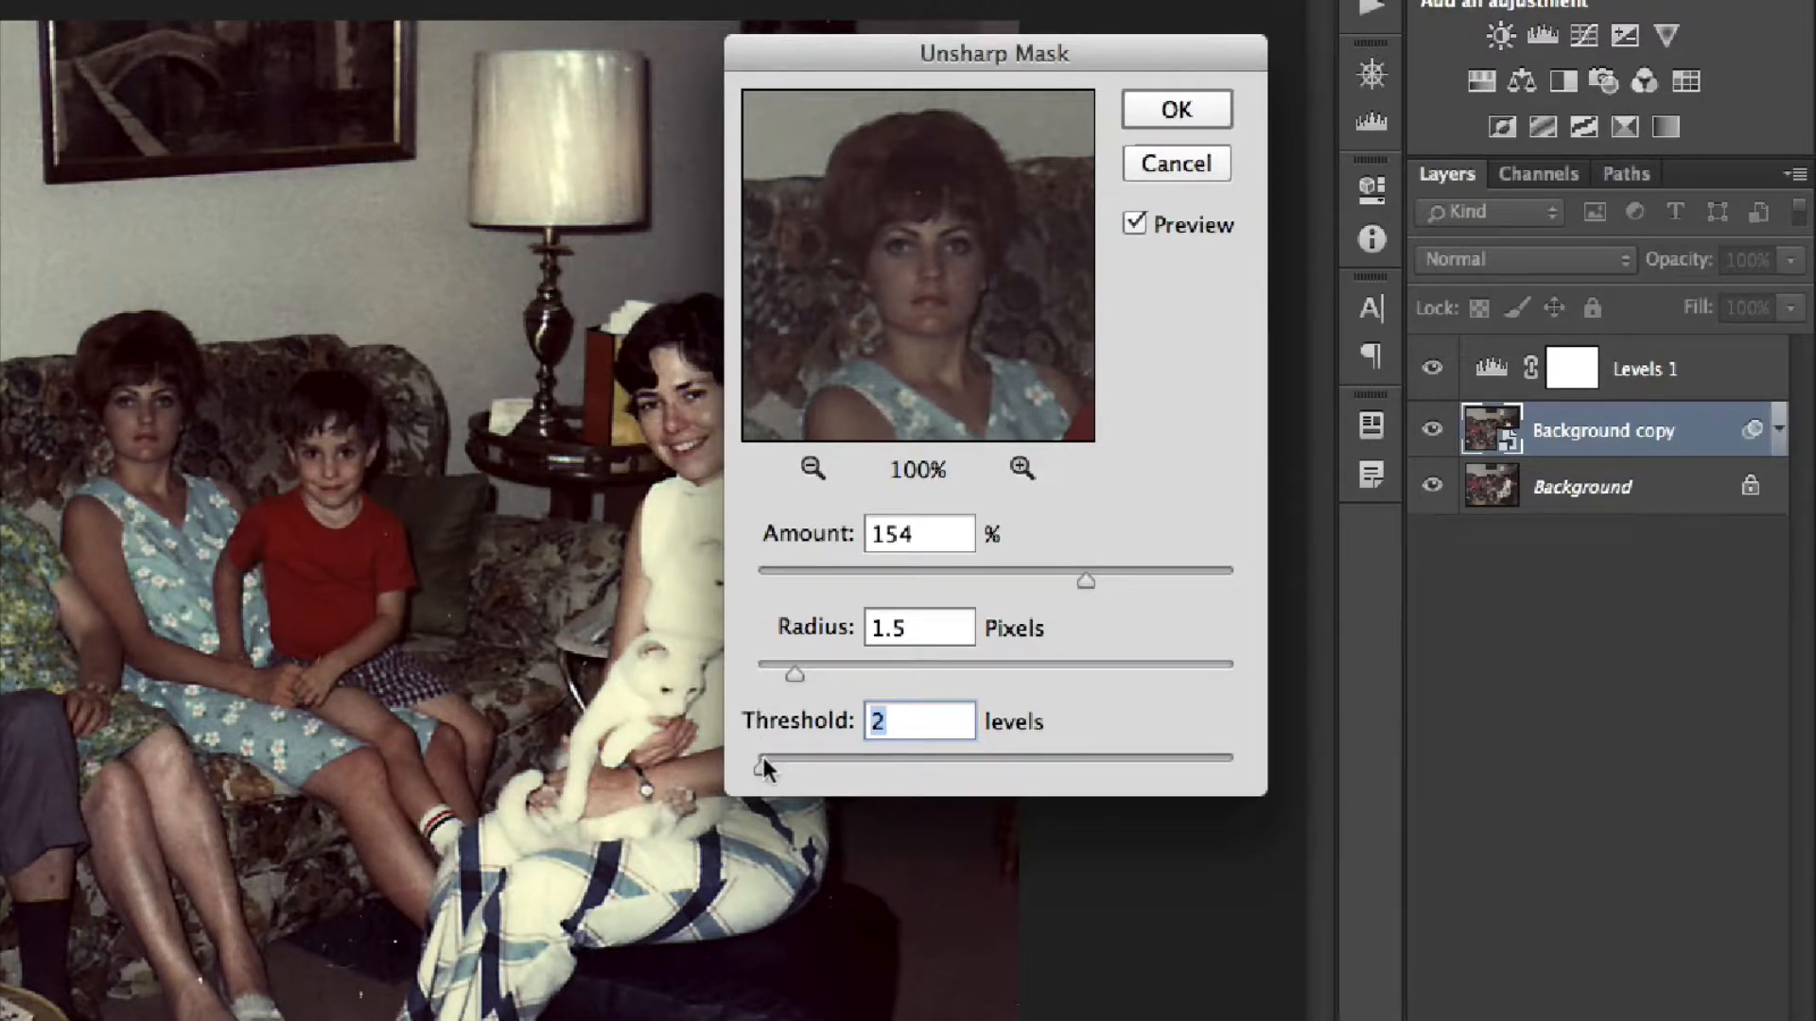
{"action": "left_click_drag", "start_coordinate": [763, 758], "coordinate": [809, 758]}
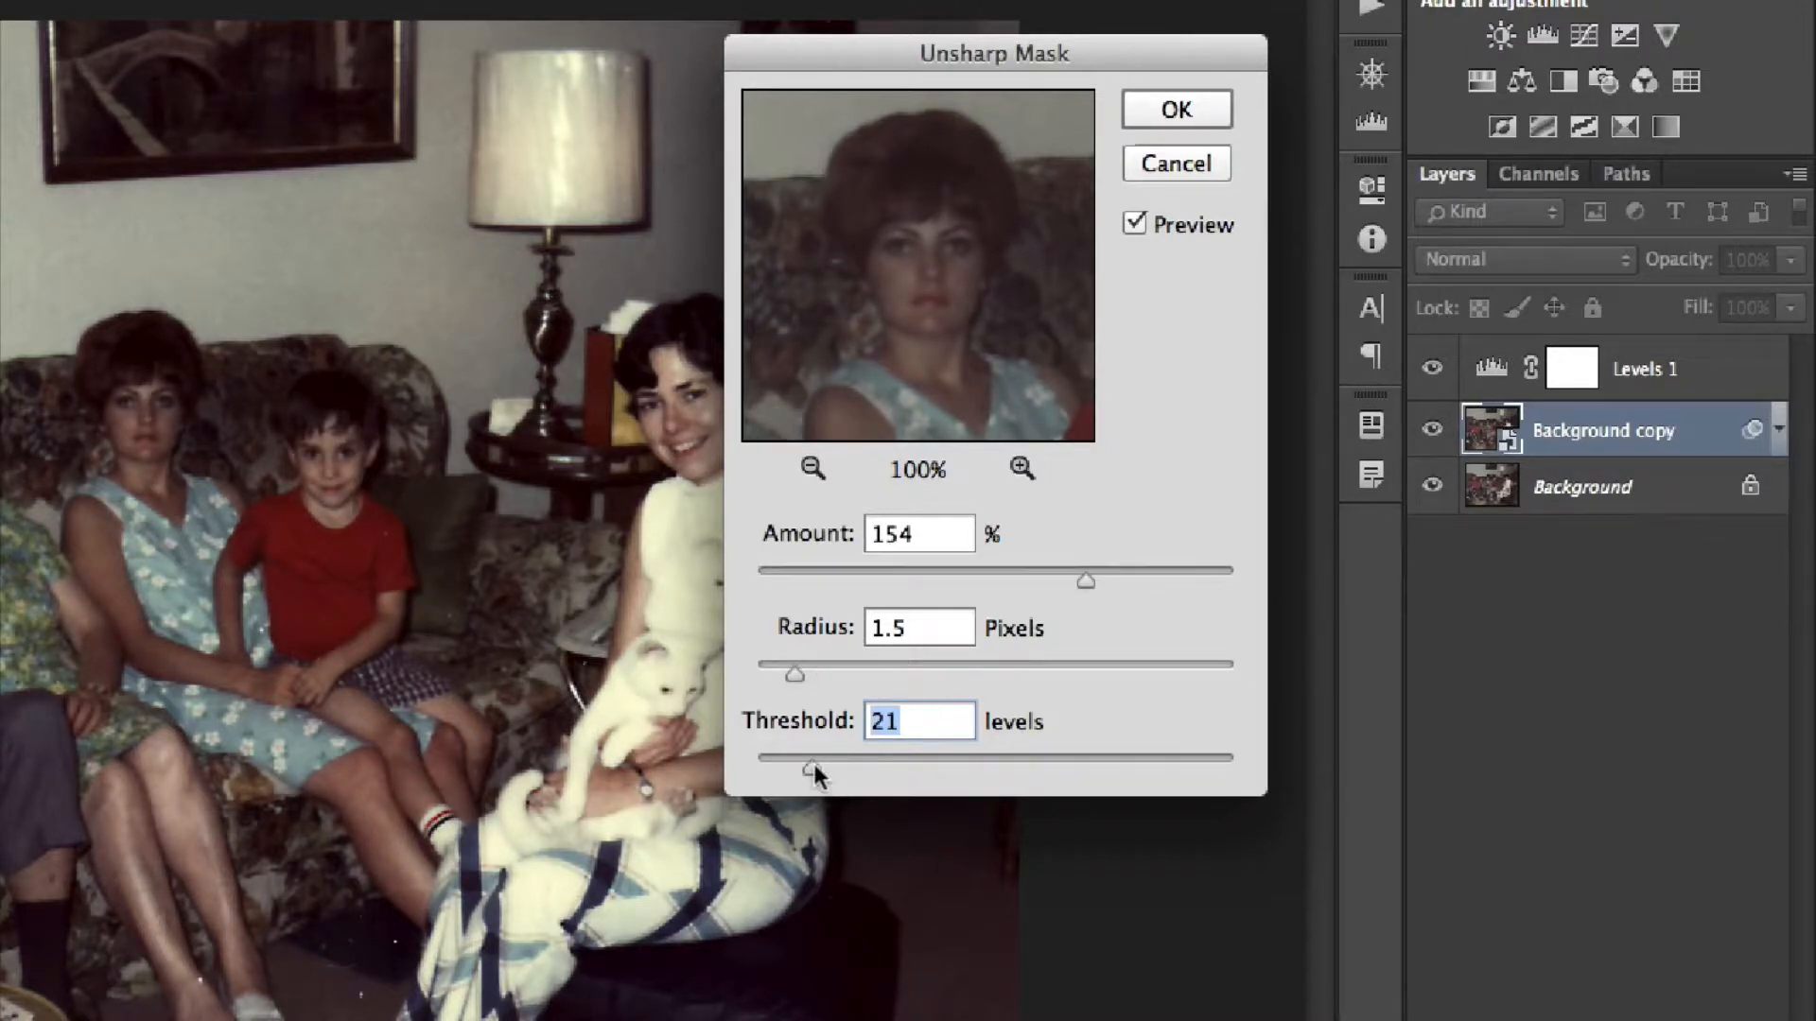
{"action": "left_click_drag", "start_coordinate": [812, 768], "coordinate": [755, 768]}
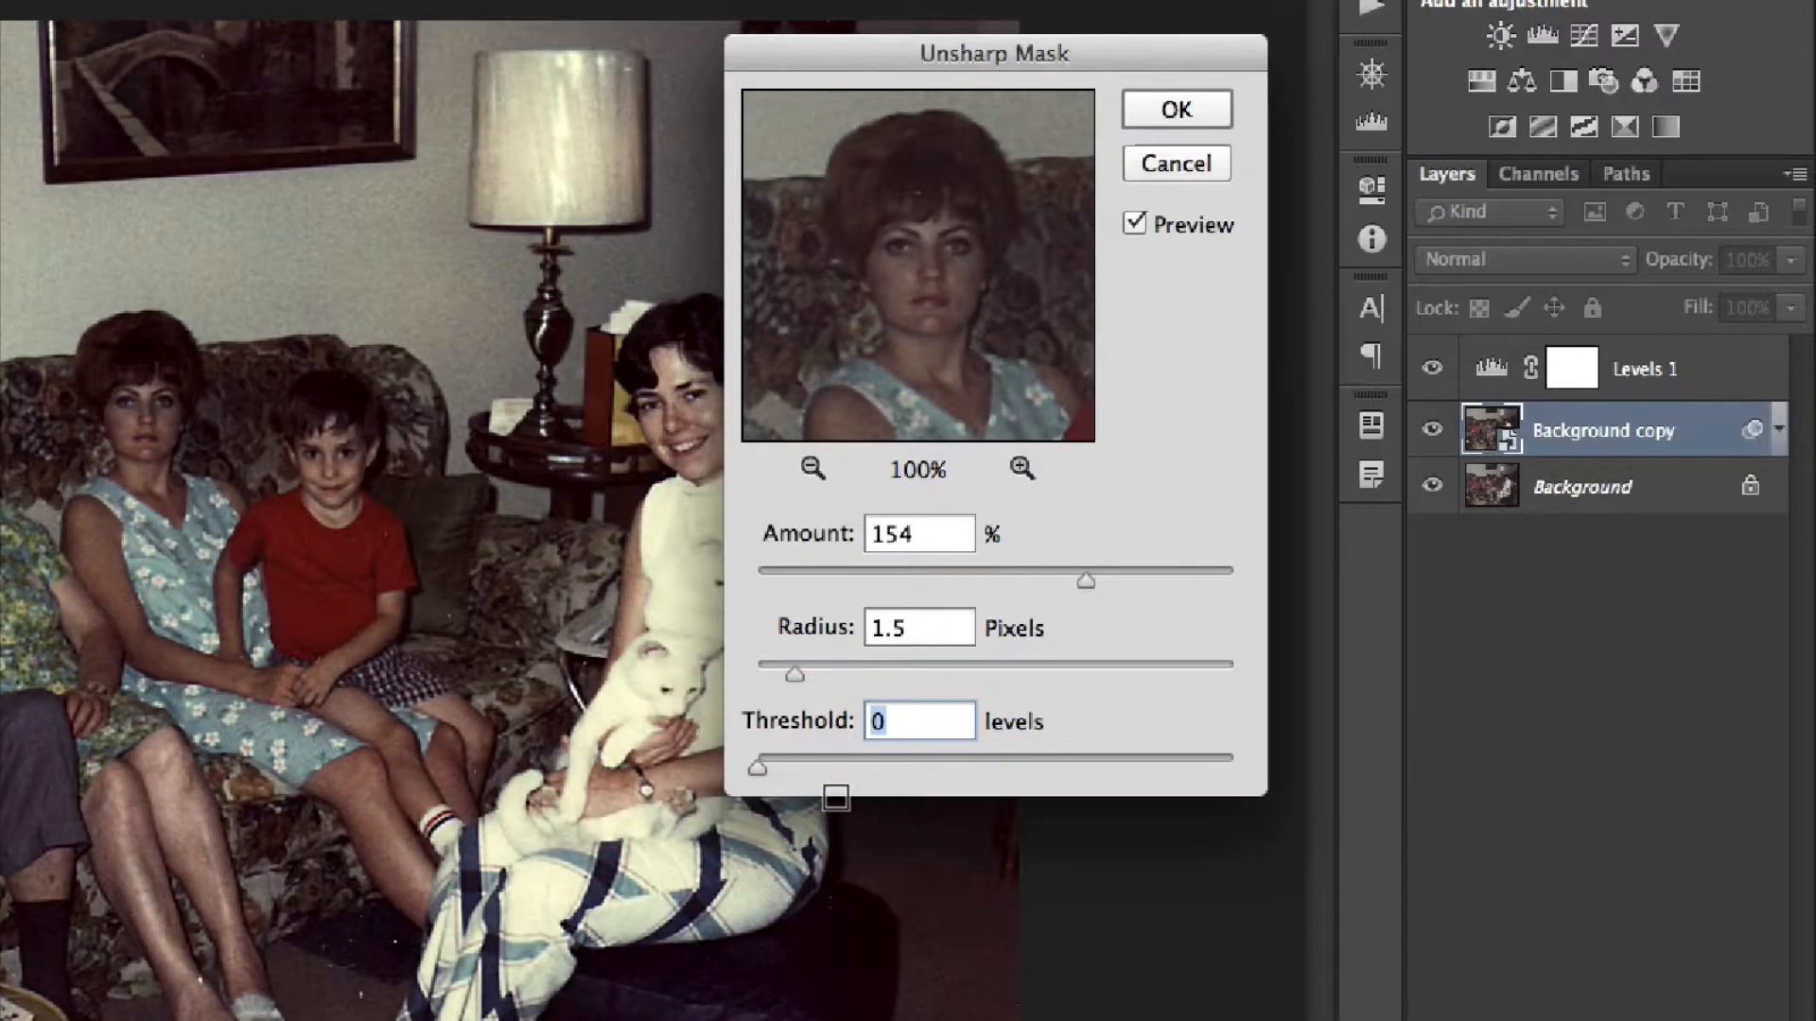
{"action": "left_click_drag", "start_coordinate": [758, 771], "coordinate": [747, 770]}
{"action": "left_click_drag", "start_coordinate": [760, 768], "coordinate": [770, 766]}
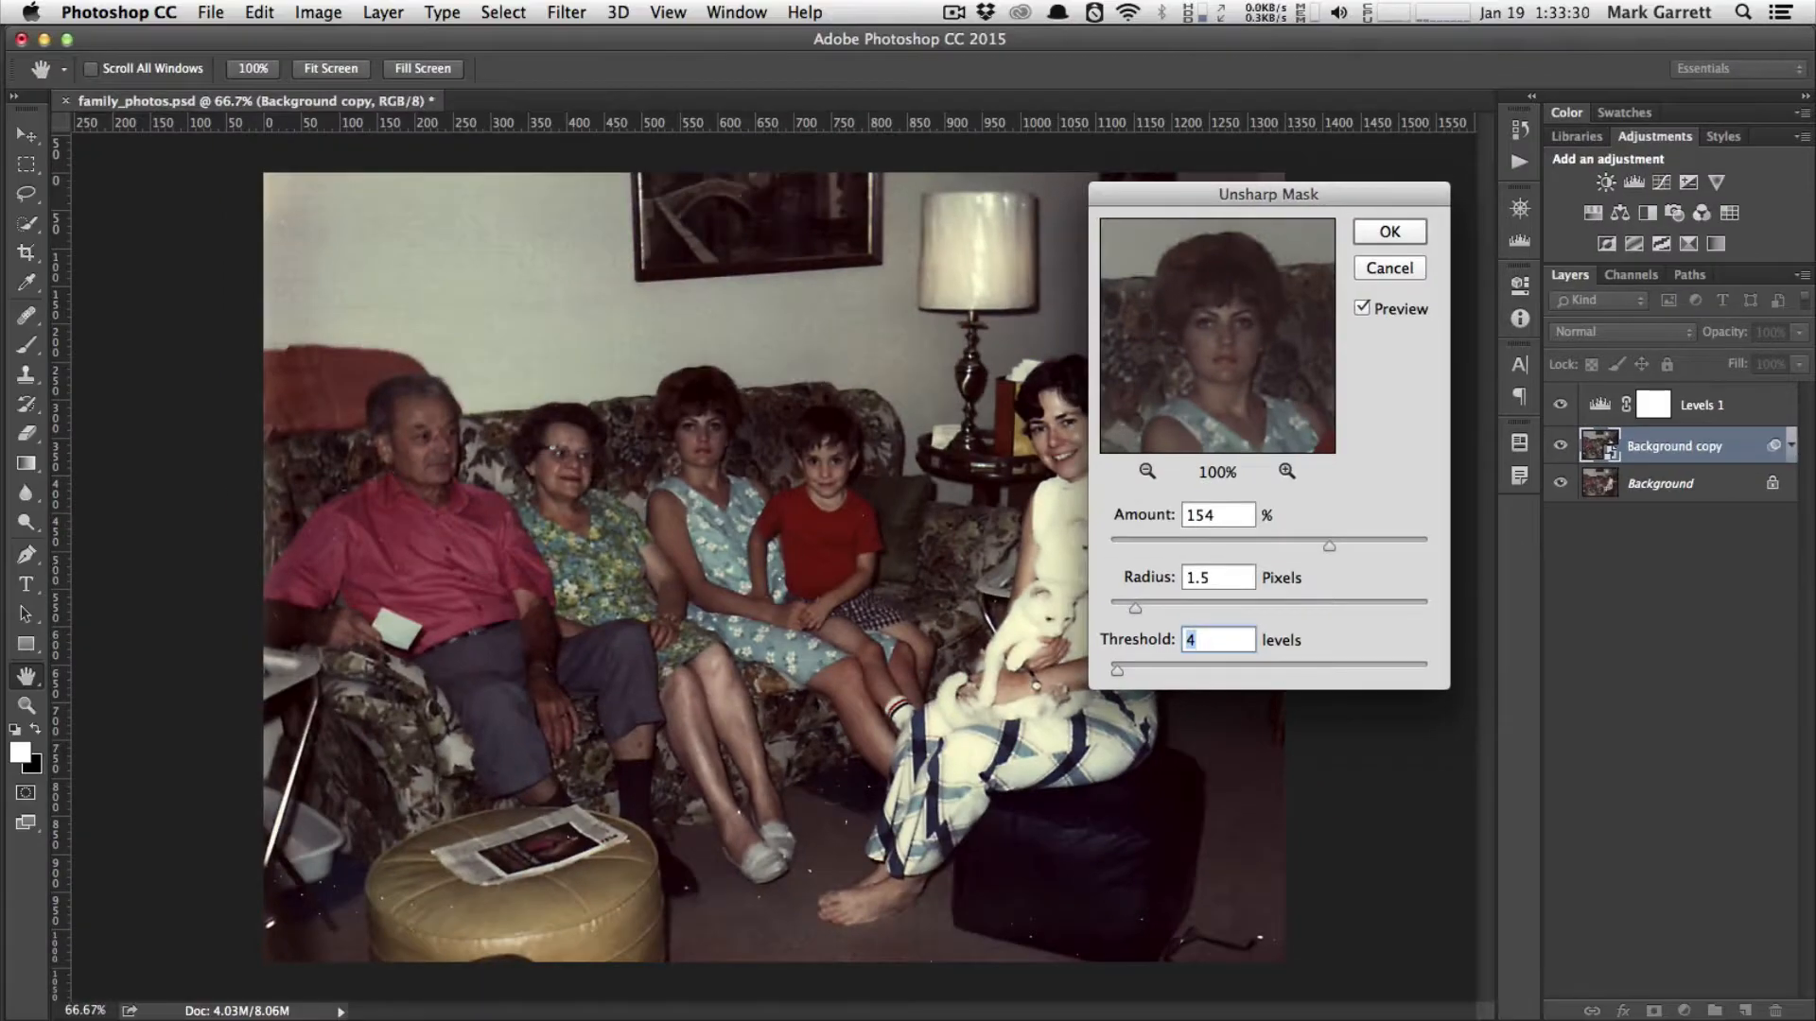
- Check the recommended Unsharp Mask values on the Scanning for the Web Tips page in Firefox, and apply the filter in Photoshop
{"action": "left_click_drag", "start_coordinate": [1815, 29], "coordinate": [700, 10]}
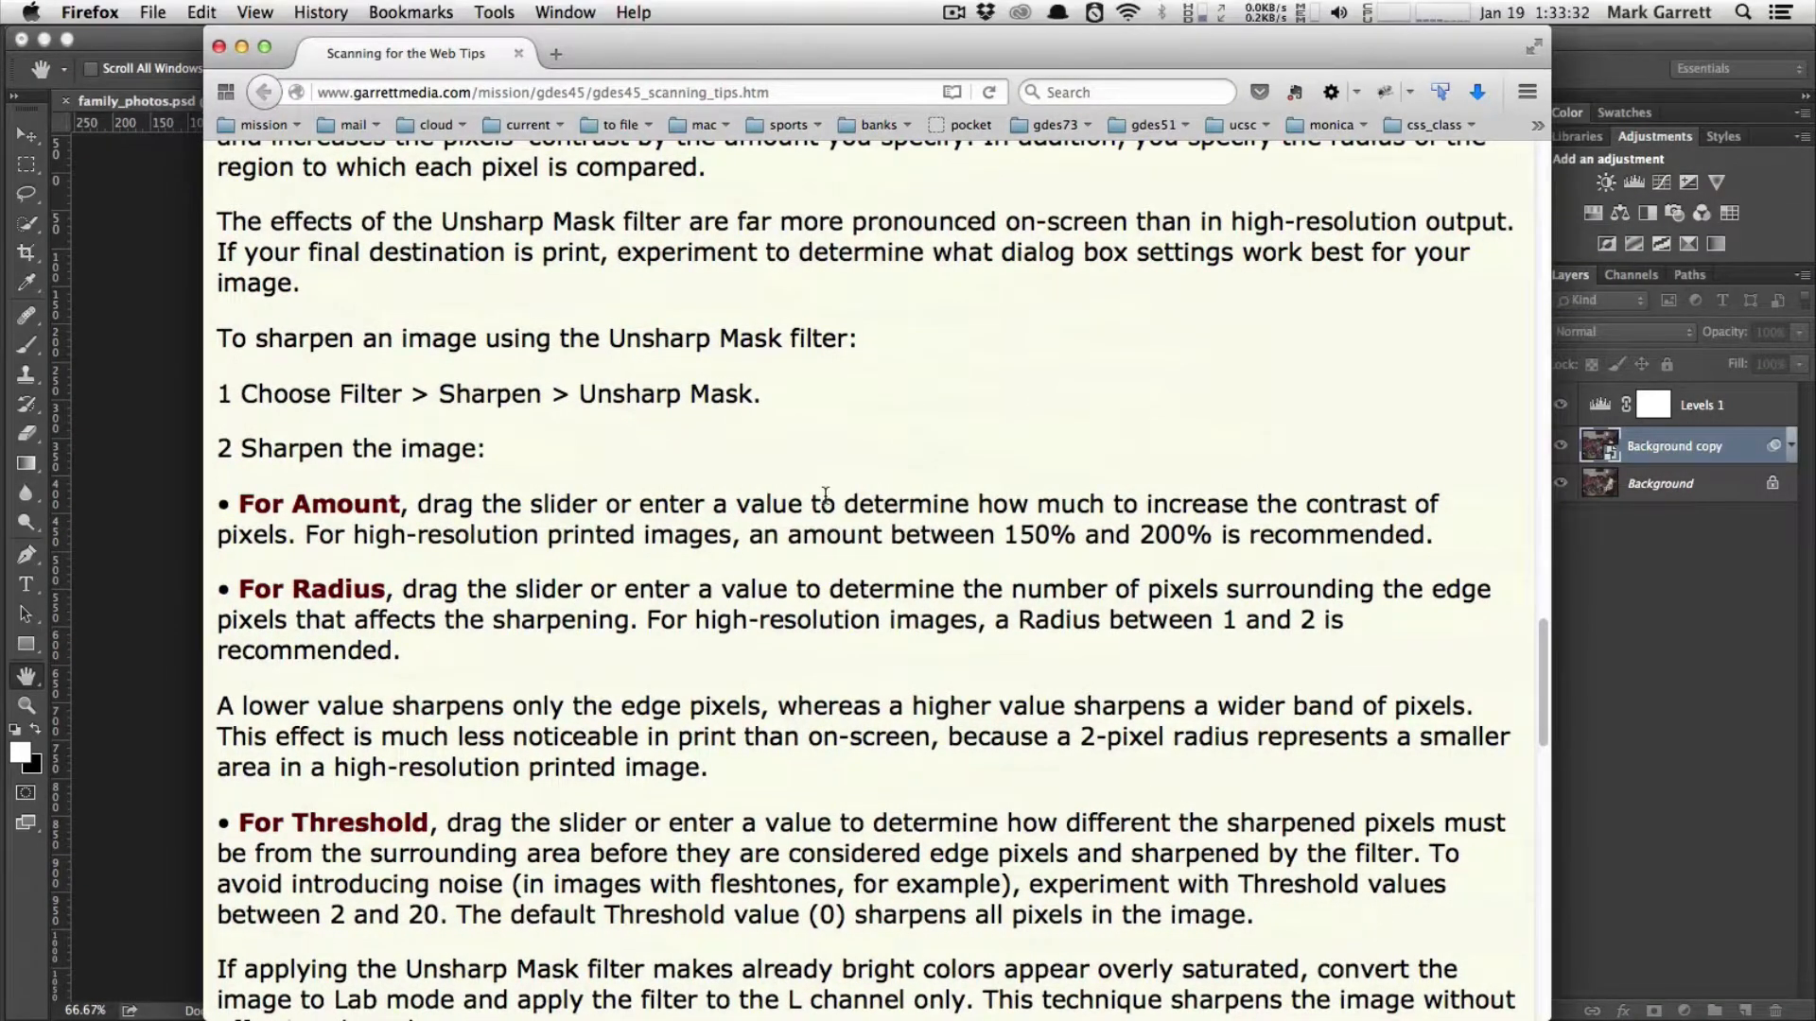
{"action": "scroll", "coordinate": [832, 492], "scroll_direction": "down", "scroll_amount": 5}
{"action": "scroll", "coordinate": [825, 496], "scroll_direction": "up", "scroll_amount": 1}
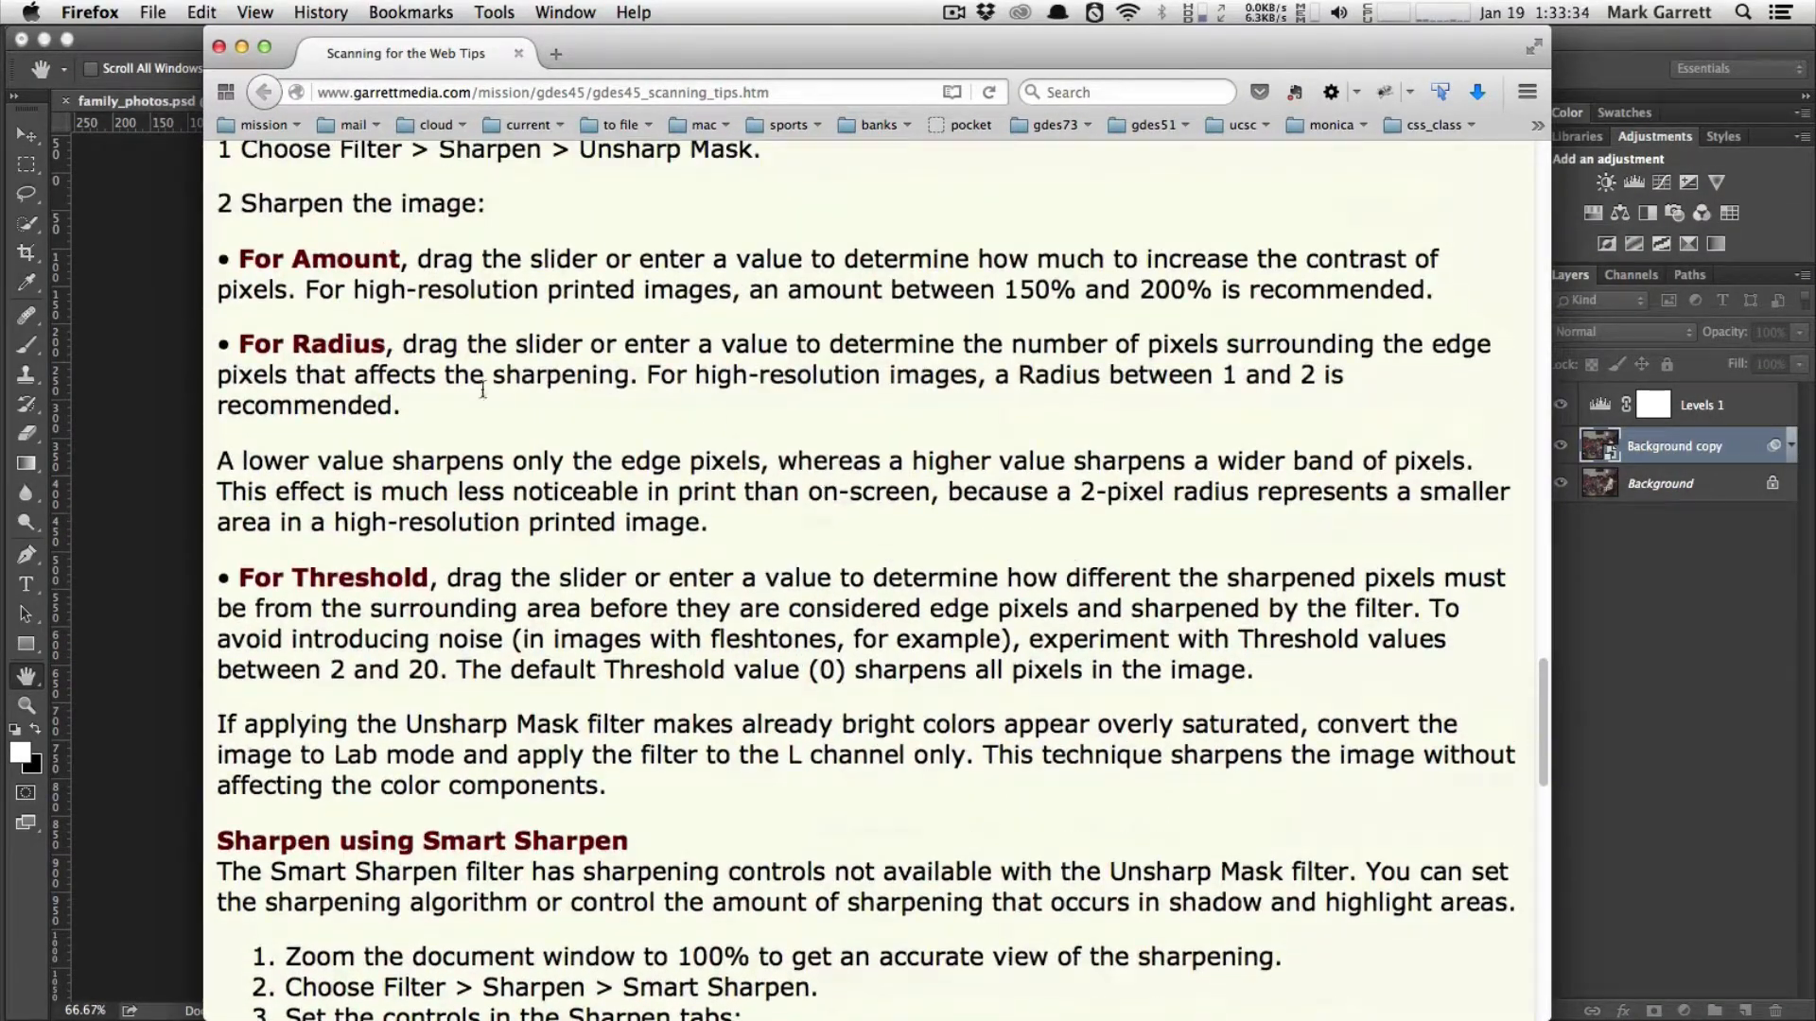
{"action": "scroll", "coordinate": [648, 555], "scroll_direction": "down", "scroll_amount": 1}
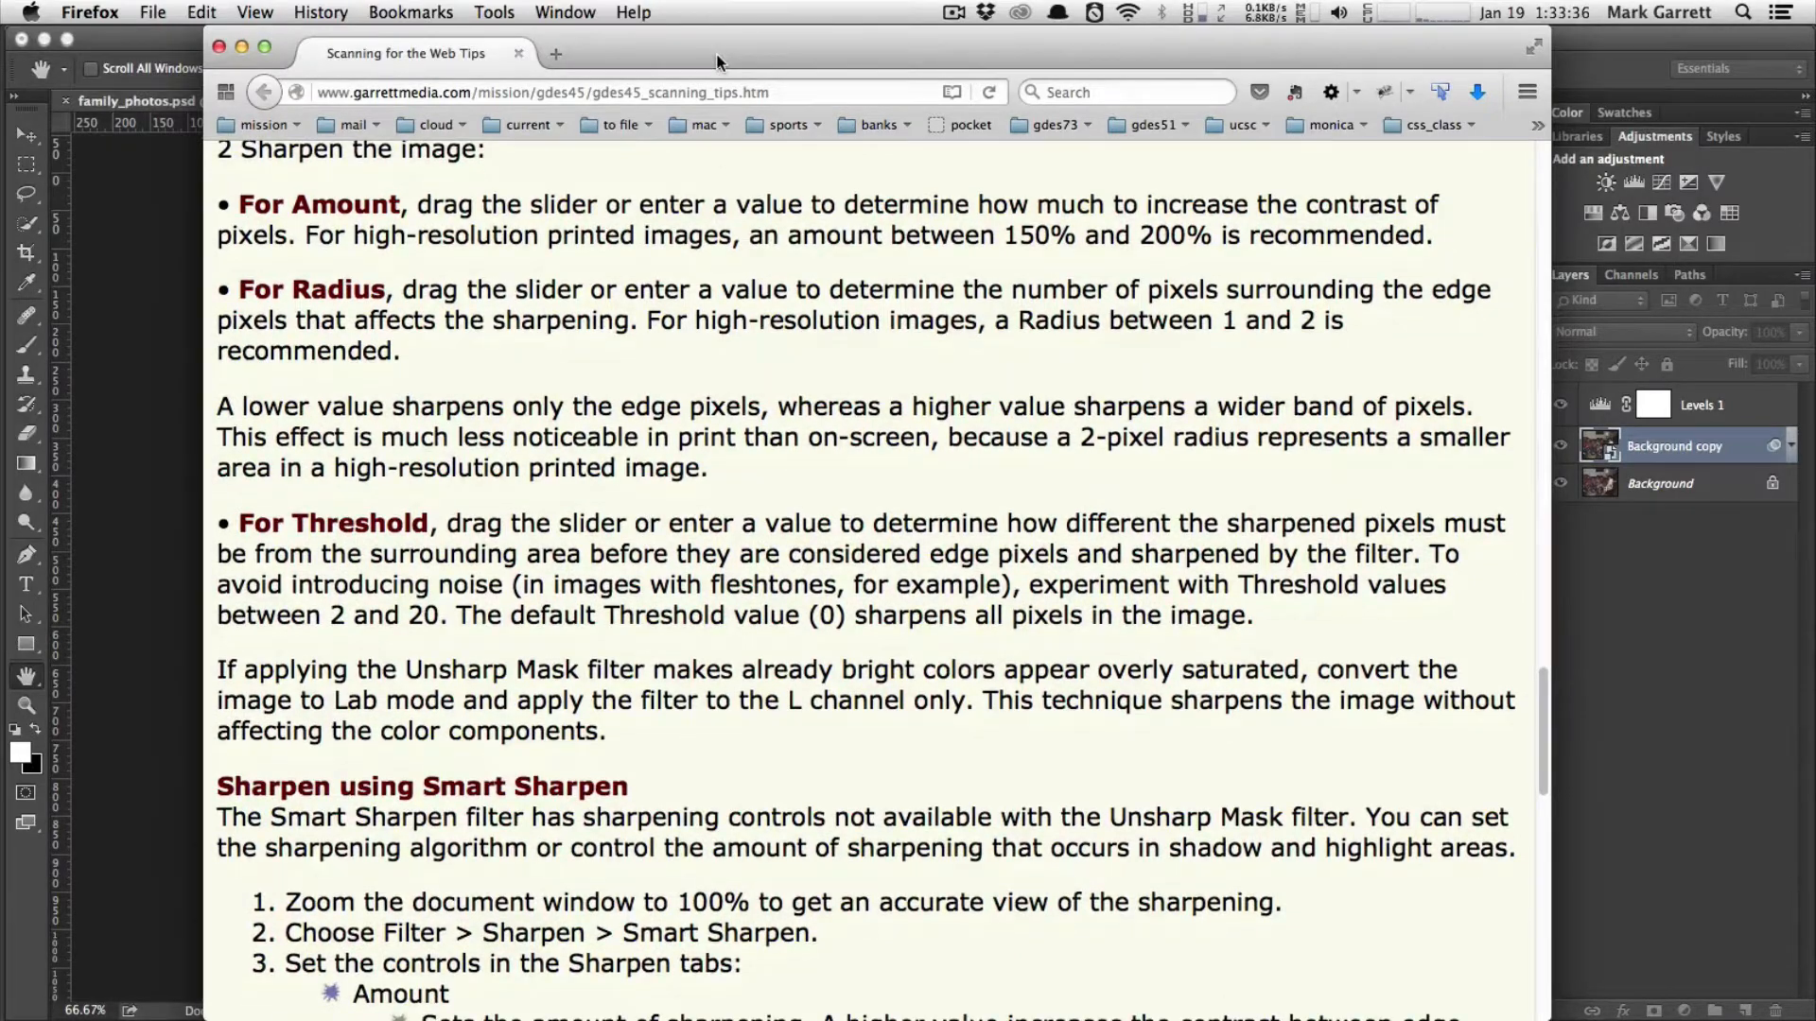
{"action": "left_click_drag", "start_coordinate": [720, 62], "coordinate": [1815, 85]}
{"action": "left_click", "coordinate": [1683, 60]}
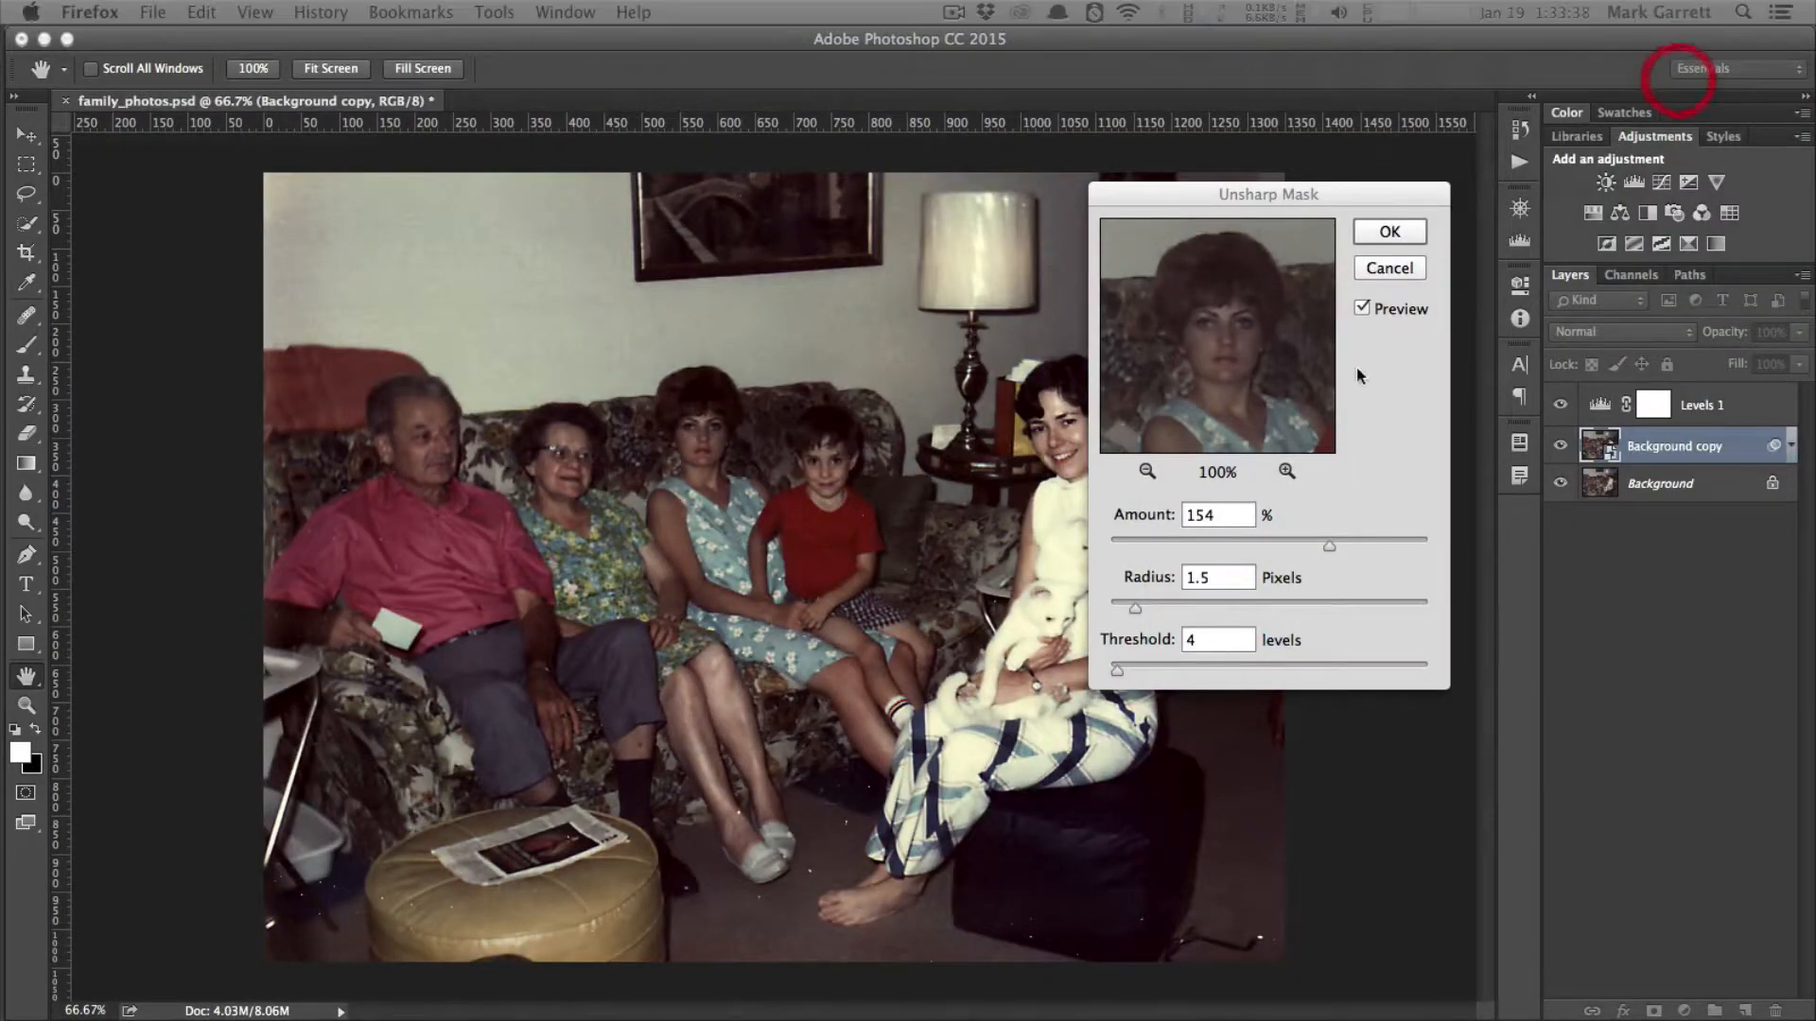
{"action": "left_click", "coordinate": [1386, 234]}
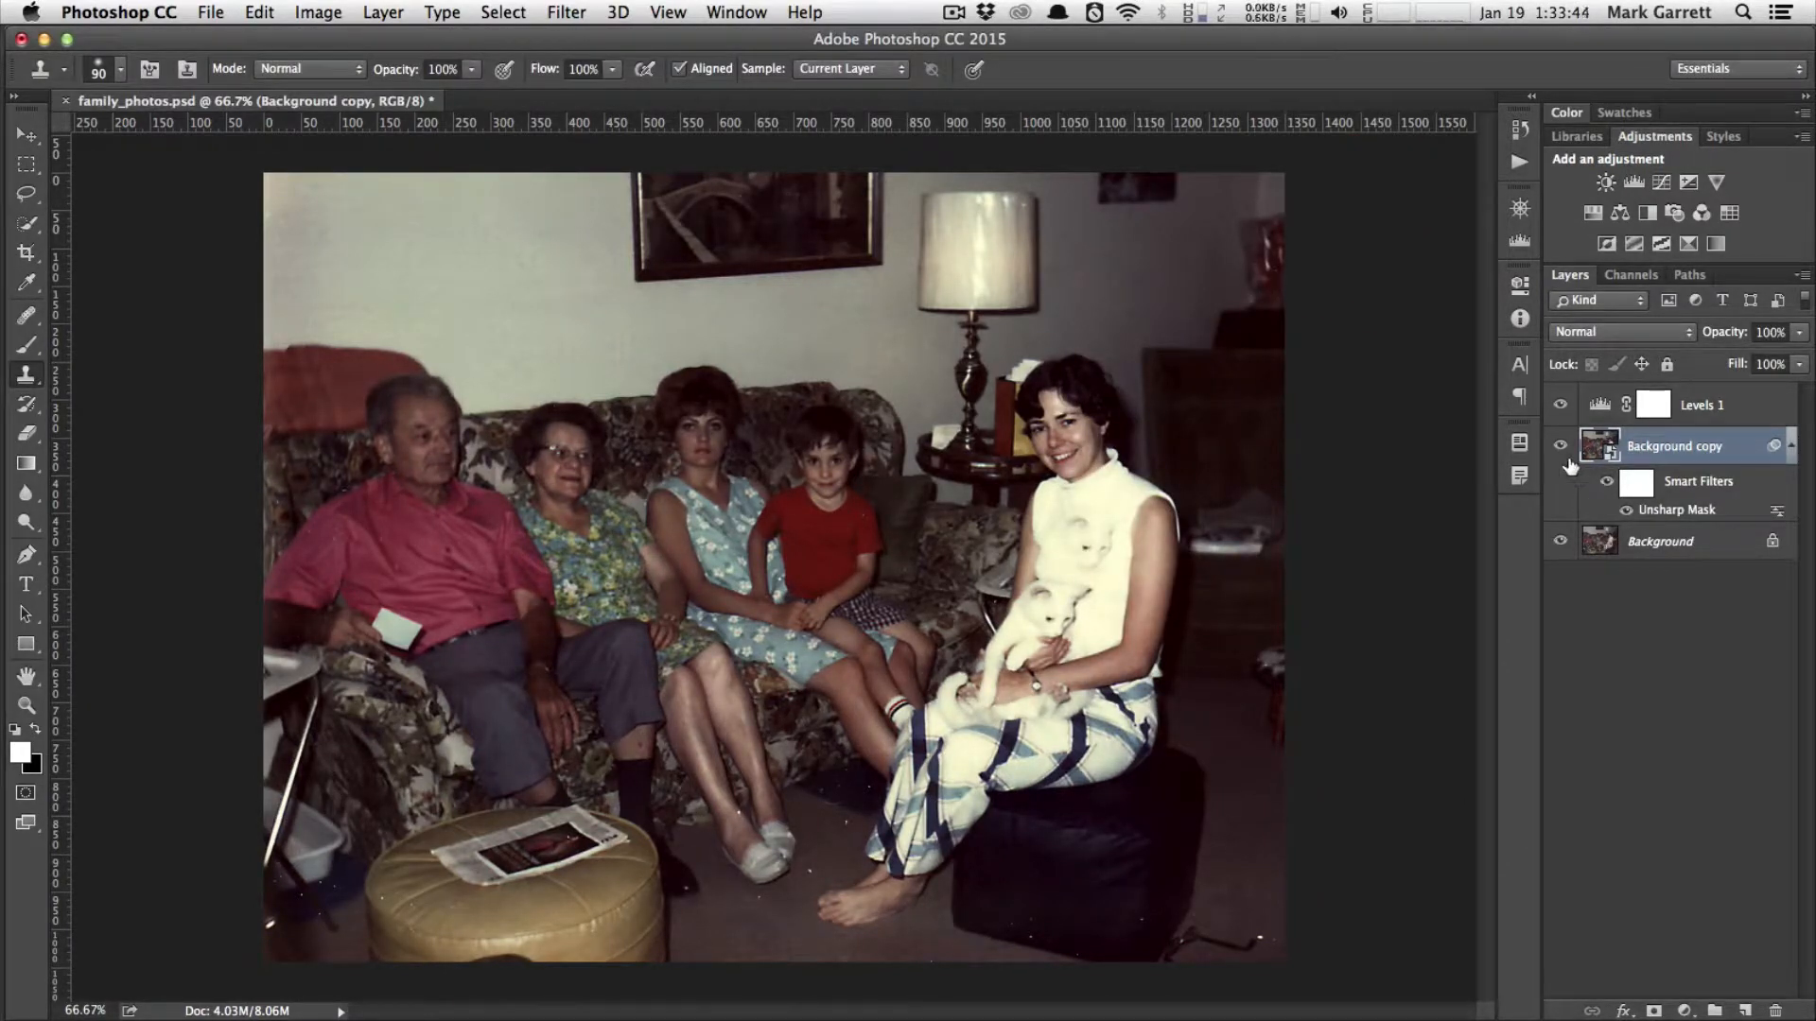
- Compare the photo with and without the Background copy layer, and with and without its Unsharp Mask smart filter
{"action": "left_click", "coordinate": [1560, 450]}
{"action": "left_click", "coordinate": [1561, 451]}
{"action": "left_click", "coordinate": [1560, 450]}
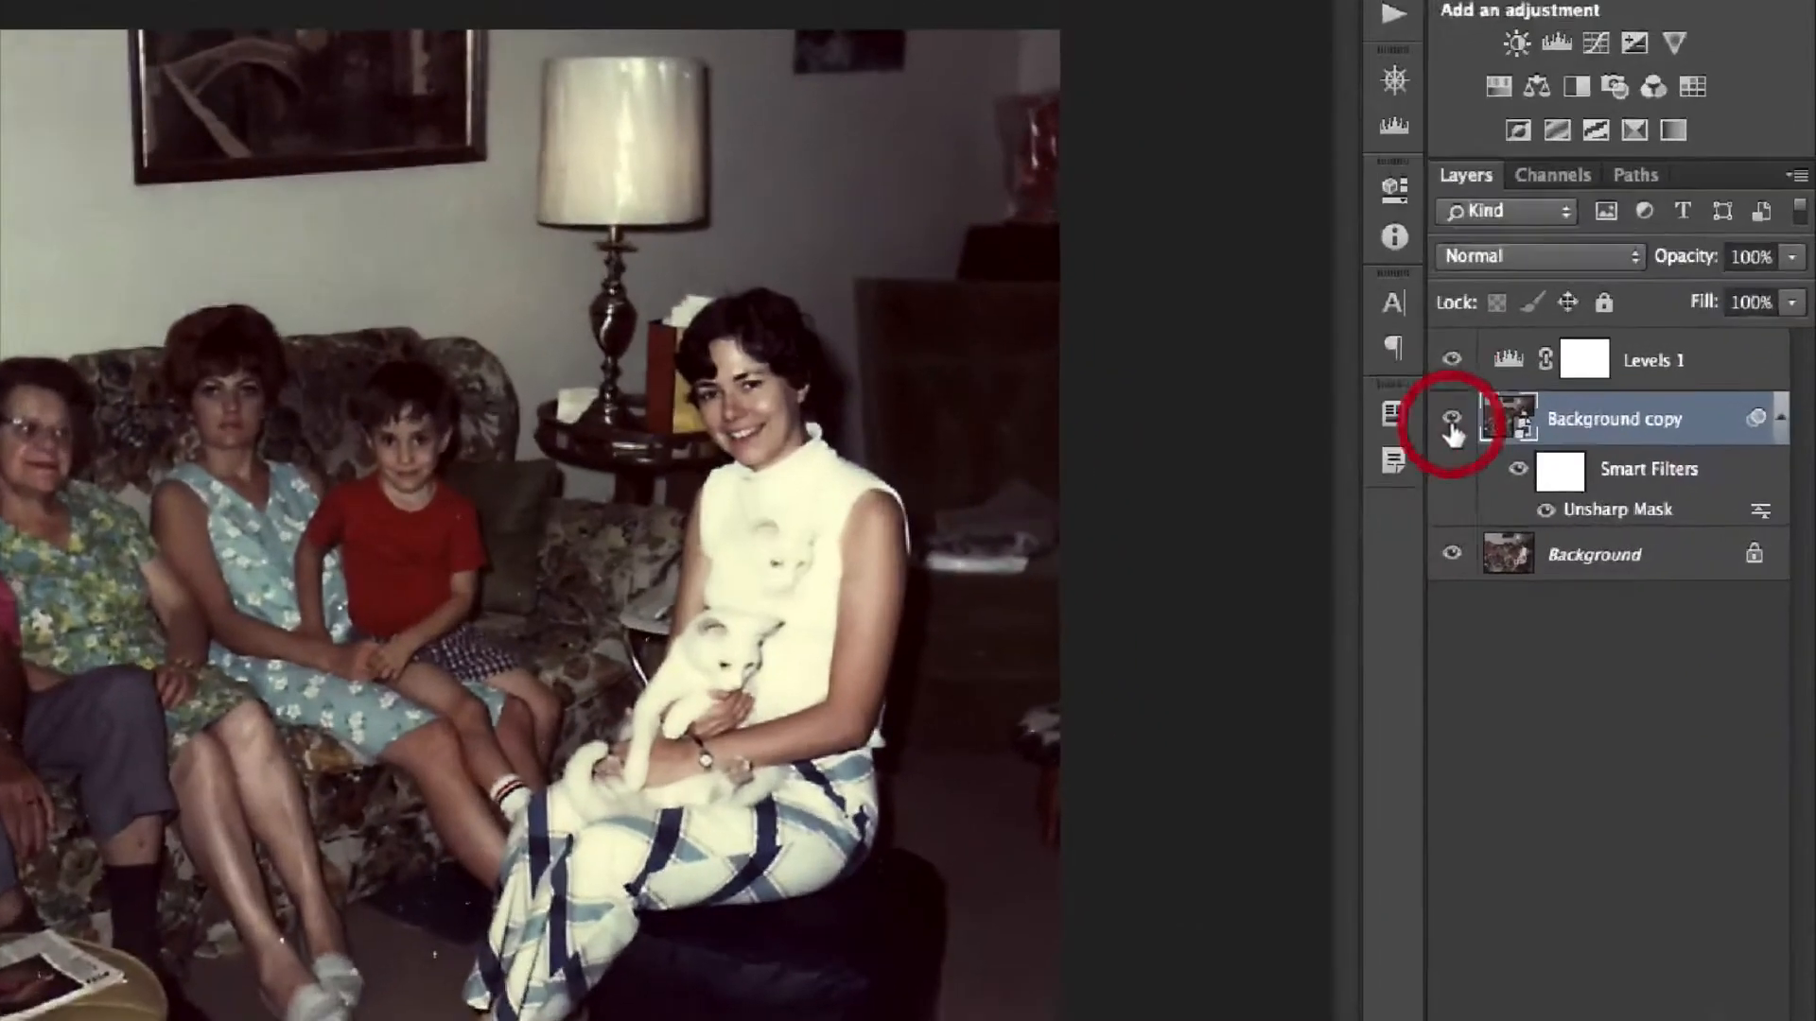
{"action": "left_click", "coordinate": [1452, 426]}
{"action": "left_click", "coordinate": [1451, 425]}
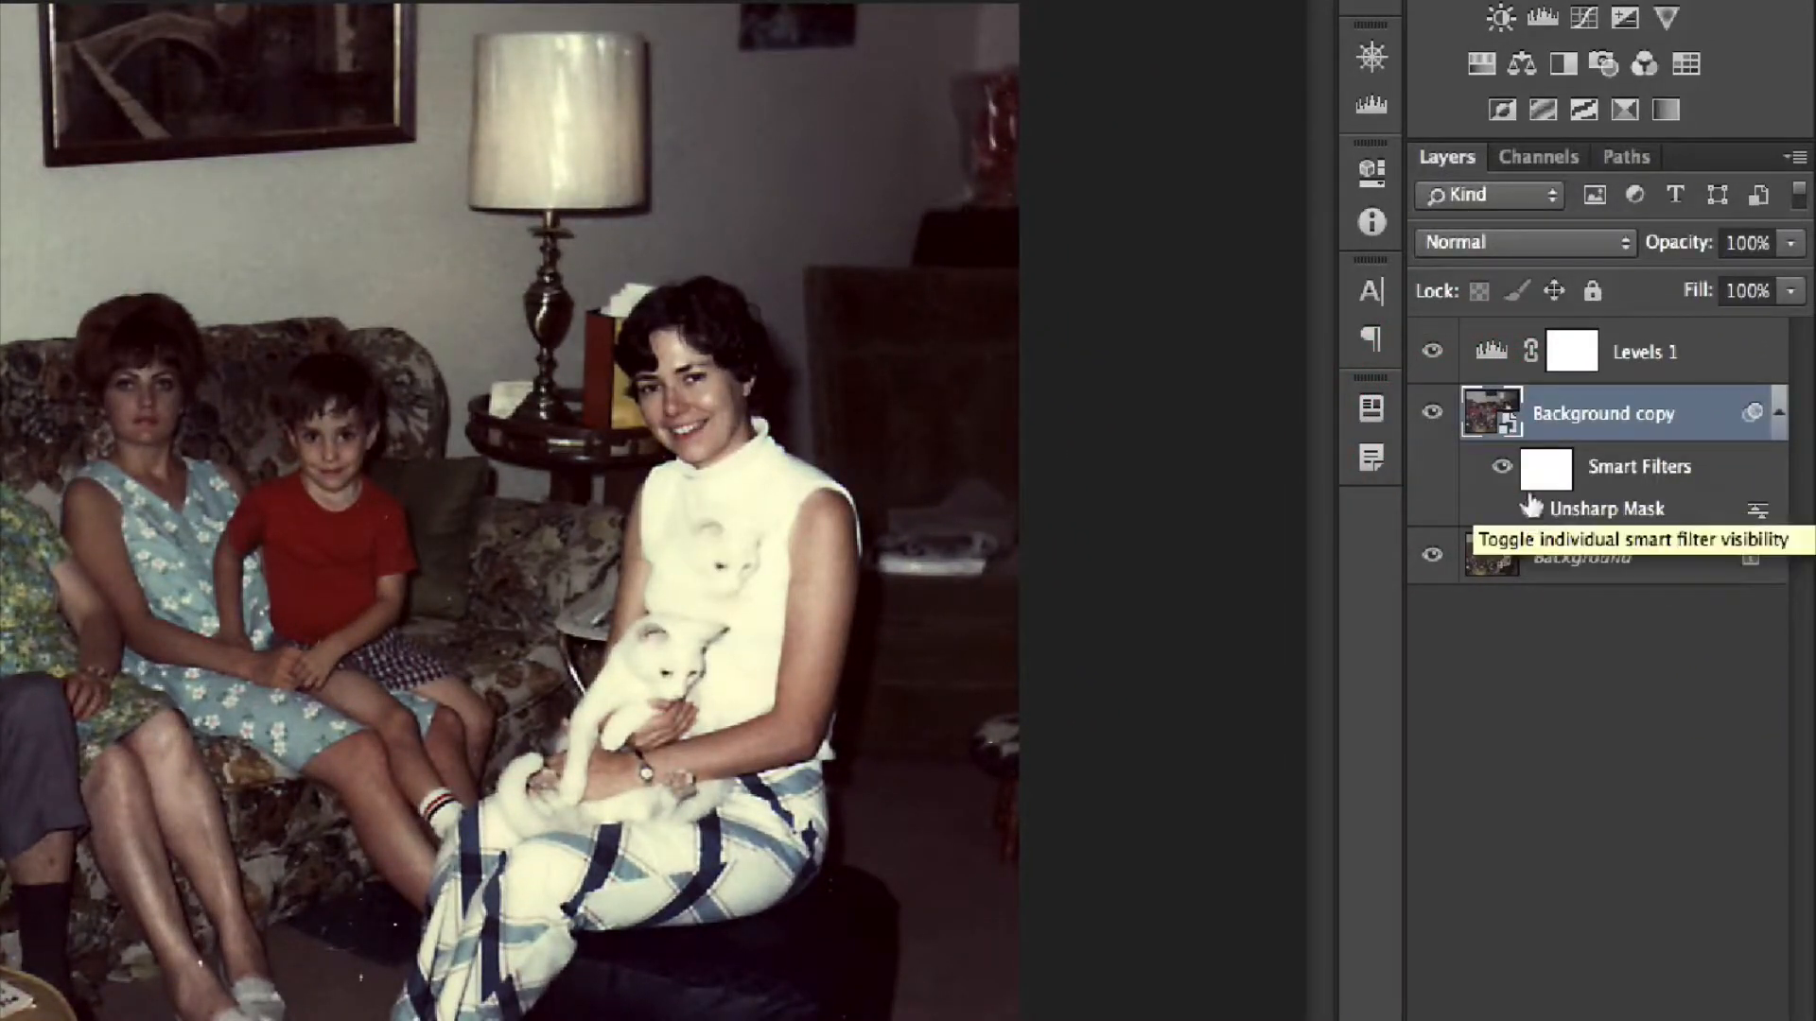
{"action": "left_click", "coordinate": [1534, 511]}
{"action": "left_click", "coordinate": [1534, 511]}
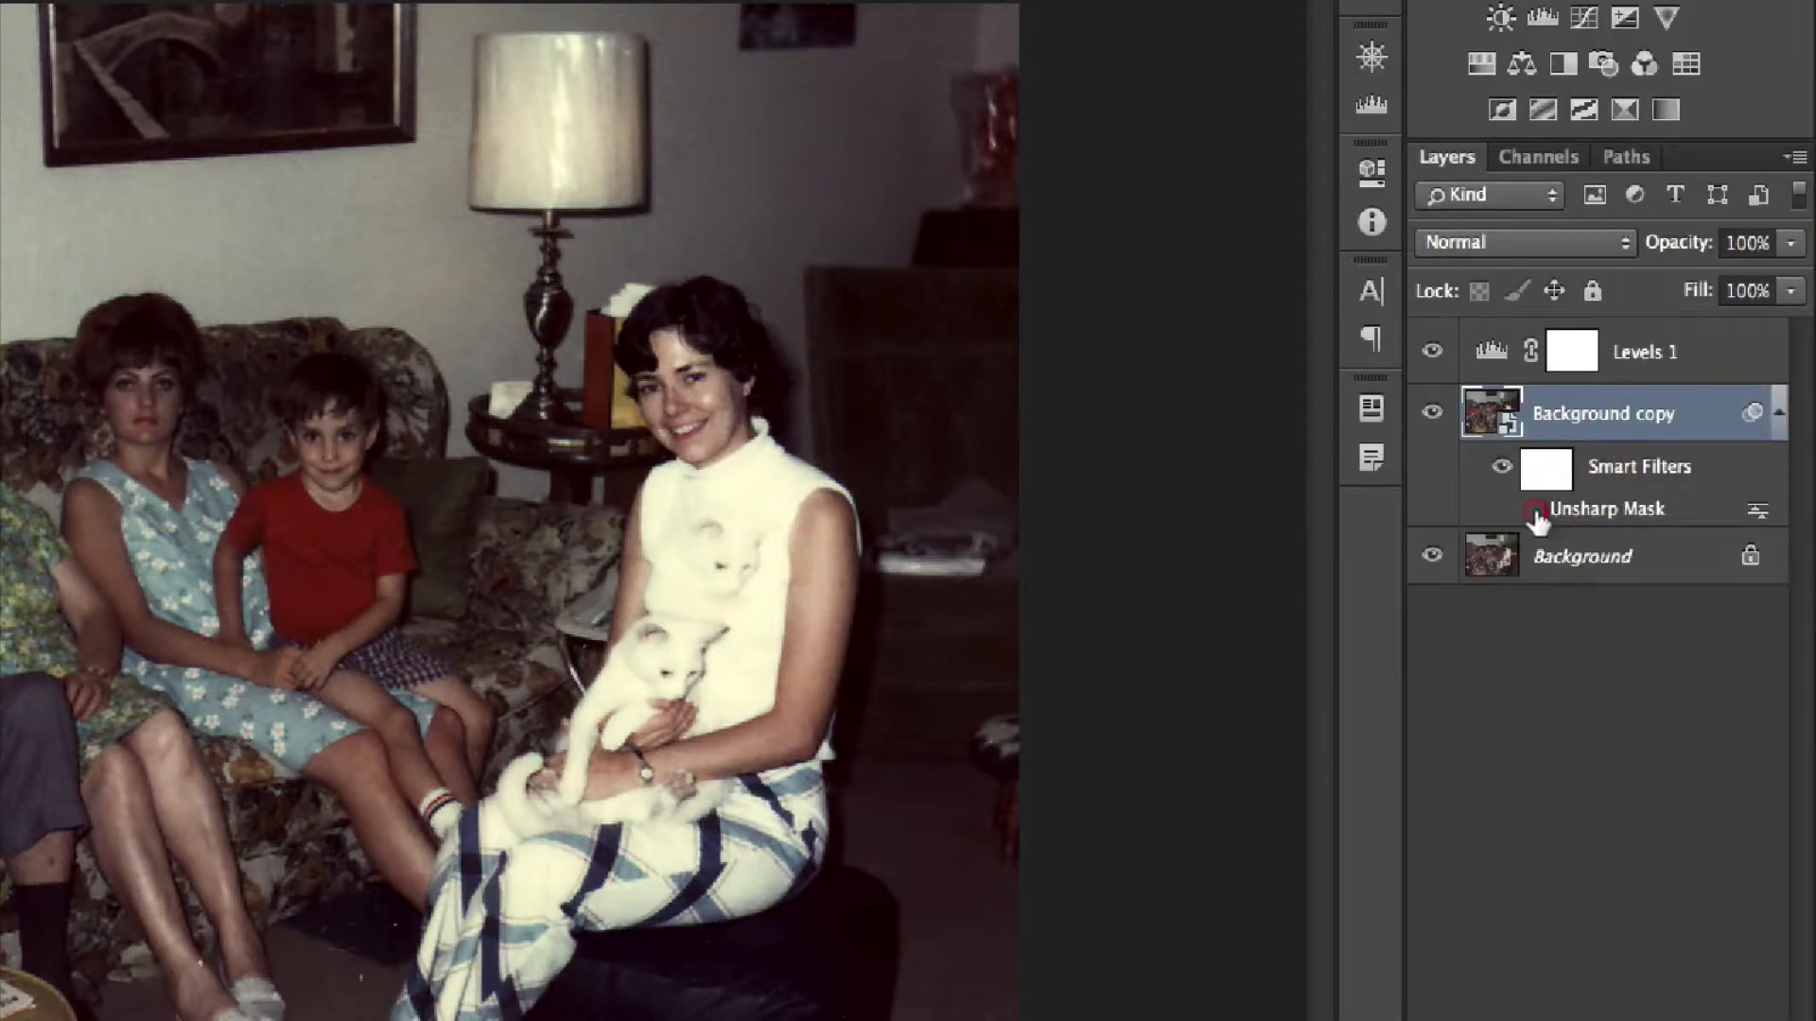
{"action": "left_click", "coordinate": [1532, 513]}
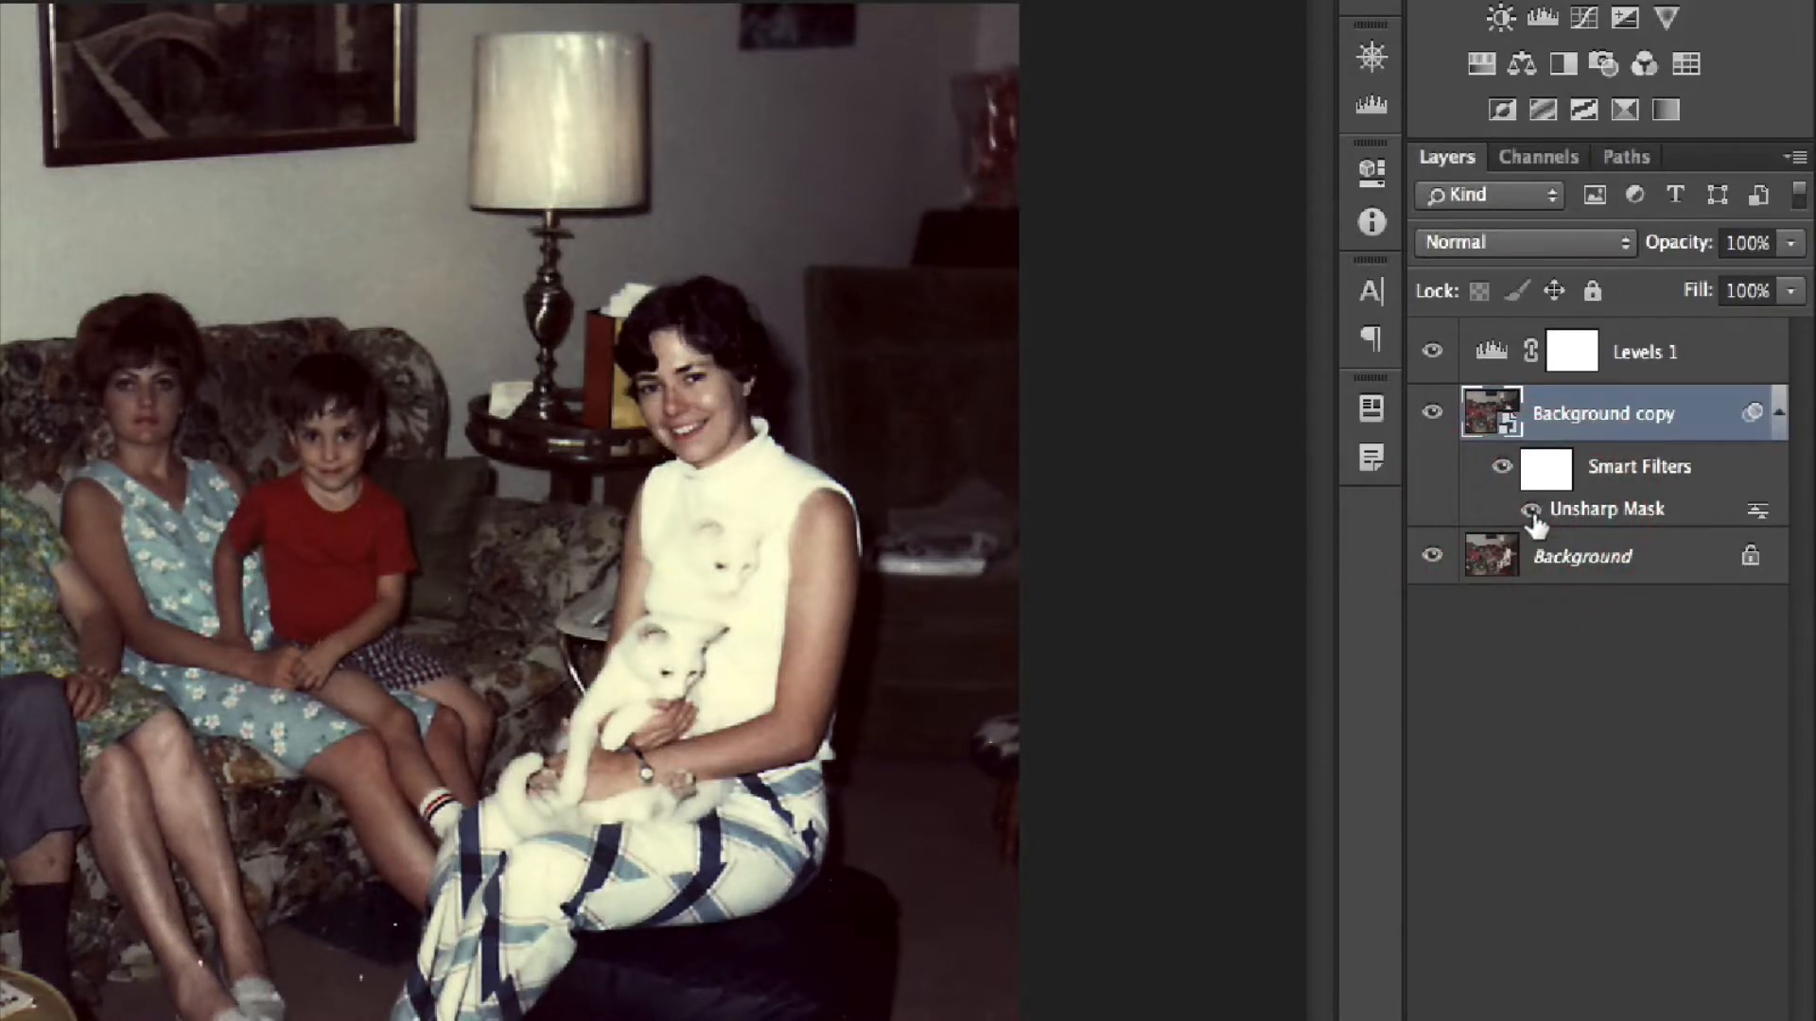
- Examine the face of the woman in white at 300% with the Unsharp Mask smart filter hidden and shown
{"action": "key", "text": "super+plus"}
{"action": "key", "text": "super+plus"}
{"action": "key", "text": "super+plus"}
{"action": "left_click_drag", "start_coordinate": [1056, 449], "coordinate": [45, 957]}
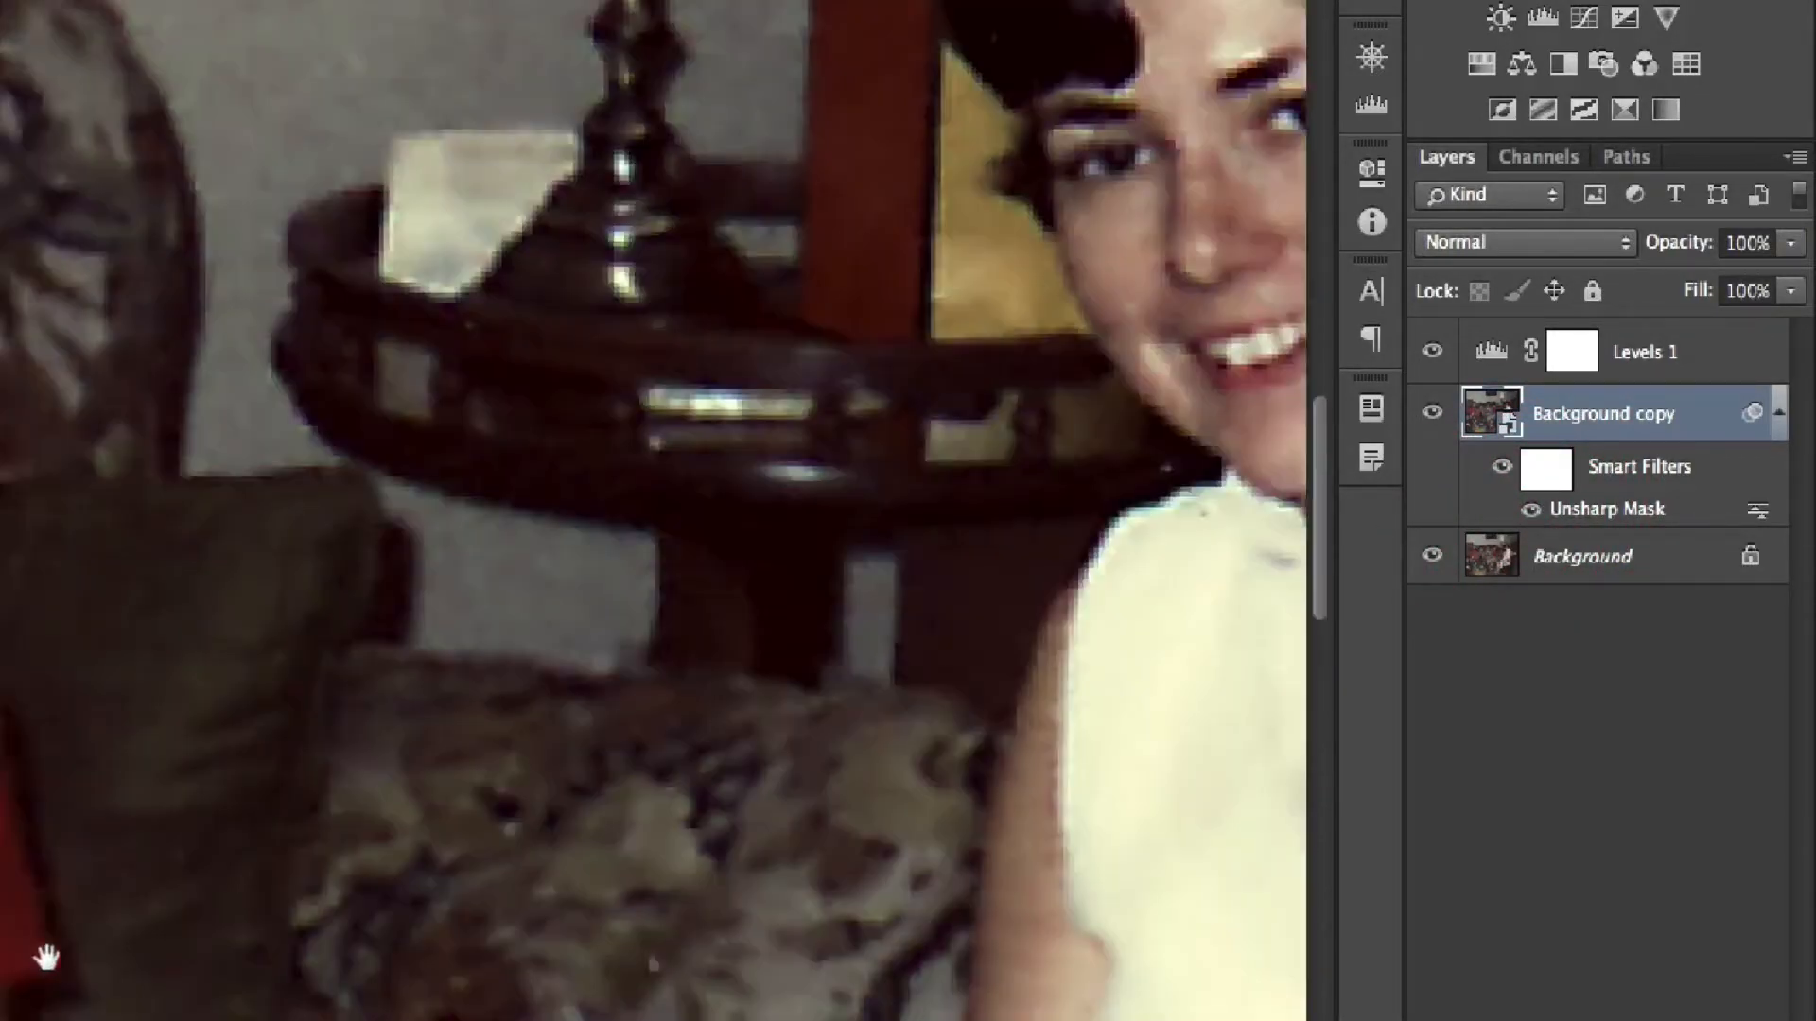
{"action": "left_click_drag", "start_coordinate": [666, 626], "coordinate": [7, 889]}
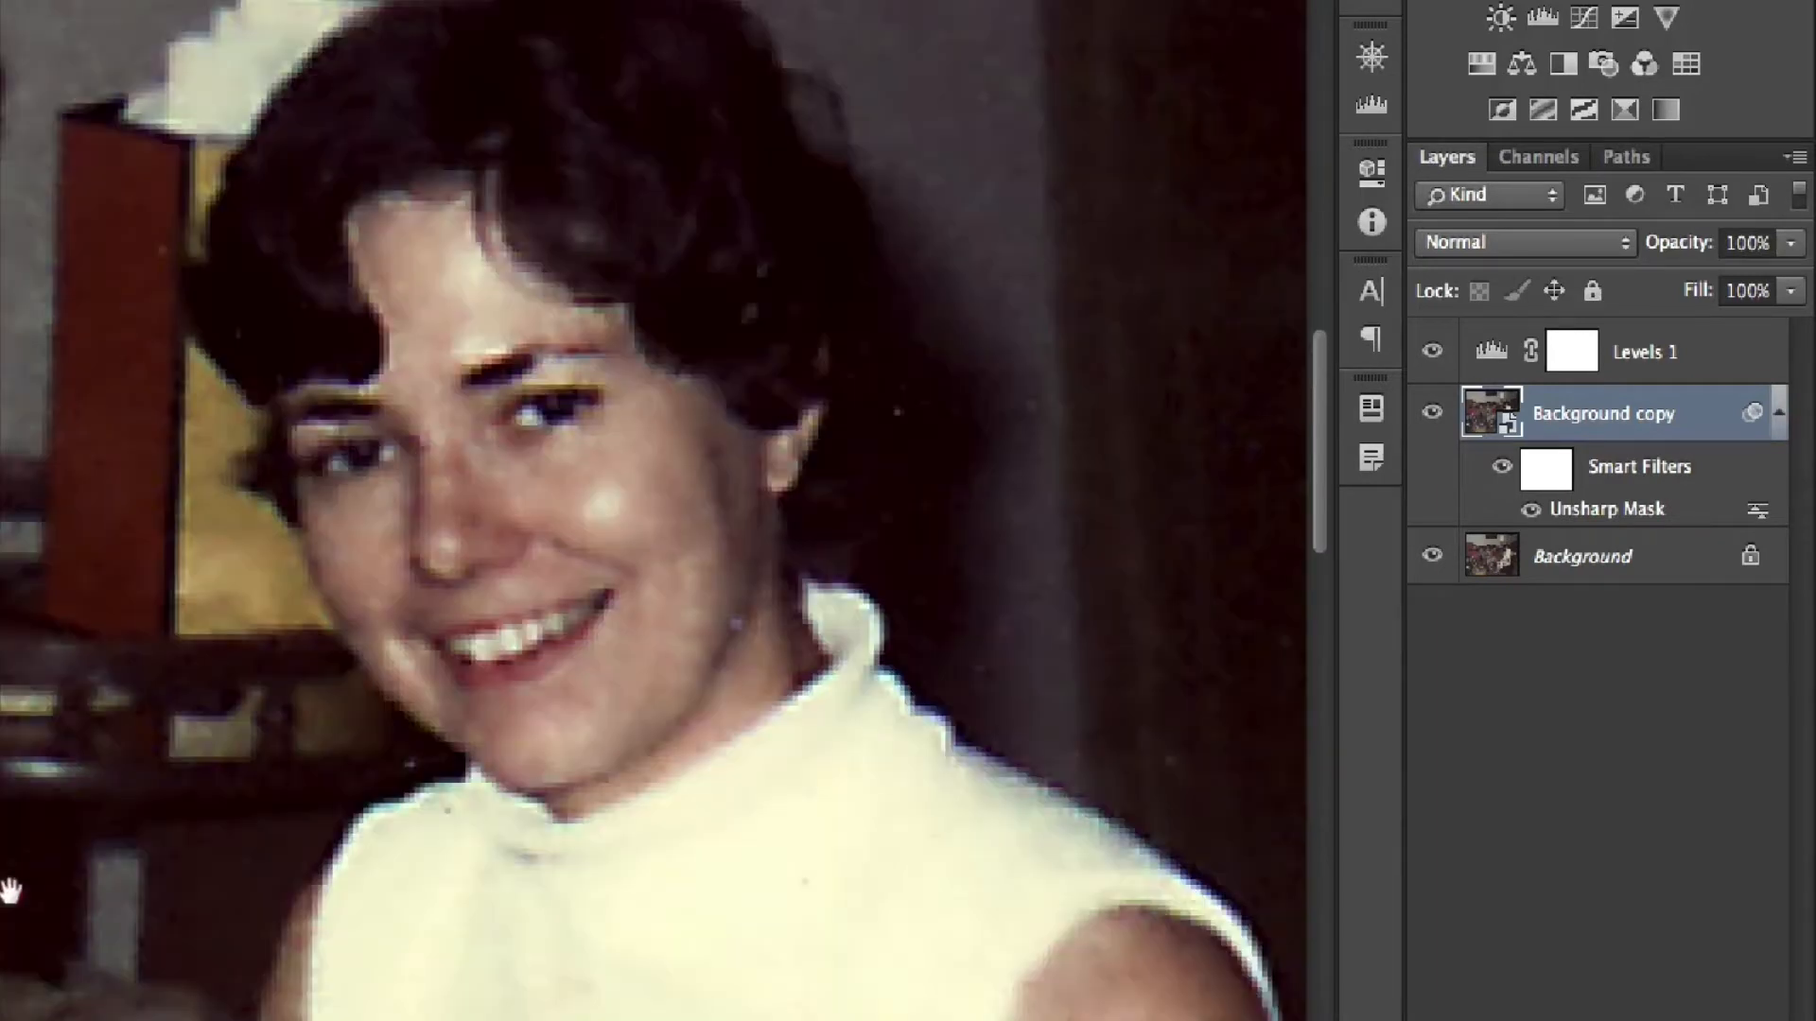
{"action": "left_click", "coordinate": [1529, 511]}
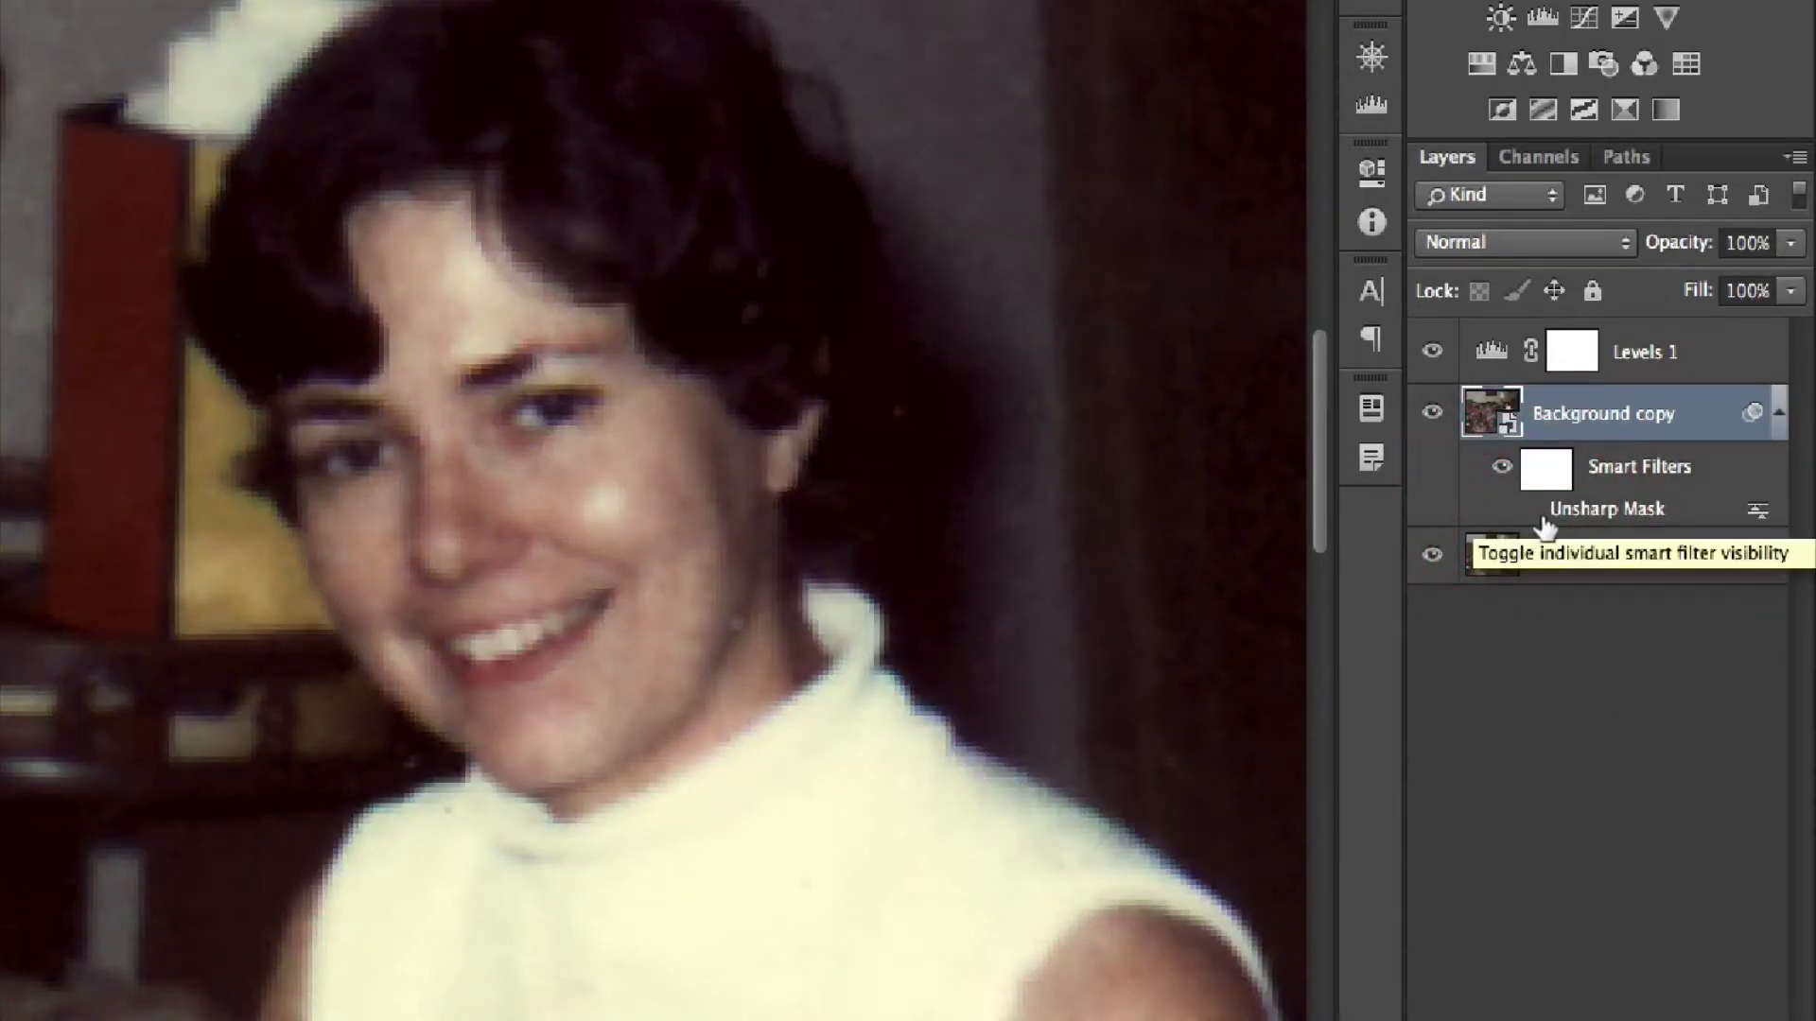
{"action": "left_click", "coordinate": [1530, 512]}
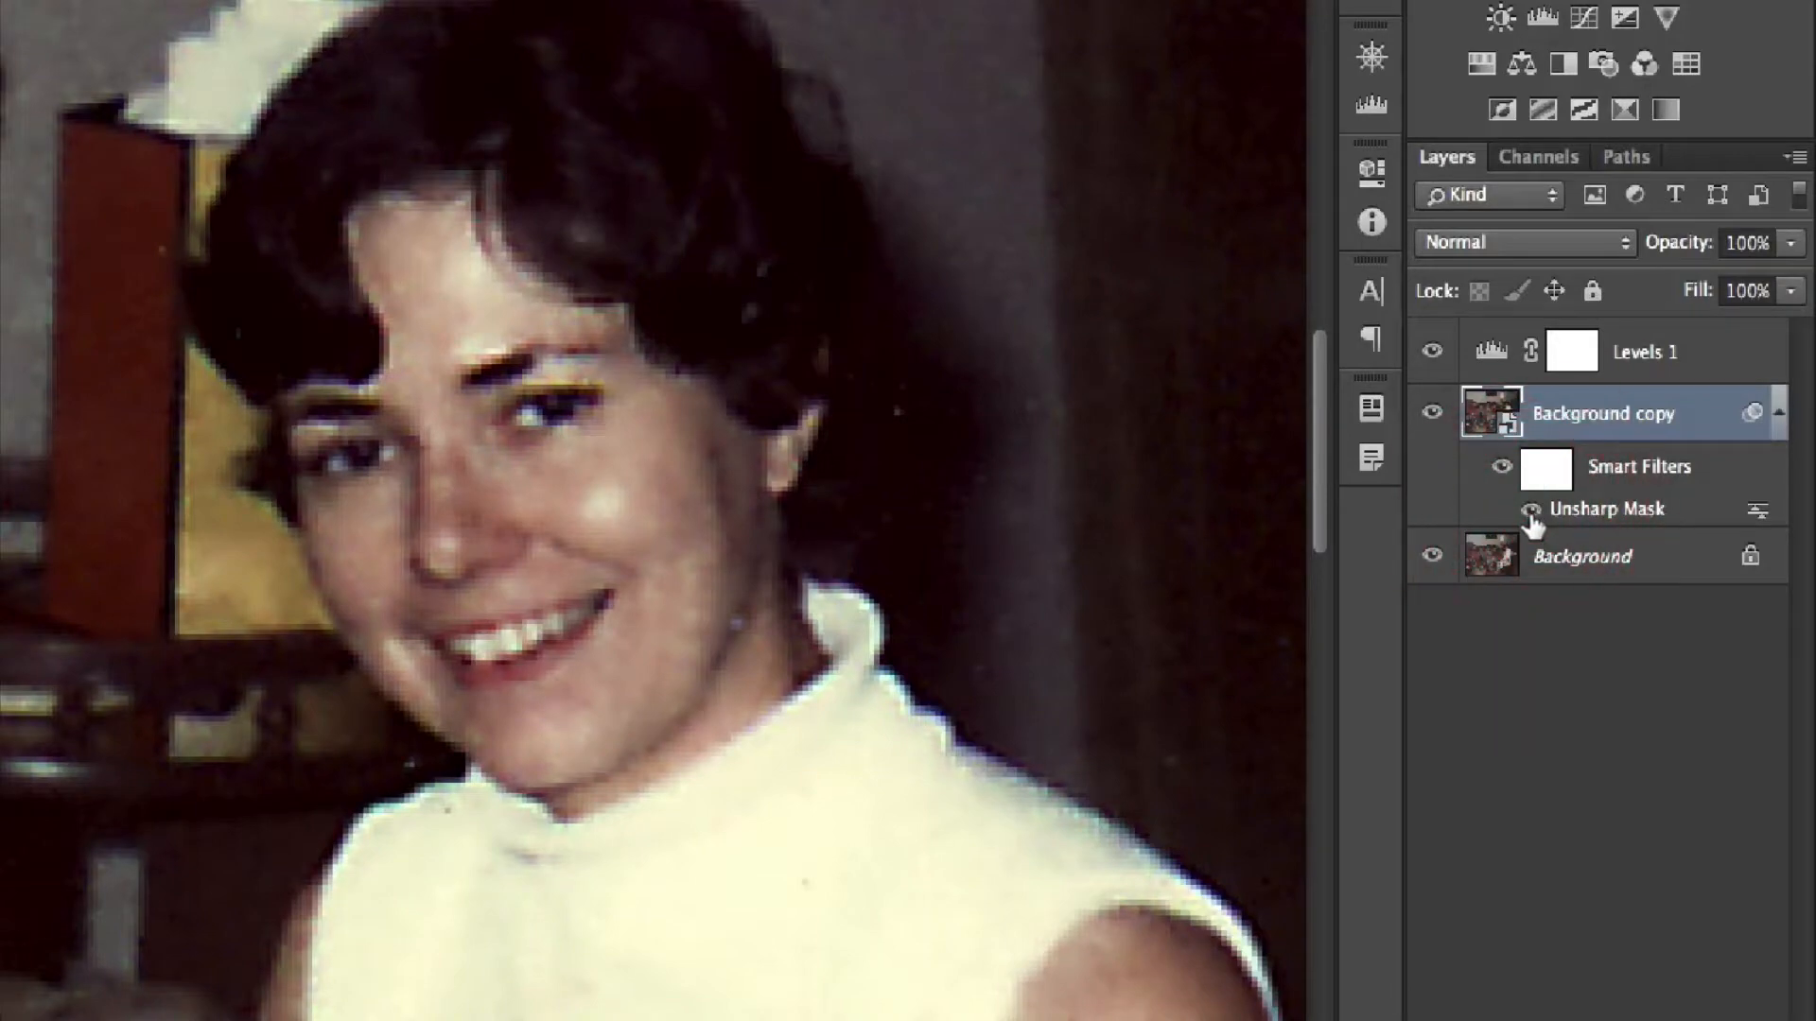
{"action": "left_click", "coordinate": [1529, 512]}
{"action": "left_click", "coordinate": [1529, 512]}
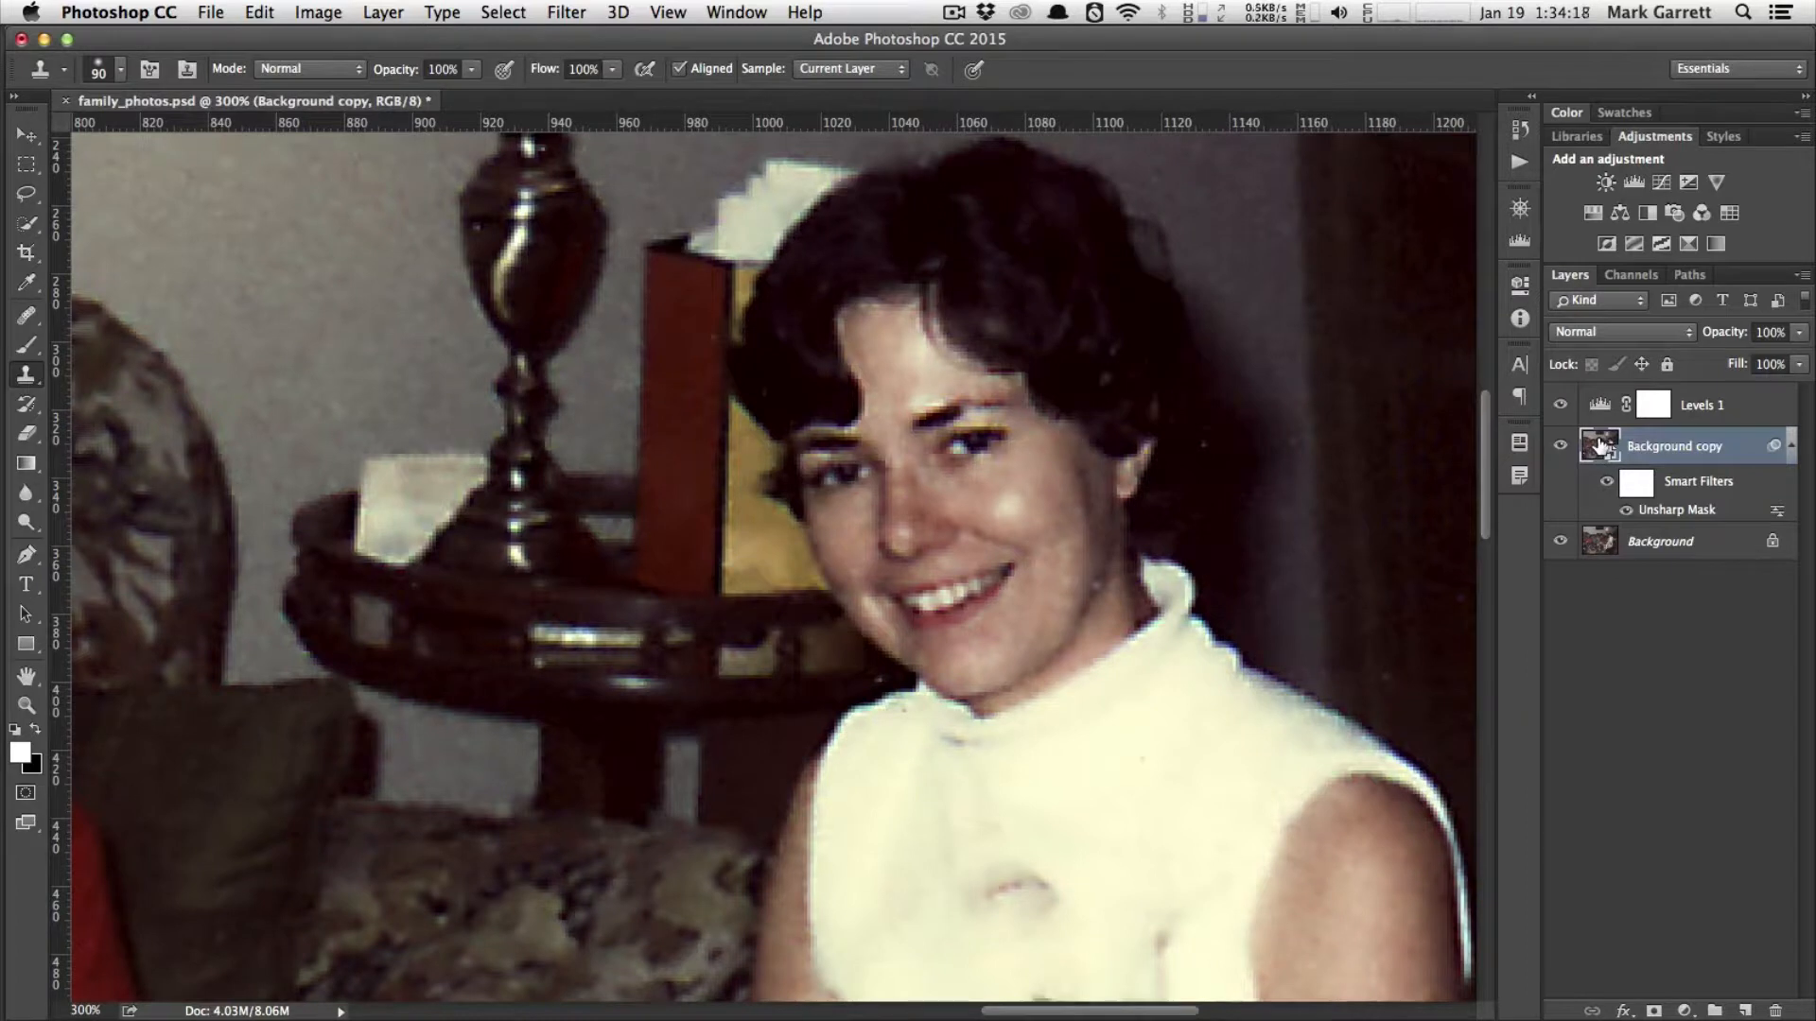
- Duplicate the Background copy layer, and view the available commands for the duplicate's Unsharp Mask filter without choosing one
{"action": "right_click", "coordinate": [1598, 444]}
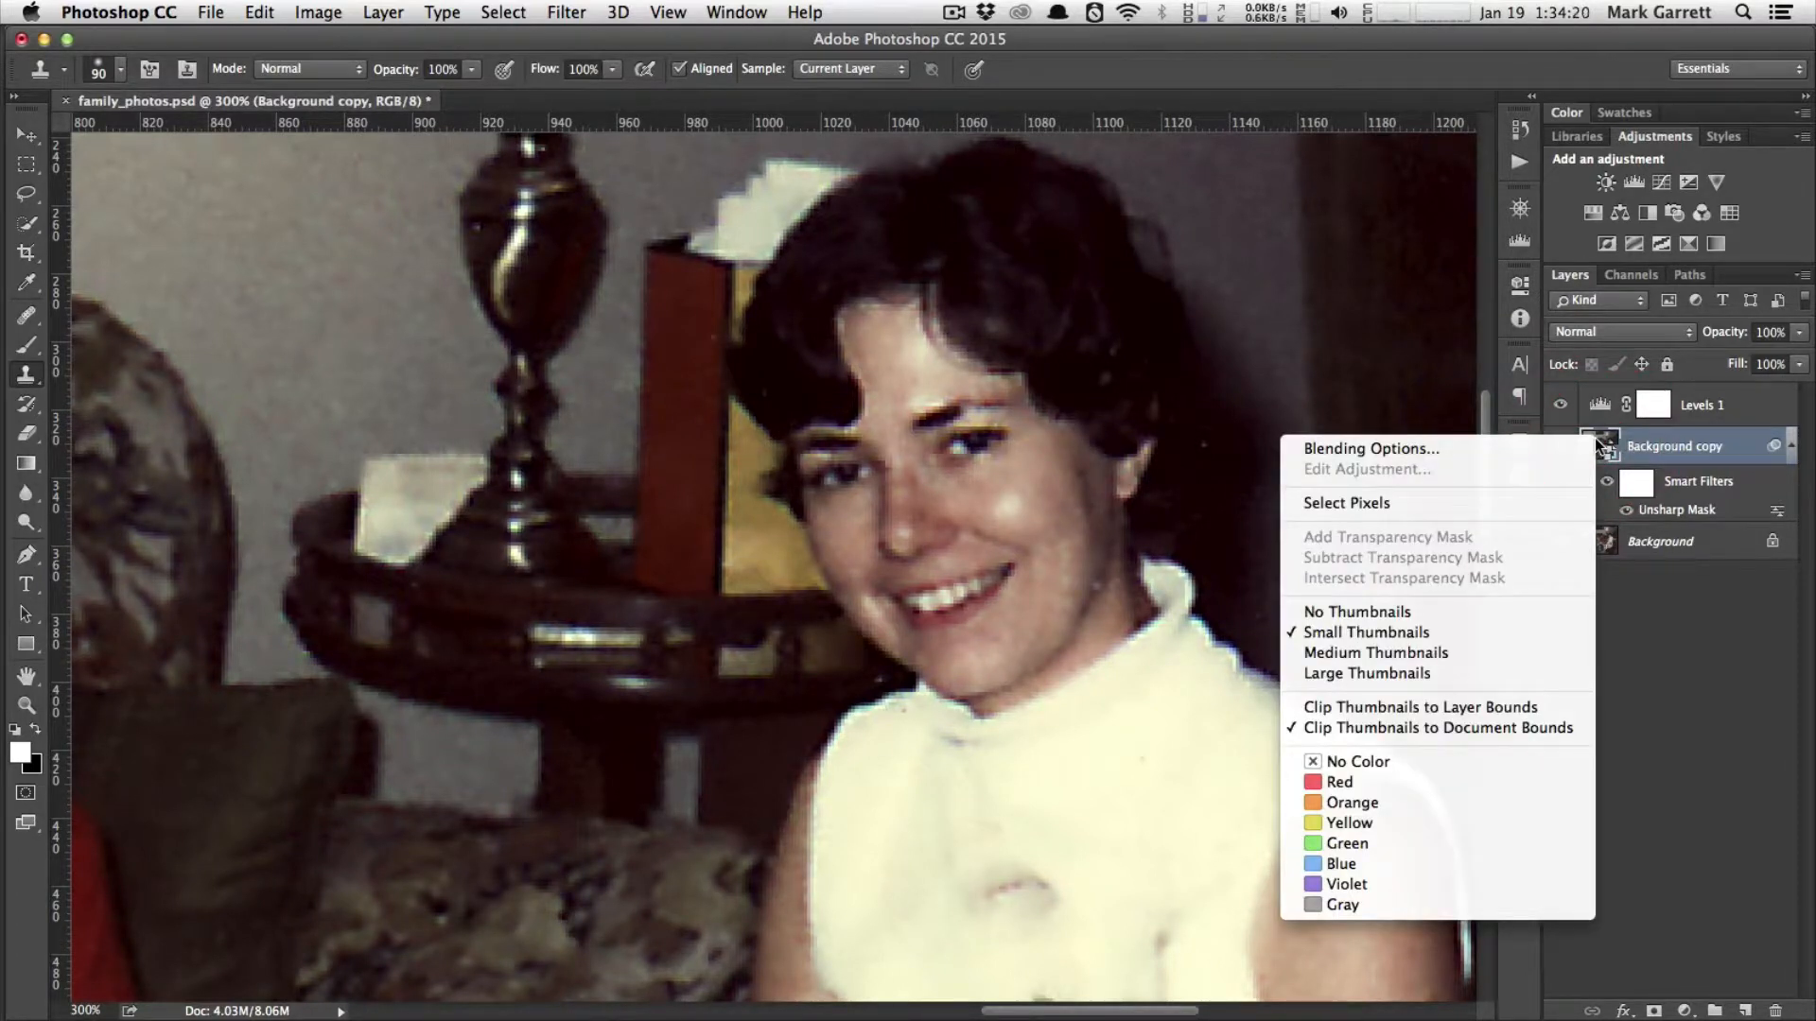
{"action": "left_click", "coordinate": [1683, 668]}
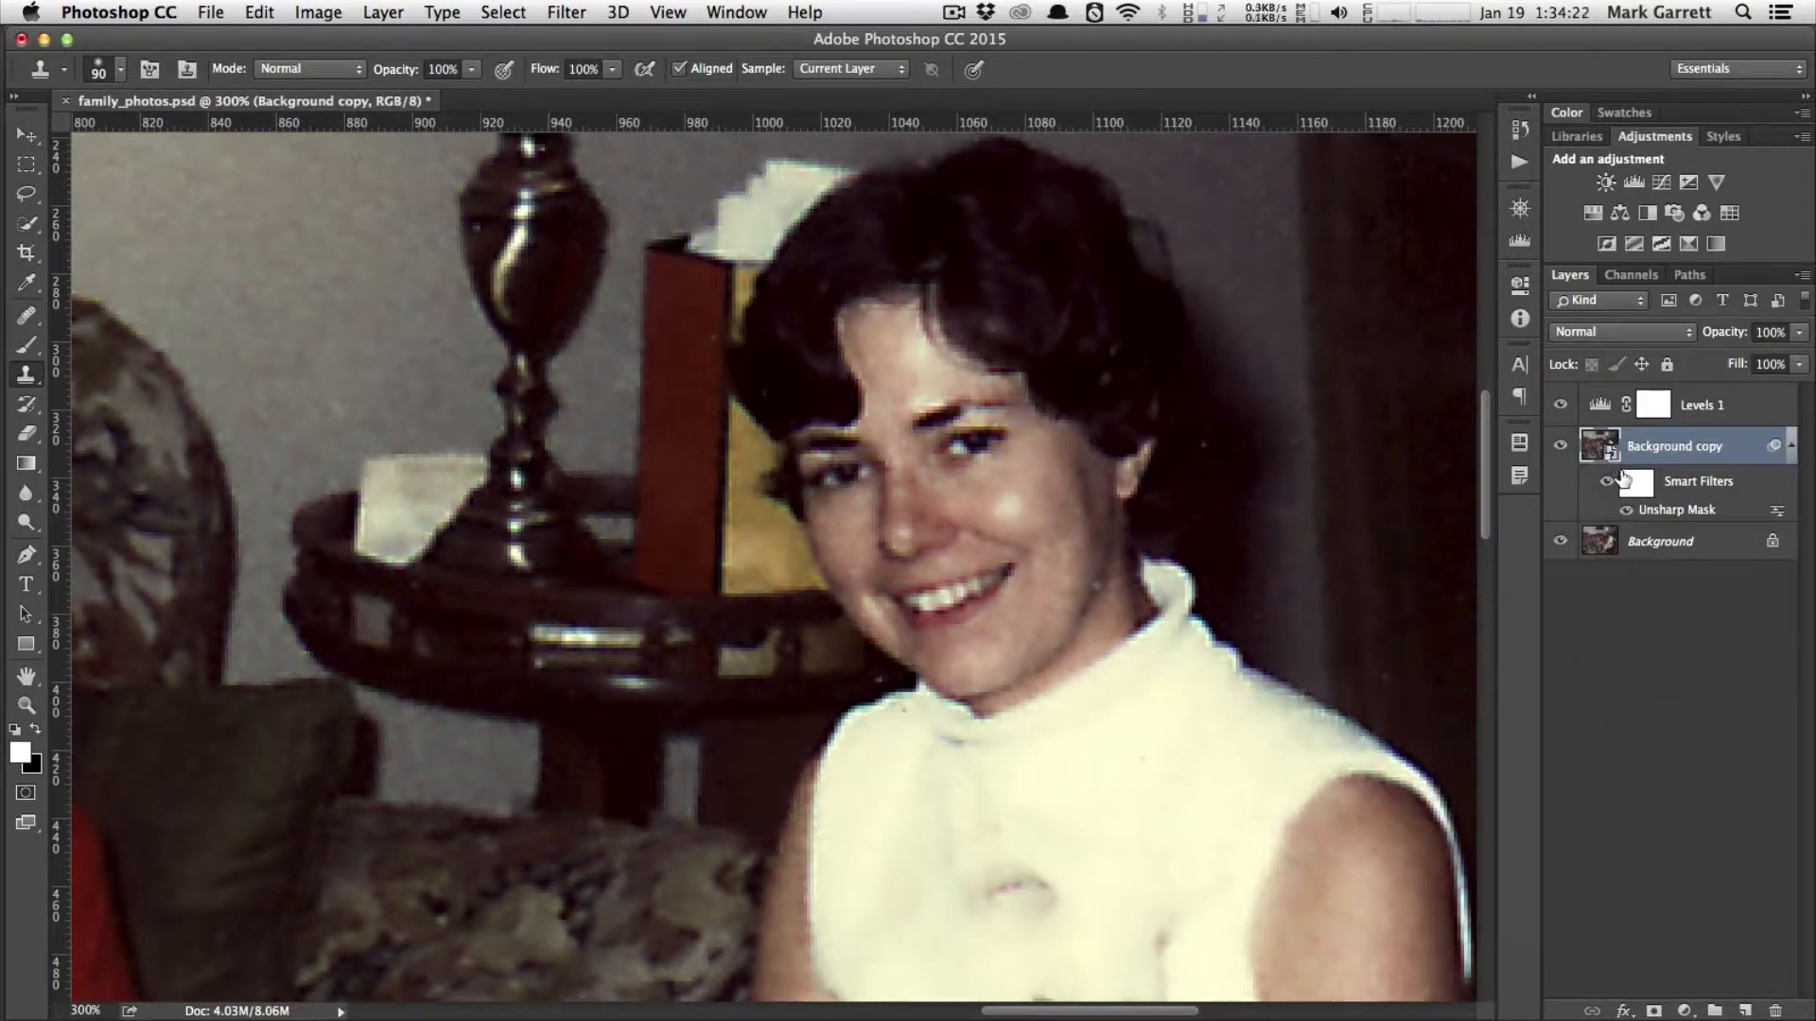
{"action": "key", "text": "super+j"}
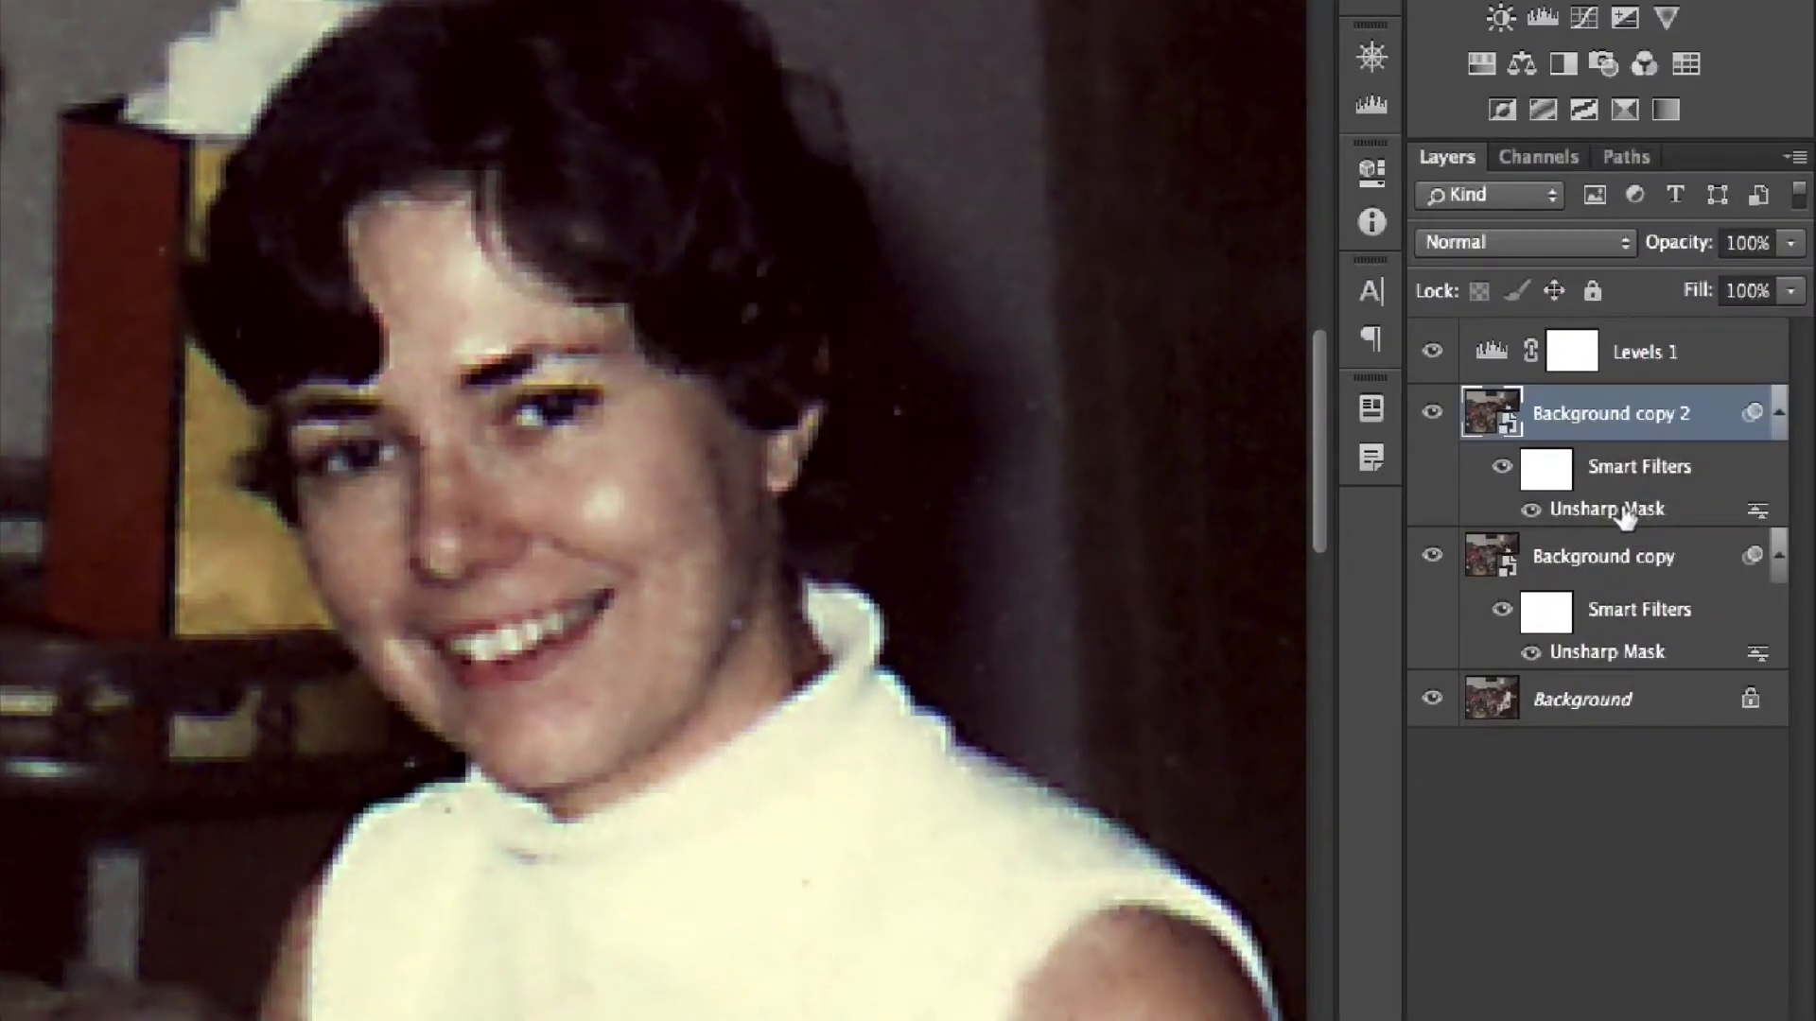
{"action": "right_click", "coordinate": [1623, 513]}
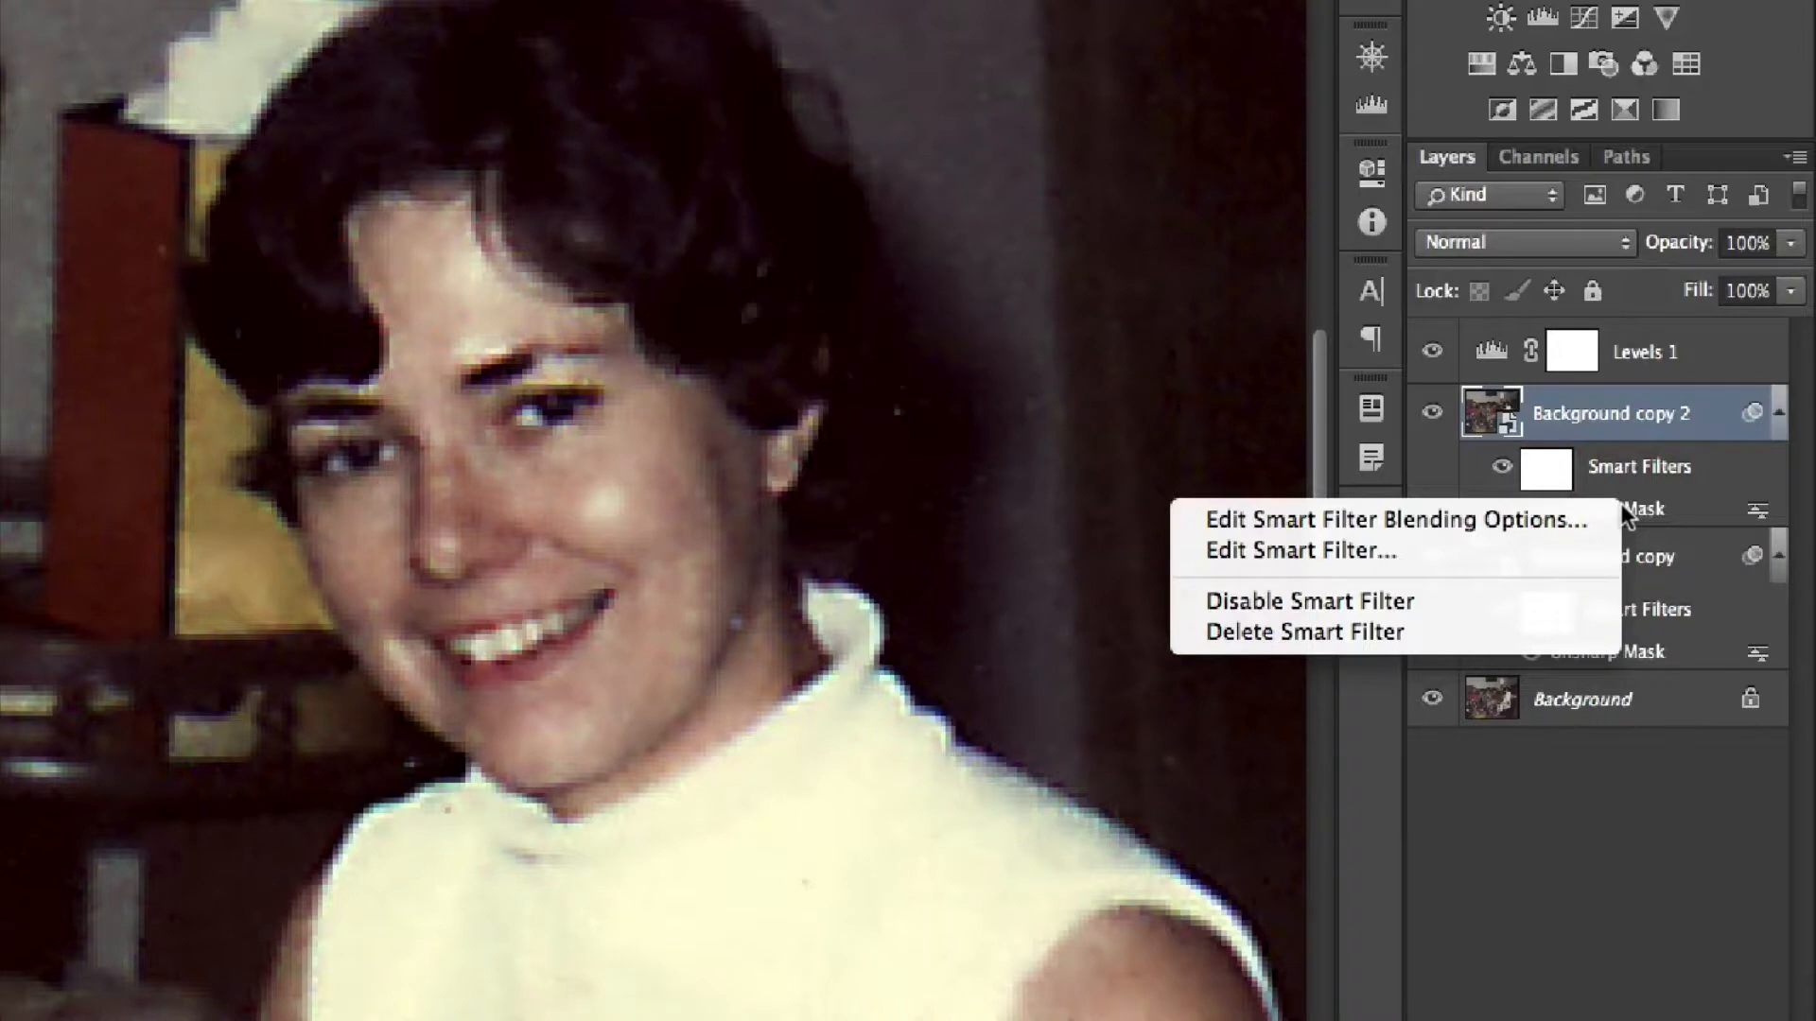
{"action": "left_click", "coordinate": [1713, 509]}
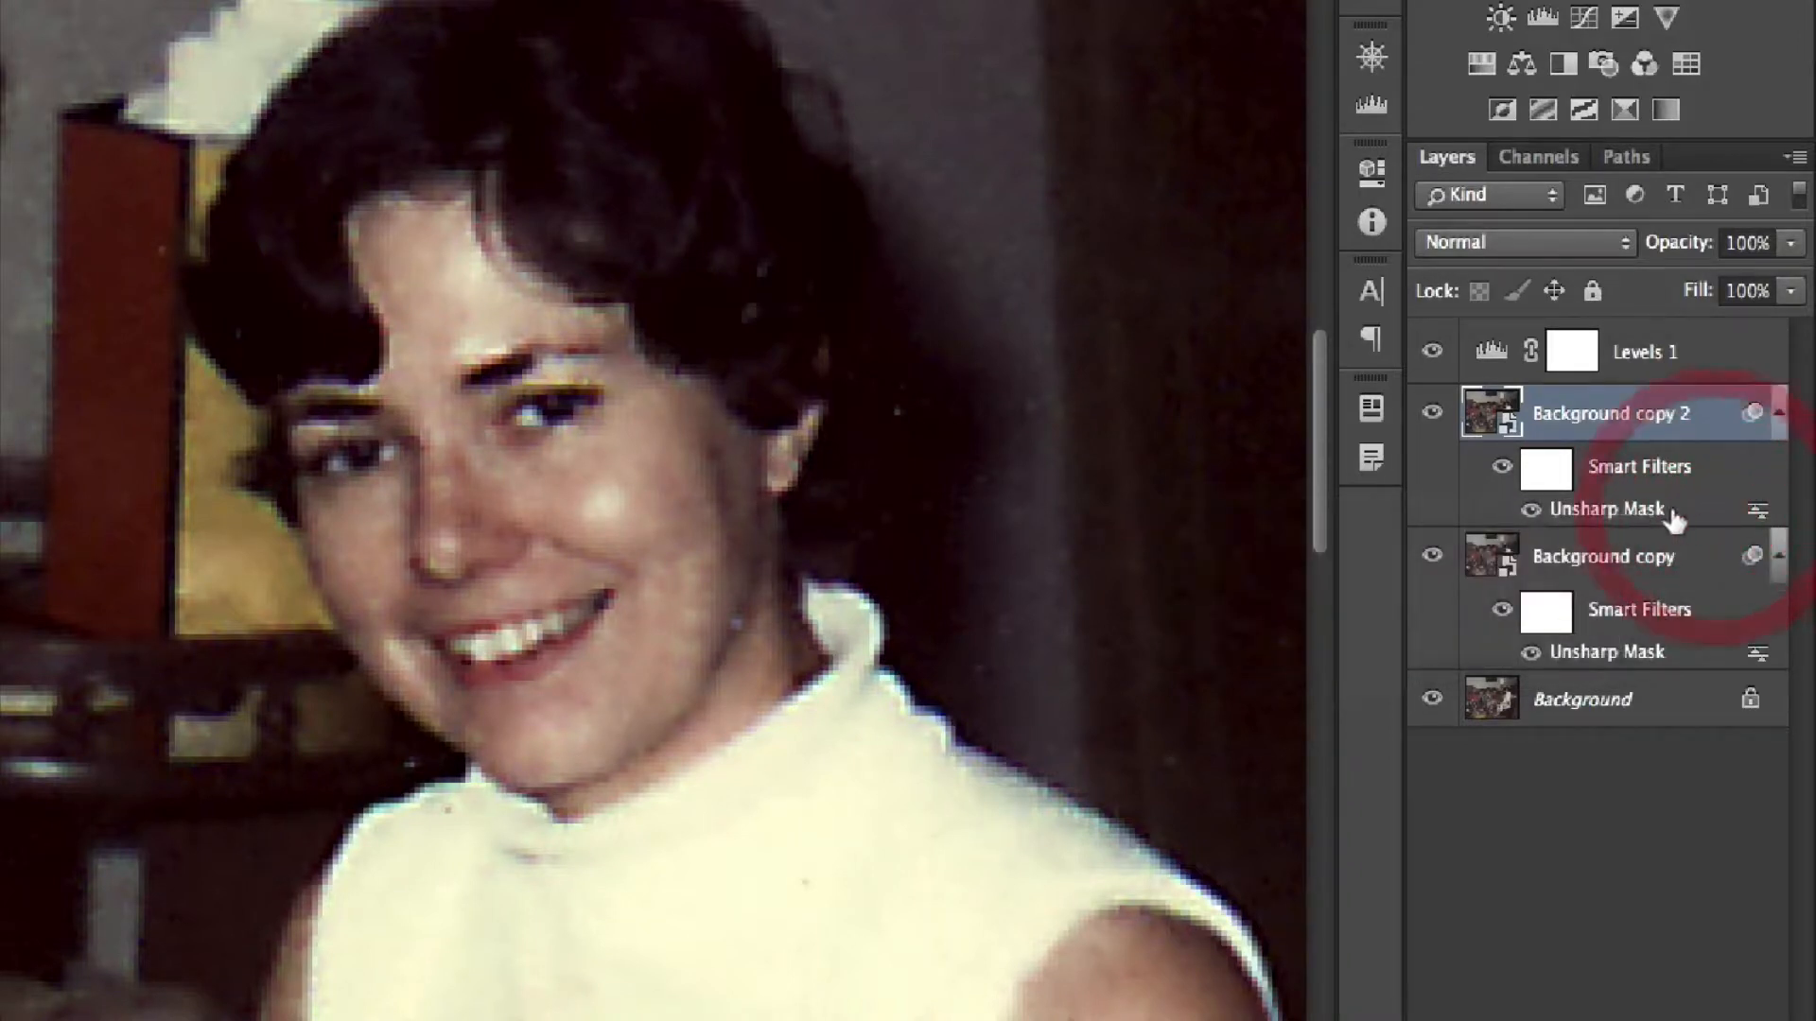
- Delete the Unsharp Mask smart filter from the Background copy 2 layer
{"action": "right_click", "coordinate": [1611, 516]}
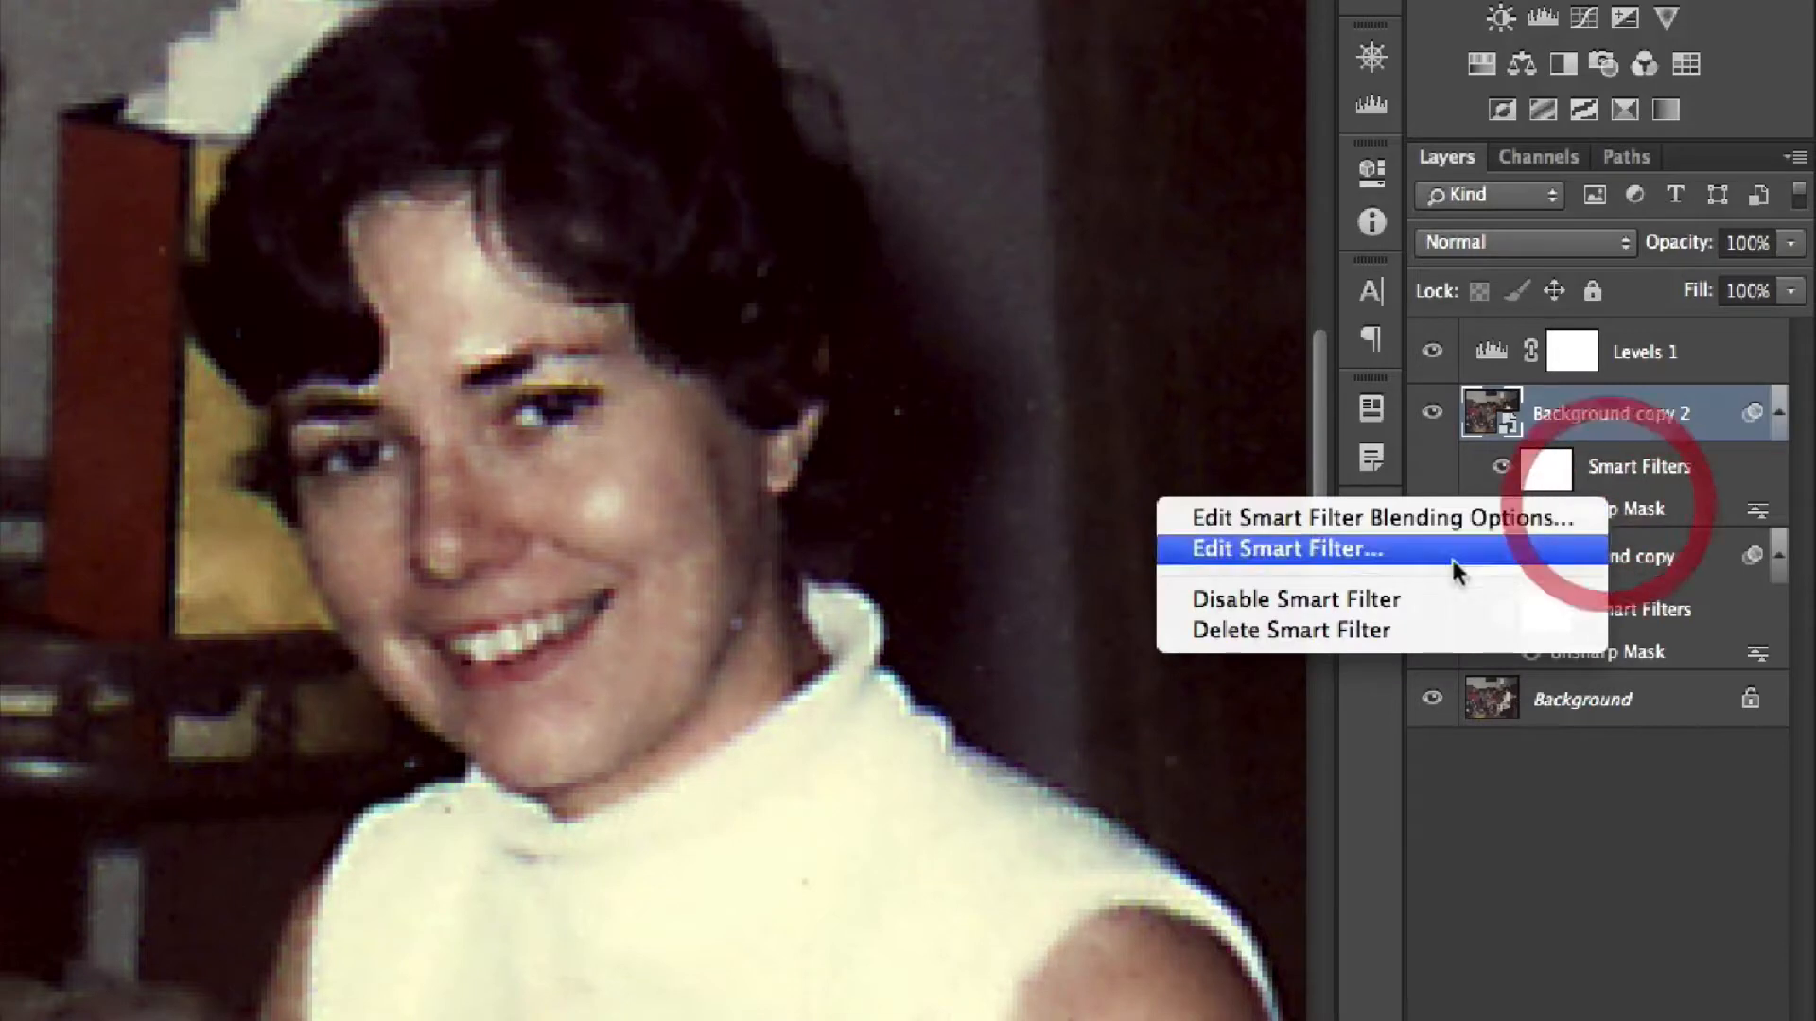
{"action": "left_click", "coordinate": [1400, 630]}
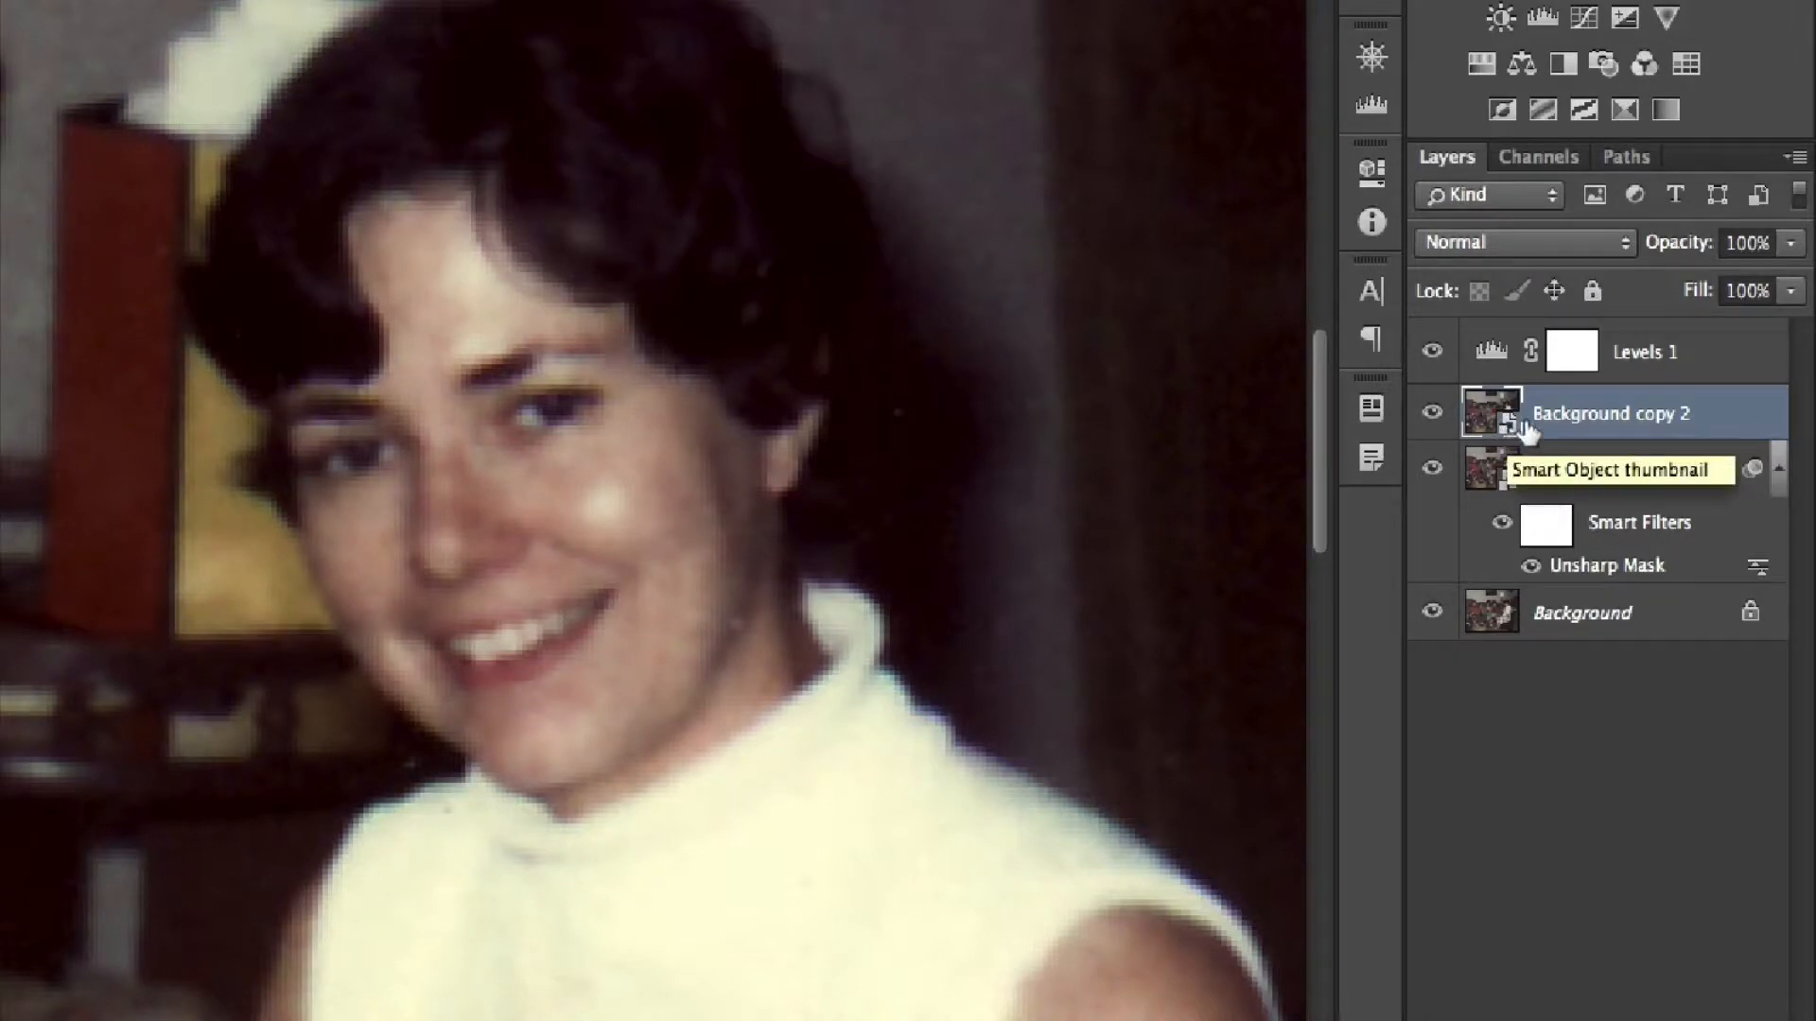
- Set the layer thumbnails to the largest size
{"action": "left_click", "coordinate": [1796, 158]}
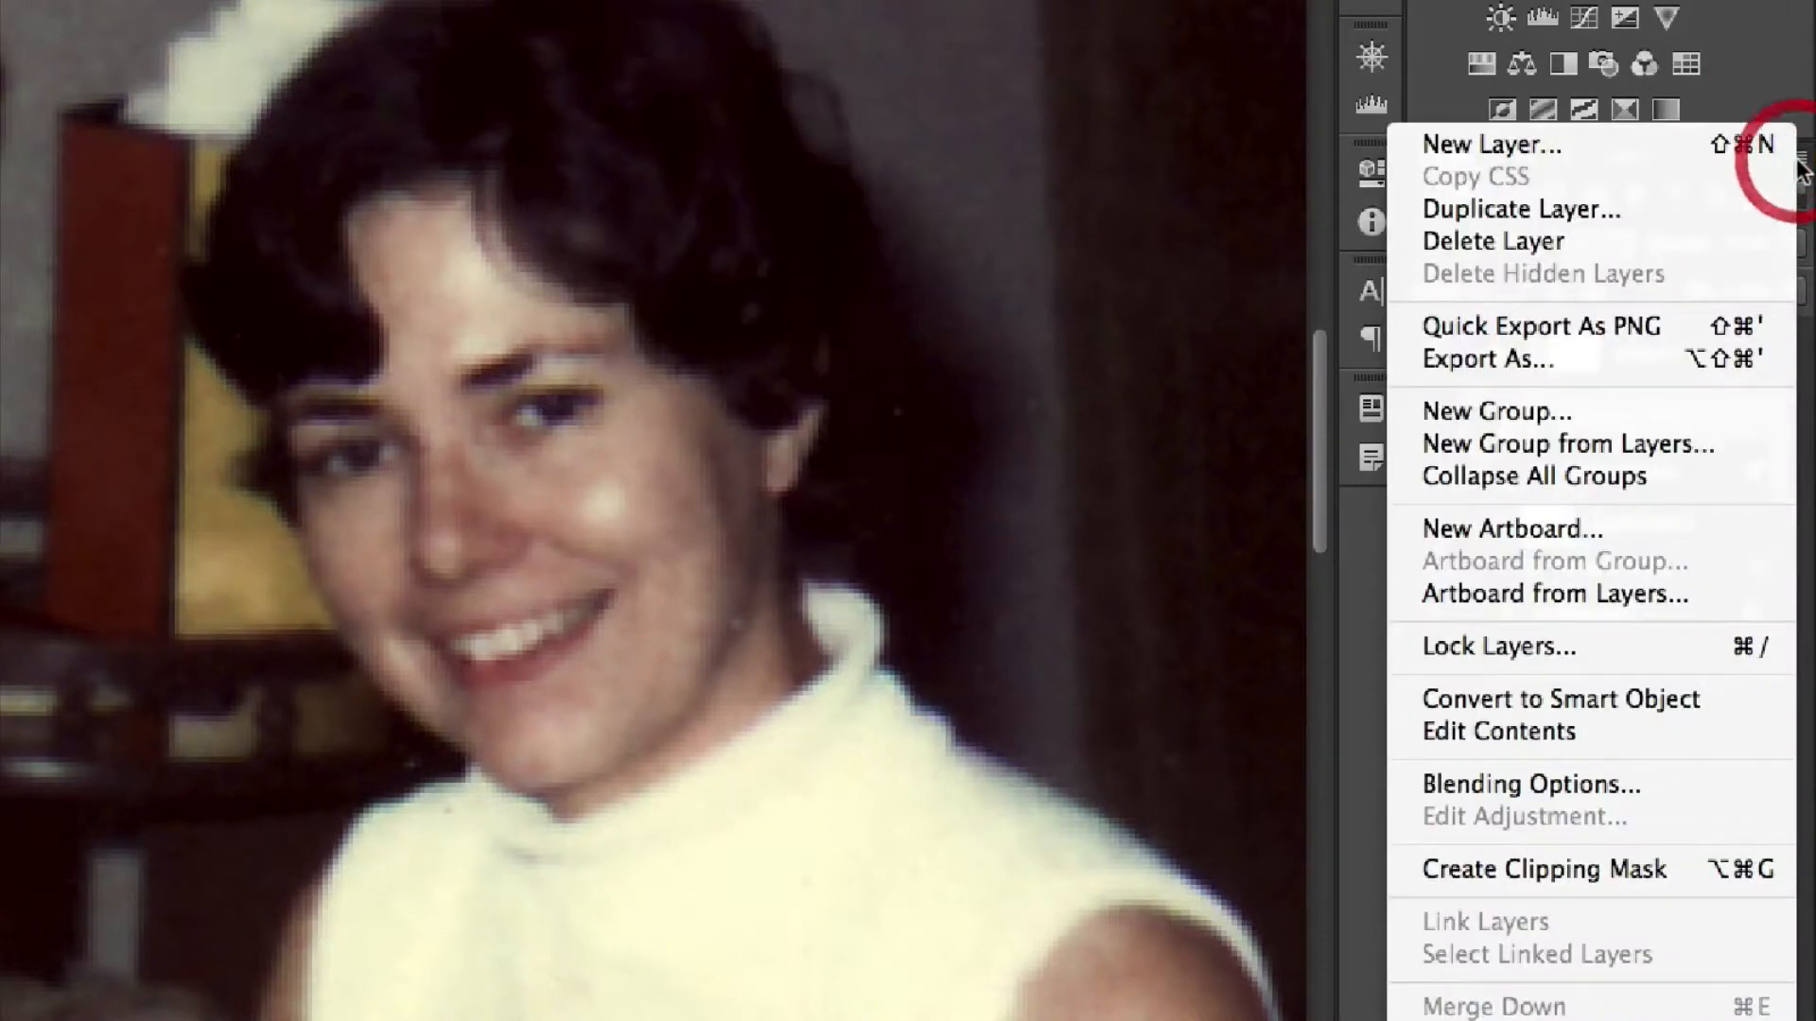
{"action": "left_click", "coordinate": [1613, 1020]}
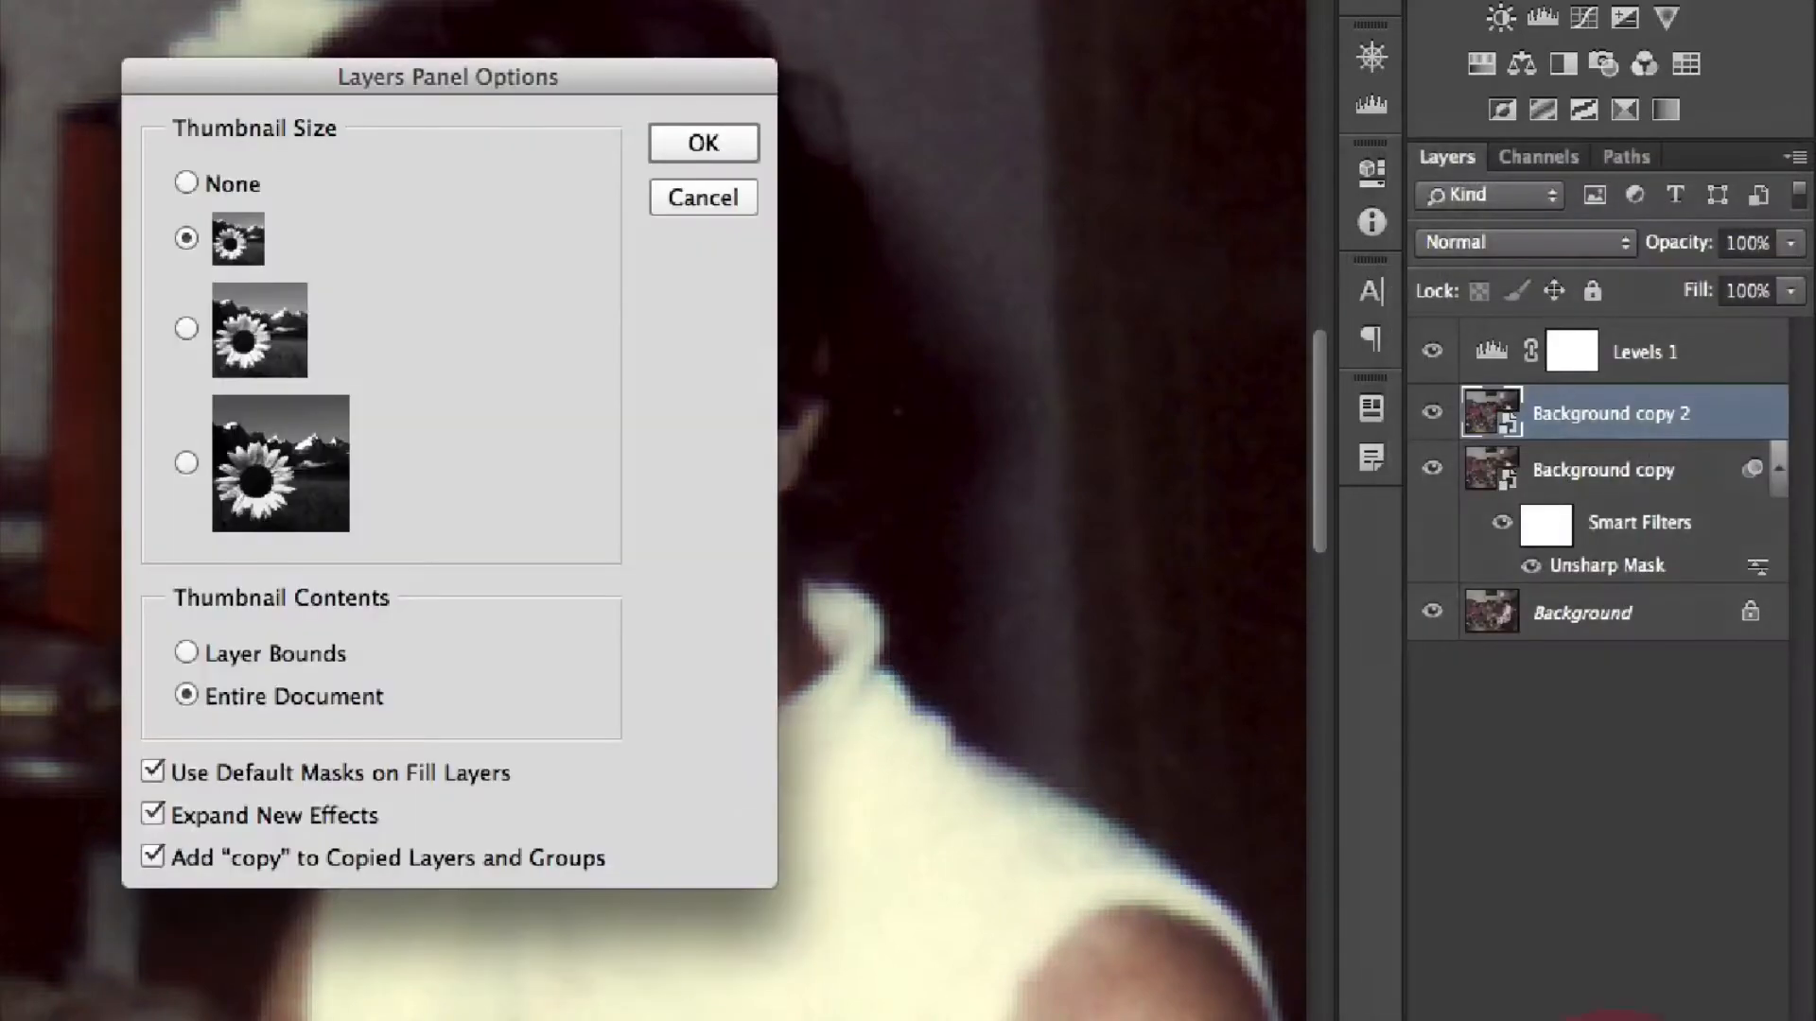
{"action": "left_click", "coordinate": [187, 462]}
{"action": "left_click", "coordinate": [703, 143]}
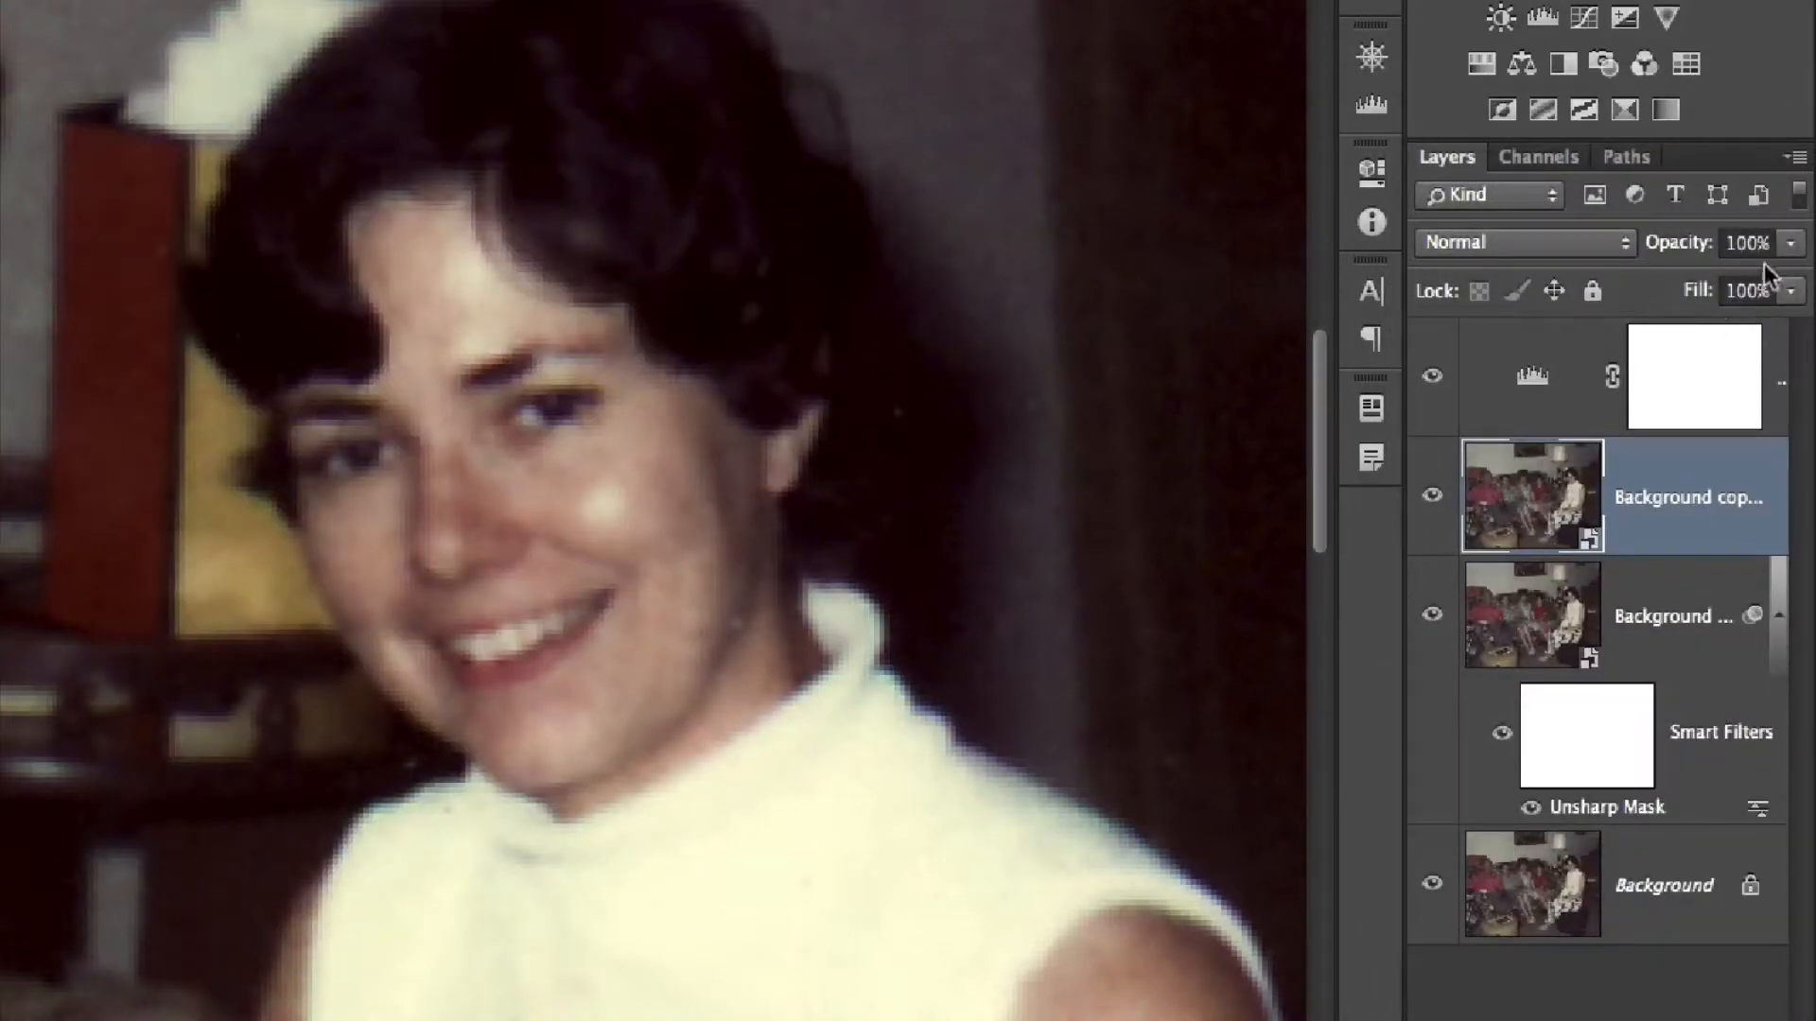
{"action": "left_click", "coordinate": [1797, 158]}
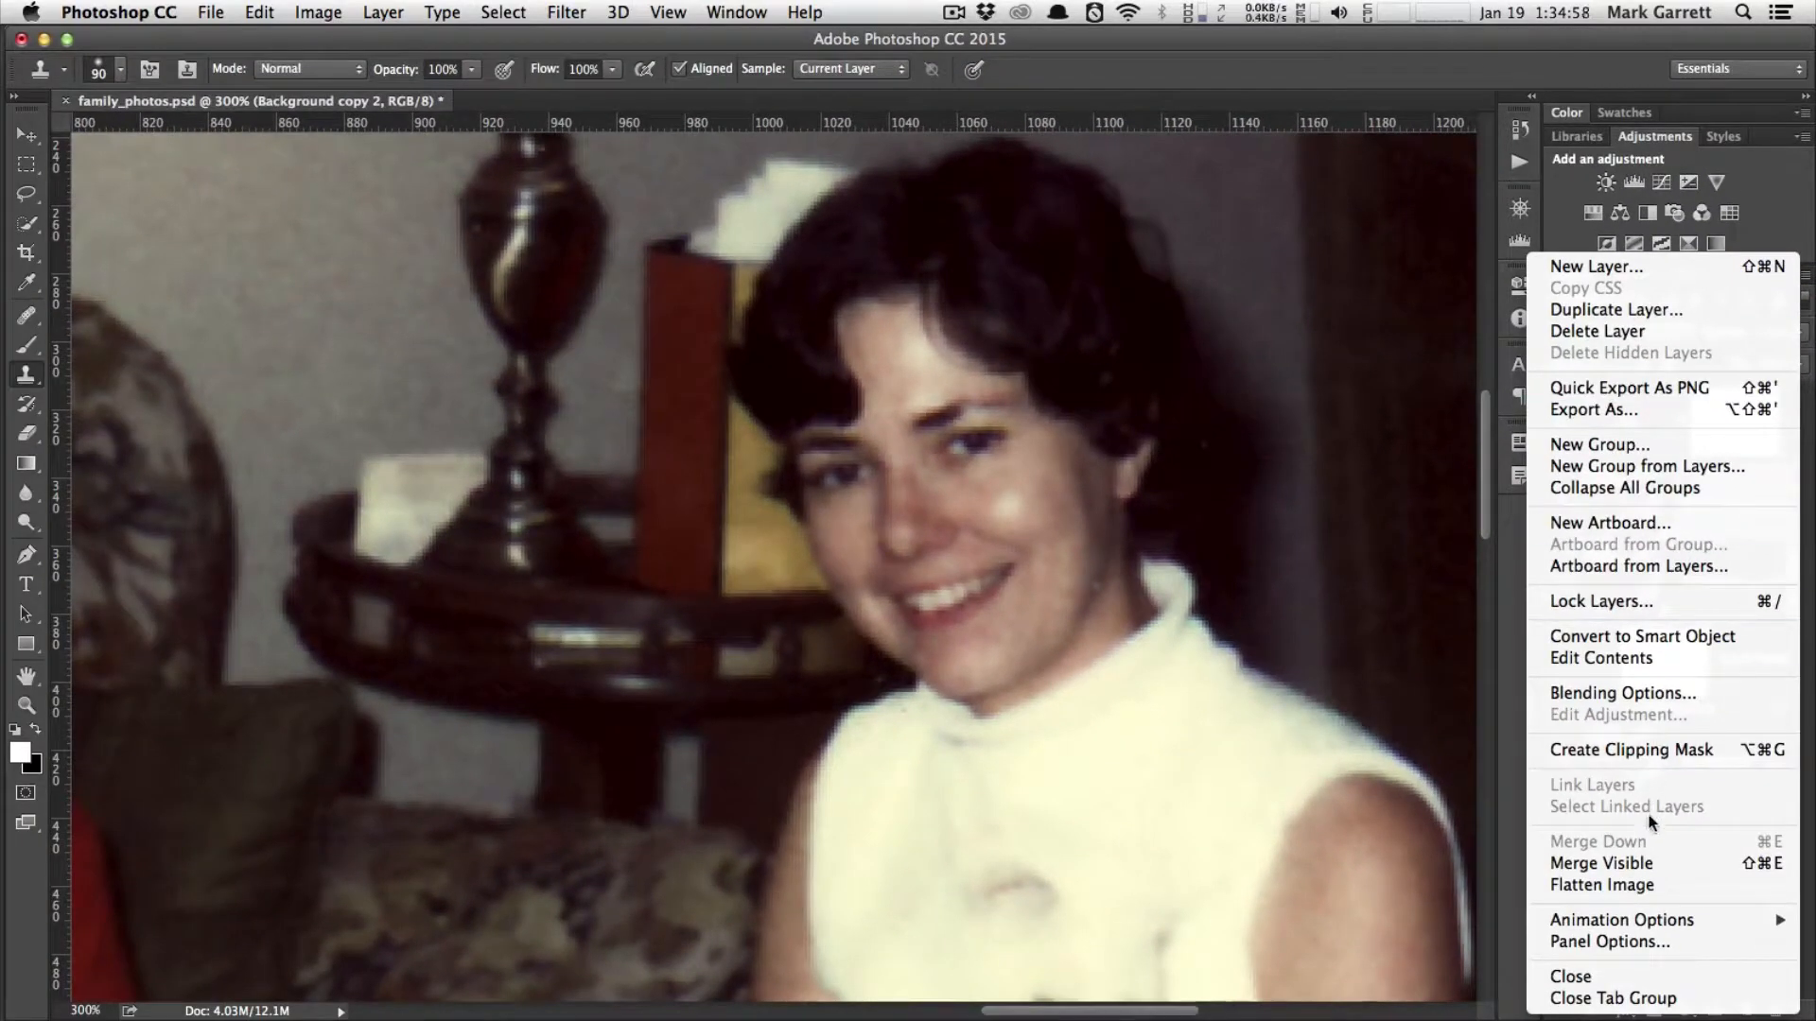
{"action": "left_click", "coordinate": [1643, 943]}
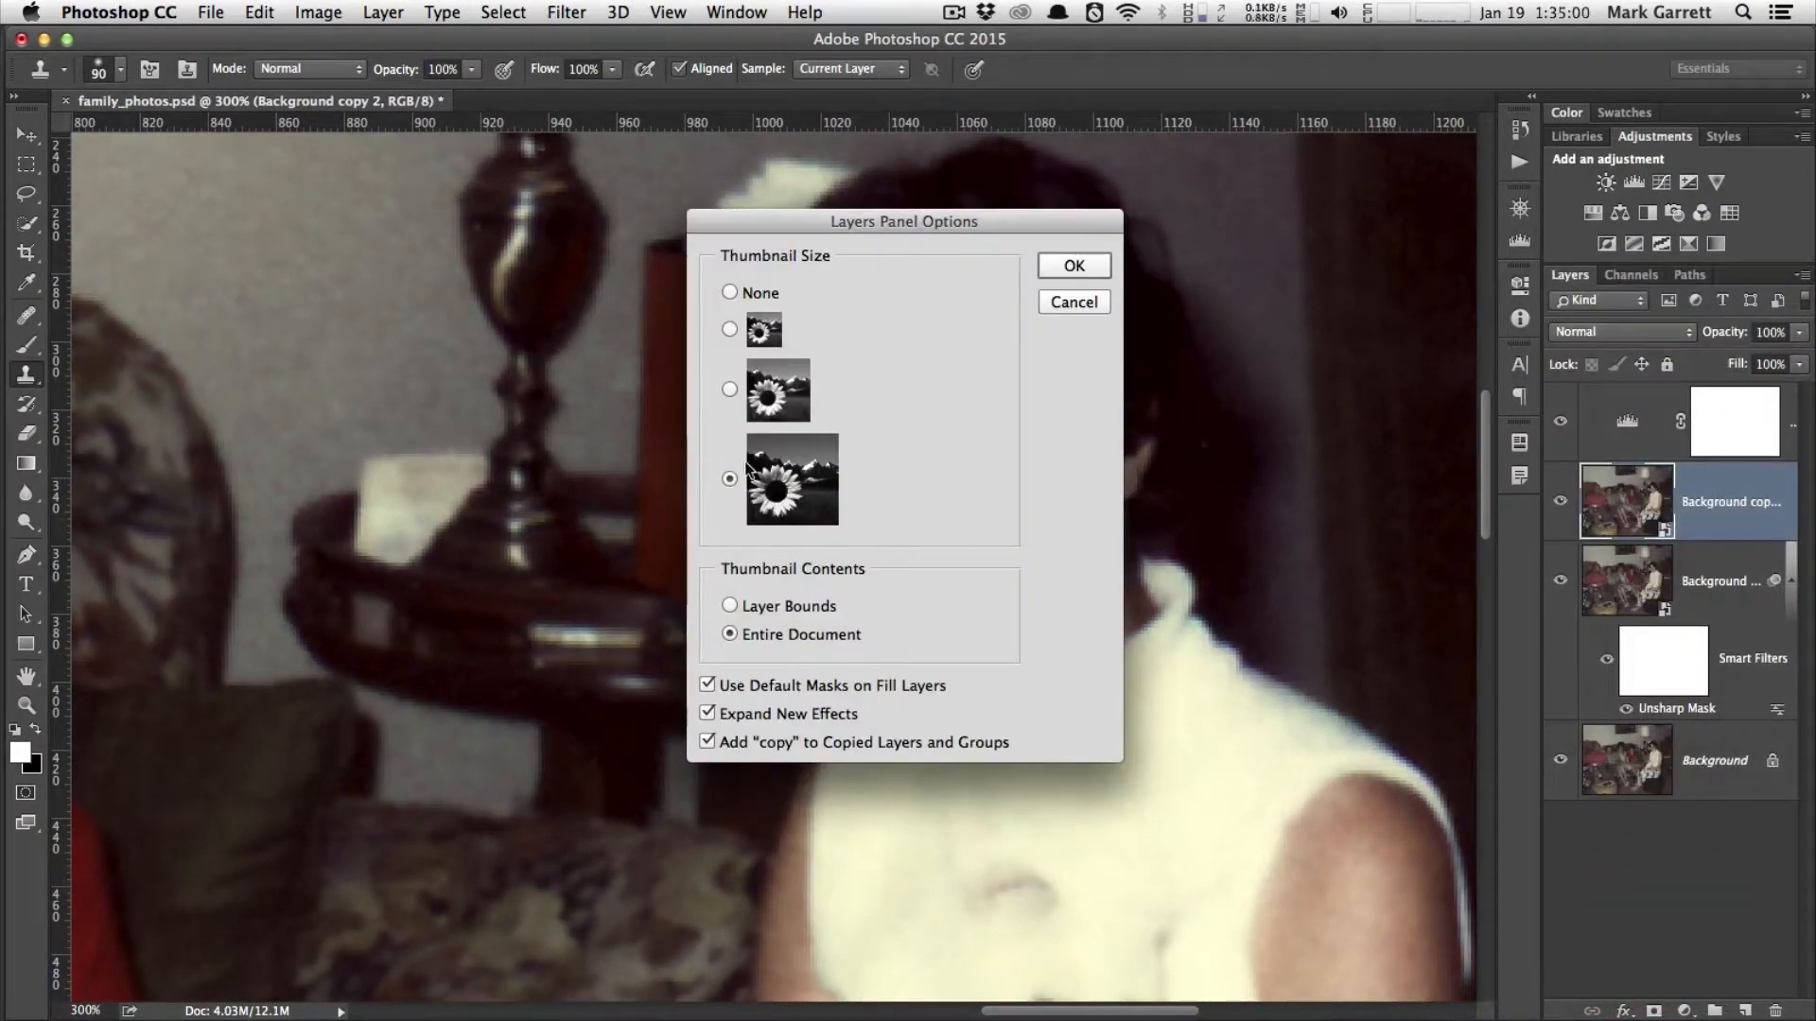
{"action": "left_click", "coordinate": [1074, 266]}
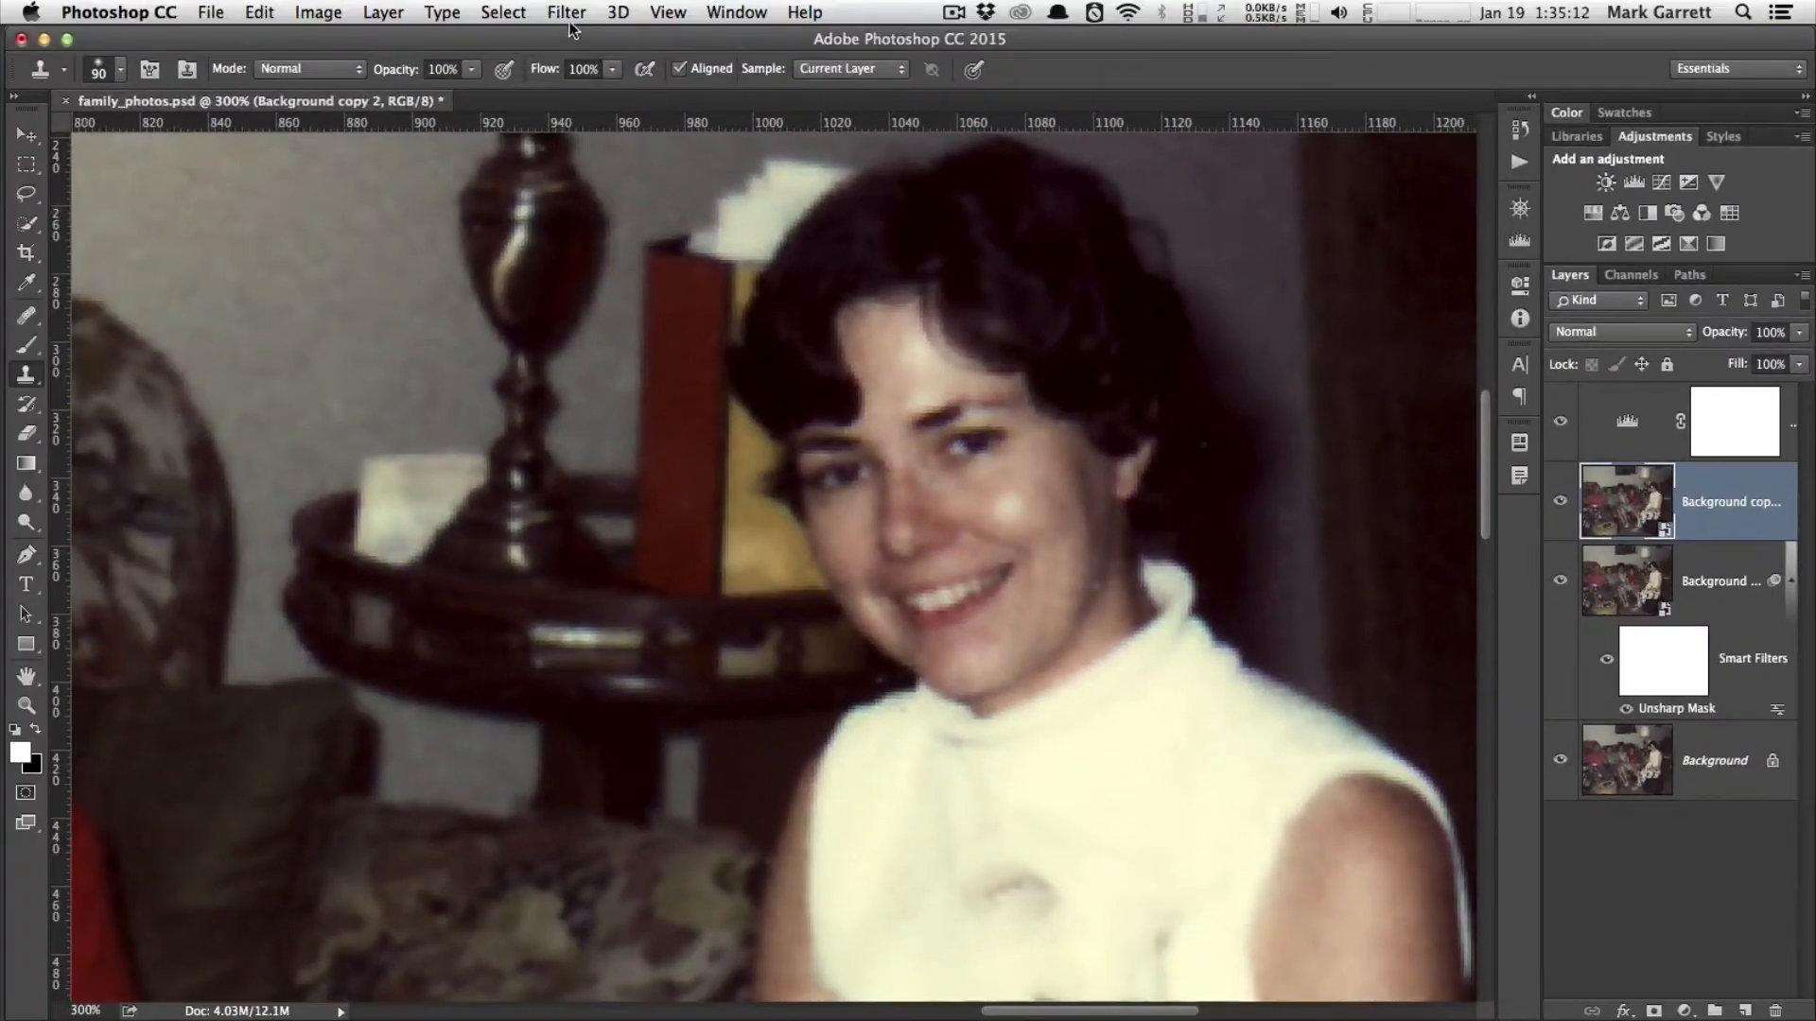
- Start a Smart Sharpen filter on the Background copy 2 layer and enlarge its dialog for a bigger preview
{"action": "left_click", "coordinate": [553, 13]}
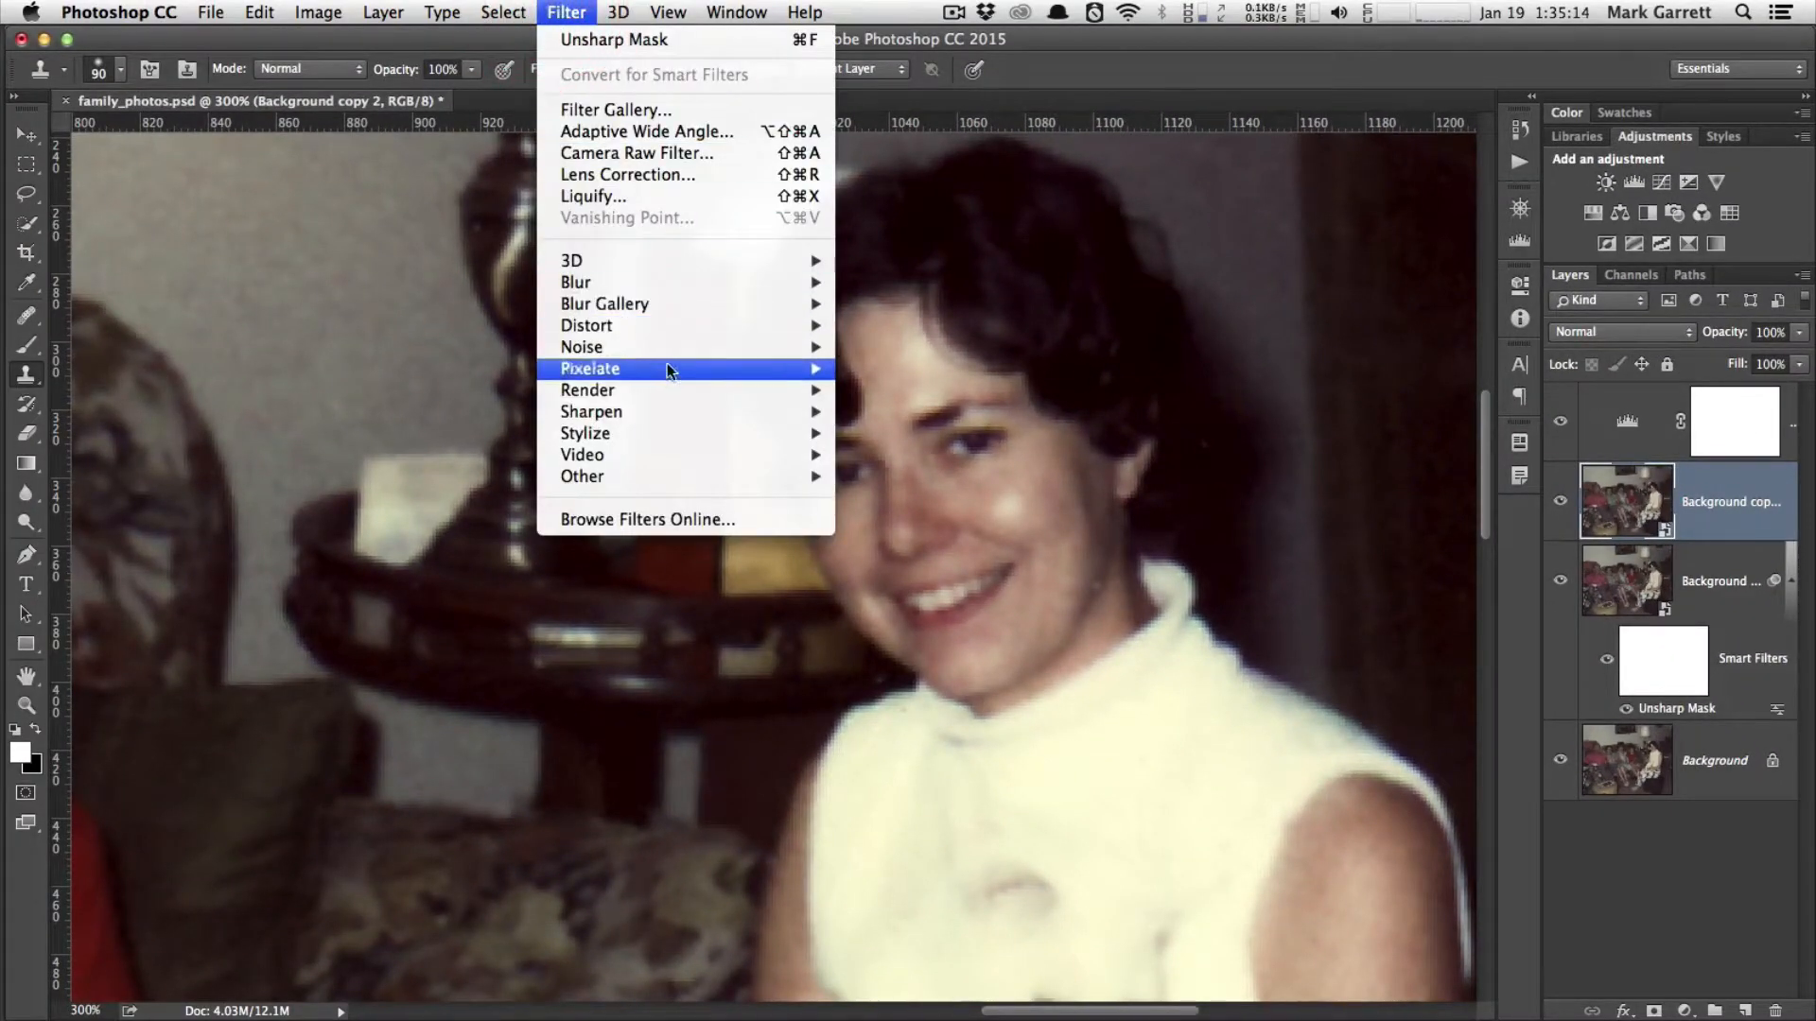
{"action": "mouse_move", "coordinate": [665, 417]}
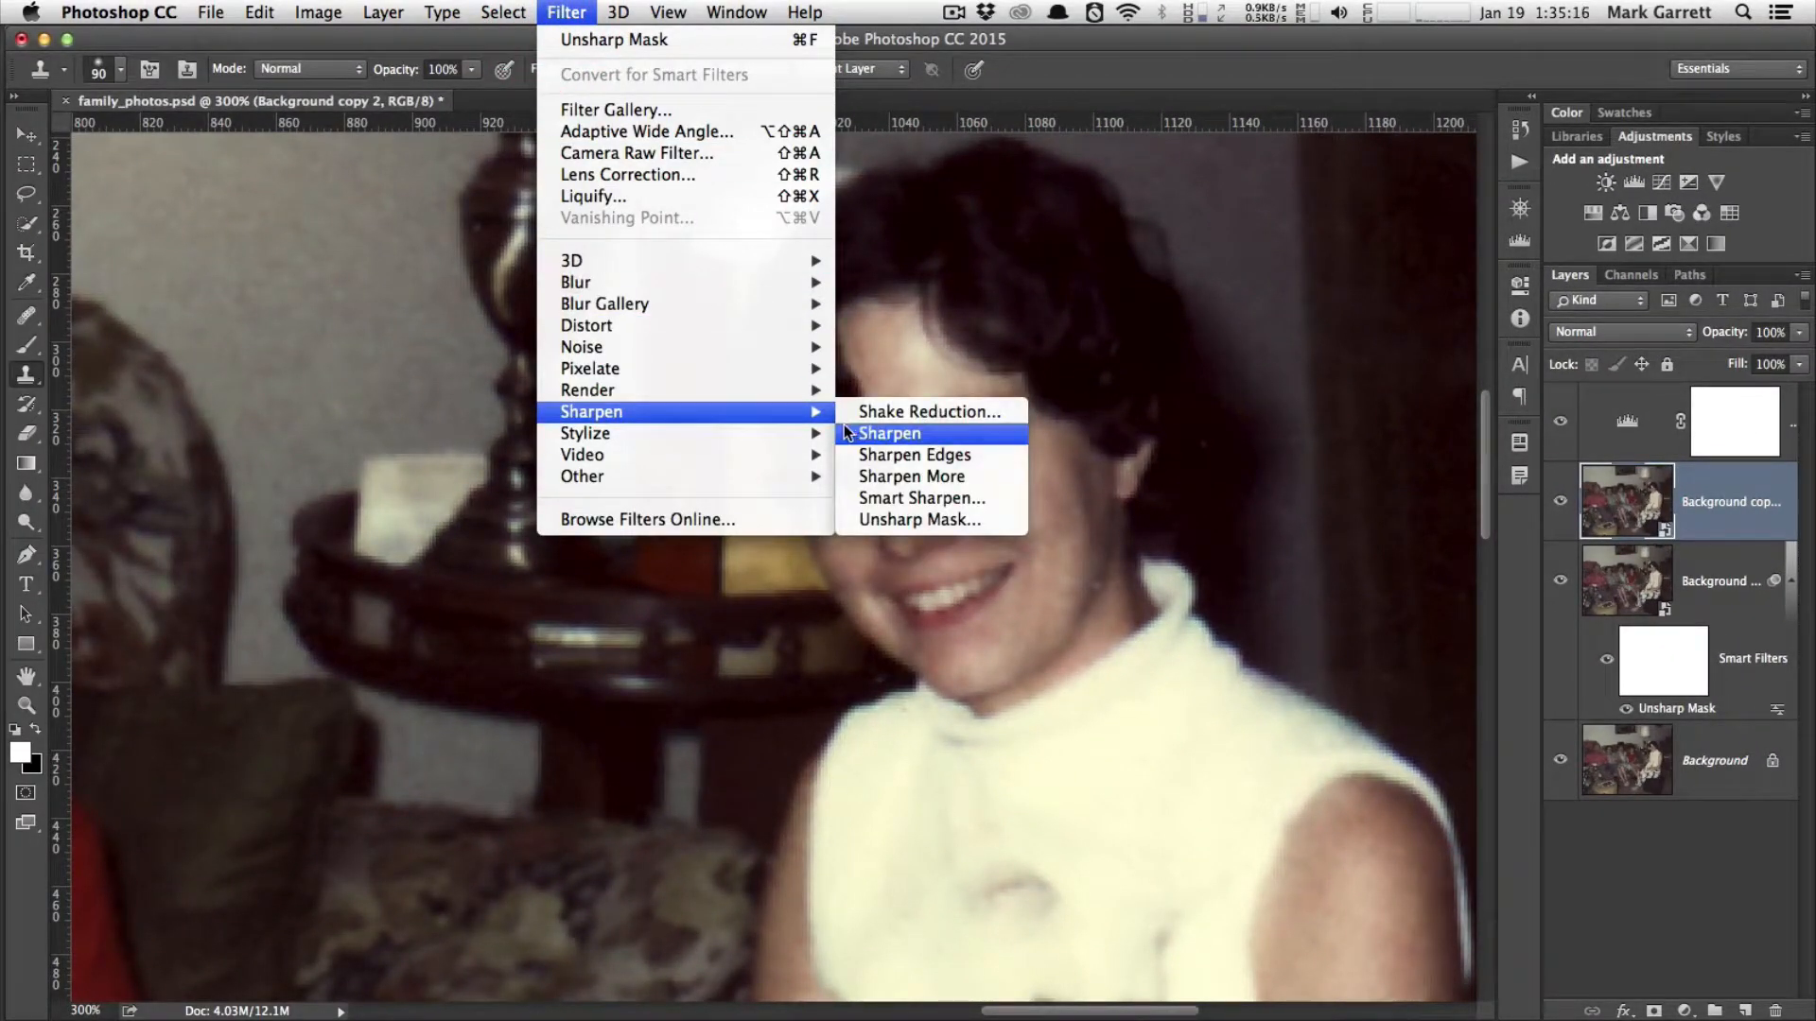
{"action": "left_click", "coordinate": [964, 501]}
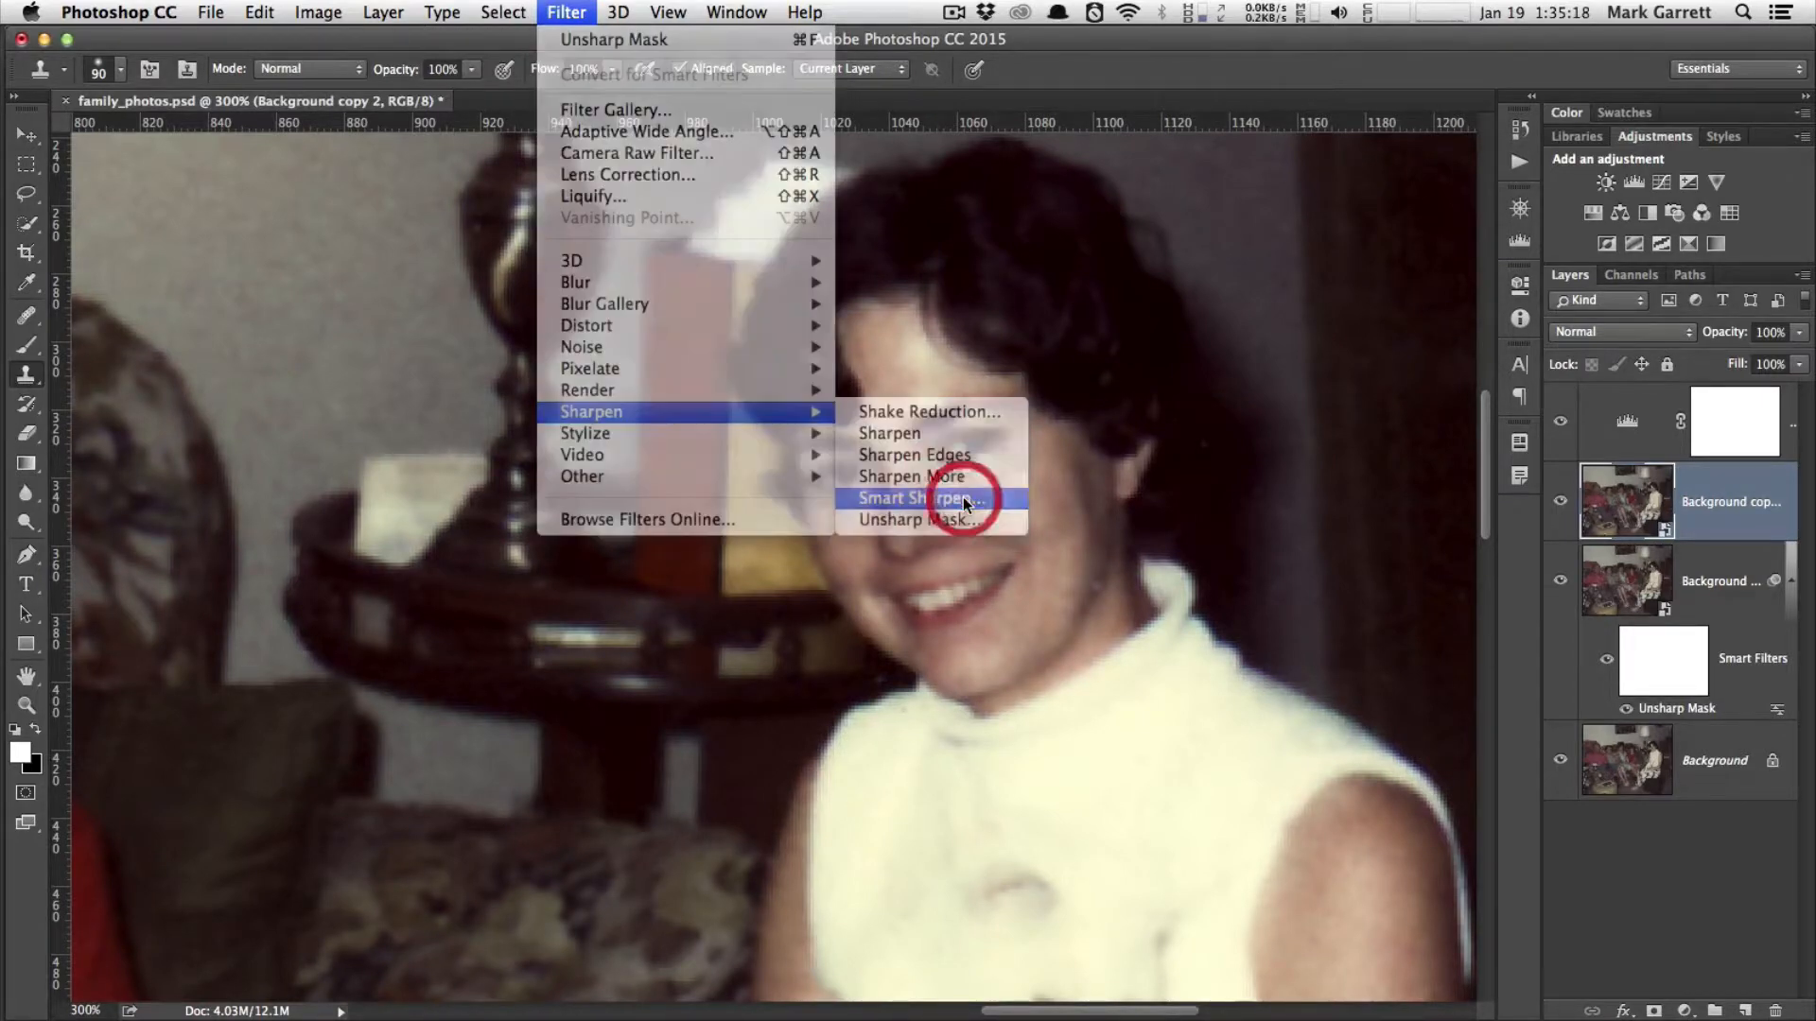
{"action": "left_click_drag", "start_coordinate": [914, 97], "coordinate": [808, 88]}
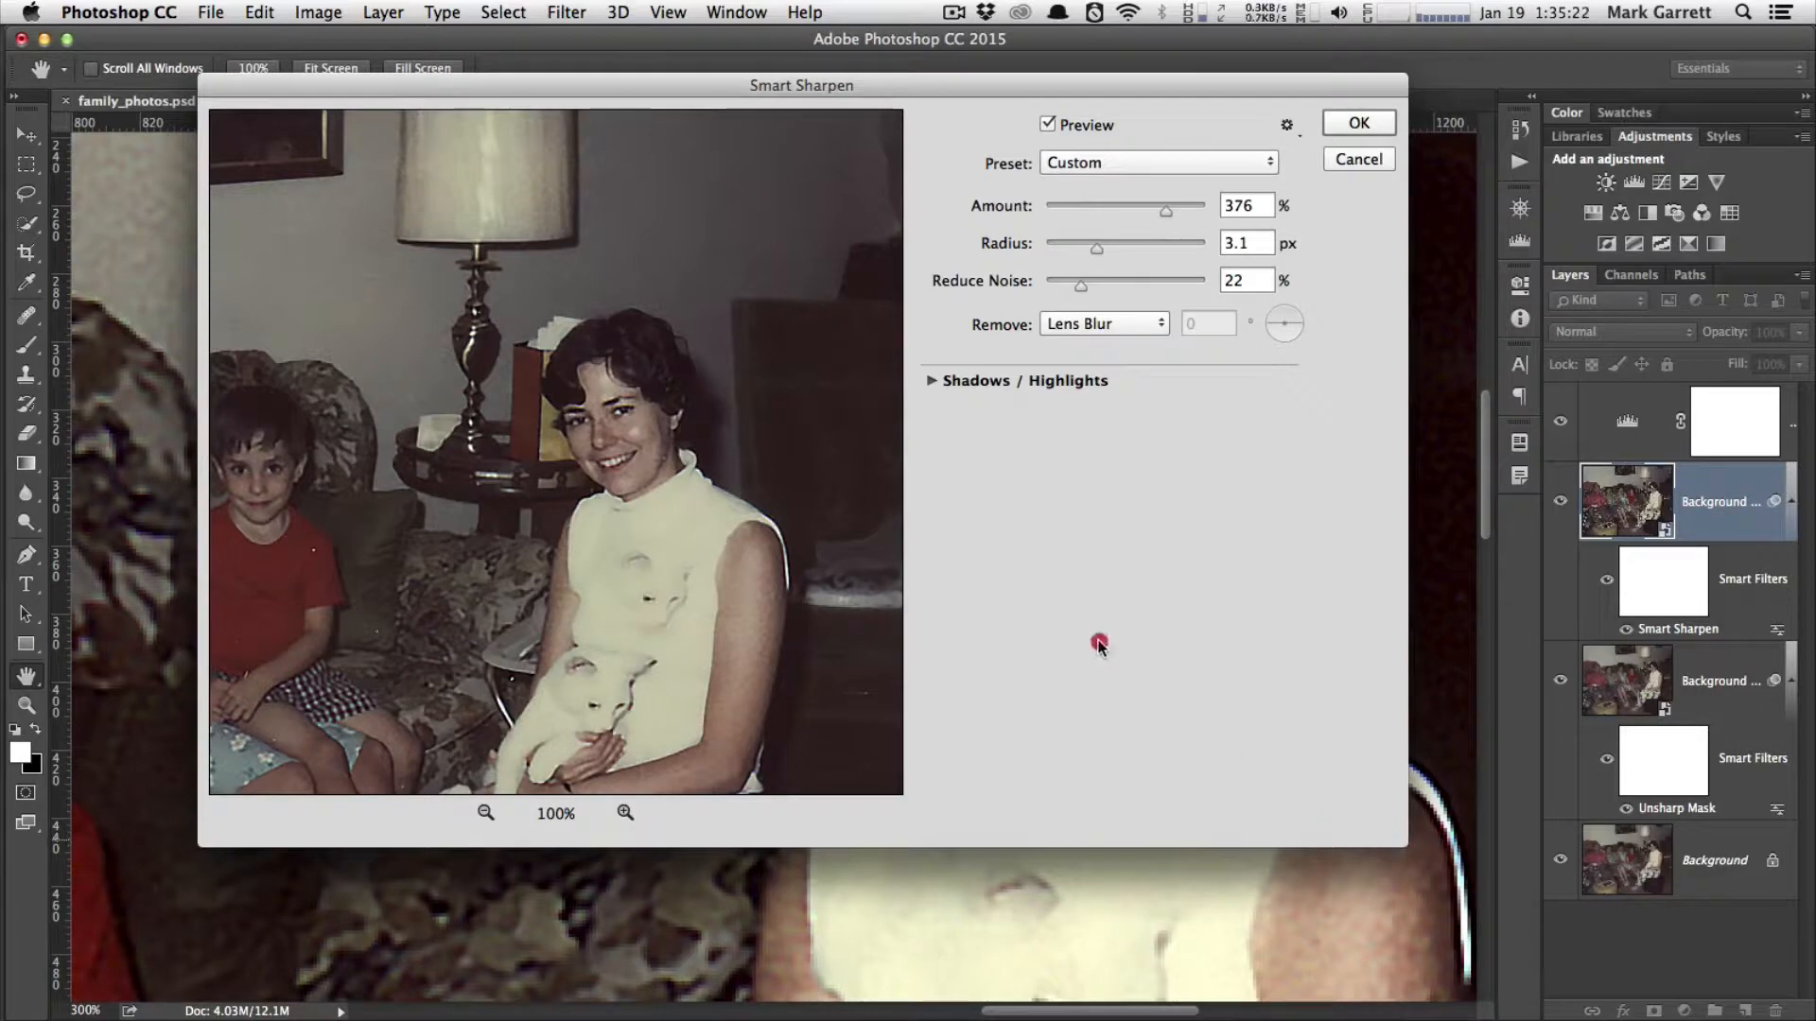
{"action": "left_click_drag", "start_coordinate": [1396, 839], "coordinate": [1032, 617]}
{"action": "left_click_drag", "start_coordinate": [1119, 691], "coordinate": [1477, 992]}
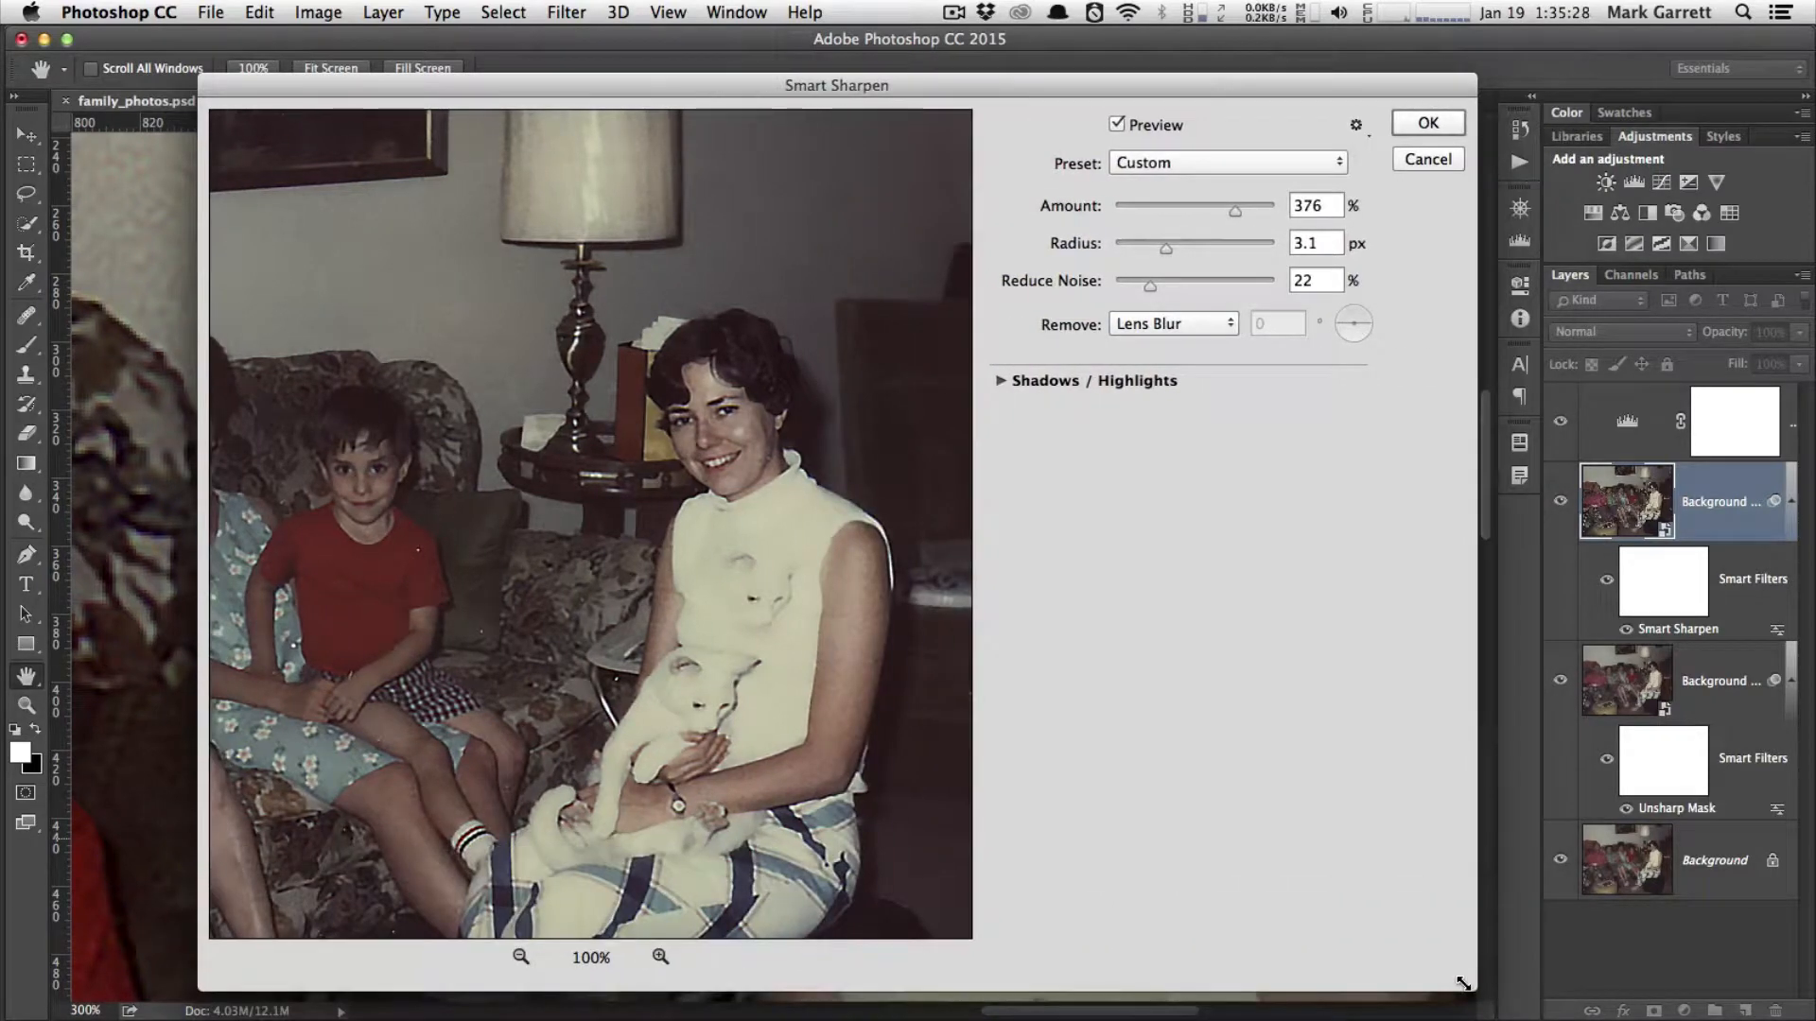
- Examine the Smart Sharpen preview of the family photo at different zoom levels and compare it with the unsharpened image
{"action": "left_click", "coordinate": [660, 957]}
{"action": "left_click", "coordinate": [521, 957]}
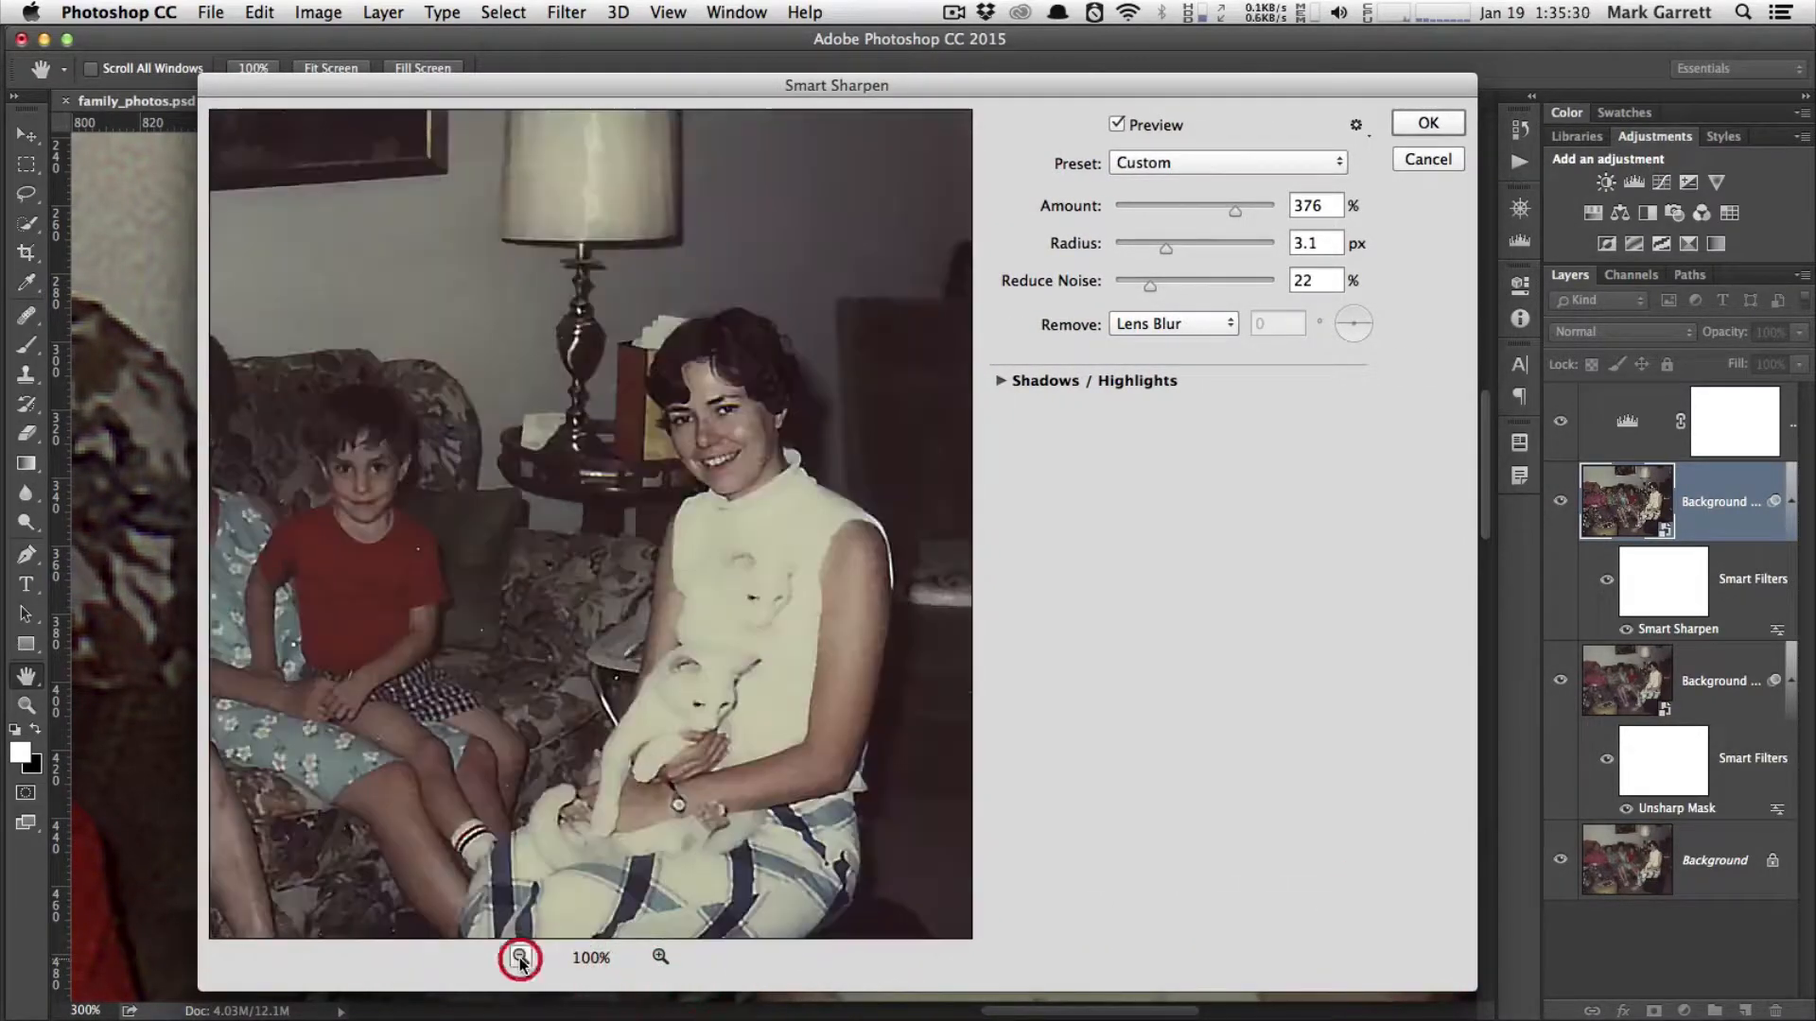
{"action": "left_click", "coordinate": [521, 957]}
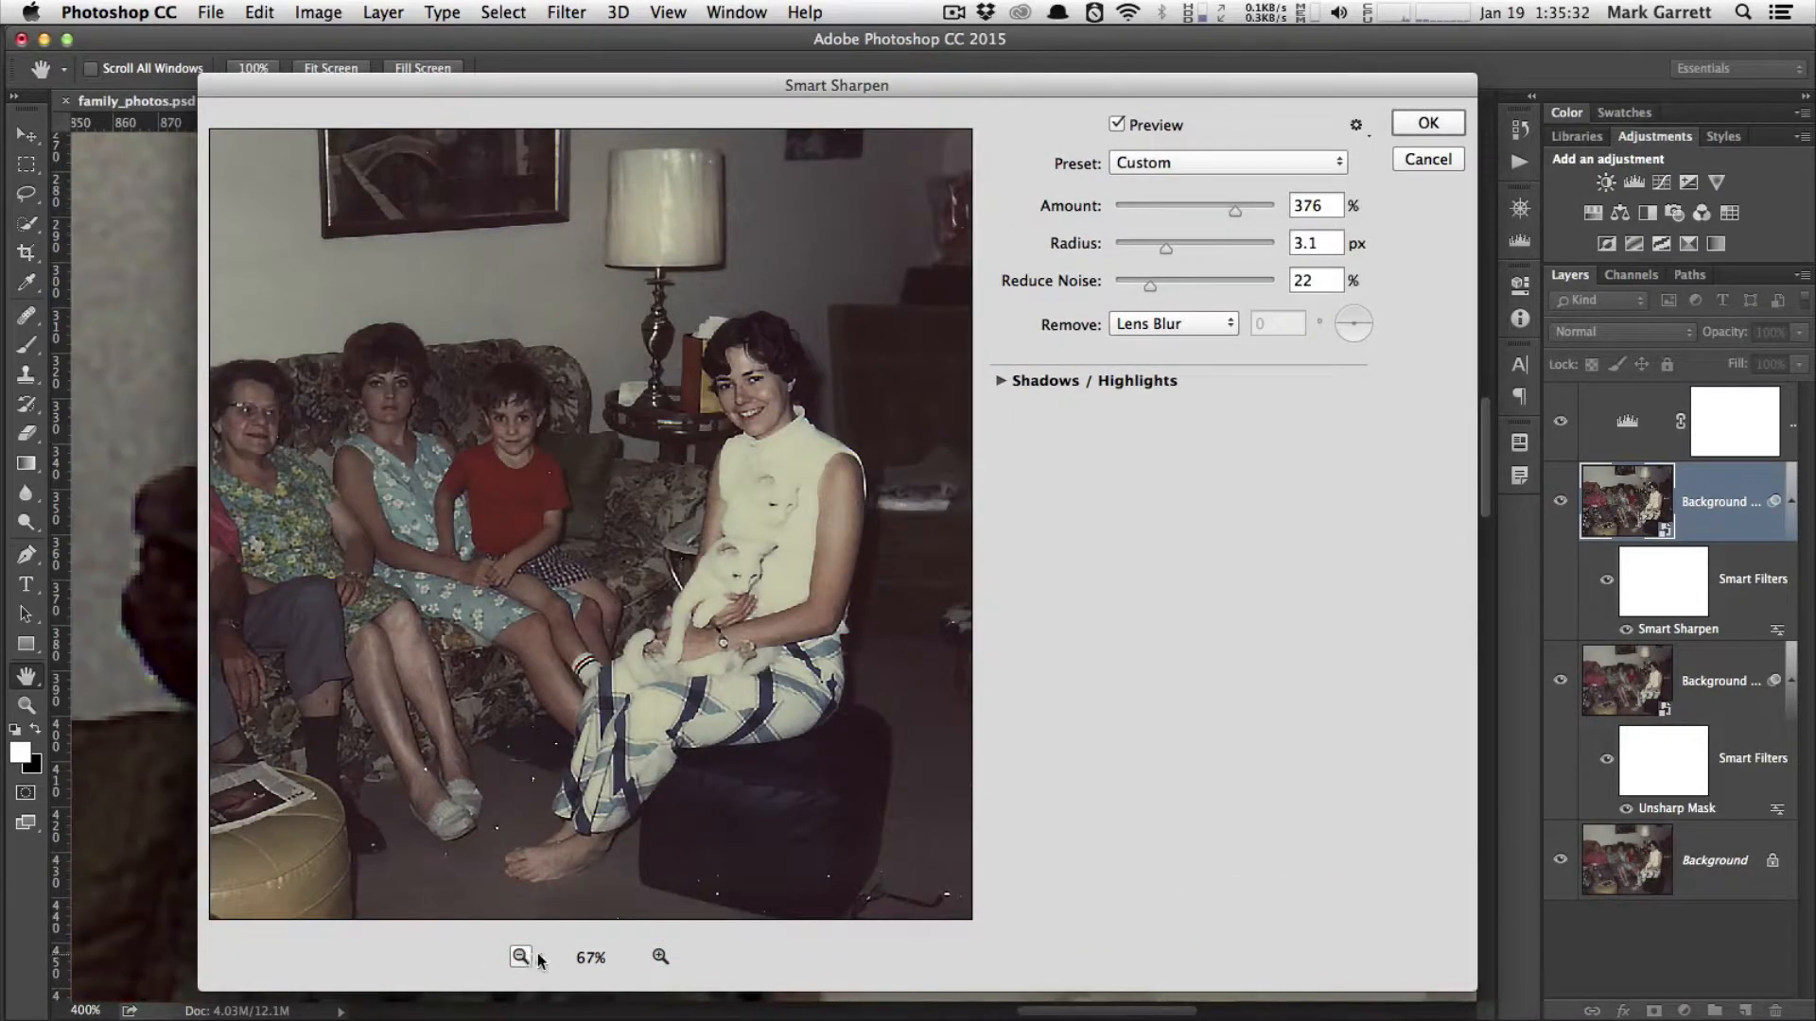
{"action": "left_click", "coordinate": [660, 958]}
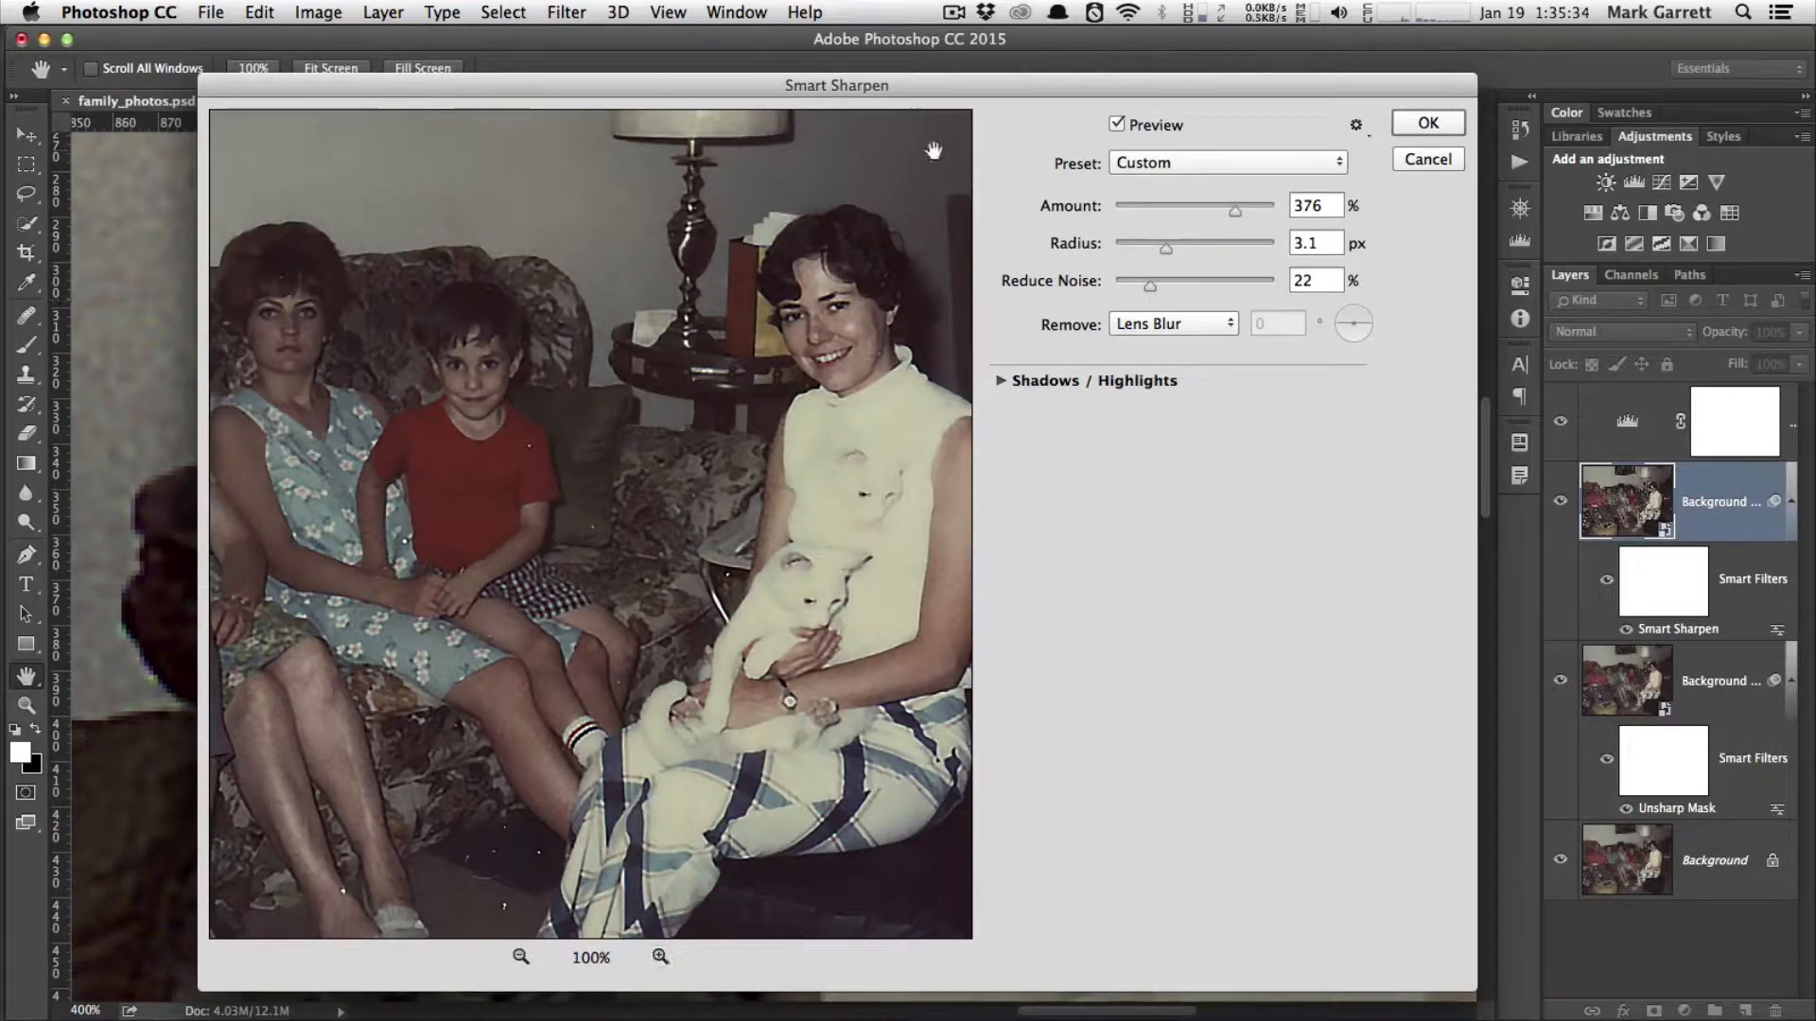
{"action": "left_click_drag", "start_coordinate": [931, 94], "coordinate": [1161, 91]}
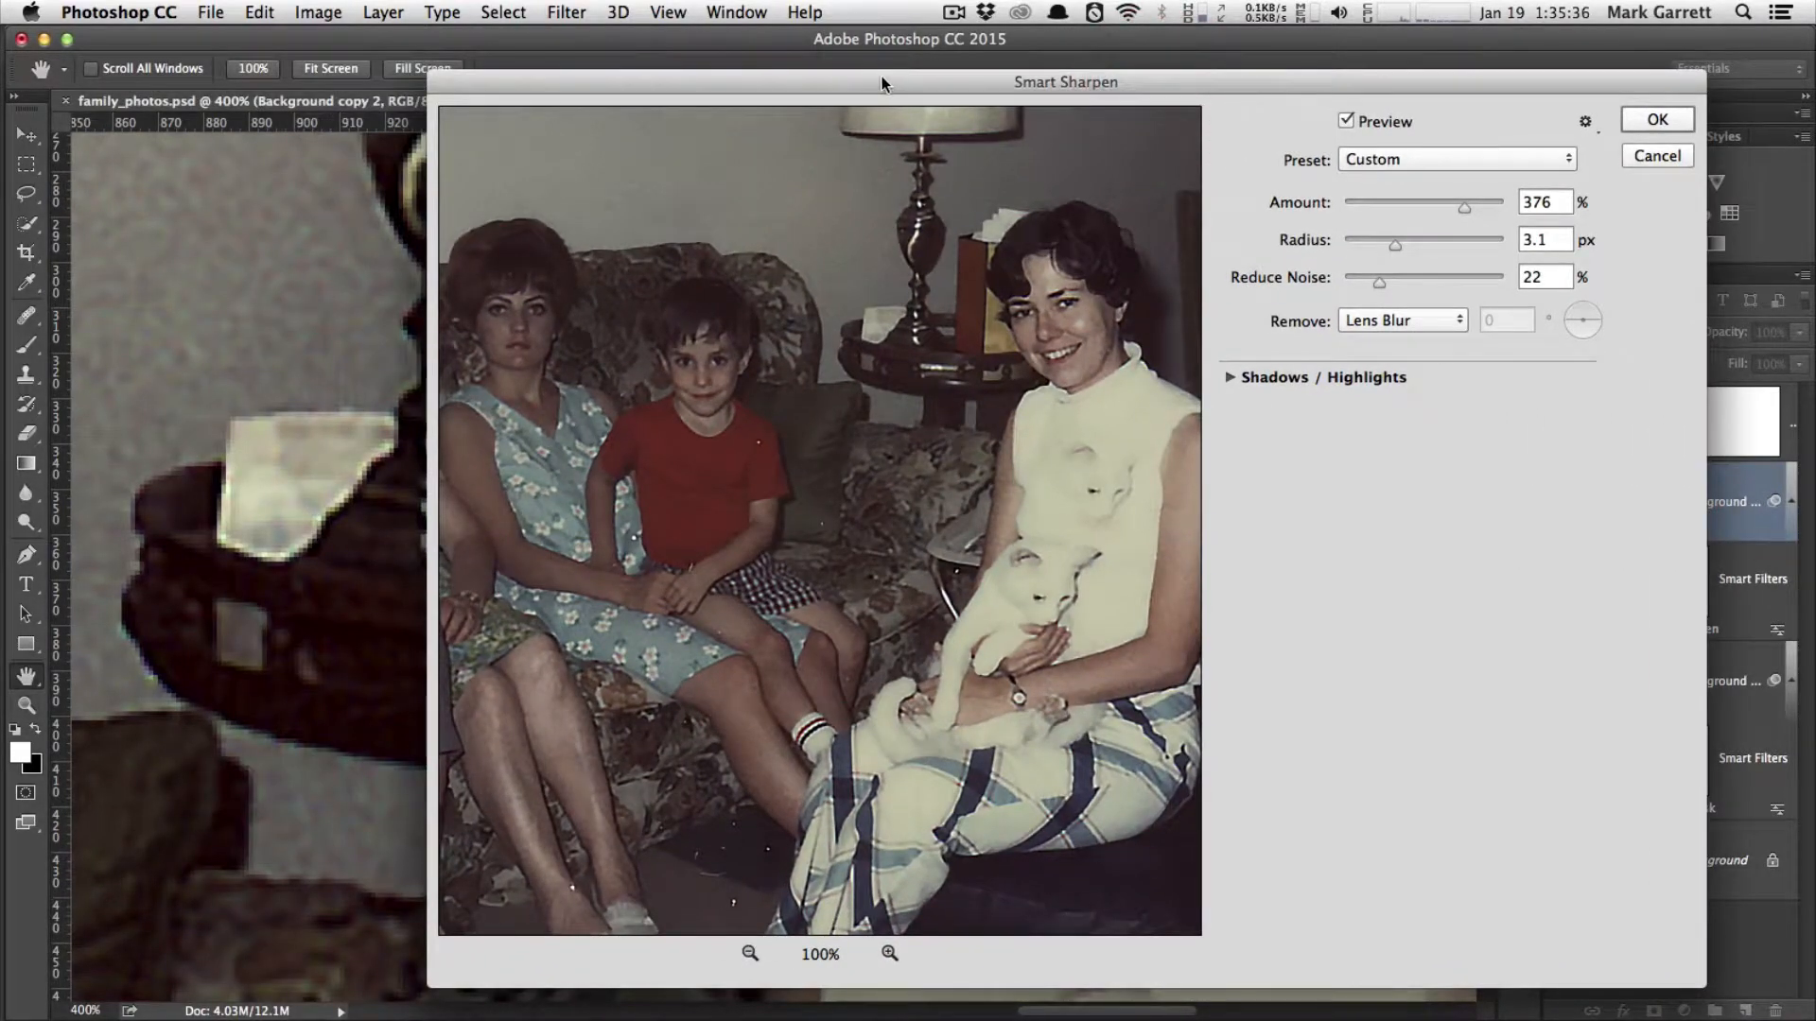
{"action": "left_click_drag", "start_coordinate": [881, 83], "coordinate": [687, 83]}
{"action": "left_click", "coordinate": [693, 955]}
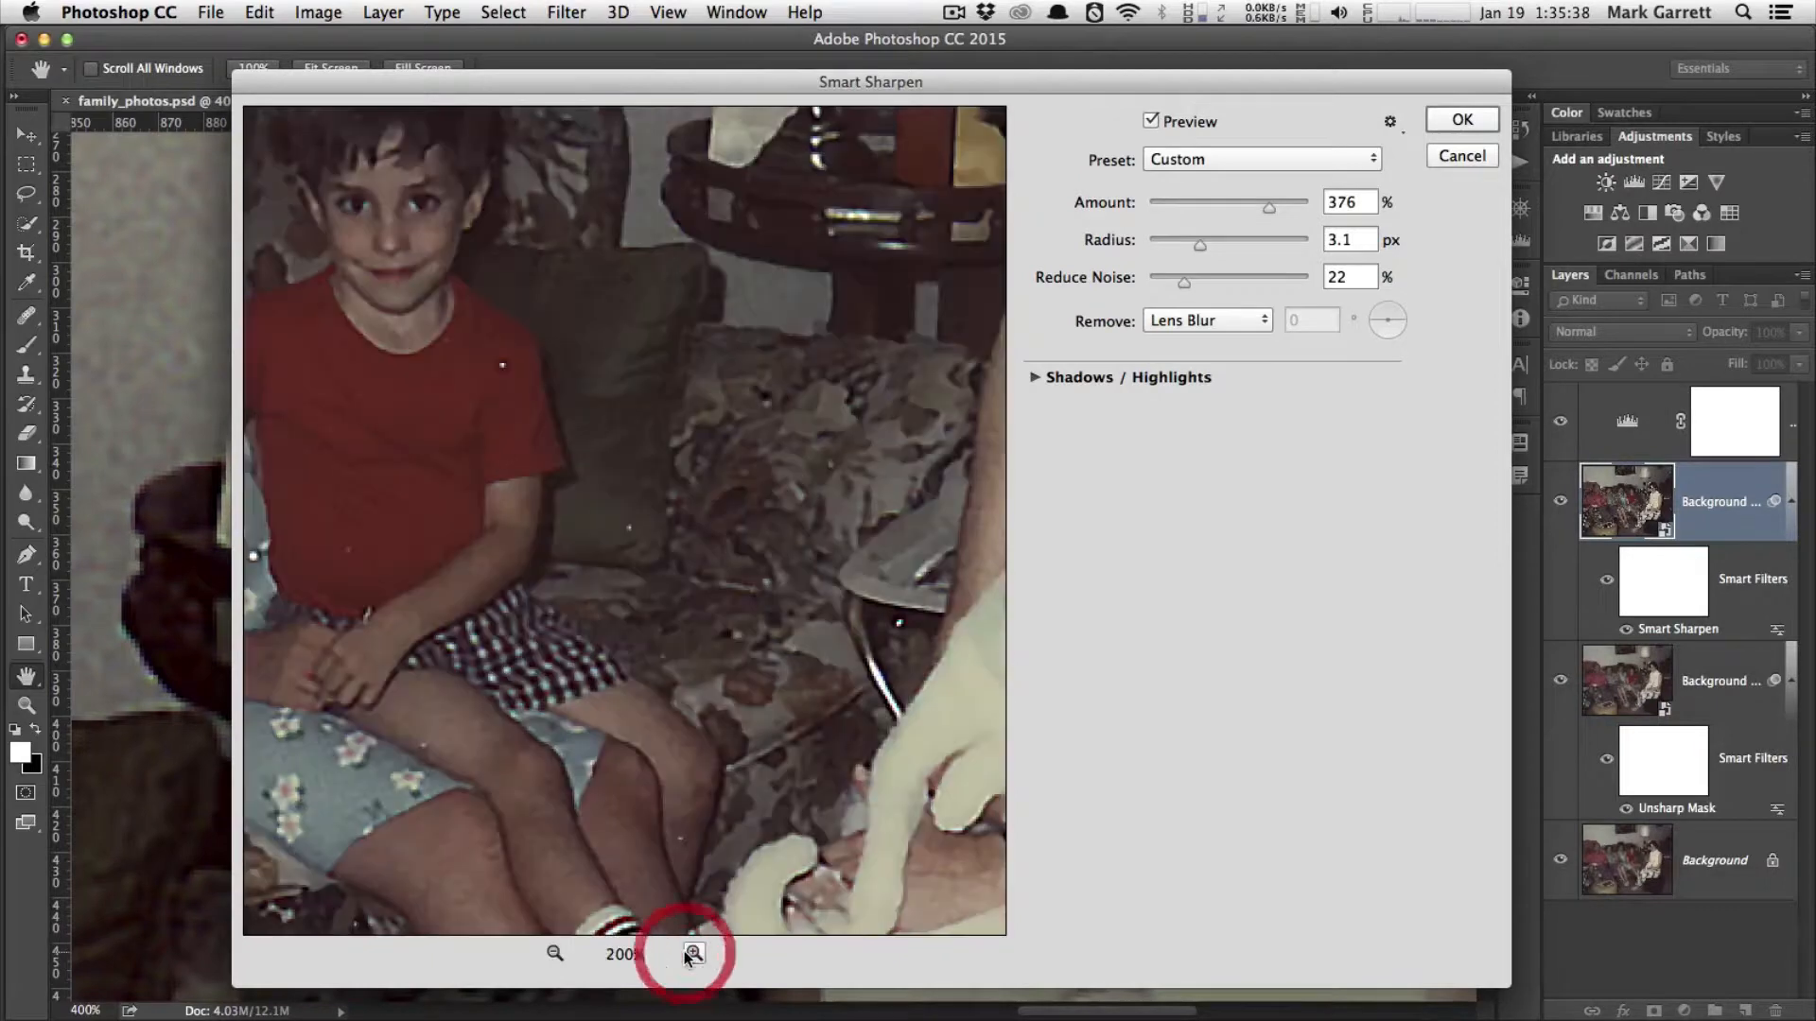
{"action": "left_click", "coordinate": [555, 953]}
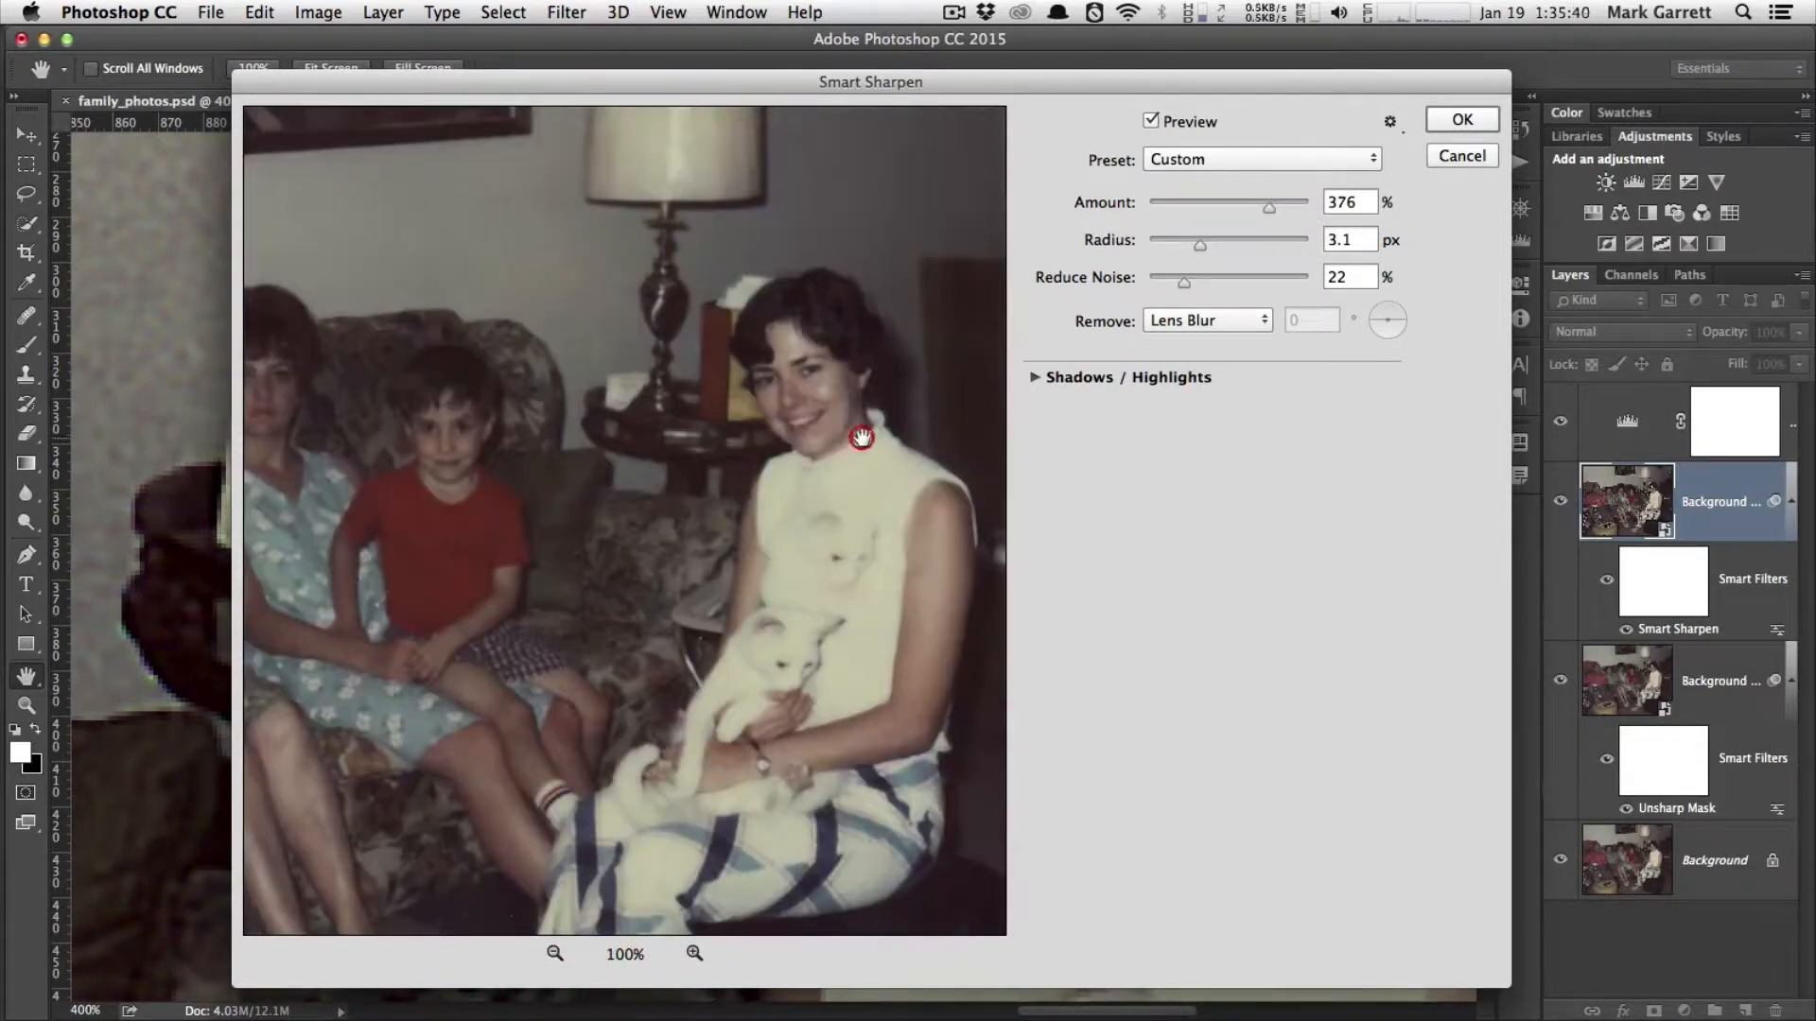
{"action": "left_click_drag", "start_coordinate": [861, 437], "coordinate": [869, 452]}
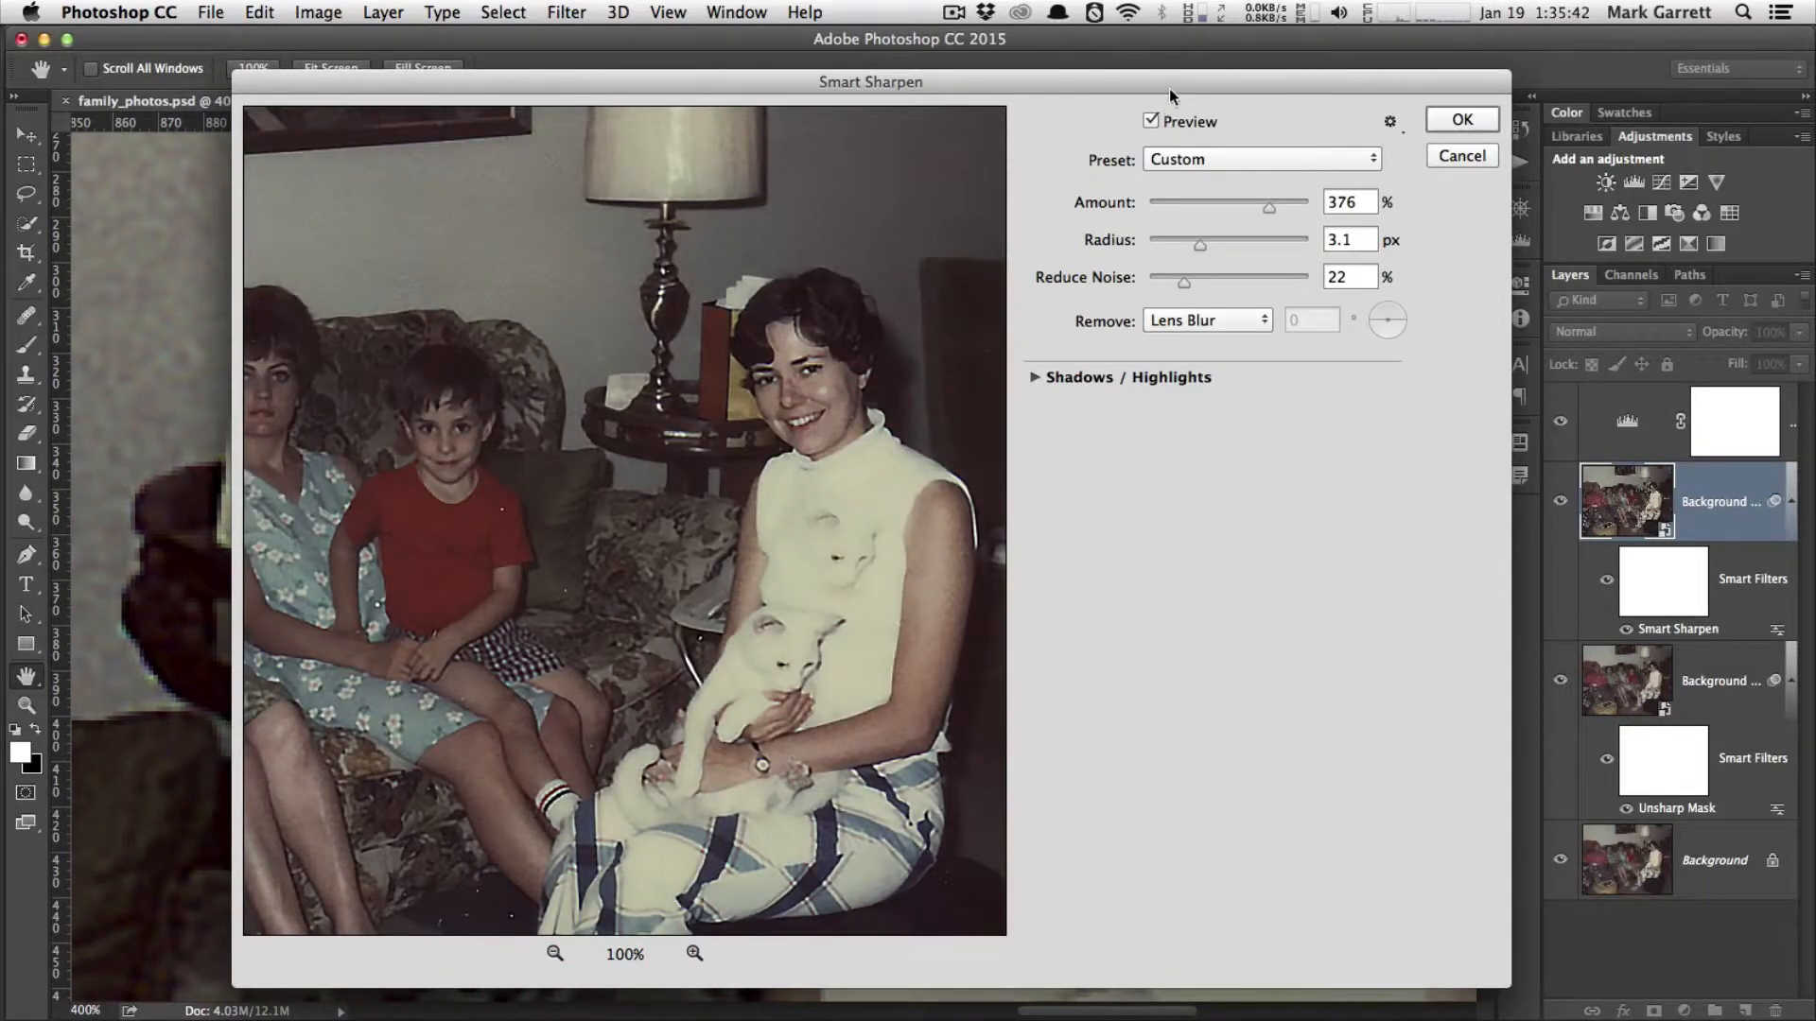
{"action": "left_click_drag", "start_coordinate": [1170, 91], "coordinate": [1126, 75]}
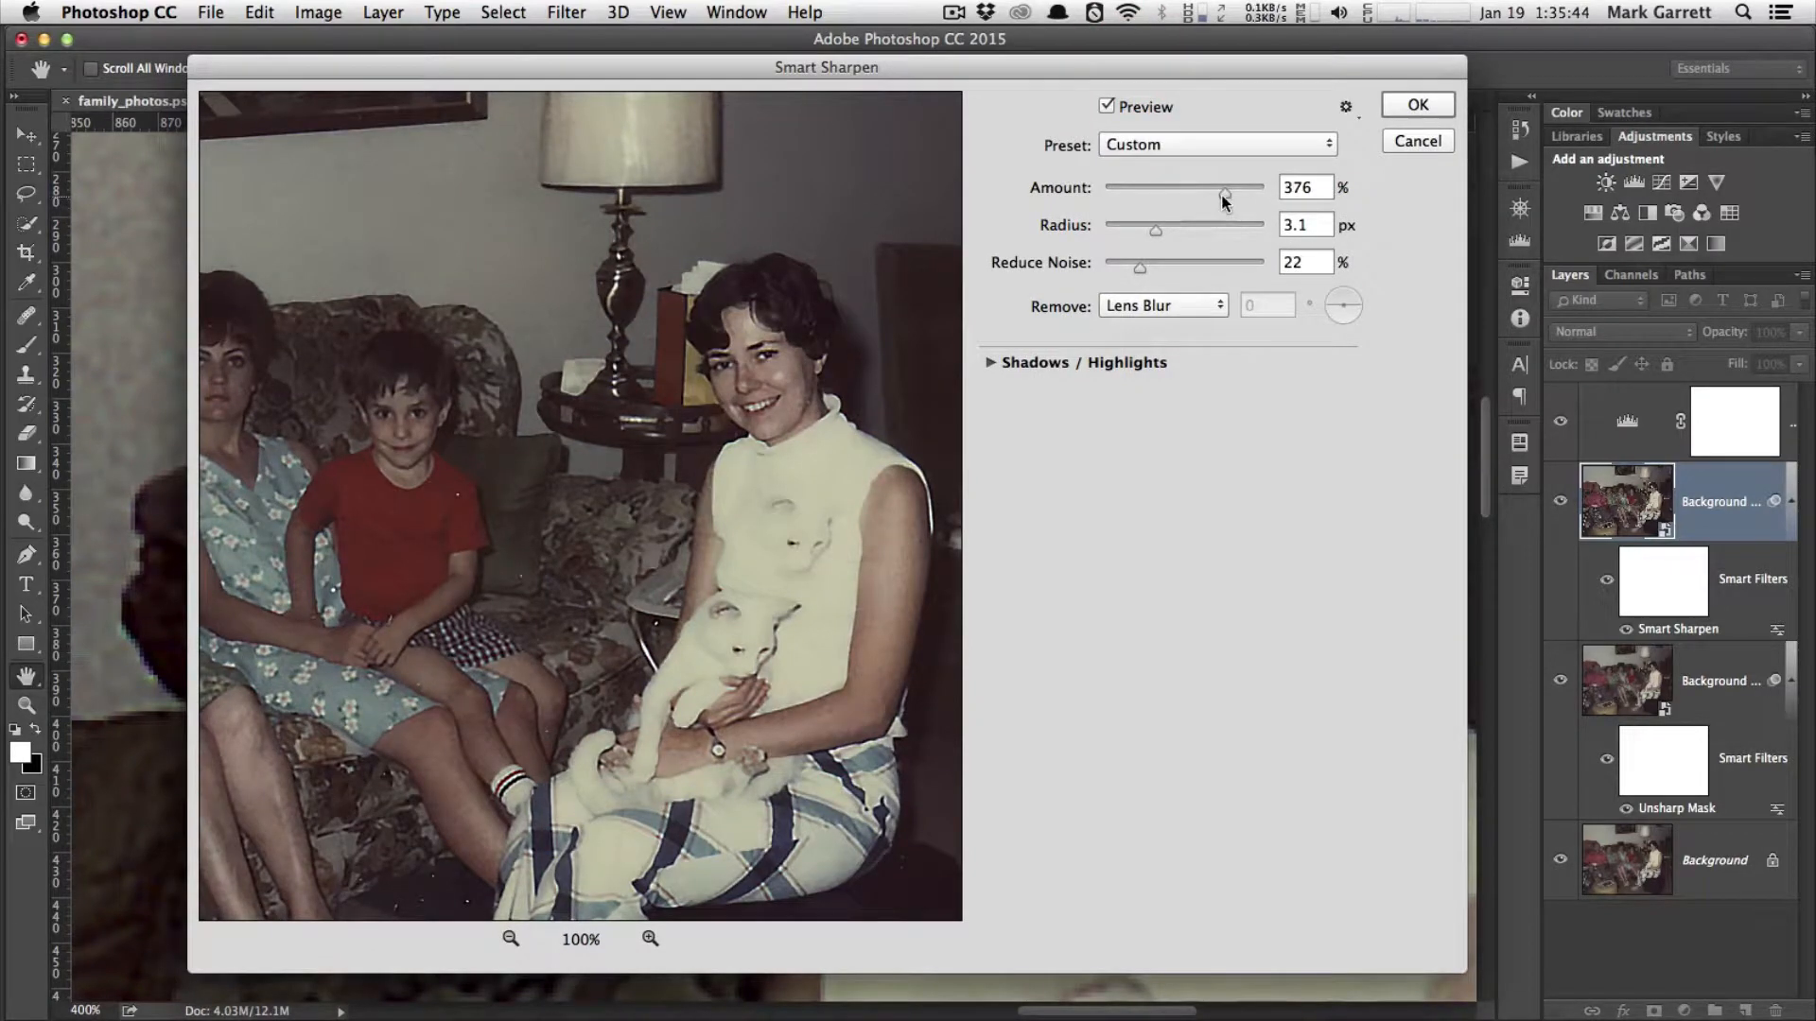
- Try a Smart Sharpen amount of 309% and a radius of 3.3 px, and compare with the preview off and on
{"action": "left_click_drag", "start_coordinate": [1225, 201], "coordinate": [1279, 214]}
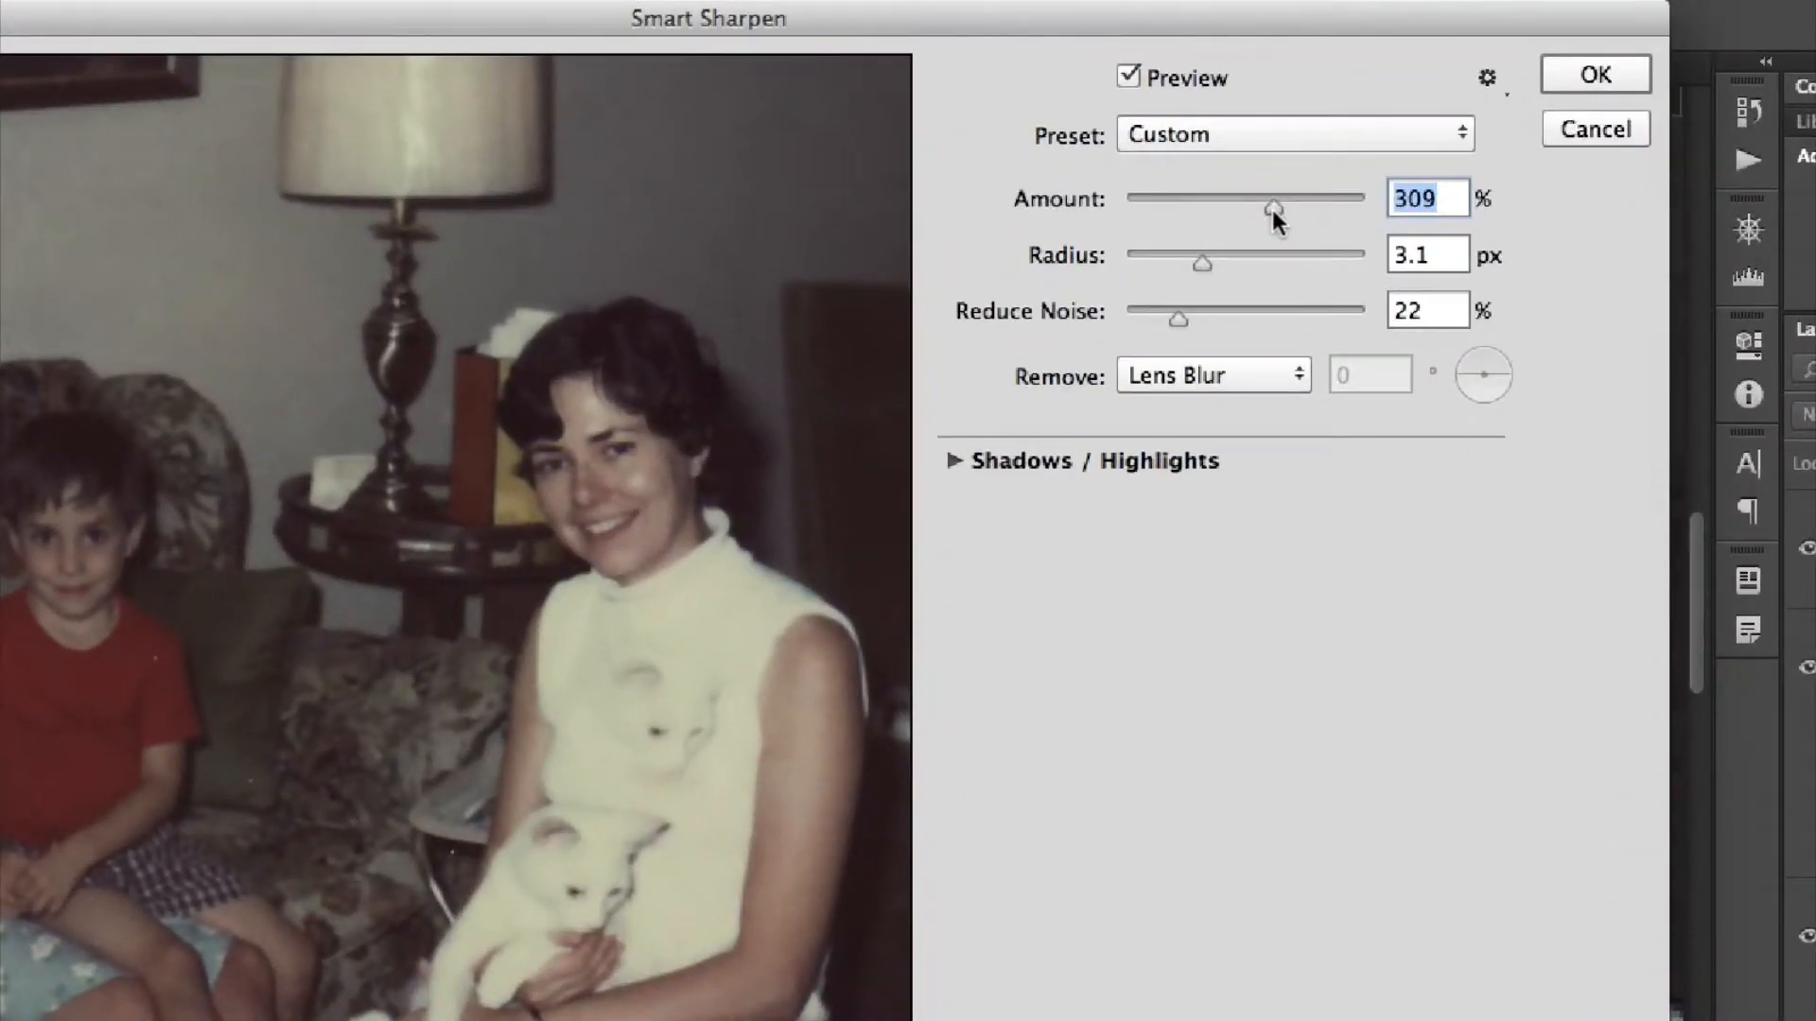
{"action": "left_click", "coordinate": [1273, 210]}
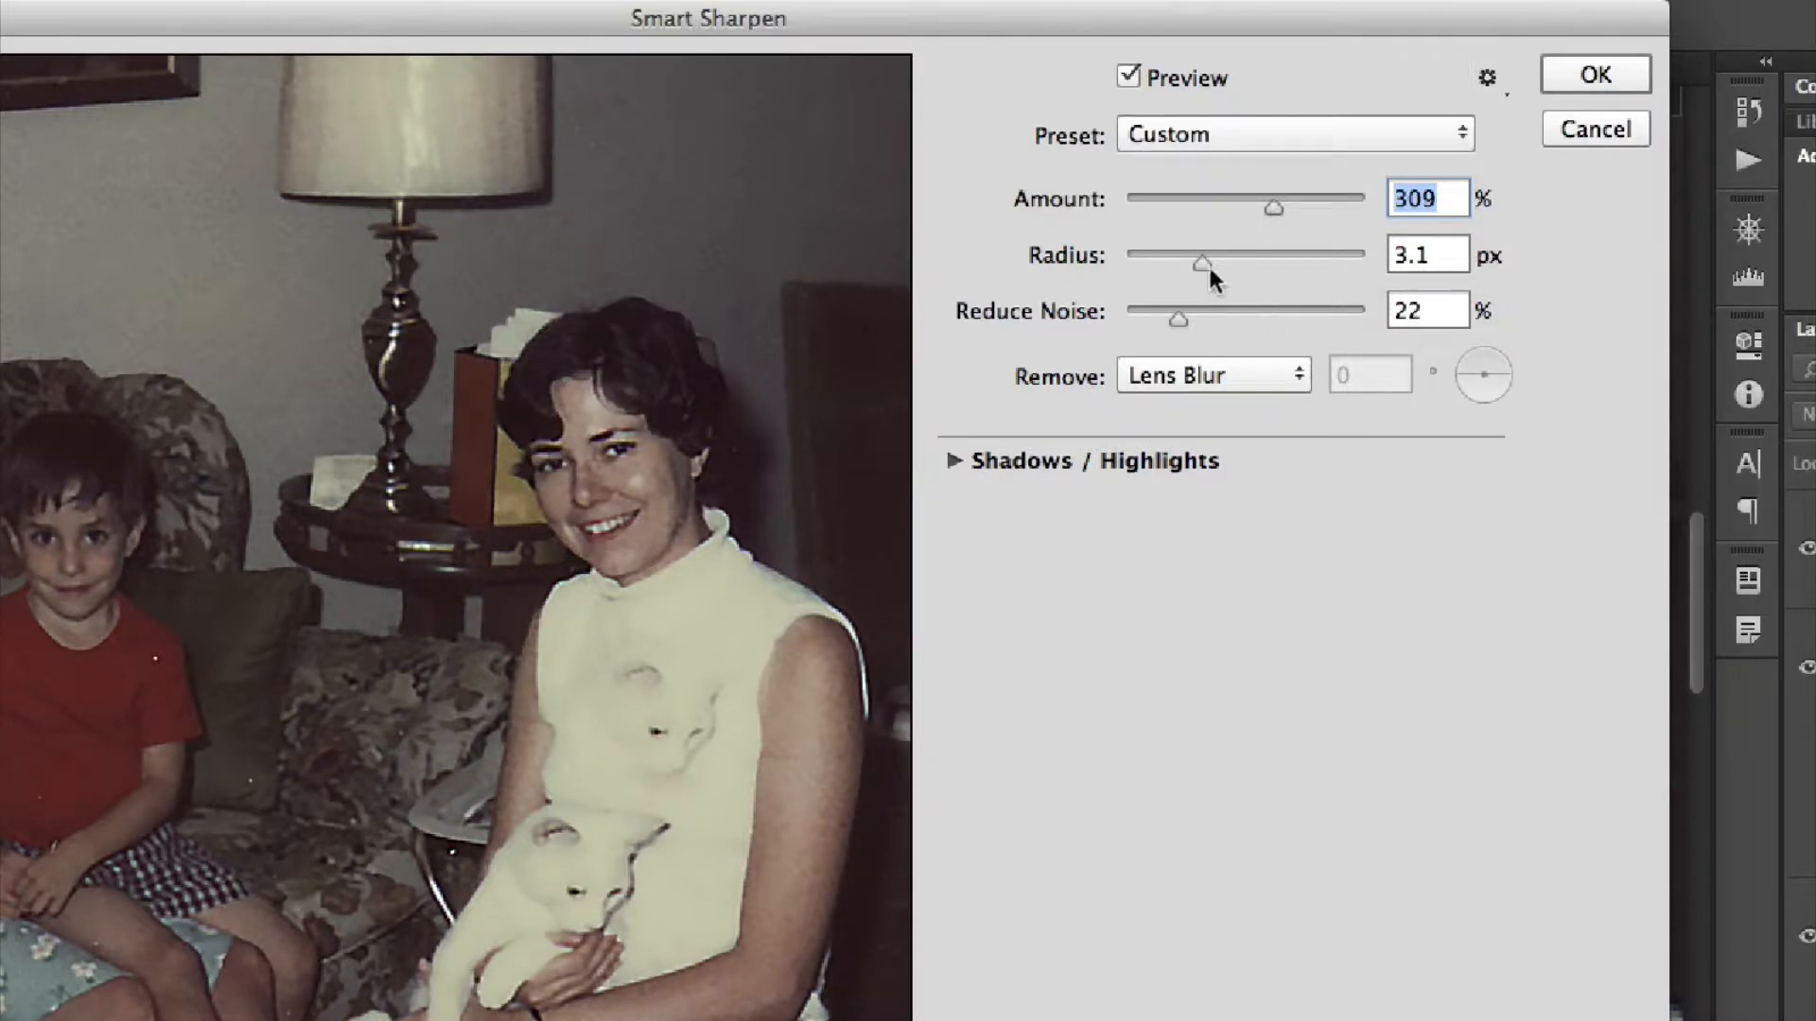
{"action": "mouse_move", "coordinate": [1202, 263]}
{"action": "left_mouse_down"}
{"action": "mouse_move", "coordinate": [1256, 267]}
{"action": "mouse_move", "coordinate": [1189, 267]}
{"action": "left_mouse_up"}
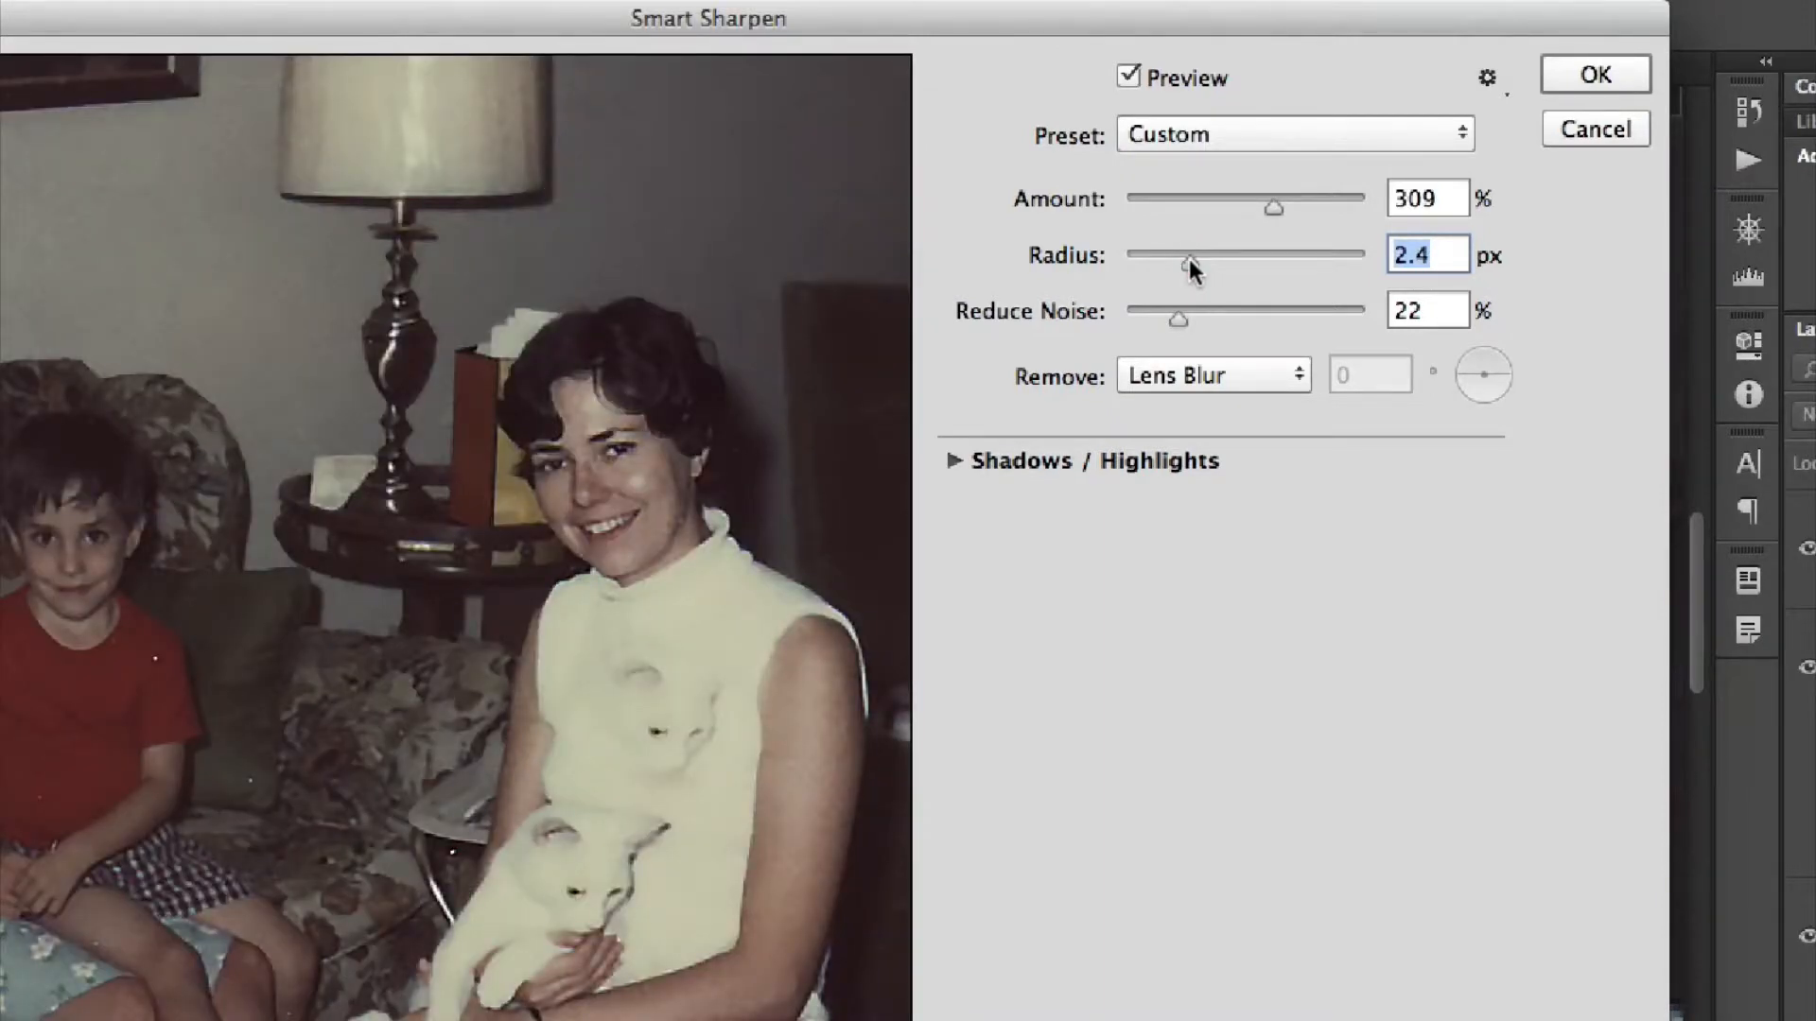
{"action": "left_click", "coordinate": [1189, 259]}
{"action": "left_click_drag", "start_coordinate": [1188, 261], "coordinate": [1206, 265]}
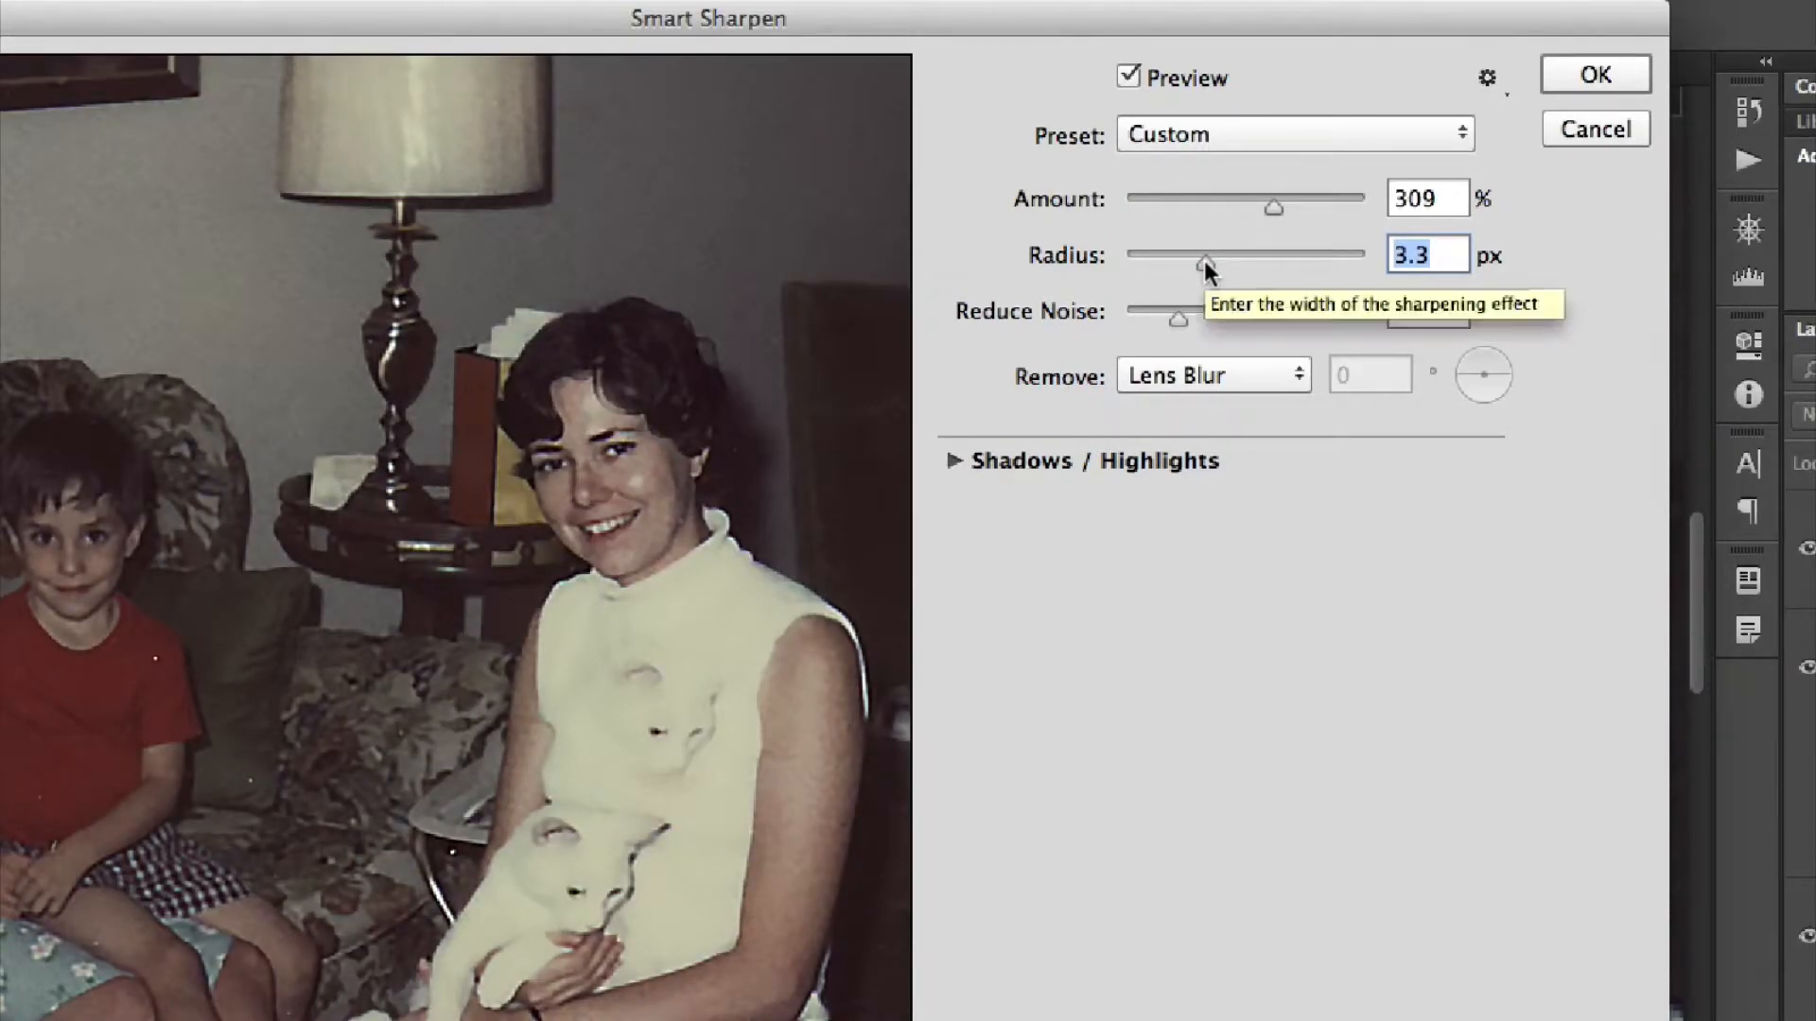
{"action": "left_click", "coordinate": [1120, 76]}
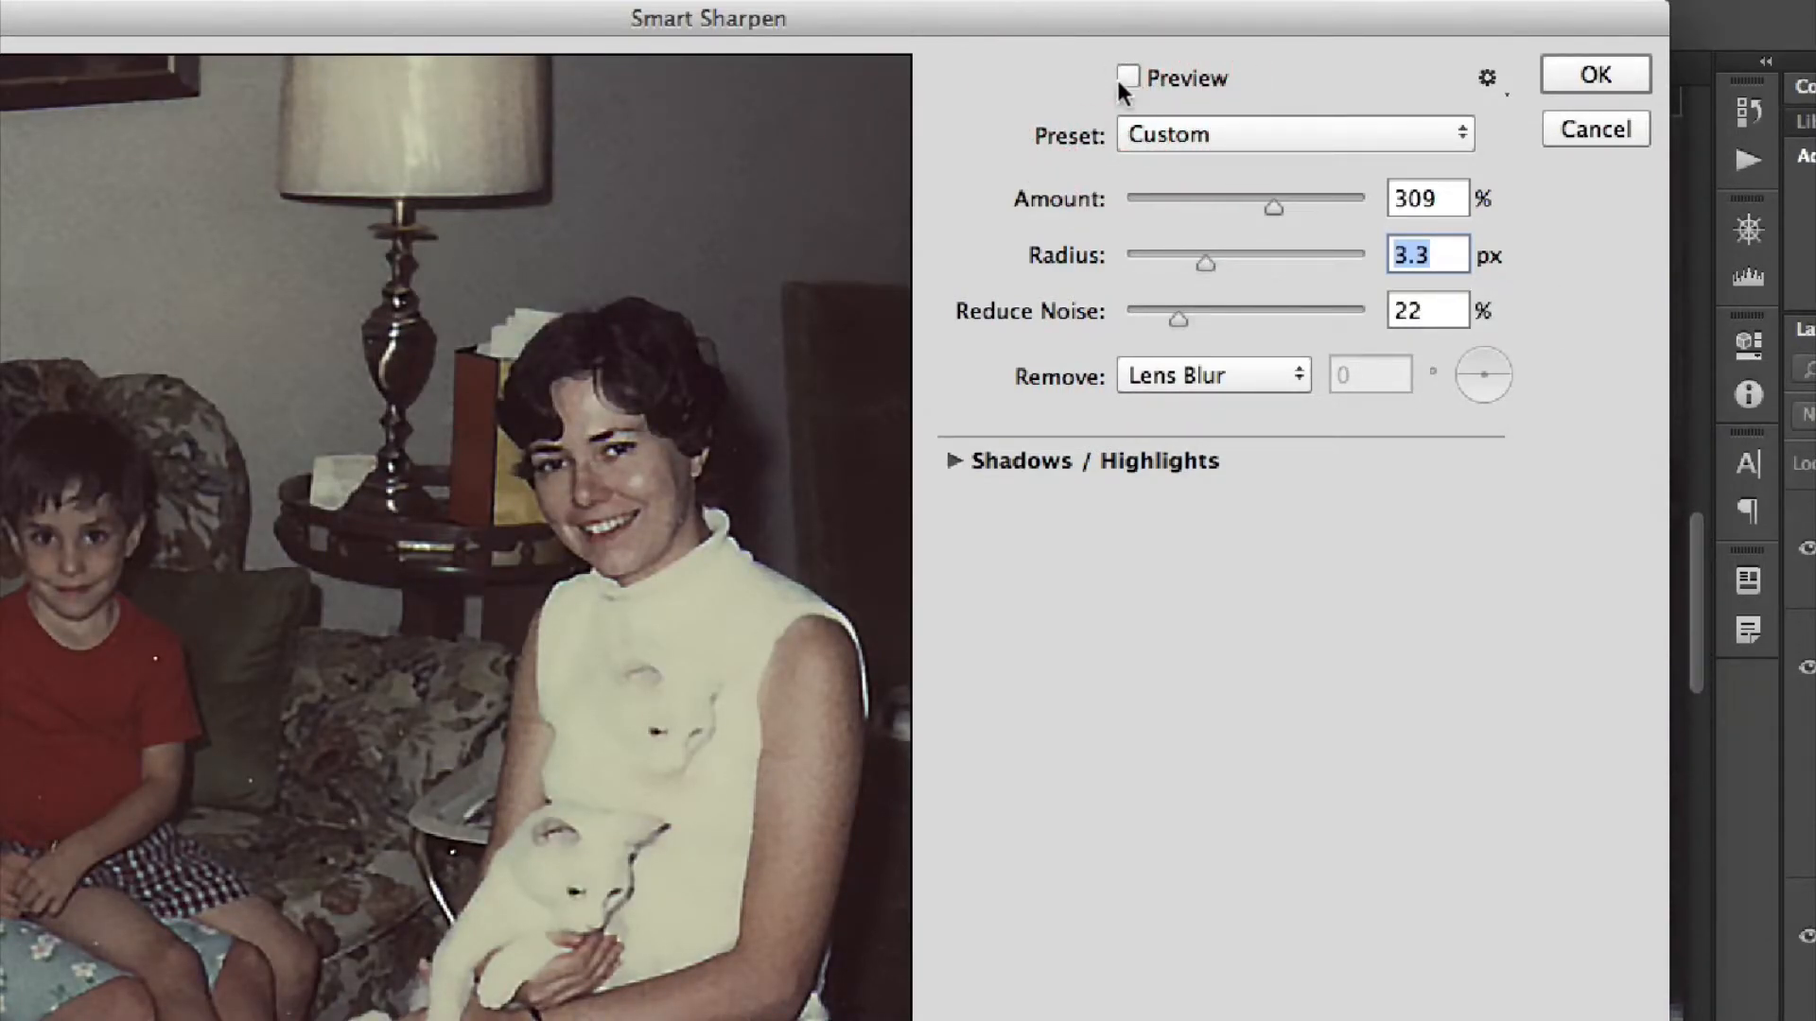
{"action": "left_click", "coordinate": [1120, 78]}
- Set the Smart Sharpen amount to 294% and the radius to 2.7 px, checking the result on the woman's face and blouse
{"action": "left_click_drag", "start_coordinate": [769, 21], "coordinate": [1306, 73]}
{"action": "left_click_drag", "start_coordinate": [824, 104], "coordinate": [446, 43]}
{"action": "key", "text": "super+plus"}
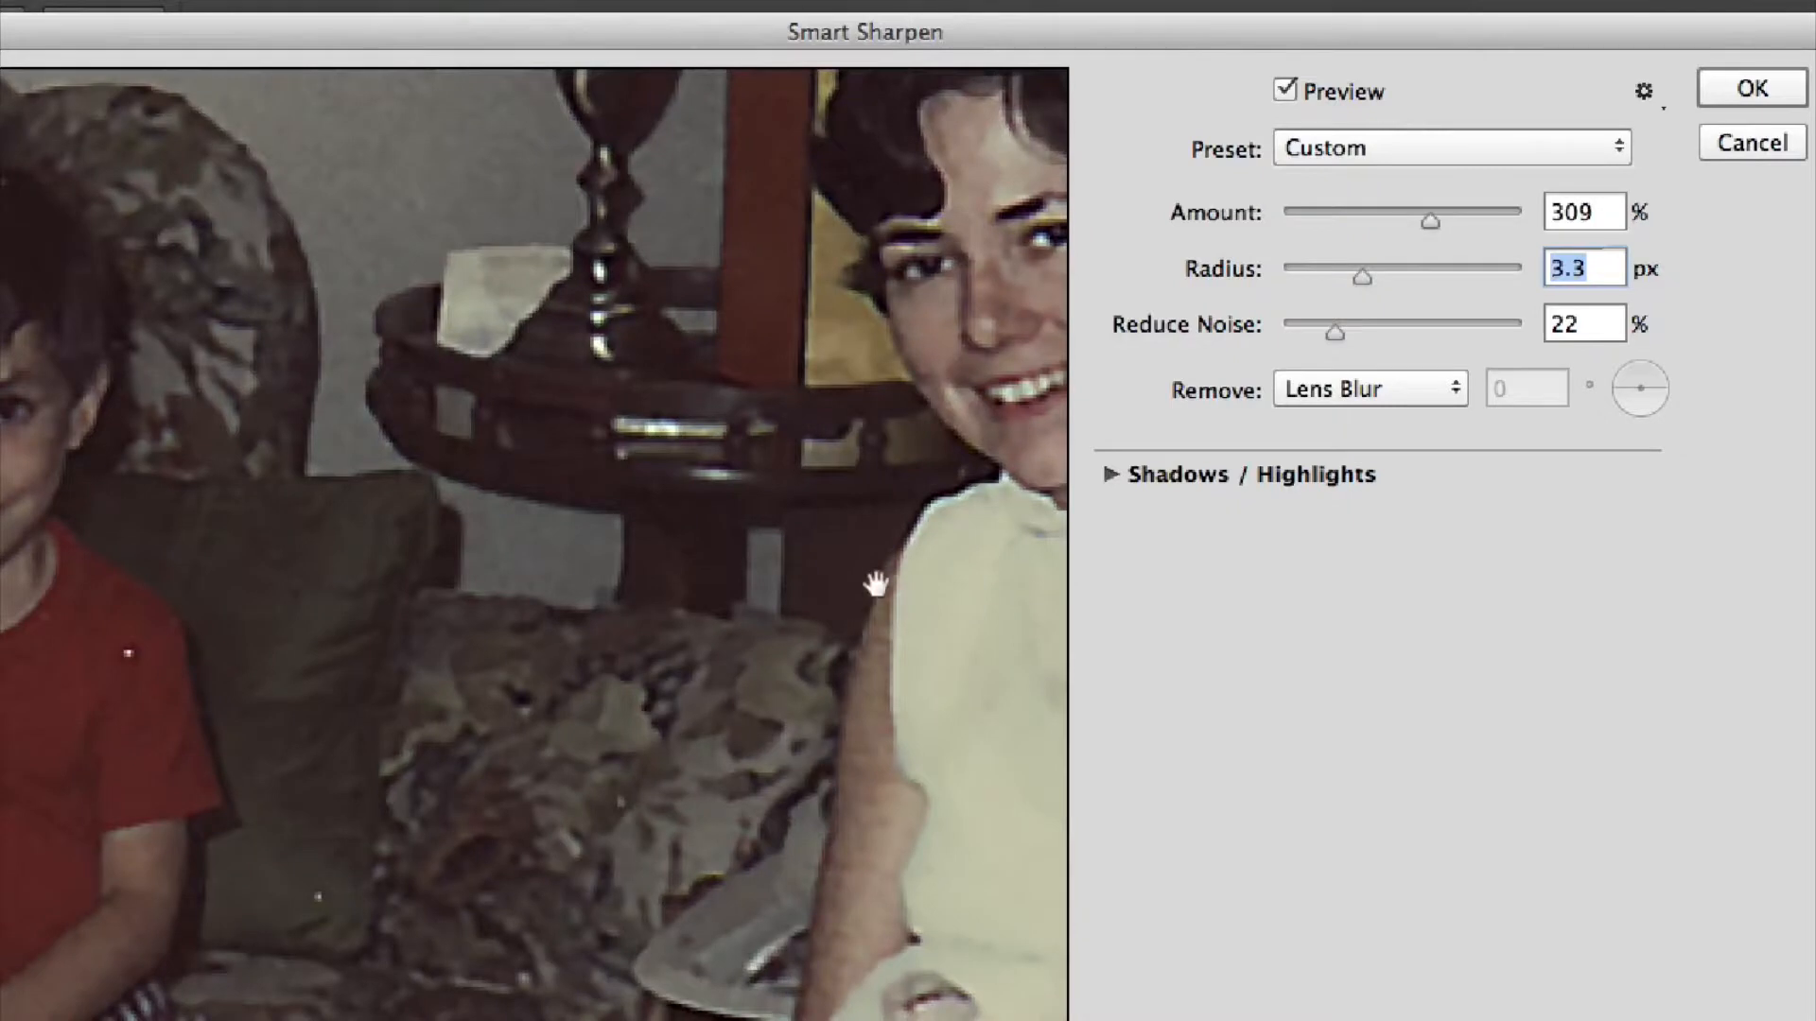
{"action": "left_click_drag", "start_coordinate": [888, 551], "coordinate": [509, 888]}
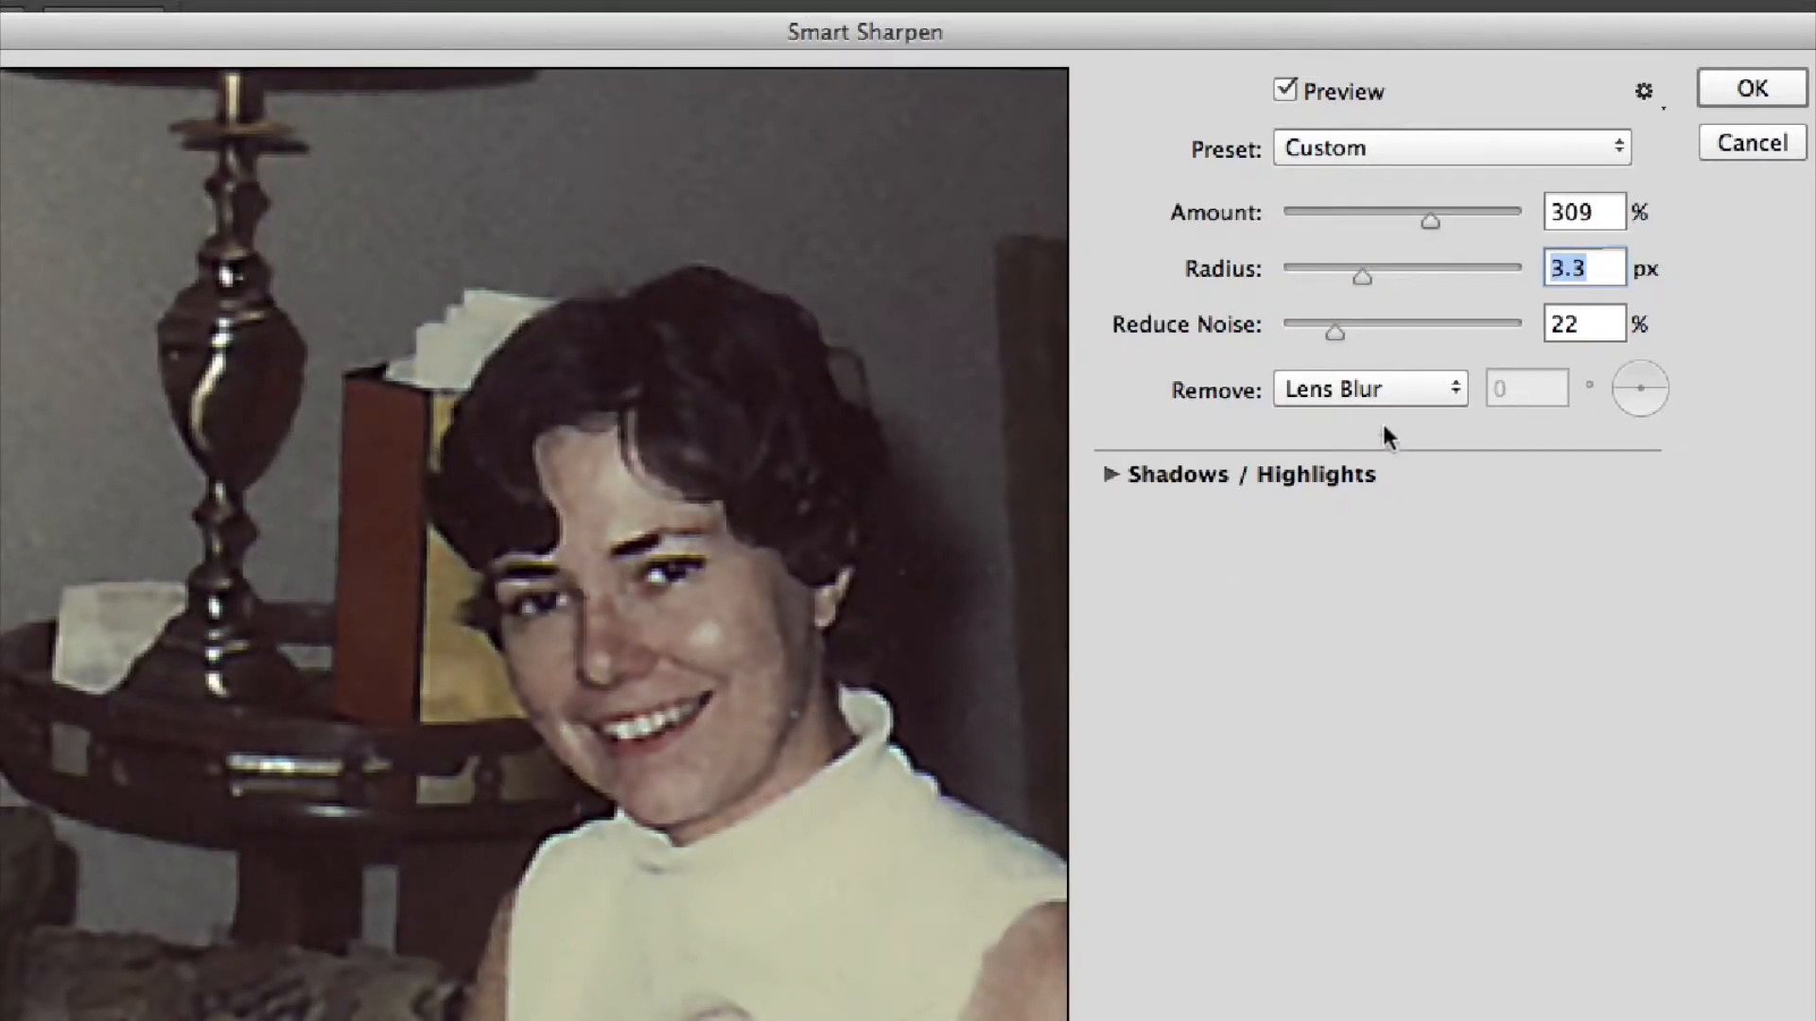
{"action": "left_click_drag", "start_coordinate": [1362, 276], "coordinate": [1354, 271]}
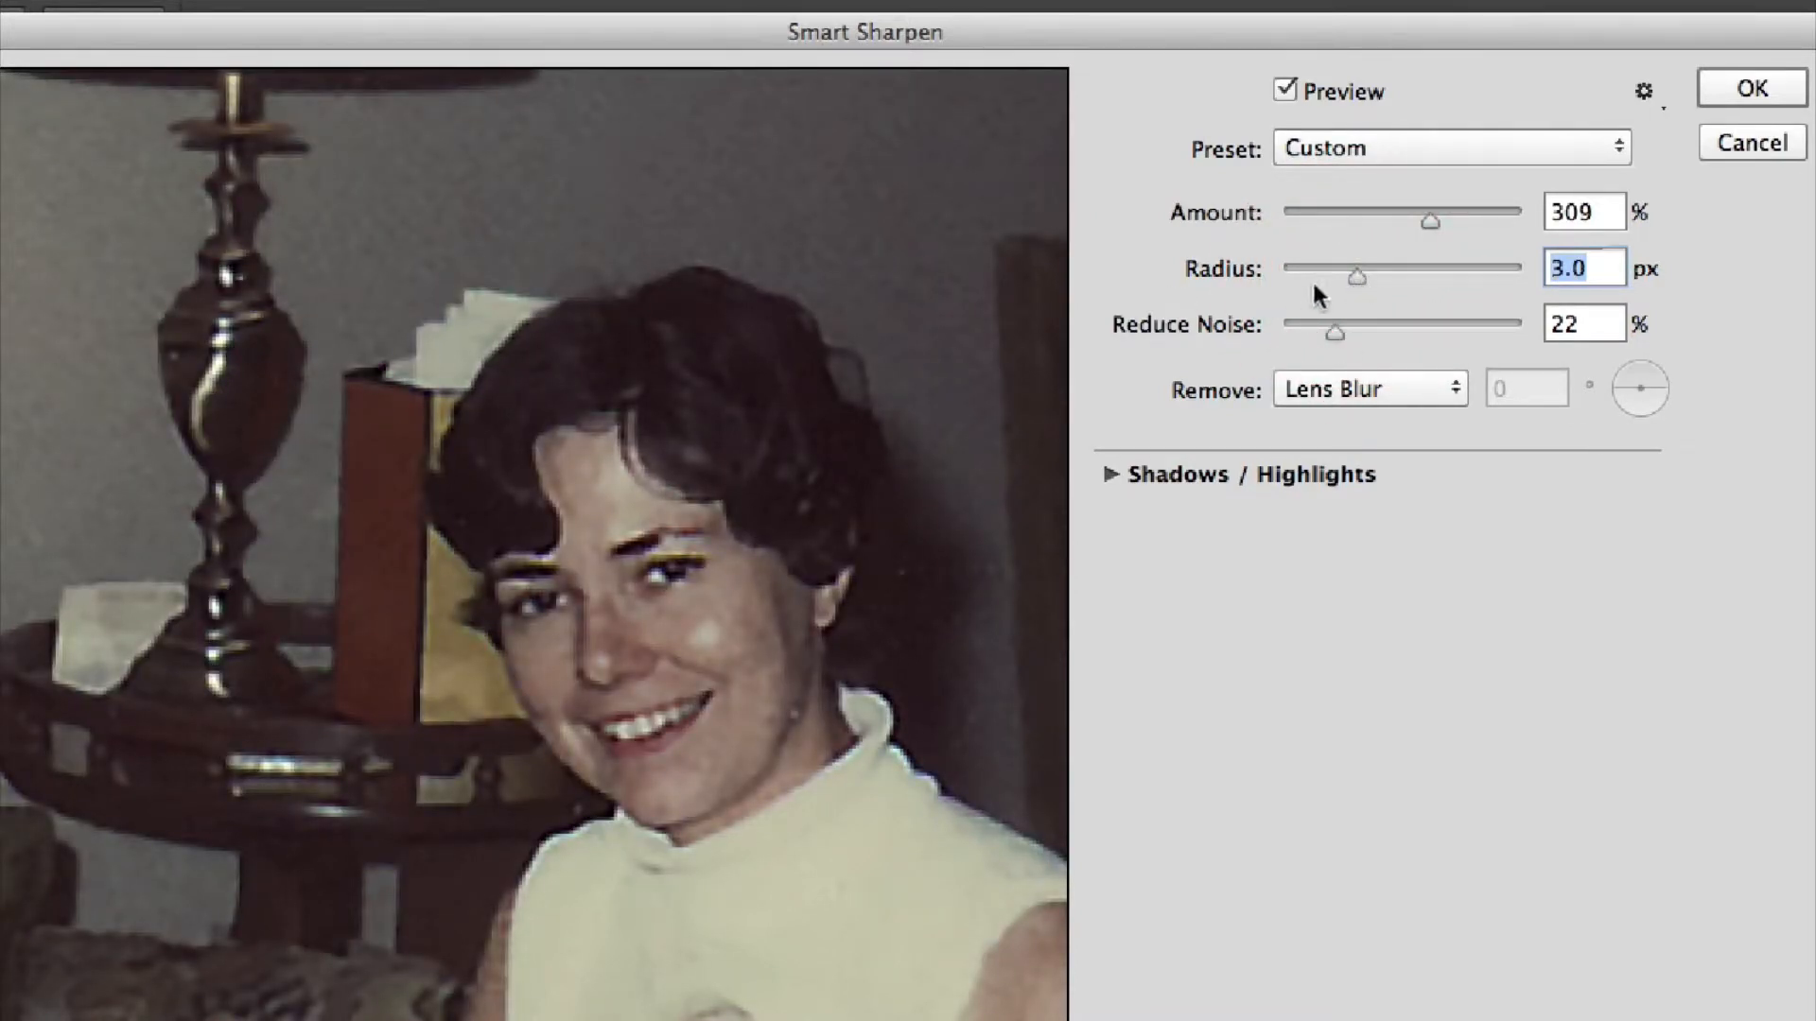
{"action": "left_click_drag", "start_coordinate": [1427, 225], "coordinate": [1451, 227]}
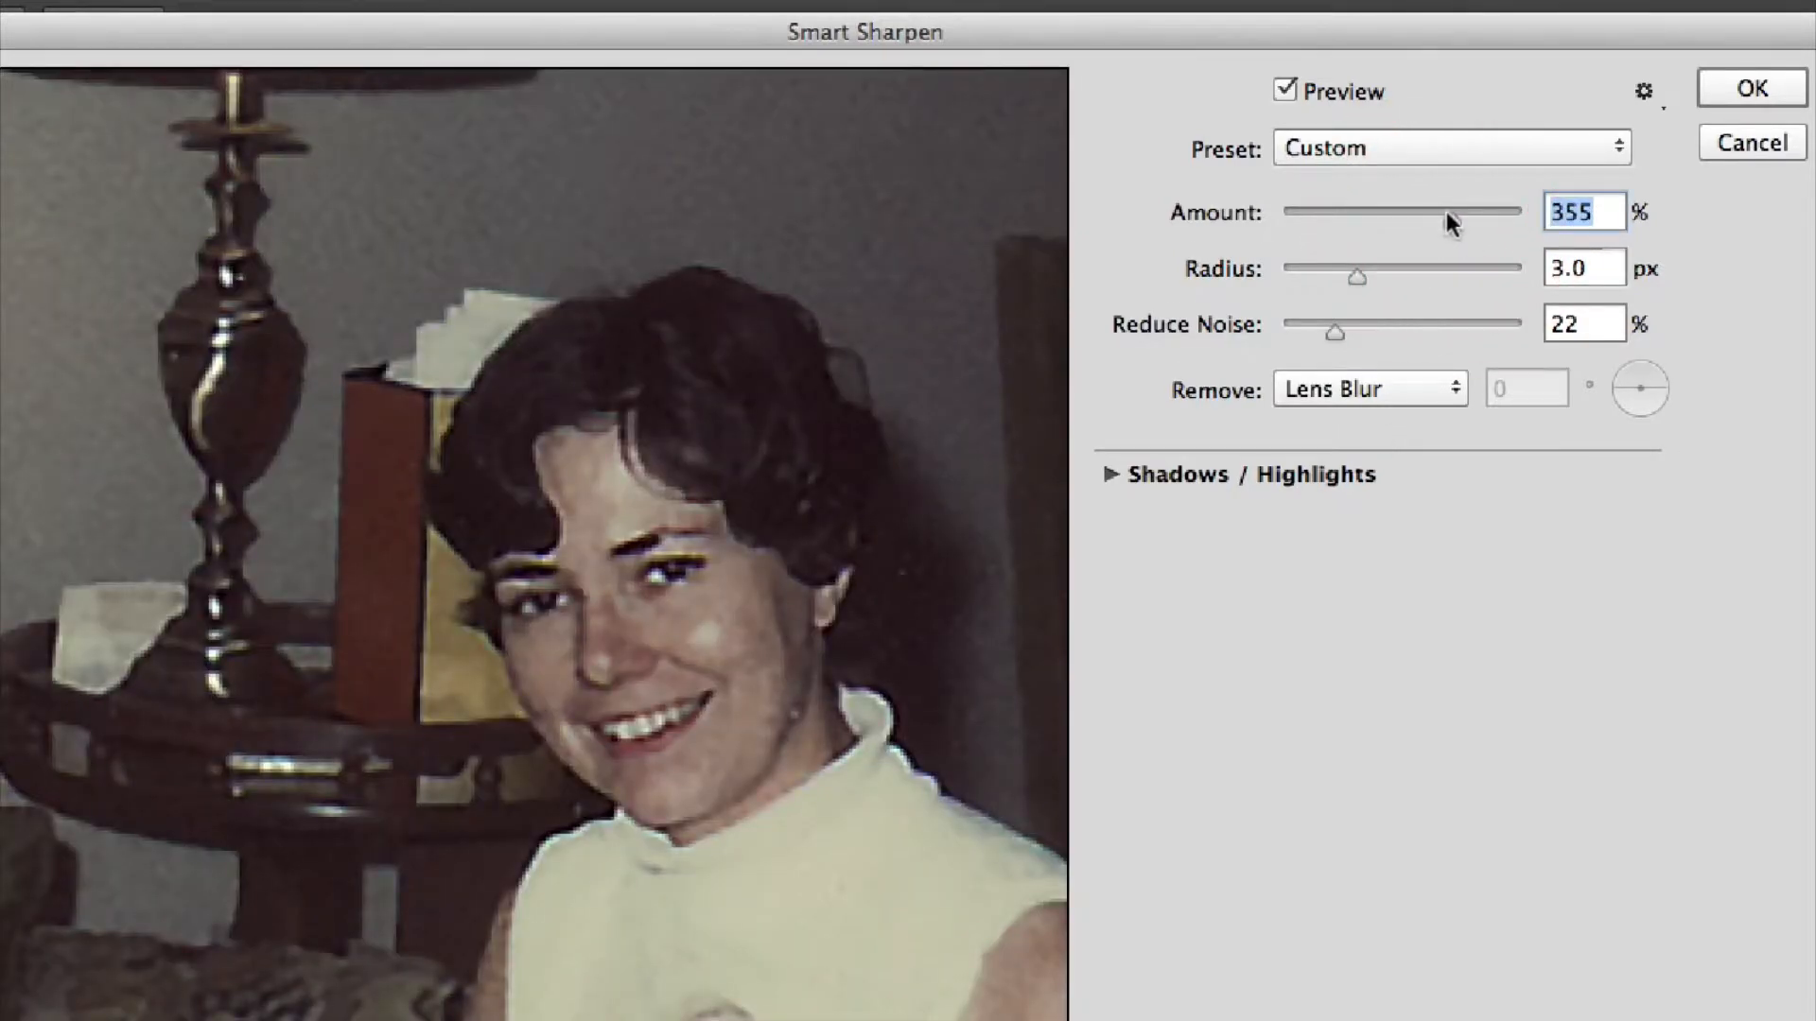
{"action": "left_click_drag", "start_coordinate": [1447, 223], "coordinate": [1423, 224]}
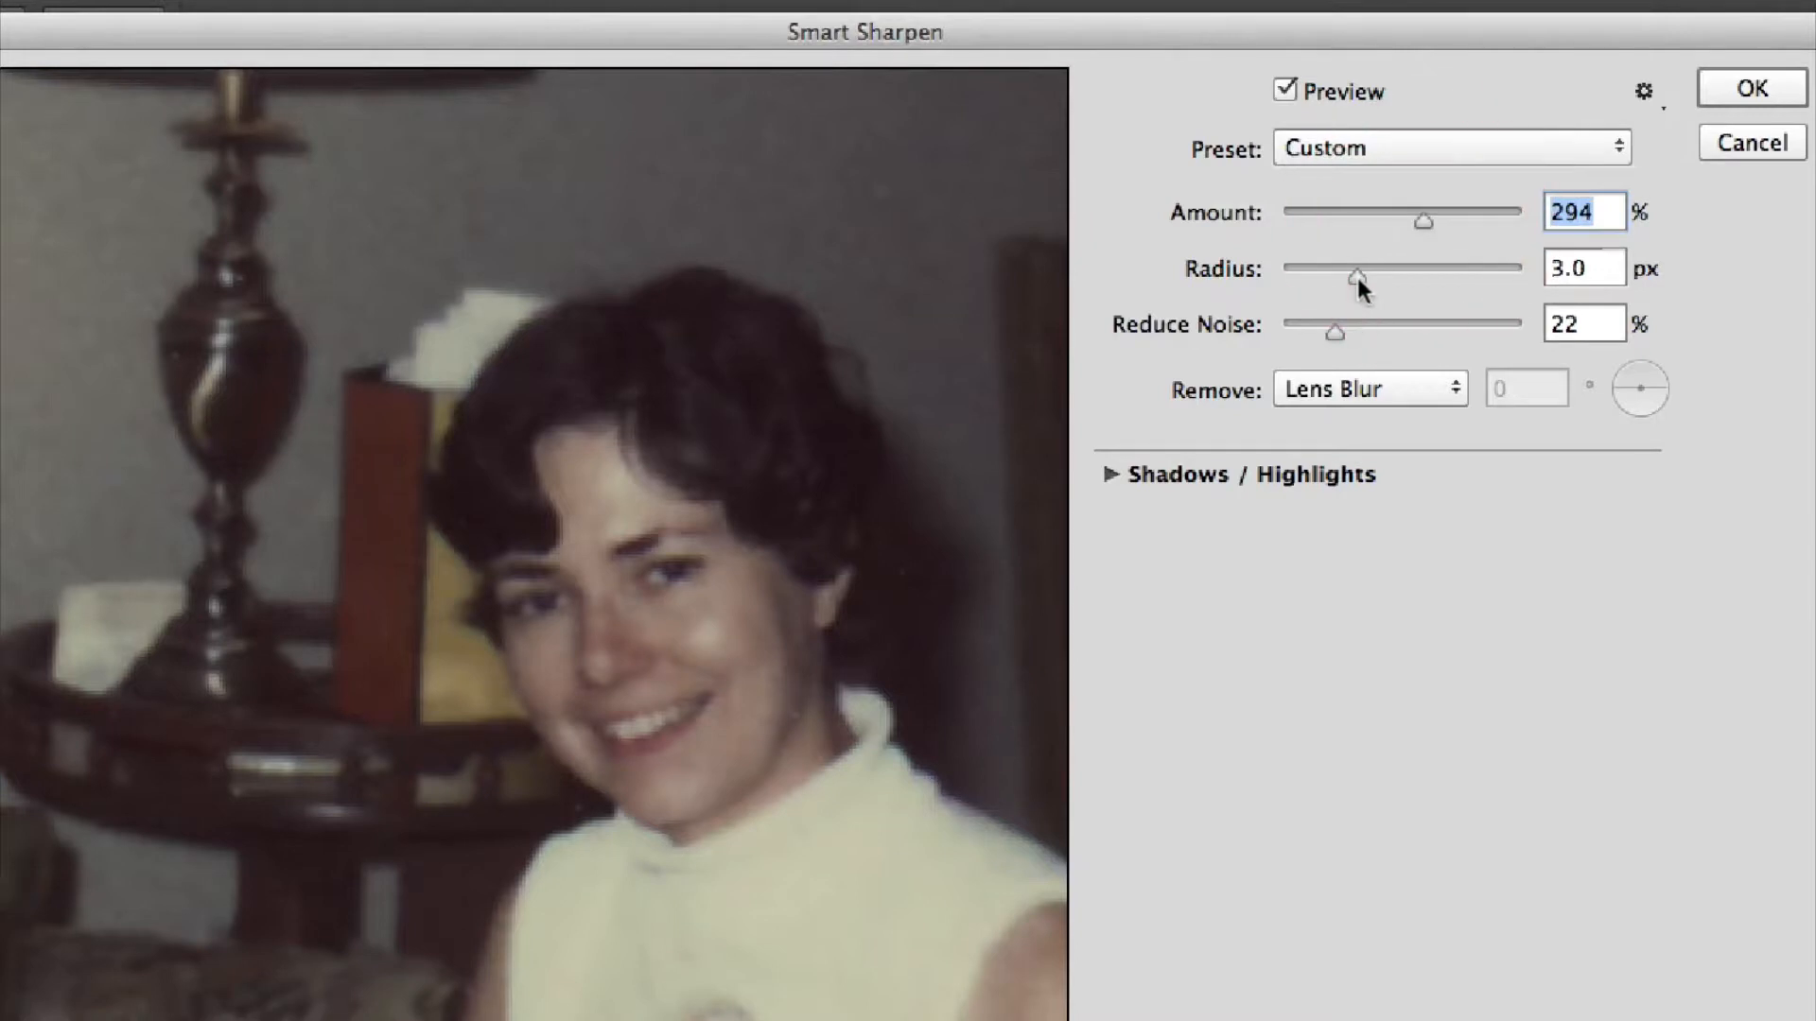
{"action": "left_click_drag", "start_coordinate": [1356, 276], "coordinate": [1350, 276]}
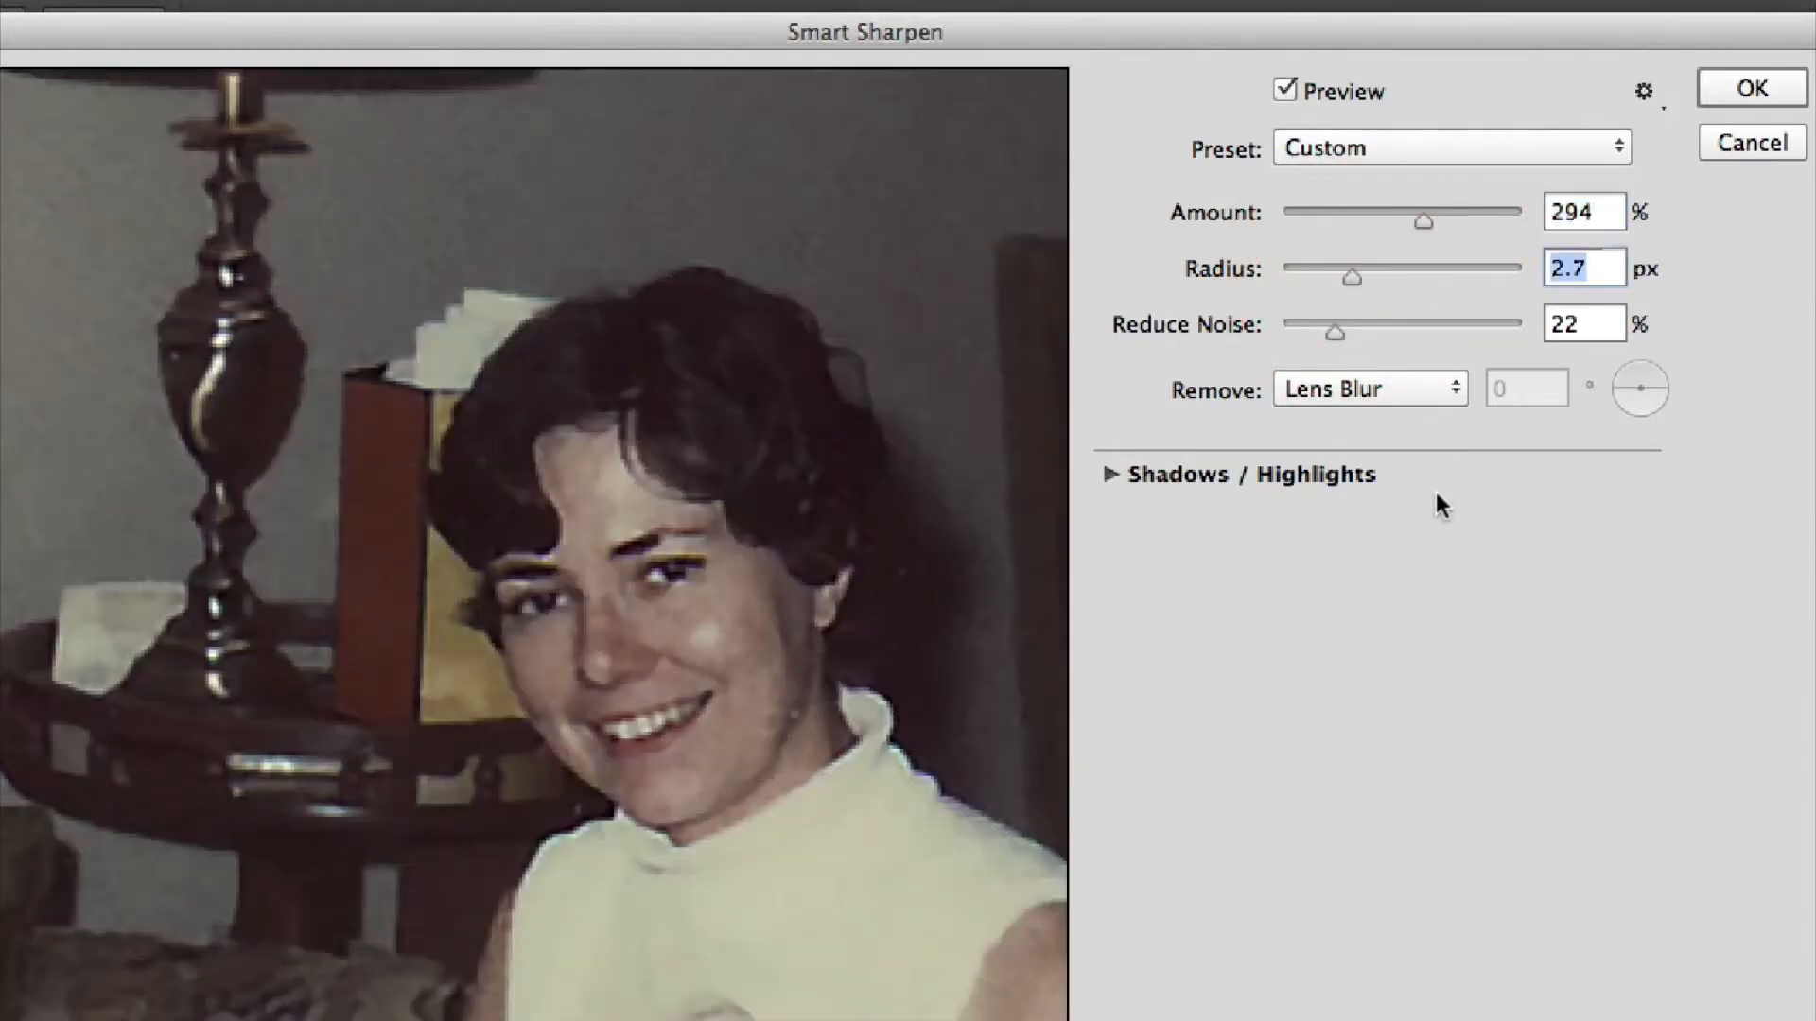
{"action": "left_click_drag", "start_coordinate": [592, 961], "coordinate": [750, 579]}
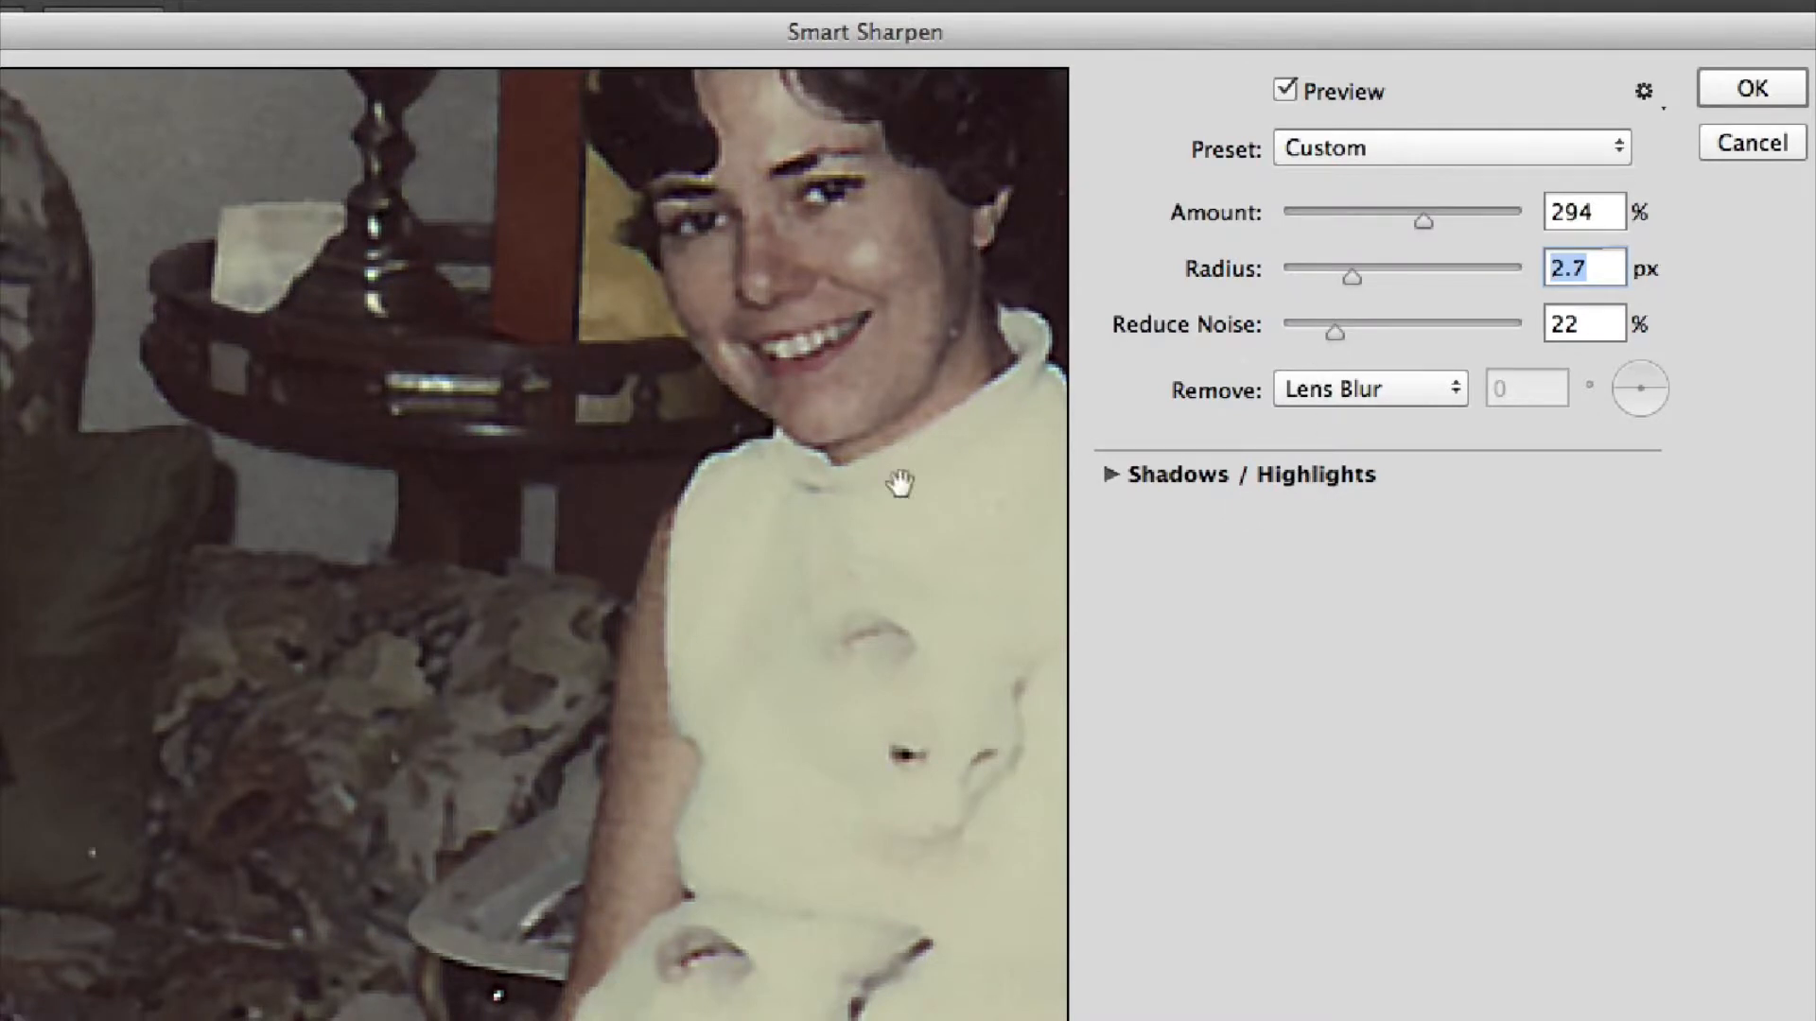
{"action": "left_click_drag", "start_coordinate": [899, 482], "coordinate": [490, 790]}
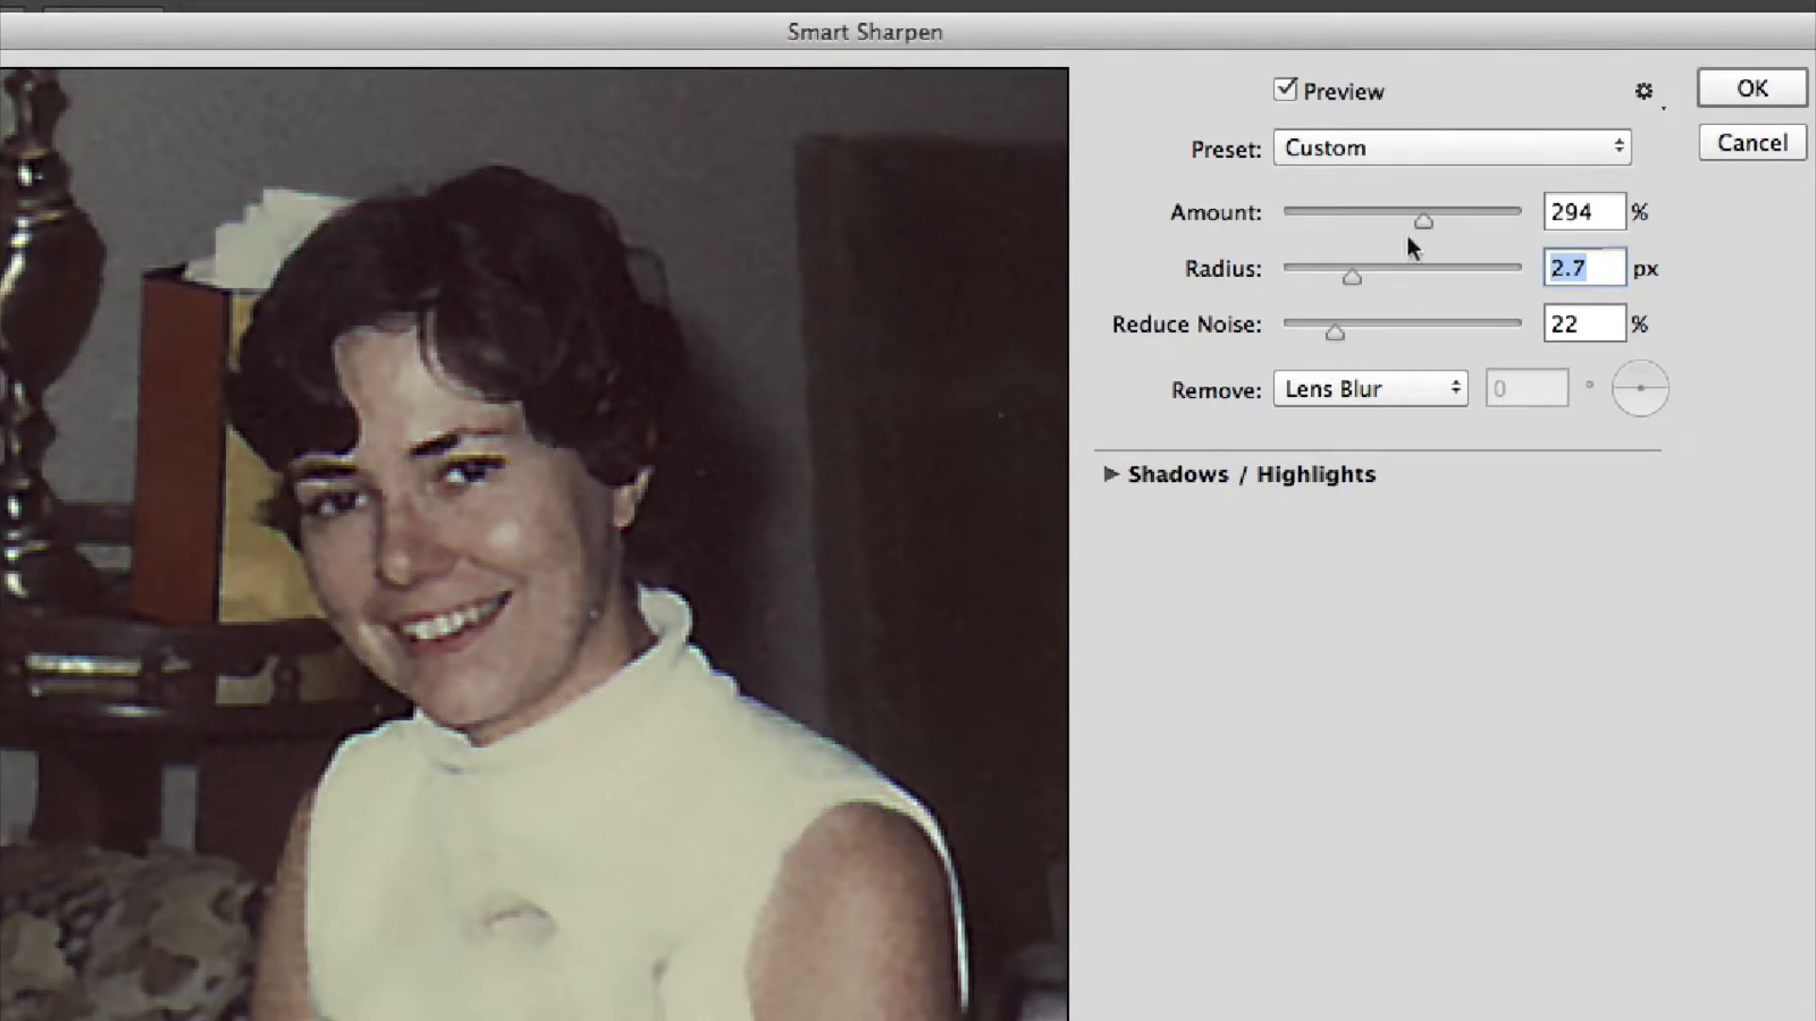
{"action": "left_click_drag", "start_coordinate": [549, 571], "coordinate": [478, 573]}
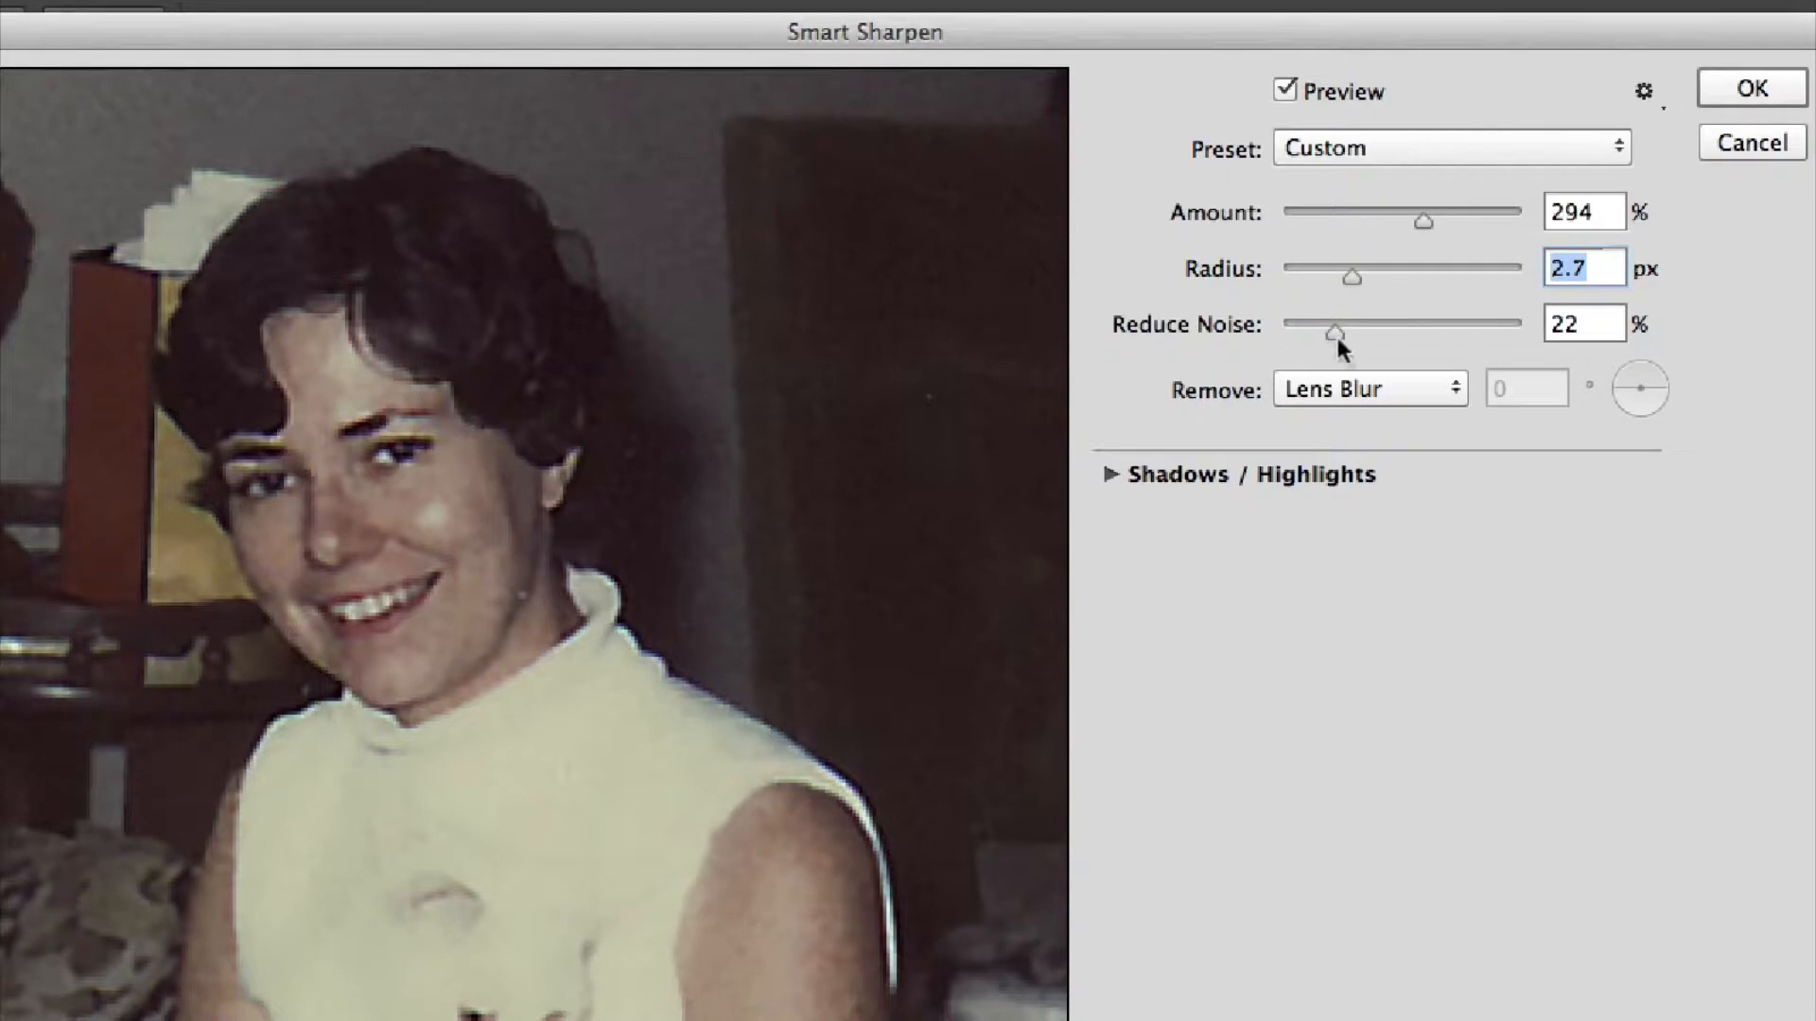
- Show the Shadows and Highlights settings and apply the Smart Sharpen filter to the Background copy 2 layer
{"action": "left_click", "coordinate": [1111, 474]}
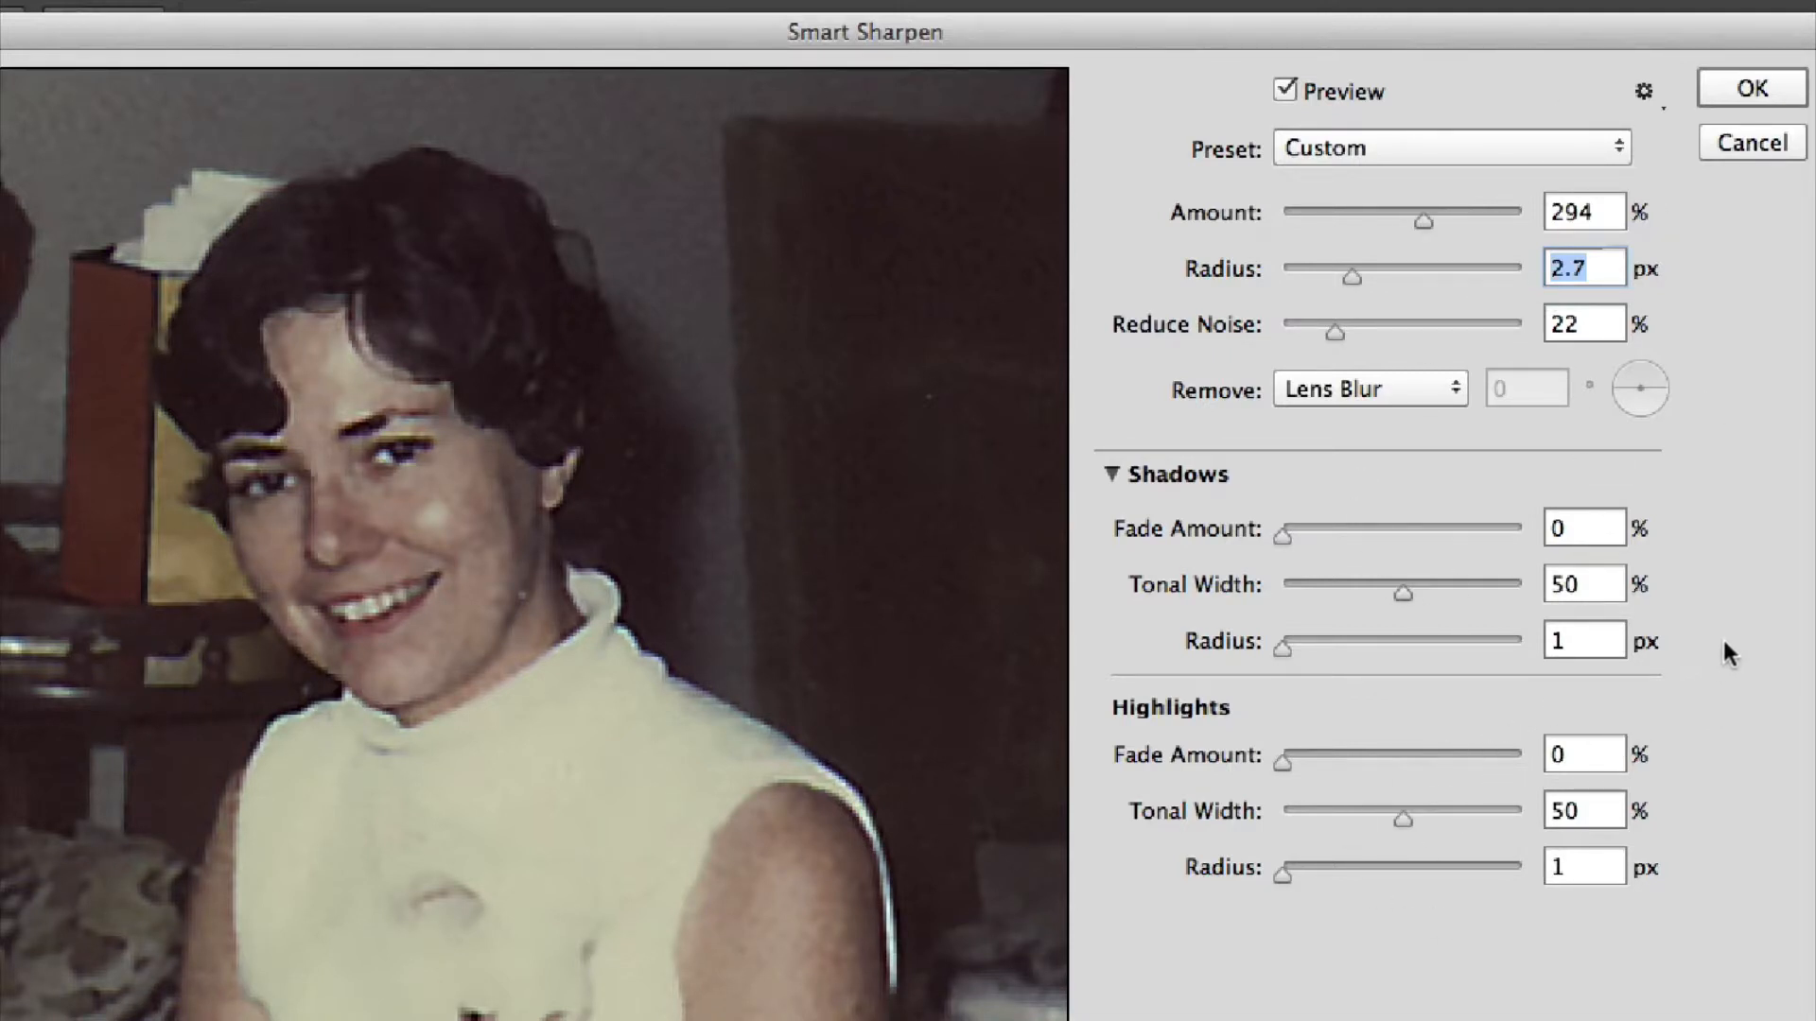
{"action": "left_click", "coordinate": [1752, 88]}
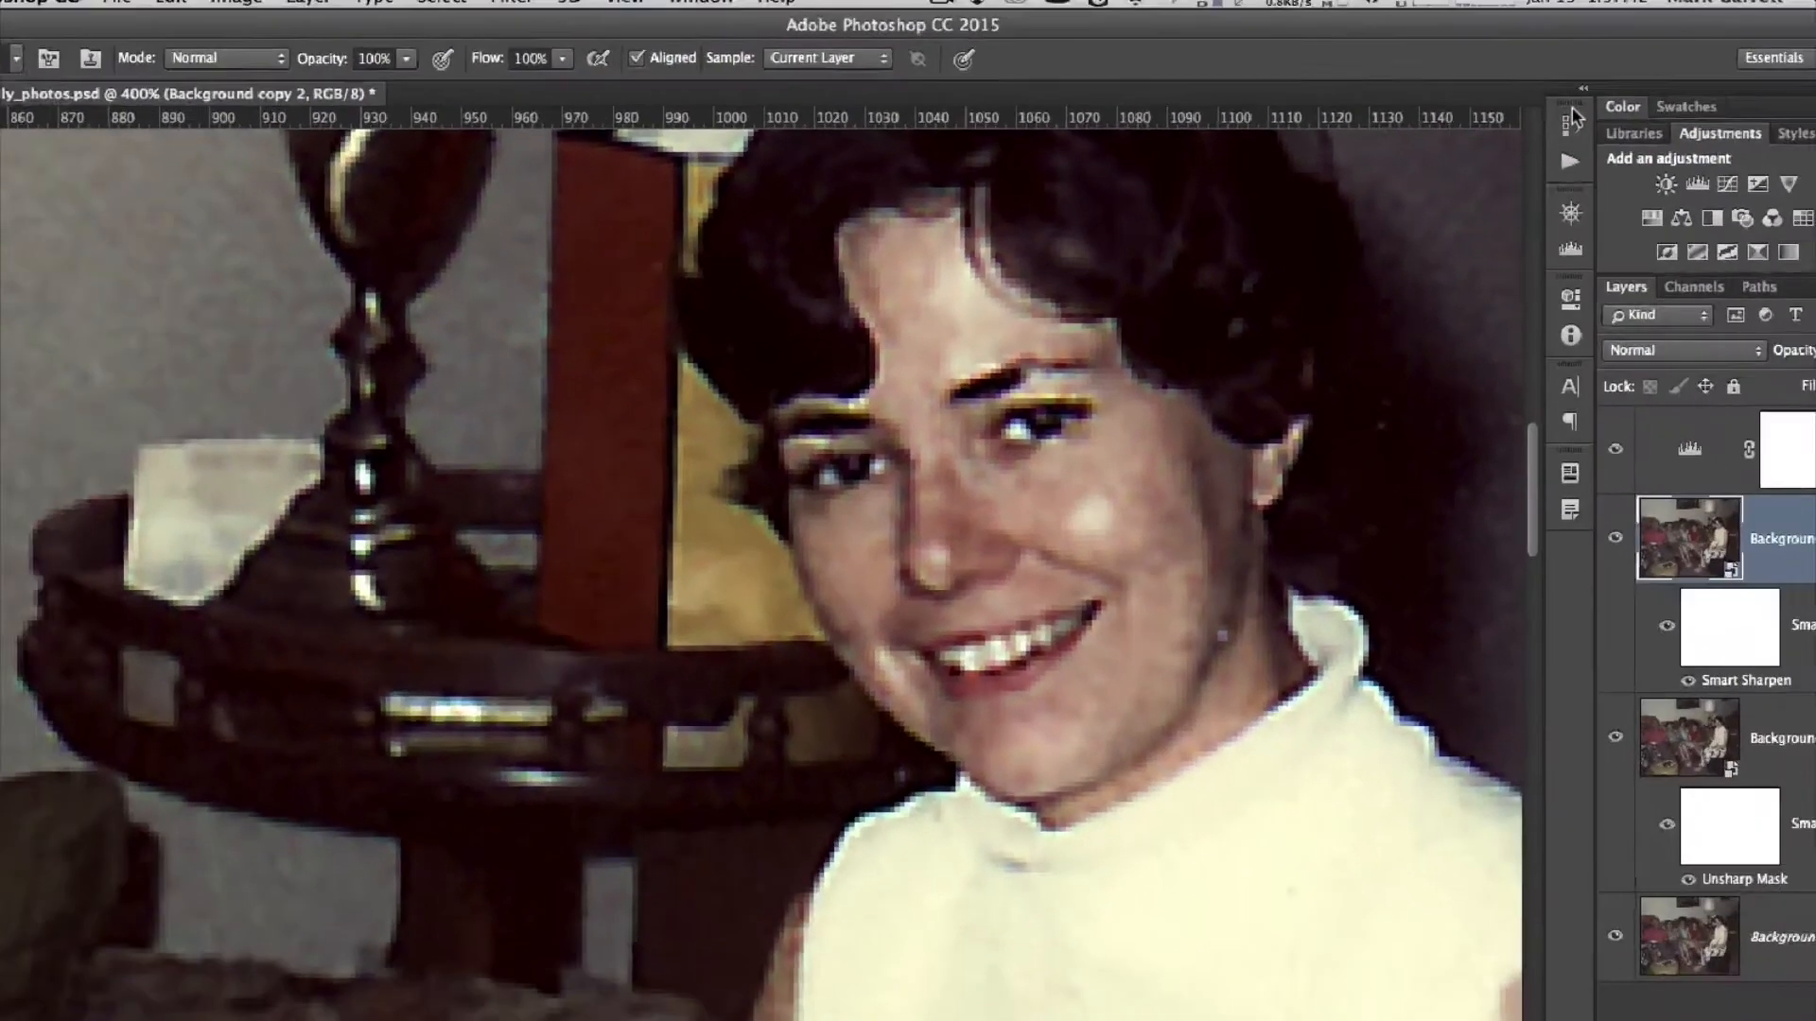
- Compare the whole family photo with the Smart Sharpen smart filter turned off and back on
{"action": "key", "text": "super+minus"}
{"action": "key", "text": "super+minus"}
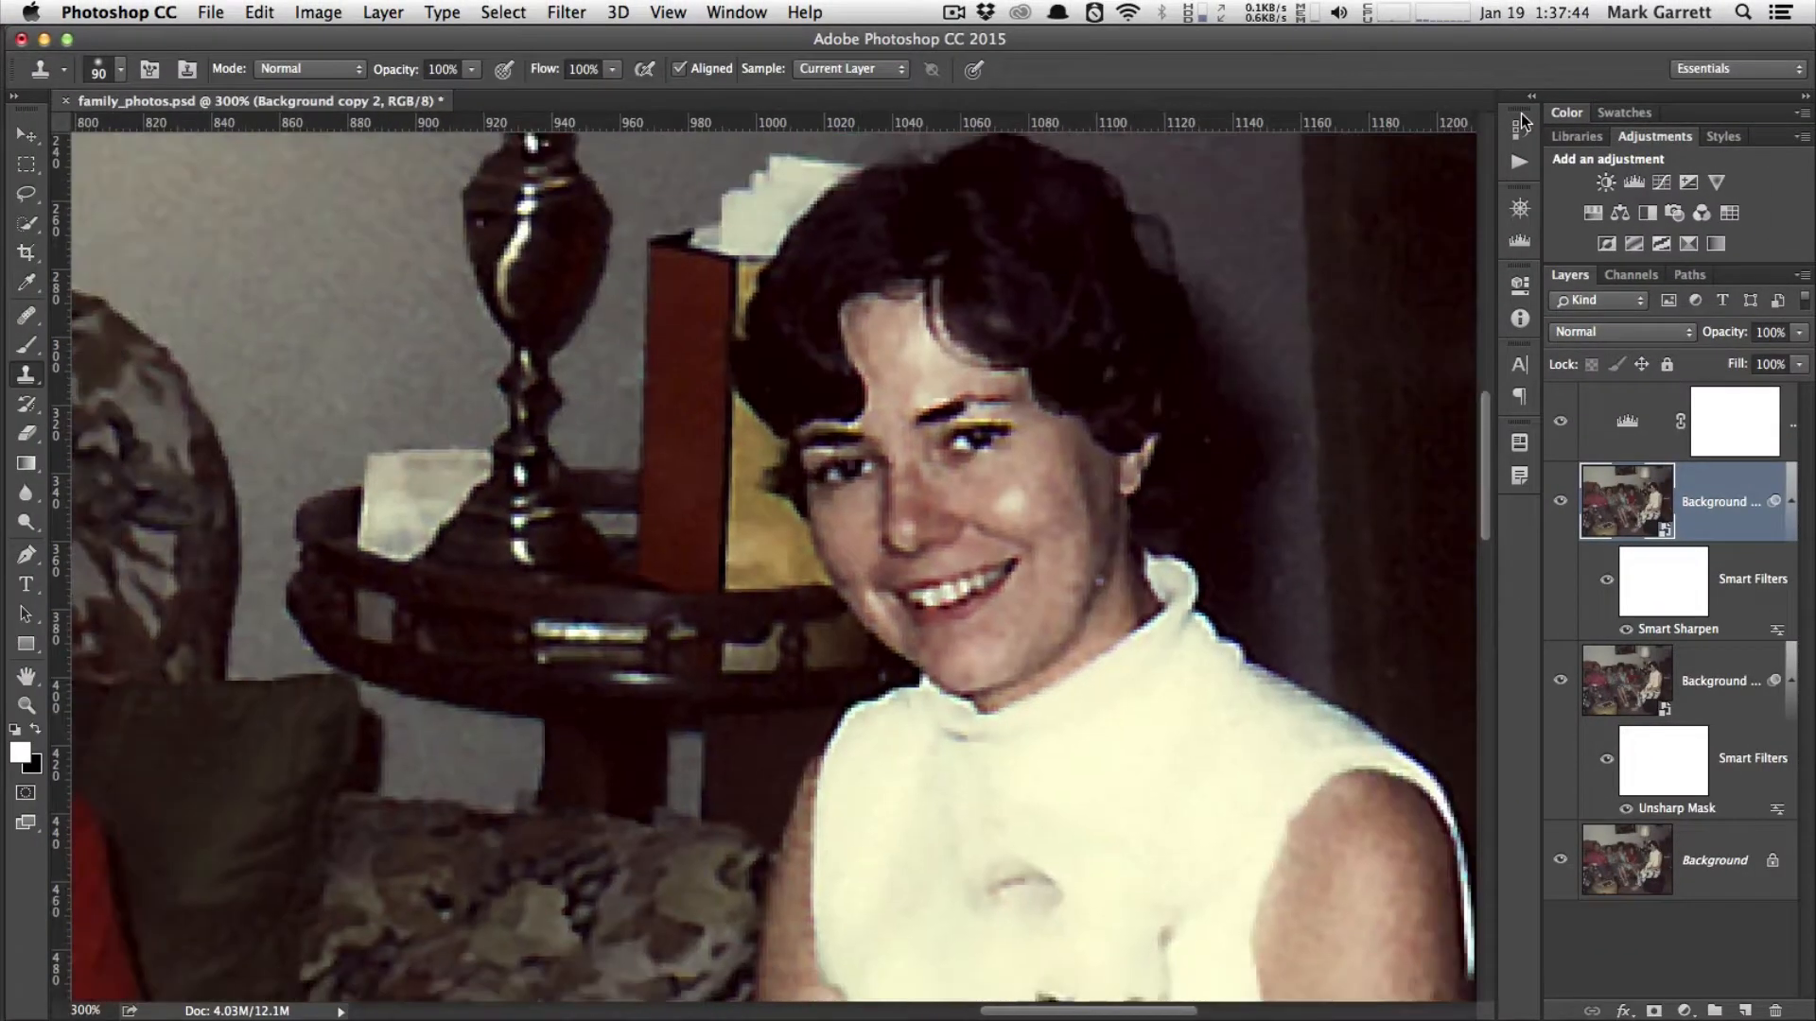
{"action": "key", "text": "super+0"}
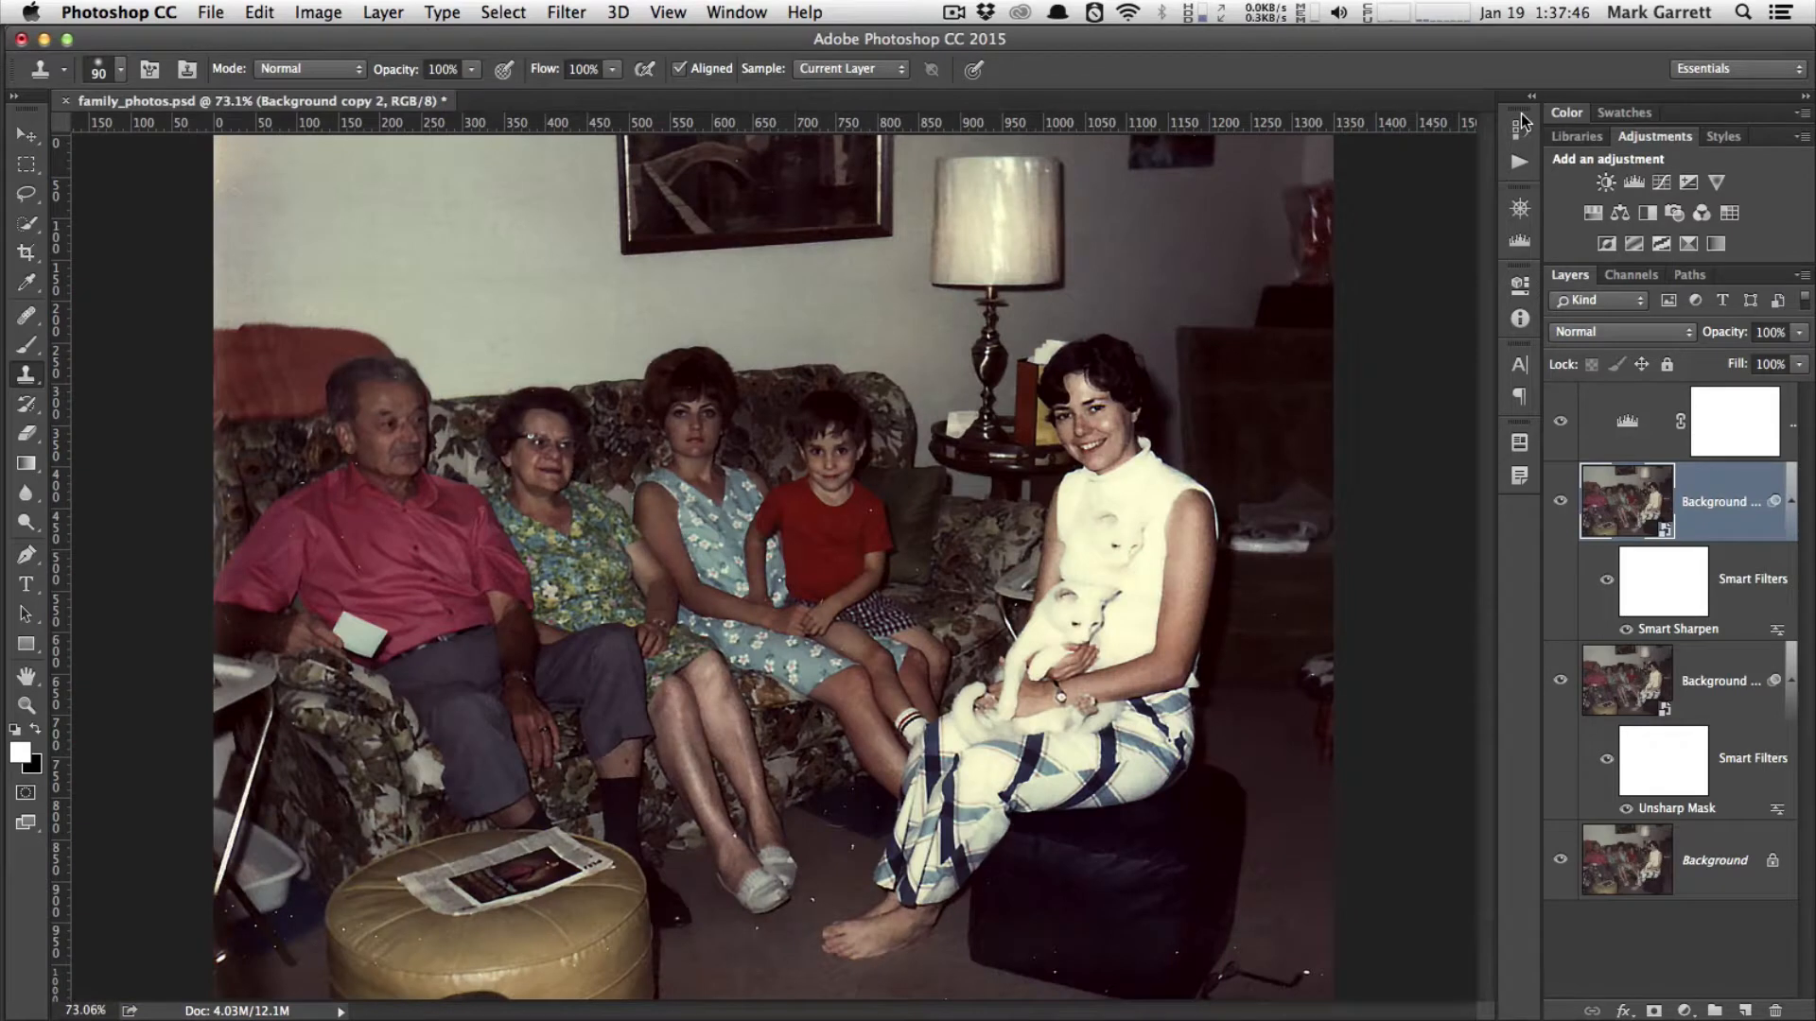
{"action": "left_click", "coordinate": [1626, 630]}
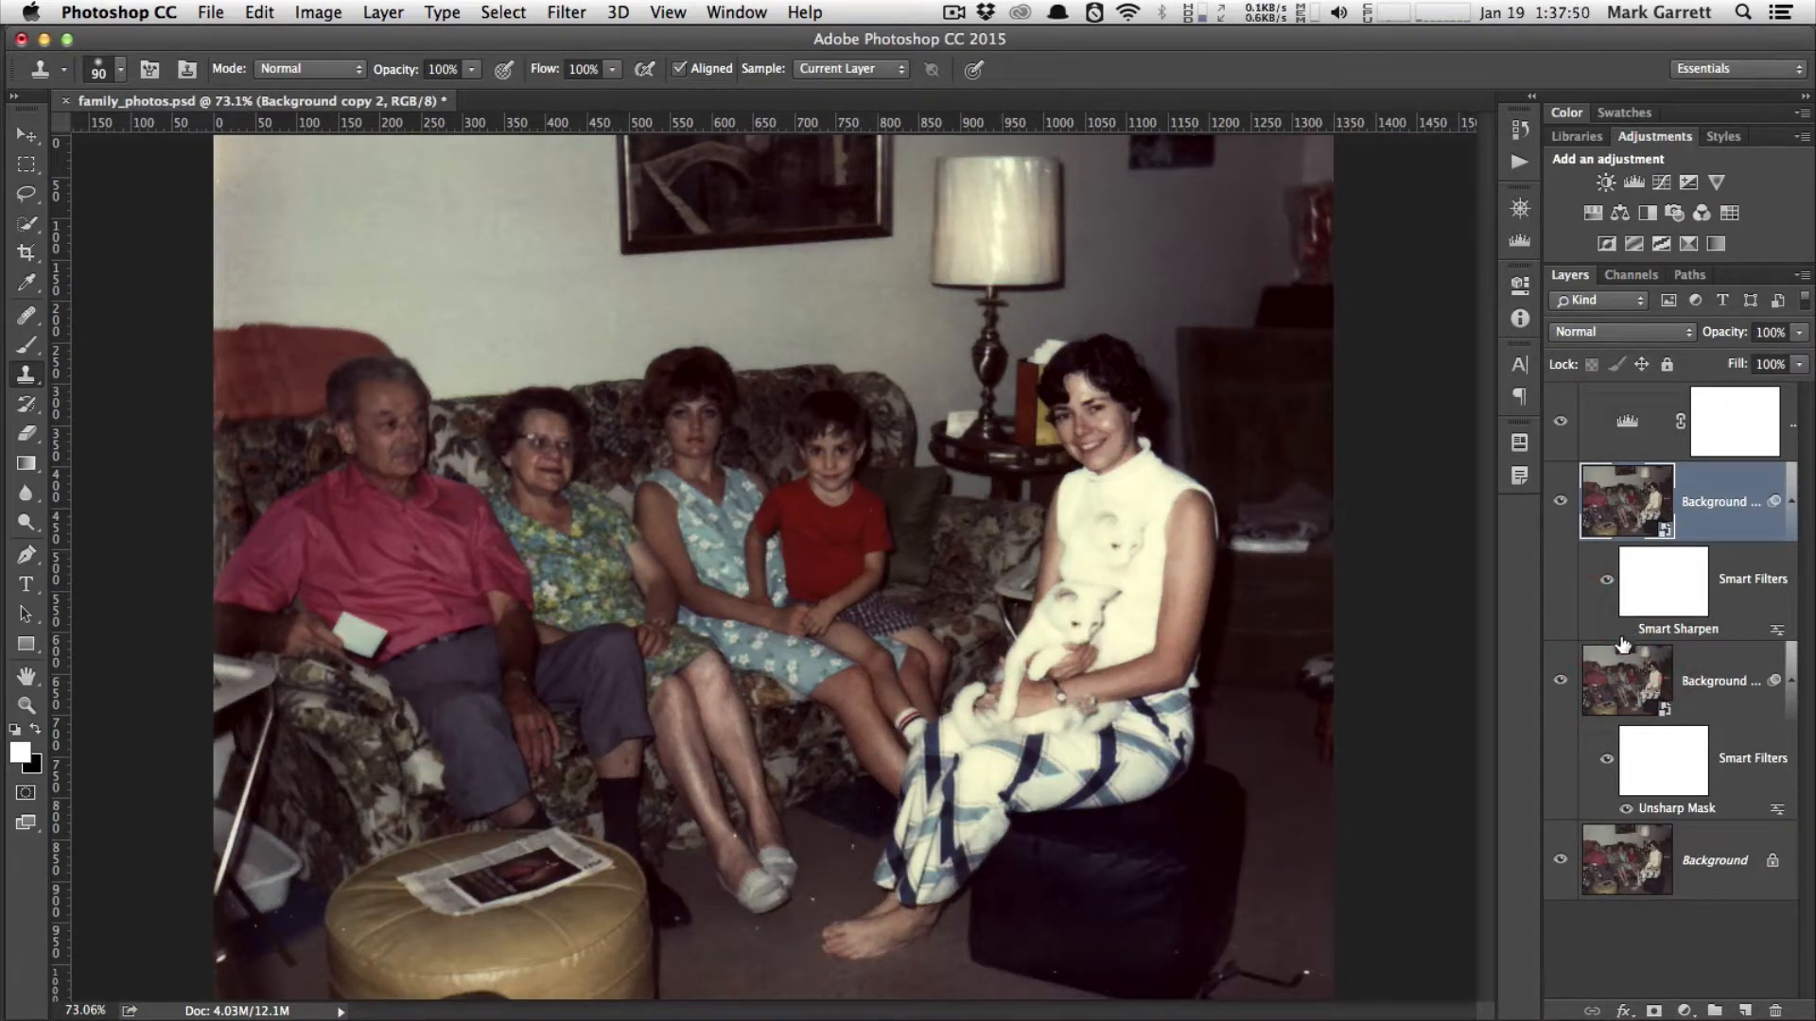
{"action": "left_click", "coordinate": [1624, 631]}
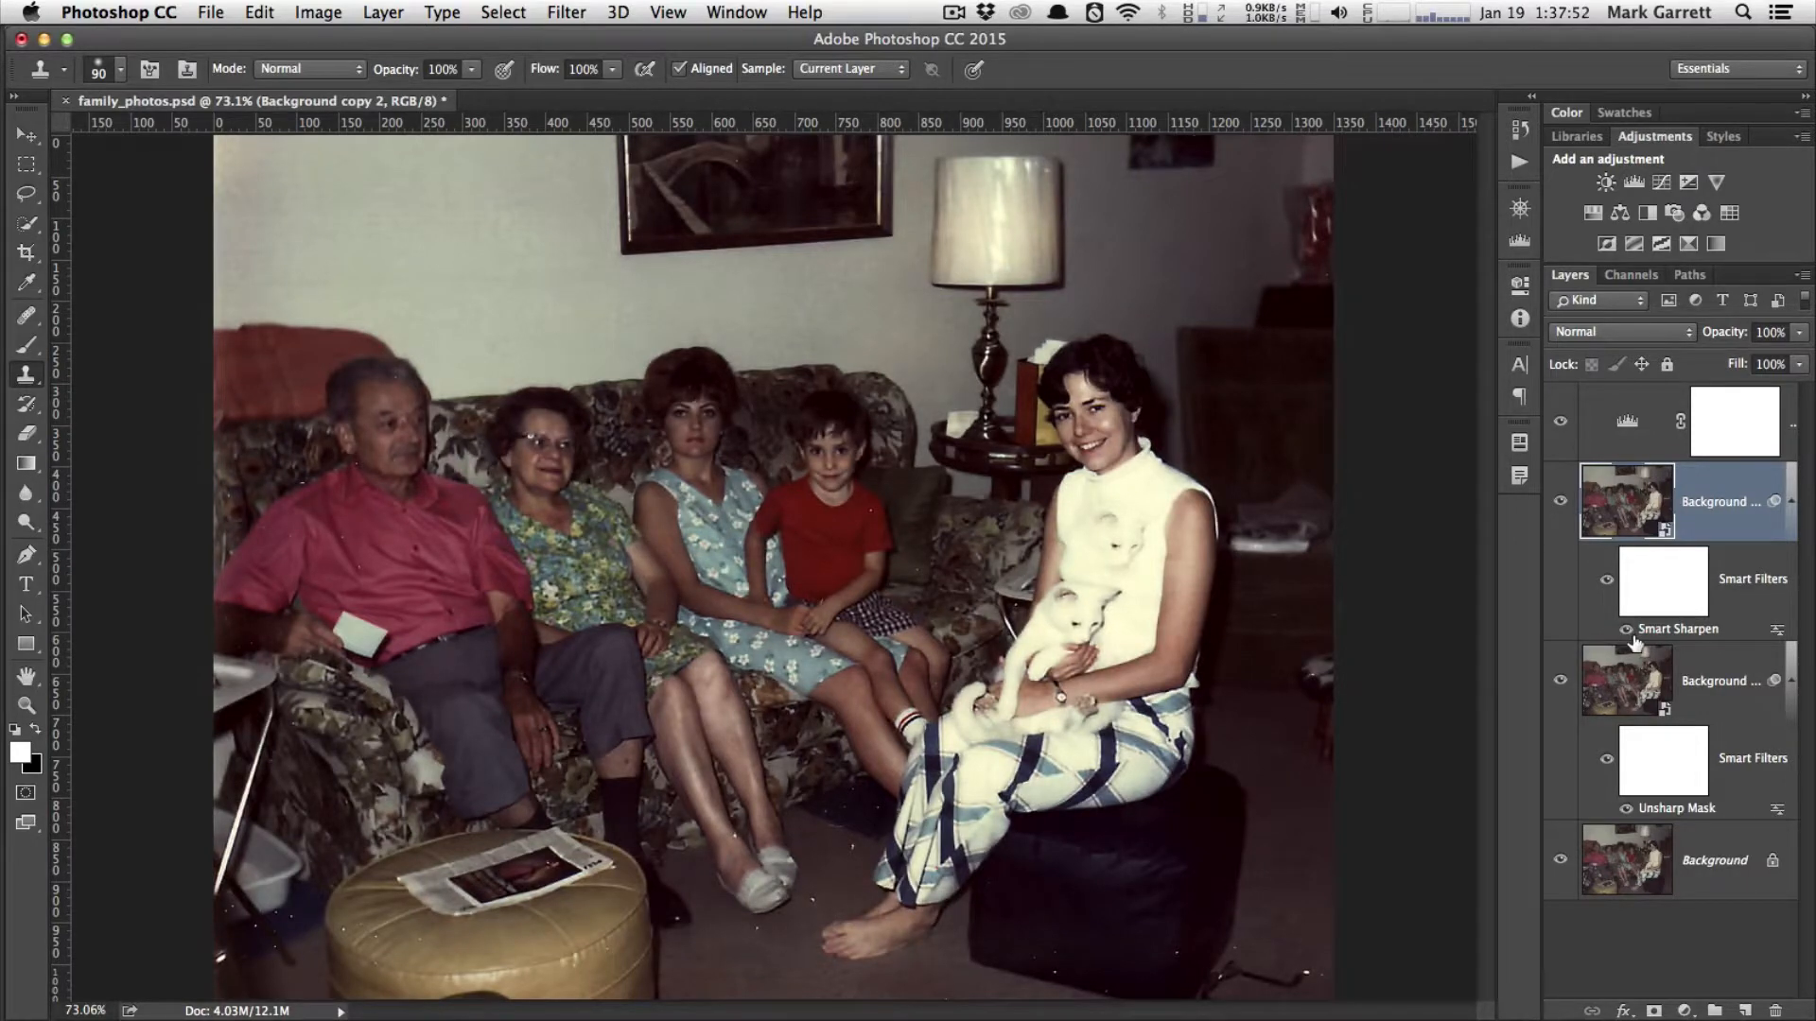
- Compare the boy and the woman in white at 200% with the Smart Sharpen layer hidden and shown
{"action": "key", "text": "super+equal"}
{"action": "key", "text": "super+equal"}
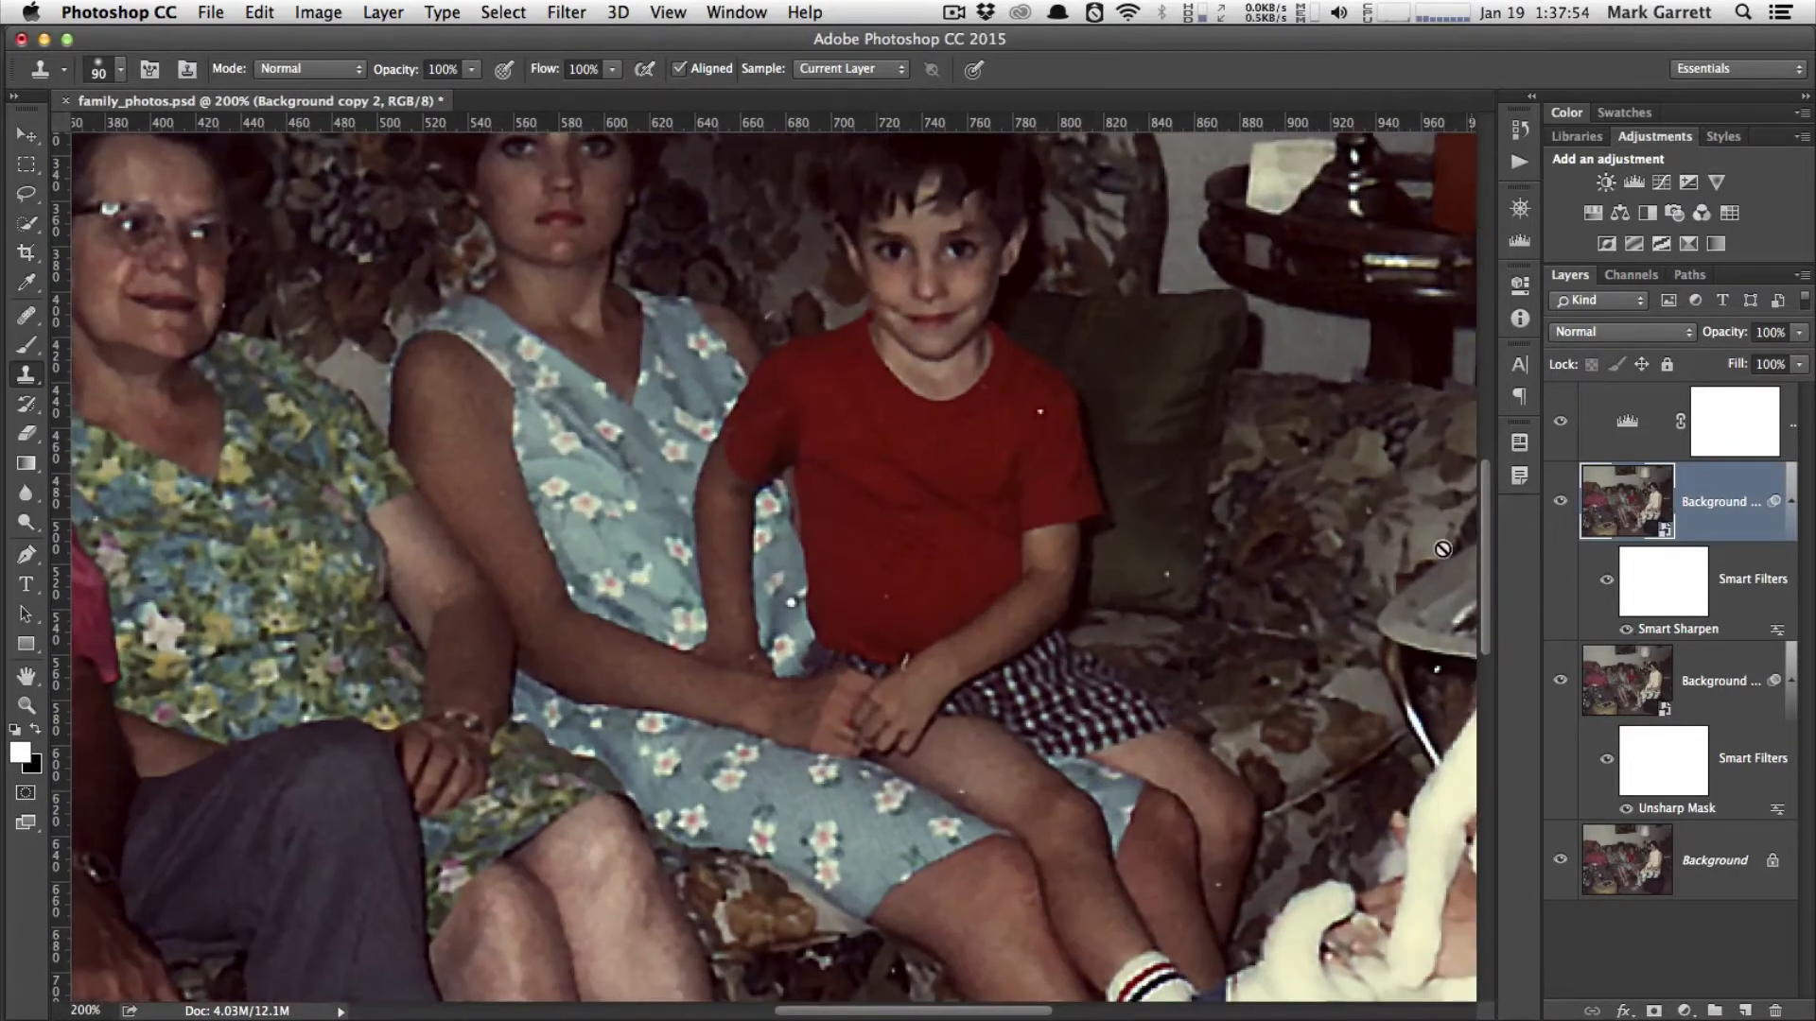
{"action": "left_click_drag", "start_coordinate": [1384, 516], "coordinate": [657, 723]}
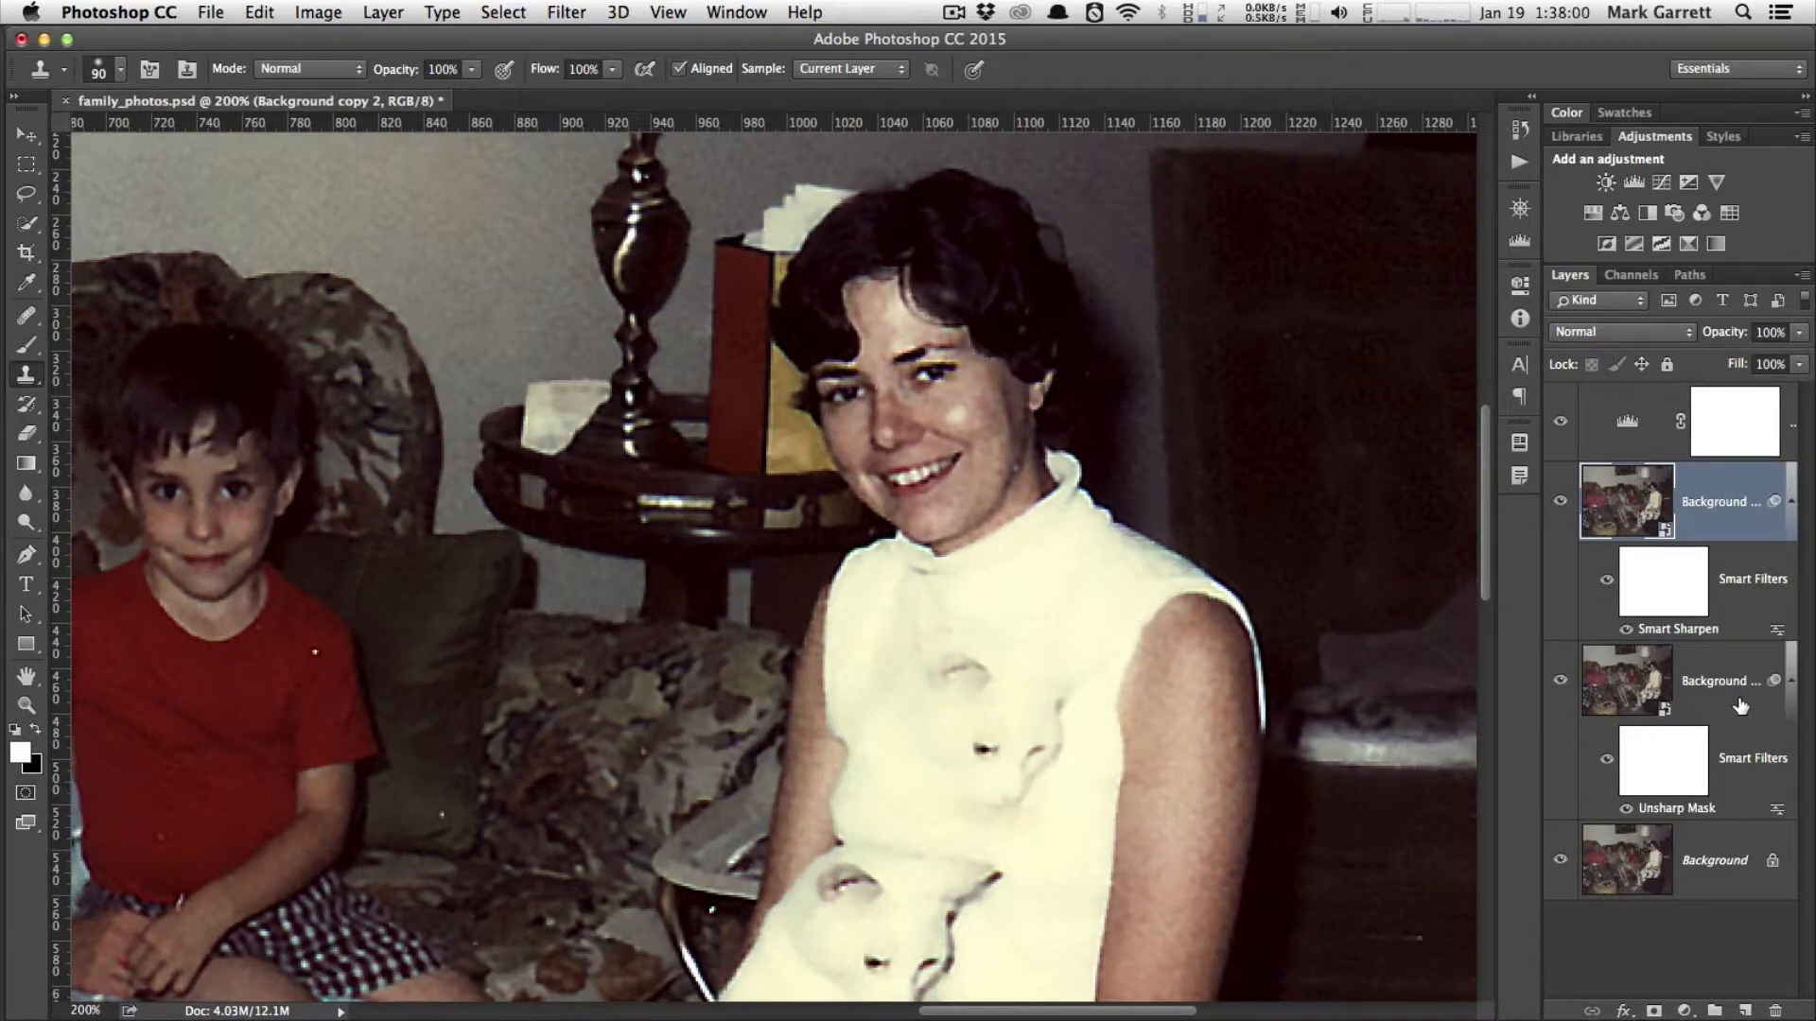
{"action": "left_click", "coordinate": [1561, 504]}
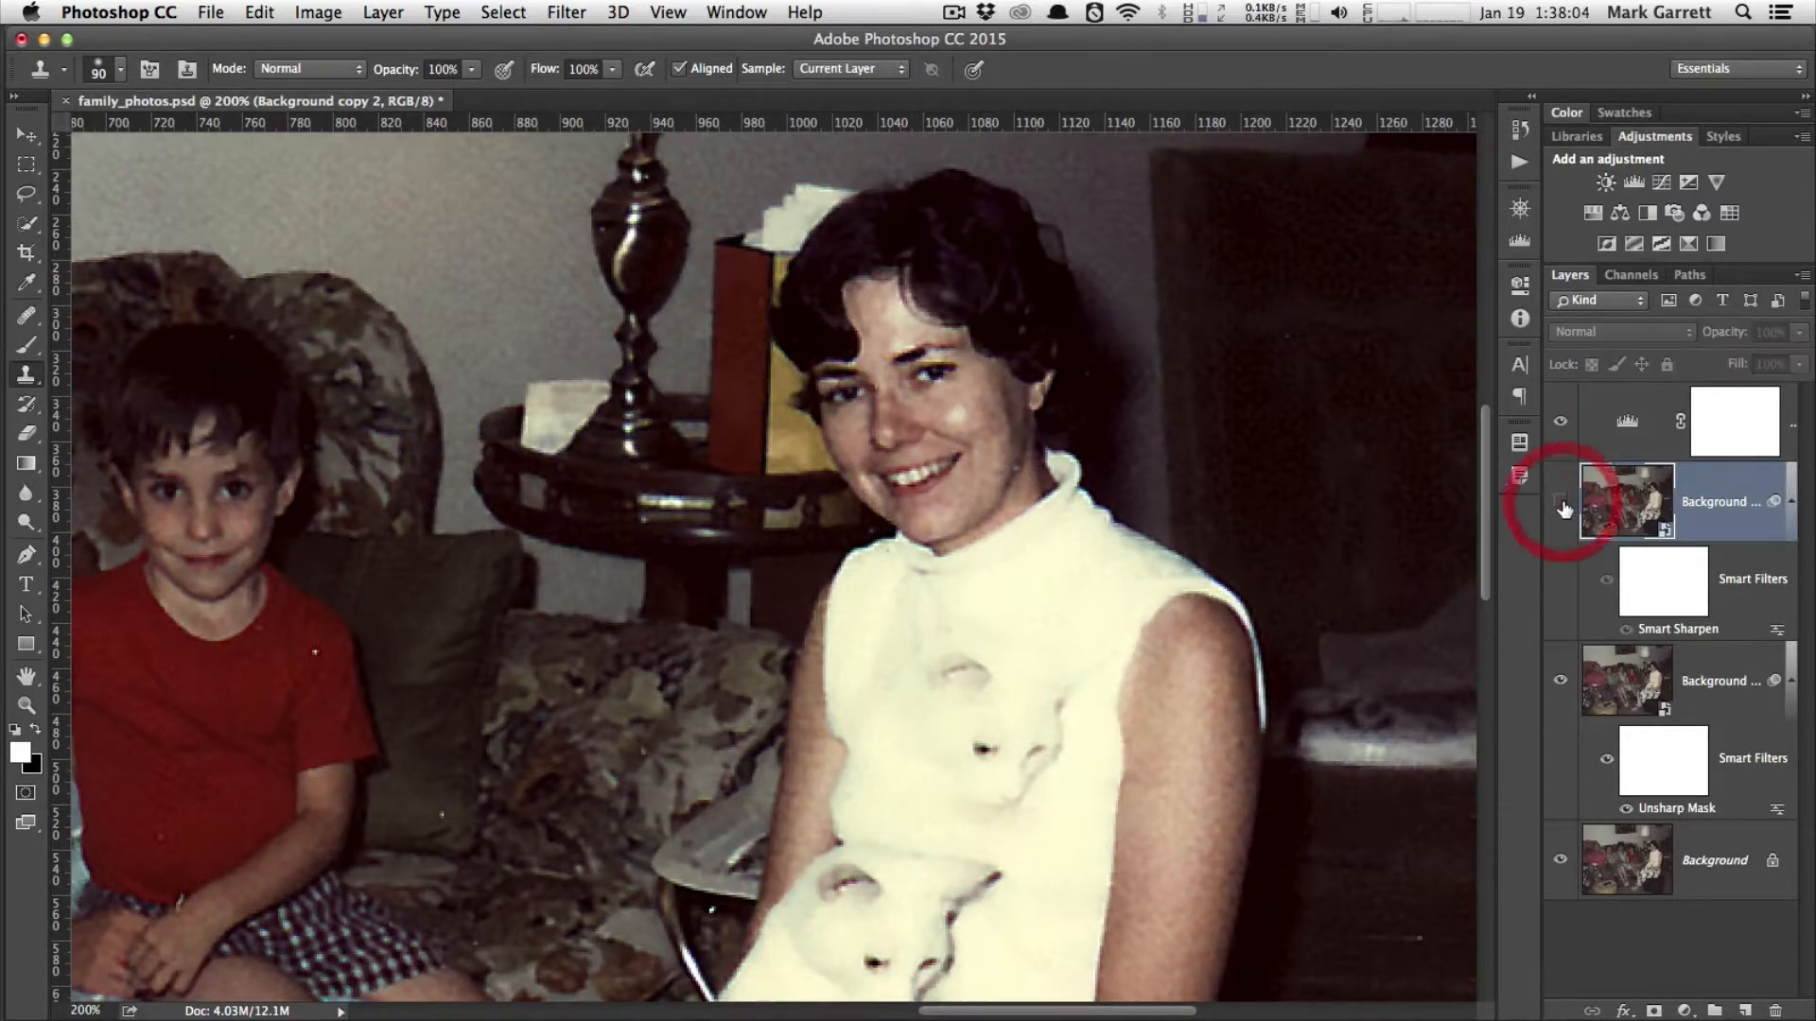
{"action": "left_click", "coordinate": [1560, 504]}
{"action": "left_click", "coordinate": [1564, 506]}
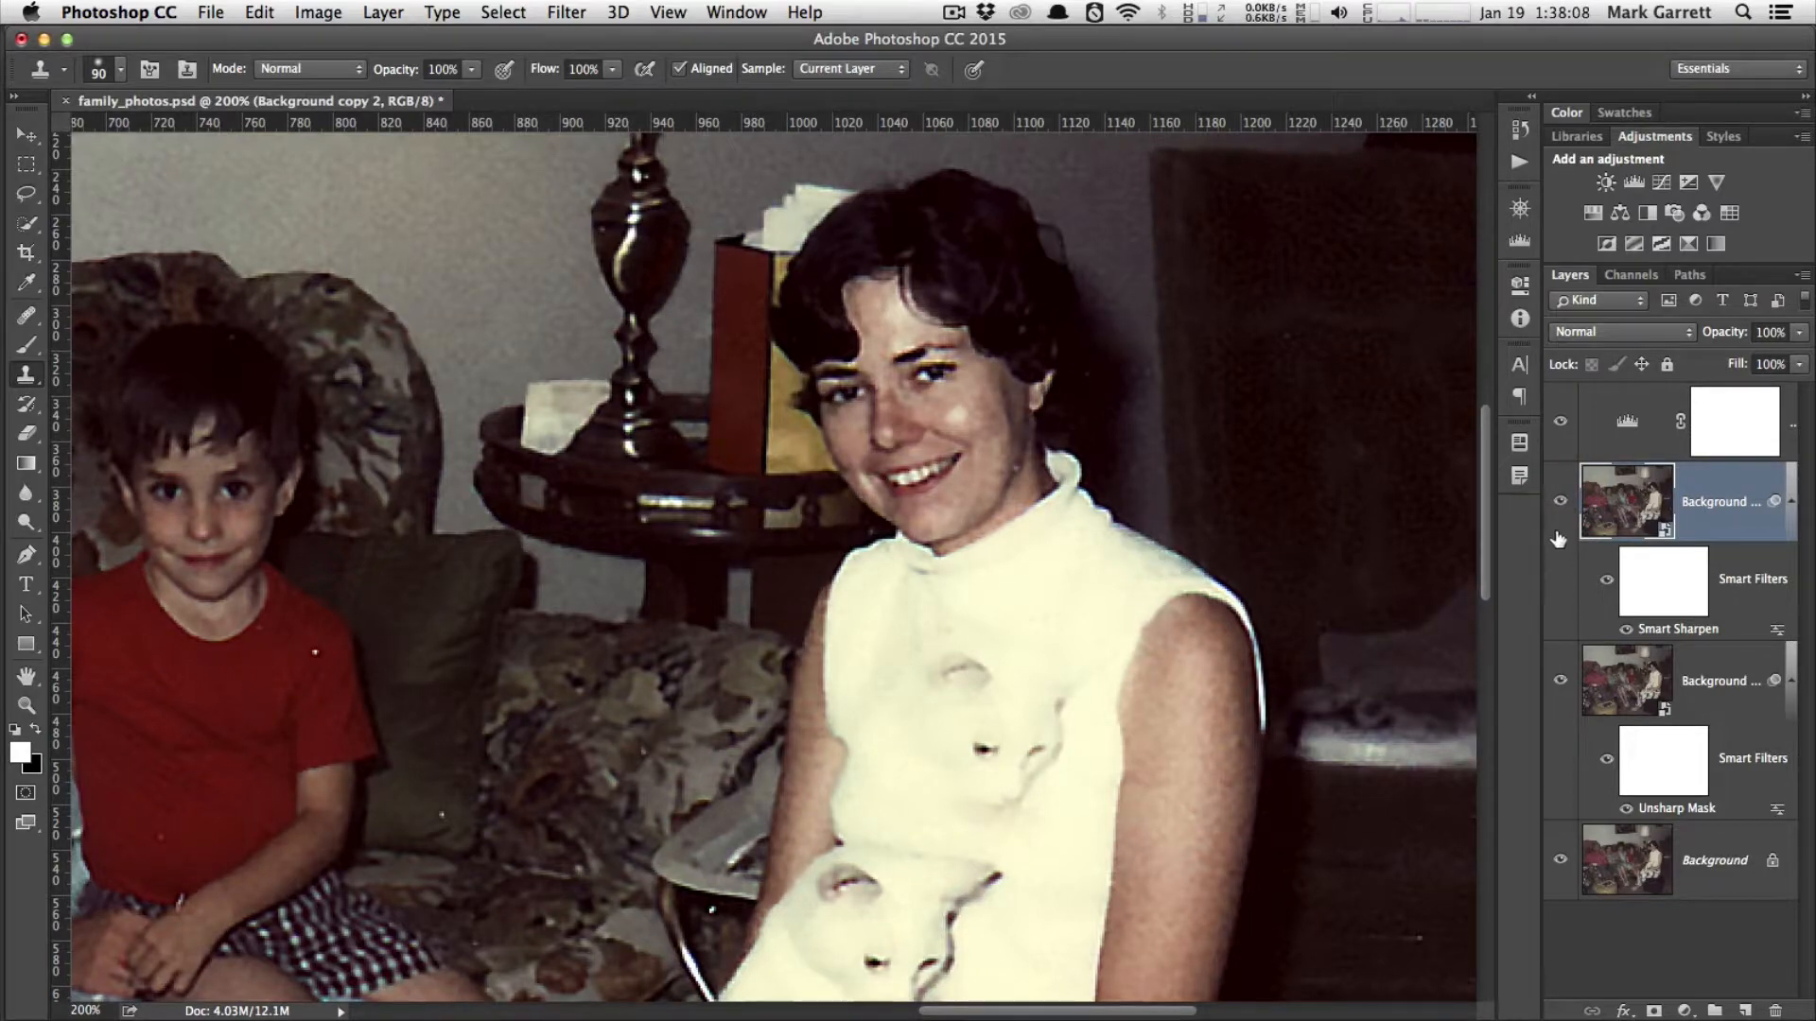
{"action": "left_click", "coordinate": [1560, 501]}
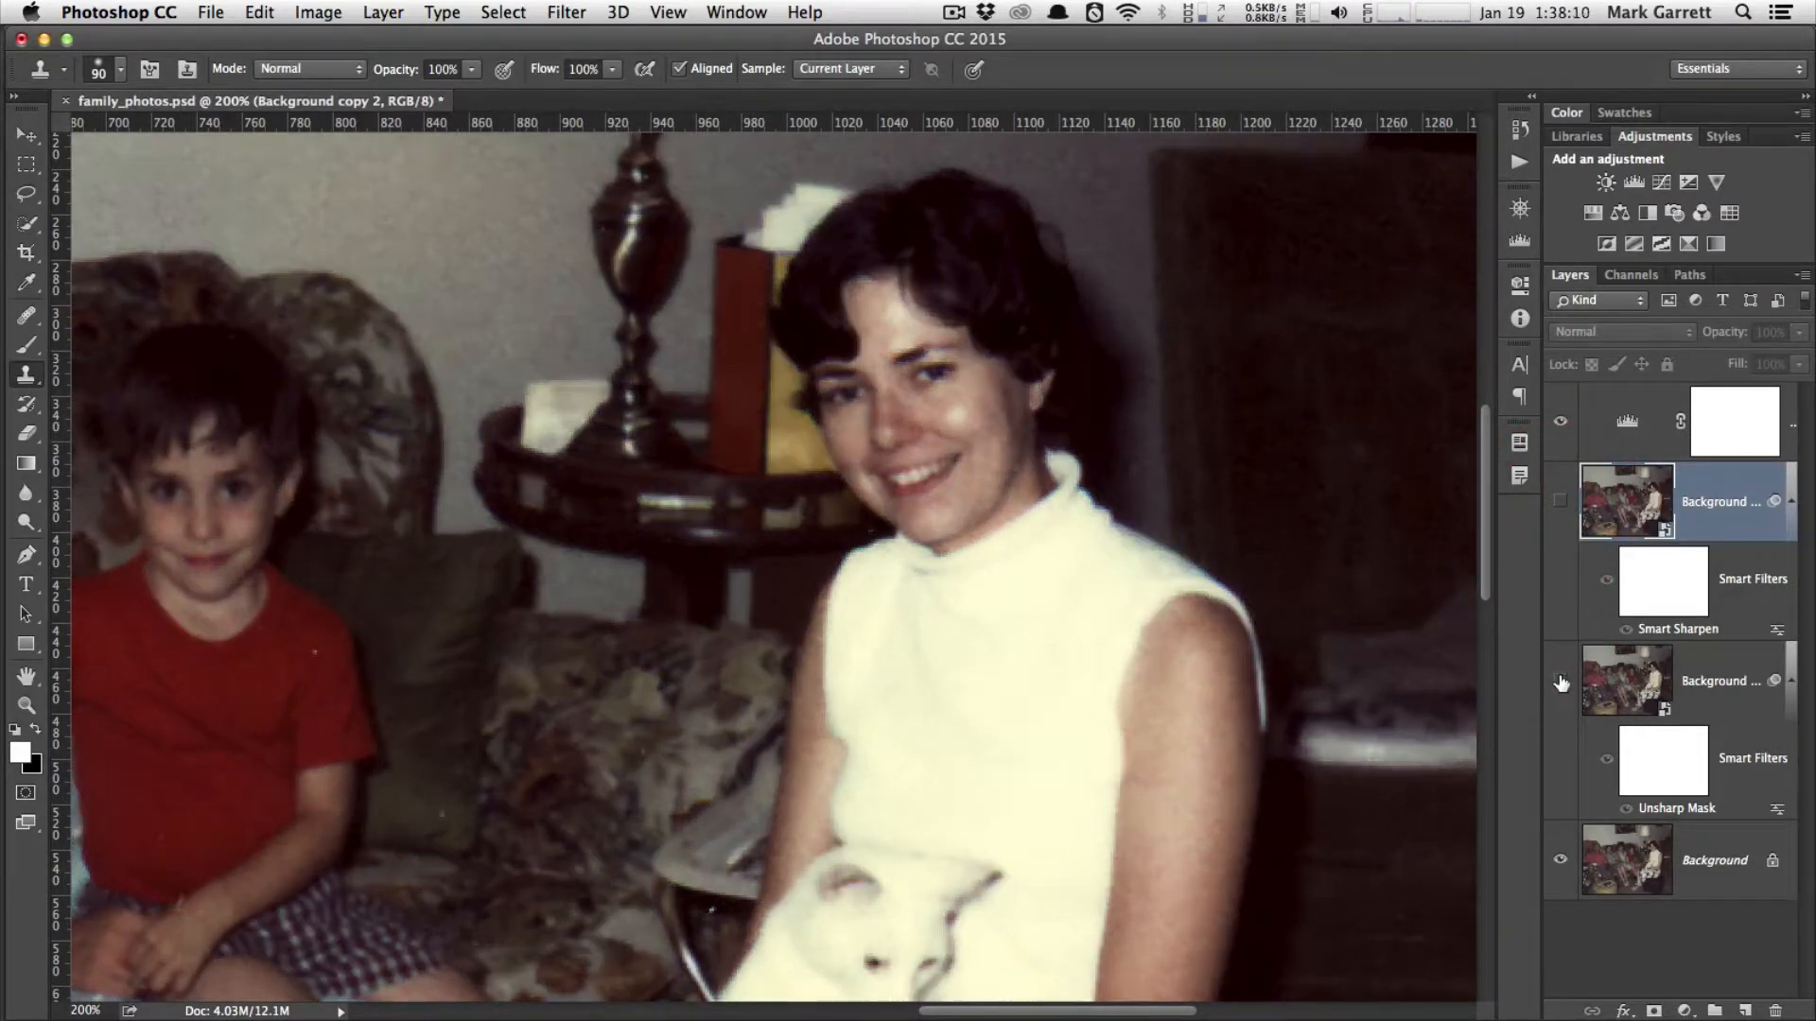
{"action": "left_click", "coordinate": [1561, 501]}
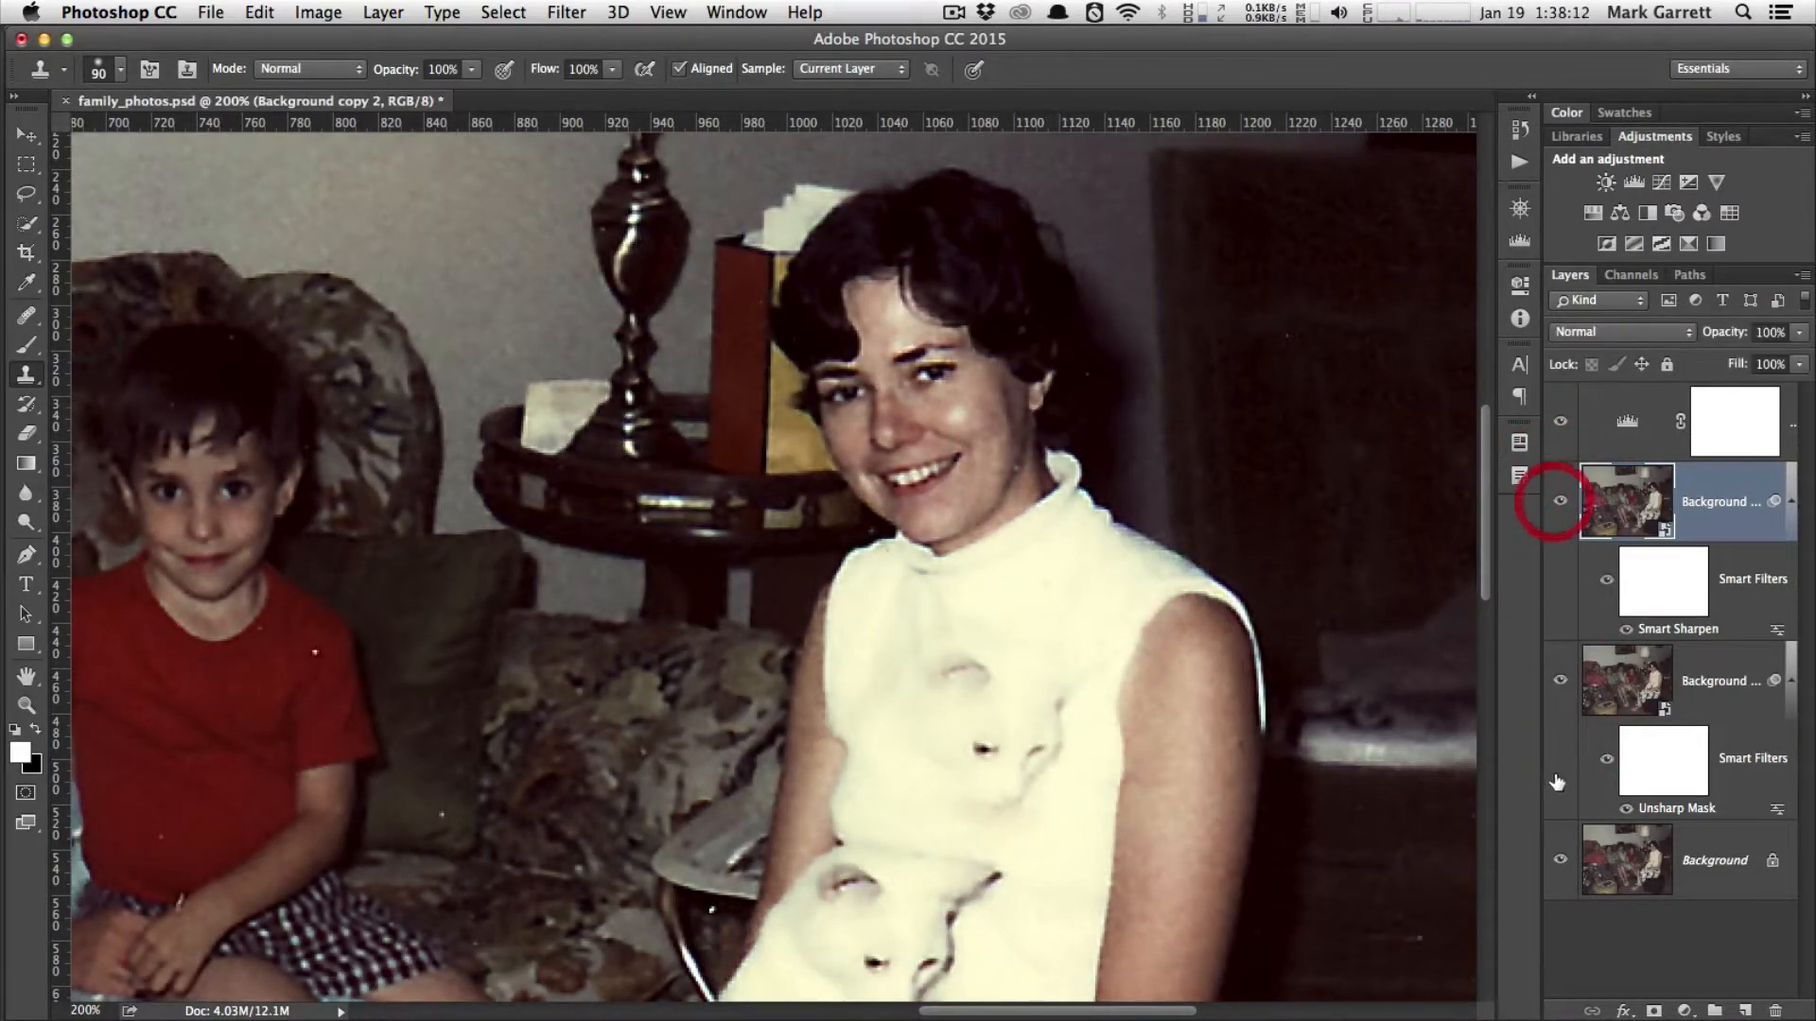
- Toggle the Unsharp Mask layer's visibility off and on, and review the photo at 100% and 66.67%
{"action": "left_click", "coordinate": [1561, 681]}
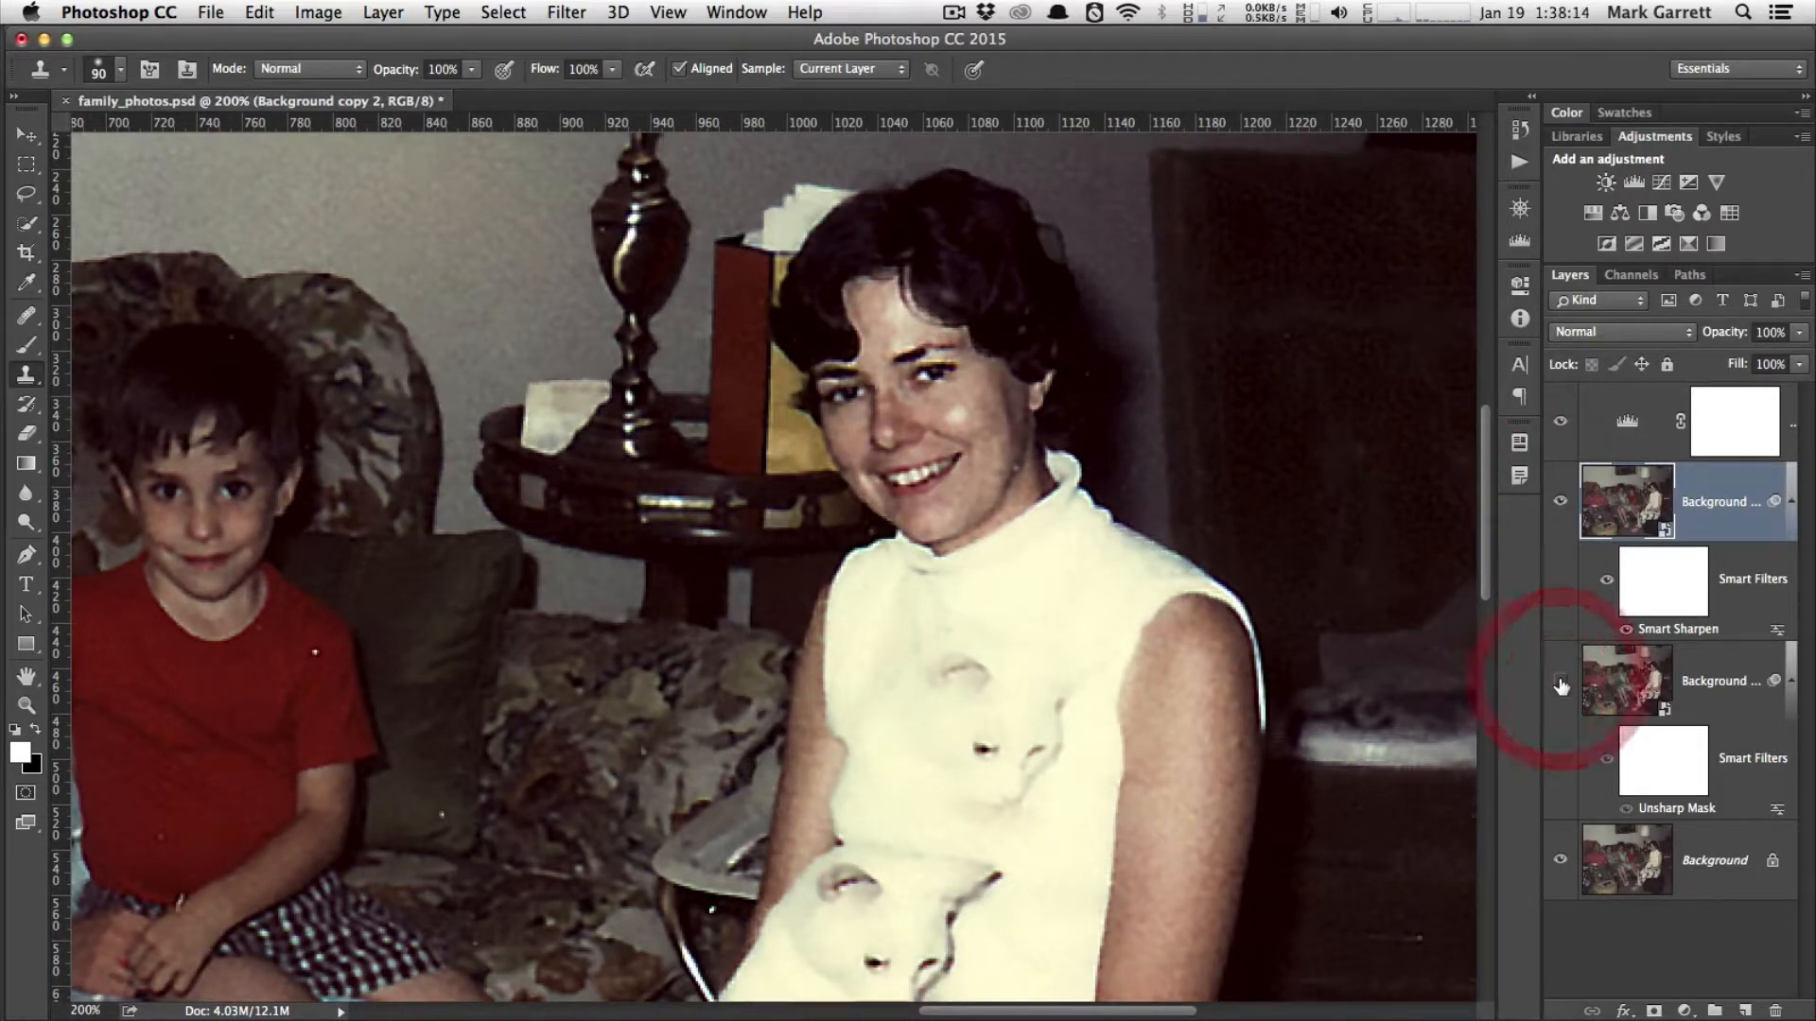
{"action": "left_click", "coordinate": [1561, 683]}
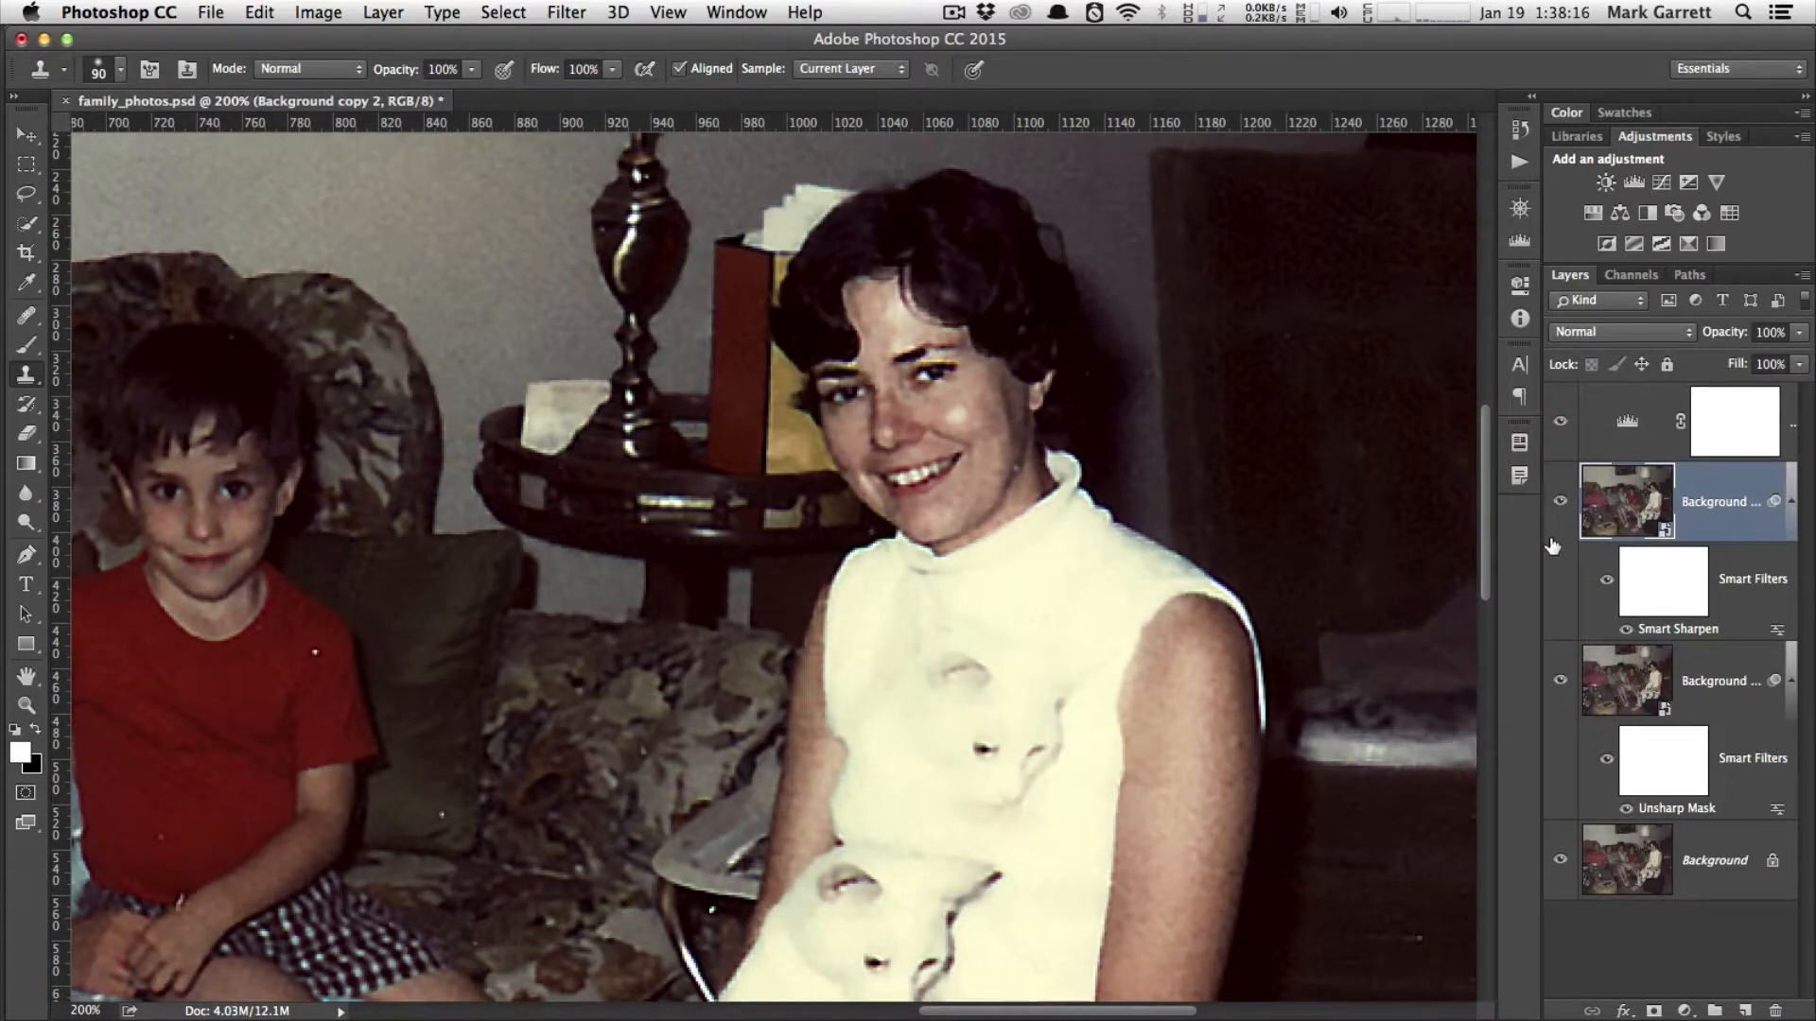
{"action": "key", "text": "super+1"}
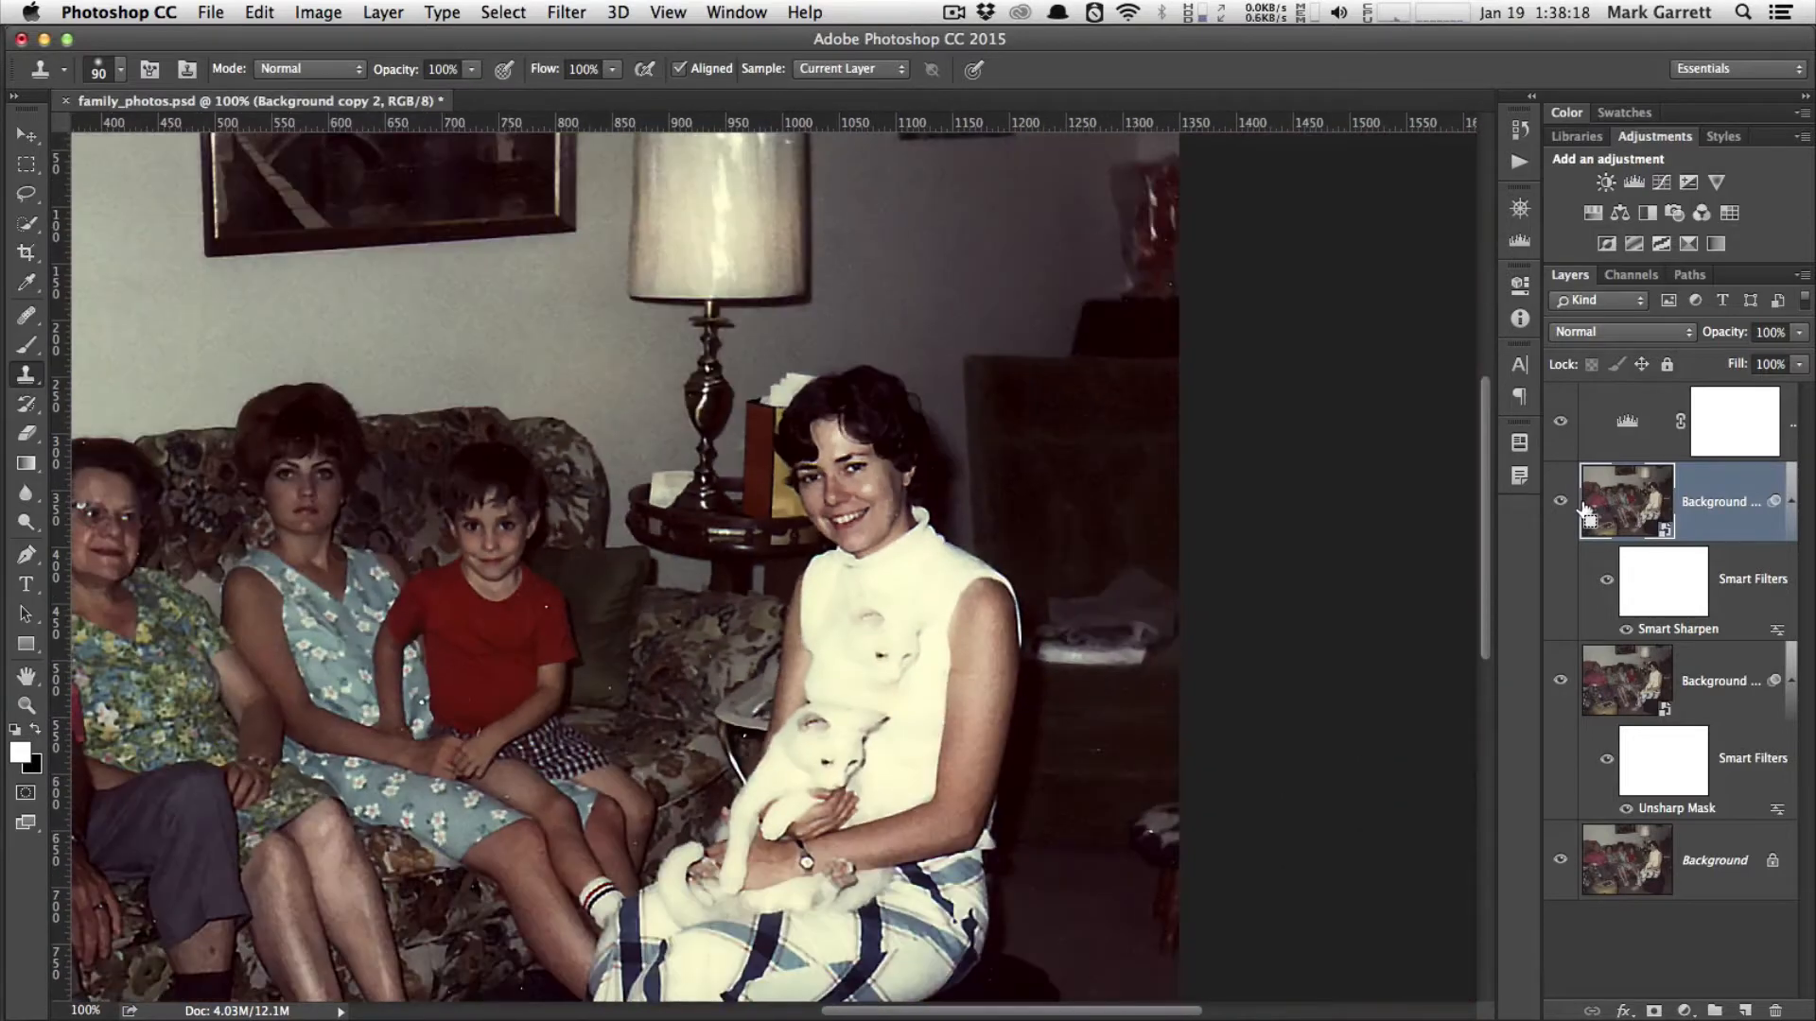
{"action": "key", "text": "super+minus"}
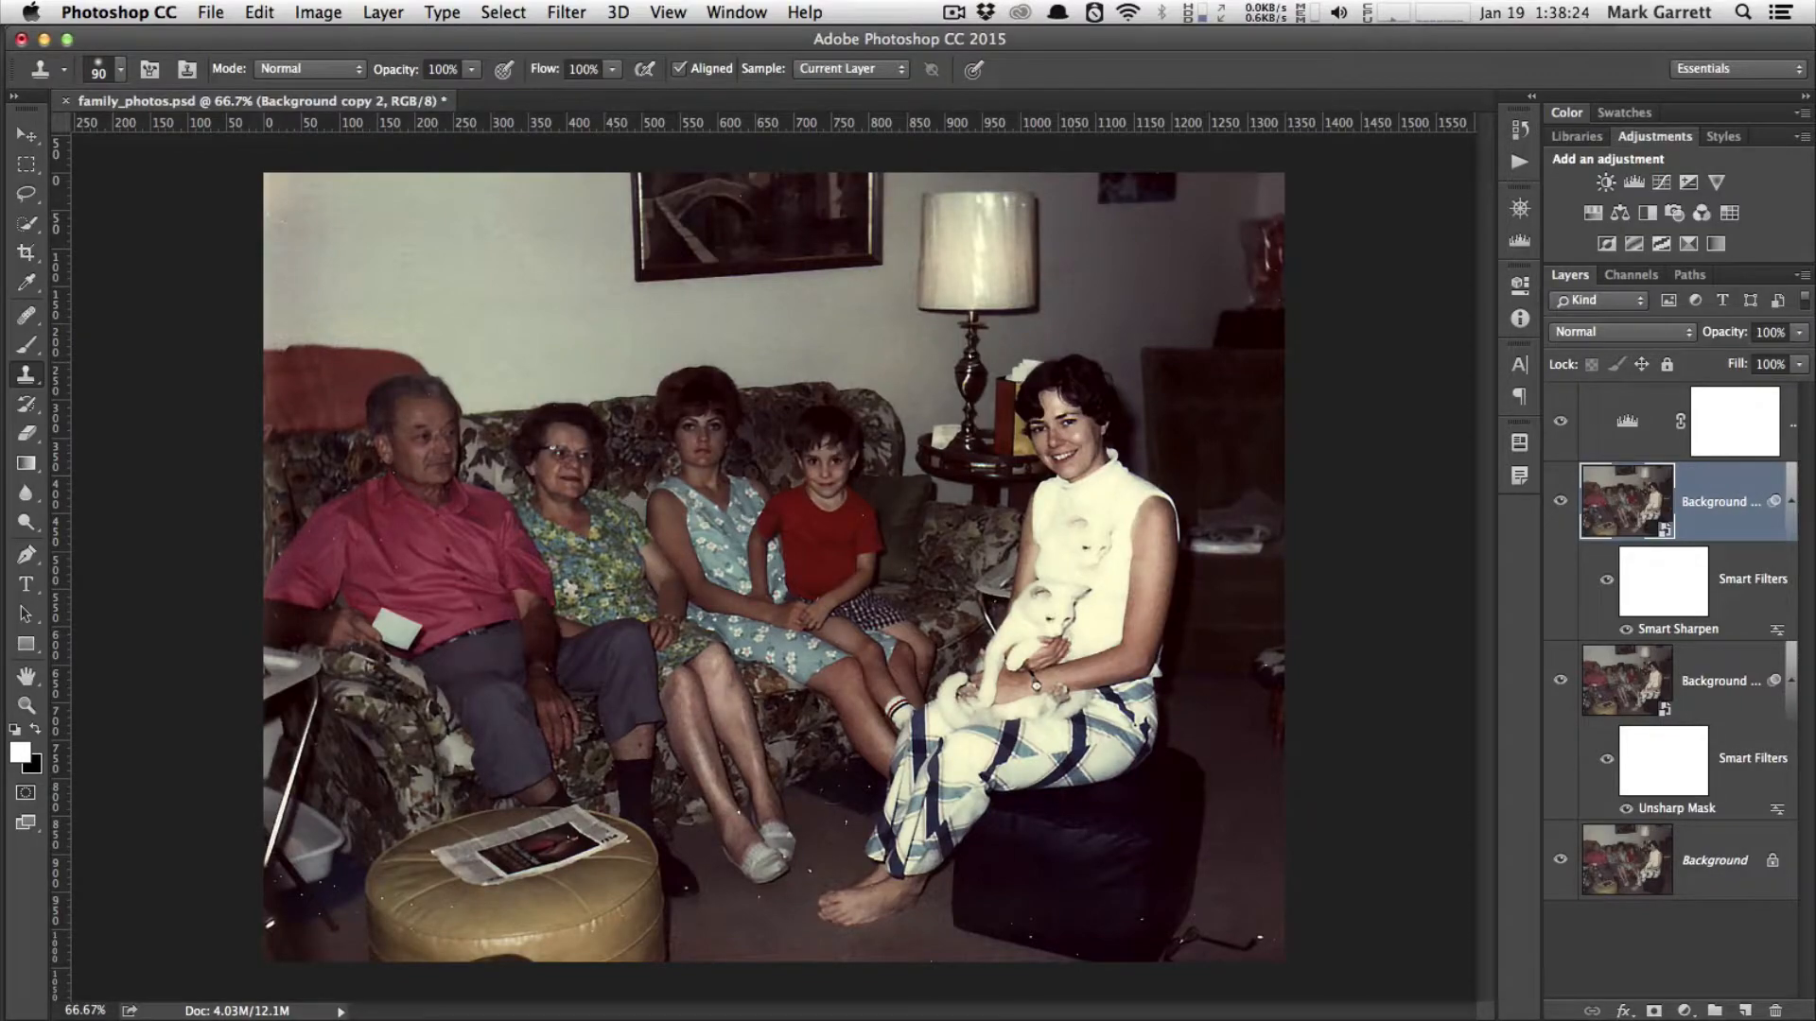
- Switch to Firefox, review the Smart Sharpen notes and correction workflow on the scanning tips page, and return to Photoshop
{"action": "key", "text": "super+Tab"}
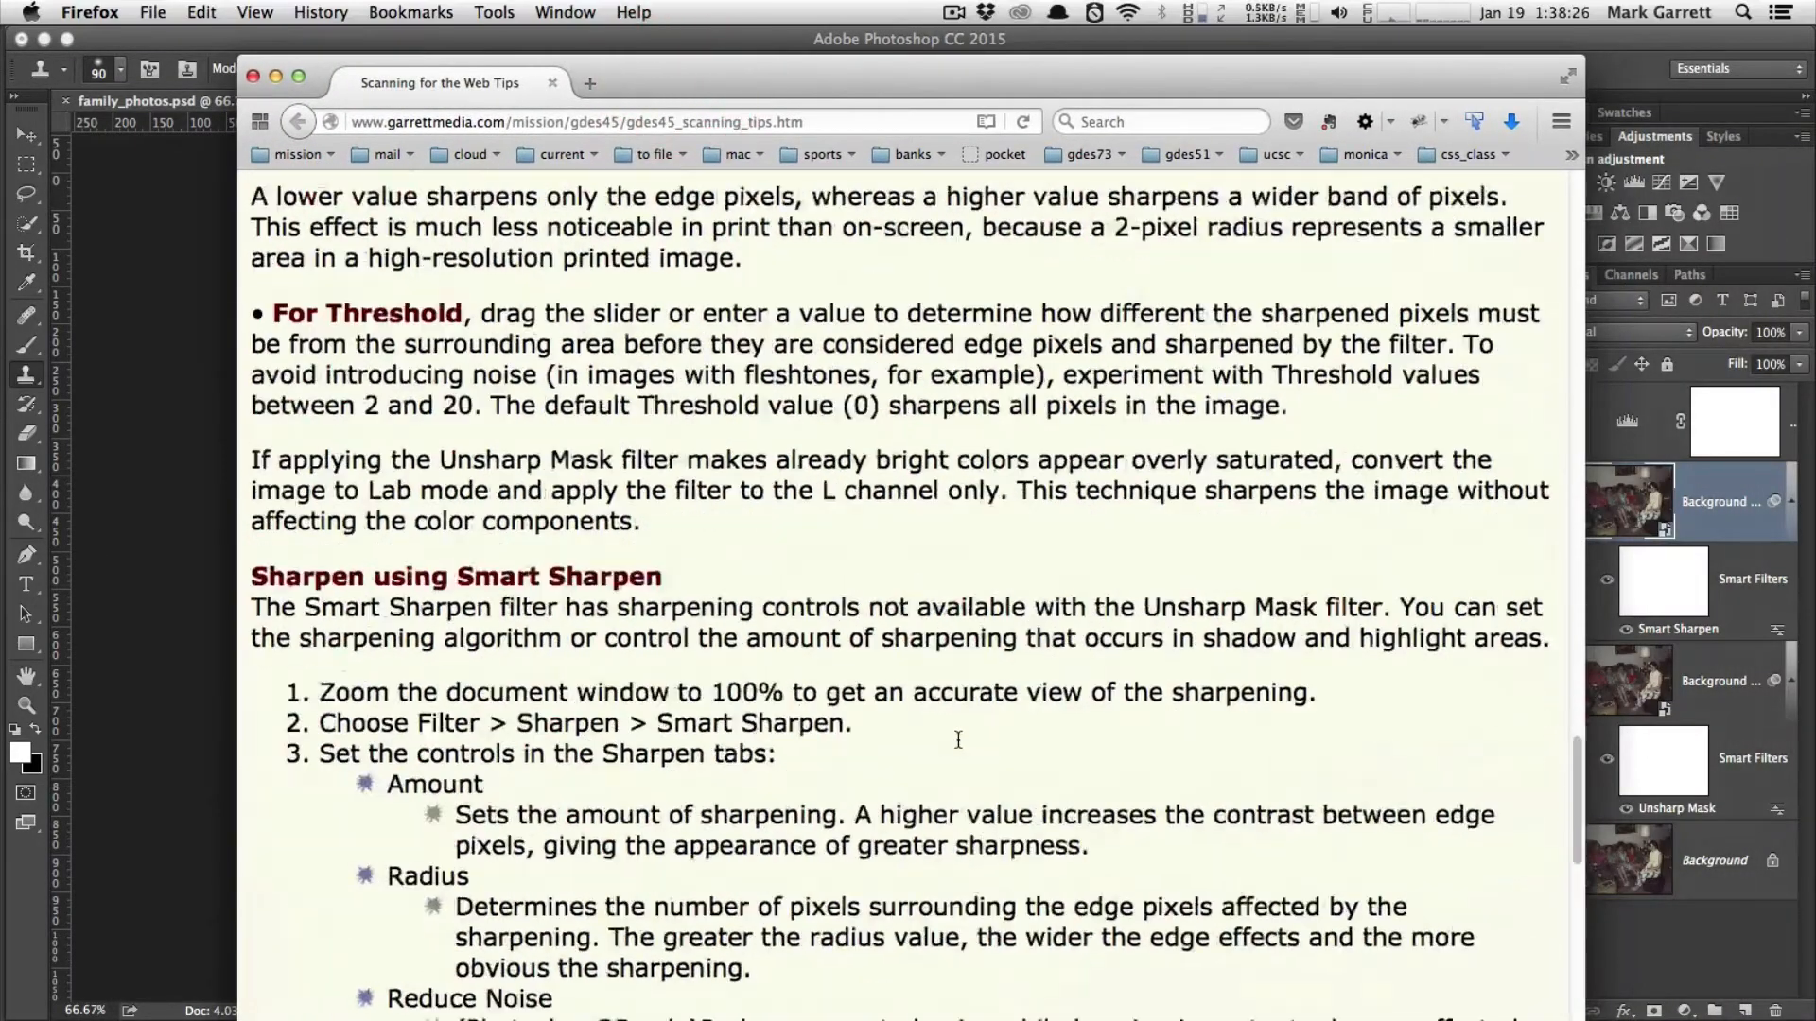
{"action": "scroll", "coordinate": [958, 739], "scroll_direction": "down", "scroll_amount": 15}
{"action": "scroll", "coordinate": [960, 745], "scroll_direction": "up", "scroll_amount": 9}
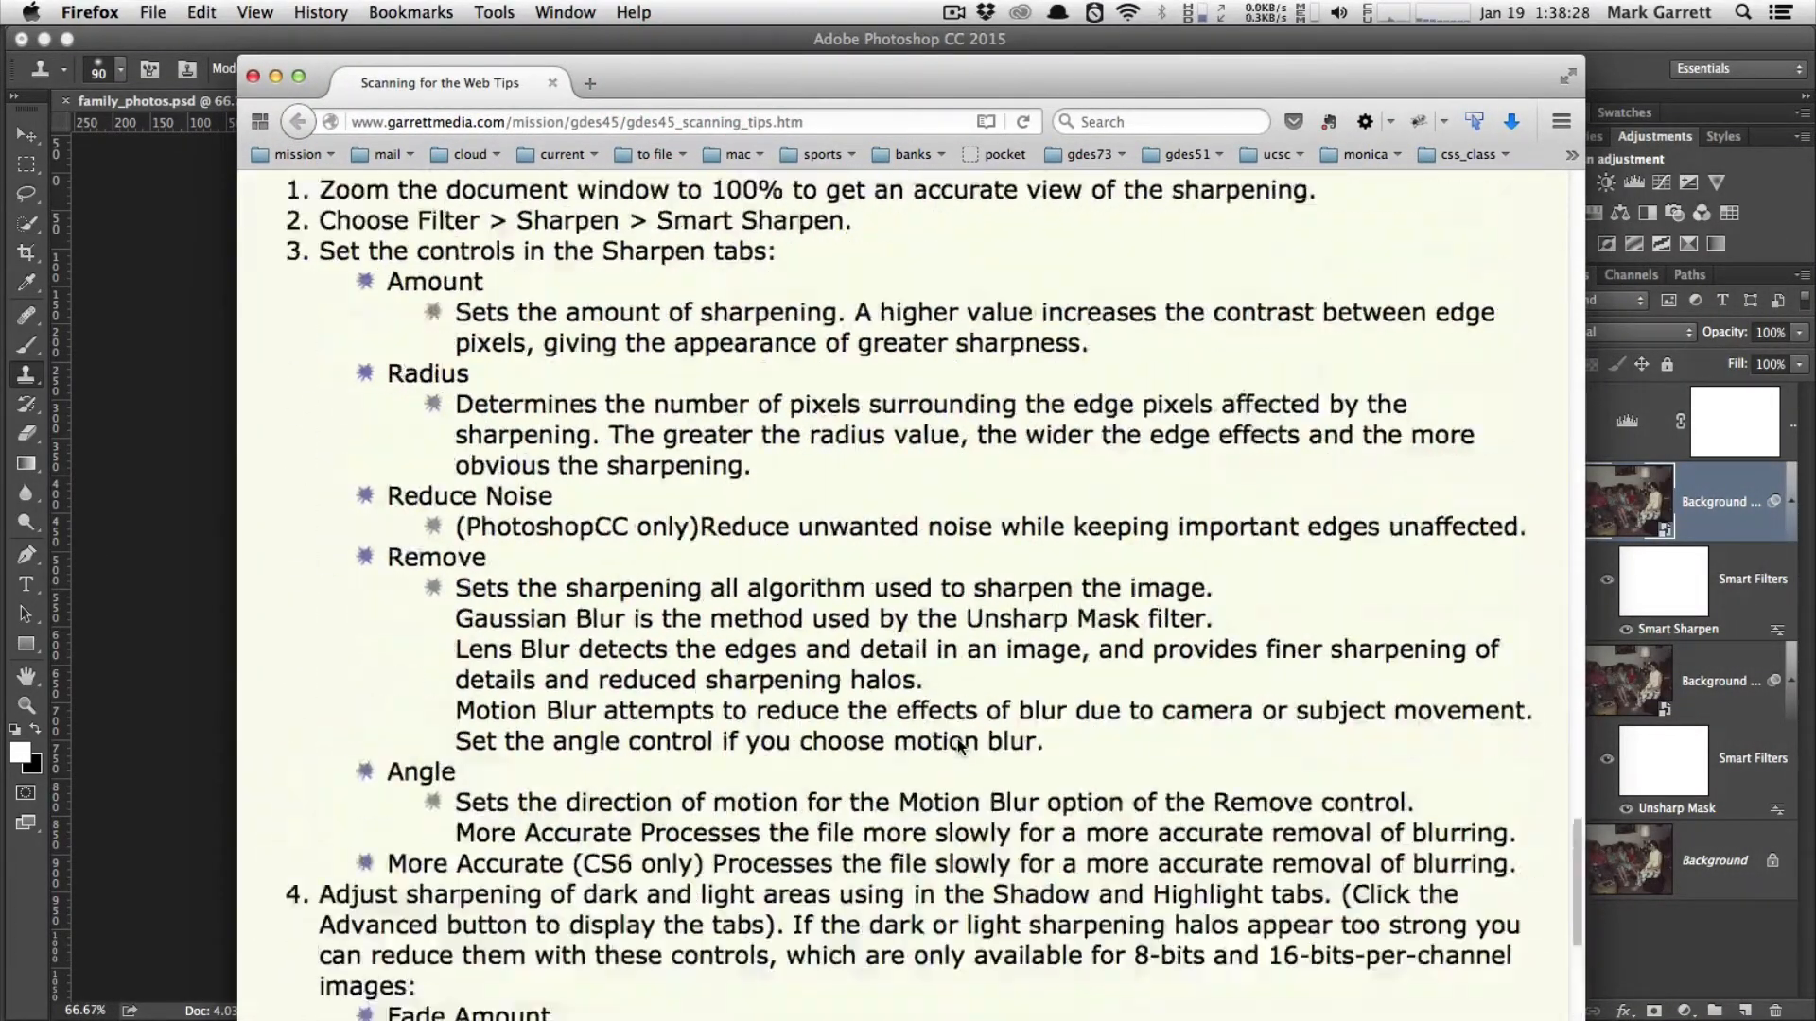
{"action": "scroll", "coordinate": [958, 745], "scroll_direction": "up", "scroll_amount": 15}
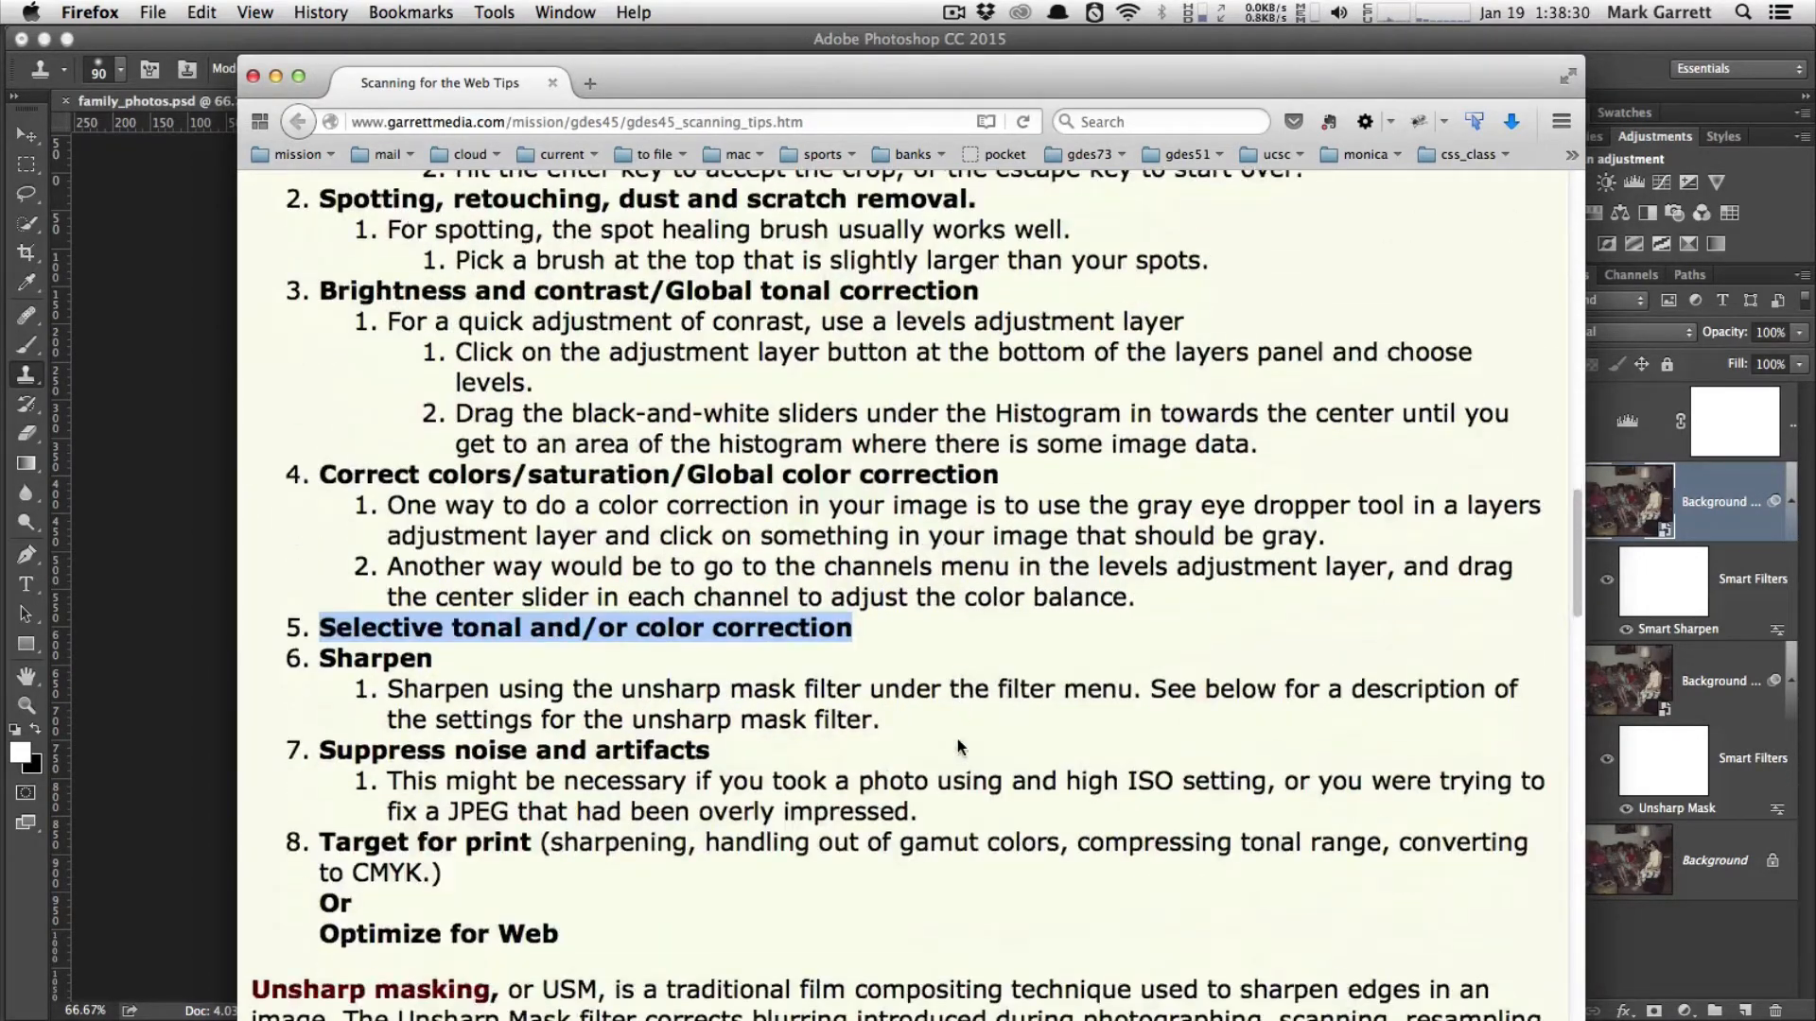
{"action": "scroll", "coordinate": [958, 748], "scroll_direction": "down", "scroll_amount": 5}
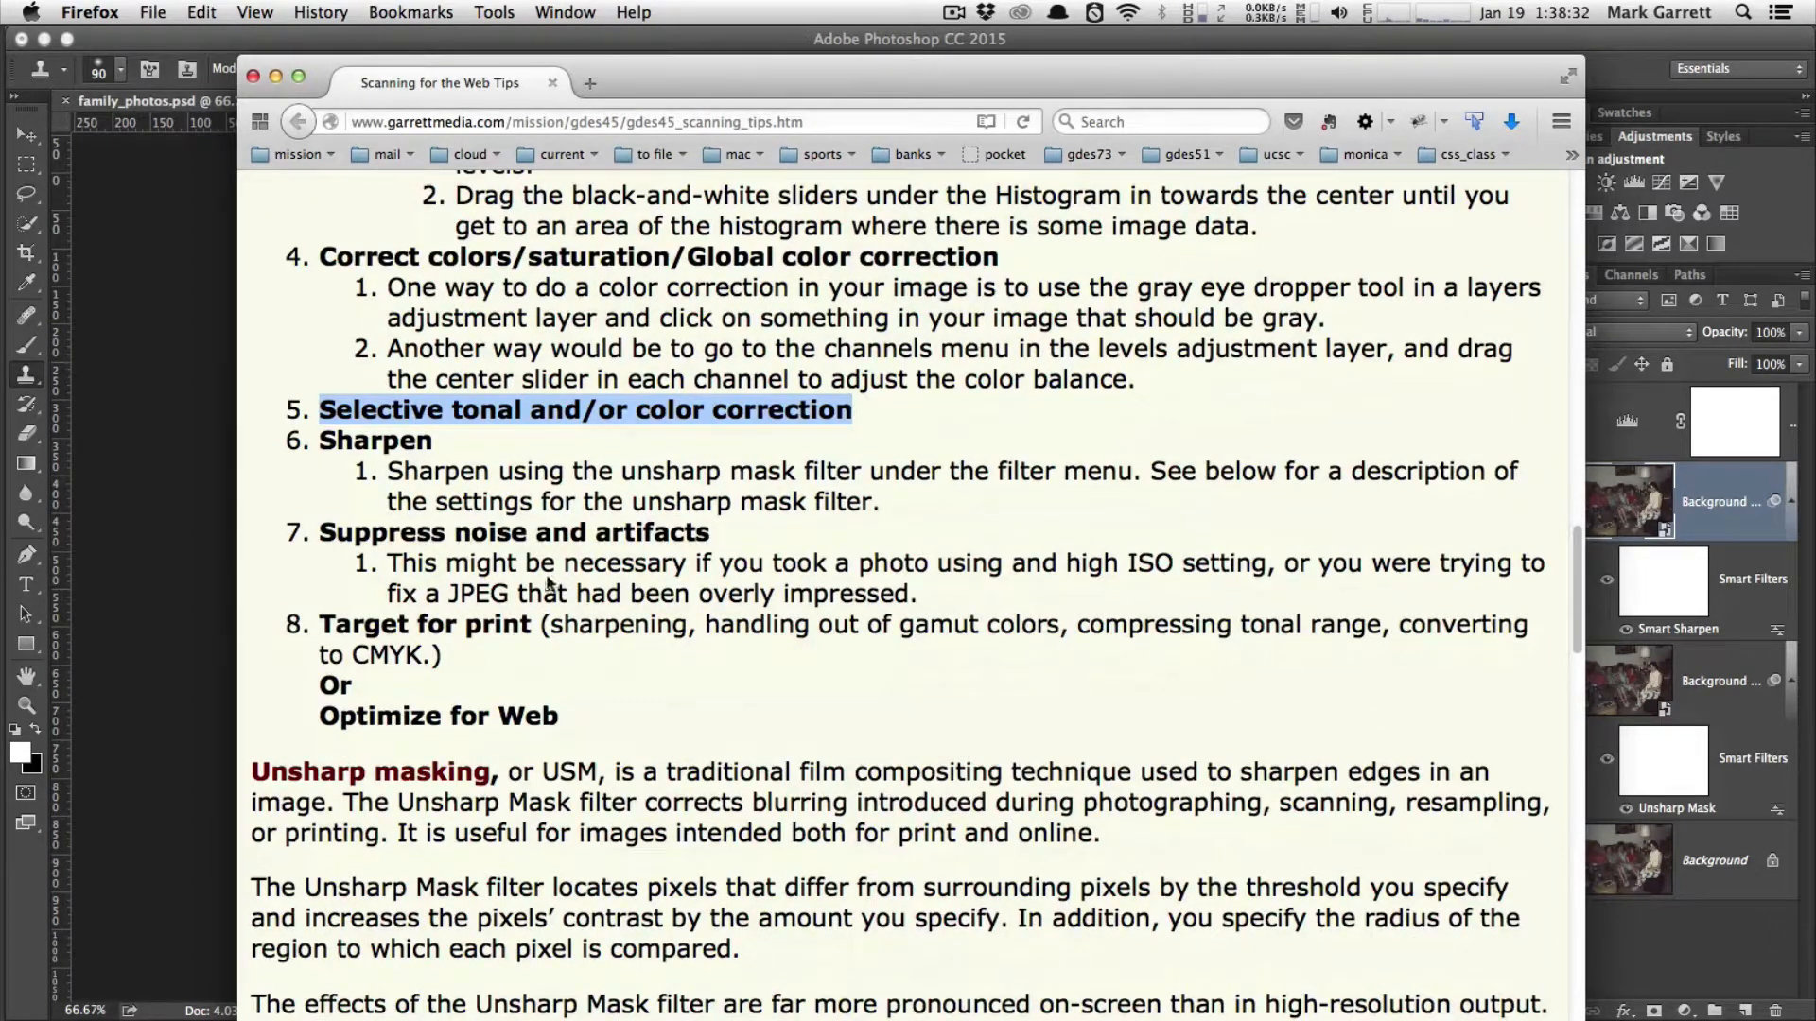
{"action": "double_click", "coordinate": [658, 81]}
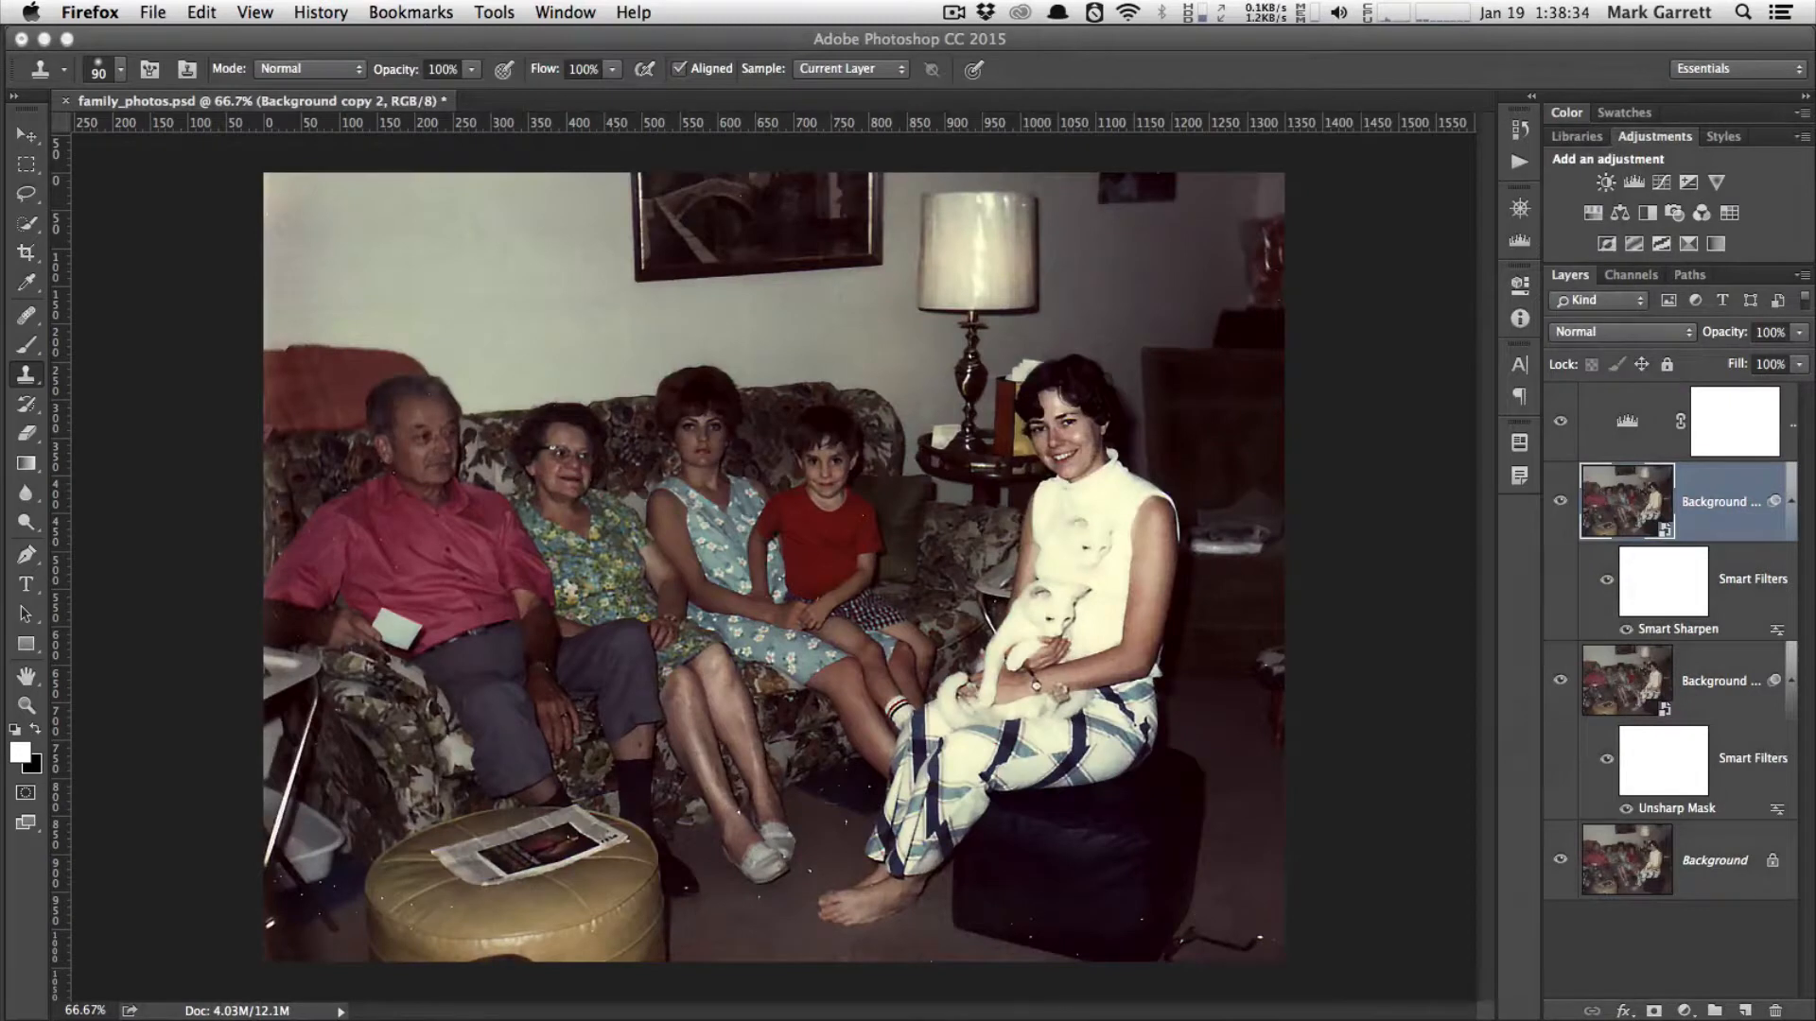
{"action": "left_click", "coordinate": [1782, 126]}
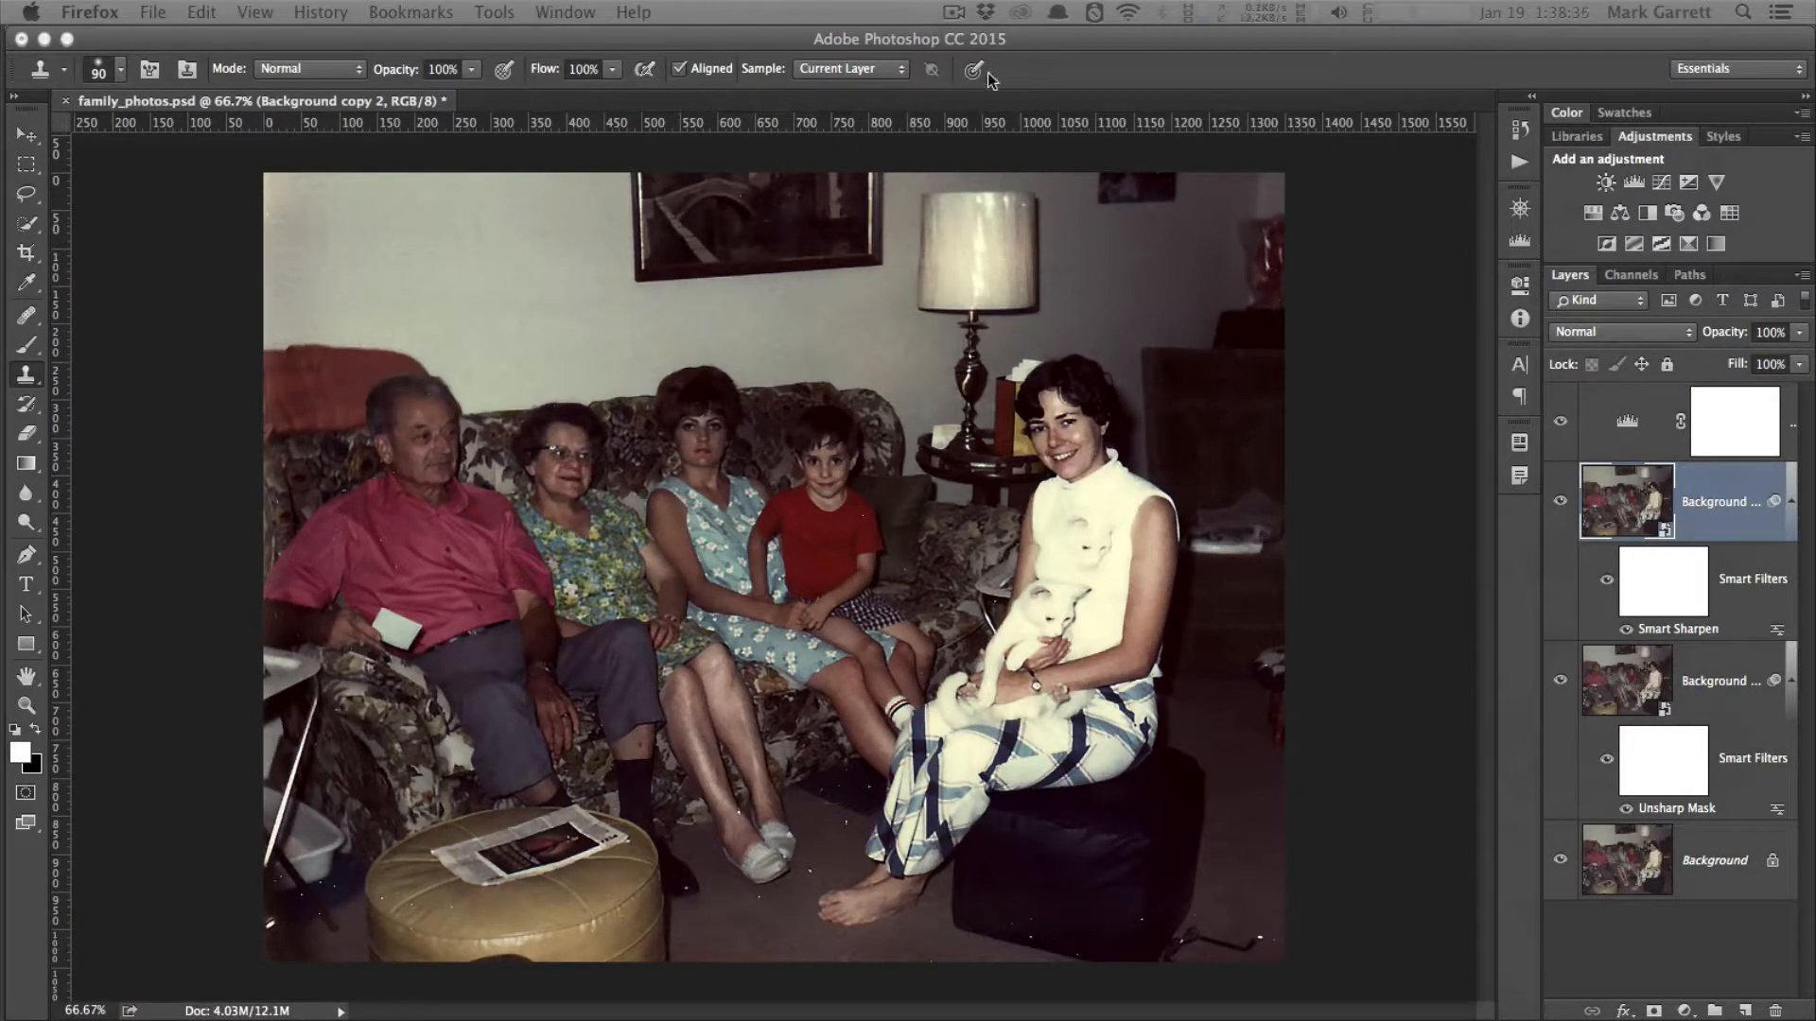
{"action": "left_click", "coordinate": [1034, 51]}
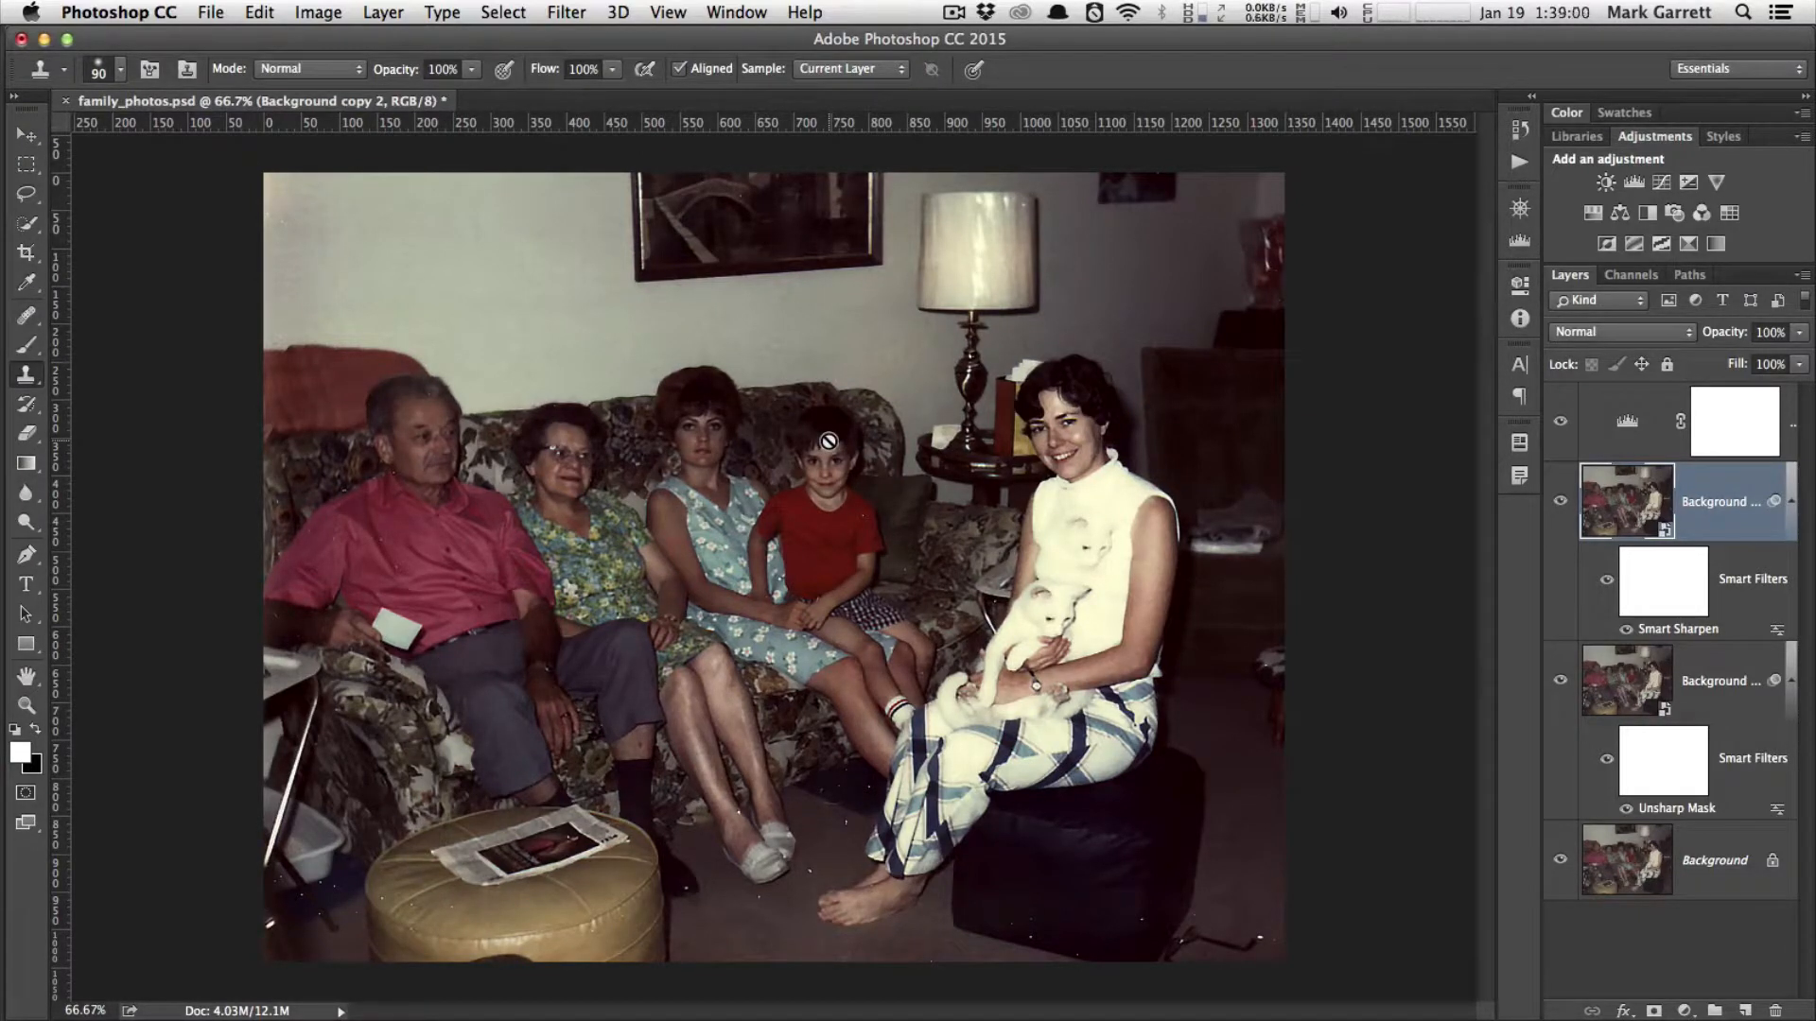
- Save the layered photo to the Desktop as family_photos2.psd in Photoshop format with Maximize Compatibility on
{"action": "left_click", "coordinate": [210, 11]}
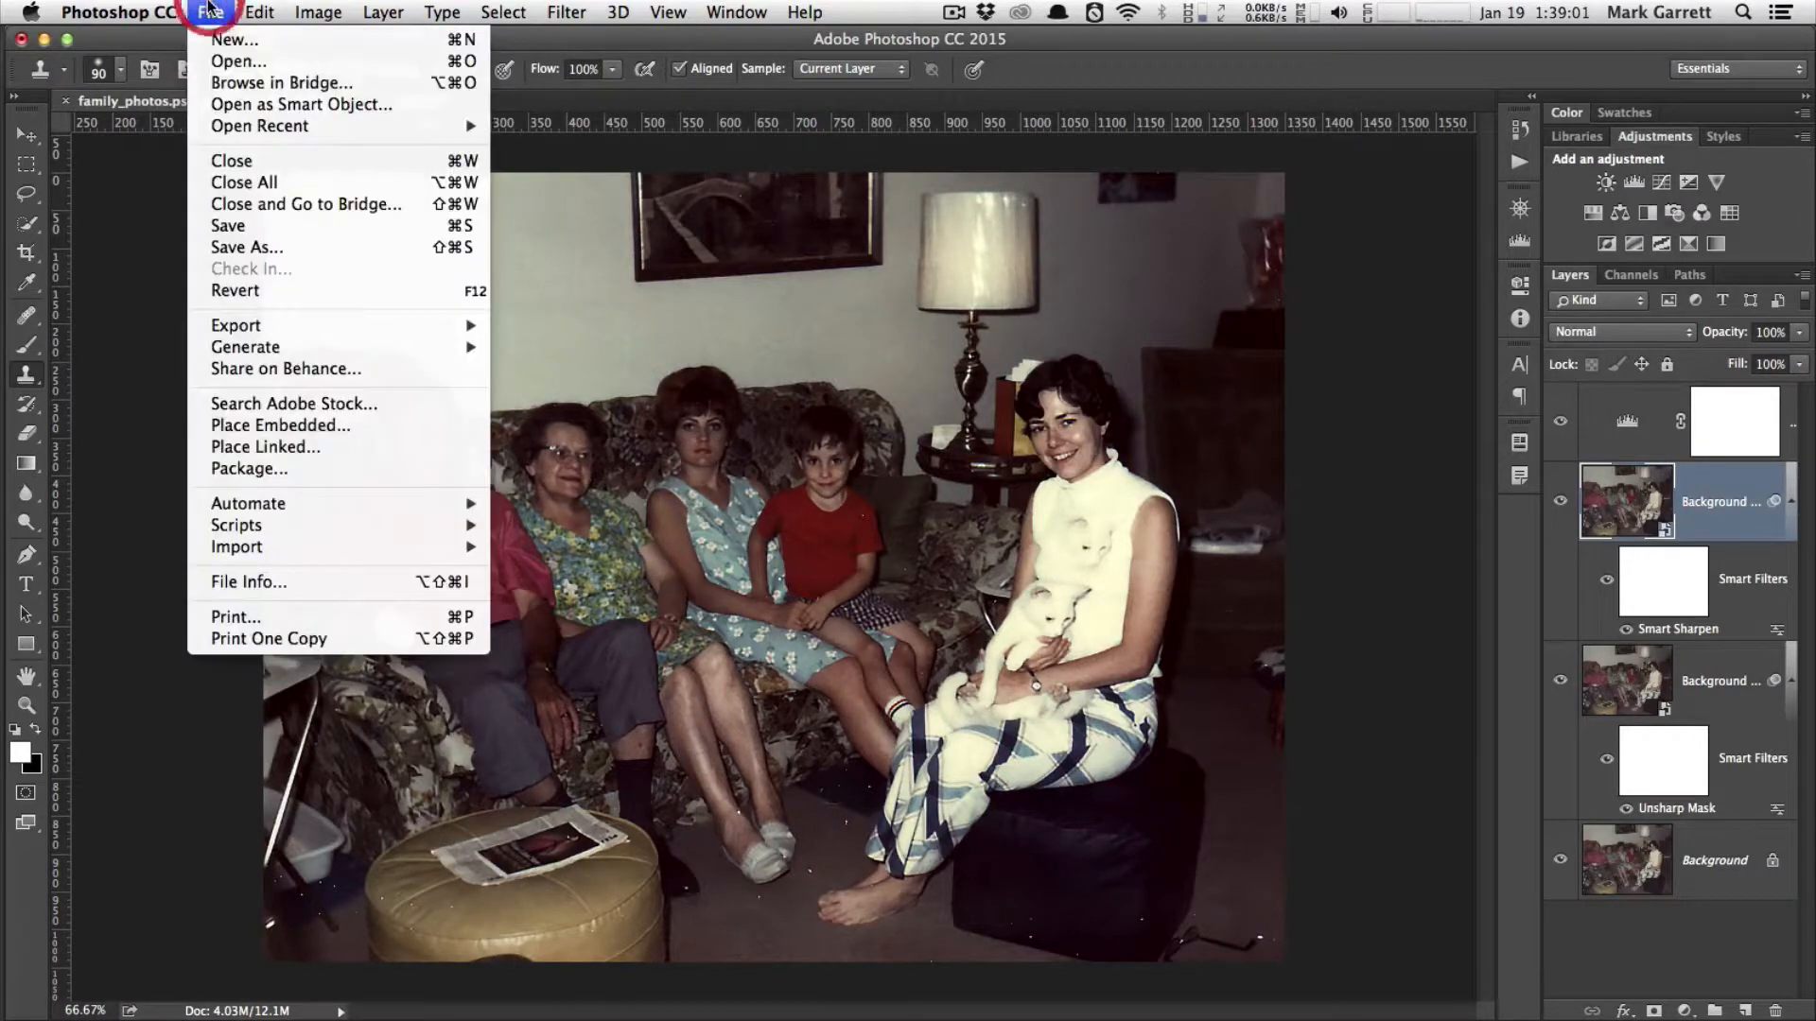
{"action": "left_click", "coordinate": [282, 246]}
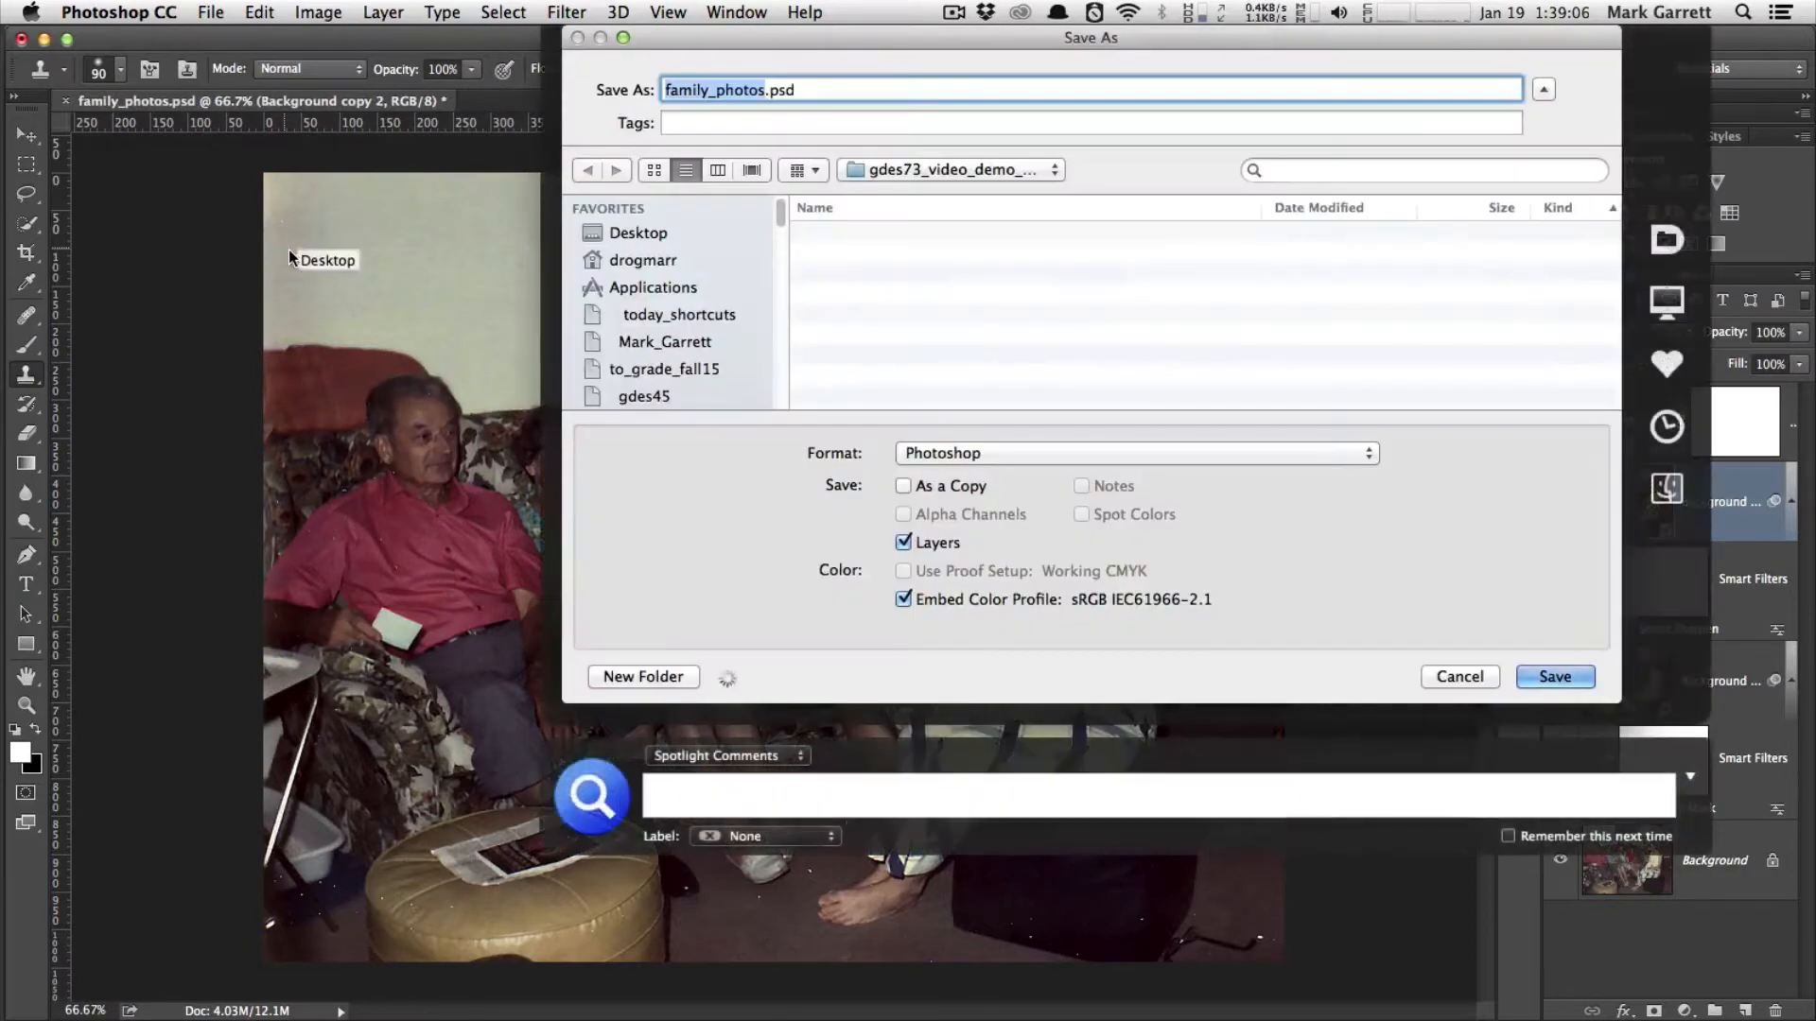
{"action": "left_click", "coordinate": [764, 89]}
{"action": "type", "text": "2"}
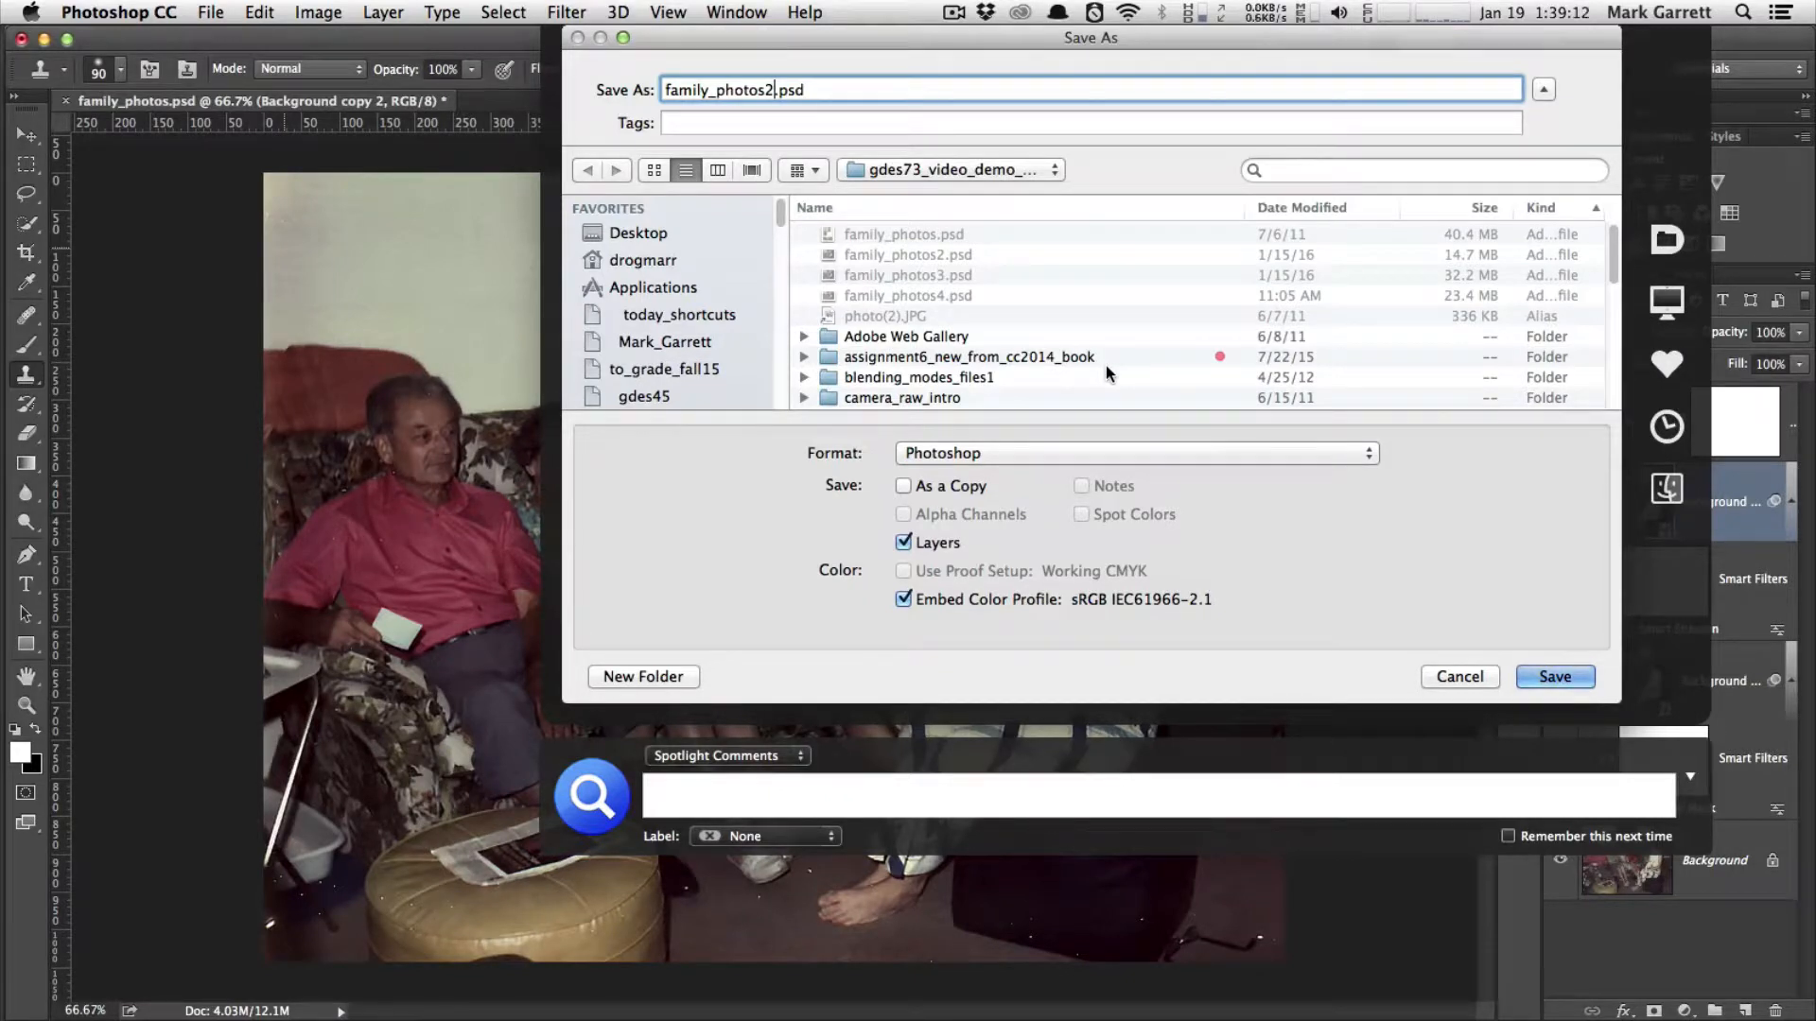
{"action": "key", "text": "super+shift+d"}
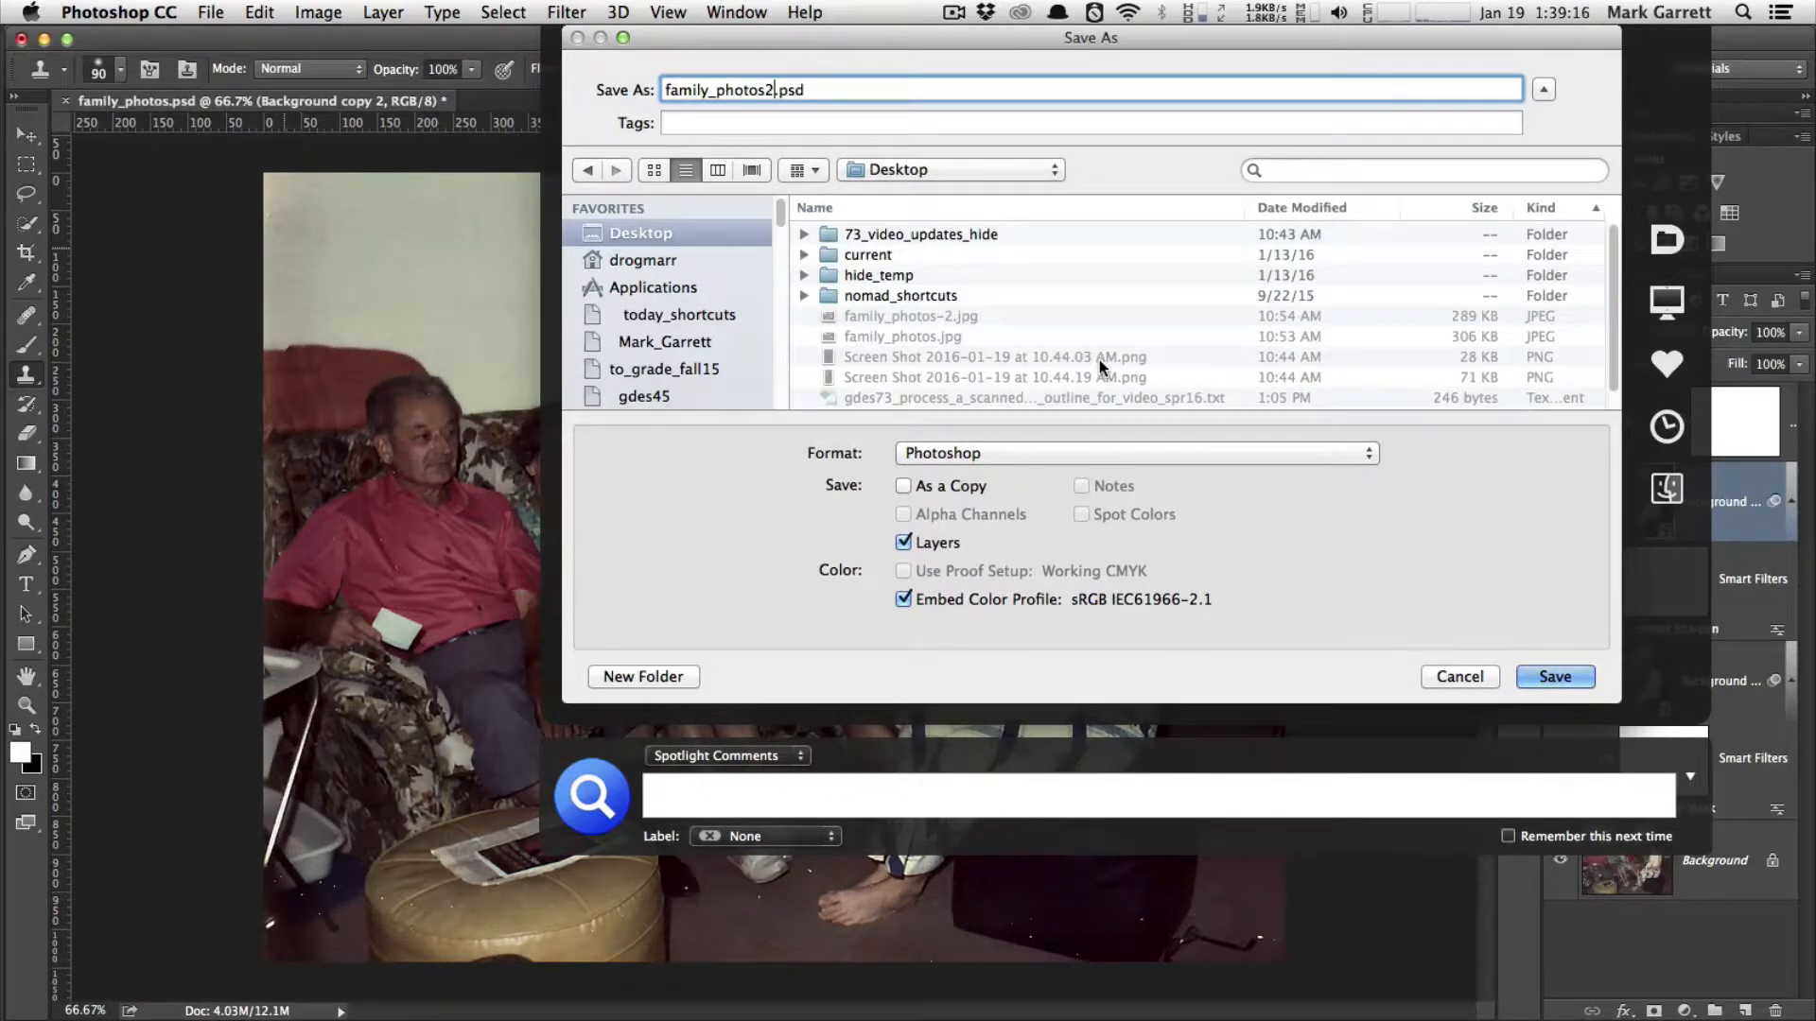
{"action": "left_click", "coordinate": [1544, 678]}
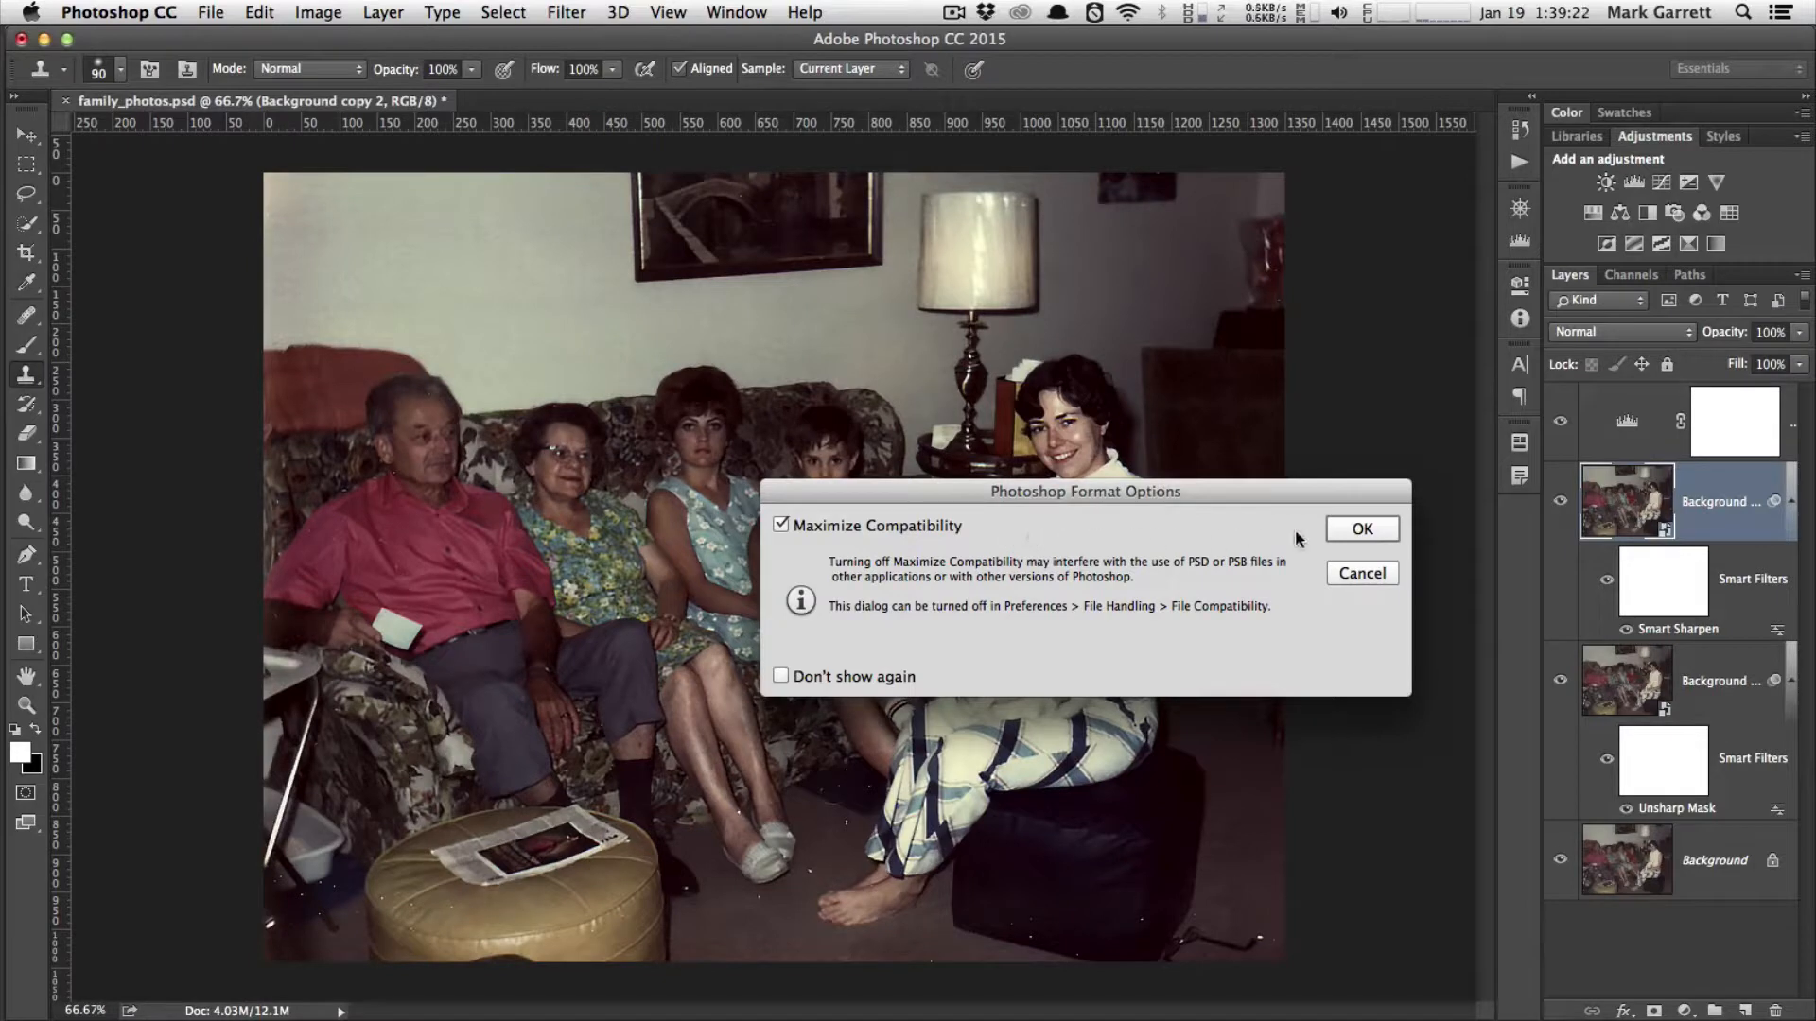
{"action": "left_click", "coordinate": [1350, 531]}
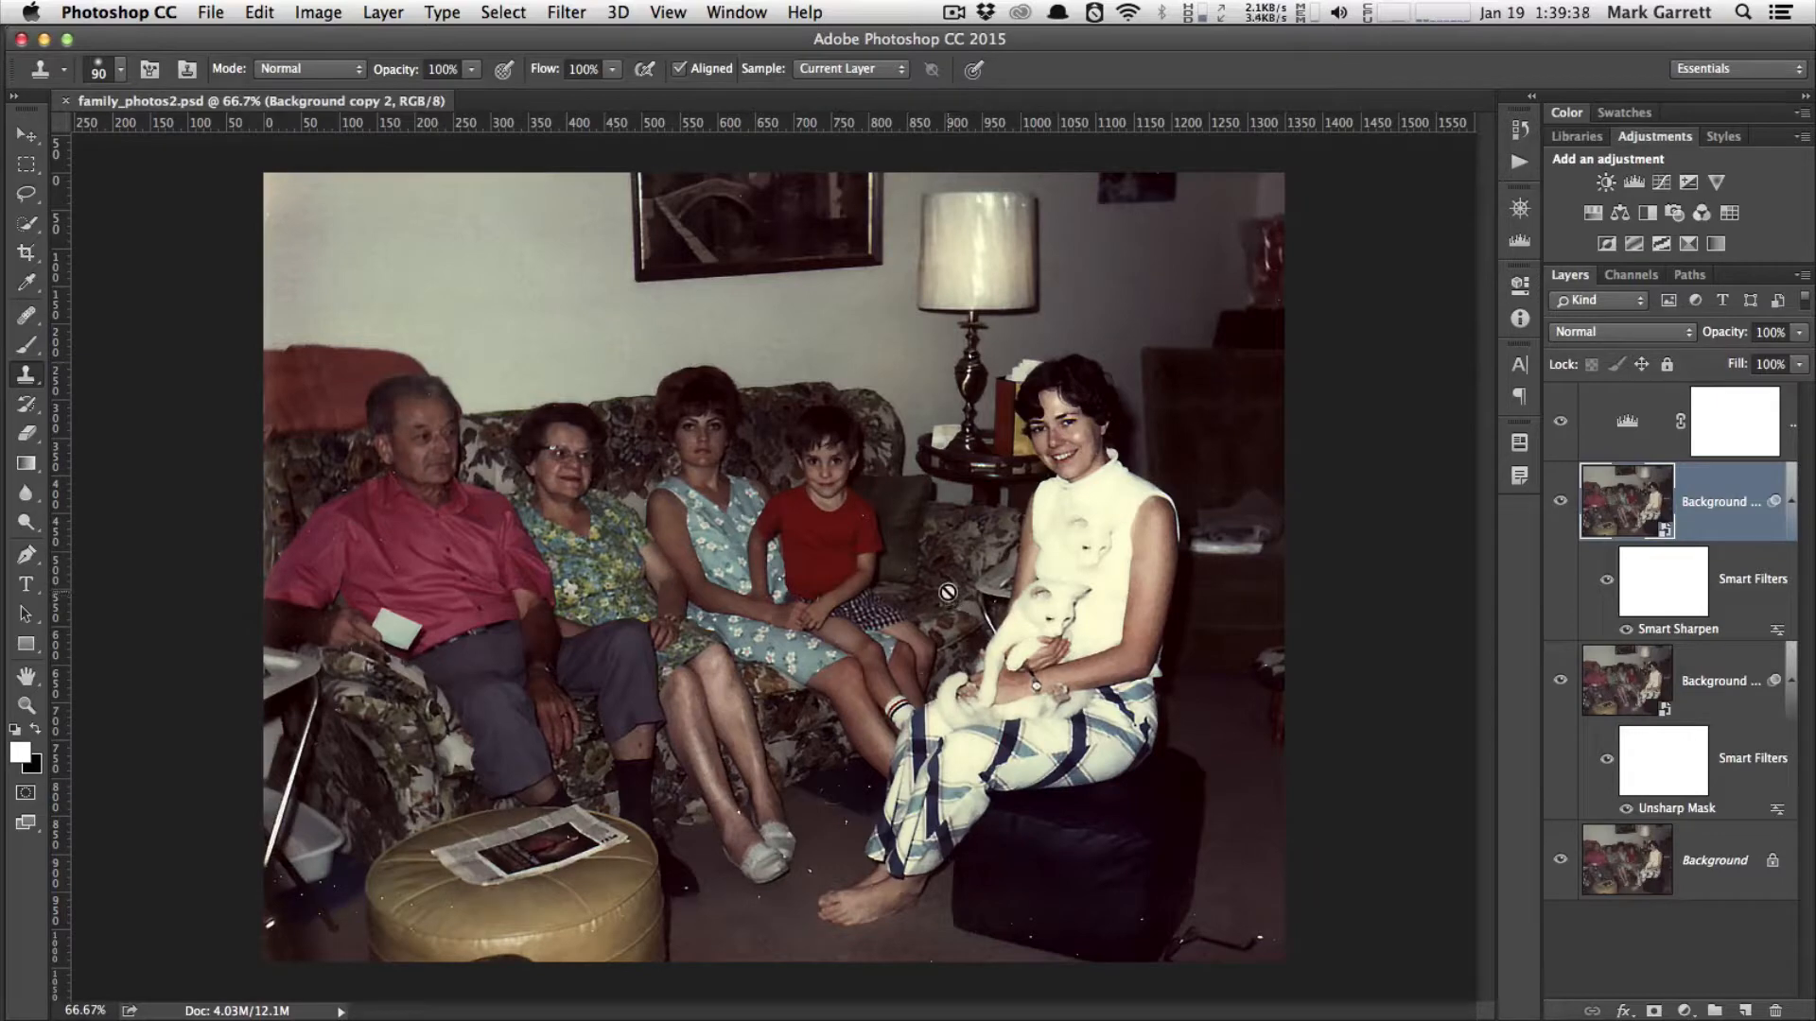
- Start saving a JPEG copy of the photo to the Desktop as family_photos2.jpg, using the Progressive format option with 3 scans
{"action": "left_click", "coordinate": [211, 13]}
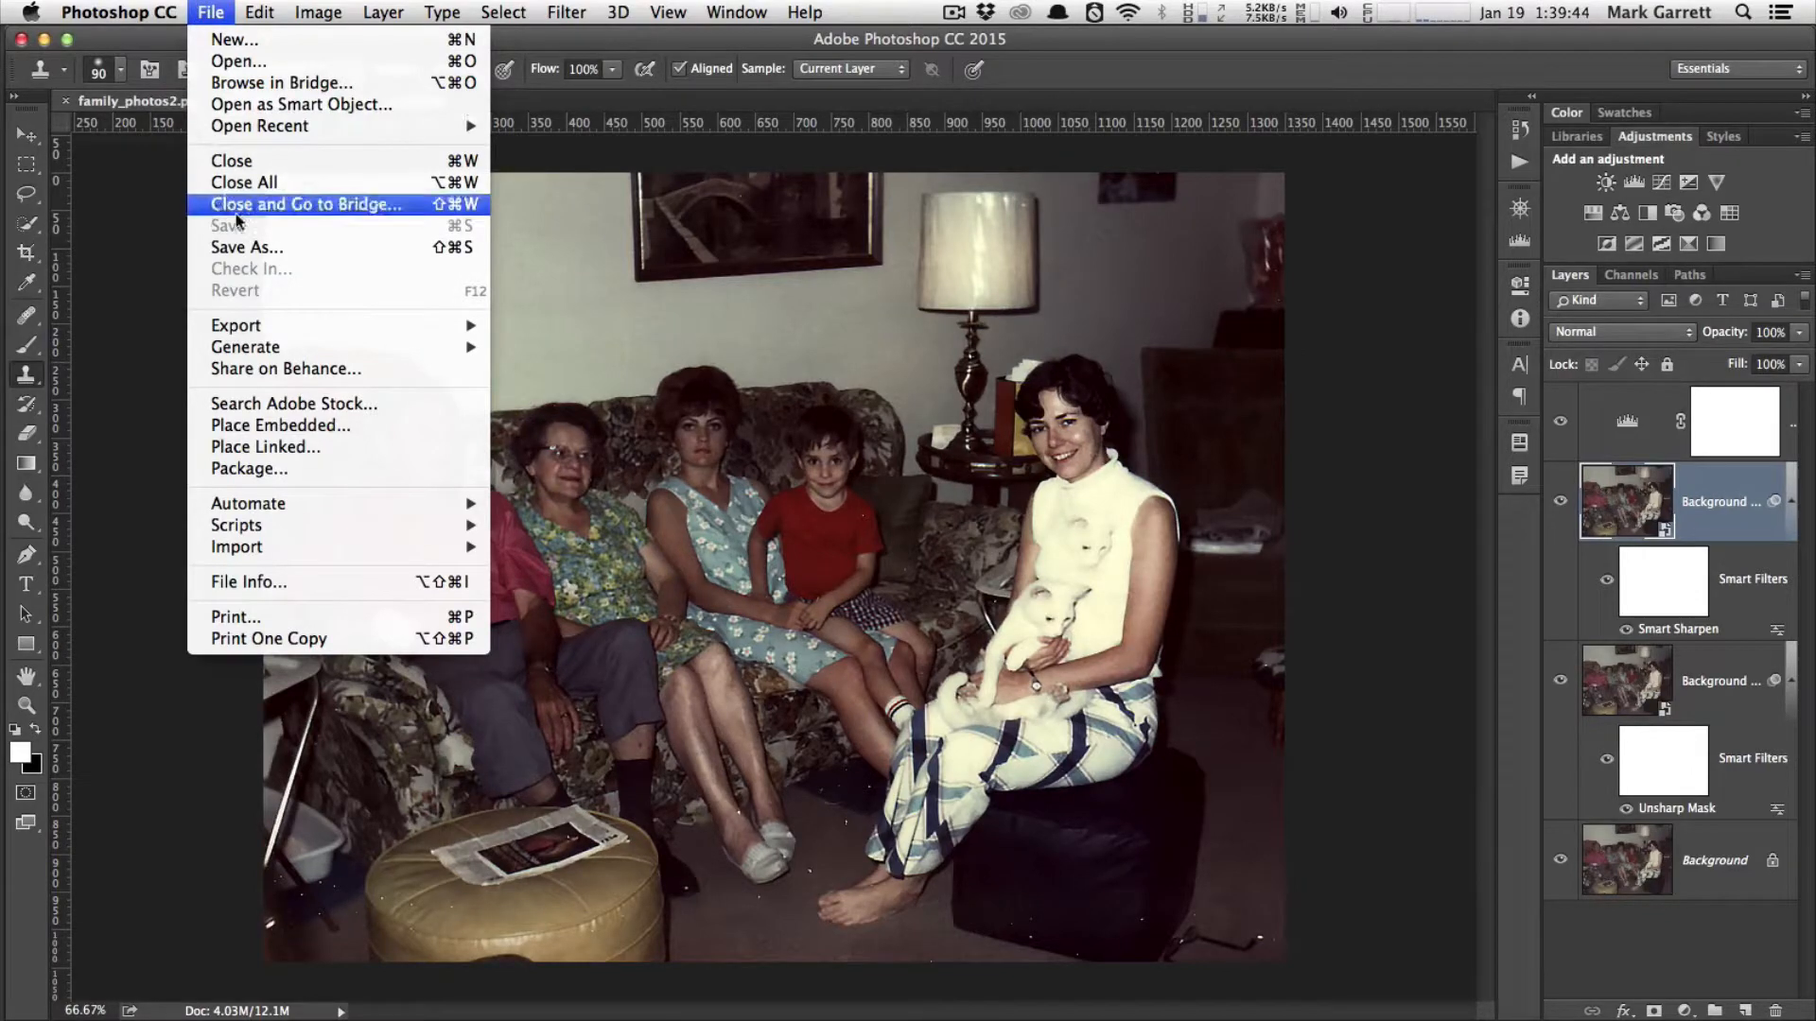
{"action": "left_click", "coordinate": [246, 251]}
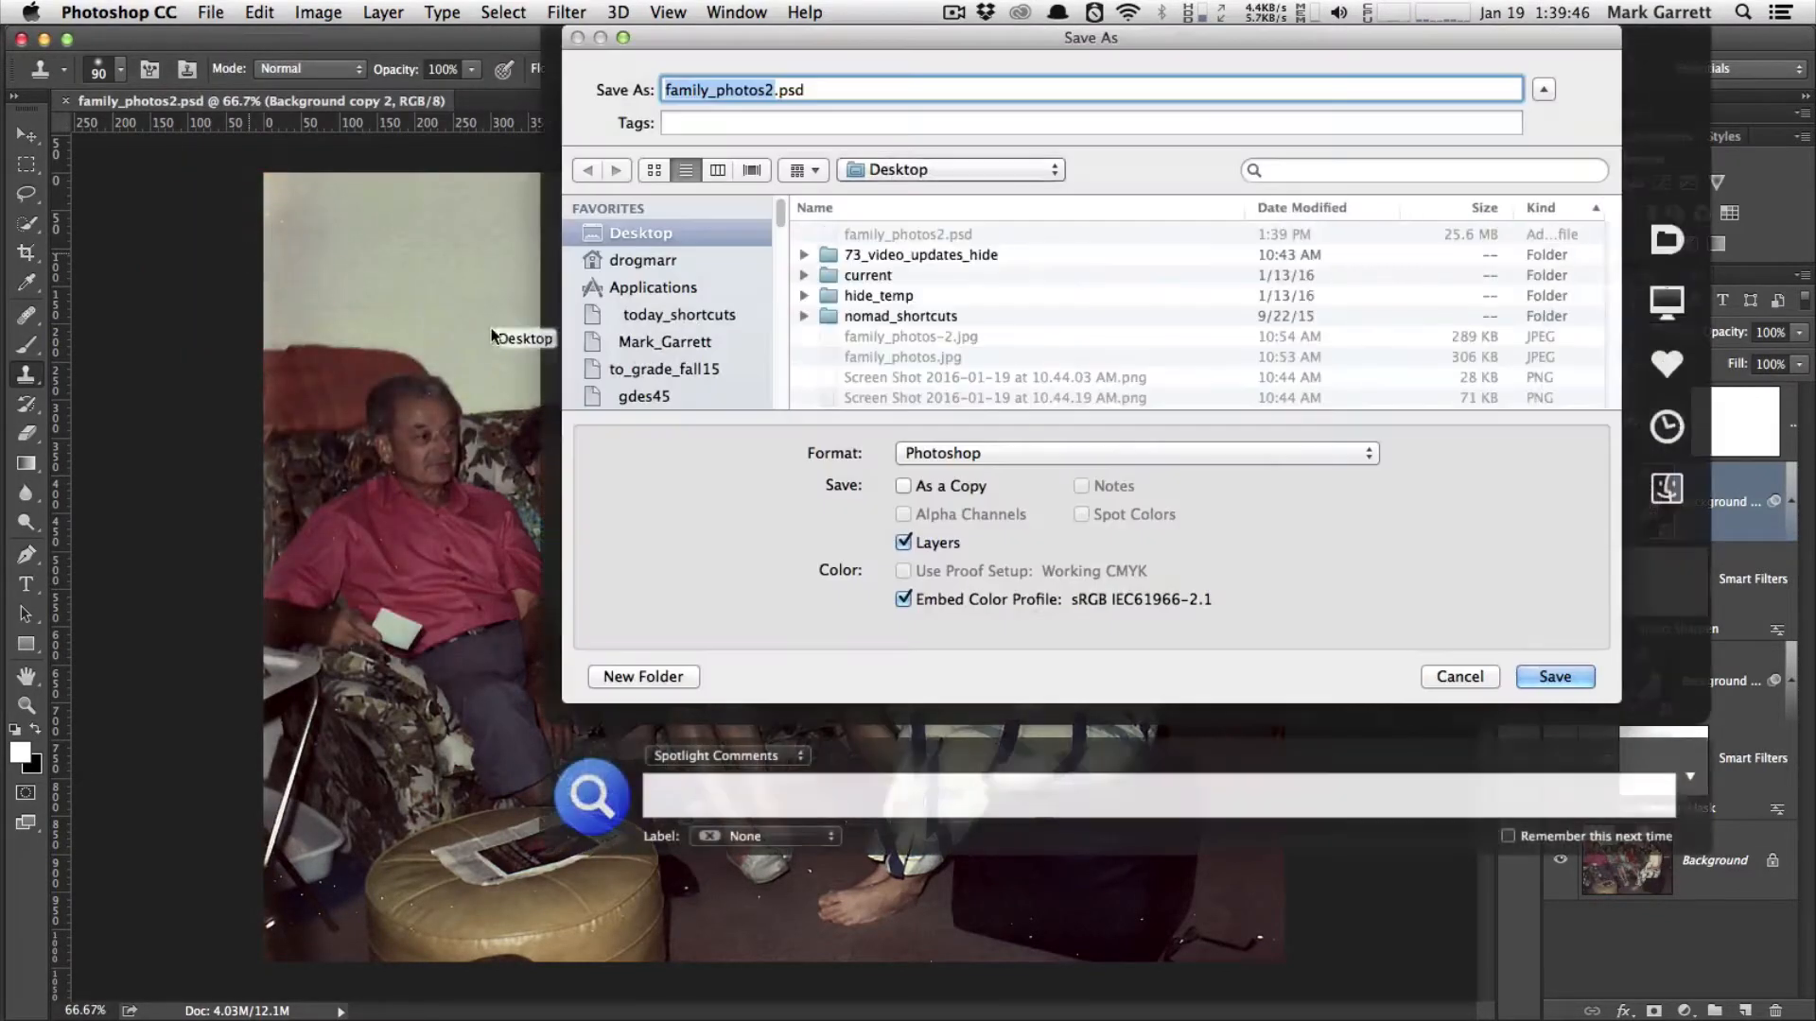
{"action": "left_click", "coordinate": [951, 455]}
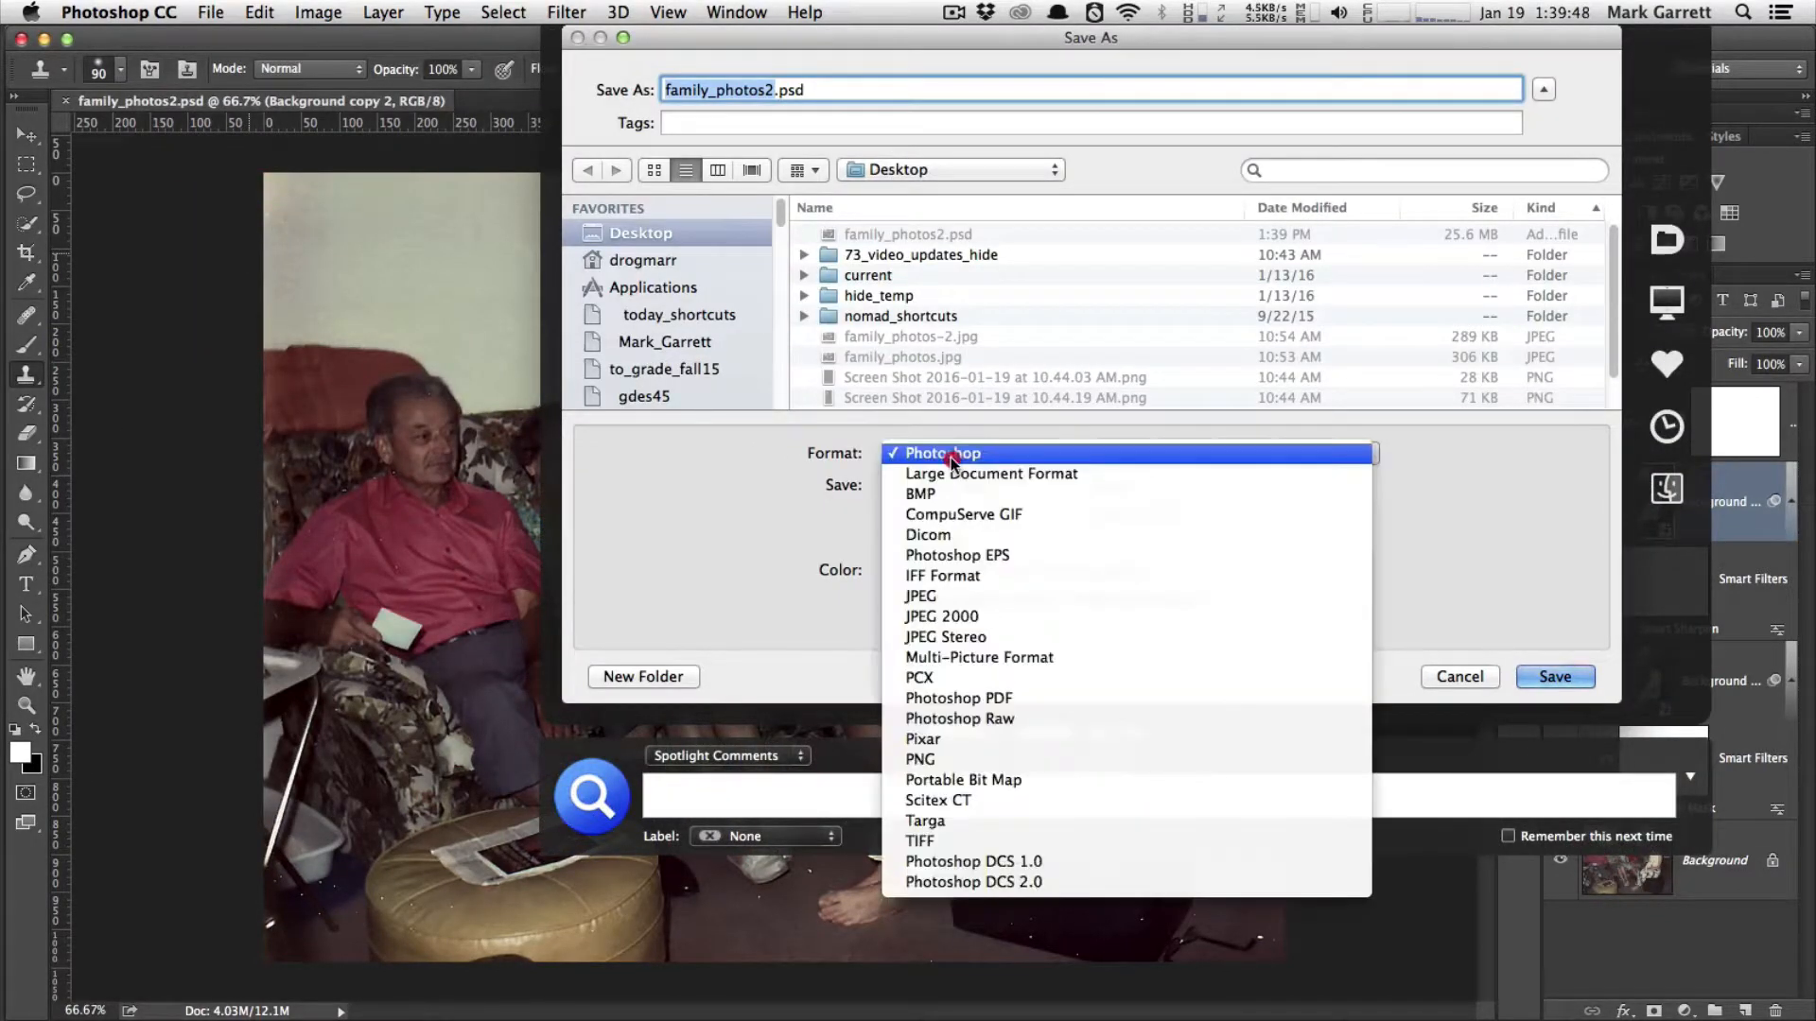
{"action": "left_click", "coordinate": [987, 596]}
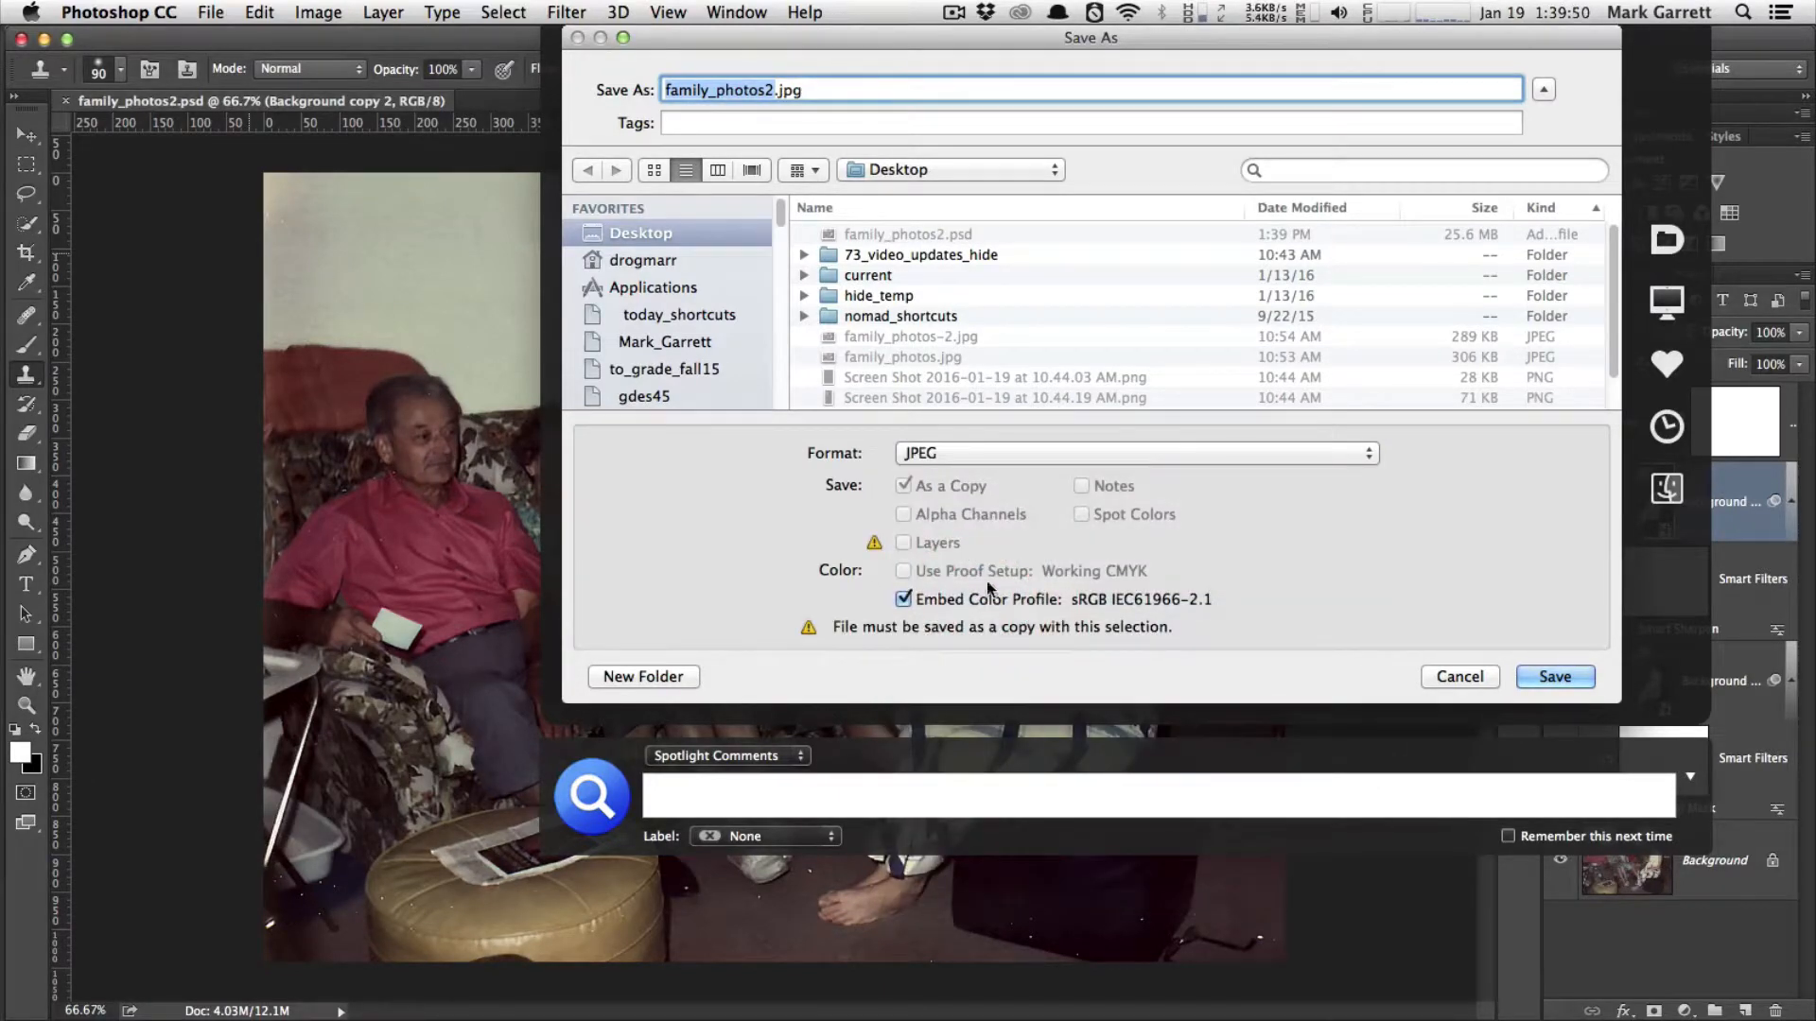
{"action": "left_click_drag", "start_coordinate": [843, 41], "coordinate": [762, 75]}
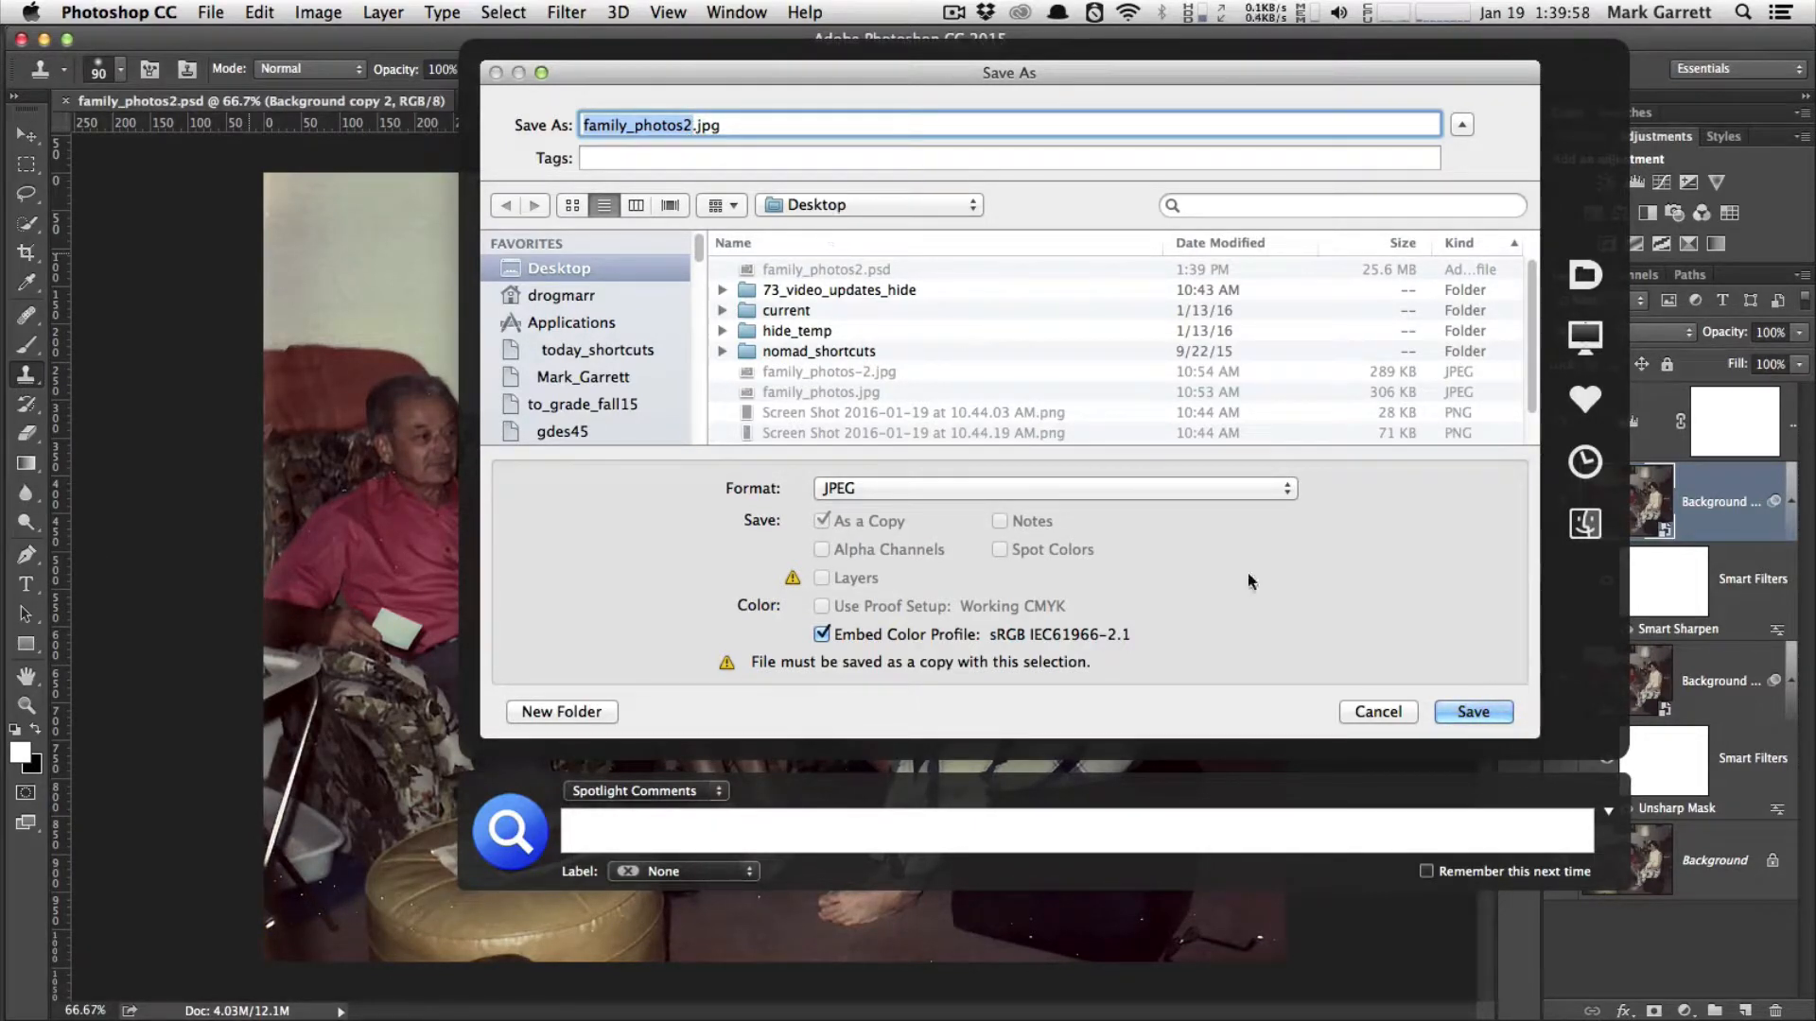
{"action": "left_click", "coordinate": [1472, 713]}
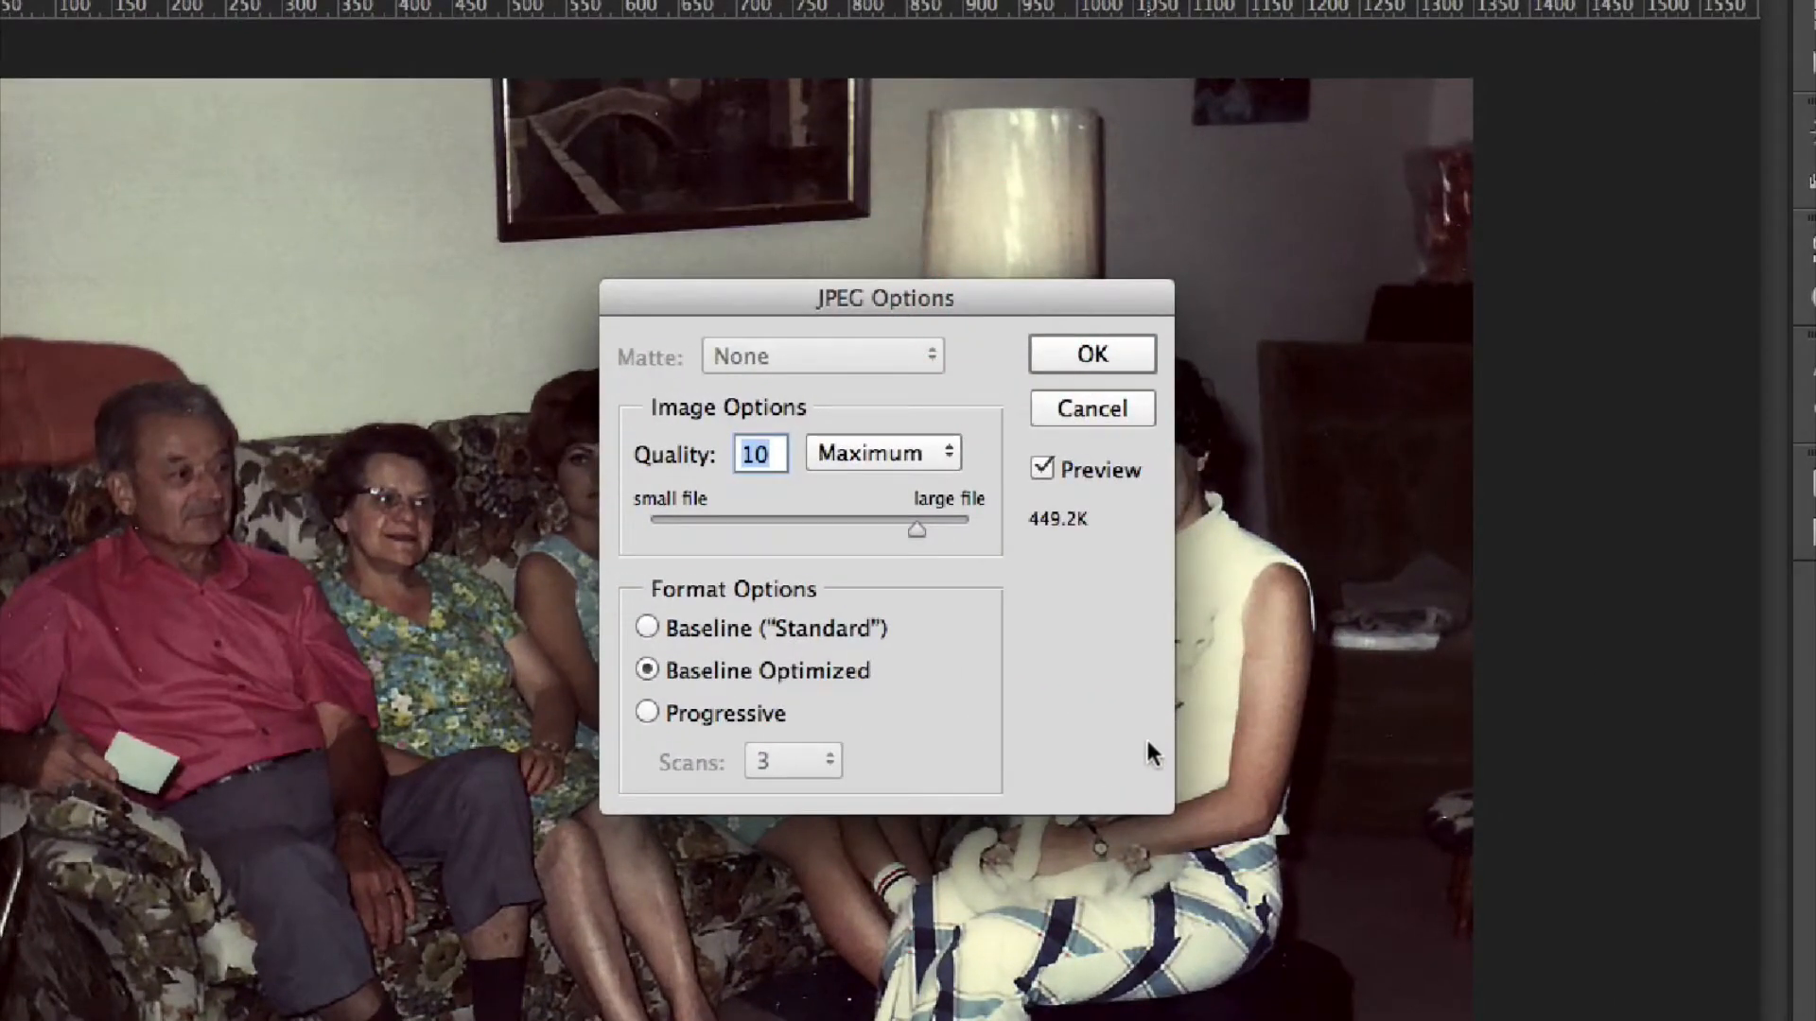
{"action": "left_click", "coordinate": [647, 713]}
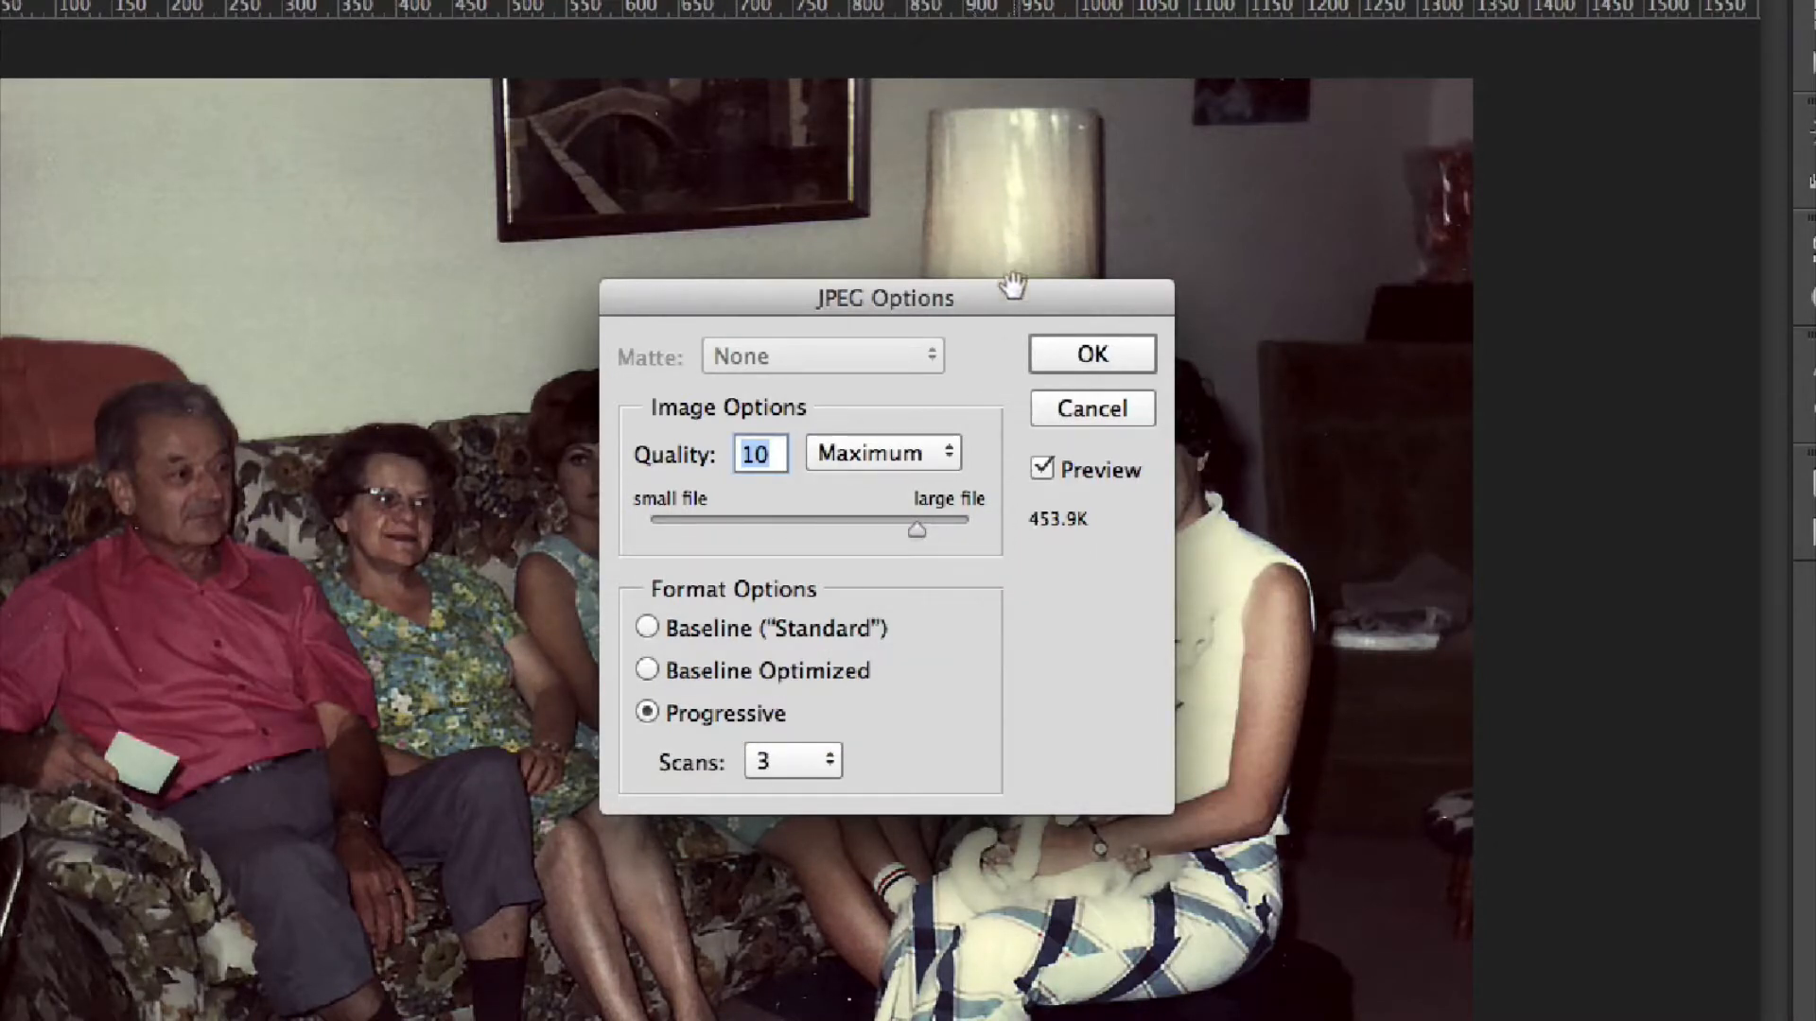
{"action": "left_click_drag", "start_coordinate": [1015, 294], "coordinate": [1592, 269]}
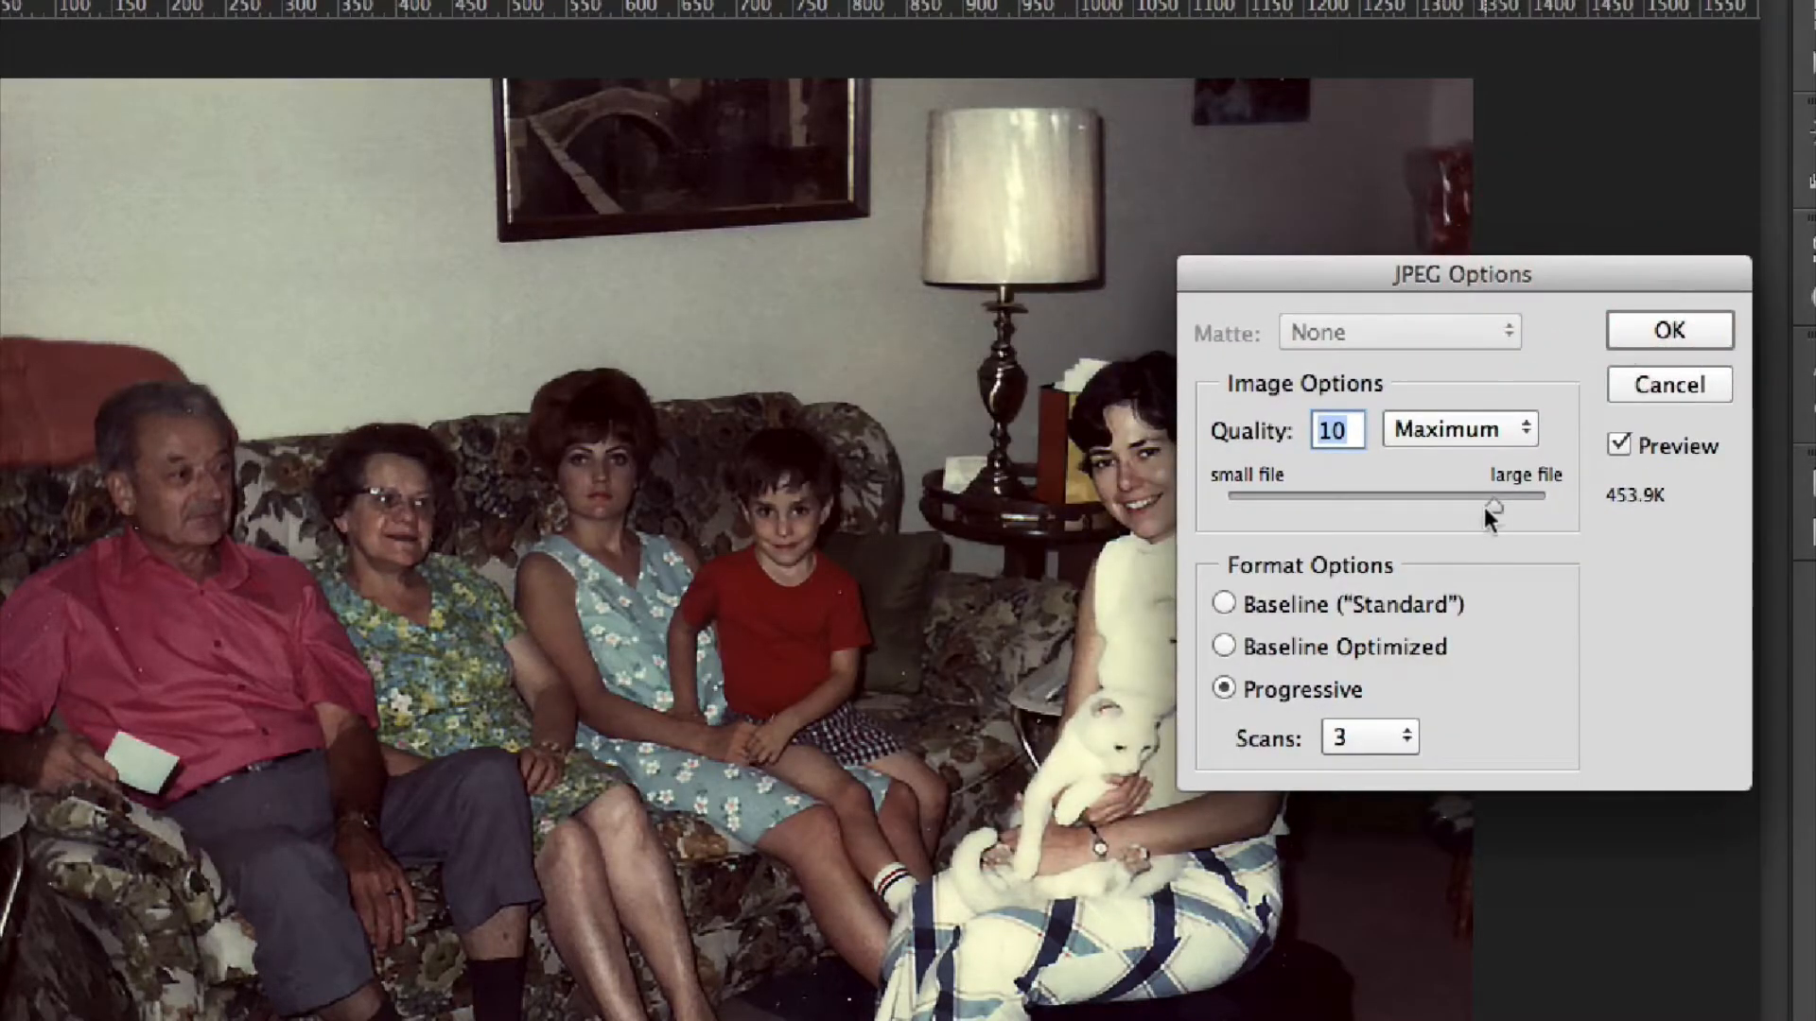
- Preview the JPEG at quality 1, 12 and 0, toggling the preview off and on at quality 1
{"action": "left_click_drag", "start_coordinate": [1490, 506], "coordinate": [1250, 506]}
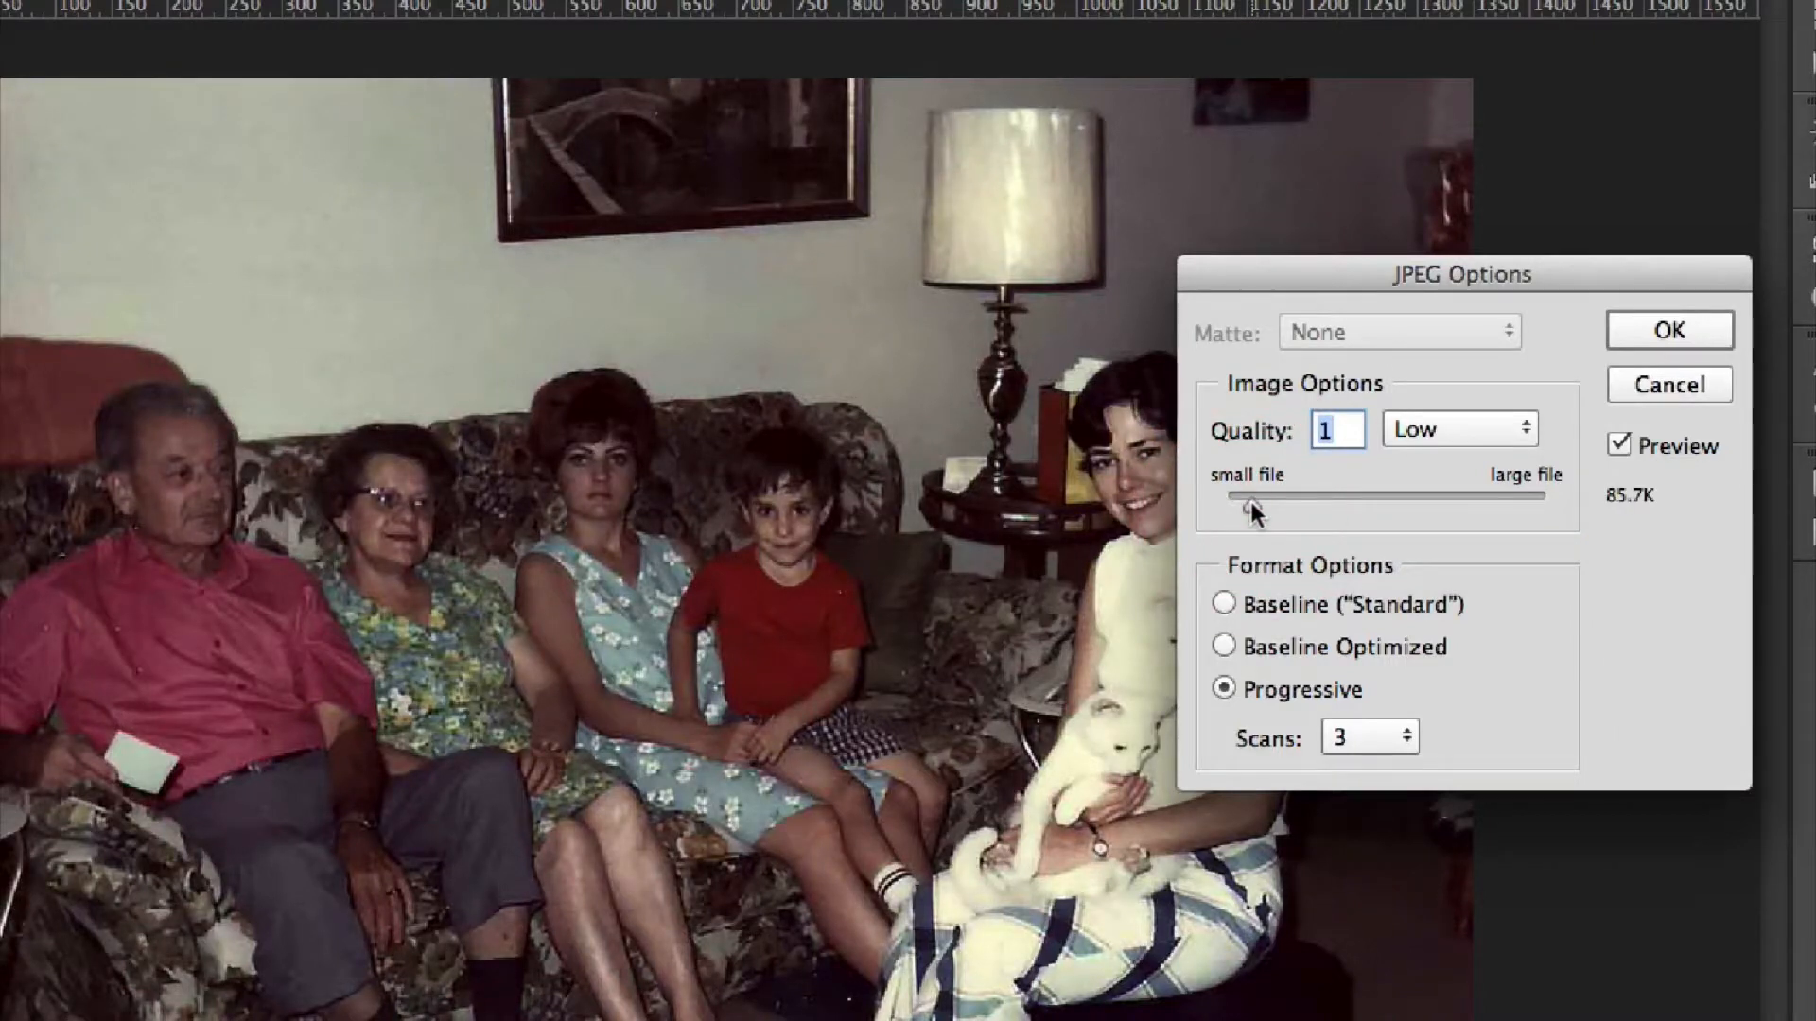
{"action": "left_click", "coordinate": [1614, 448]}
{"action": "left_click", "coordinate": [1614, 448]}
{"action": "left_click_drag", "start_coordinate": [1273, 275], "coordinate": [1052, 261]}
{"action": "left_click_drag", "start_coordinate": [1032, 493], "coordinate": [1330, 488]}
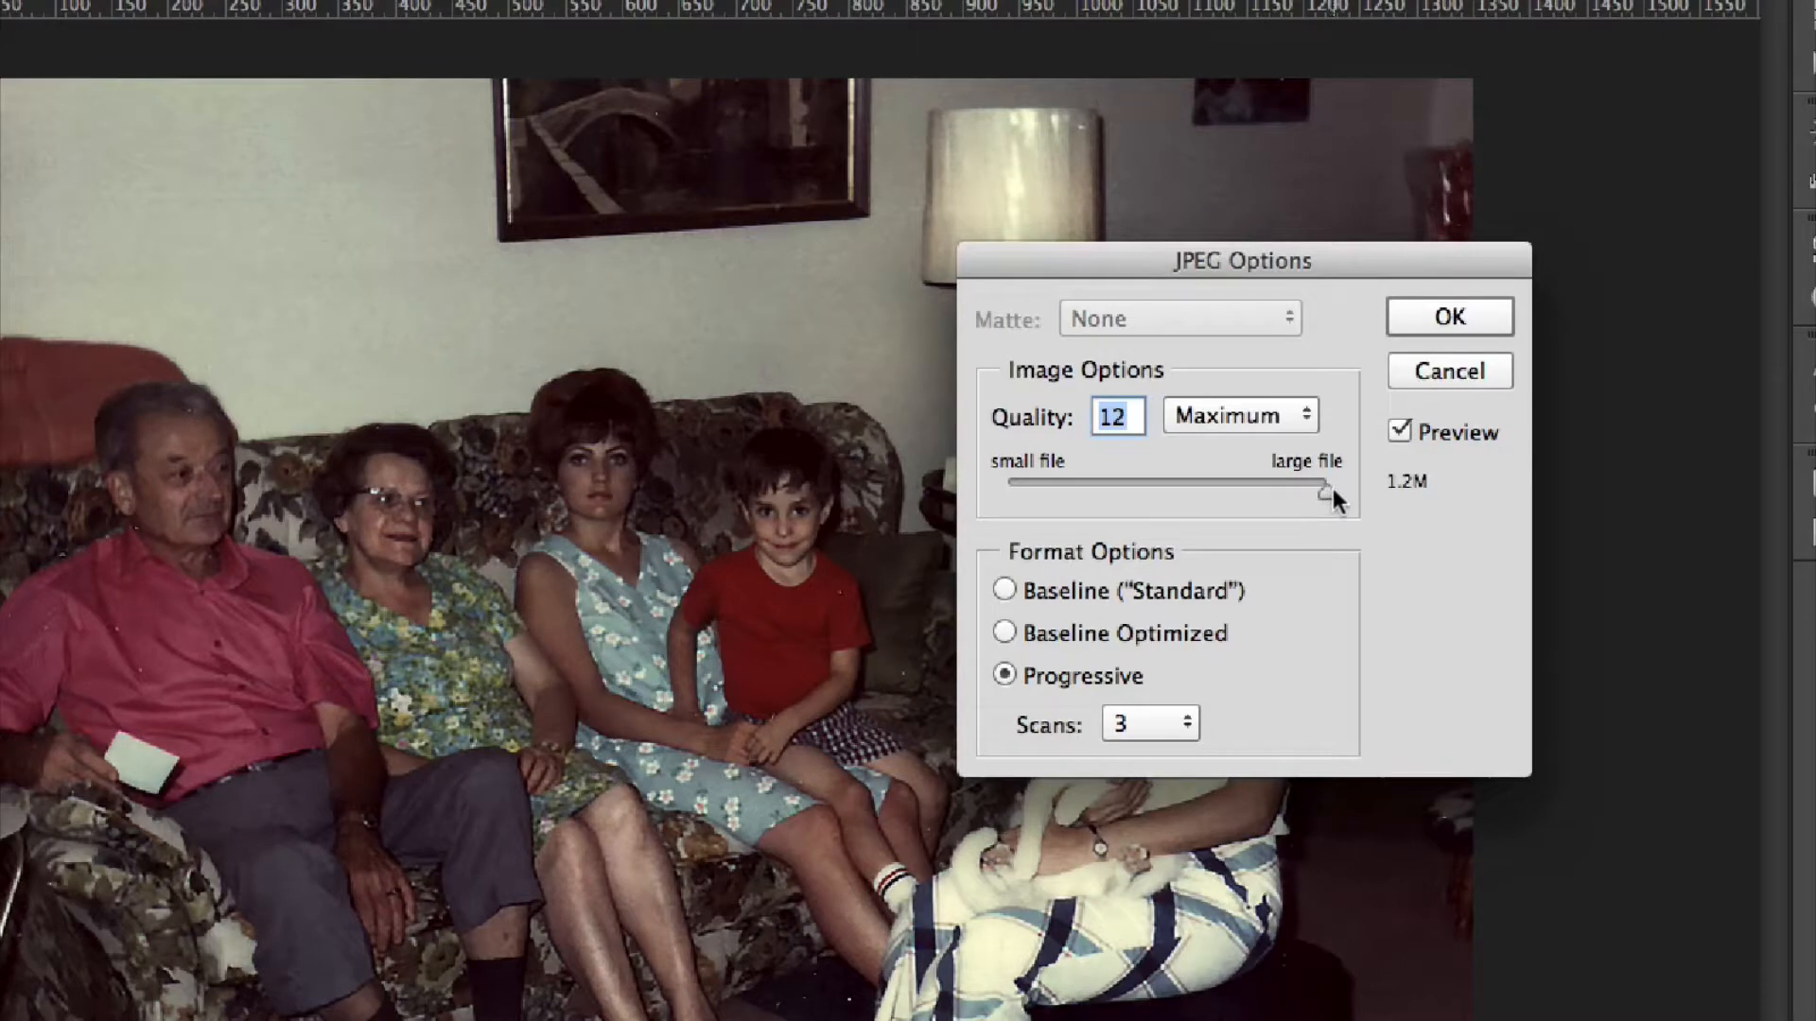
{"action": "left_click_drag", "start_coordinate": [1334, 496], "coordinate": [961, 501]}
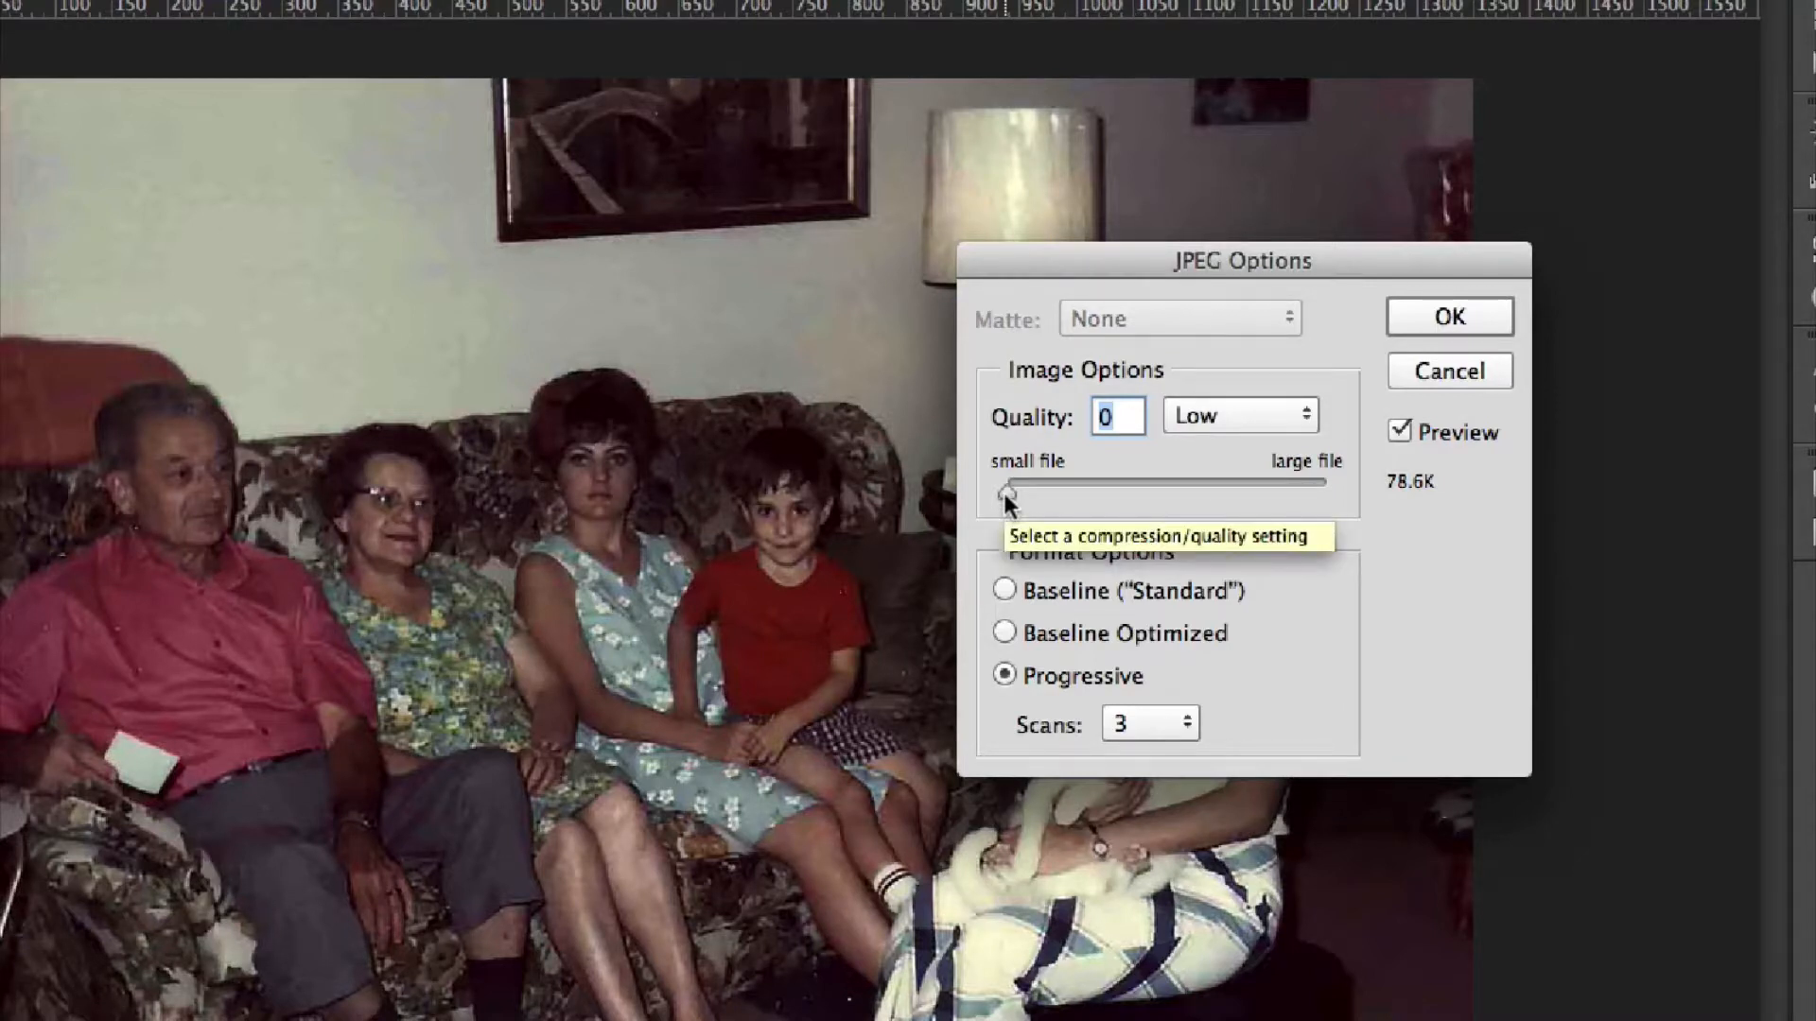
- Set the JPEG quality to 10 (Maximum) and finish saving the copy
{"action": "left_click_drag", "start_coordinate": [1006, 493], "coordinate": [1256, 488]}
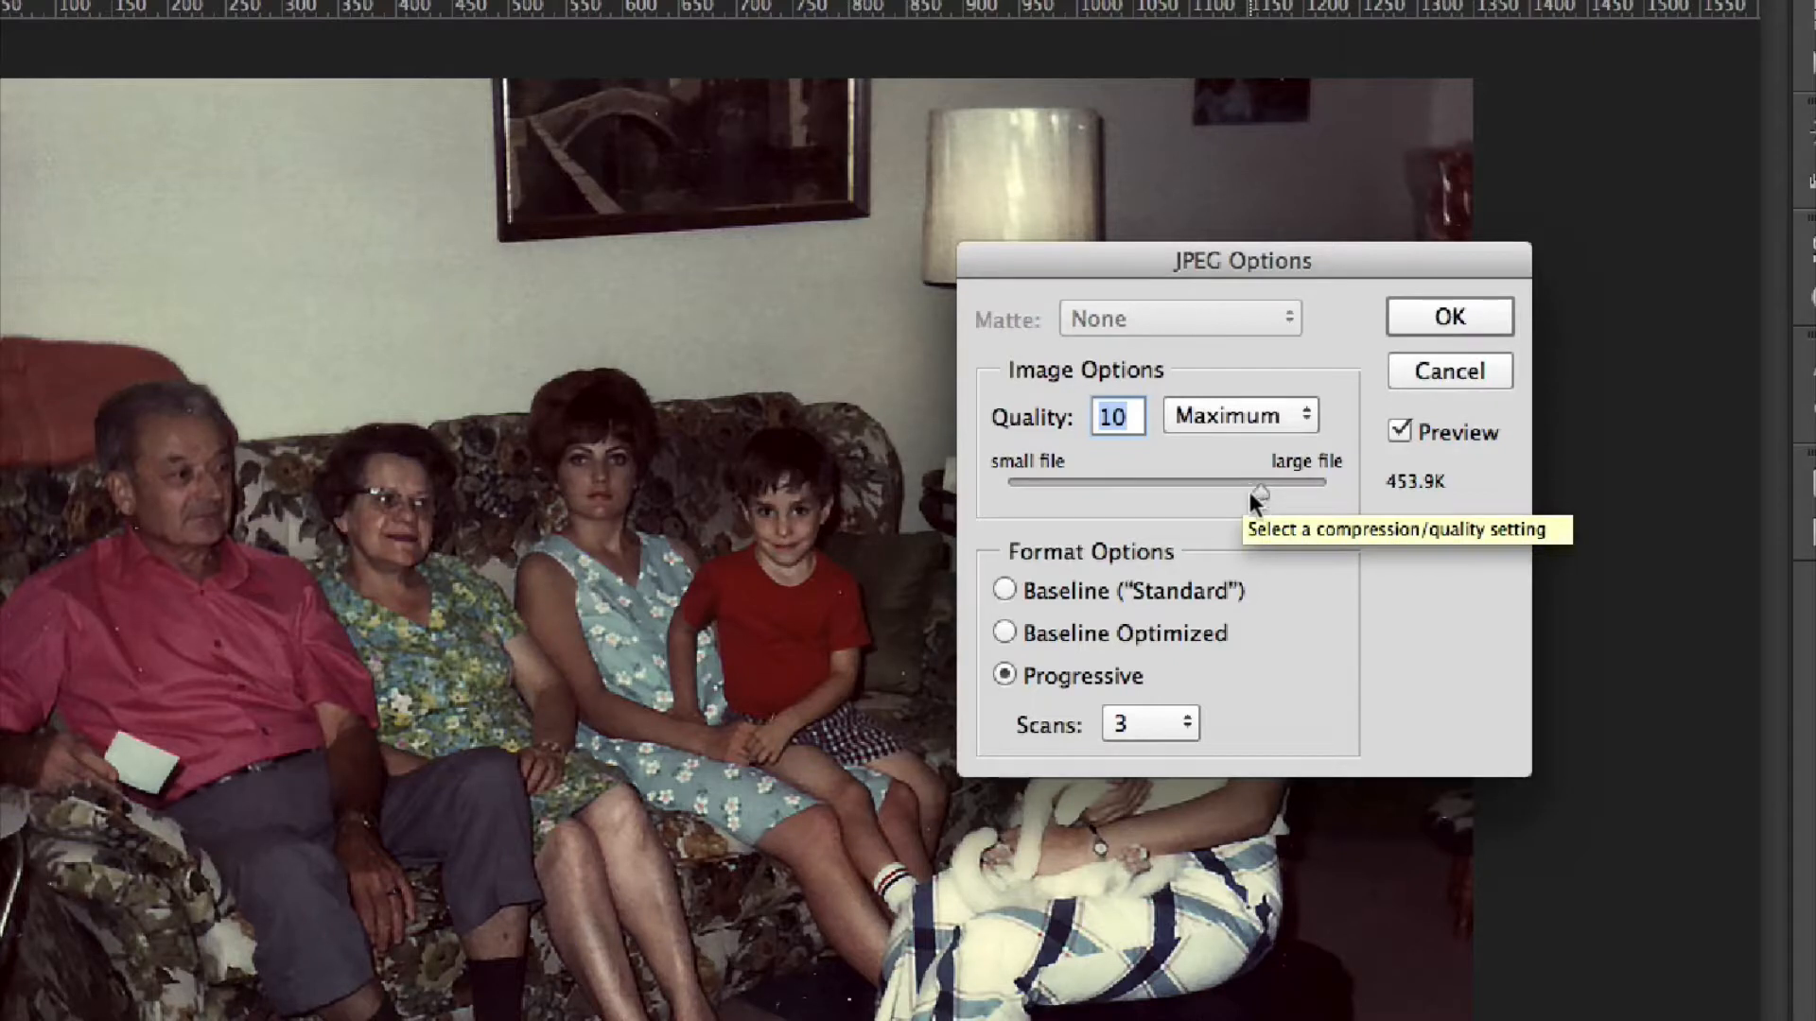
{"action": "mouse_move", "coordinate": [1258, 486]}
{"action": "left_mouse_down"}
{"action": "mouse_move", "coordinate": [1343, 501]}
{"action": "mouse_move", "coordinate": [1268, 497]}
{"action": "left_mouse_up"}
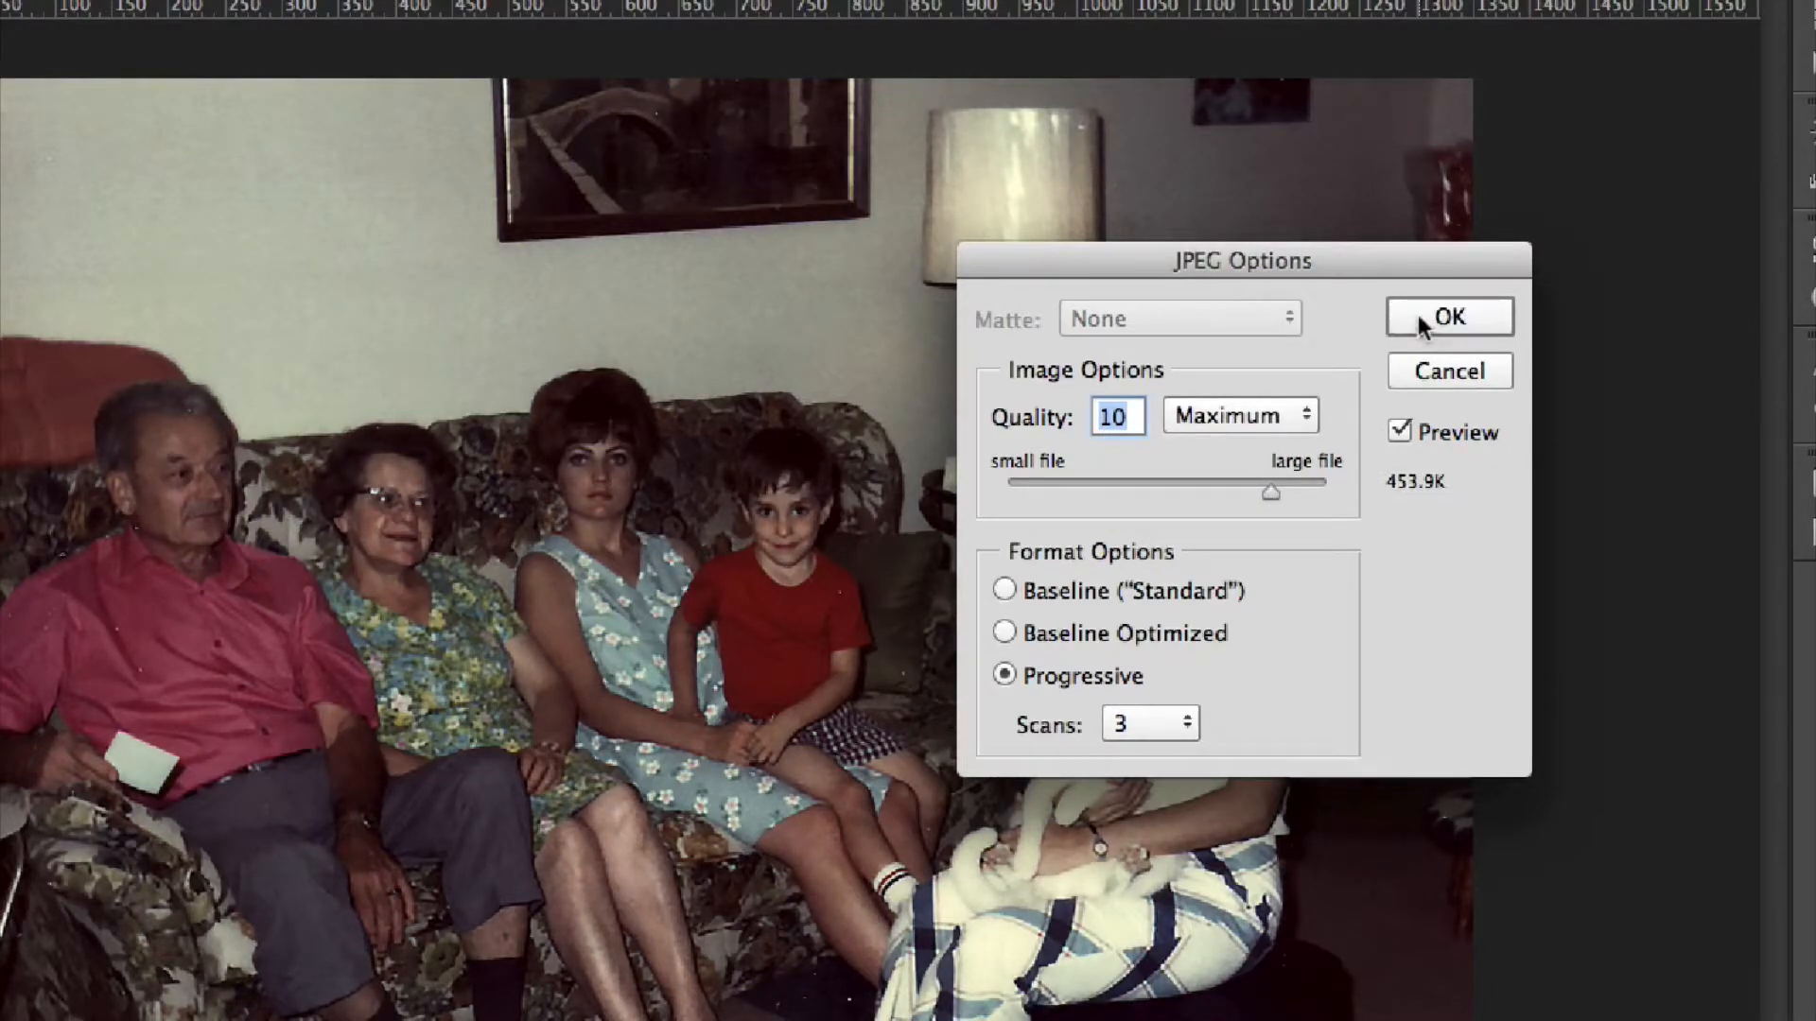
{"action": "left_click", "coordinate": [1447, 317]}
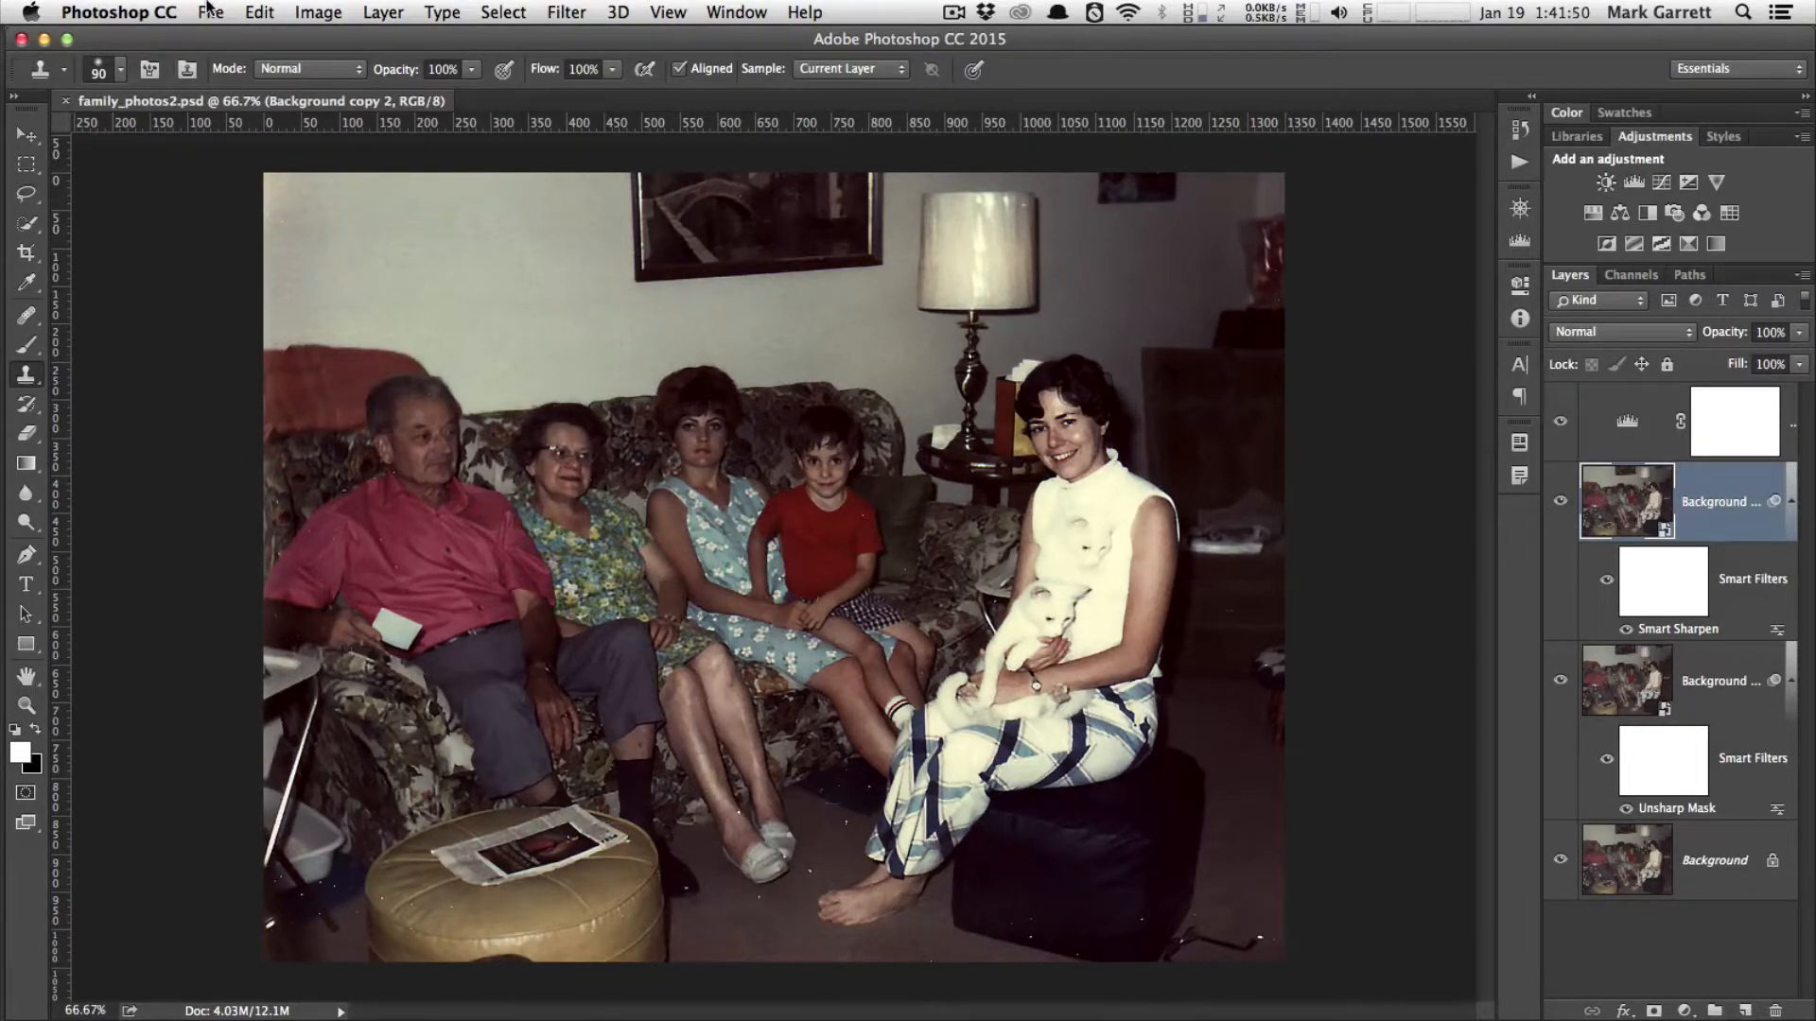
- Open the Export As settings for the photo and reposition the dialog
{"action": "left_click", "coordinate": [208, 9]}
{"action": "mouse_move", "coordinate": [280, 326]}
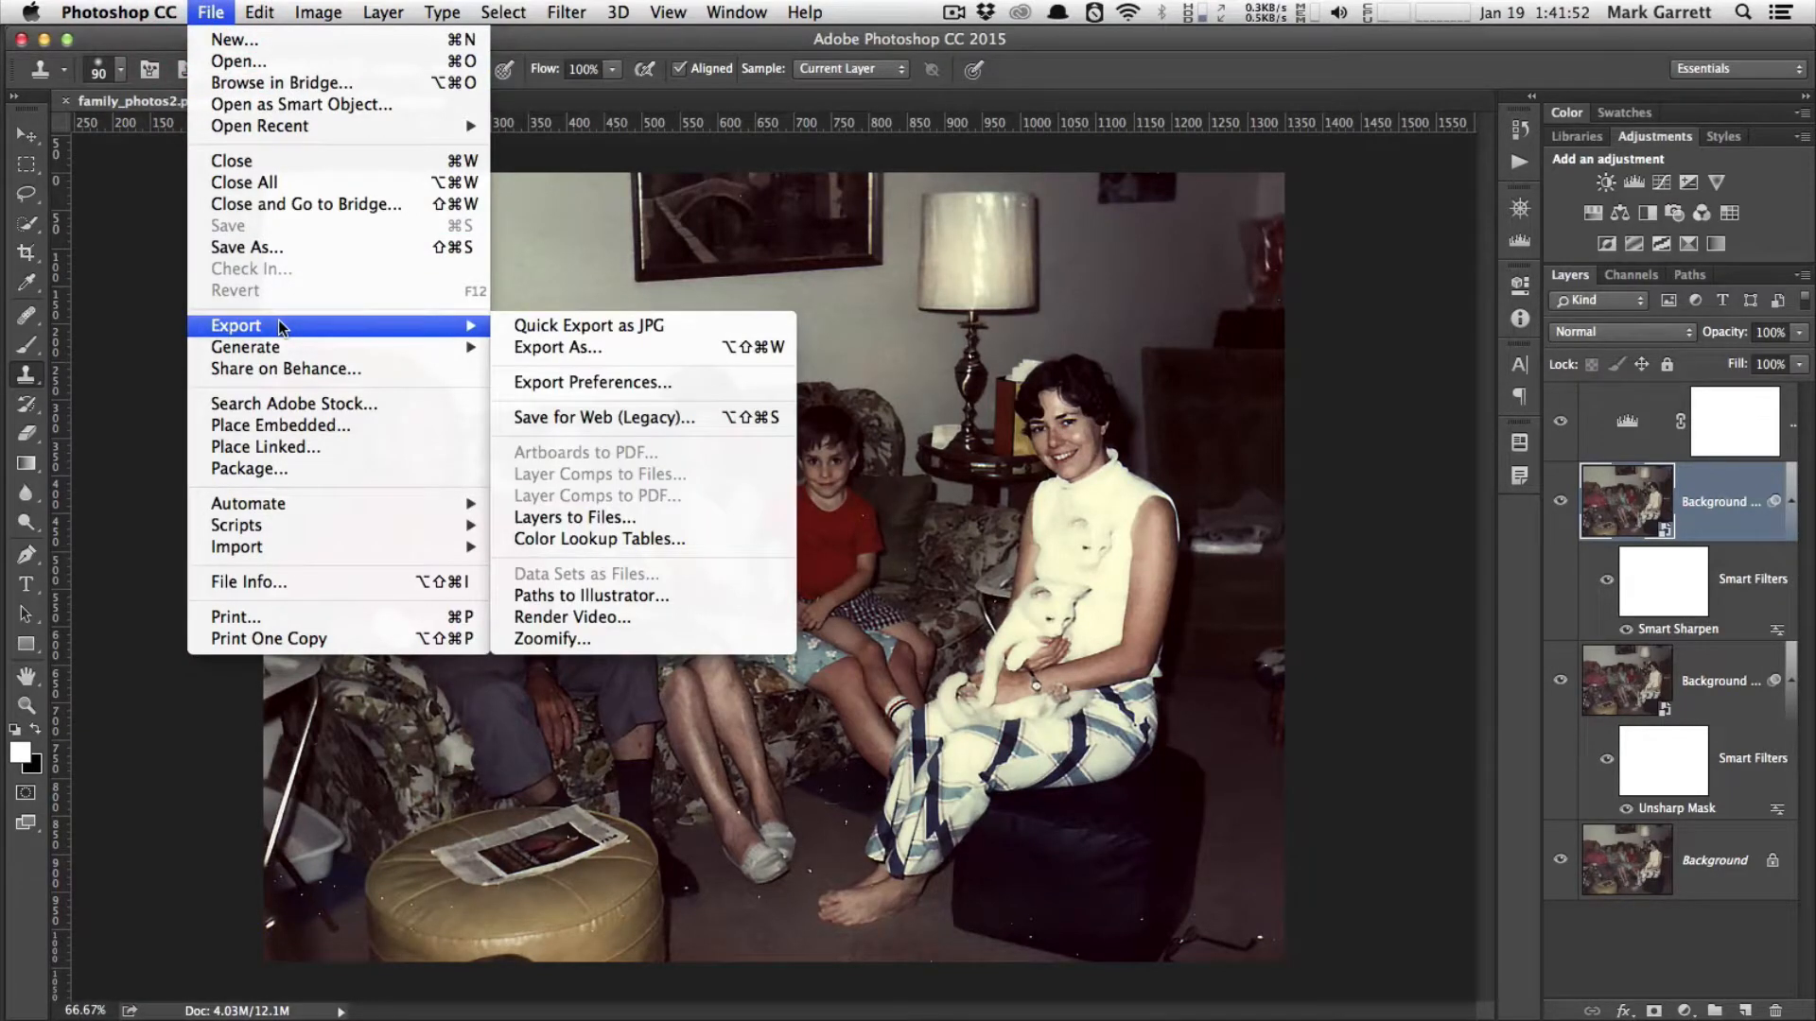
{"action": "left_click", "coordinate": [598, 350]}
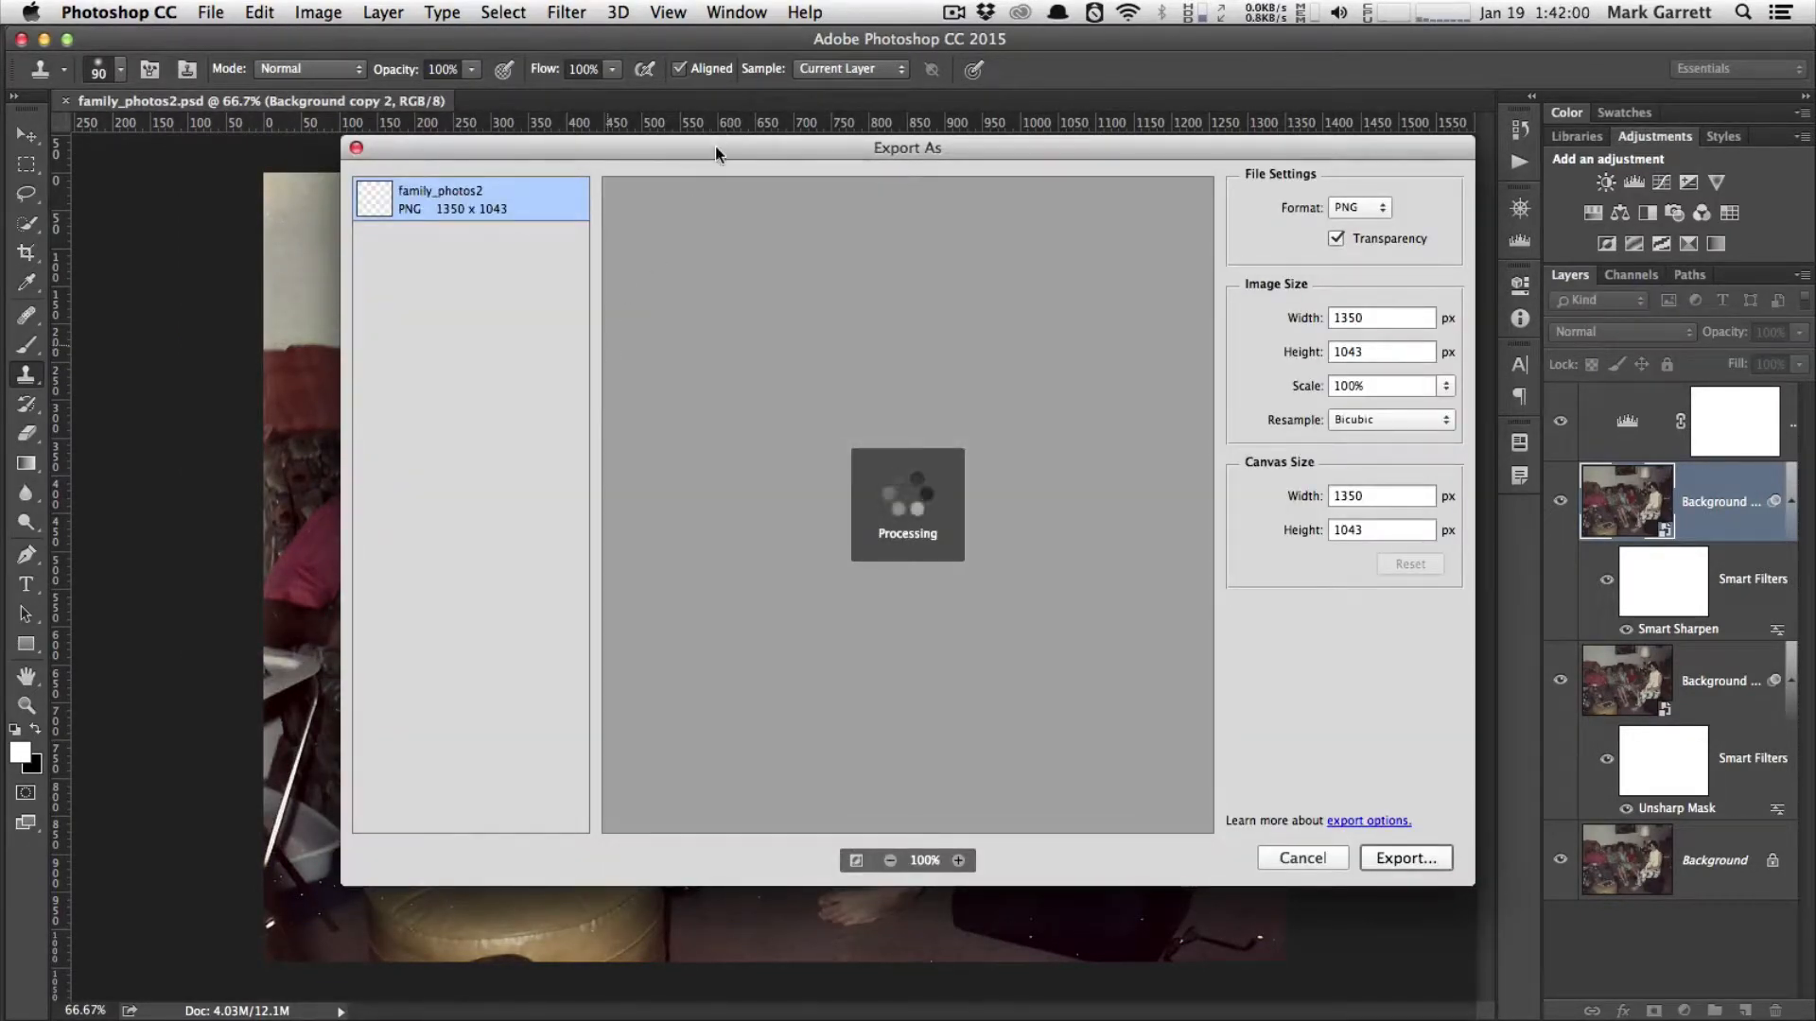
{"action": "left_click_drag", "start_coordinate": [716, 148], "coordinate": [678, 162]}
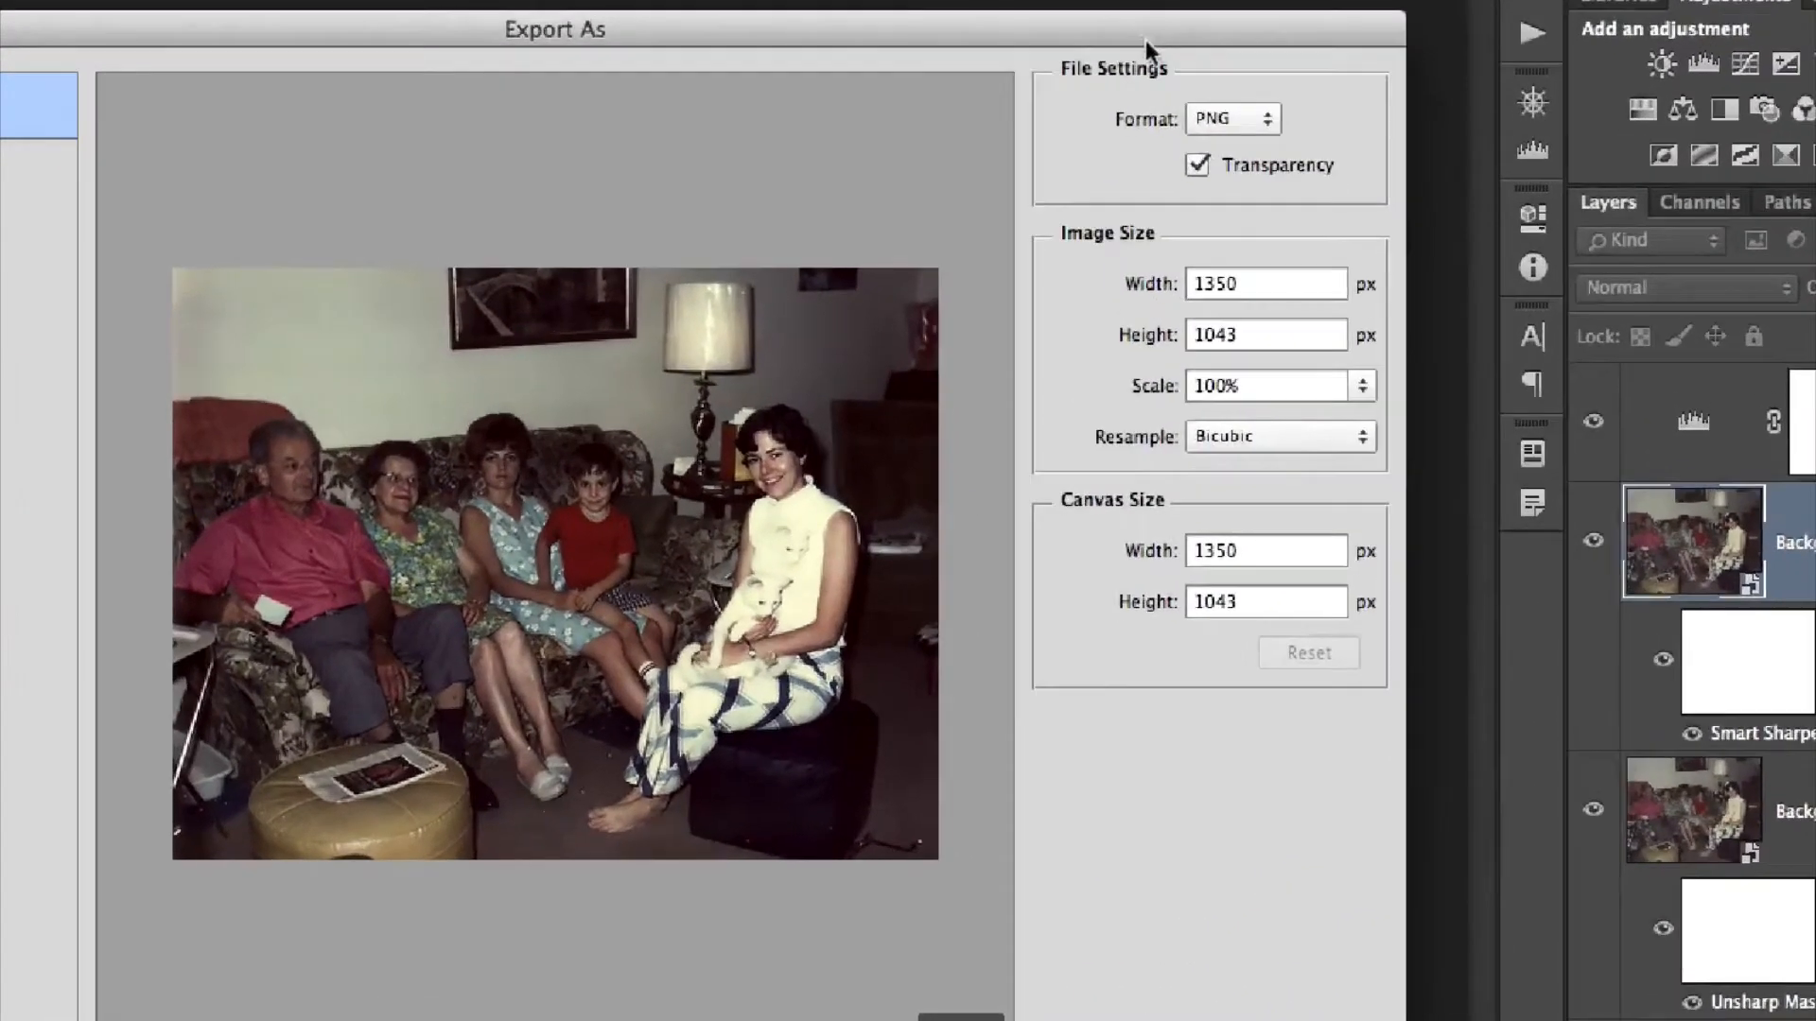
{"action": "left_click_drag", "start_coordinate": [1254, 161], "coordinate": [1217, 180]}
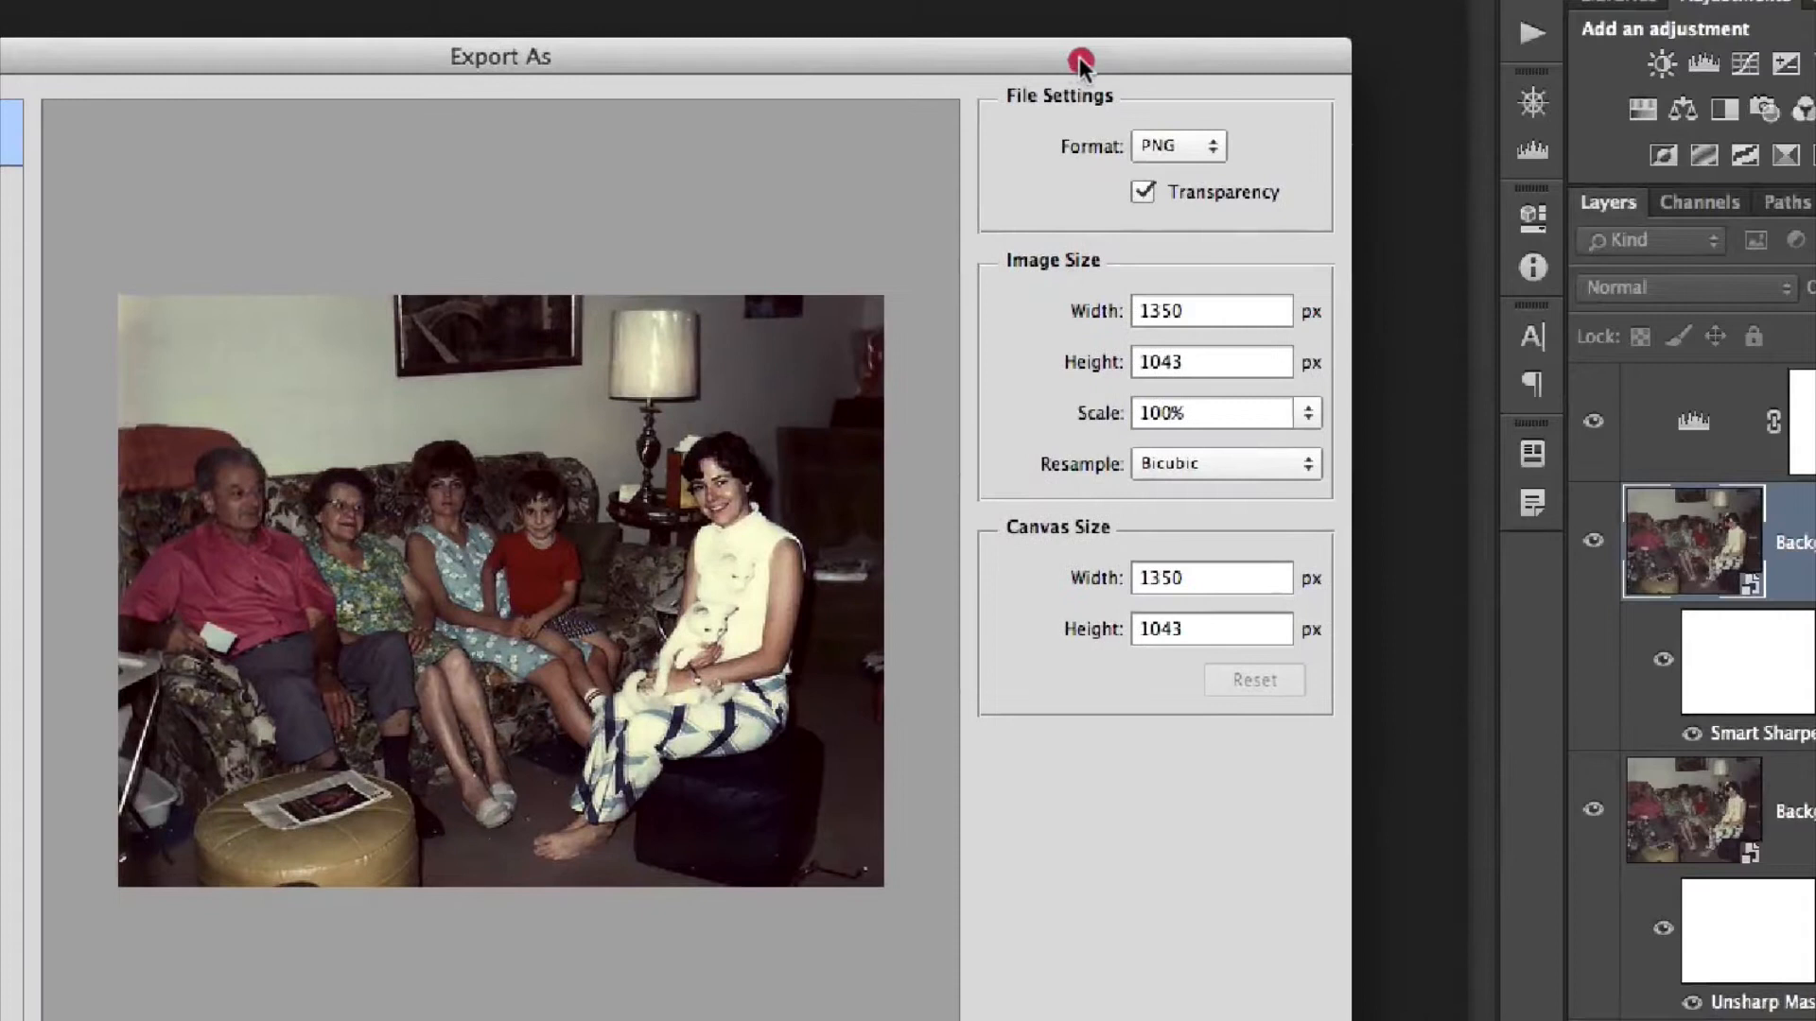
{"action": "left_click", "coordinate": [1171, 142]}
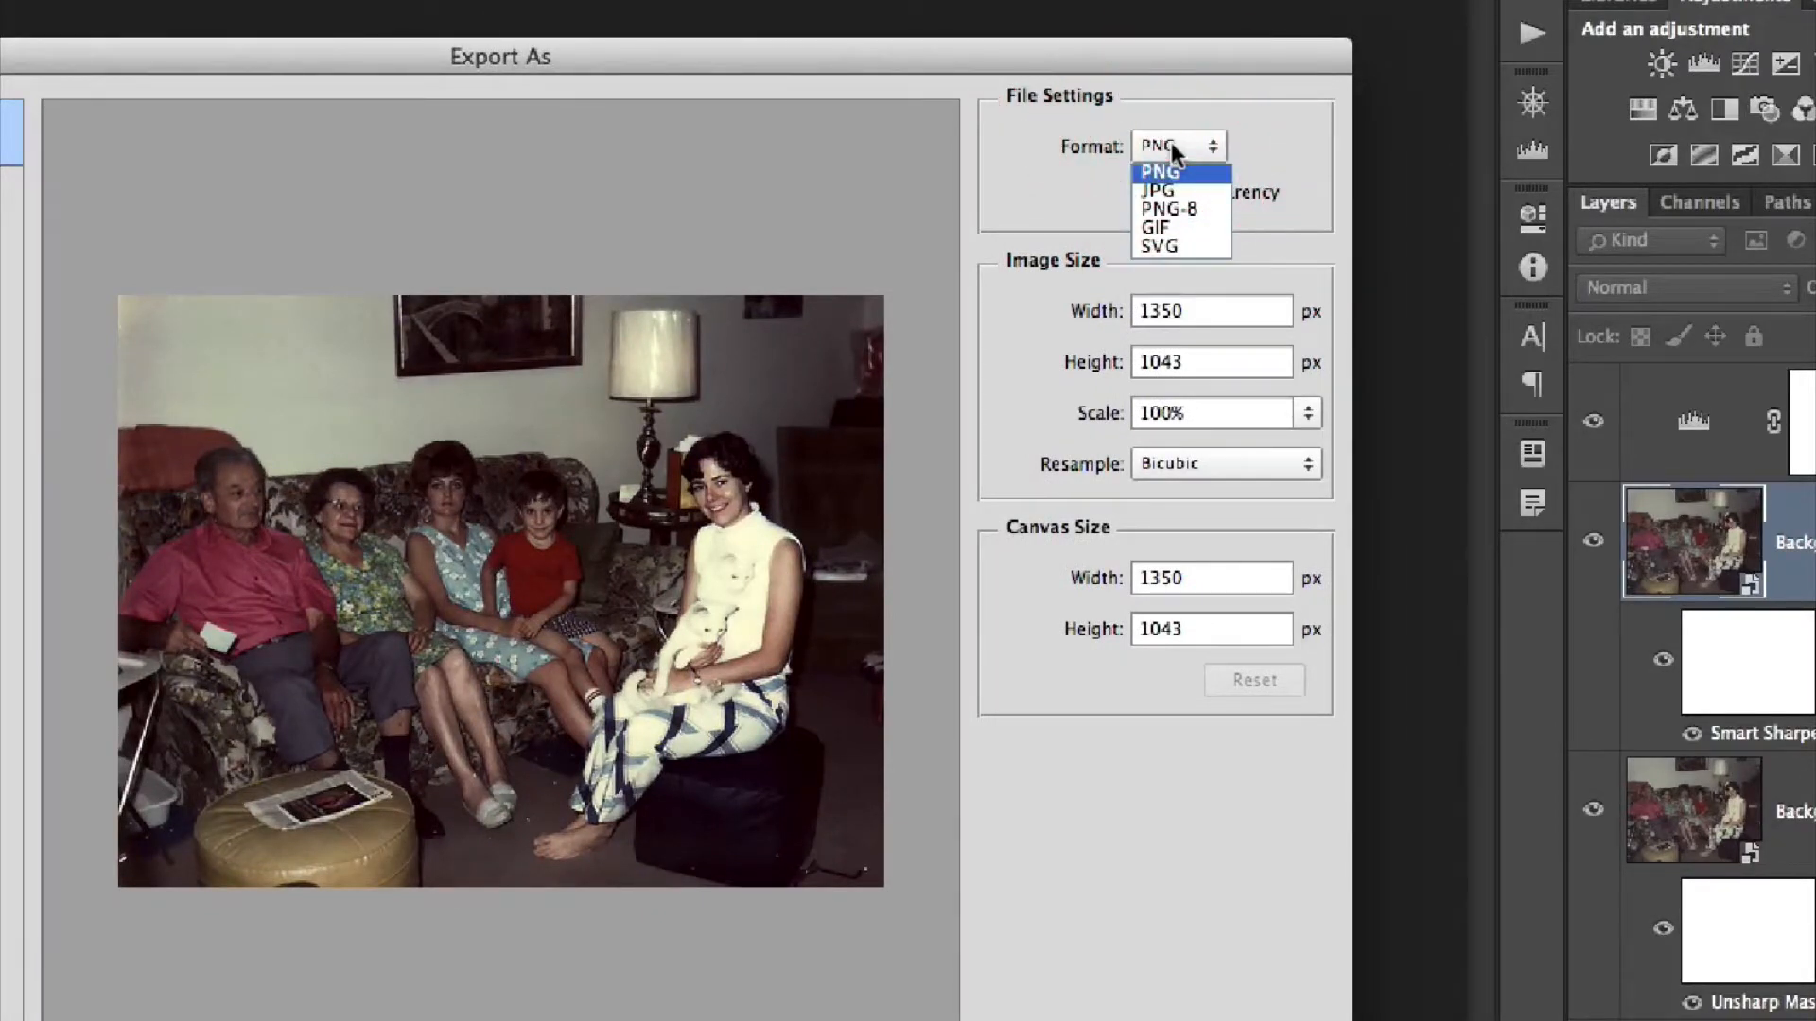
{"action": "left_click", "coordinate": [1140, 52]}
{"action": "left_click", "coordinate": [1151, 41]}
{"action": "left_click", "coordinate": [1176, 173]}
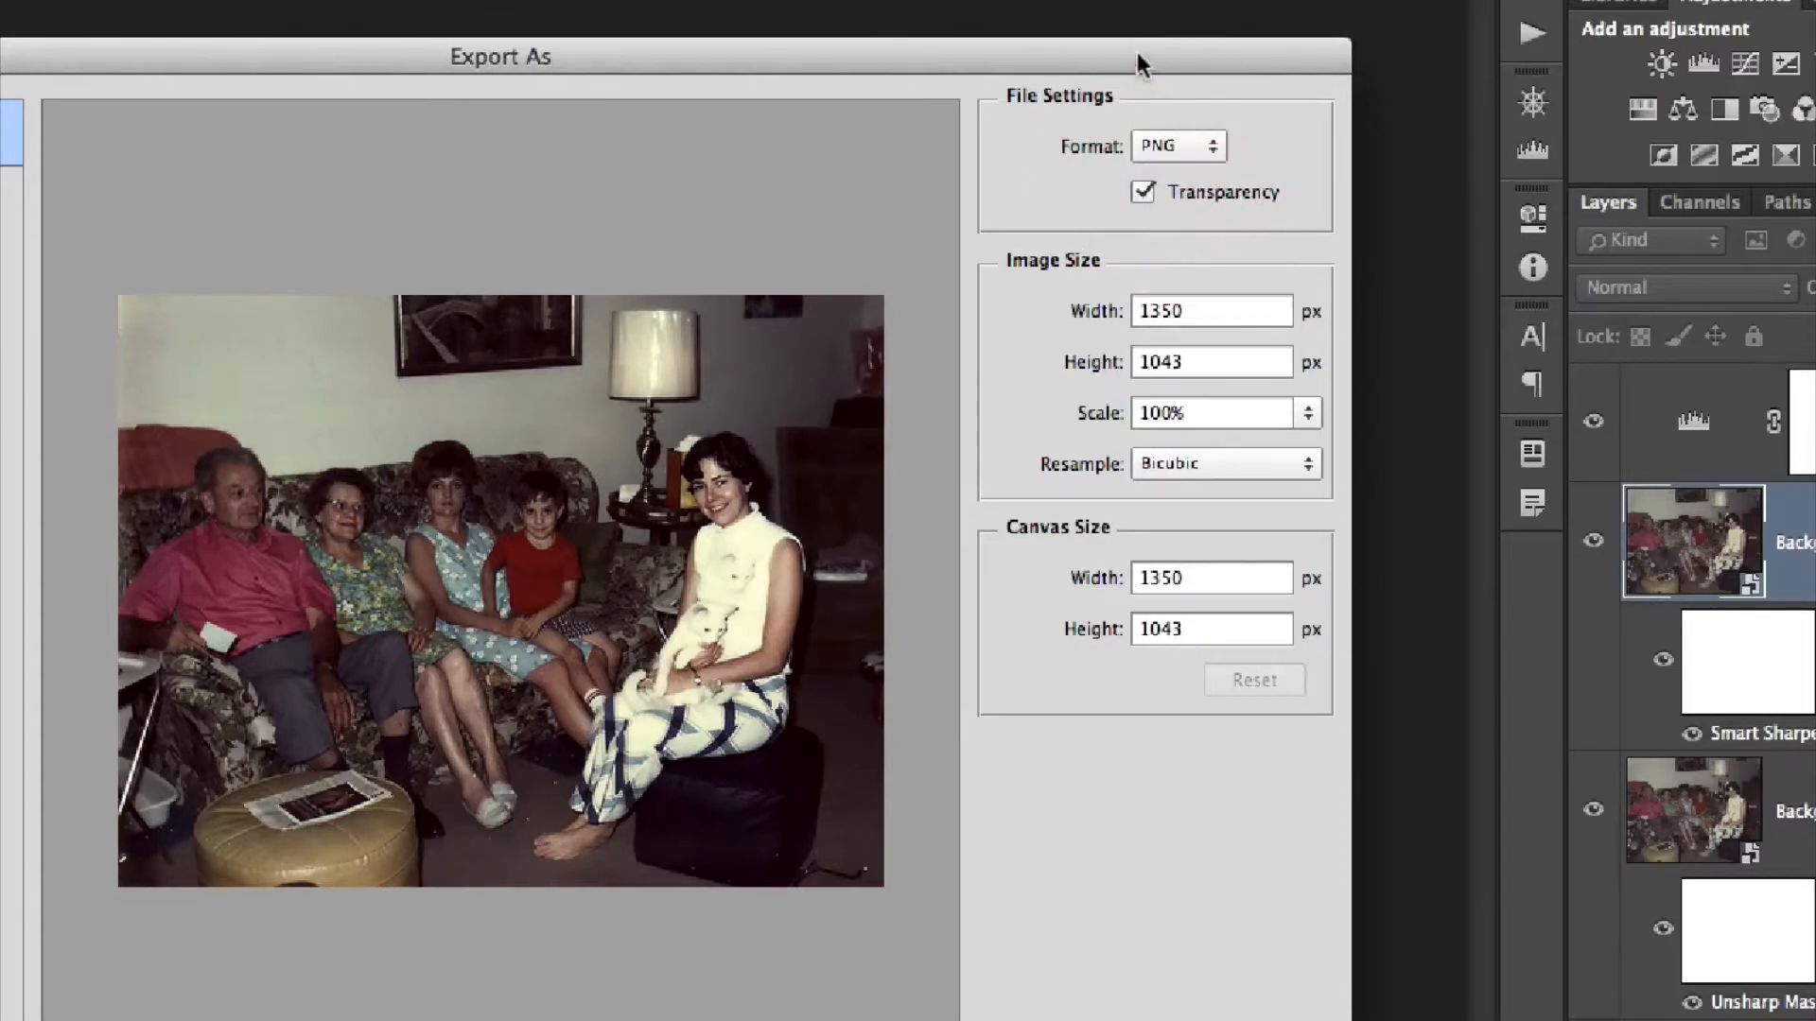
{"action": "left_click_drag", "start_coordinate": [1139, 53], "coordinate": [1152, 36]}
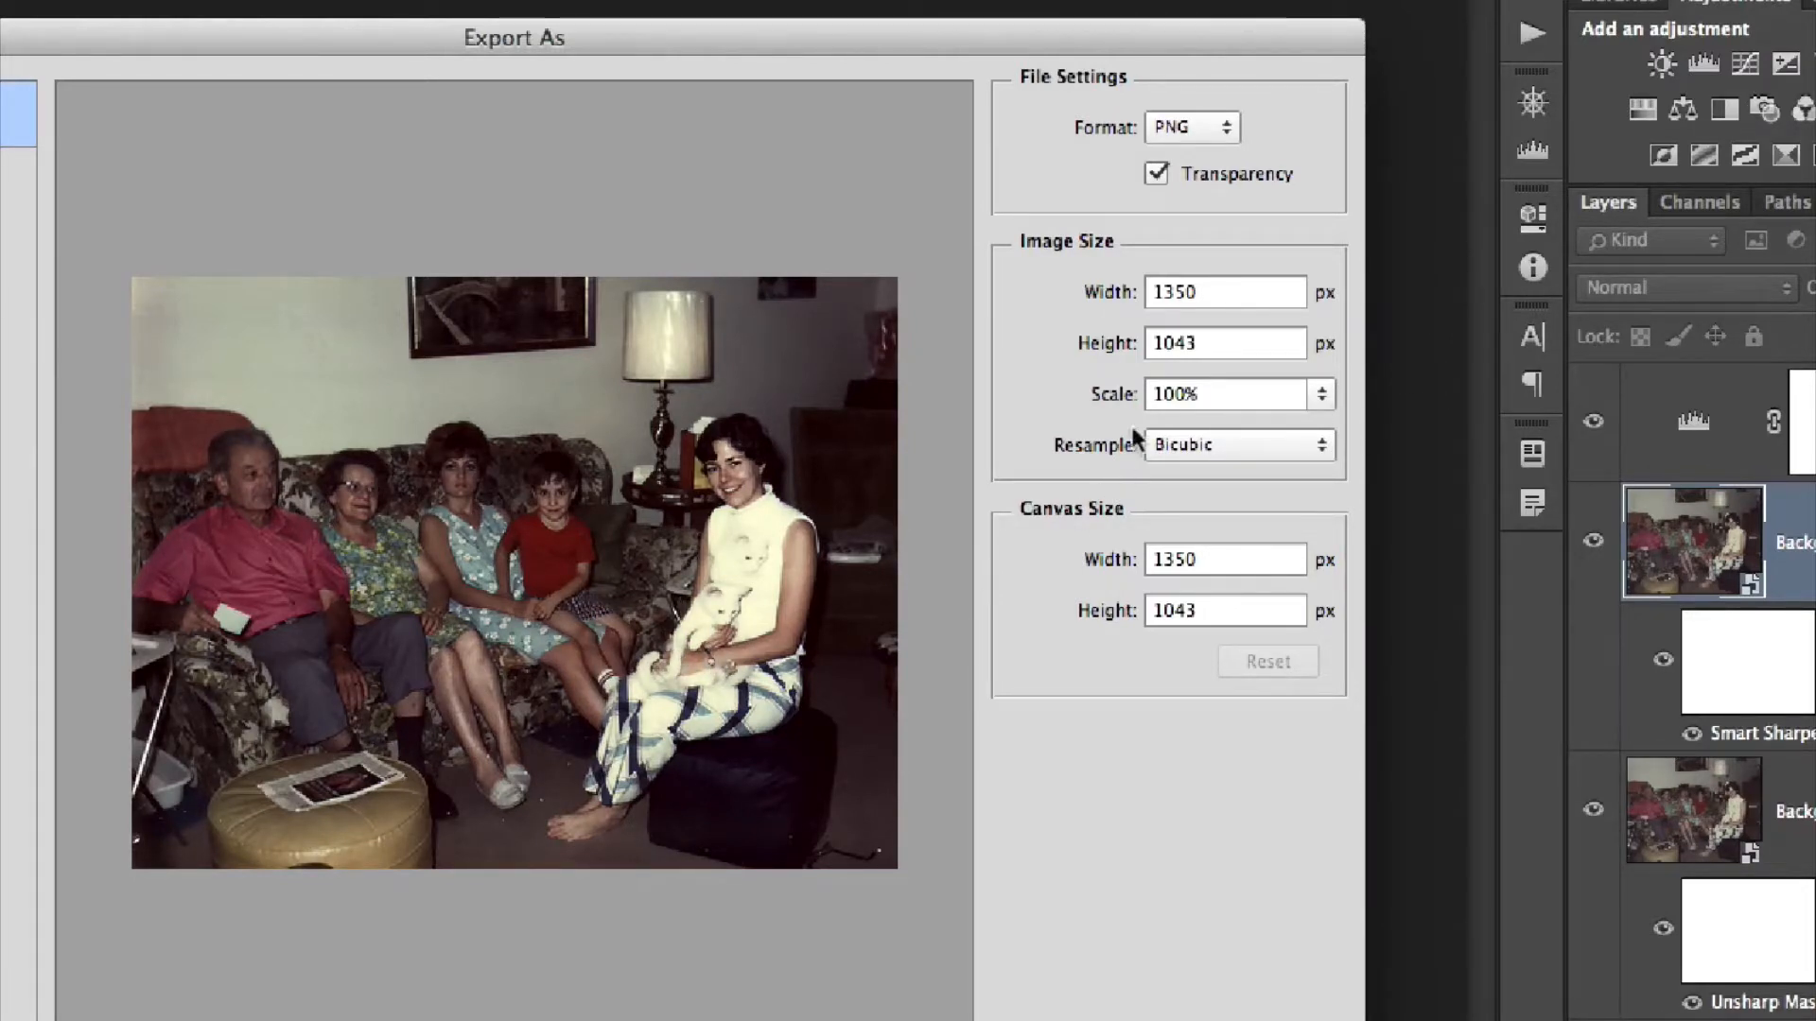
- Set the export format to JPG, with the preview at 66.67% in an enlarged Export As dialog
{"action": "left_click", "coordinate": [1176, 125]}
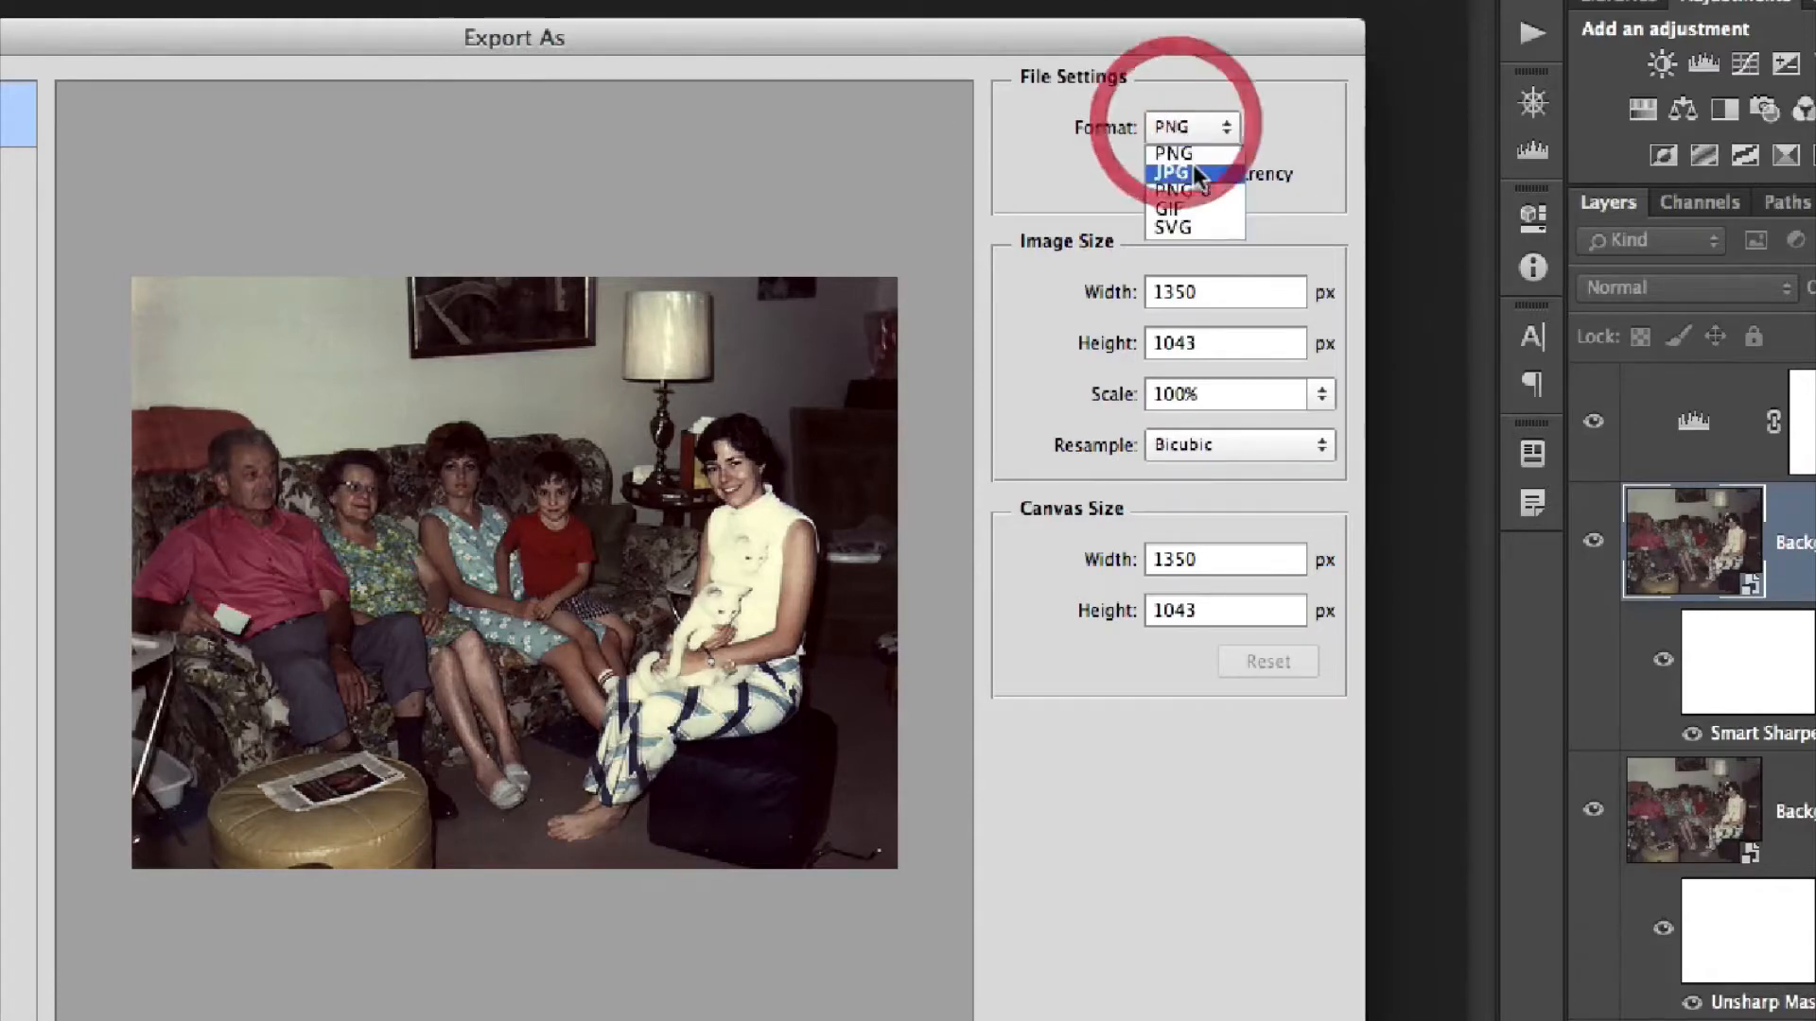
{"action": "left_click", "coordinate": [1194, 173]}
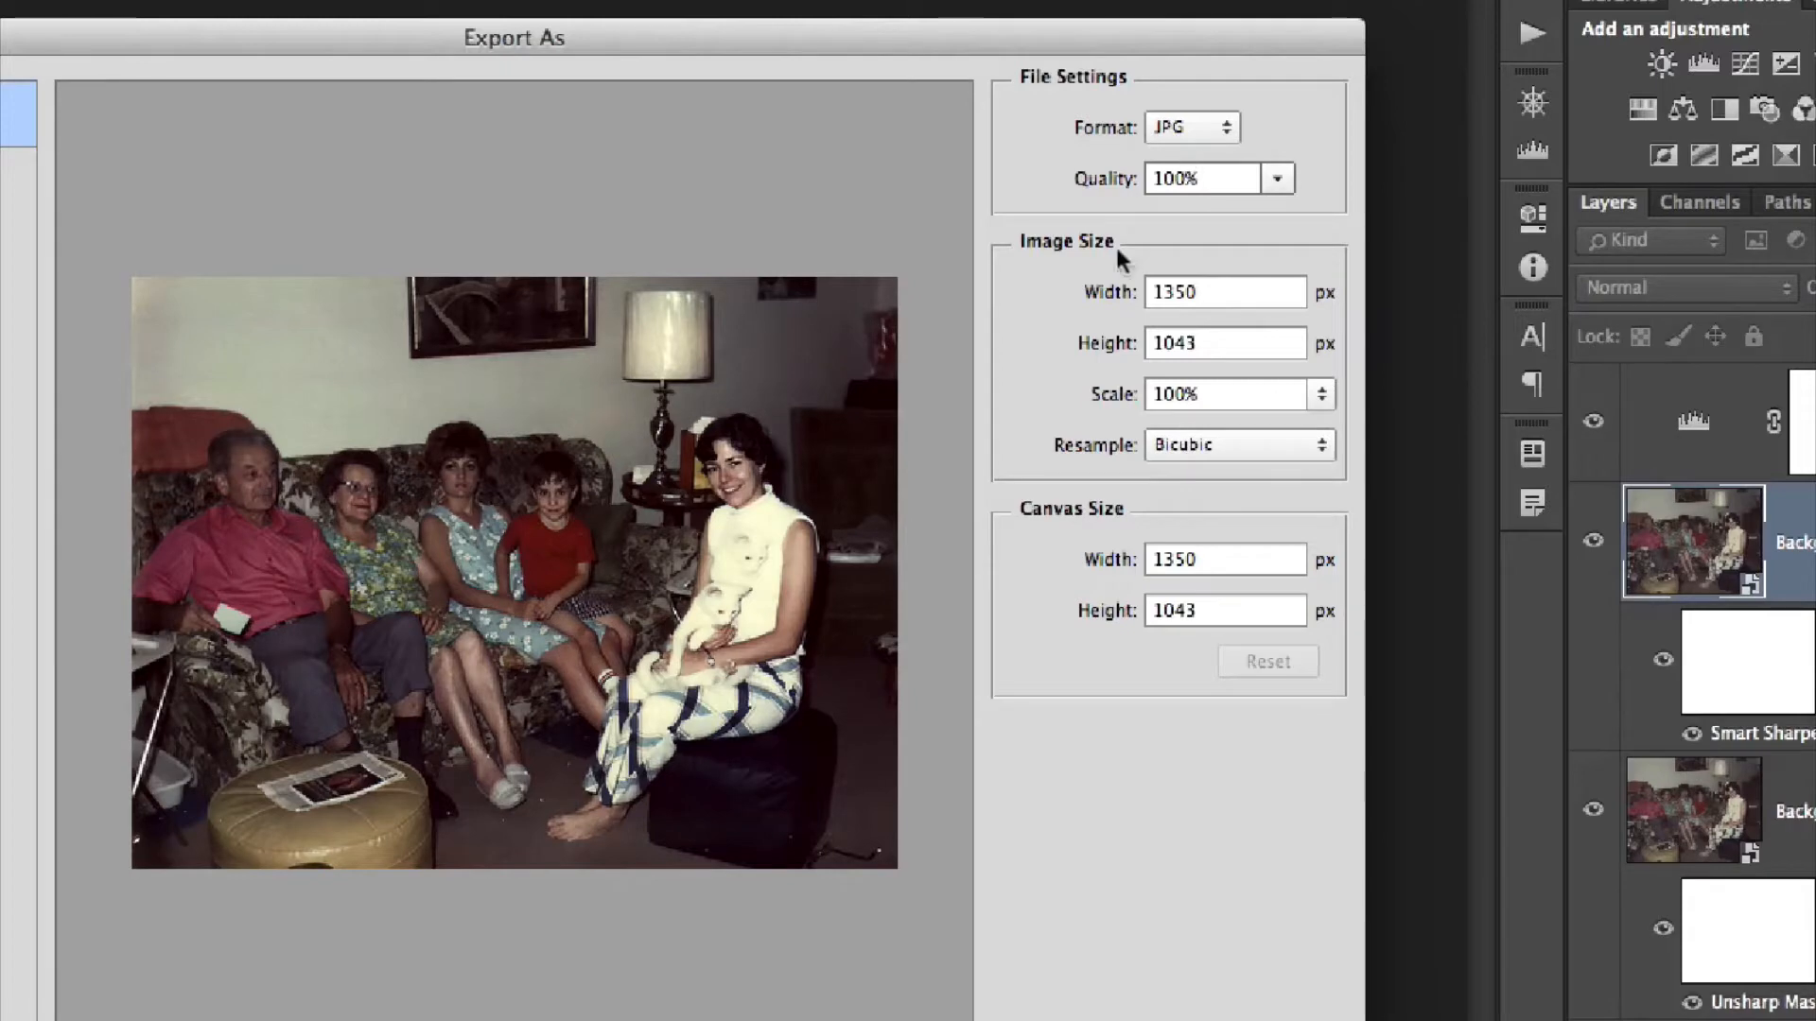
{"action": "left_click", "coordinate": [879, 873]}
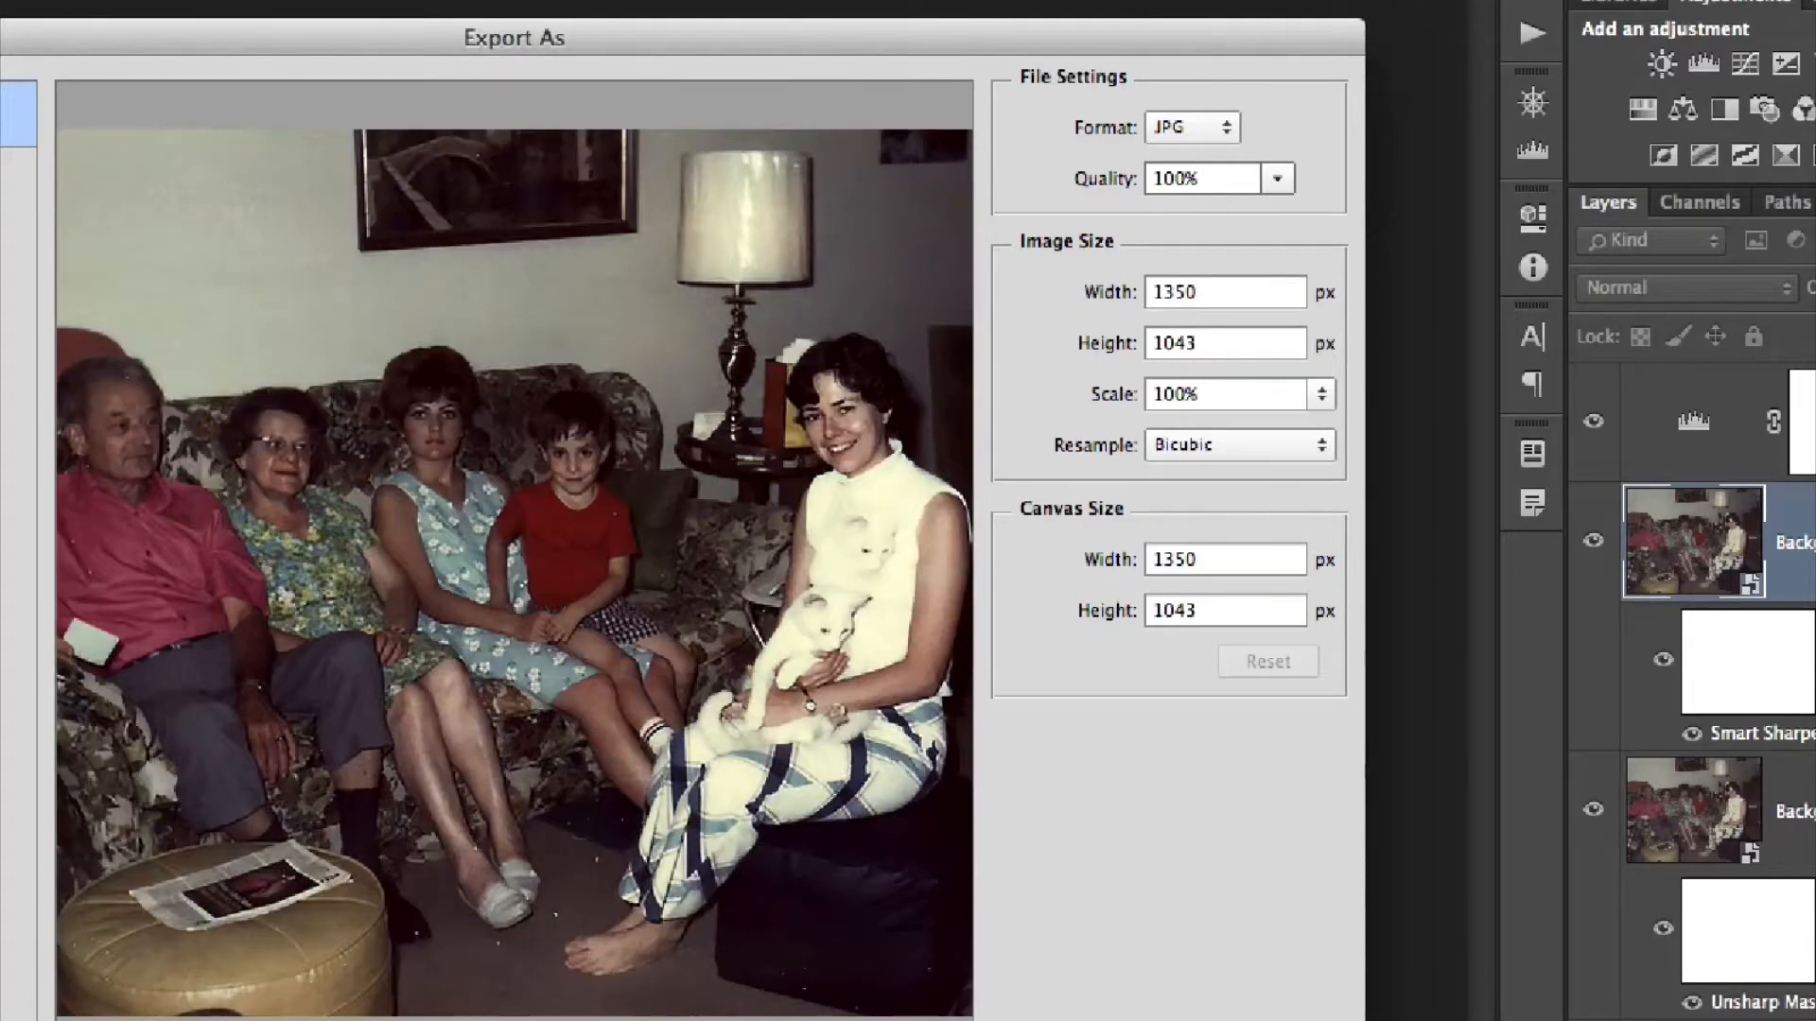
{"action": "left_click", "coordinate": [879, 873]}
{"action": "left_click_drag", "start_coordinate": [843, 35], "coordinate": [823, 28]}
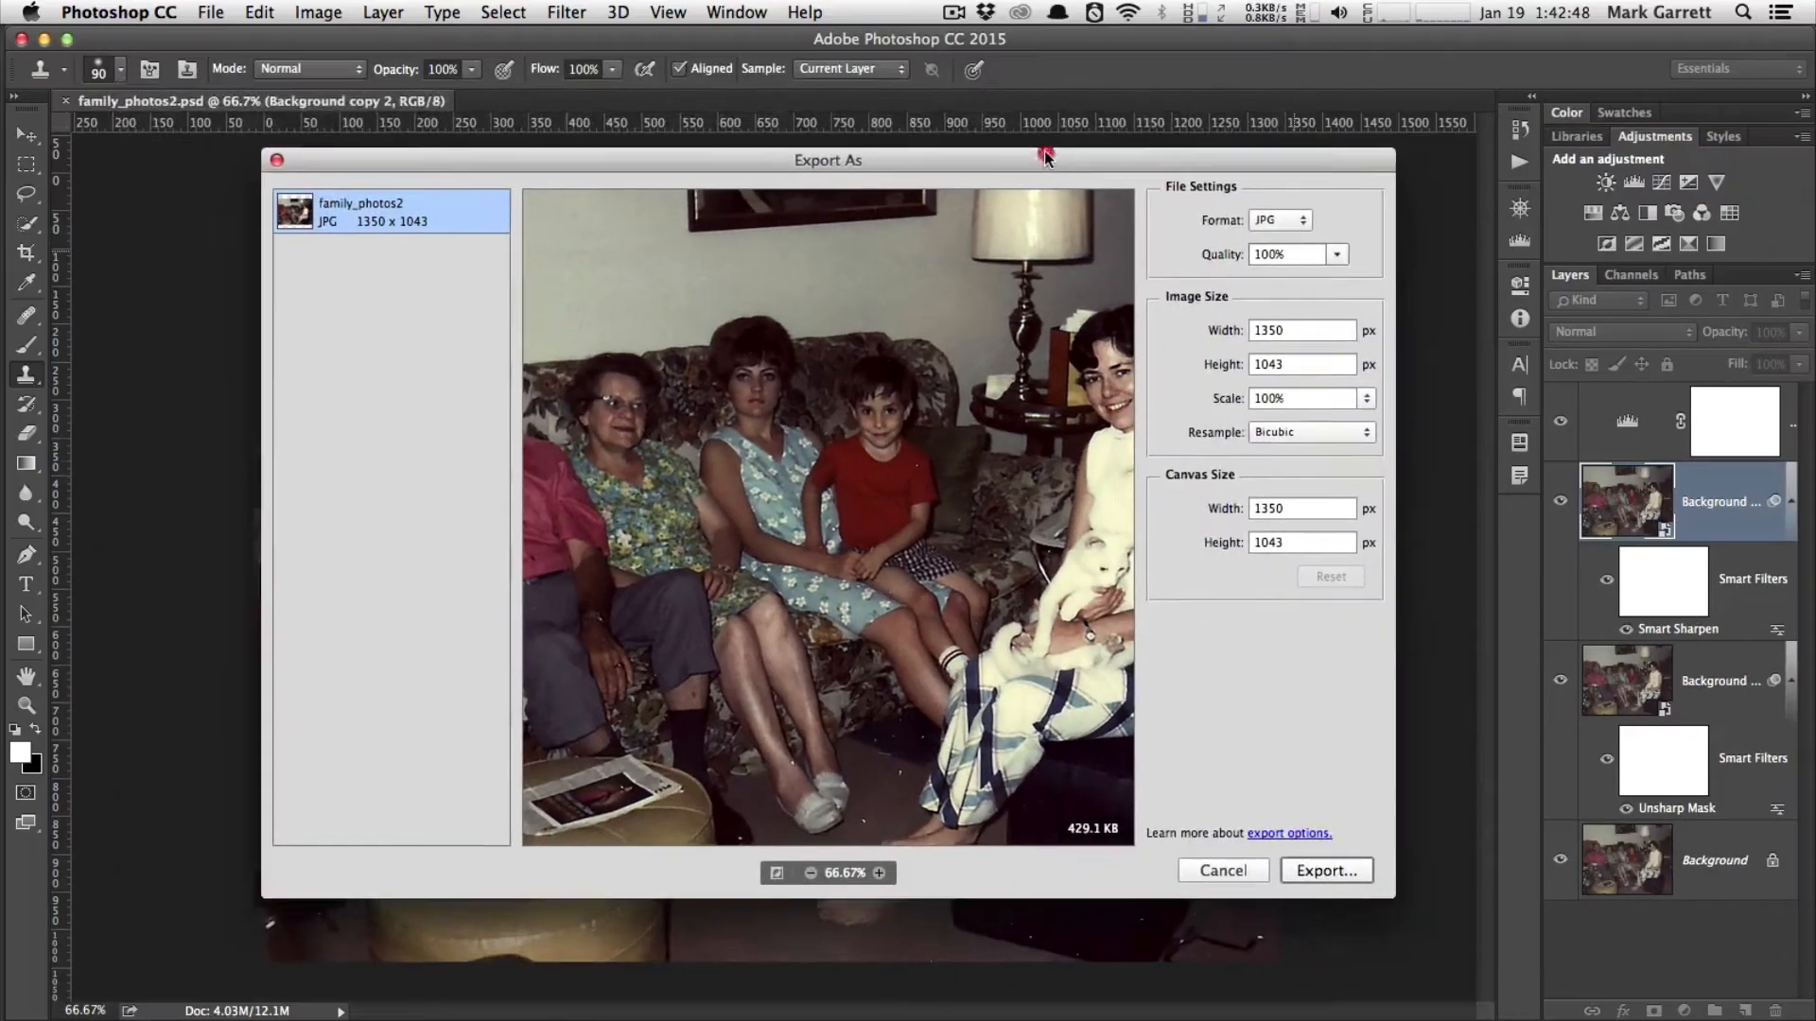
{"action": "left_click_drag", "start_coordinate": [1045, 156], "coordinate": [903, 90]}
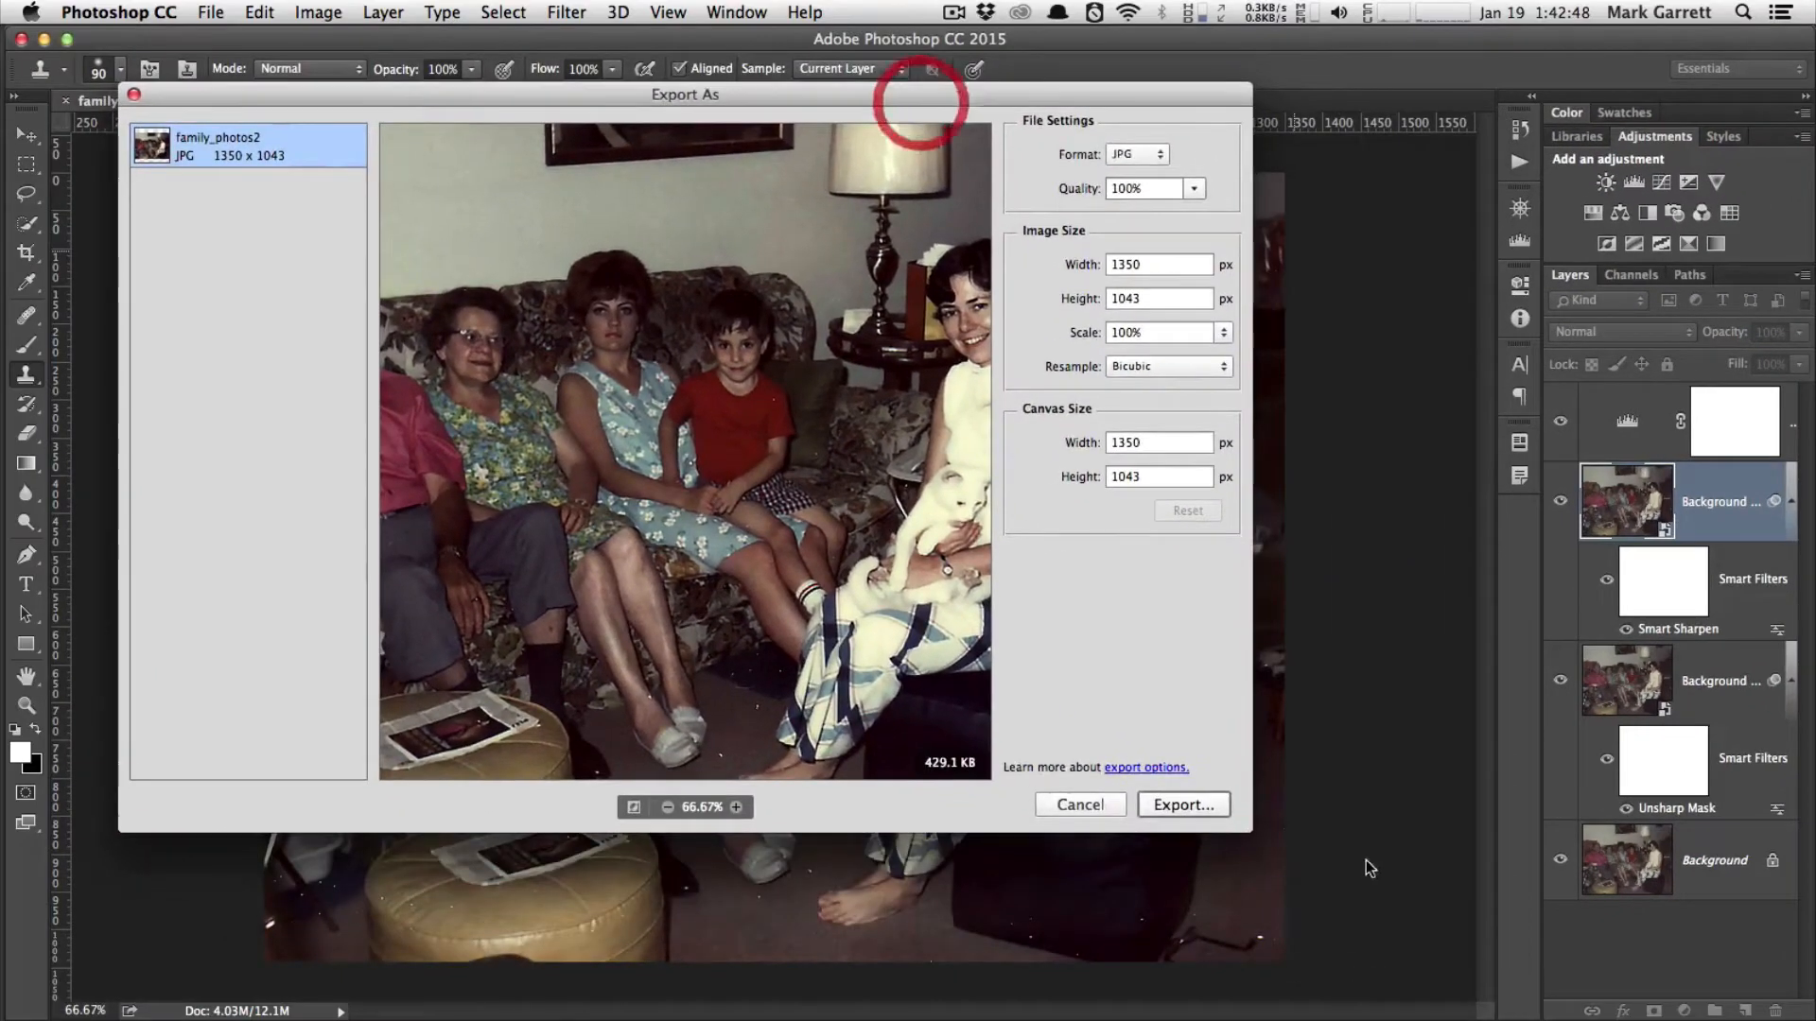
{"action": "left_click_drag", "start_coordinate": [1250, 833], "coordinate": [1532, 941]}
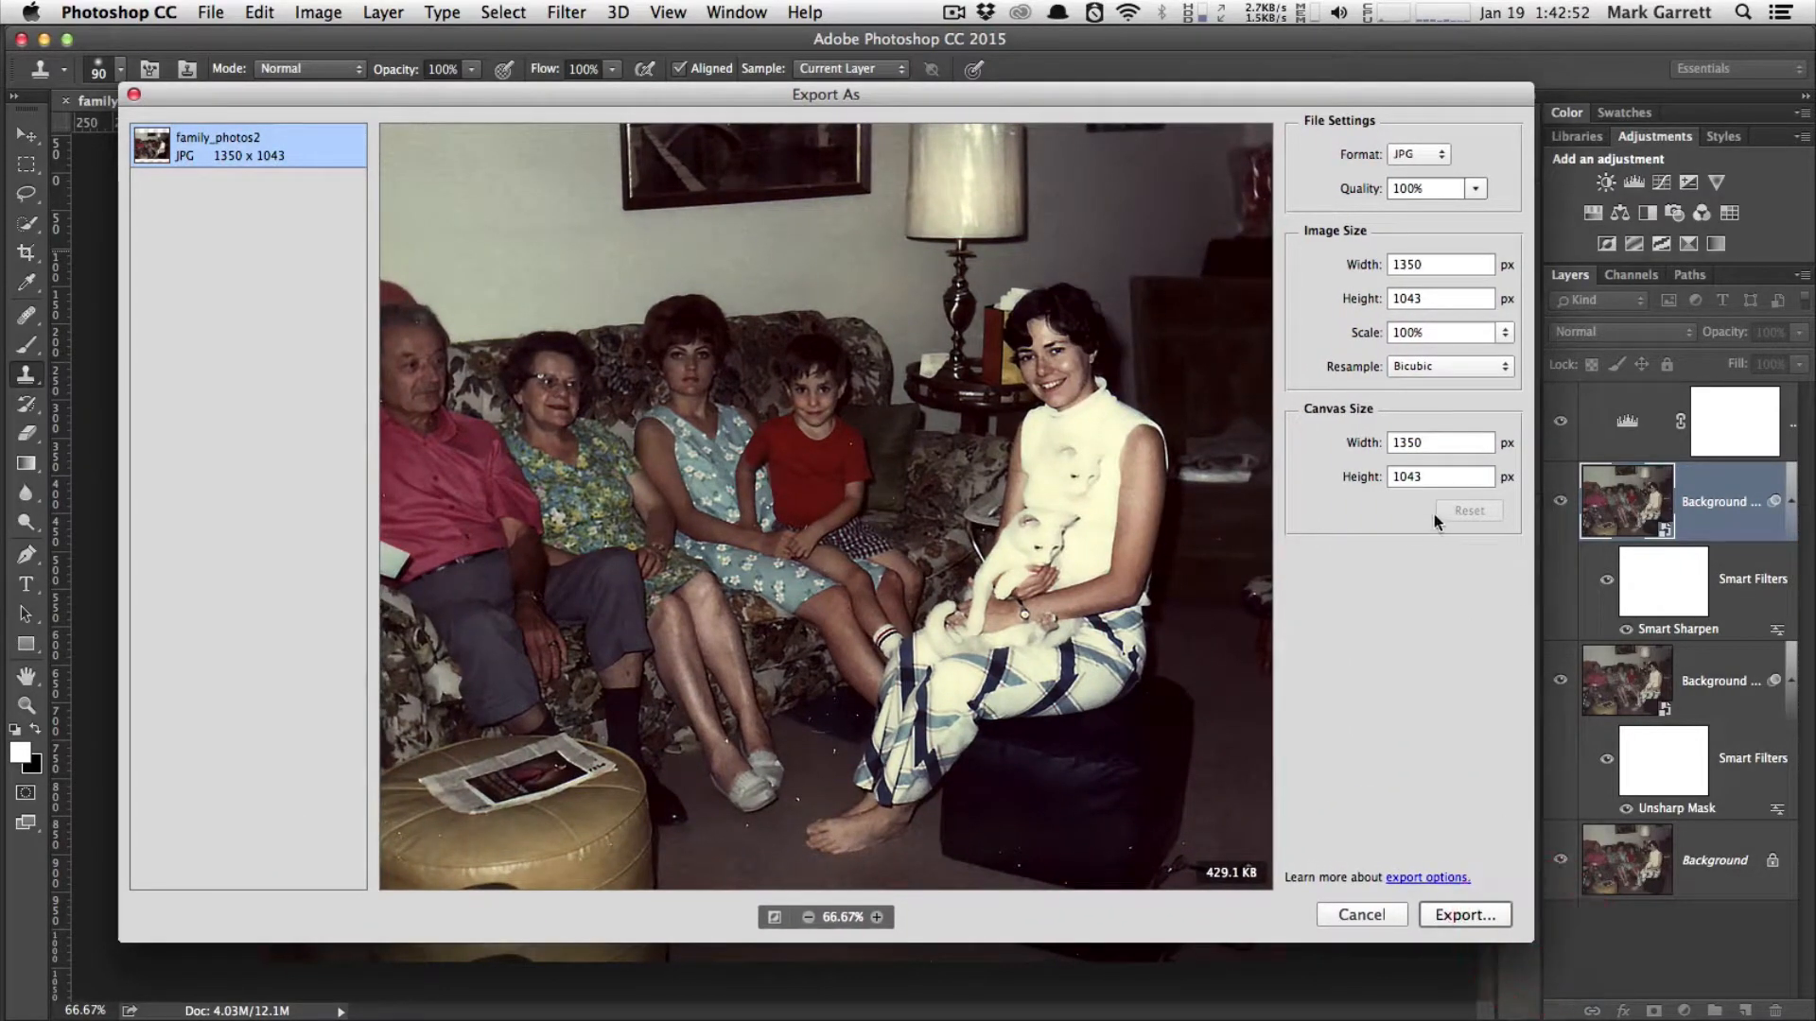
- Preview the JPG export at 61% and 7% quality
{"action": "left_click", "coordinate": [1473, 189]}
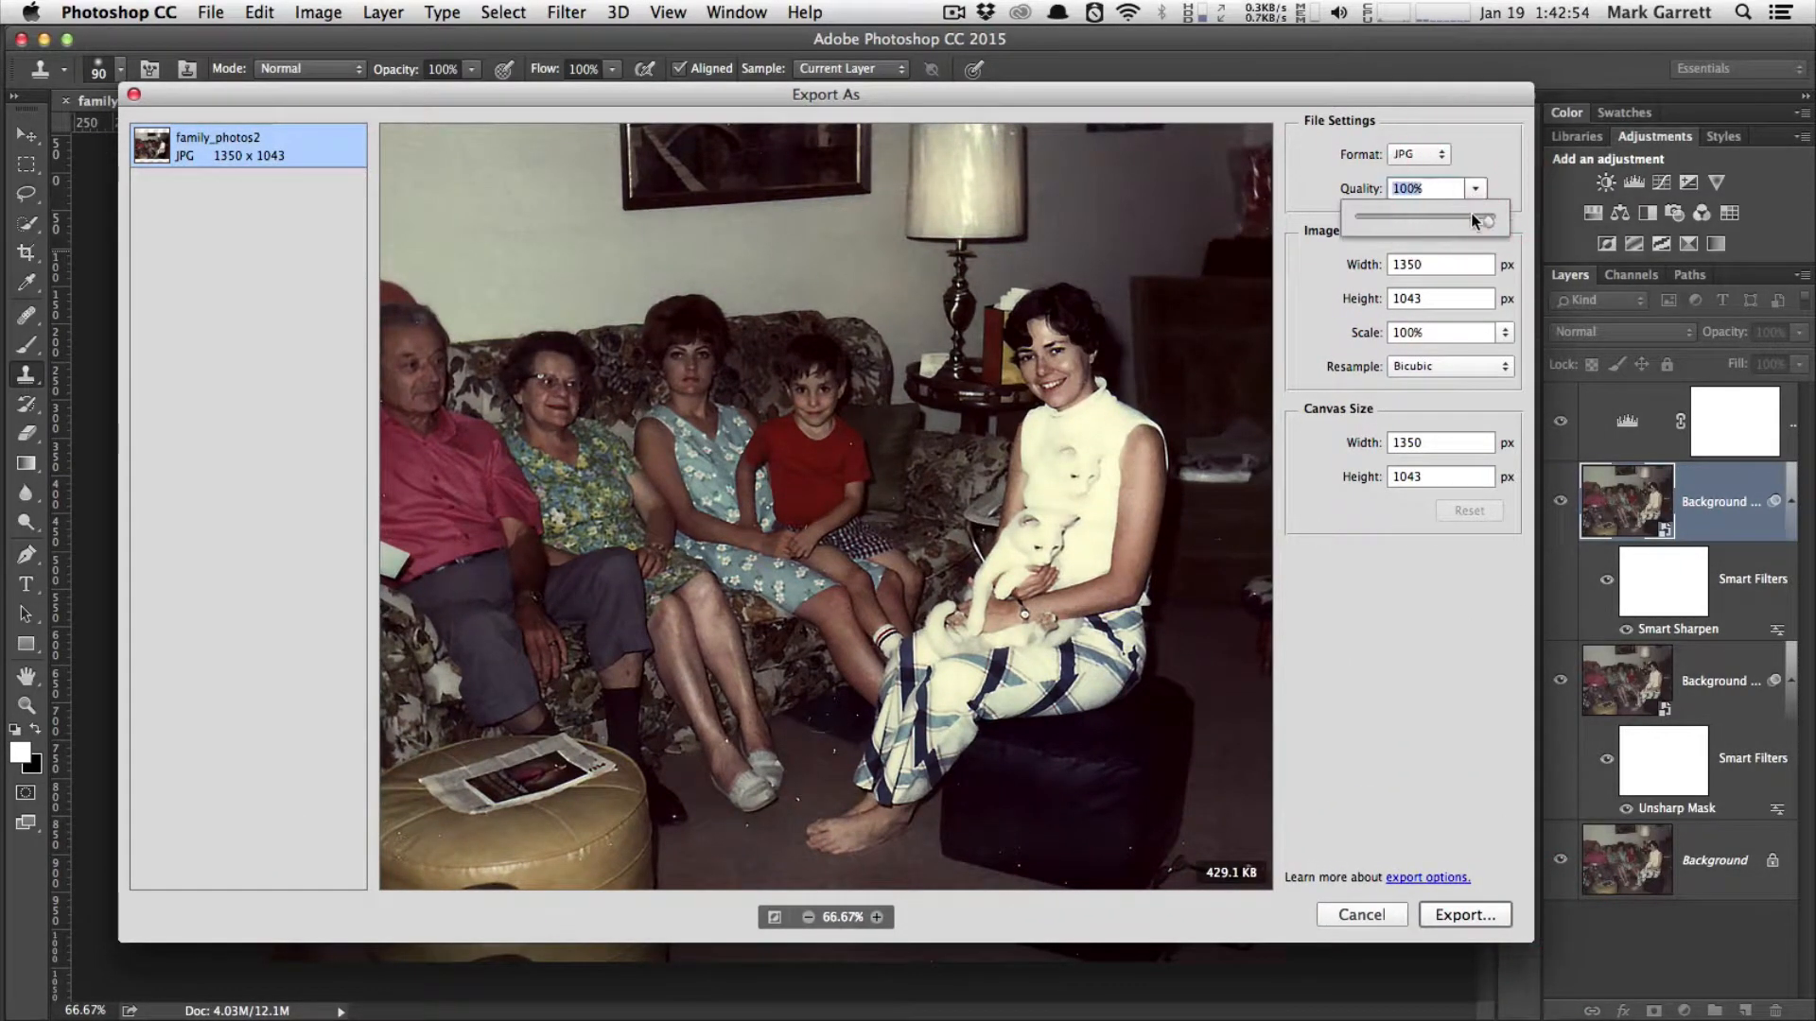
{"action": "left_click_drag", "start_coordinate": [1488, 222], "coordinate": [1439, 221]}
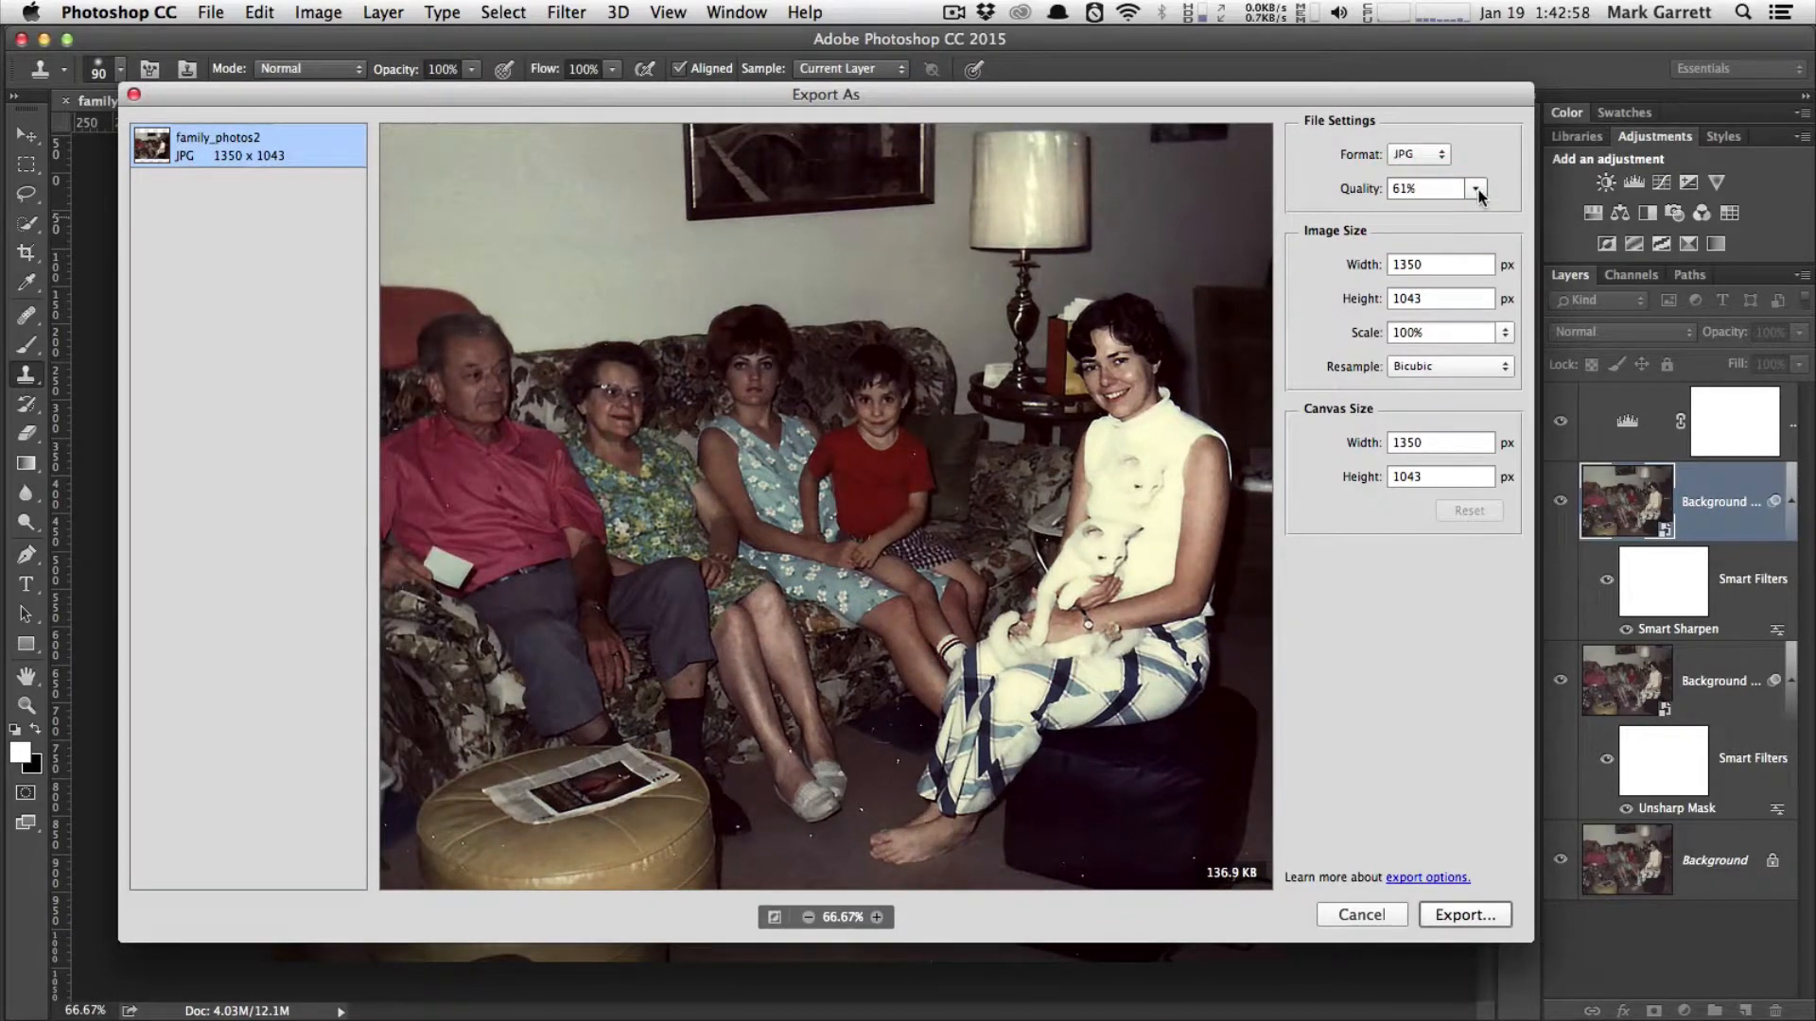
{"action": "left_click", "coordinate": [1476, 189]}
{"action": "left_click_drag", "start_coordinate": [1438, 222], "coordinate": [1372, 221]}
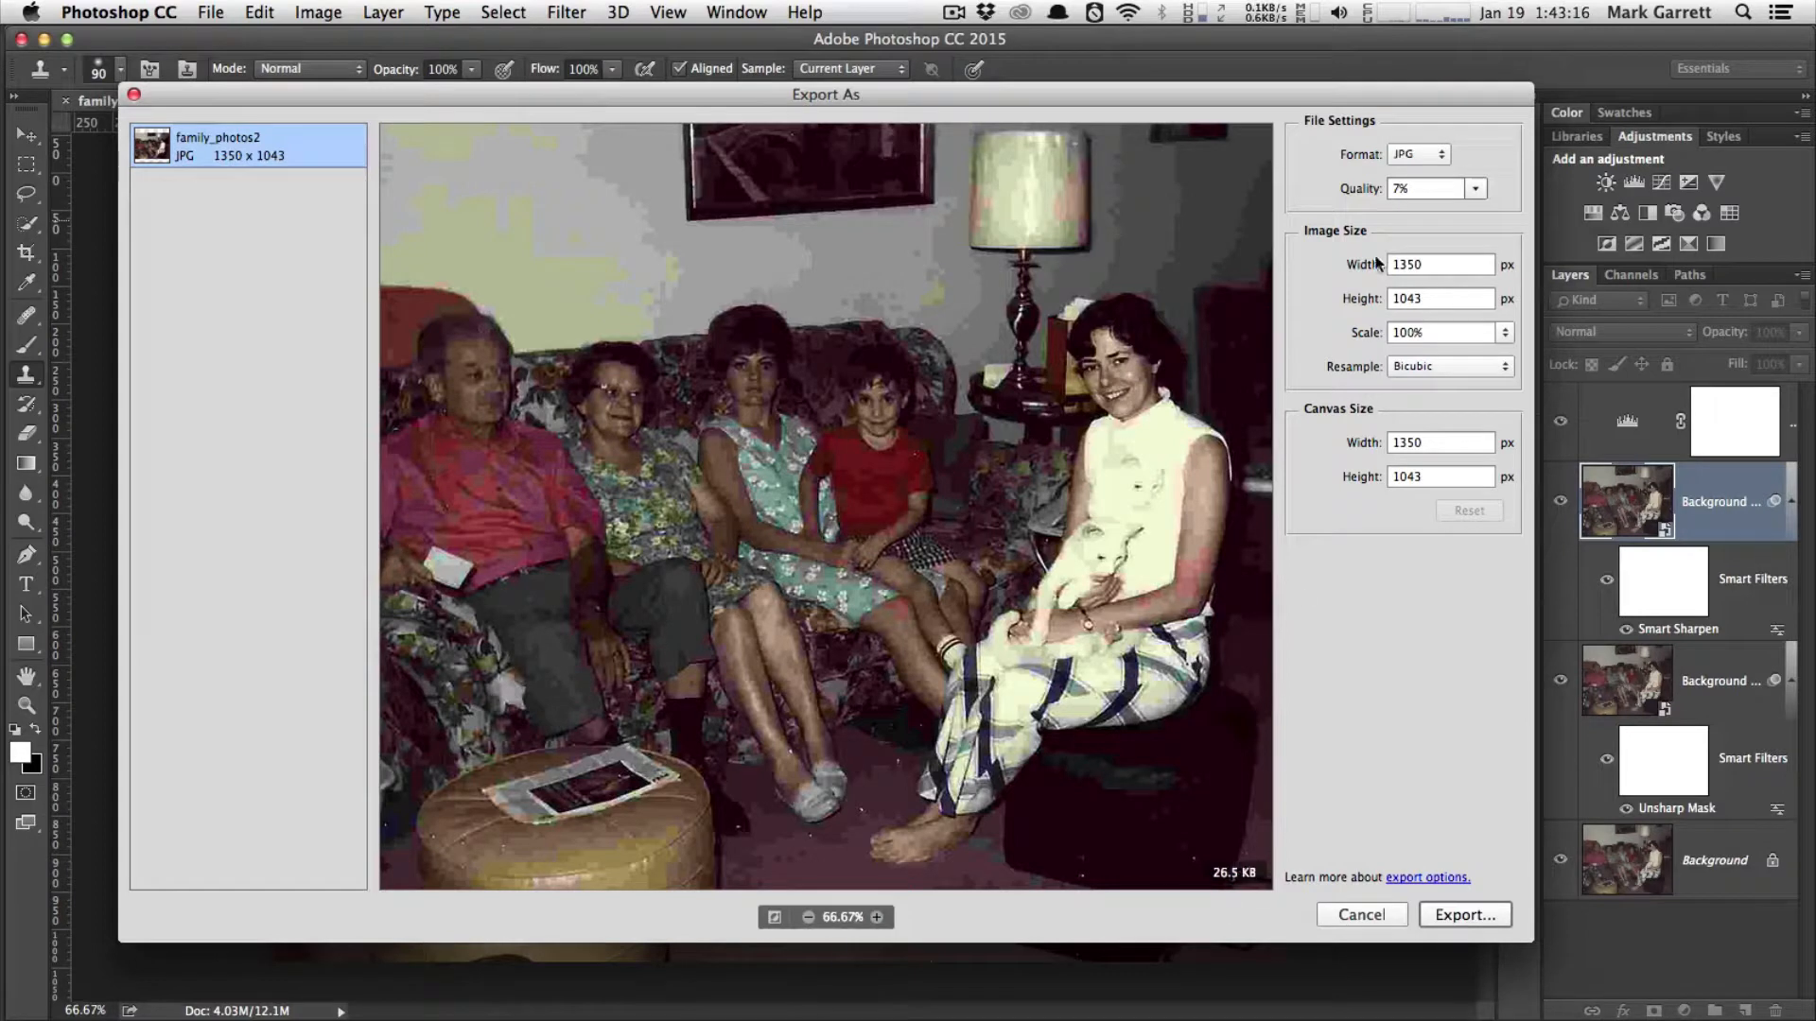
- Set the export quality to 70% and export the photo to the Desktop as family_photos3.jpg
{"action": "left_click", "coordinate": [1477, 188]}
{"action": "left_click_drag", "start_coordinate": [1372, 220], "coordinate": [1451, 218]}
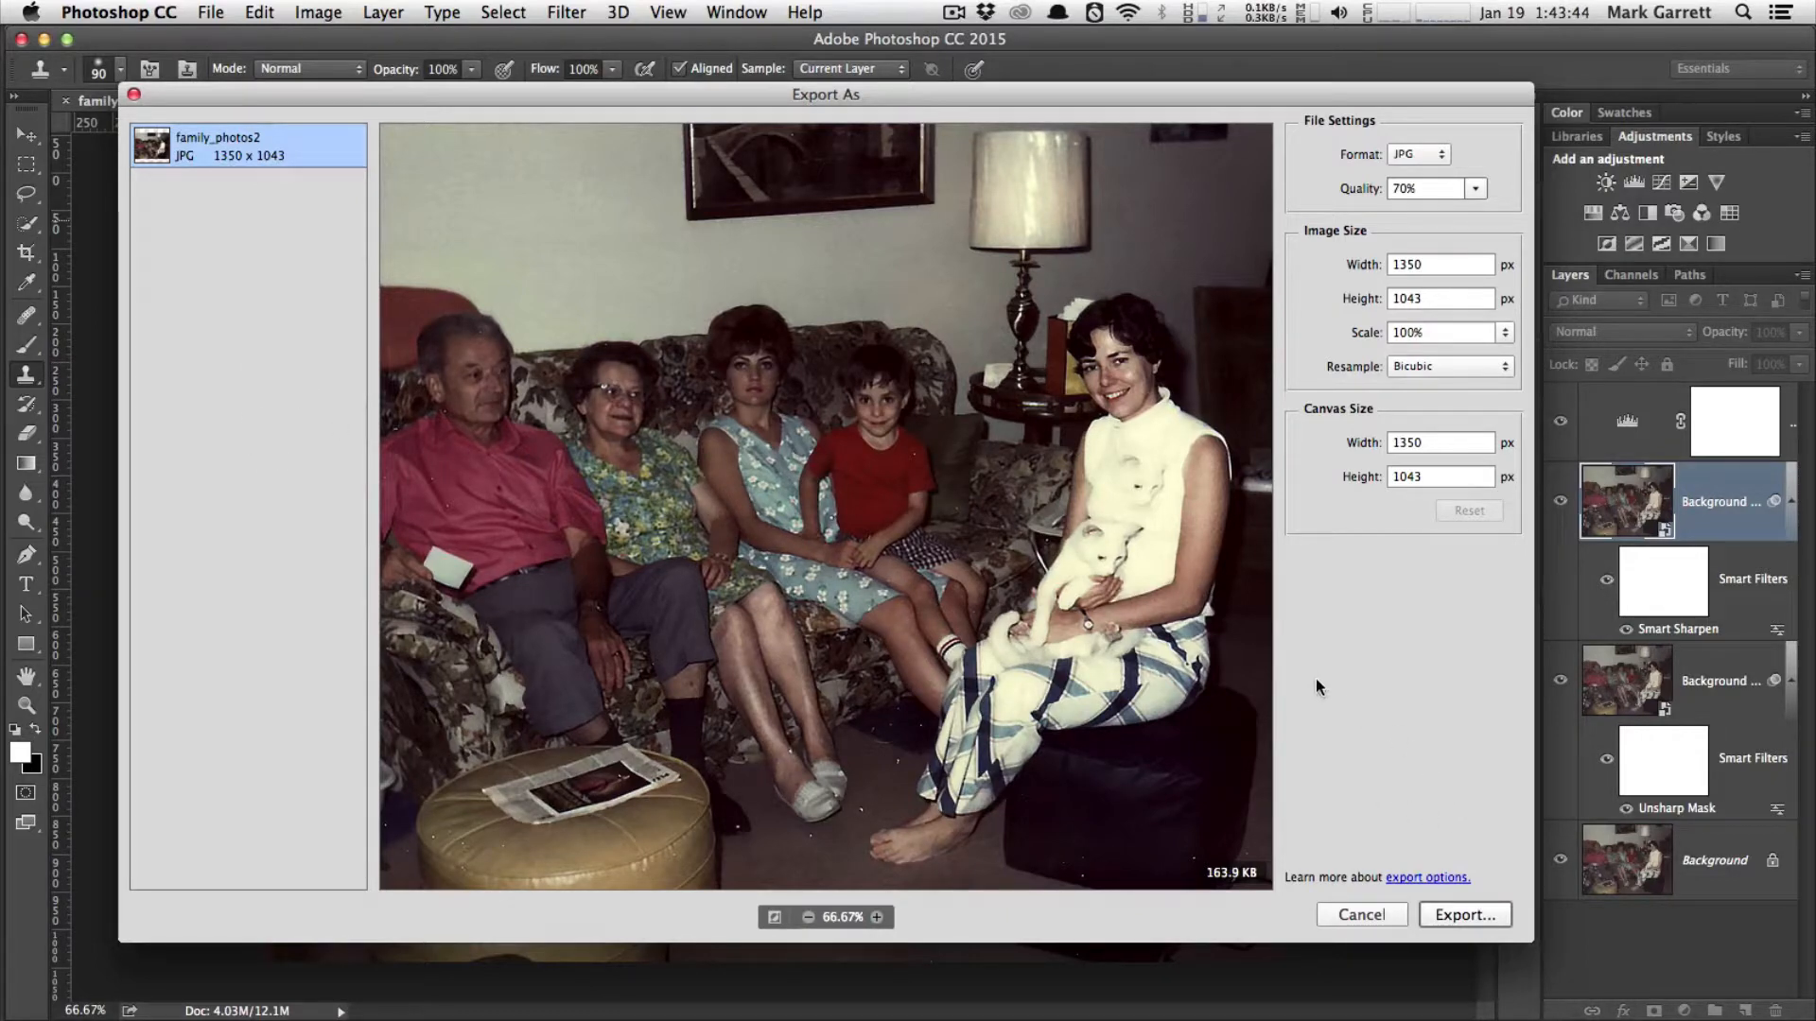
{"action": "left_click", "coordinate": [1454, 917]}
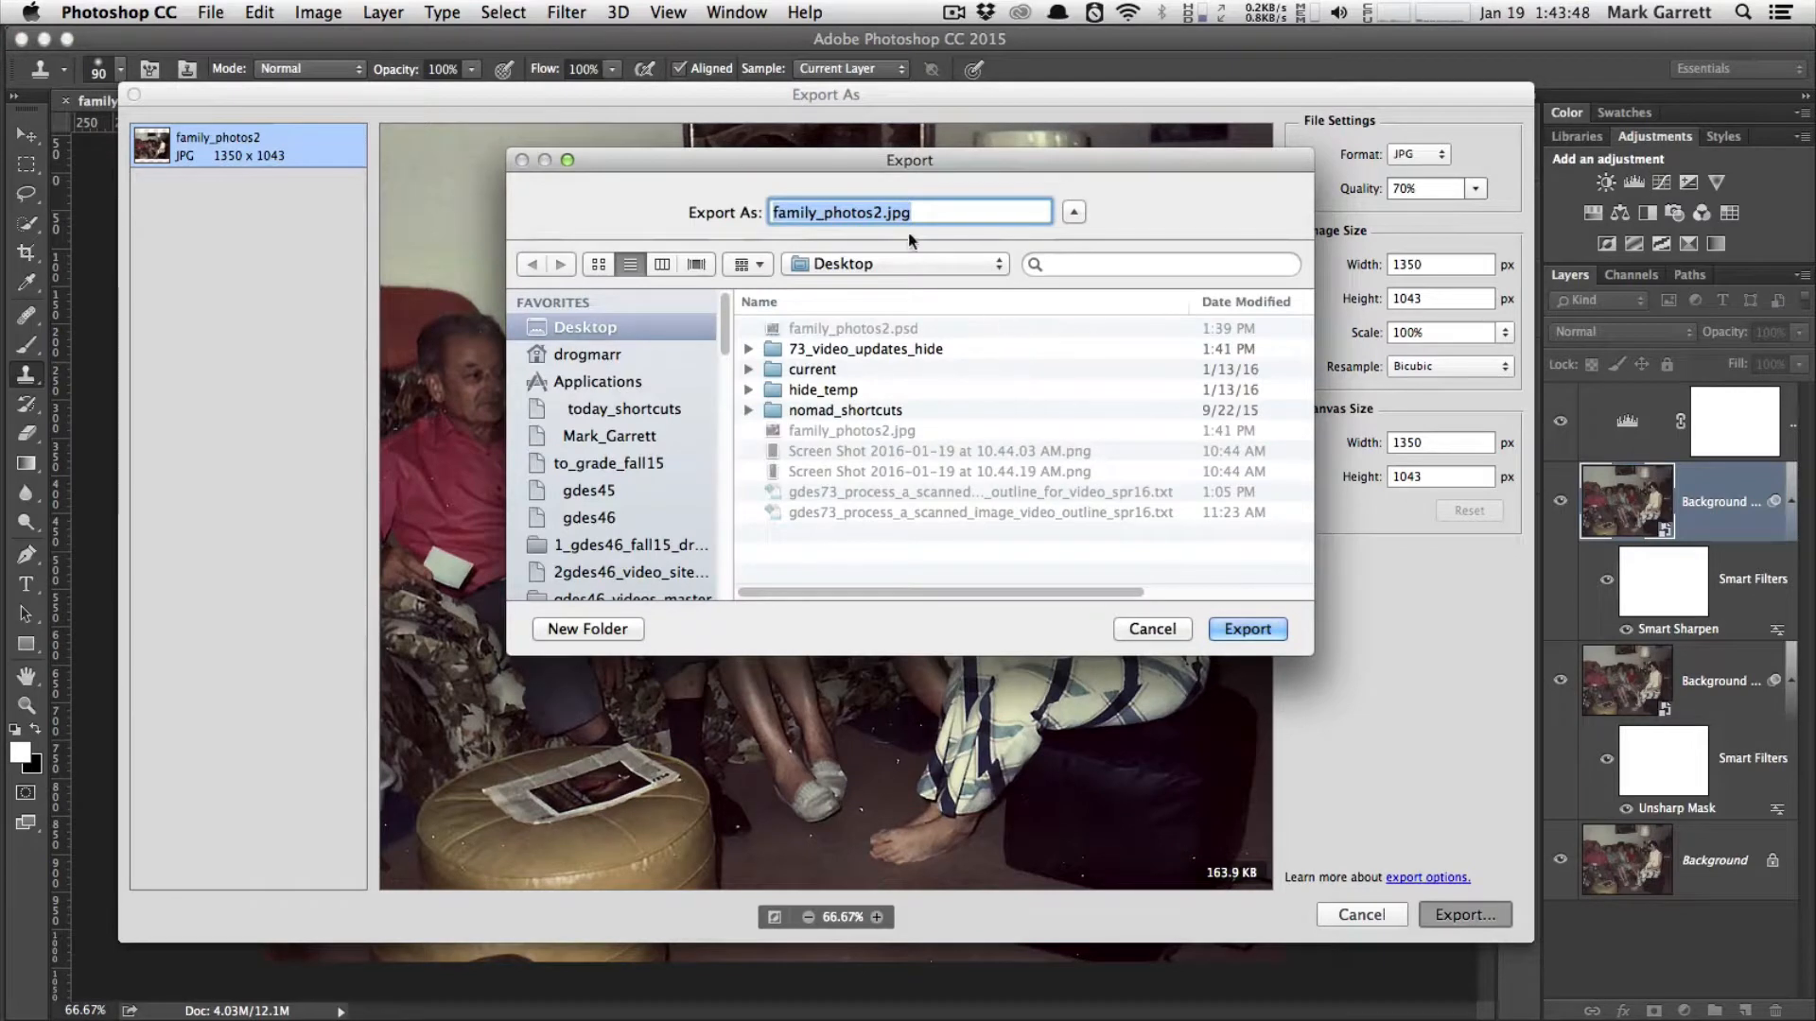
{"action": "left_click", "coordinate": [881, 212]}
{"action": "key", "text": "BackSpace"}
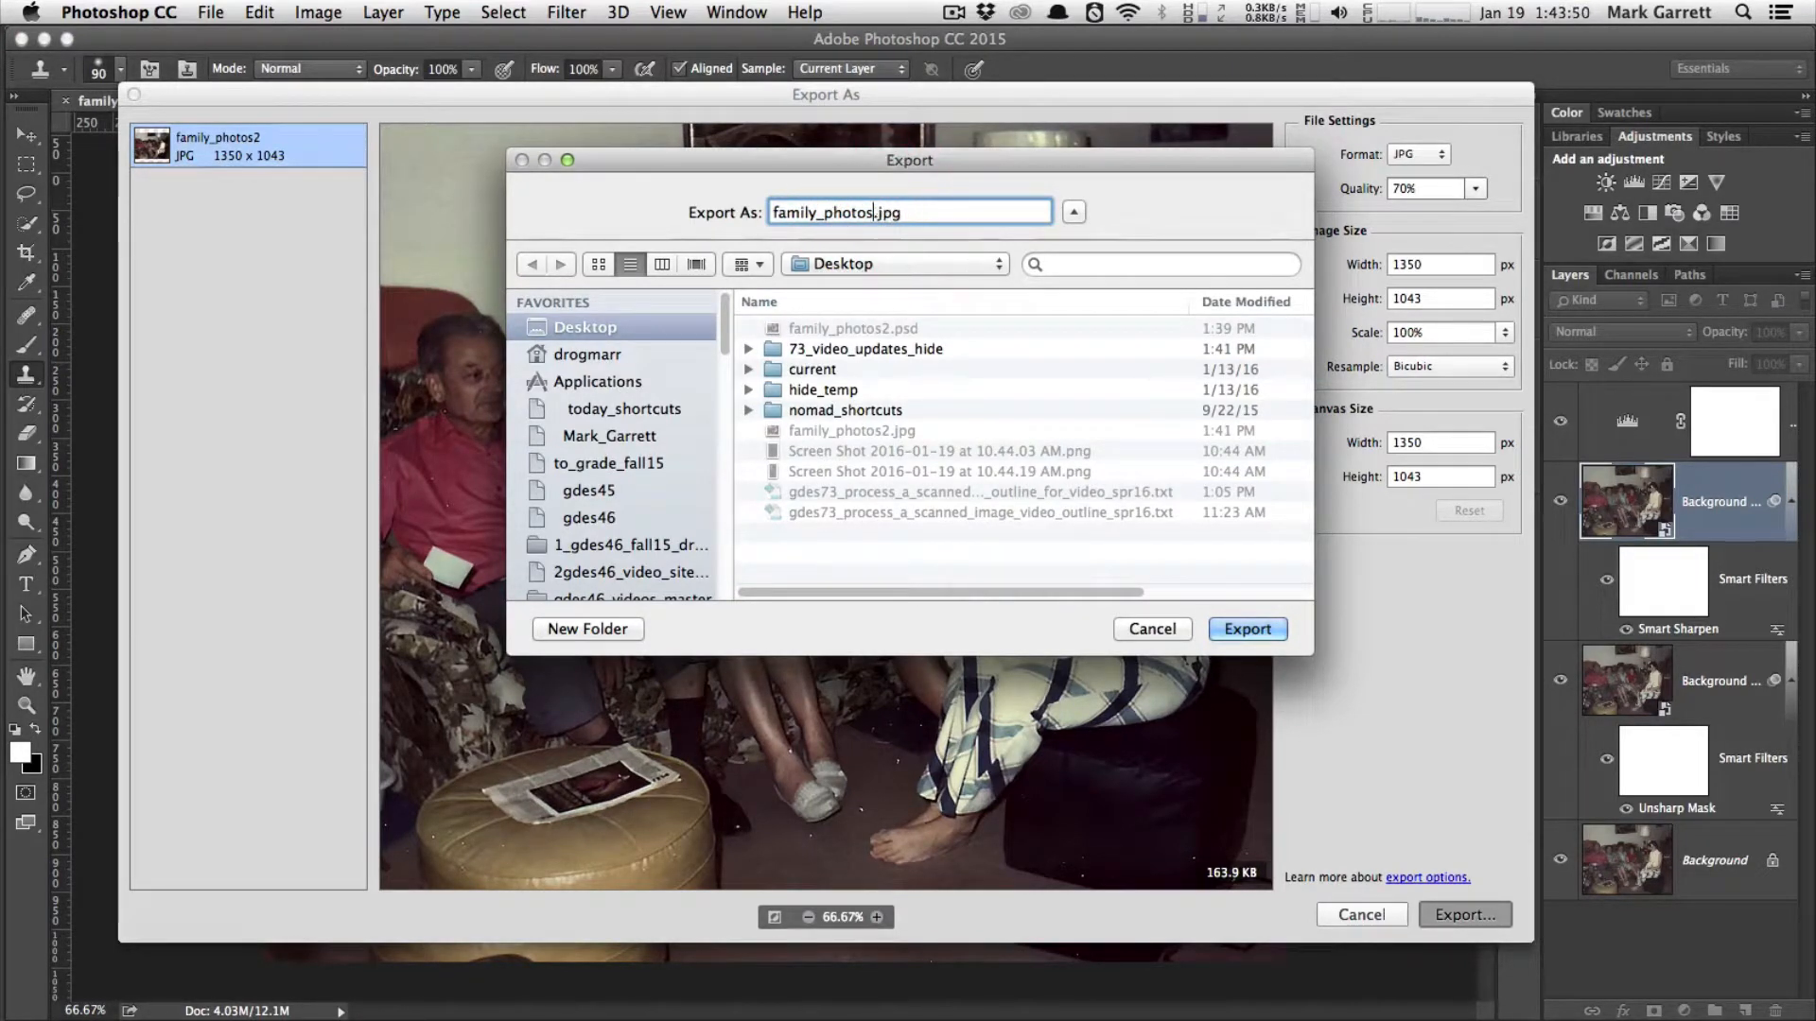
{"action": "type", "text": "3"}
{"action": "left_click", "coordinate": [1233, 627]}
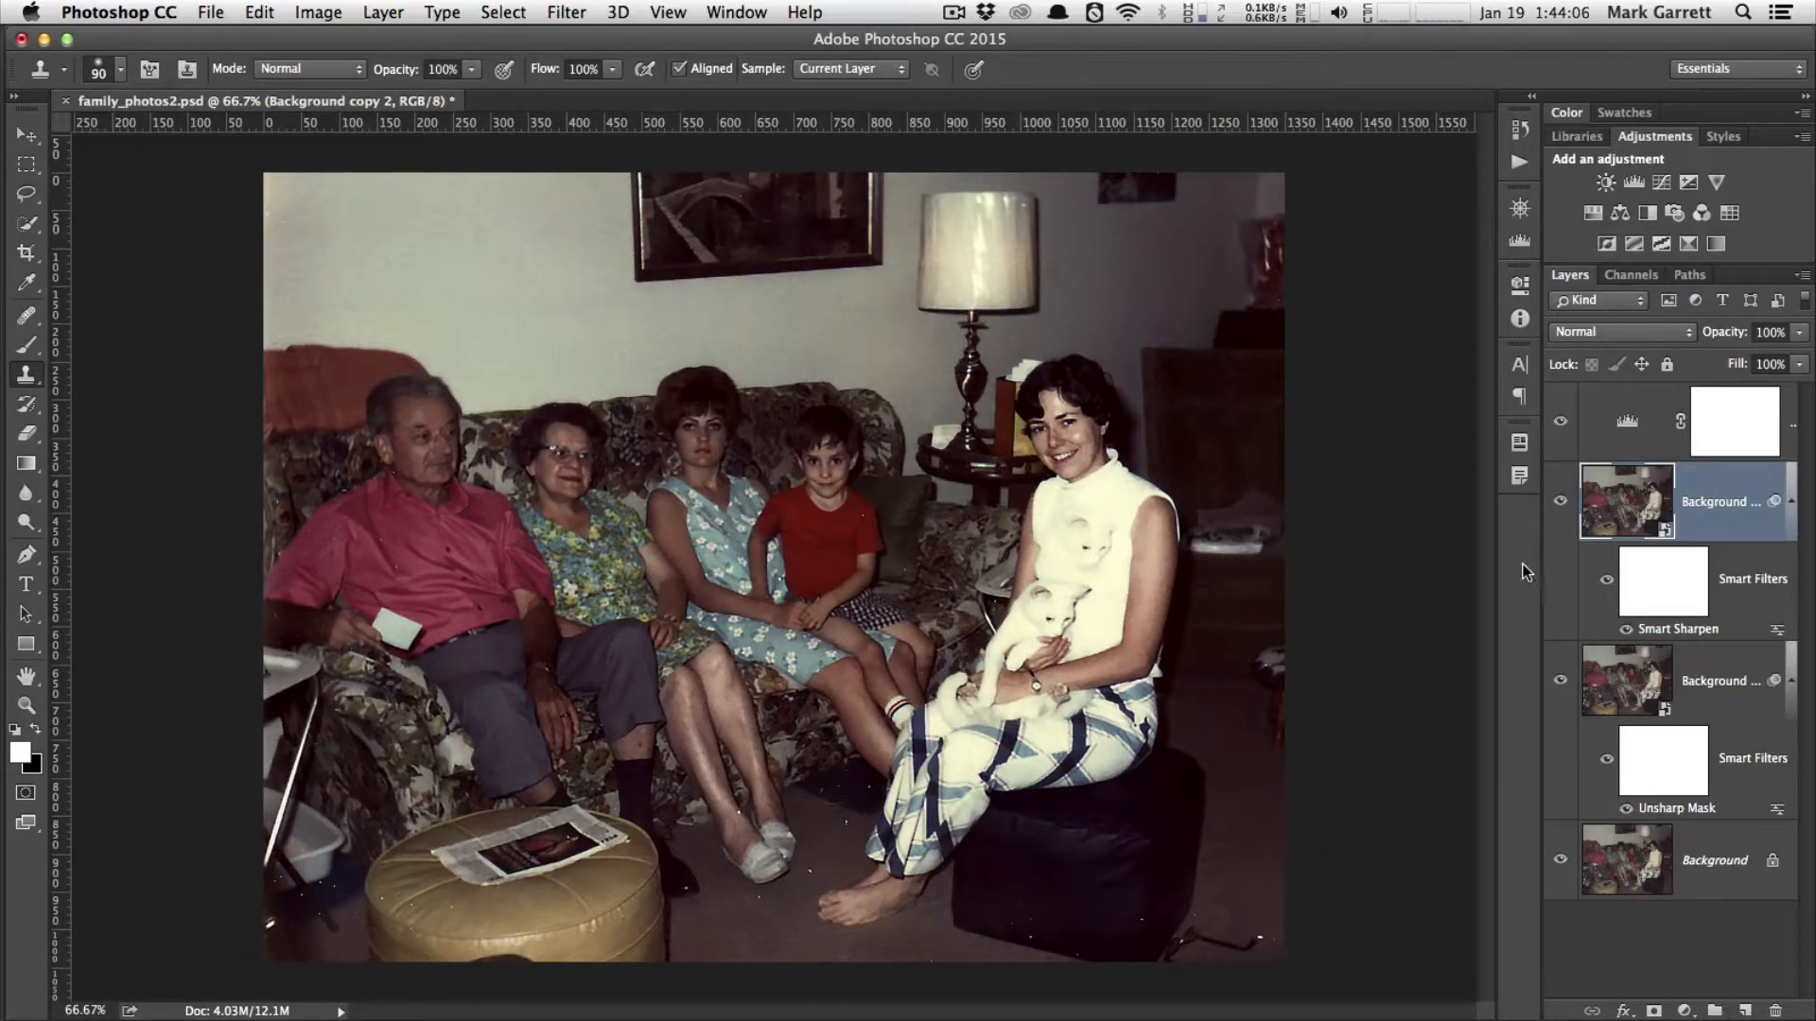
- Save the layered family_photos2.psd document again and check that no unsaved changes remain
{"action": "key", "text": "super+s"}
{"action": "left_click", "coordinate": [210, 12]}
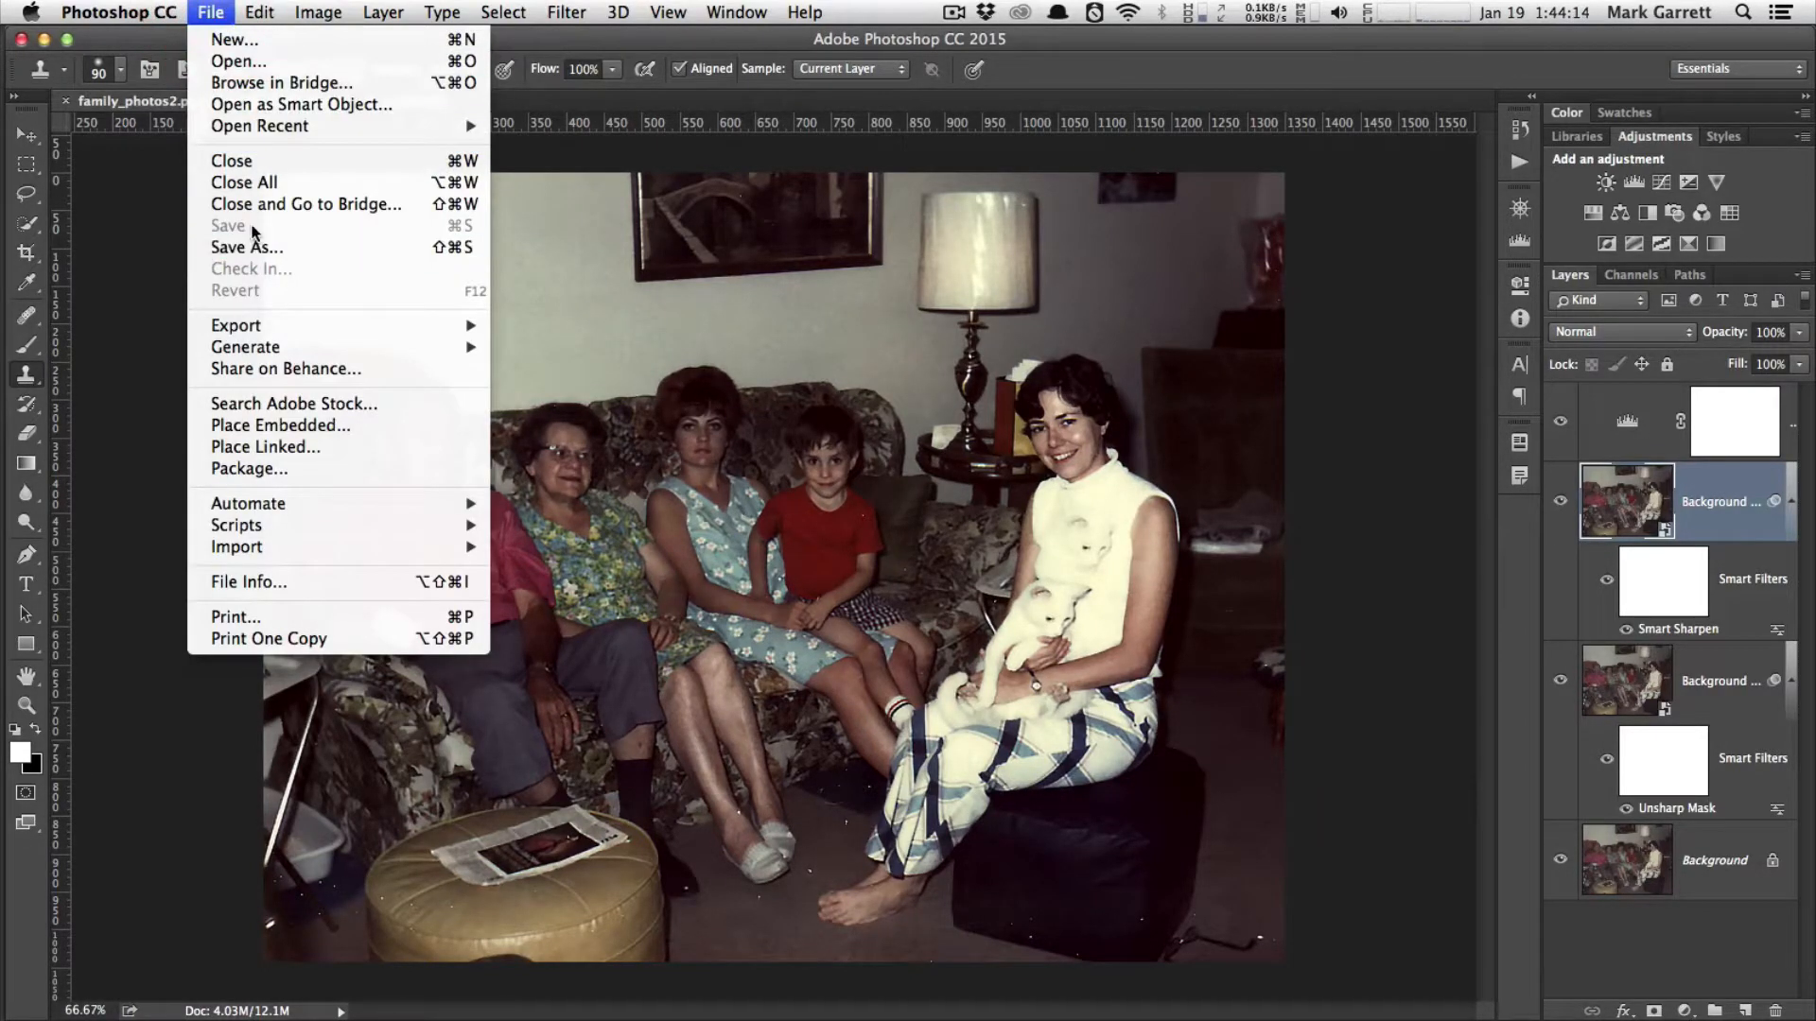
- Review the Quick Export format, quality and location in the export preferences, then close them
{"action": "left_click", "coordinate": [210, 11]}
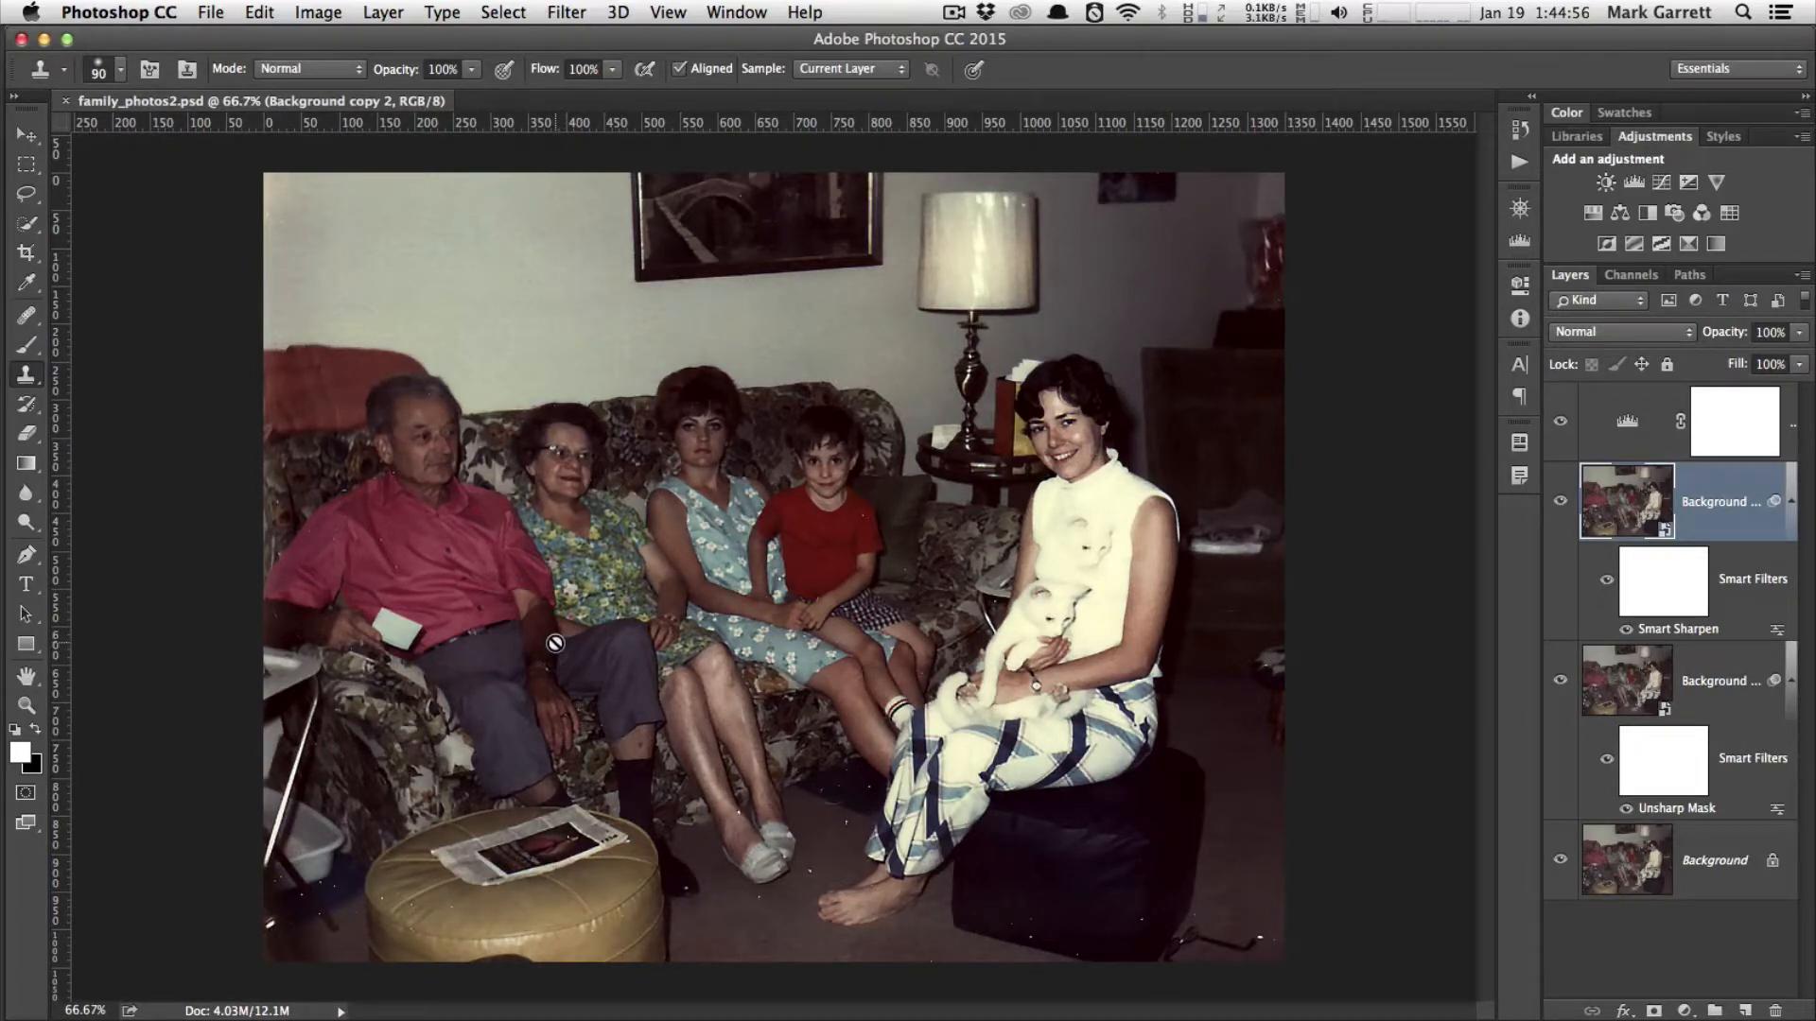
{"action": "left_click", "coordinate": [209, 11]}
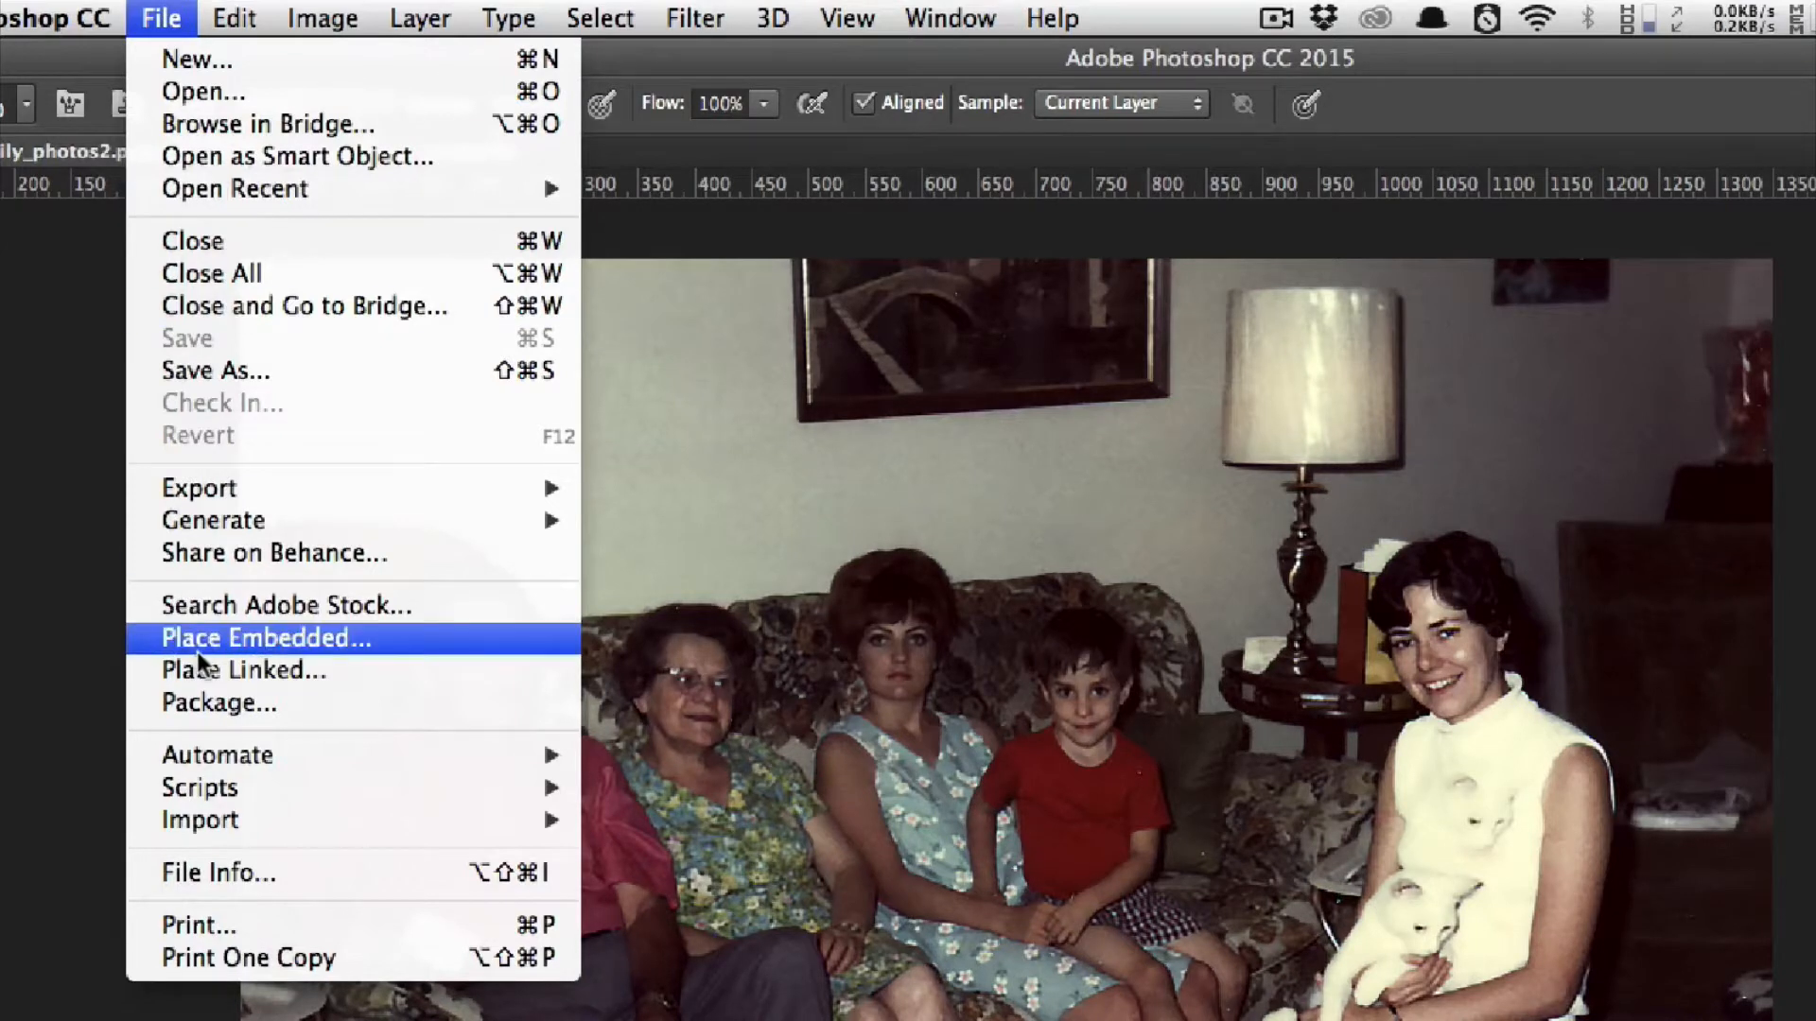
{"action": "mouse_move", "coordinate": [317, 499]}
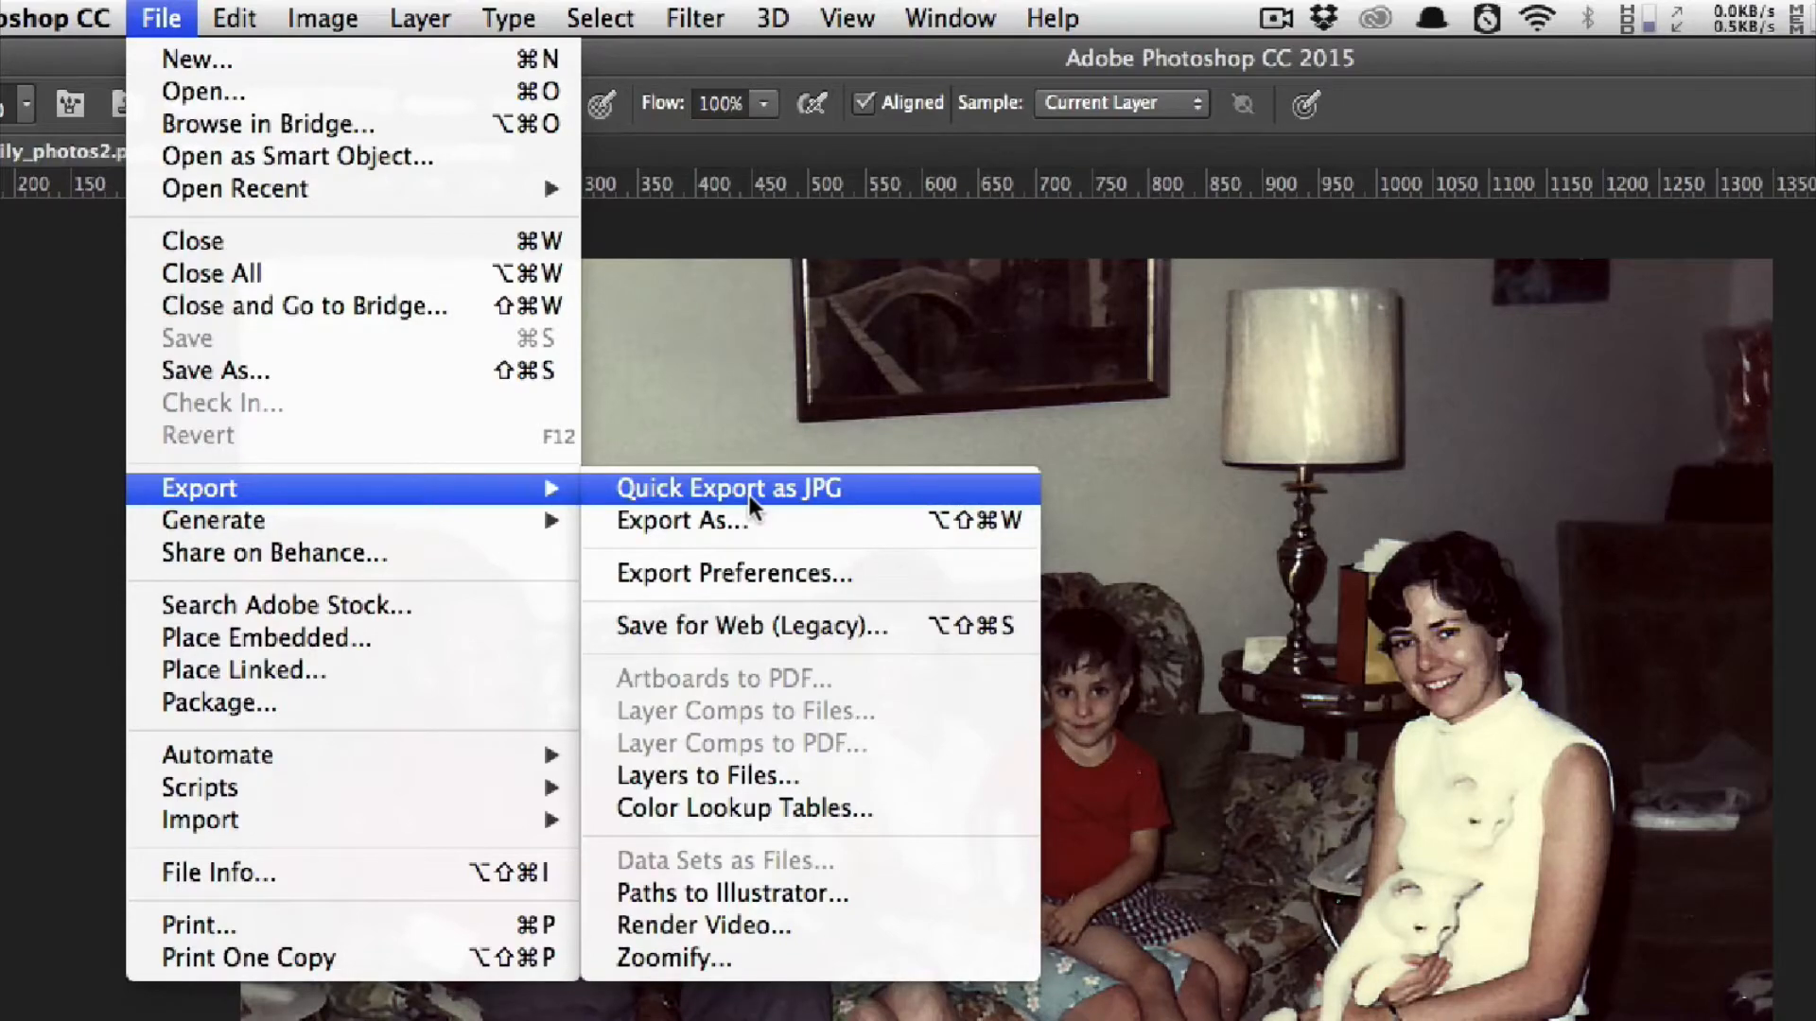
{"action": "left_click", "coordinate": [751, 574]}
{"action": "left_click_drag", "start_coordinate": [1687, 414], "coordinate": [1469, 361]}
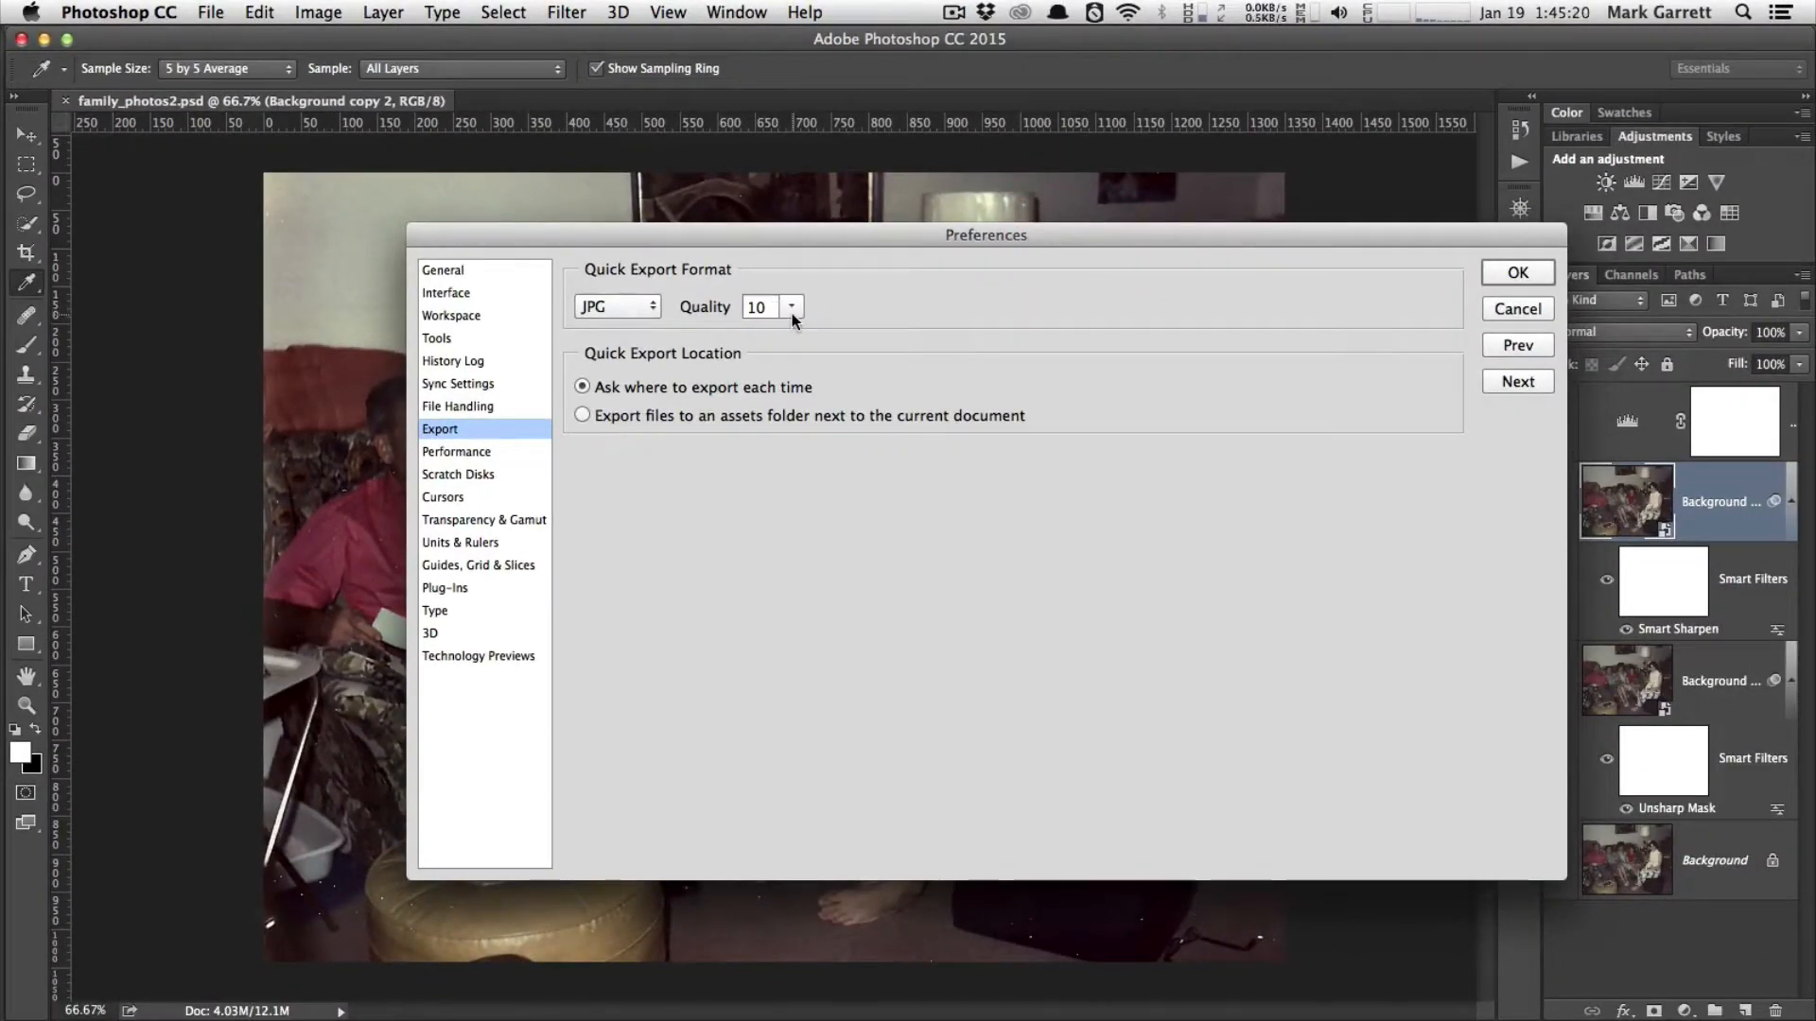
{"action": "left_click", "coordinate": [1518, 274]}
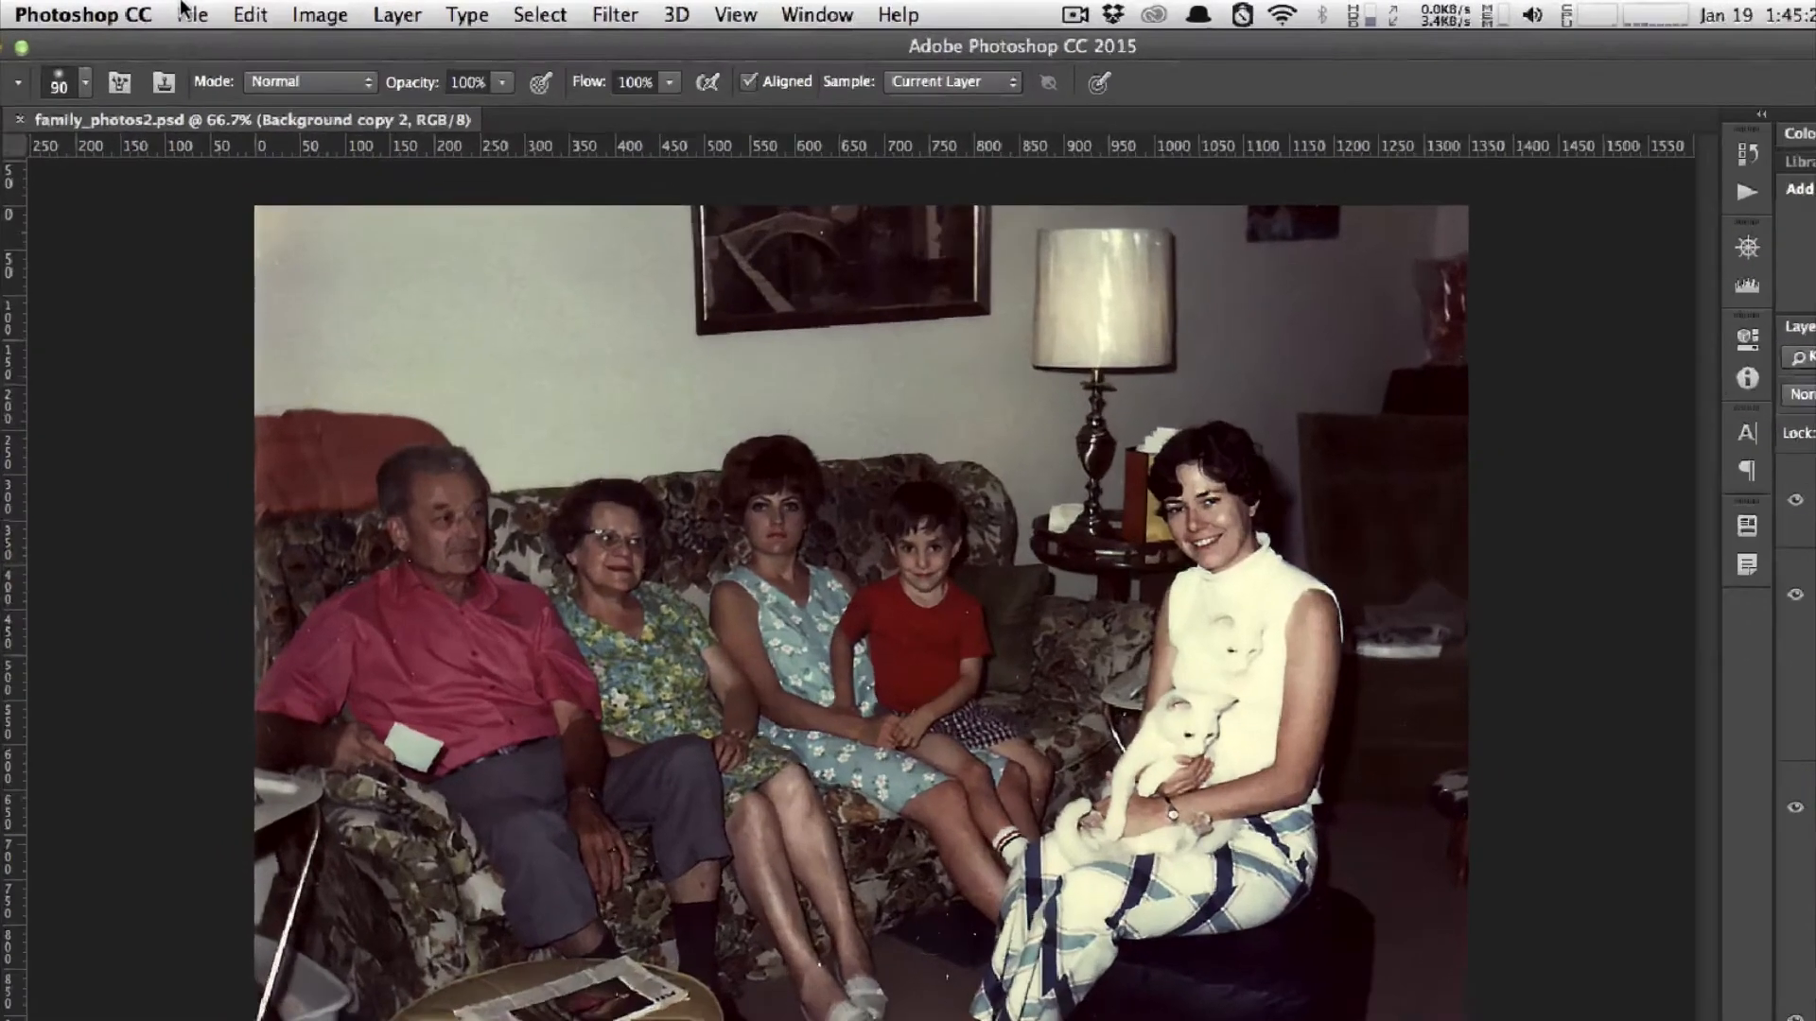
- Open the photo in Save for Web (Legacy) and set the 4-Up previews to 33.3% zoom
{"action": "left_click", "coordinate": [210, 11]}
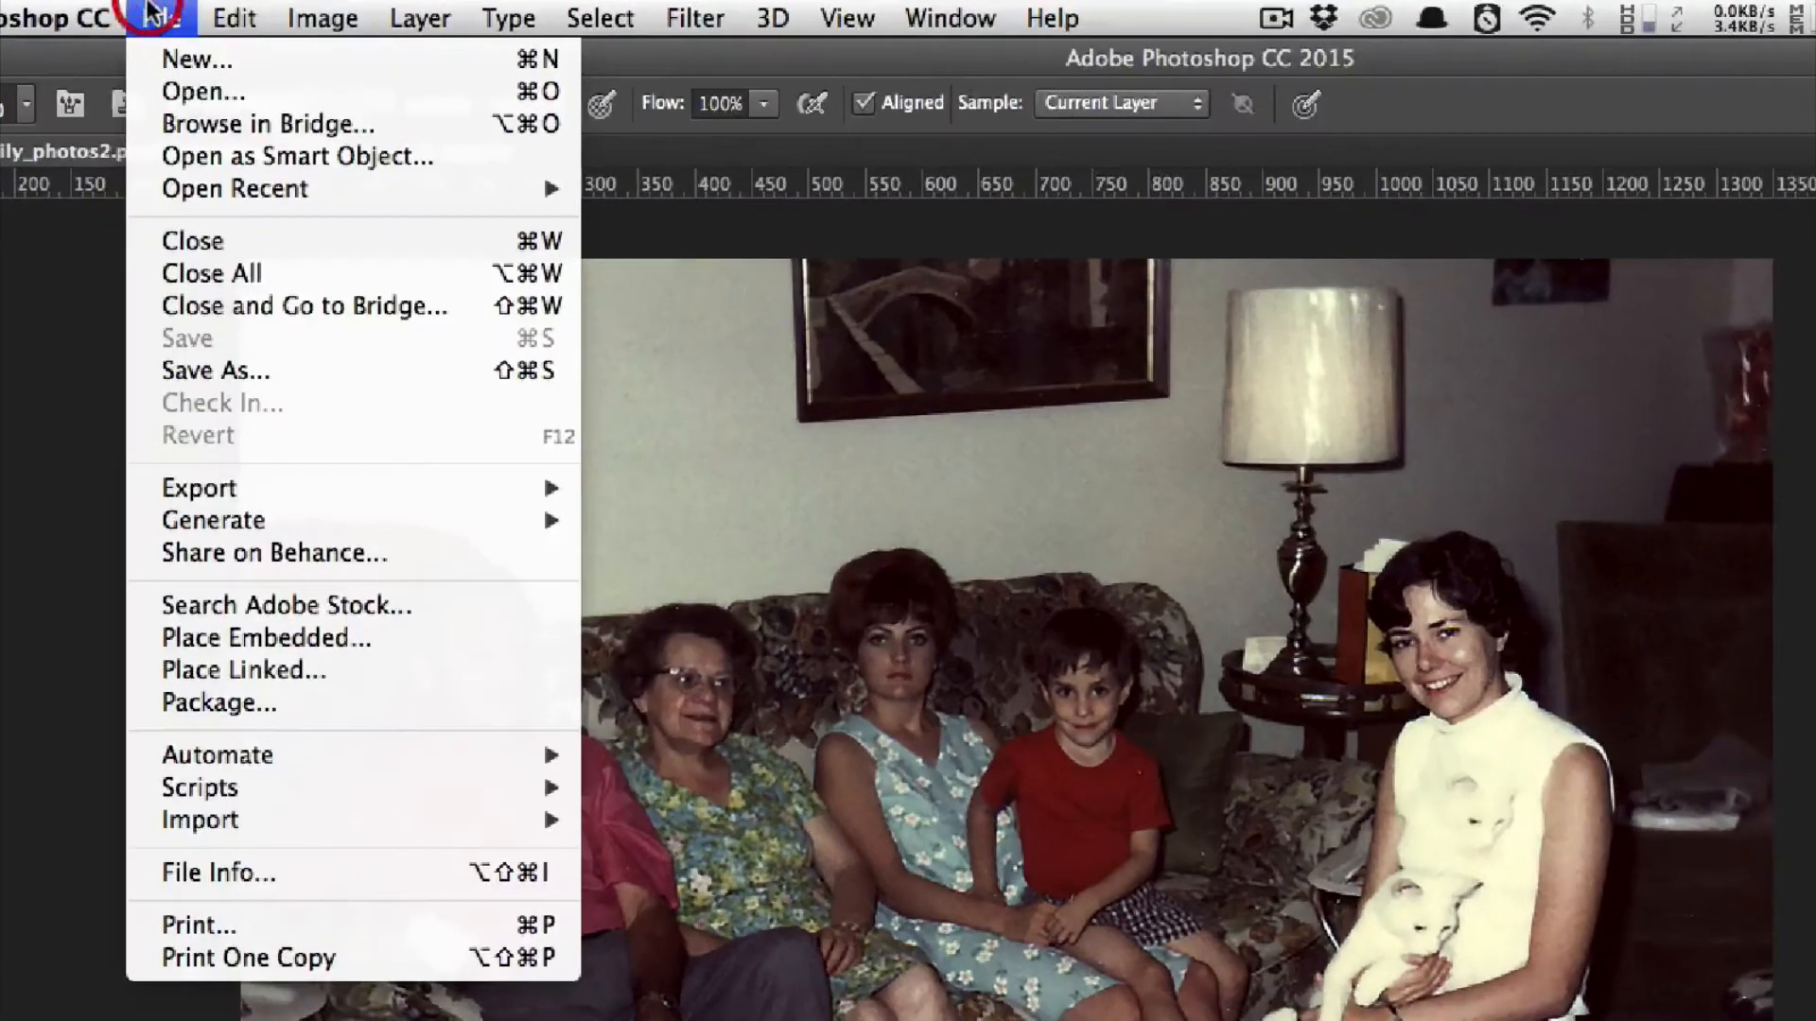
{"action": "mouse_move", "coordinate": [216, 498]}
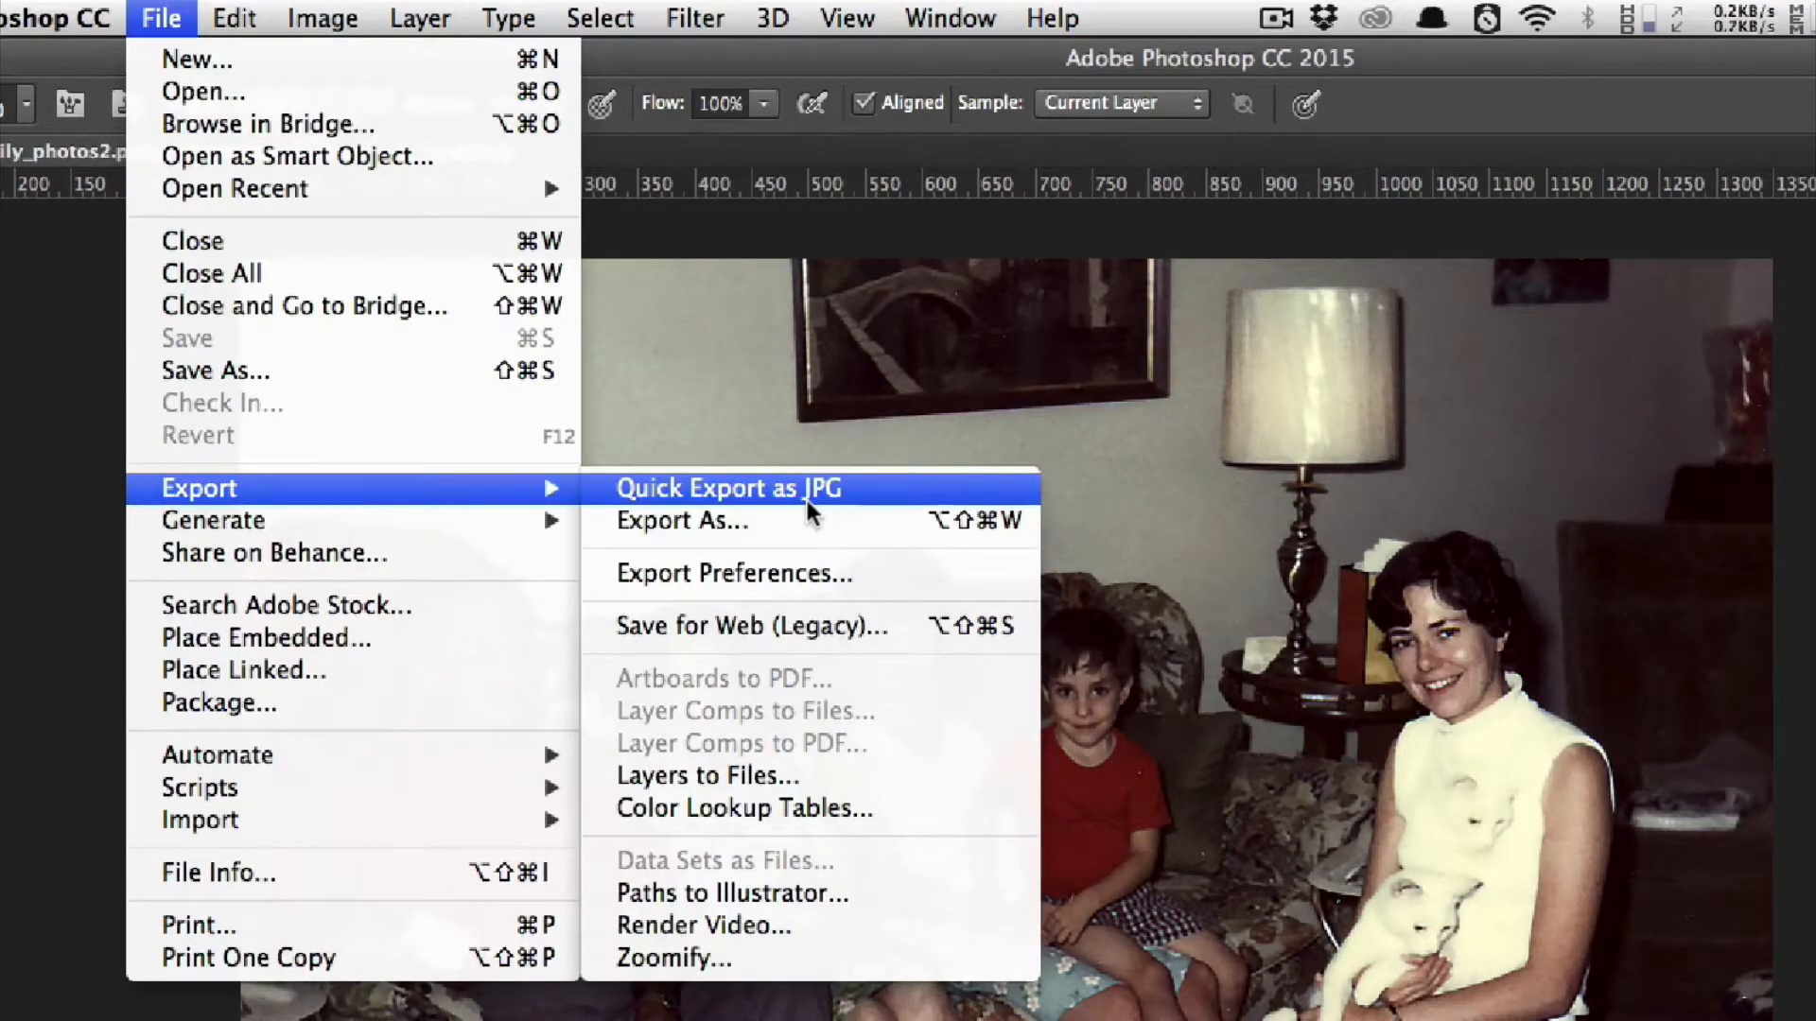
{"action": "left_click", "coordinate": [851, 628]}
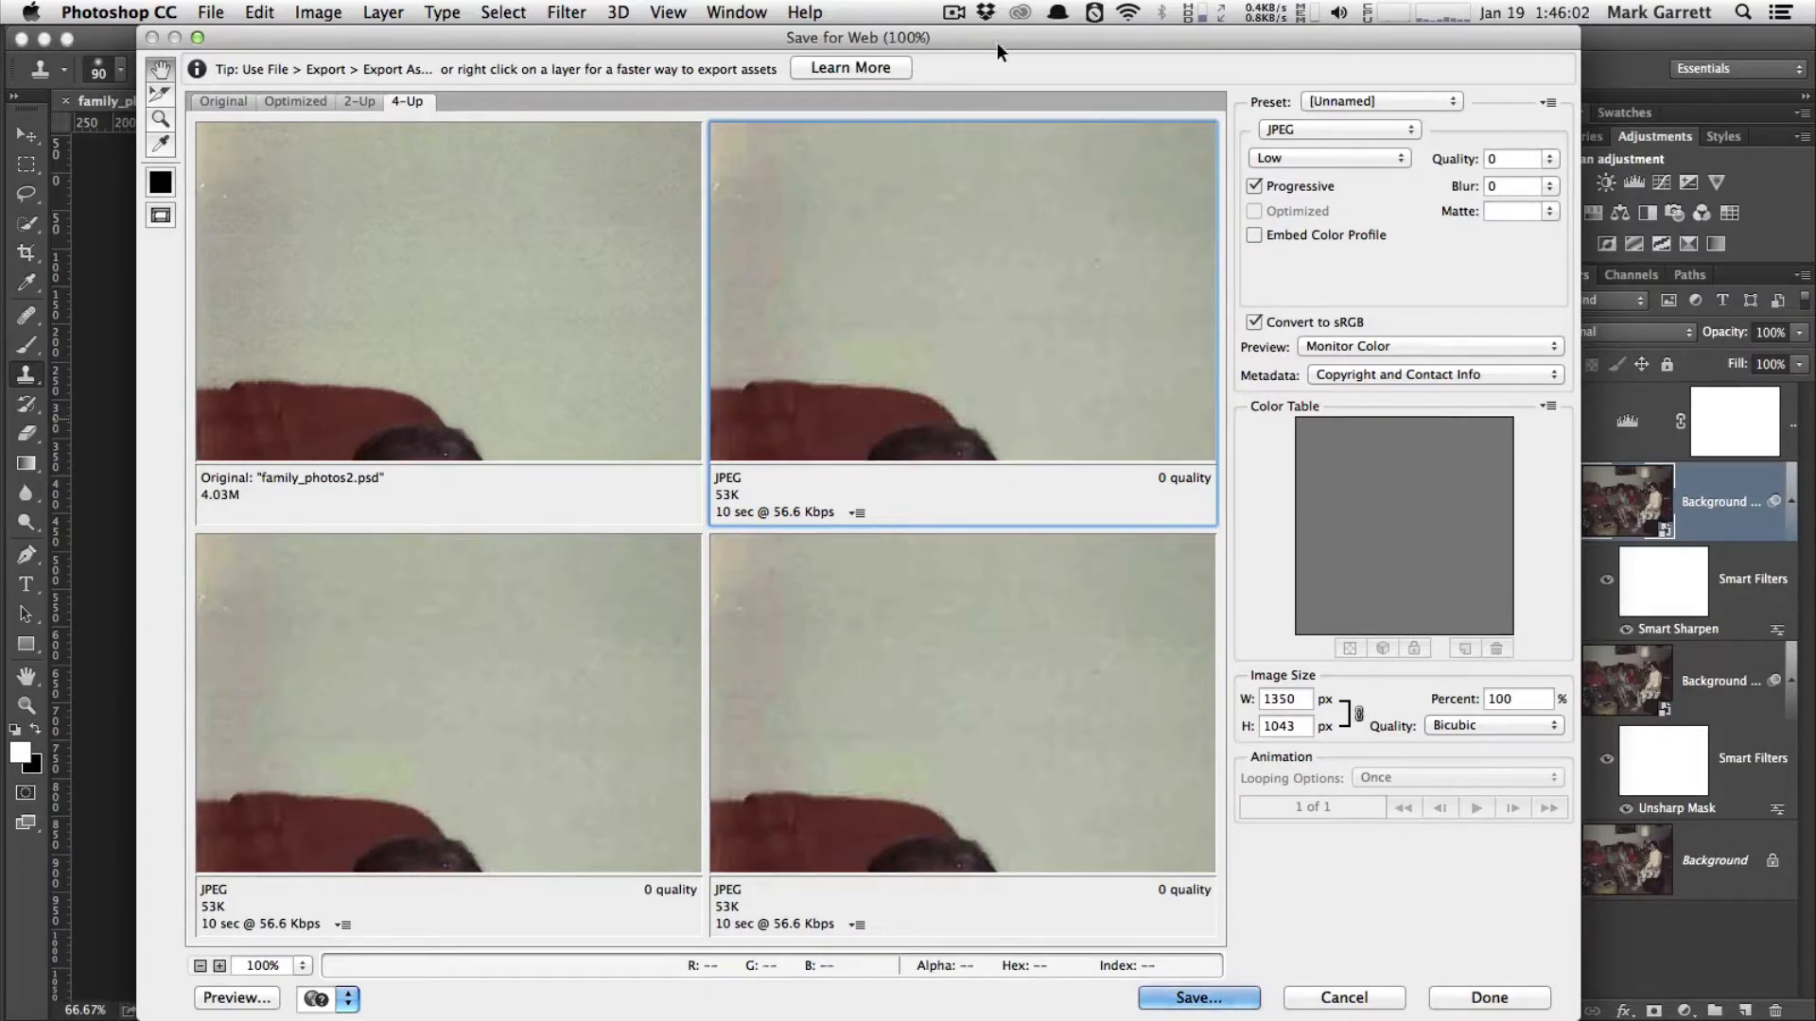
{"action": "left_click_drag", "start_coordinate": [997, 41], "coordinate": [995, 41]}
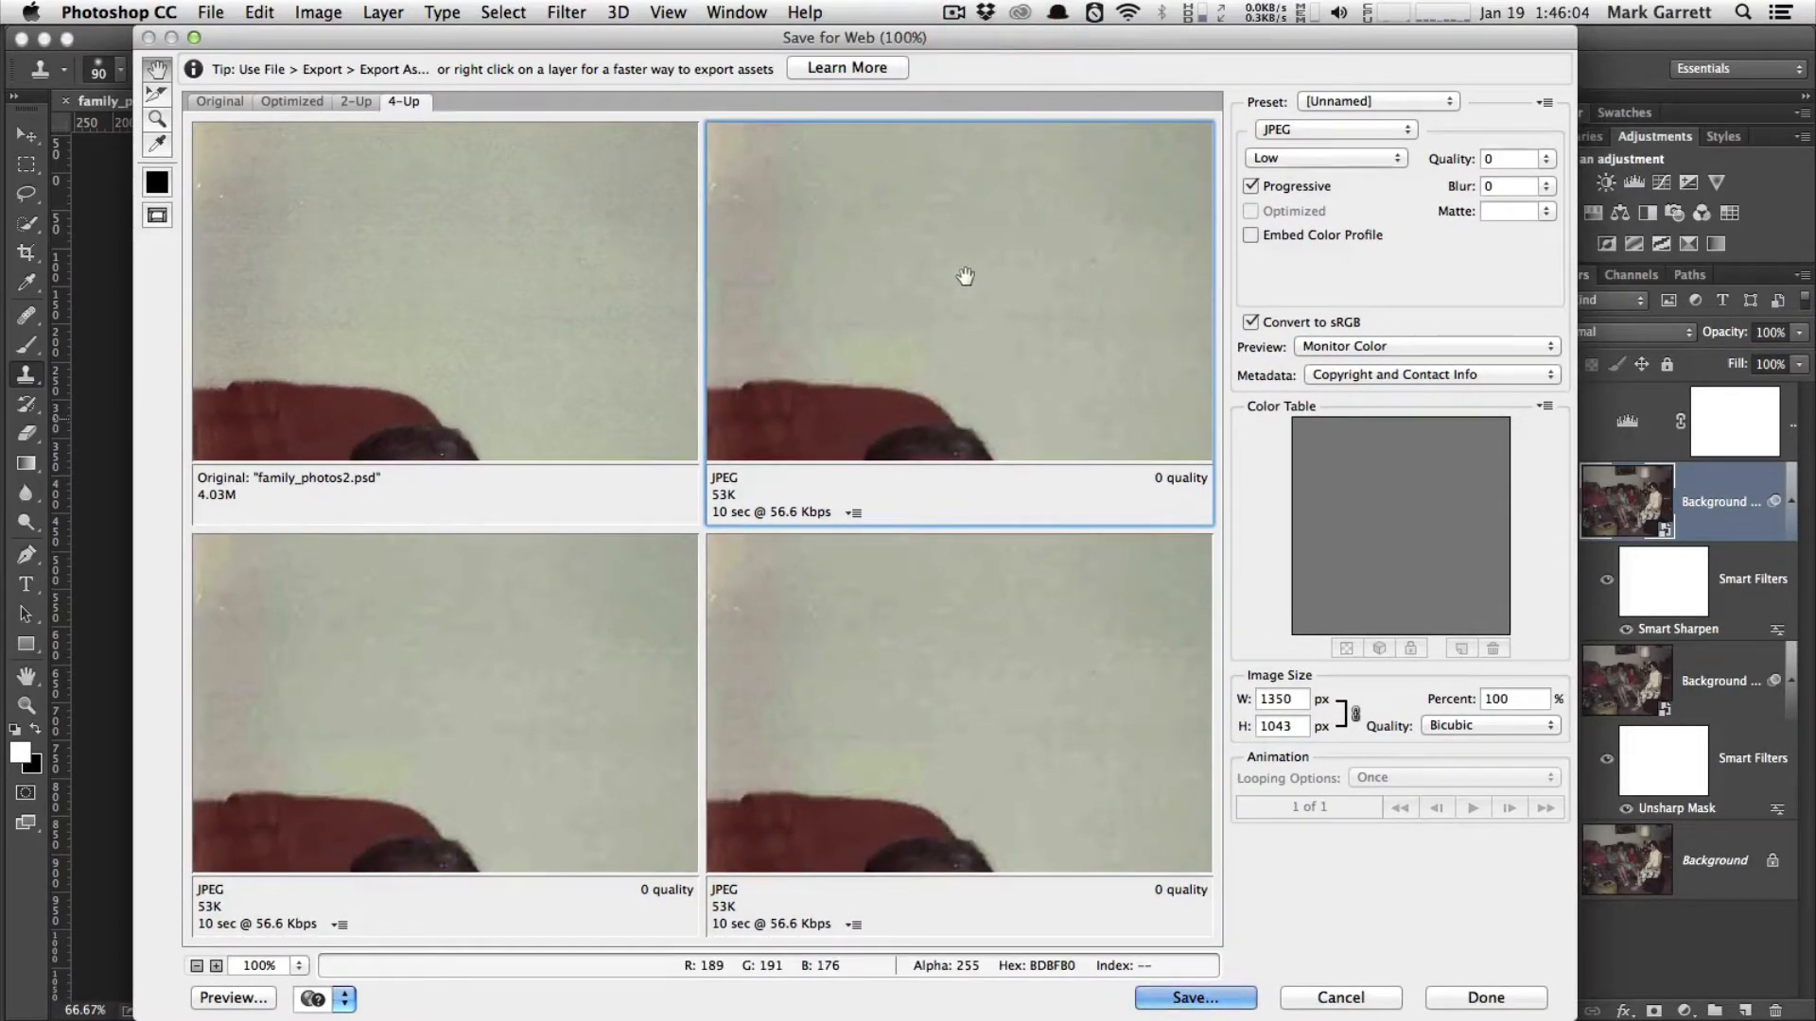
{"action": "key", "text": "super+minus"}
{"action": "key", "text": "super+minus"}
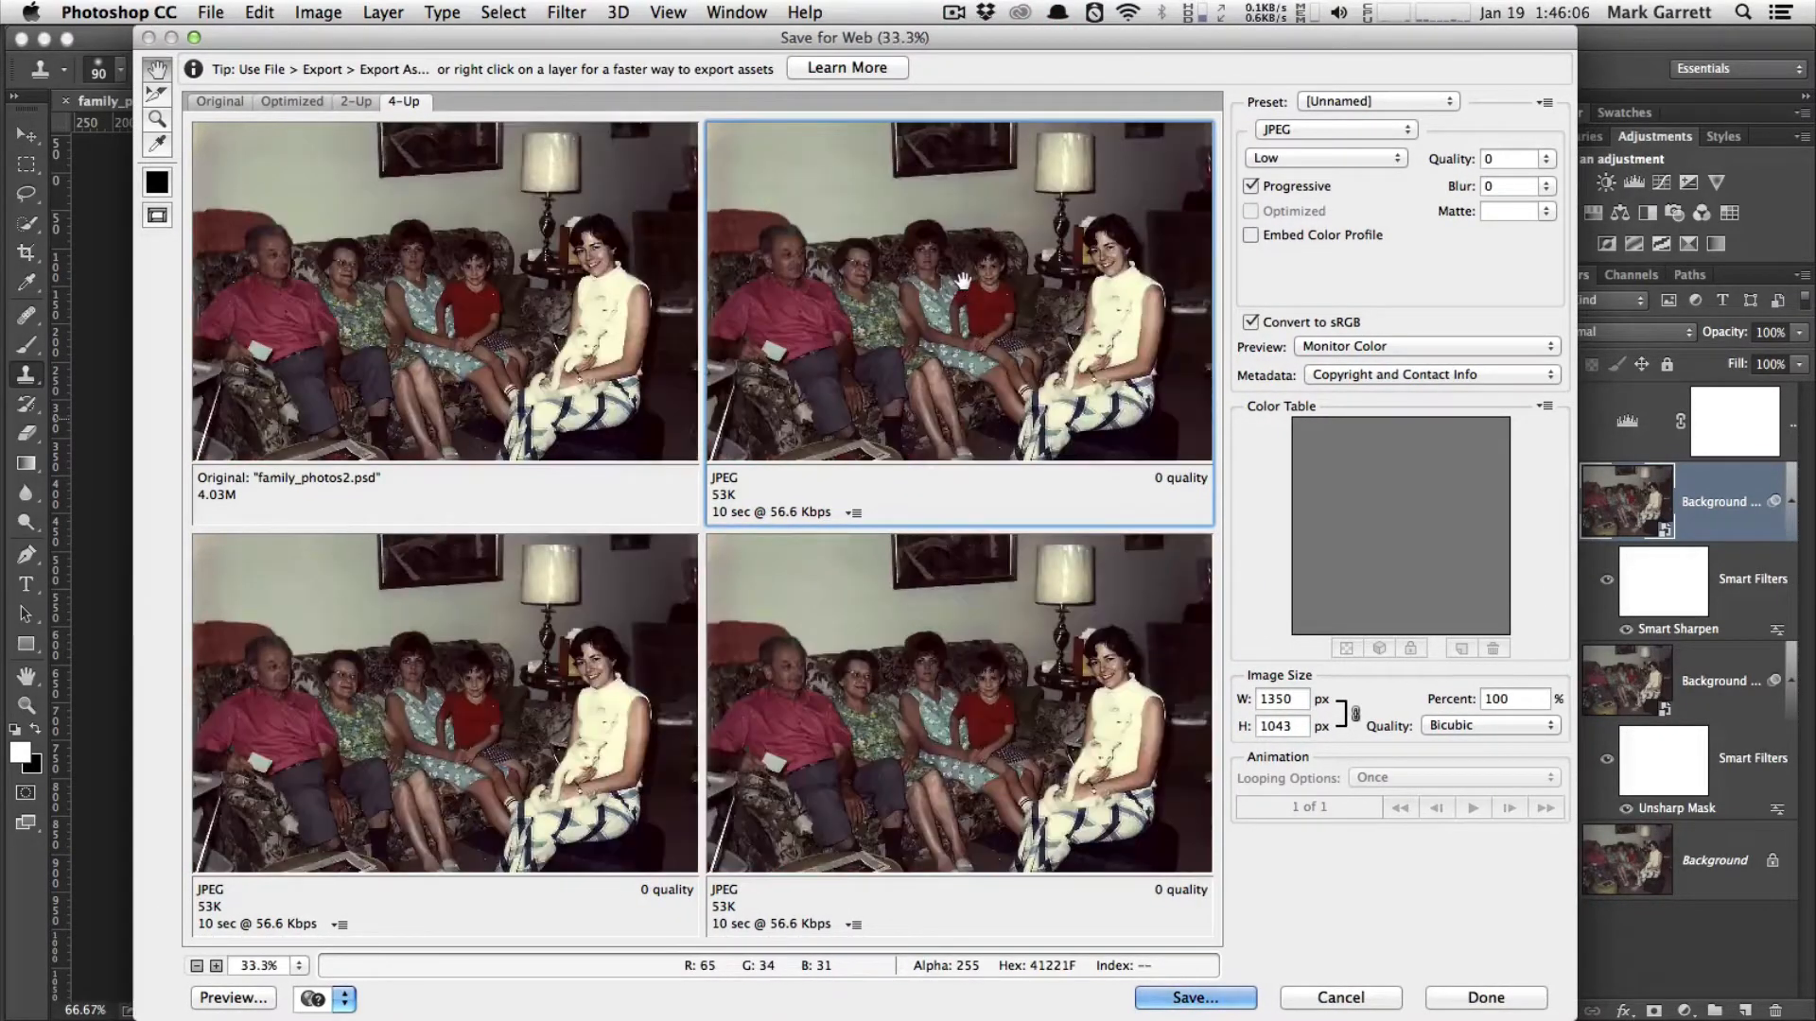
- Compare the Original, Optimized and 2-Up views of the photo, then return to the 4-Up view
{"action": "left_click", "coordinate": [452, 234]}
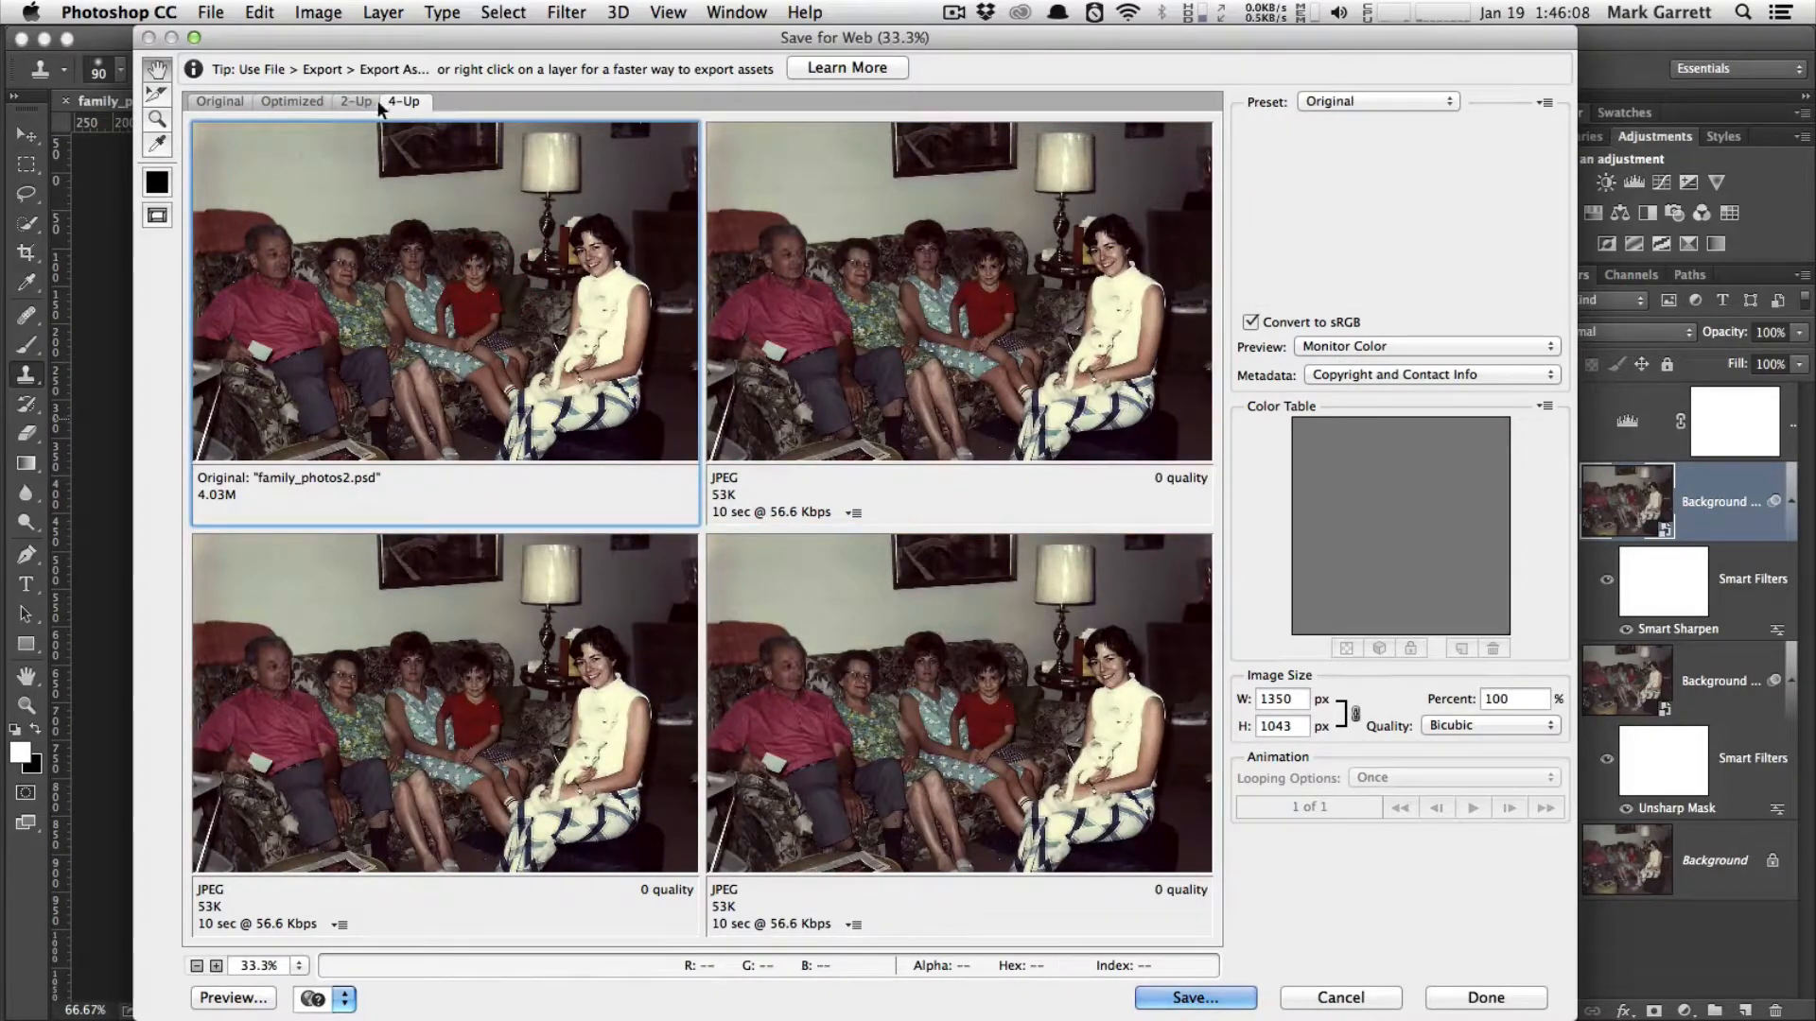
{"action": "left_click", "coordinate": [212, 97]}
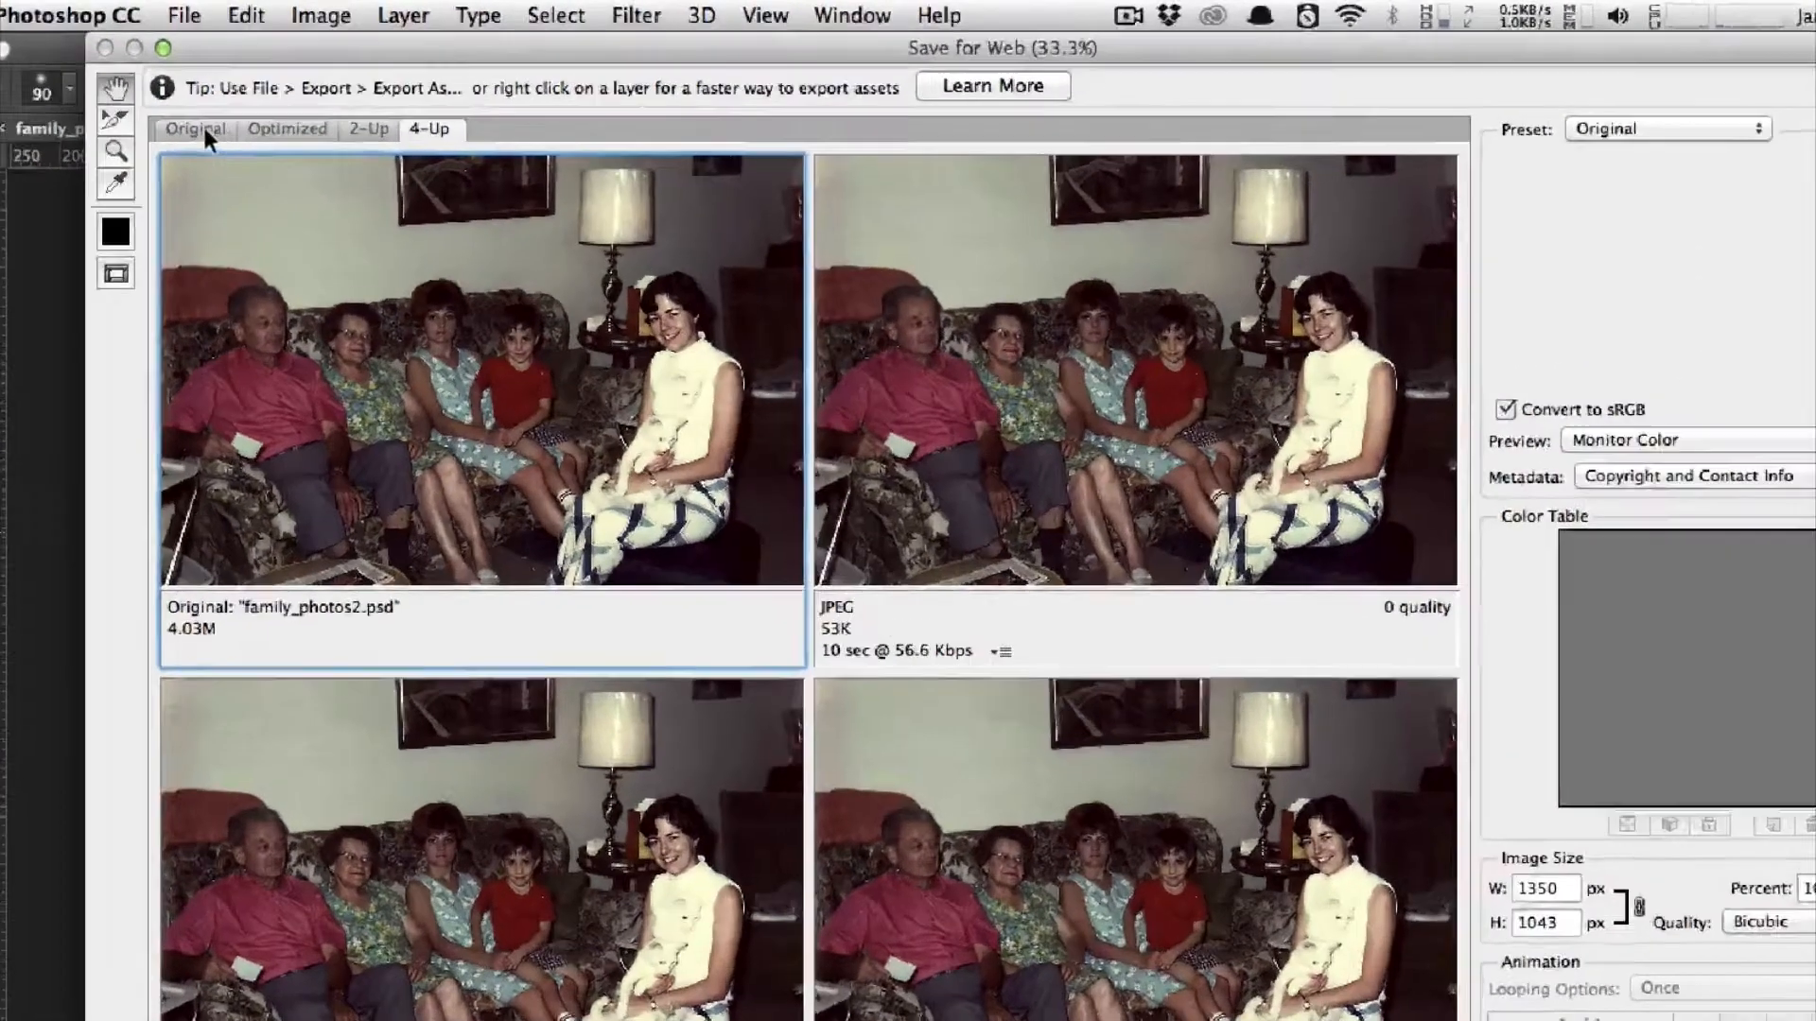
{"action": "left_click", "coordinate": [217, 101]}
{"action": "left_click", "coordinate": [288, 101]}
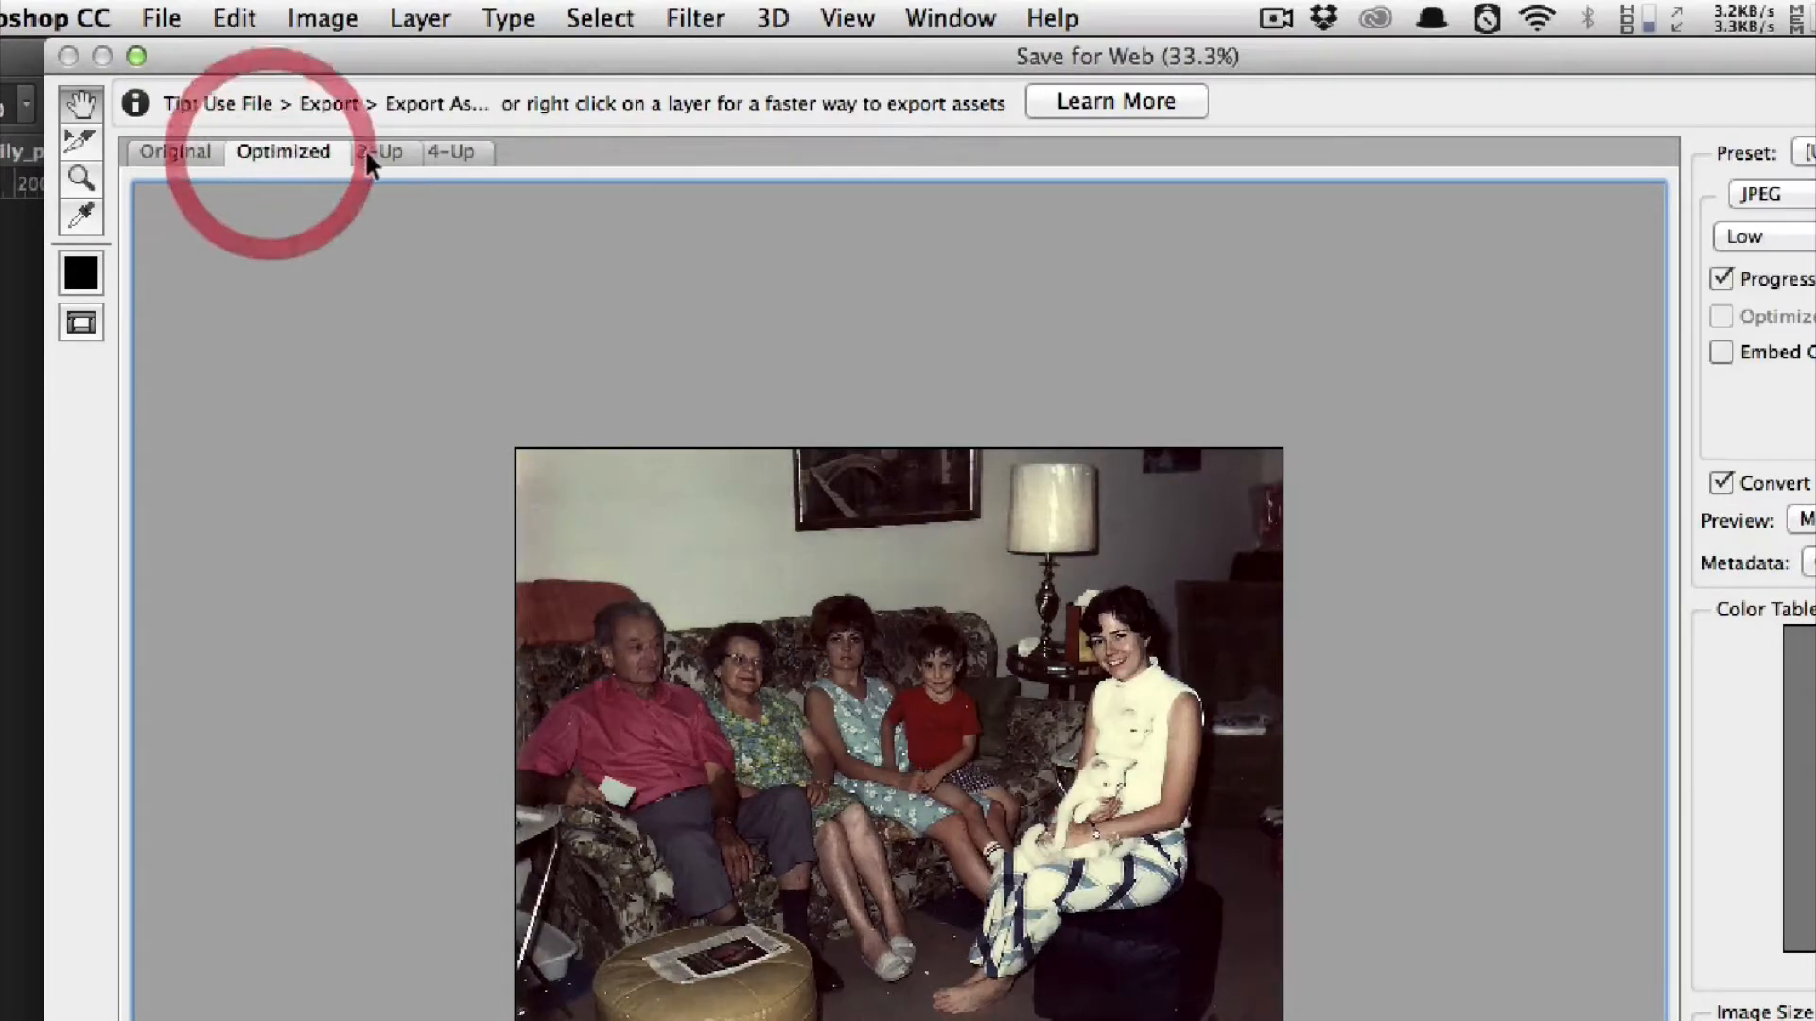
{"action": "left_click", "coordinate": [365, 149]}
{"action": "left_click", "coordinate": [439, 151]}
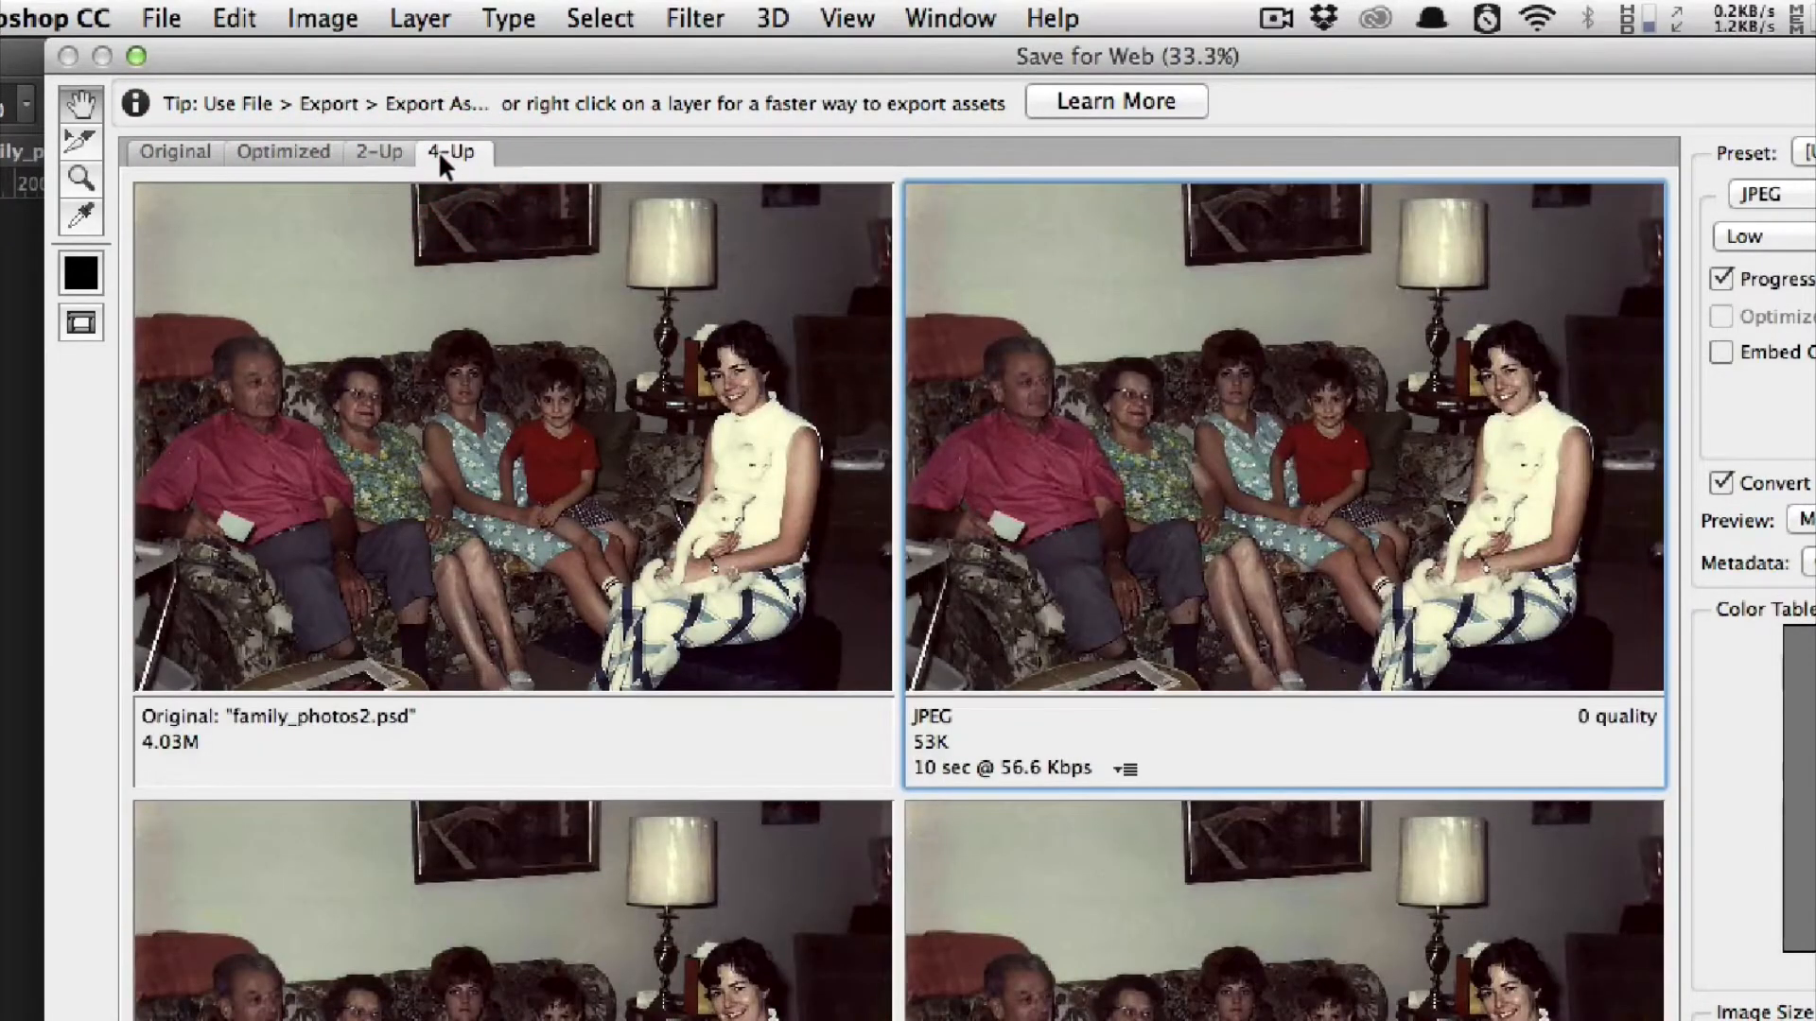
- Examine the original and the three JPEG versions in the 4-Up view, selecting the previews one after another
{"action": "left_click", "coordinate": [587, 454]}
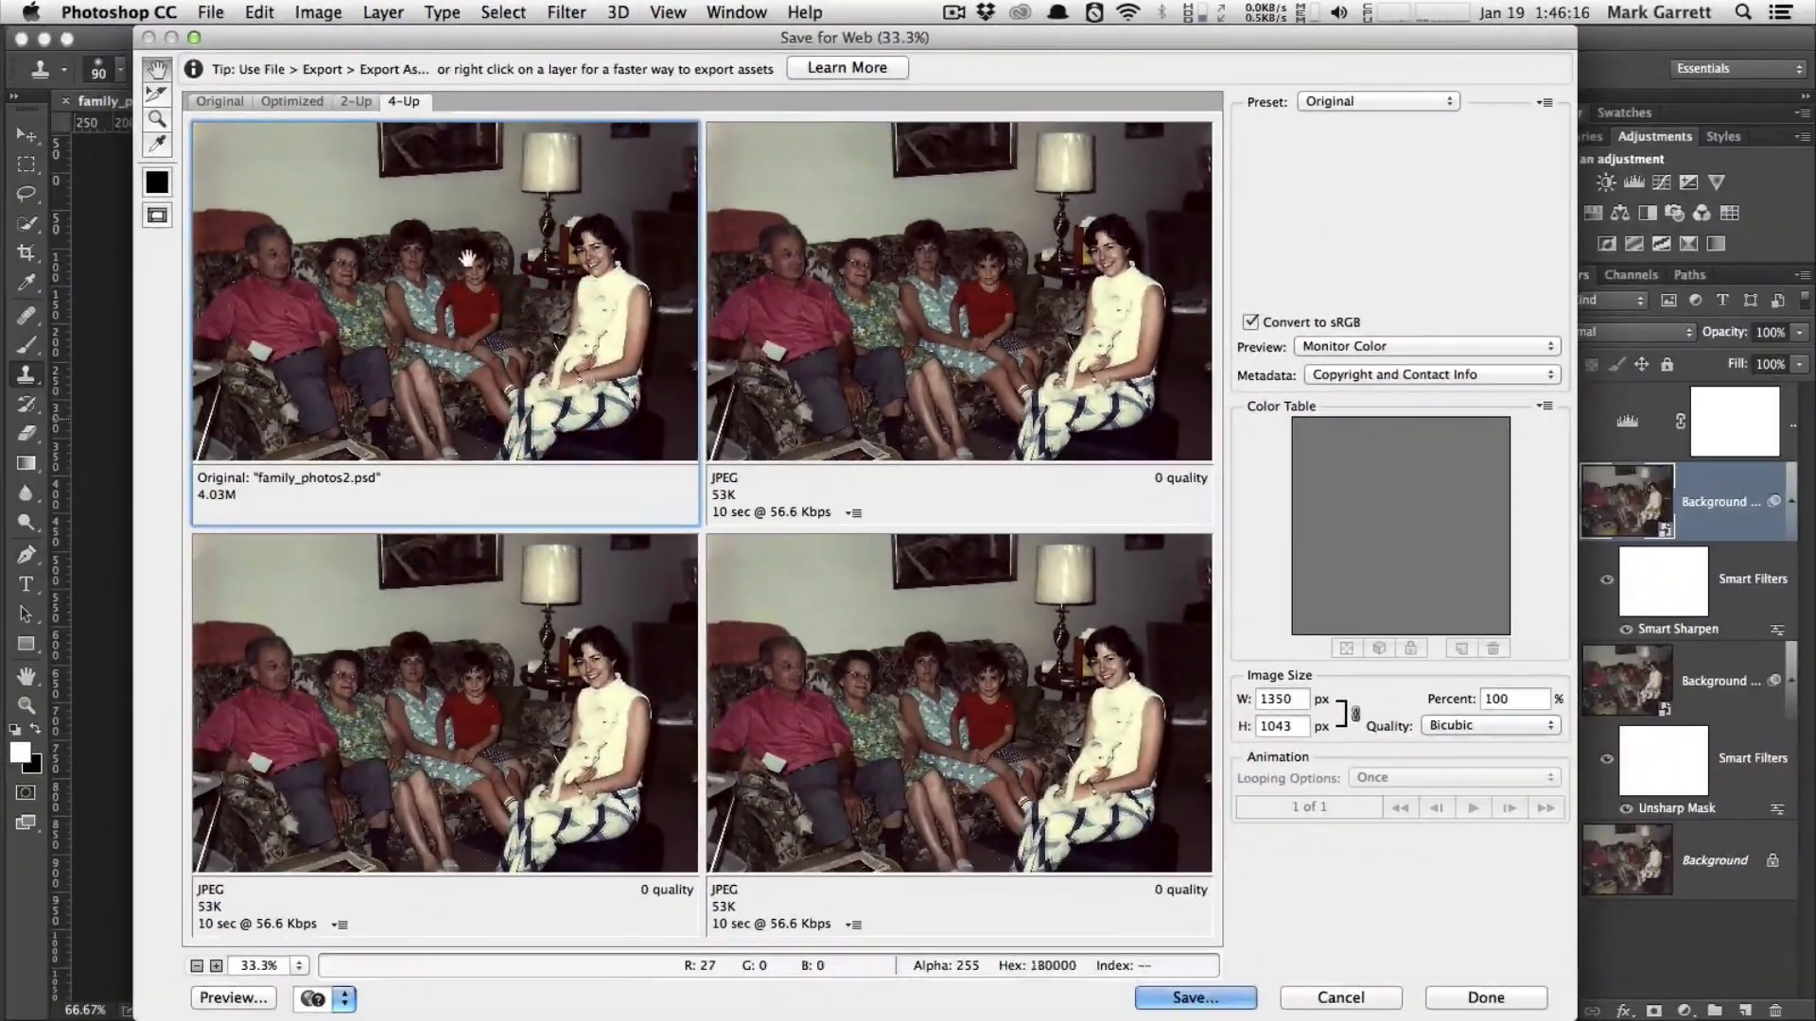
{"action": "left_click", "coordinate": [925, 324]}
{"action": "left_click", "coordinate": [588, 724]}
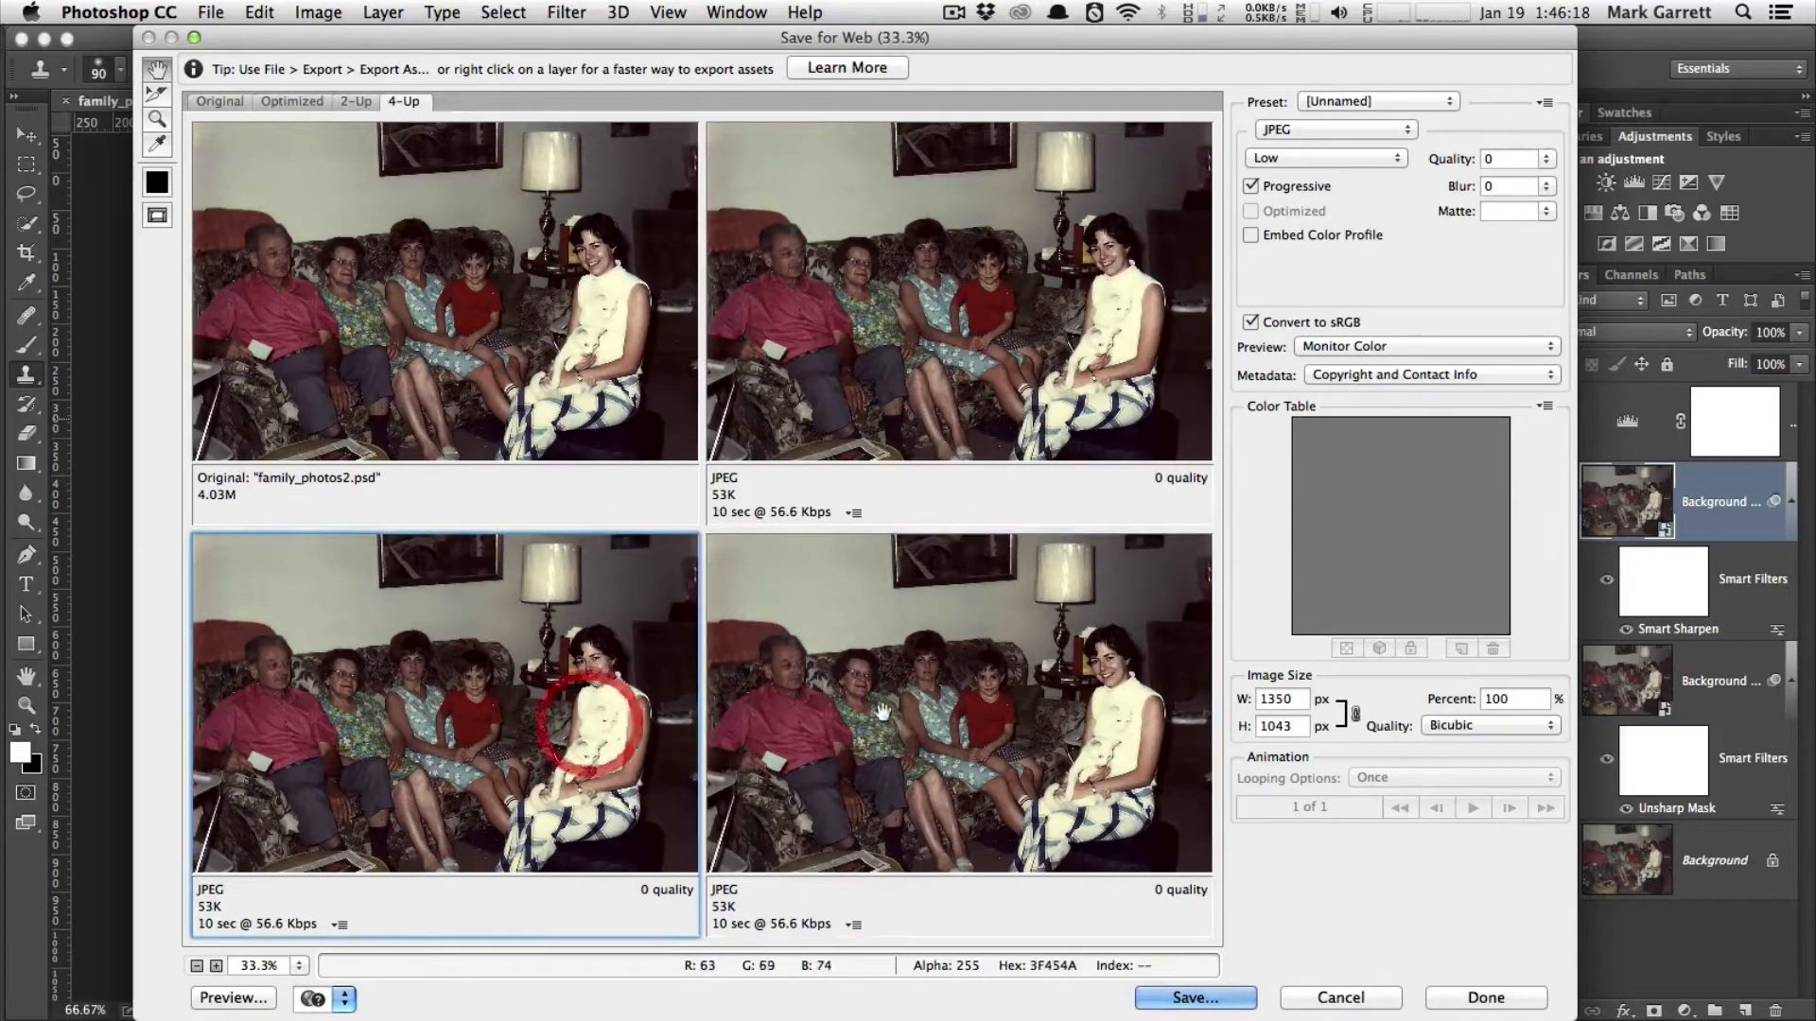
{"action": "left_click", "coordinate": [919, 714]}
{"action": "left_click", "coordinate": [937, 392]}
{"action": "left_click", "coordinate": [967, 721]}
{"action": "left_click", "coordinate": [515, 711]}
{"action": "left_click", "coordinate": [833, 709]}
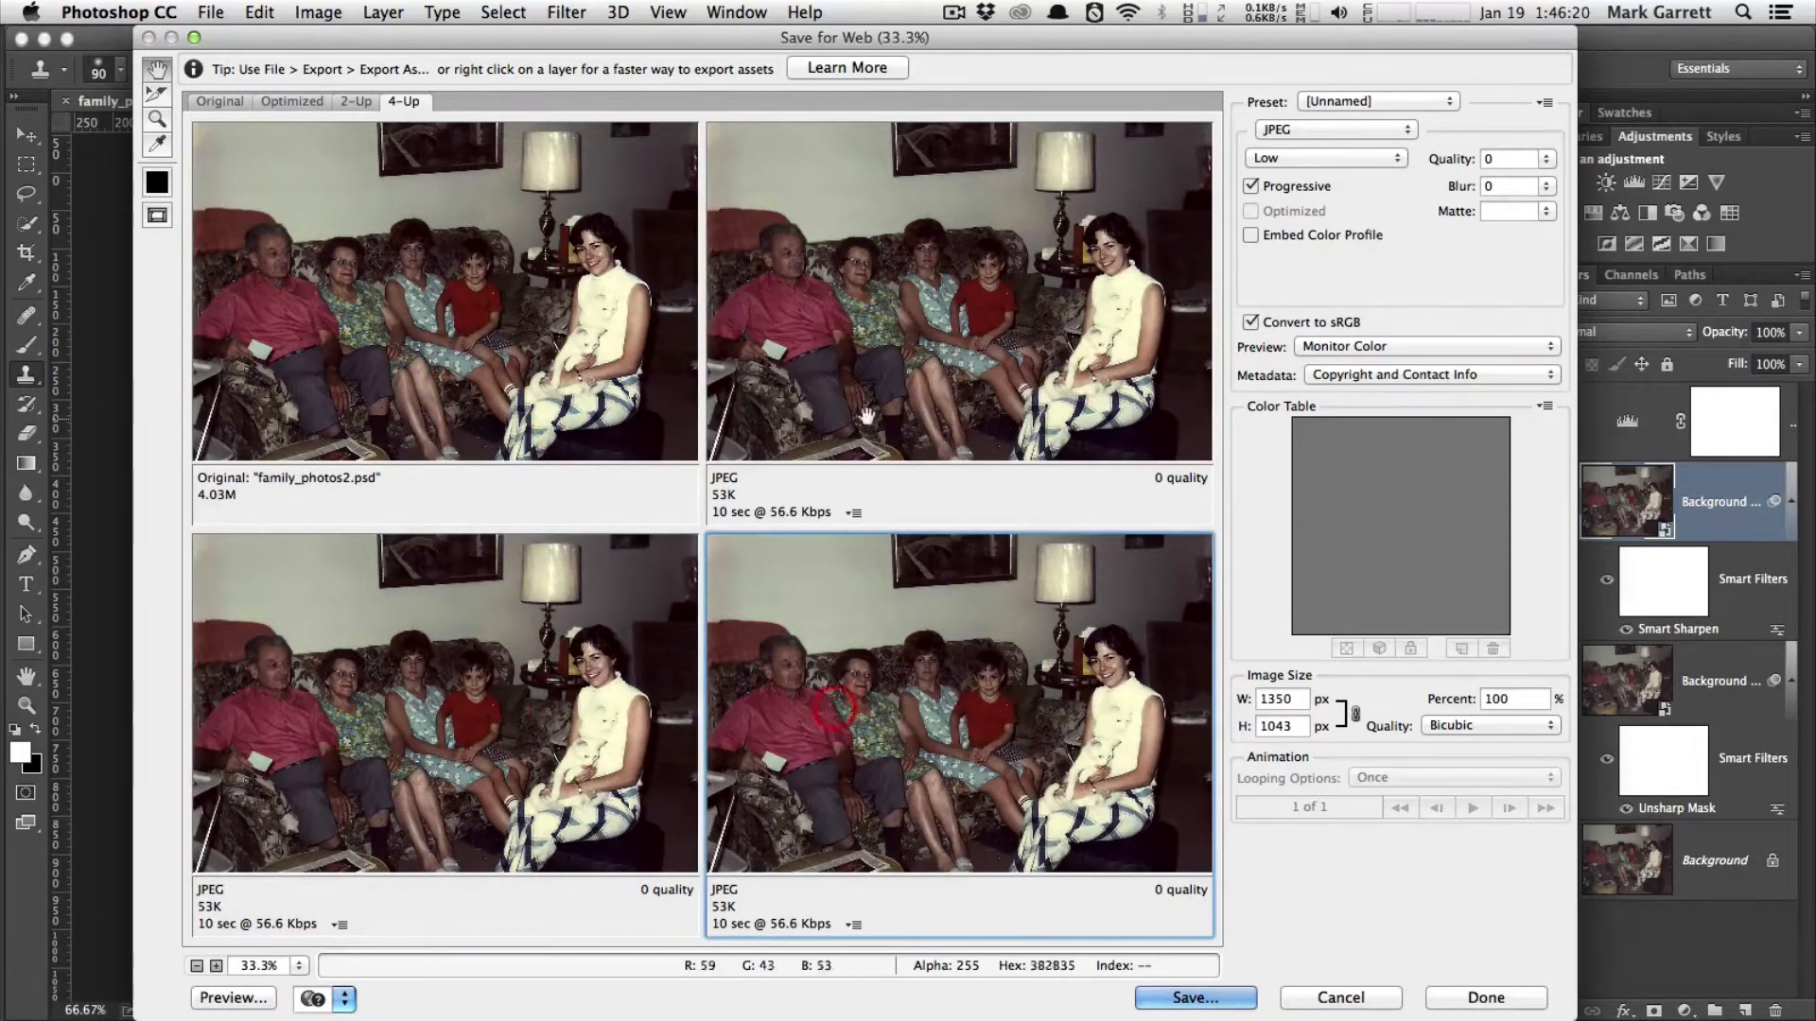
{"action": "left_click", "coordinate": [864, 343]}
{"action": "left_click", "coordinate": [943, 687]}
{"action": "left_click", "coordinate": [620, 715]}
{"action": "left_click", "coordinate": [872, 717]}
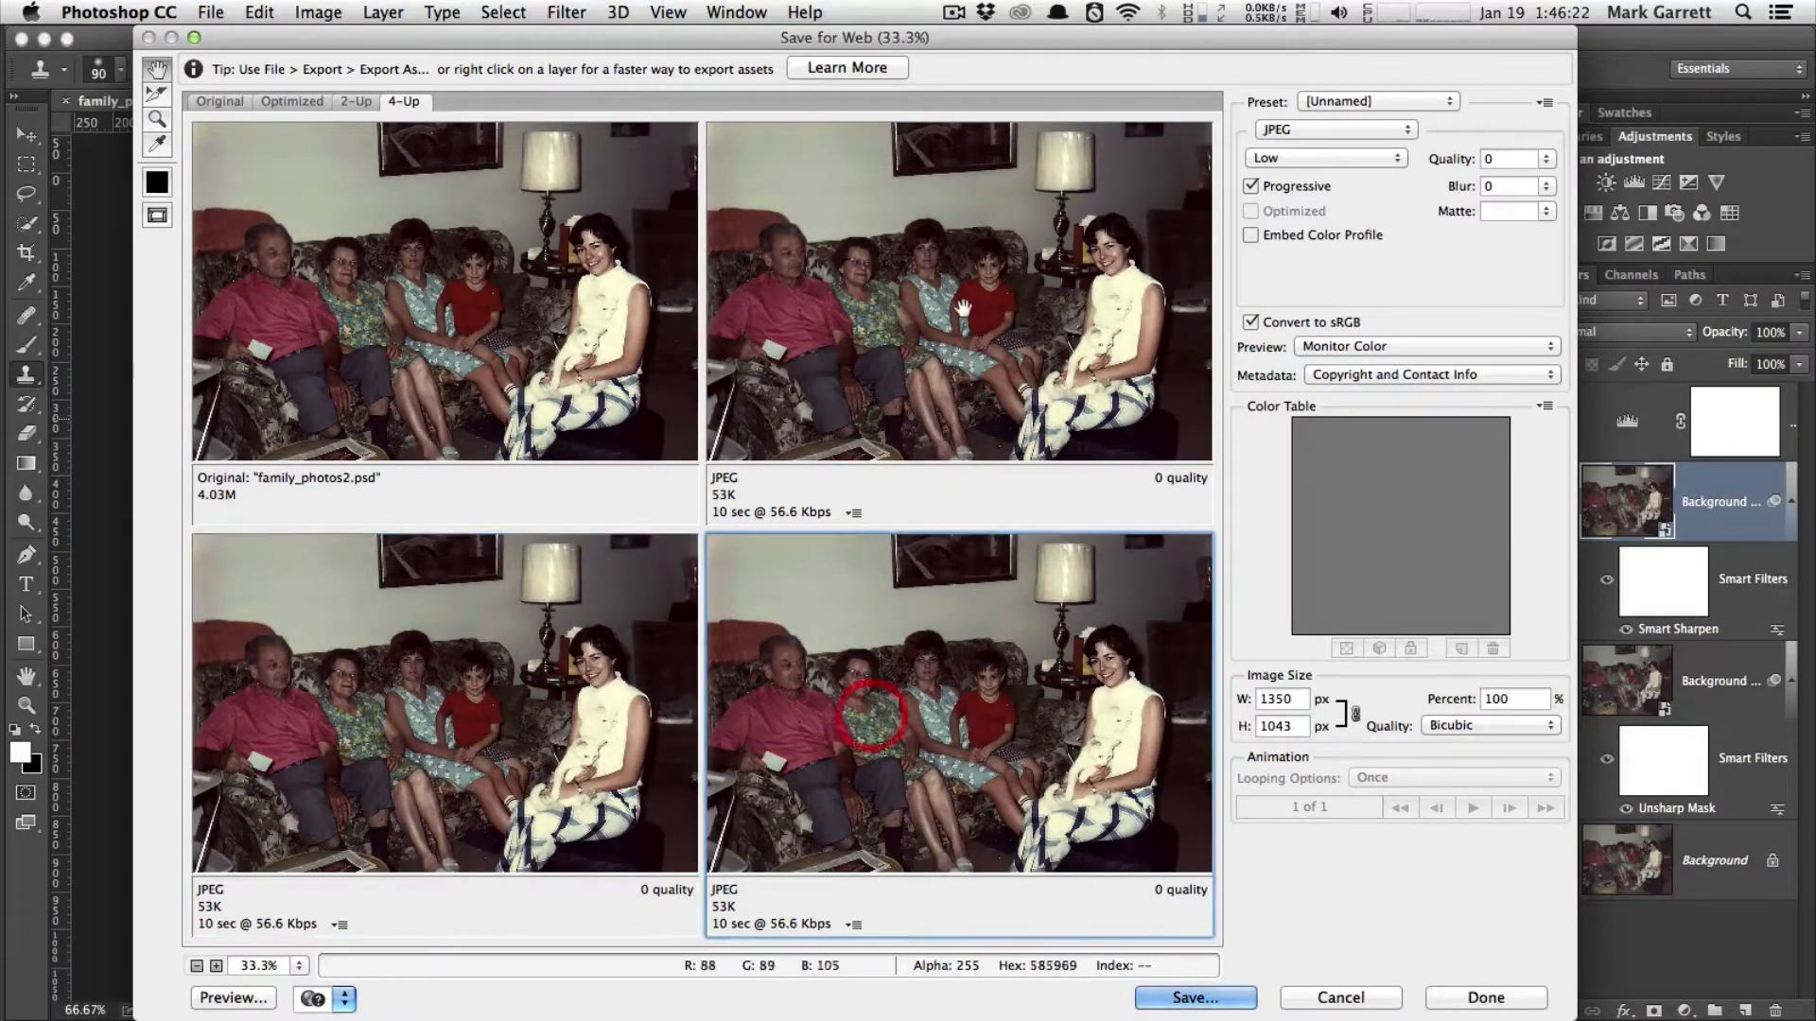
- Set the second preview to JPEG quality 73 and the third preview to PNG-24 format
{"action": "left_click", "coordinate": [963, 308]}
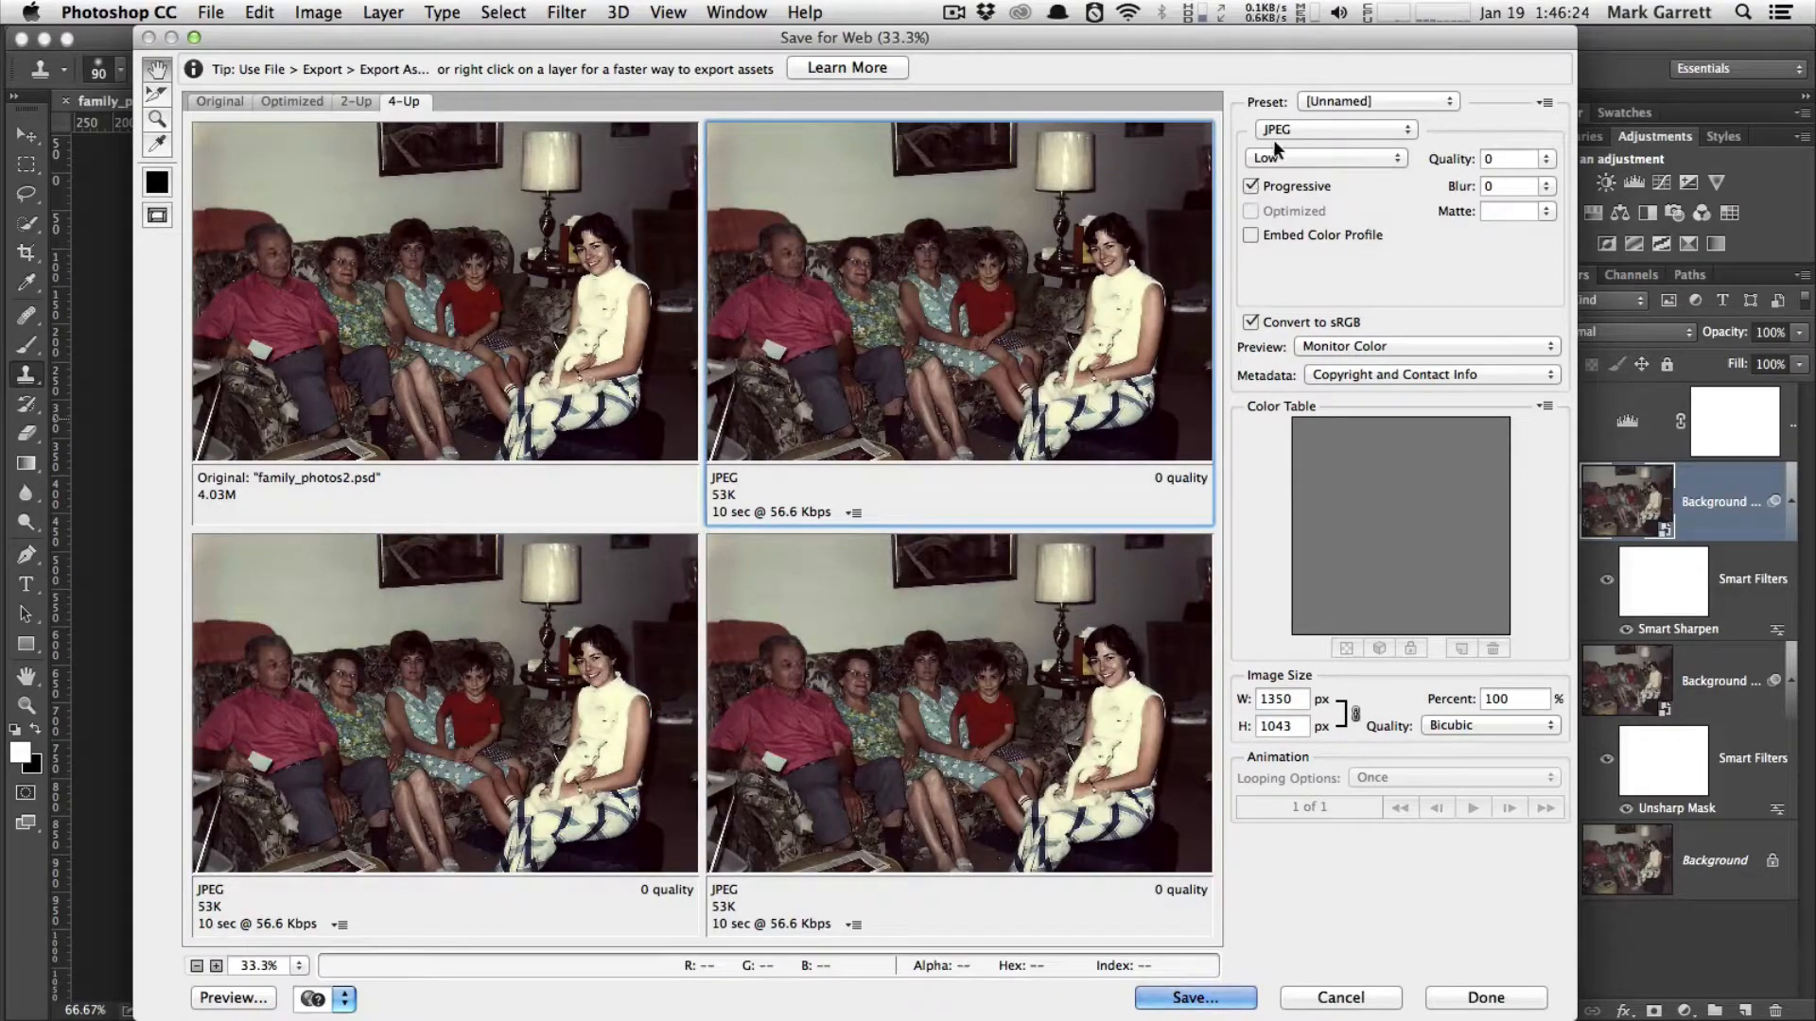
{"action": "left_click", "coordinate": [1545, 159]}
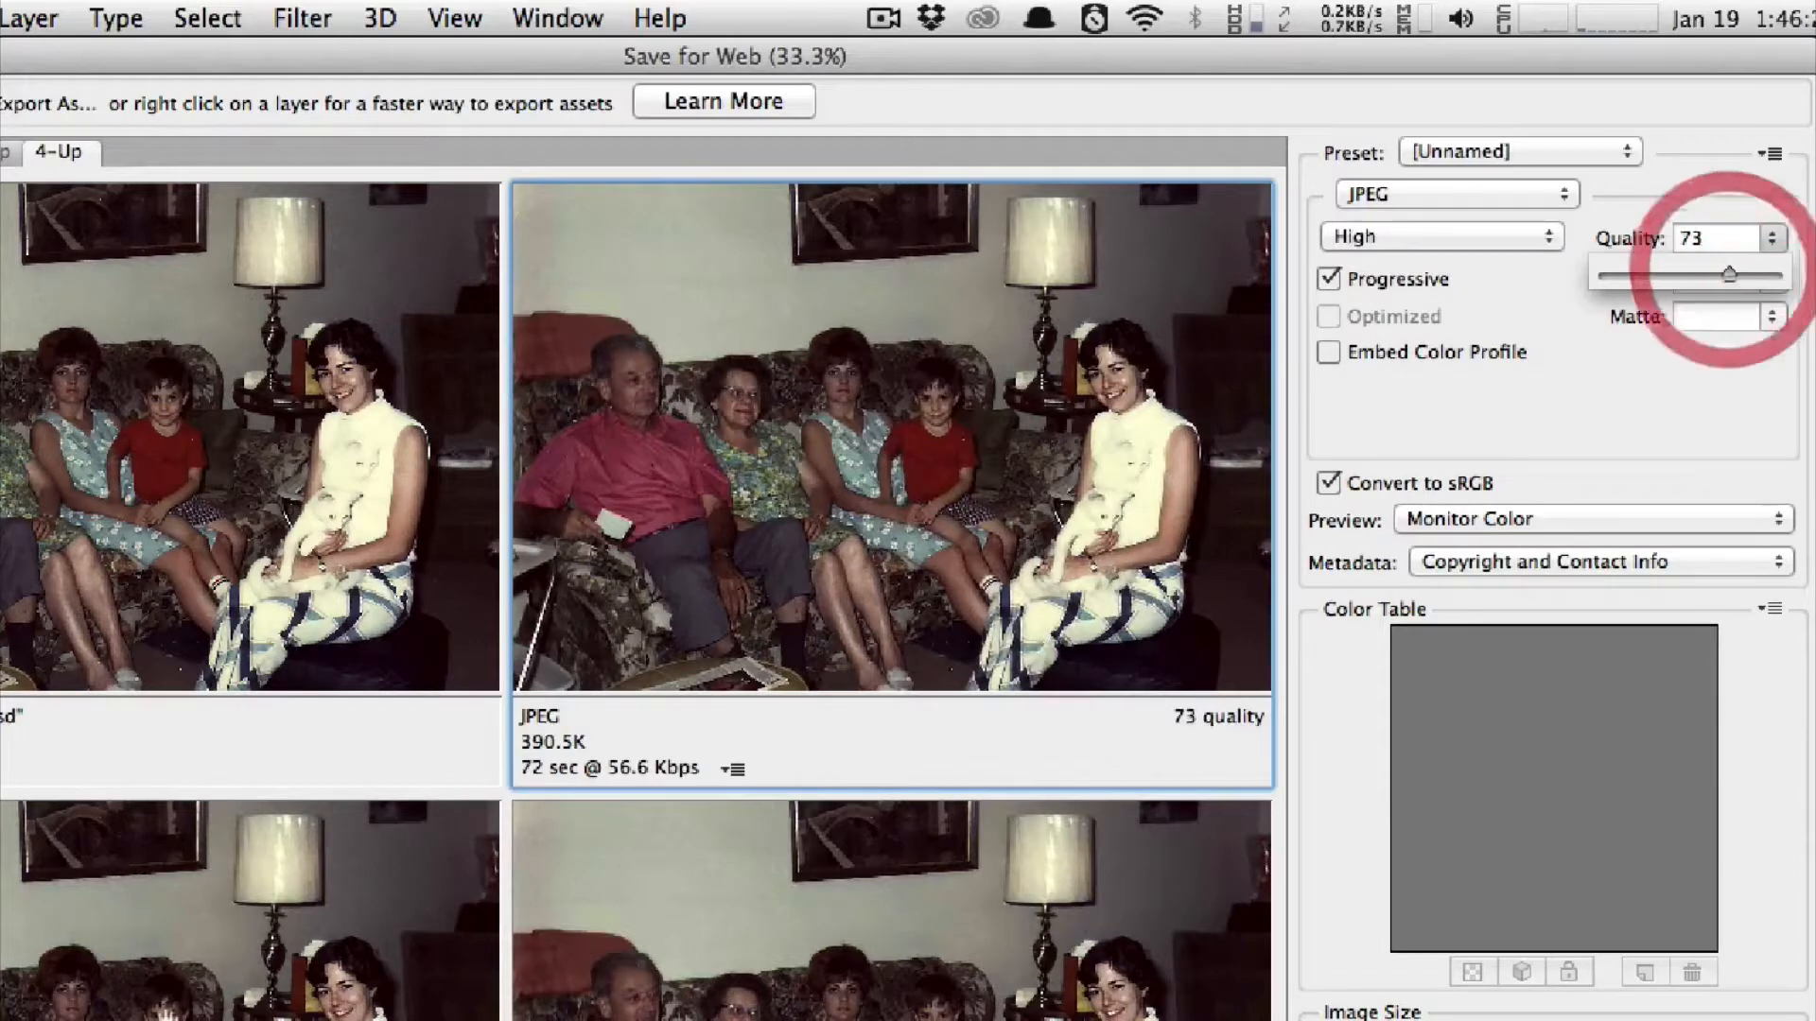
{"action": "left_click", "coordinate": [168, 1014]}
{"action": "left_click", "coordinate": [1447, 196]}
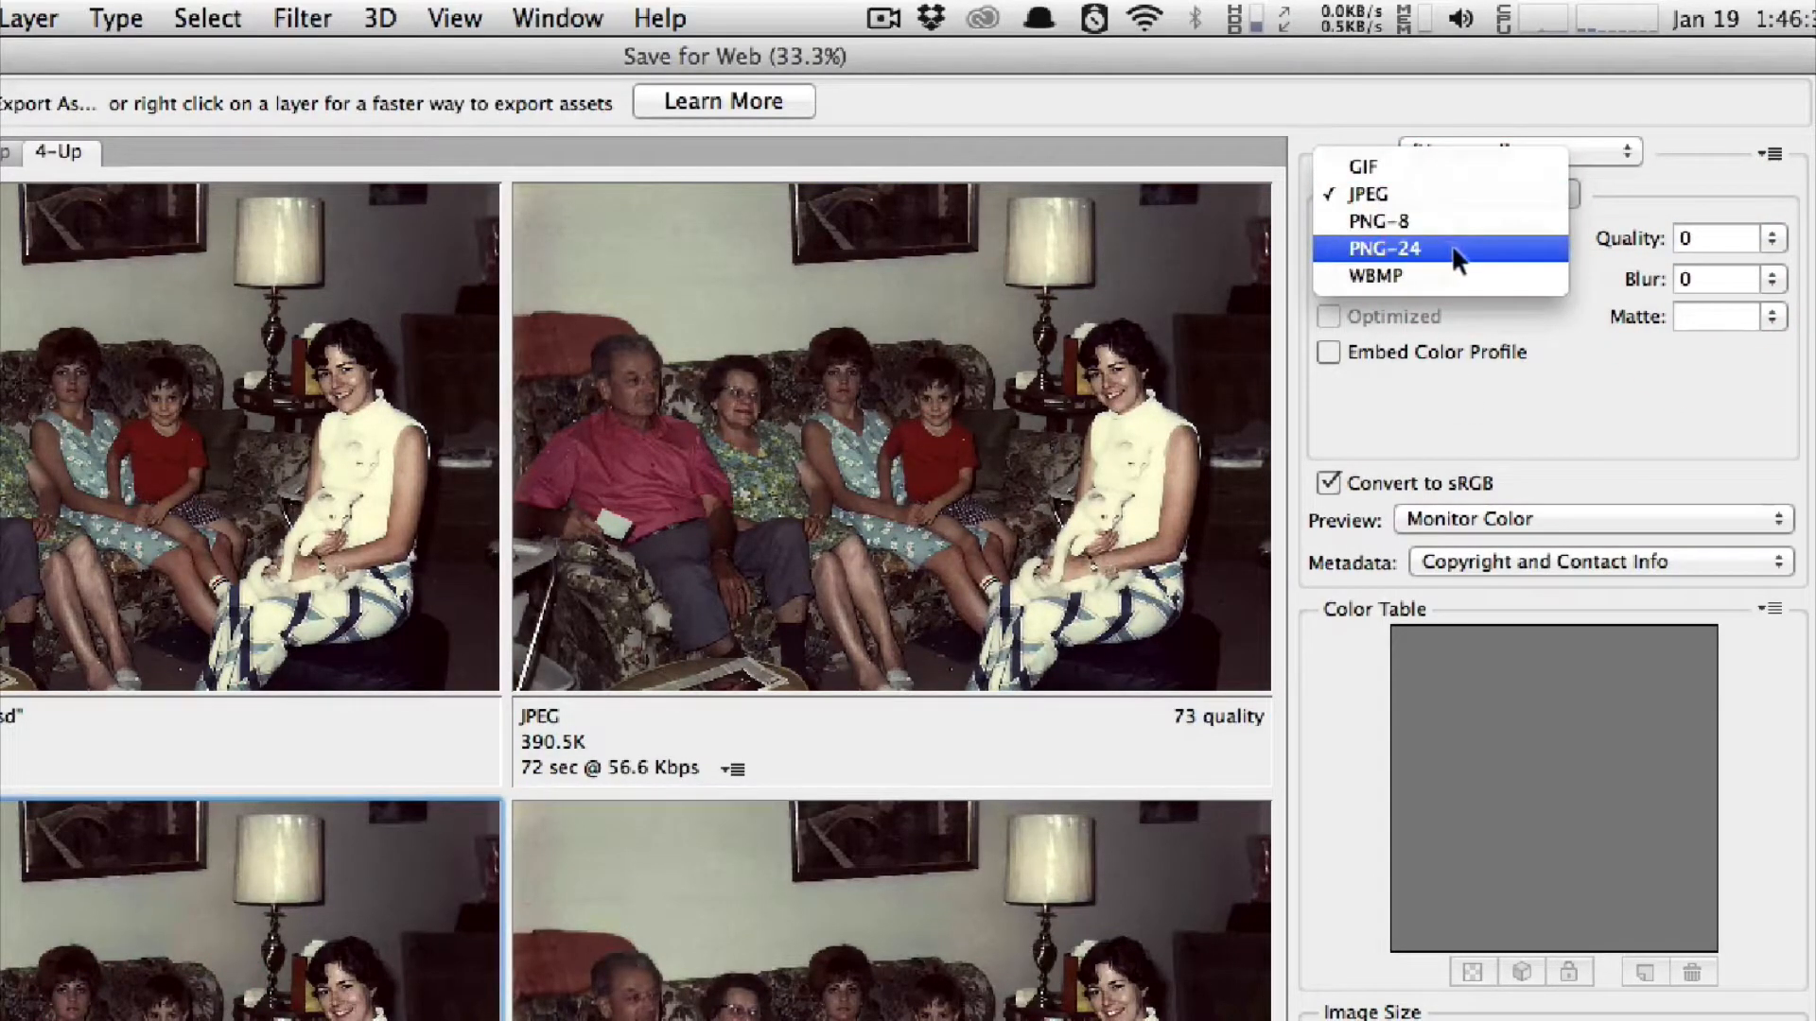
{"action": "left_click", "coordinate": [1453, 247]}
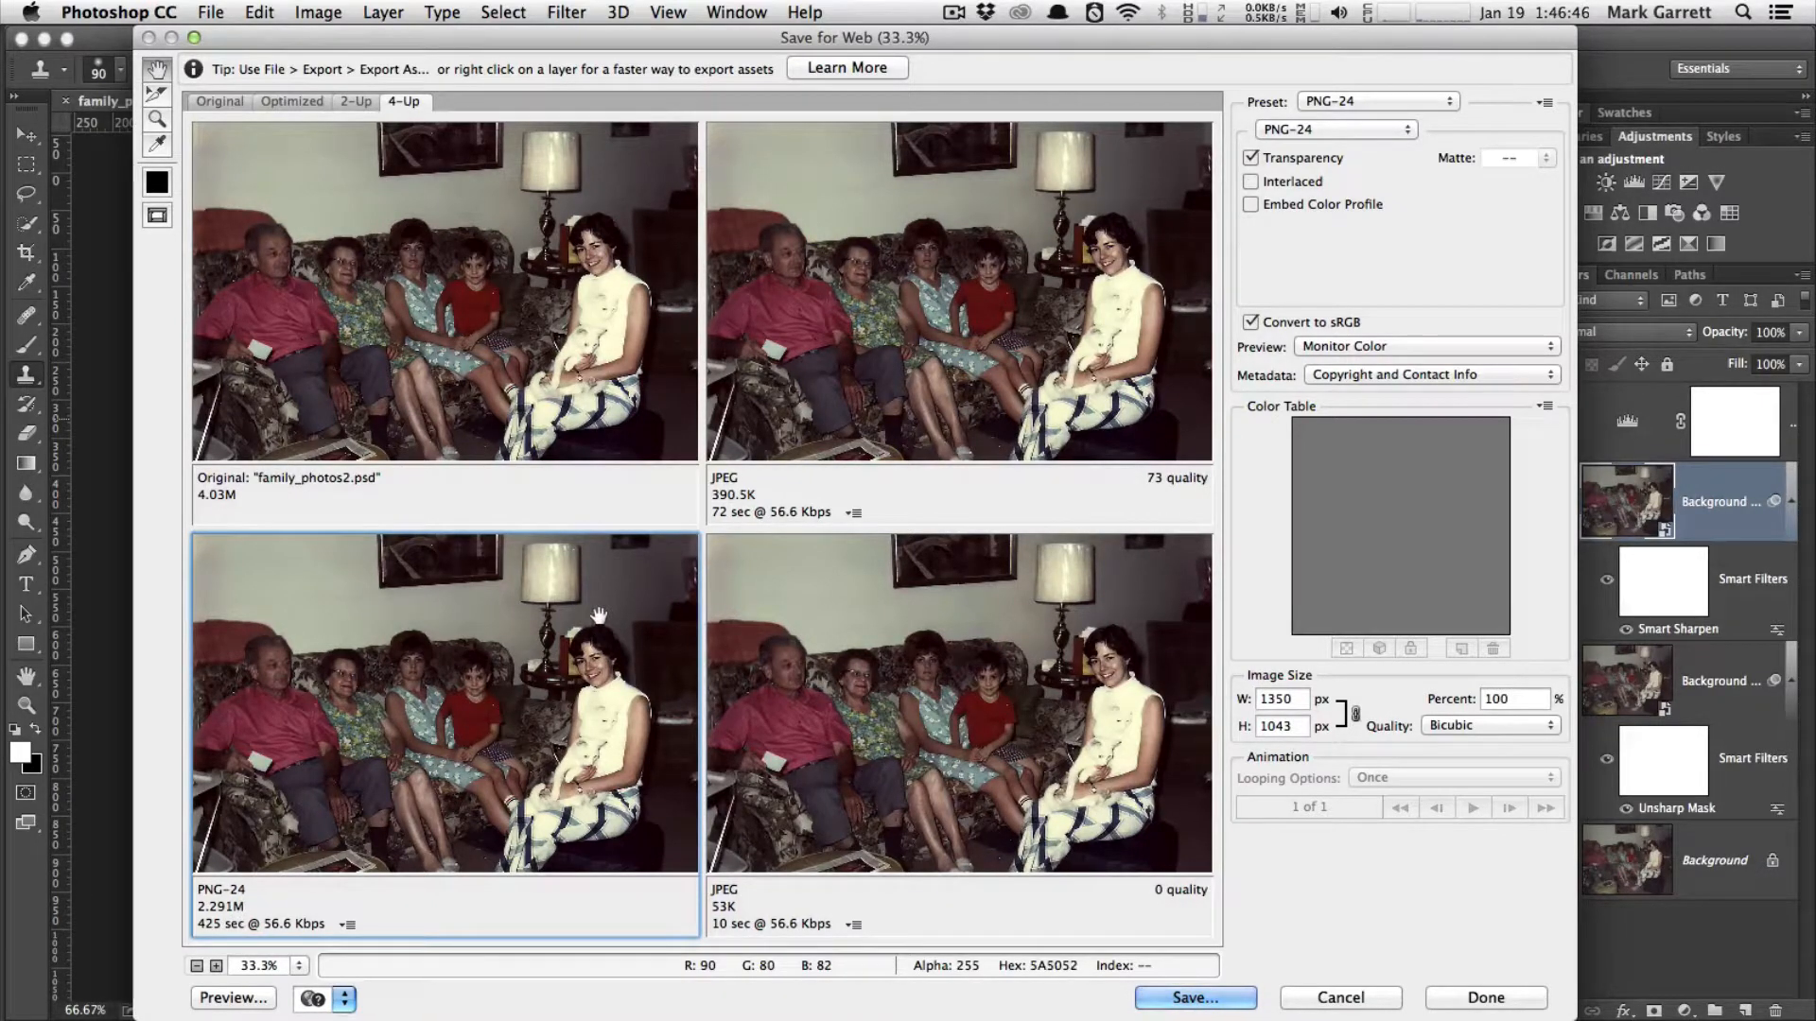
- Compare the JPEG version with the other previews at 25% and 50% zoom, centring on the seated family
{"action": "left_click", "coordinate": [943, 396]}
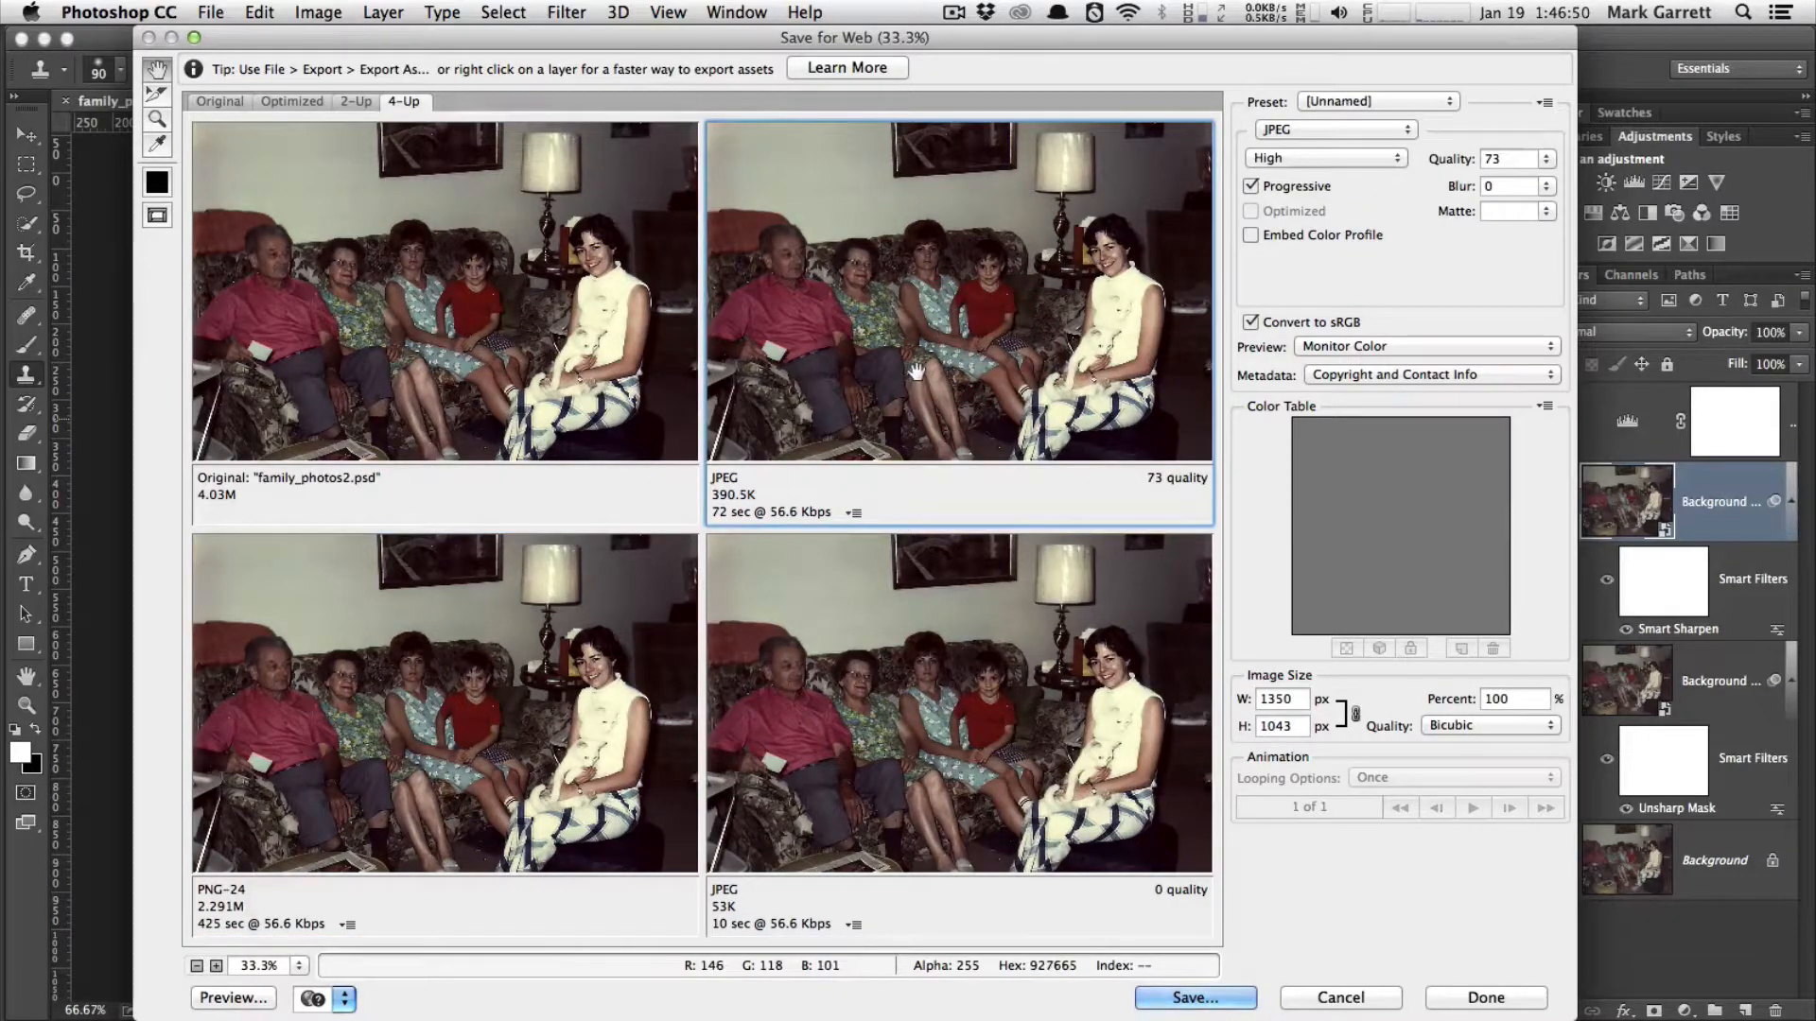
{"action": "left_click_drag", "start_coordinate": [916, 375], "coordinate": [919, 362]}
{"action": "key", "text": "super+minus"}
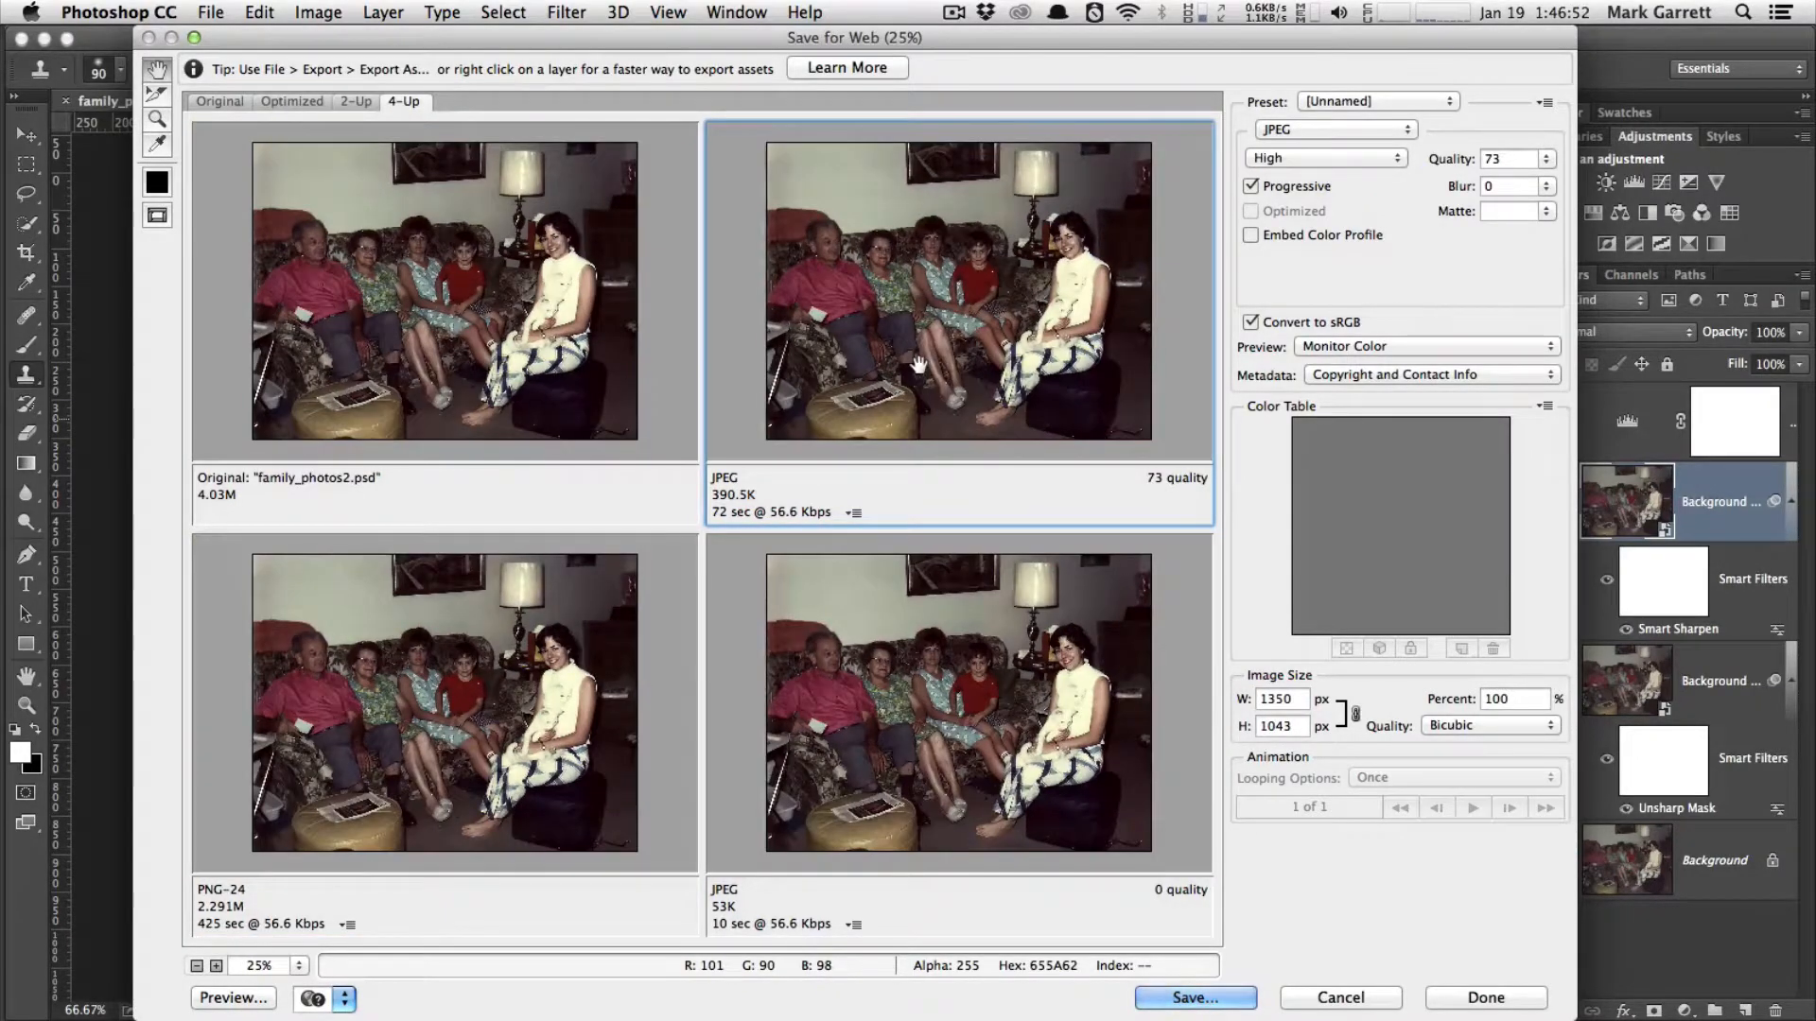
{"action": "key", "text": "super+plus"}
{"action": "key", "text": "super+plus"}
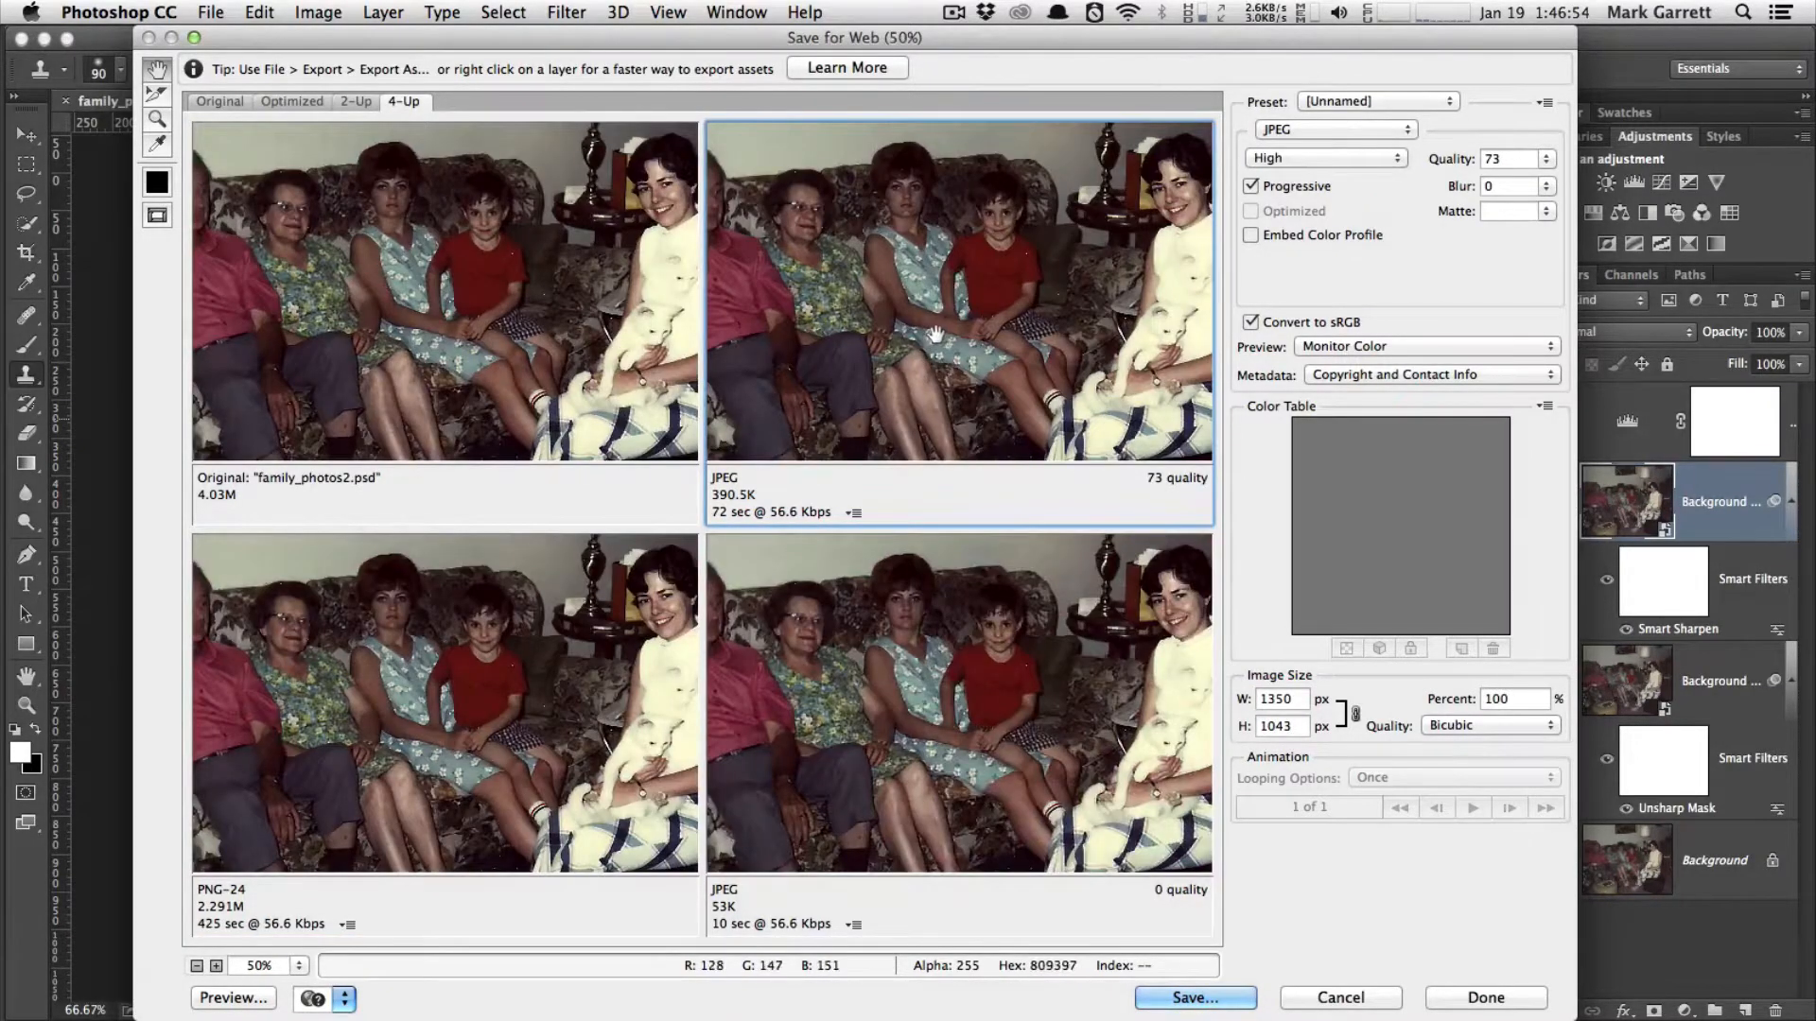
{"action": "left_click_drag", "start_coordinate": [936, 334], "coordinate": [900, 387]}
{"action": "mouse_move", "coordinate": [1012, 263]}
{"action": "left_mouse_down"}
{"action": "mouse_move", "coordinate": [986, 288]}
{"action": "mouse_move", "coordinate": [909, 294]}
{"action": "mouse_move", "coordinate": [1048, 235]}
{"action": "mouse_move", "coordinate": [1037, 225]}
{"action": "mouse_move", "coordinate": [1022, 266]}
{"action": "left_mouse_up"}
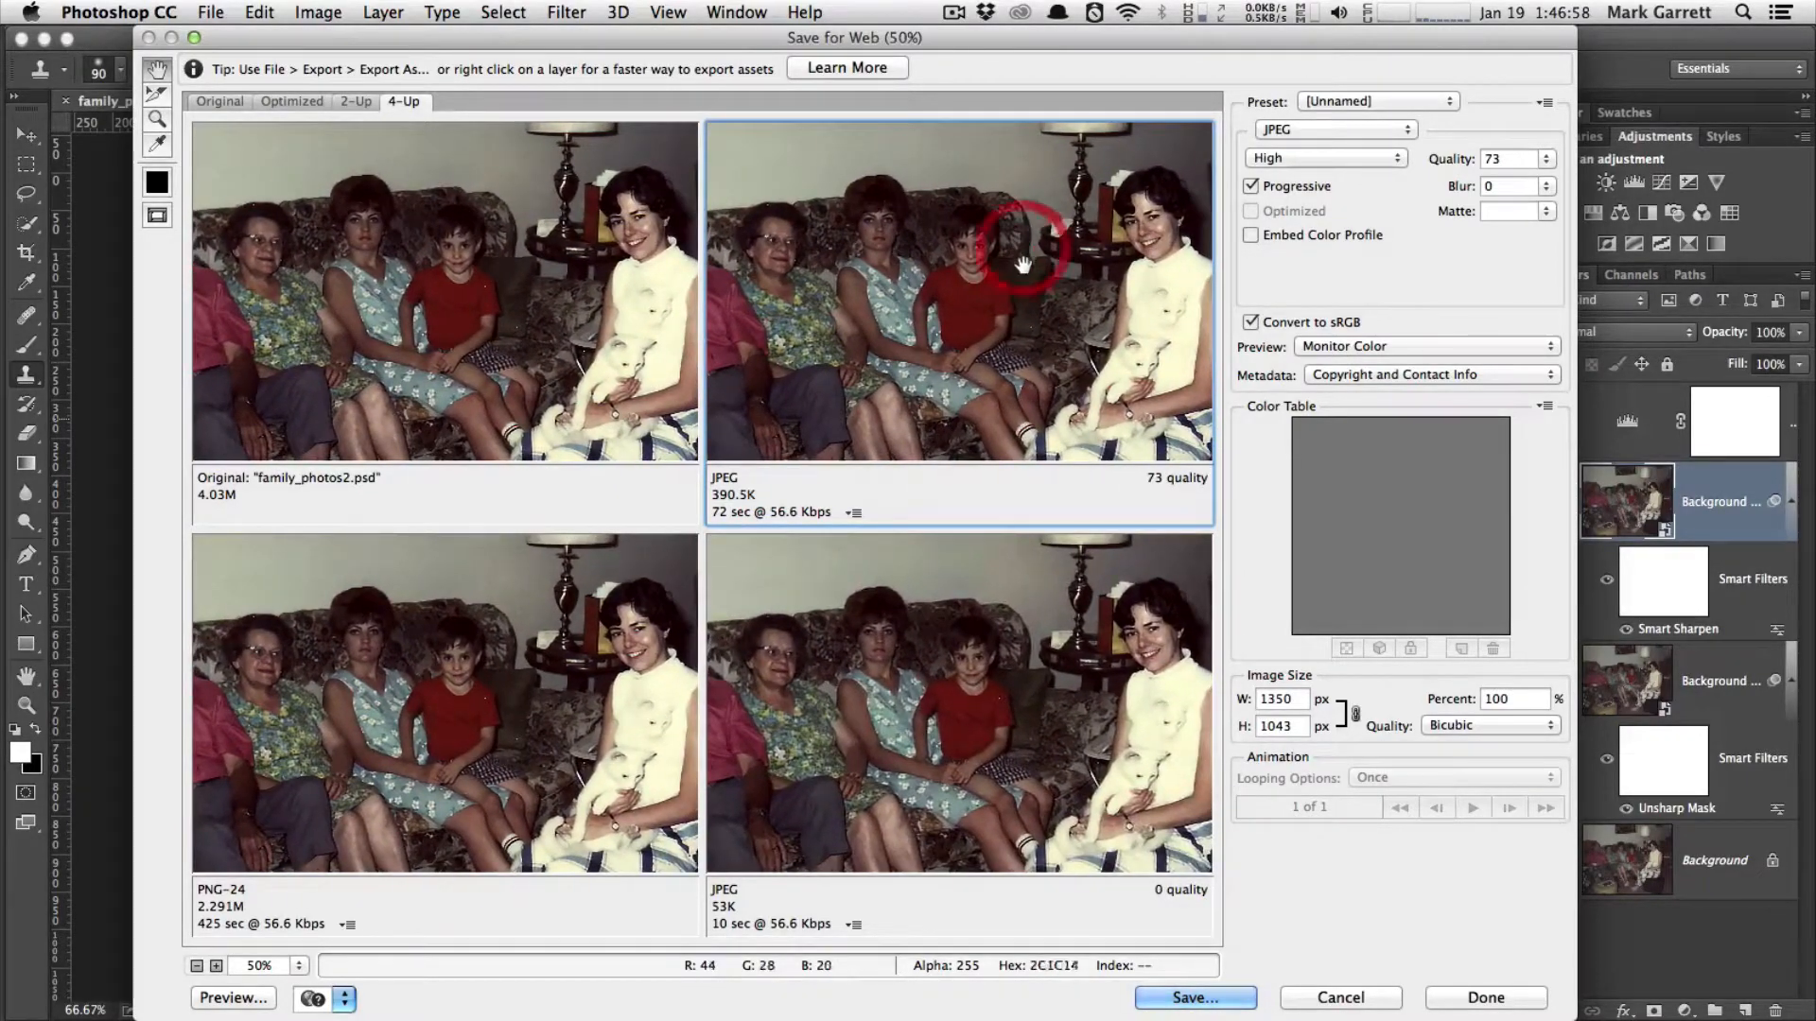
- Try the JPEG version at quality 0 and quality 67, and check the available file formats
{"action": "left_click_drag", "start_coordinate": [1547, 159], "coordinate": [1410, 188]}
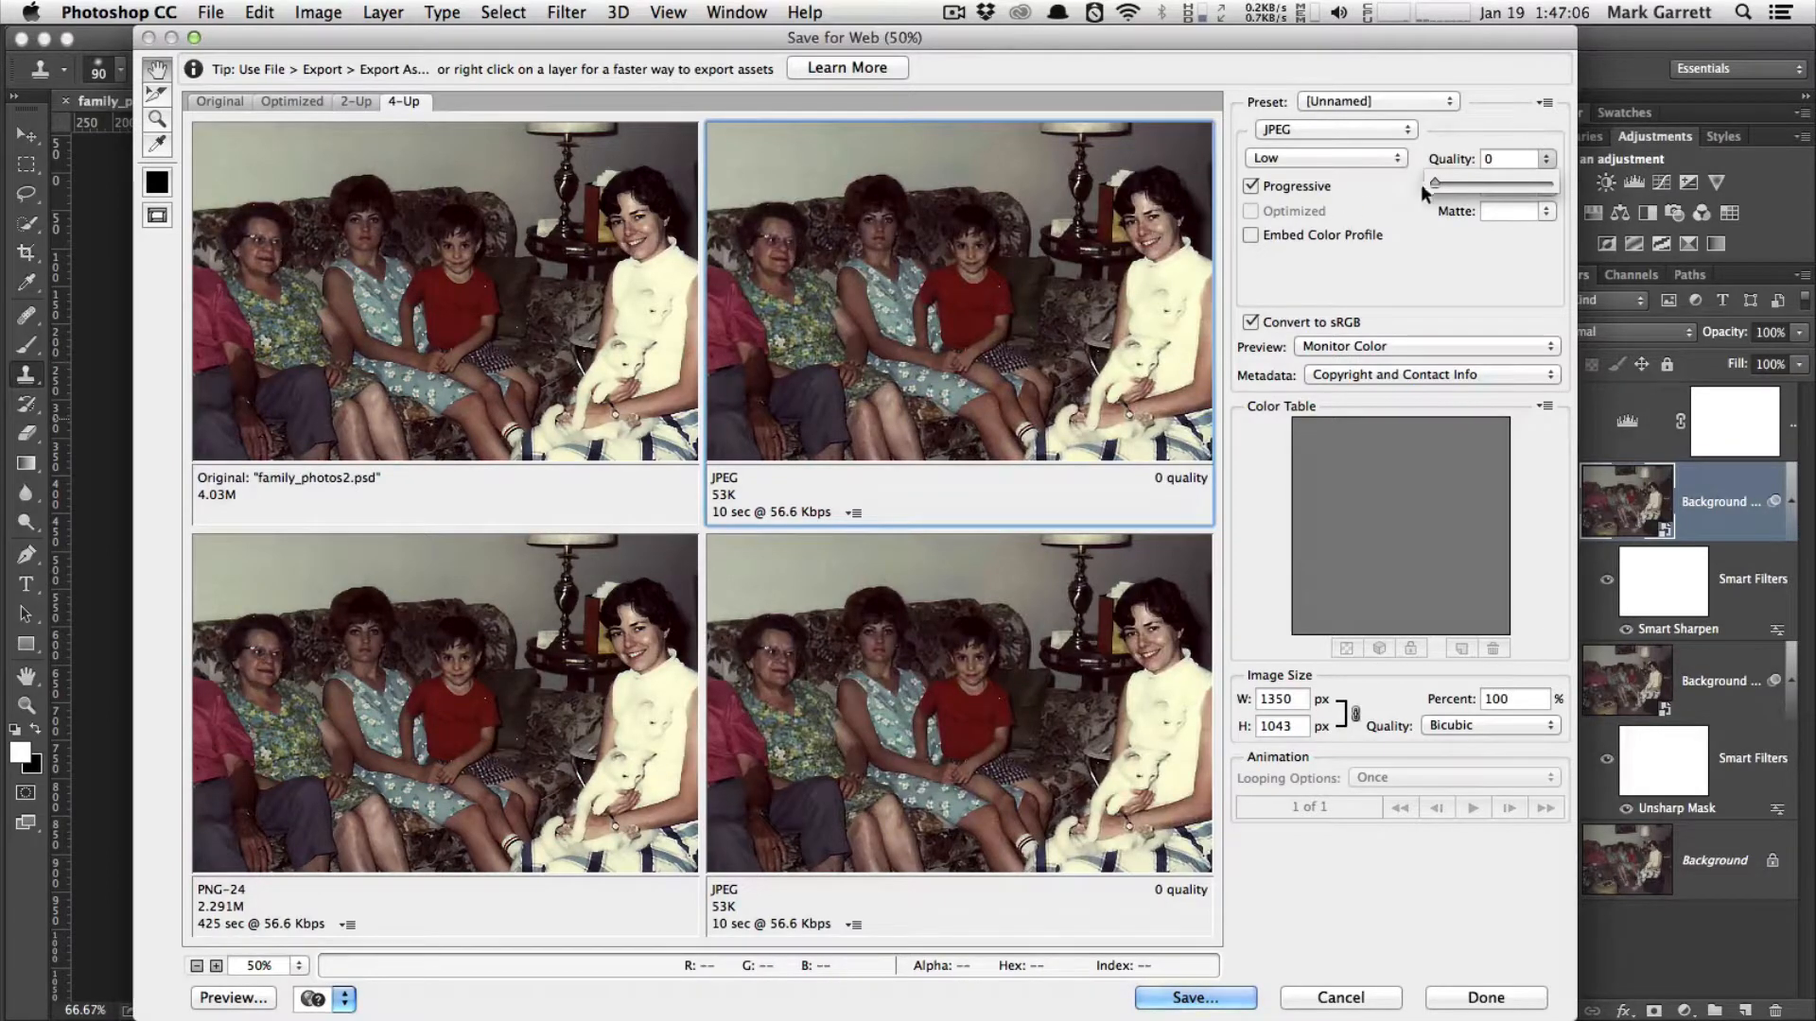
{"action": "left_click_drag", "start_coordinate": [1434, 184], "coordinate": [1511, 184]}
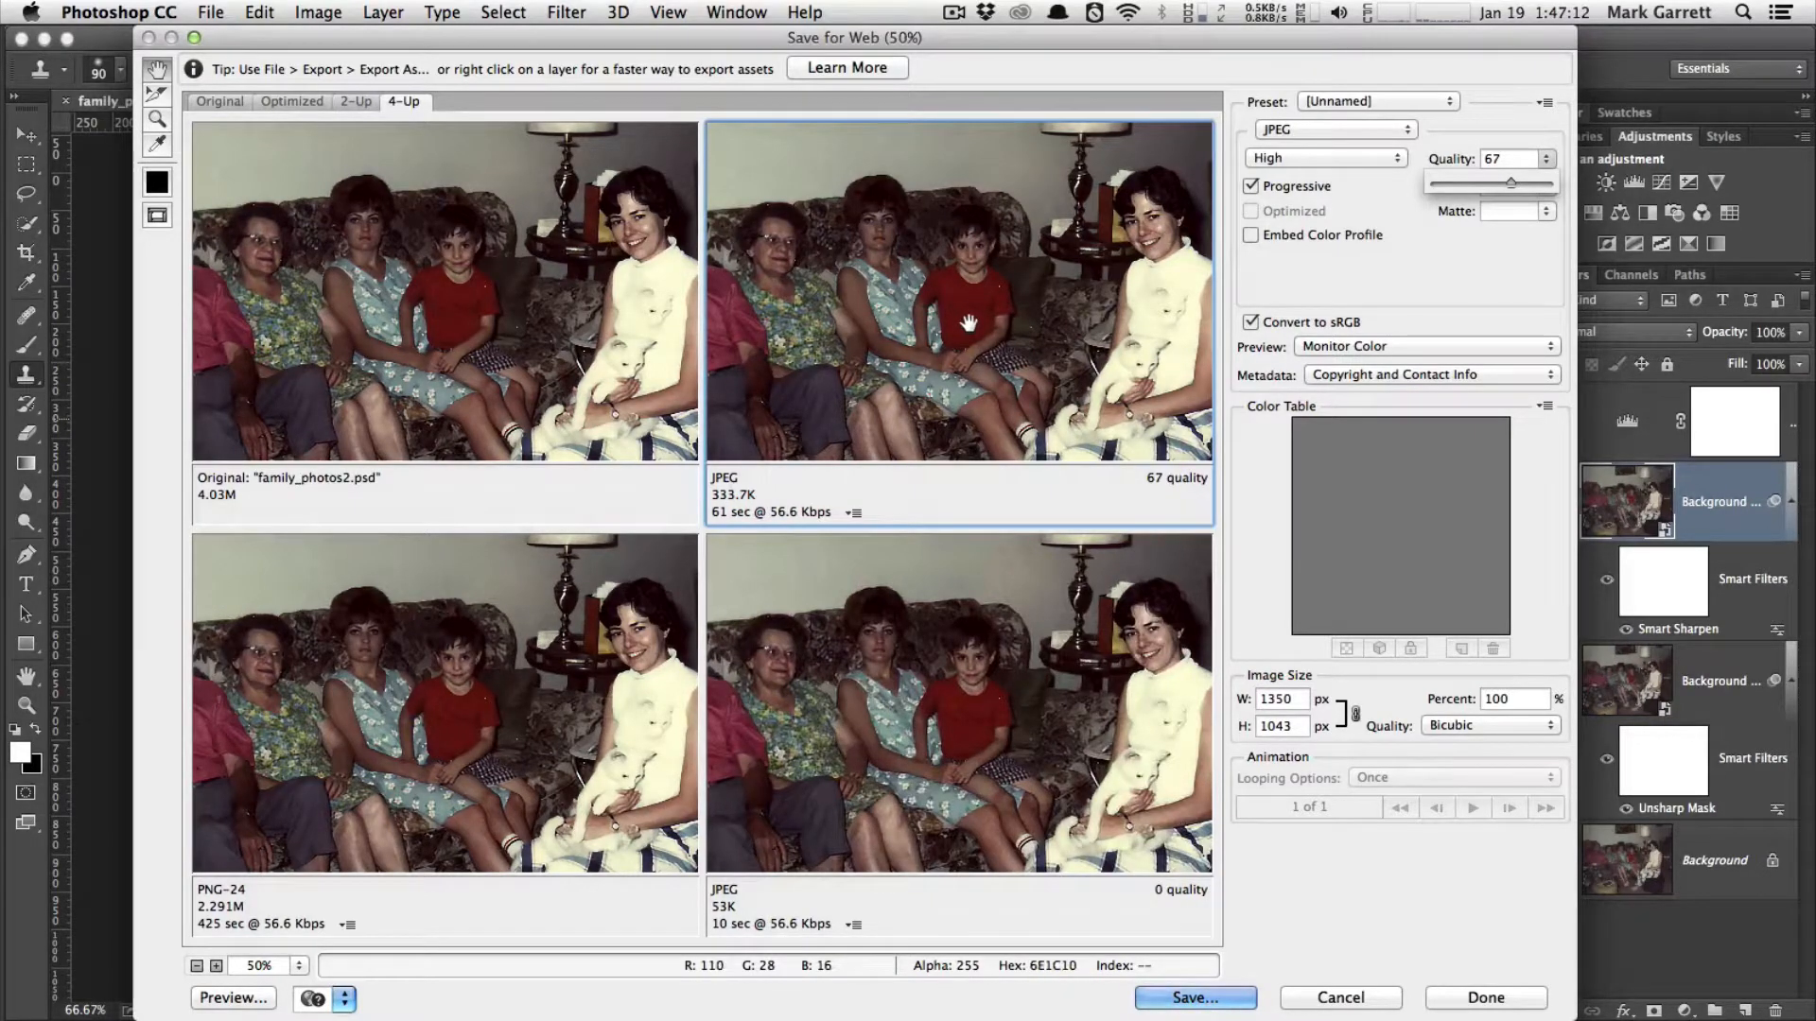
{"action": "left_click", "coordinate": [1353, 123]}
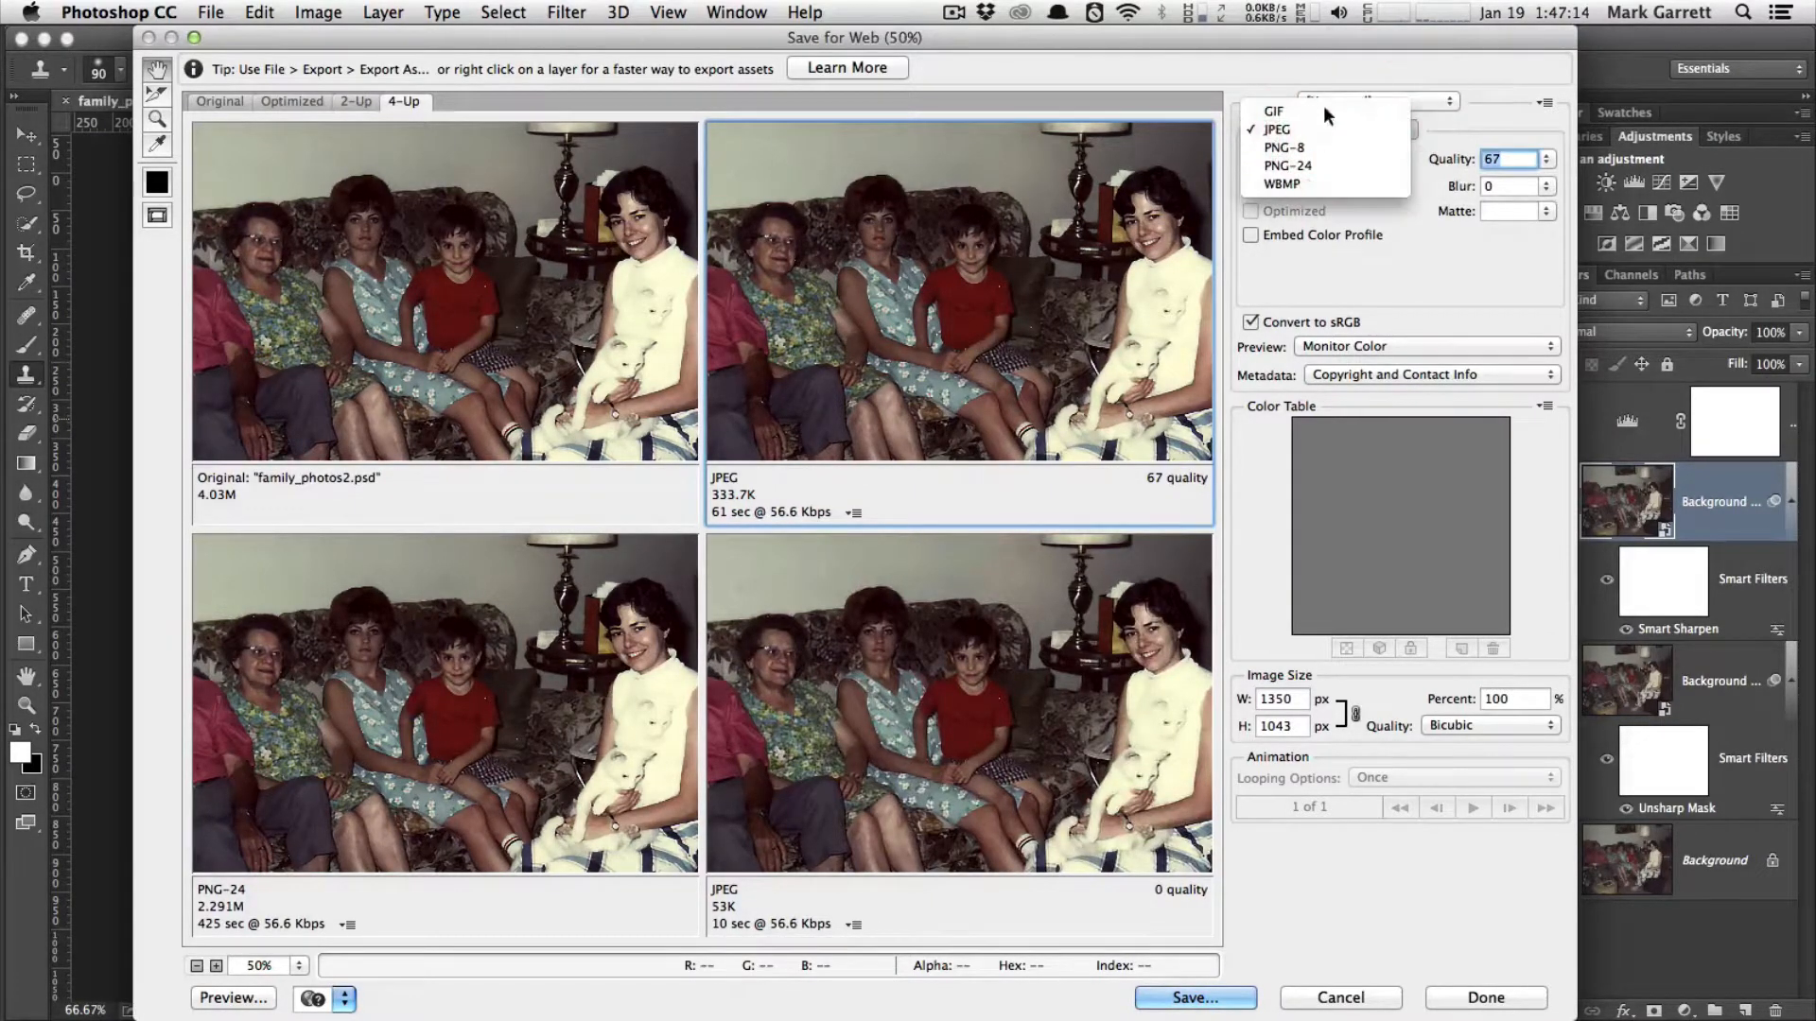
{"action": "left_click", "coordinate": [1206, 43]}
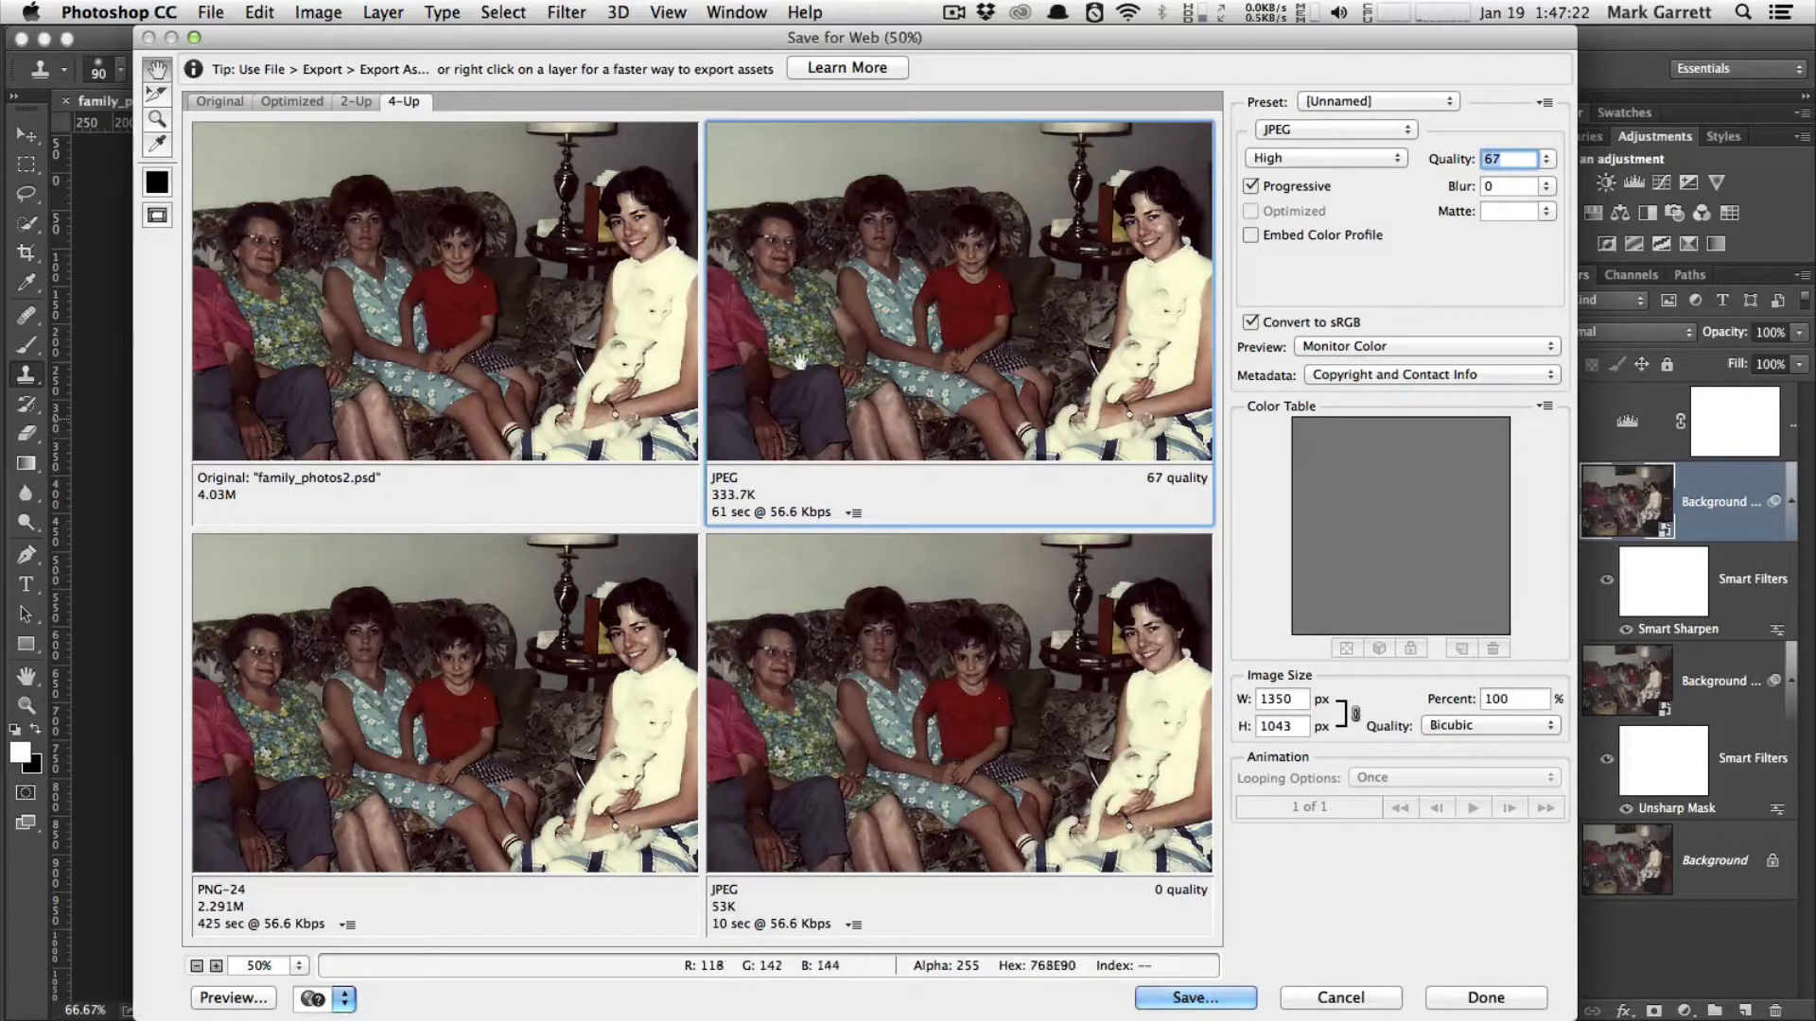
{"action": "left_click", "coordinate": [930, 341]}
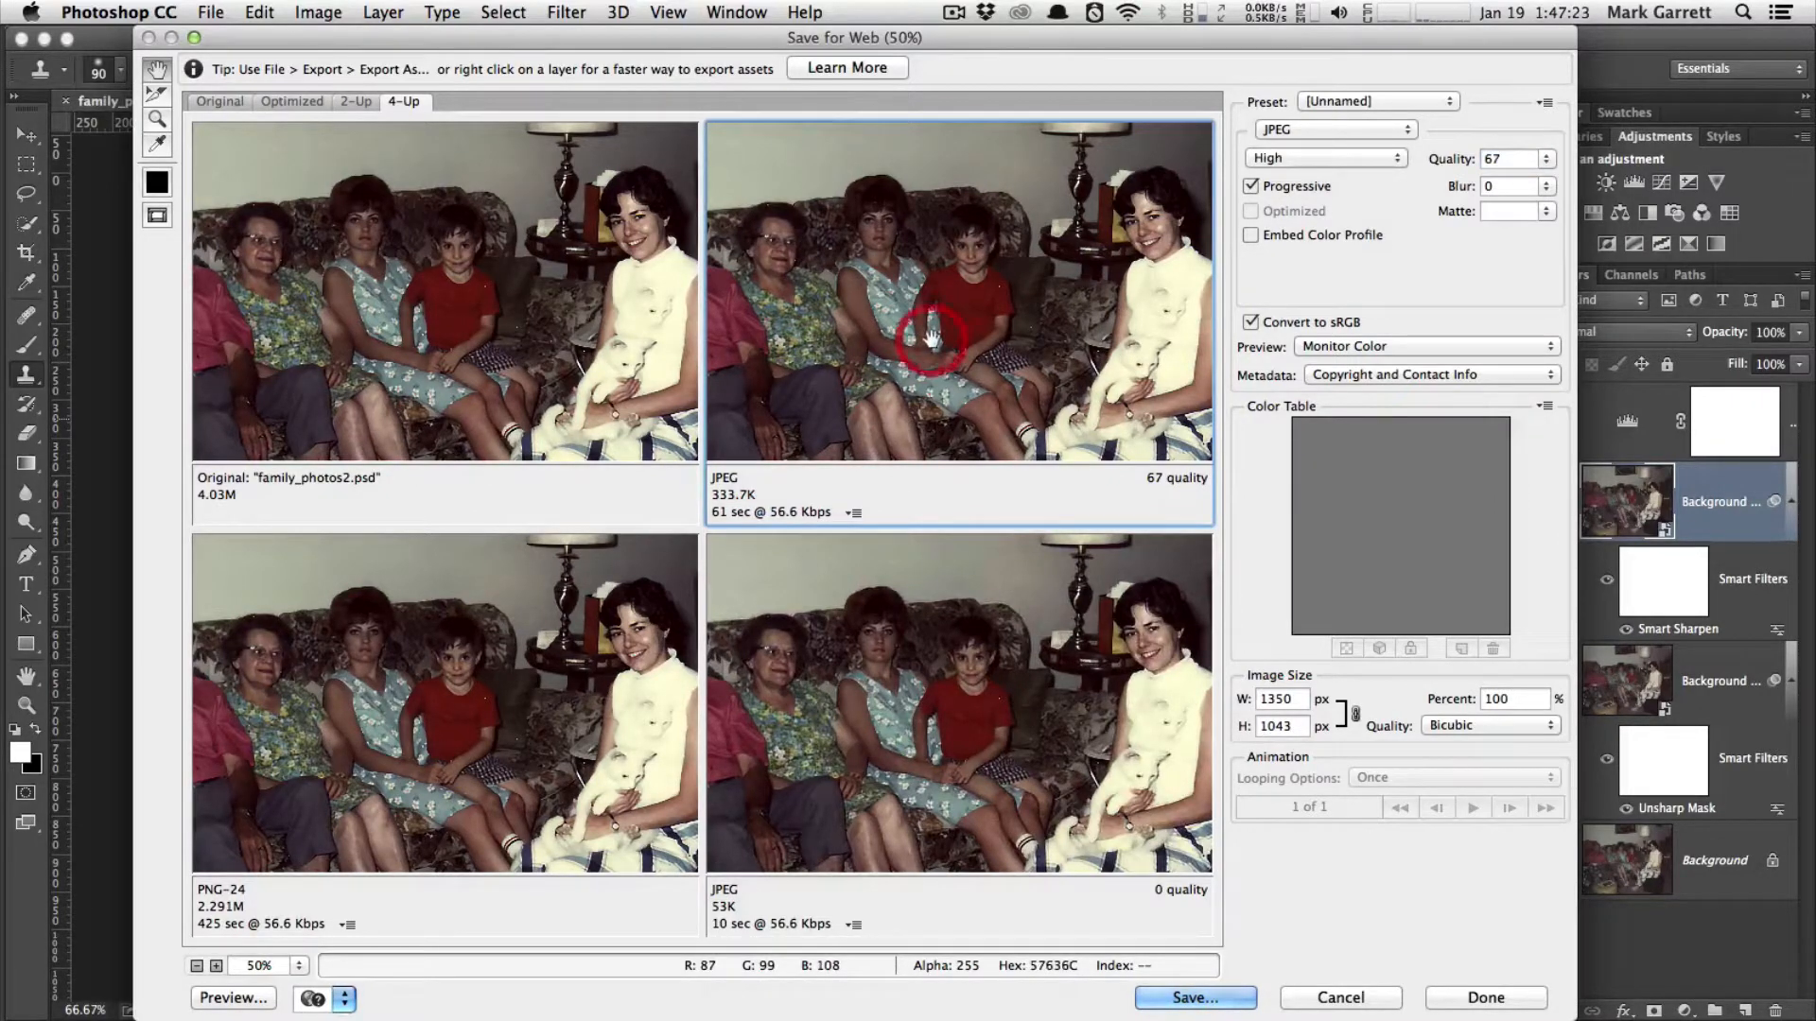
- Set the JPEG quality to 68 and save the optimized image to the Desktop as family_photos4.jpg
{"action": "left_click", "coordinate": [1546, 159]}
{"action": "left_click_drag", "start_coordinate": [1511, 185], "coordinate": [1513, 186]}
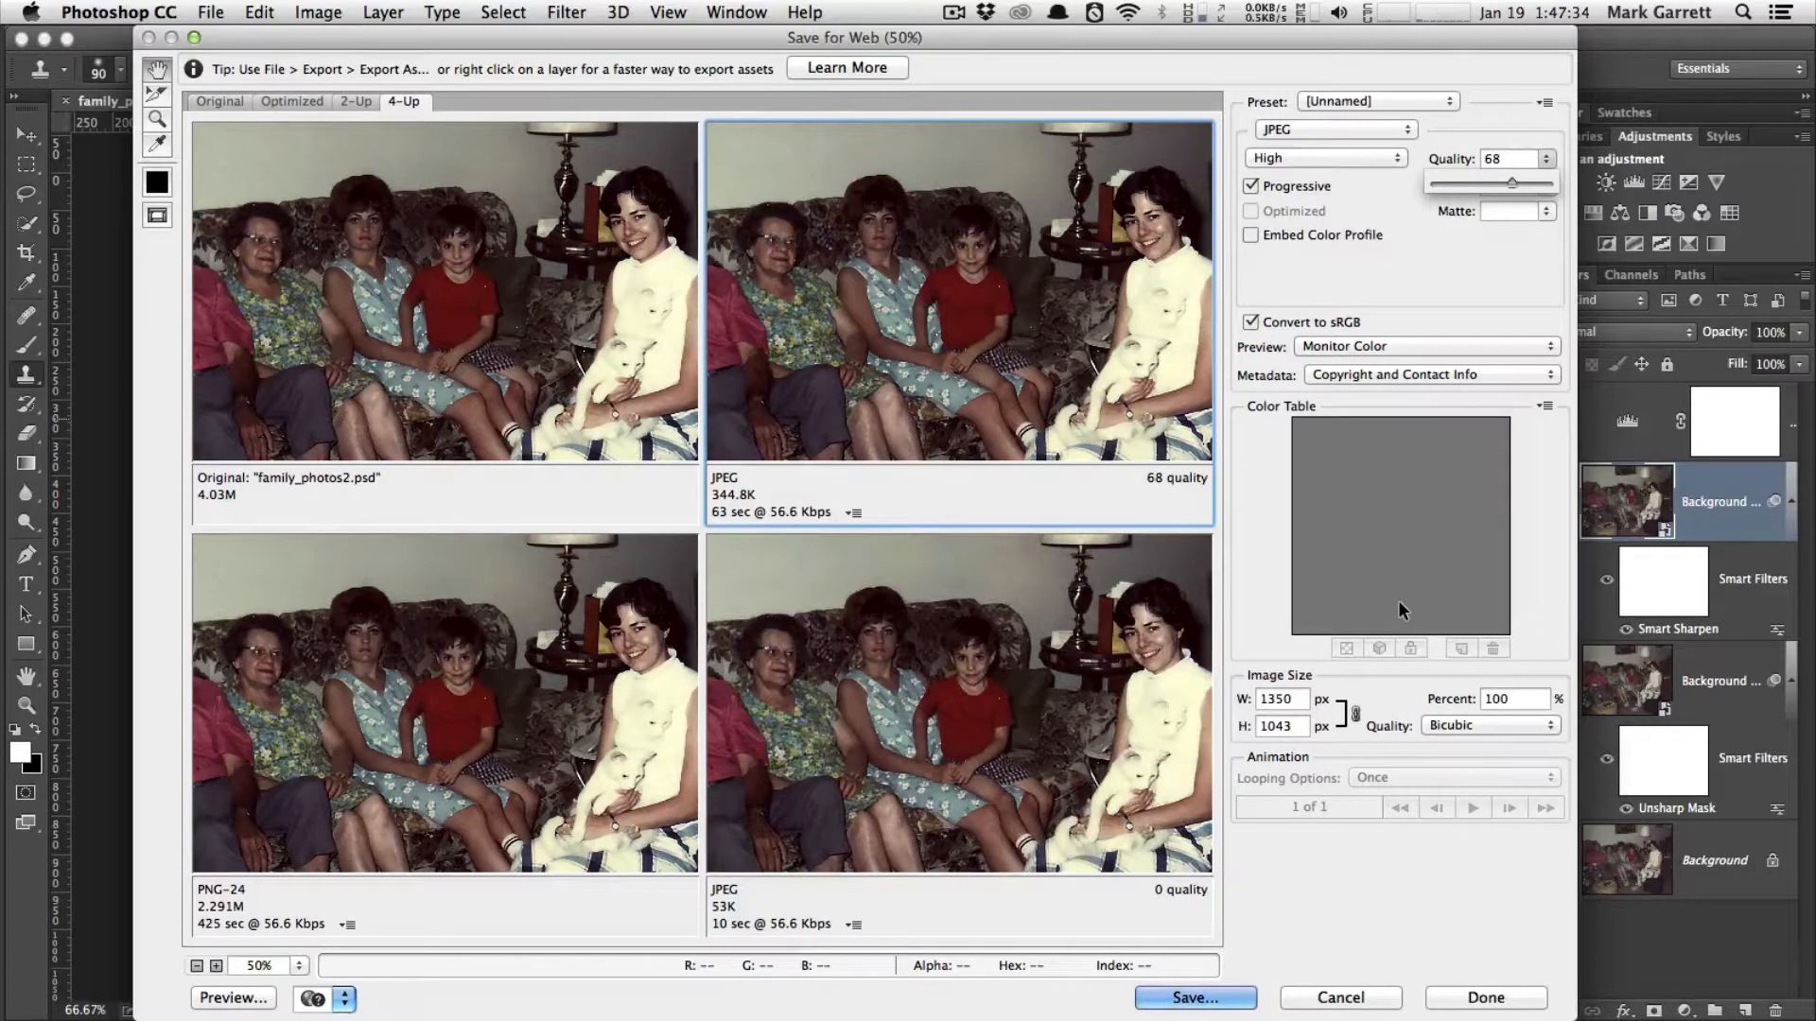
{"action": "left_click", "coordinate": [1214, 1006]}
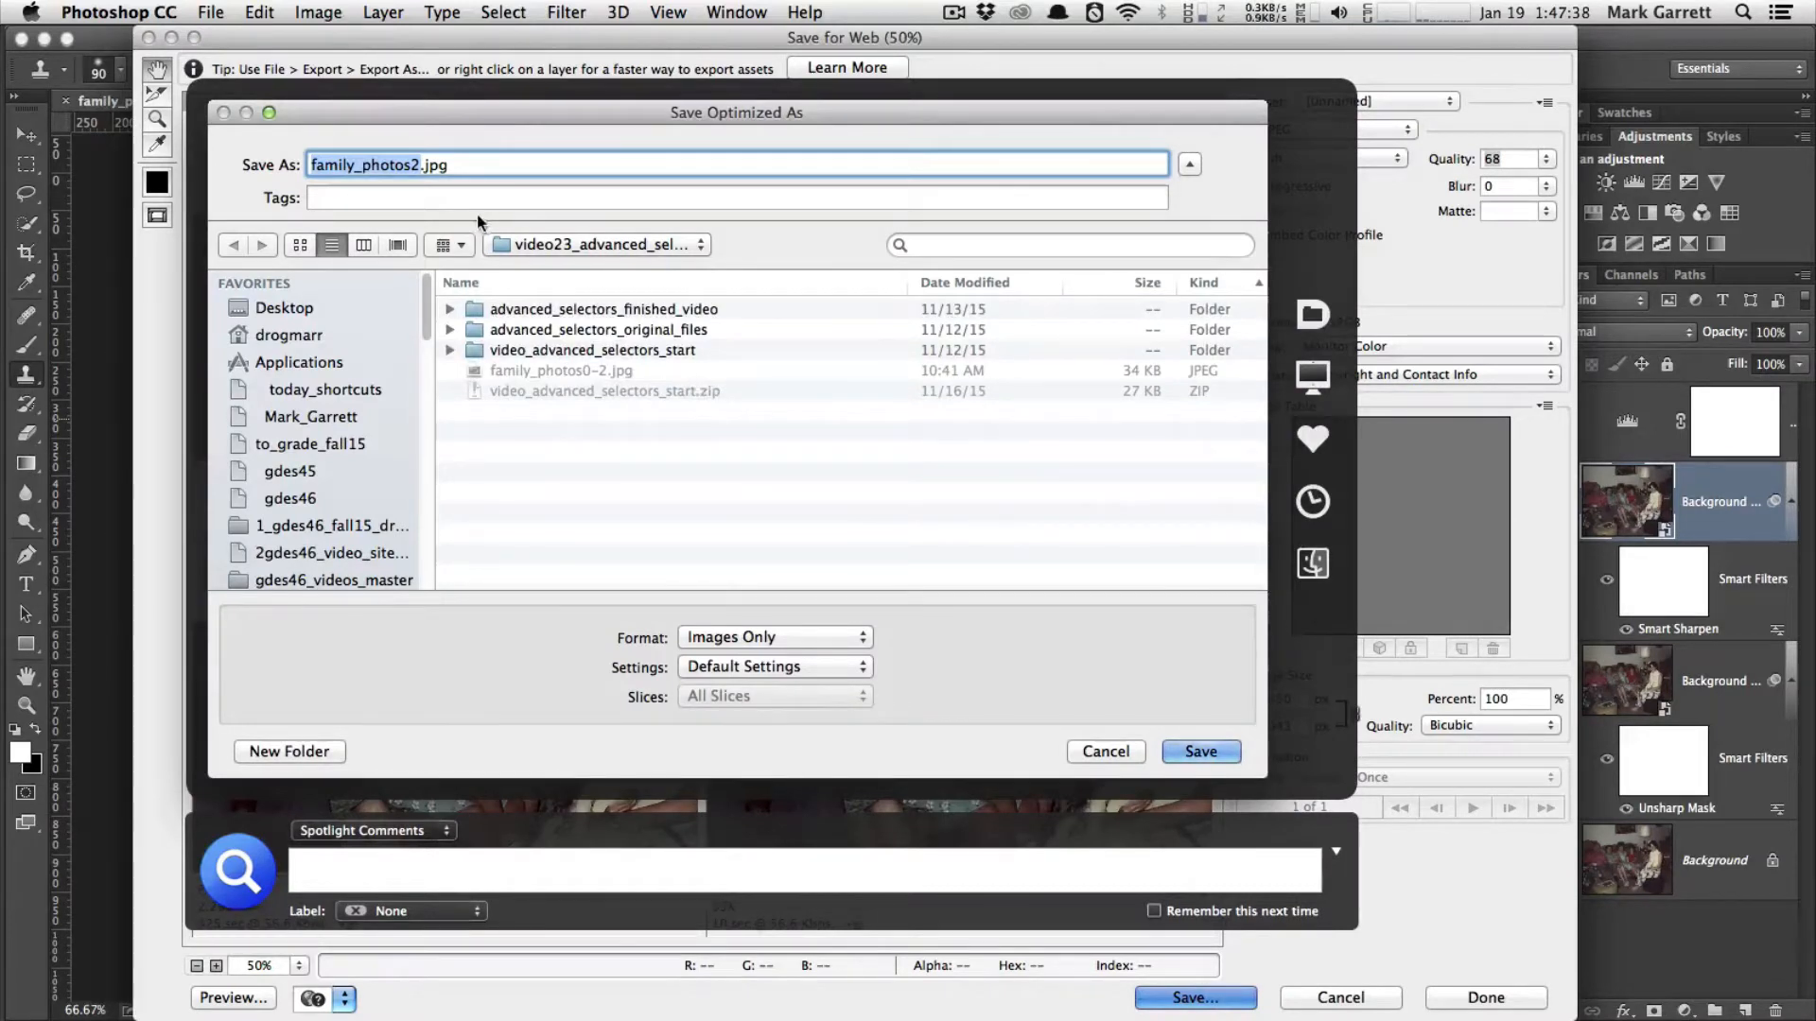
{"action": "left_click", "coordinate": [288, 308]}
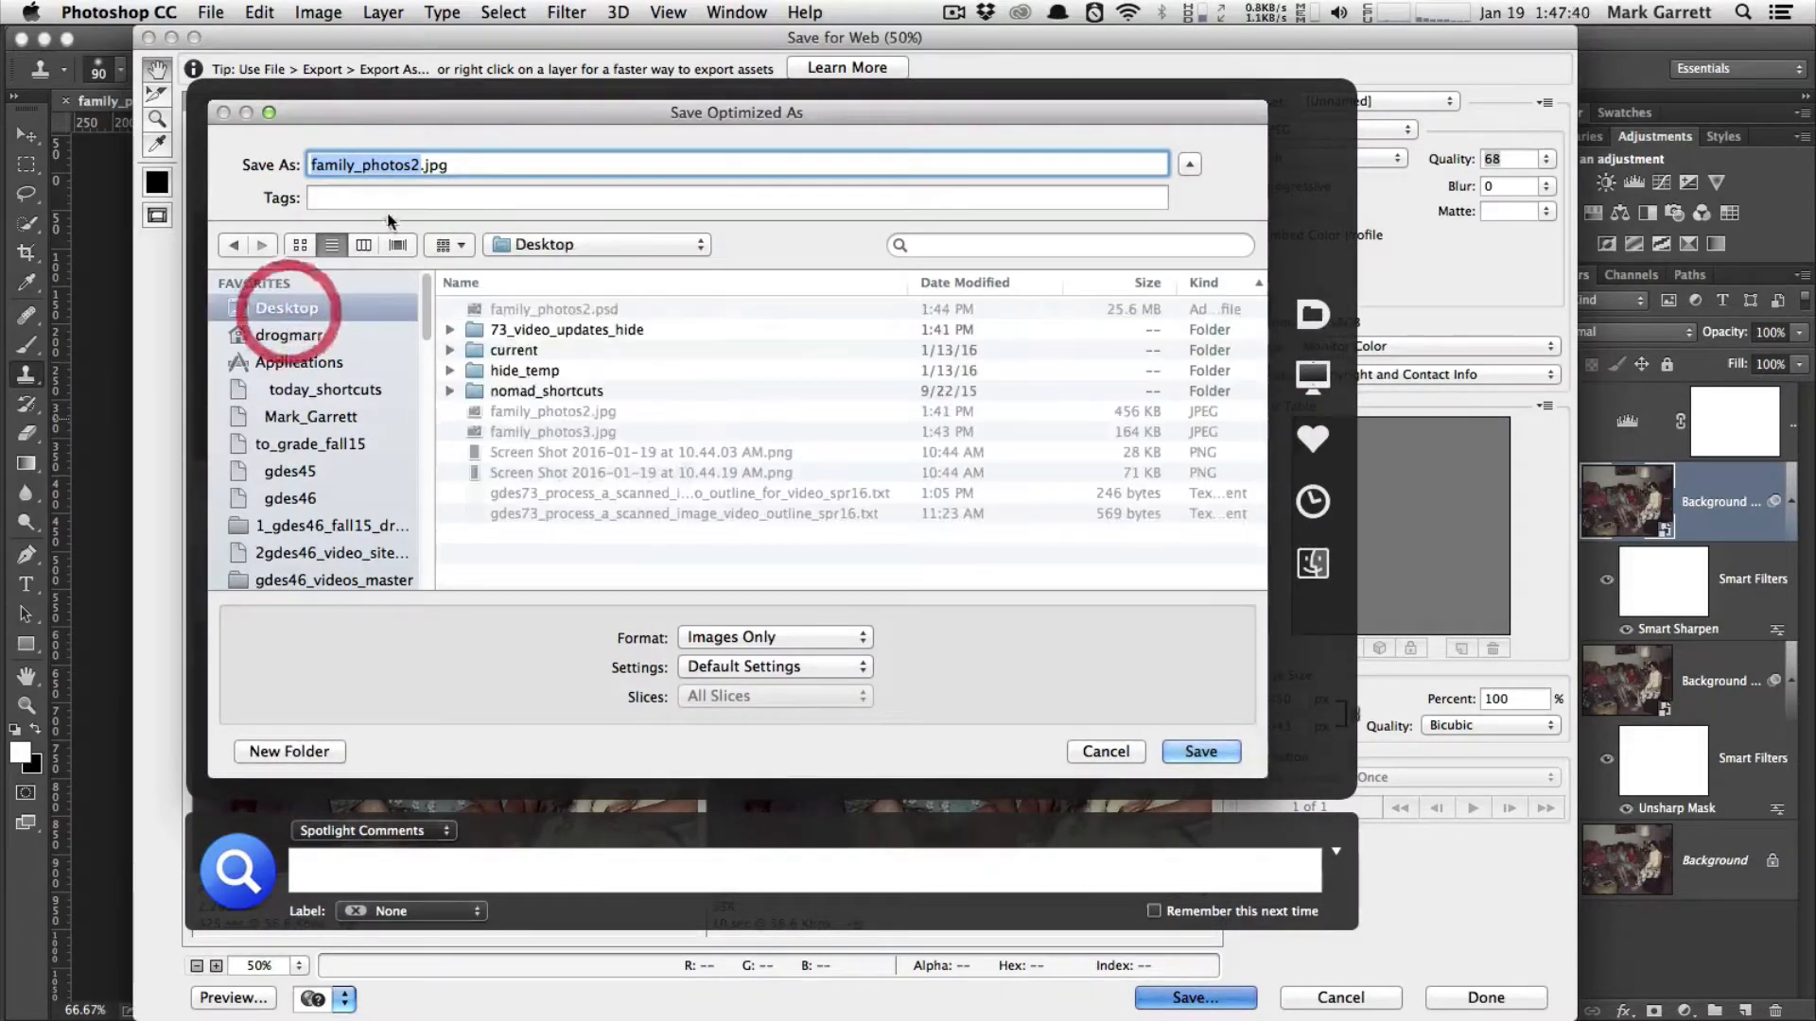
{"action": "left_click", "coordinate": [419, 166]}
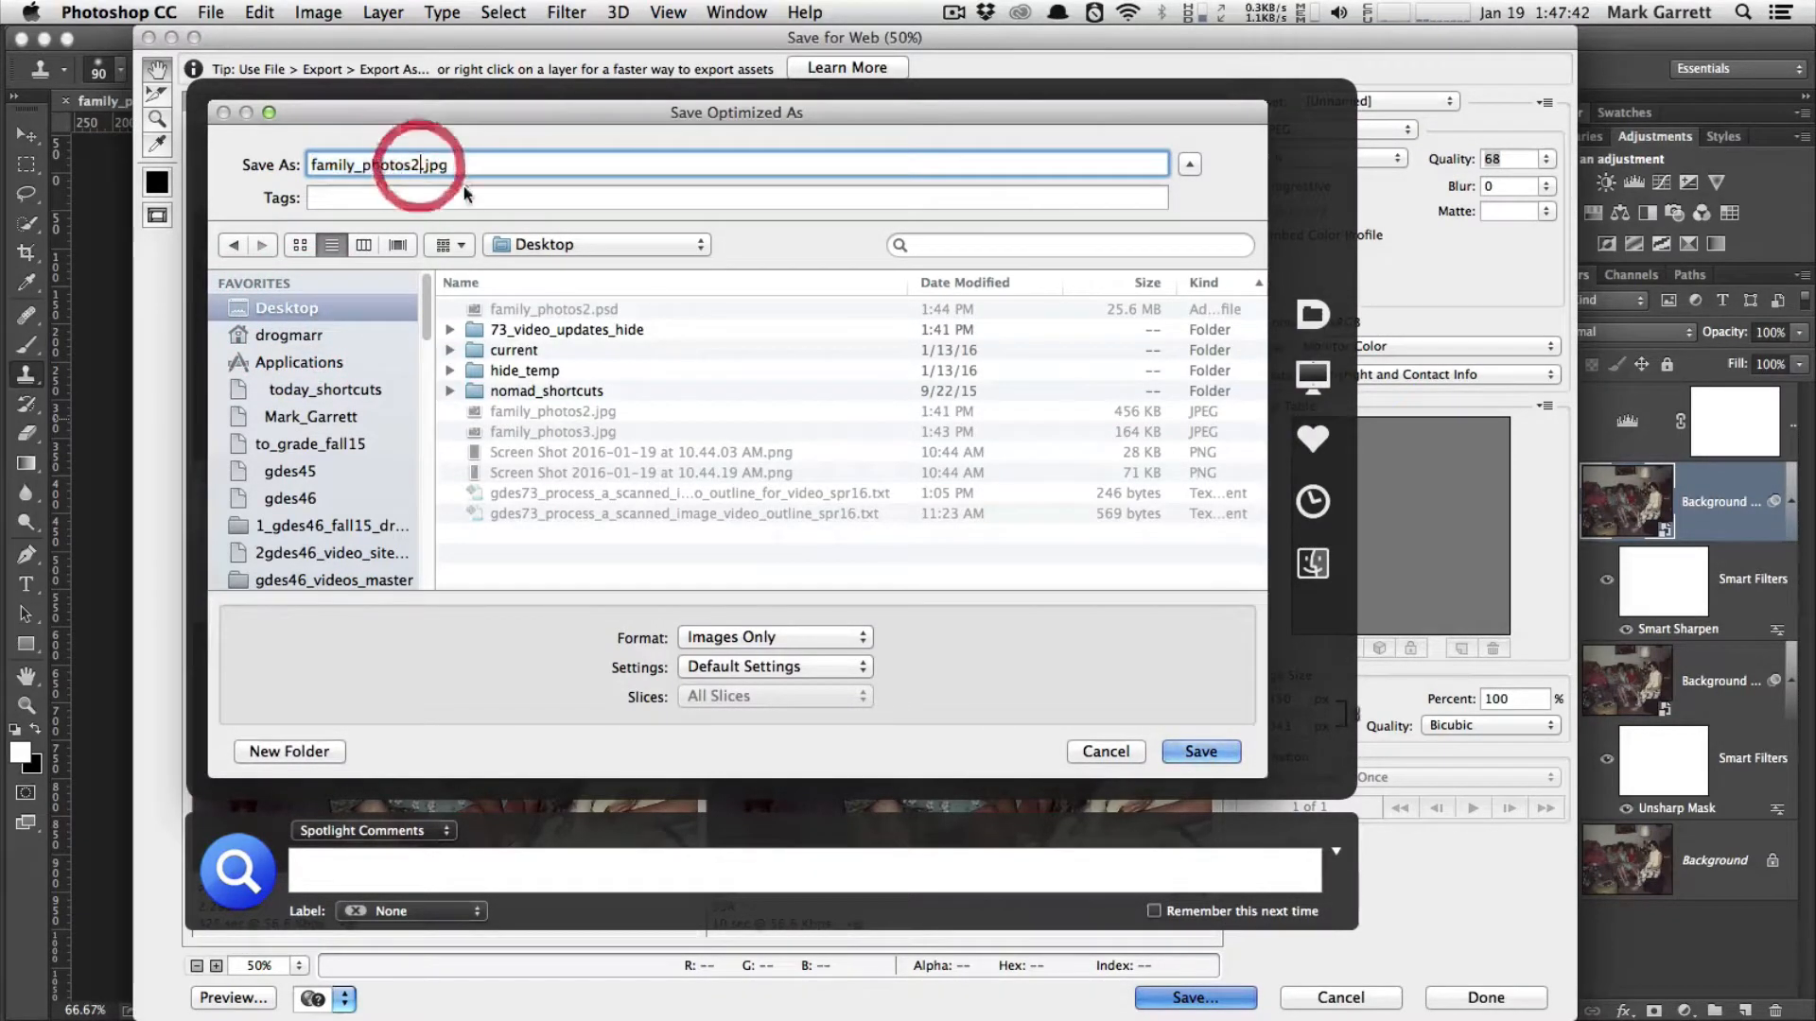
{"action": "key", "text": "BackSpace"}
{"action": "type", "text": "4"}
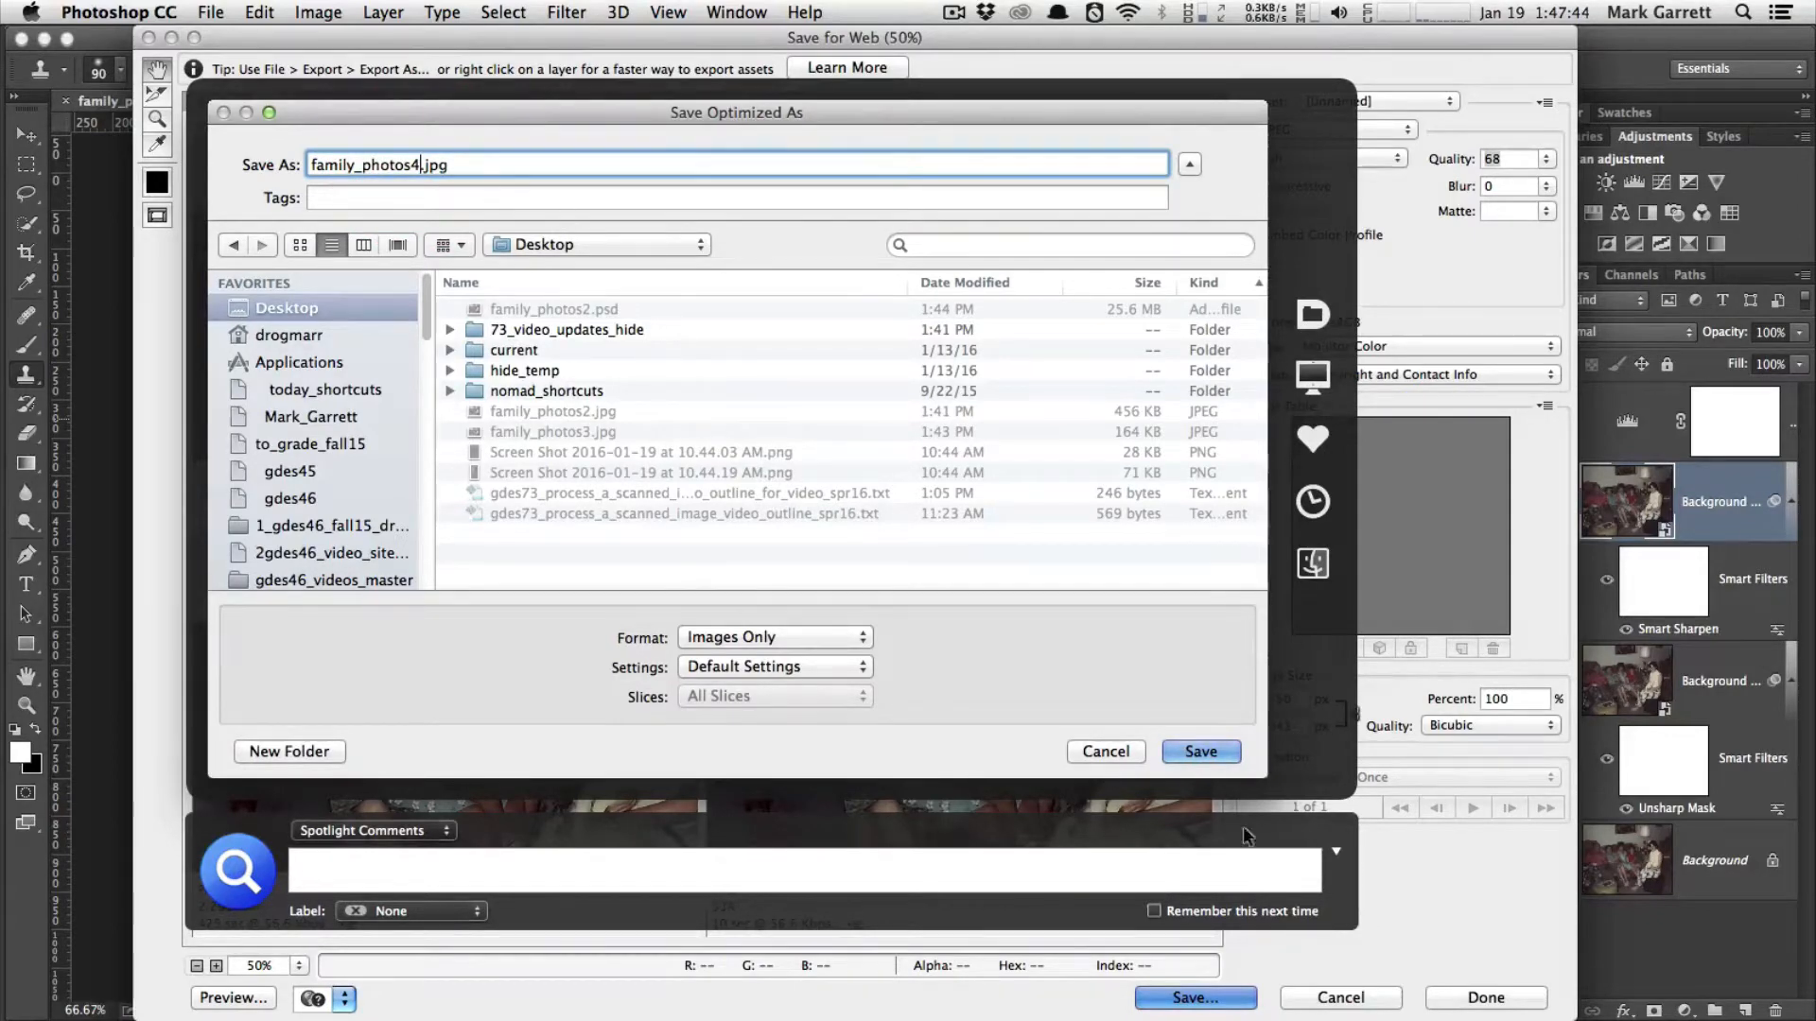
{"action": "left_click", "coordinate": [1202, 751]}
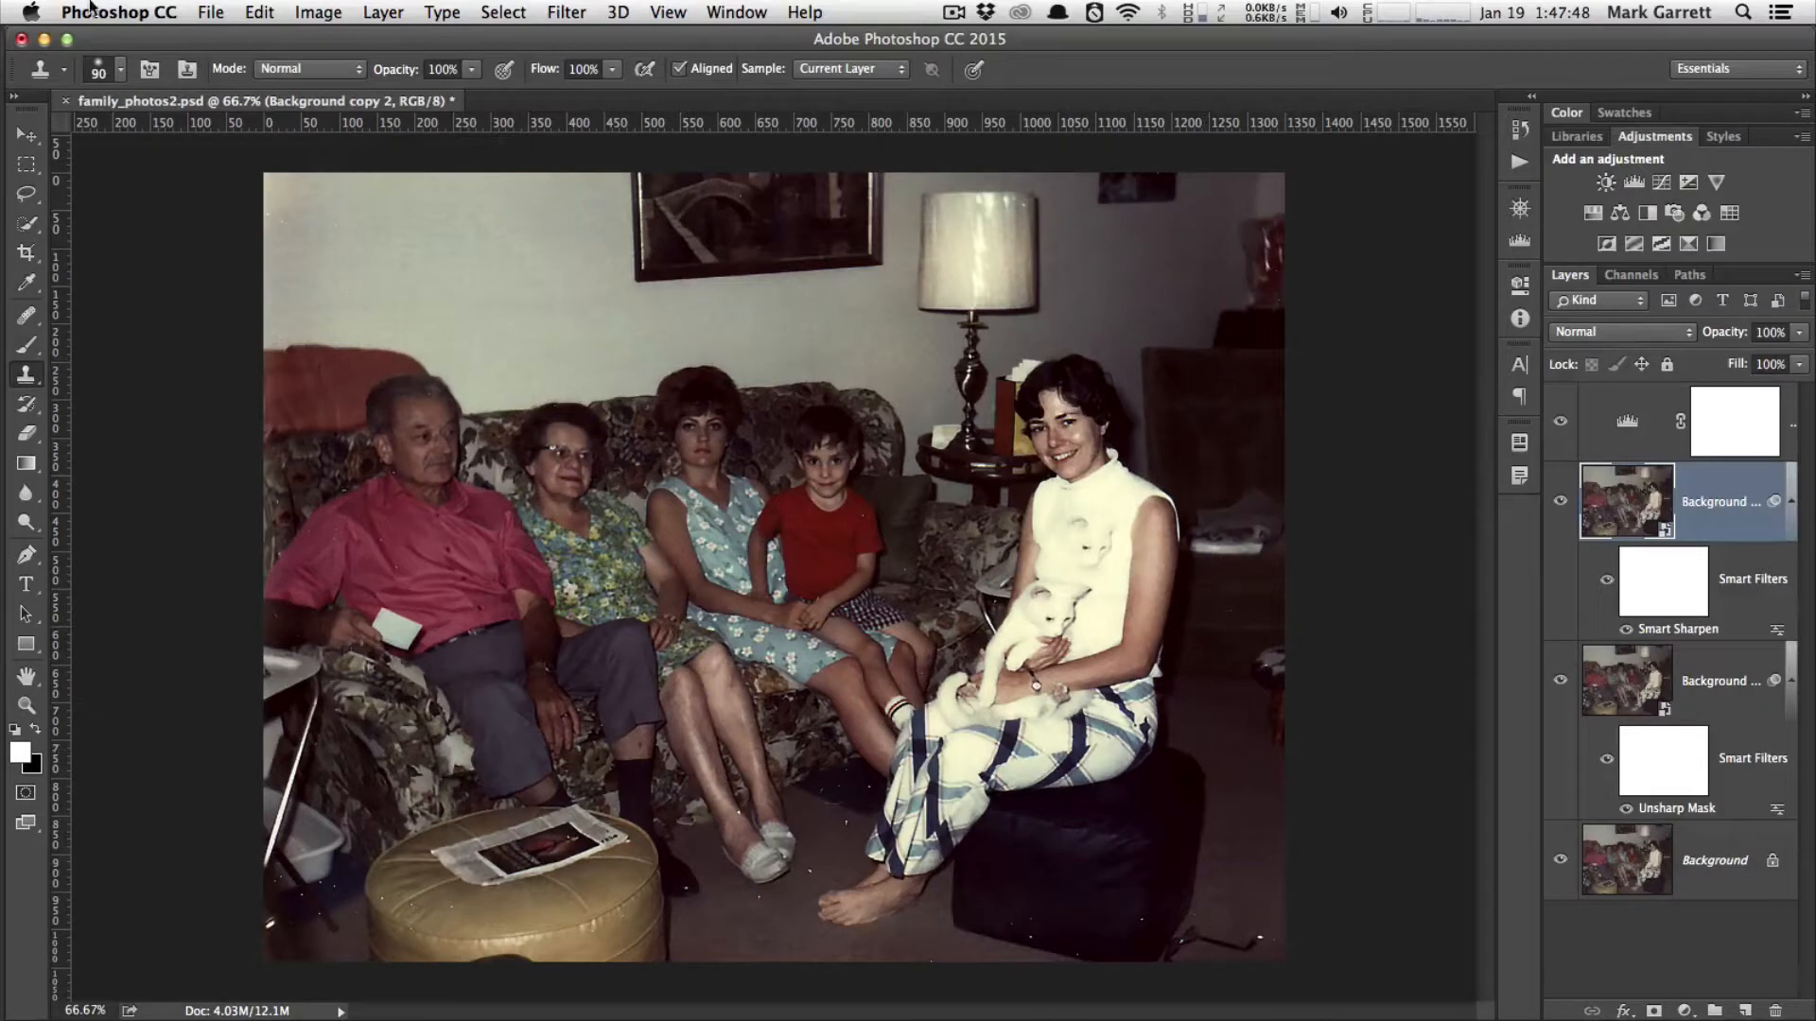
{"action": "left_click", "coordinate": [209, 12]}
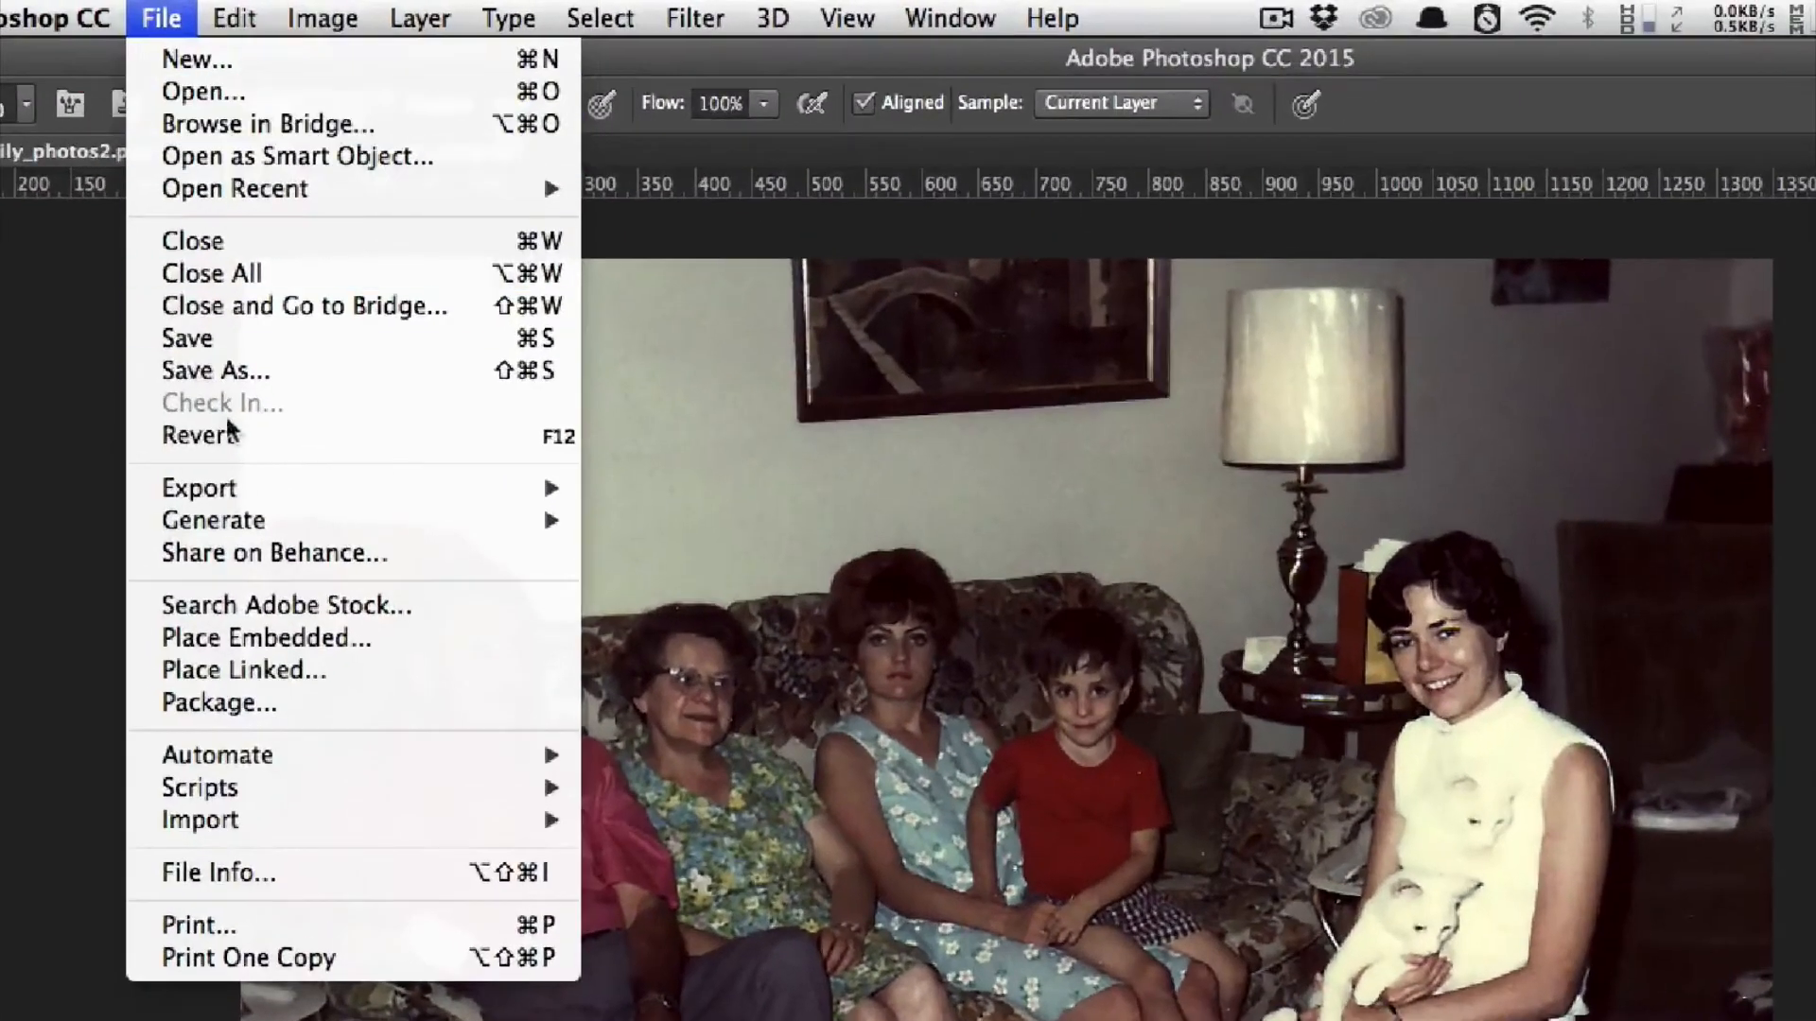
{"action": "mouse_move", "coordinate": [234, 488]}
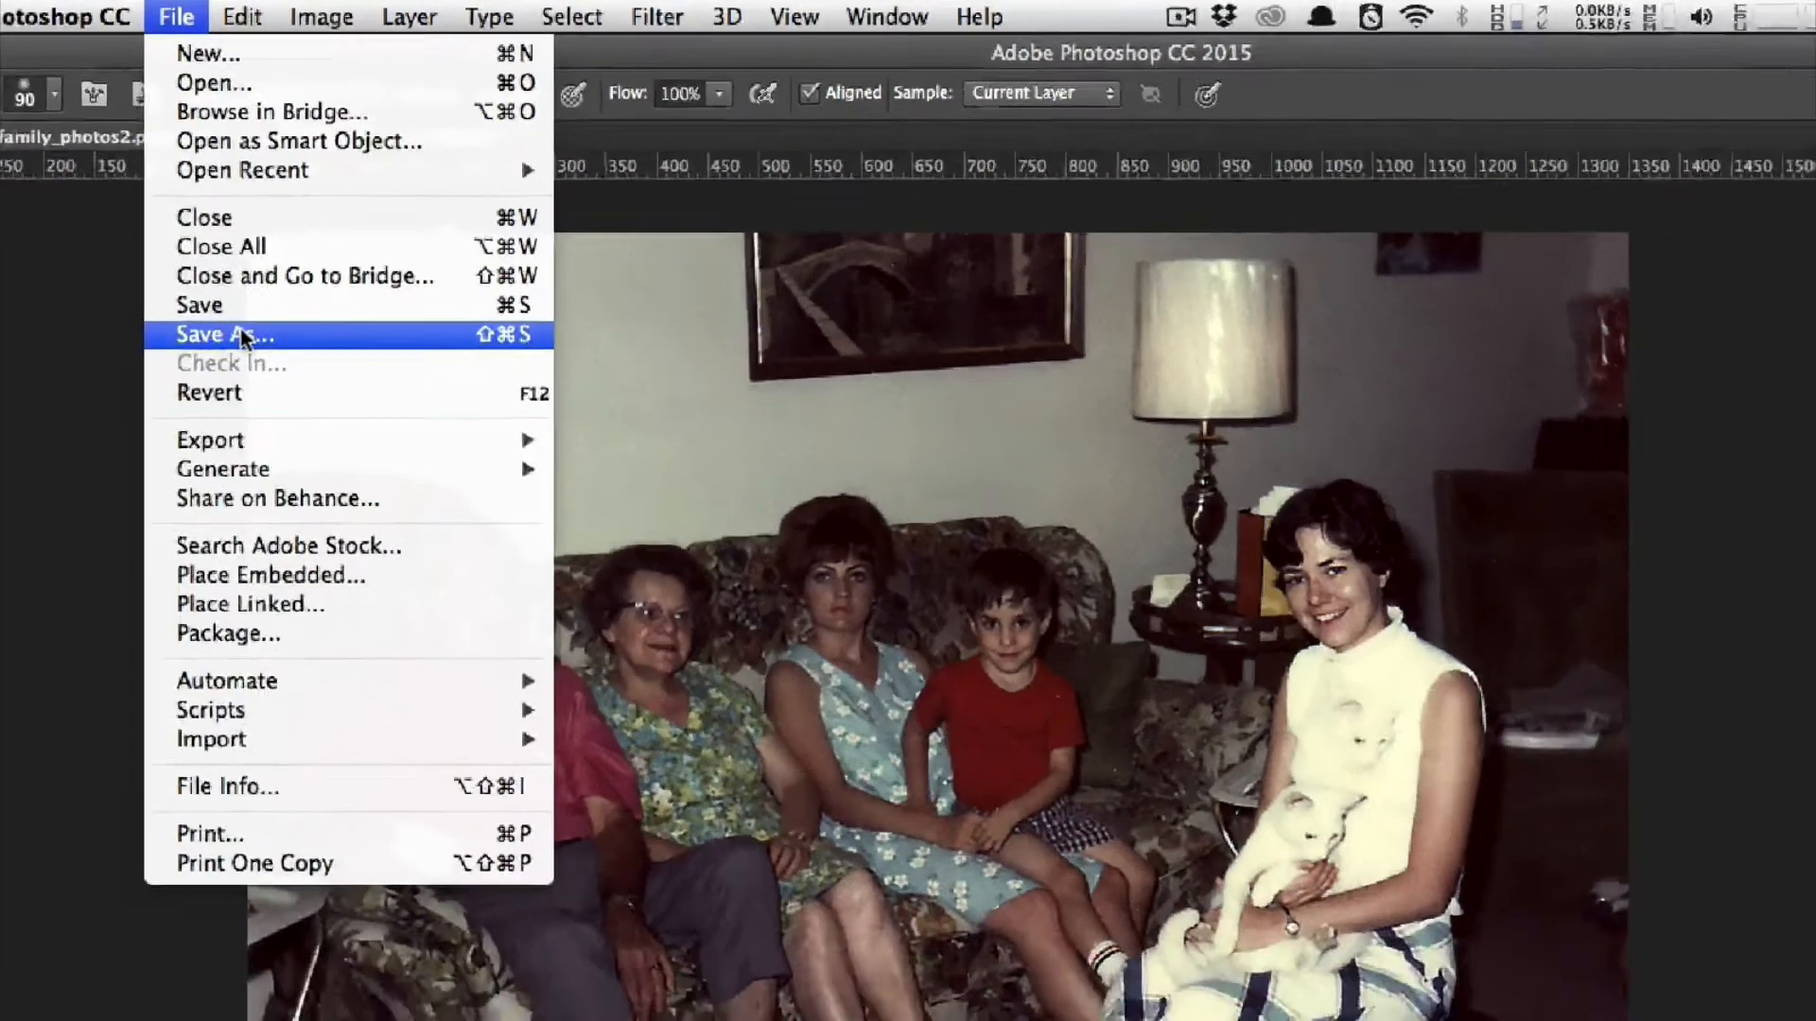
{"action": "left_click", "coordinate": [234, 370]}
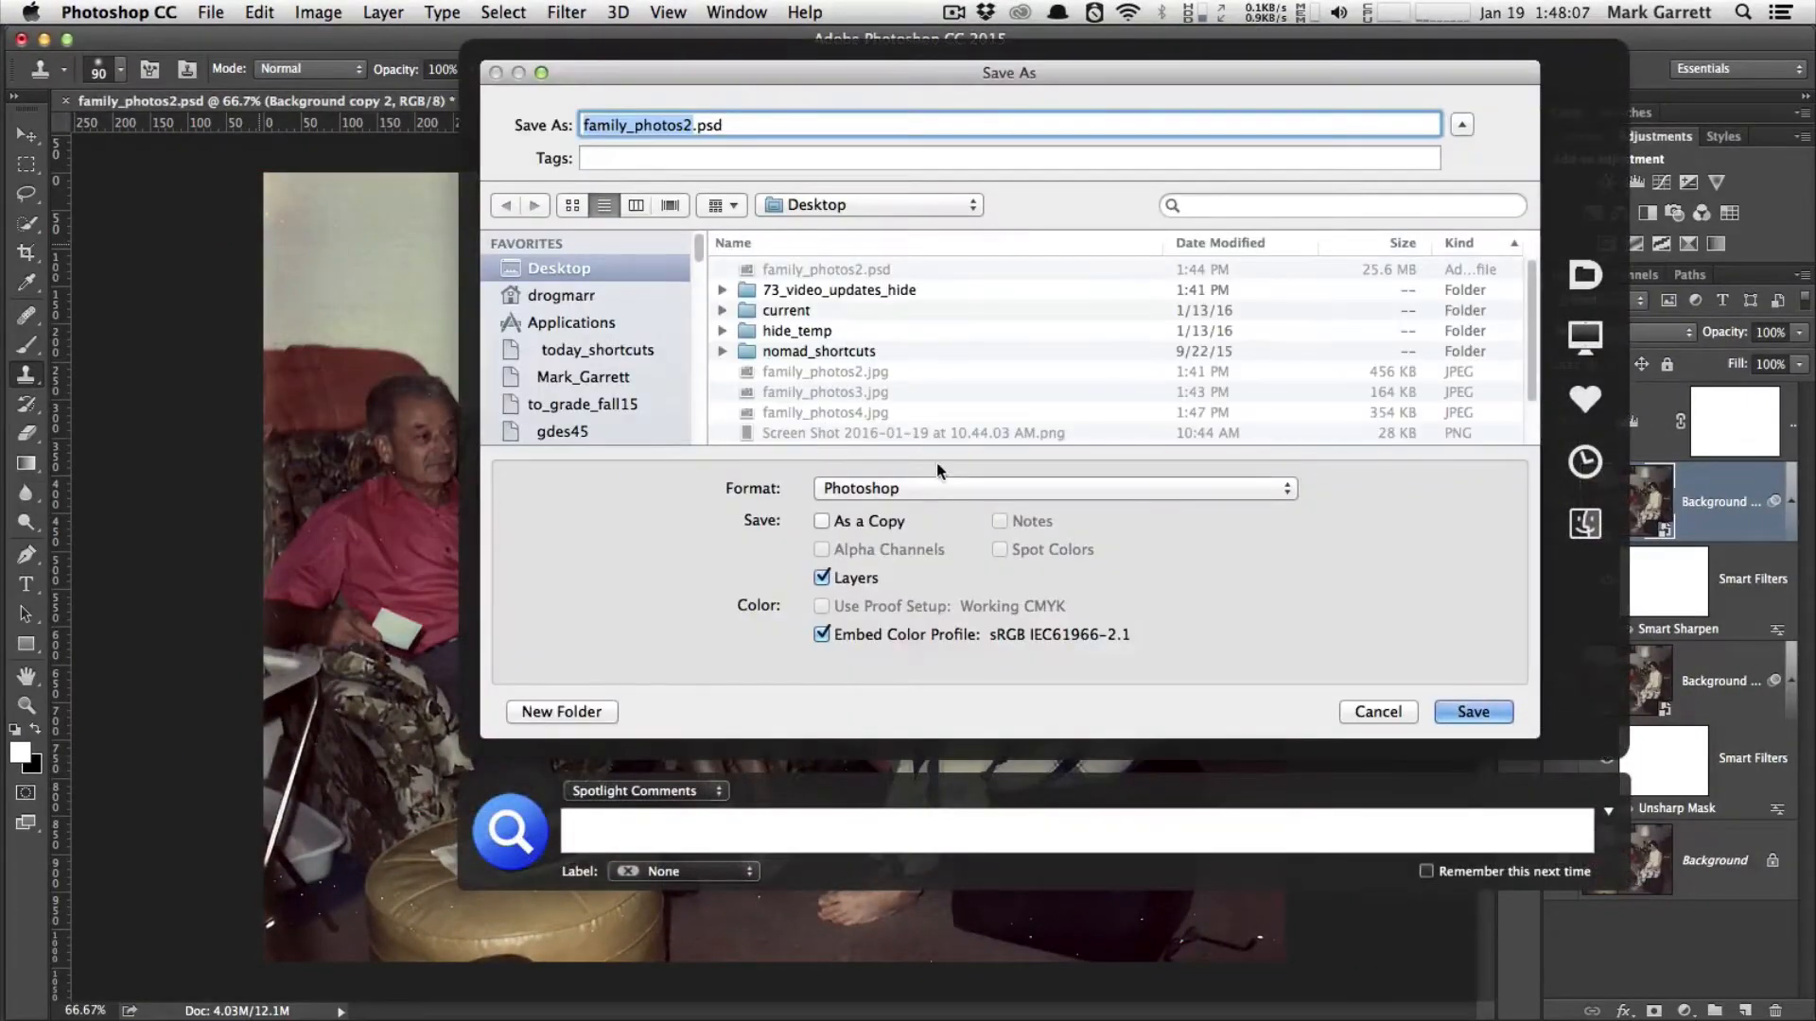
{"action": "left_click", "coordinate": [945, 488]}
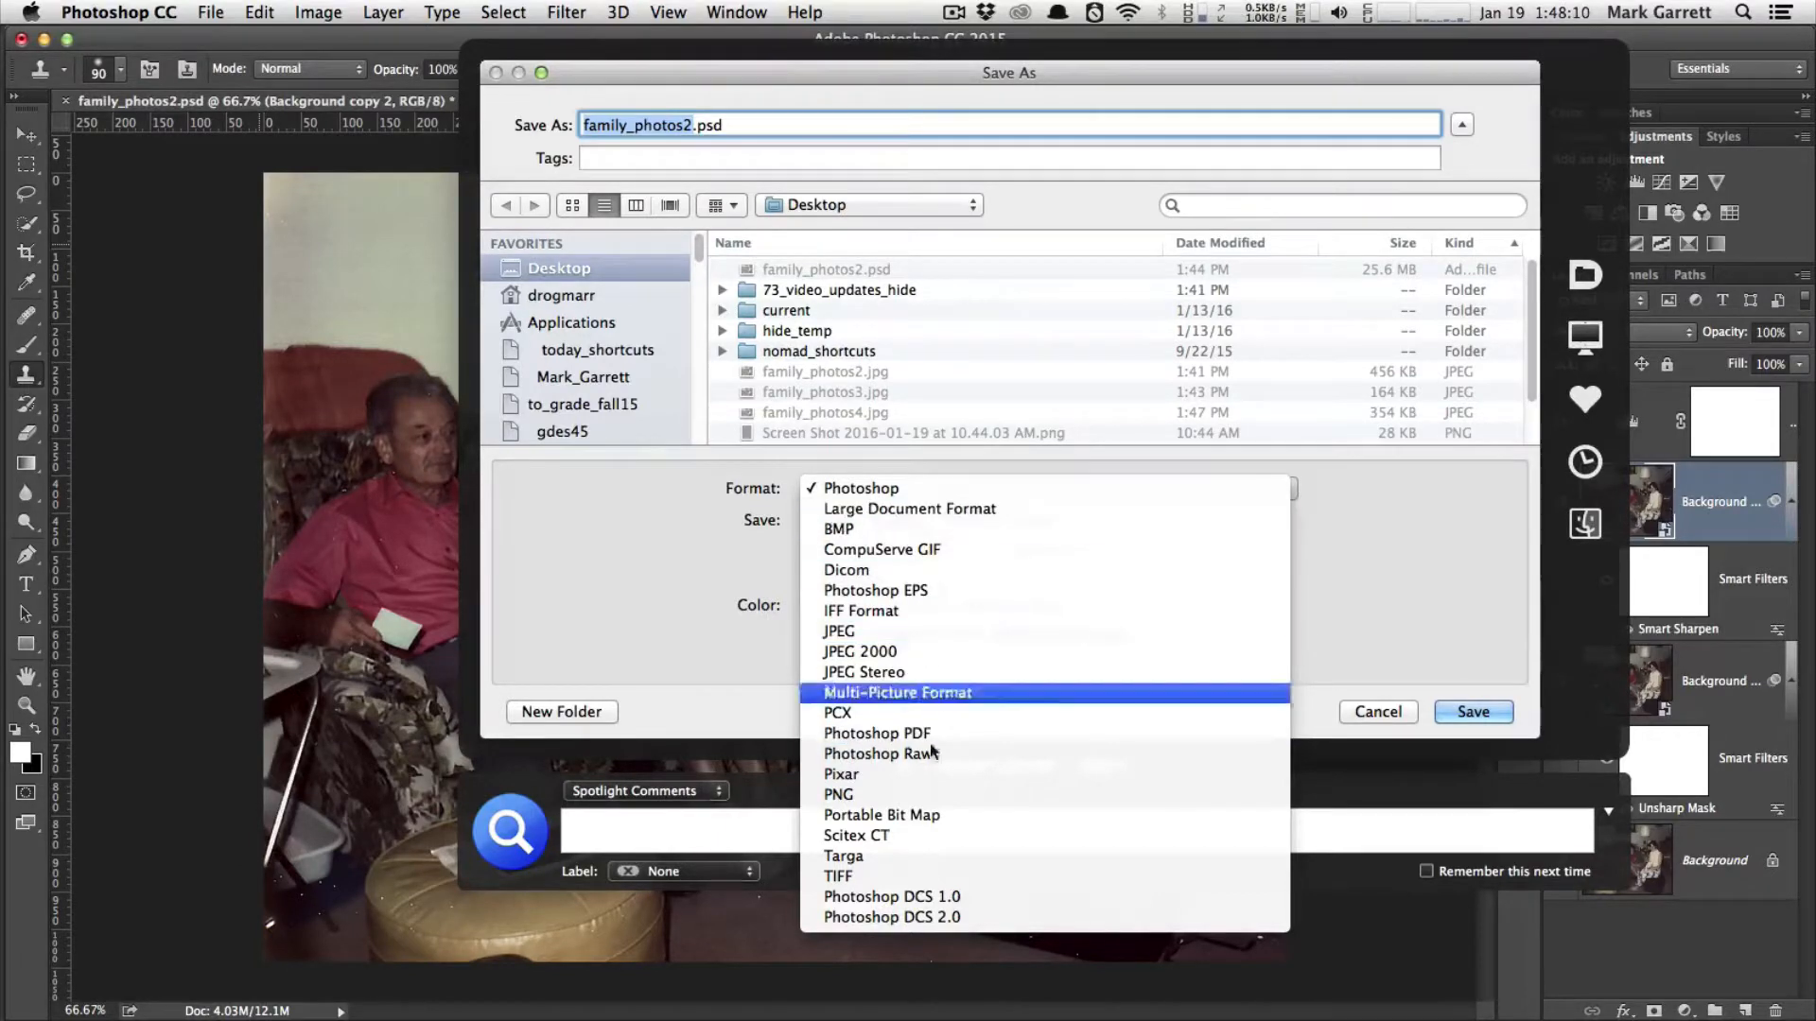
{"action": "left_click", "coordinate": [912, 631]}
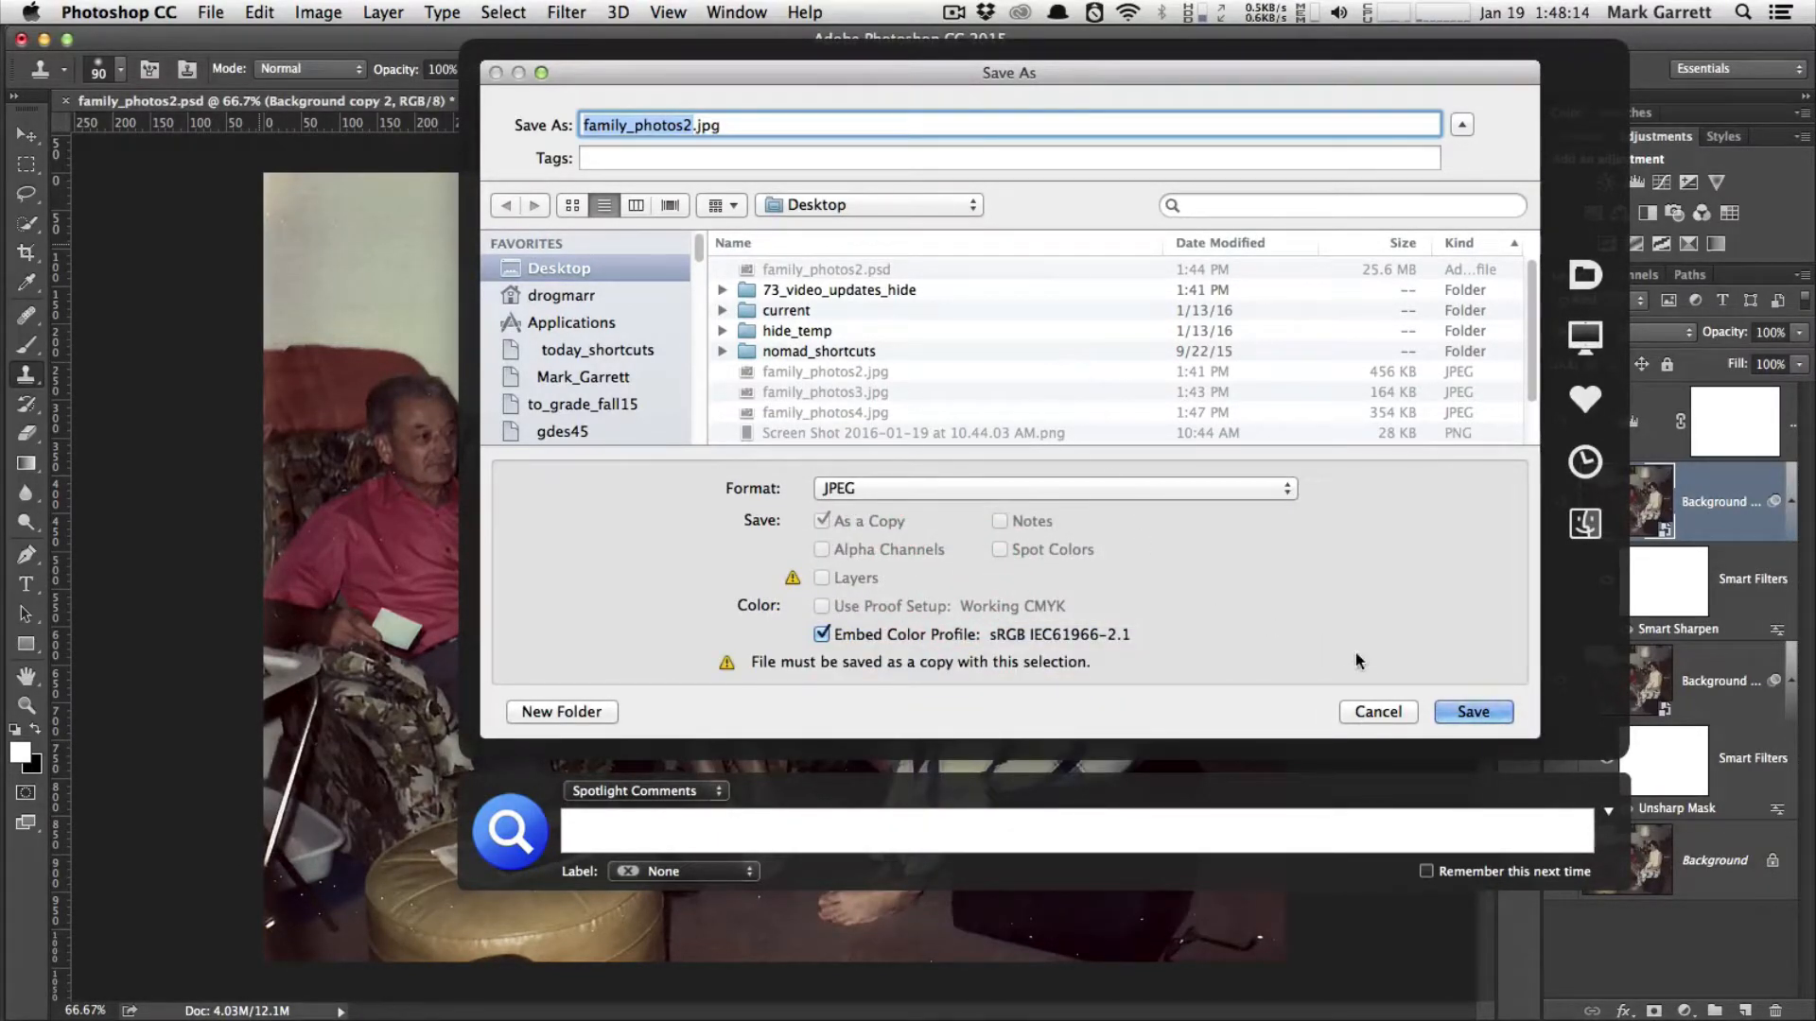
{"action": "left_click", "coordinate": [1378, 711]}
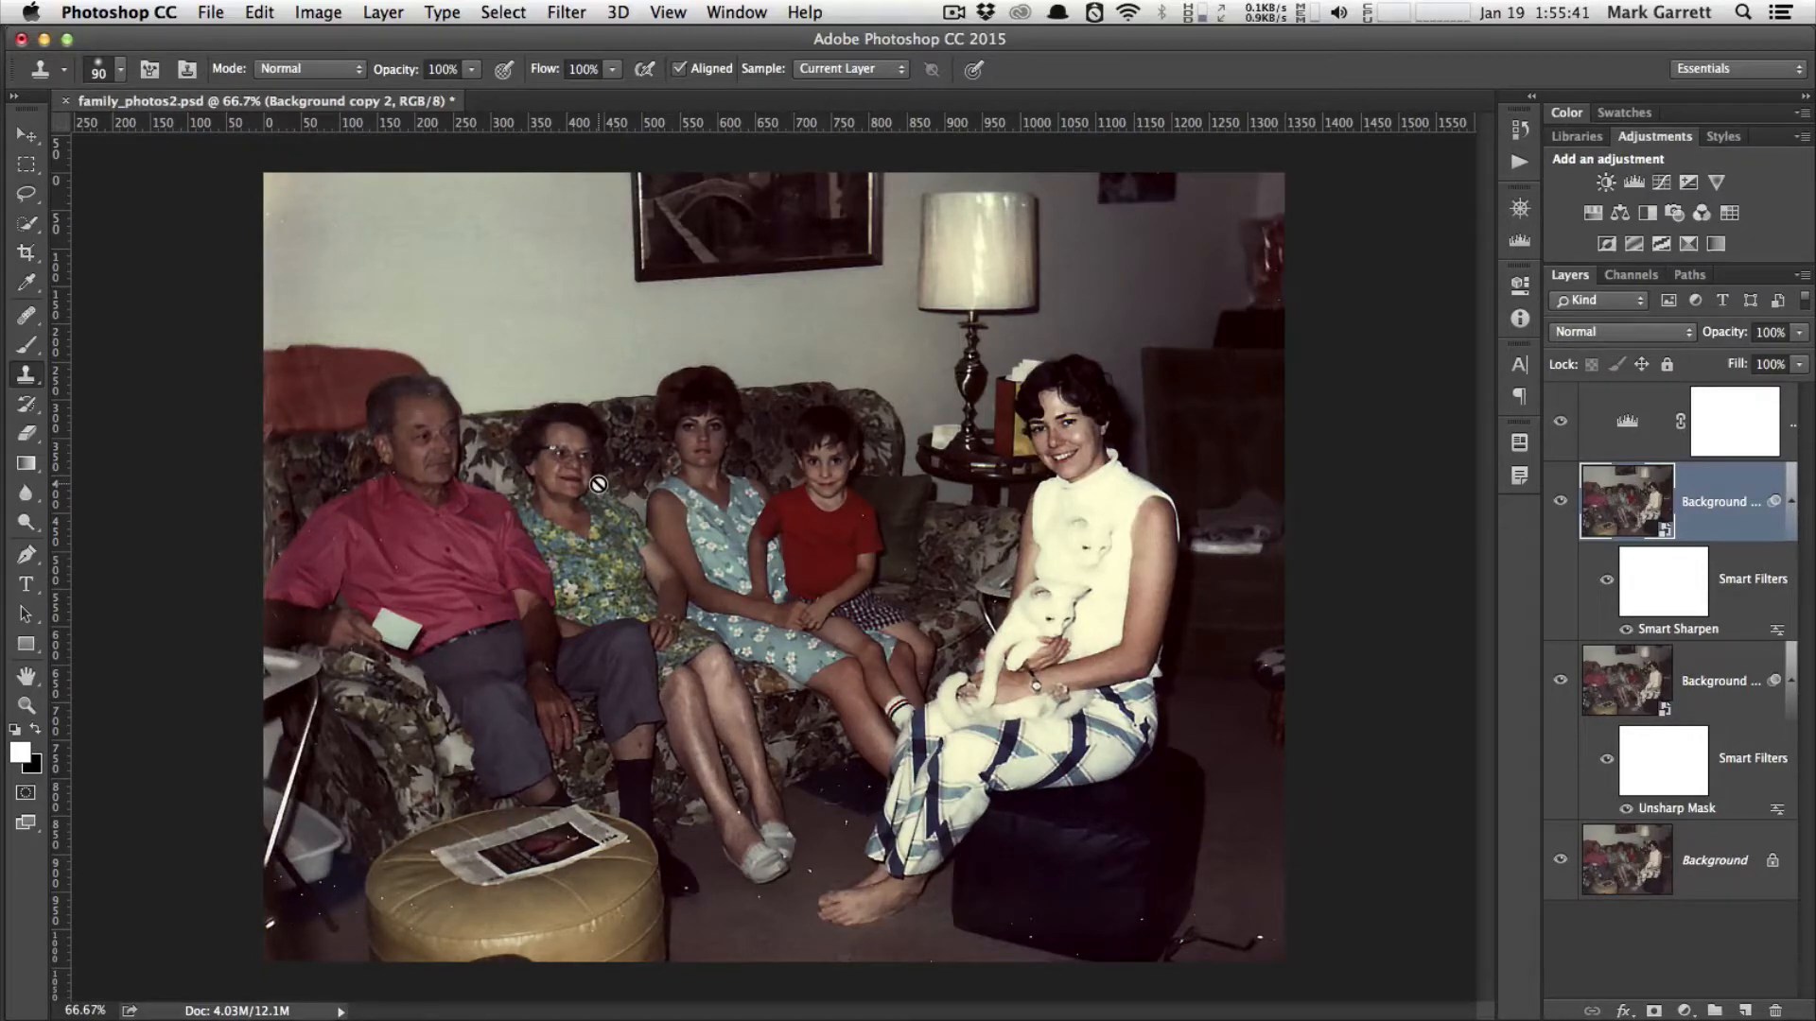
- Switch to Adobe Lightroom, view the family_photos.psd scan in the Library module, and return it to the Develop module
{"action": "middle_click", "coordinate": [549, 486]}
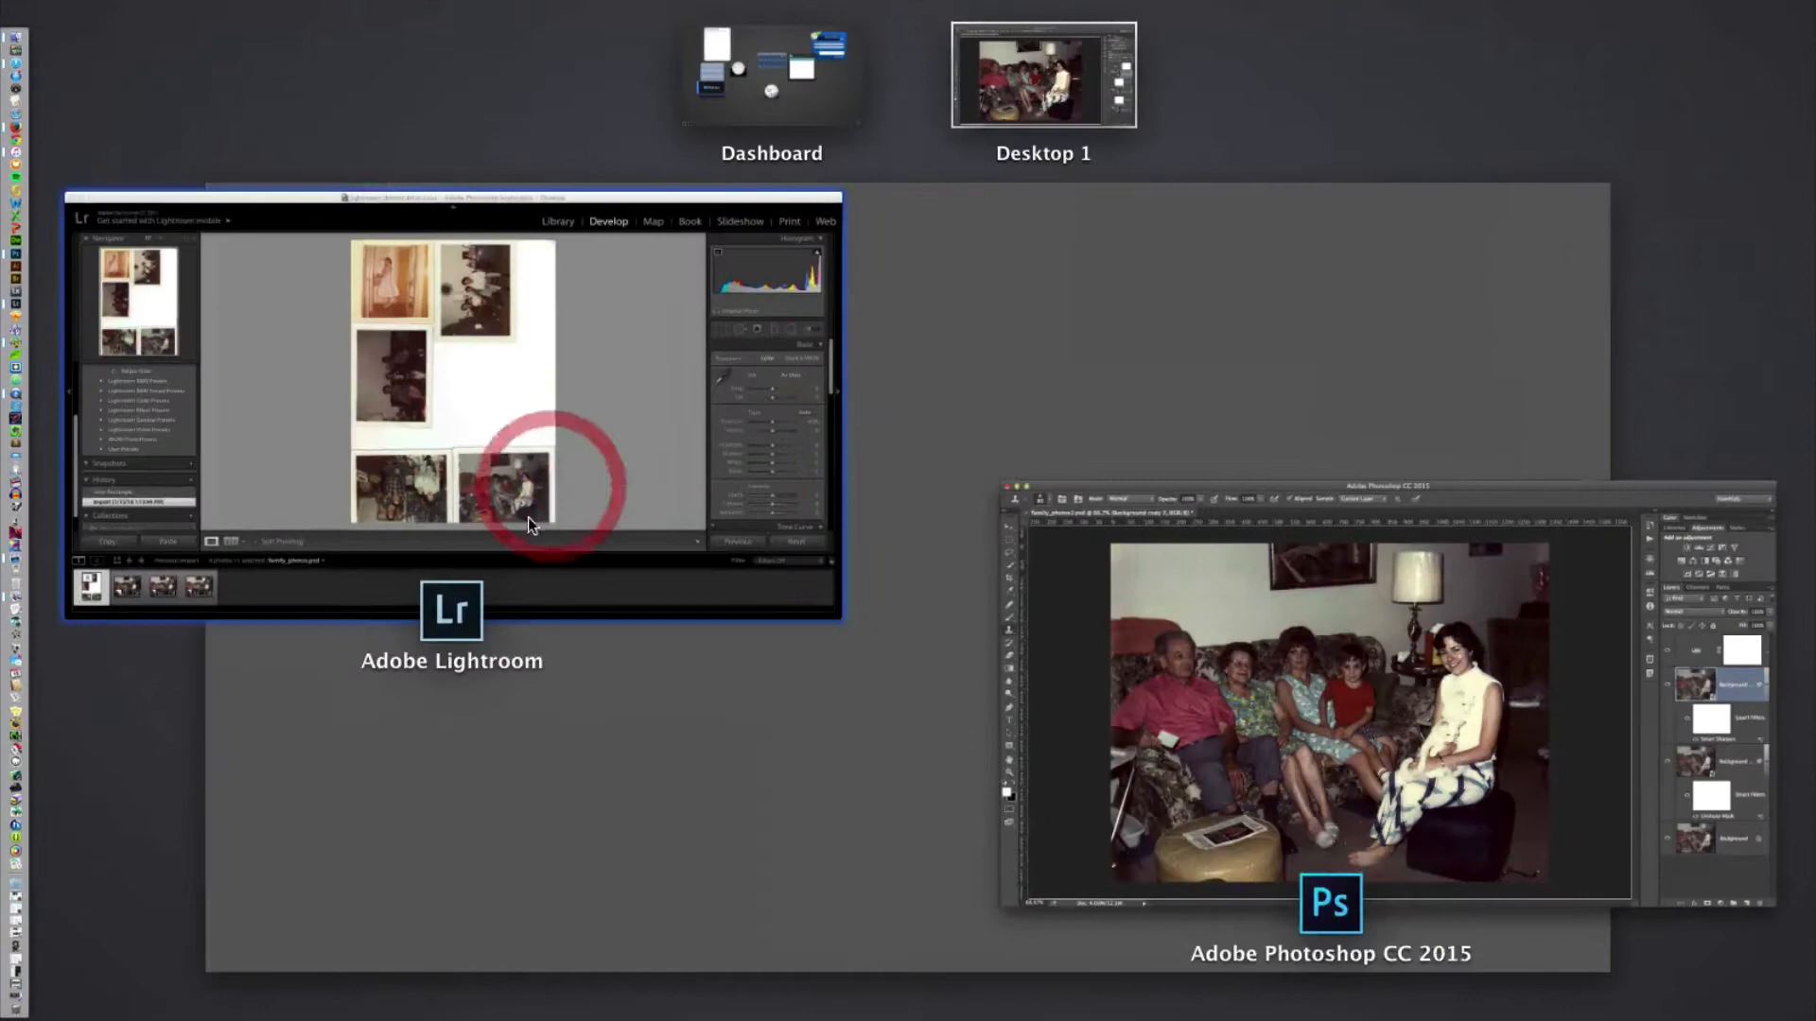
{"action": "left_click", "coordinate": [435, 465]}
{"action": "left_click", "coordinate": [537, 31]}
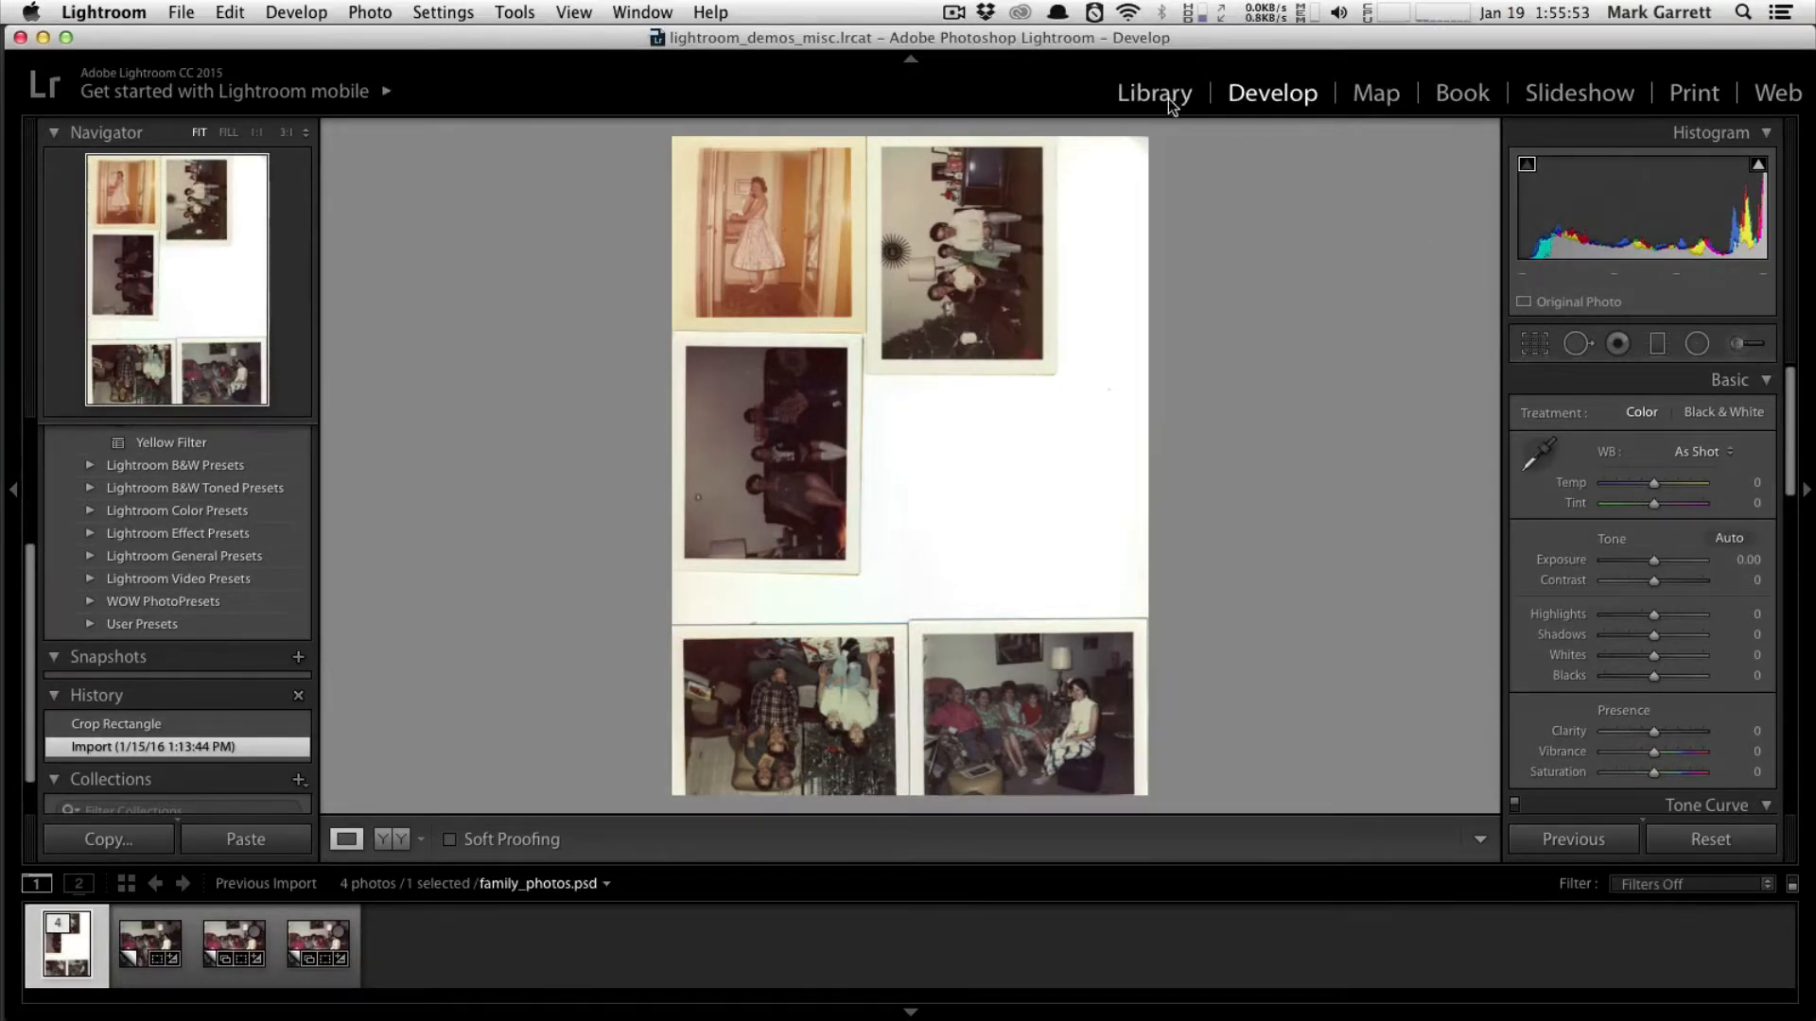
{"action": "left_click", "coordinate": [1253, 94]}
{"action": "left_click", "coordinate": [1158, 93]}
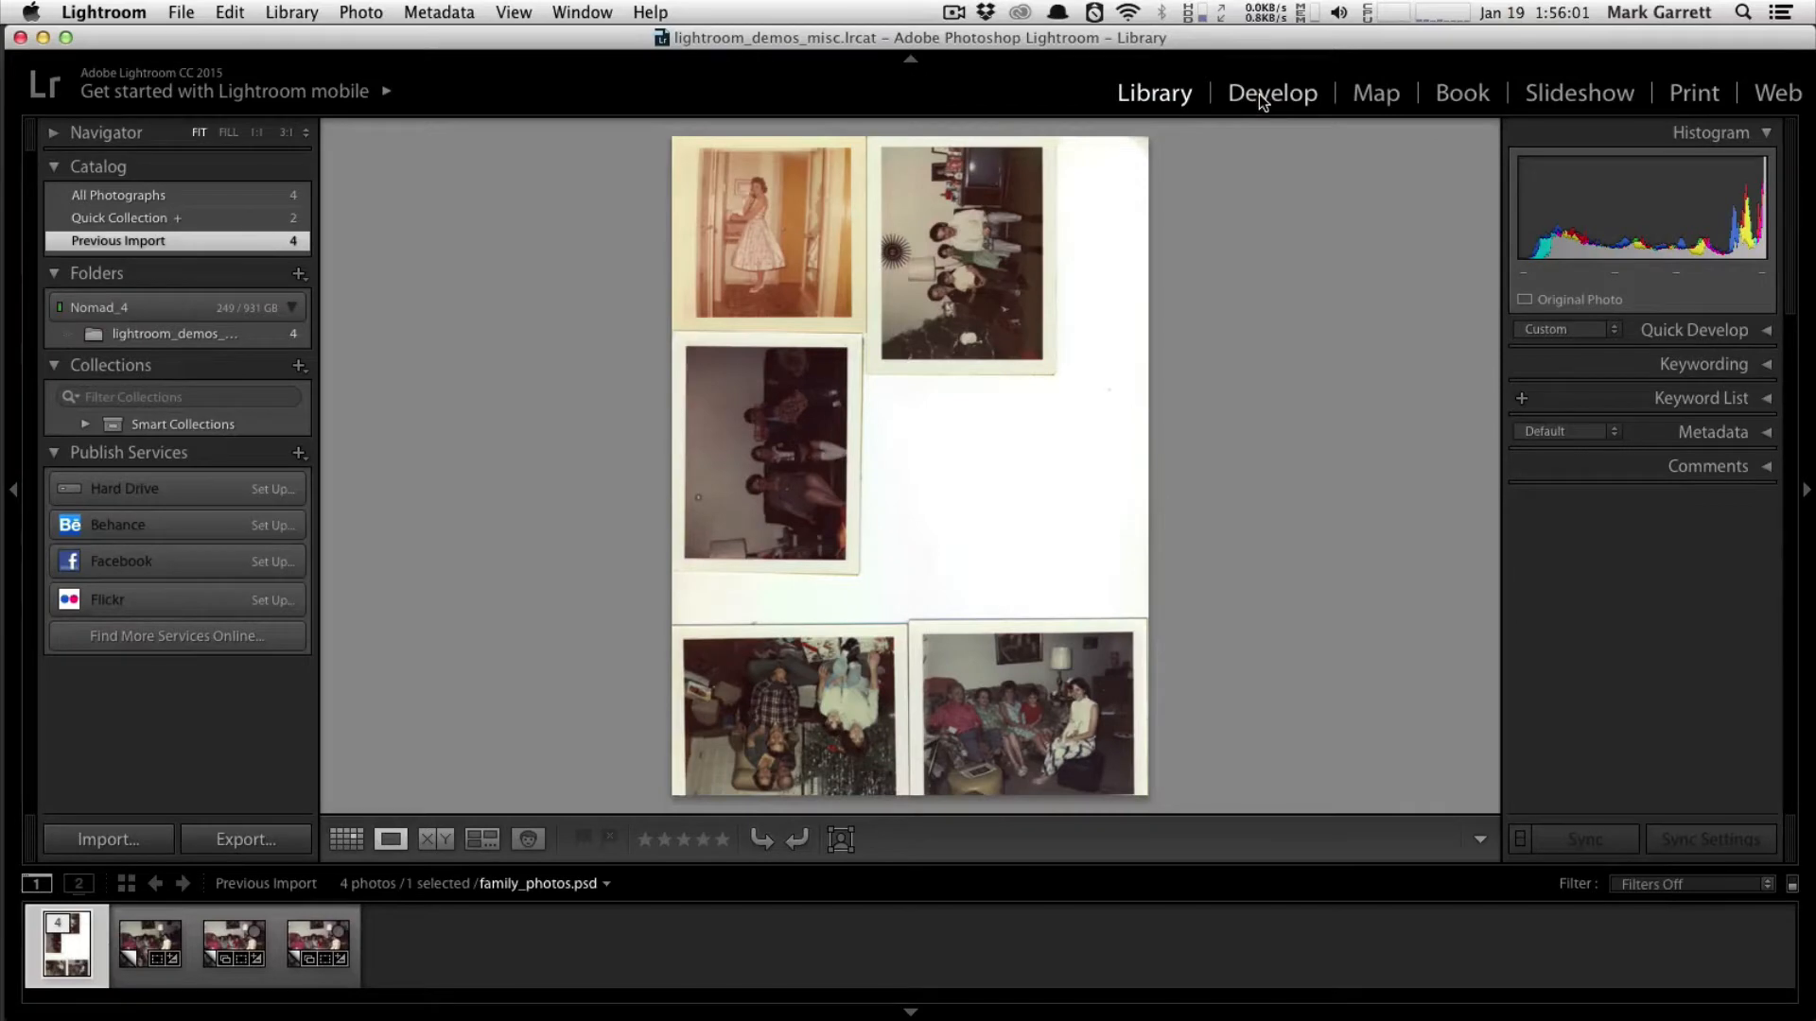
{"action": "left_click", "coordinate": [1262, 96]}
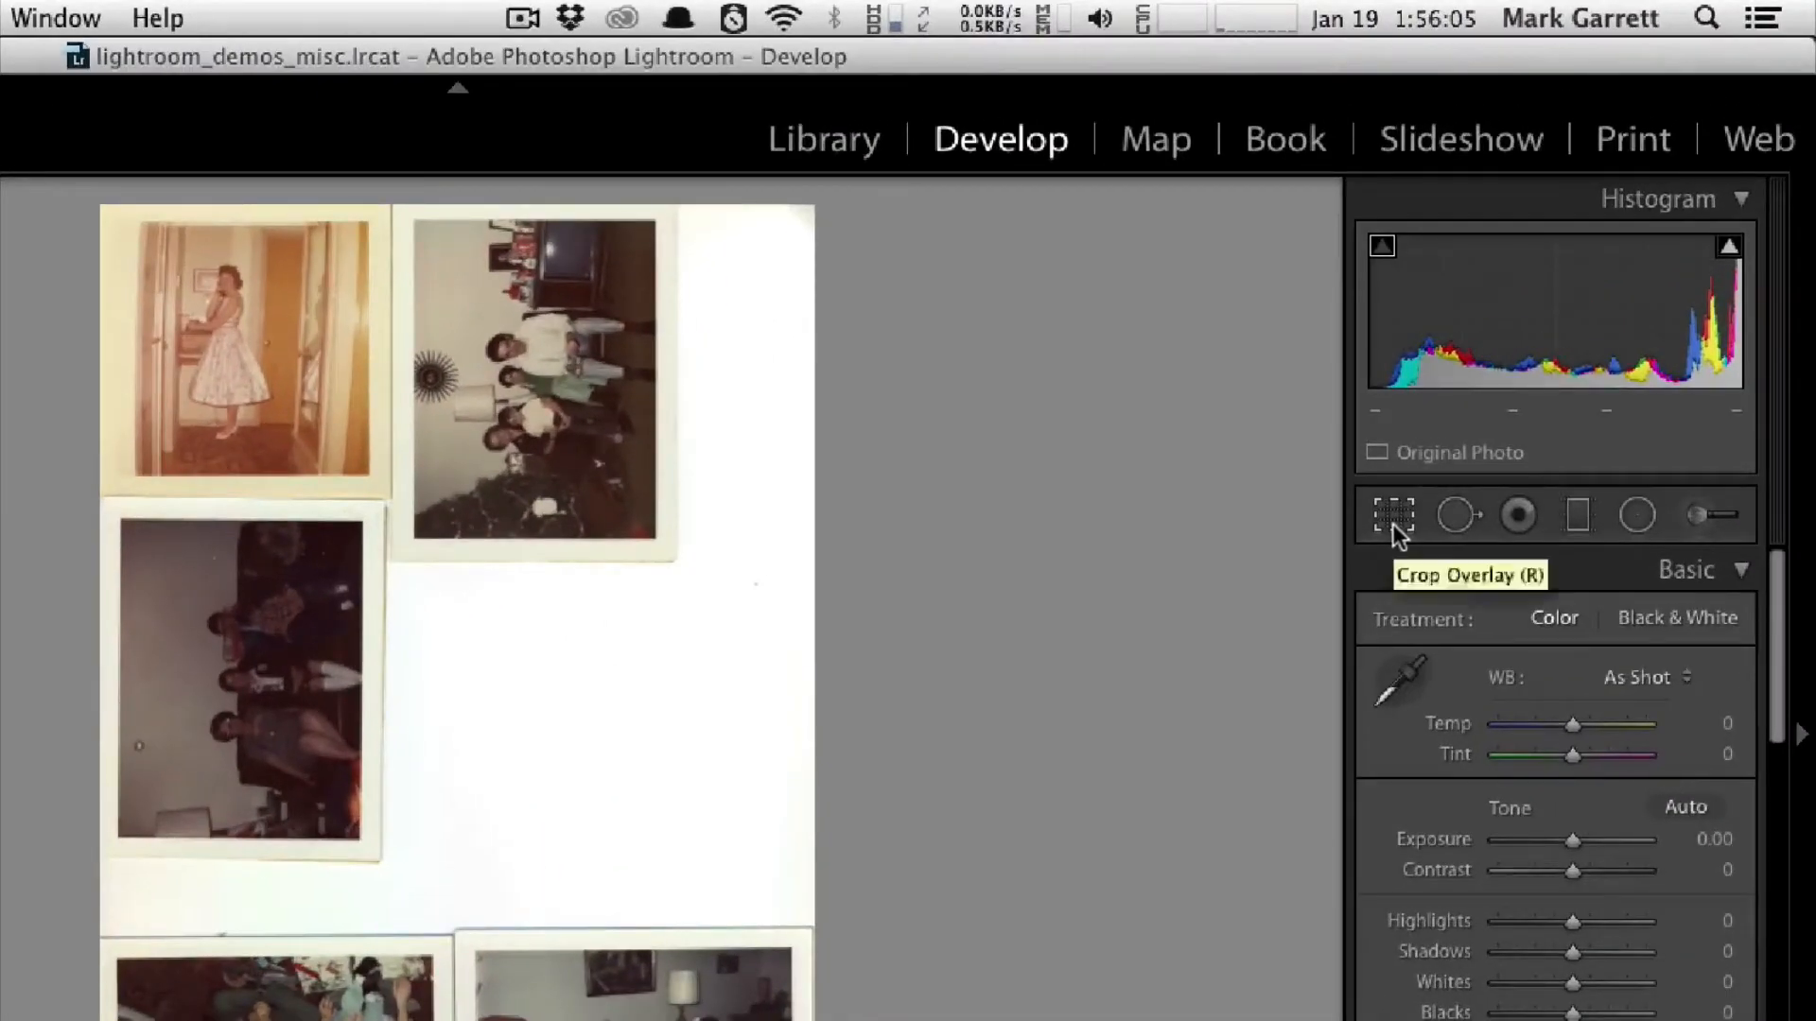
- Crop the scan to the family-on-sofa photo in its lower-right corner and straighten it to an angle of 0.47
{"action": "left_click", "coordinate": [1390, 520]}
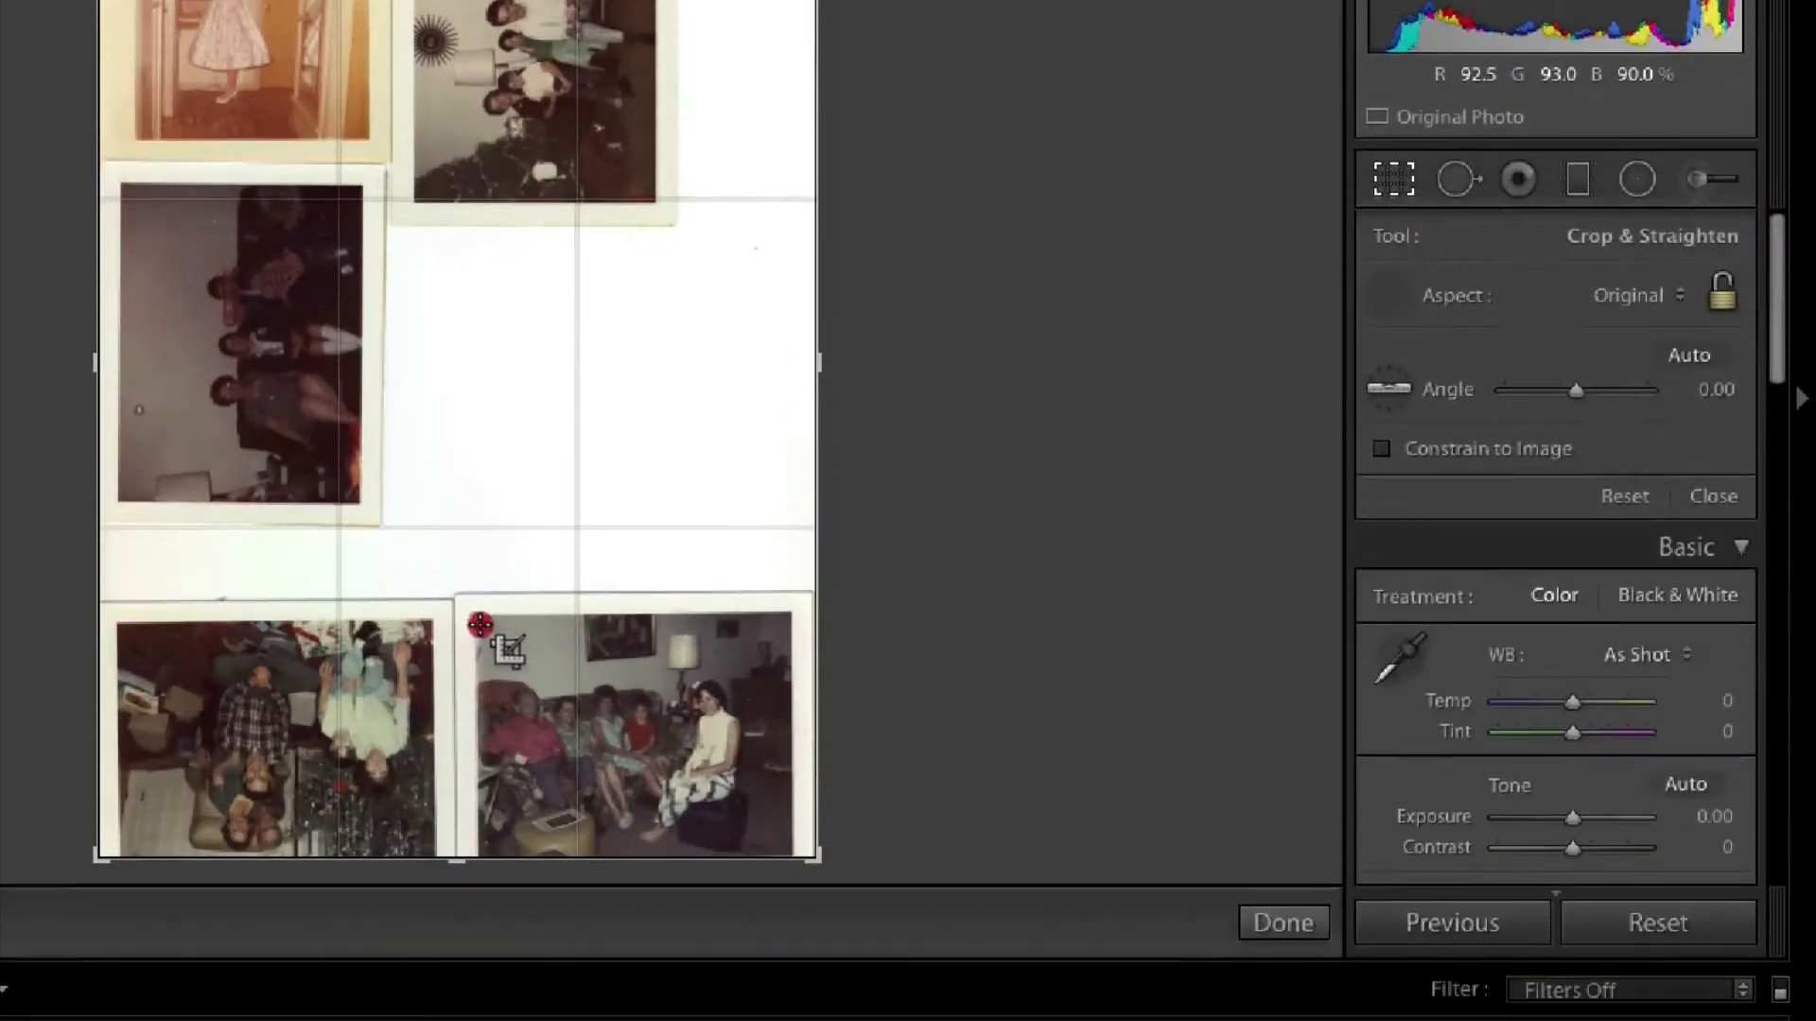
{"action": "left_click_drag", "start_coordinate": [479, 625], "coordinate": [778, 832]}
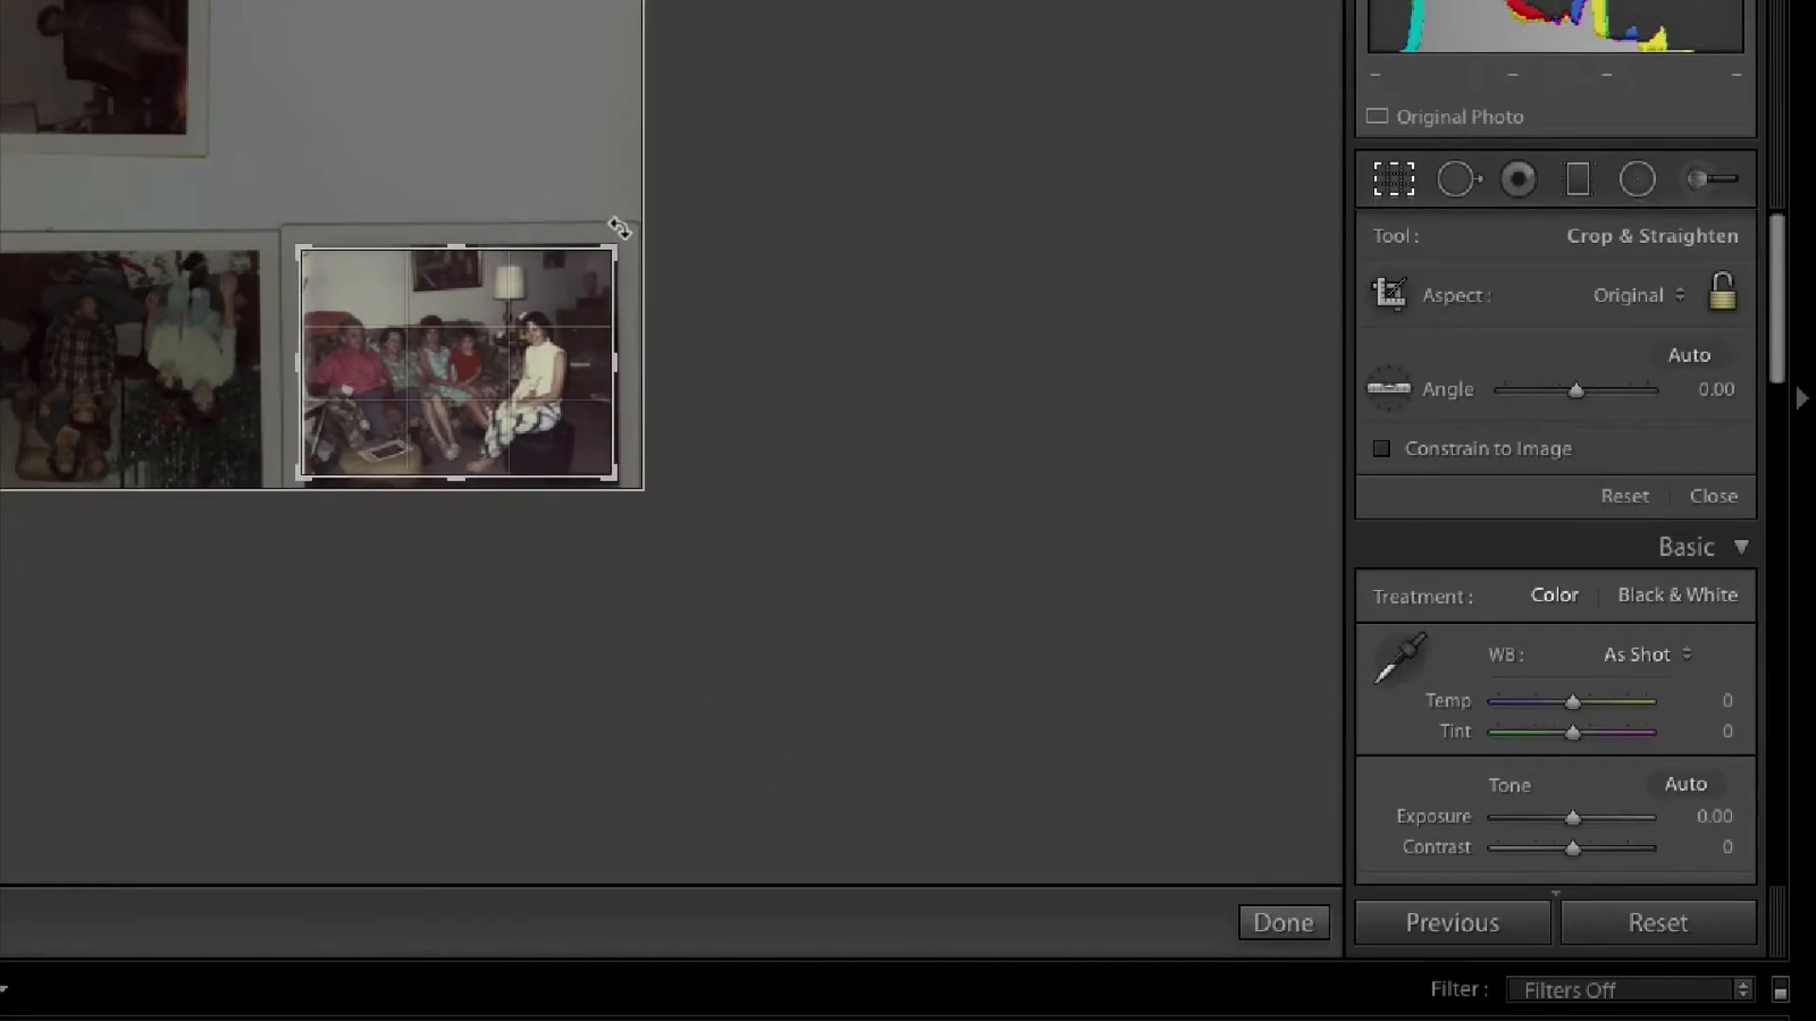
{"action": "left_click_drag", "start_coordinate": [614, 225], "coordinate": [627, 227]}
{"action": "left_click_drag", "start_coordinate": [297, 365], "coordinate": [301, 367]}
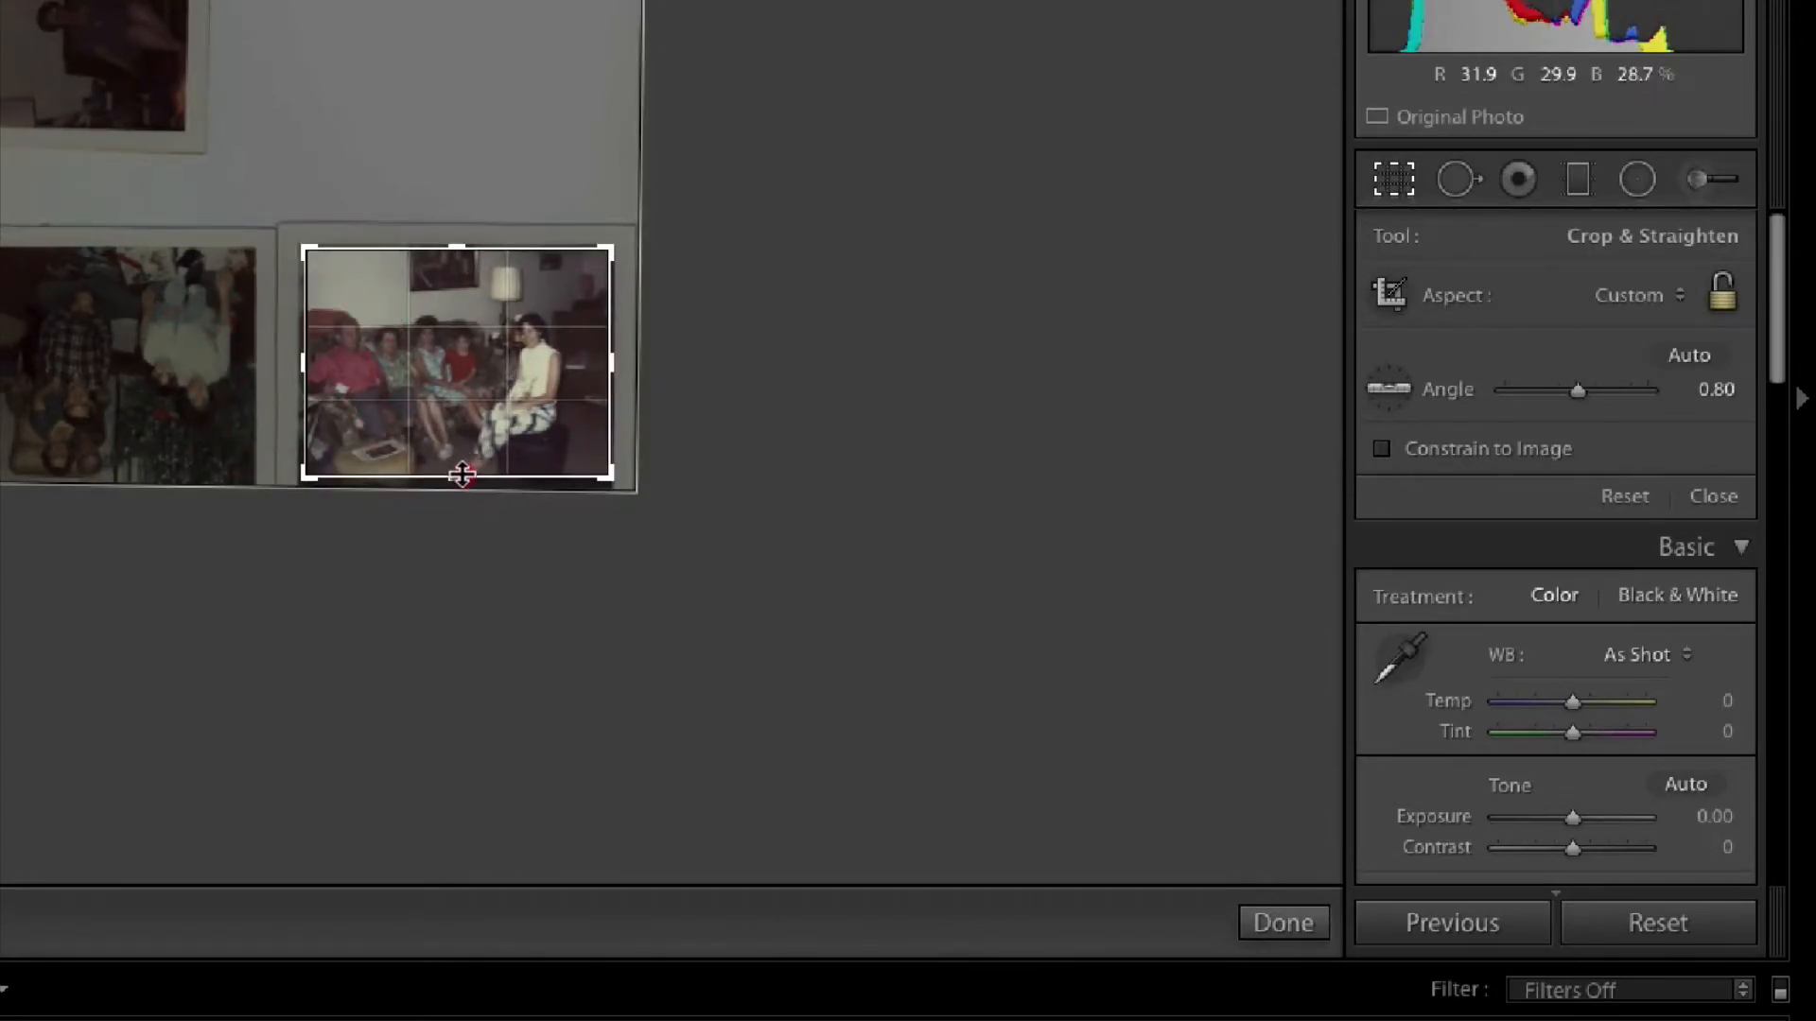
{"action": "left_click_drag", "start_coordinate": [462, 475], "coordinate": [458, 479]}
{"action": "left_click_drag", "start_coordinate": [627, 229], "coordinate": [624, 227]}
{"action": "key", "text": "Return"}
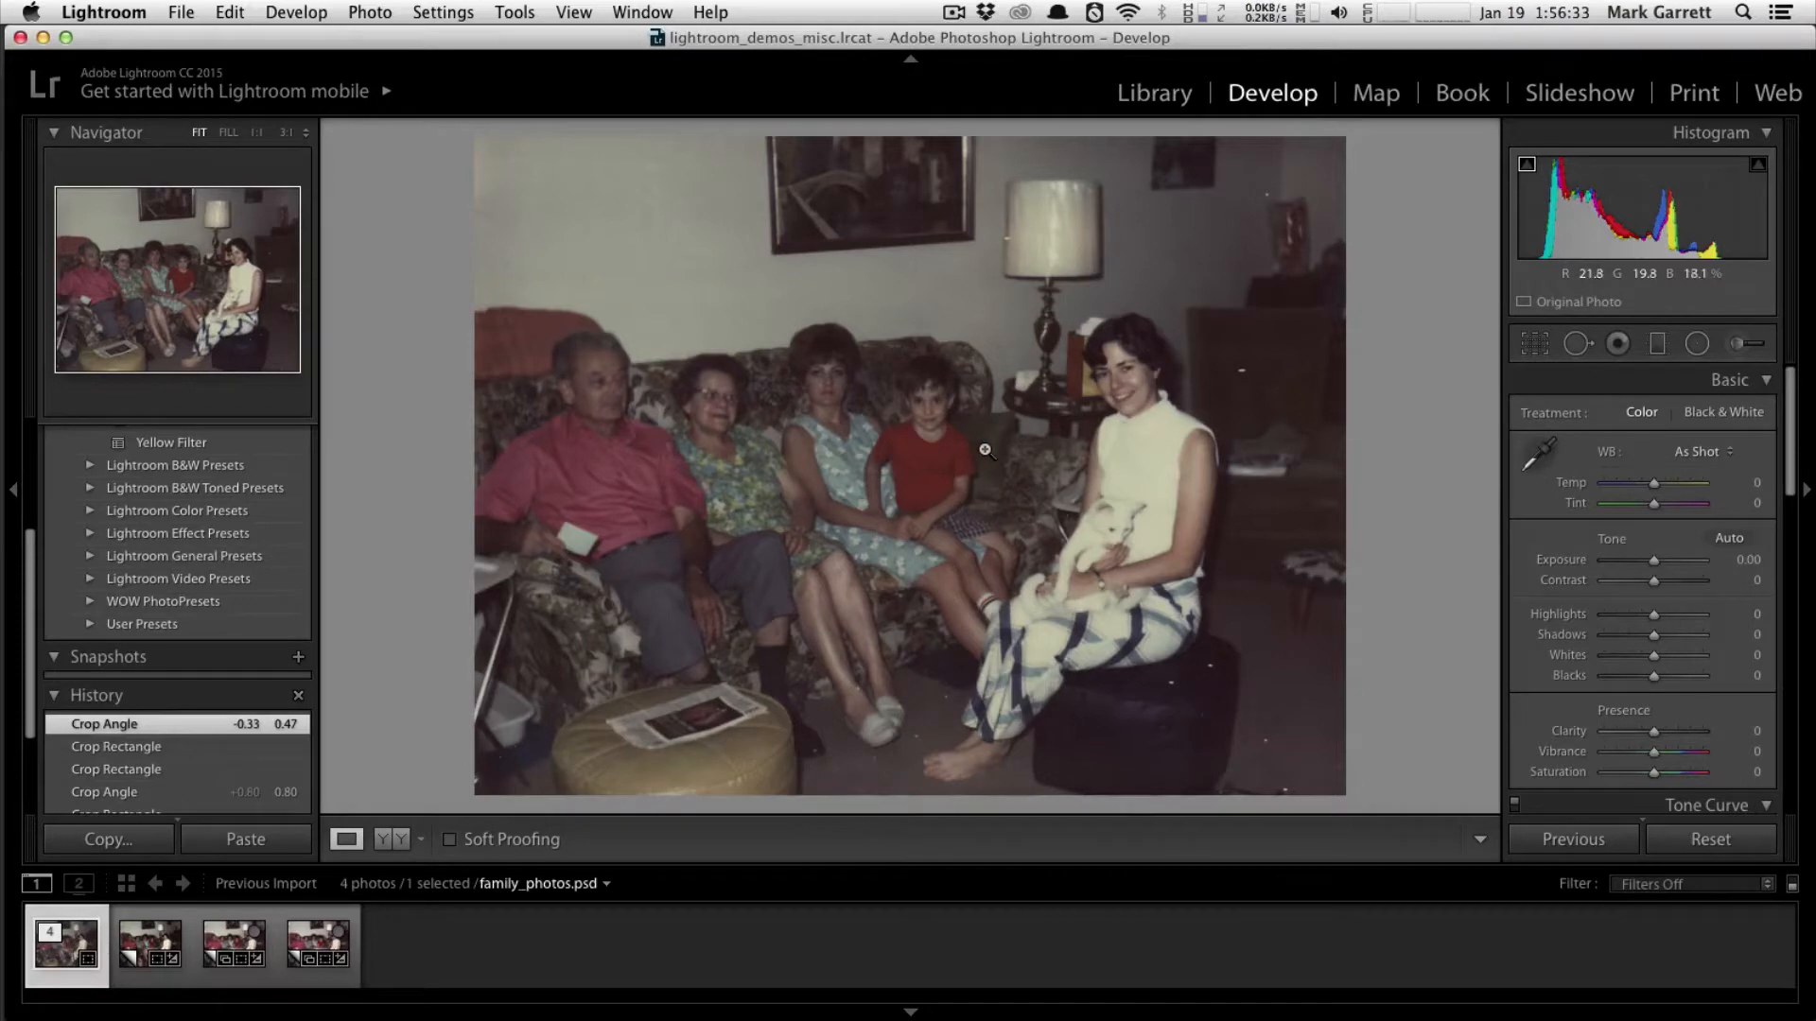
- Heal the white mark on the dark furniture behind the seated woman using Spot Removal in Heal mode at size 20
{"action": "left_click", "coordinate": [988, 450]}
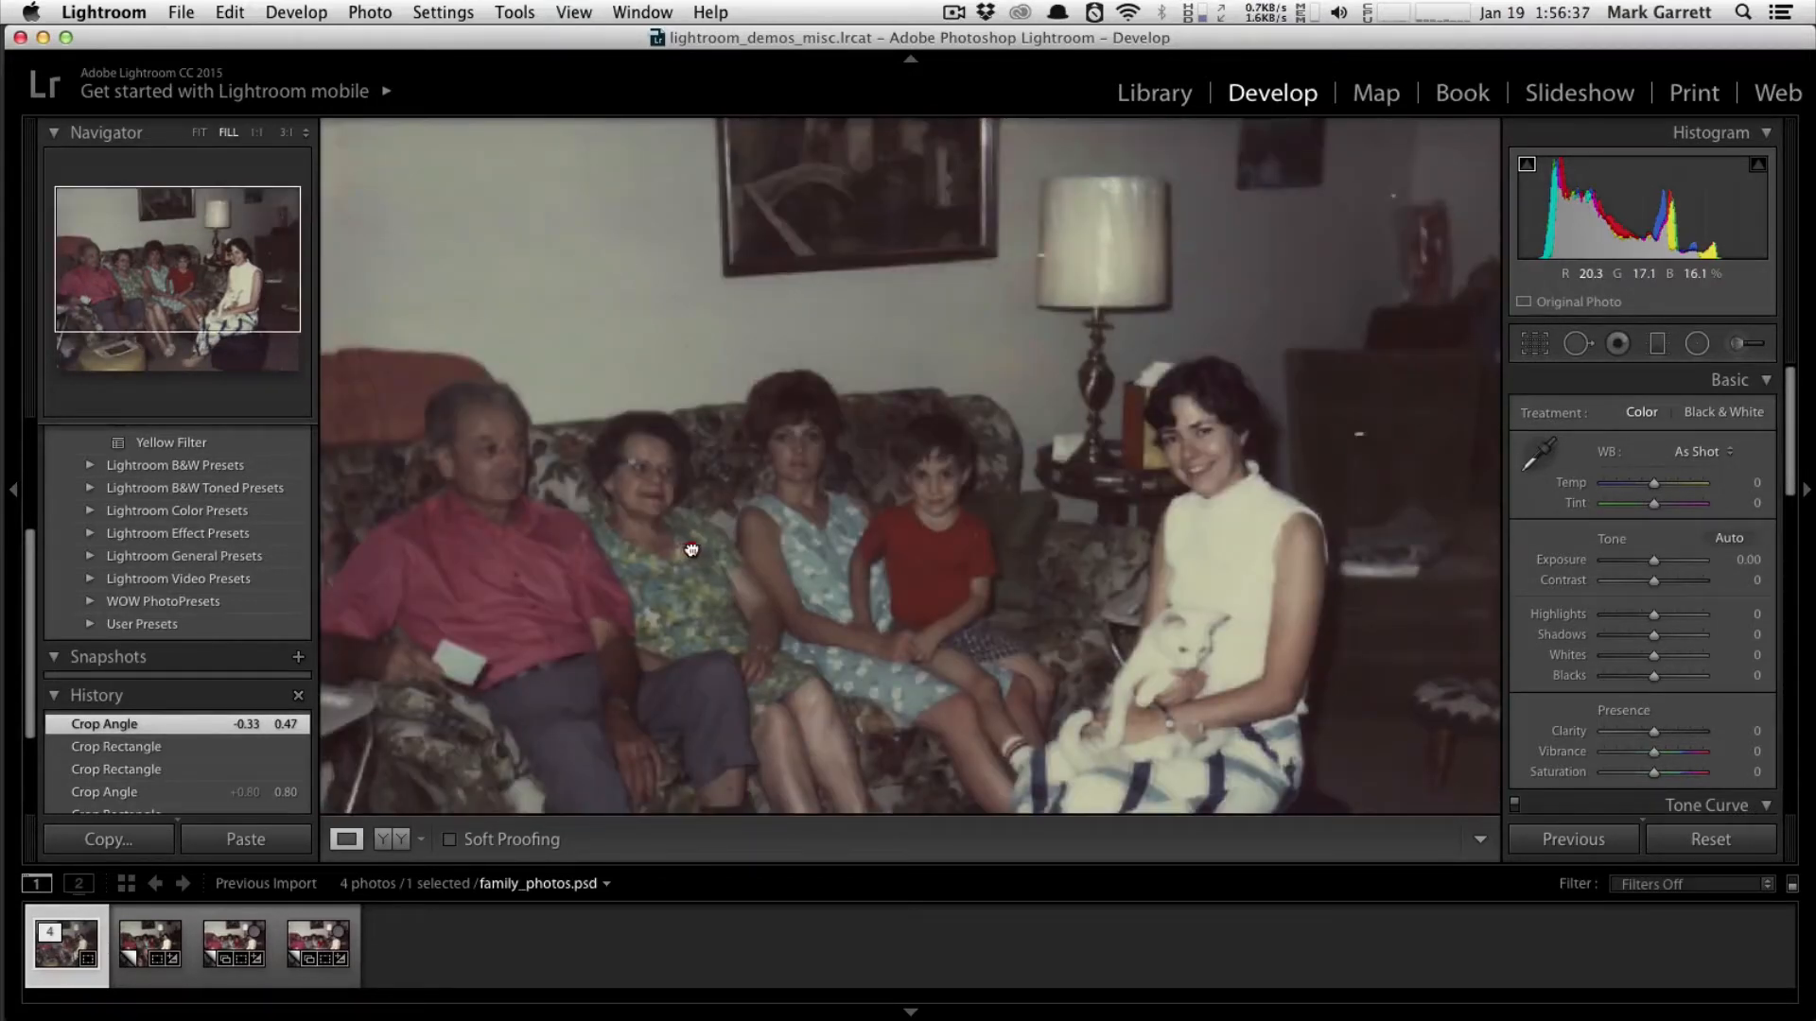
{"action": "left_click", "coordinate": [690, 549]}
{"action": "left_click_drag", "start_coordinate": [1234, 574], "coordinate": [788, 547]}
{"action": "left_click_drag", "start_coordinate": [1036, 503], "coordinate": [908, 506]}
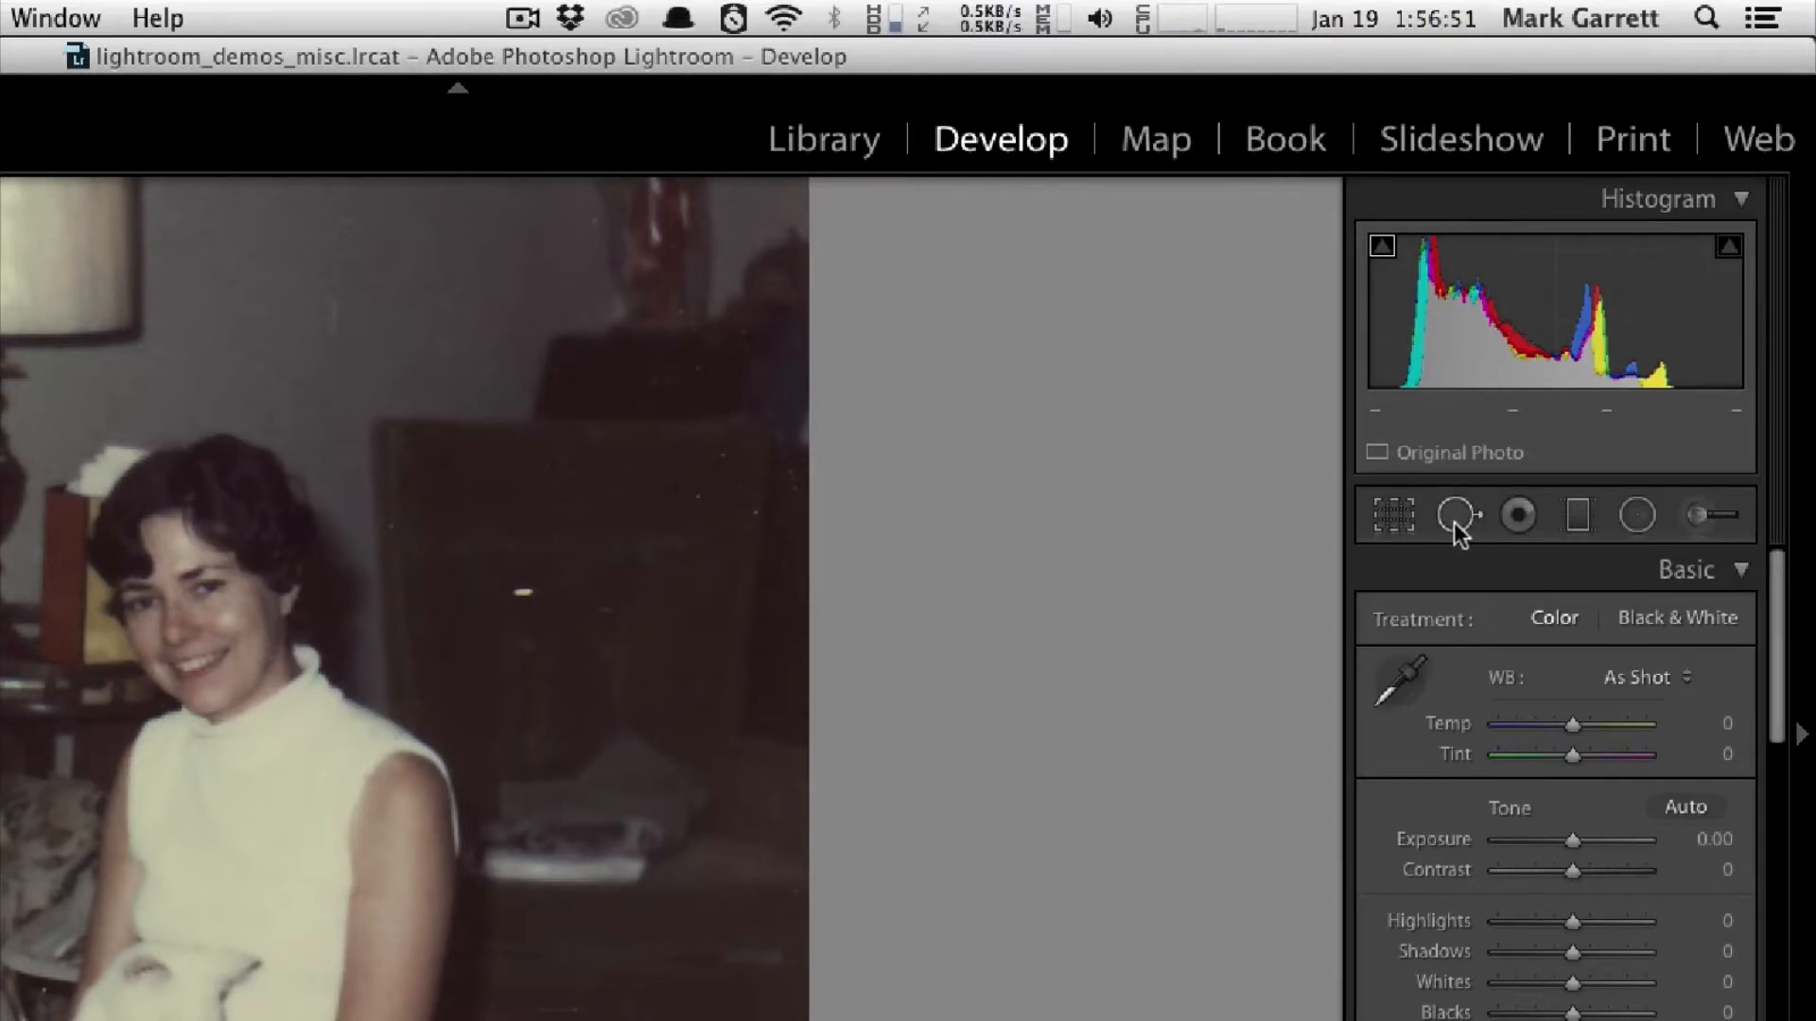
{"action": "left_click", "coordinate": [1454, 519]}
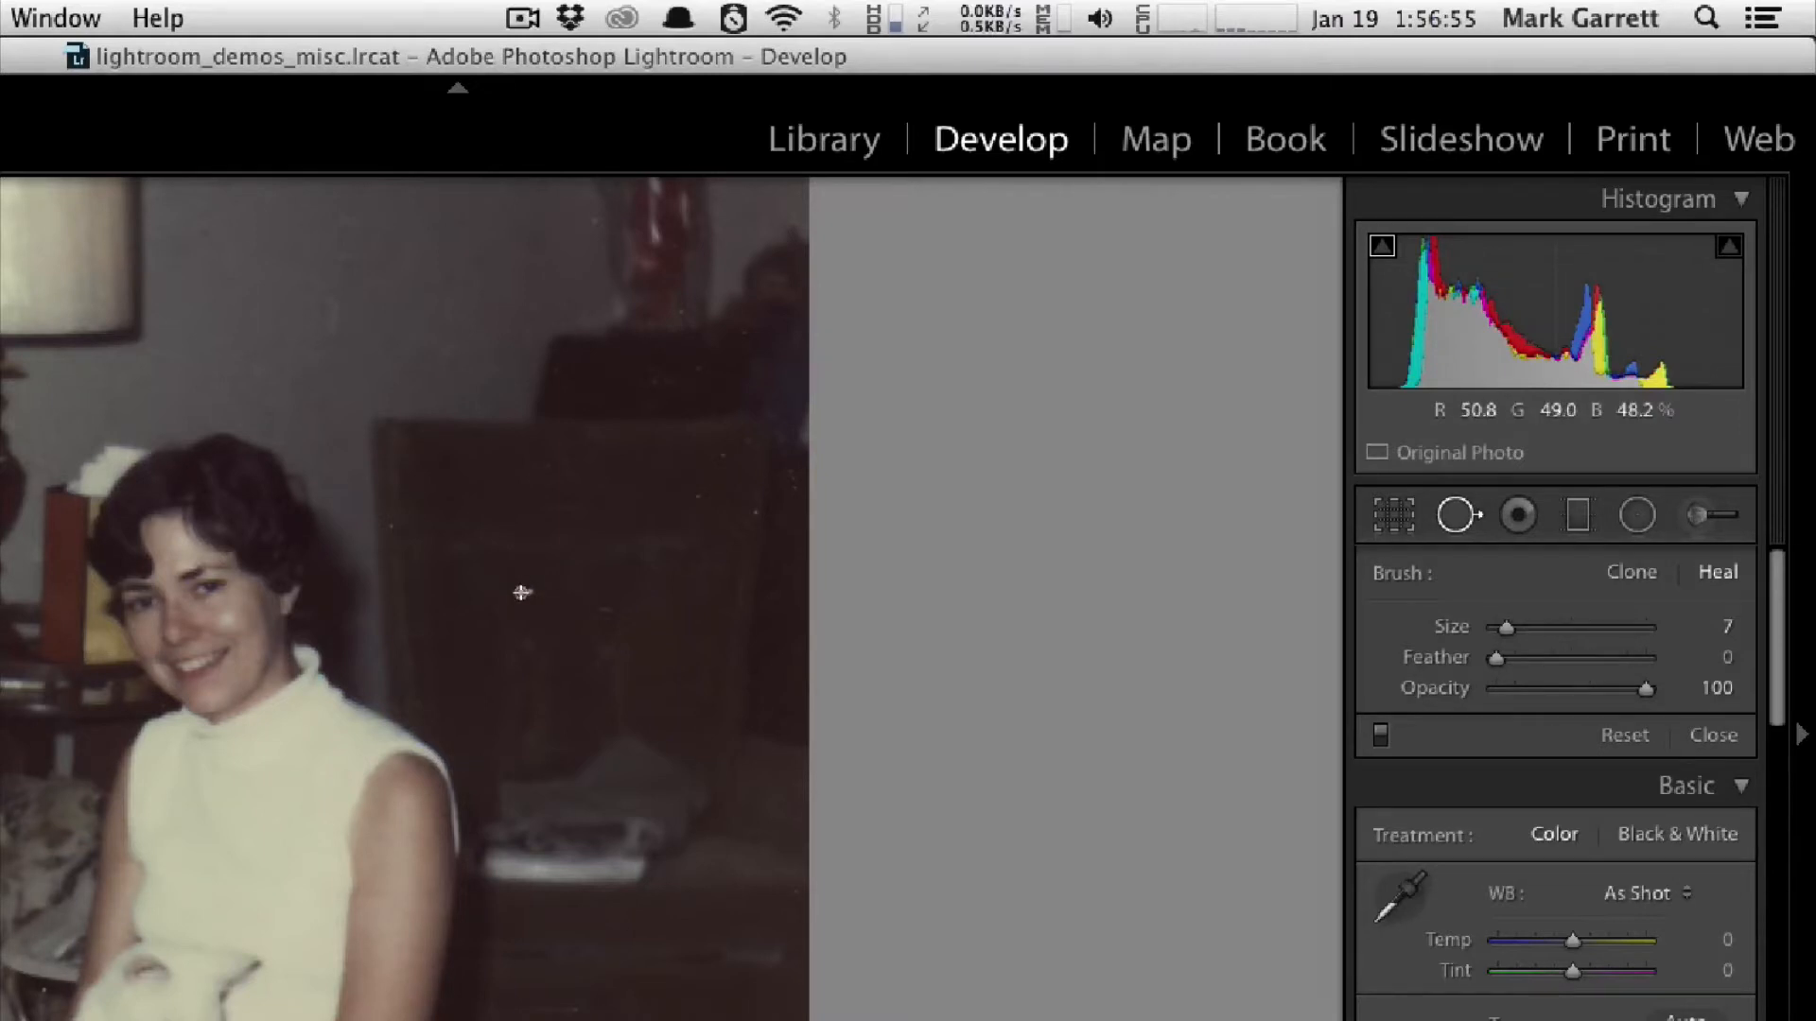
{"action": "scroll", "coordinate": [523, 593], "scroll_direction": "up", "scroll_amount": 5}
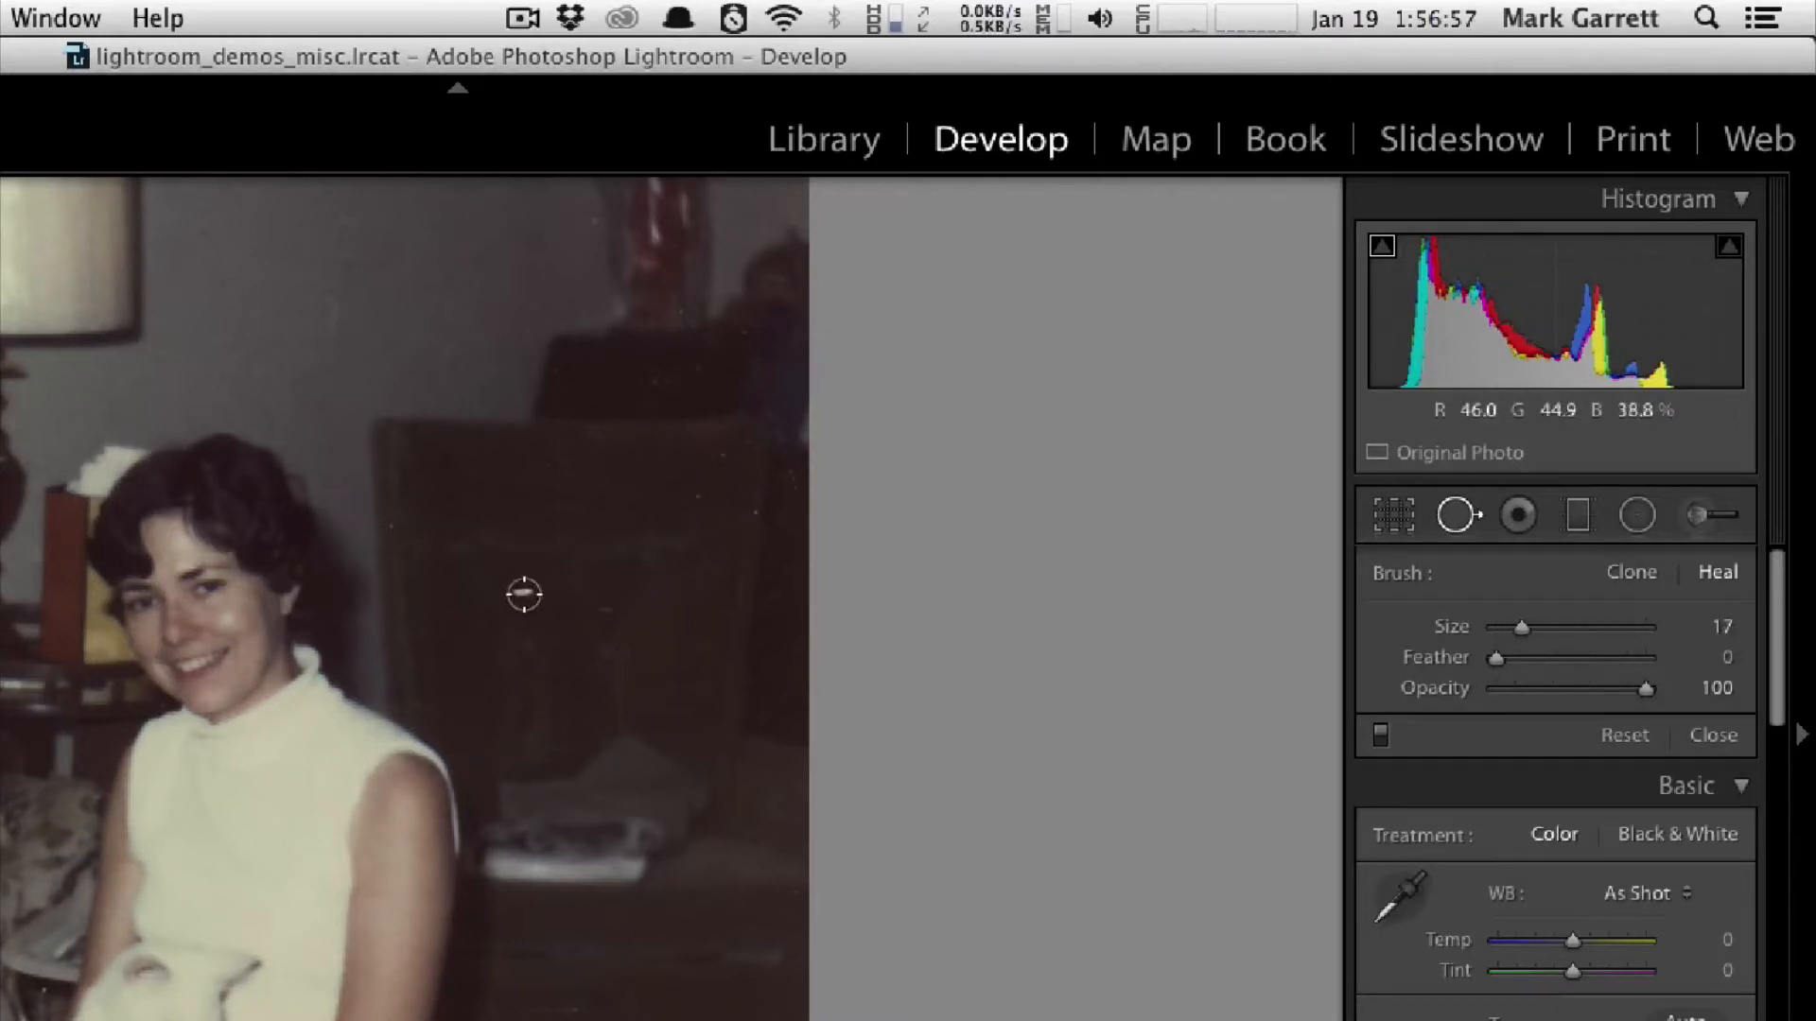
{"action": "scroll", "coordinate": [525, 595], "scroll_direction": "down", "scroll_amount": 1}
{"action": "scroll", "coordinate": [524, 594], "scroll_direction": "down", "scroll_amount": 2}
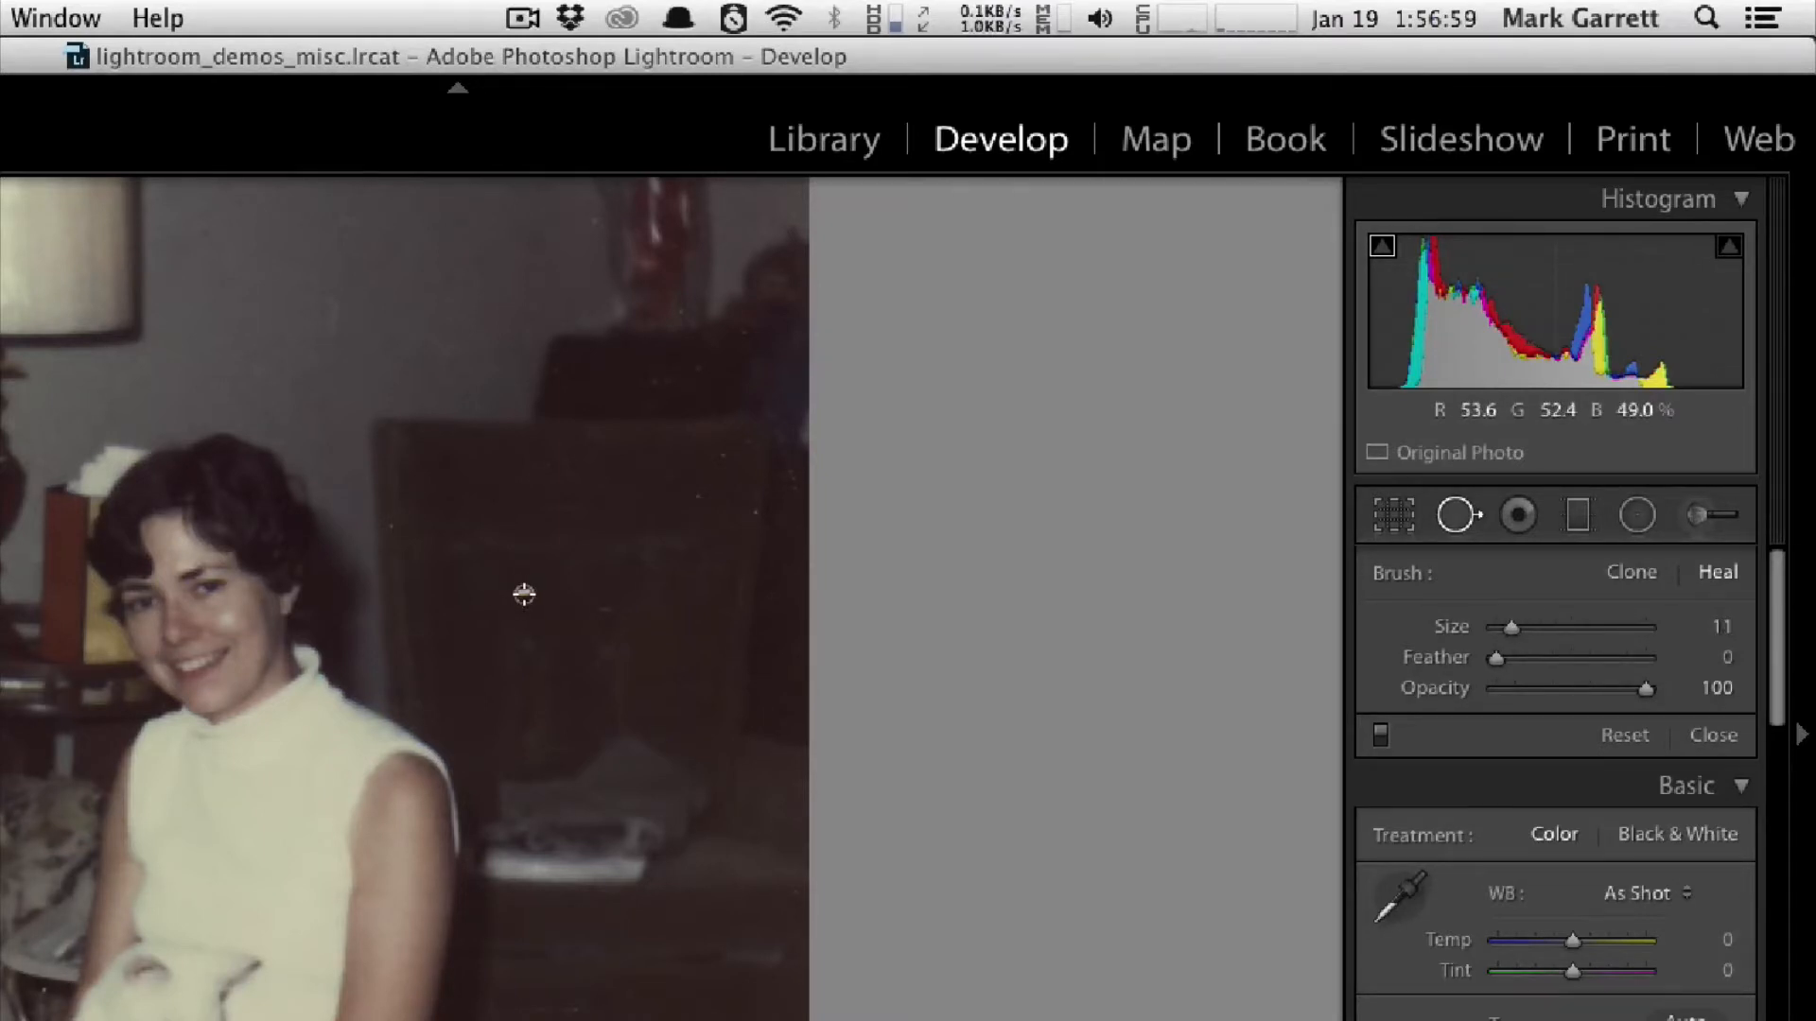
{"action": "scroll", "coordinate": [524, 594], "scroll_direction": "up", "scroll_amount": 3}
{"action": "scroll", "coordinate": [524, 594], "scroll_direction": "up", "scroll_amount": 3}
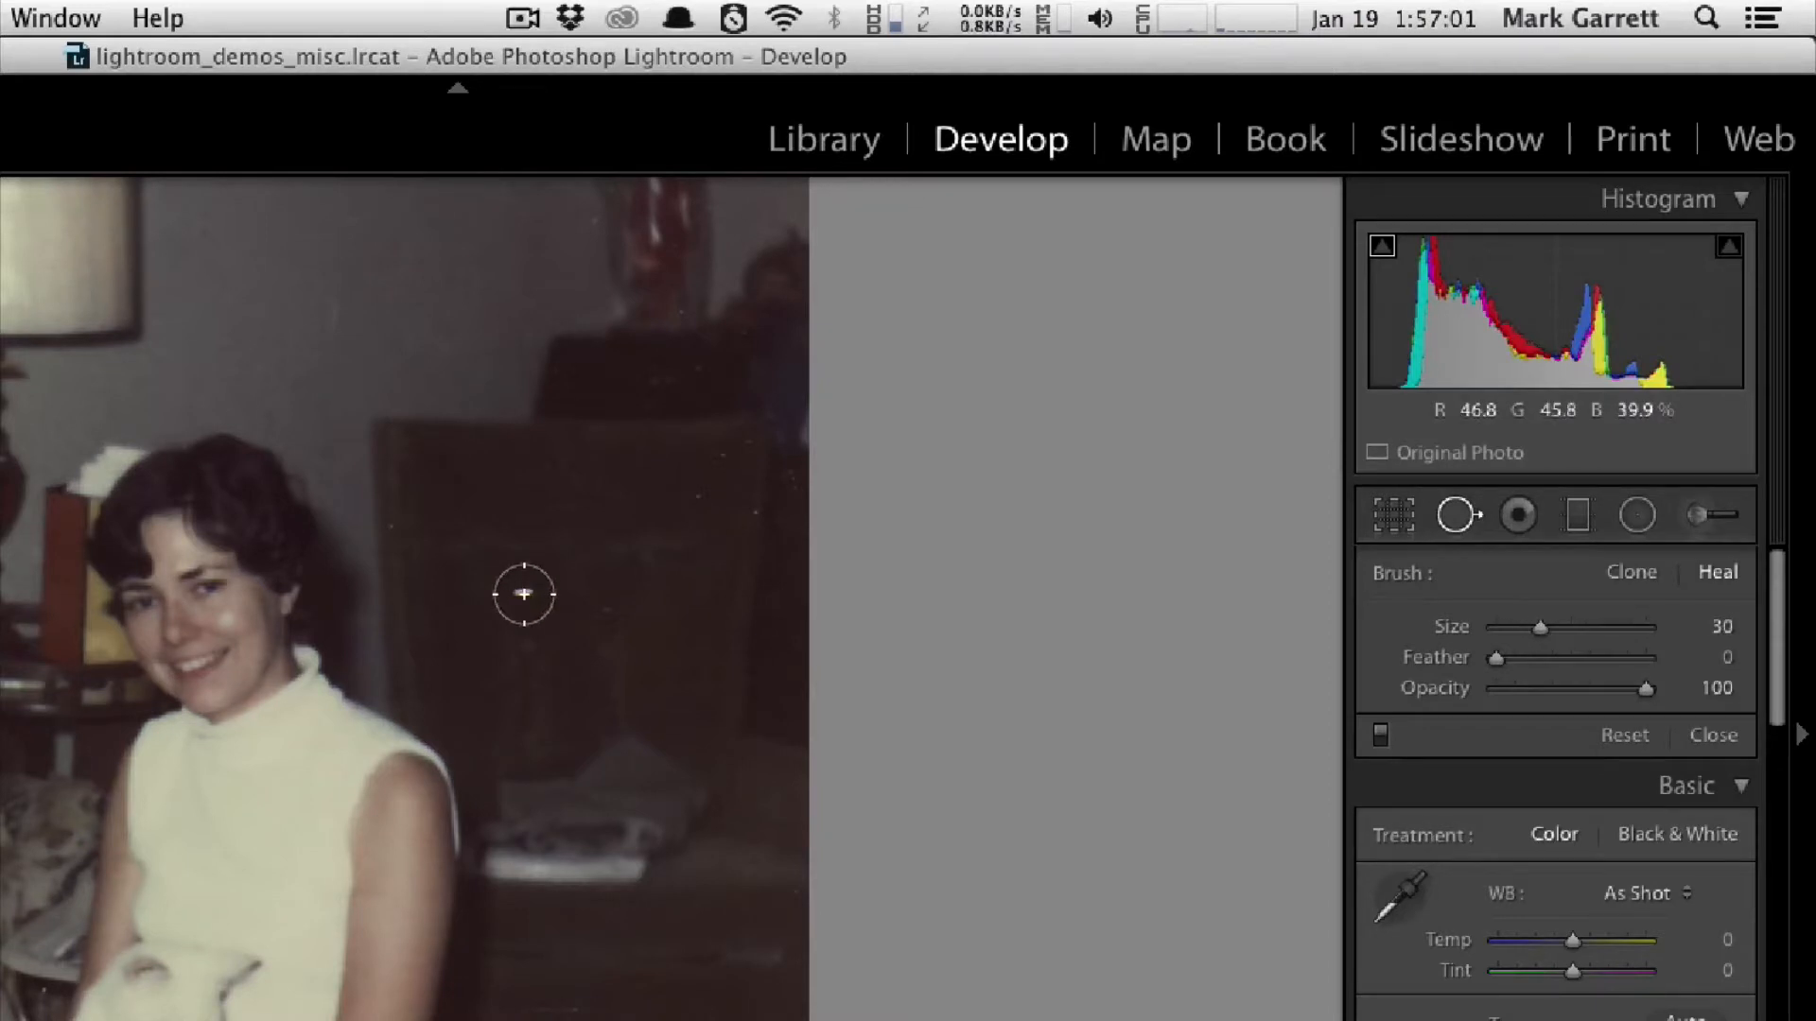
{"action": "scroll", "coordinate": [524, 594], "scroll_direction": "down", "scroll_amount": 3}
{"action": "scroll", "coordinate": [524, 594], "scroll_direction": "up", "scroll_amount": 3}
{"action": "scroll", "coordinate": [525, 594], "scroll_direction": "down", "scroll_amount": 2}
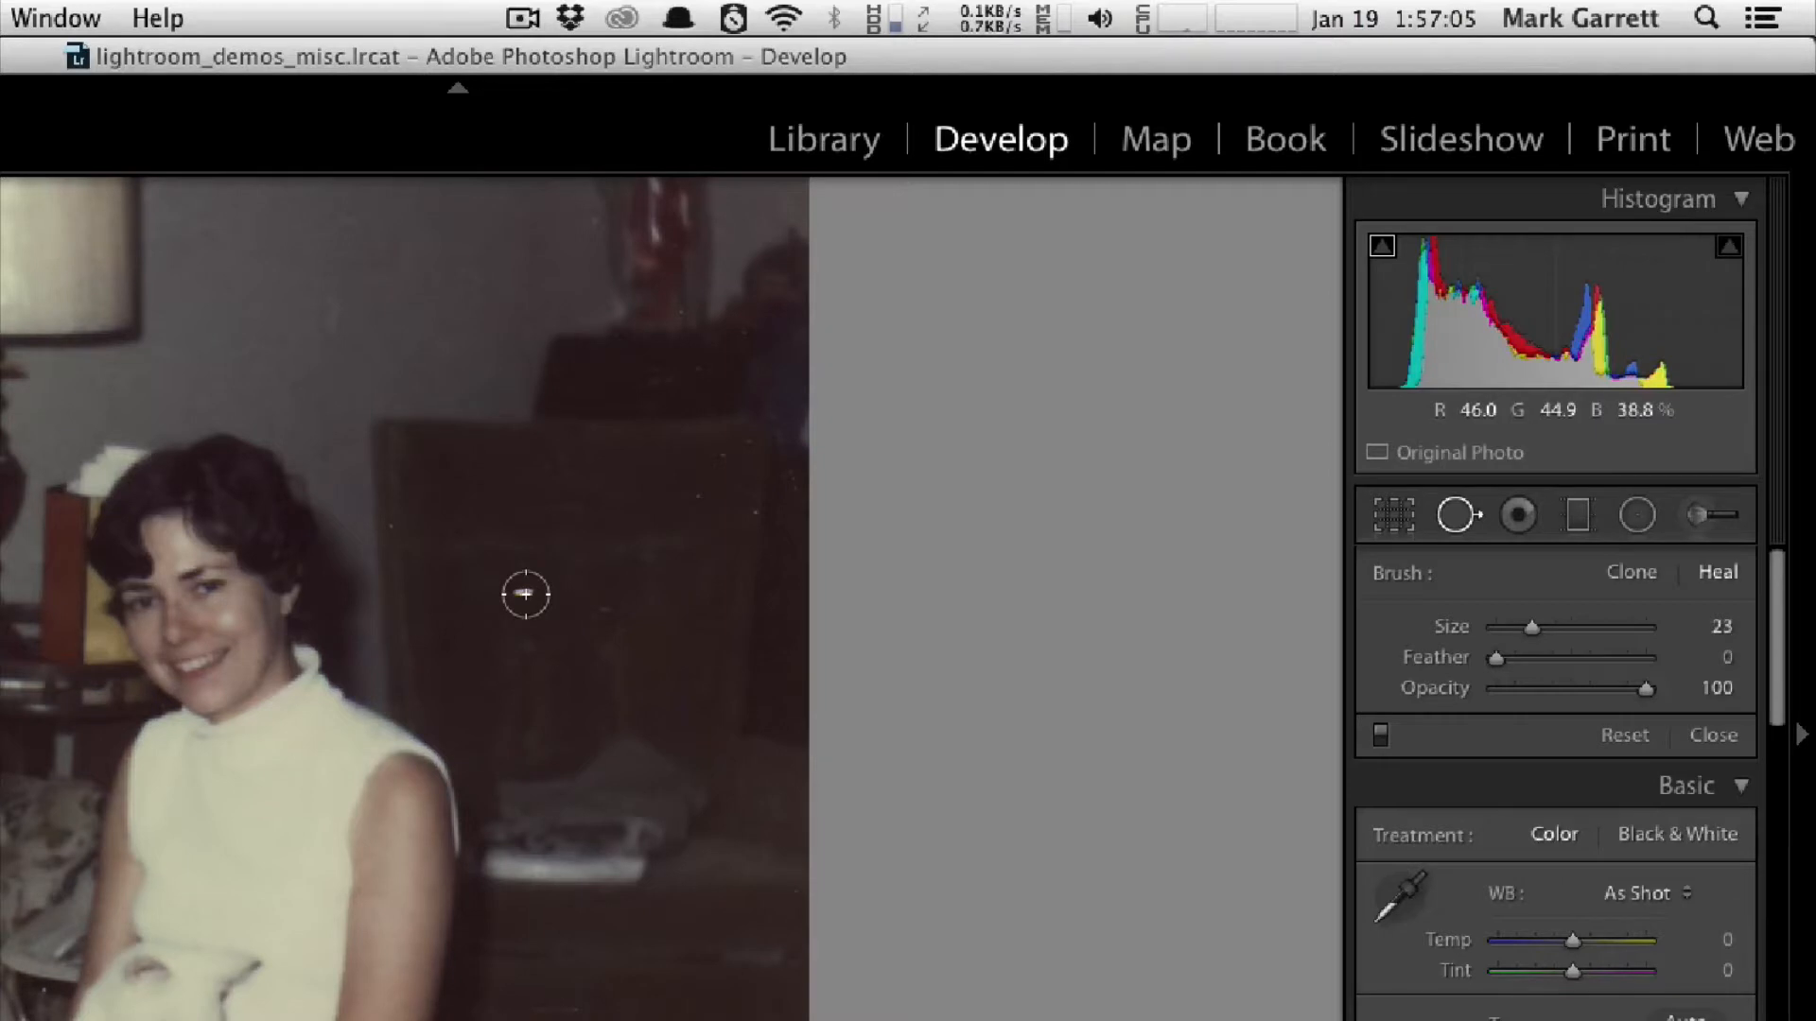
{"action": "scroll", "coordinate": [525, 593], "scroll_direction": "down", "scroll_amount": 1}
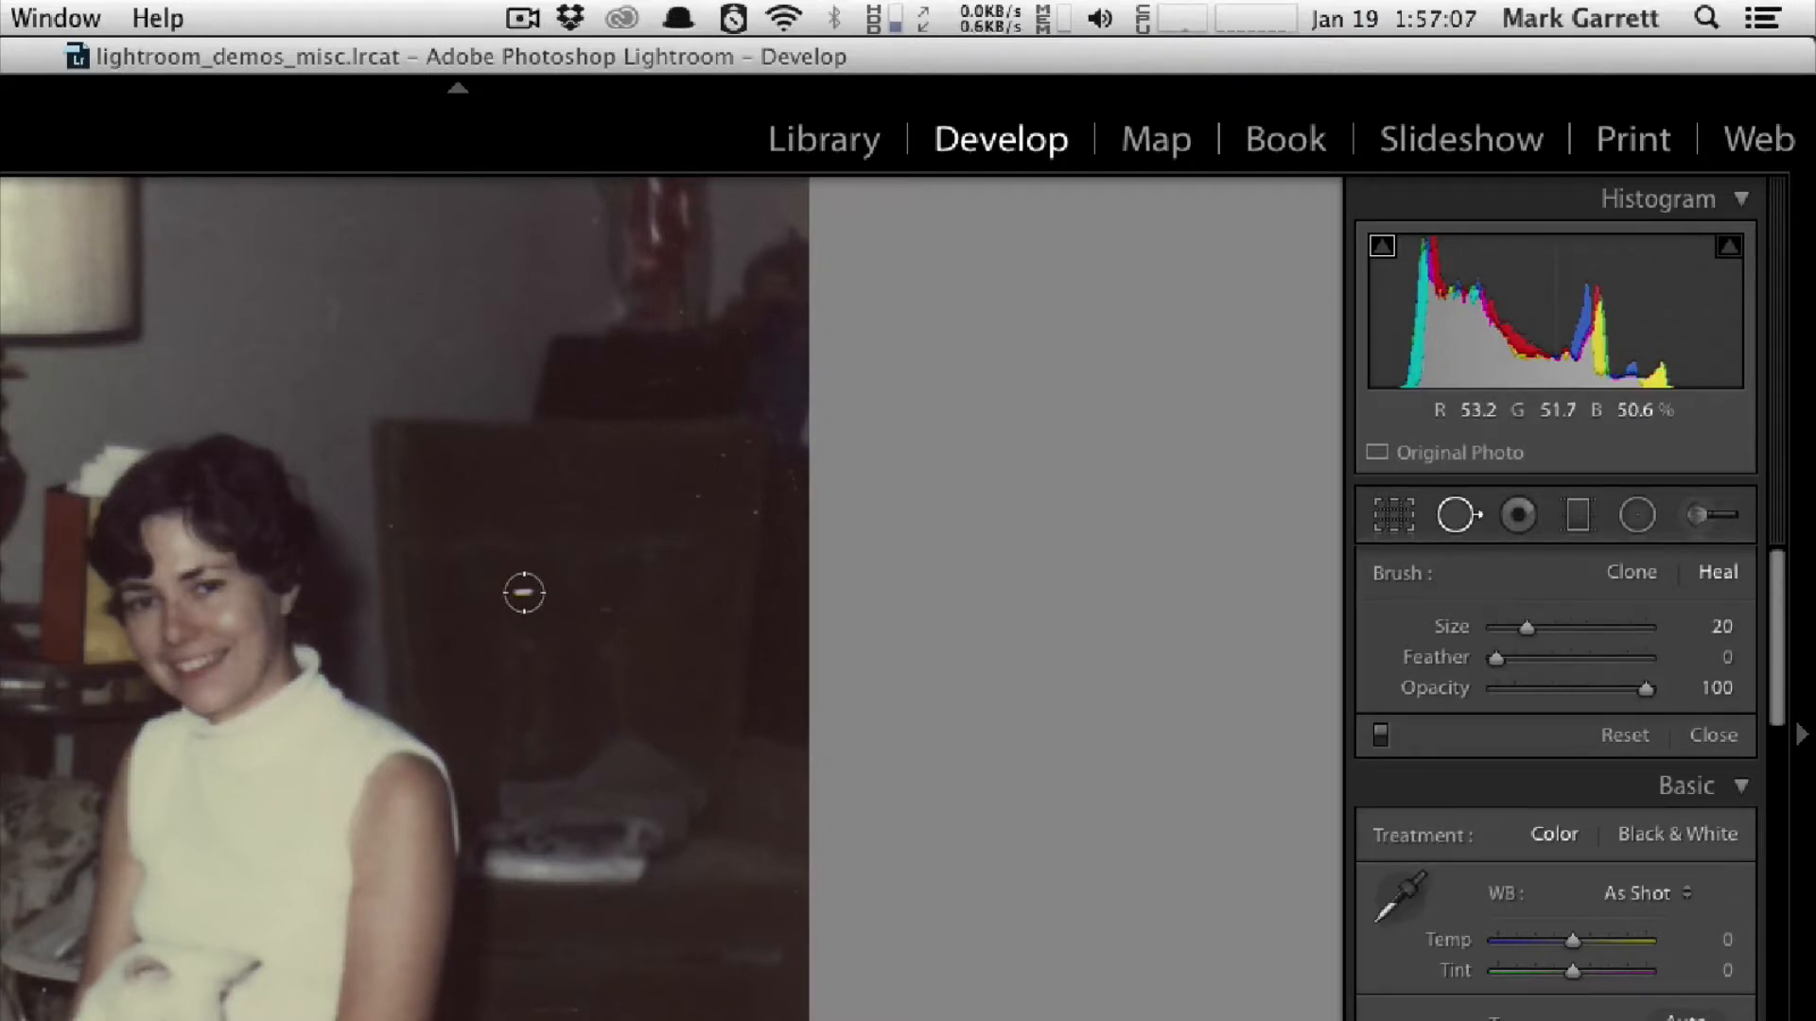
{"action": "left_click", "coordinate": [524, 594]}
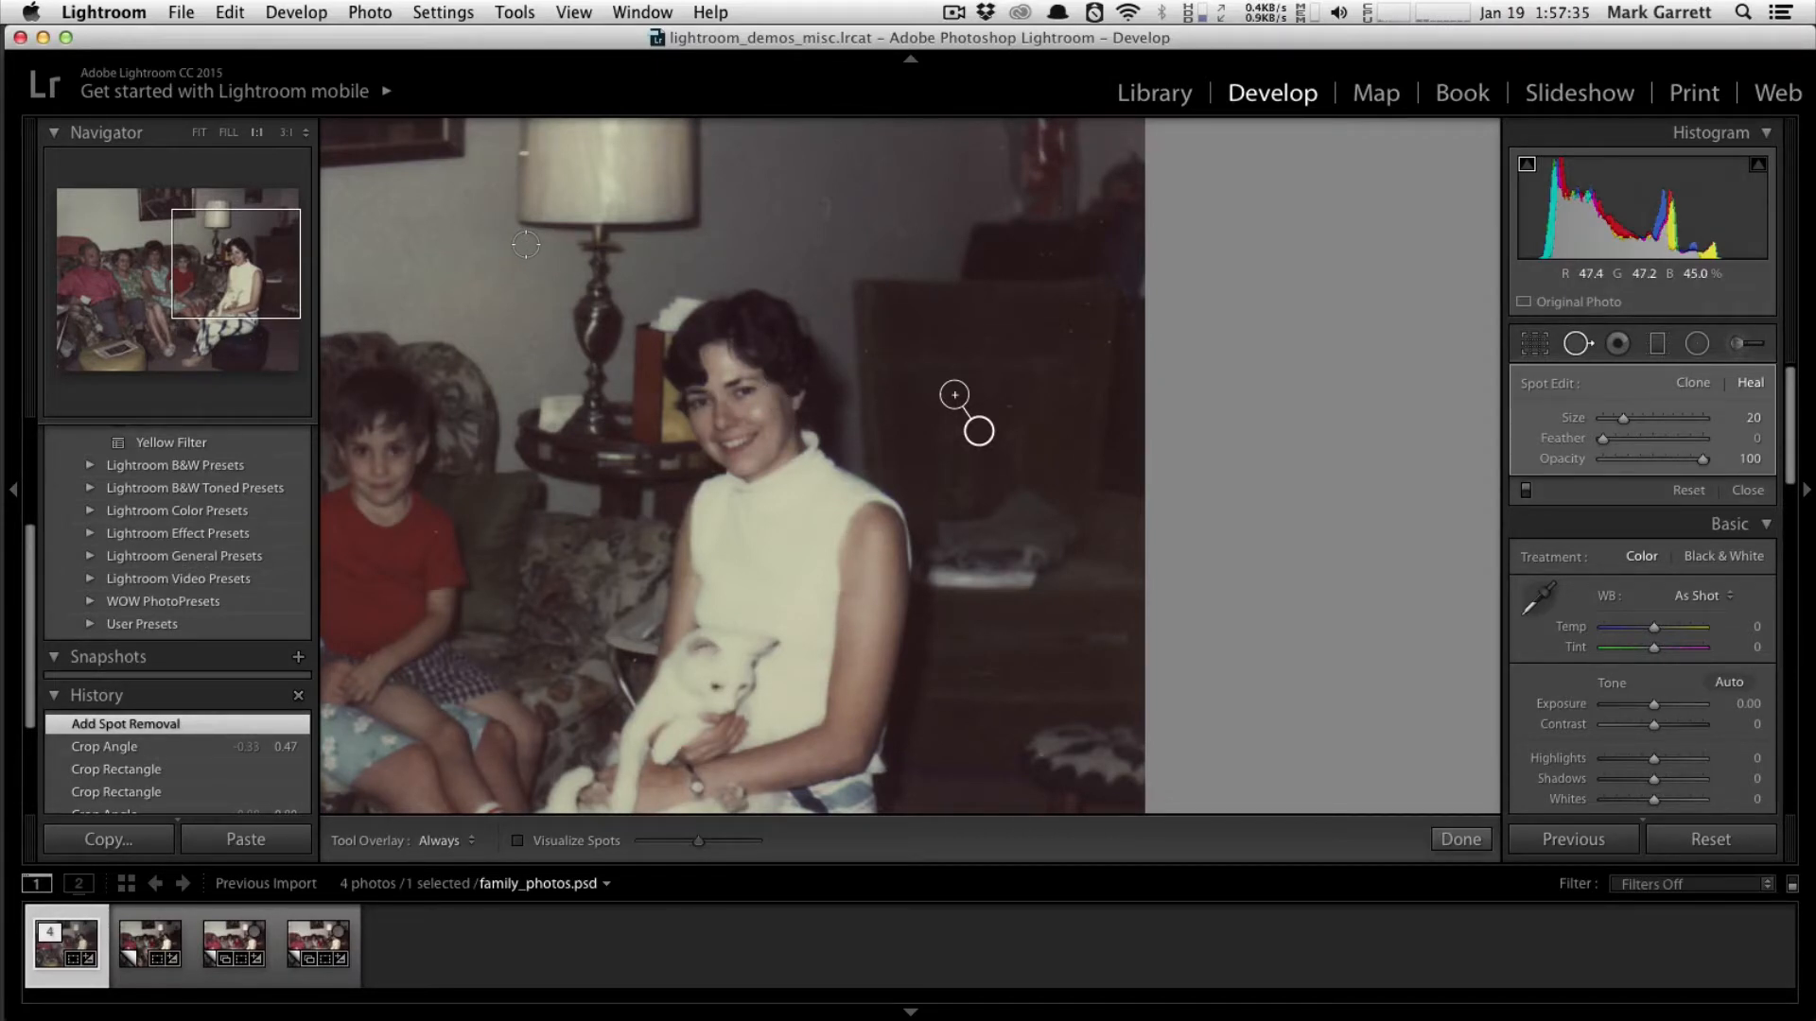
- Heal the white spot on the left edge of the lampshade with the size 20 Heal brush
{"action": "key", "text": "space"}
{"action": "left_click_drag", "start_coordinate": [525, 244], "coordinate": [750, 518]}
{"action": "key", "text": "super+equal"}
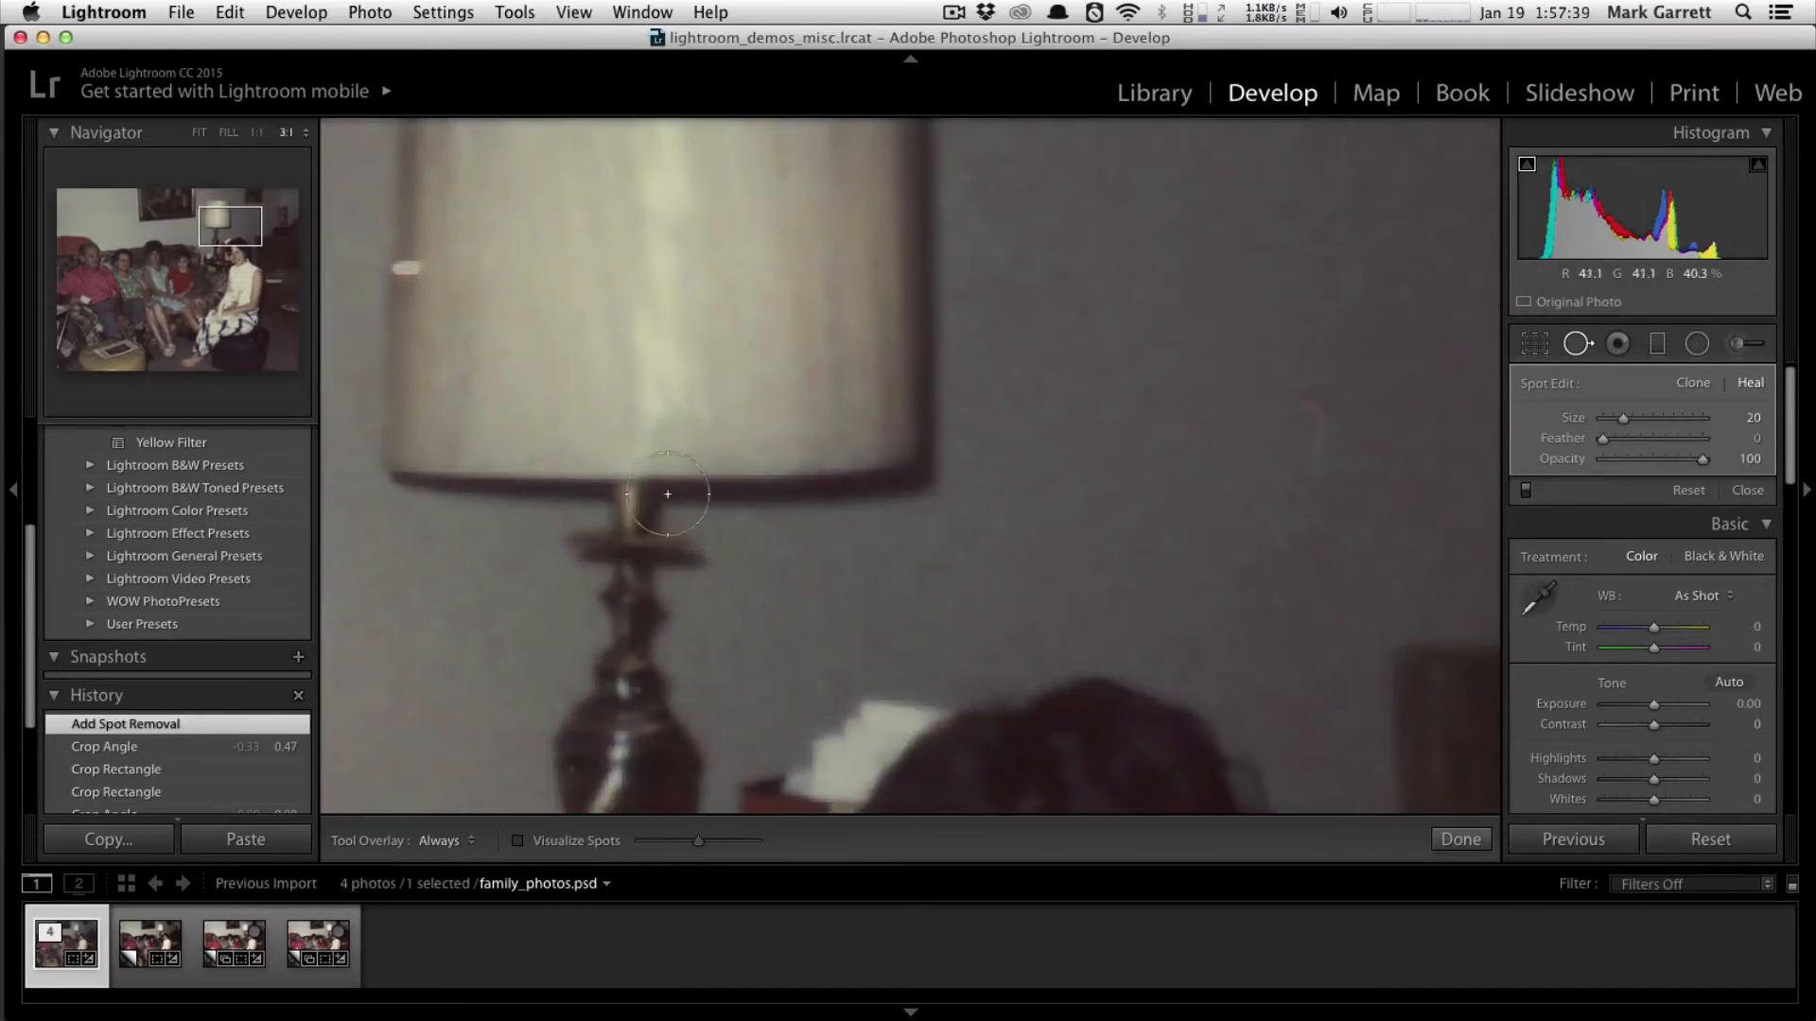
{"action": "key", "text": "space"}
{"action": "left_click_drag", "start_coordinate": [493, 448], "coordinate": [791, 475]}
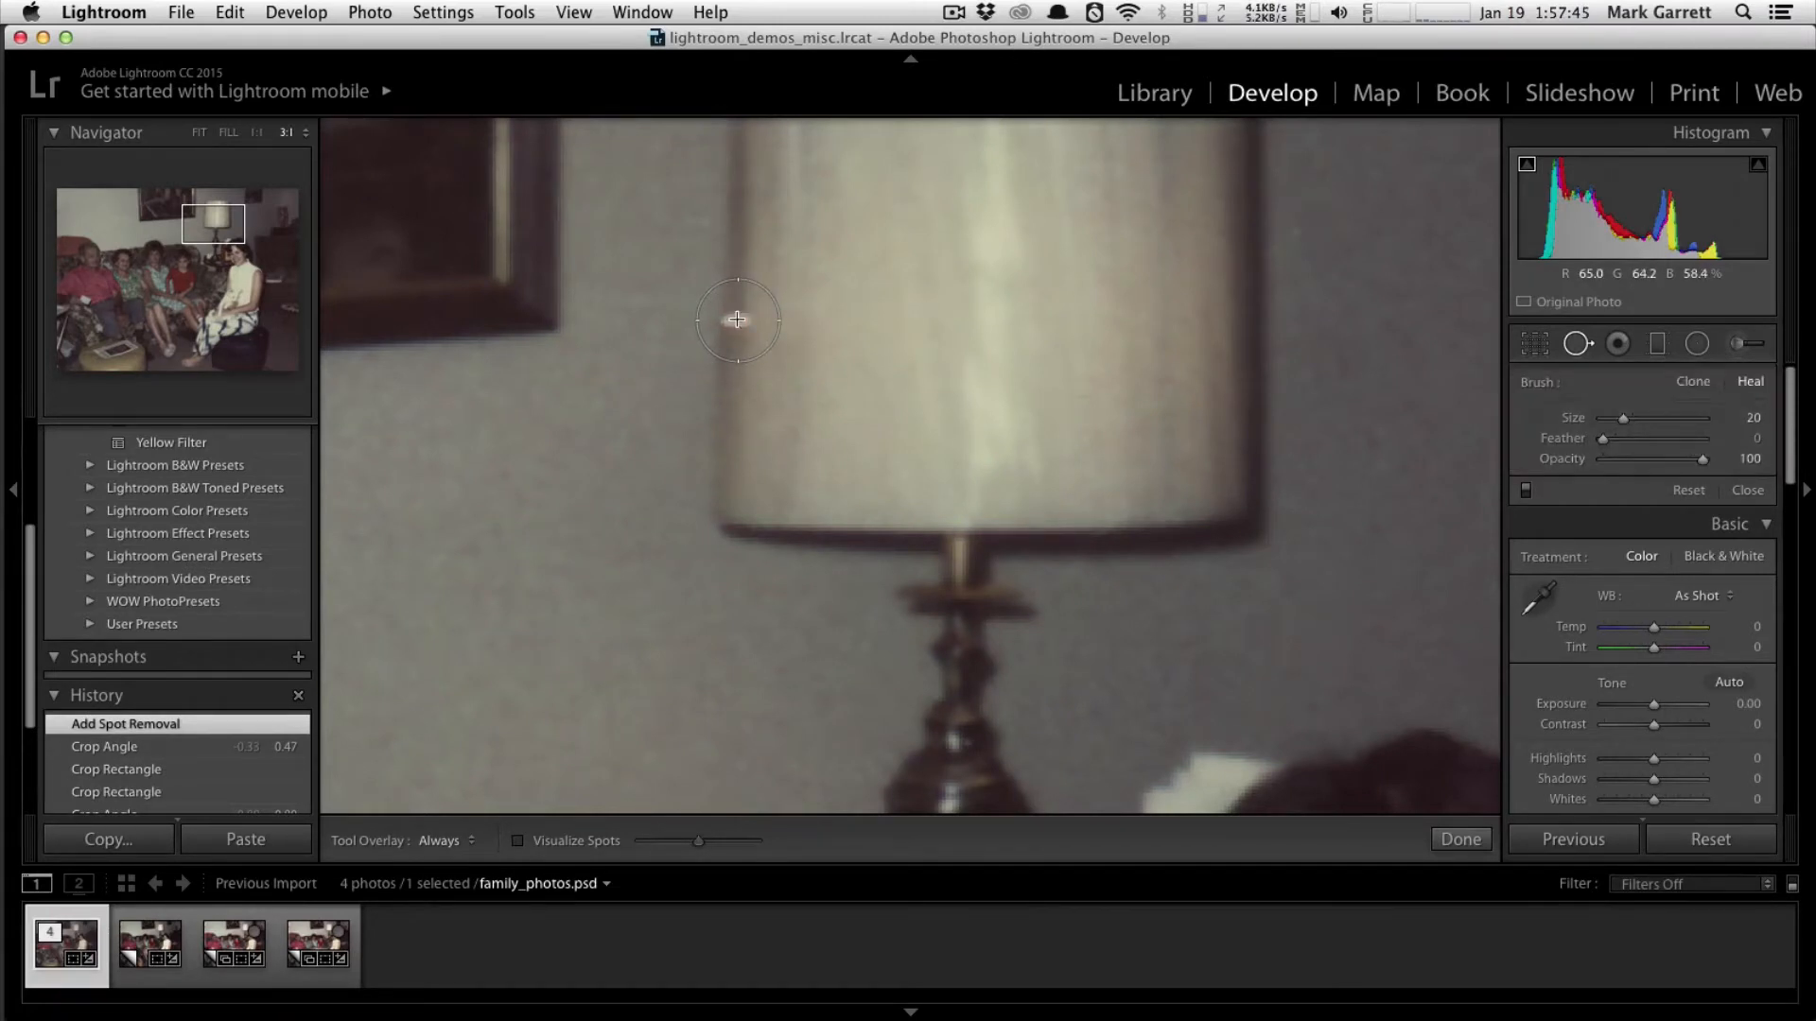
{"action": "left_click", "coordinate": [737, 320]}
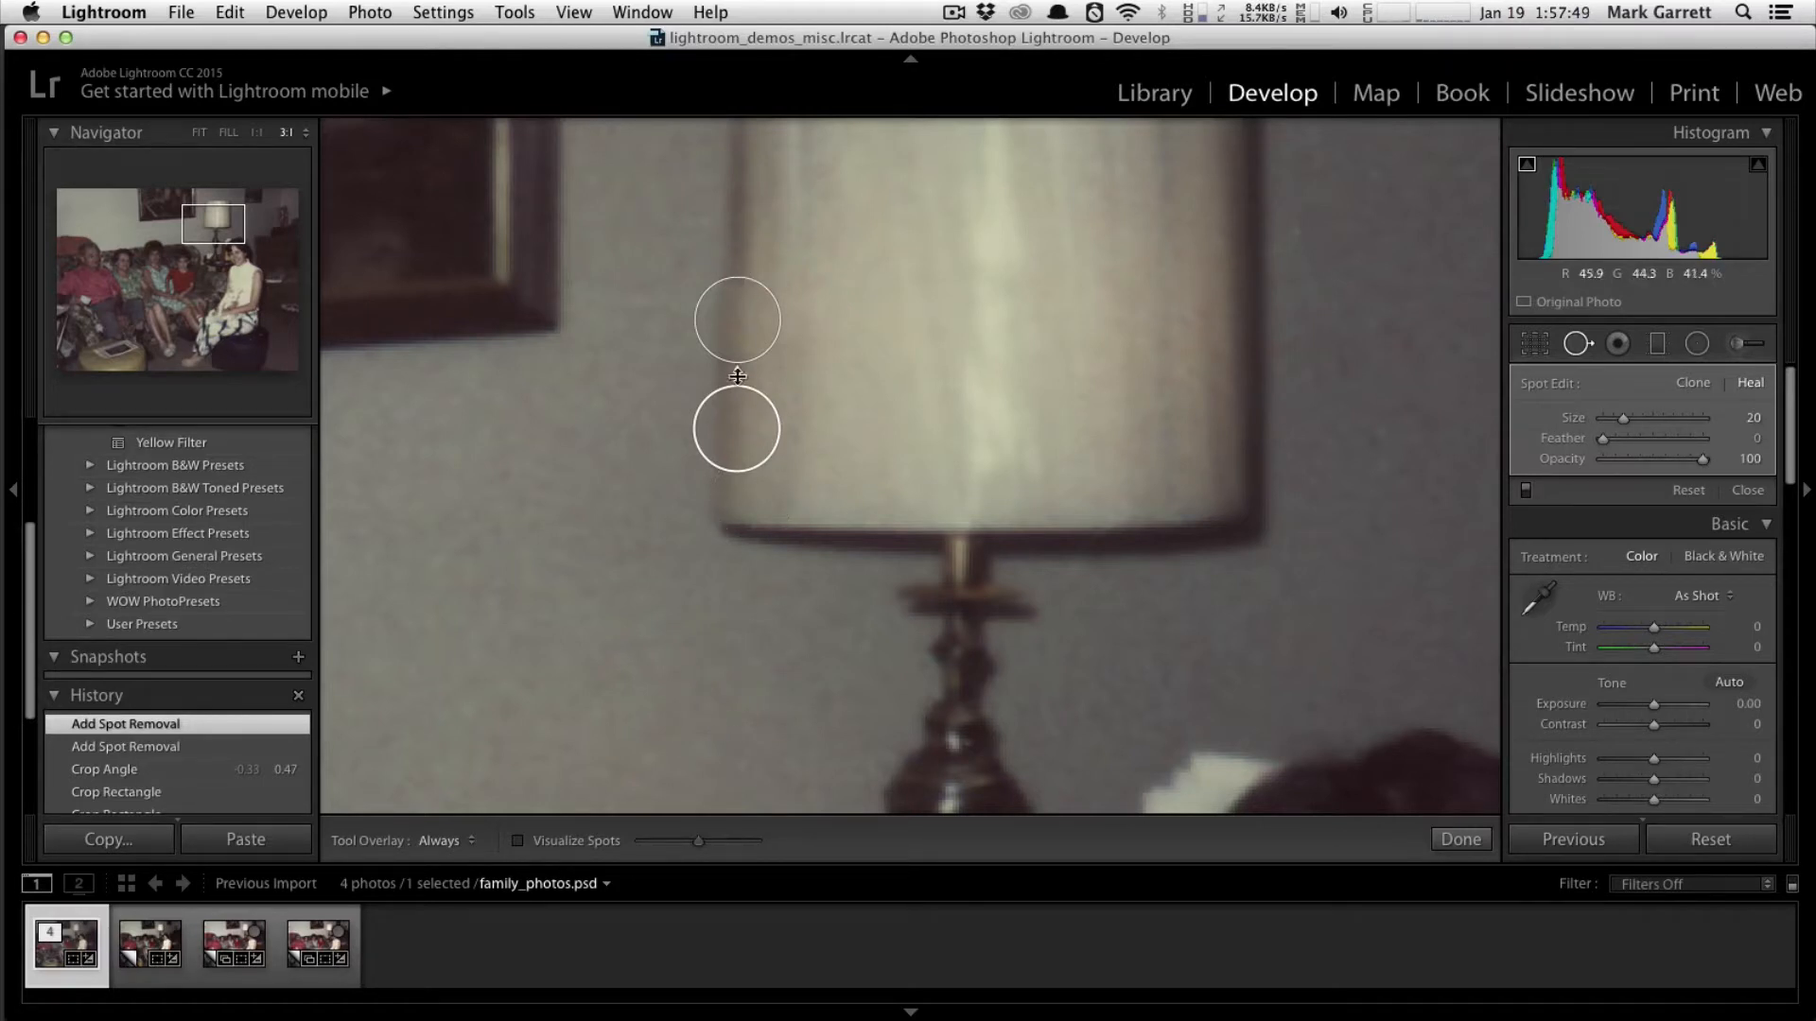
- Reduce the Heal brush to size 14 and heal the white speck on the wall above the red vase
{"action": "left_click_drag", "start_coordinate": [1288, 477], "coordinate": [660, 594]}
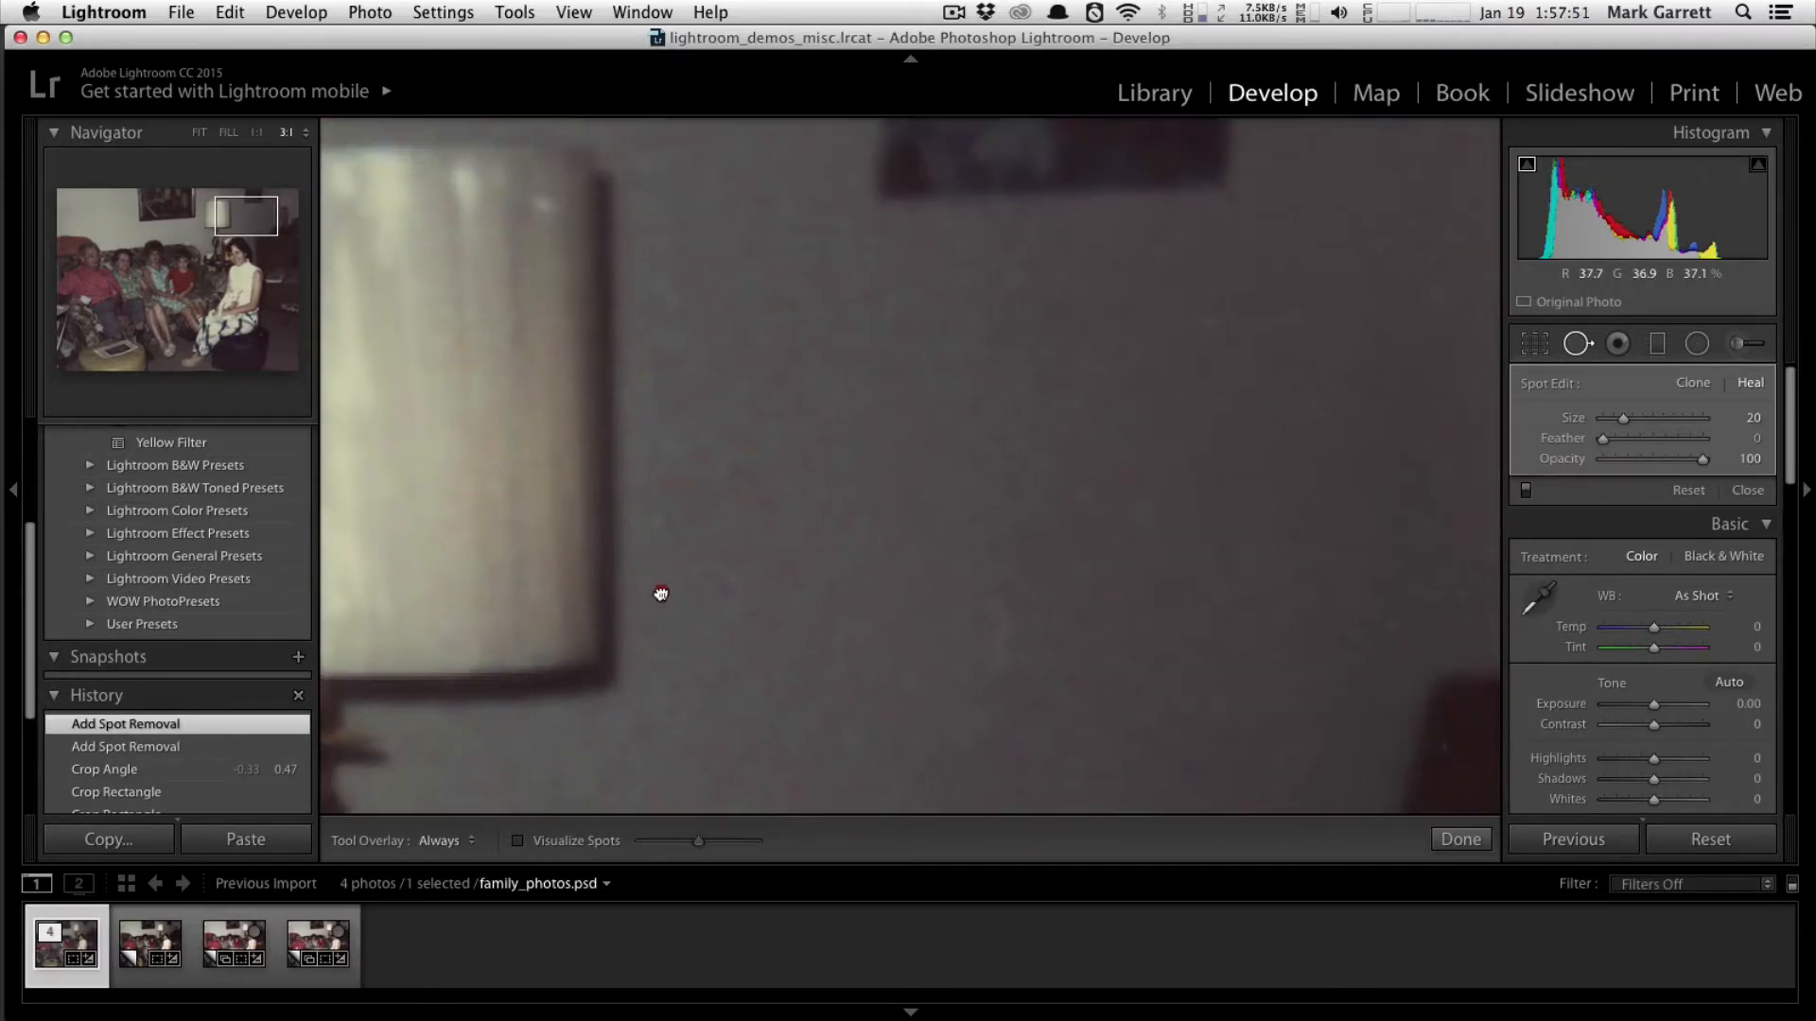
{"action": "mouse_move", "coordinate": [1144, 407]}
{"action": "left_mouse_down"}
{"action": "mouse_move", "coordinate": [783, 637]}
{"action": "mouse_move", "coordinate": [707, 622]}
{"action": "left_mouse_up"}
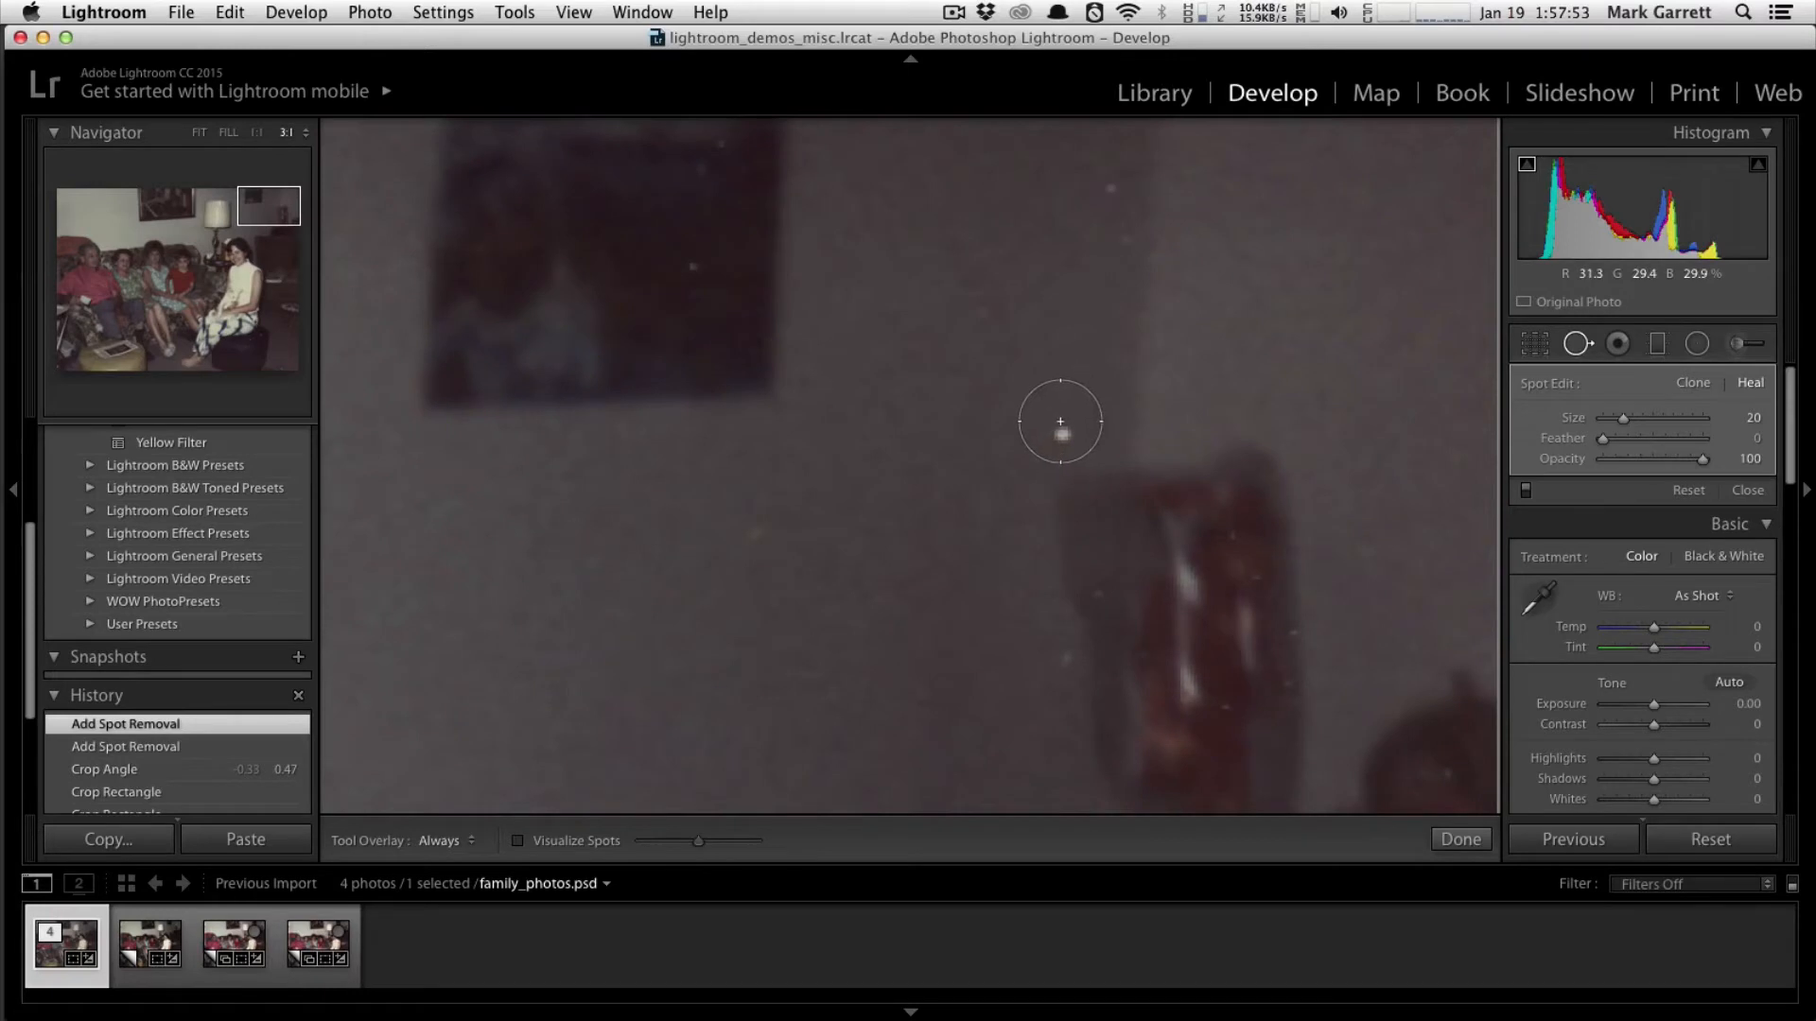
{"action": "key", "text": "bracketleft"}
{"action": "key", "text": "bracketleft"}
{"action": "key", "text": "bracketleft"}
{"action": "key", "text": "bracketleft"}
{"action": "key", "text": "bracketleft"}
{"action": "key", "text": "bracketleft"}
{"action": "left_click", "coordinate": [1063, 434]}
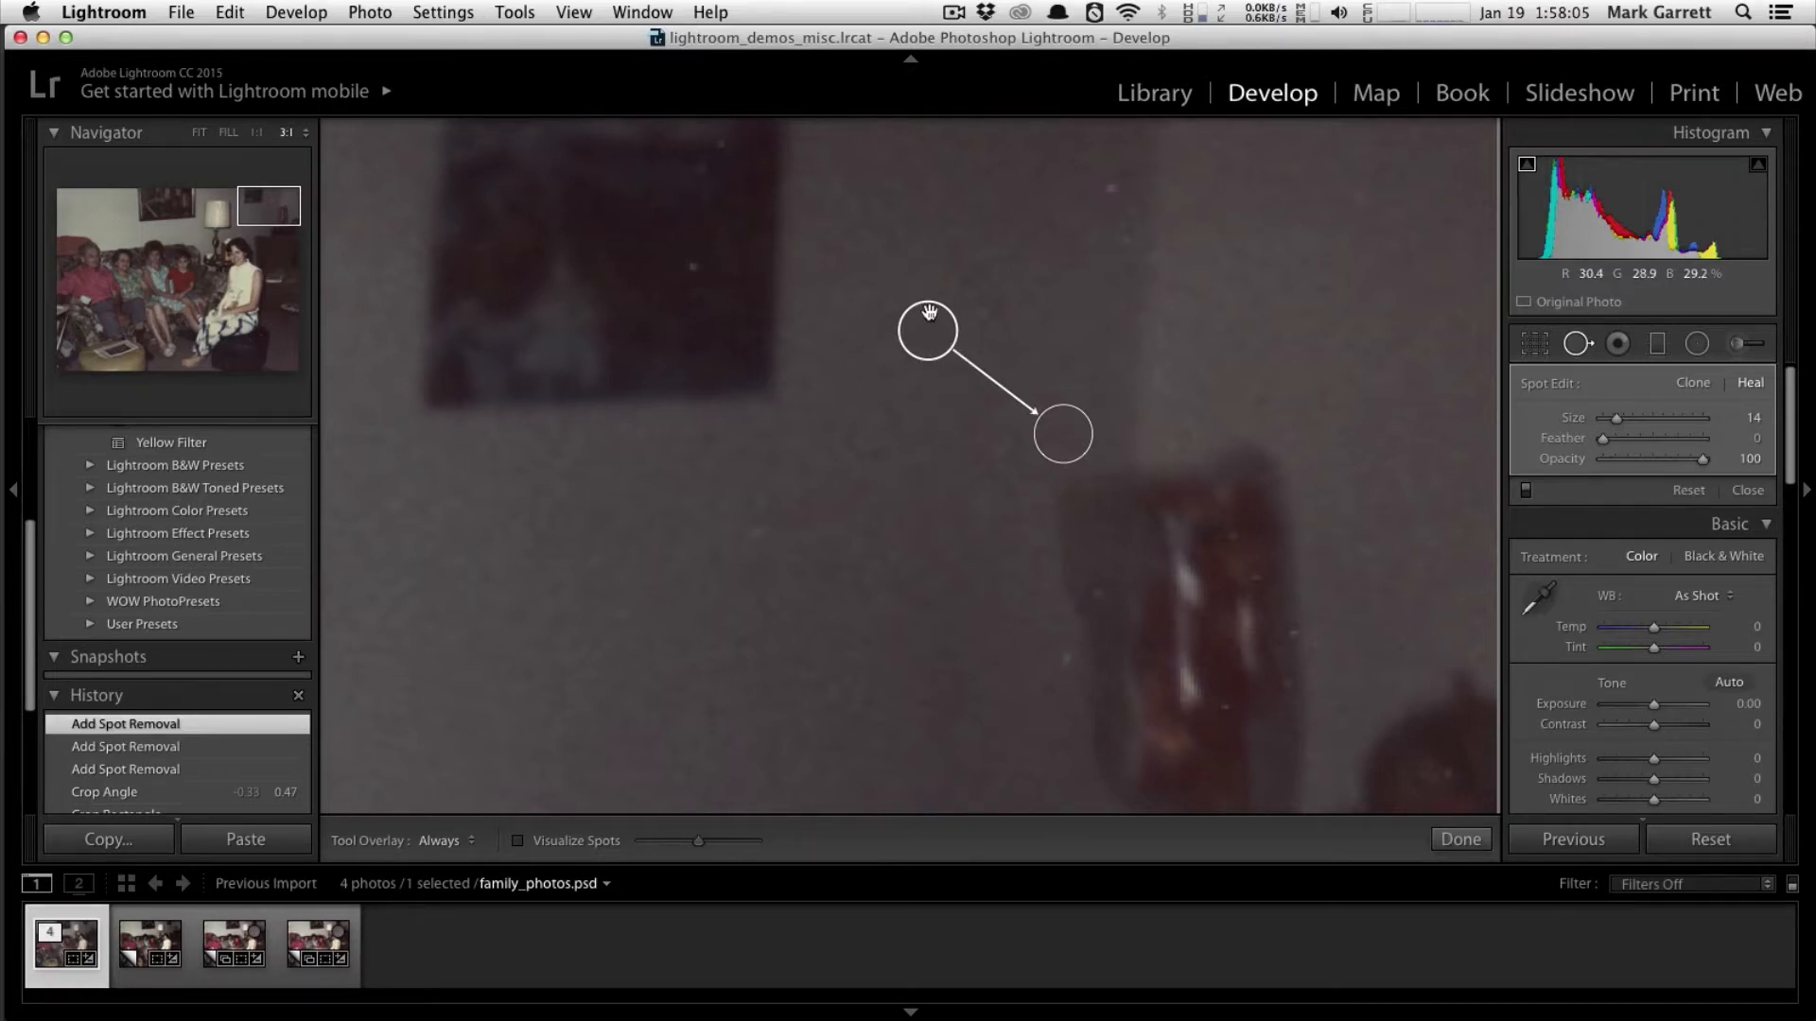
- Move the sample area of the wall spot above the red vase slightly, and sample the lampshade-edge spot from directly below it
{"action": "mouse_move", "coordinate": [924, 322]}
{"action": "left_mouse_down"}
{"action": "mouse_move", "coordinate": [920, 348]}
{"action": "mouse_move", "coordinate": [892, 344]}
{"action": "mouse_move", "coordinate": [1112, 330]}
{"action": "mouse_move", "coordinate": [941, 372]}
{"action": "mouse_move", "coordinate": [1033, 271]}
{"action": "mouse_move", "coordinate": [941, 316]}
{"action": "left_mouse_up"}
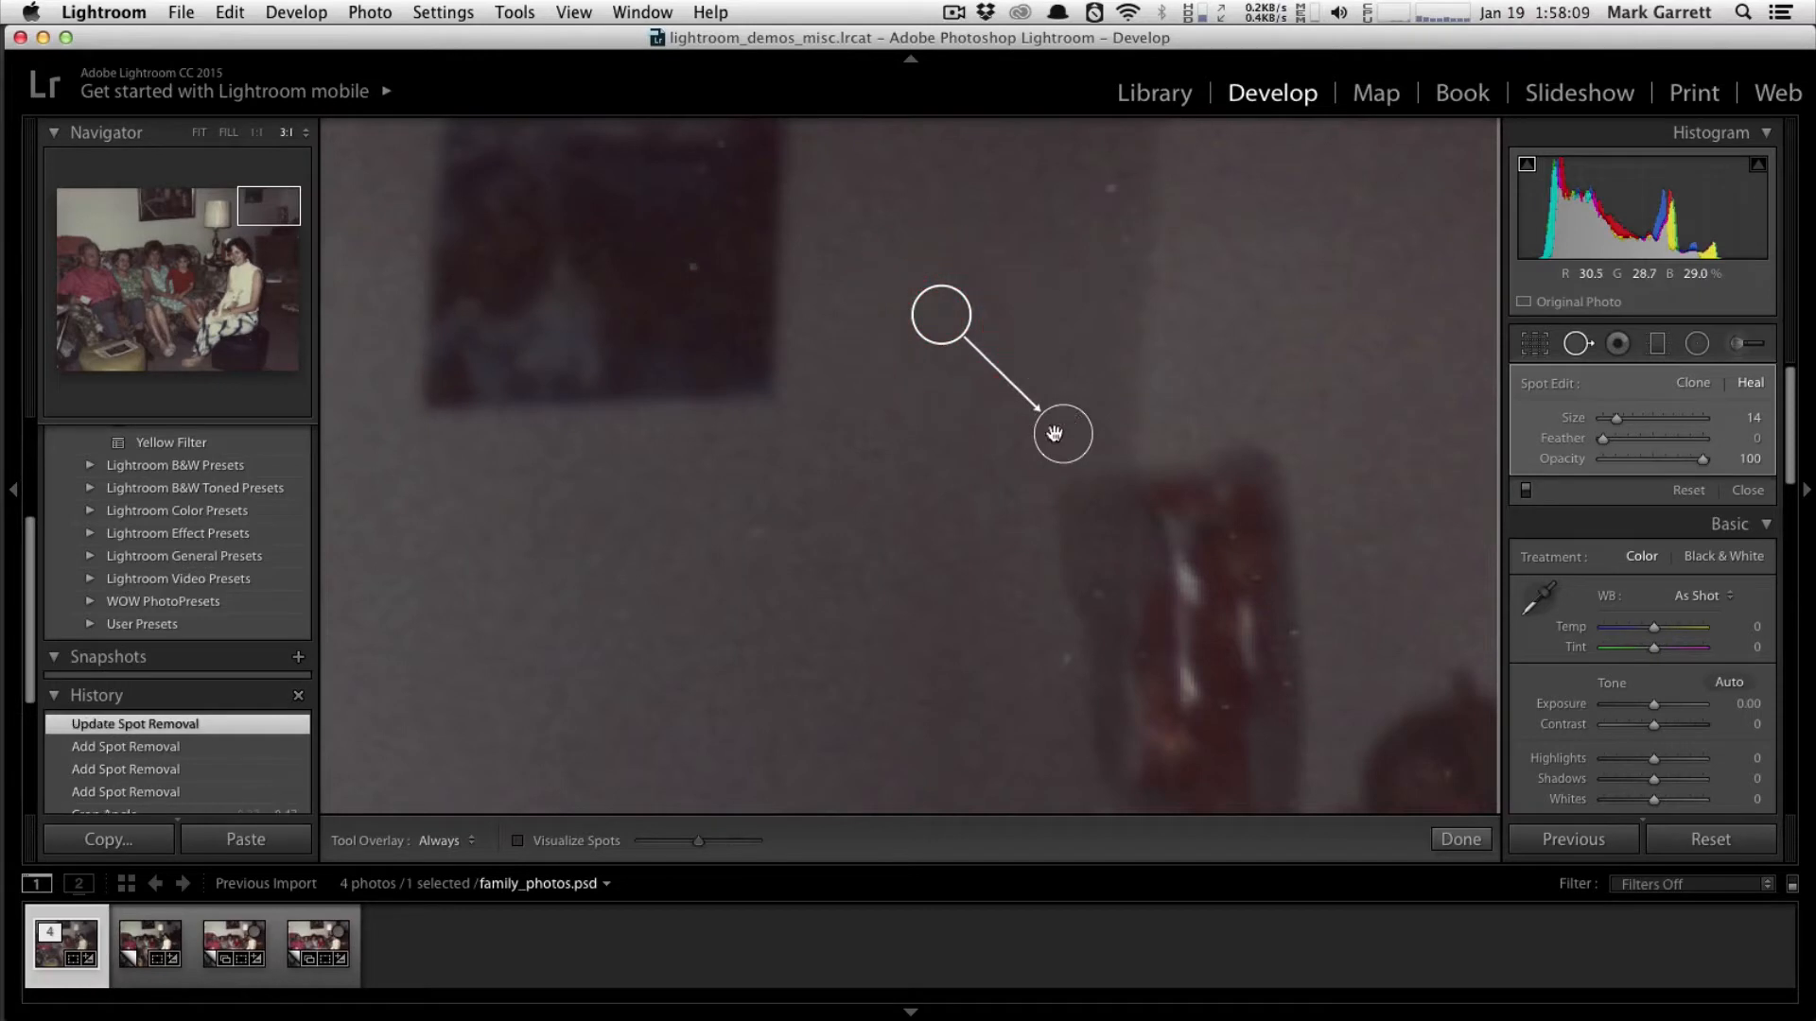
{"action": "left_click_drag", "start_coordinate": [621, 649], "coordinate": [1565, 568]}
{"action": "left_click_drag", "start_coordinate": [1098, 593], "coordinate": [1054, 381]}
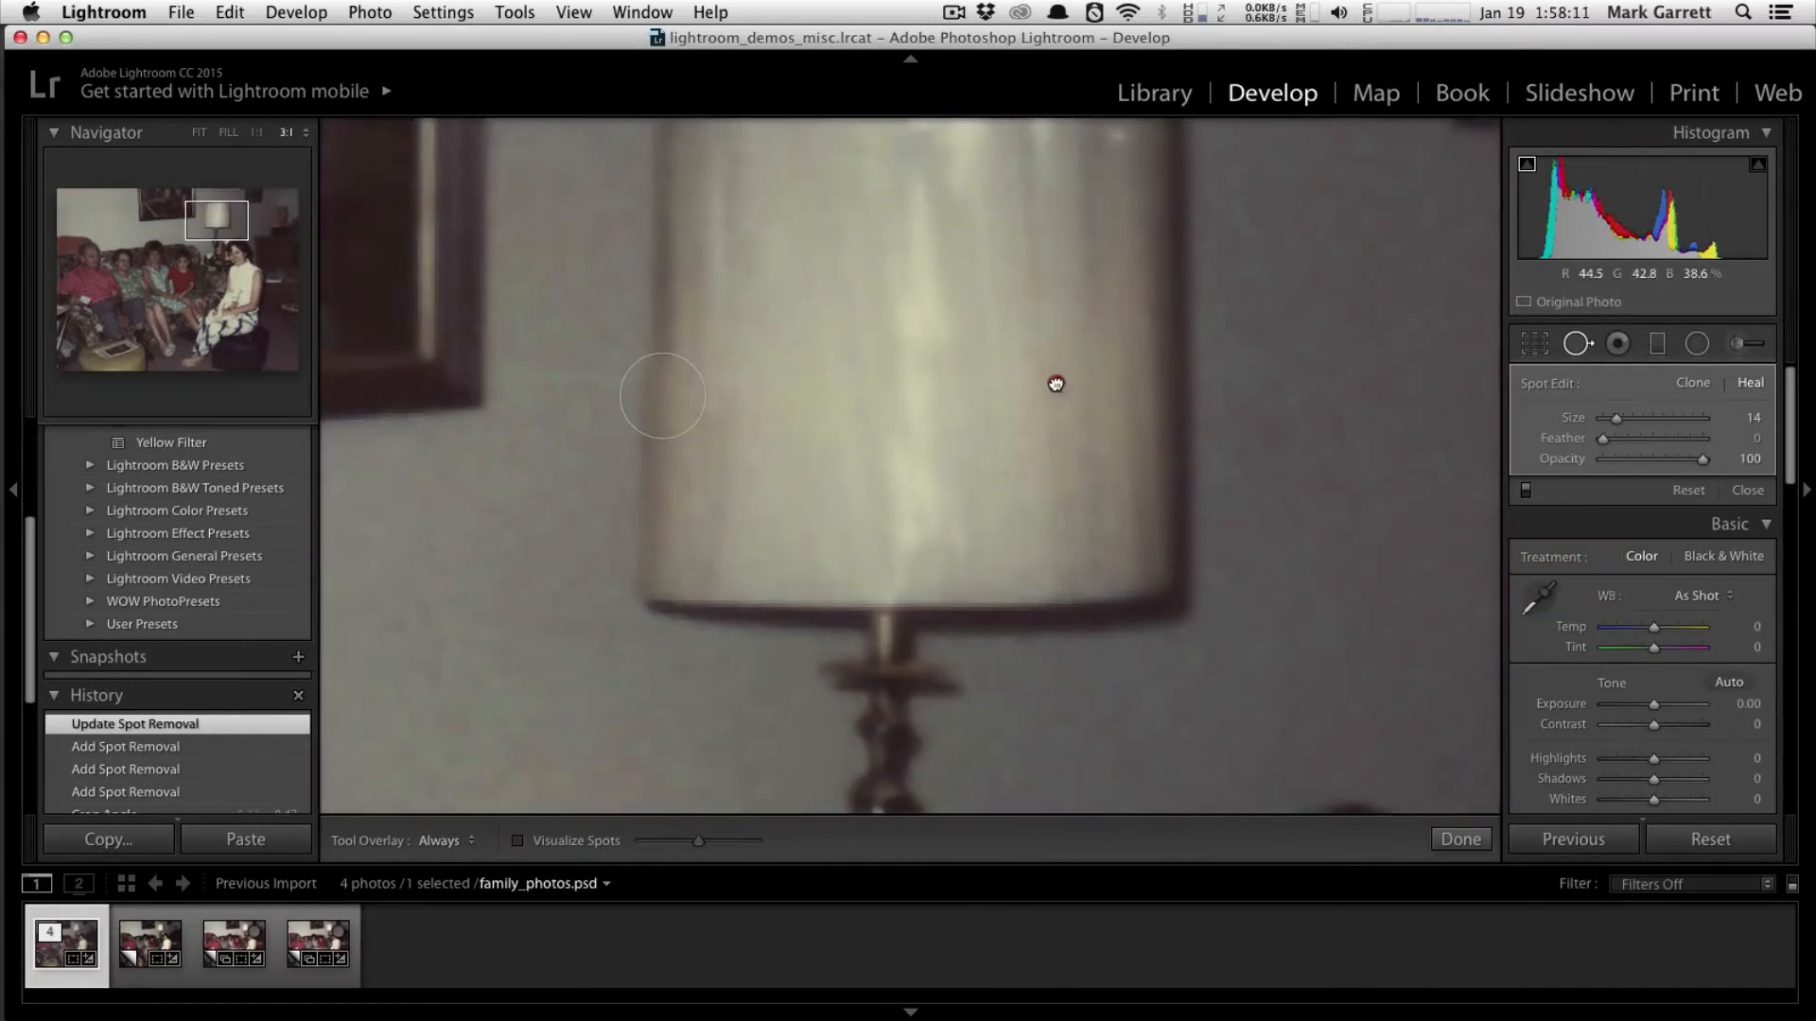
{"action": "left_click", "coordinate": [661, 401]}
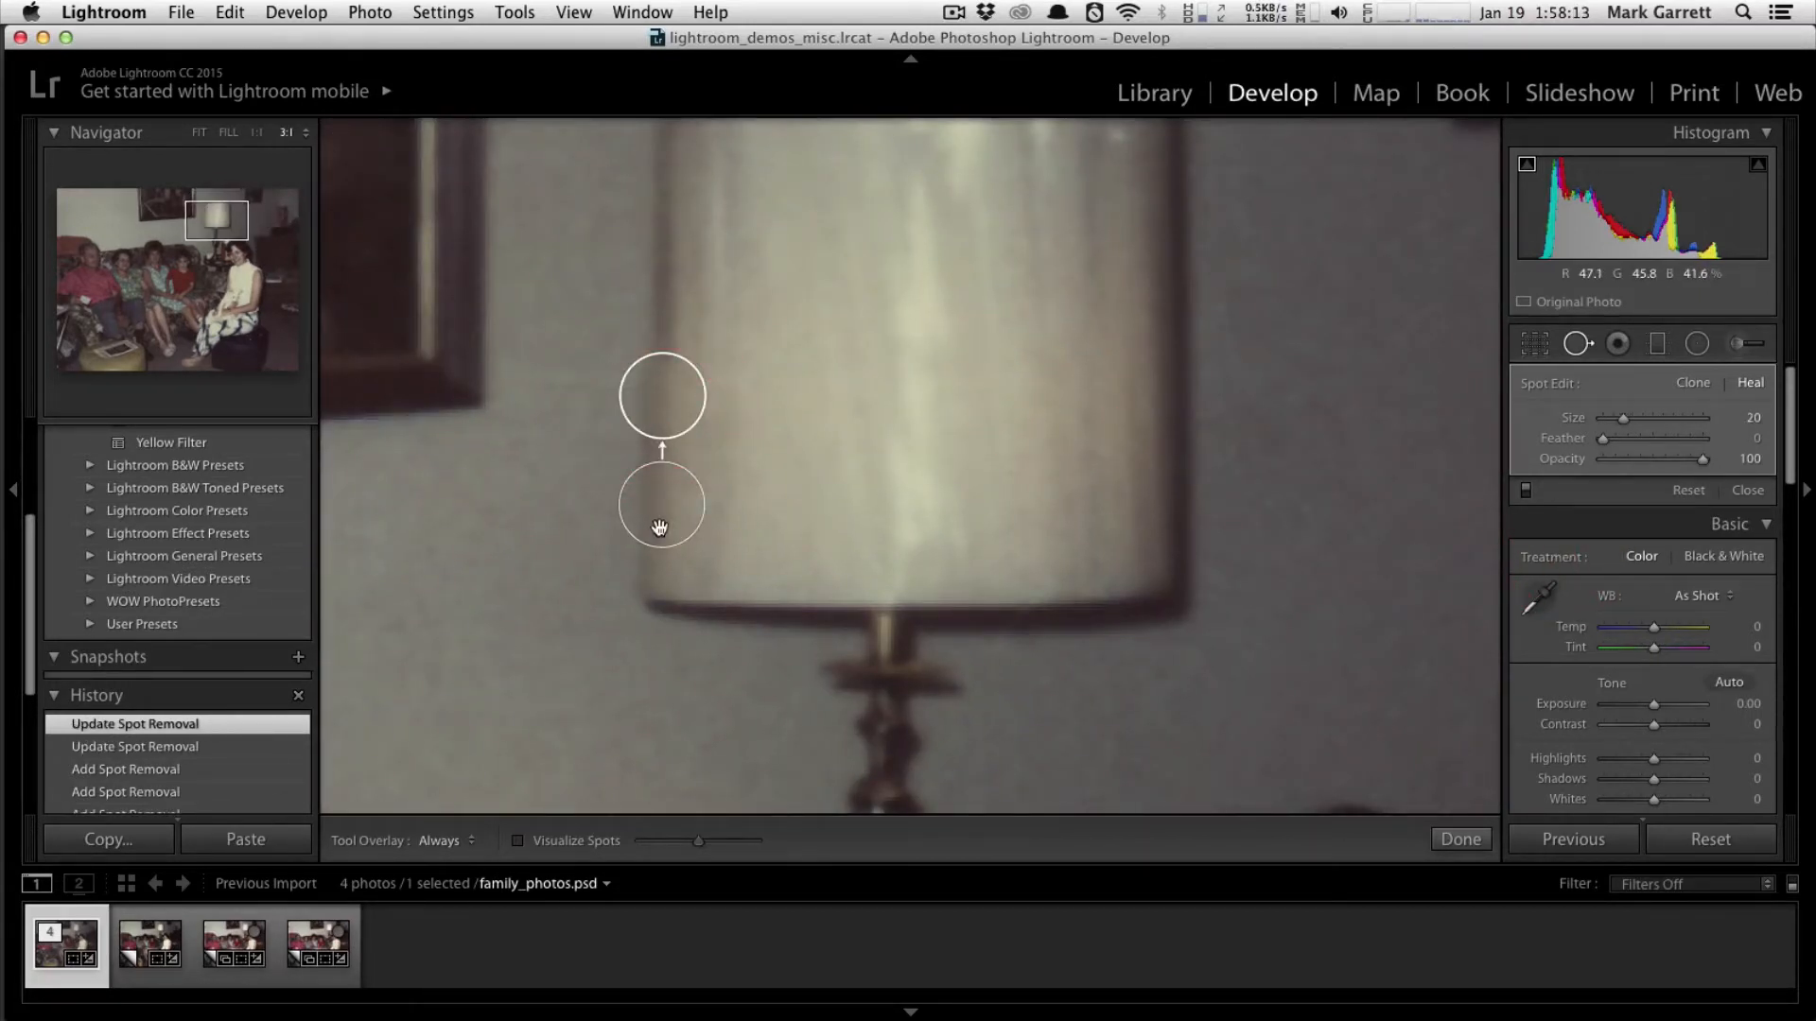
{"action": "left_click_drag", "start_coordinate": [656, 524], "coordinate": [510, 539]}
{"action": "key", "text": "super+z"}
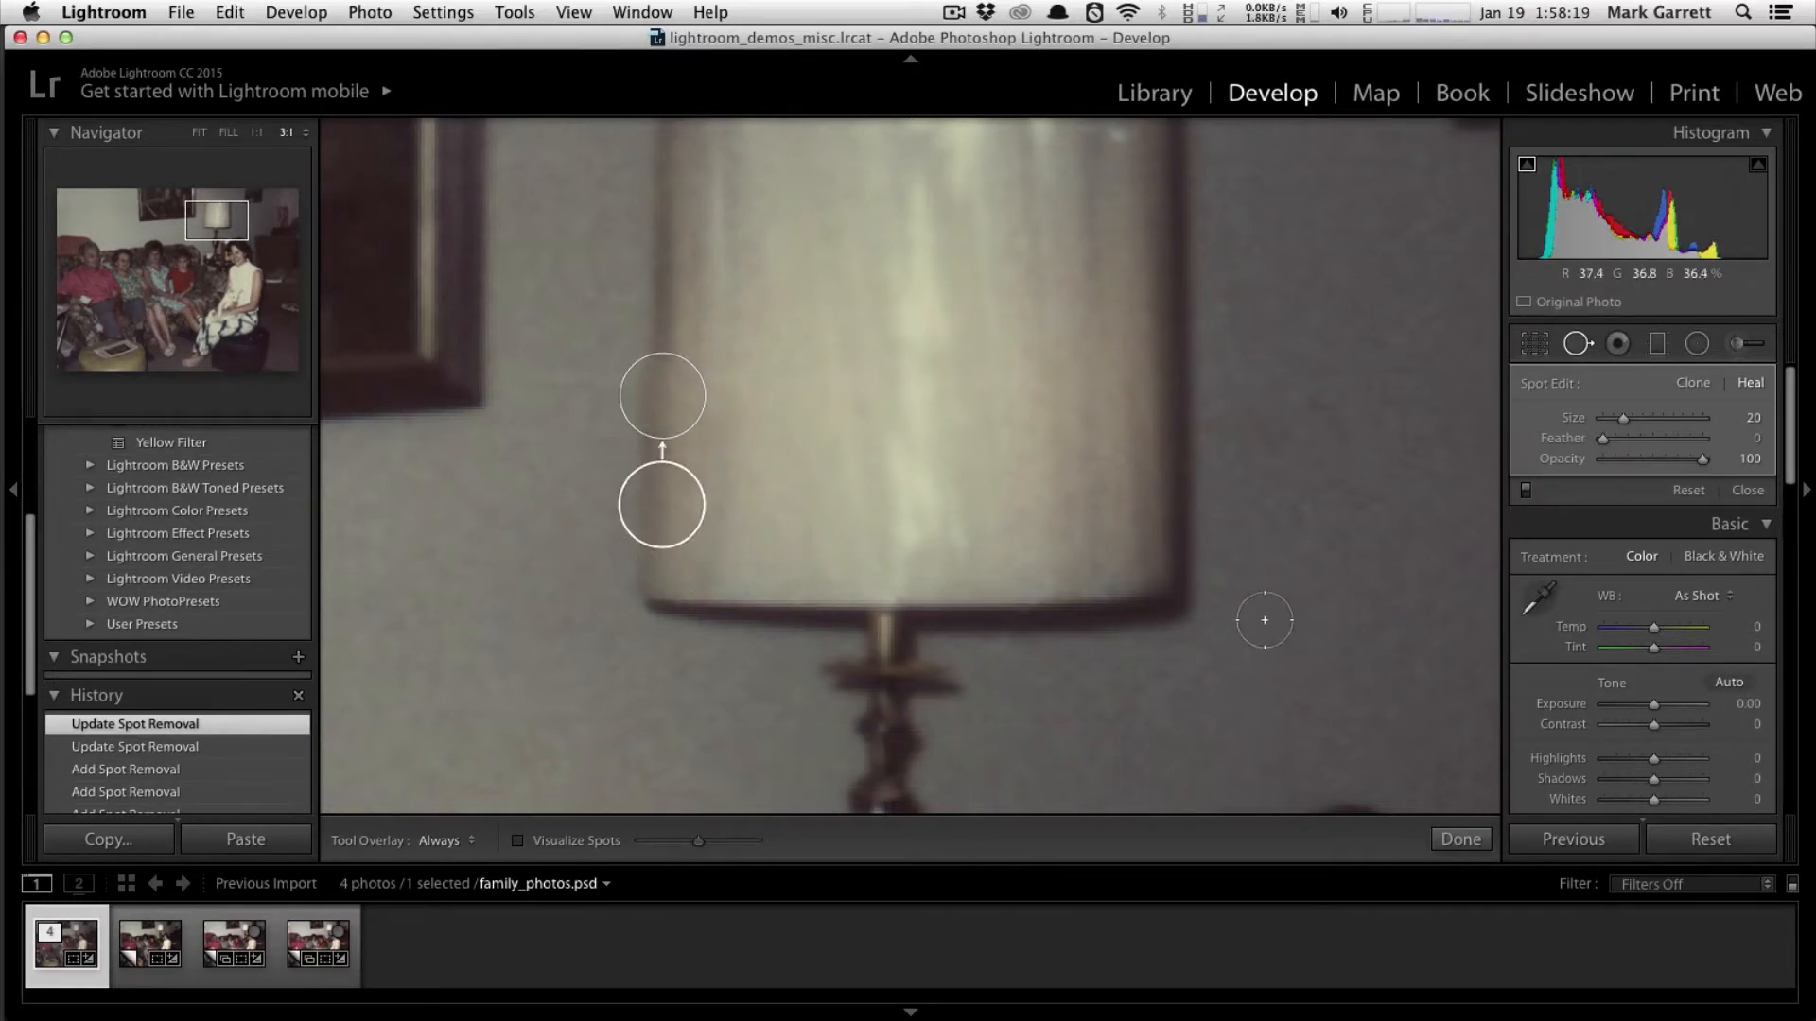
- Fit the whole photo in view and set Contrast to +18 in the Basic adjustments
{"action": "key", "text": "z"}
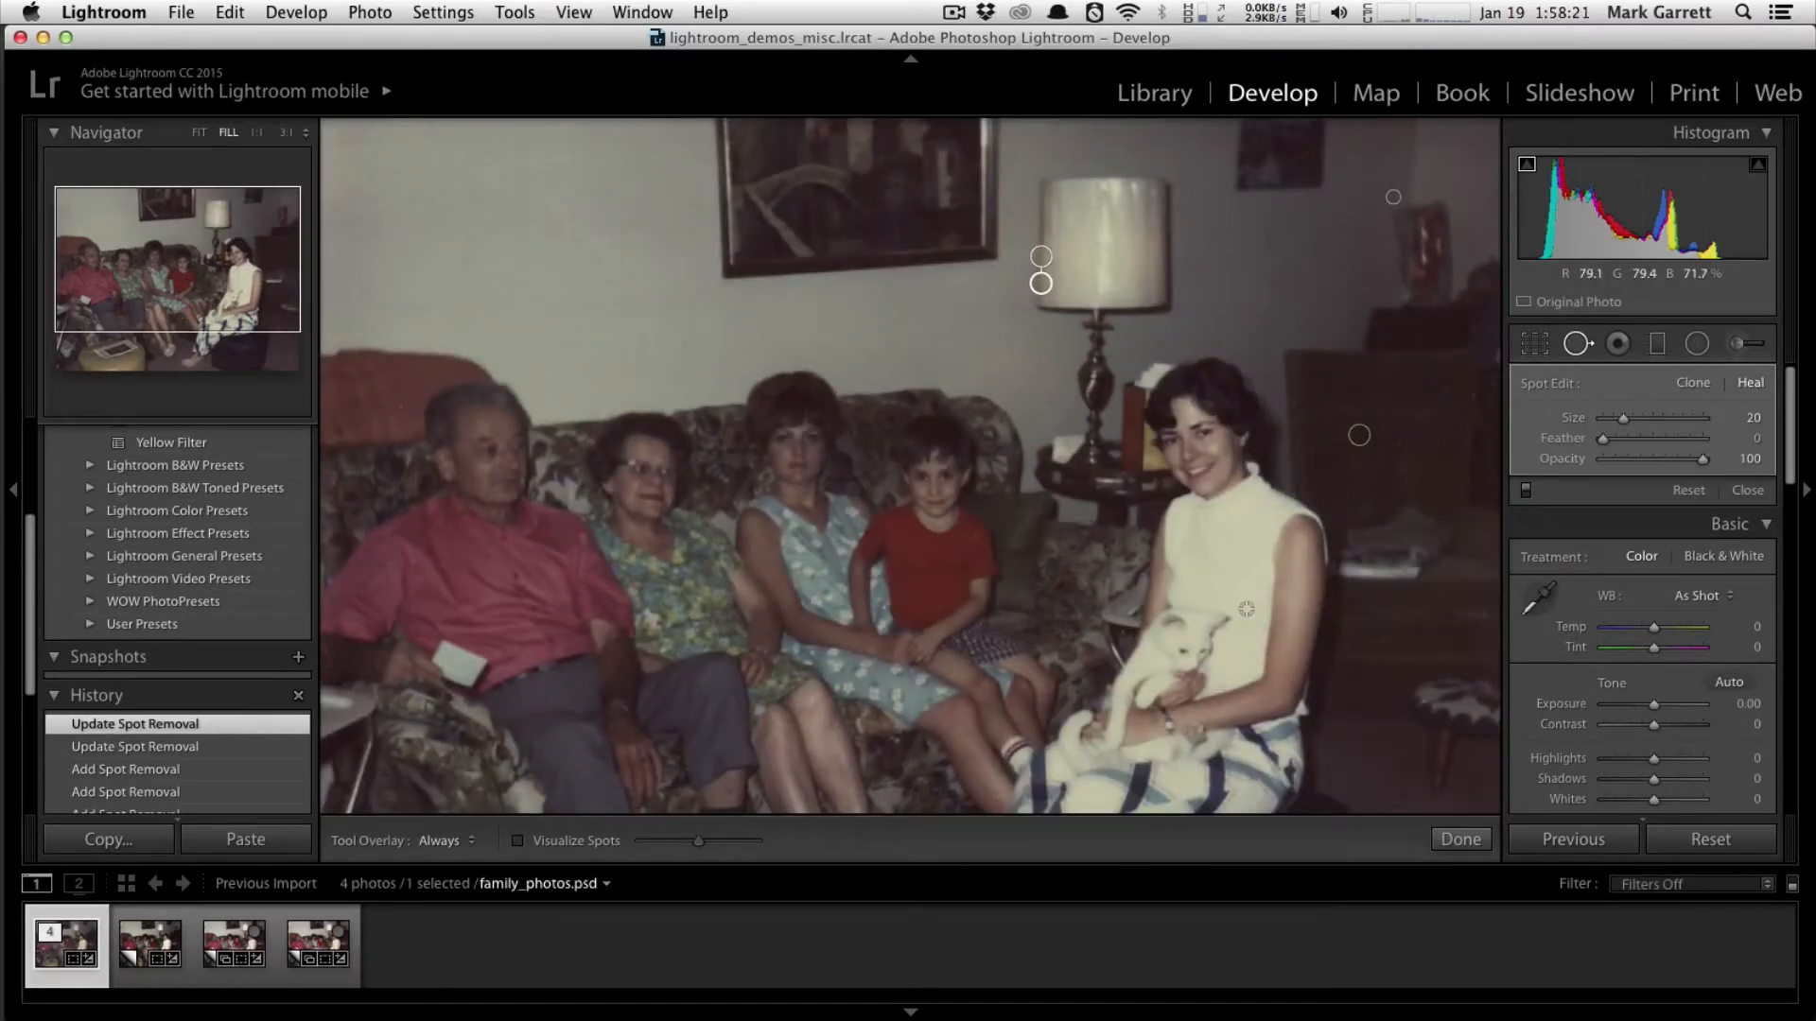
{"action": "key", "text": "super+minus"}
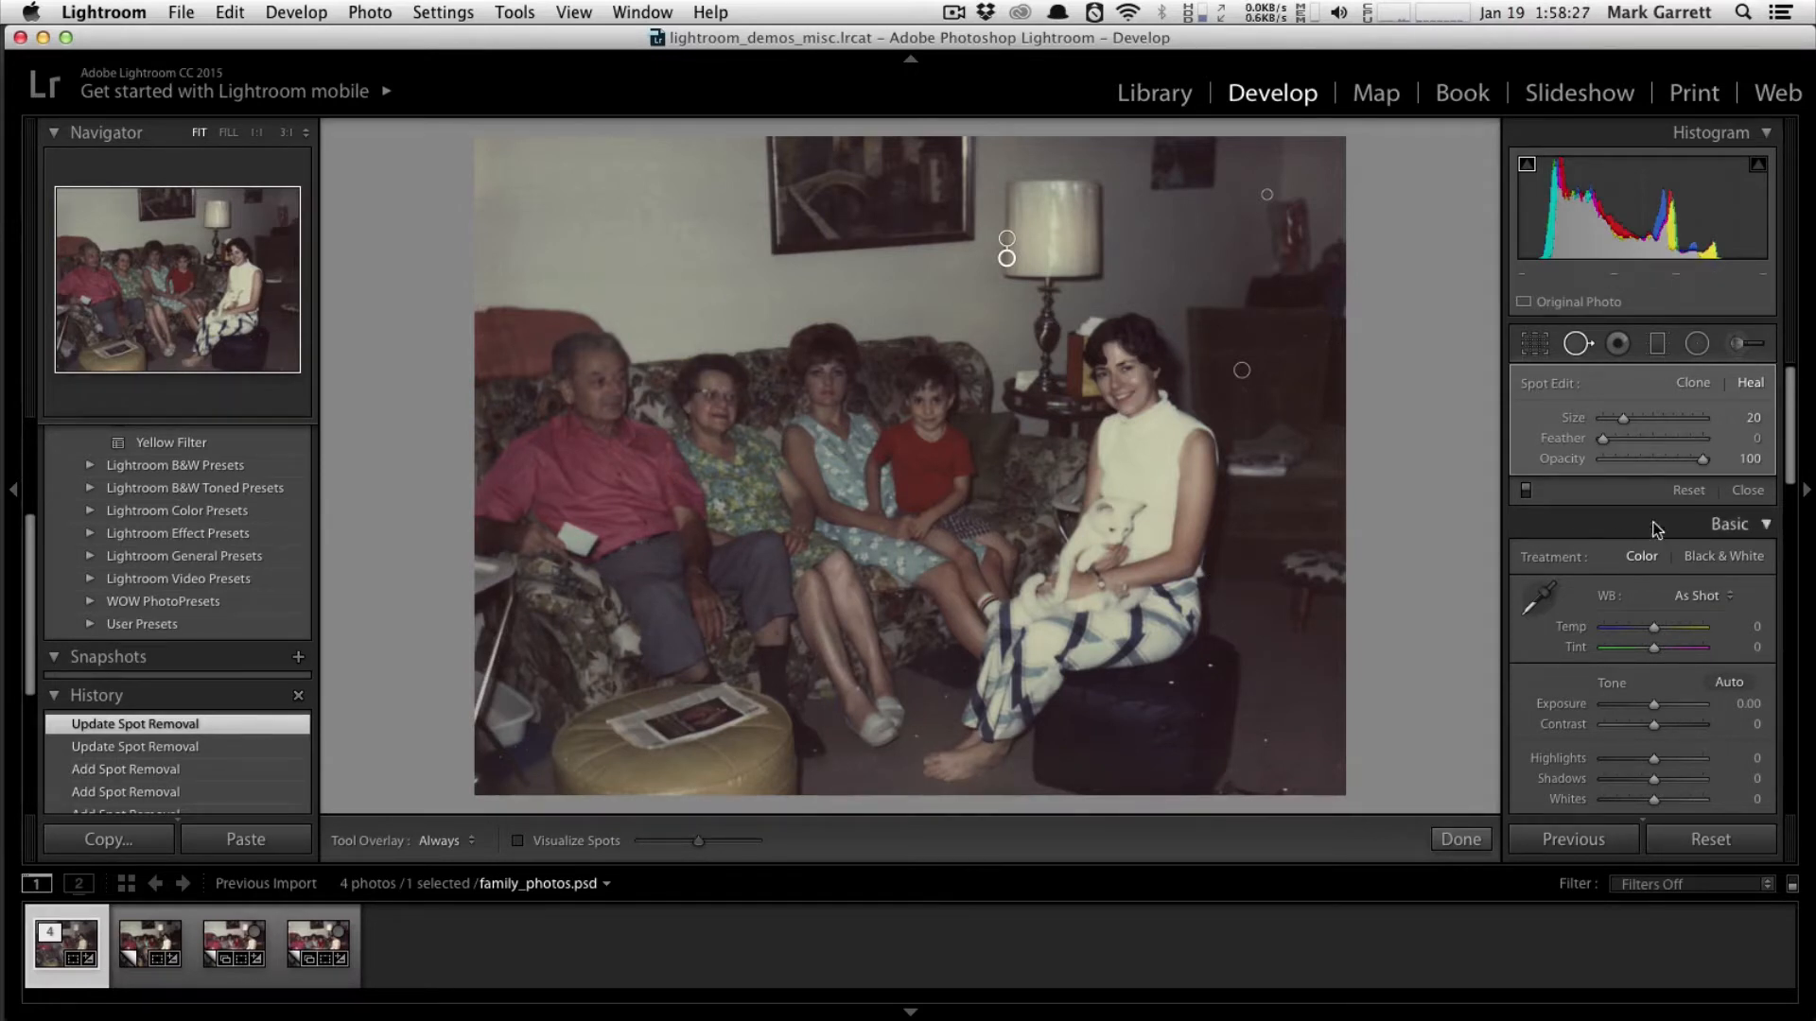
{"action": "left_click_drag", "start_coordinate": [1790, 397], "coordinate": [1785, 432]}
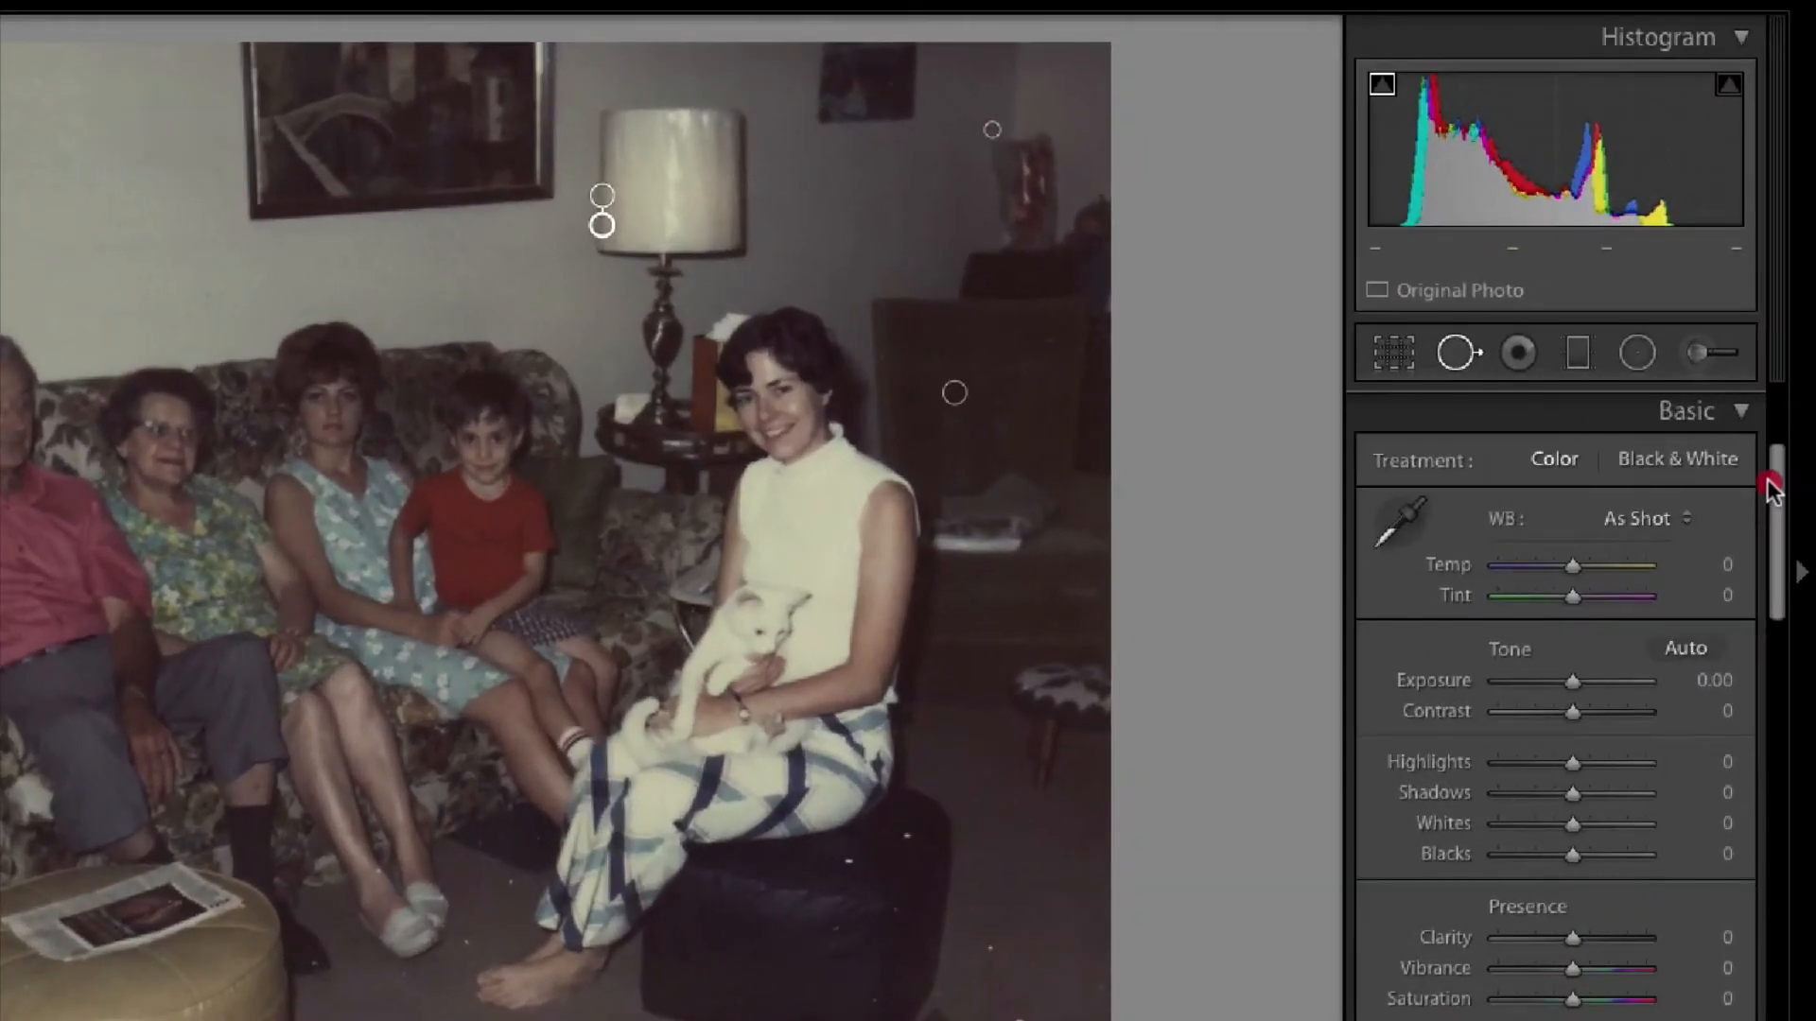
{"action": "left_click", "coordinate": [1744, 409]}
{"action": "left_click", "coordinate": [1743, 412]}
{"action": "left_click_drag", "start_coordinate": [1778, 493], "coordinate": [1778, 511]}
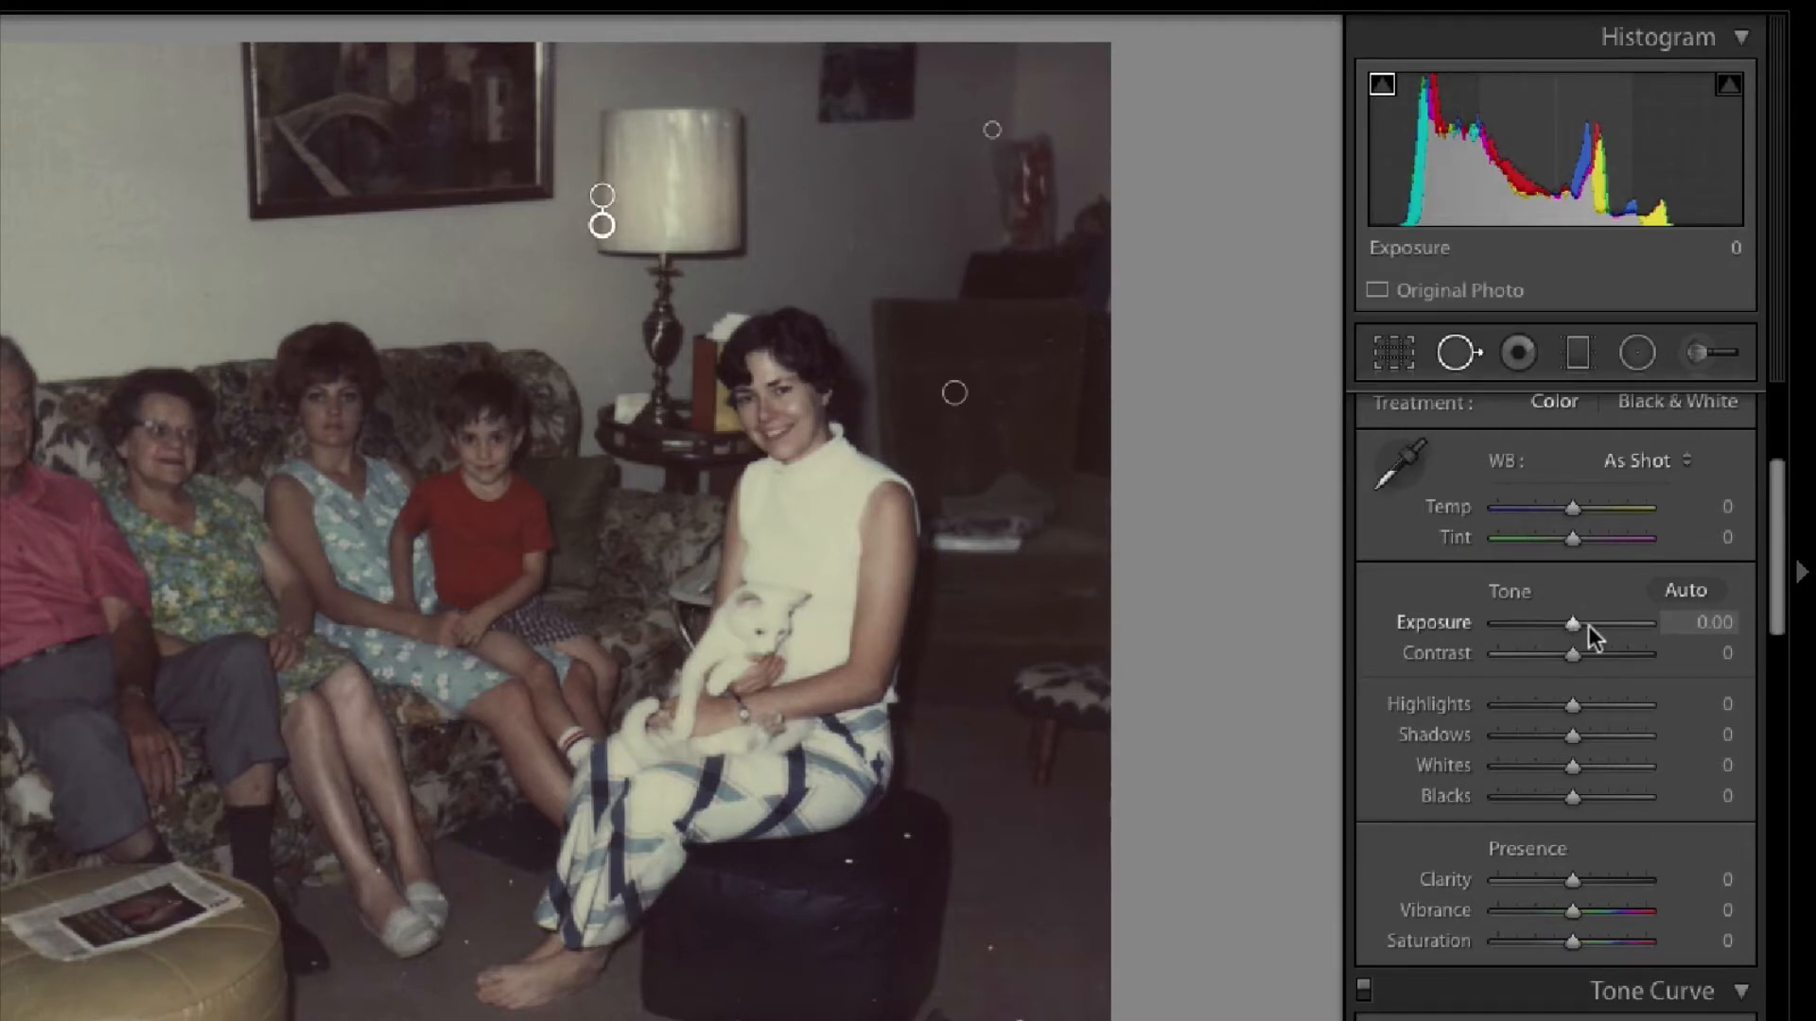
{"action": "left_click_drag", "start_coordinate": [1777, 572], "coordinate": [1777, 596]}
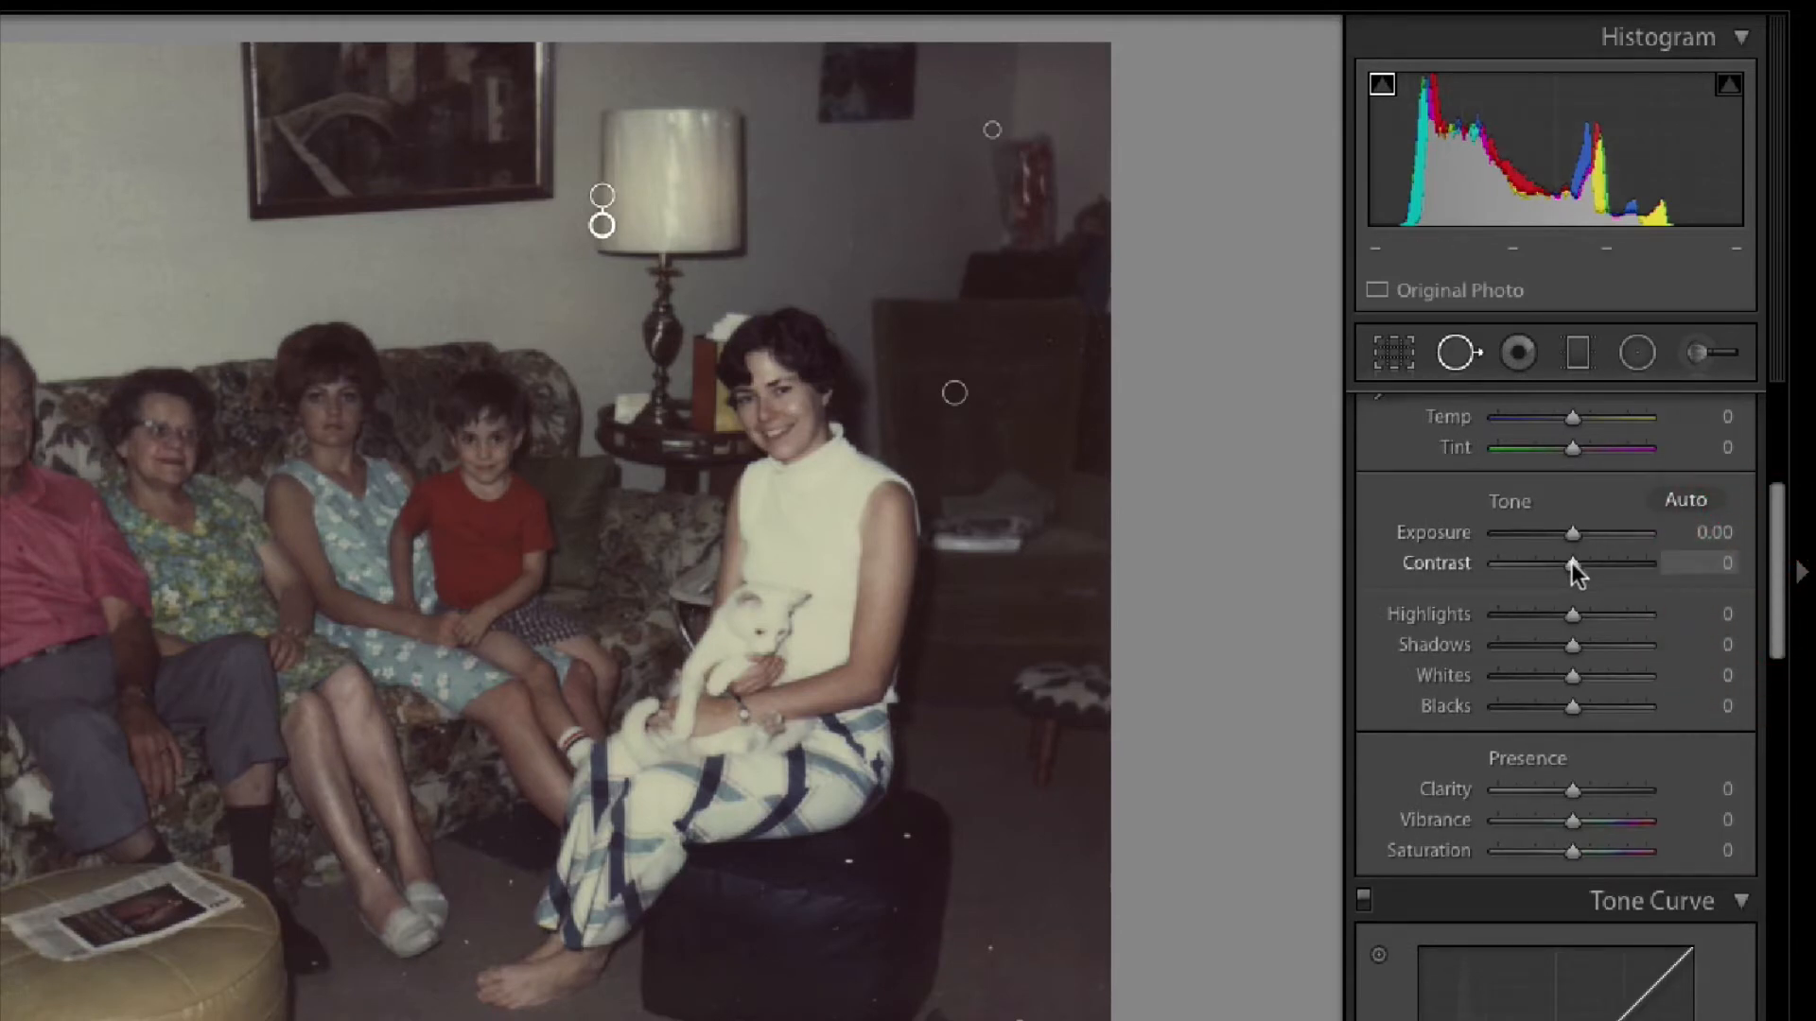
{"action": "left_click_drag", "start_coordinate": [1573, 565], "coordinate": [1587, 572]}
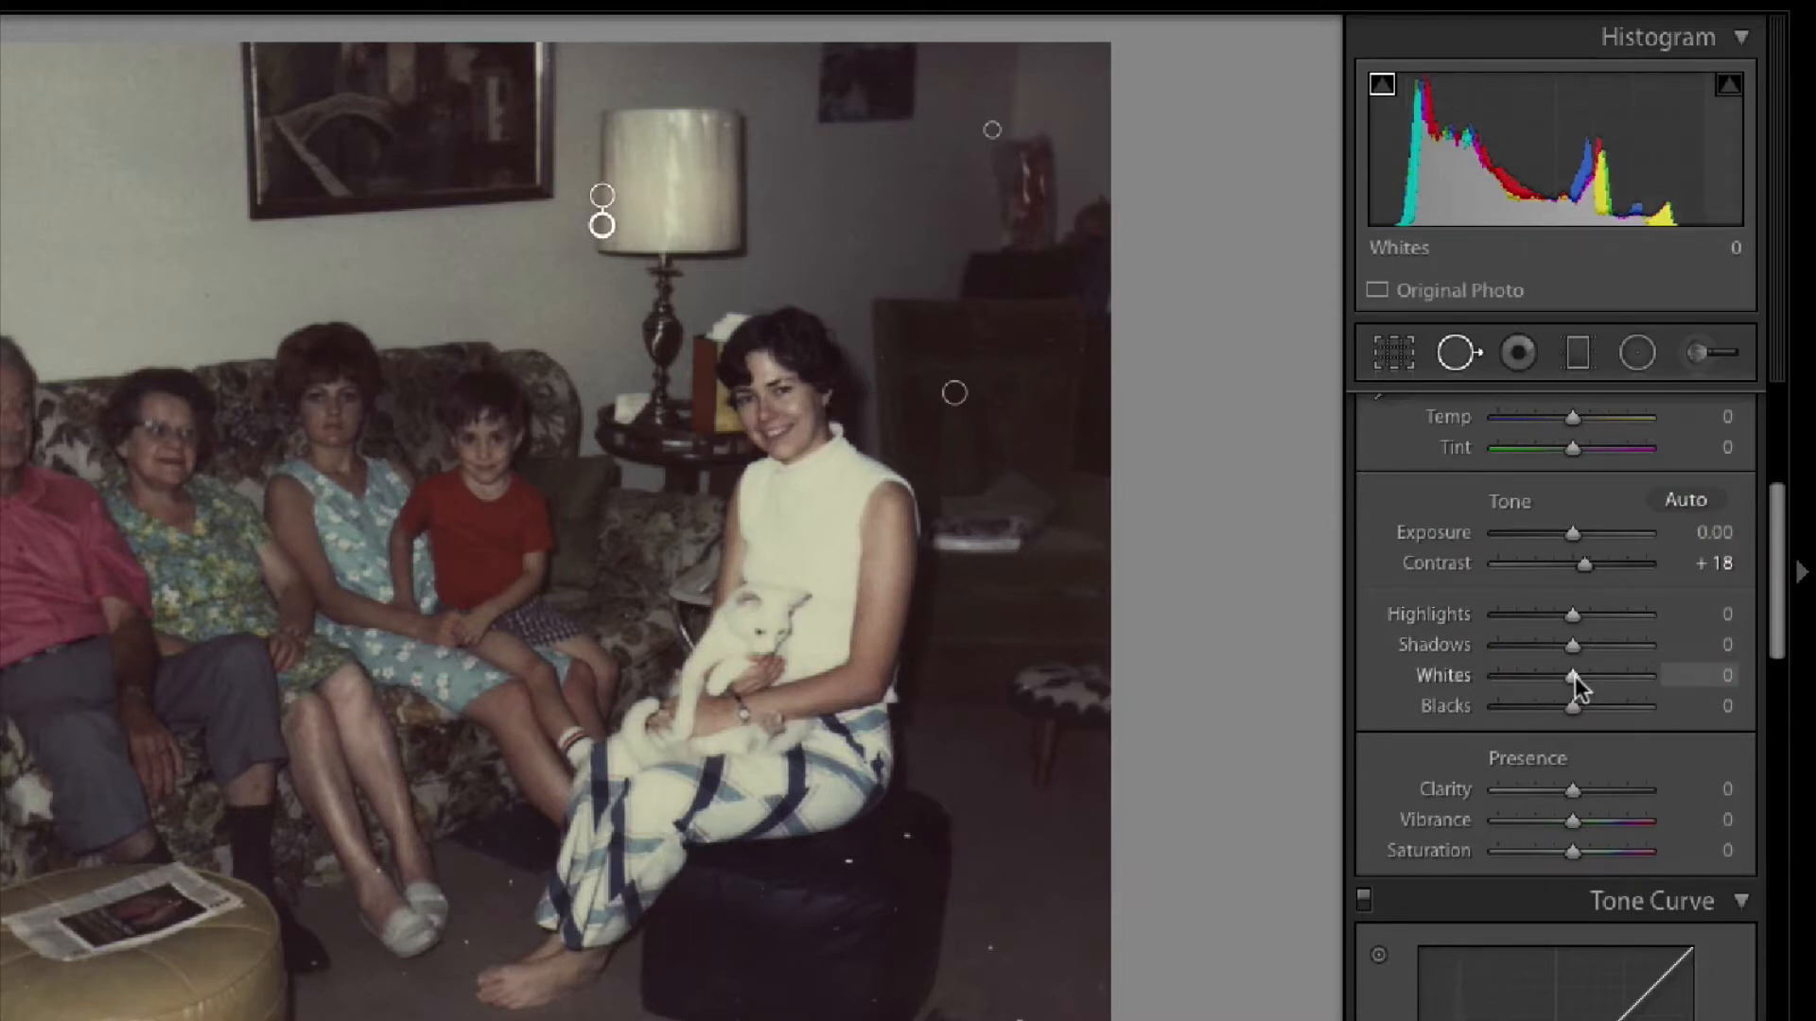
- Raise Whites to +87 and lower Blacks to −44
{"action": "mouse_move", "coordinate": [1575, 613]}
{"action": "left_mouse_down"}
{"action": "mouse_move", "coordinate": [1598, 613]}
{"action": "mouse_move", "coordinate": [1551, 619]}
{"action": "mouse_move", "coordinate": [1575, 624]}
{"action": "left_mouse_up"}
{"action": "left_click_drag", "start_coordinate": [1574, 677], "coordinate": [1636, 672]}
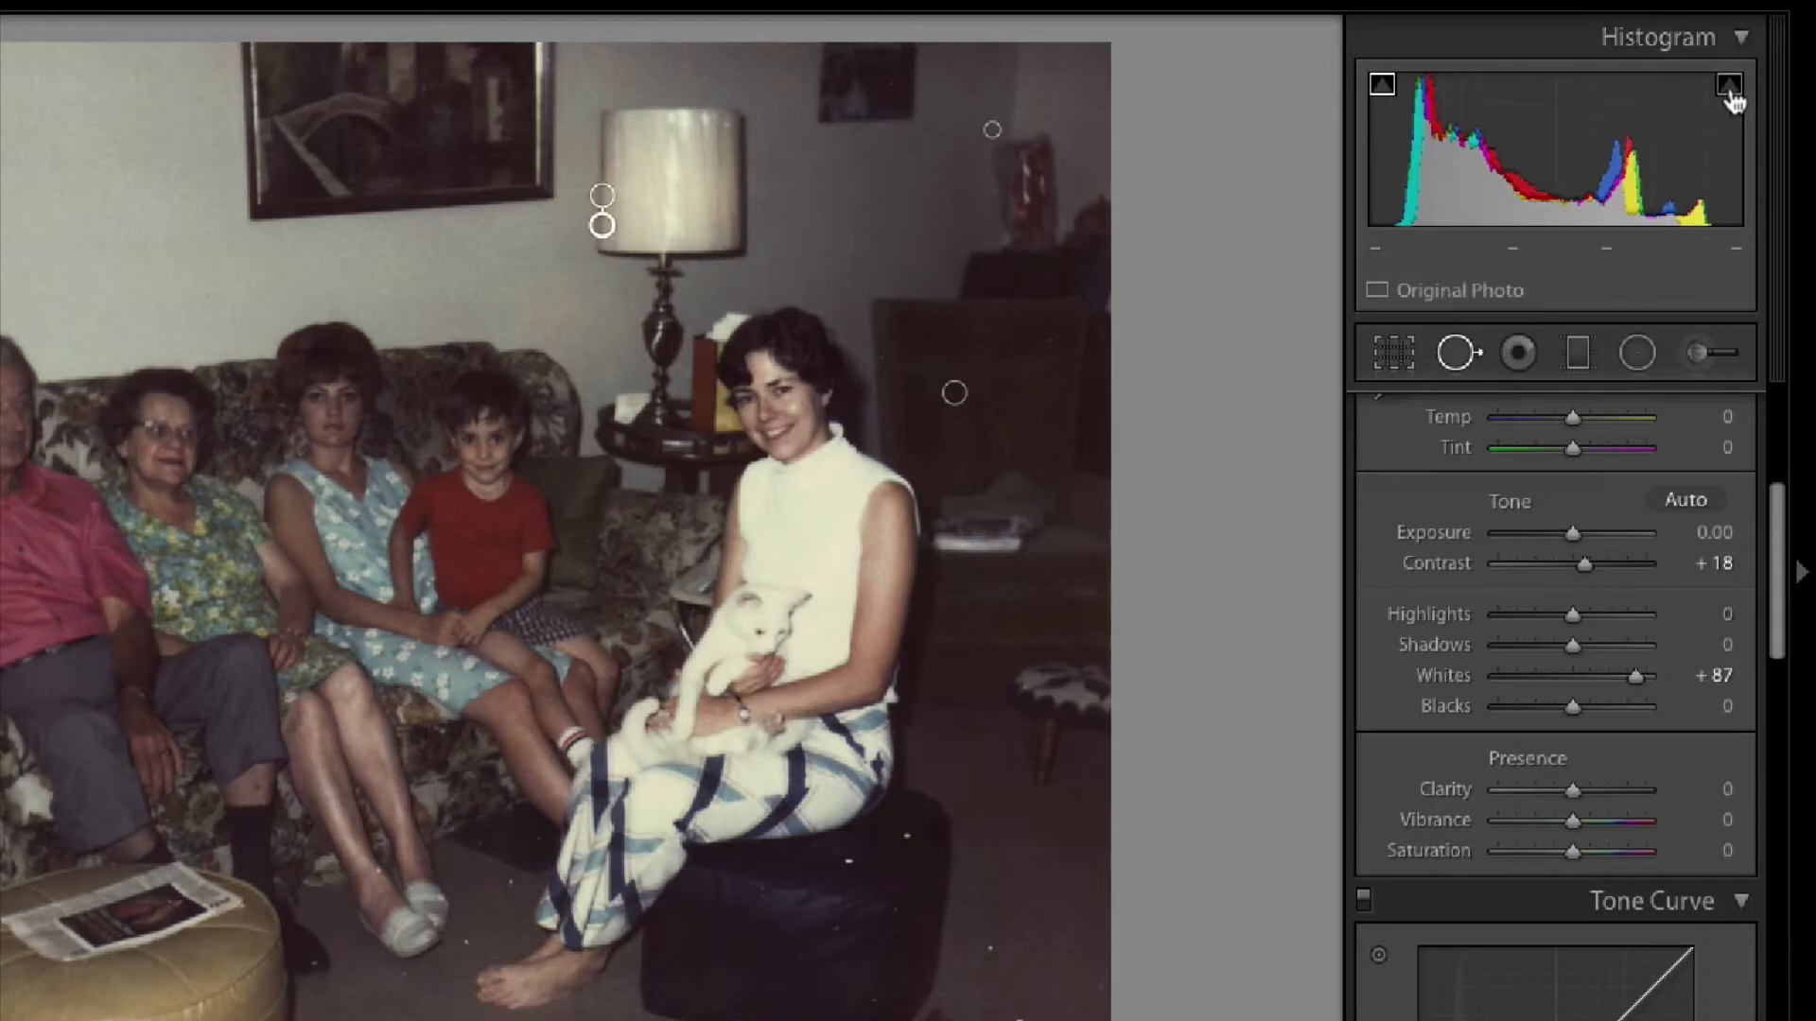
{"action": "left_click", "coordinate": [1729, 90]}
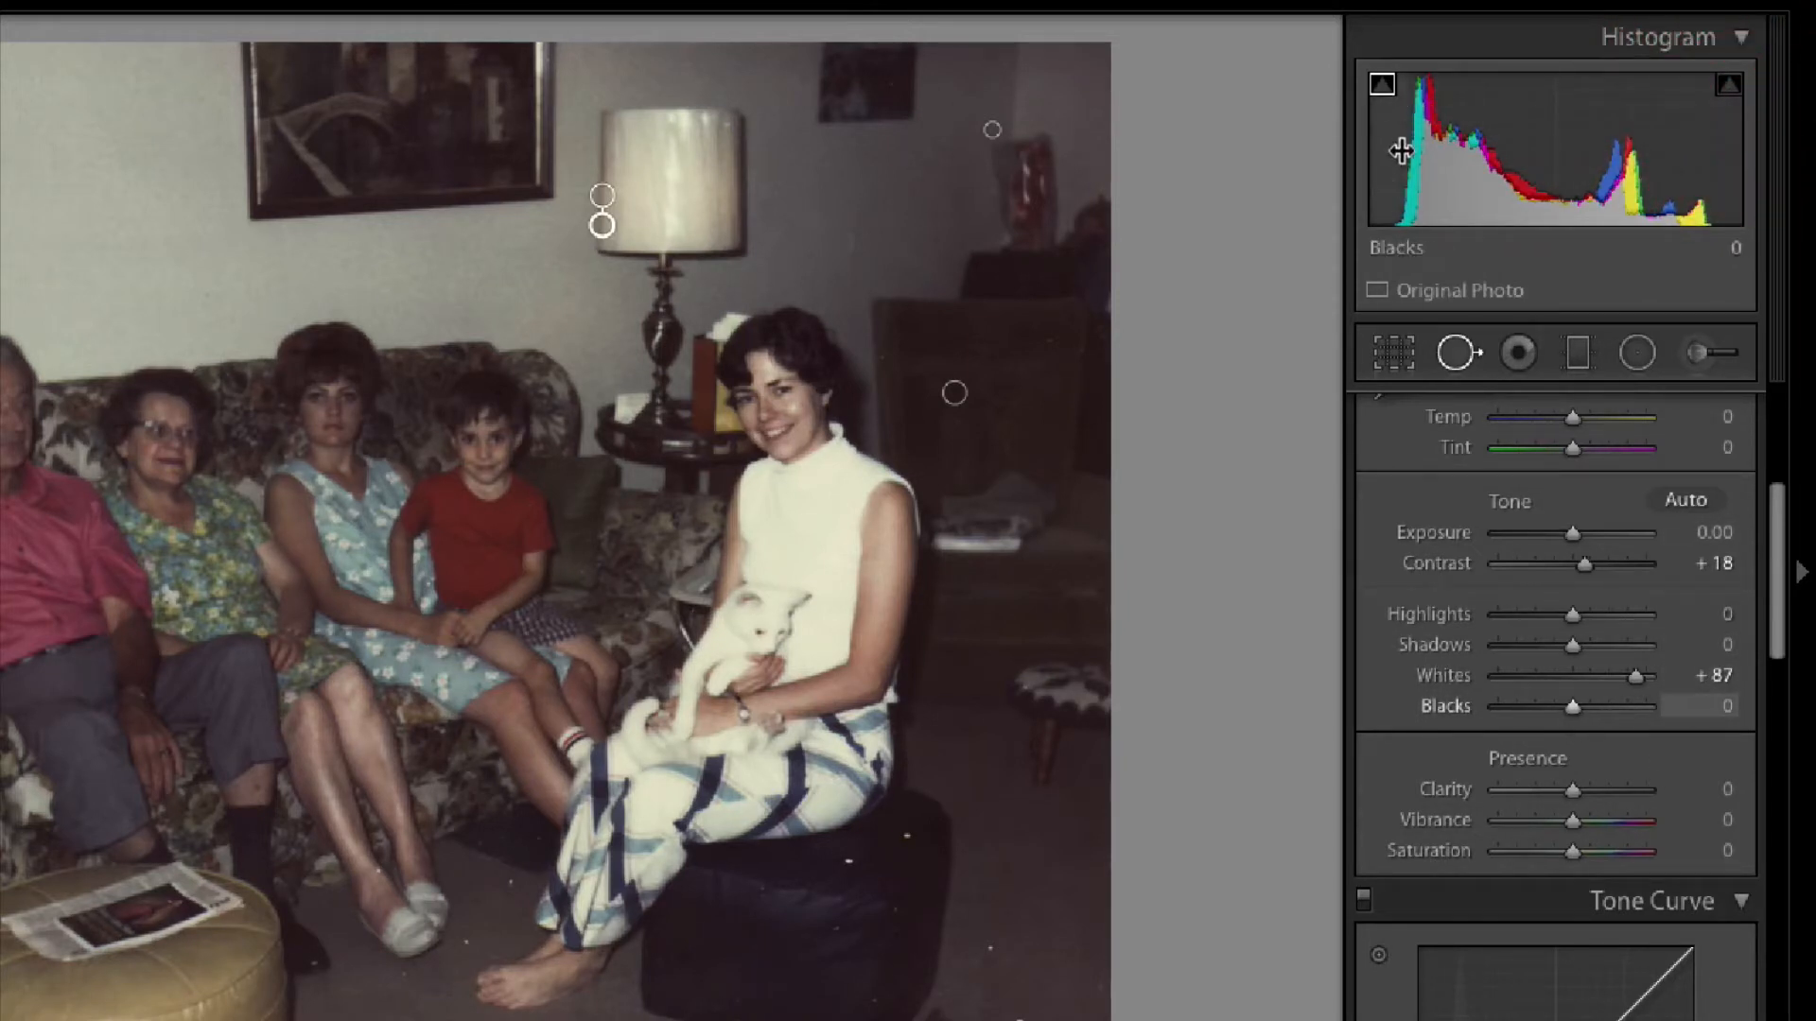
{"action": "left_click_drag", "start_coordinate": [1568, 707], "coordinate": [1537, 711]}
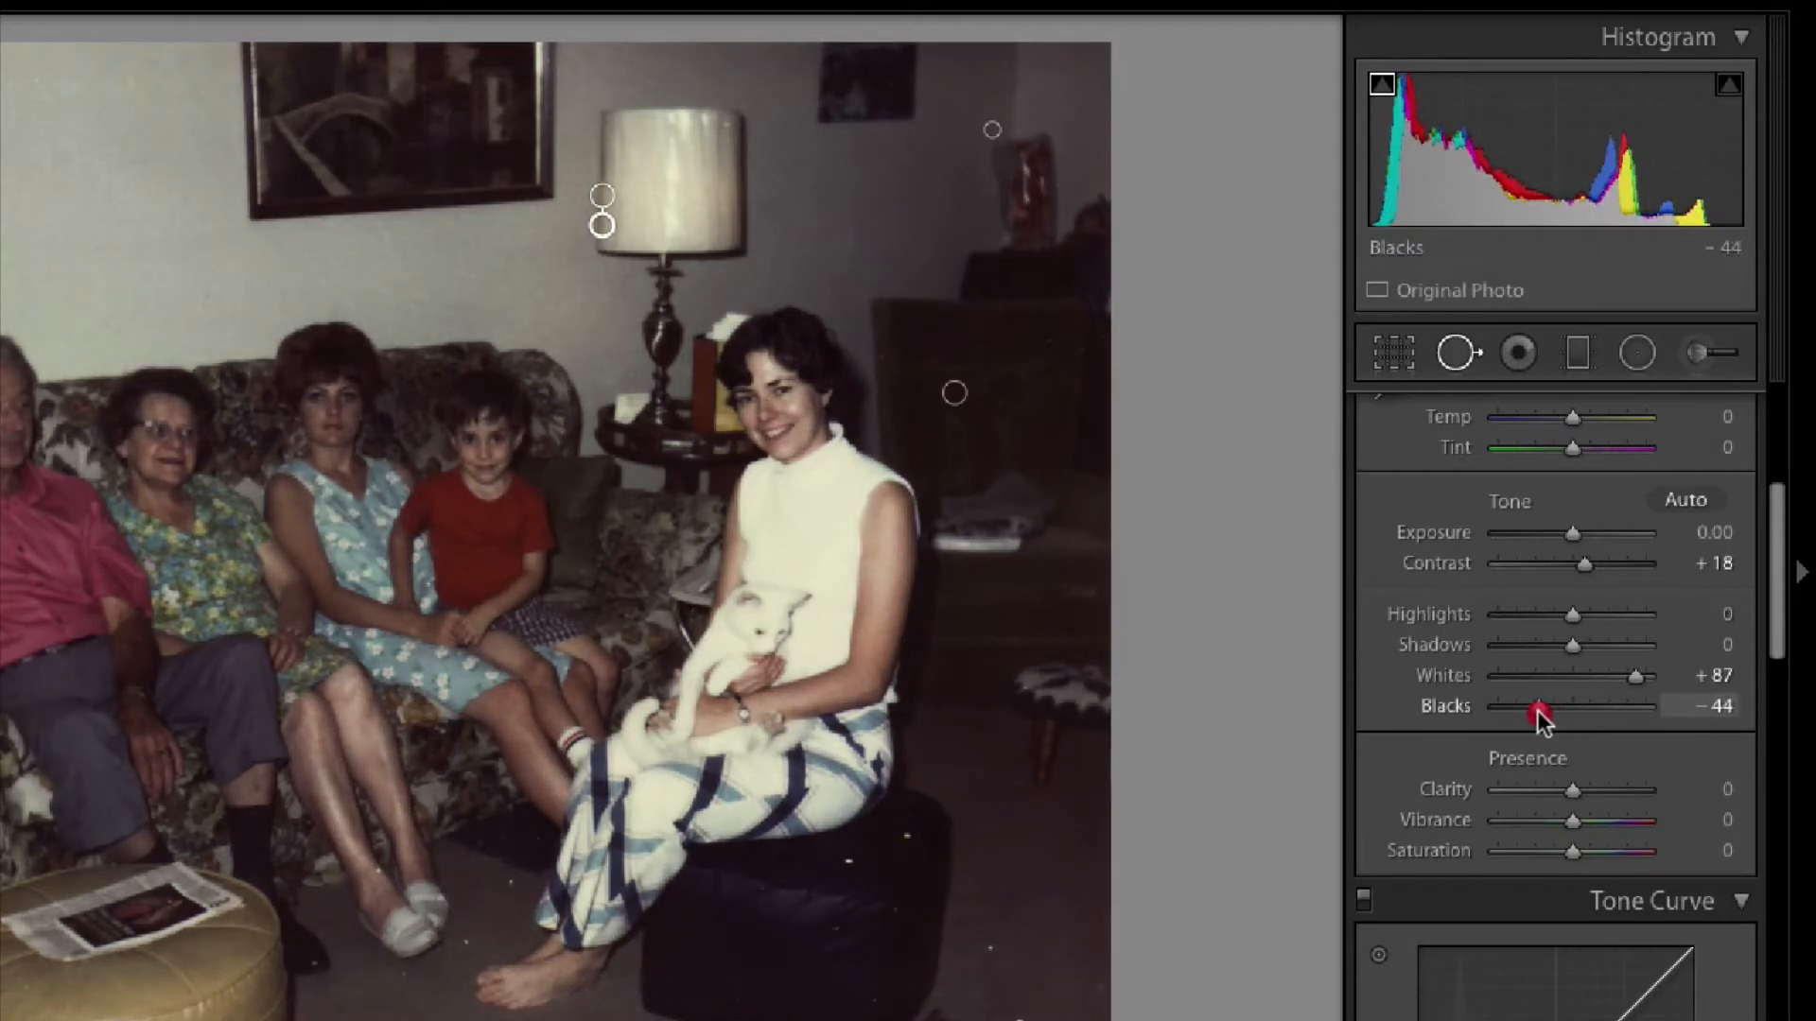
- Turn on the highlight clipping warning alongside the shadow one and set Blacks to −46
{"action": "left_click", "coordinate": [1383, 82]}
{"action": "left_click", "coordinate": [1383, 83]}
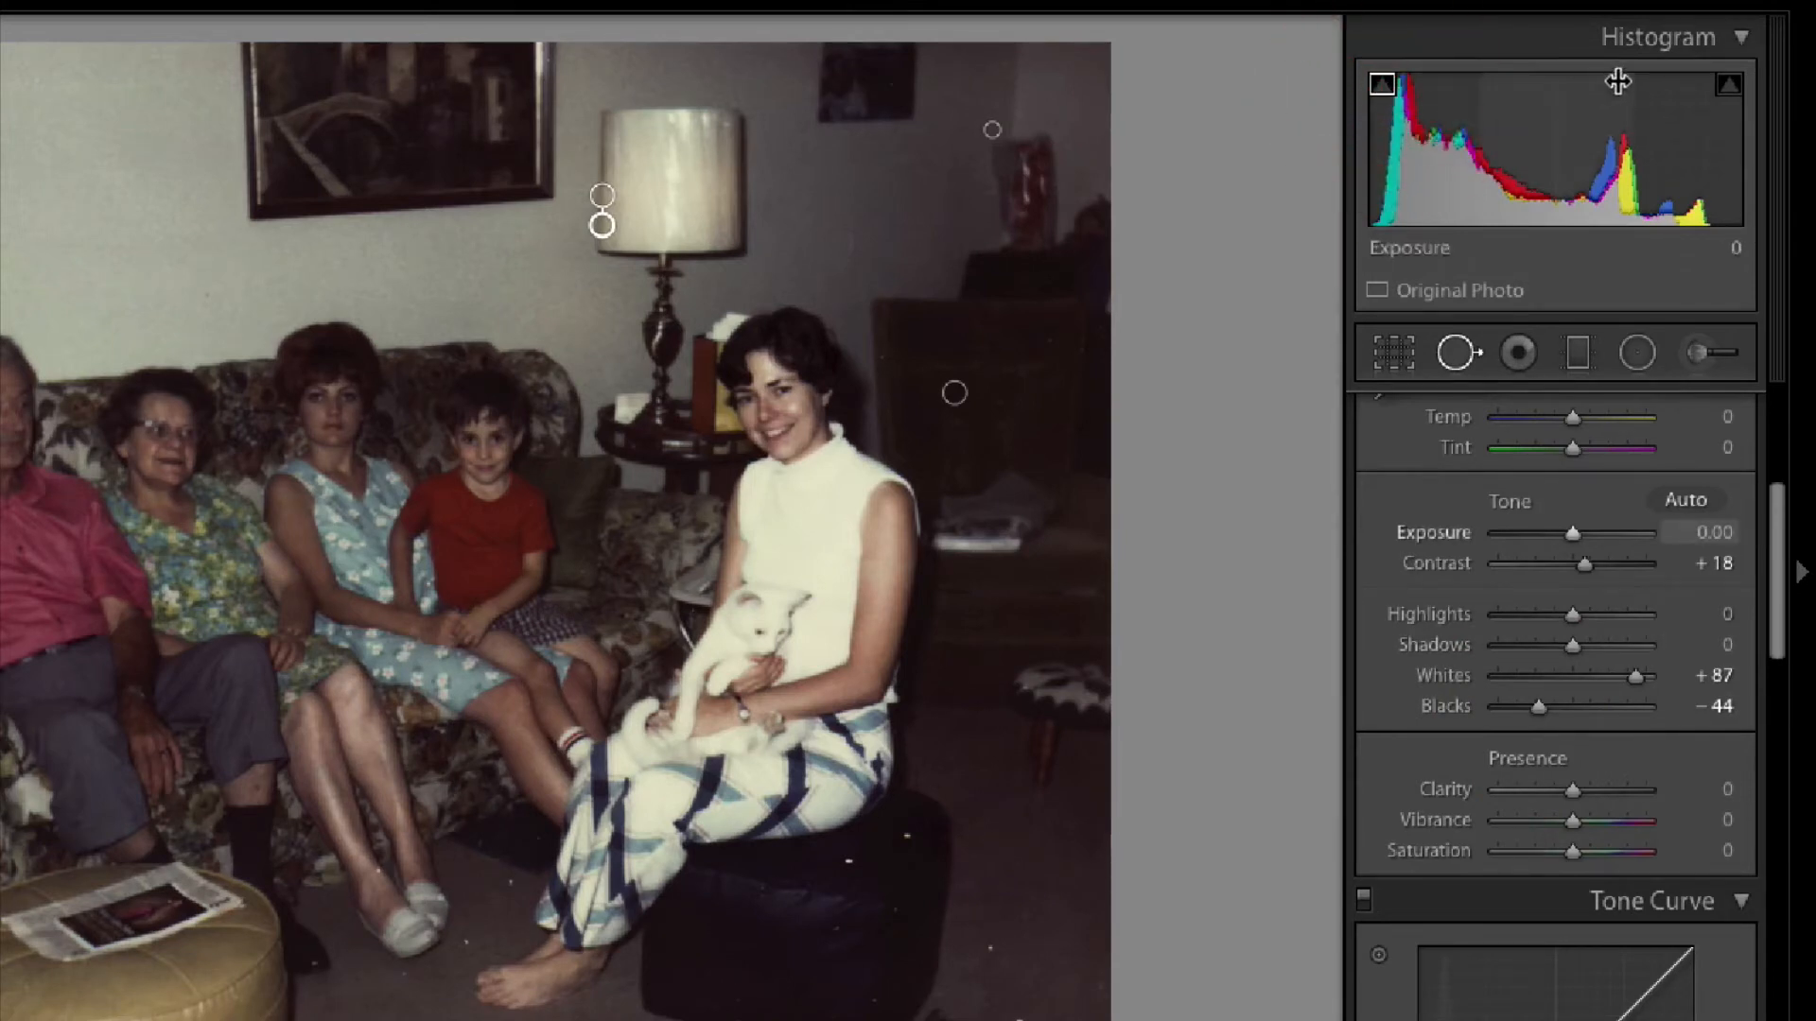
{"action": "left_click", "coordinate": [1729, 83]}
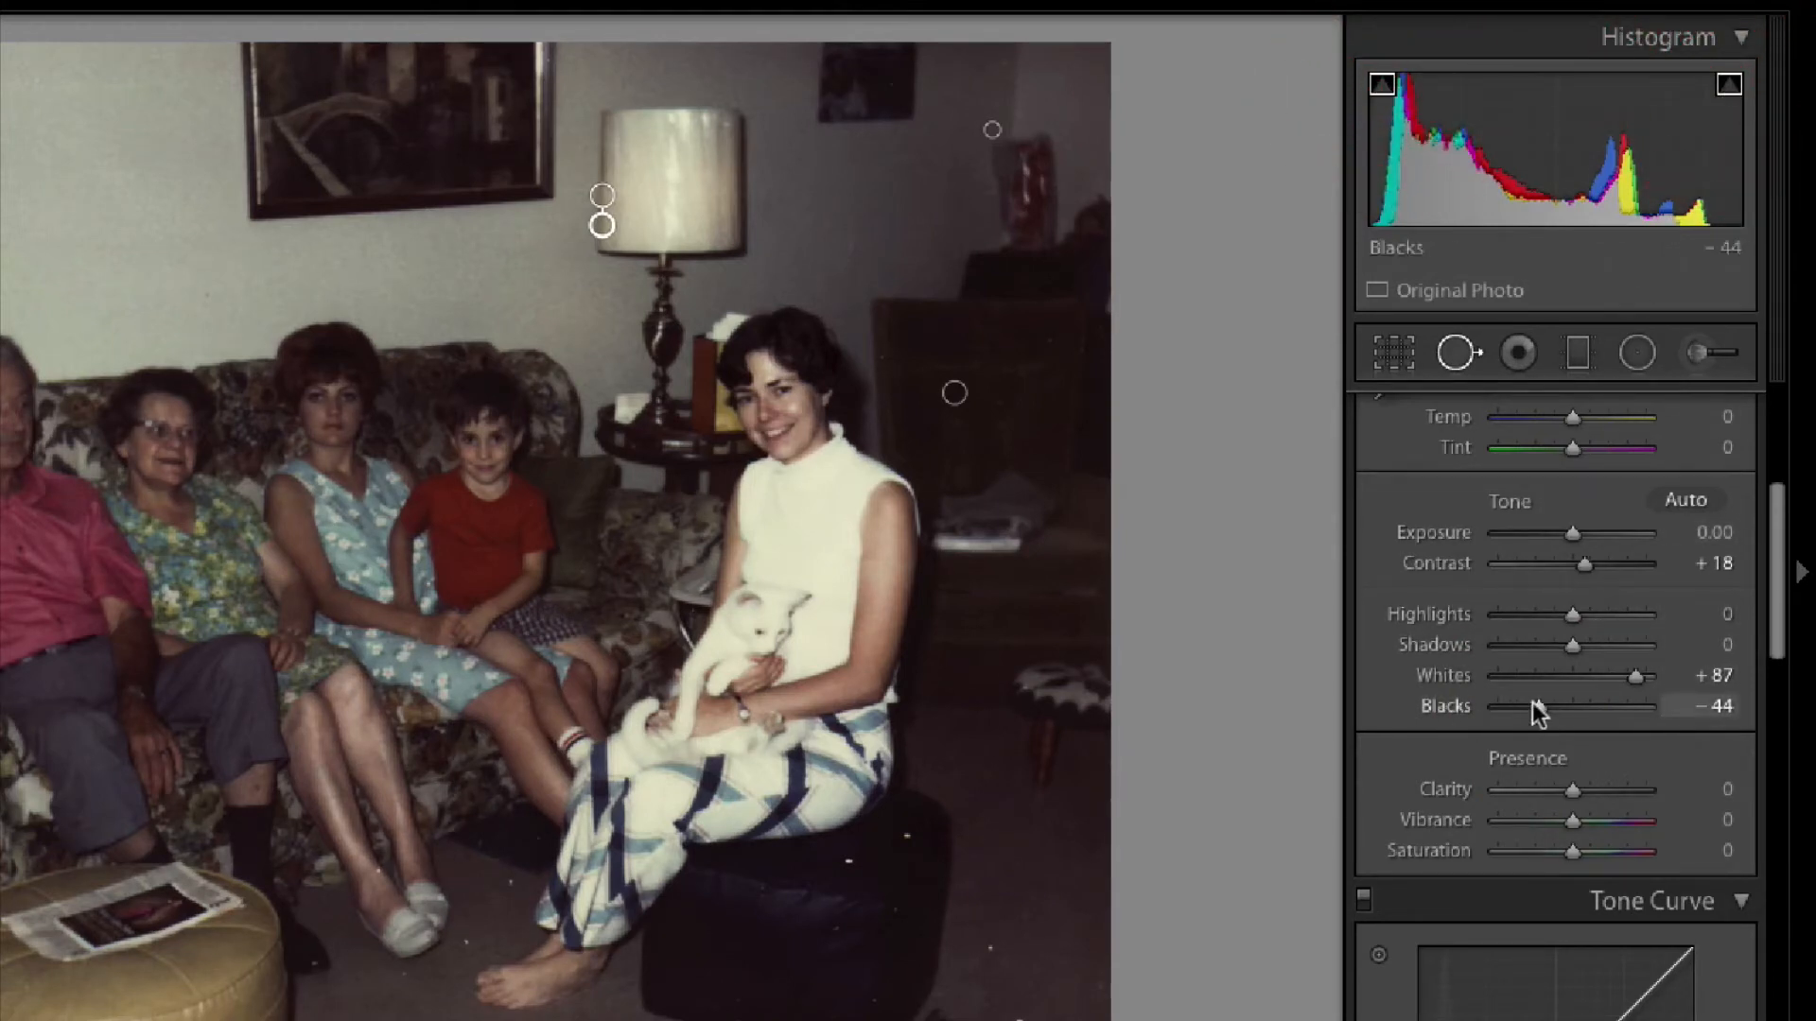
{"action": "mouse_move", "coordinate": [1537, 707]}
{"action": "left_mouse_down"}
{"action": "mouse_move", "coordinate": [1502, 716]}
{"action": "mouse_move", "coordinate": [1536, 695]}
{"action": "left_mouse_up"}
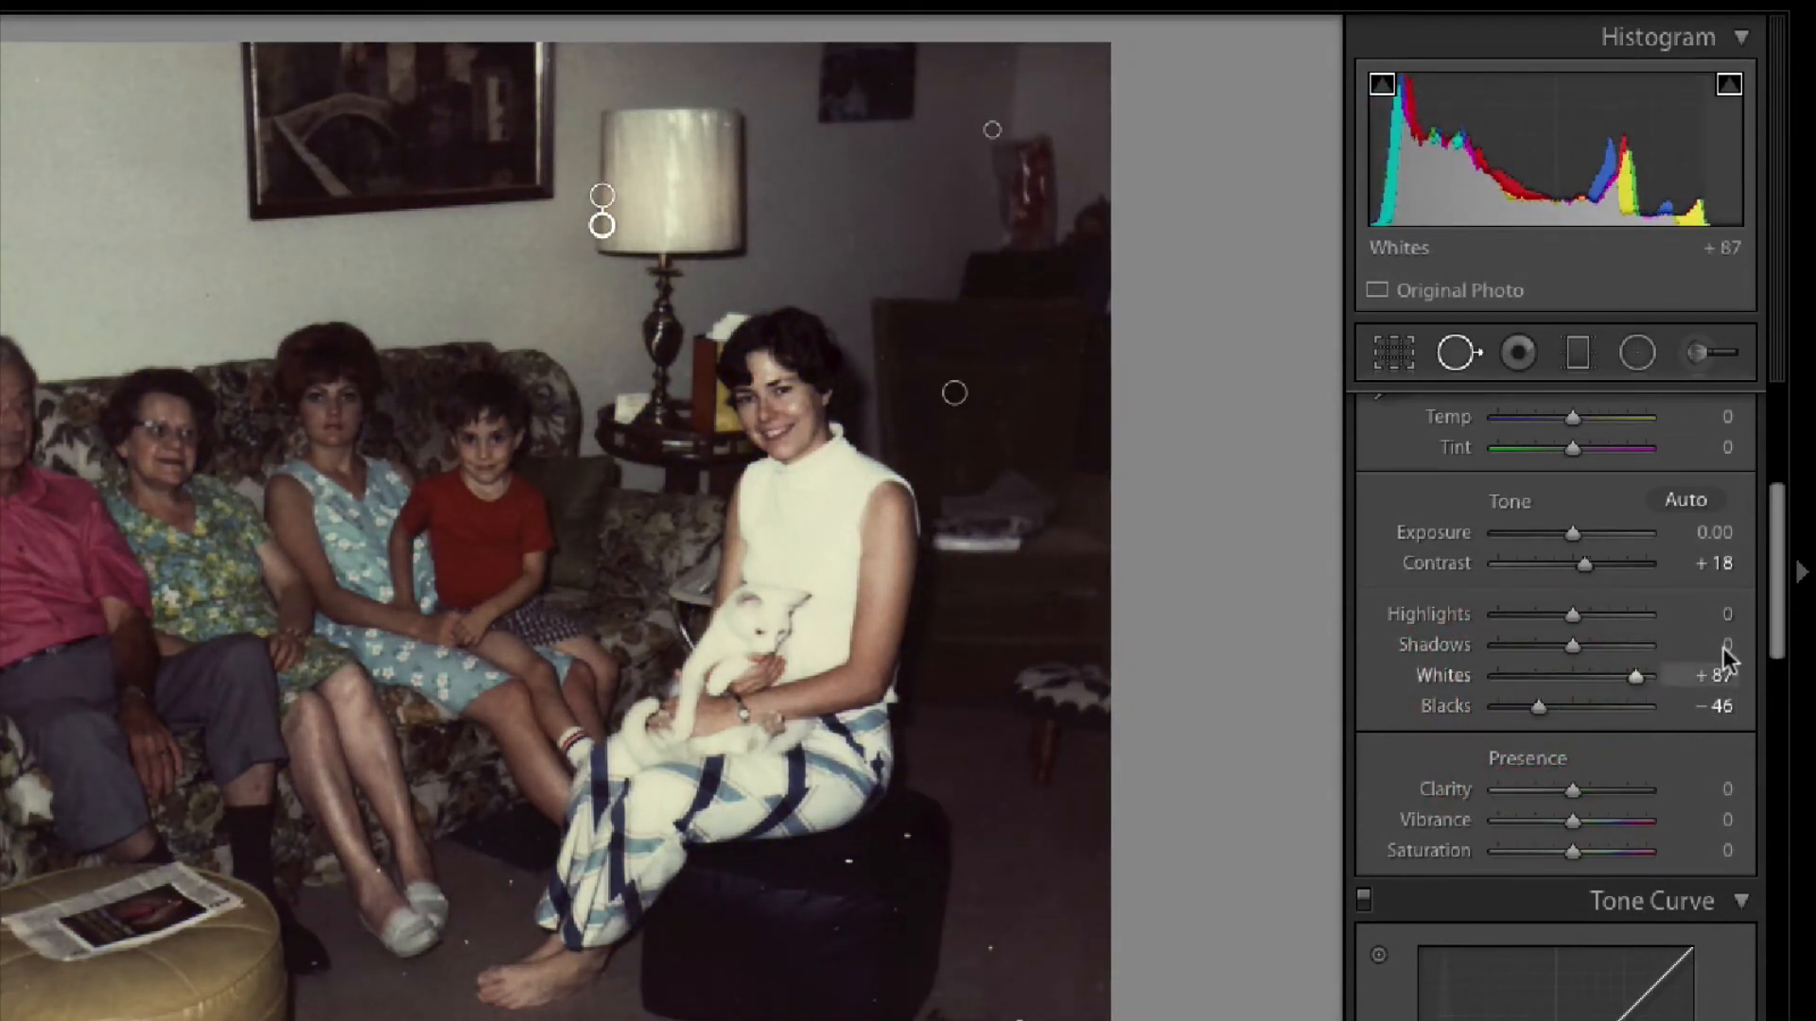
- Set Clarity to +26 in the Presence adjustments
{"action": "left_click_drag", "start_coordinate": [1783, 564], "coordinate": [1778, 626]}
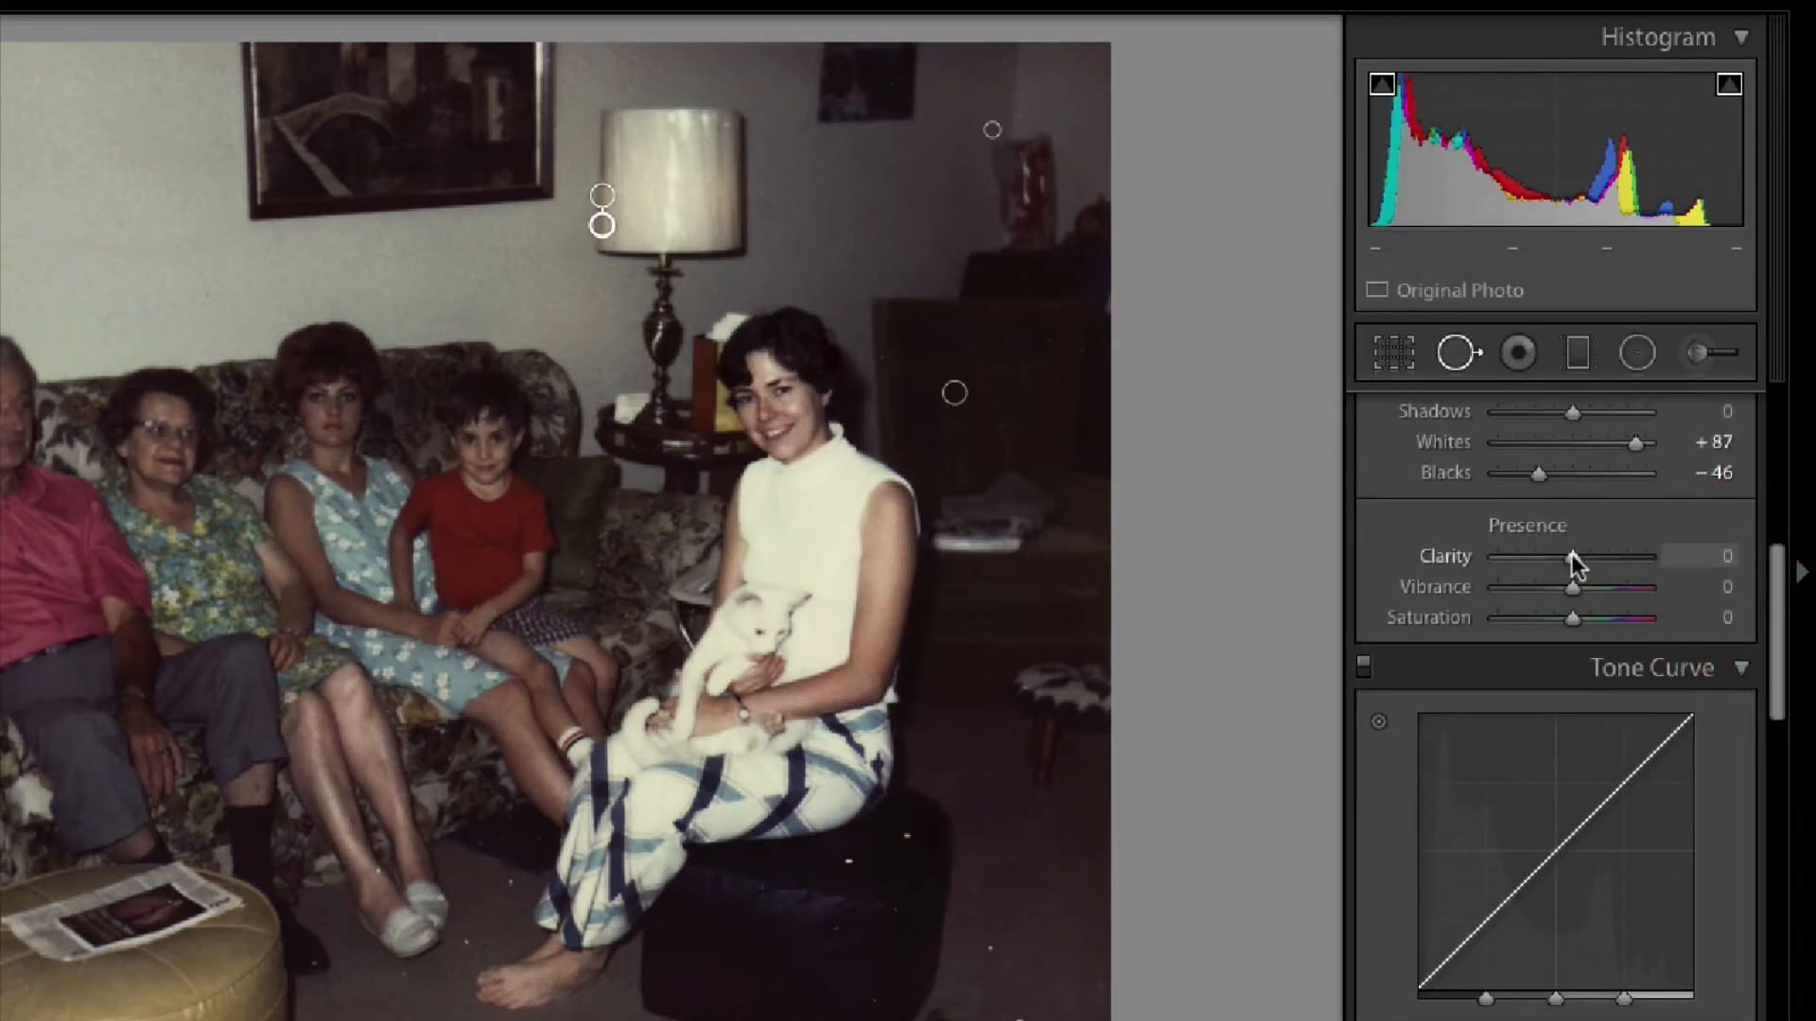
{"action": "left_click_drag", "start_coordinate": [1572, 556], "coordinate": [1575, 558]}
{"action": "mouse_move", "coordinate": [1574, 558]}
{"action": "left_mouse_down"}
{"action": "mouse_move", "coordinate": [1609, 558]}
{"action": "mouse_move", "coordinate": [1594, 558]}
{"action": "left_mouse_up"}
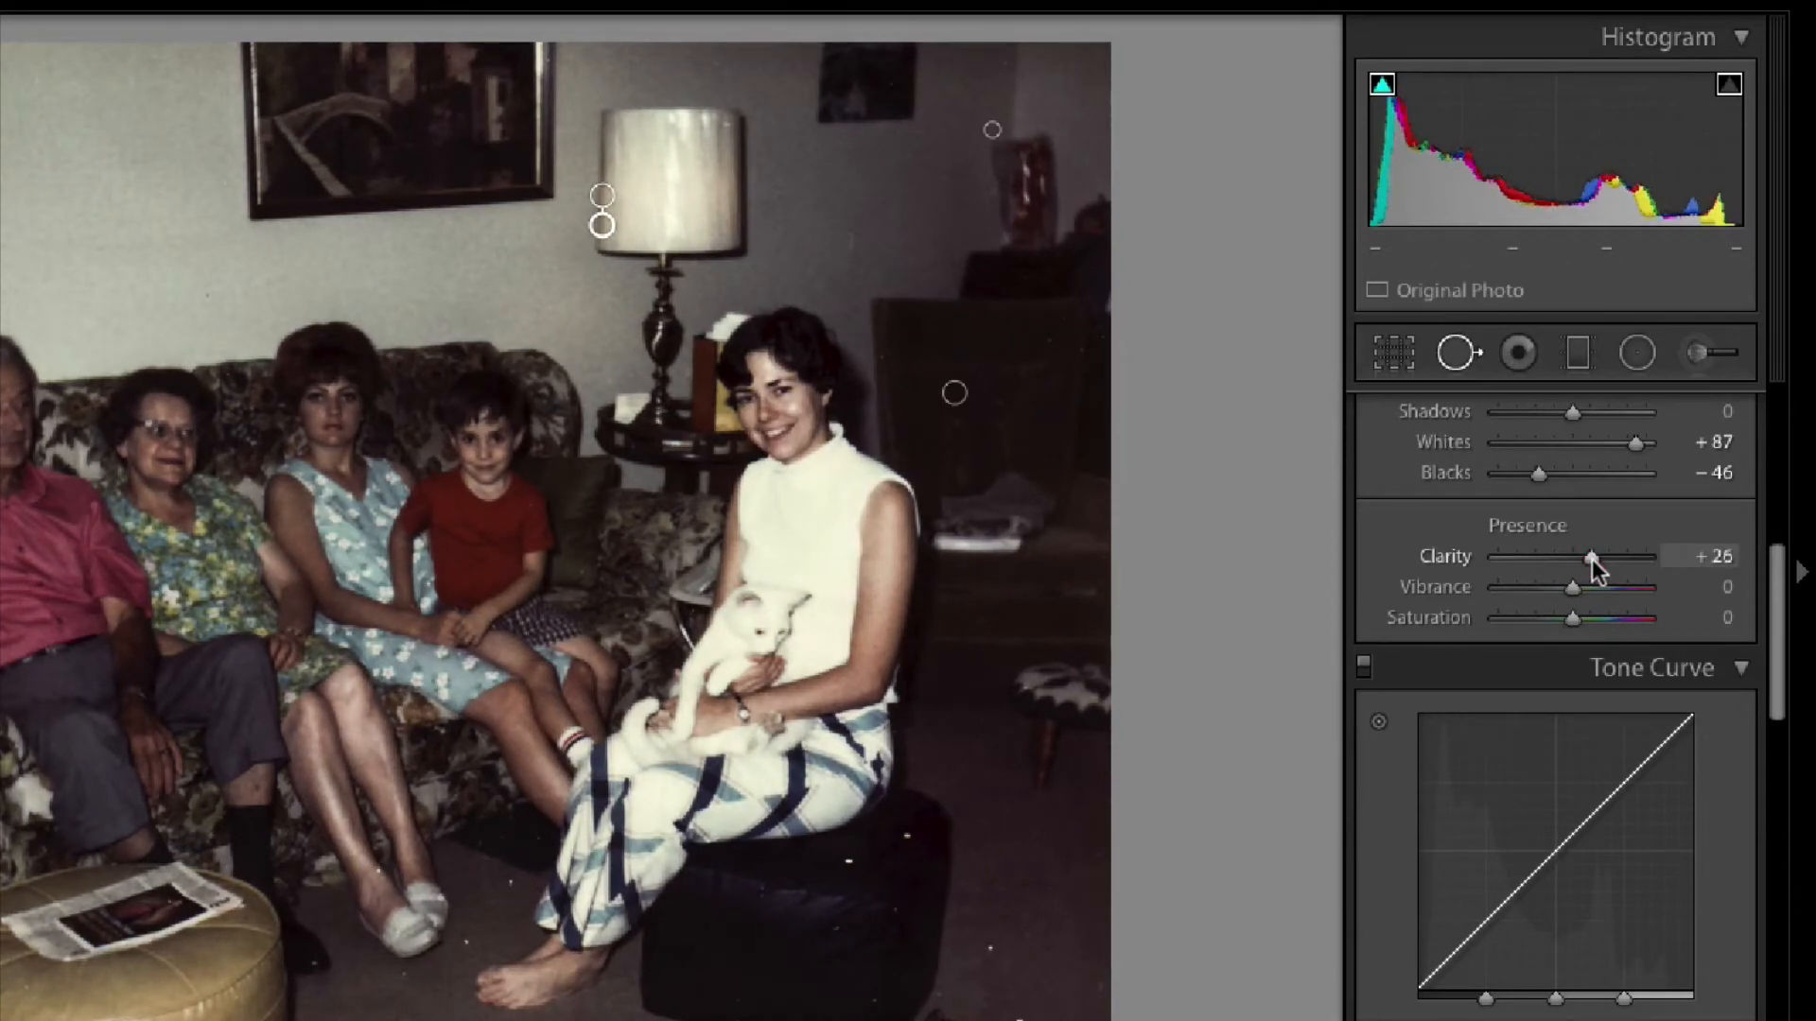
{"action": "left_click_drag", "start_coordinate": [1592, 559], "coordinate": [1592, 559]}
- Brighten the photo by setting Exposure to +0.25
{"action": "scroll", "coordinate": [1591, 559], "scroll_direction": "up", "scroll_amount": 2}
{"action": "scroll", "coordinate": [1592, 559], "scroll_direction": "up", "scroll_amount": 2}
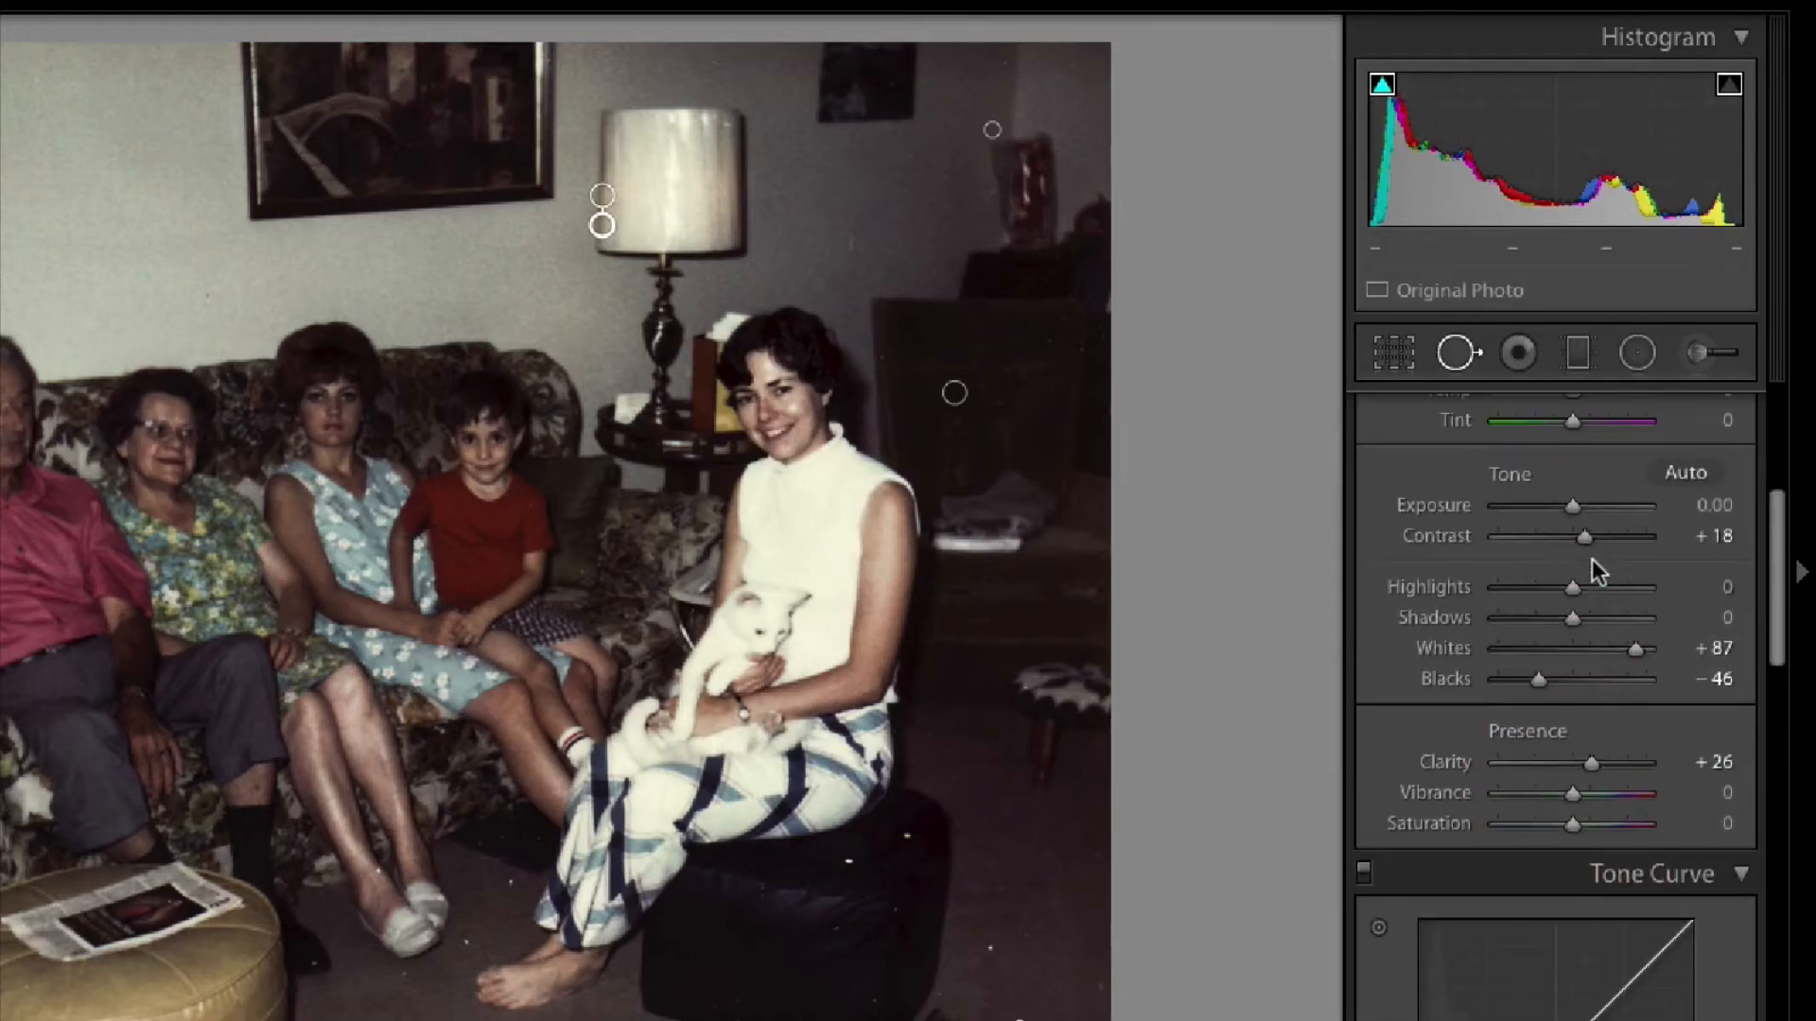
{"action": "left_click_drag", "start_coordinate": [1570, 509], "coordinate": [1573, 508]}
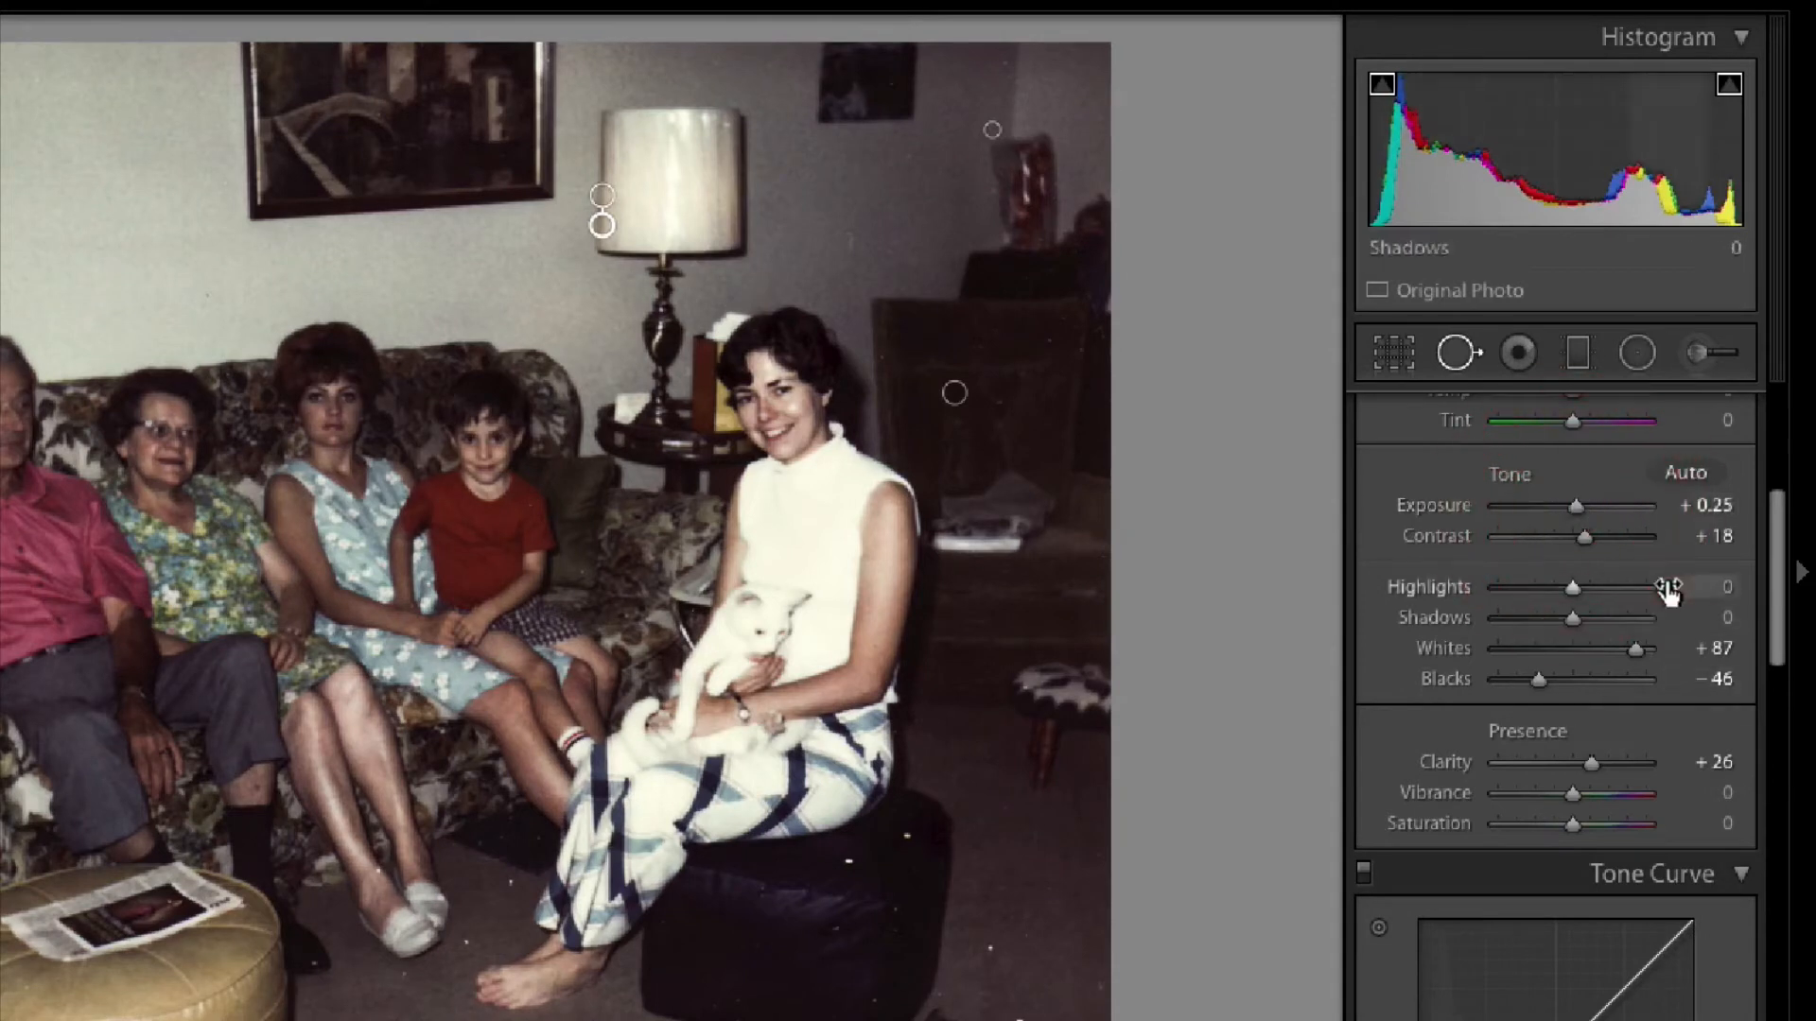
- Try a different Saturation, return it to 0, and raise Vibrance to +26
{"action": "scroll", "coordinate": [1662, 587], "scroll_direction": "down", "scroll_amount": 2}
{"action": "scroll", "coordinate": [1663, 581], "scroll_direction": "down", "scroll_amount": 2}
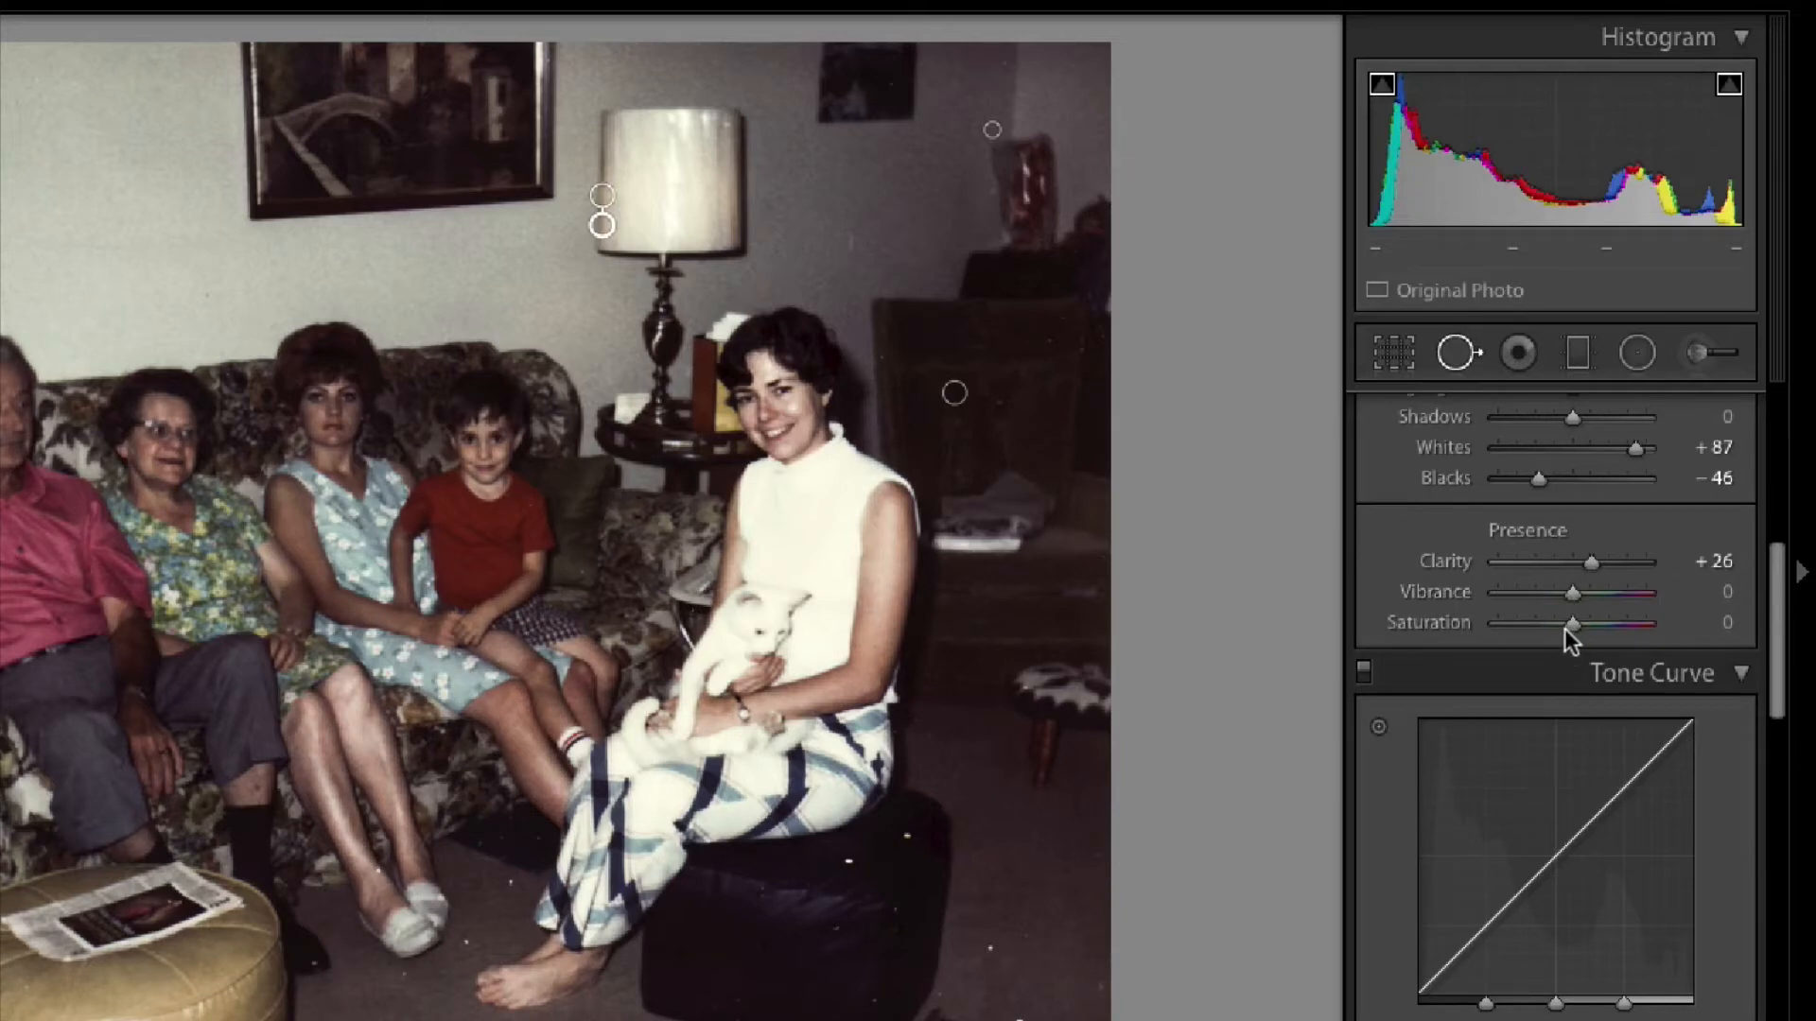
{"action": "mouse_move", "coordinate": [1575, 623]}
{"action": "left_mouse_down"}
{"action": "mouse_move", "coordinate": [1477, 632]}
{"action": "mouse_move", "coordinate": [1721, 629]}
{"action": "mouse_move", "coordinate": [1410, 616]}
{"action": "mouse_move", "coordinate": [1661, 619]}
{"action": "mouse_move", "coordinate": [1568, 621]}
{"action": "left_mouse_up"}
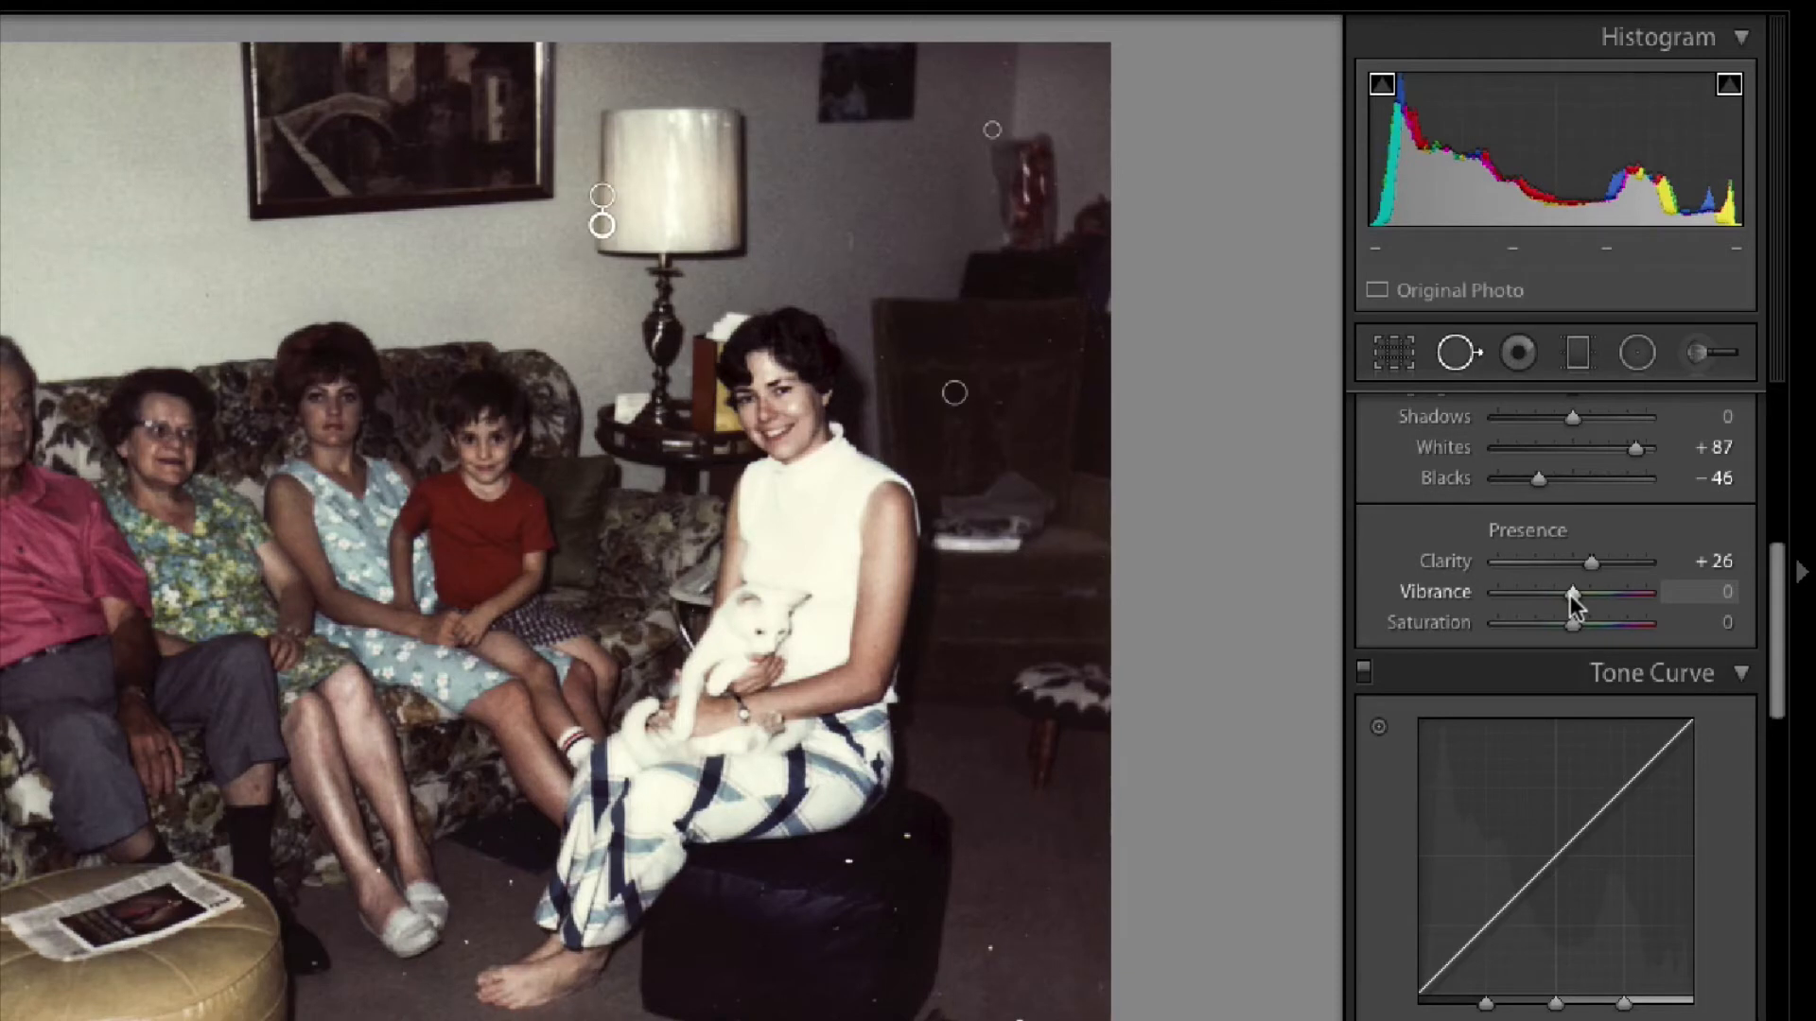
{"action": "left_click_drag", "start_coordinate": [1570, 594], "coordinate": [1593, 601]}
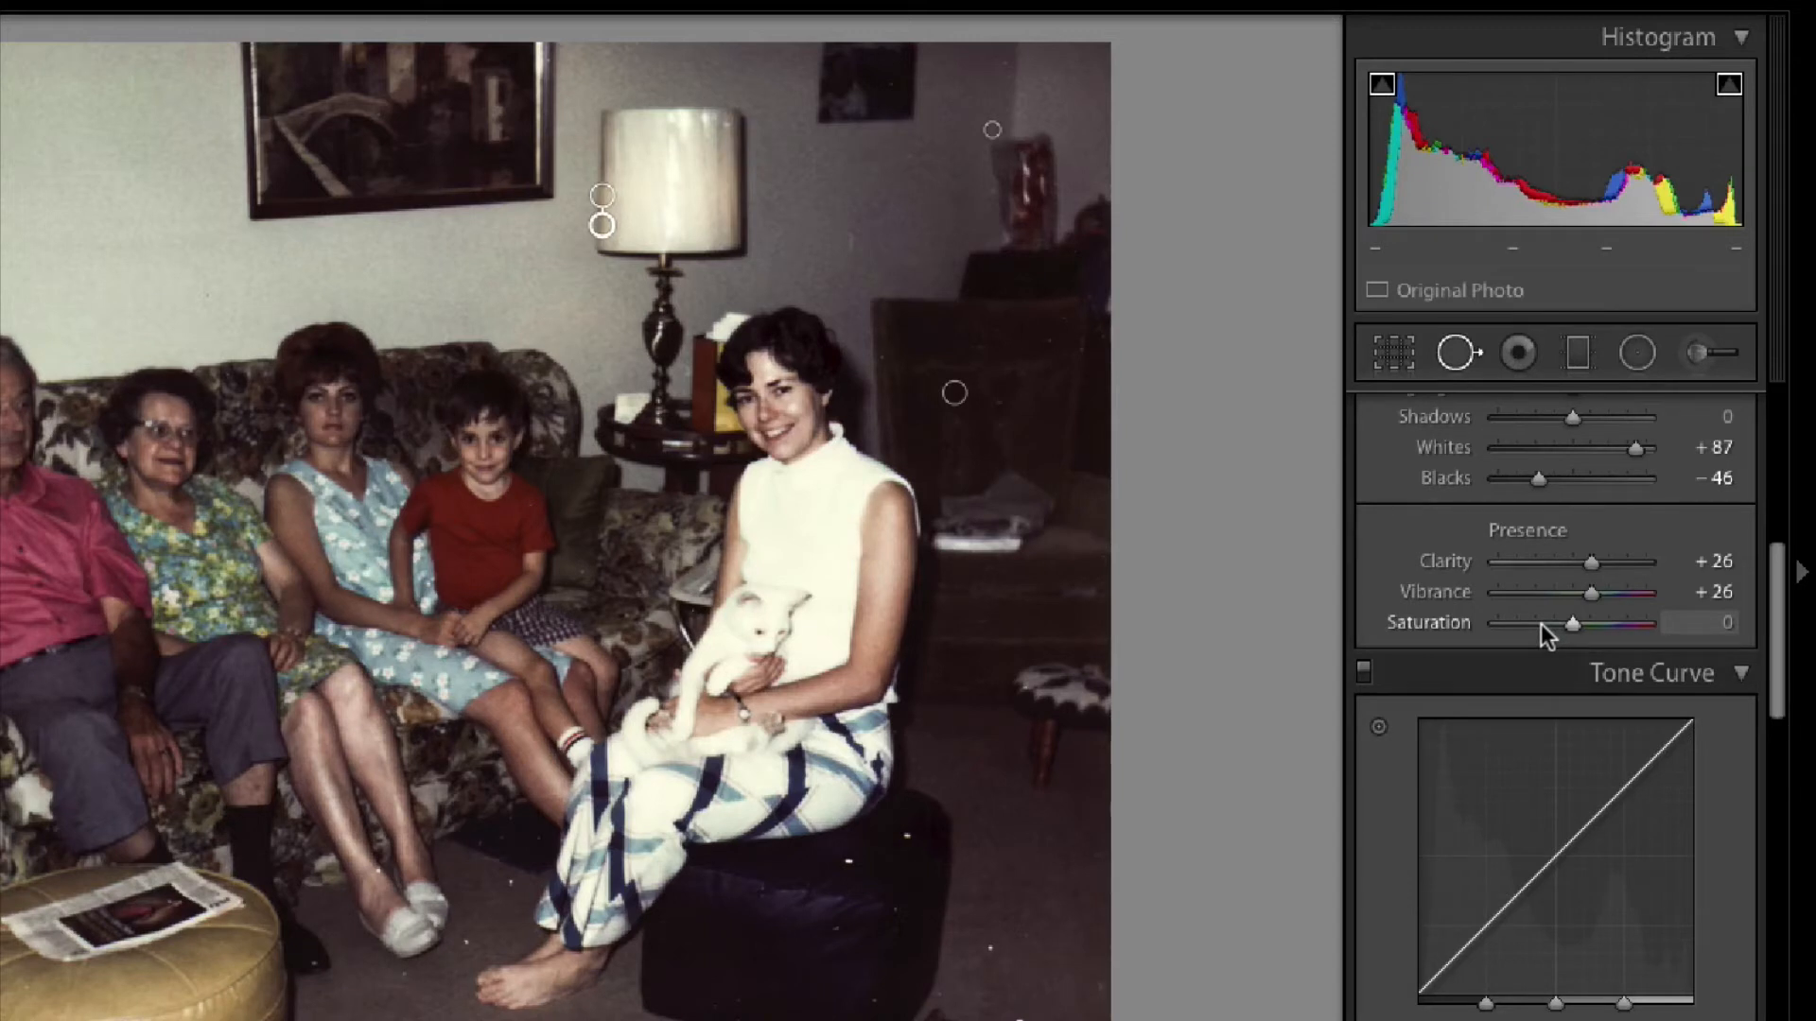
- Try the Medium Contrast point curve and return the point curve to Linear
{"action": "left_click_drag", "start_coordinate": [1780, 569], "coordinate": [1771, 677]}
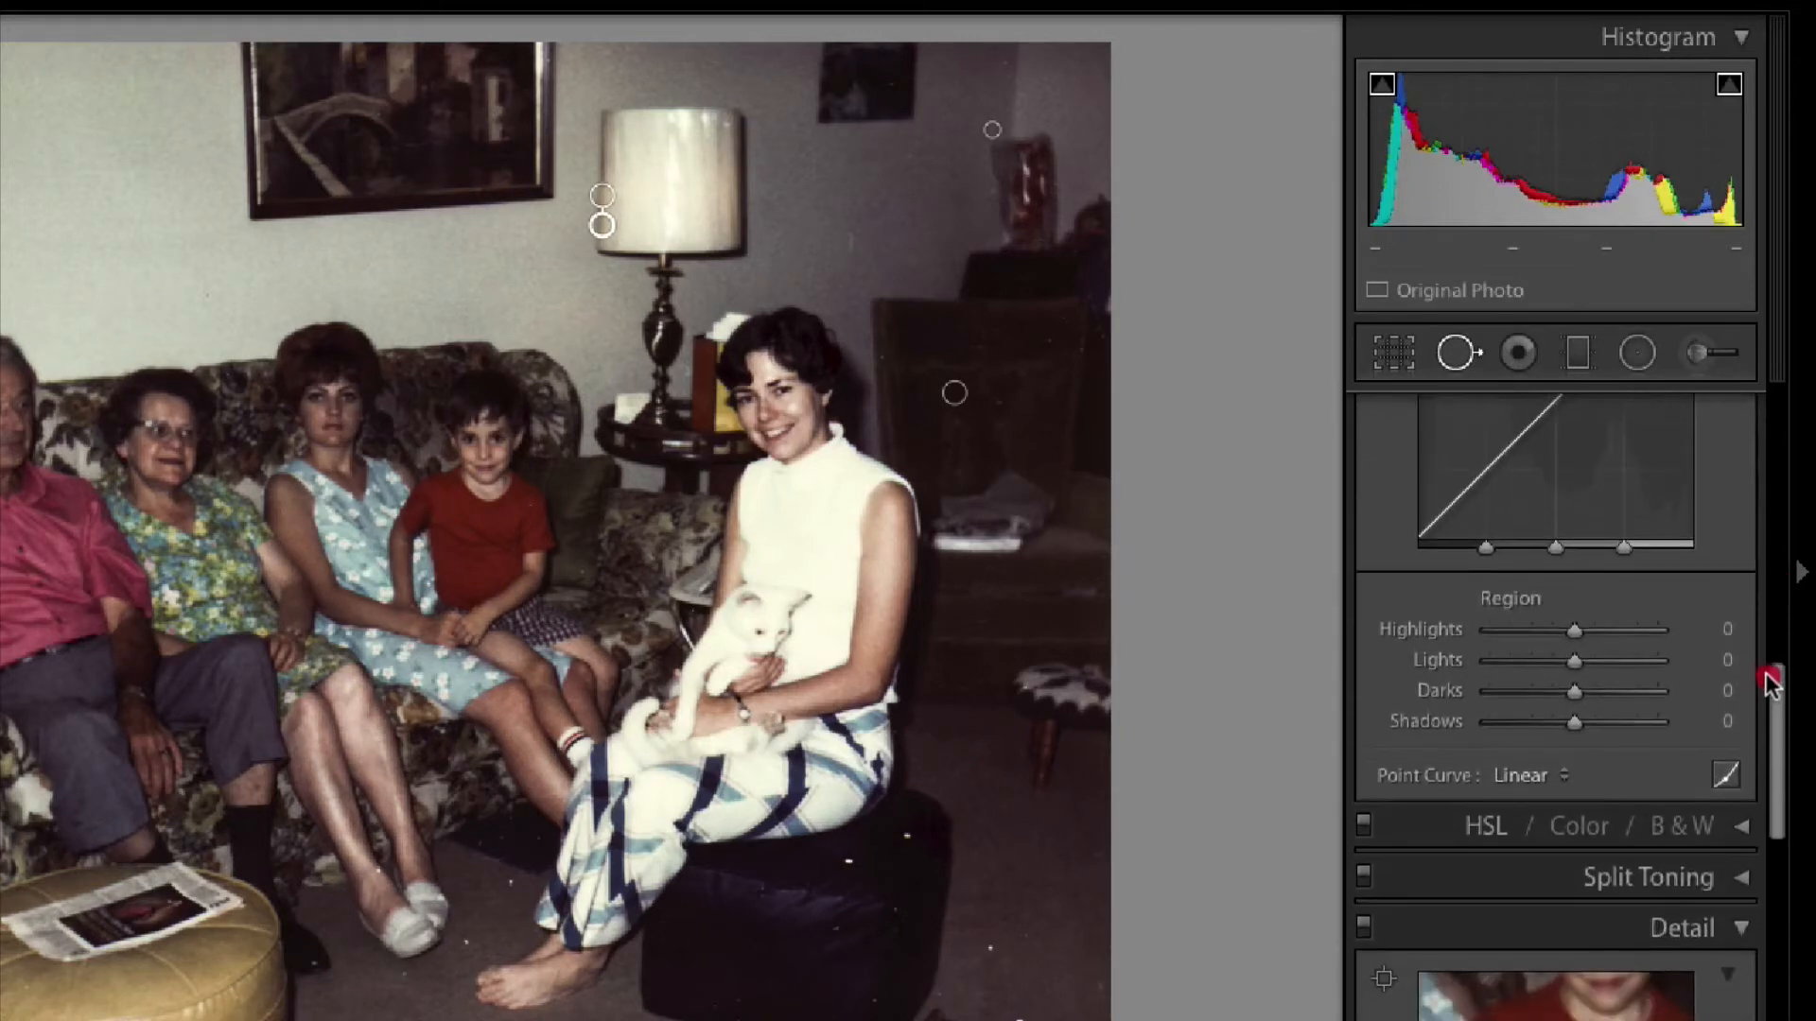
{"action": "left_click", "coordinate": [1523, 788]}
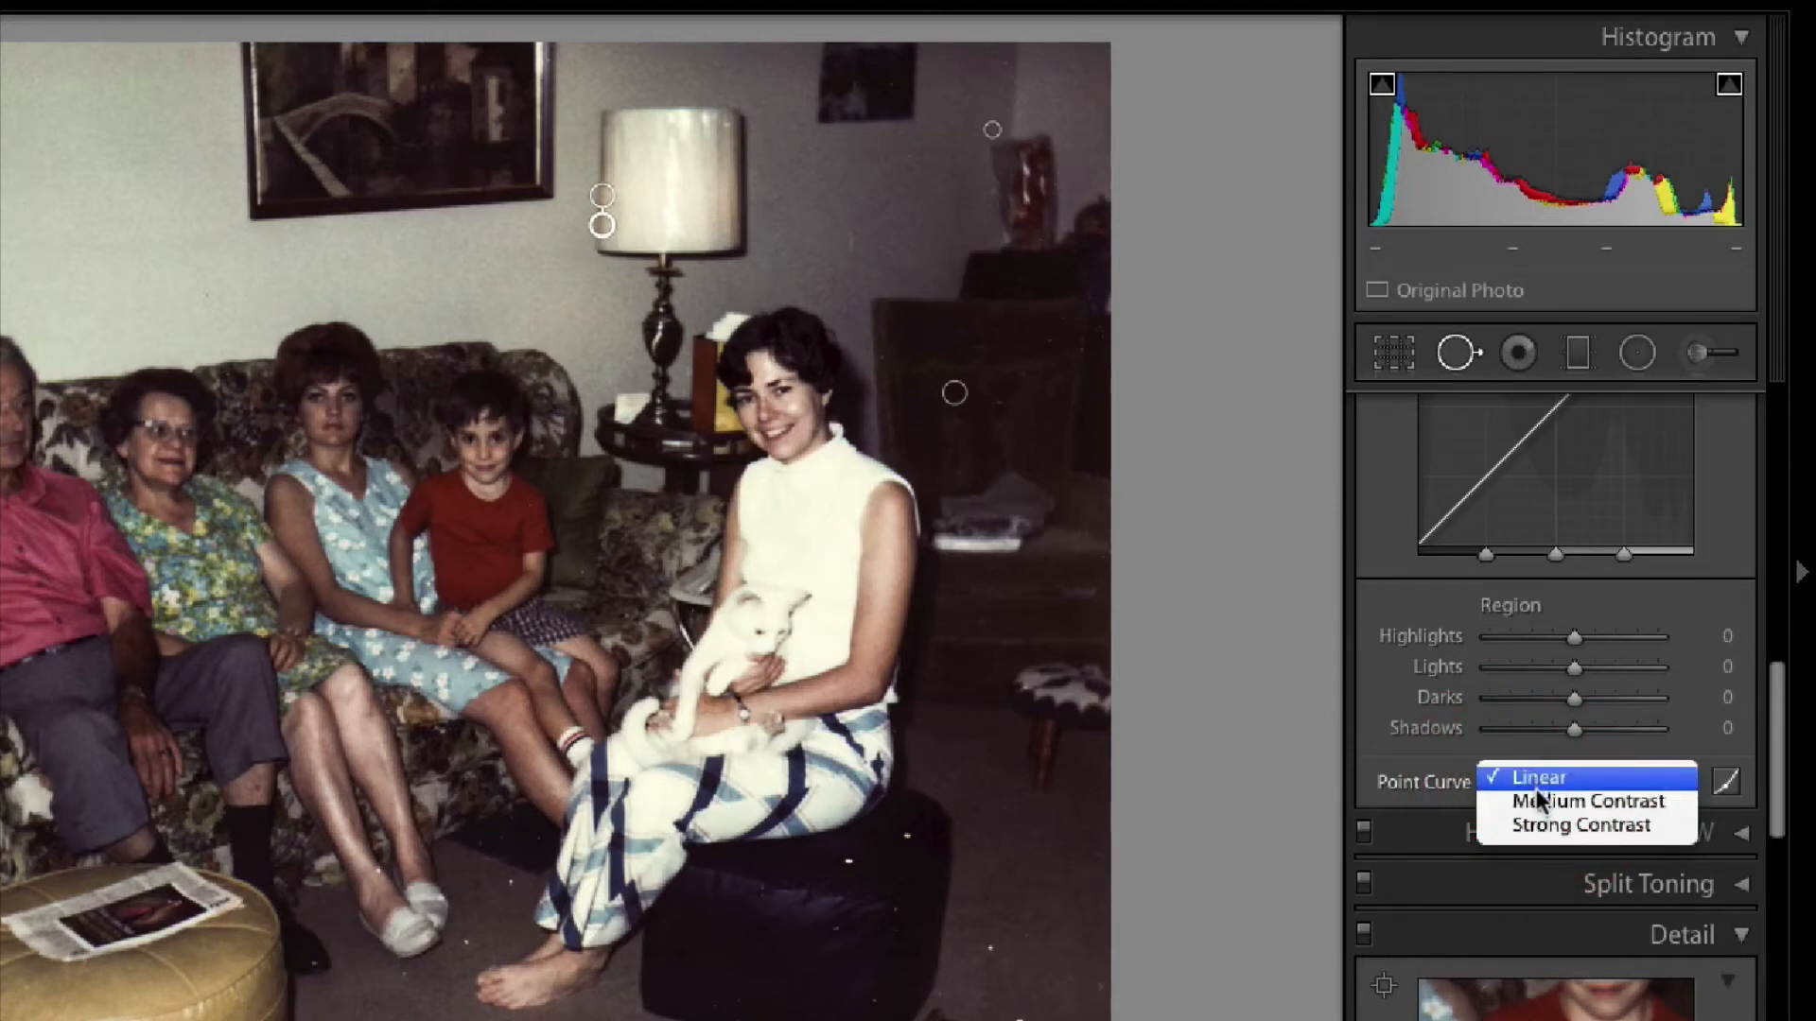
{"action": "left_click", "coordinate": [1538, 801]}
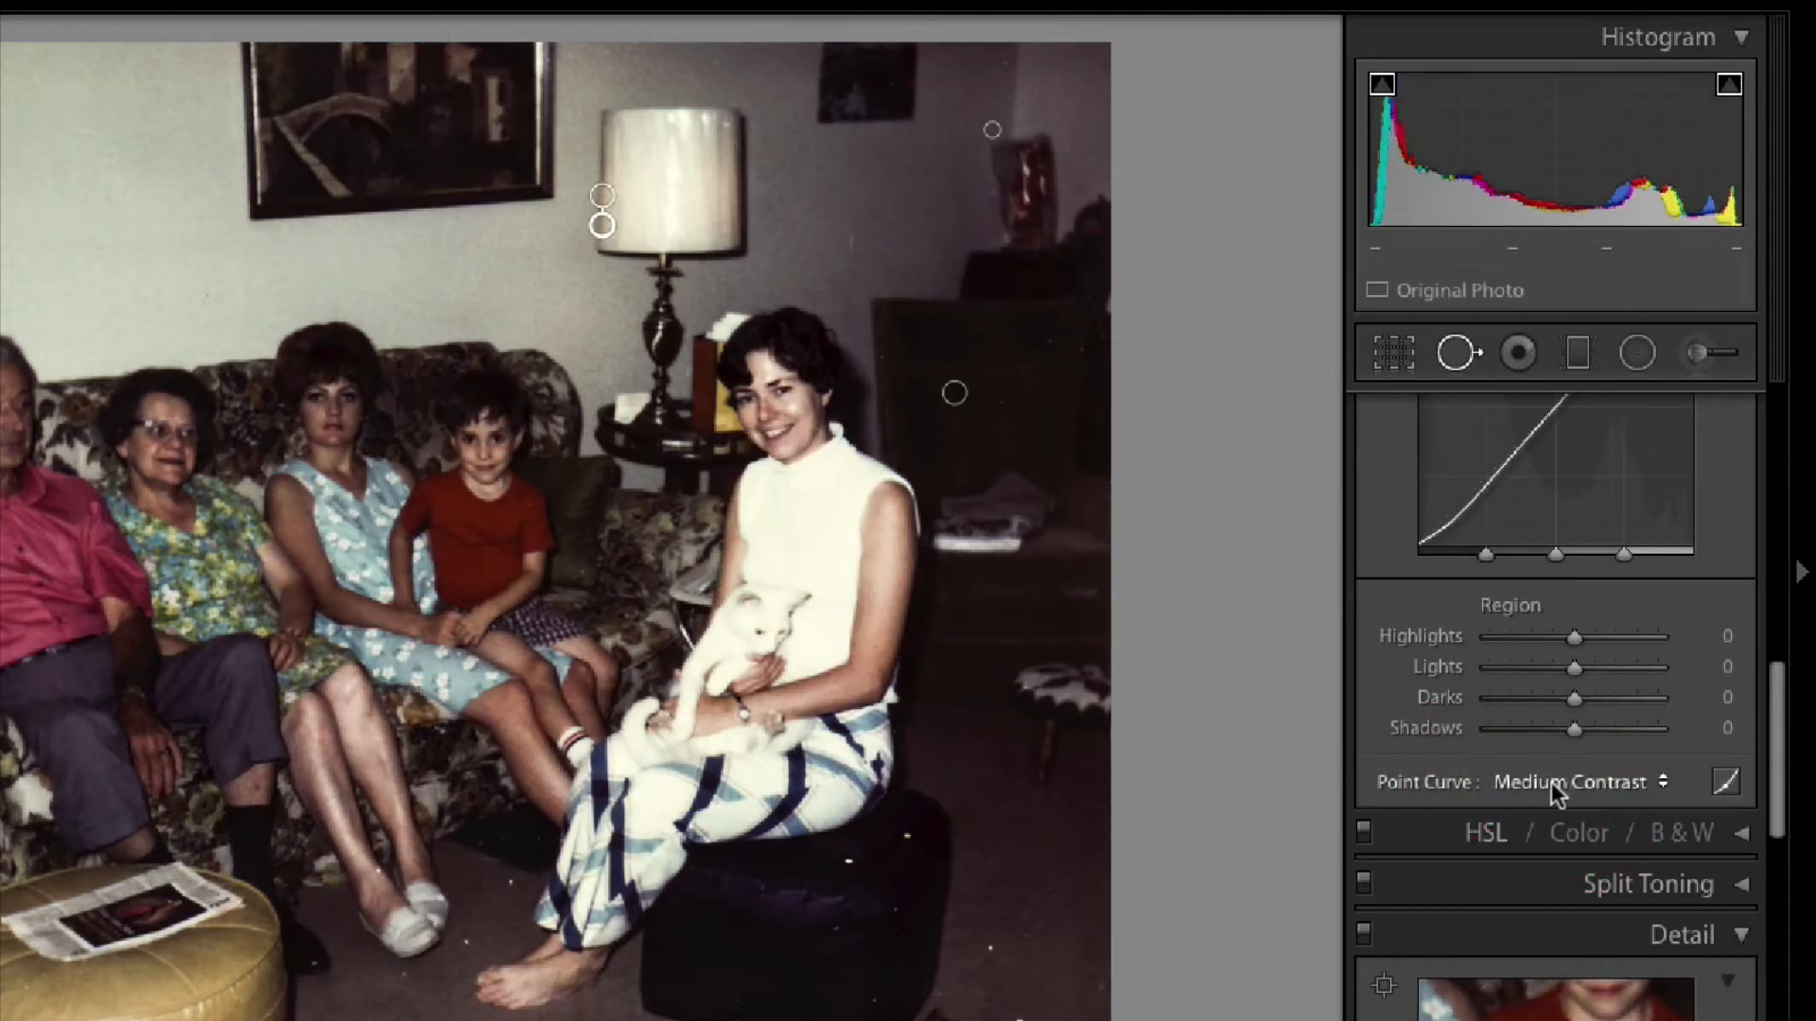
{"action": "left_click", "coordinate": [1551, 781]}
{"action": "left_click", "coordinate": [1558, 757]}
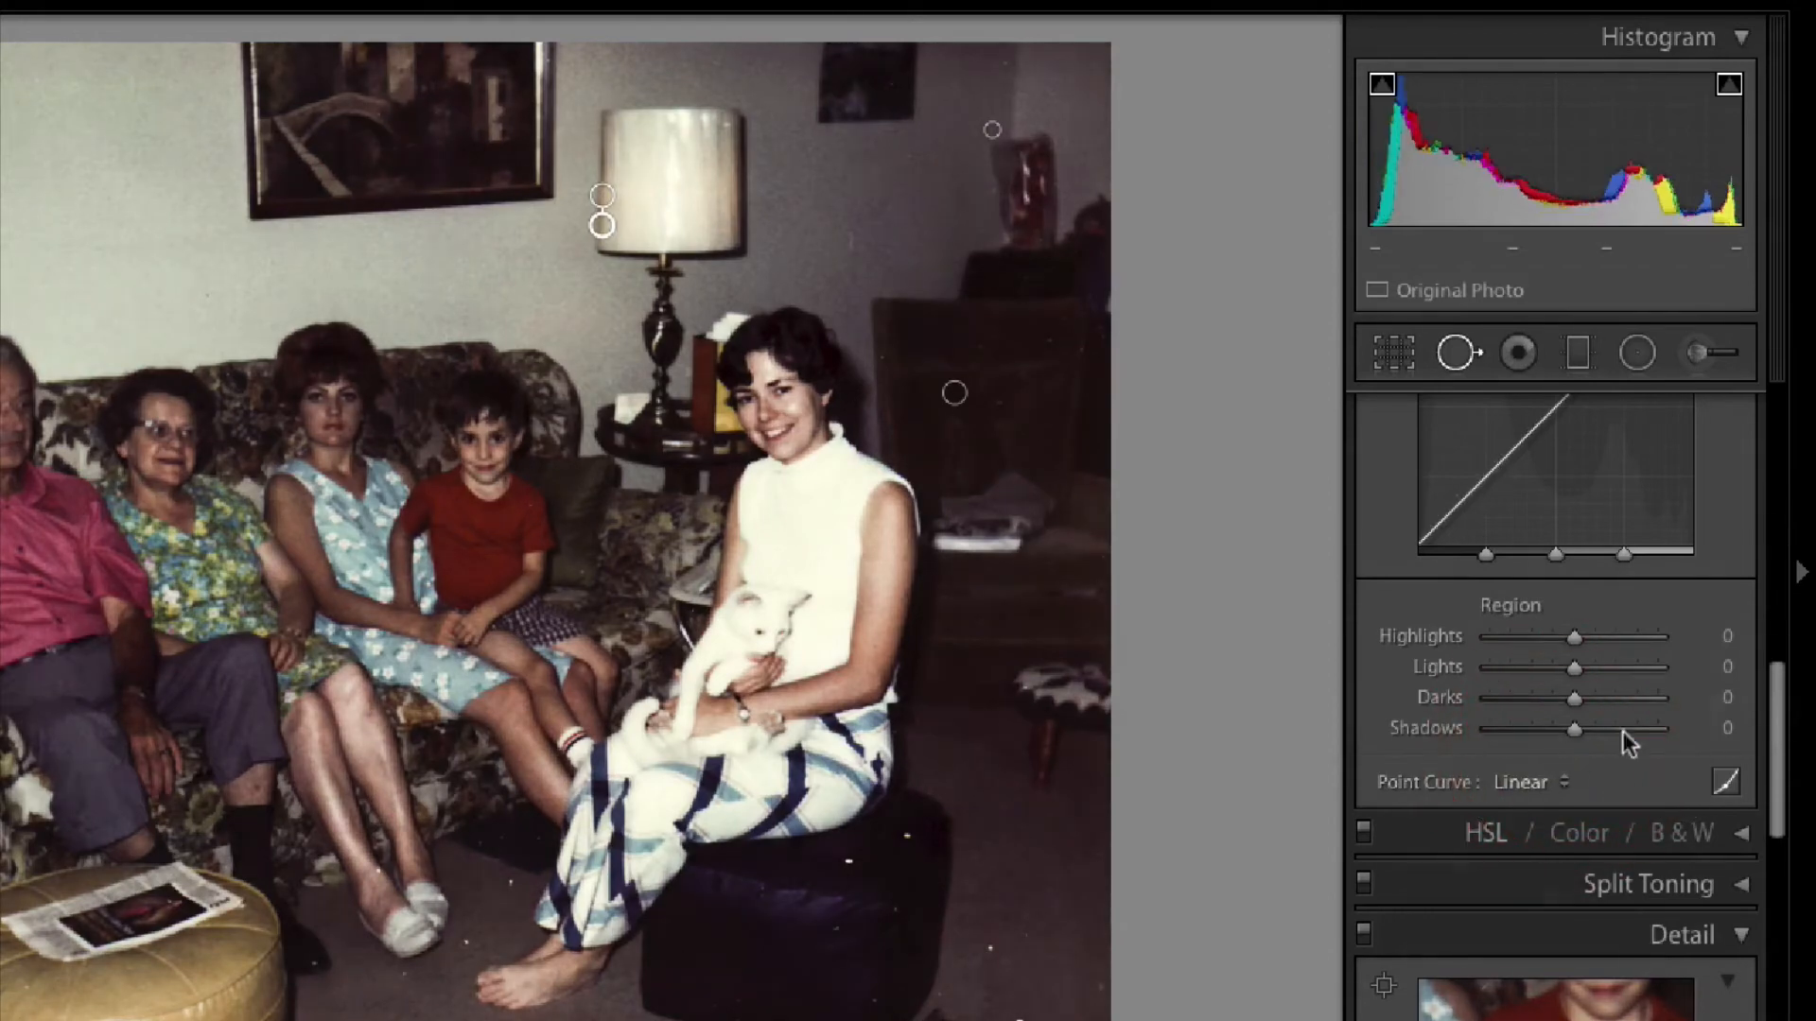
{"action": "left_click_drag", "start_coordinate": [1774, 705], "coordinate": [1740, 486]}
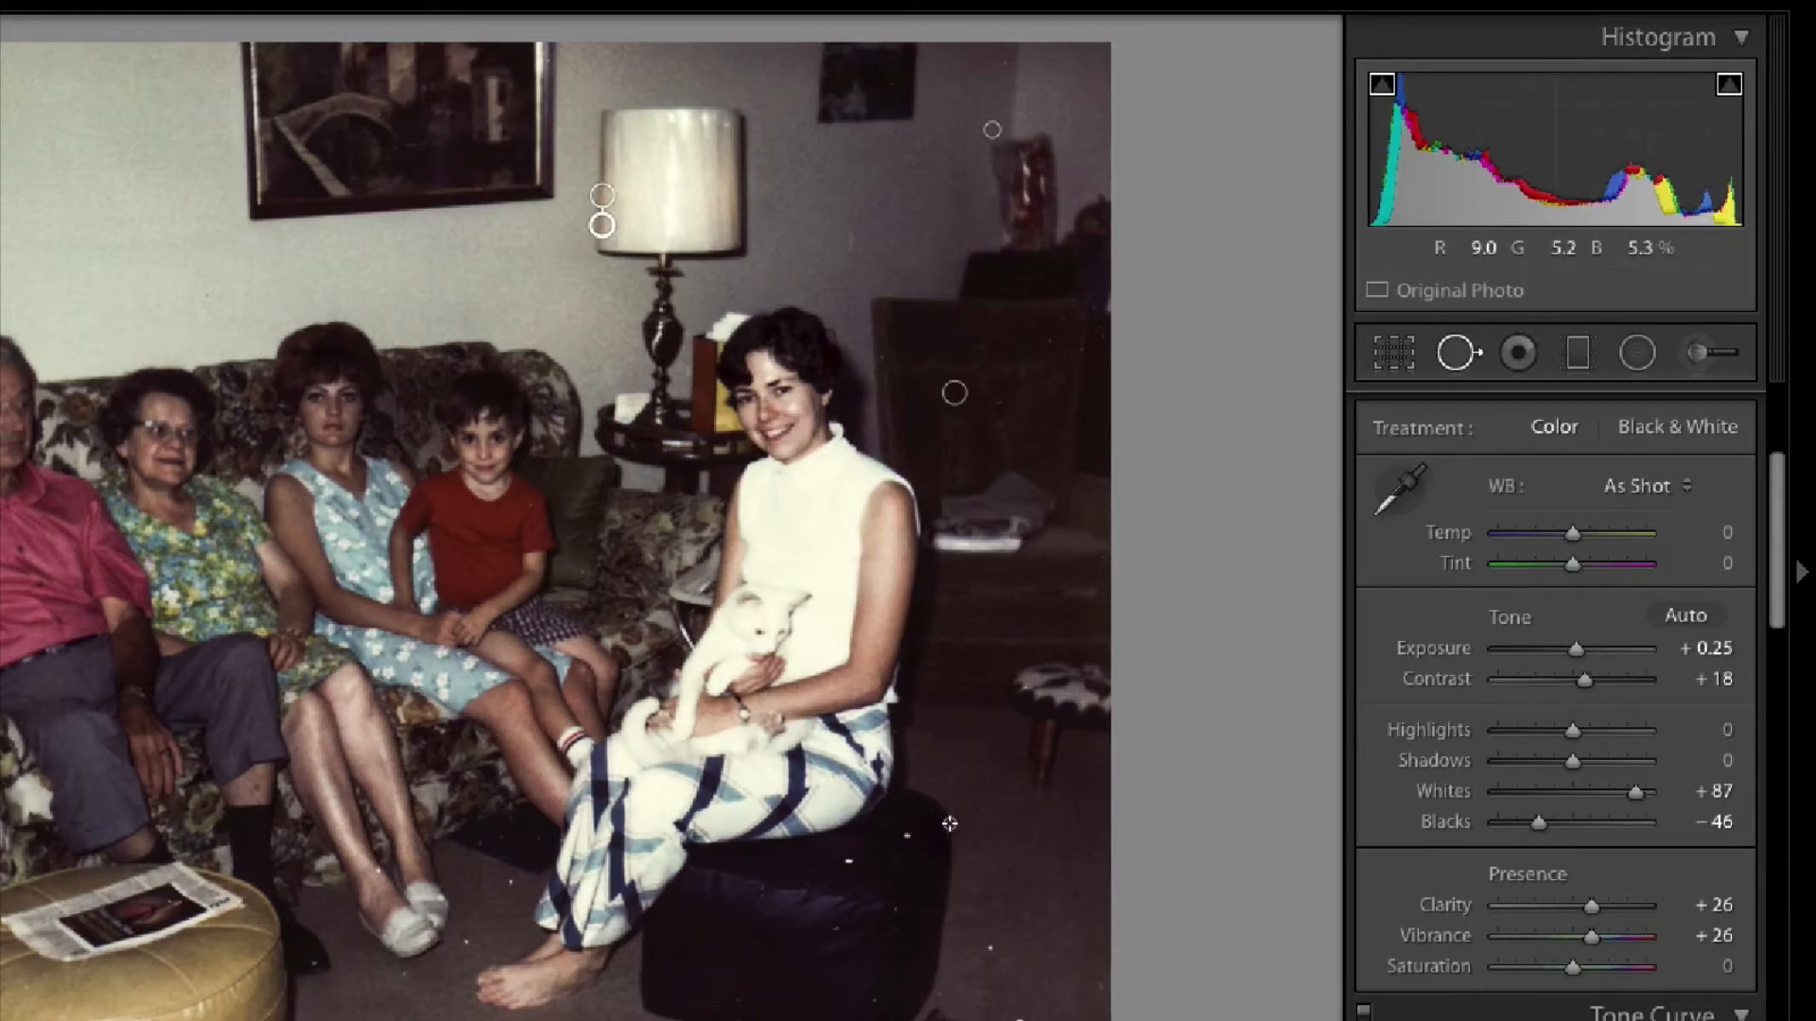
{"action": "left_click_drag", "start_coordinate": [1777, 582], "coordinate": [1778, 601]}
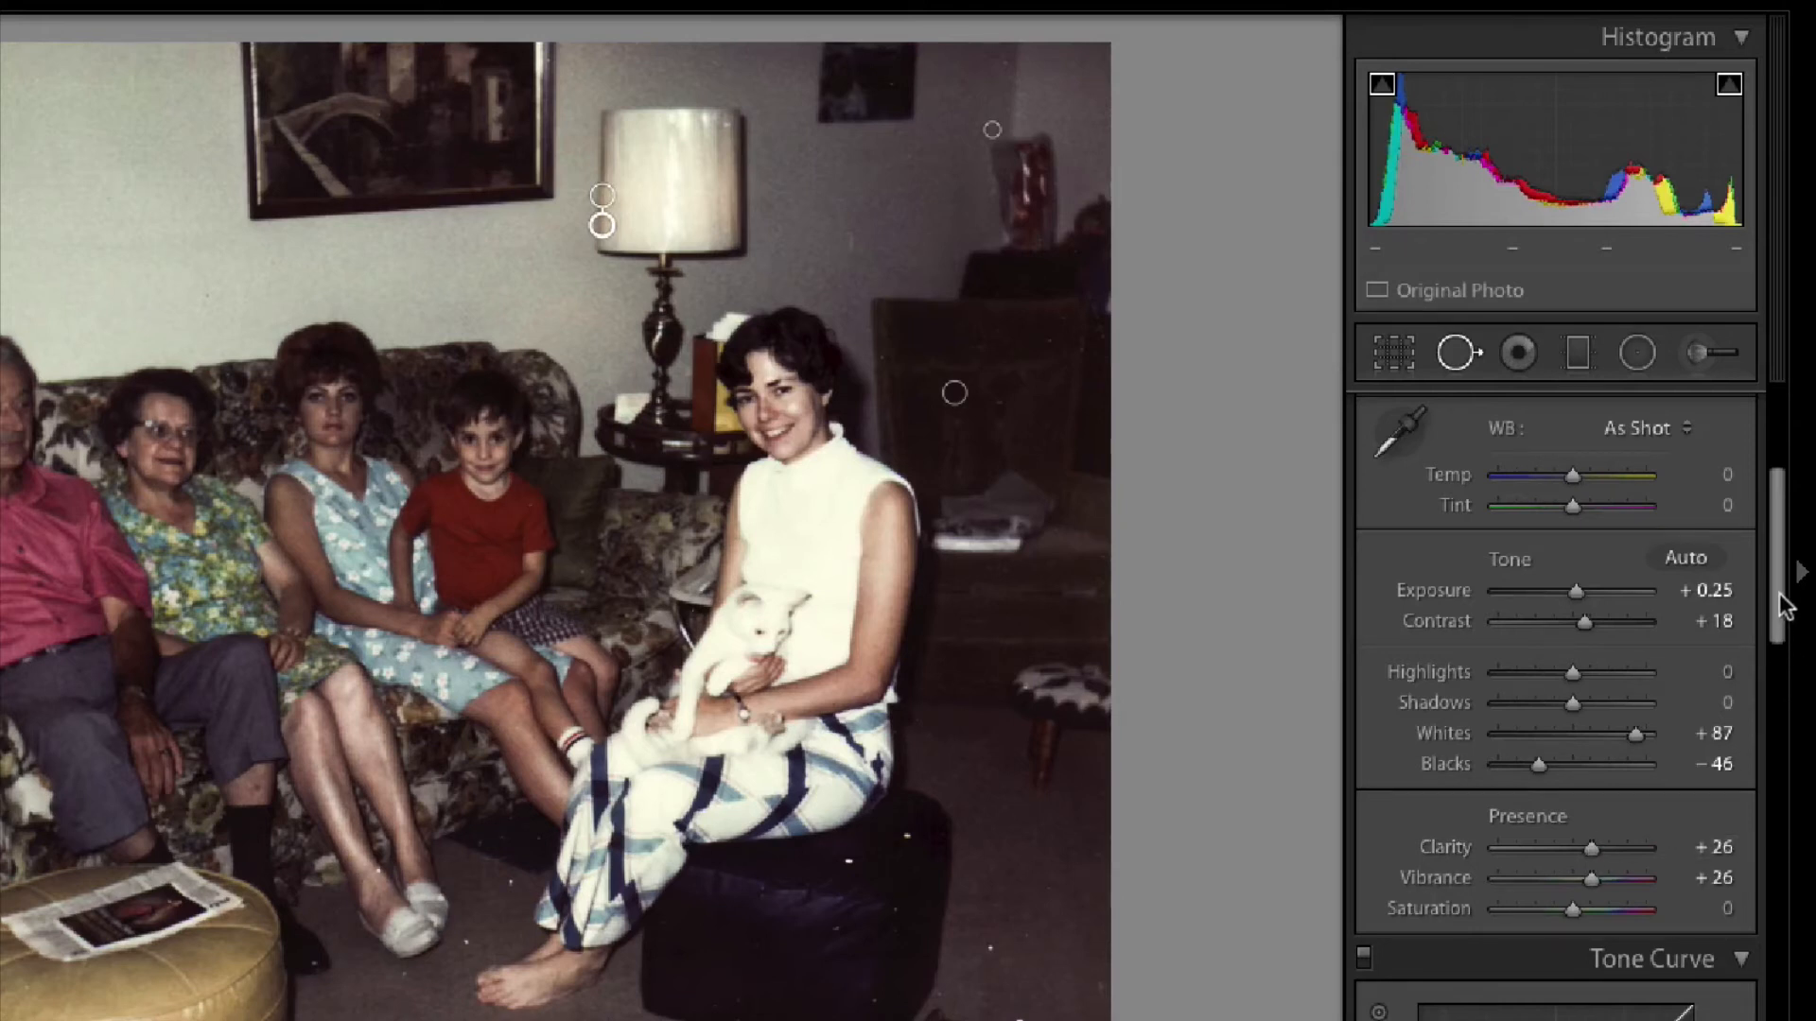
{"action": "left_click_drag", "start_coordinate": [1779, 601], "coordinate": [1779, 641]}
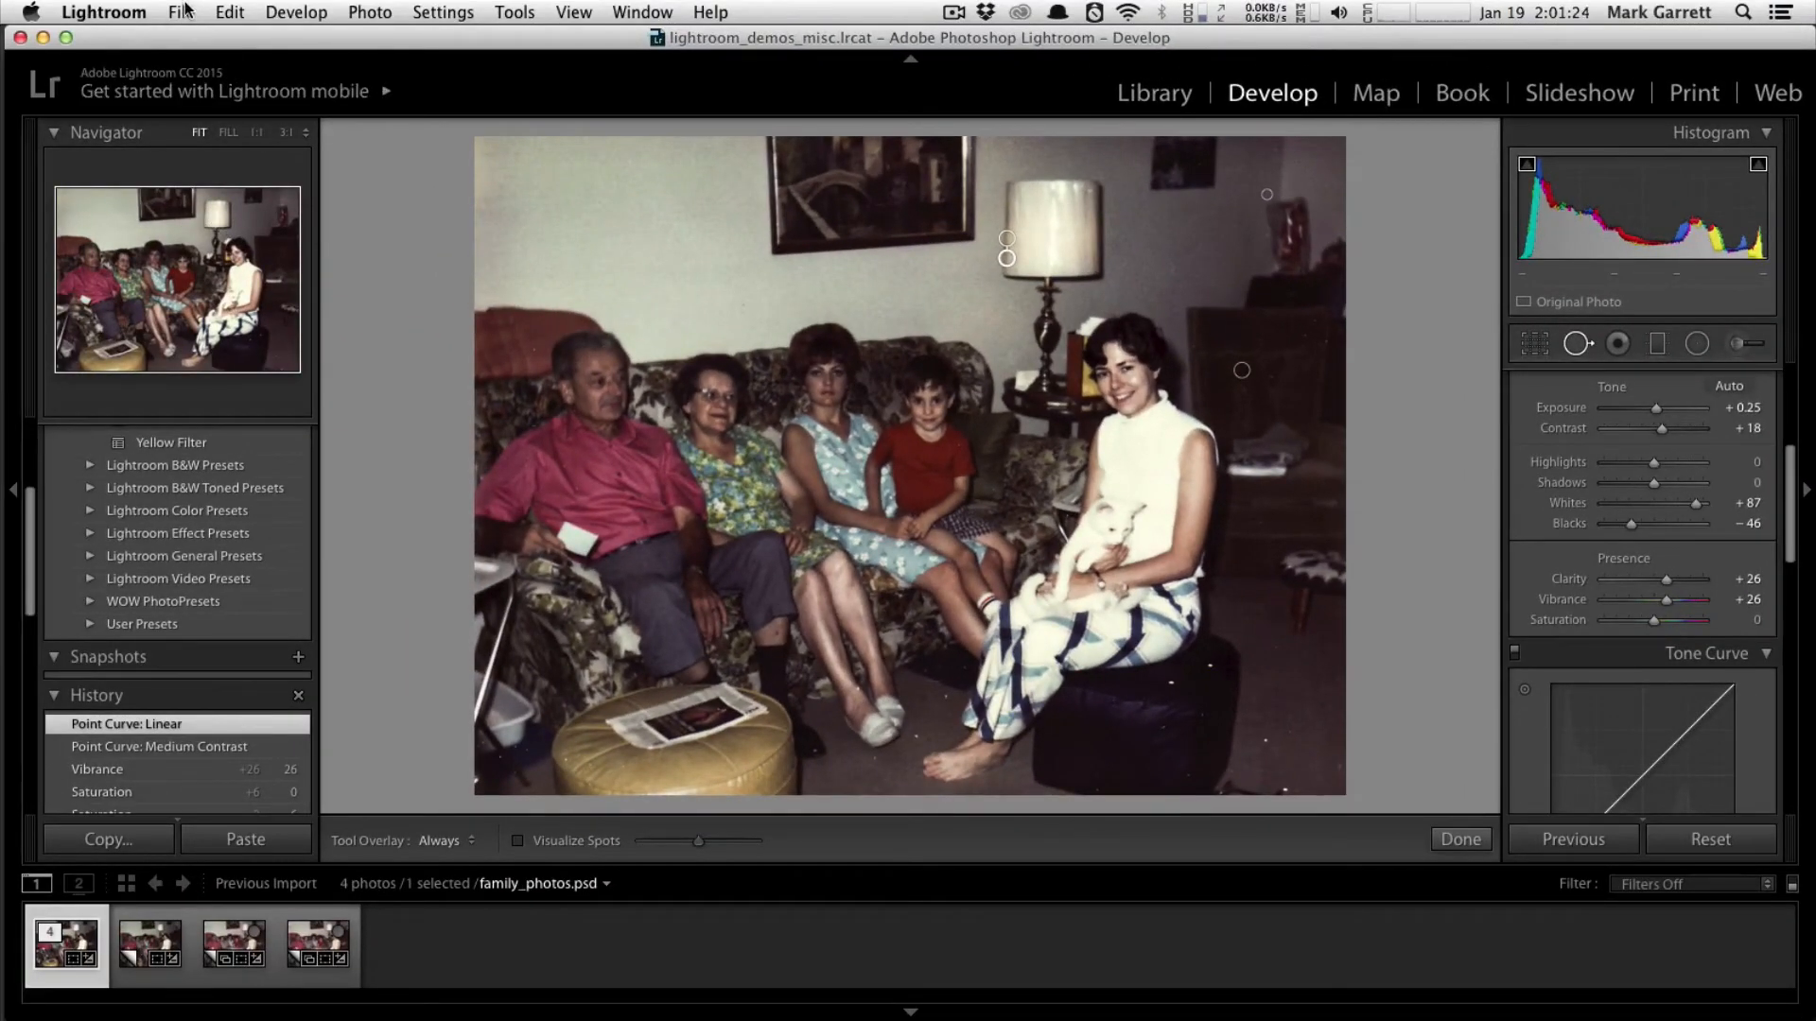
- Open the photo's export settings, check the folder chooser without changing the Desktop destination, and keep JPEG as the image format
{"action": "left_click", "coordinate": [183, 11]}
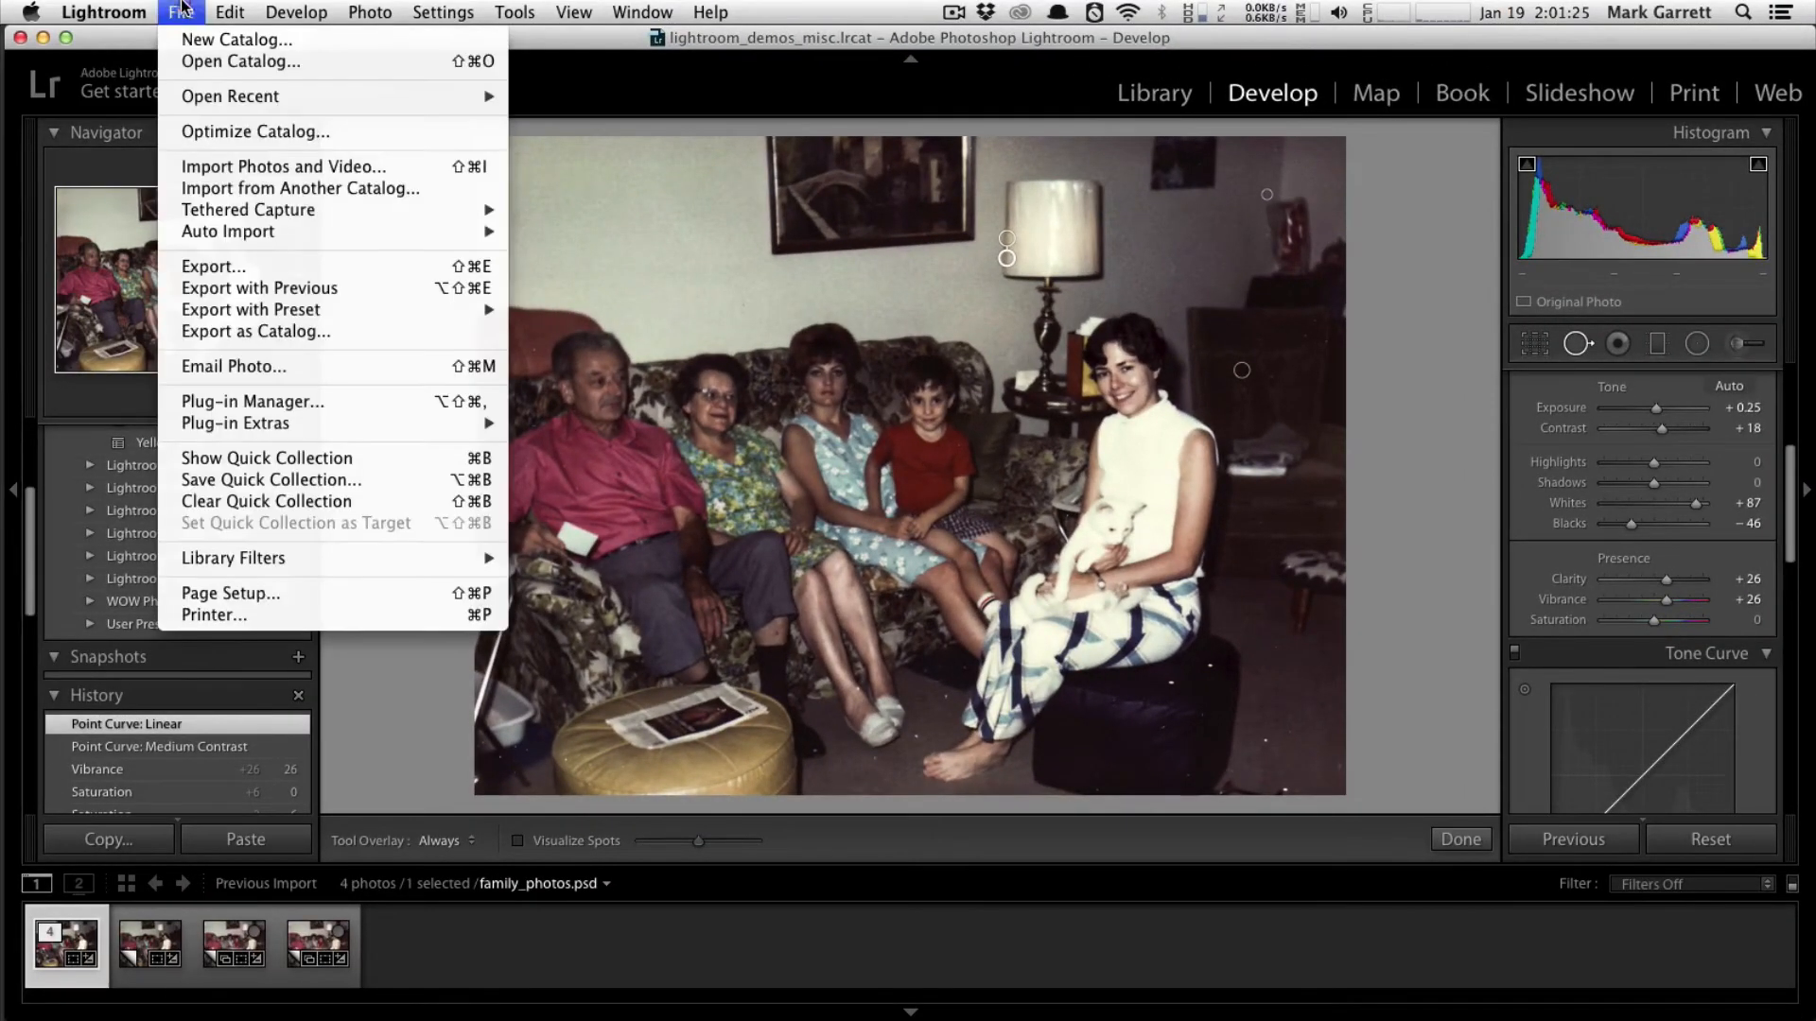
{"action": "left_click", "coordinate": [232, 270]}
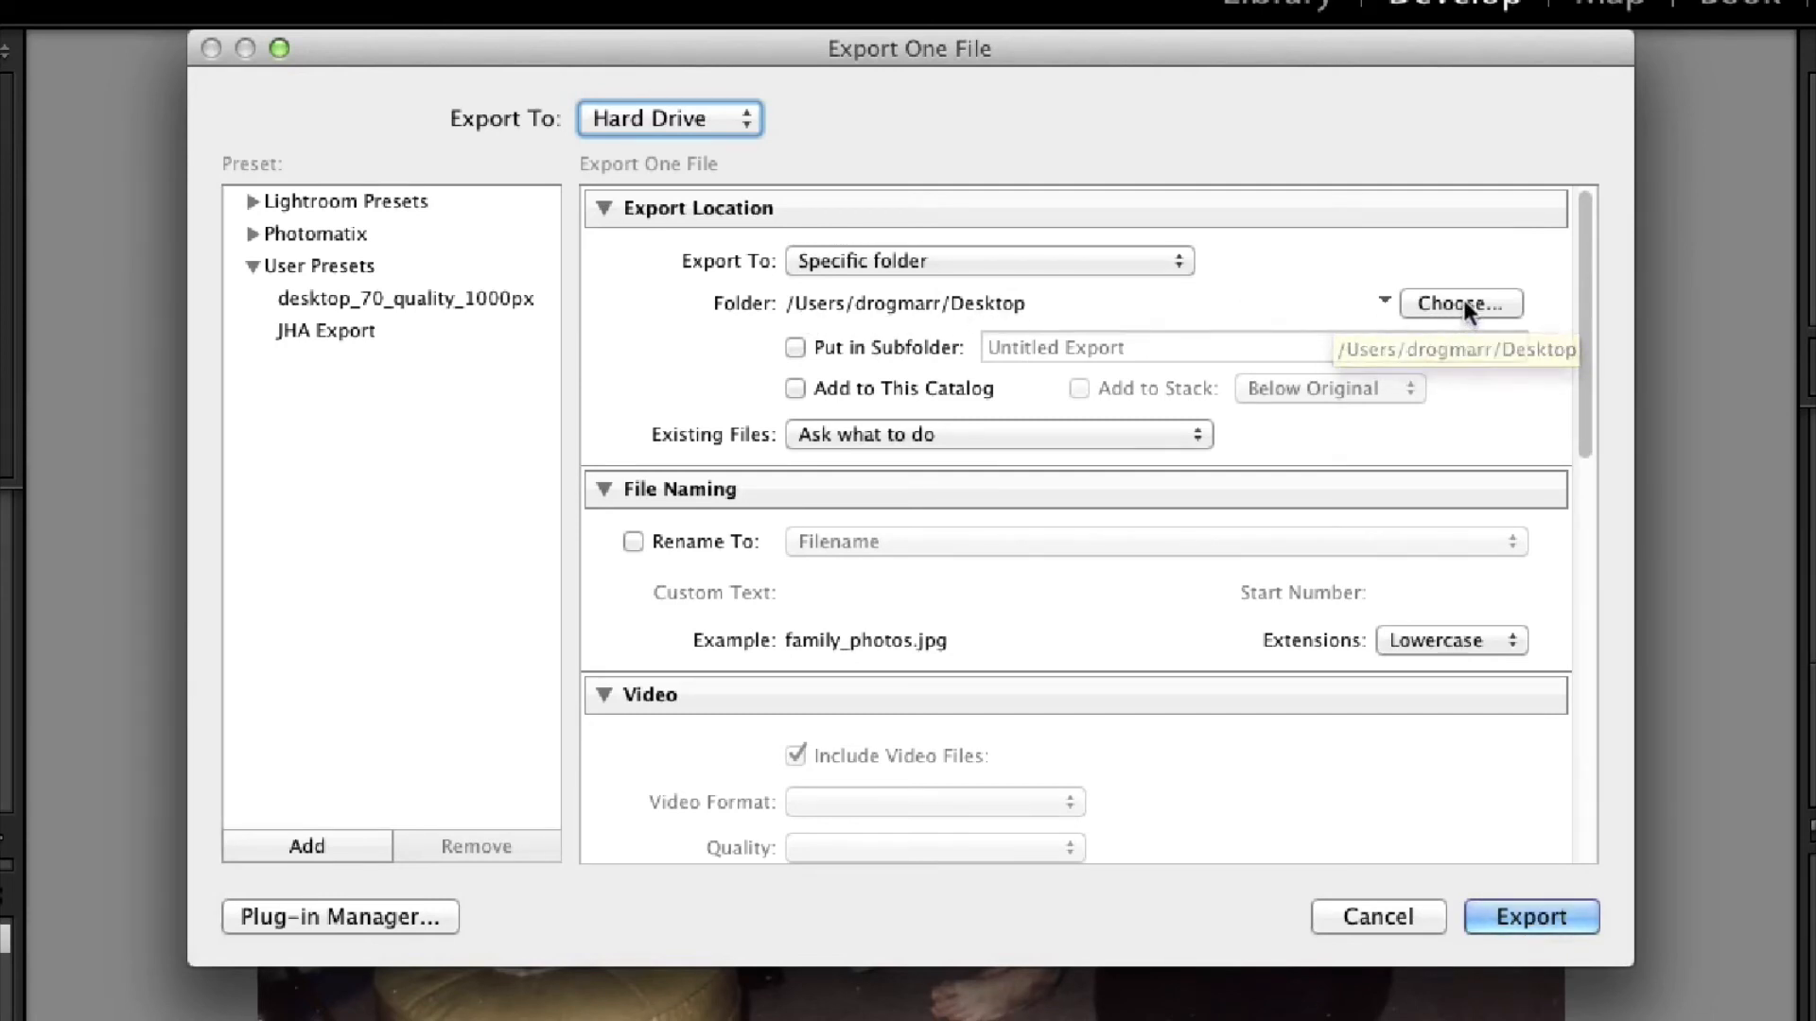
{"action": "left_click", "coordinate": [1432, 300]}
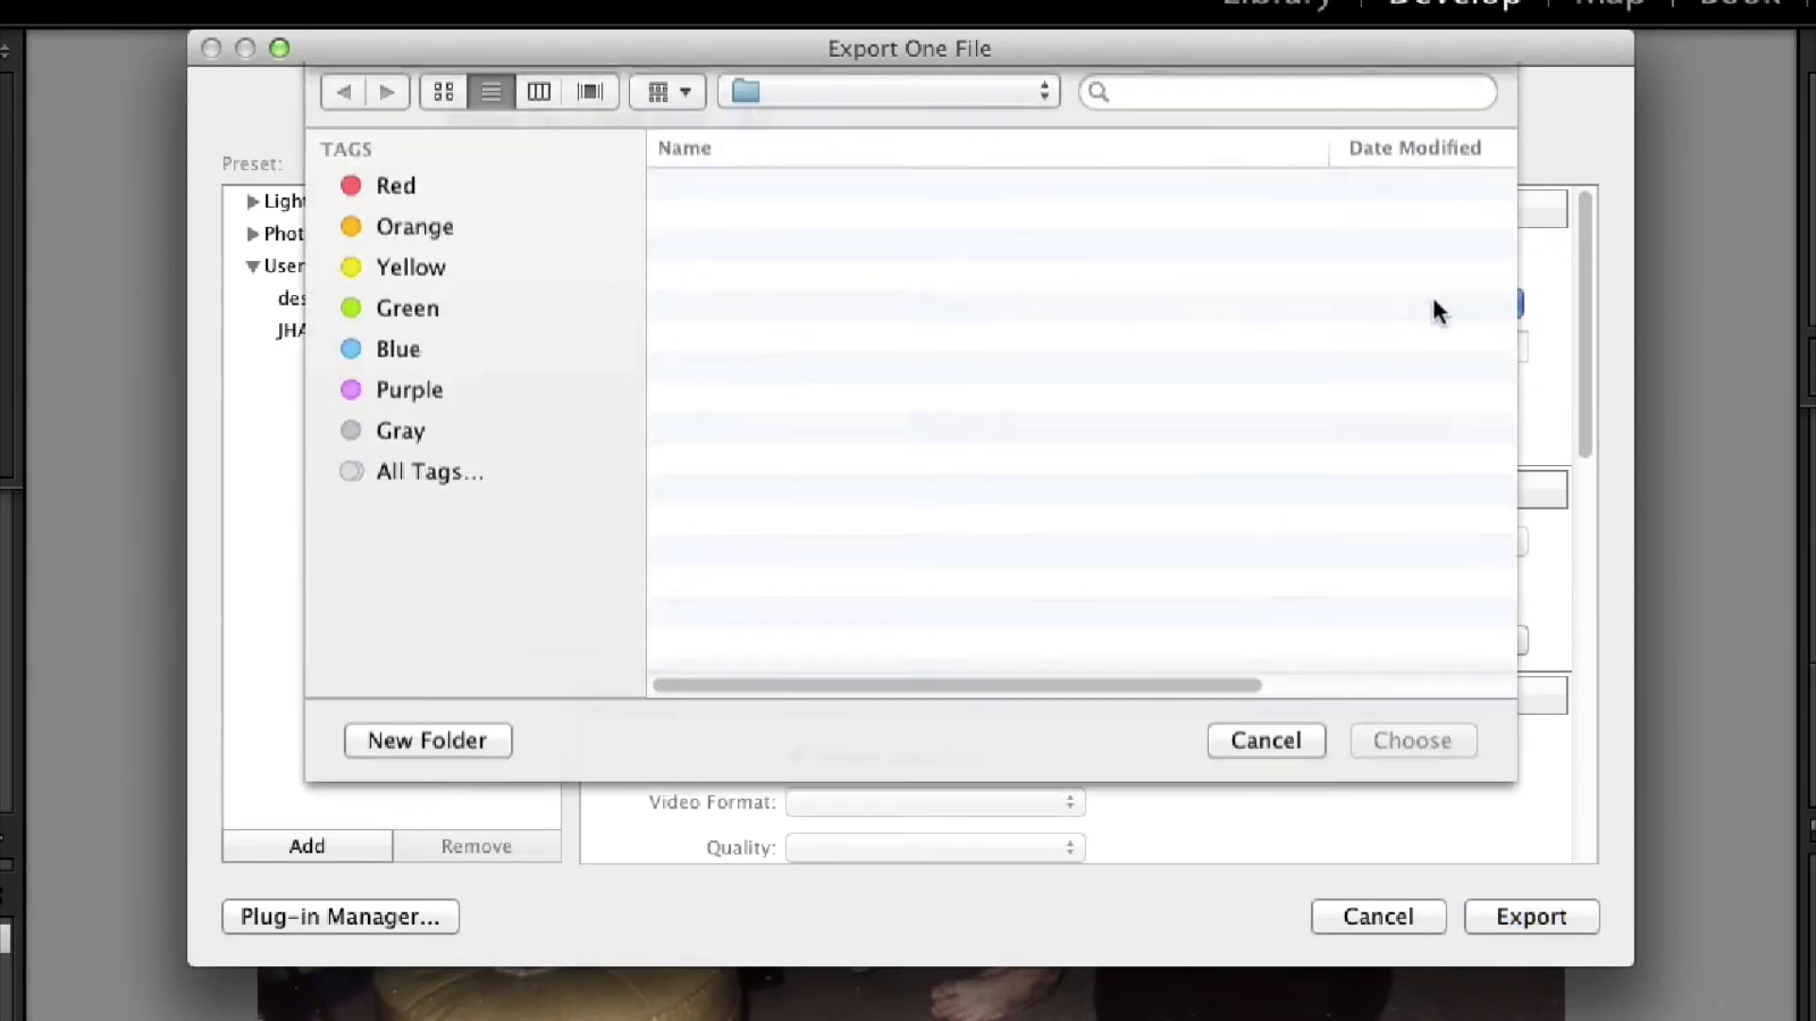
{"action": "left_click", "coordinate": [1266, 752]}
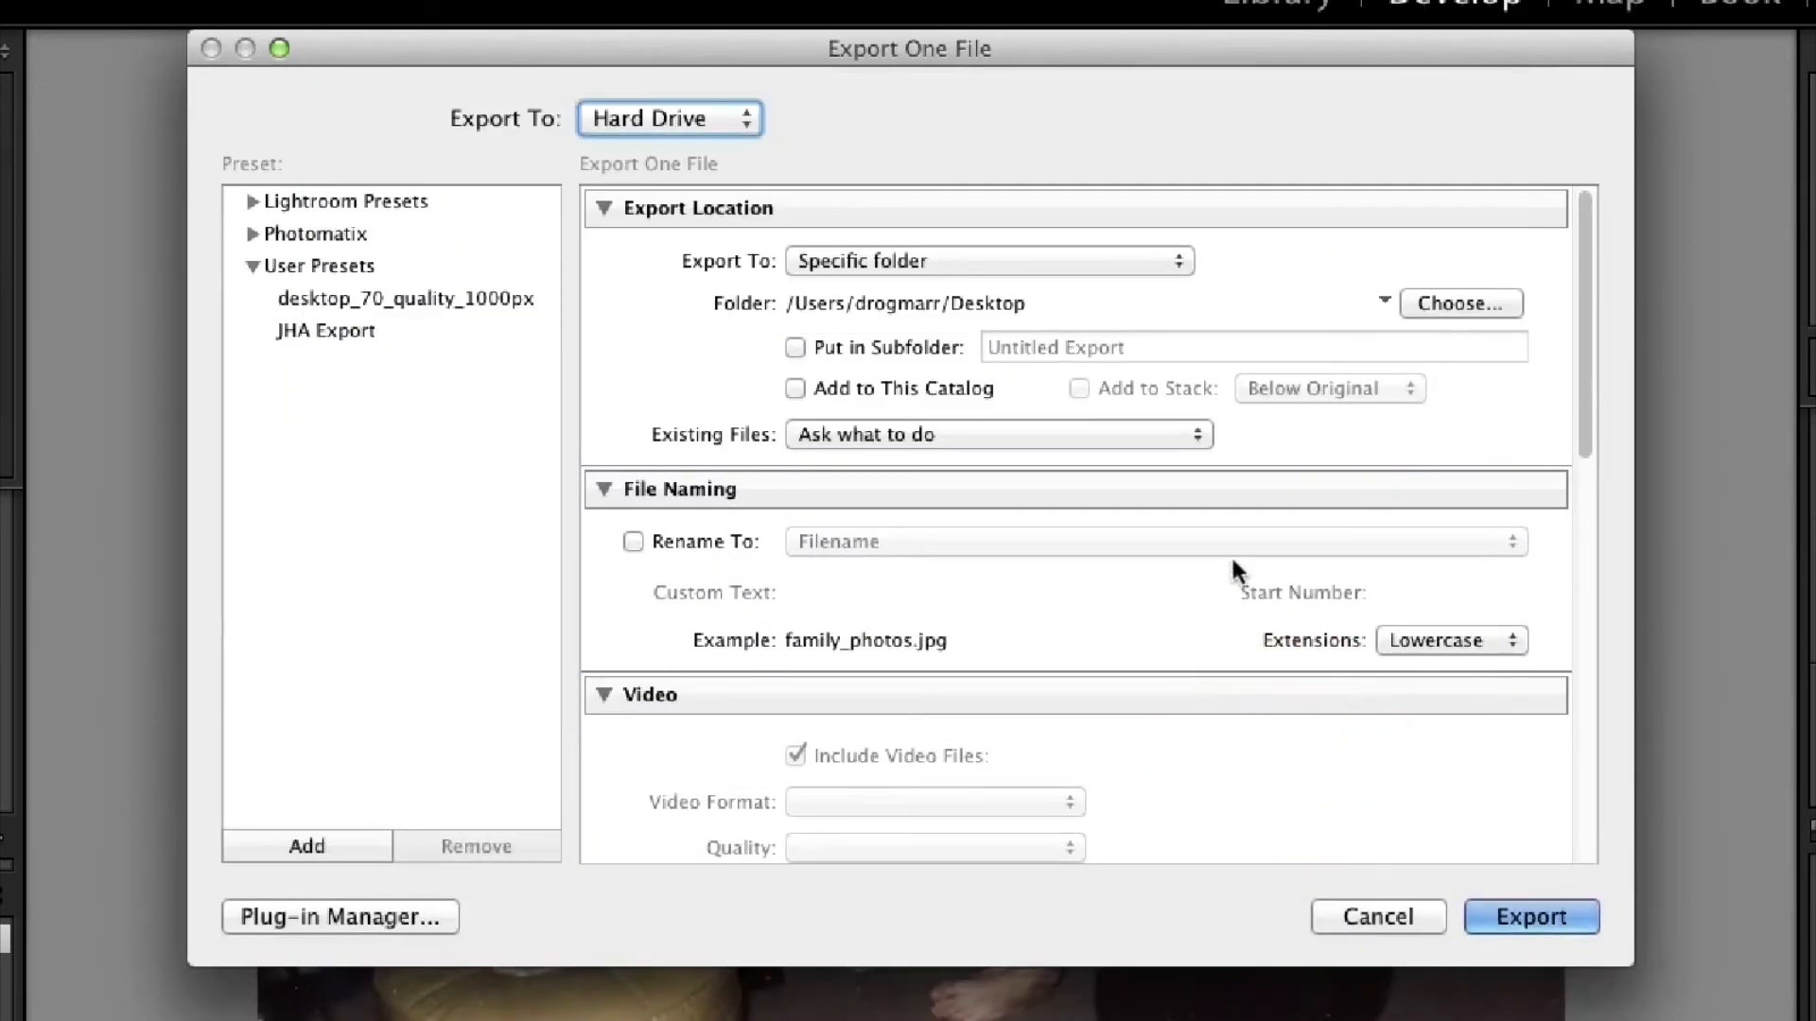
{"action": "scroll", "coordinate": [1110, 709], "scroll_direction": "down", "scroll_amount": 10}
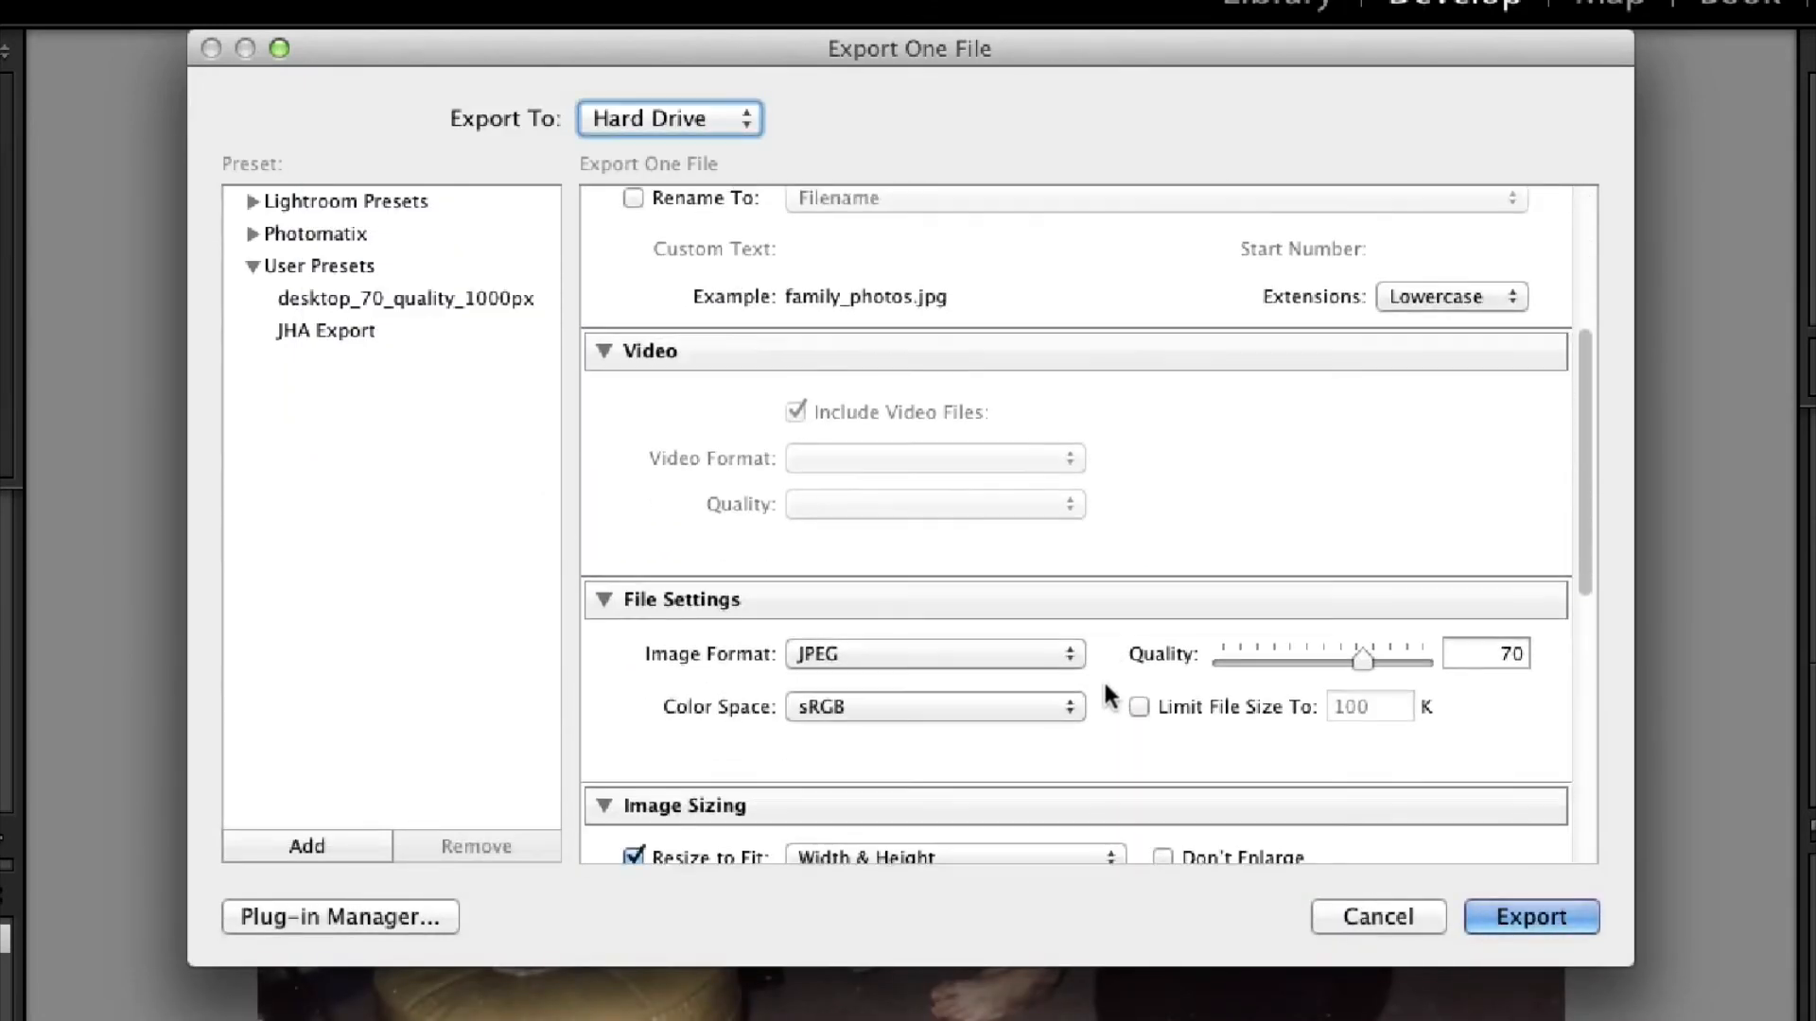
{"action": "scroll", "coordinate": [1103, 678], "scroll_direction": "down", "scroll_amount": 2}
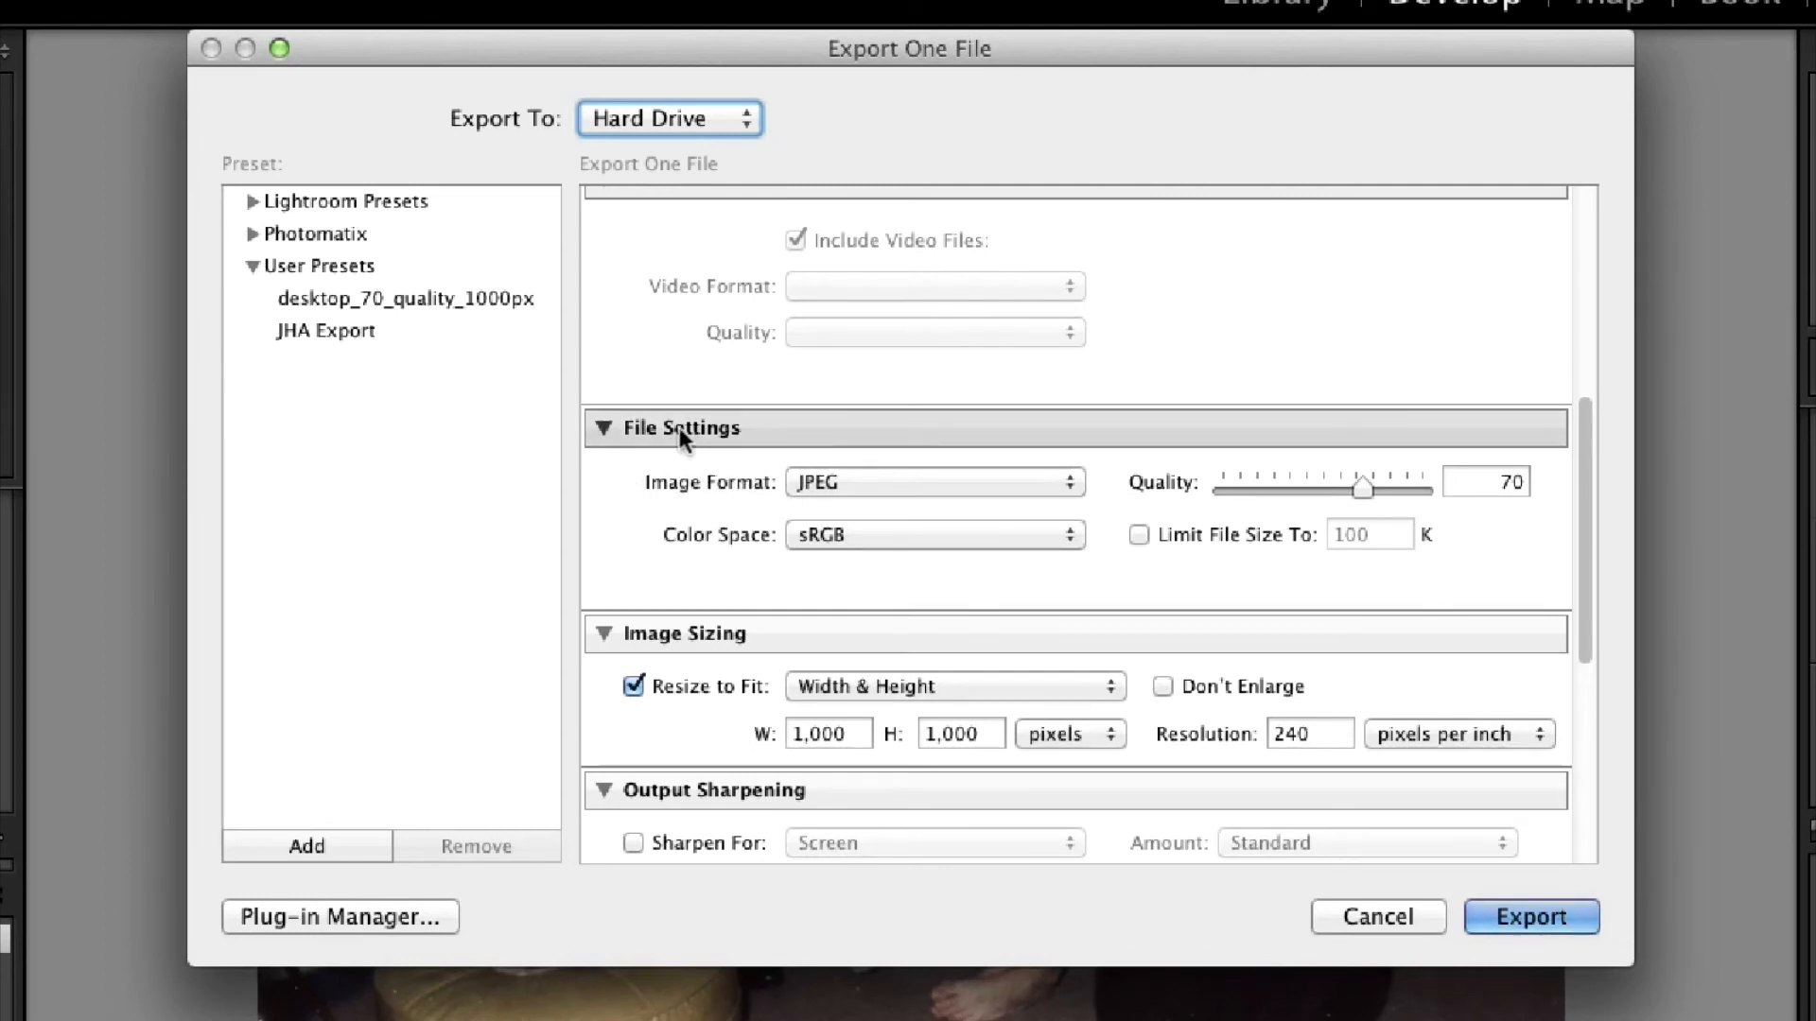
{"action": "left_click", "coordinate": [849, 480]}
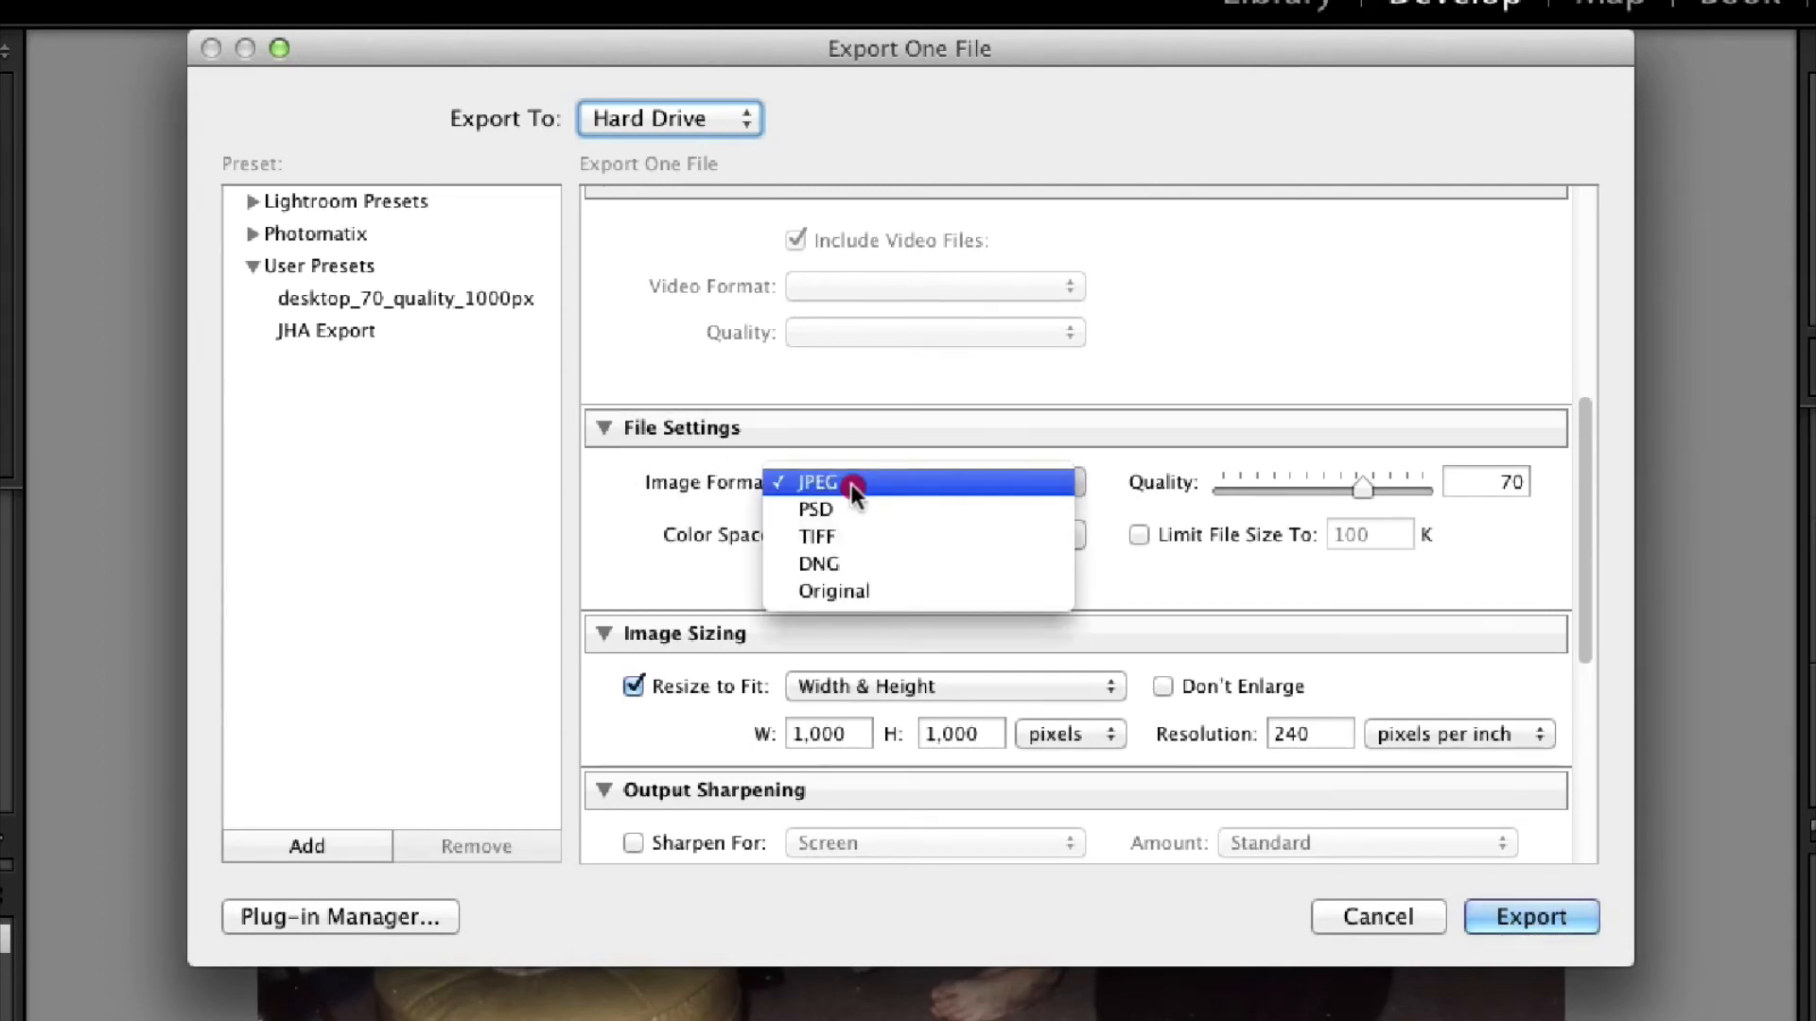
{"action": "left_click", "coordinate": [849, 484]}
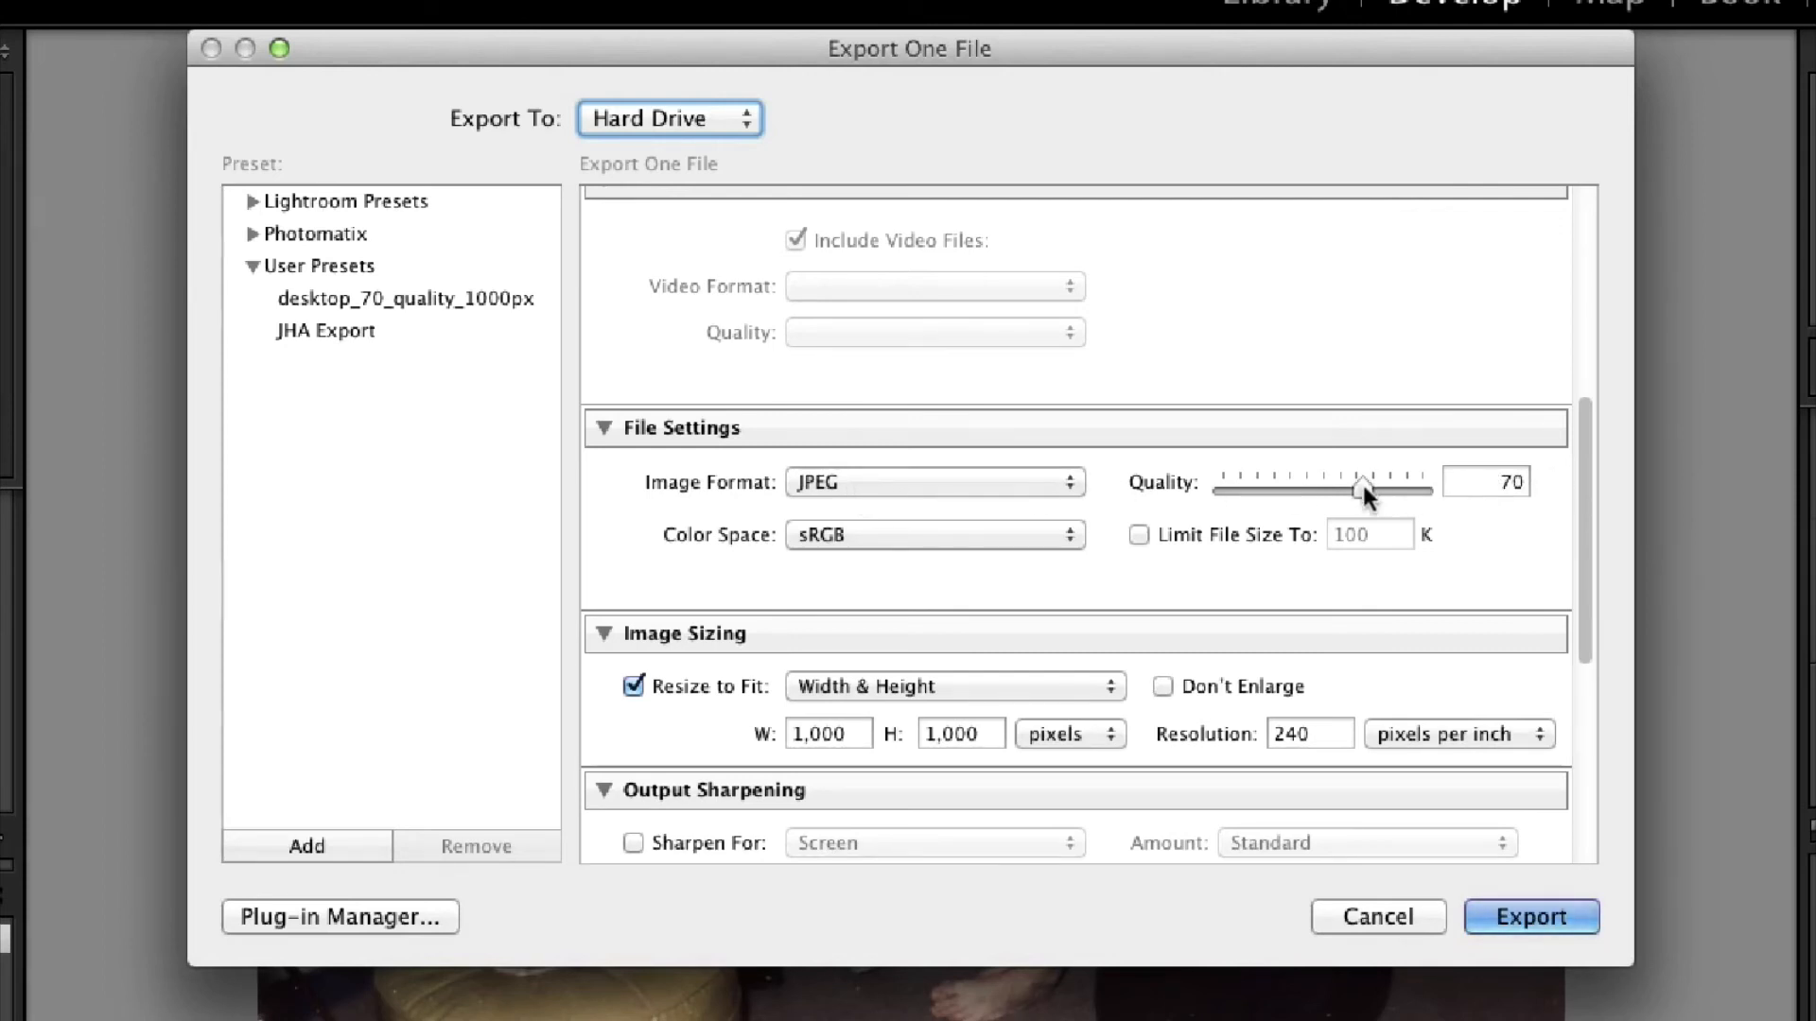
- Turn off Resize to Fit in the export's Image Sizing settings
{"action": "left_click_drag", "start_coordinate": [1581, 482], "coordinate": [1564, 617]}
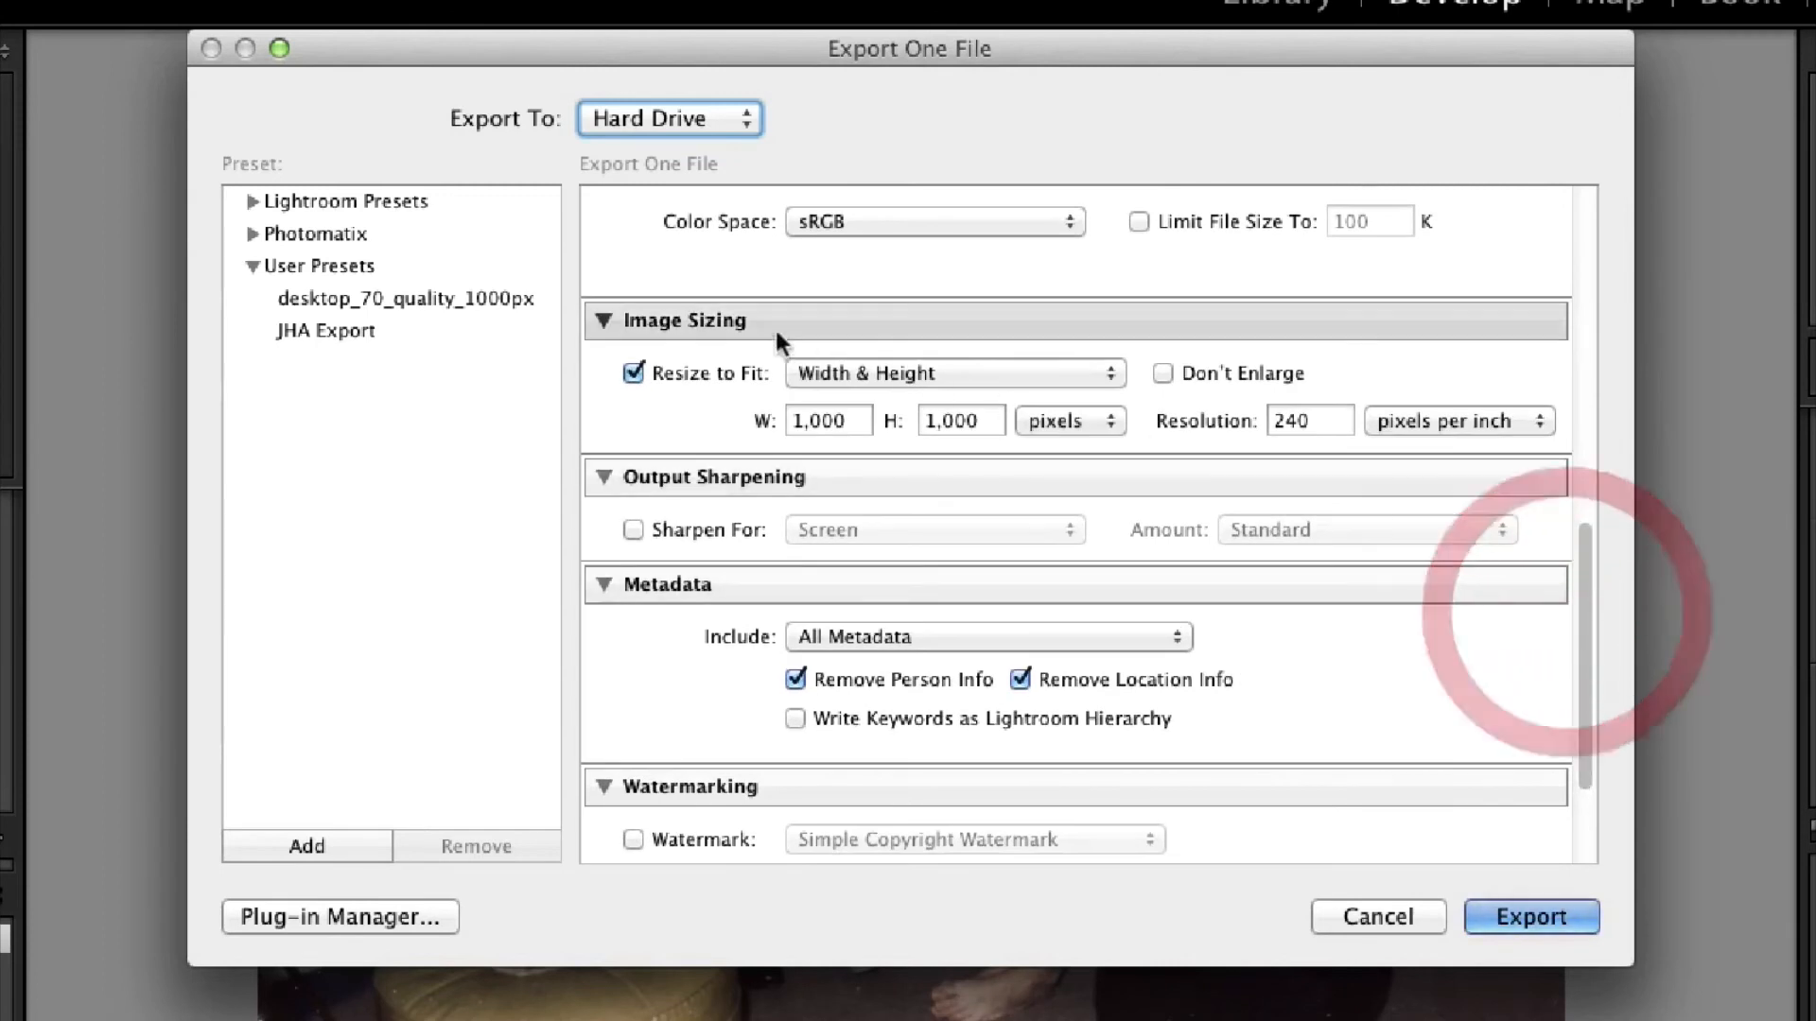
{"action": "left_click", "coordinate": [633, 373]}
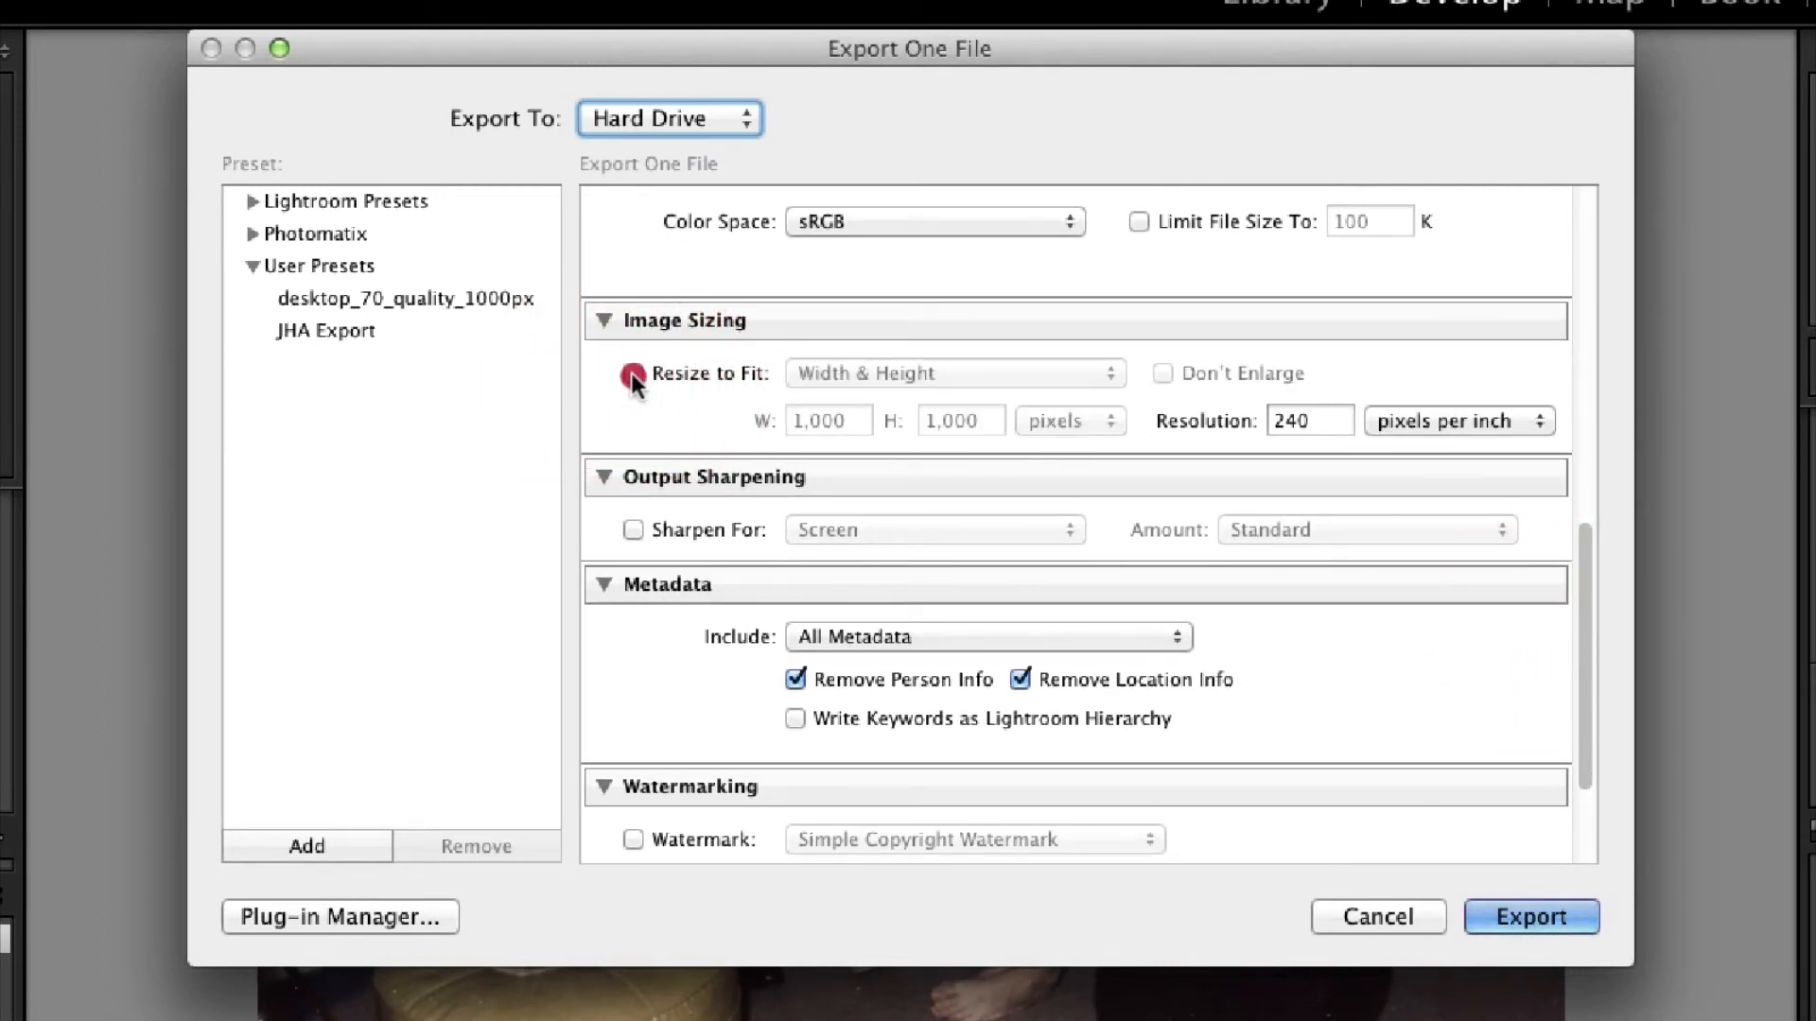
{"action": "left_click", "coordinate": [632, 373]}
{"action": "left_click", "coordinate": [632, 373]}
{"action": "left_click", "coordinate": [634, 373]}
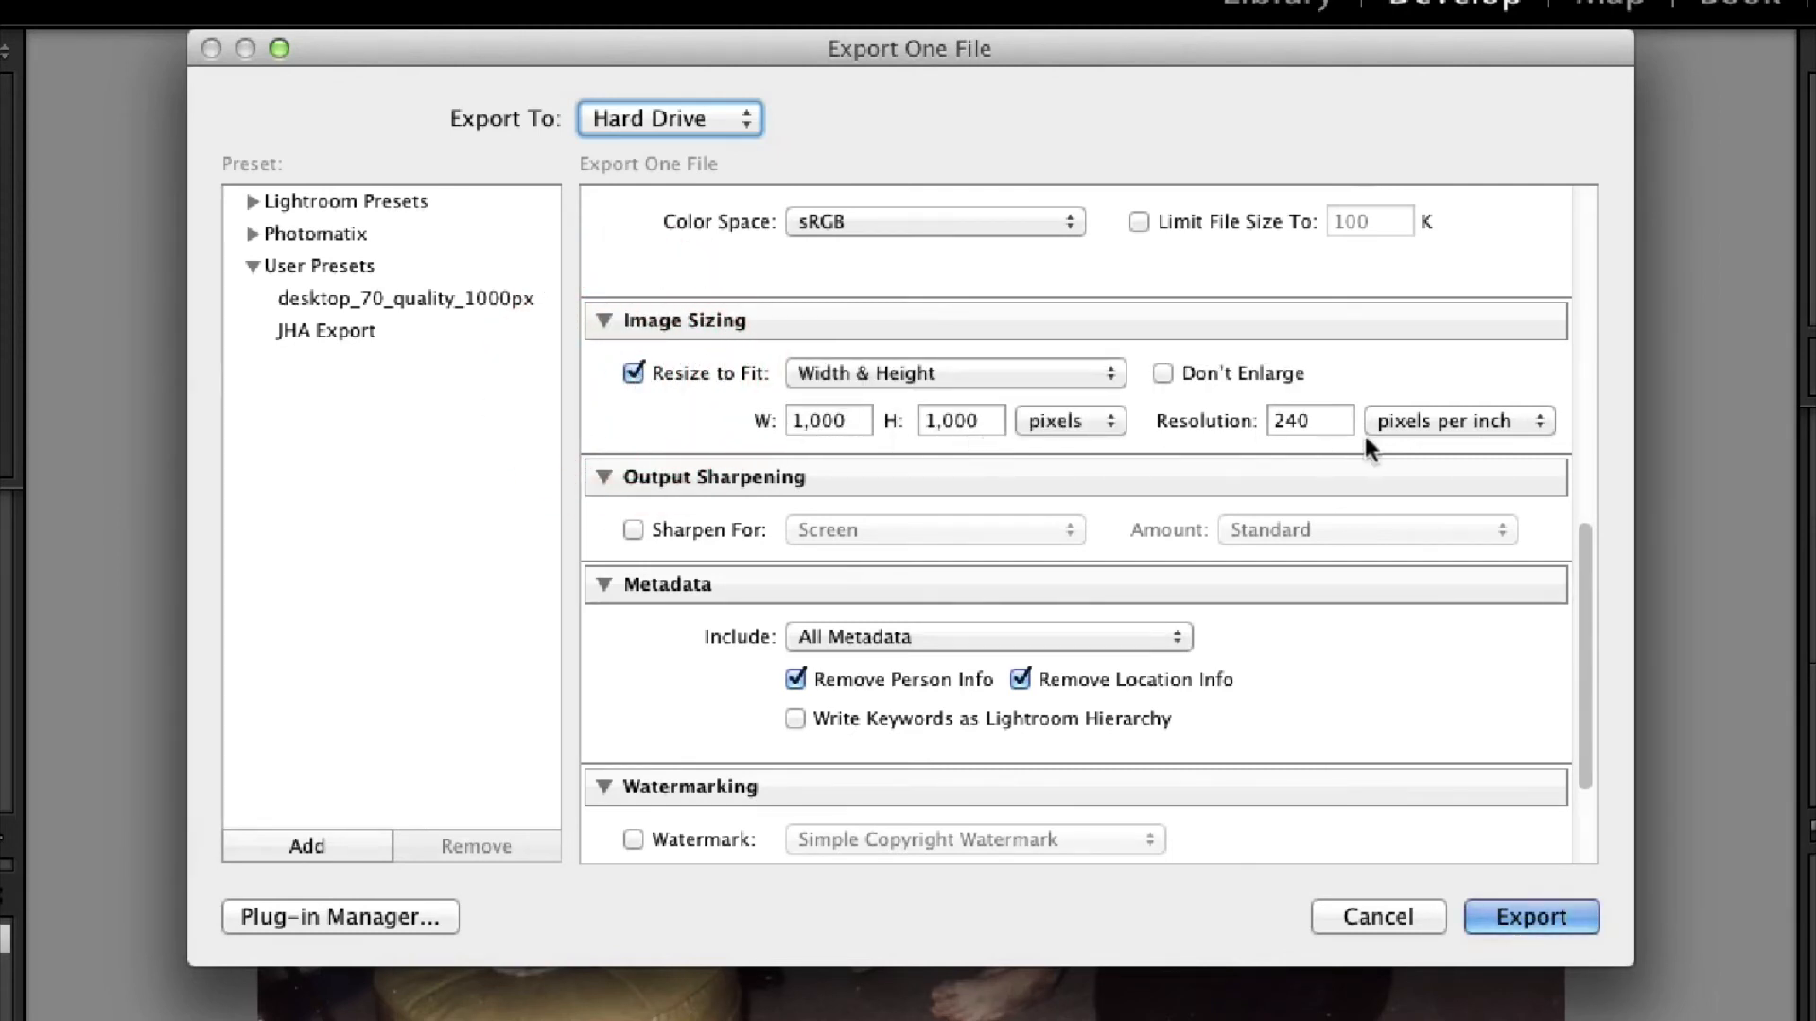
{"action": "left_click", "coordinate": [633, 373]}
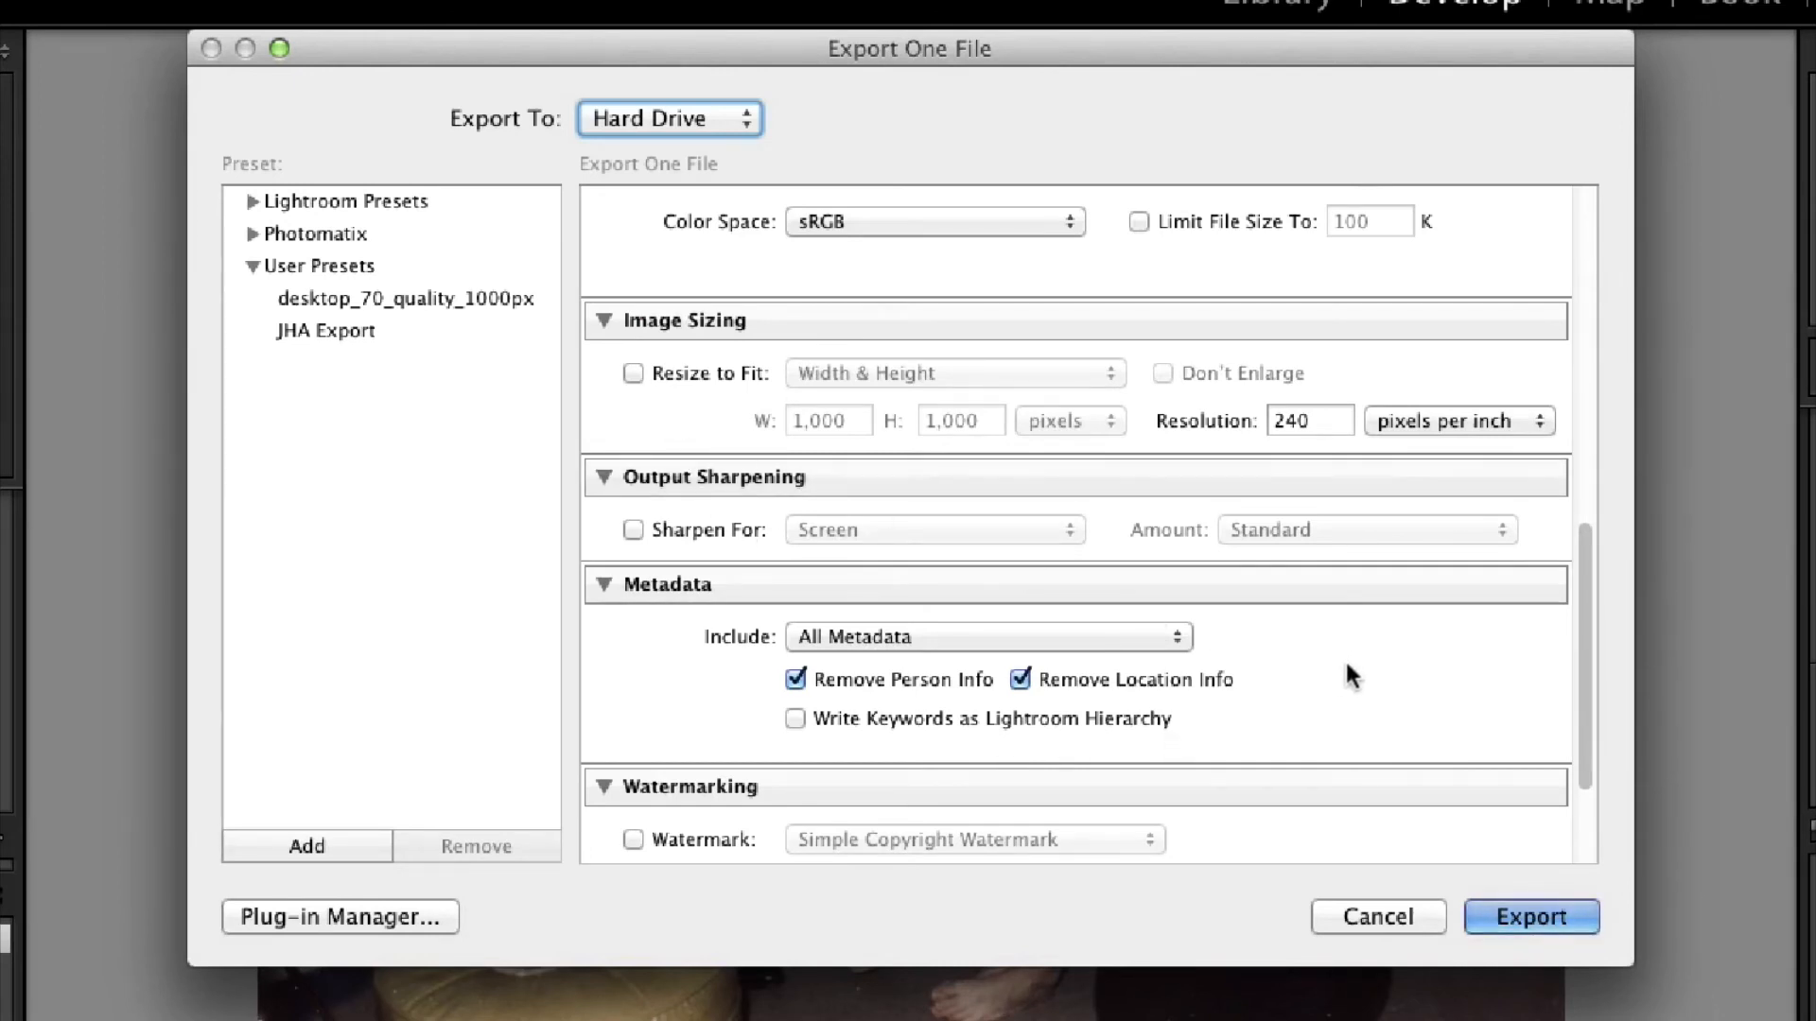
- Enable output sharpening for Screen at the Standard amount, and close the export settings without exporting
{"action": "scroll", "coordinate": [1344, 658], "scroll_direction": "down", "scroll_amount": 2}
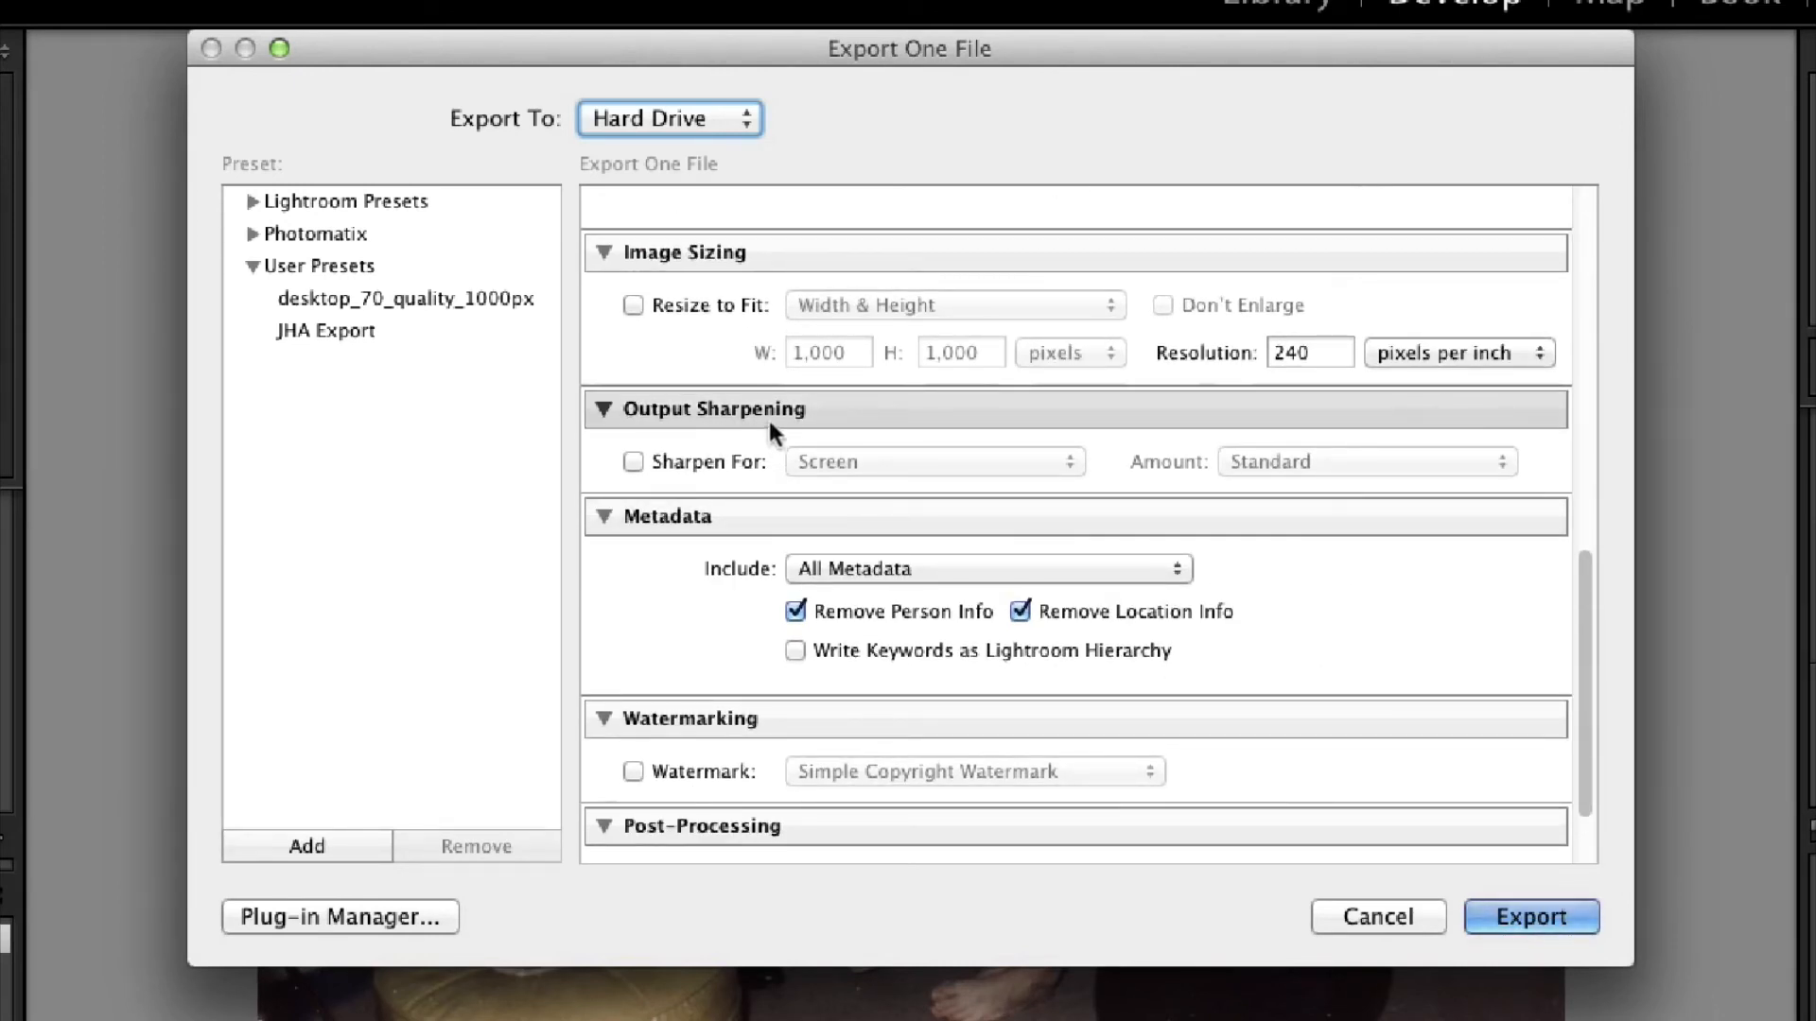
{"action": "left_click", "coordinate": [632, 462]}
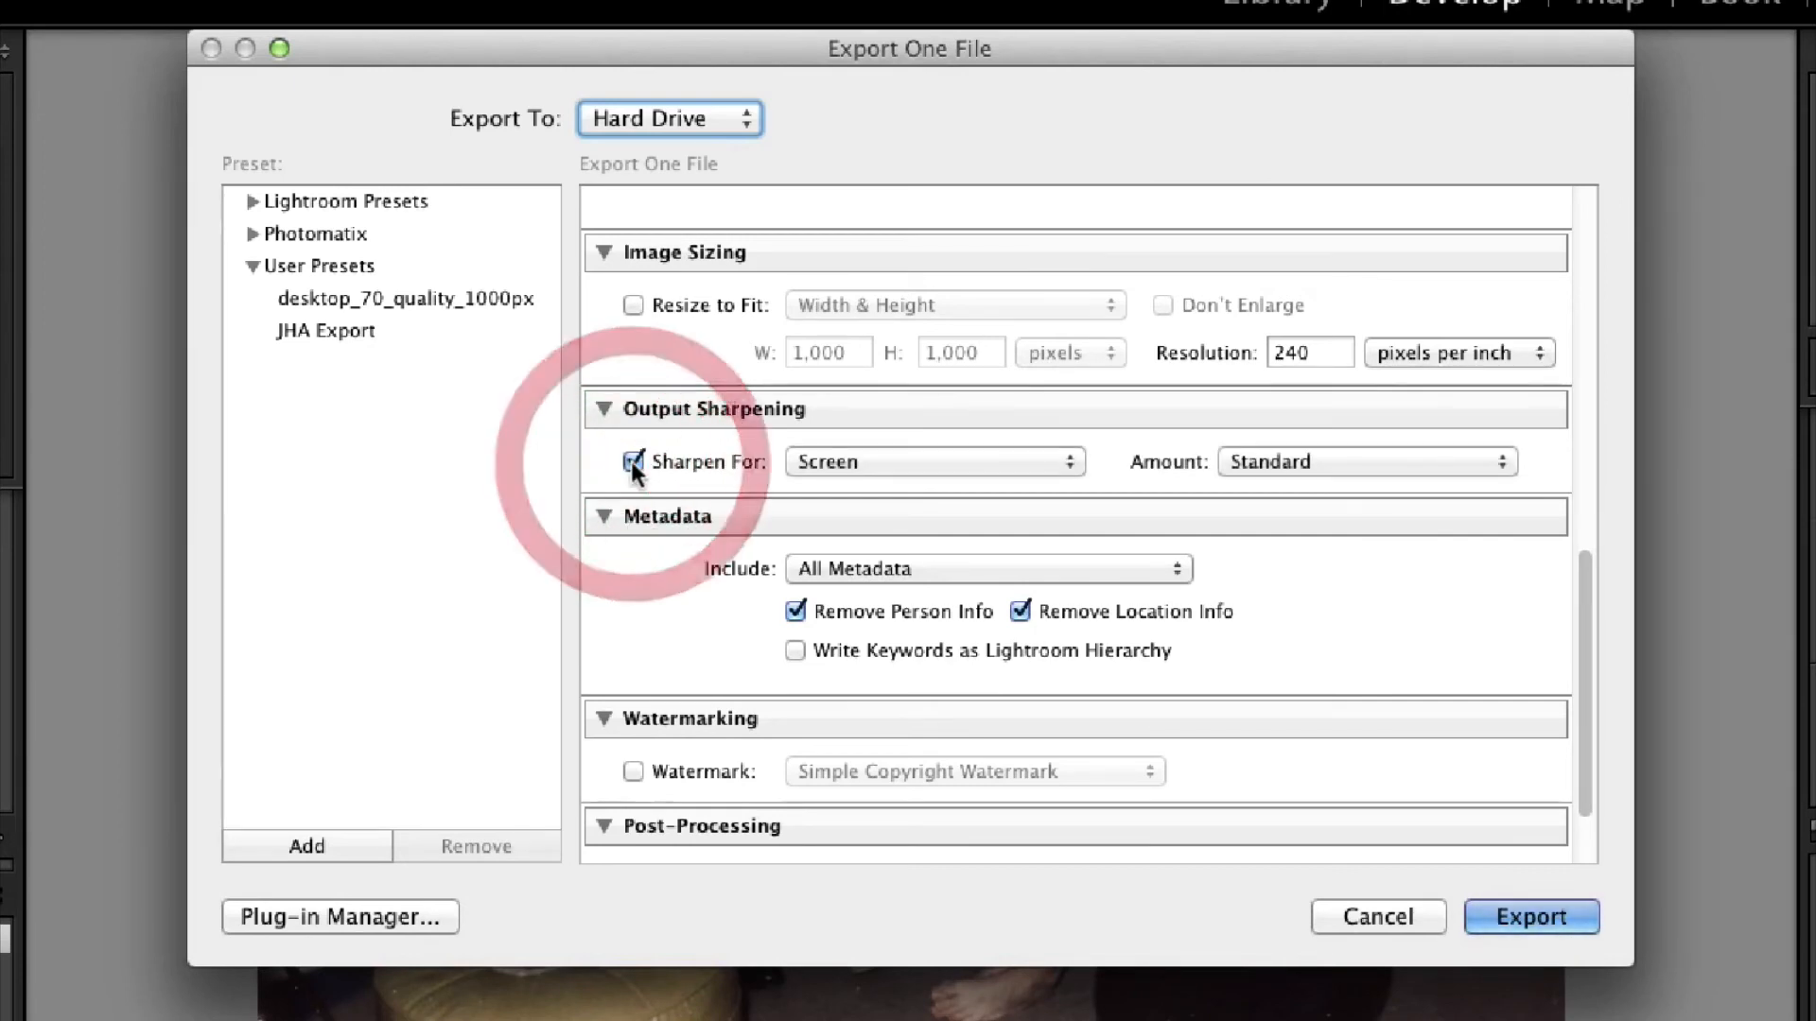
{"action": "left_click", "coordinate": [951, 465]}
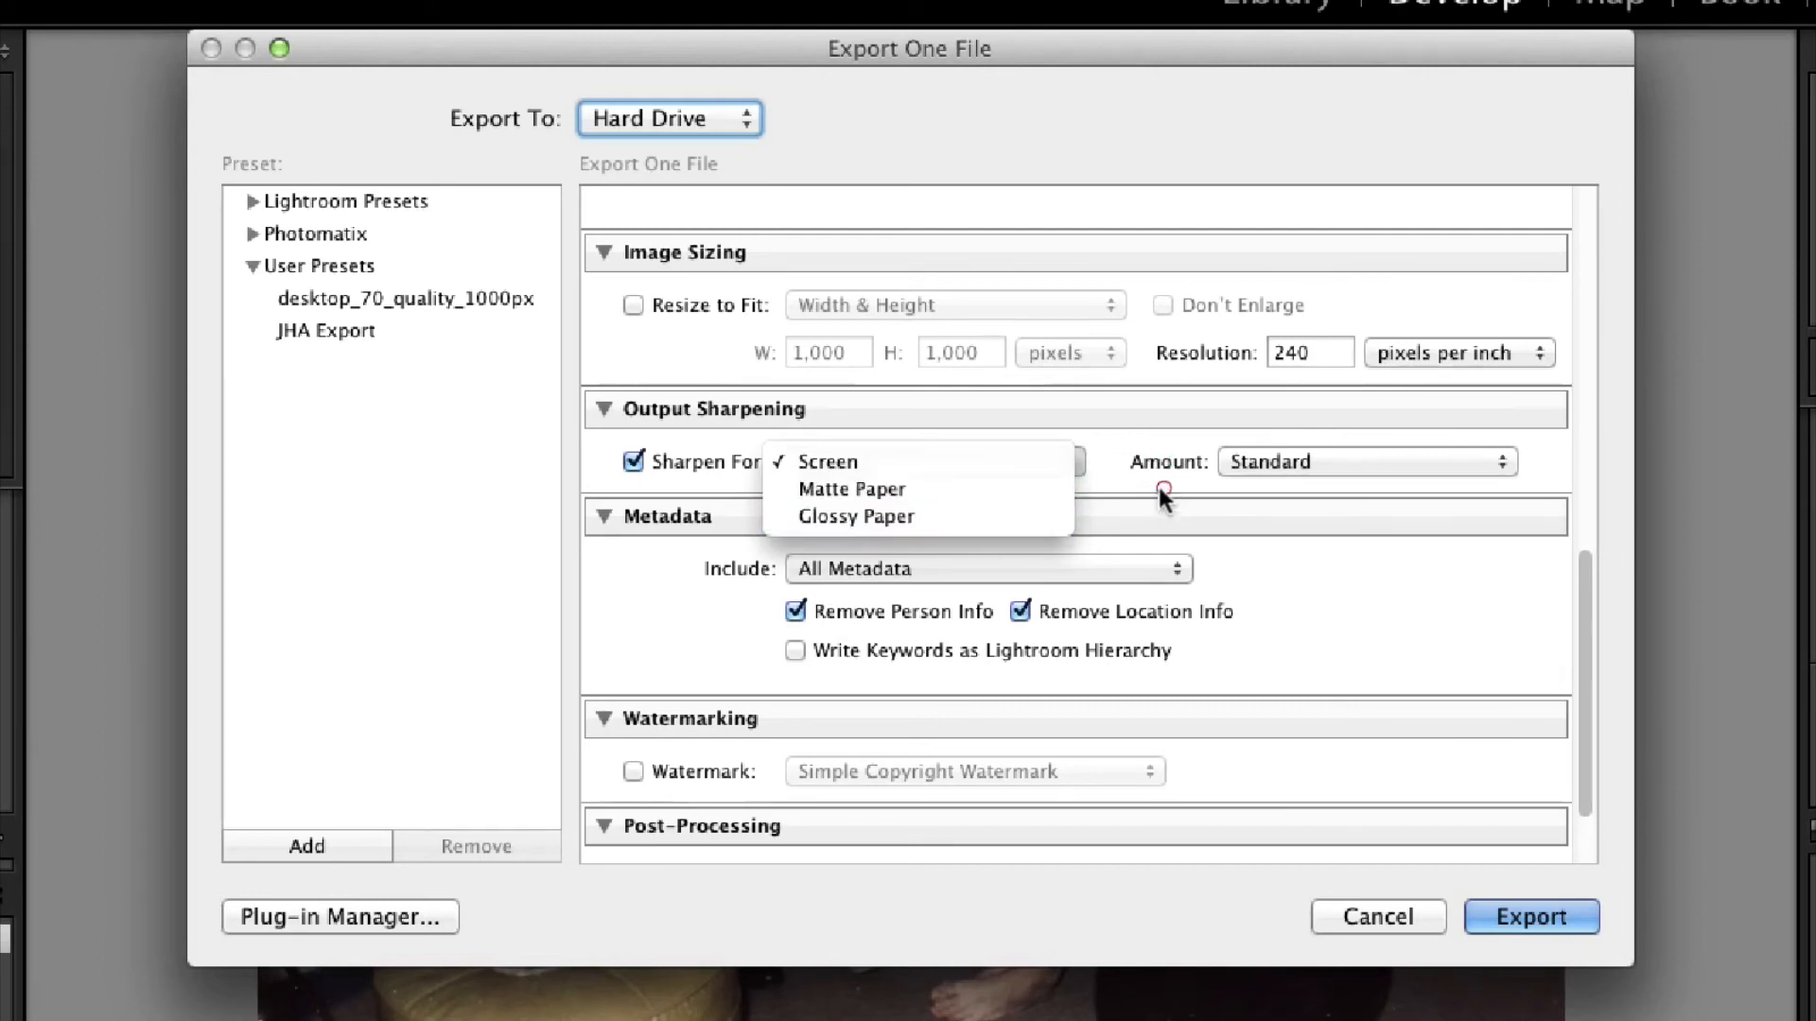
{"action": "left_click", "coordinate": [1183, 480]}
{"action": "left_click", "coordinate": [1268, 460]}
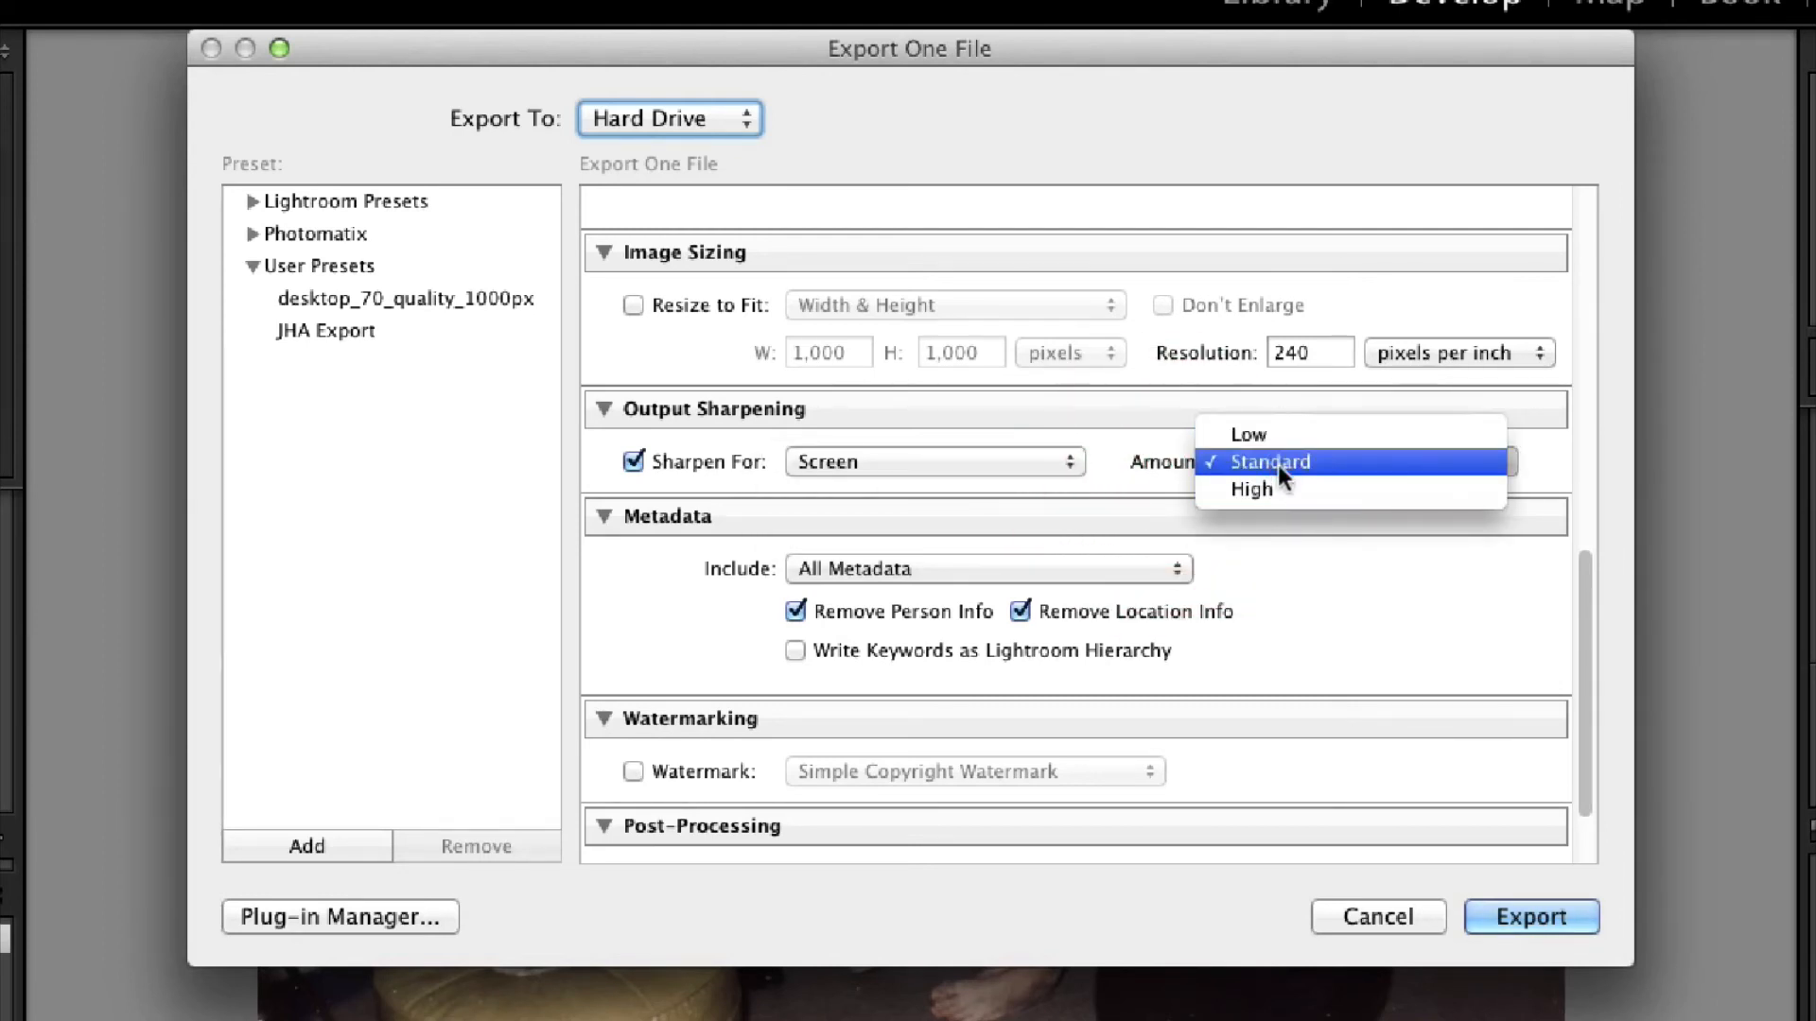
{"action": "left_click", "coordinate": [1279, 464]}
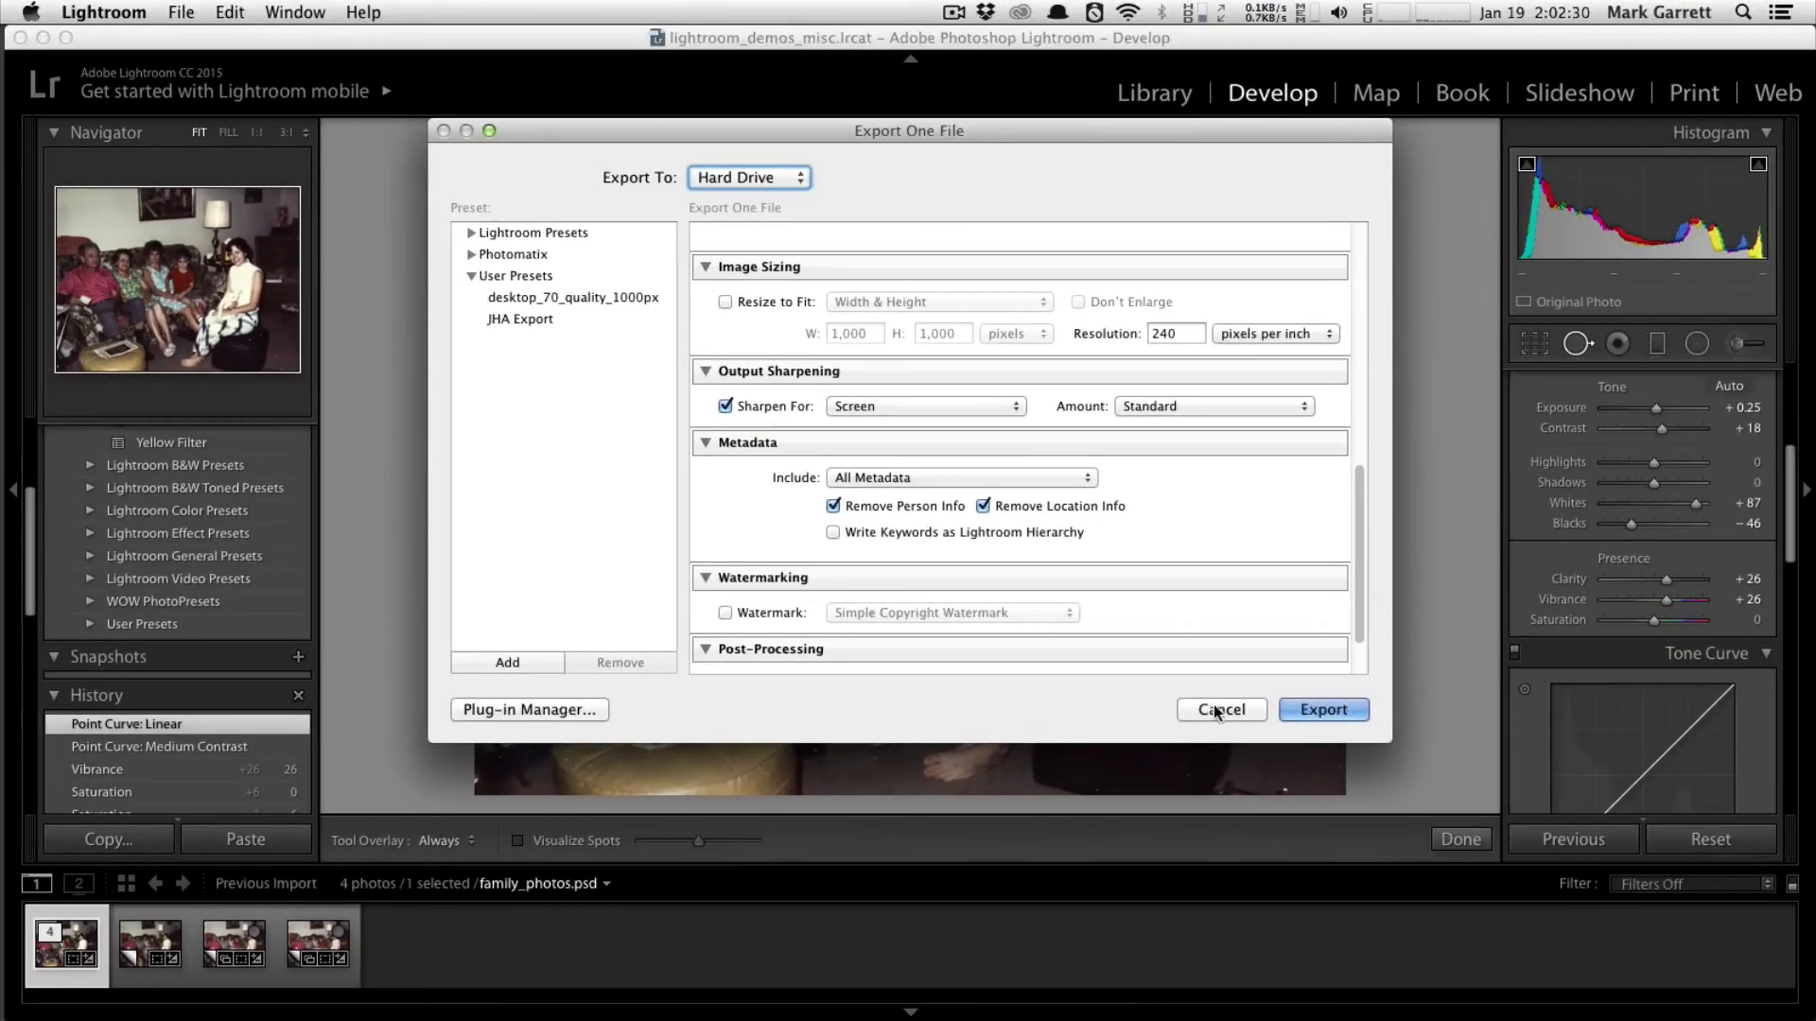
{"action": "left_click", "coordinate": [1378, 917]}
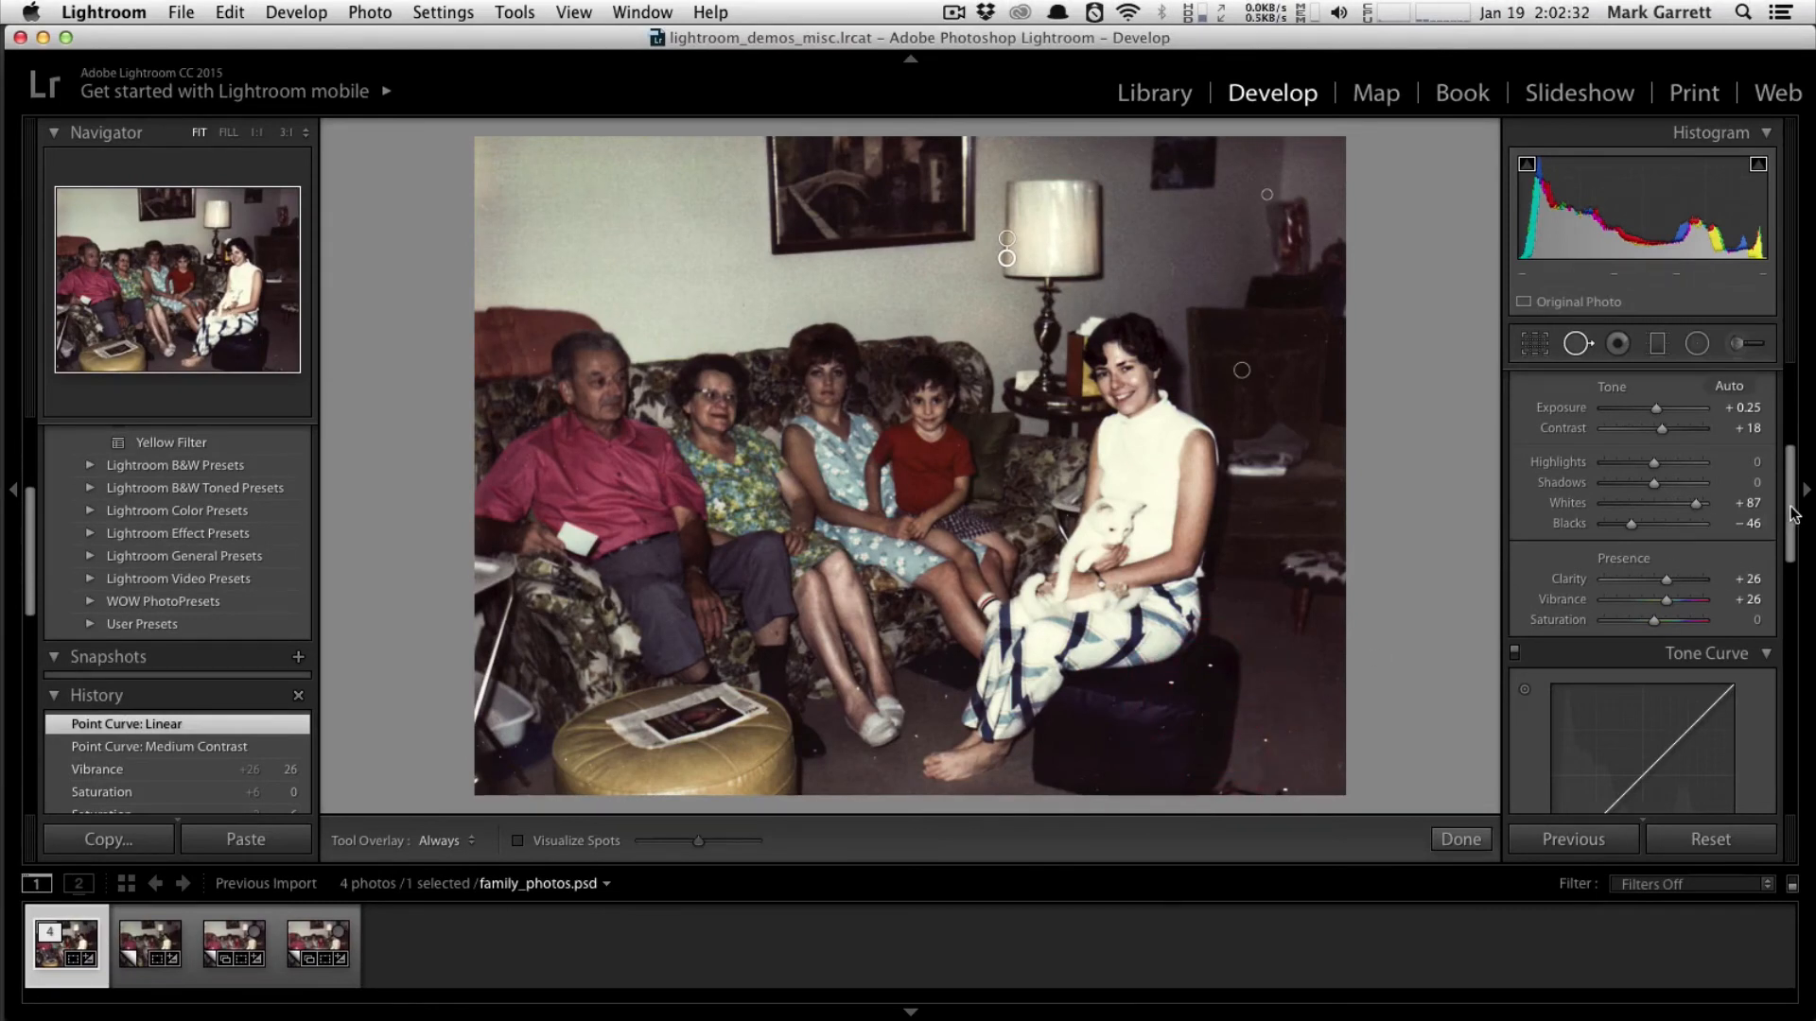
- Sharpen the photo in the Detail adjustments by setting the Sharpening Amount to 46
{"action": "left_click_drag", "start_coordinate": [1788, 518], "coordinate": [1776, 695]}
{"action": "left_click", "coordinate": [1765, 473]}
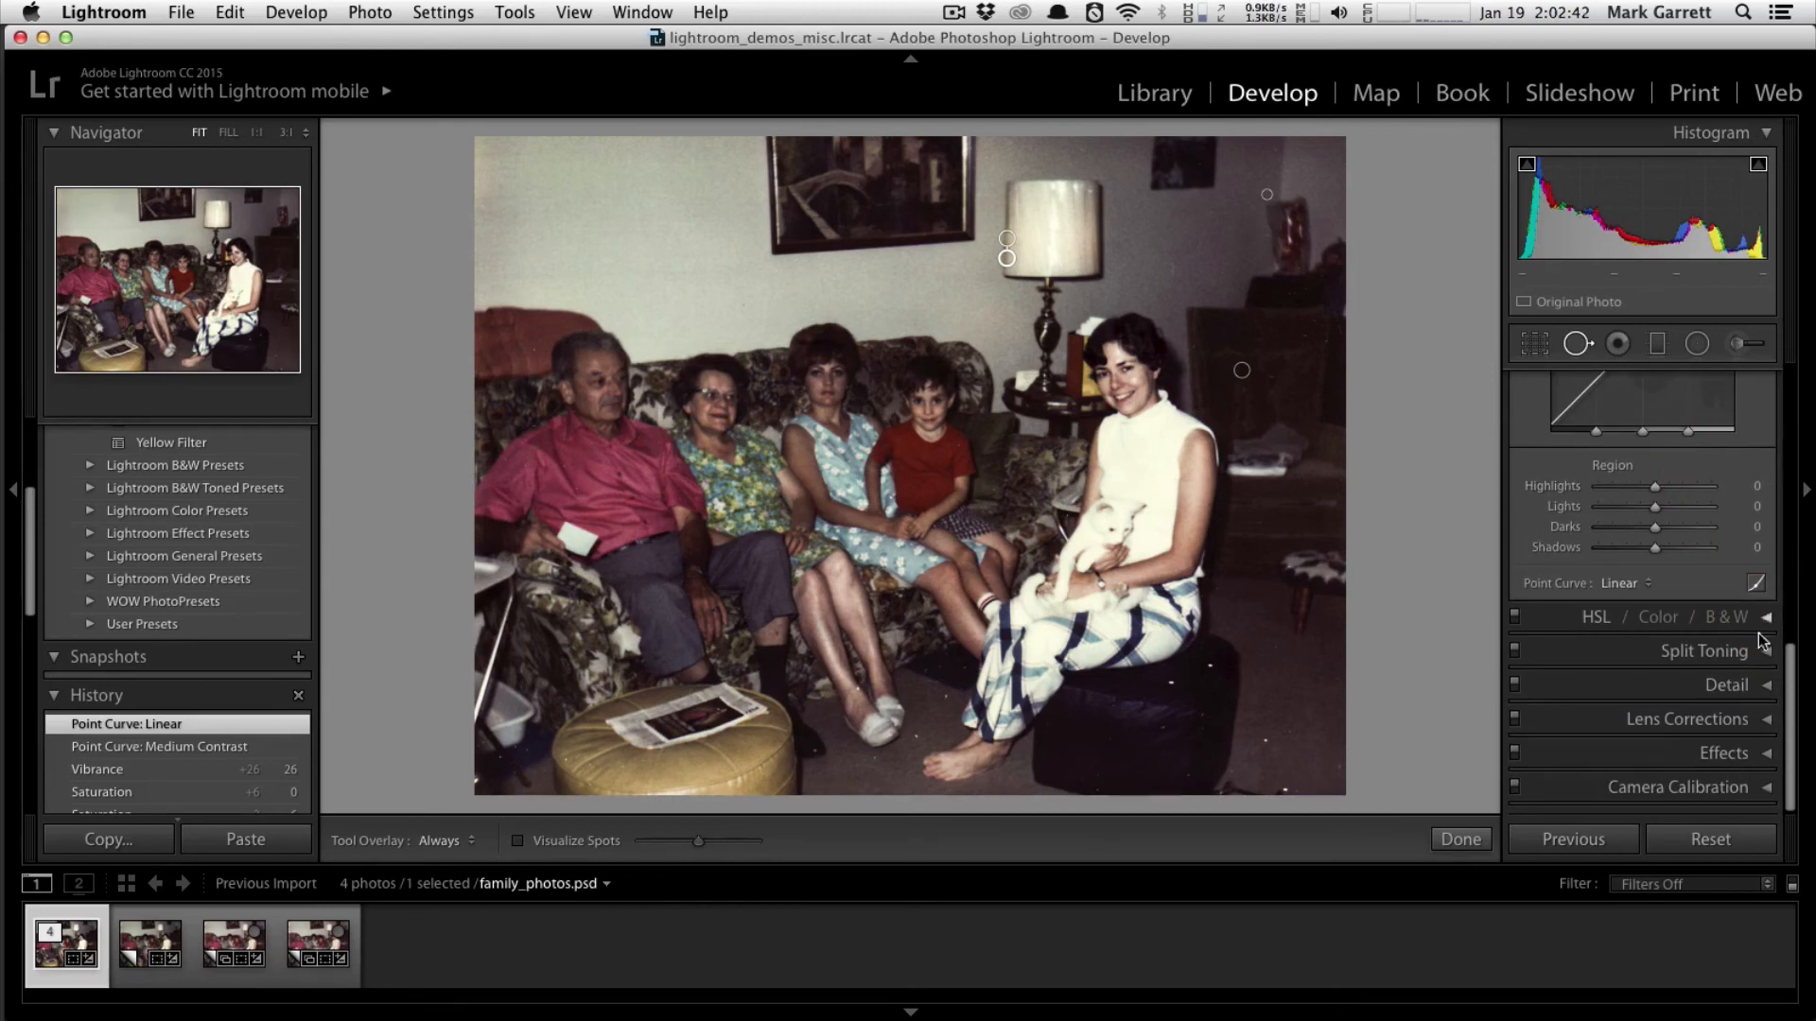
{"action": "left_click", "coordinate": [1765, 686]}
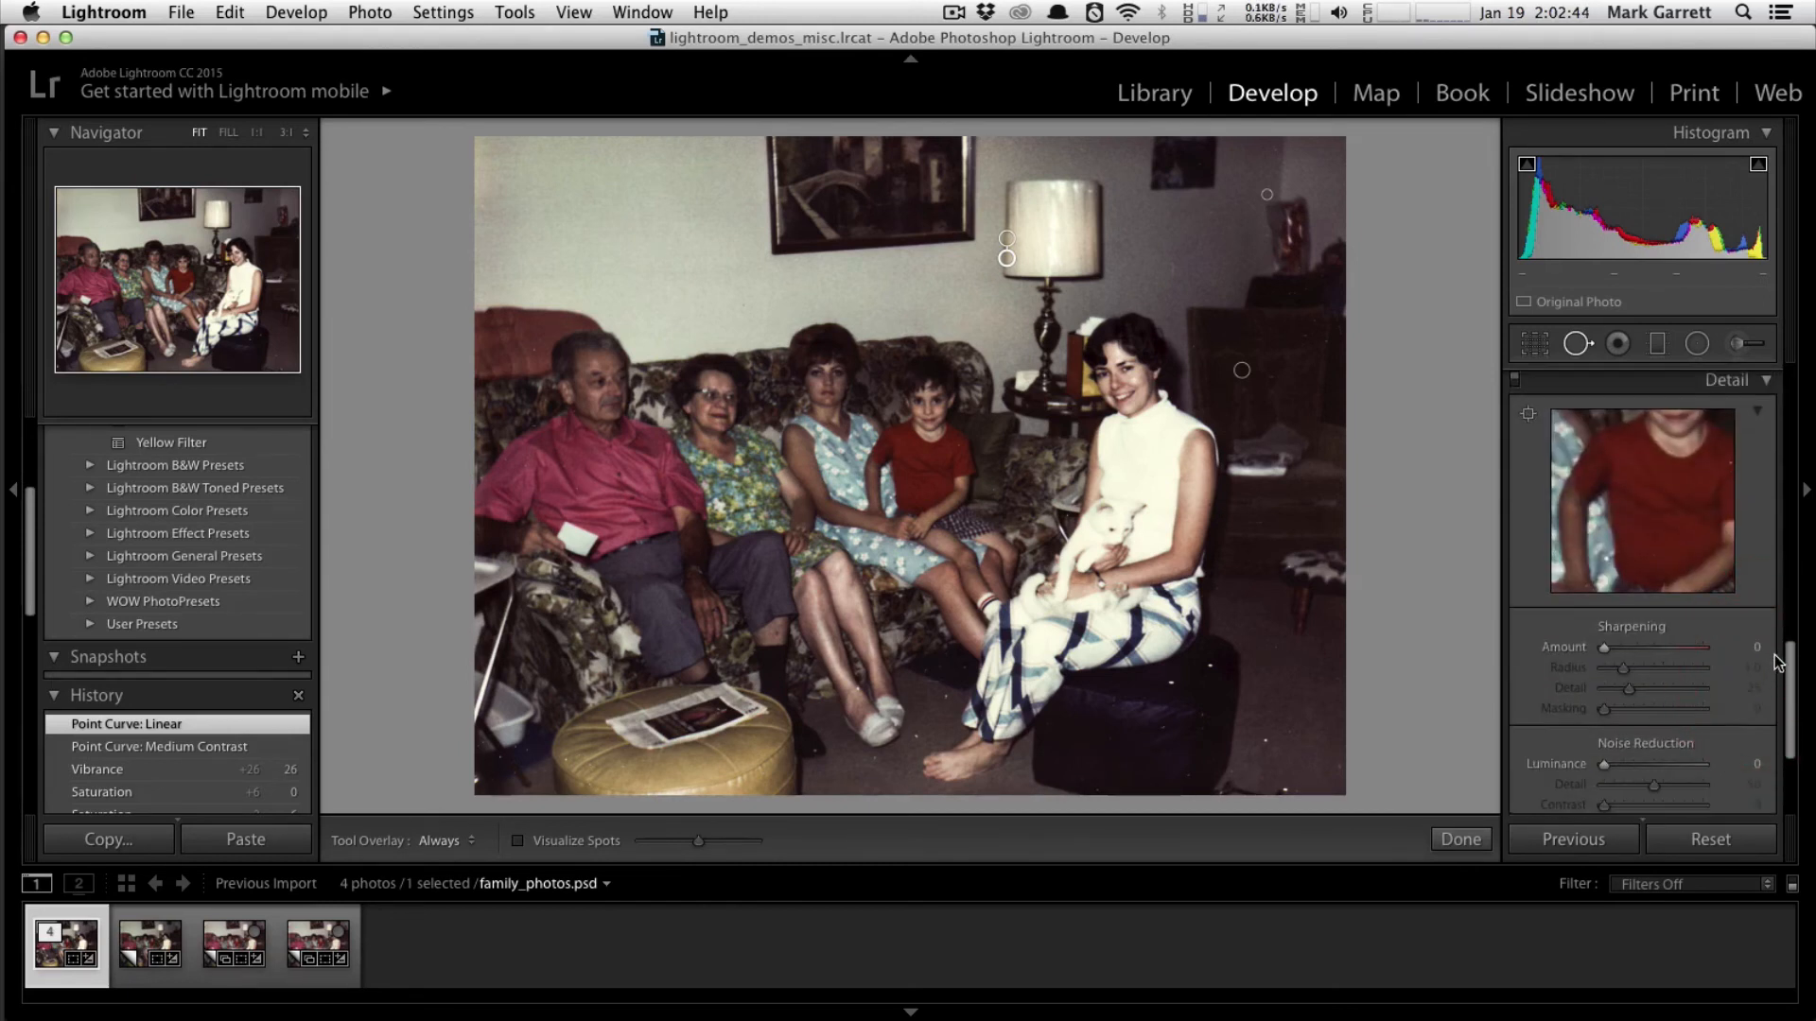
{"action": "left_click_drag", "start_coordinate": [1788, 661], "coordinate": [1782, 680]}
{"action": "left_click_drag", "start_coordinate": [1604, 561], "coordinate": [1621, 565]}
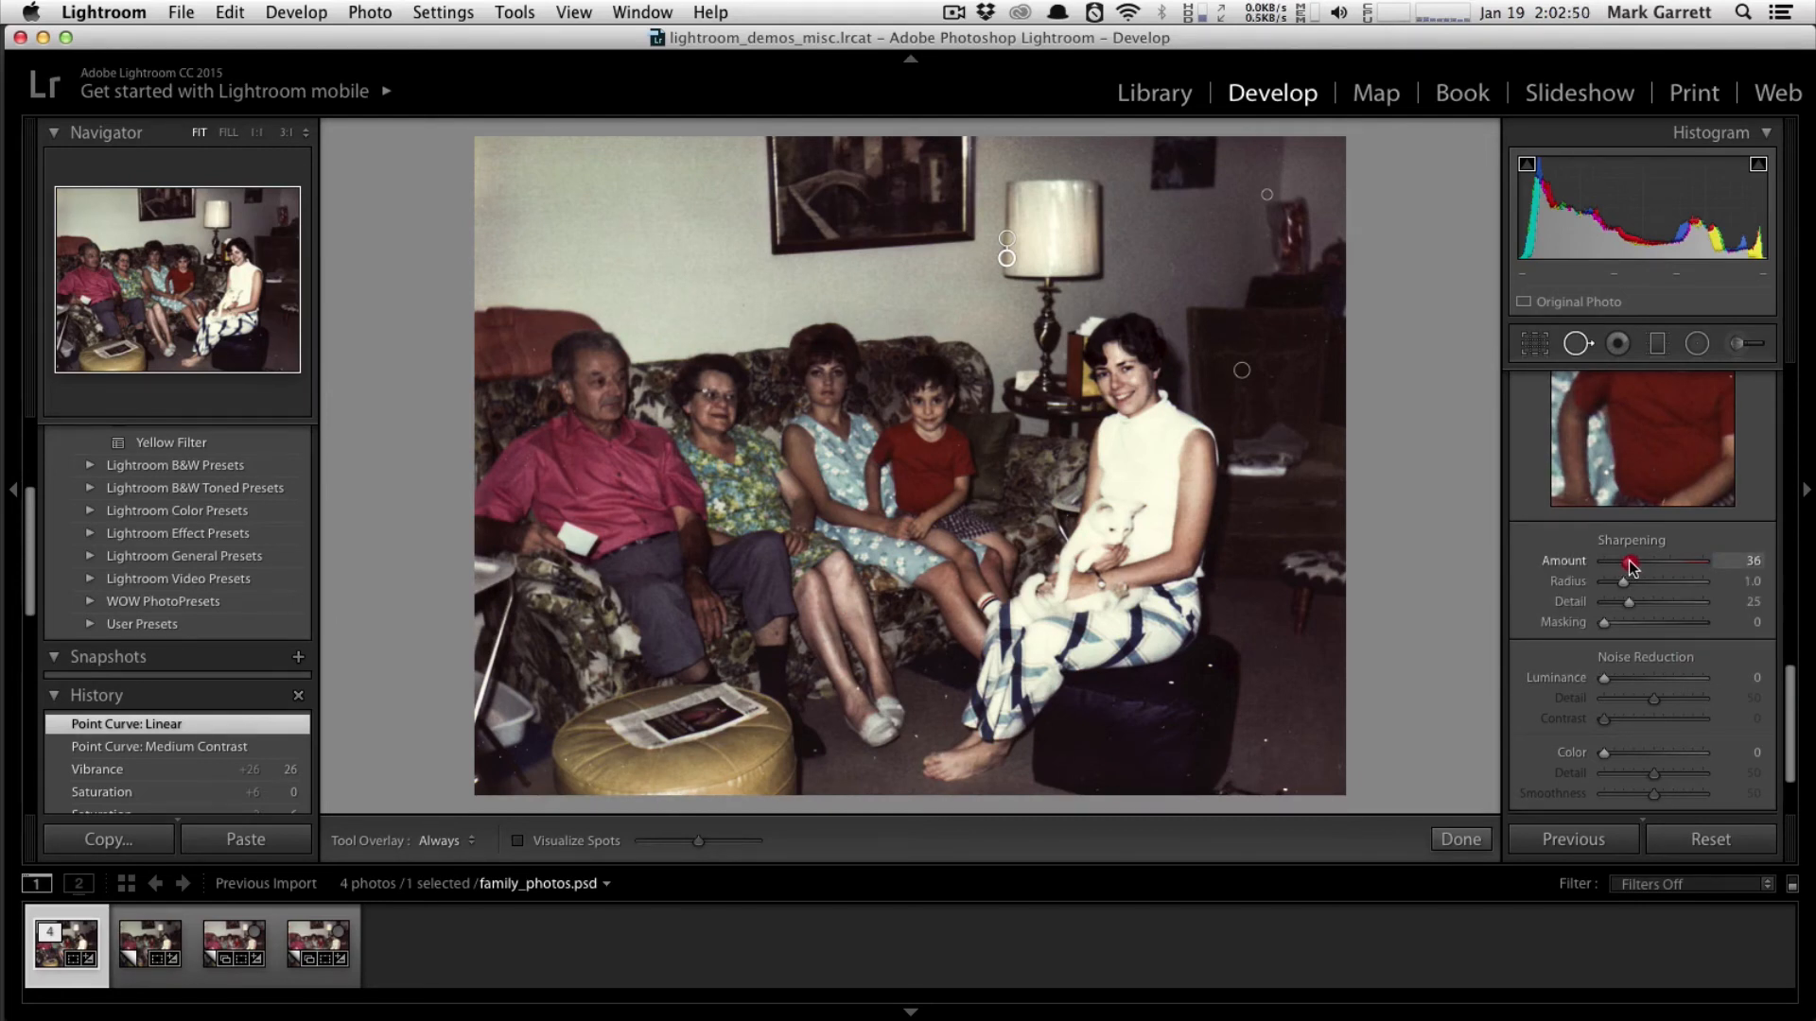
{"action": "left_click_drag", "start_coordinate": [1627, 561], "coordinate": [1635, 563]}
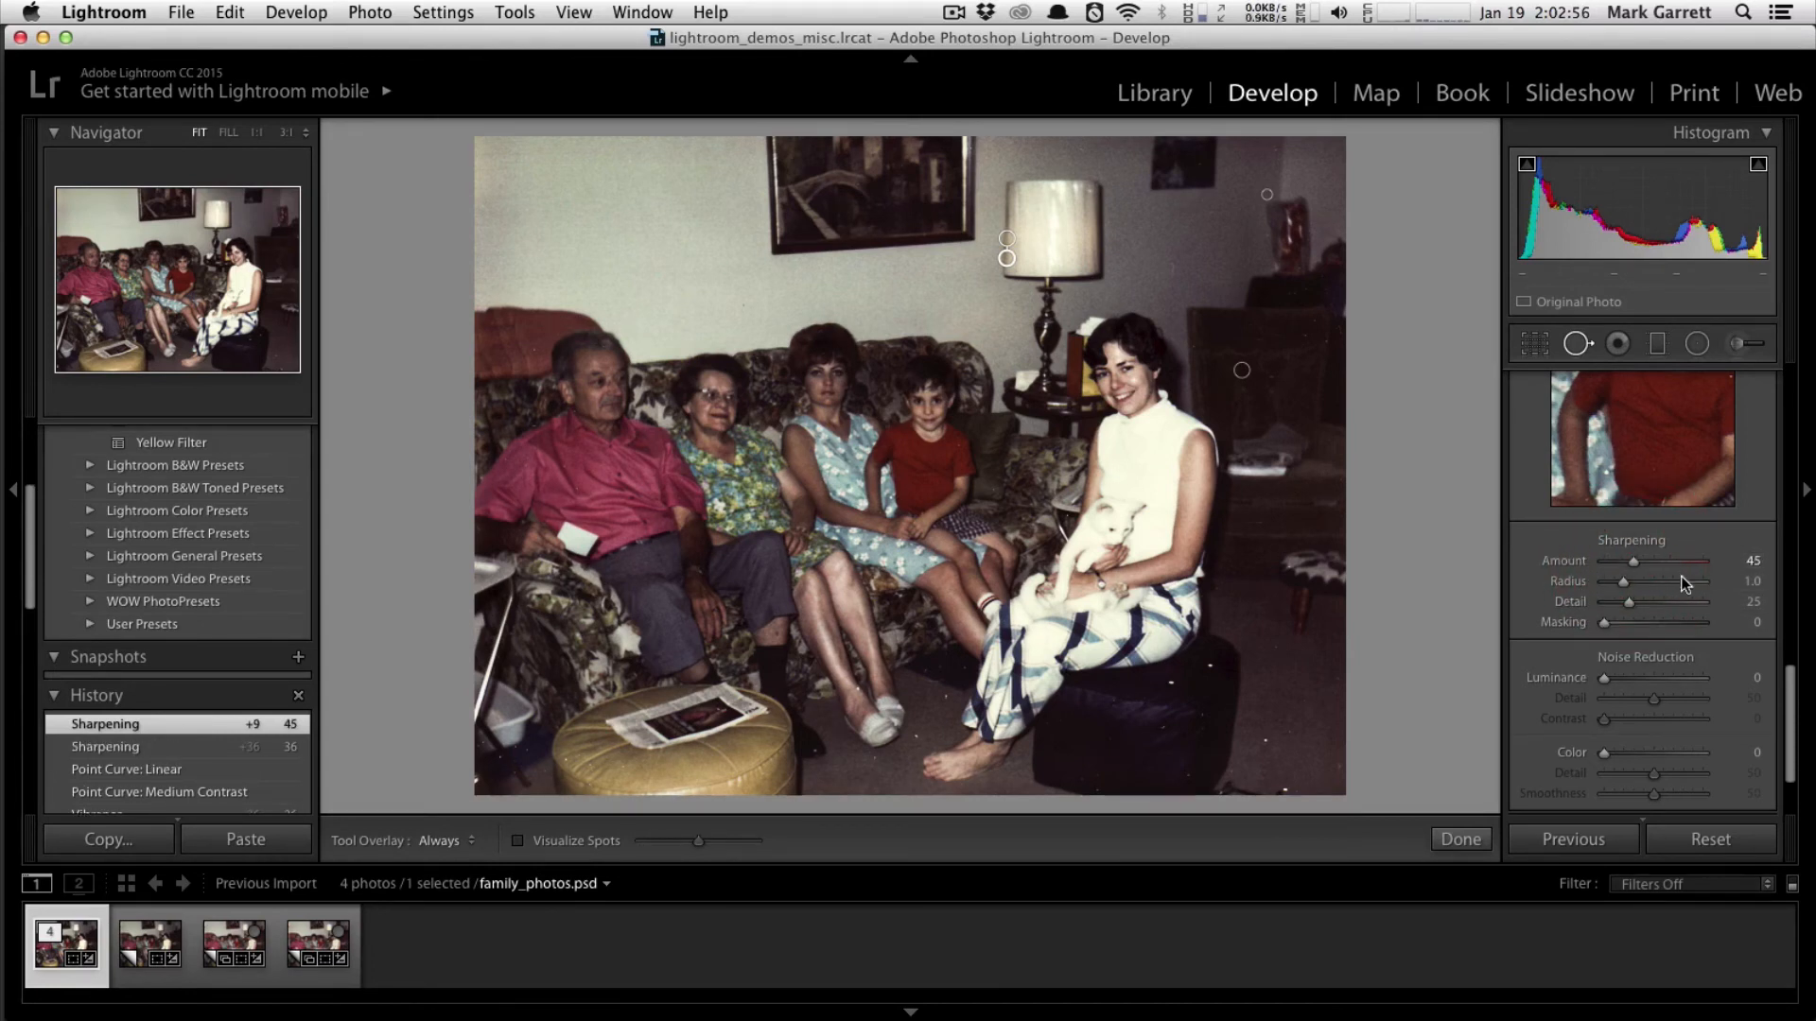
{"action": "left_click_drag", "start_coordinate": [1795, 698], "coordinate": [1790, 705]}
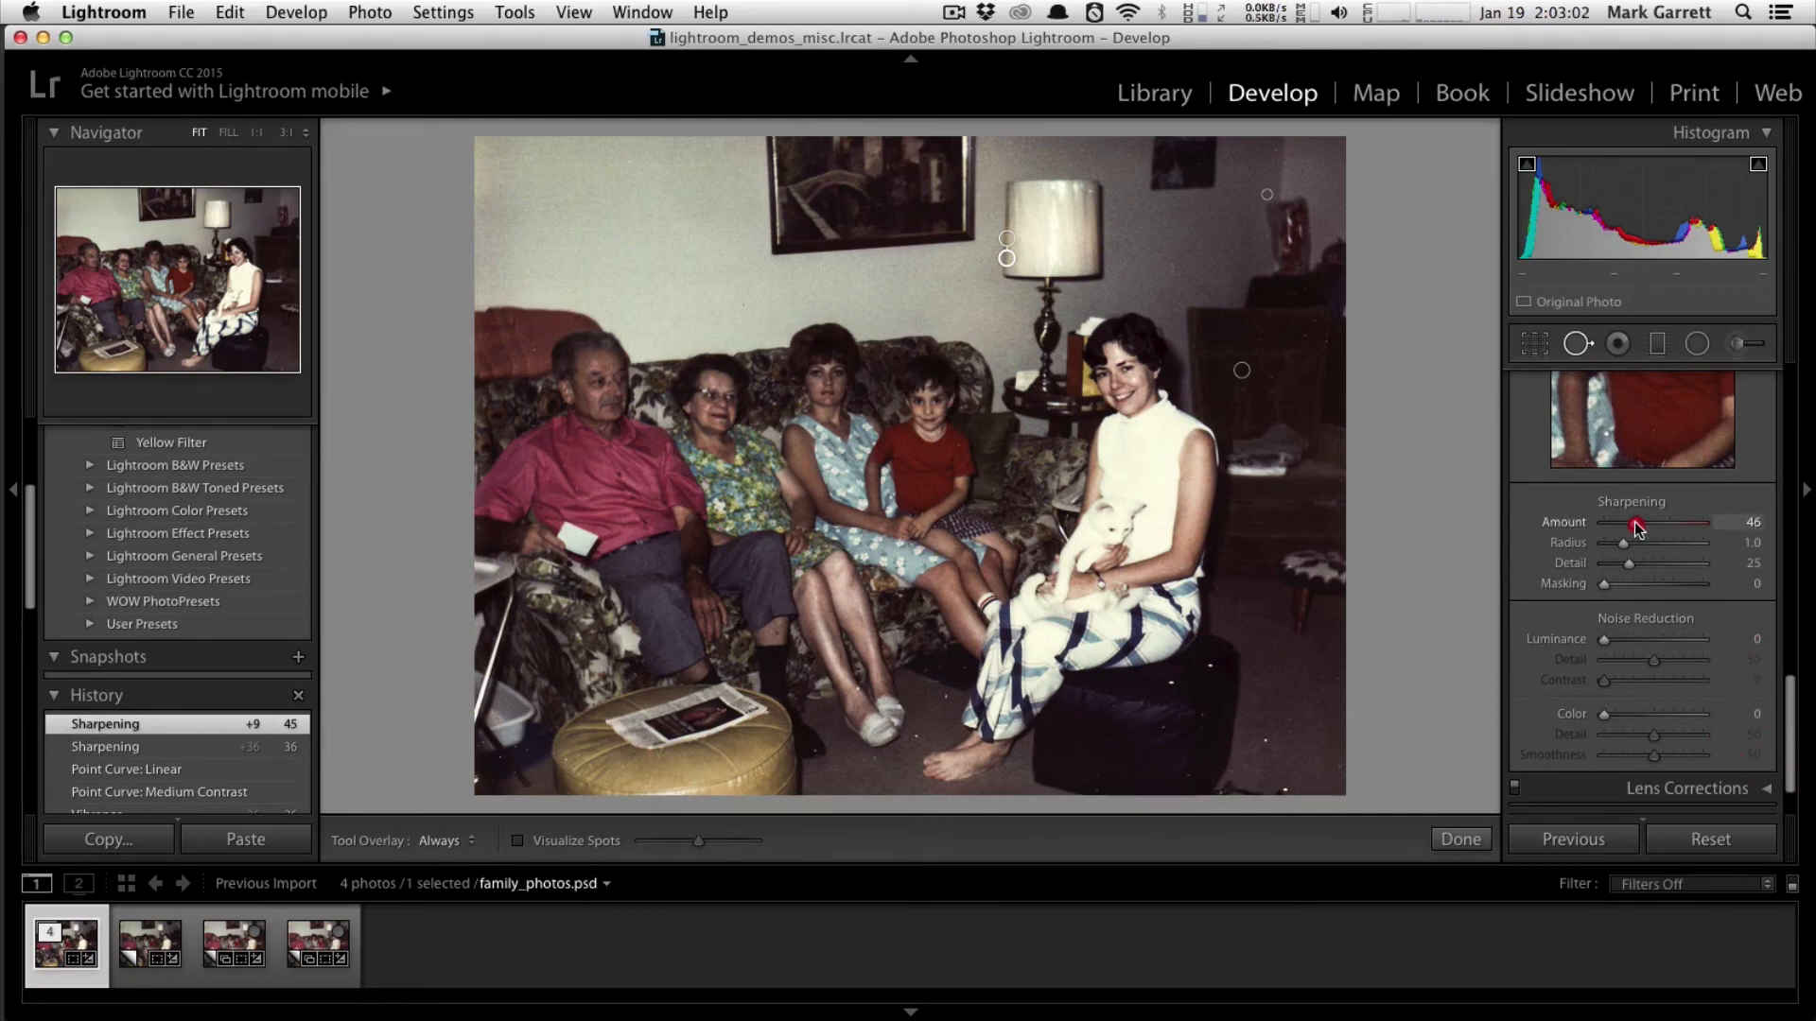
{"action": "left_click_drag", "start_coordinate": [1637, 527], "coordinate": [1635, 522]}
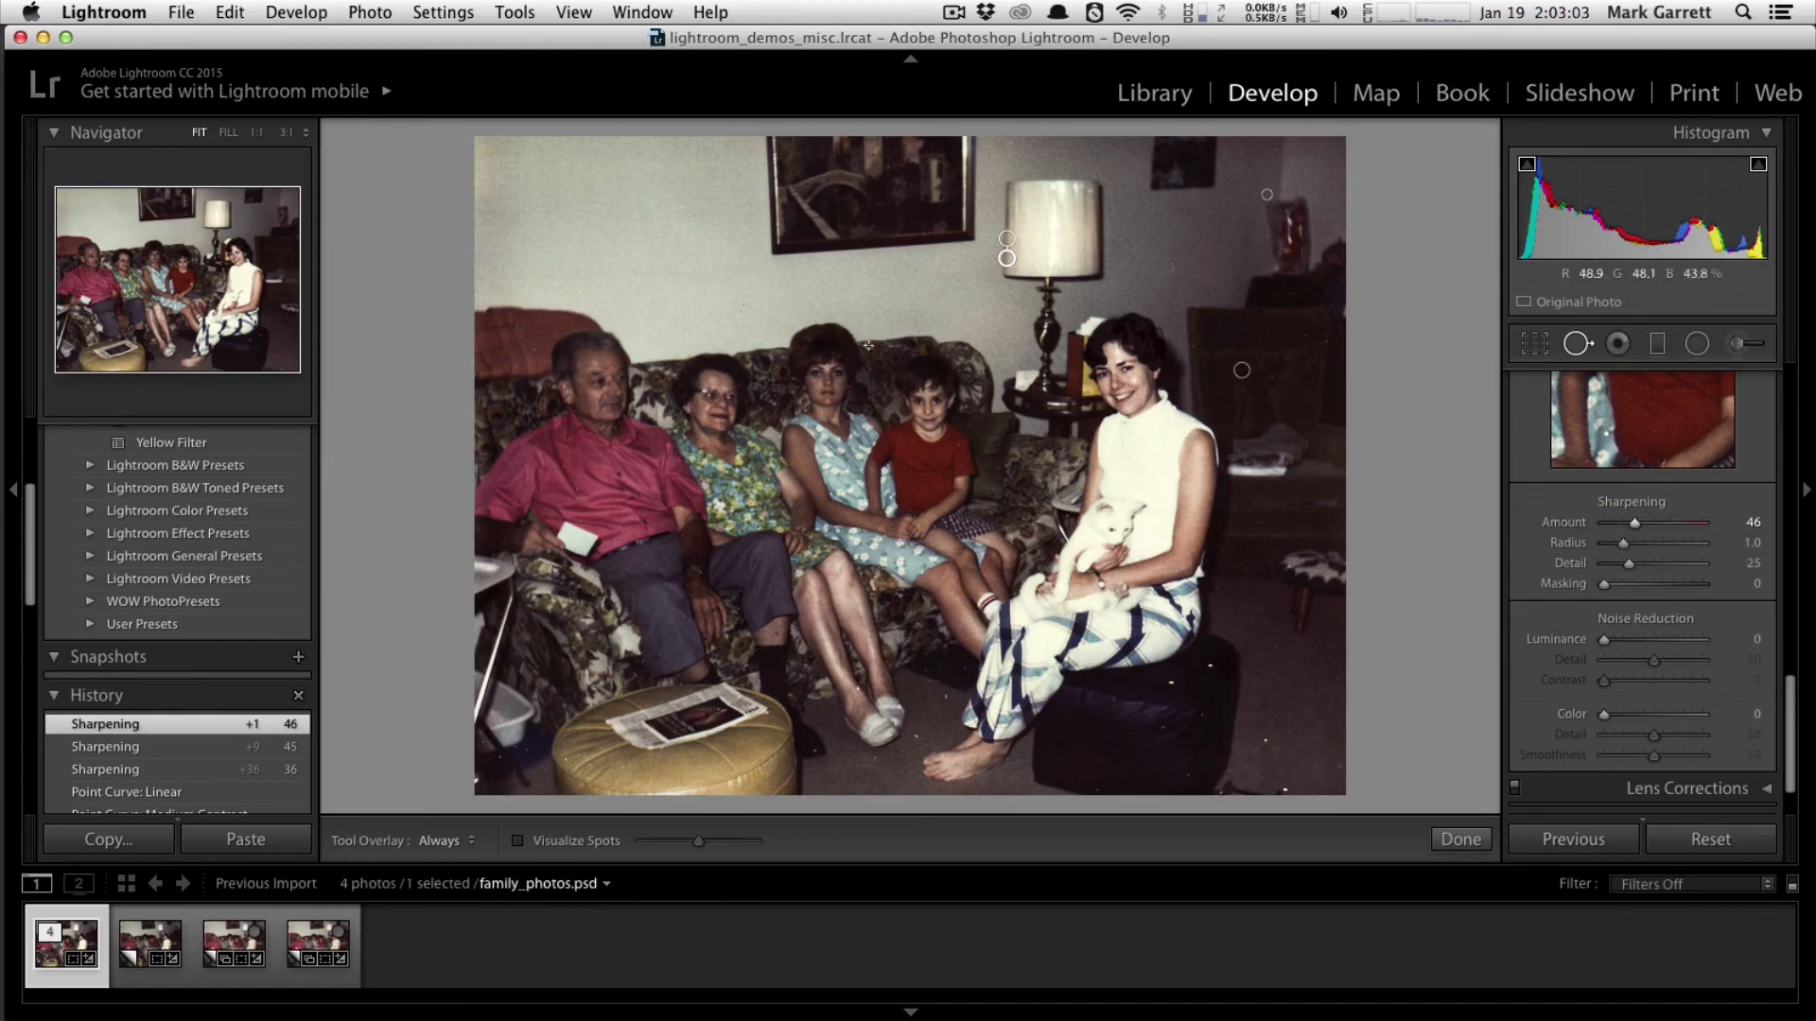
- Reopen the photo's export settings and set output sharpening to Glossy Paper at the Standard amount
{"action": "left_click", "coordinate": [180, 9]}
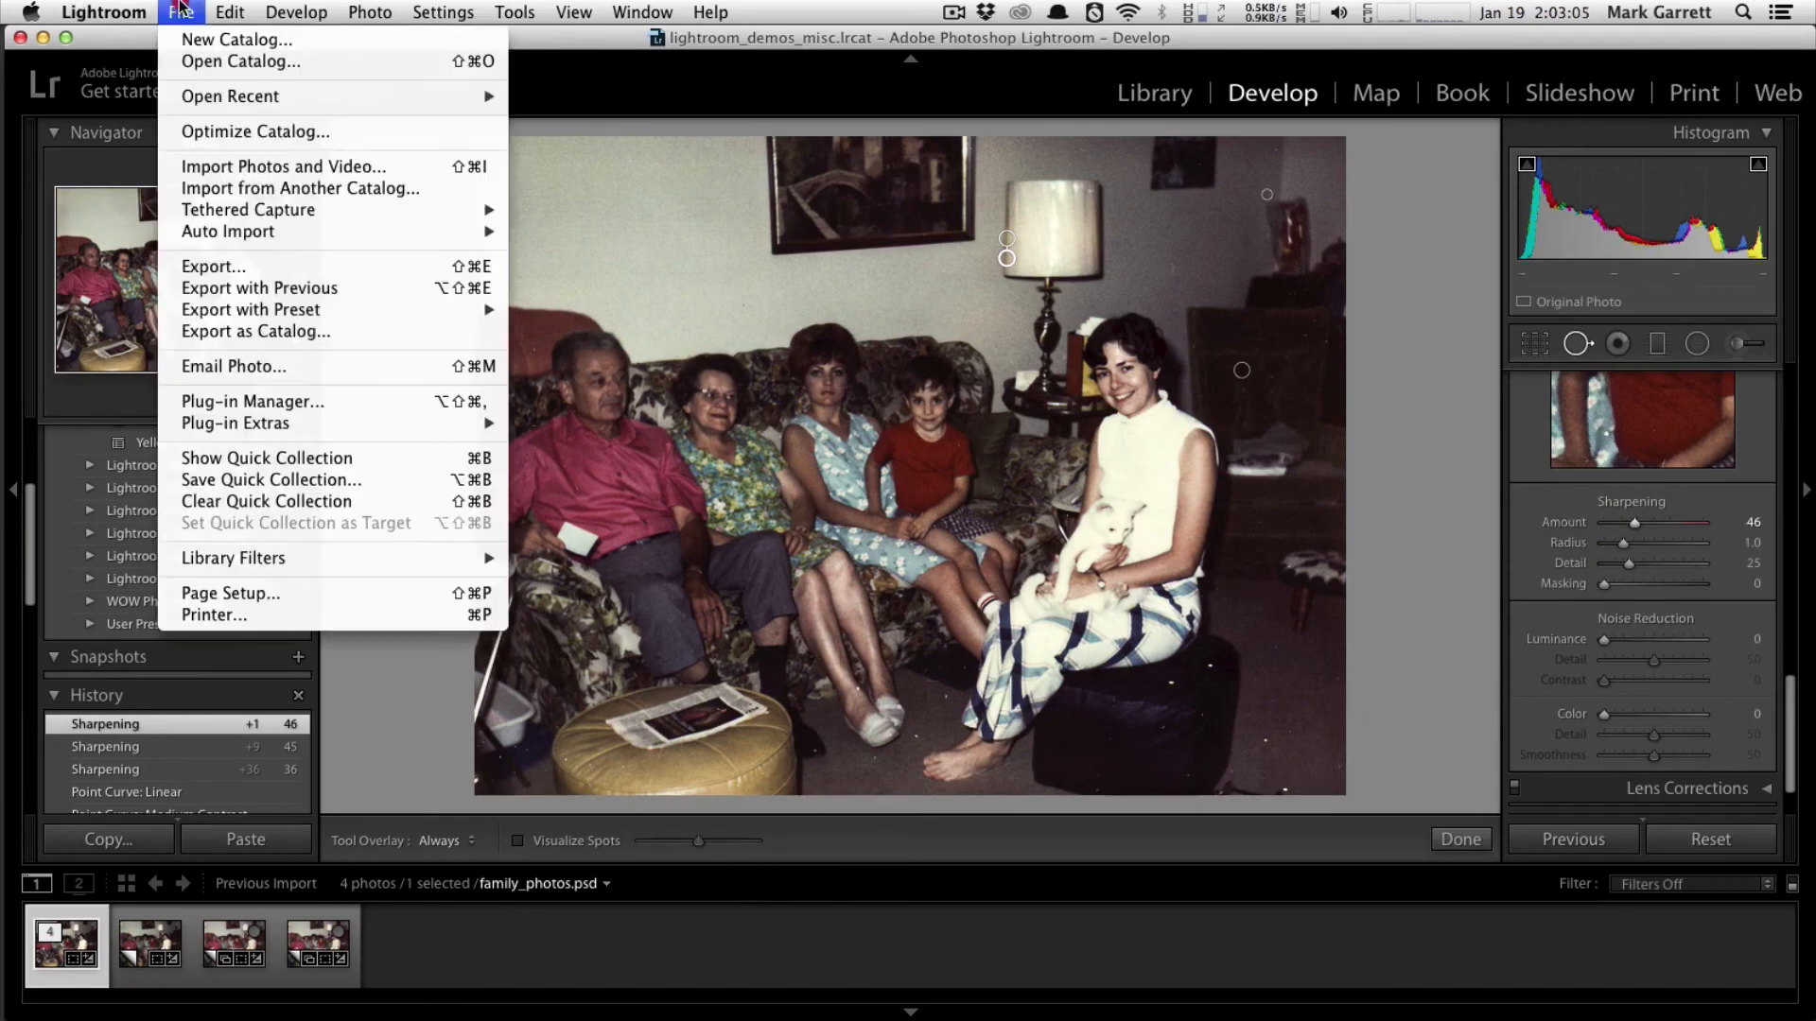
{"action": "left_click", "coordinate": [270, 268]}
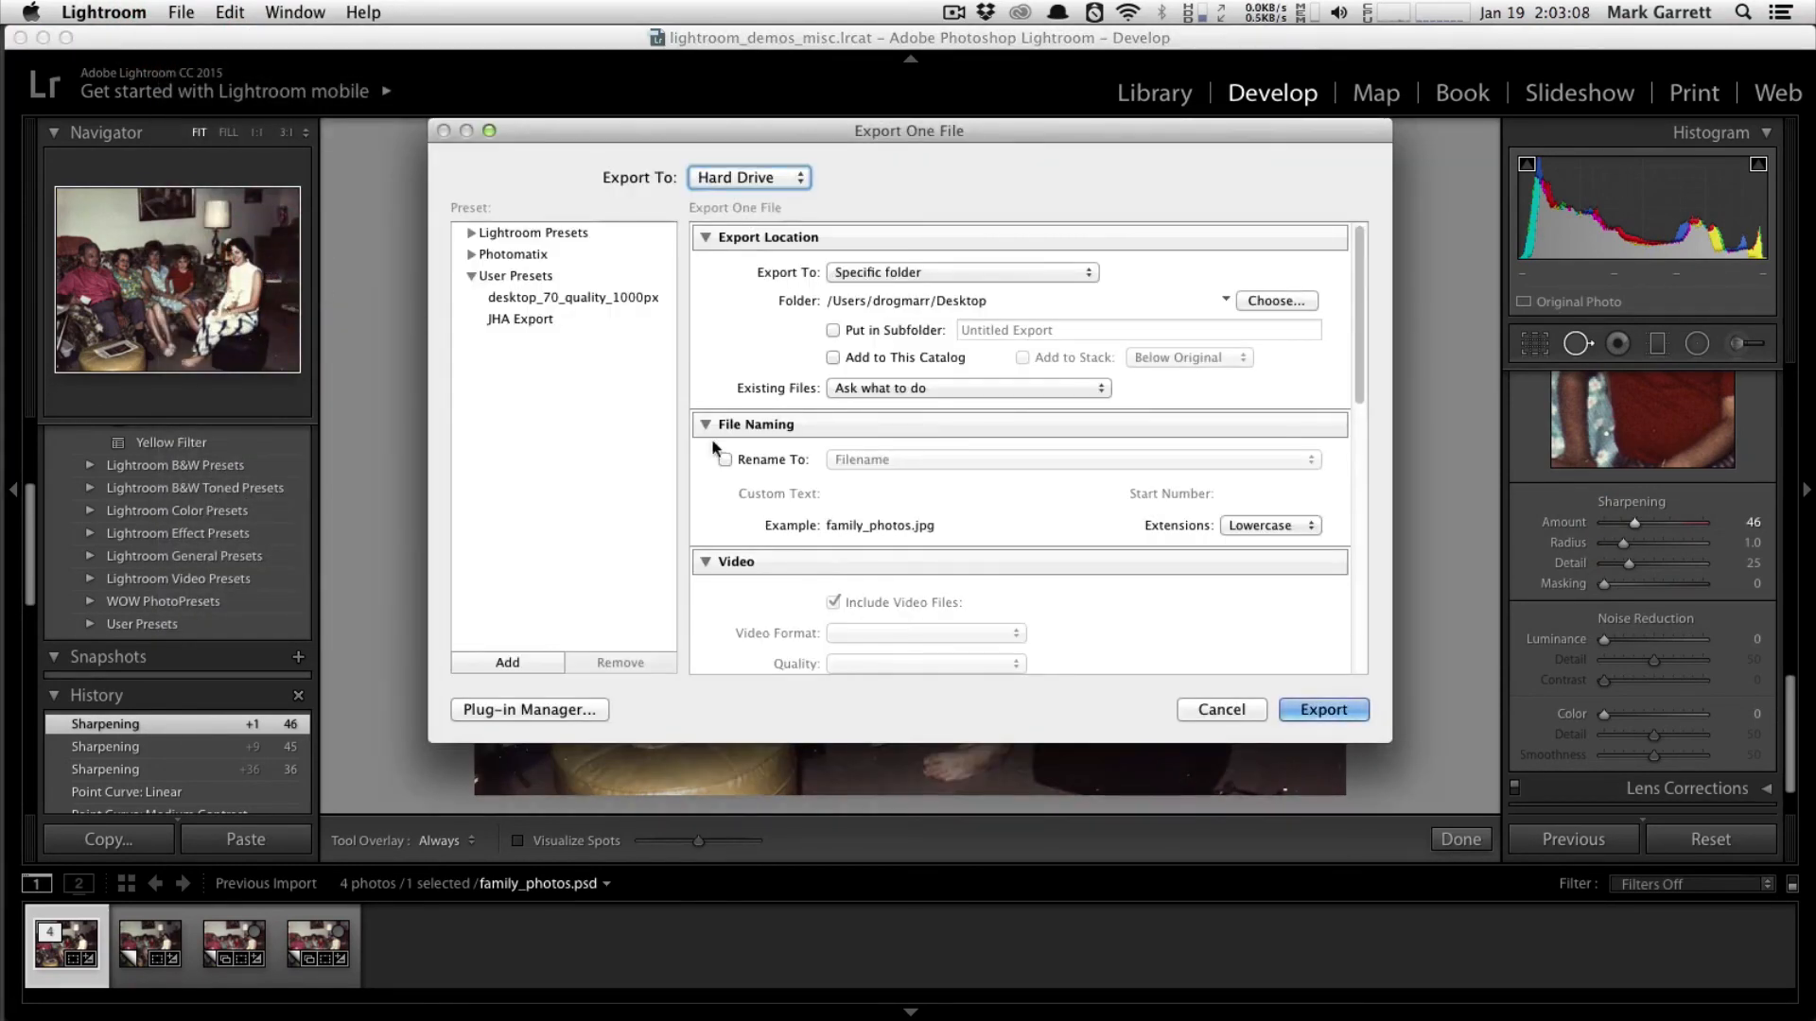
{"action": "scroll", "coordinate": [1121, 504], "scroll_direction": "down", "scroll_amount": 1}
{"action": "scroll", "coordinate": [1123, 503], "scroll_direction": "down", "scroll_amount": 2}
{"action": "scroll", "coordinate": [1123, 504], "scroll_direction": "up", "scroll_amount": 3}
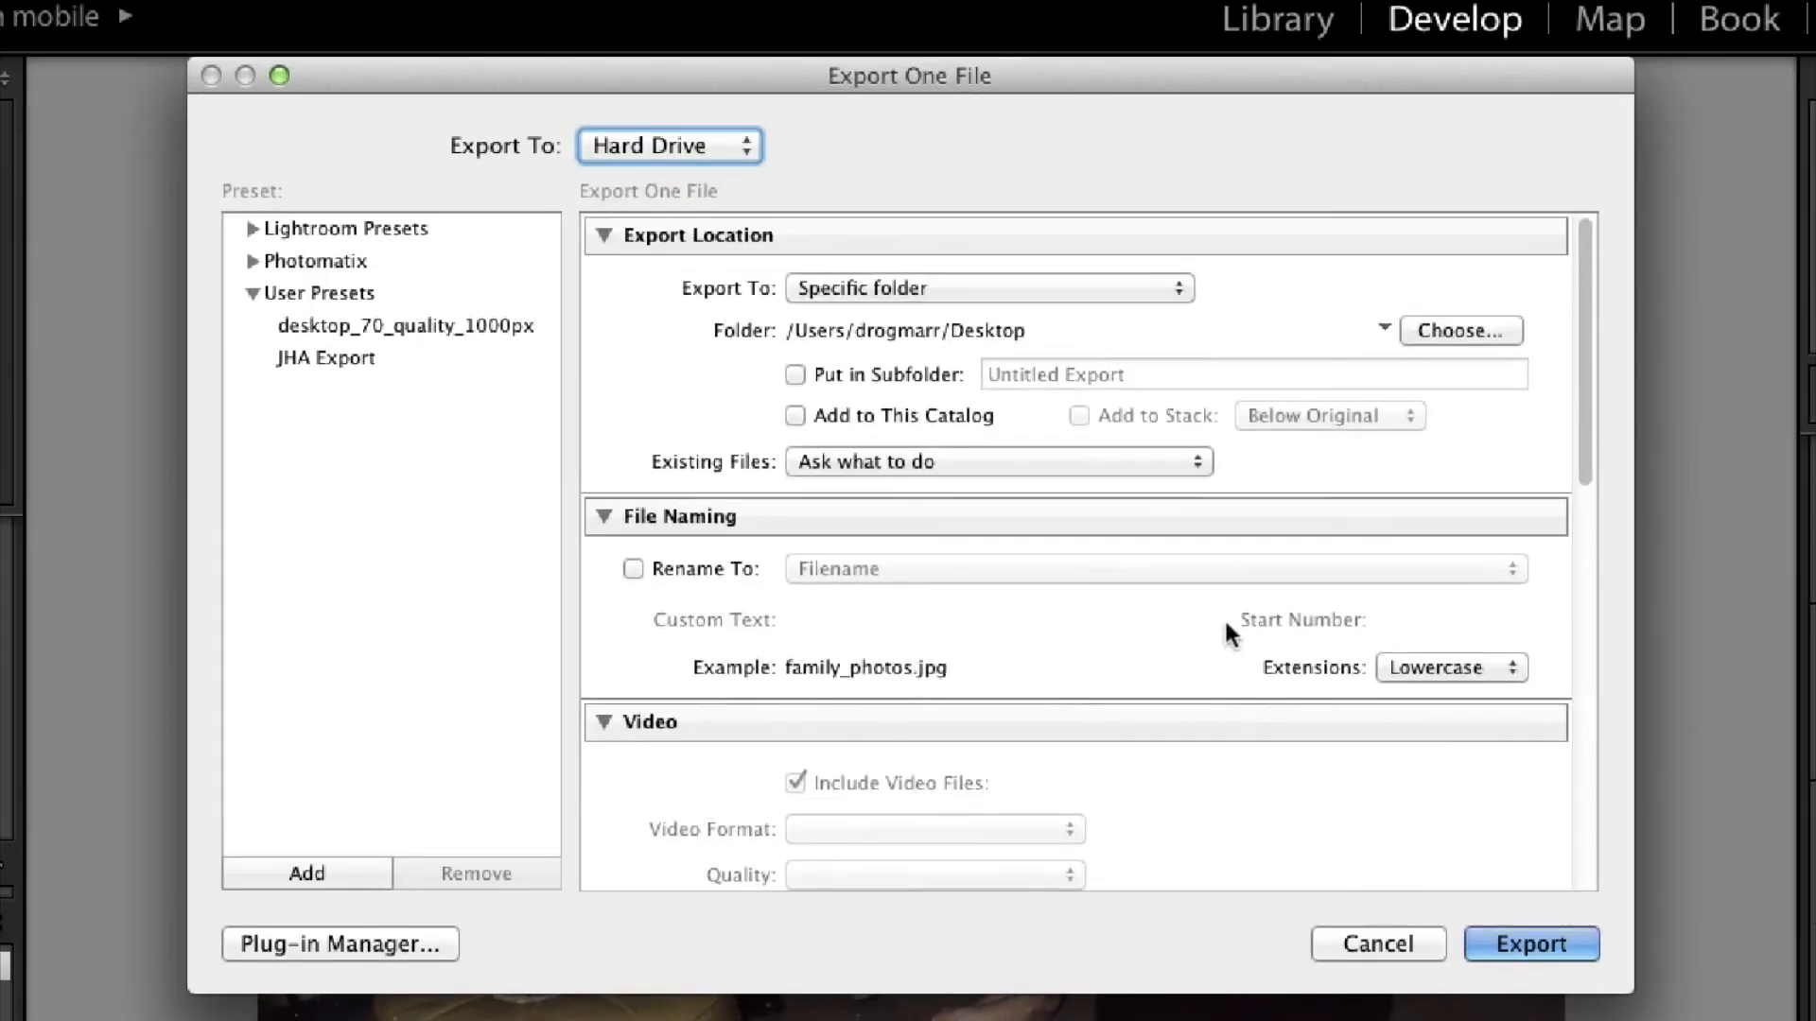
{"action": "scroll", "coordinate": [1123, 503], "scroll_direction": "down", "scroll_amount": 2}
{"action": "scroll", "coordinate": [1226, 626], "scroll_direction": "down", "scroll_amount": 6}
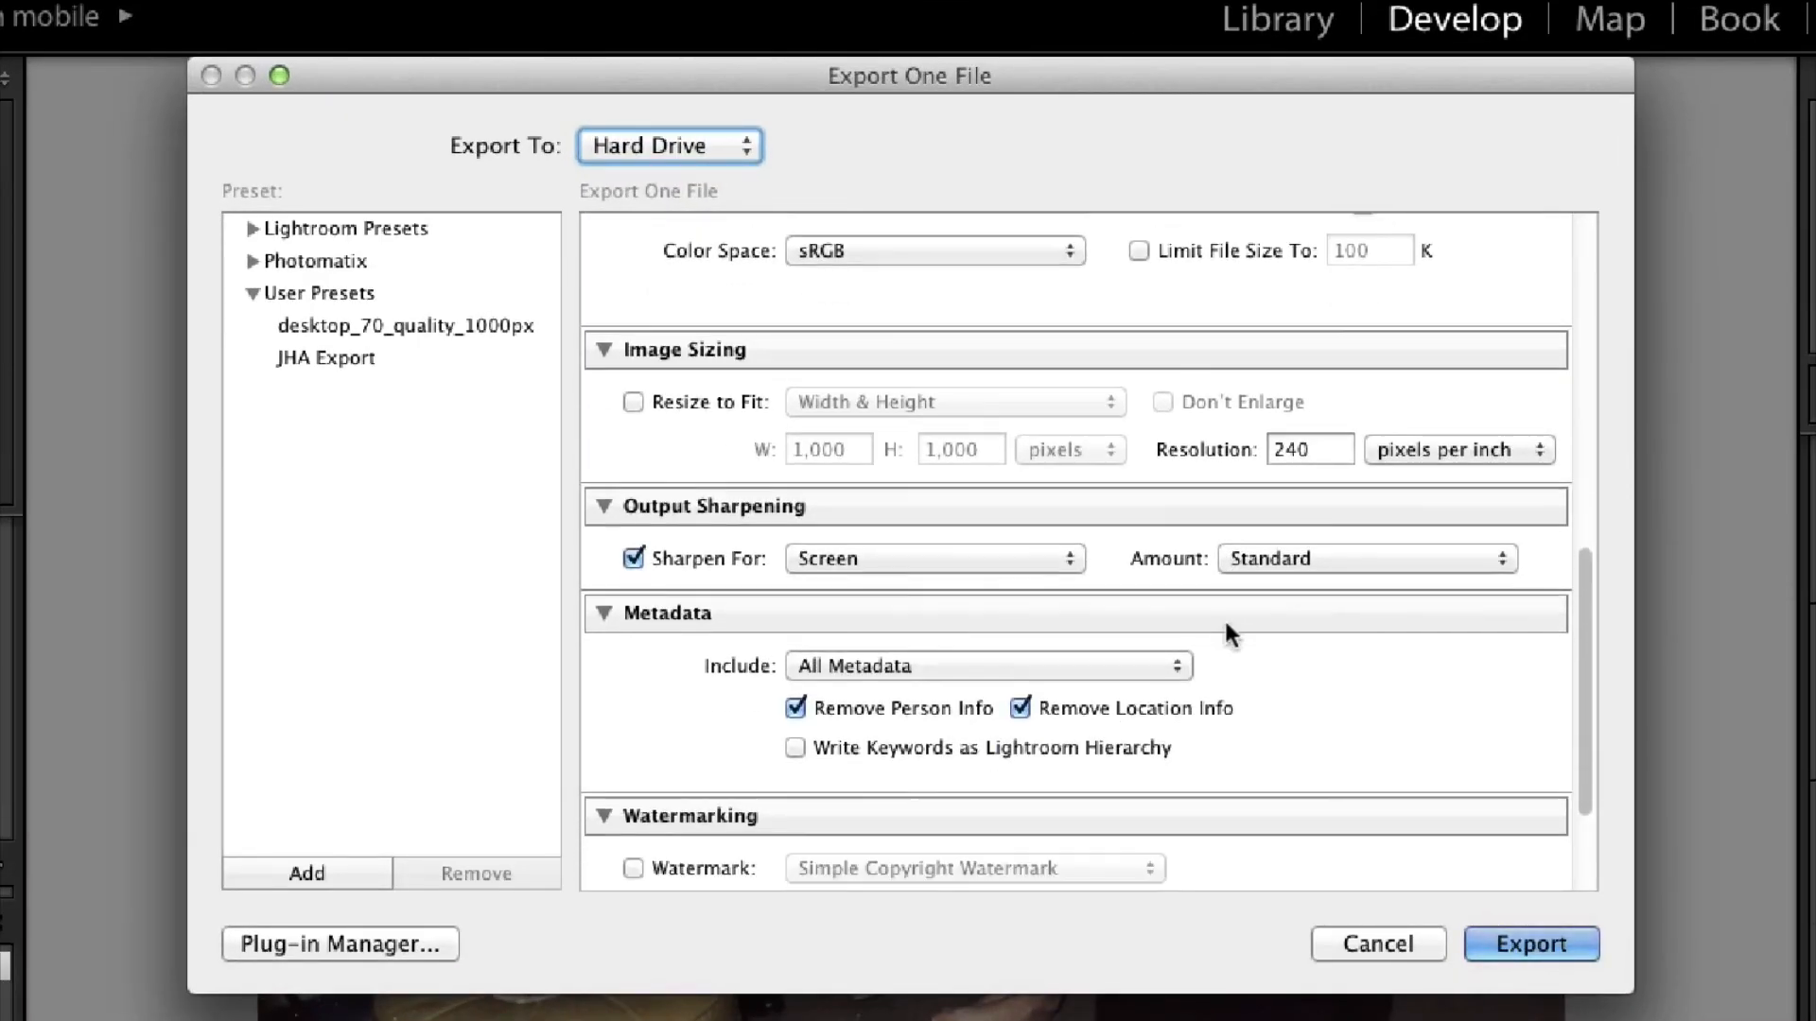
{"action": "scroll", "coordinate": [1224, 617], "scroll_direction": "down", "scroll_amount": 2}
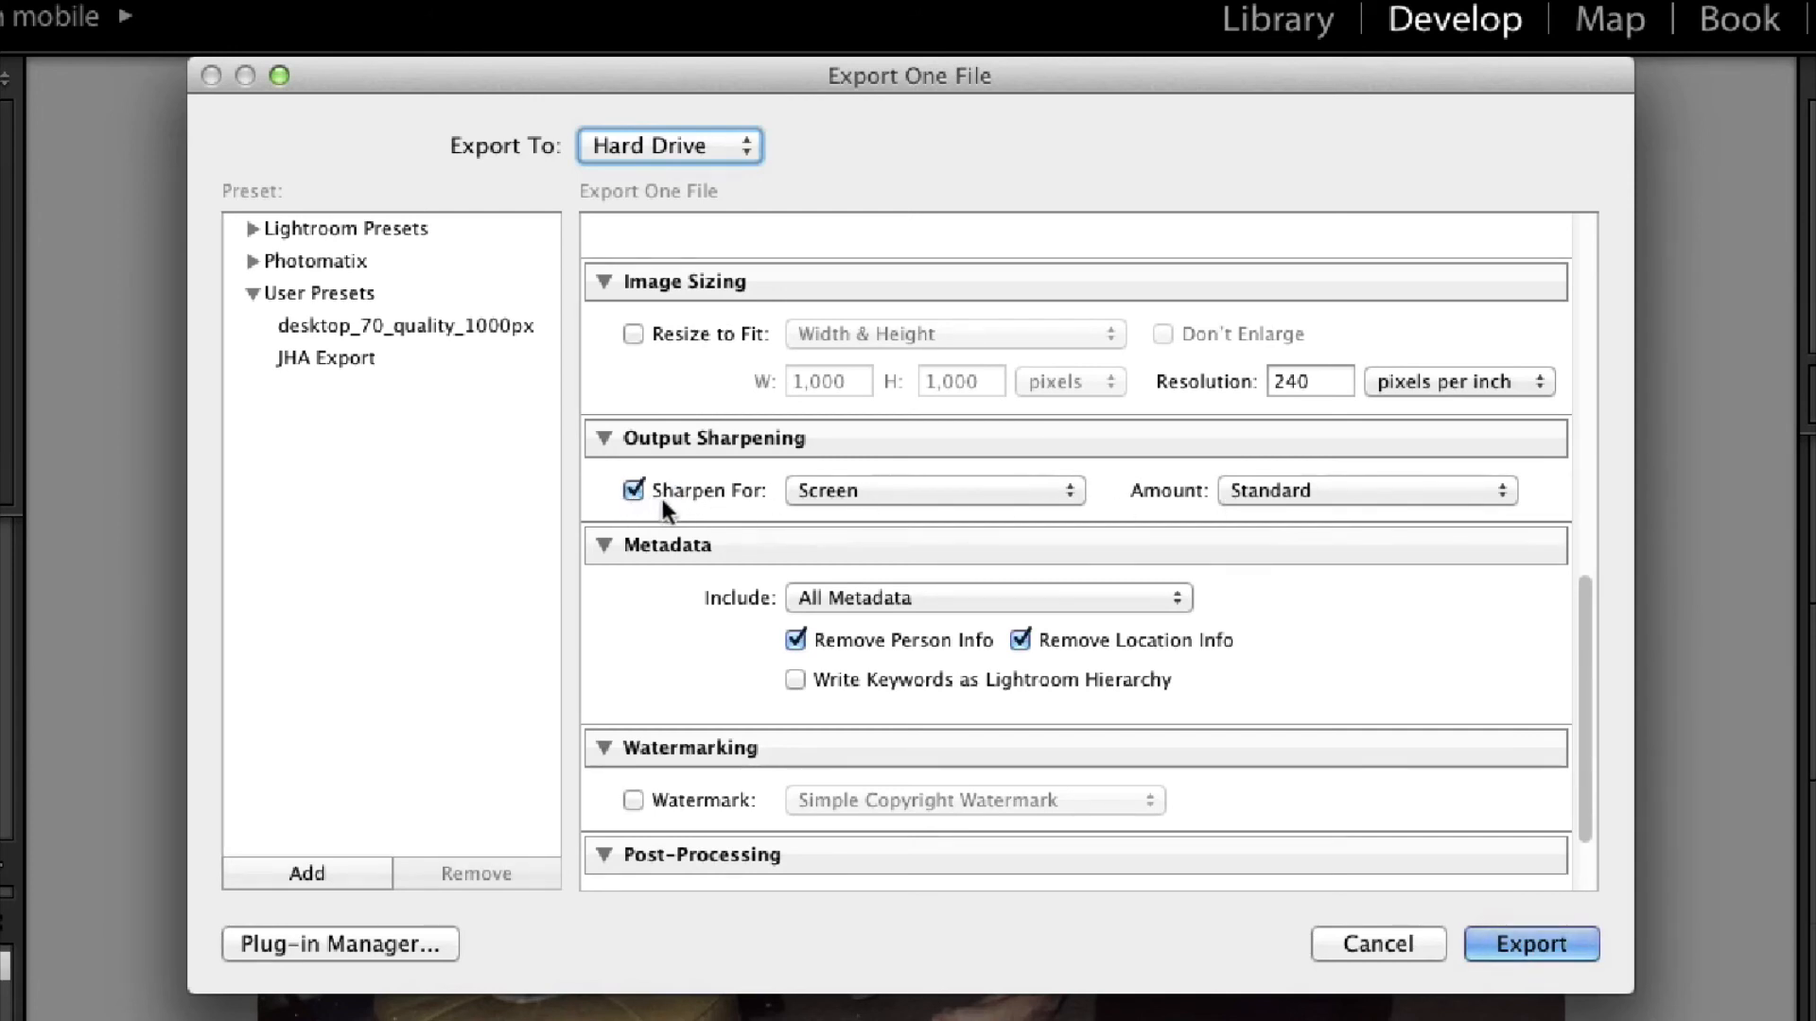
{"action": "left_click", "coordinate": [632, 491]}
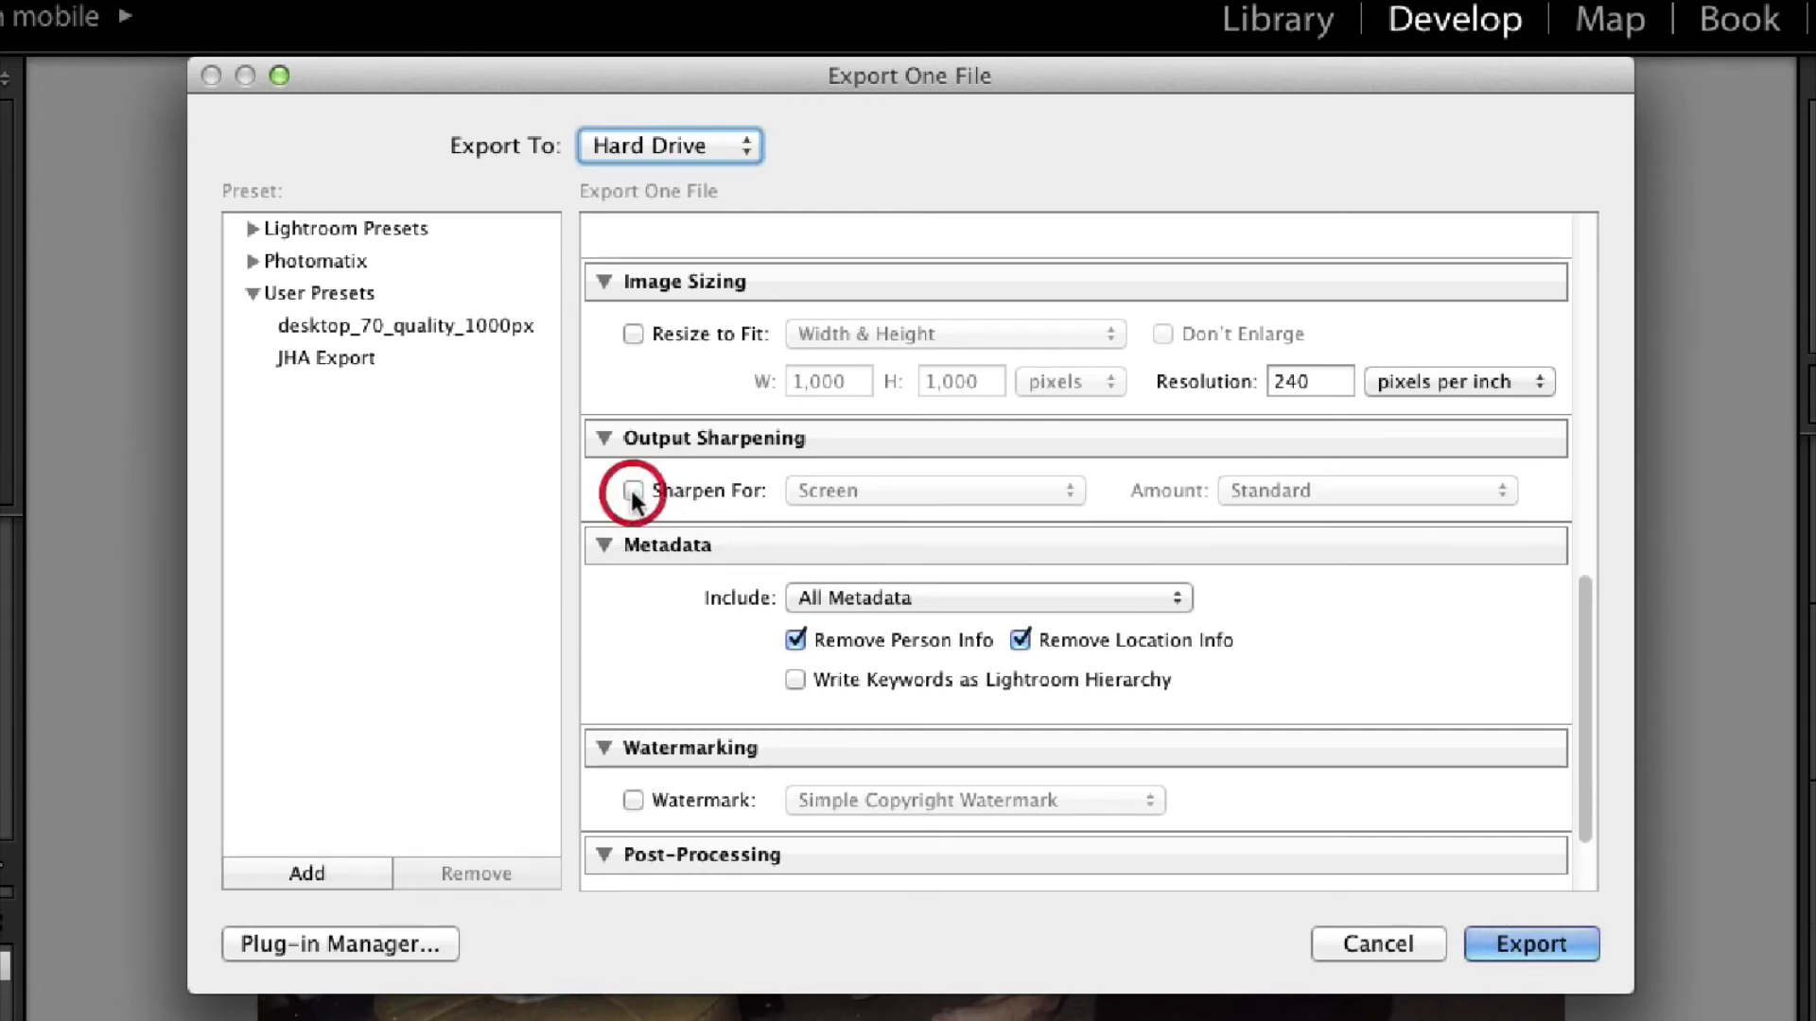
{"action": "left_click", "coordinate": [633, 491]}
{"action": "left_click", "coordinate": [899, 491]}
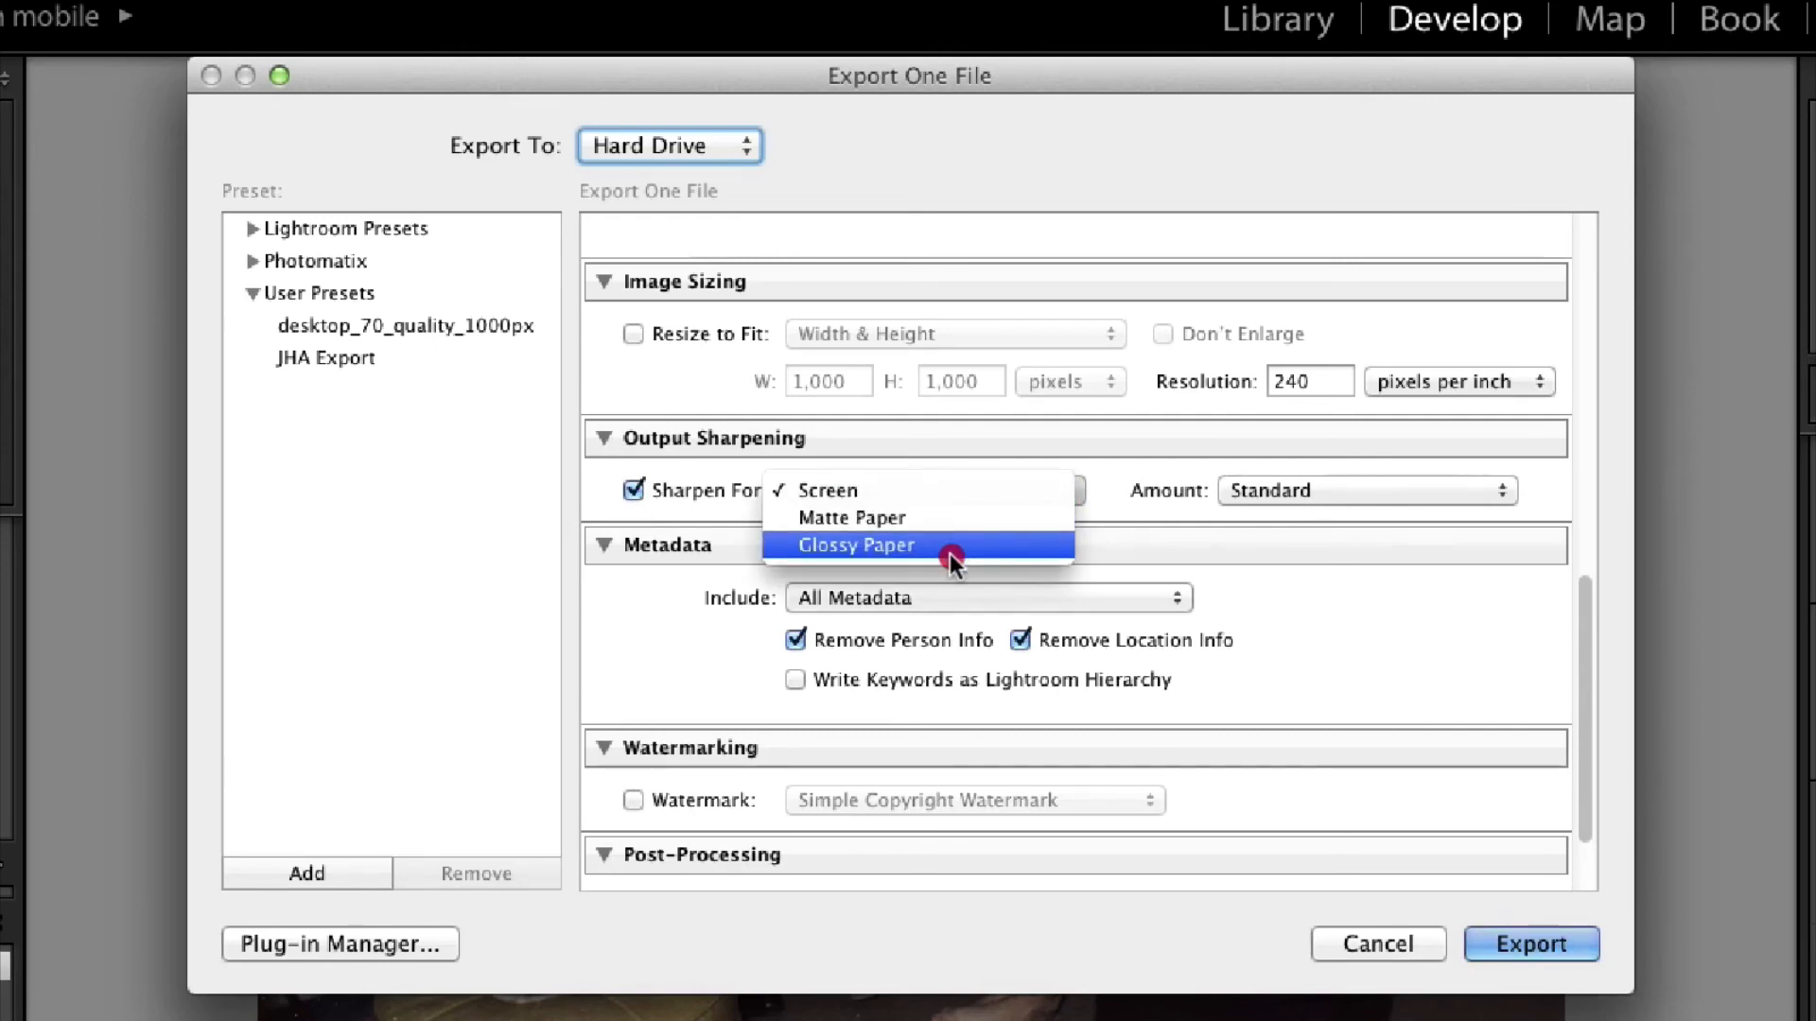
{"action": "left_click", "coordinate": [951, 556]}
{"action": "left_click", "coordinate": [1240, 492]}
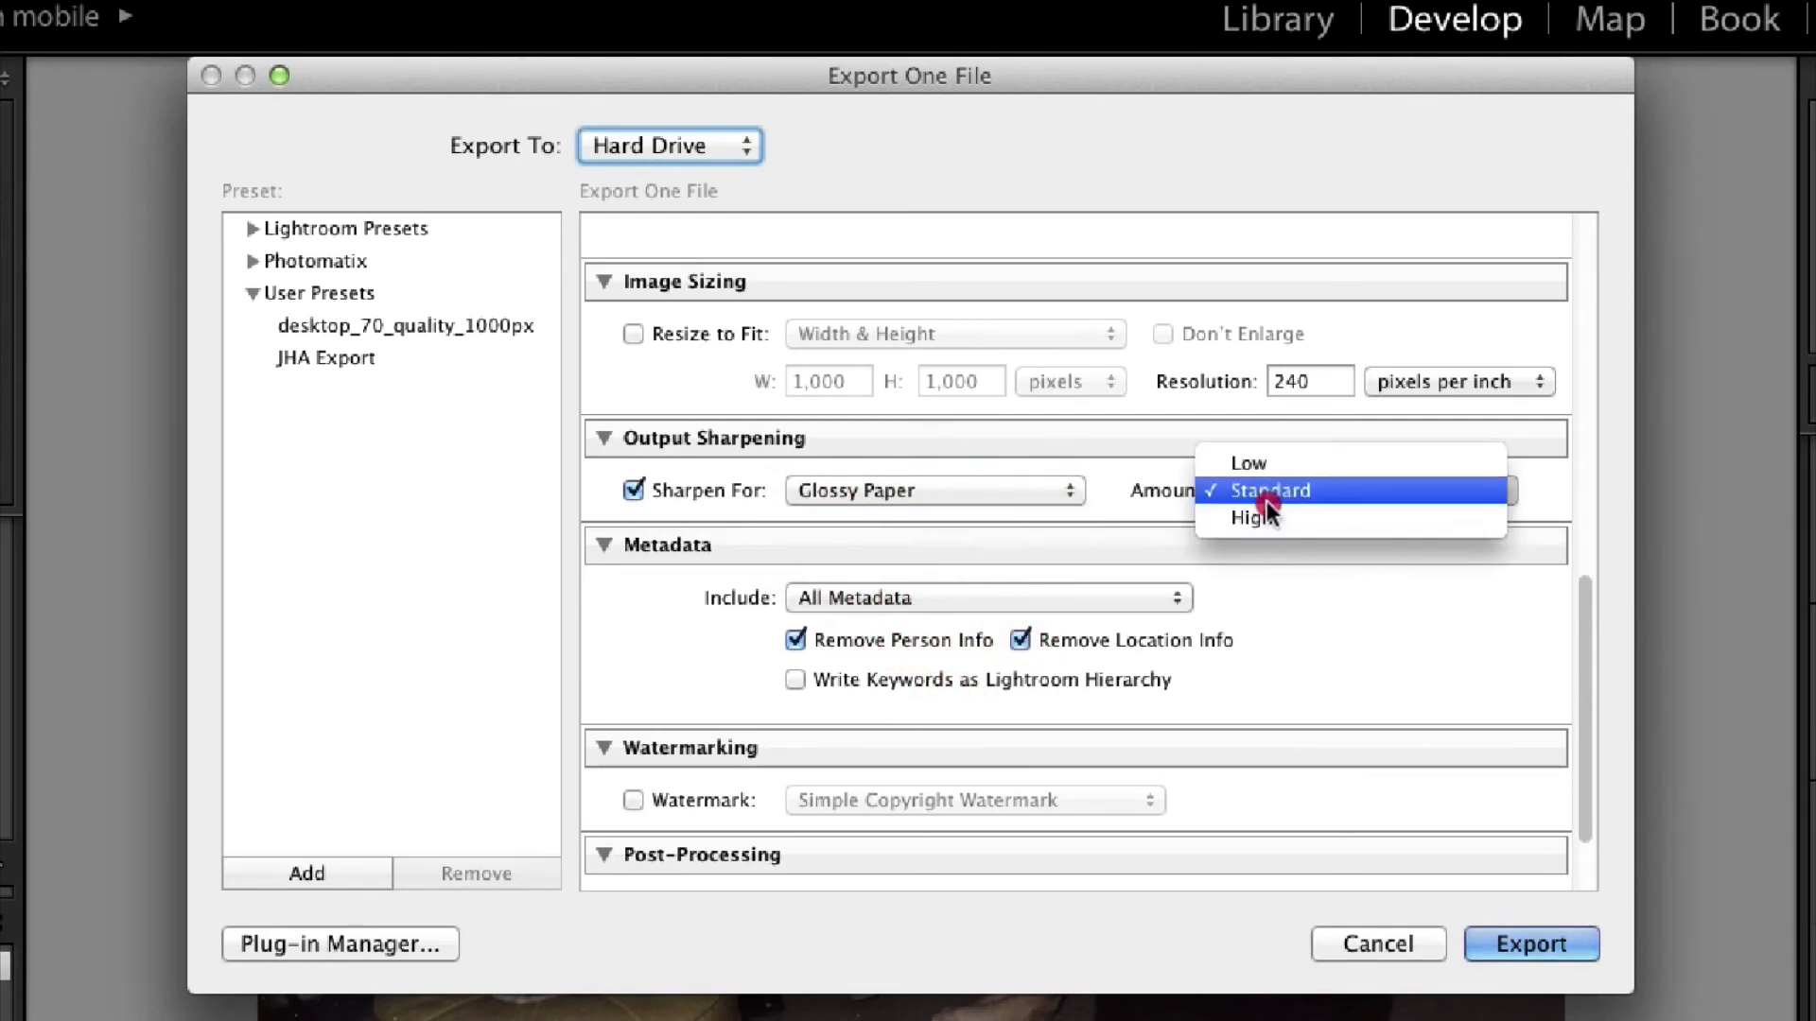
{"action": "left_click", "coordinate": [1267, 492]}
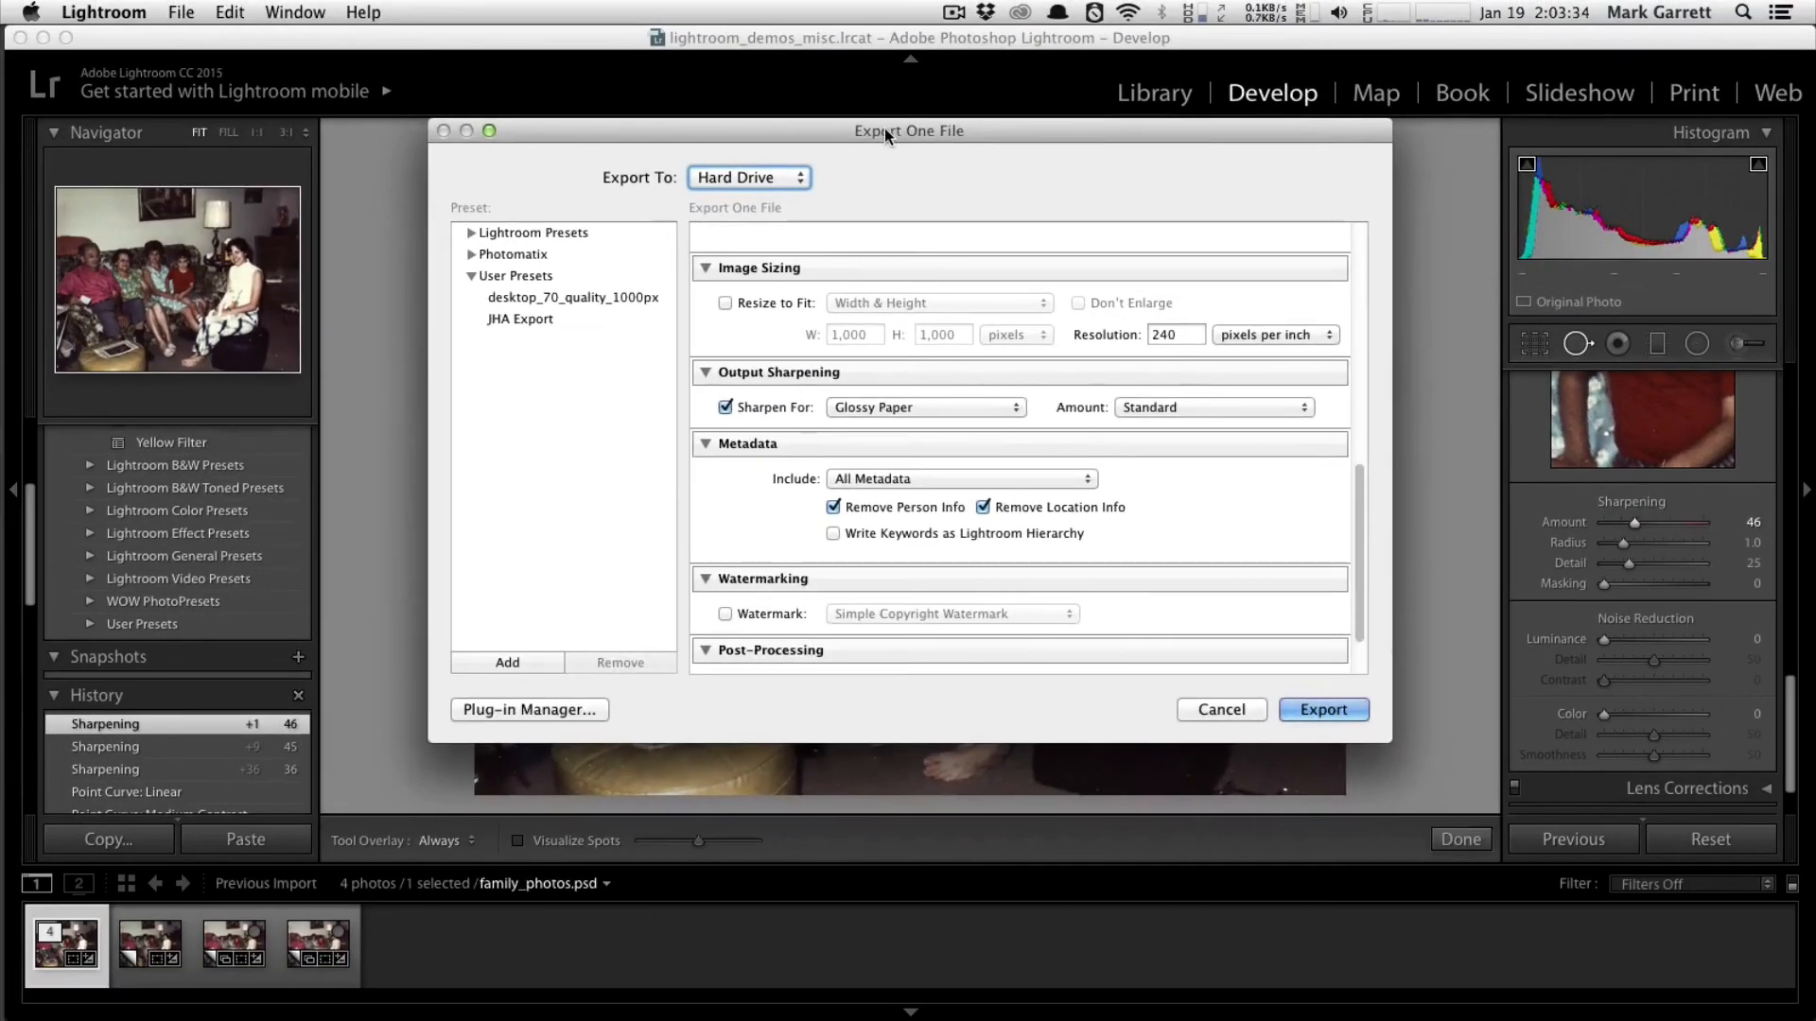
- Check the remaining metadata, watermarking and post-processing export settings, and export the family photo to the hard drive
{"action": "left_click_drag", "start_coordinate": [879, 77], "coordinate": [521, 111]}
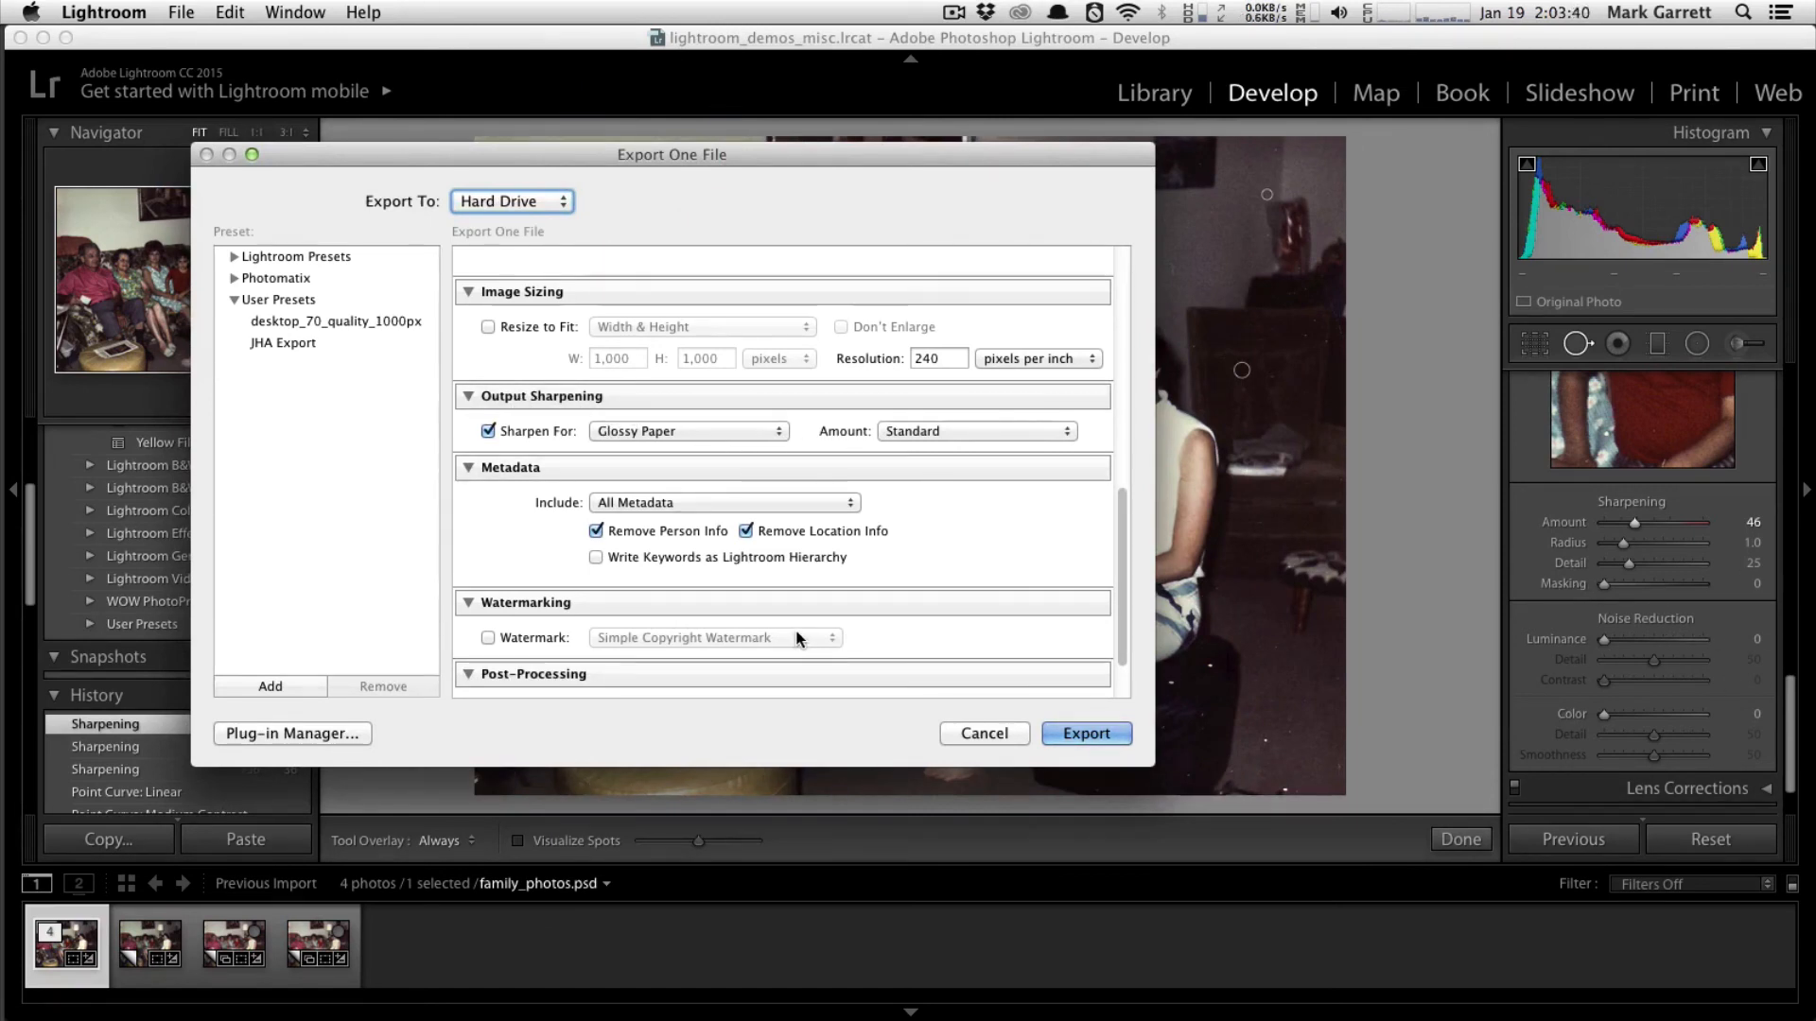
{"action": "scroll", "coordinate": [797, 639], "scroll_direction": "down", "scroll_amount": 3}
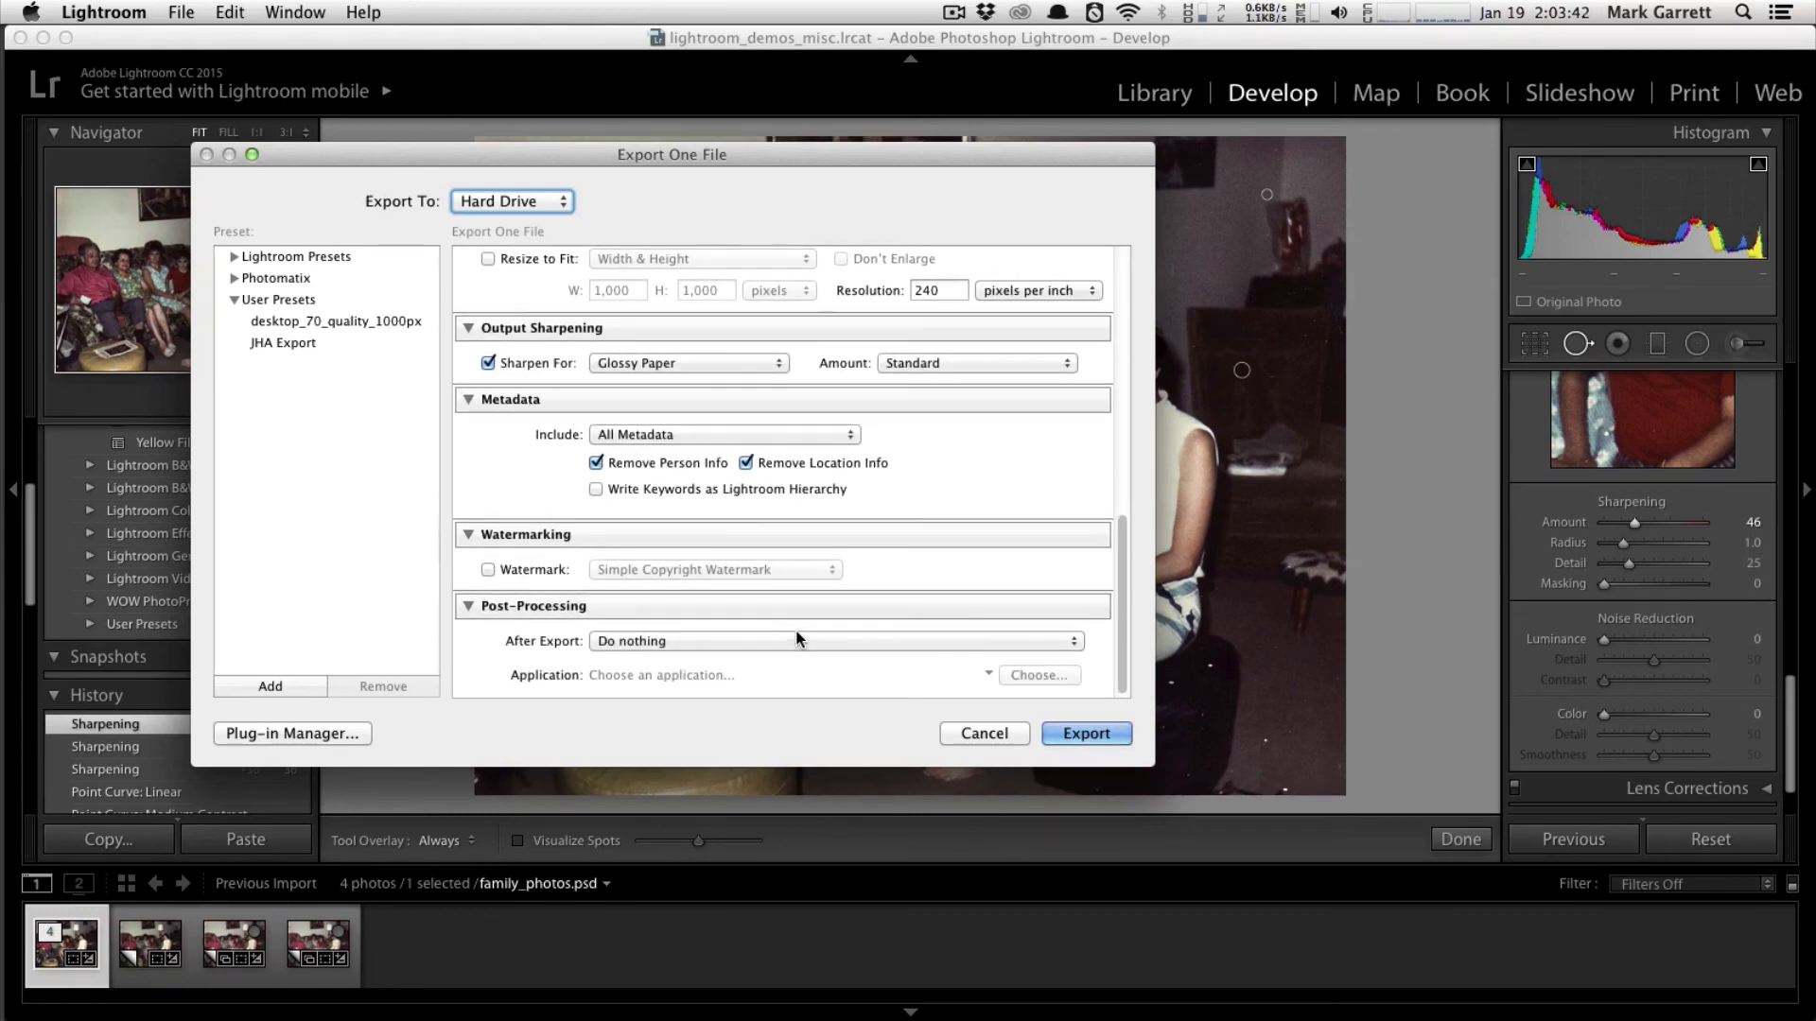
{"action": "left_click", "coordinate": [1085, 734]}
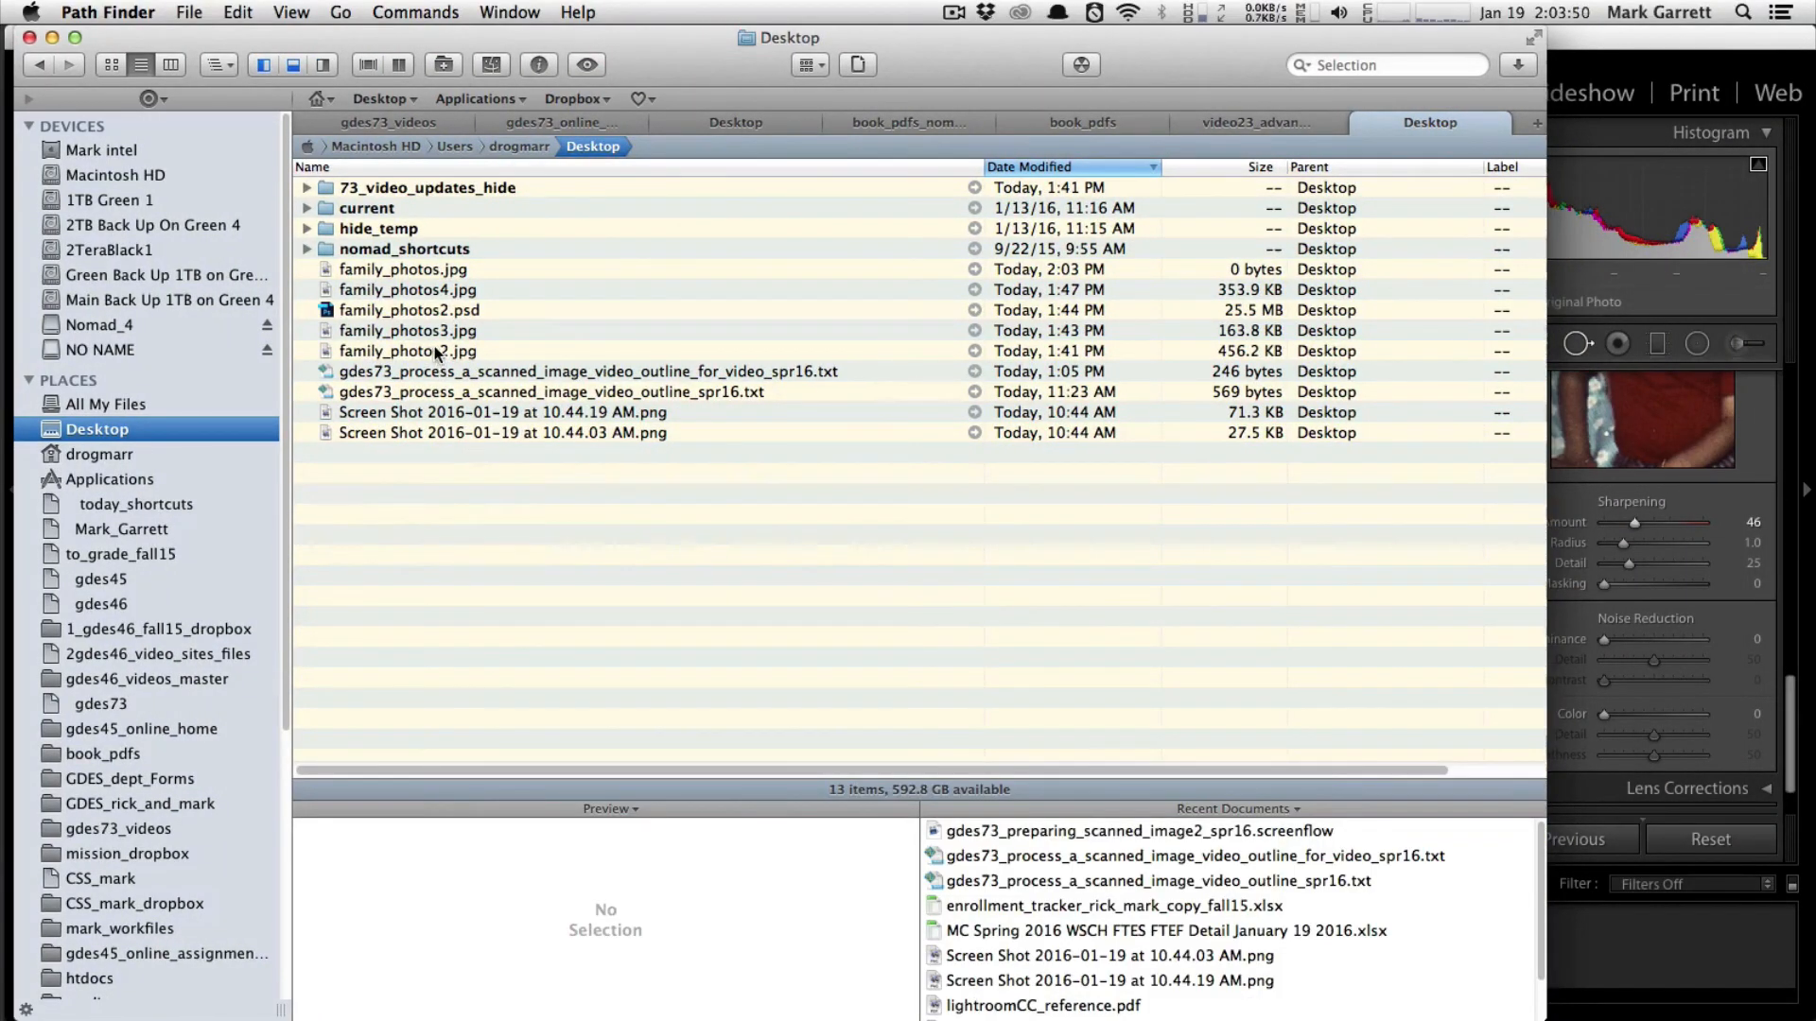
- Switch to Path Finder, preview the exported family_photos.jpg on the Desktop, and compare it with family_photos4.jpg and family_photos3.jpg
{"action": "left_click", "coordinate": [429, 271]}
{"action": "key", "text": "space"}
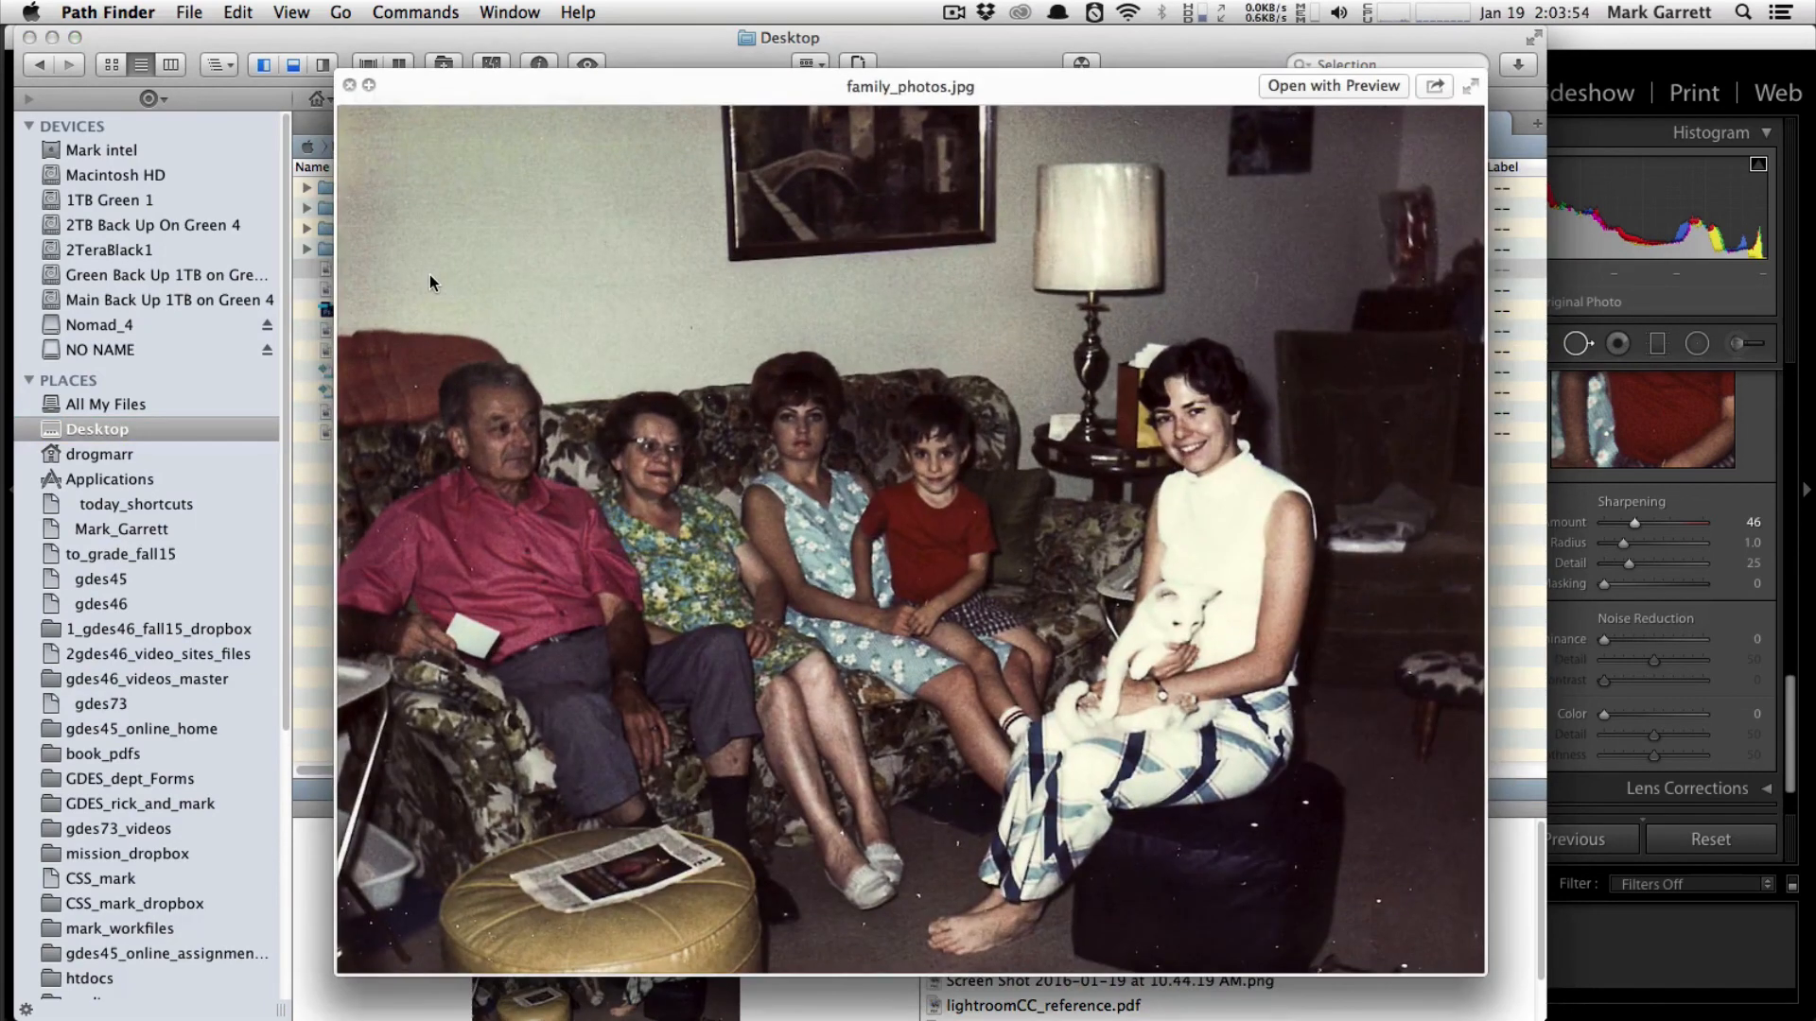
{"action": "key", "text": "Down"}
{"action": "key", "text": "Down"}
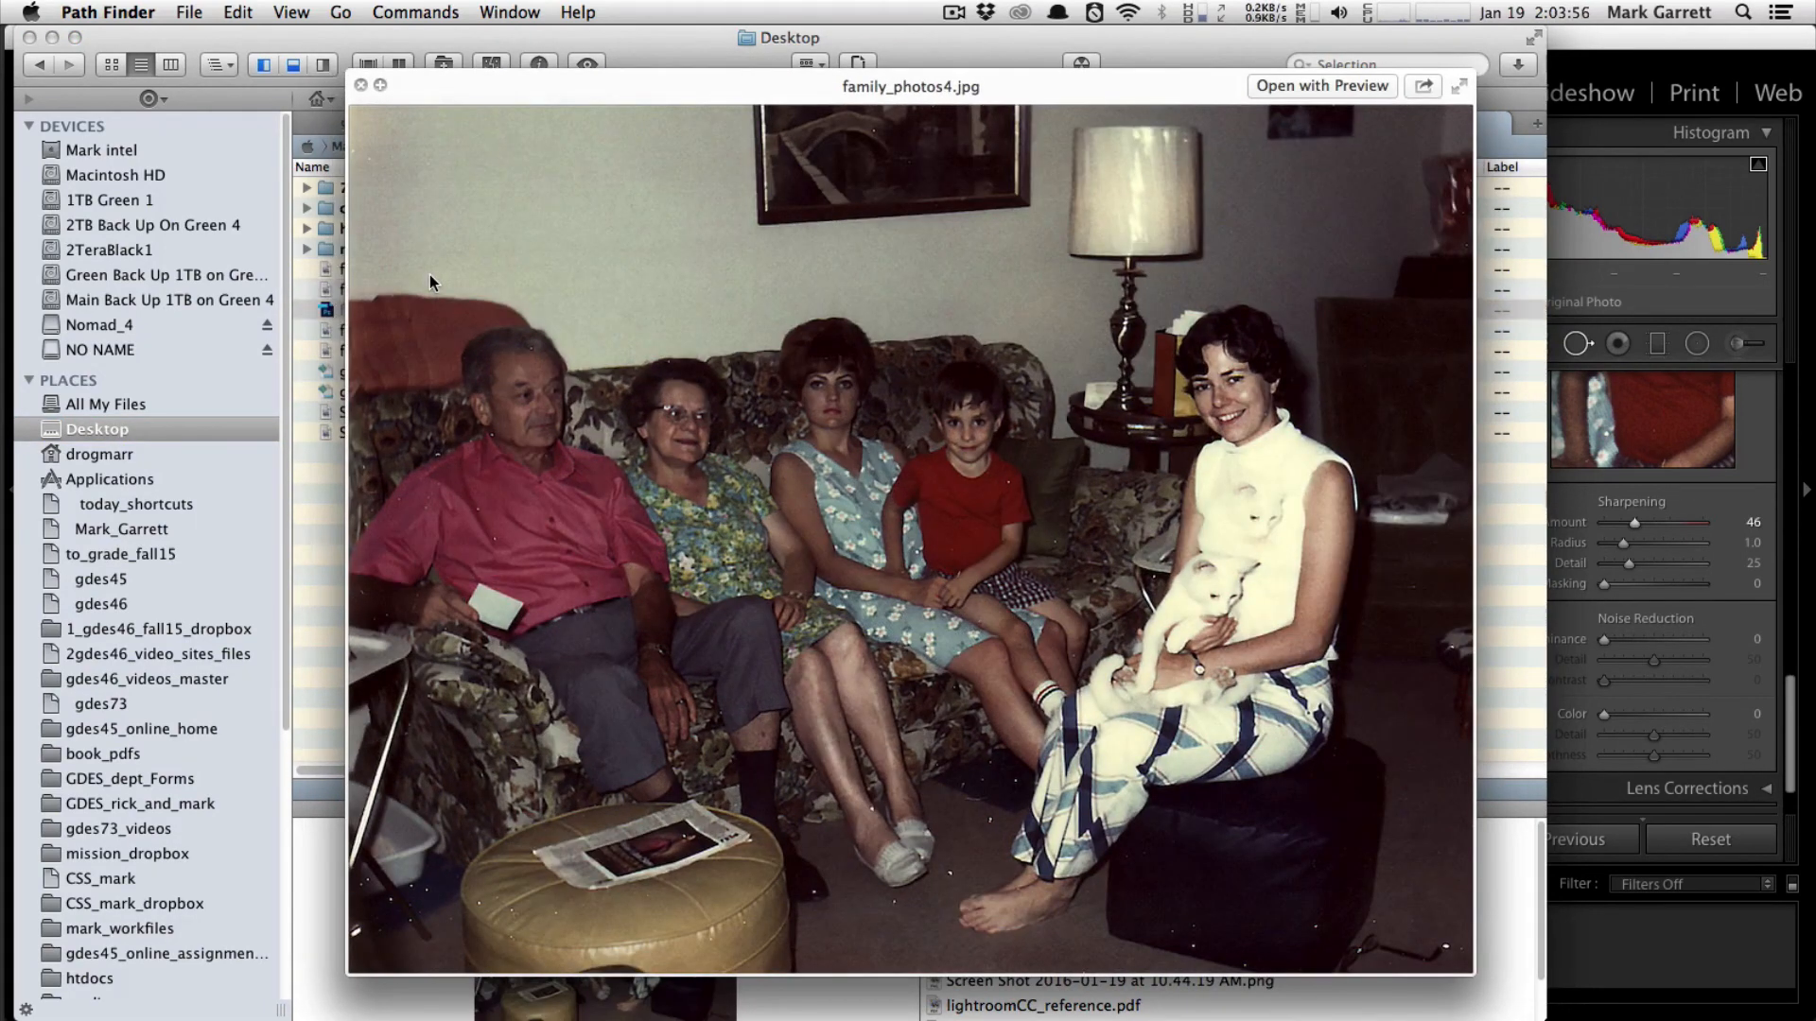
{"action": "key", "text": "Down"}
{"action": "key", "text": "space"}
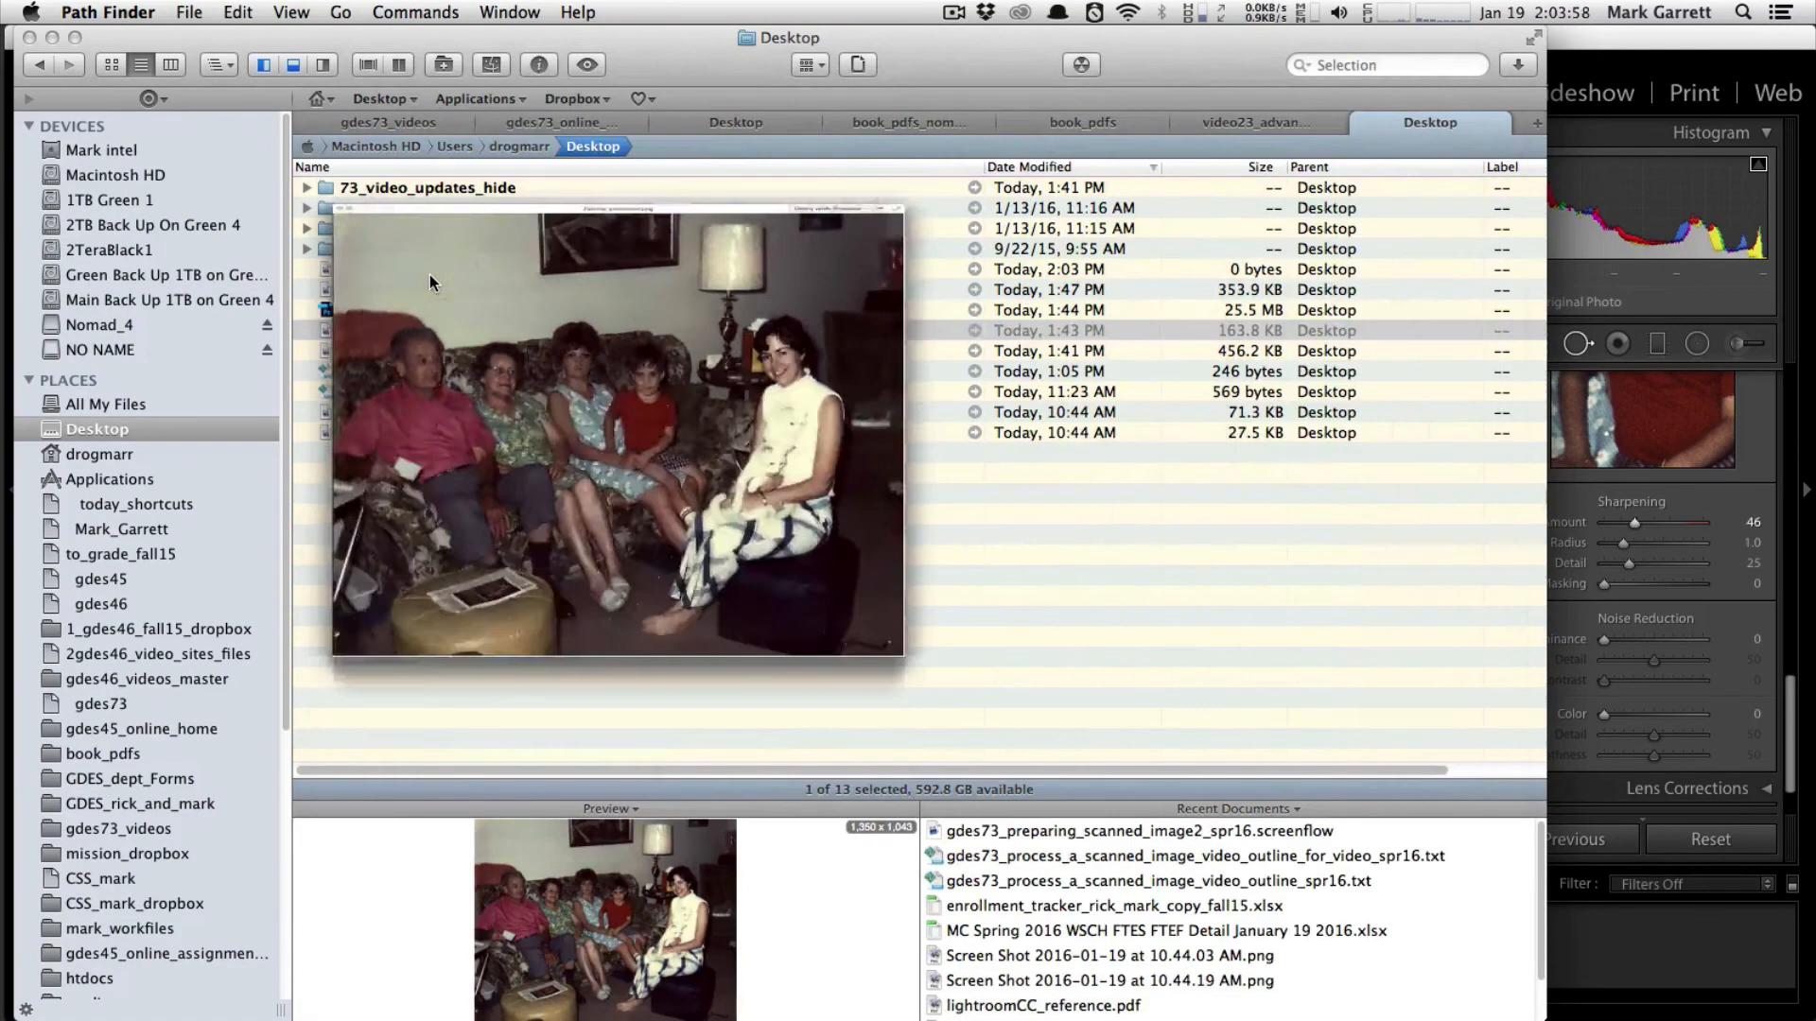
- Dismiss the Path Finder window and switch back to the family photo in Lightroom's Develop module
{"action": "left_click_drag", "start_coordinate": [239, 44], "coordinate": [1814, 189]}
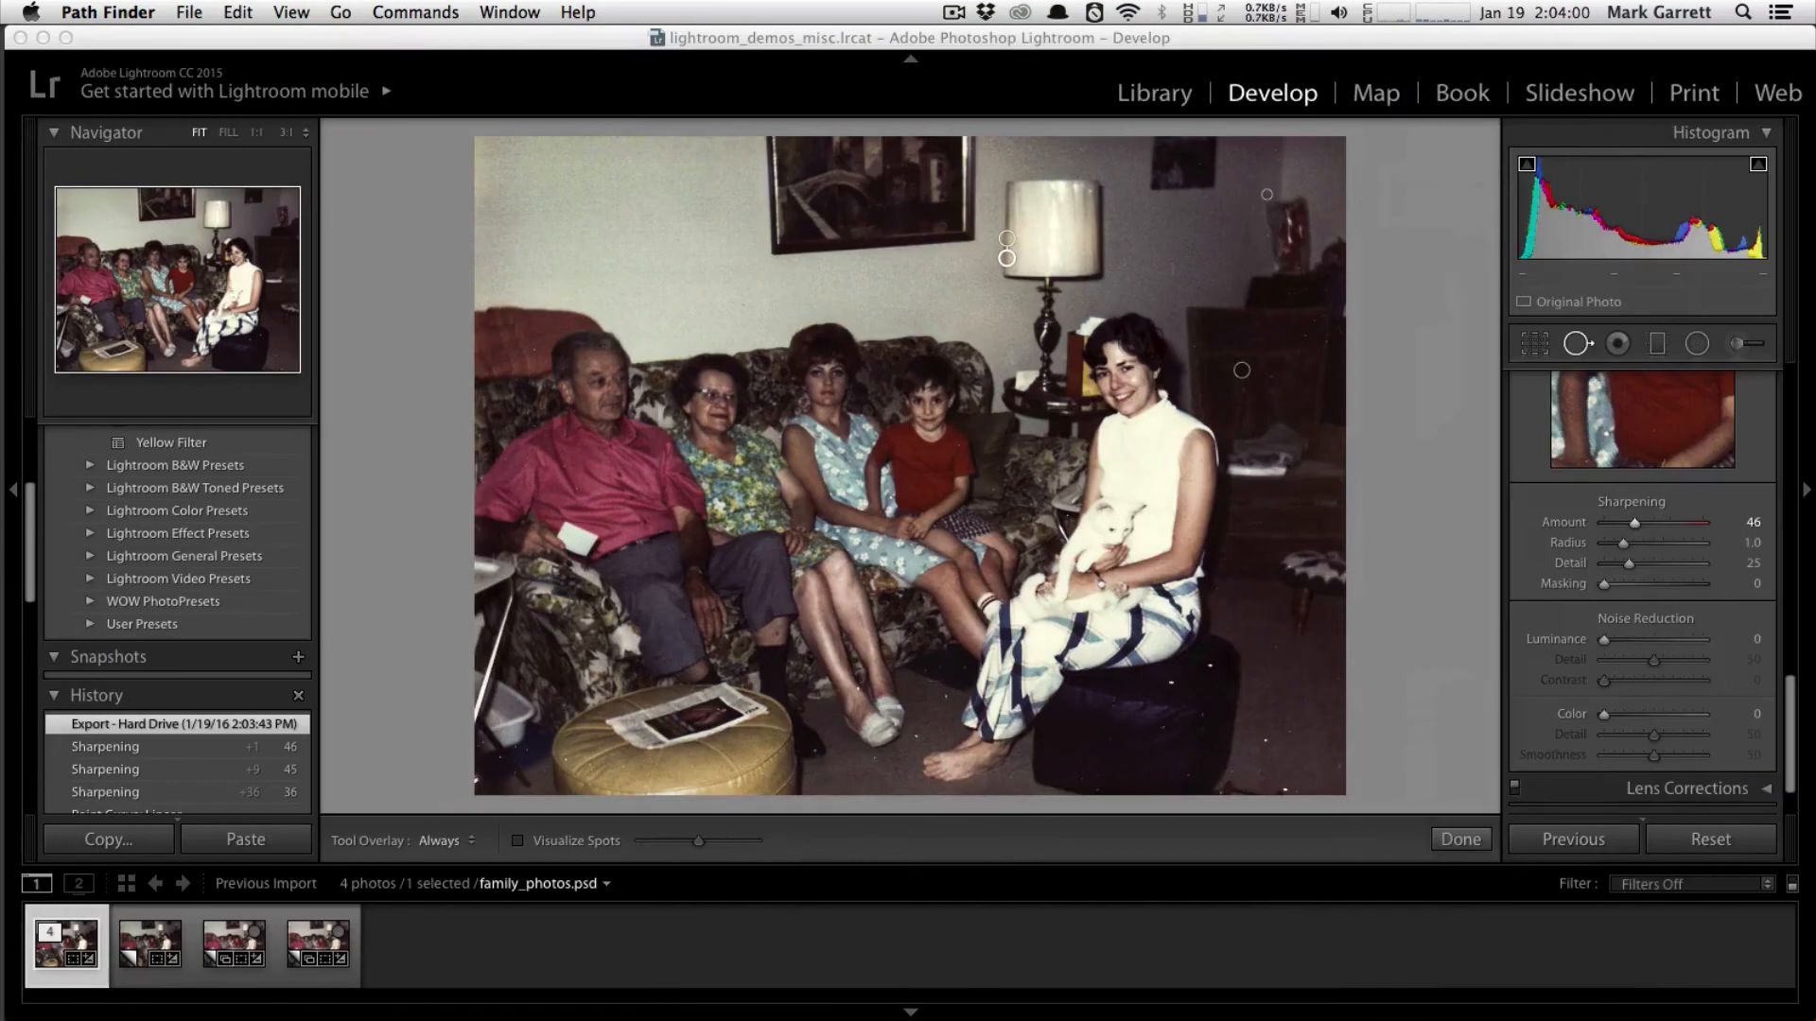
{"action": "left_click", "coordinate": [1520, 99]}
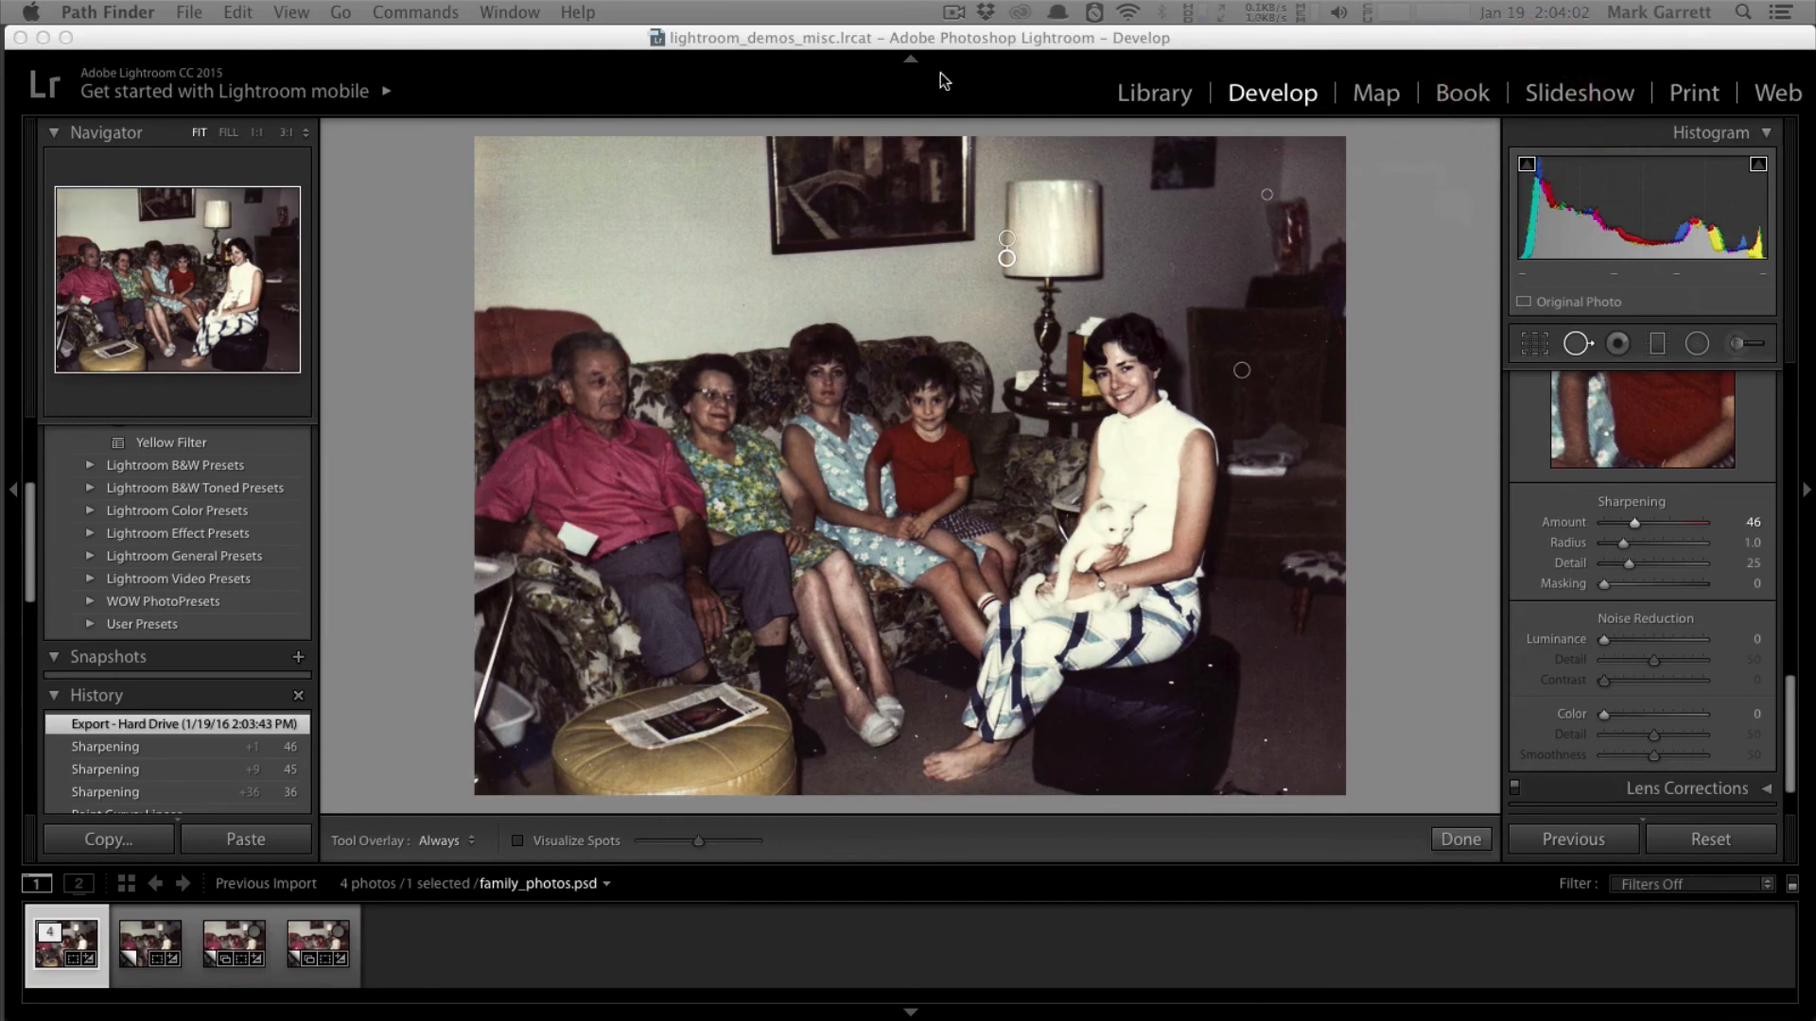
{"action": "left_click", "coordinate": [528, 36]}
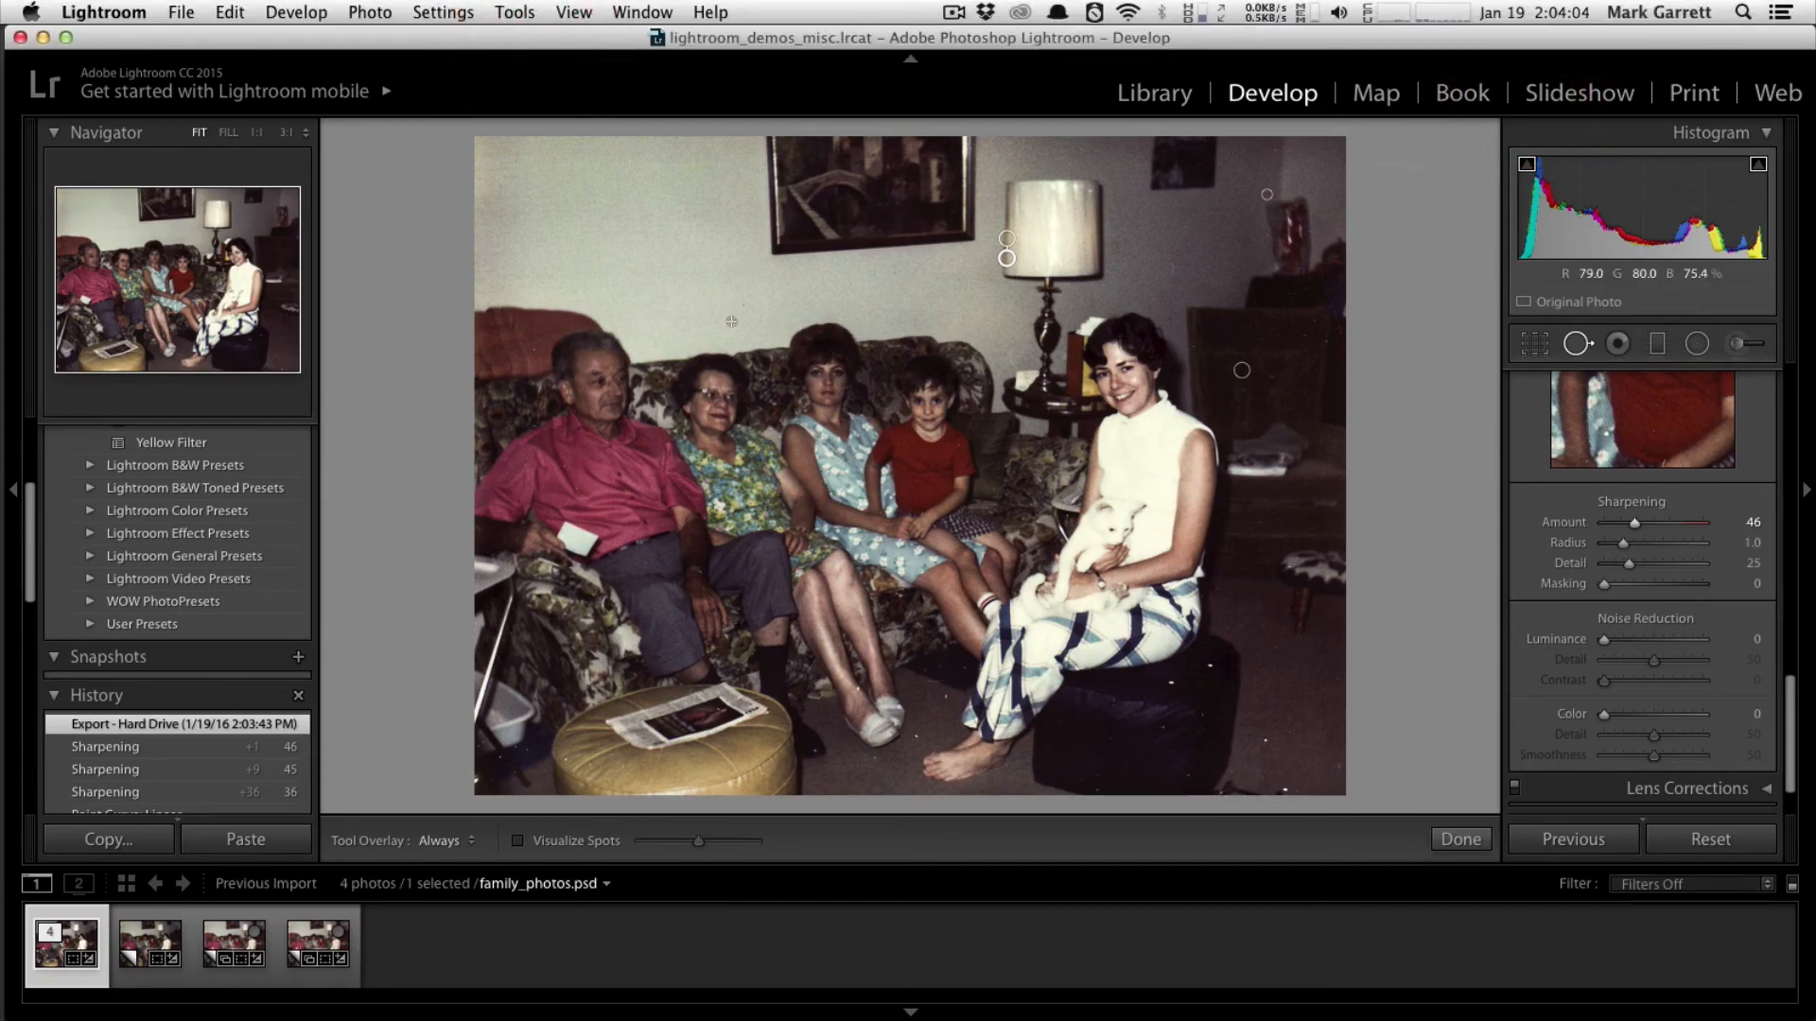